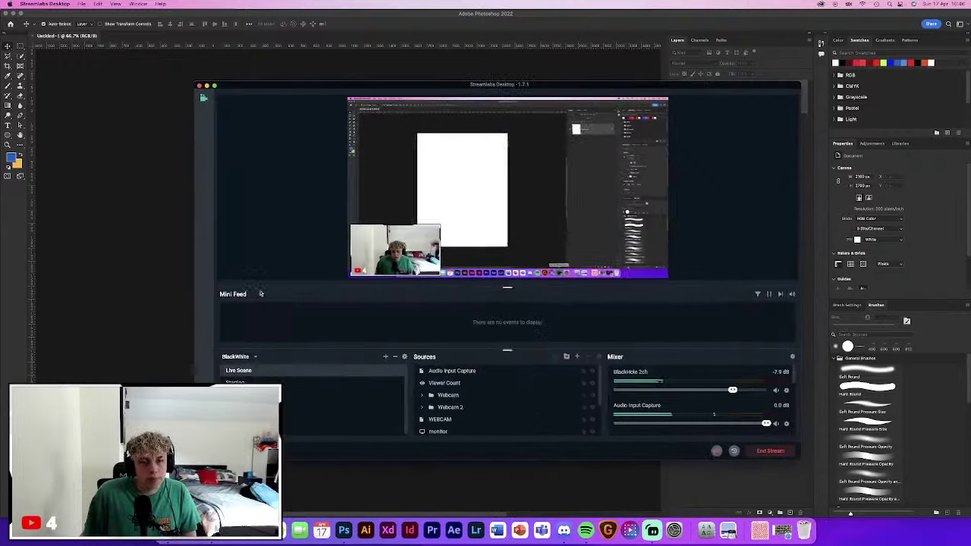
Review the Streamlabs Stream, Output and Audio settings, close them, and minimize Streamlabs
left_click(203, 447)
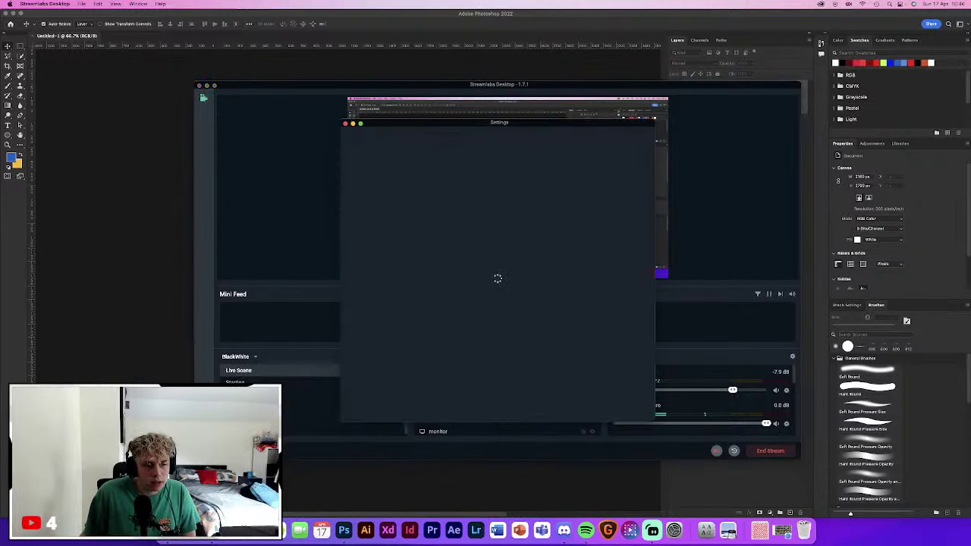
left_click(366, 166)
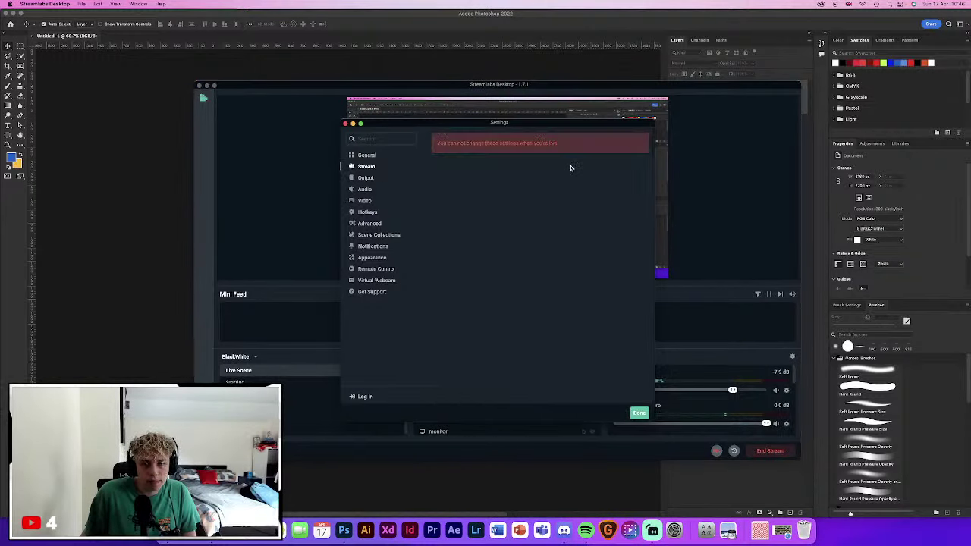
left_click(364, 178)
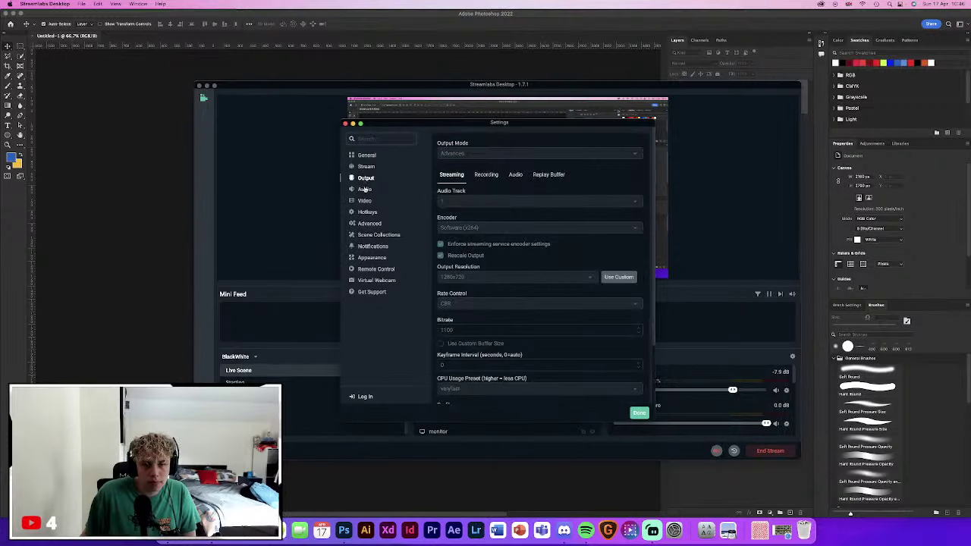
left_click(364, 189)
scroll(532, 263, "down", 1)
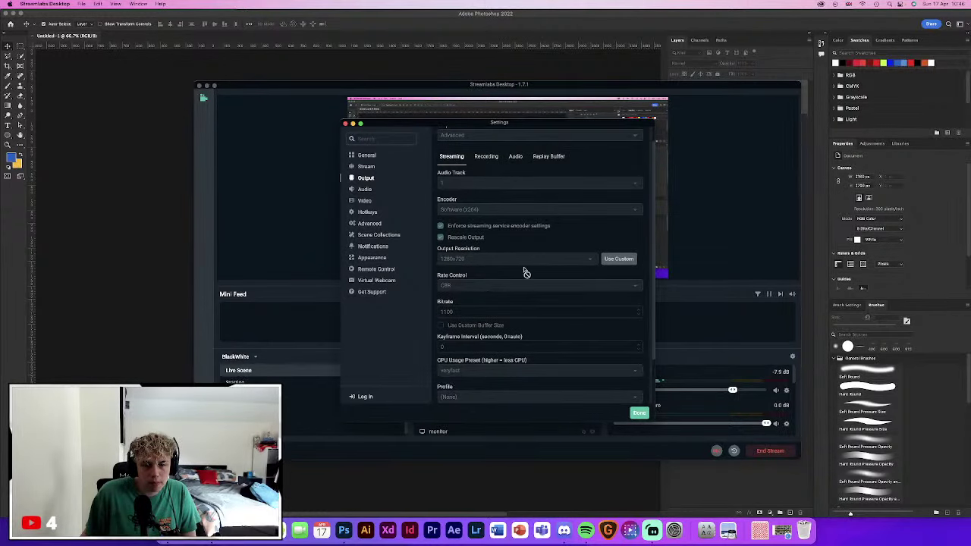
scroll(478, 303, "down", 1)
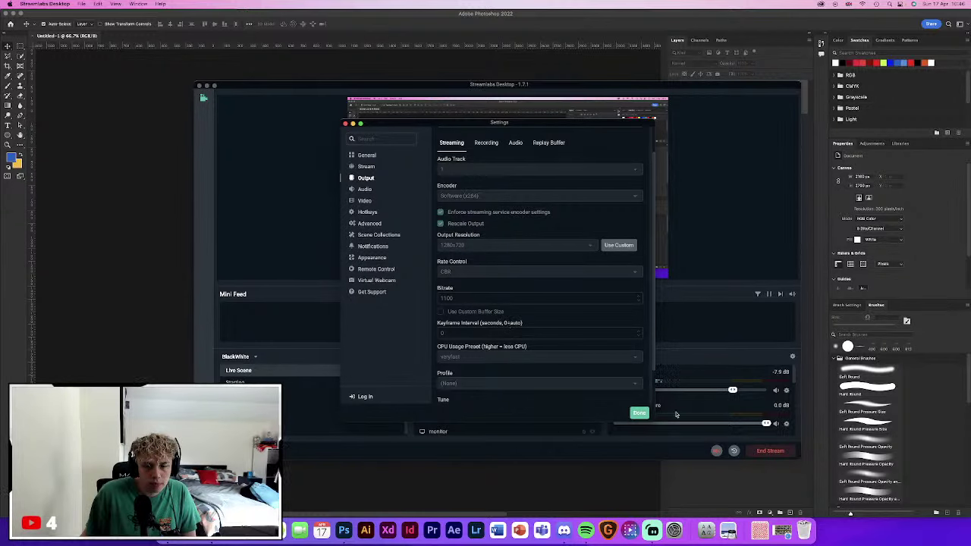
left_click(641, 415)
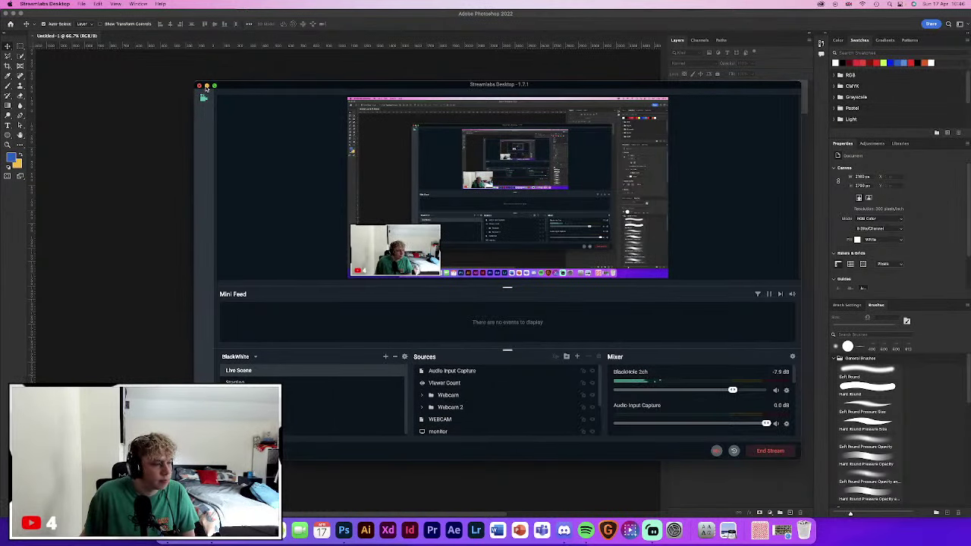
left_click(207, 86)
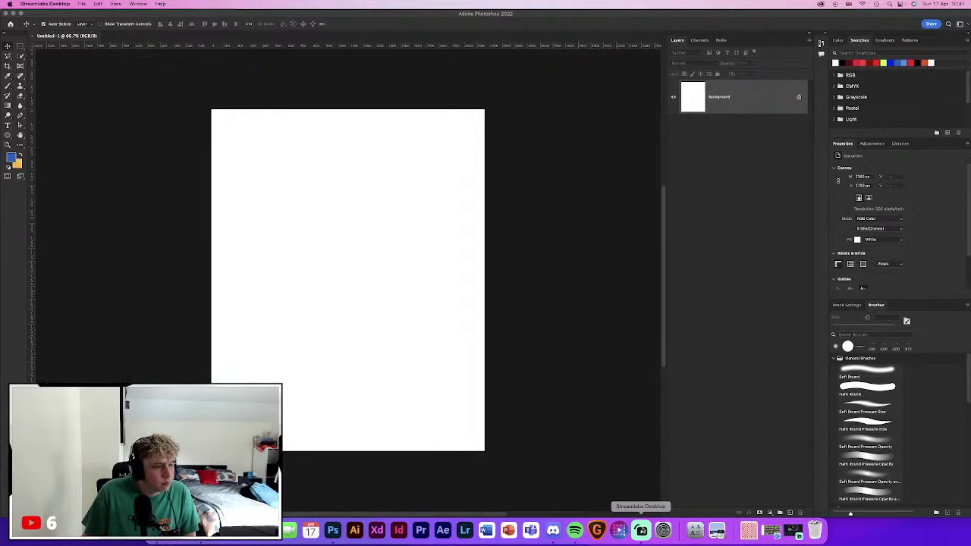
left_click(520, 326)
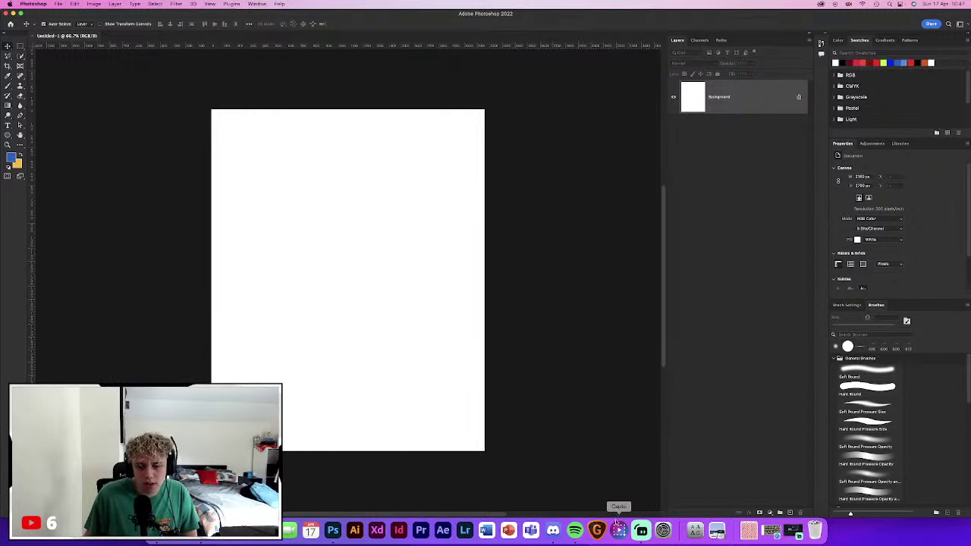
left_click(640, 529)
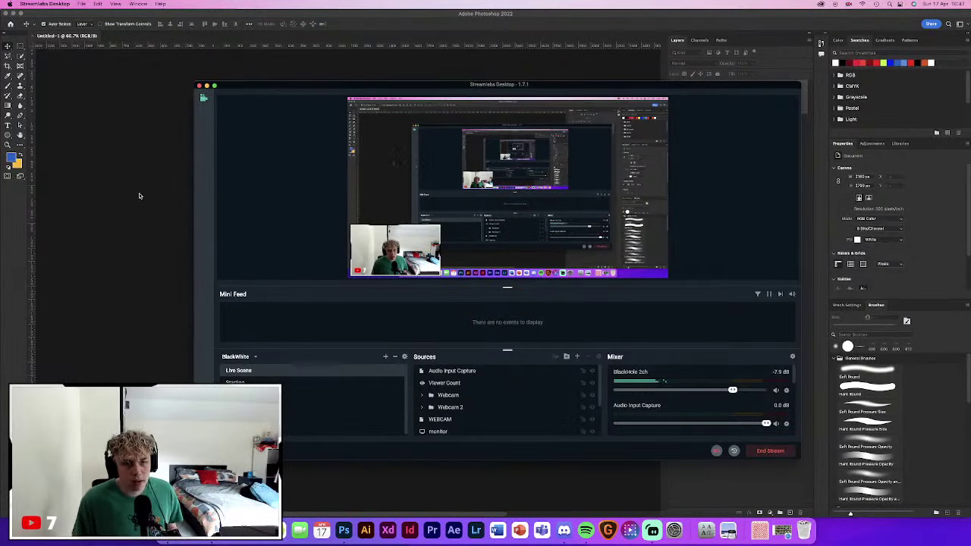
key("super+m")
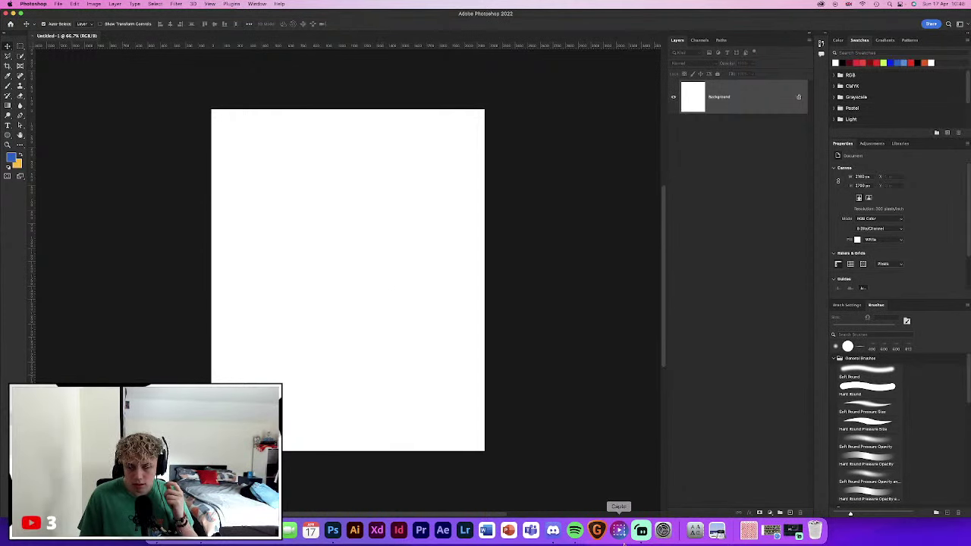
left_click(575, 530)
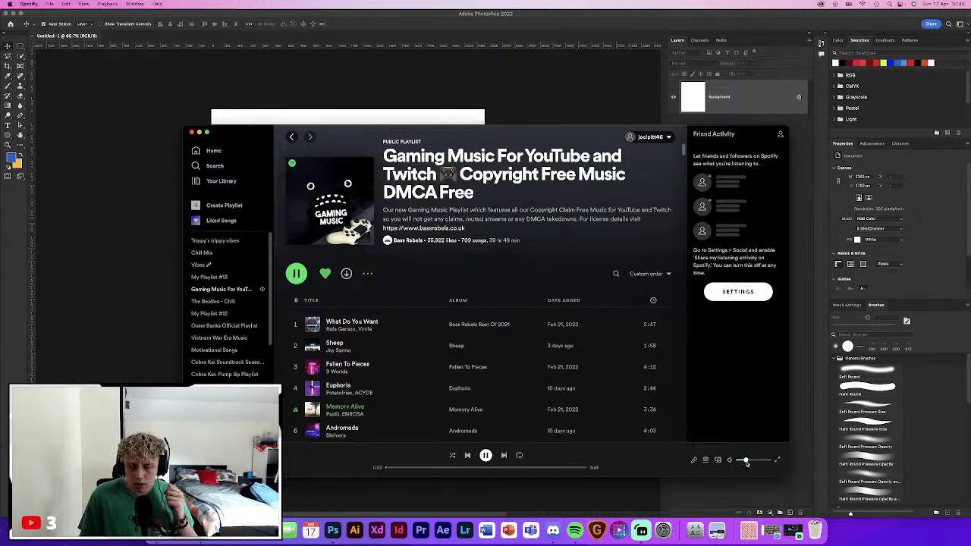
left_click(192, 133)
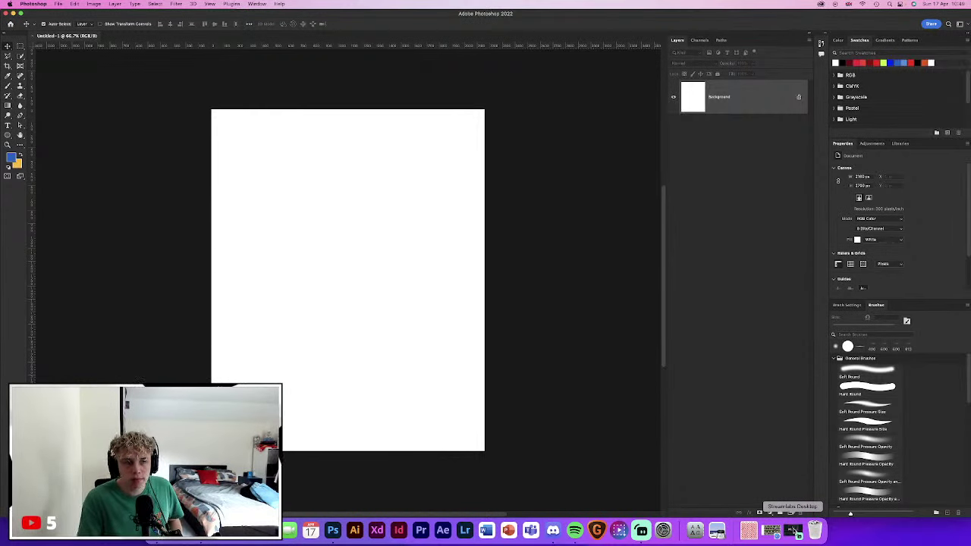
Open Trent & Mane.psd from the Photoshop home screen, then return to Untitled-1
left_click(11, 25)
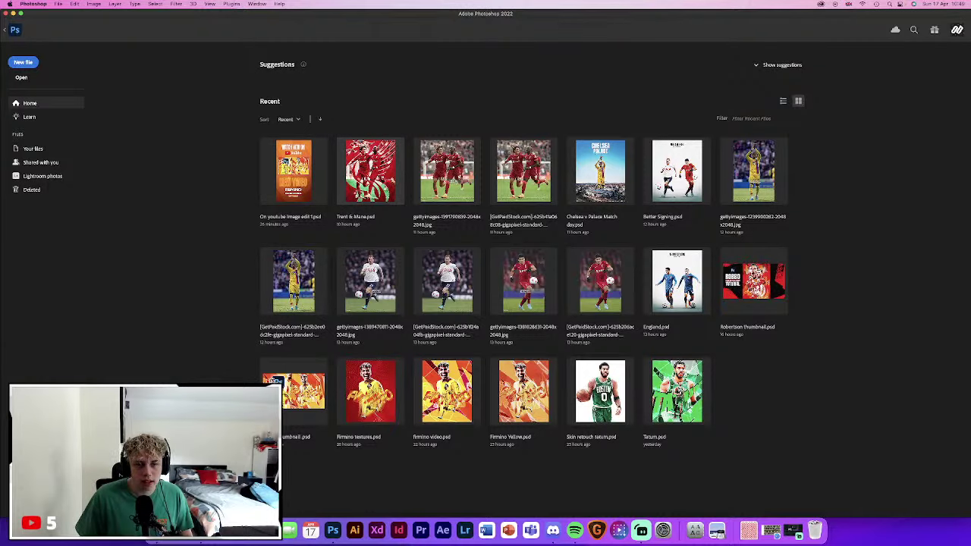
left_click(358, 193)
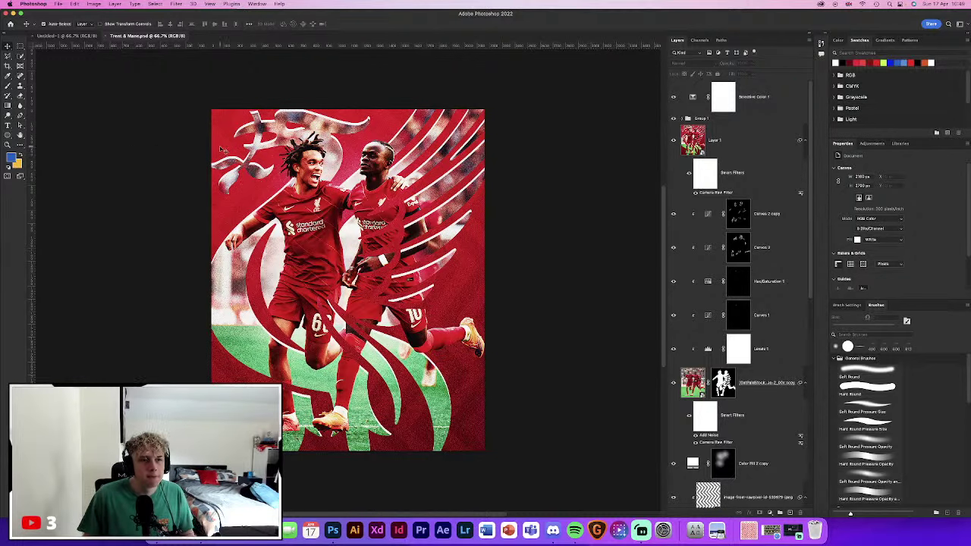
left_click(103, 38)
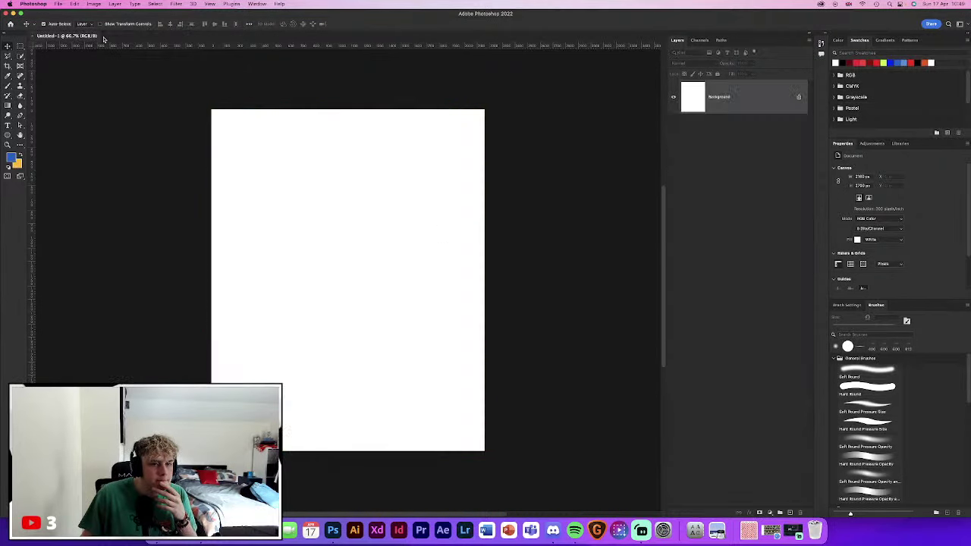
Bring Getty Images forward and browse the next page of martin odegaard results
left_click(771, 530)
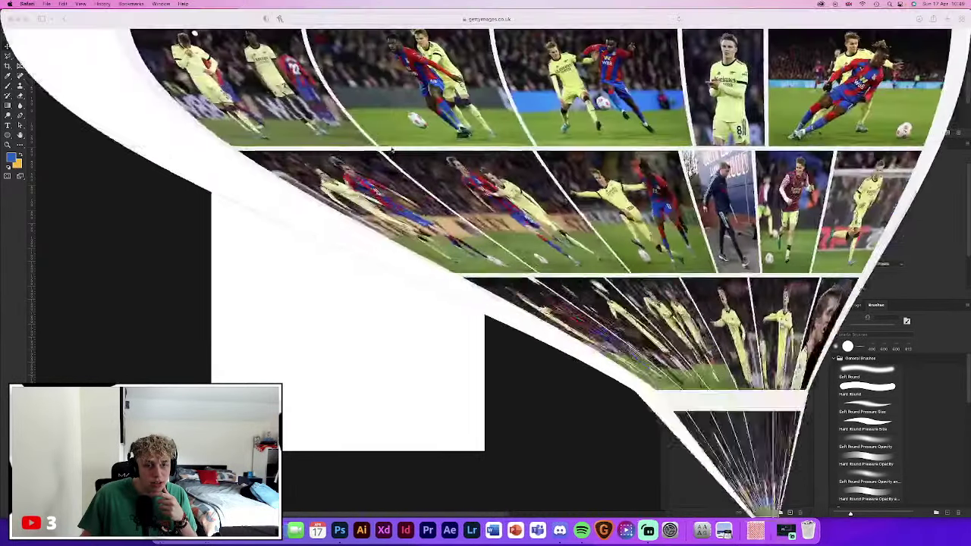
scroll(537, 168, "down", 15)
scroll(618, 319, "up", 3)
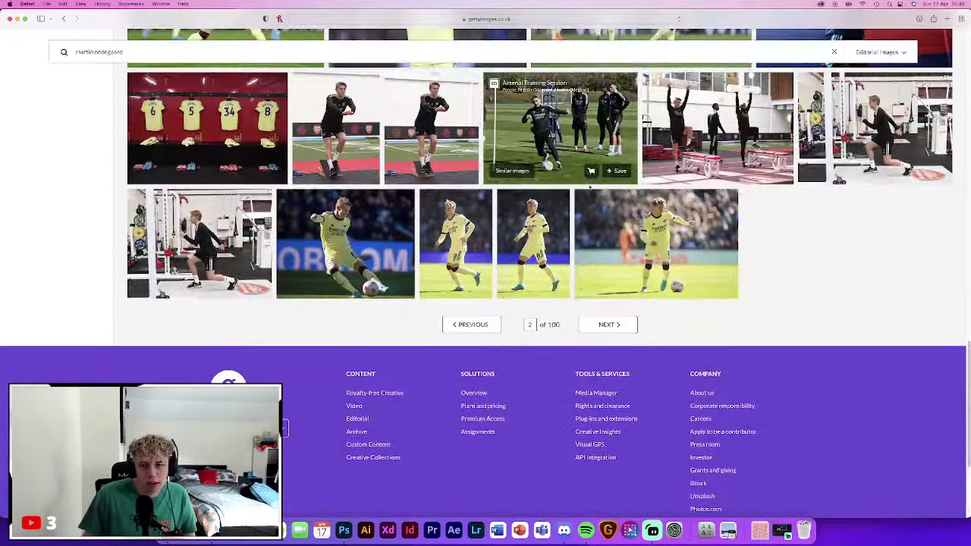
left_click(618, 324)
scroll(622, 325, "down", 8)
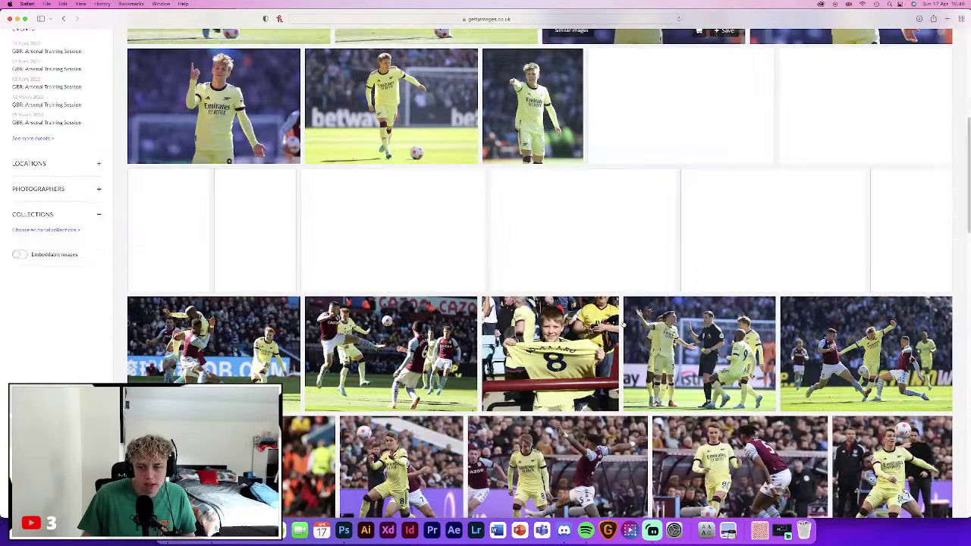
scroll(622, 325, "down", 3)
scroll(622, 324, "down", 3)
scroll(622, 324, "down", 3)
scroll(622, 325, "down", 3)
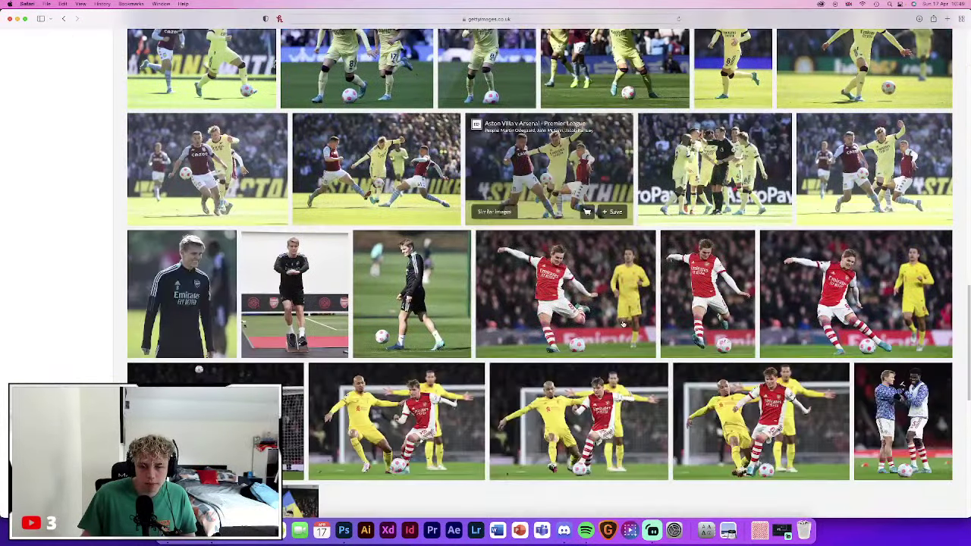
scroll(622, 324, "down", 3)
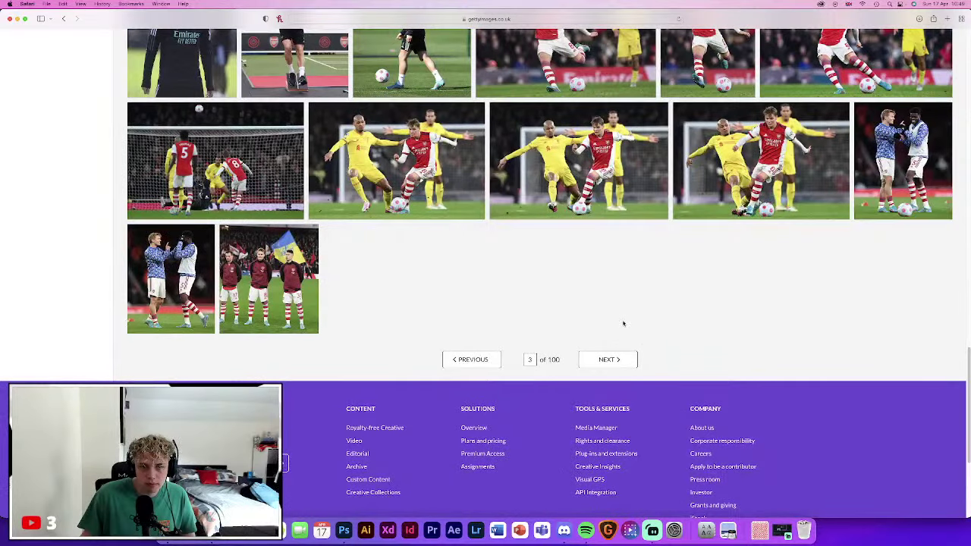
Replace the Getty search with 'arsenal', correcting mistyped queries via autocomplete, and run it
key("Home")
left_click(83, 73)
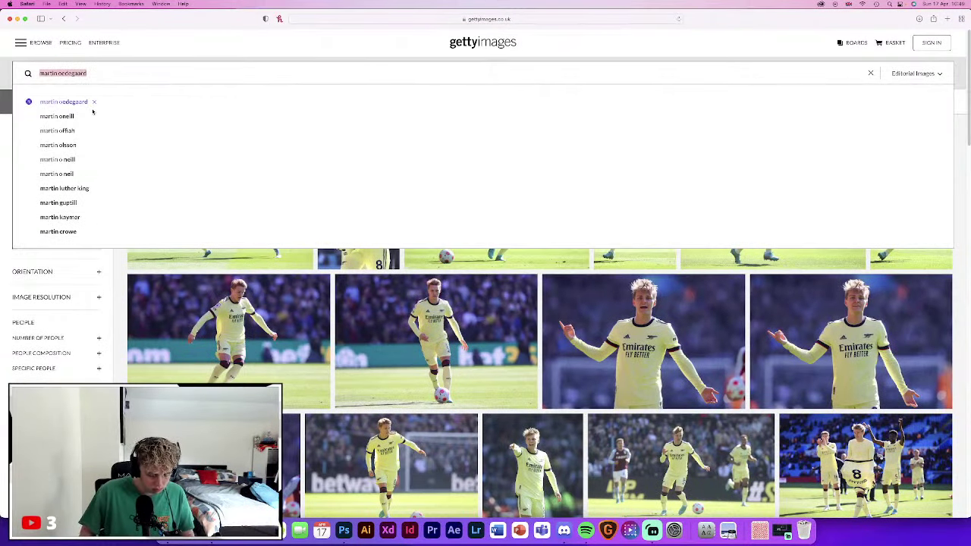
type("arsenal")
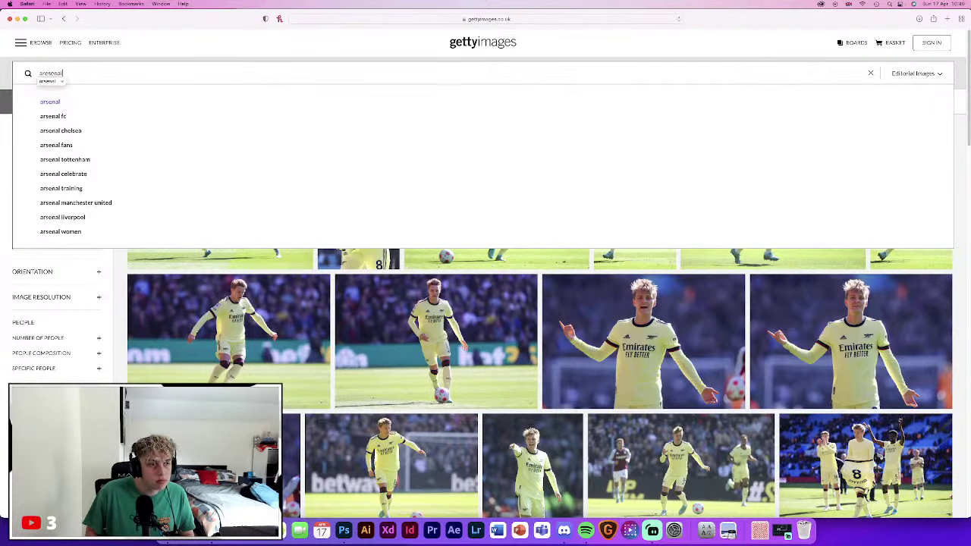
key("BackSpace")
key("BackSpace")
key("BackSpace")
type("al")
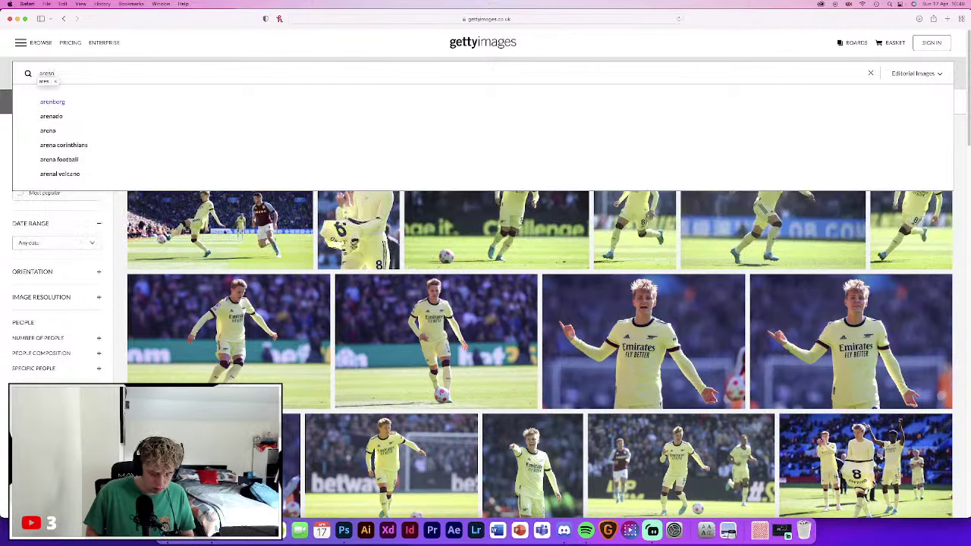
key("Return")
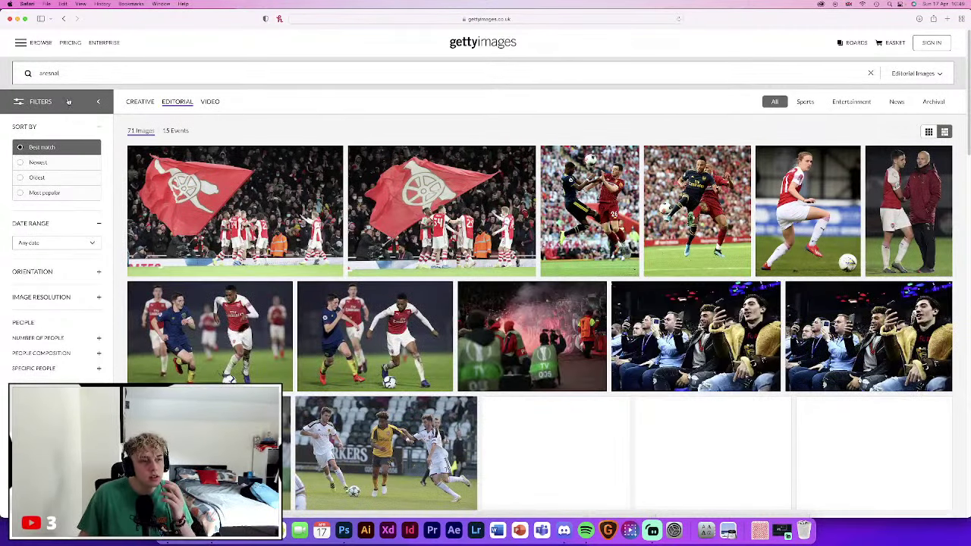
key("super+a")
type("martin odegaard")
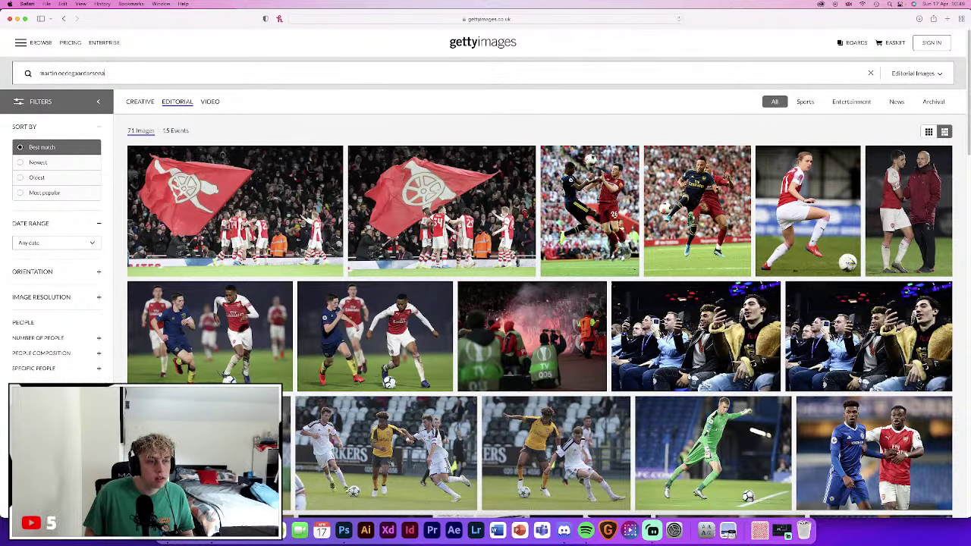
key("BackSpace")
key("BackSpace")
key("BackSpace")
key("BackSpace")
key("BackSpace")
key("BackSpace")
key("BackSpace")
key("BackSpace")
key("BackSpace")
key("BackSpace")
key("BackSpace")
key("BackSpace")
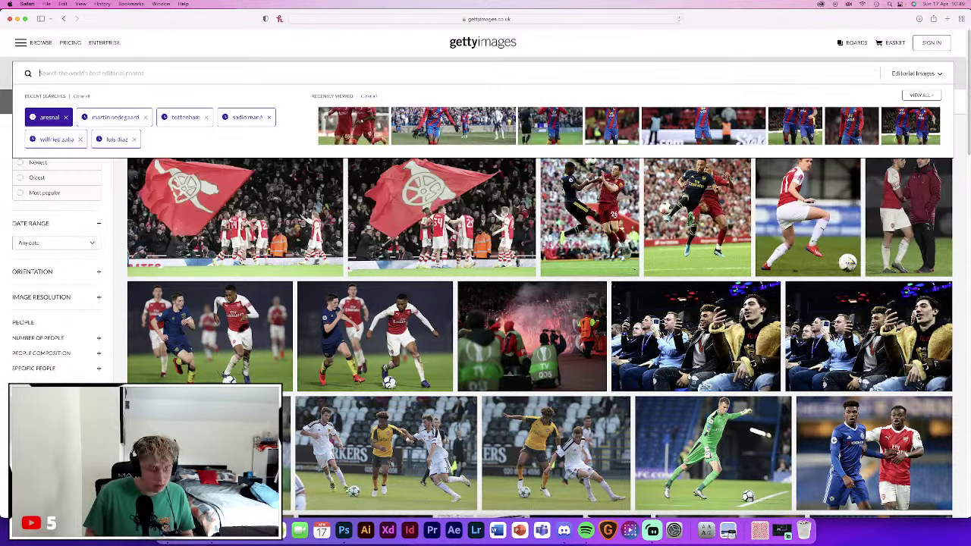
type("arse")
key("Down")
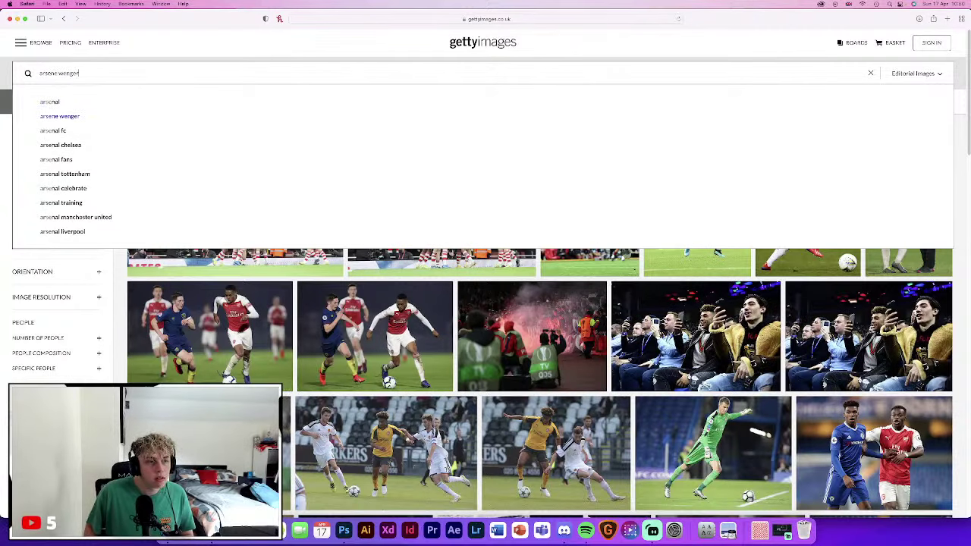
key("Return")
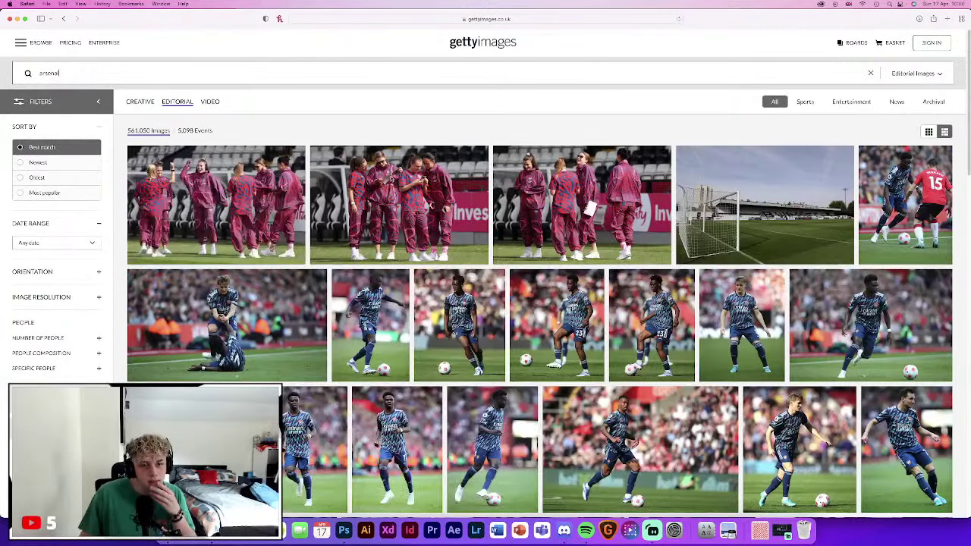
Scroll through the first page of arsenal editorial results
scroll(498, 191, "down", 3)
scroll(499, 191, "down", 4)
scroll(455, 163, "up", 1)
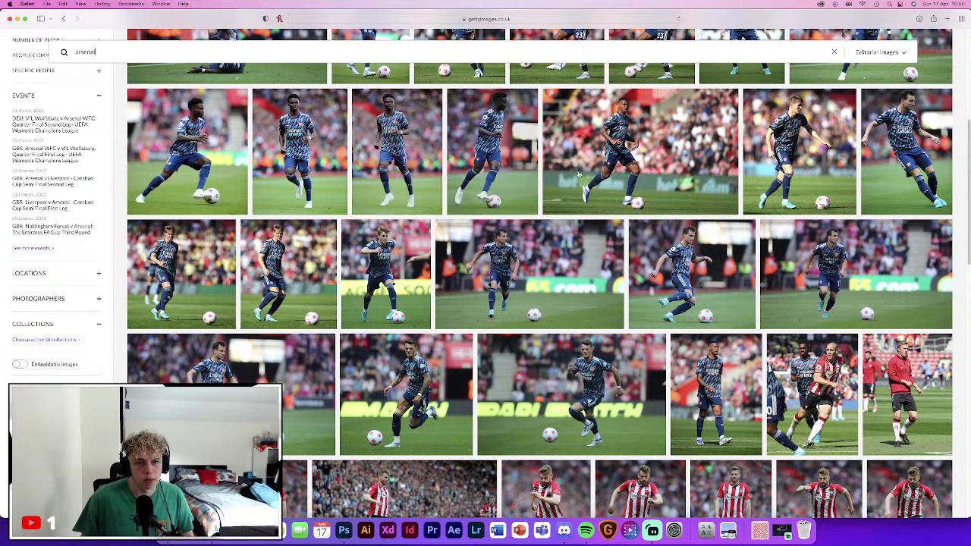
scroll(561, 273, "up", 5)
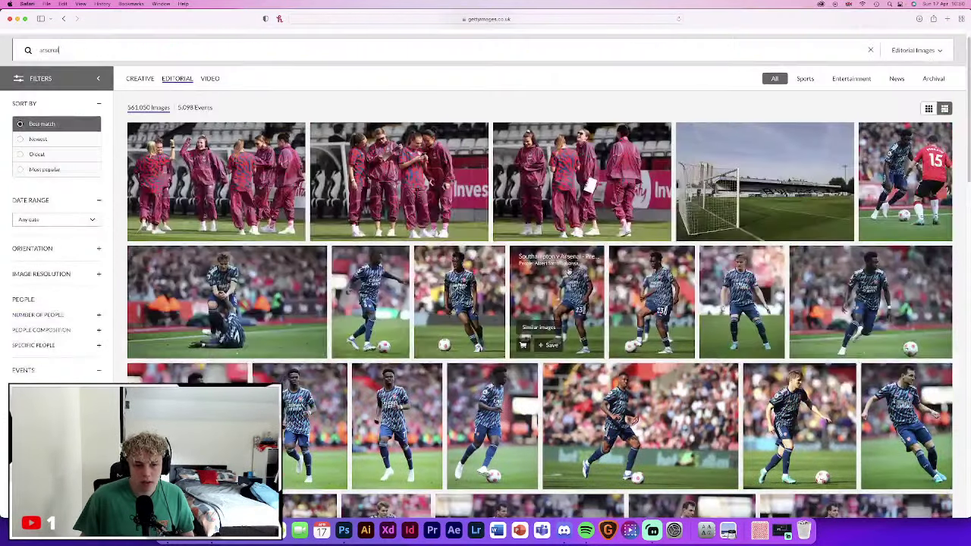
scroll(569, 271, "down", 5)
scroll(569, 271, "down", 5)
scroll(569, 271, "down", 5)
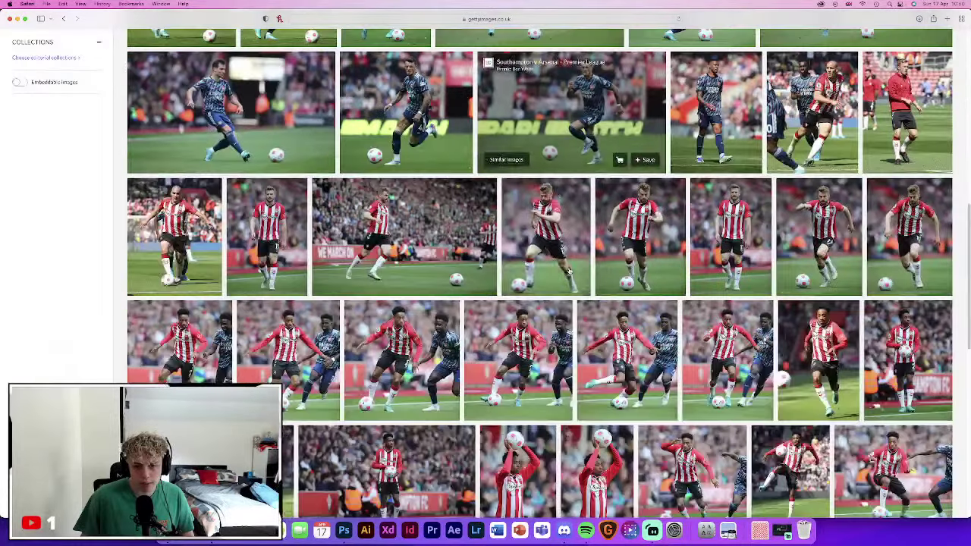
scroll(569, 271, "down", 5)
scroll(569, 271, "down", 5)
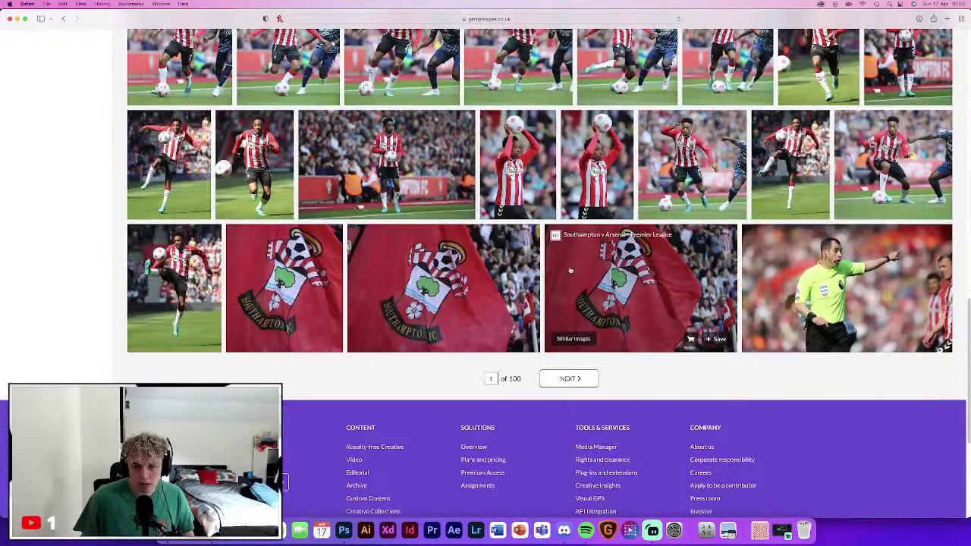
Open and hide Spotify, then load the next page of arsenal results
left_click(587, 535)
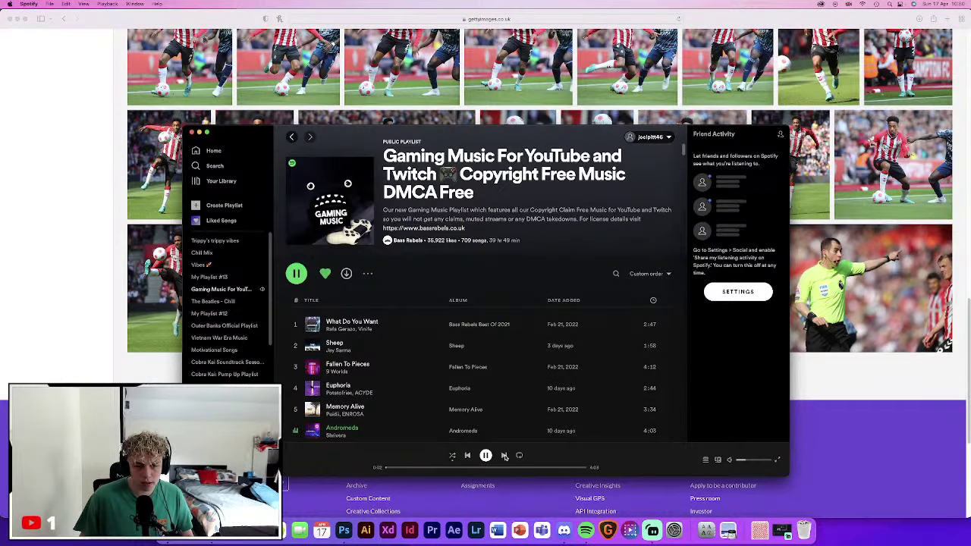
left_click(199, 133)
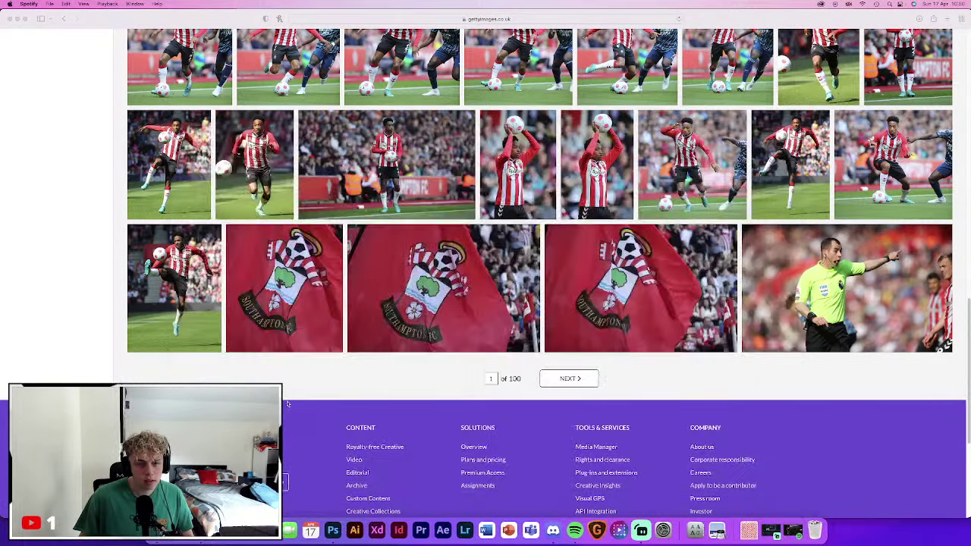
left_click(567, 381)
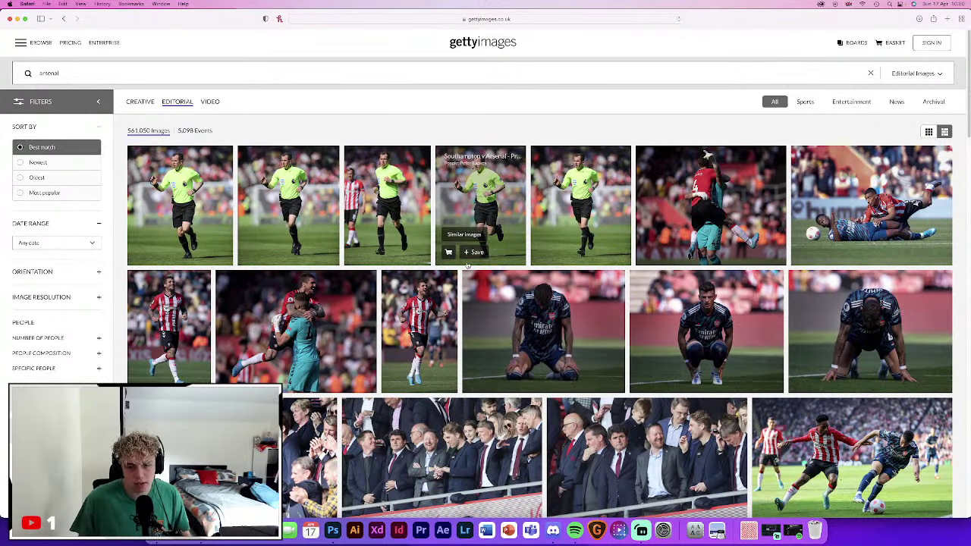
Scroll through the arsenal results and advance to the next page
scroll(576, 258, "down", 5)
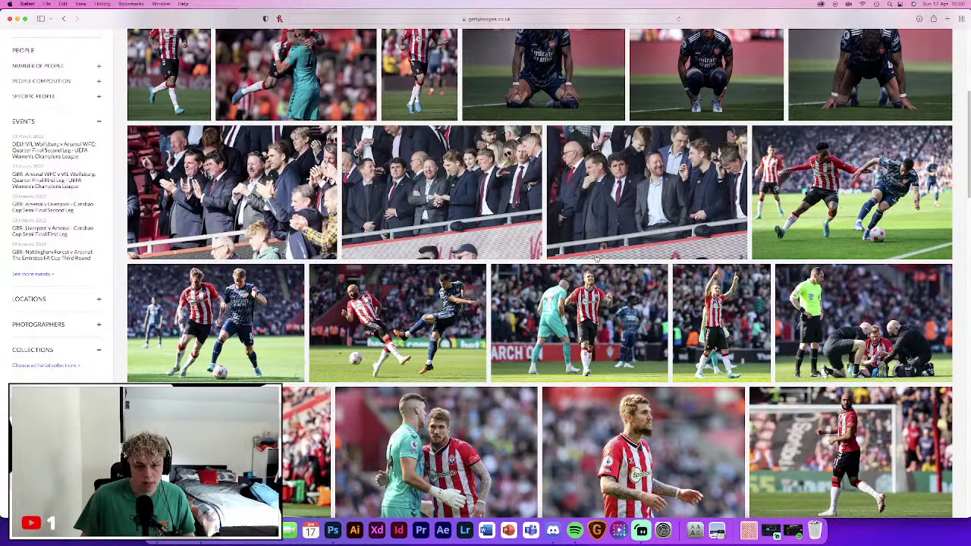
scroll(596, 259, "down", 1)
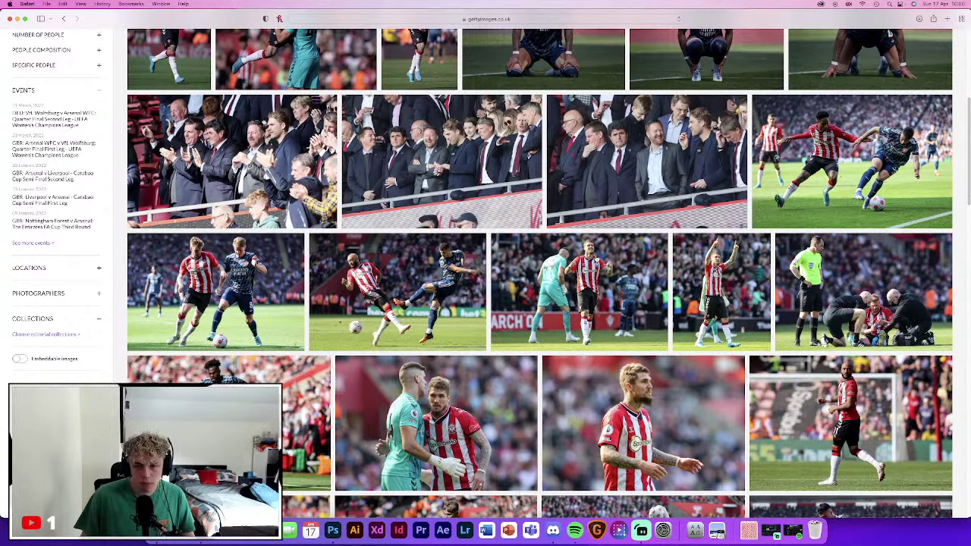
scroll(596, 258, "down", 5)
scroll(596, 258, "down", 2)
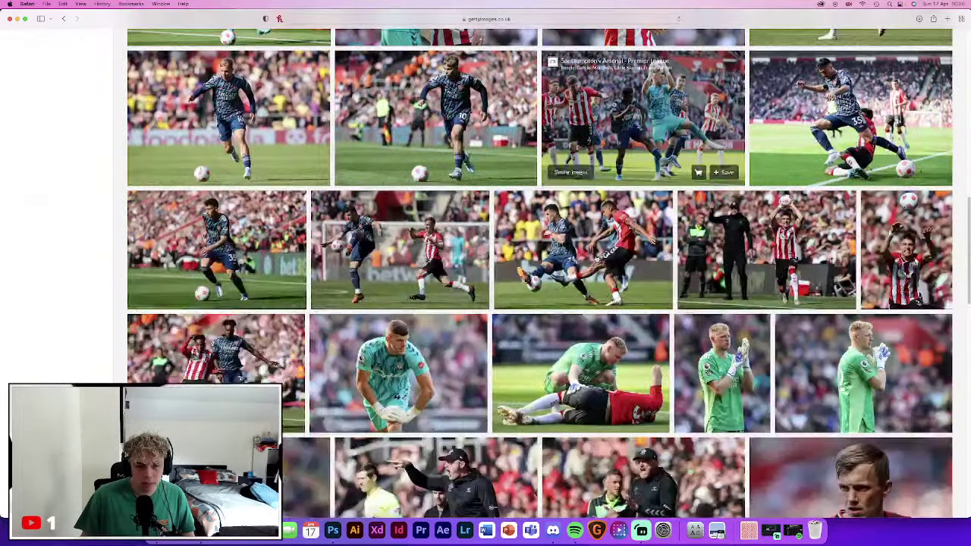
scroll(596, 259, "down", 4)
scroll(596, 259, "down", 3)
scroll(596, 258, "down", 1)
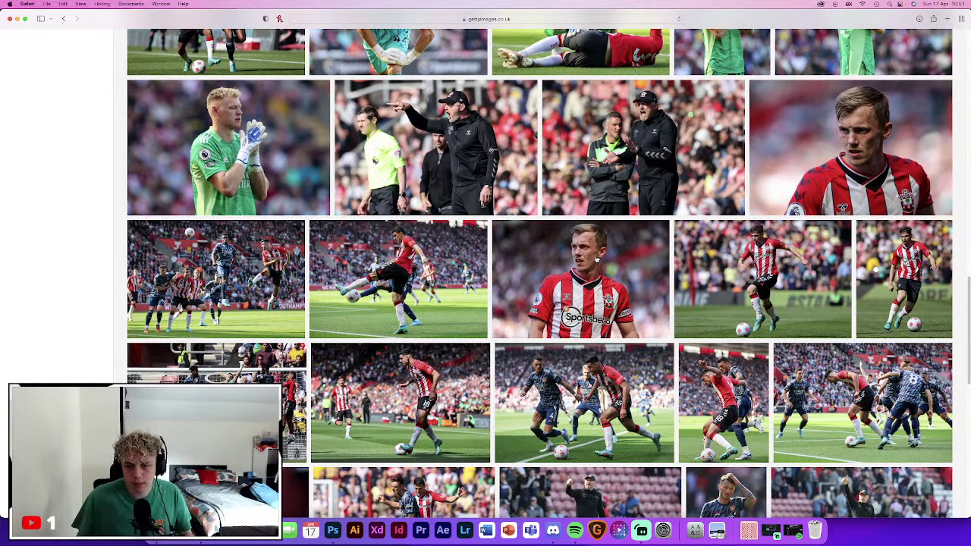
scroll(596, 258, "down", 3)
scroll(596, 259, "down", 6)
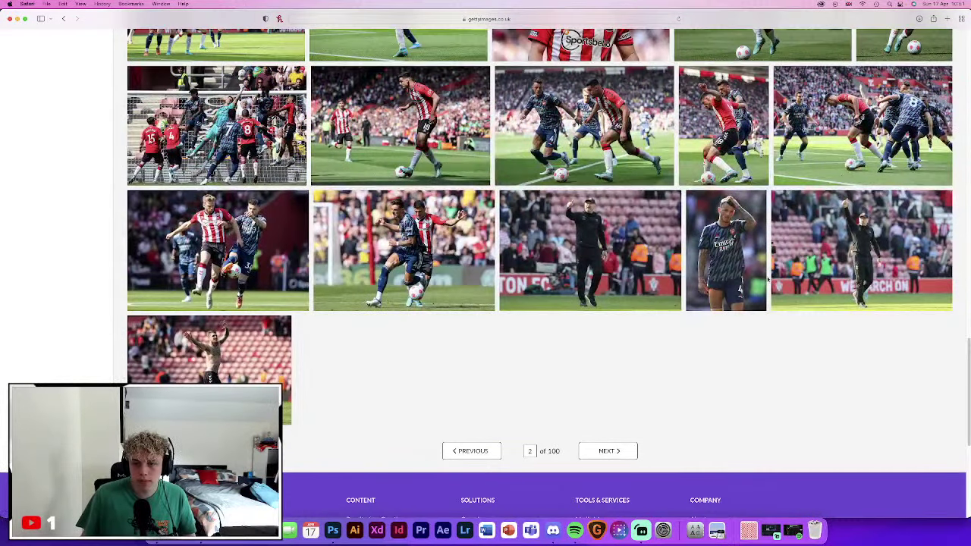
left_click(607, 451)
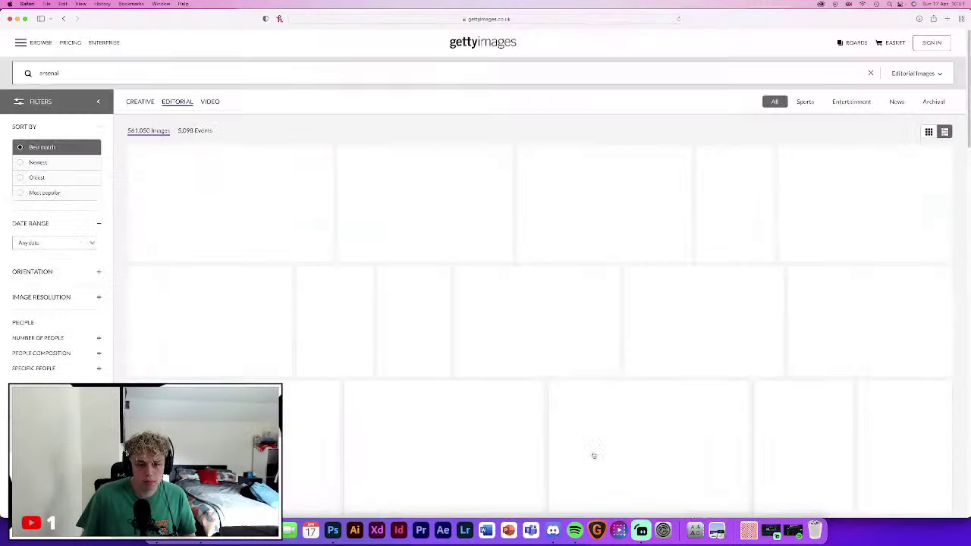
Browse that page, then jump back to arsenal results page 1
scroll(592, 379, "down", 5)
scroll(538, 366, "down", 1)
scroll(538, 365, "down", 5)
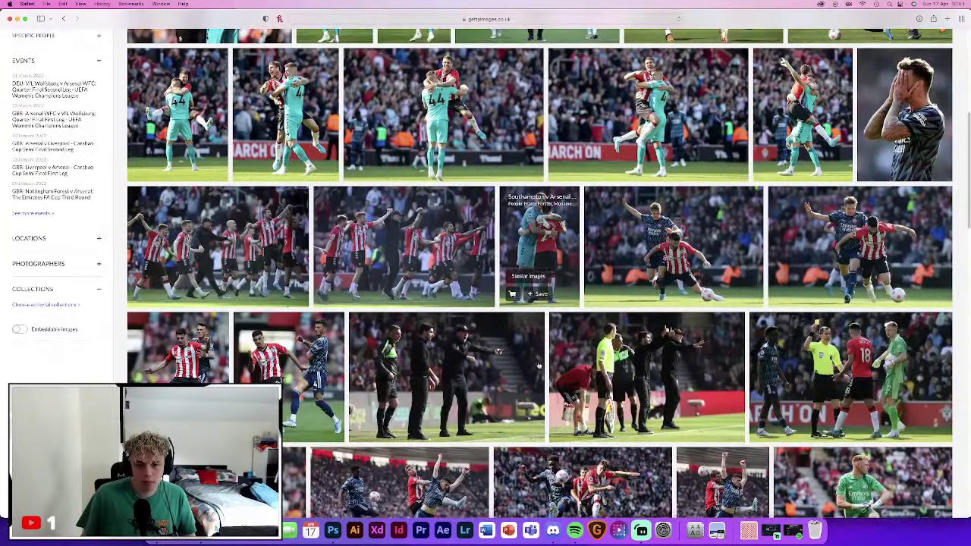
scroll(538, 365, "down", 1)
scroll(539, 366, "down", 10)
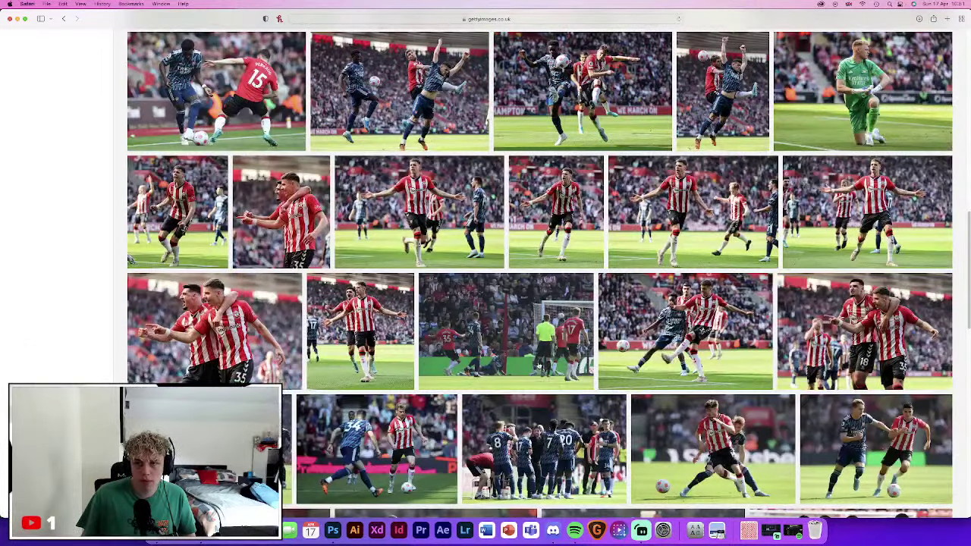
scroll(539, 365, "down", 10)
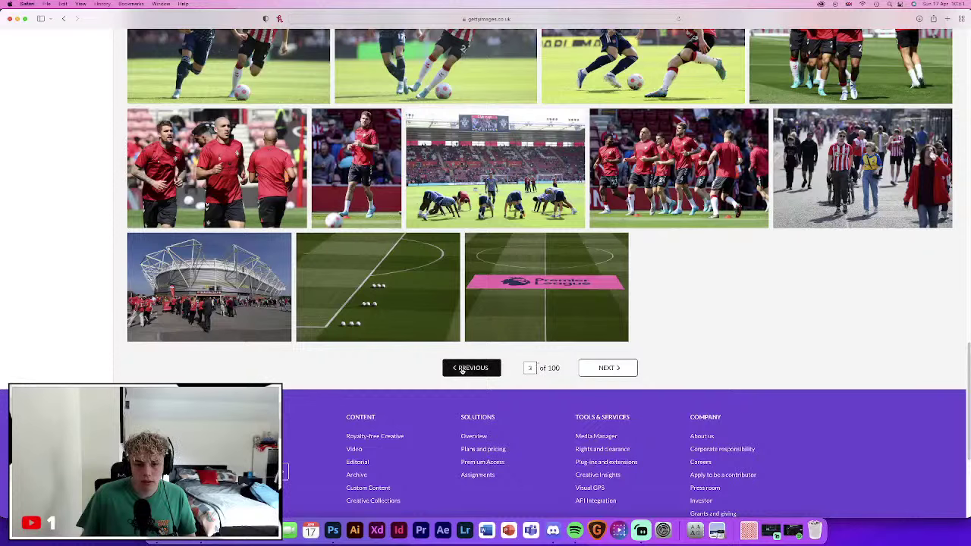
key("Return")
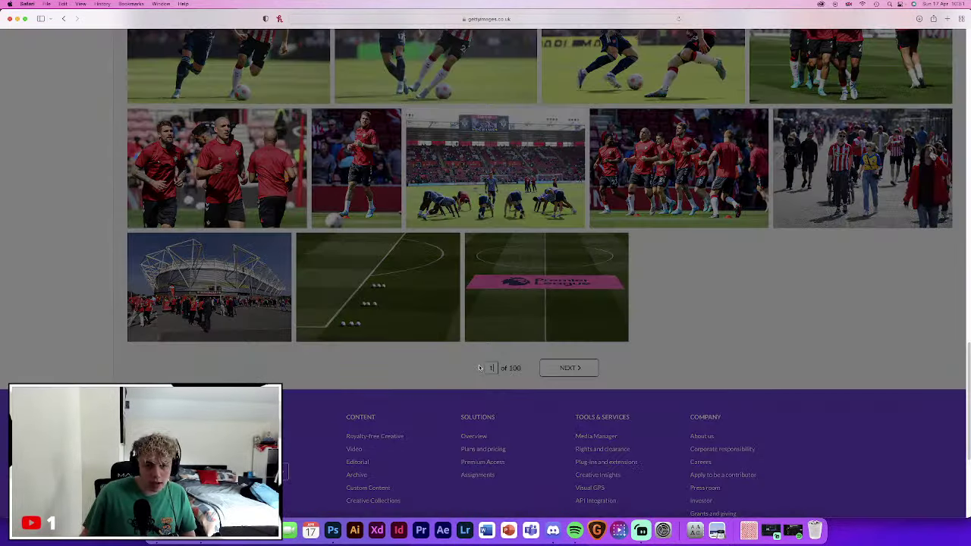
Advance to the next page again and scroll through its arsenal photos
scroll(453, 144, "down", 5)
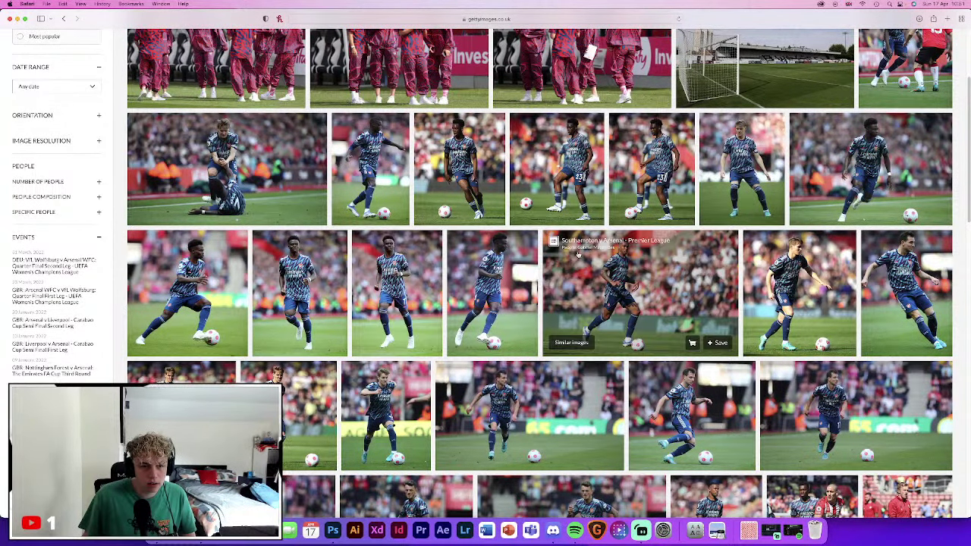
mouse_move(639, 293)
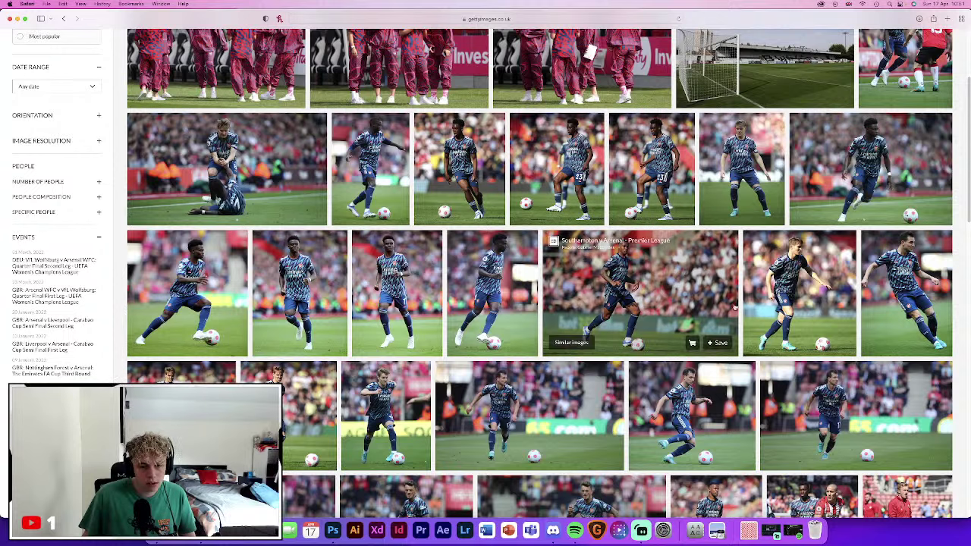
scroll(383, 274, "down", 15)
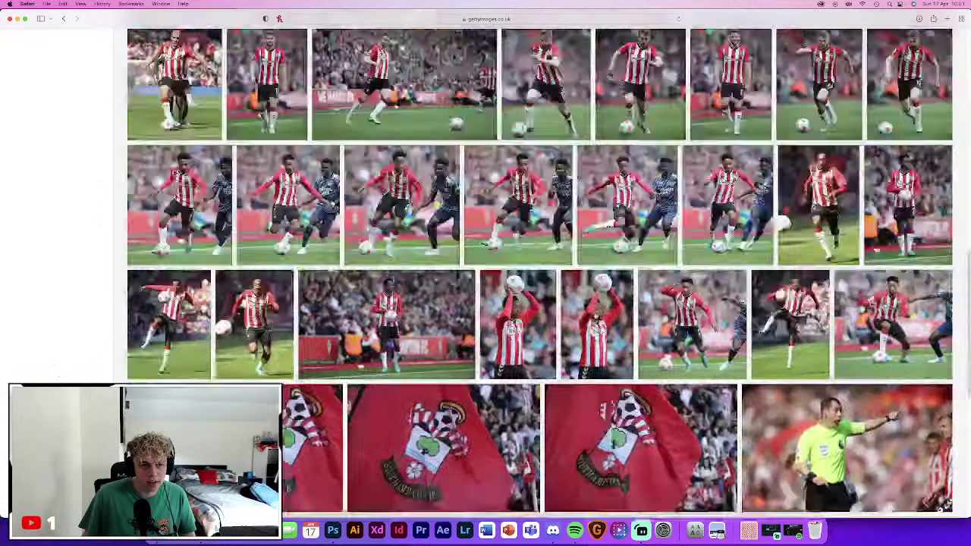
scroll(595, 315, "down", 10)
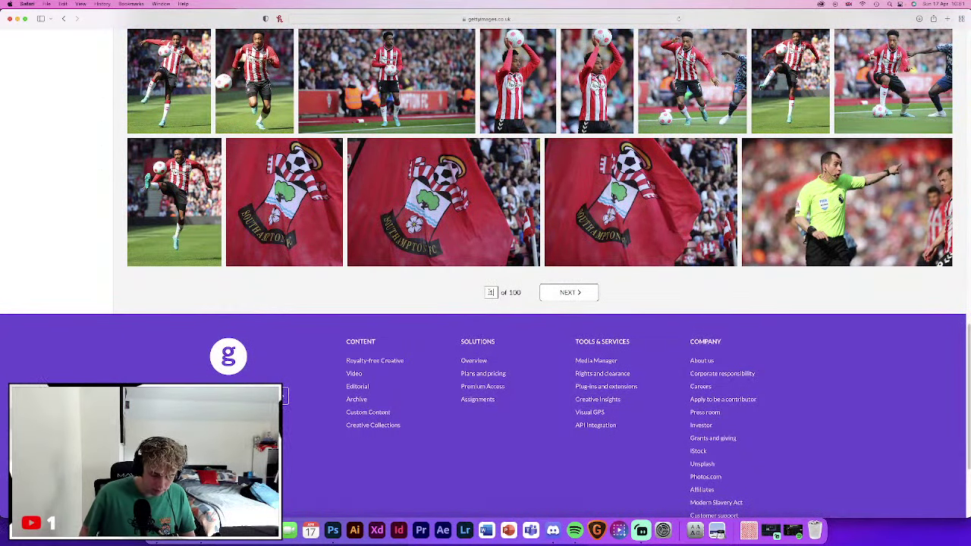
left_click(568, 292)
scroll(596, 227, "down", 1)
scroll(595, 152, "down", 5)
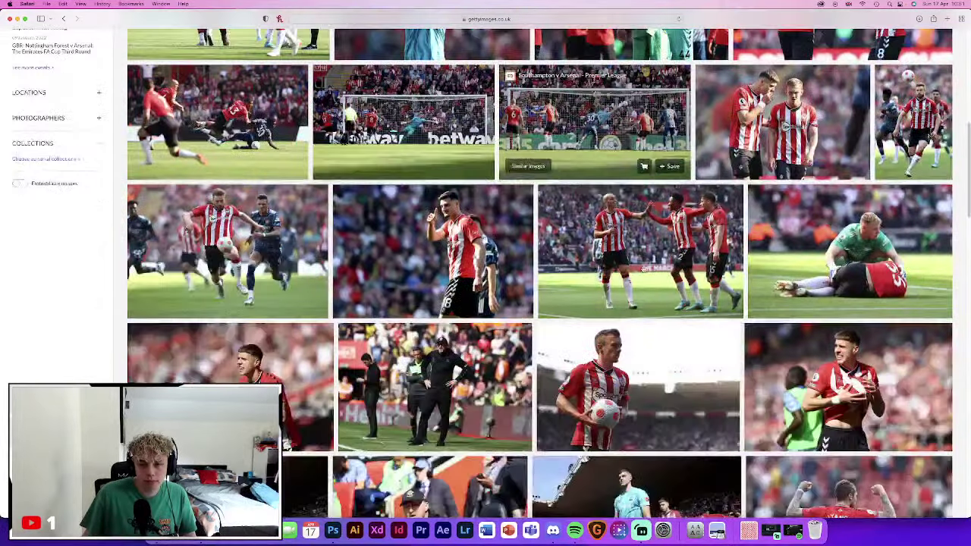
scroll(643, 269, "down", 2)
scroll(643, 269, "down", 2)
scroll(643, 270, "down", 5)
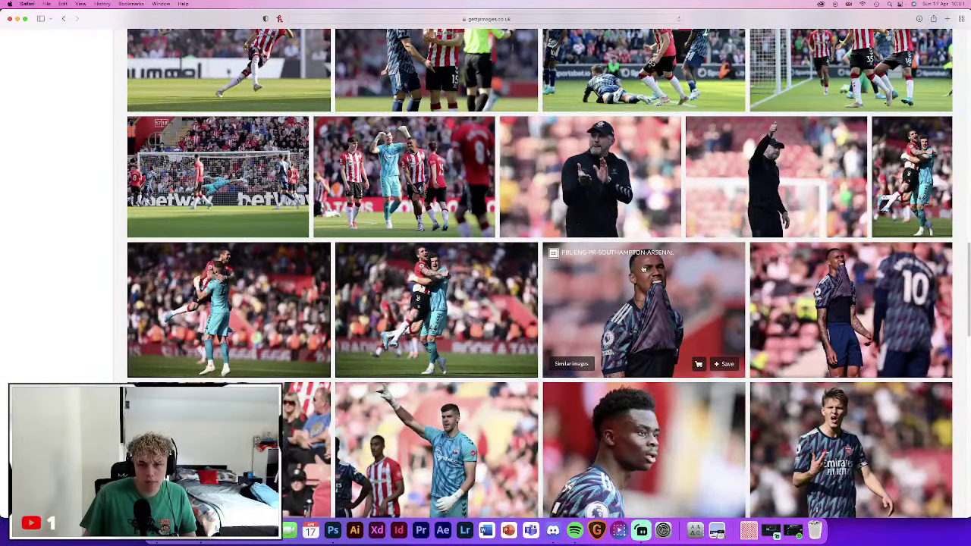
scroll(643, 269, "down", 5)
scroll(530, 303, "up", 20)
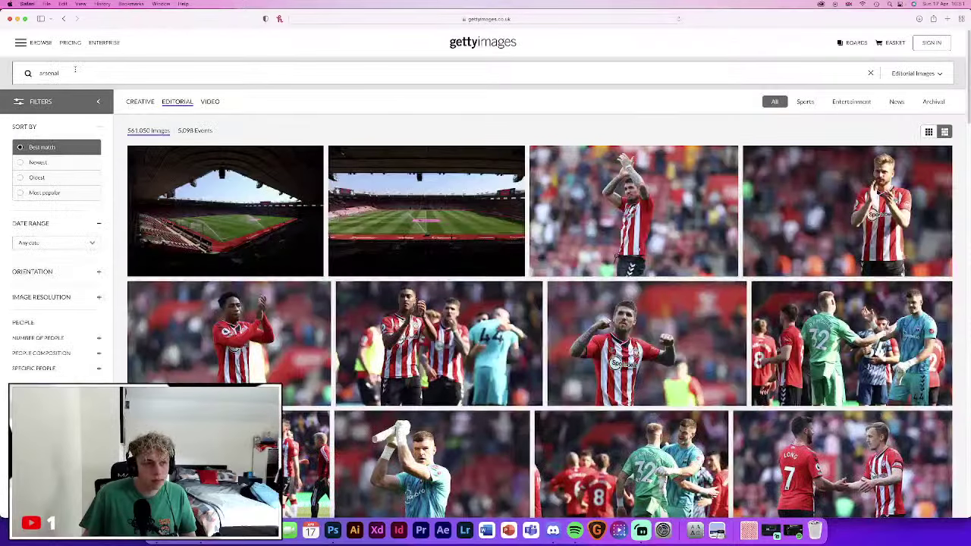
Search Getty Images for 'bukayo saka' and scroll the first results page
left_click(30, 73)
type("bukay")
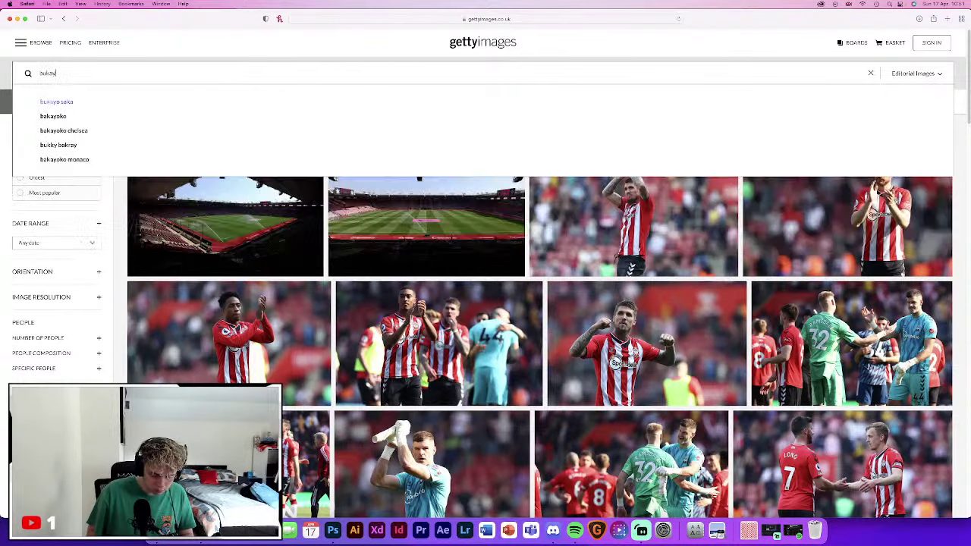
type("o saka")
key("Return")
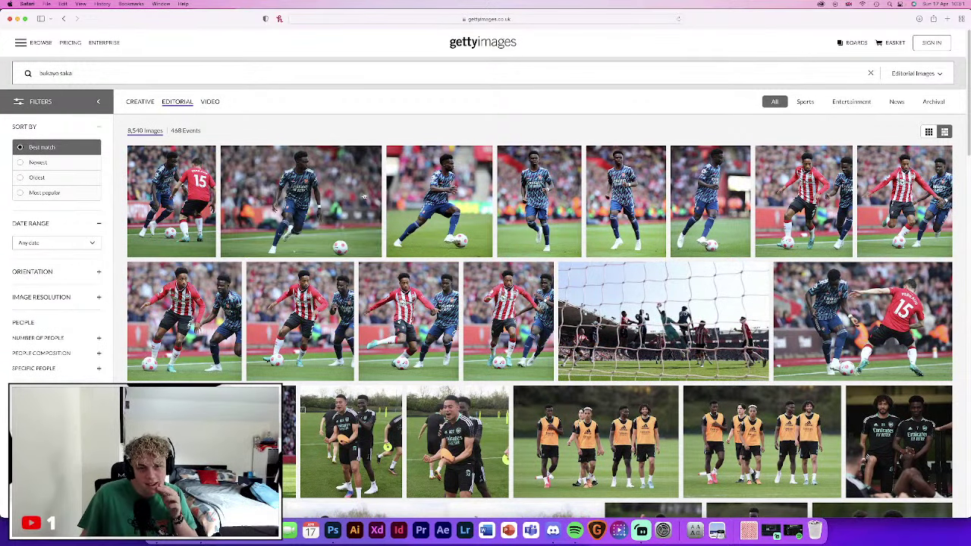
mouse_move(710, 201)
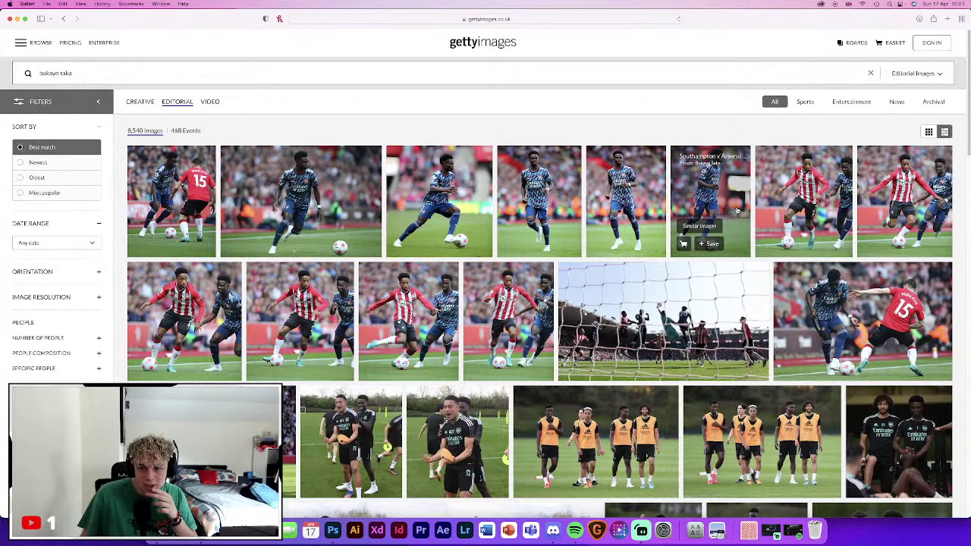
scroll(735, 210, "down", 3)
scroll(737, 209, "down", 3)
scroll(740, 203, "down", 3)
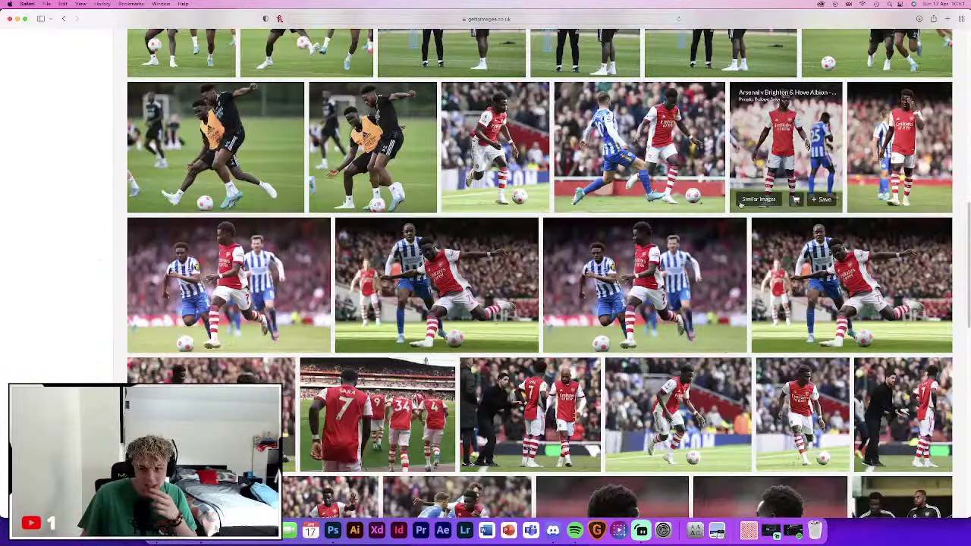
scroll(740, 203, "down", 1)
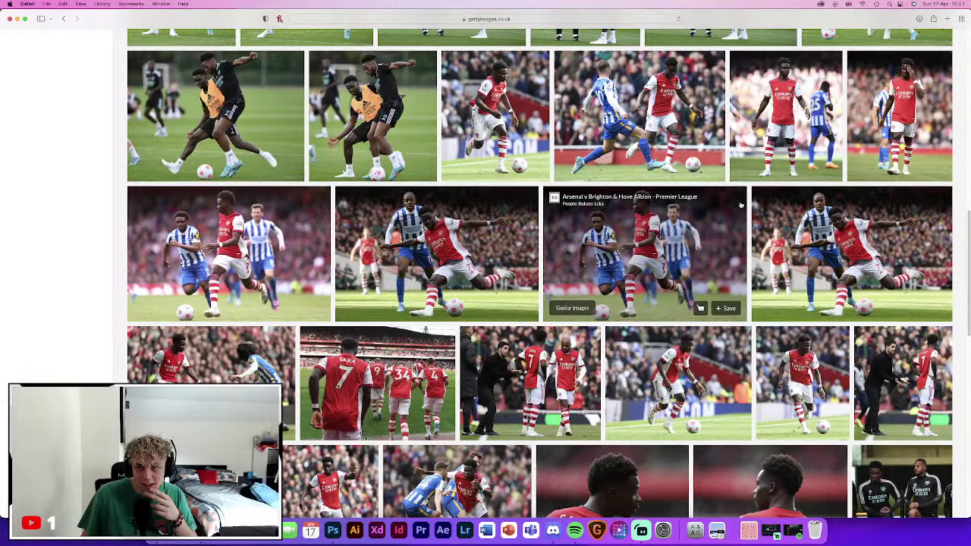
scroll(740, 203, "down", 3)
scroll(740, 203, "down", 1)
scroll(740, 204, "down", 3)
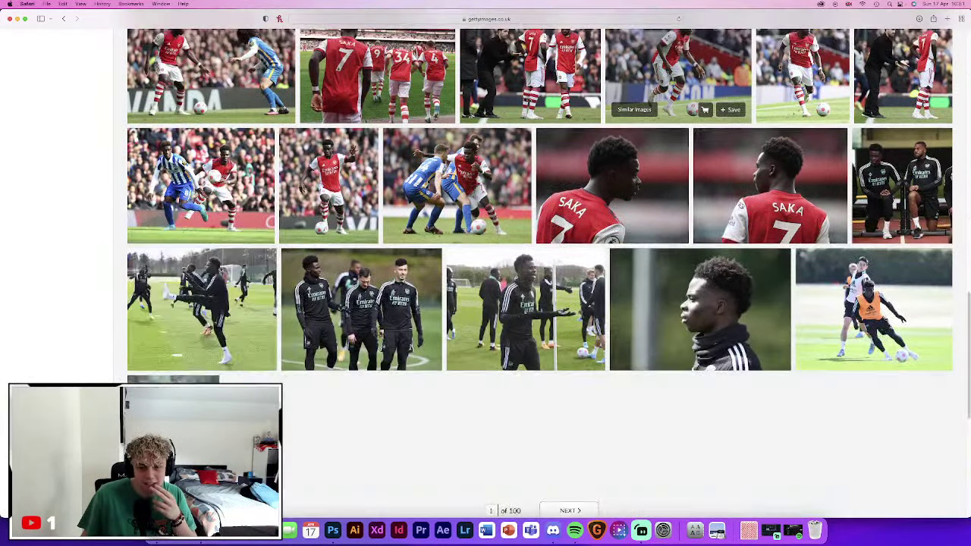
scroll(698, 318, "down", 4)
Page through the Saka results to page 4, scrolling each page
left_click(580, 376)
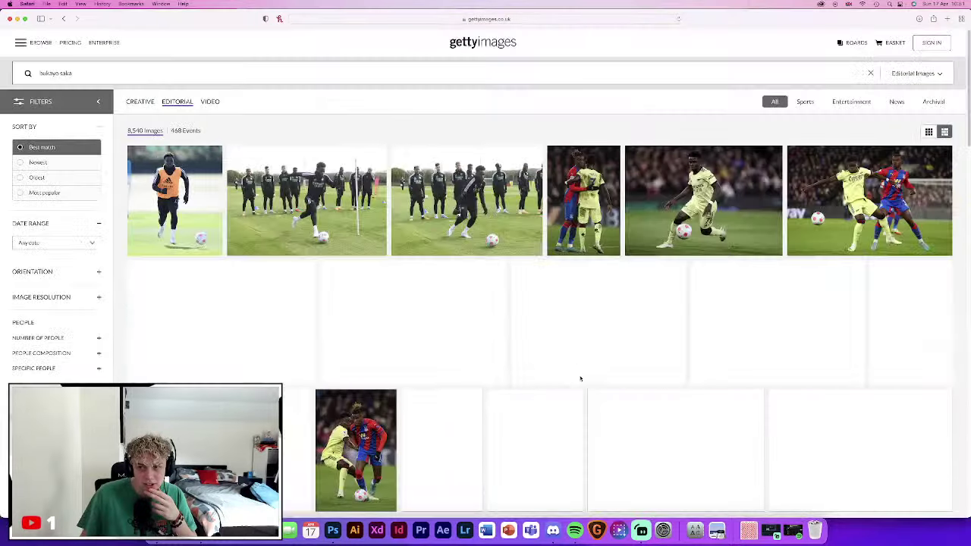
scroll(573, 356, "down", 5)
scroll(572, 356, "down", 5)
scroll(572, 358, "down", 10)
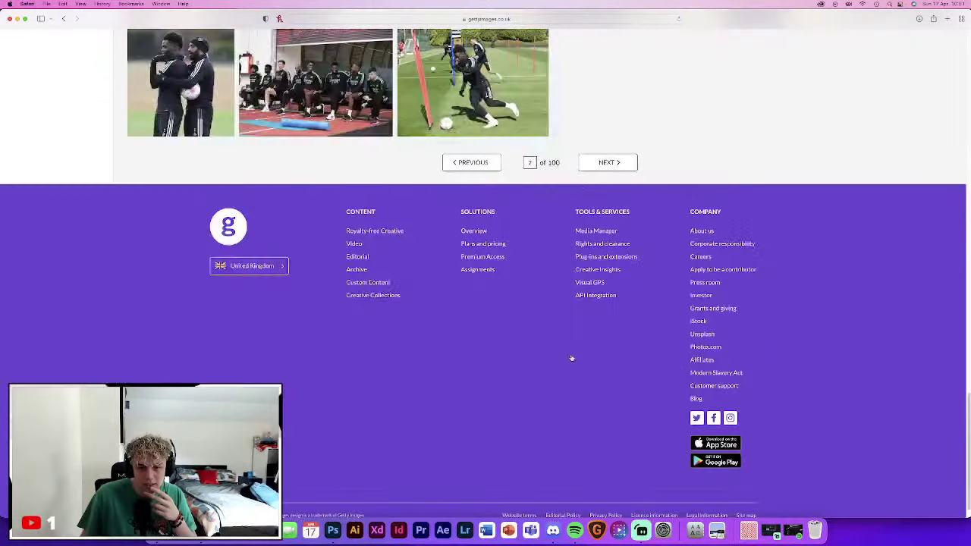
left_click(586, 164)
scroll(573, 228, "down", 5)
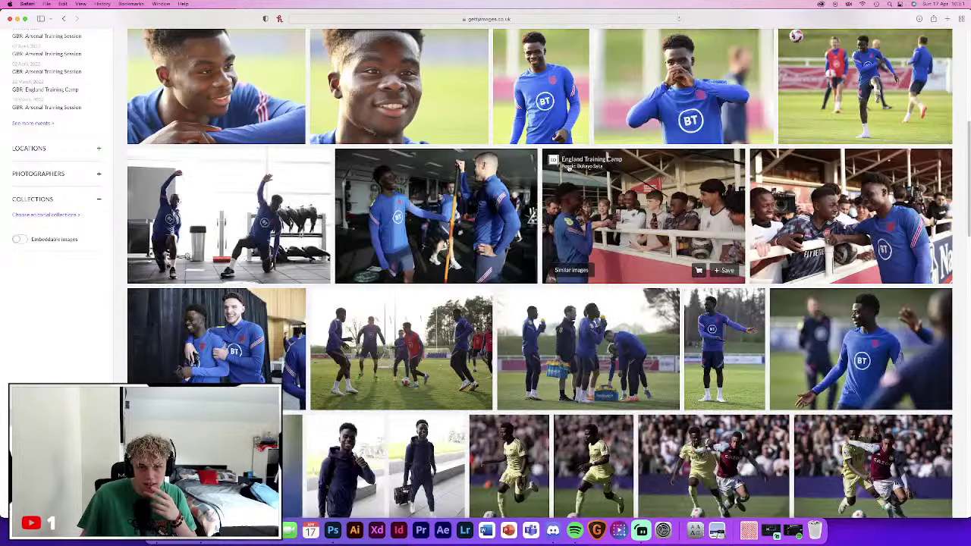
scroll(568, 168, "down", 5)
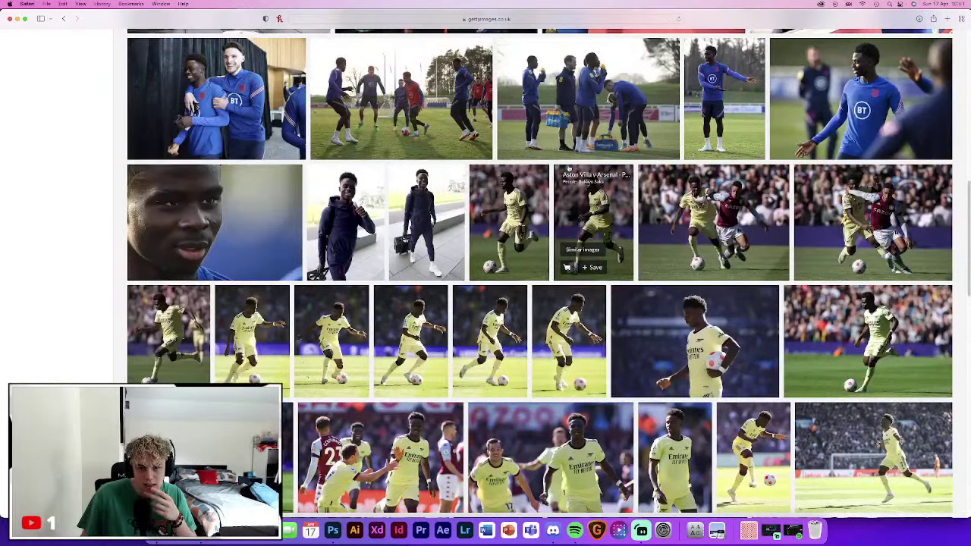
scroll(570, 169, "down", 5)
scroll(570, 168, "down", 10)
left_click(614, 377)
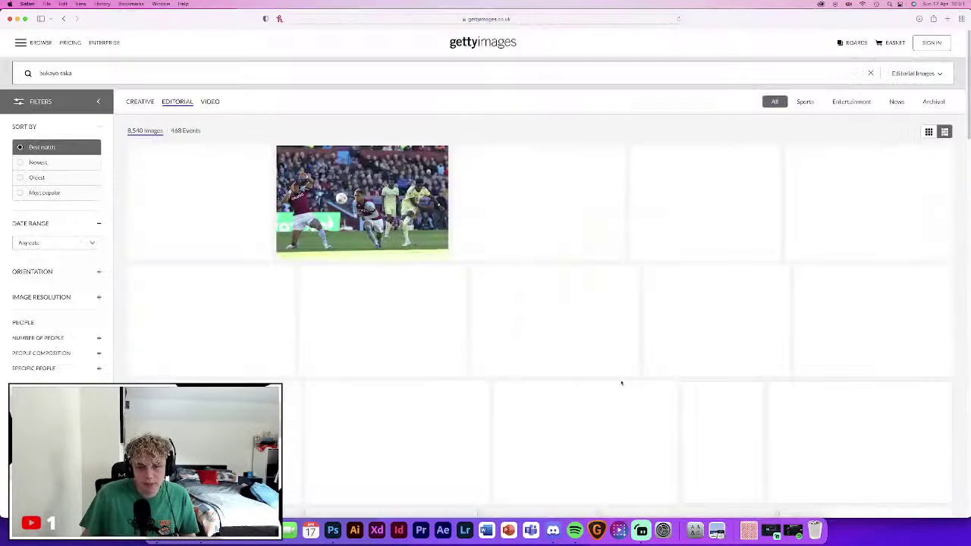
Continue to Saka results pages 5 and 6, scrolling each
scroll(598, 205, "down", 10)
scroll(584, 213, "down", 10)
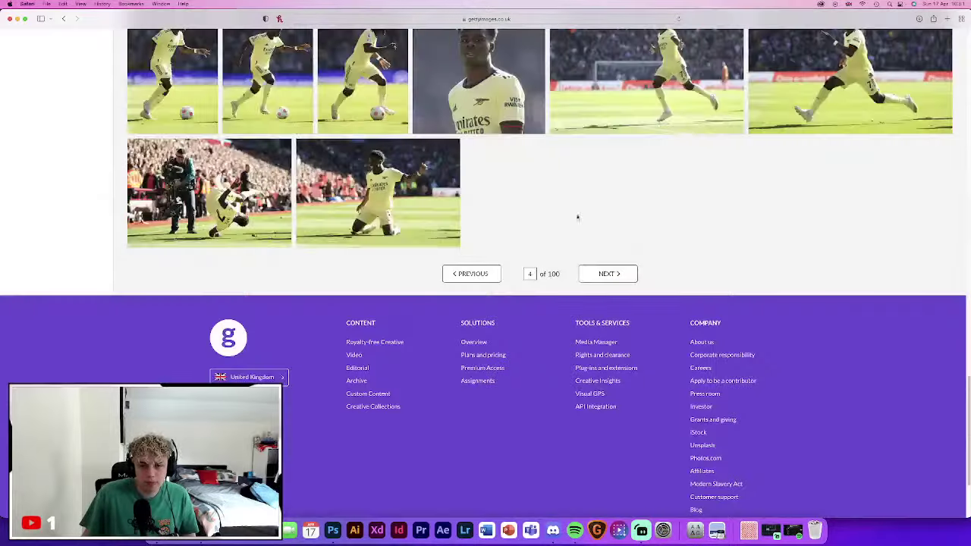
left_click(604, 276)
scroll(603, 277, "down", 10)
scroll(601, 277, "down", 10)
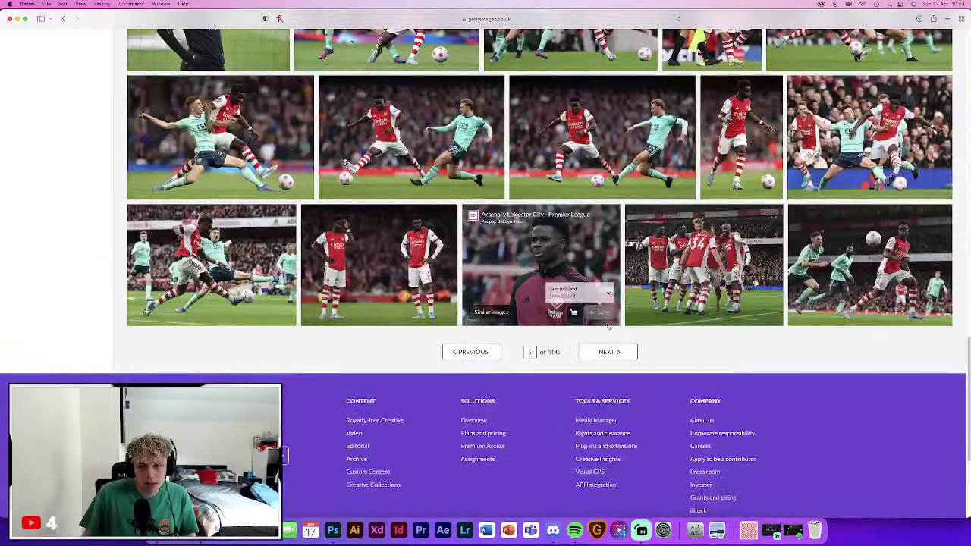
left_click(607, 351)
scroll(599, 311, "down", 5)
scroll(592, 288, "down", 5)
scroll(618, 364, "down", 5)
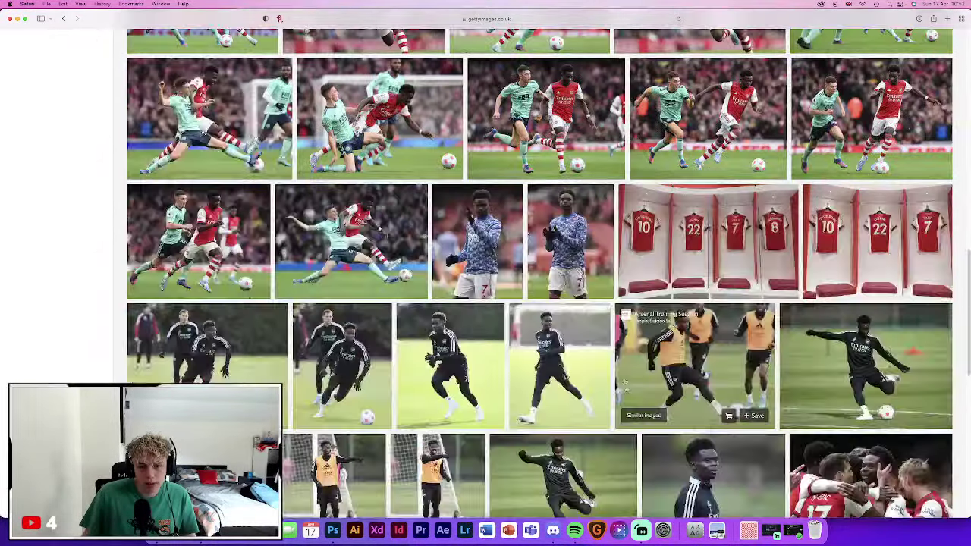
scroll(618, 319, "down", 3)
scroll(614, 326, "down", 10)
Advance through Saka results pages 7 and 8, scrolling each page
left_click(607, 340)
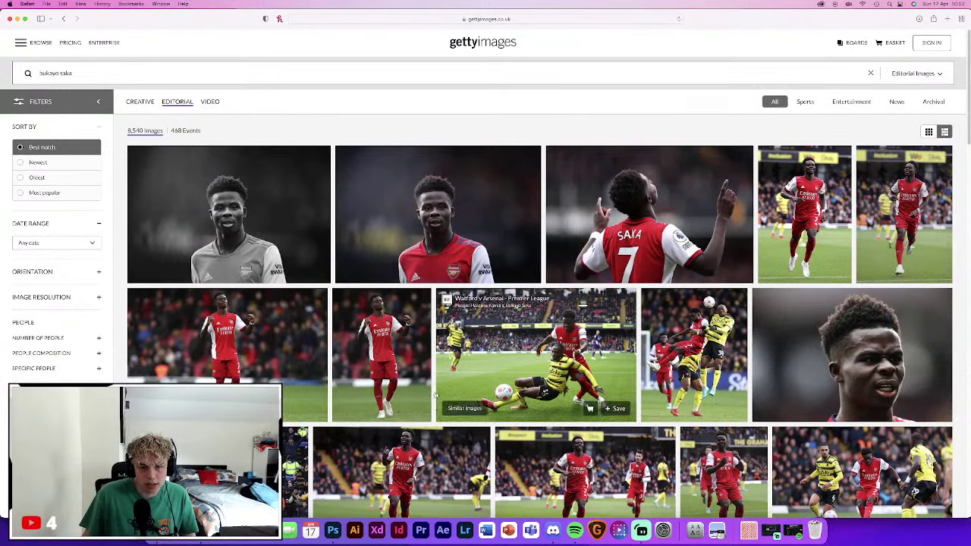
scroll(643, 363, "down", 3)
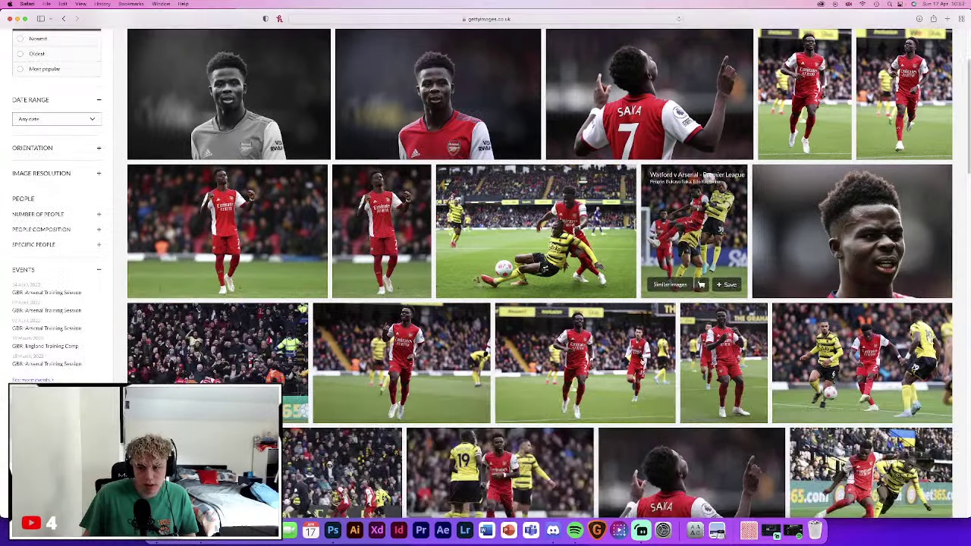
scroll(643, 363, "down", 4)
scroll(643, 362, "down", 3)
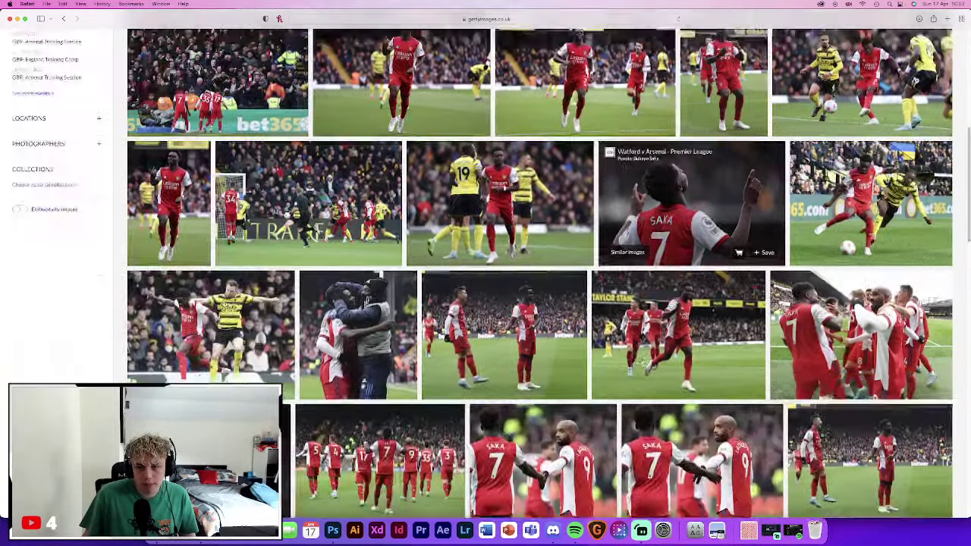
scroll(643, 362, "down", 3)
scroll(623, 485, "down", 2)
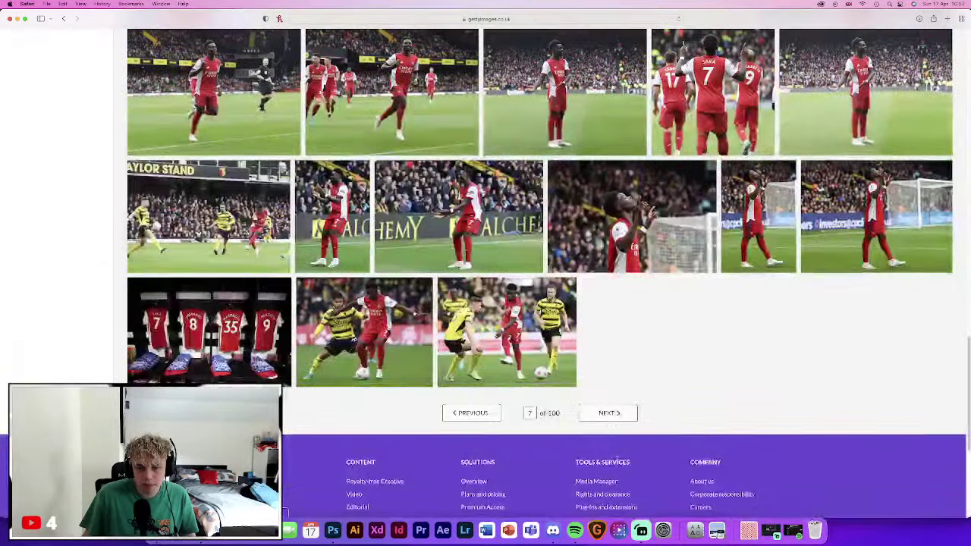
left_click(608, 413)
scroll(609, 385, "down", 10)
scroll(608, 385, "down", 5)
scroll(611, 381, "down", 5)
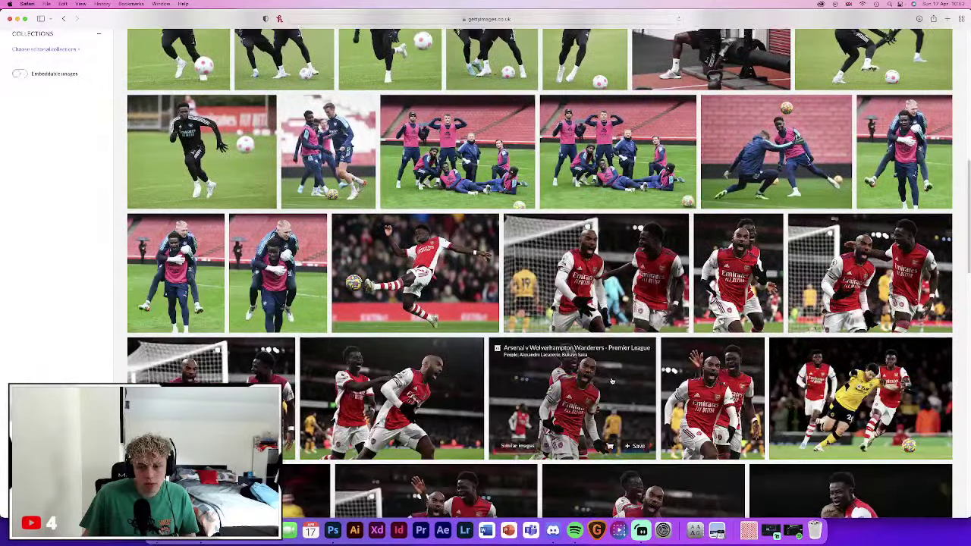
scroll(611, 382, "down", 5)
scroll(611, 381, "down", 10)
Advance to Saka results pages 9, 10 and 11, browsing page 11's photos
left_click(606, 187)
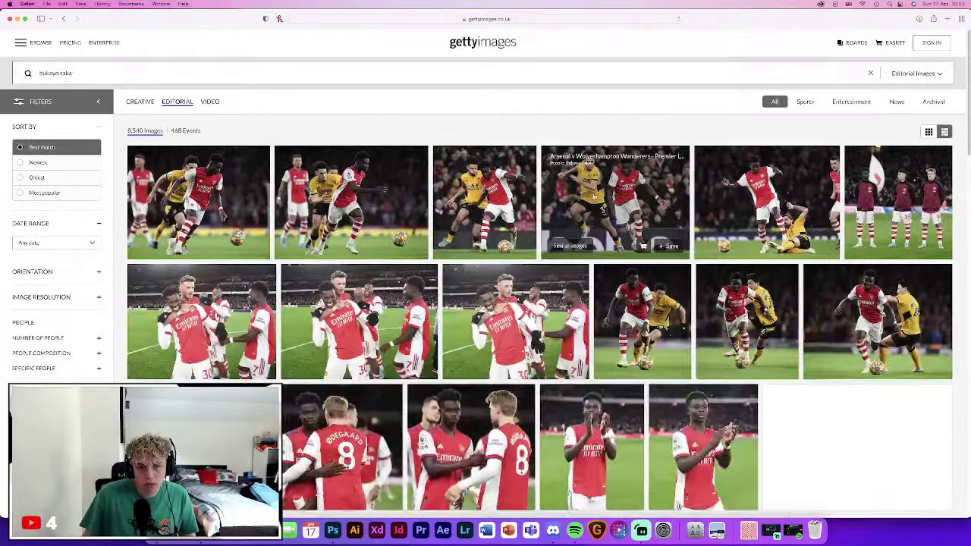
scroll(594, 196, "down", 10)
scroll(594, 195, "down", 10)
left_click(605, 137)
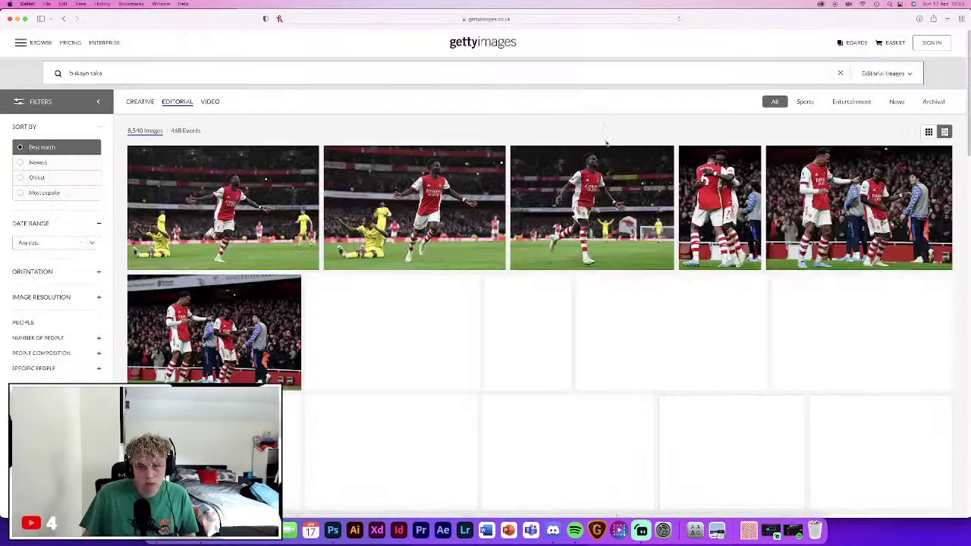
scroll(605, 142, "down", 10)
scroll(605, 143, "down", 10)
scroll(605, 144, "down", 10)
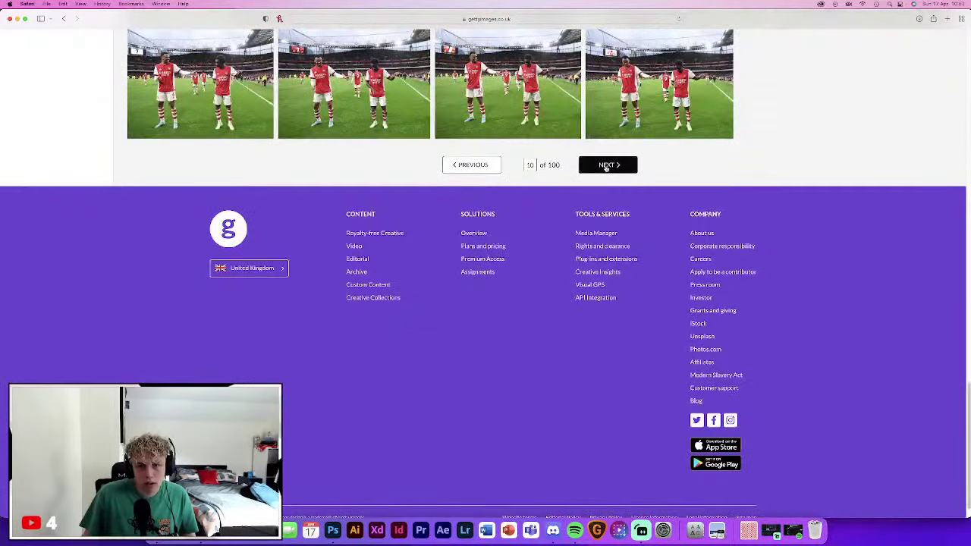
left_click(605, 165)
scroll(599, 173, "down", 10)
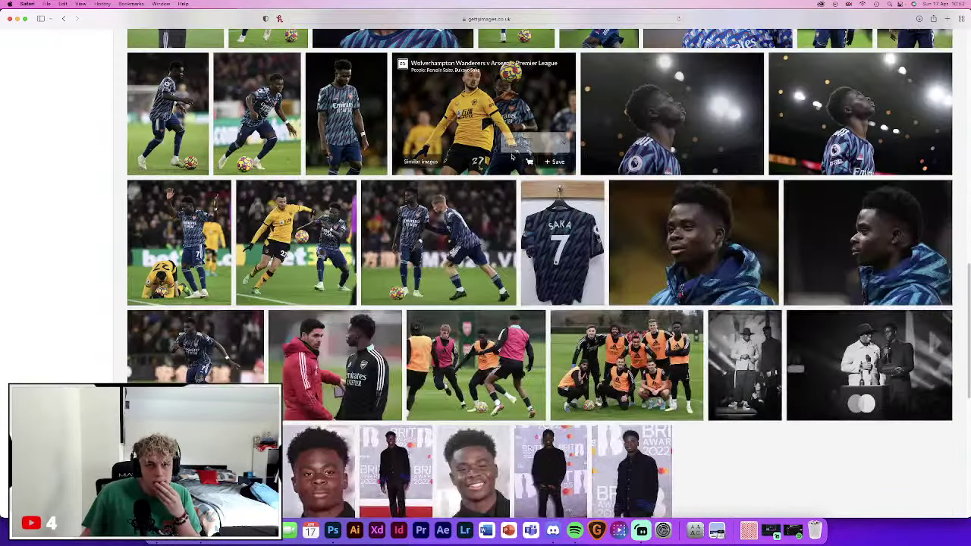
scroll(523, 163, "up", 1)
scroll(557, 243, "up", 5)
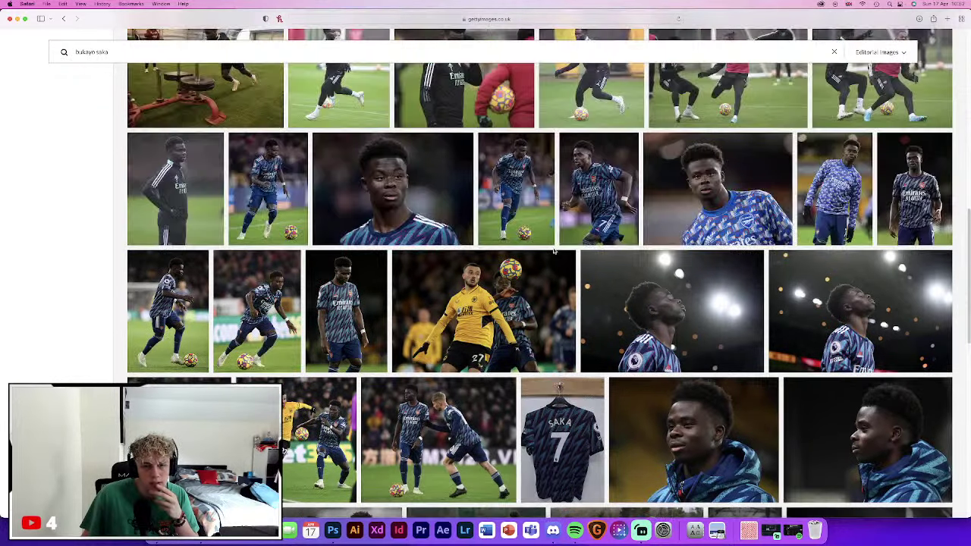
scroll(558, 254, "down", 3)
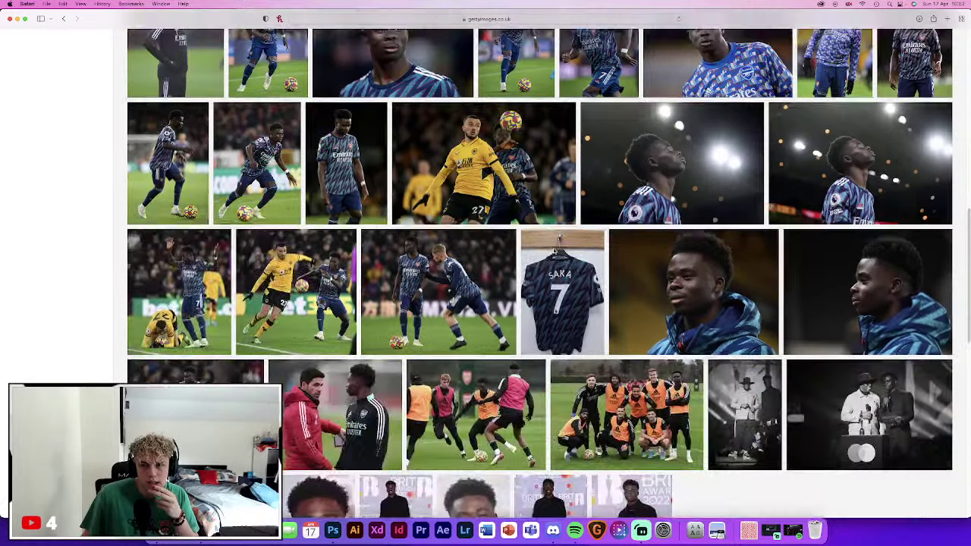
scroll(561, 257, "down", 3)
scroll(587, 281, "up", 5)
scroll(592, 284, "up", 3)
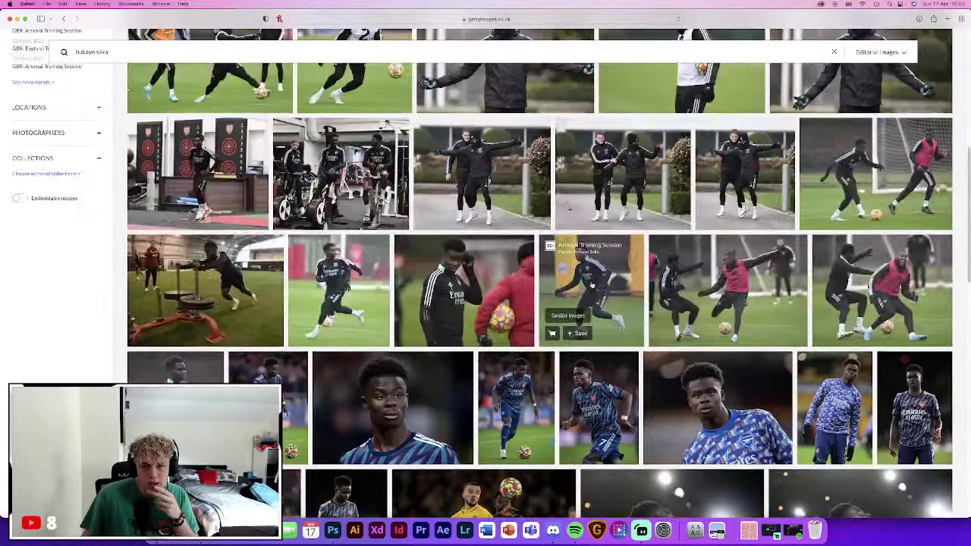
scroll(455, 334, "down", 1)
scroll(377, 368, "down", 1)
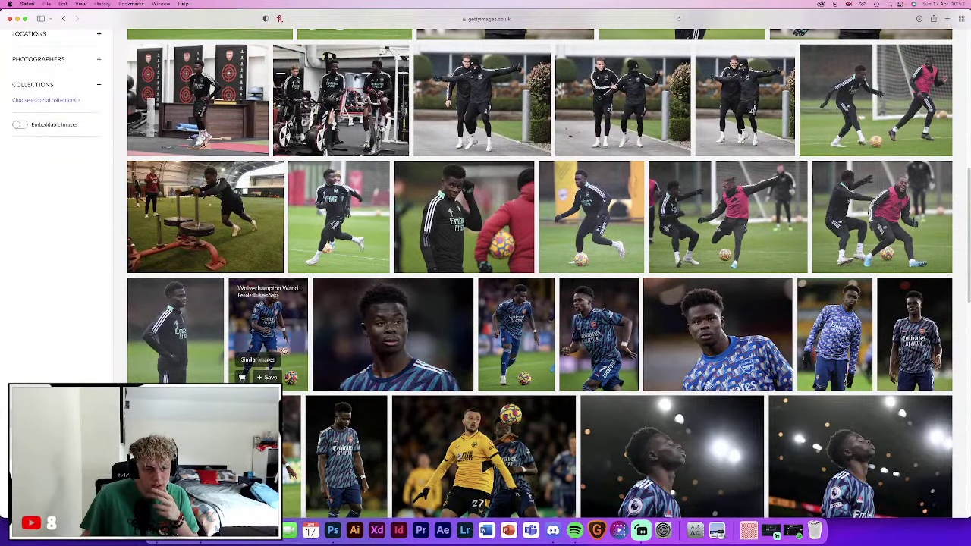
left_click(279, 329)
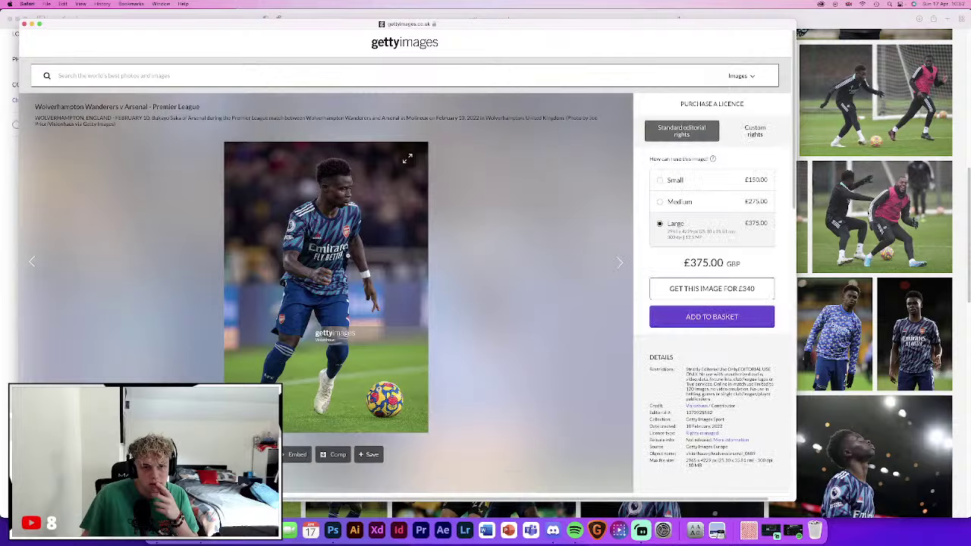
left_click(381, 253)
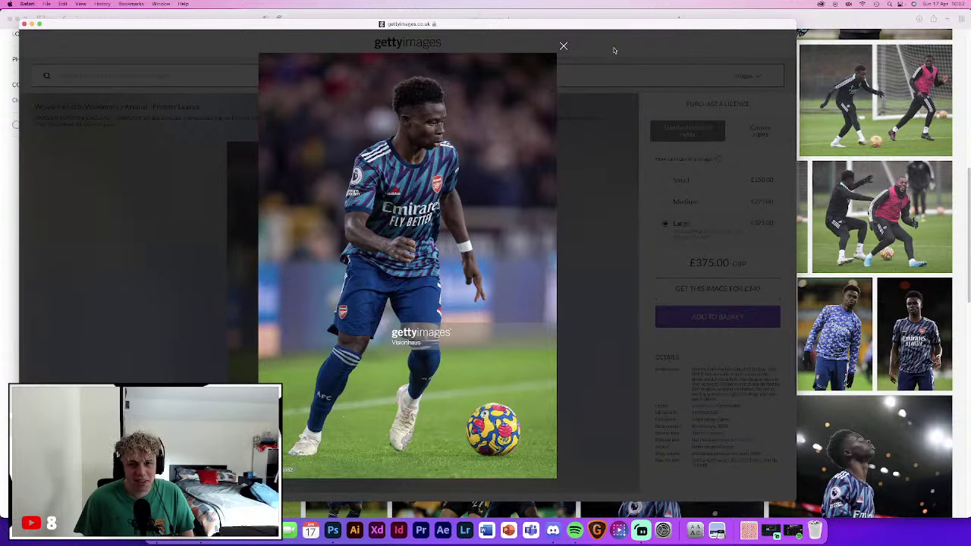
left_click(562, 47)
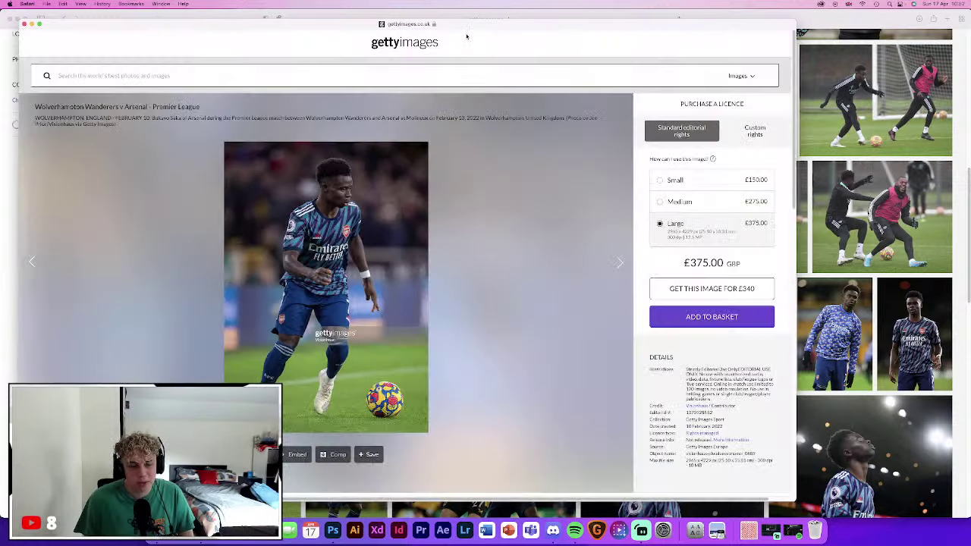
left_click(25, 24)
mouse_move(591, 216)
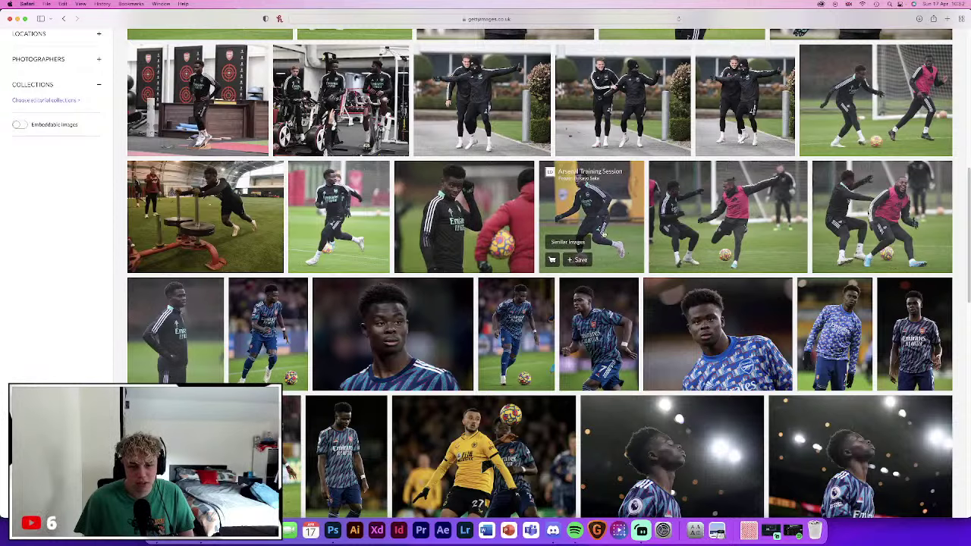
Browse the Bukayo Saka results forward through pages 12, 13 and 14
scroll(603, 235, "down", 1)
scroll(603, 235, "down", 1)
scroll(602, 235, "down", 2)
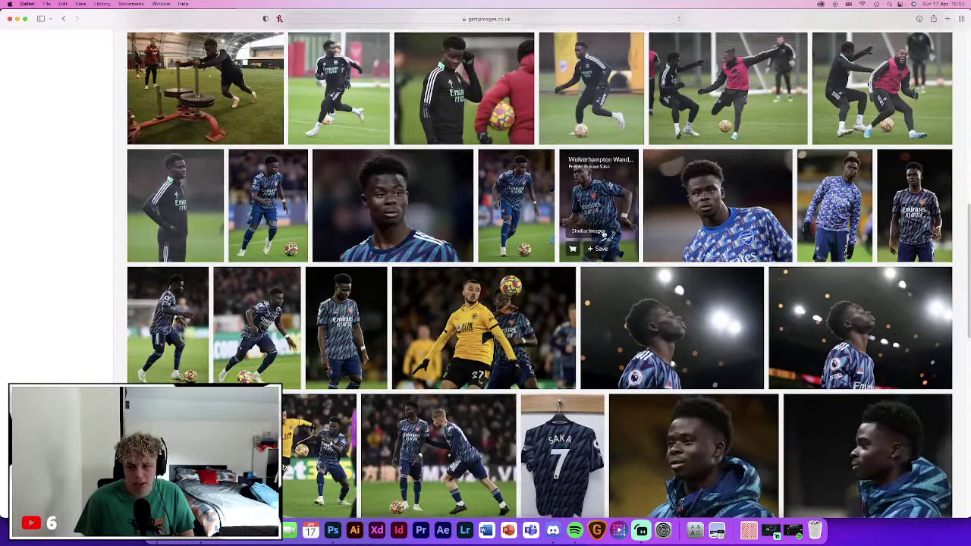
scroll(603, 235, "down", 1)
scroll(603, 235, "down", 1)
scroll(603, 235, "down", 3)
scroll(603, 235, "down", 5)
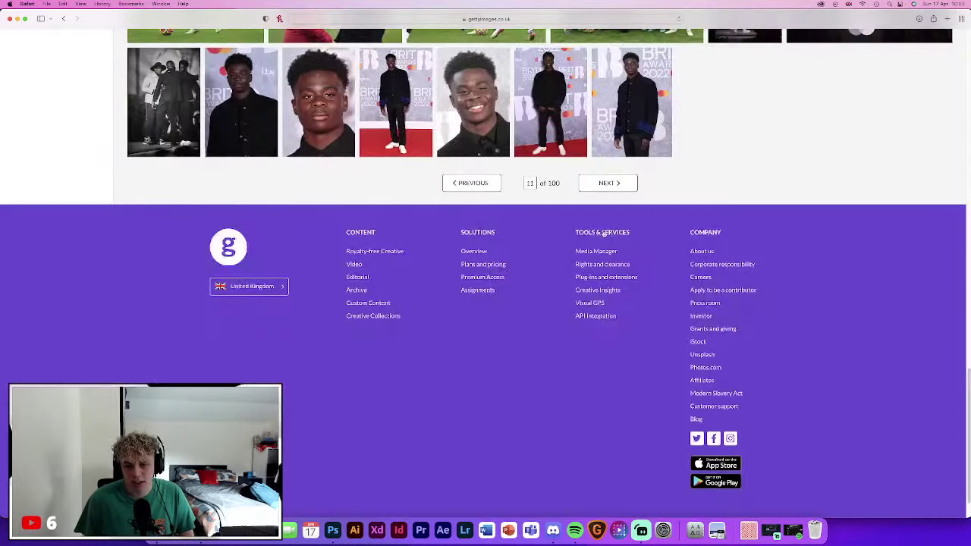
left_click(628, 176)
scroll(606, 184, "down", 3)
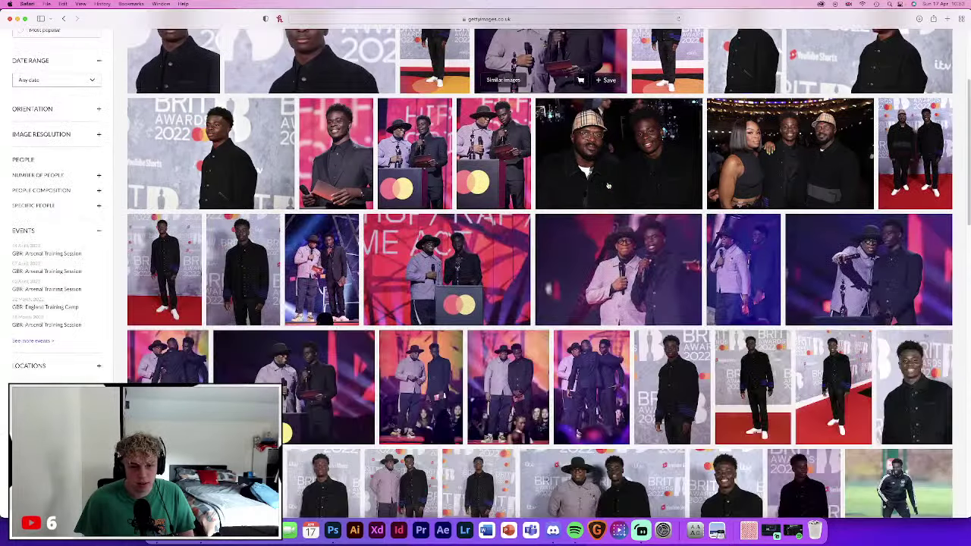
scroll(606, 184, "down", 2)
scroll(607, 184, "down", 2)
scroll(607, 184, "down", 2)
scroll(606, 184, "down", 2)
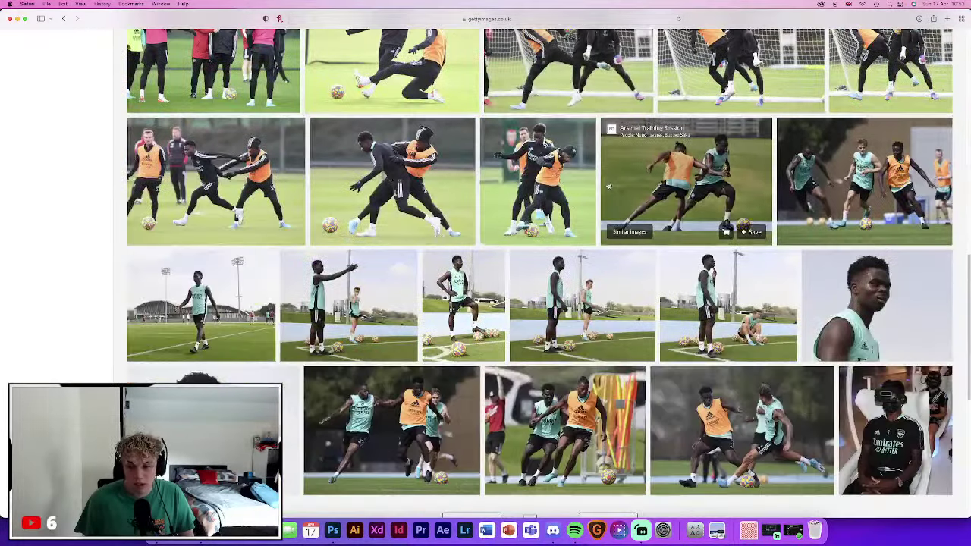
scroll(607, 185, "down", 5)
left_click(614, 135)
scroll(615, 134, "down", 5)
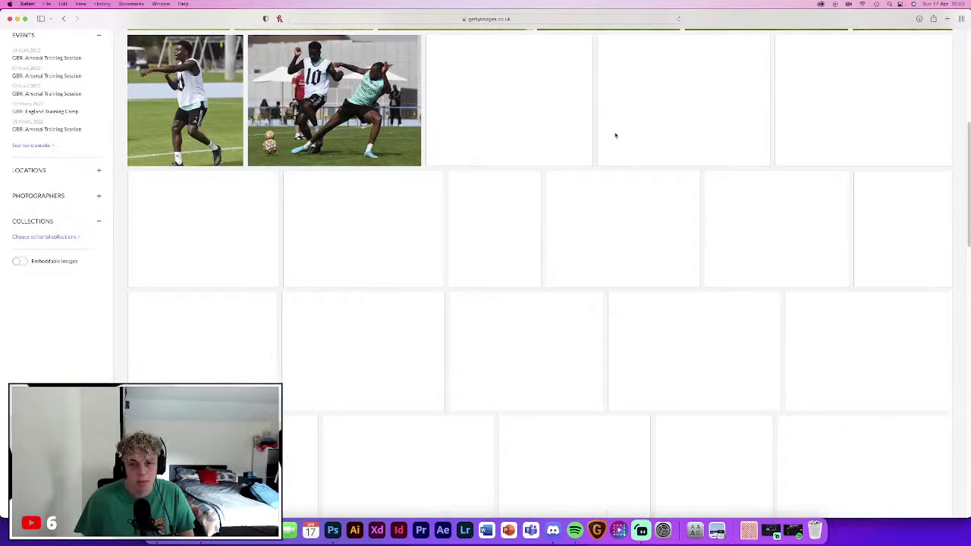
scroll(615, 135, "down", 5)
scroll(607, 228, "down", 5)
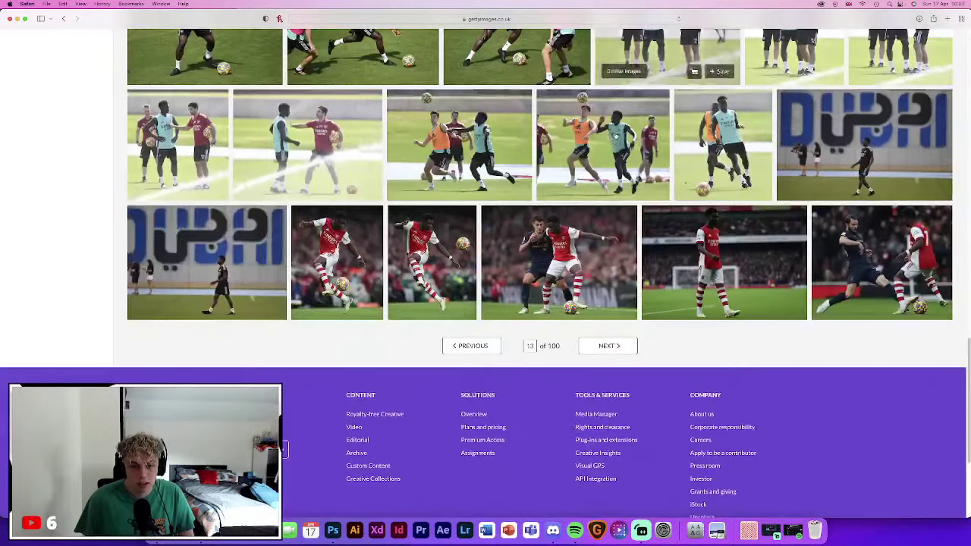
left_click(607, 346)
Keep paging through the Saka results until page 18 of 100
scroll(607, 345, "down", 5)
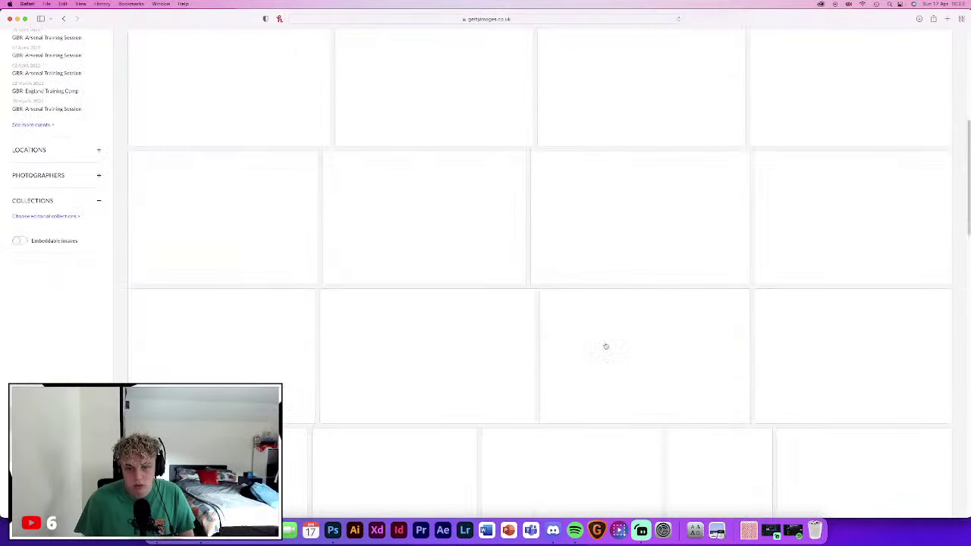
scroll(605, 346, "down", 5)
scroll(606, 346, "down", 5)
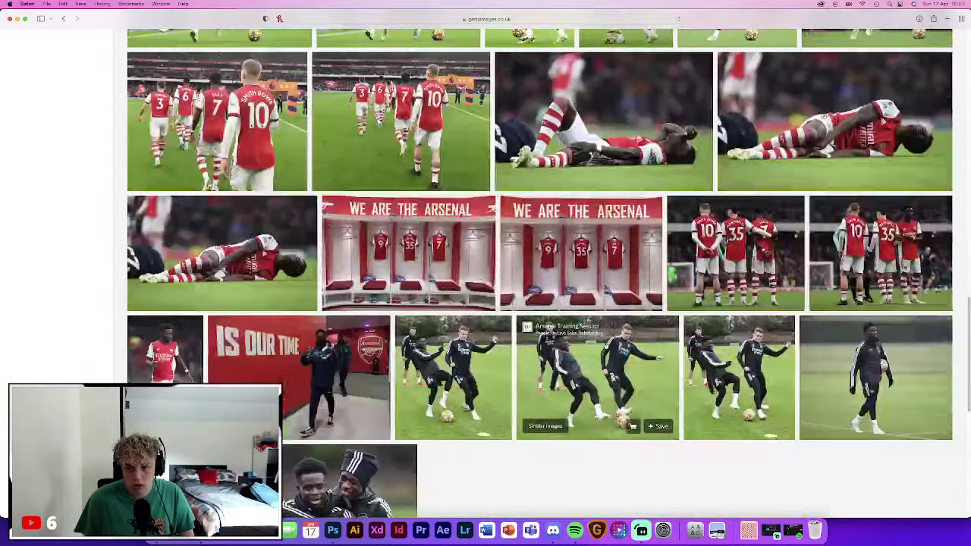
scroll(605, 346, "down", 1)
scroll(605, 345, "down", 3)
left_click(603, 386)
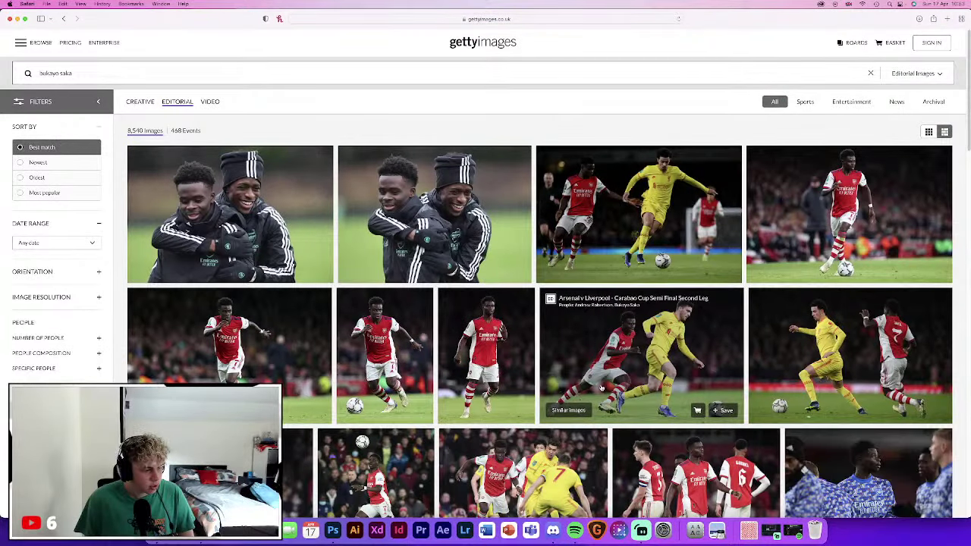
scroll(554, 285, "down", 5)
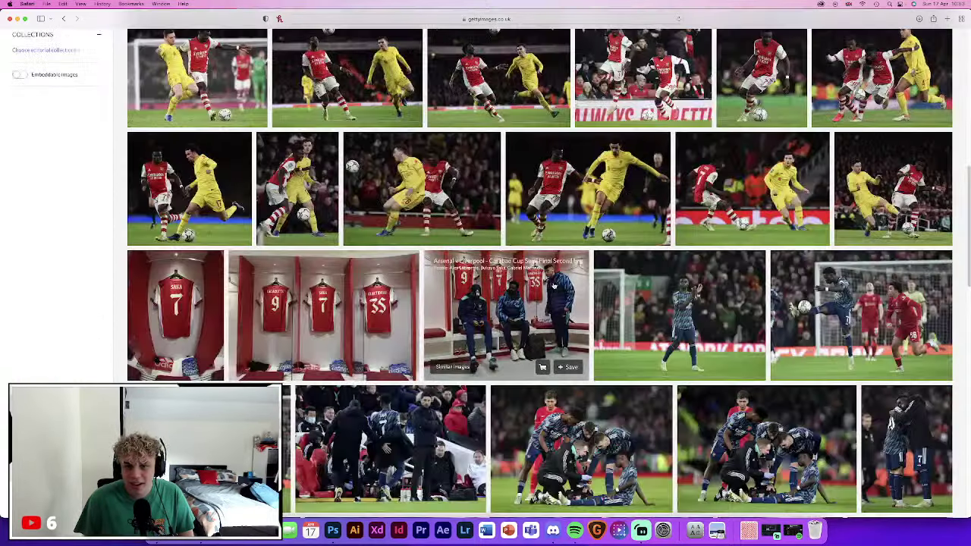
scroll(553, 285, "down", 5)
scroll(553, 285, "down", 1)
scroll(553, 284, "down", 1)
scroll(553, 282, "down", 1)
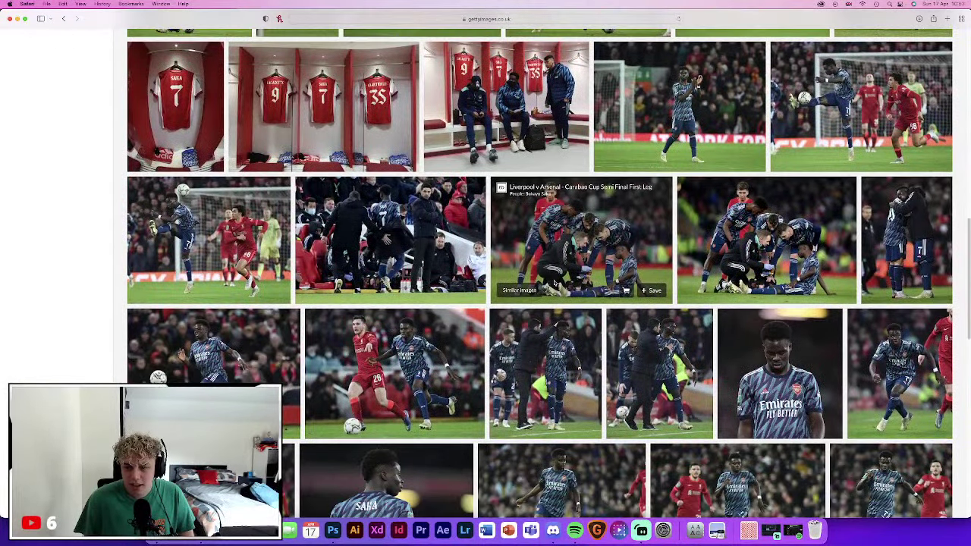
scroll(555, 282, "down", 3)
scroll(554, 282, "down", 2)
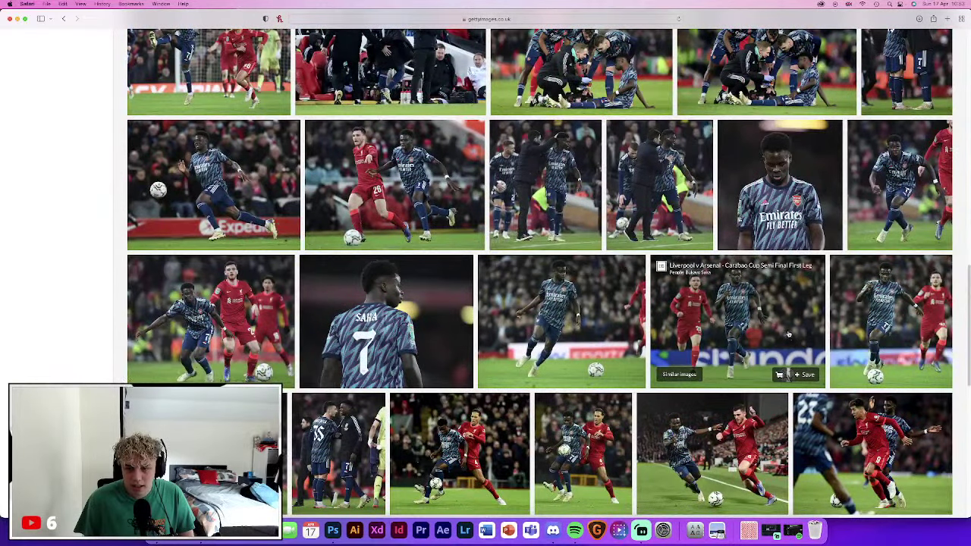
mouse_move(393, 373)
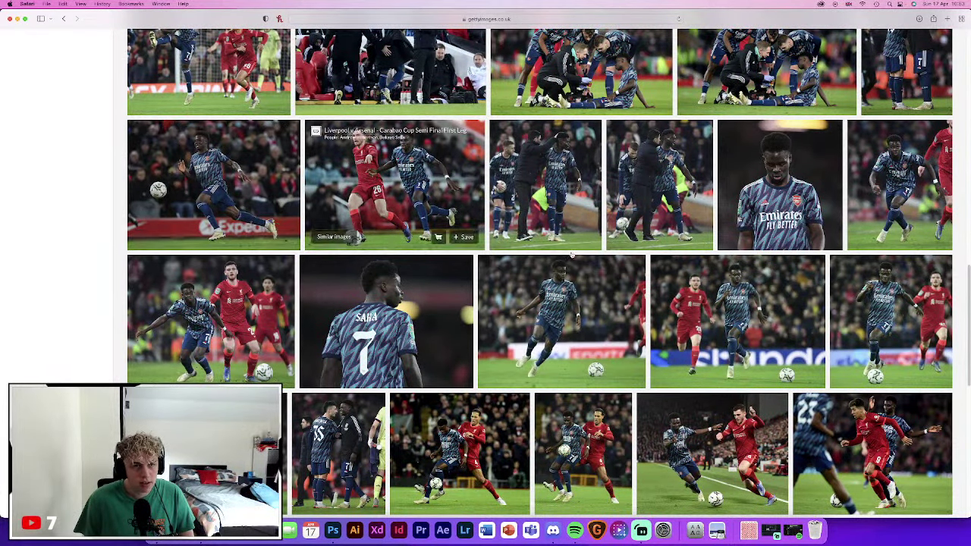
scroll(561, 390, "down", 5)
left_click(605, 405)
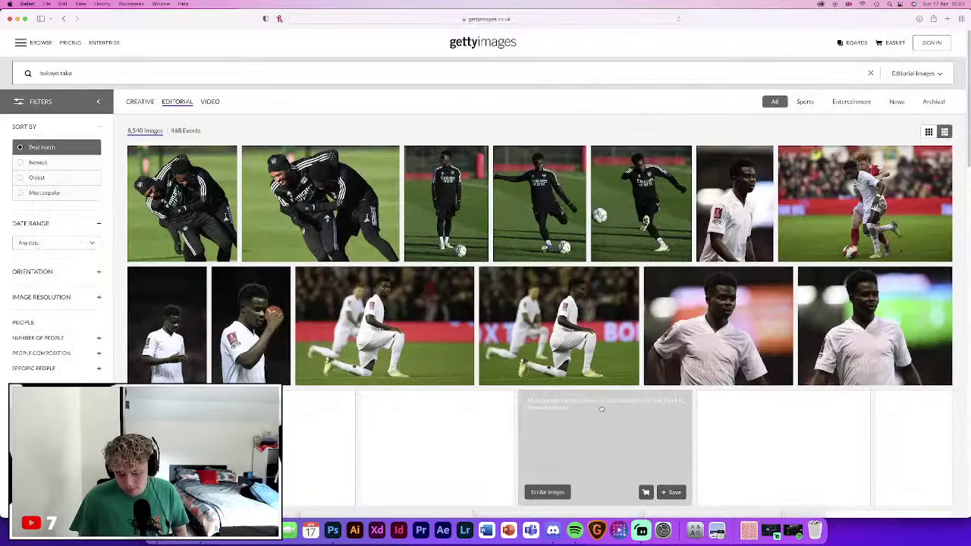
scroll(600, 408, "down", 10)
scroll(607, 379, "down", 3)
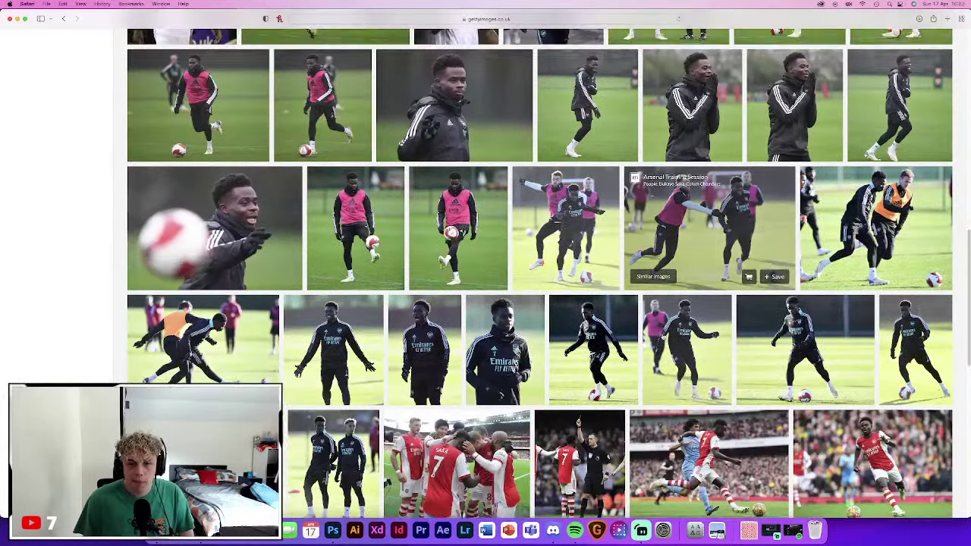
scroll(634, 333, "down", 3)
scroll(536, 381, "down", 2)
left_click(623, 445)
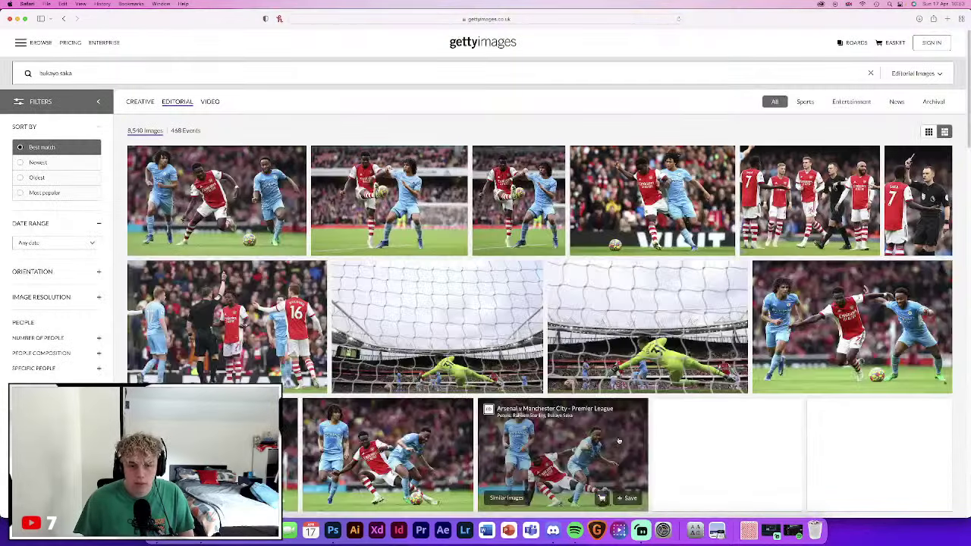
scroll(618, 440, "down", 3)
scroll(612, 408, "down", 5)
scroll(611, 408, "down", 5)
scroll(586, 414, "down", 3)
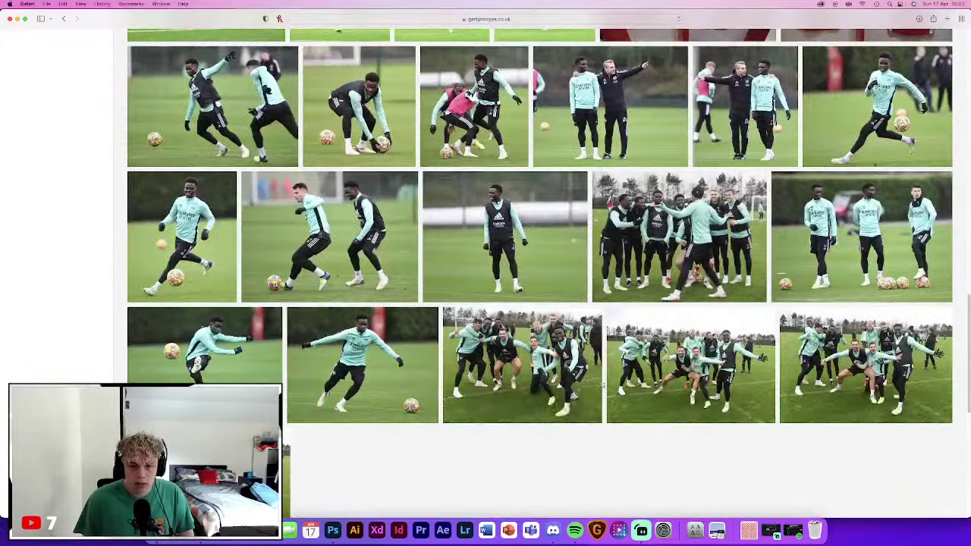
scroll(585, 414, "down", 6)
left_click(598, 201)
Open the detail page of a Norwich City v Arsenal photo on page 18
scroll(594, 234, "down", 5)
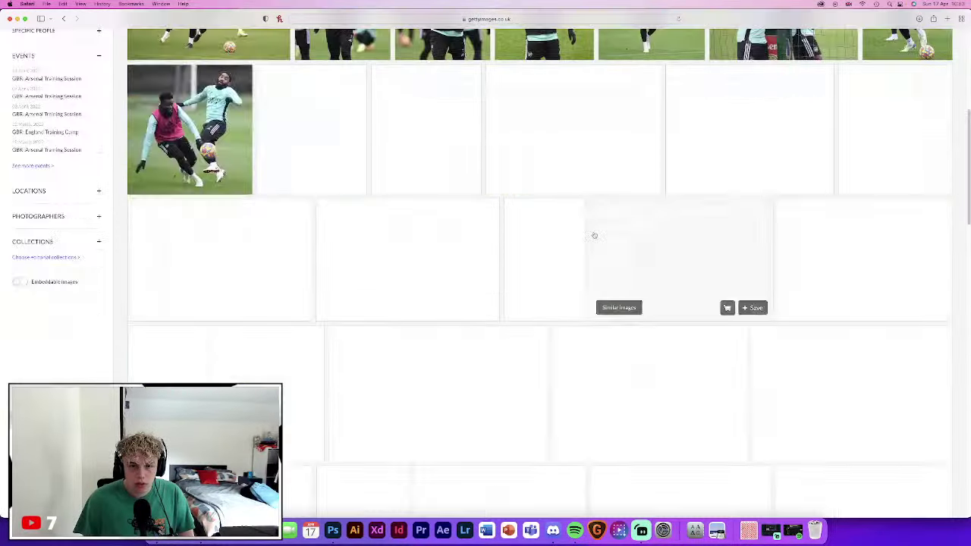
scroll(594, 234, "down", 5)
scroll(611, 344, "down", 2)
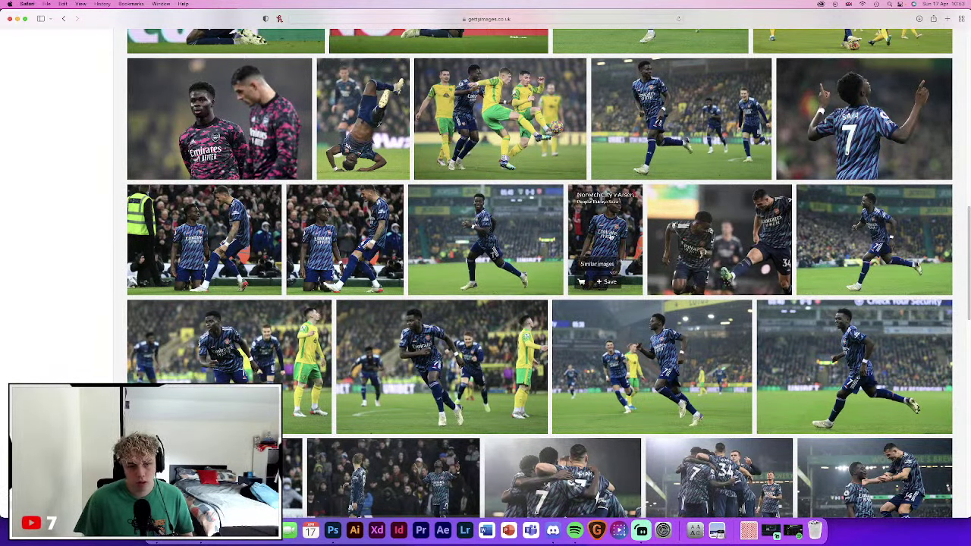
scroll(610, 236, "down", 2)
scroll(611, 236, "down", 3)
scroll(599, 303, "down", 4)
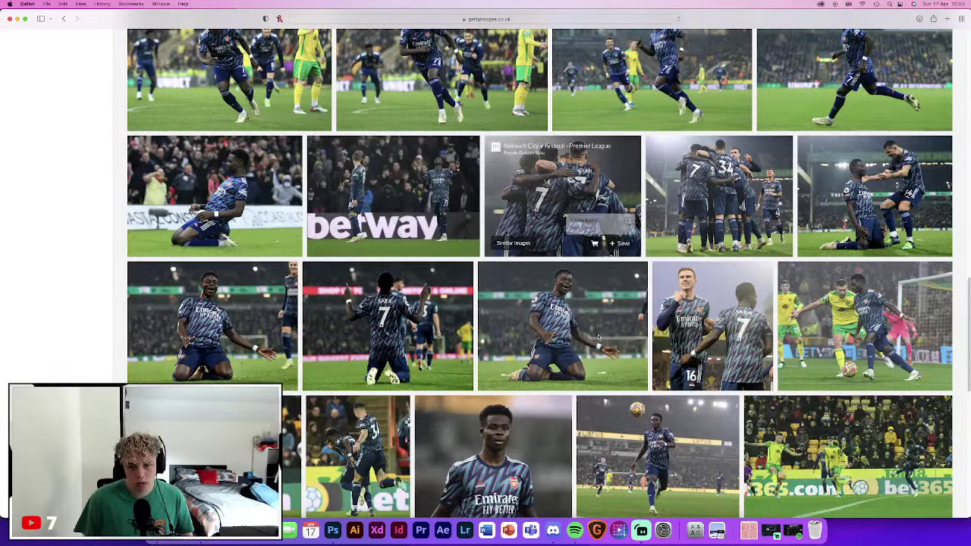
scroll(588, 379, "down", 4)
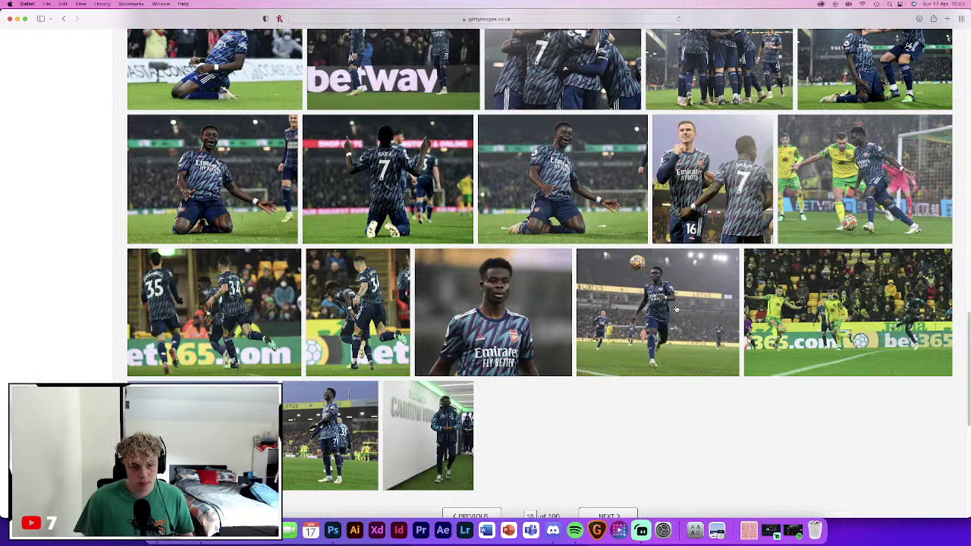
left_click(336, 419)
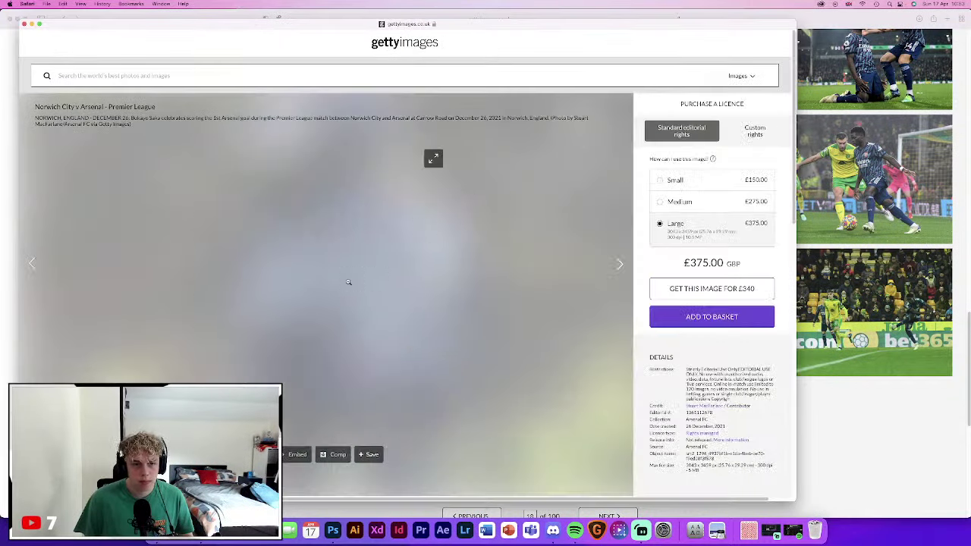
View the Norwich City v Arsenal photo enlarged, then close it to return to page 18
left_click(341, 283)
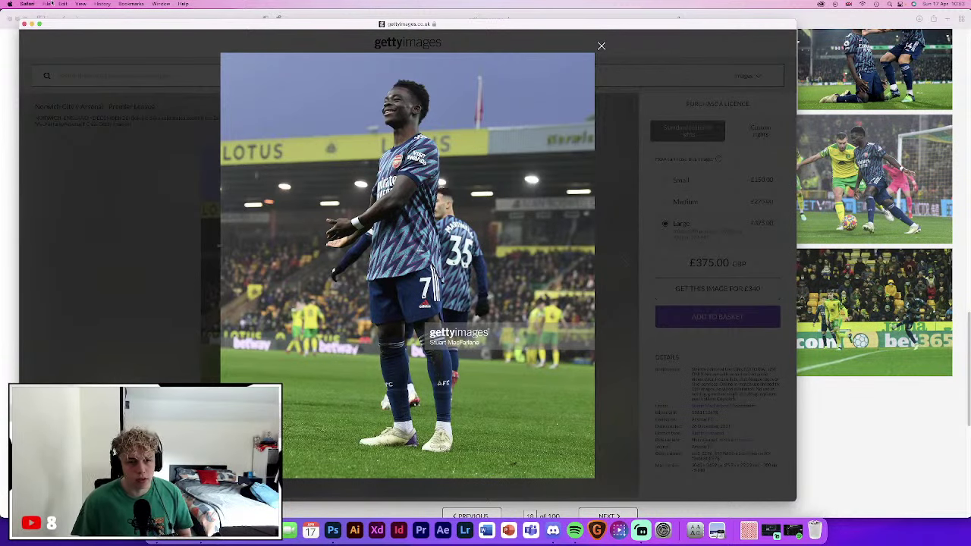
left_click(23, 23)
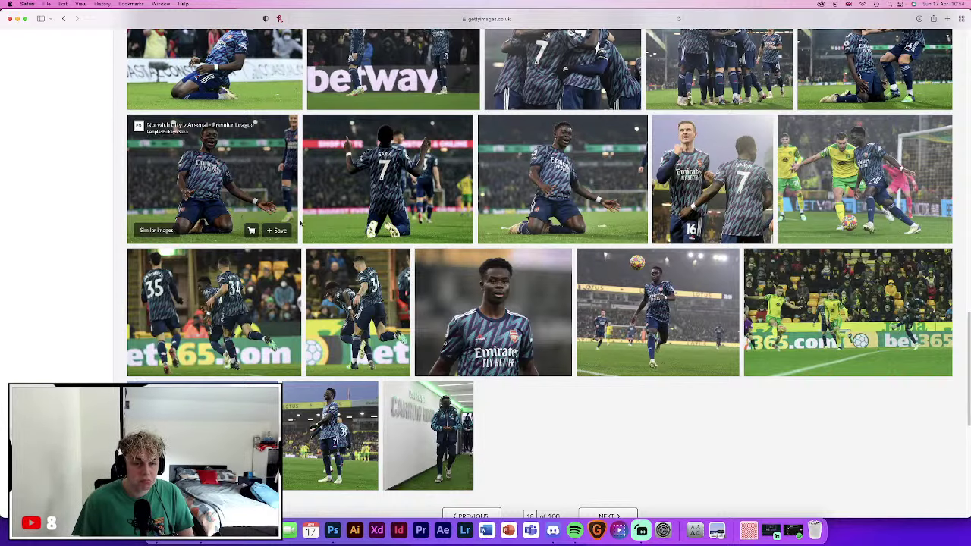
mouse_move(847, 311)
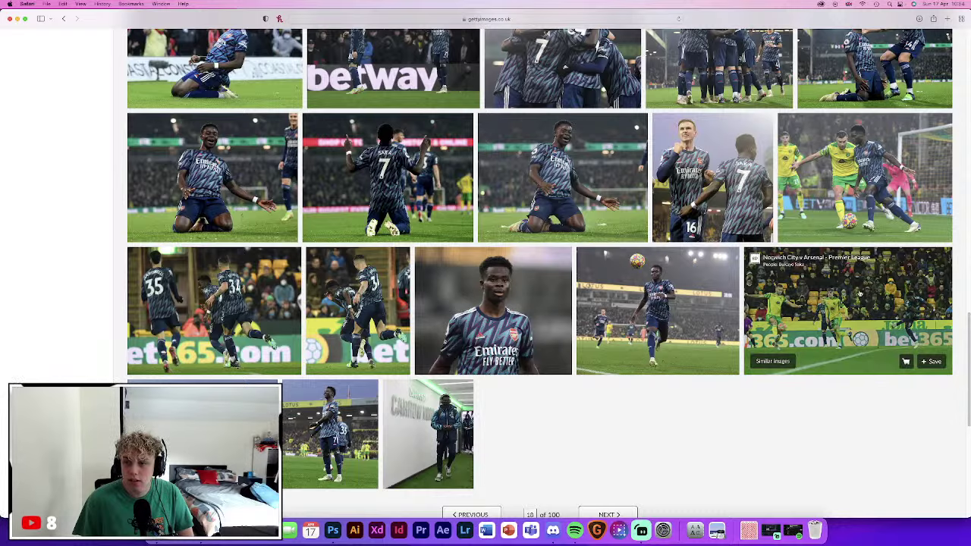
Open the smiling Saka number 7 photo from the results grid
scroll(683, 297, "up", 1)
scroll(683, 298, "up", 2)
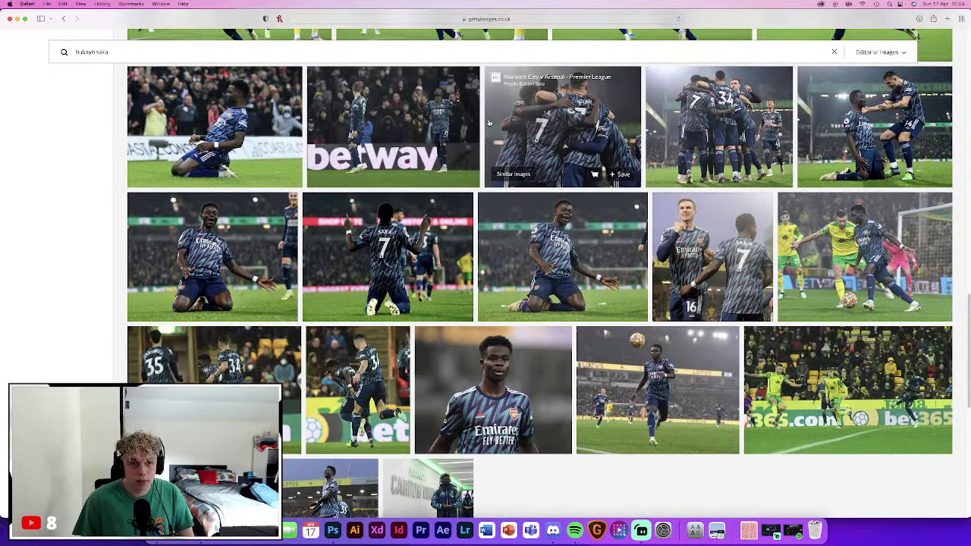
scroll(489, 123, "up", 2)
scroll(489, 124, "up", 3)
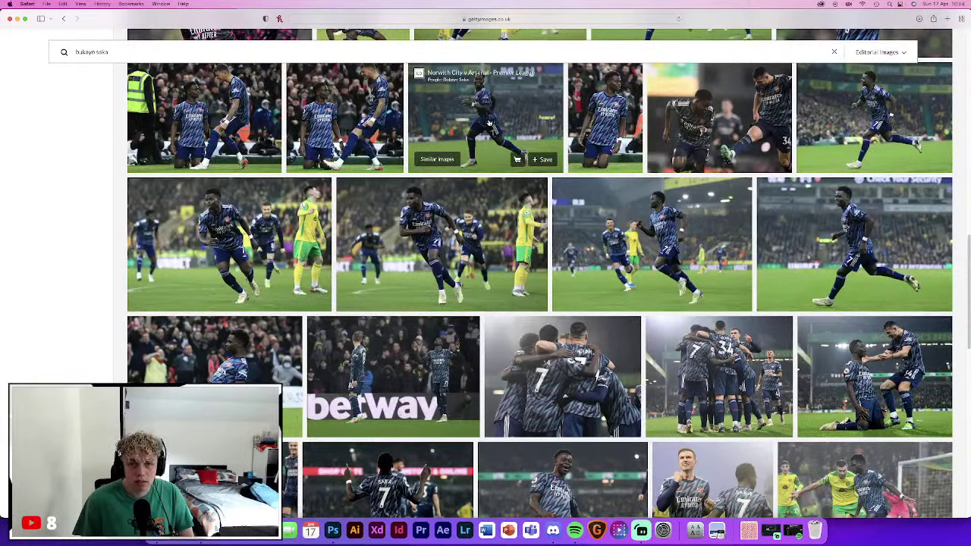
scroll(747, 328, "down", 3)
scroll(747, 327, "down", 8)
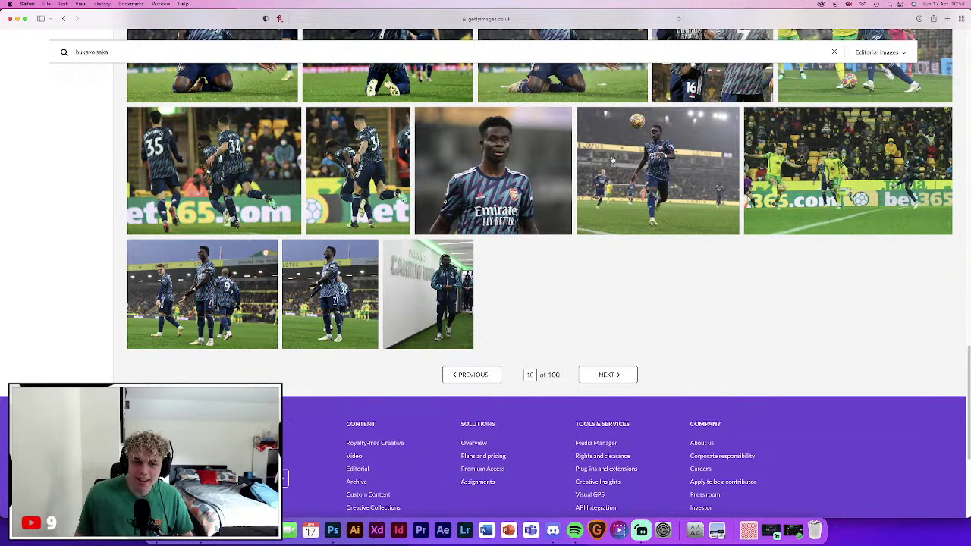
mouse_move(203, 294)
left_click(286, 285)
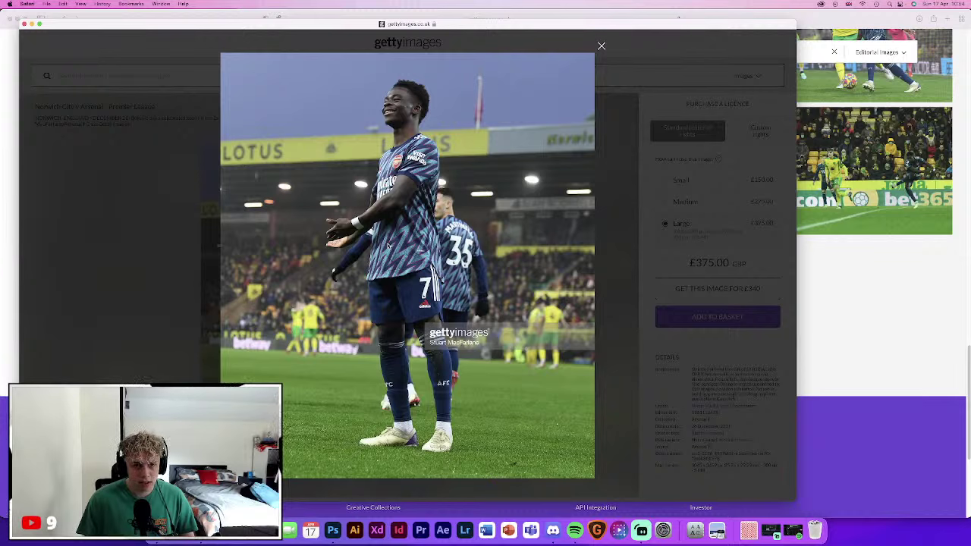
Save the Saka #7 photo, copy its page address, close it and open a new tab
right_click(388, 241)
left_click(446, 271)
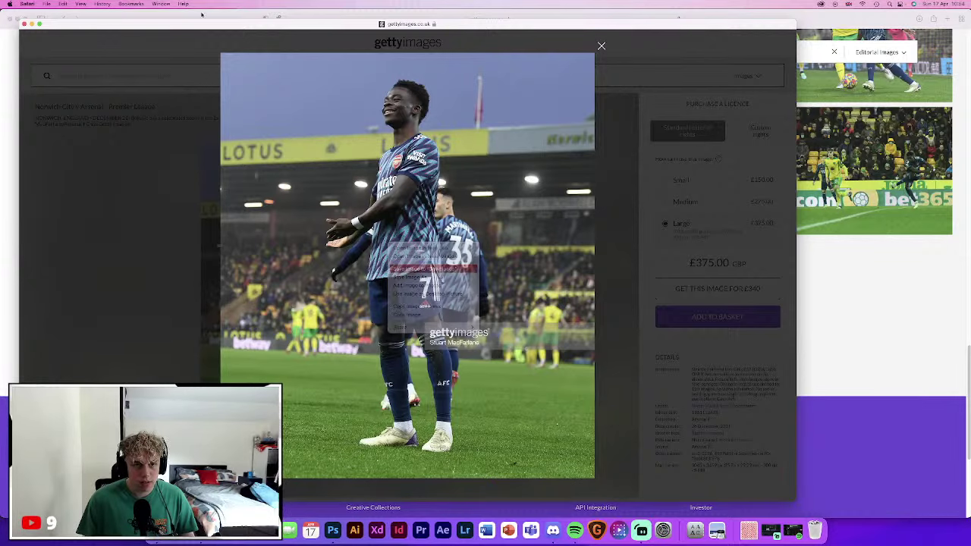
right_click(206, 24)
left_click(228, 30)
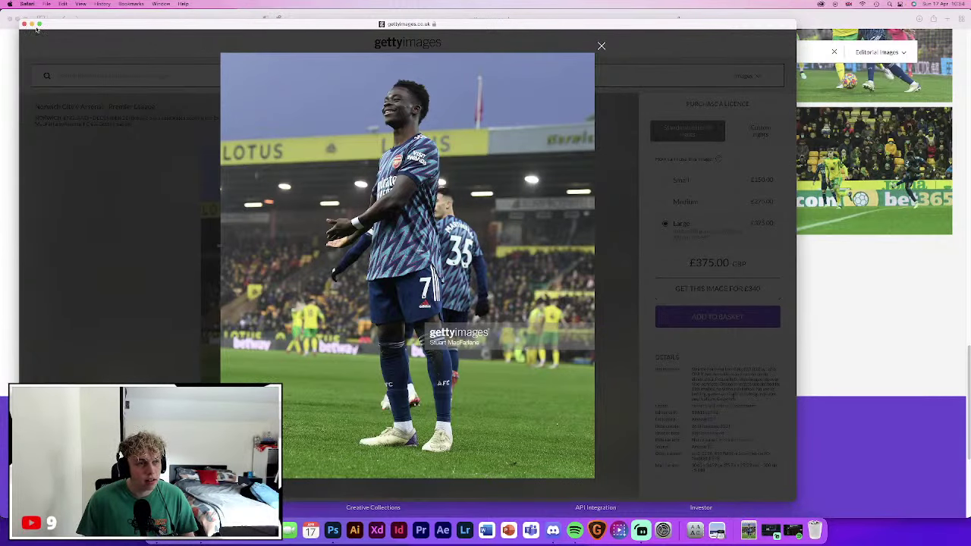
left_click(25, 24)
left_click(948, 22)
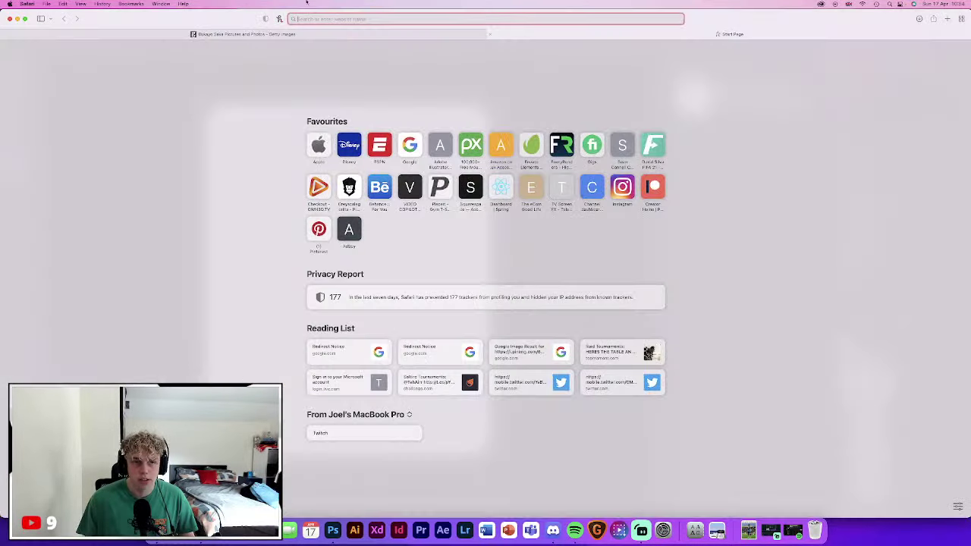
Open the GetPaidStock bookmark and submit the copied Getty photo address
left_click(139, 3)
left_click(220, 357)
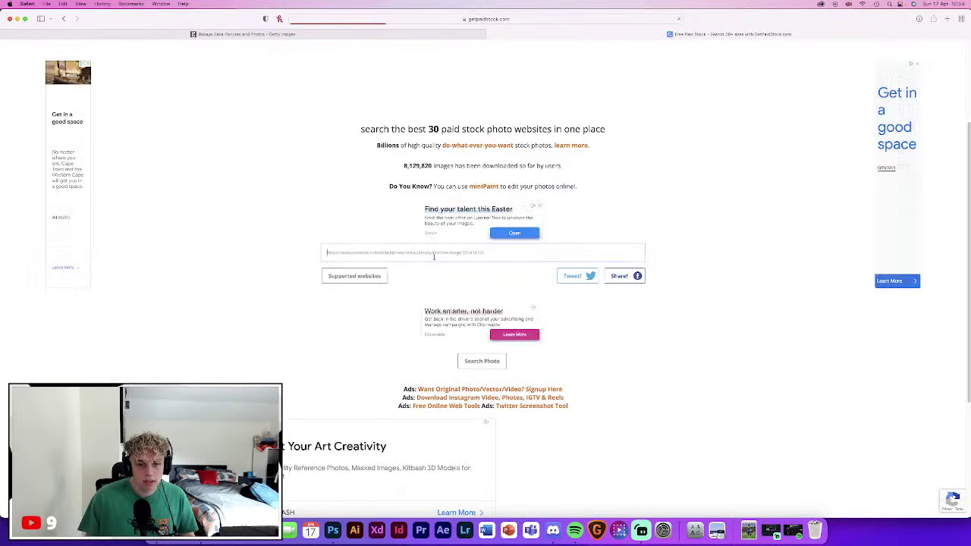
left_click(433, 254)
key("super+v")
key("Return")
Download the generated 901x1024 Saka image, then go back to the Getty tab
scroll(442, 272, "down", 3)
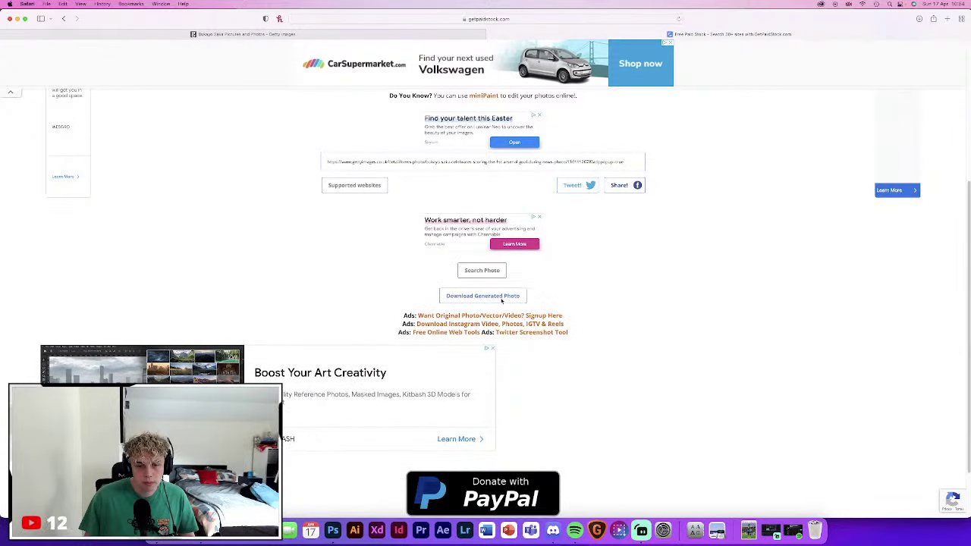
left_click(499, 296)
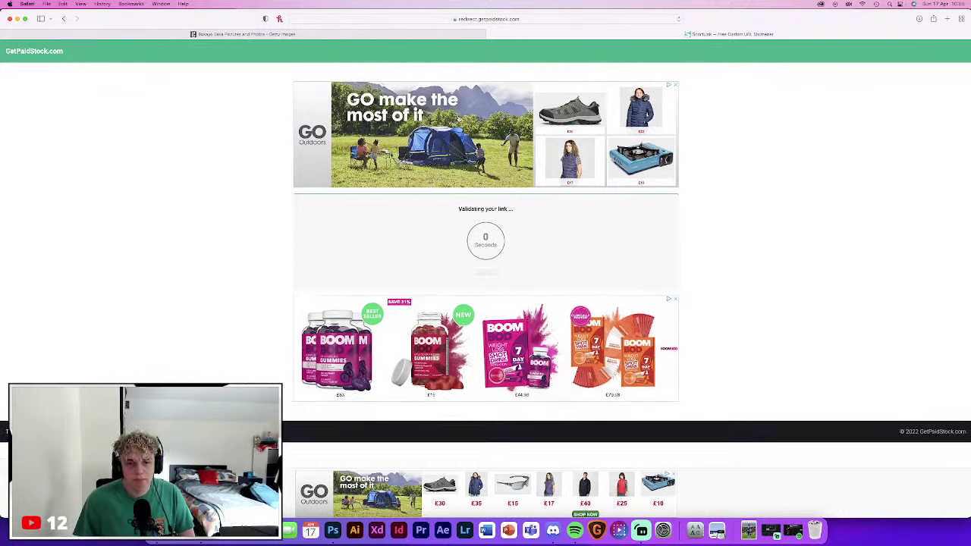
left_click(496, 276)
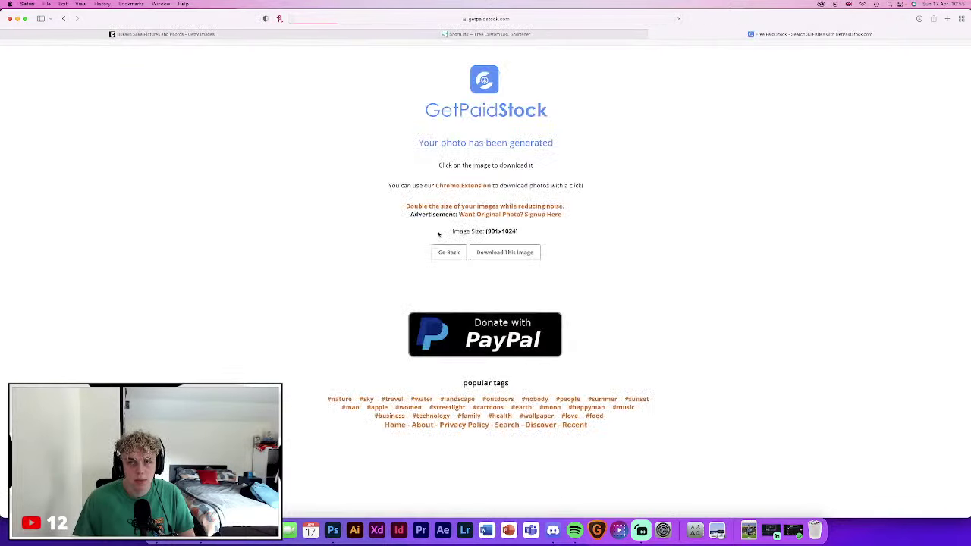
scroll(531, 303, "down", 5)
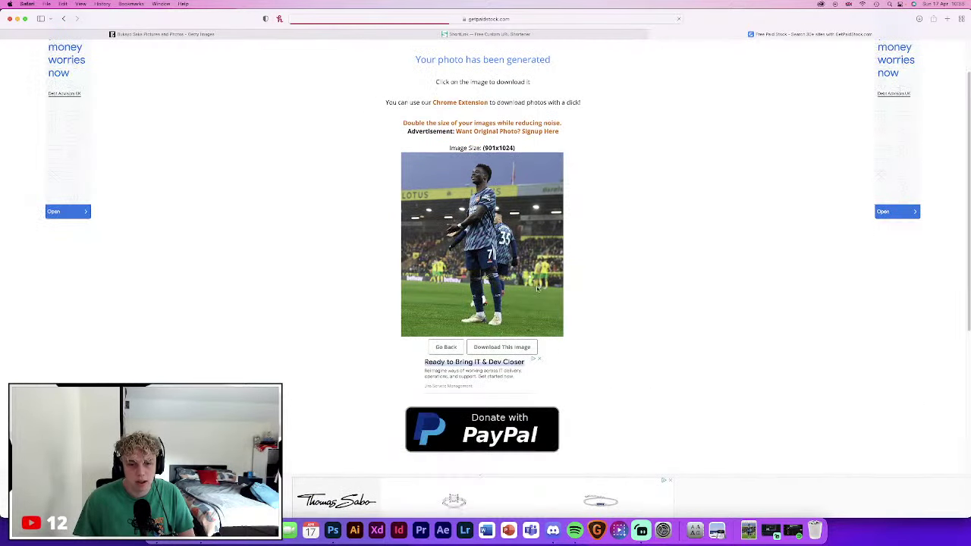
left_click(502, 347)
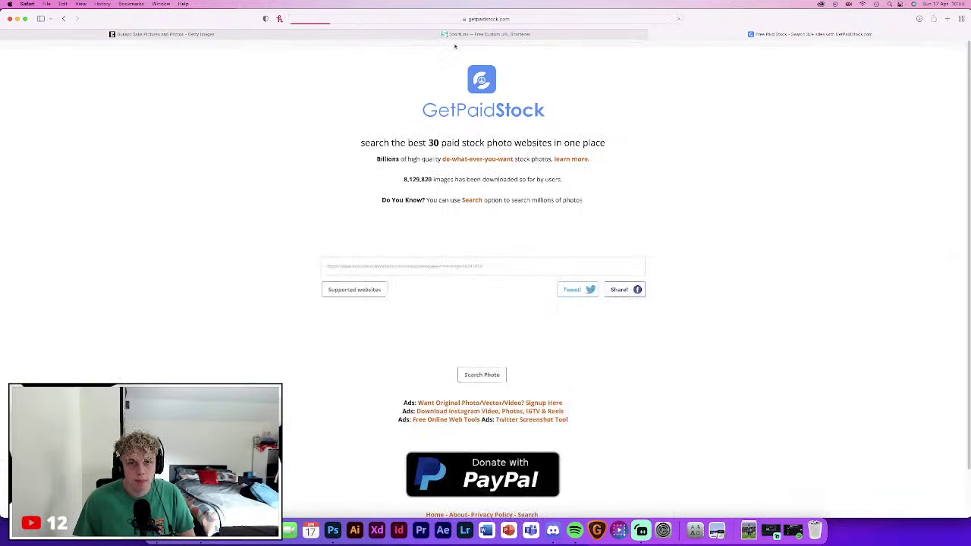
left_click(267, 35)
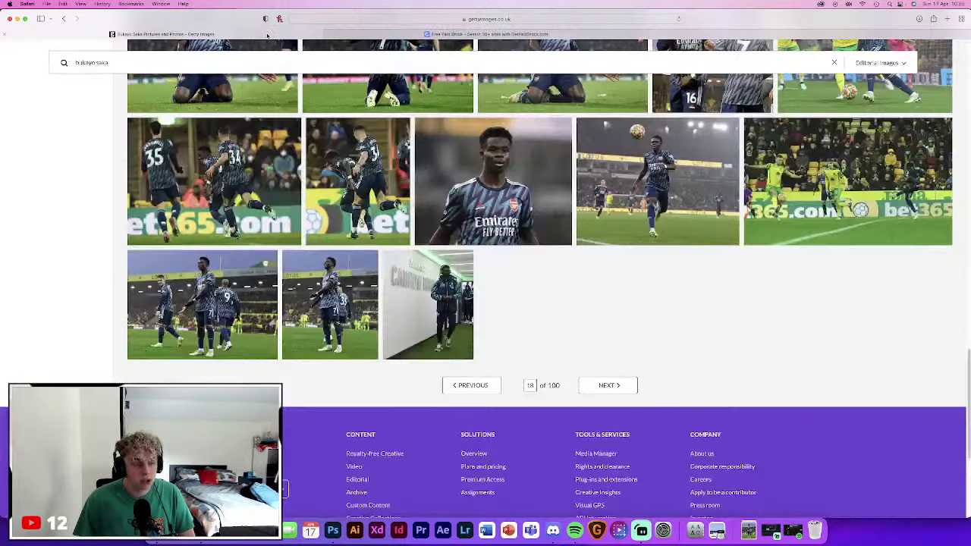
On the next results page, view a Norwich City v Arsenal photo enlarged, then close it
left_click(605, 386)
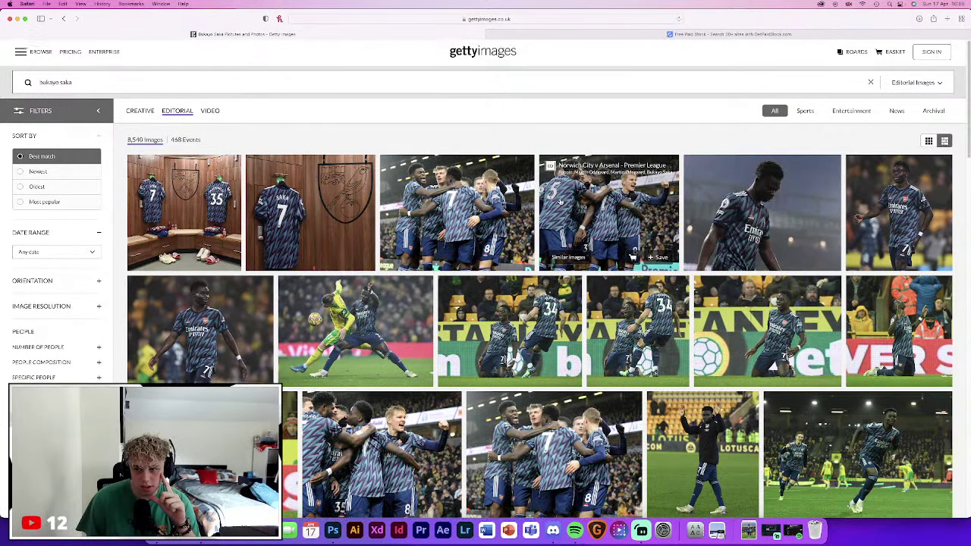
scroll(560, 202, "down", 1)
scroll(560, 202, "down", 4)
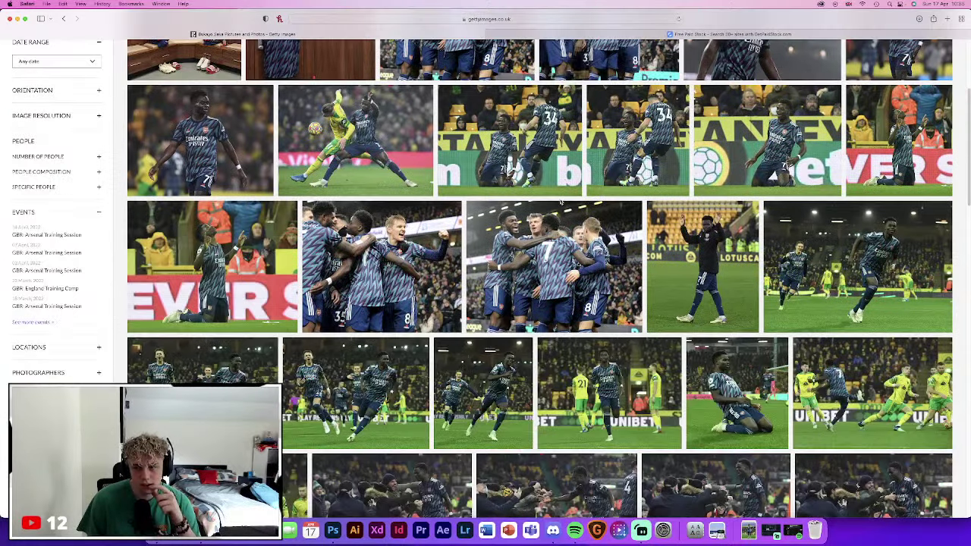
scroll(559, 201, "down", 1)
scroll(559, 201, "down", 3)
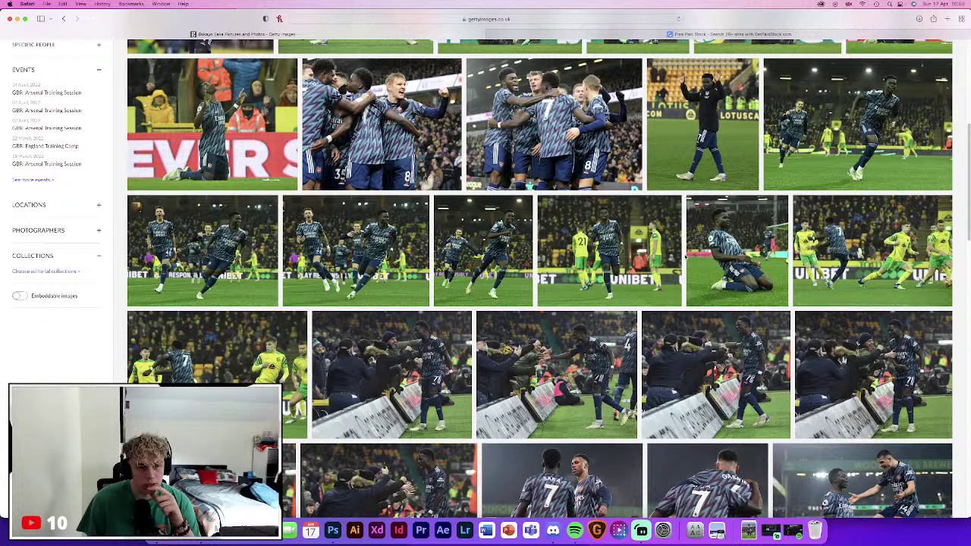
scroll(687, 258, "down", 3)
scroll(607, 242, "down", 6)
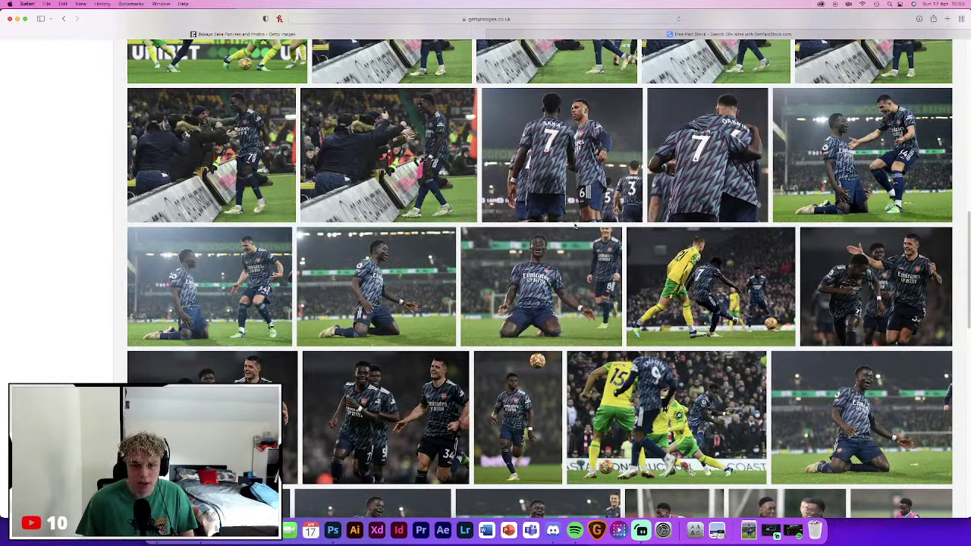
scroll(574, 225, "down", 3)
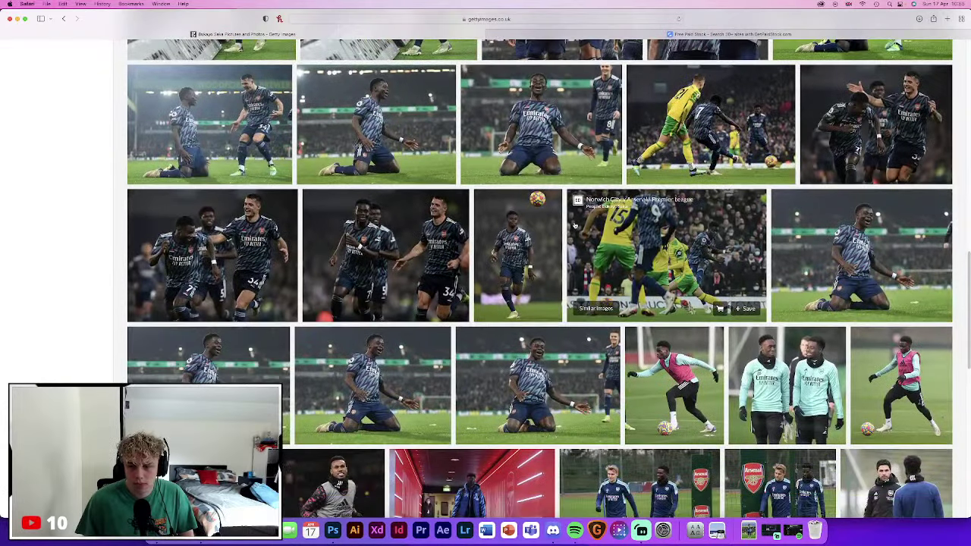
scroll(574, 225, "down", 4)
left_click(513, 439)
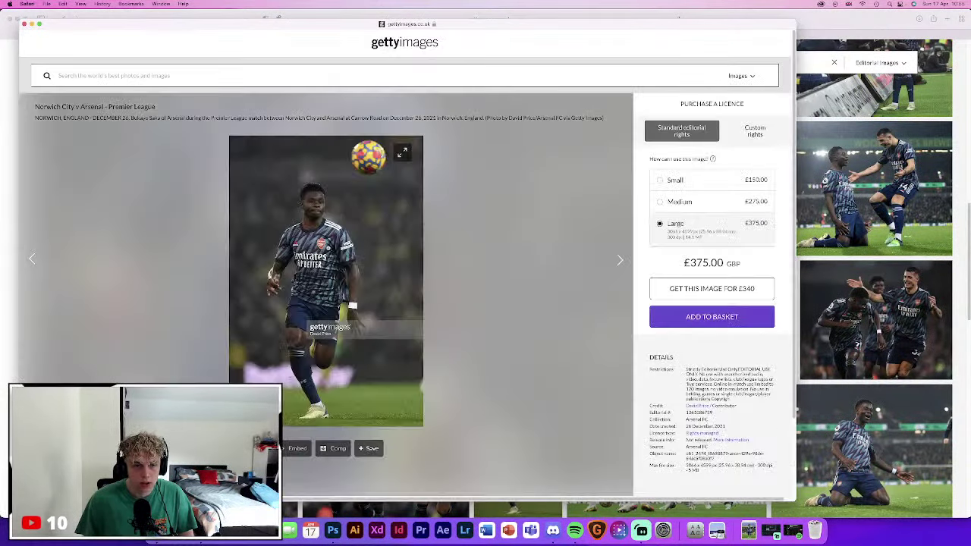
left_click(328, 251)
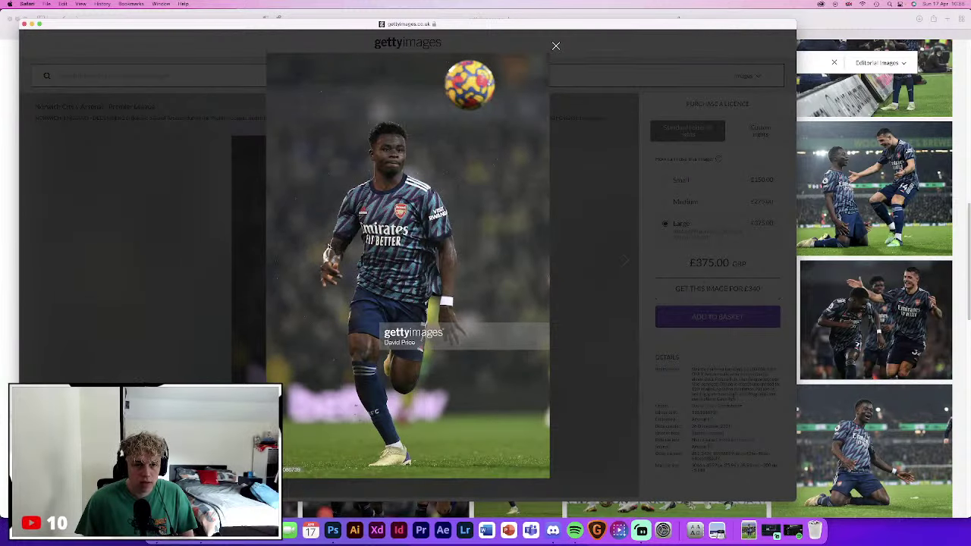
left_click(26, 25)
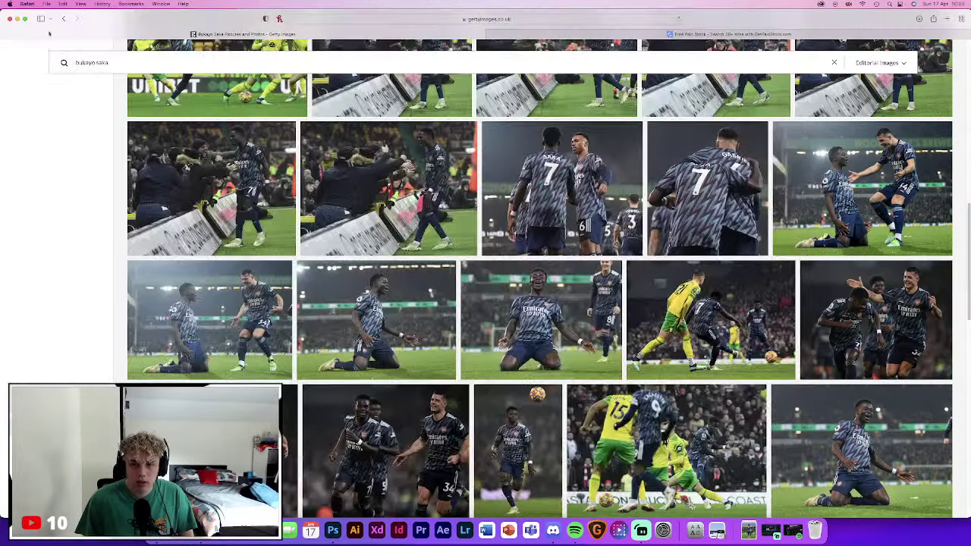
Enlarge another Saka photo, close it, and open a new Safari tab
scroll(819, 355, "down", 1)
scroll(819, 354, "up", 5)
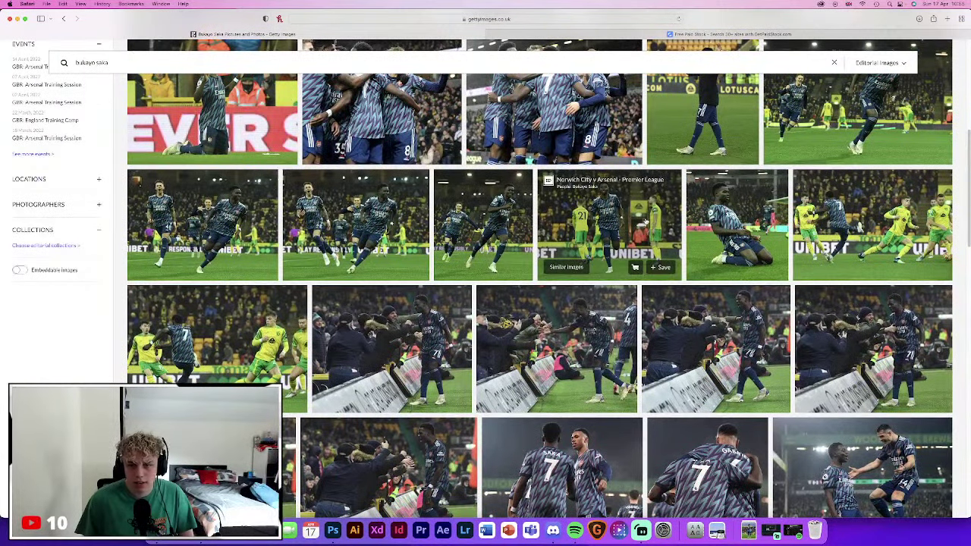
left_click(588, 219)
left_click(328, 236)
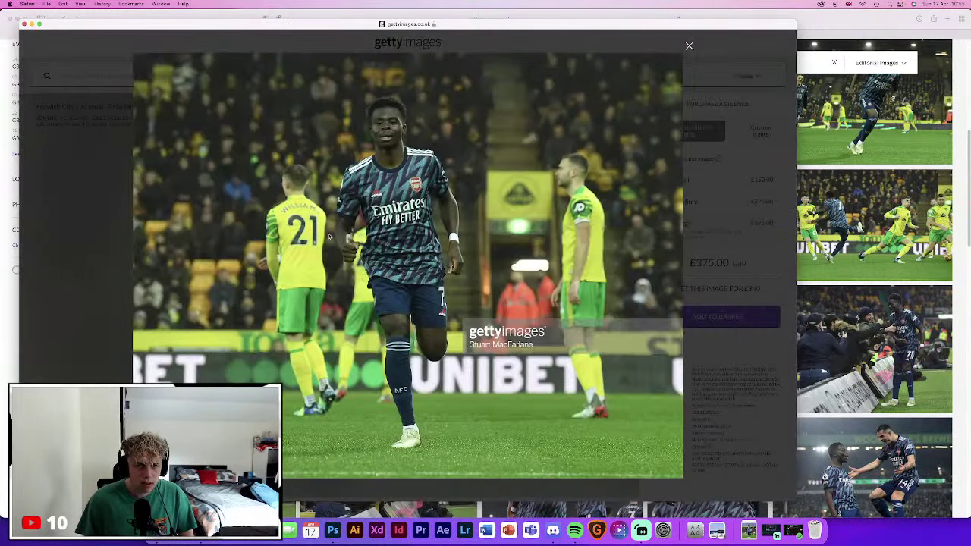
left_click(25, 25)
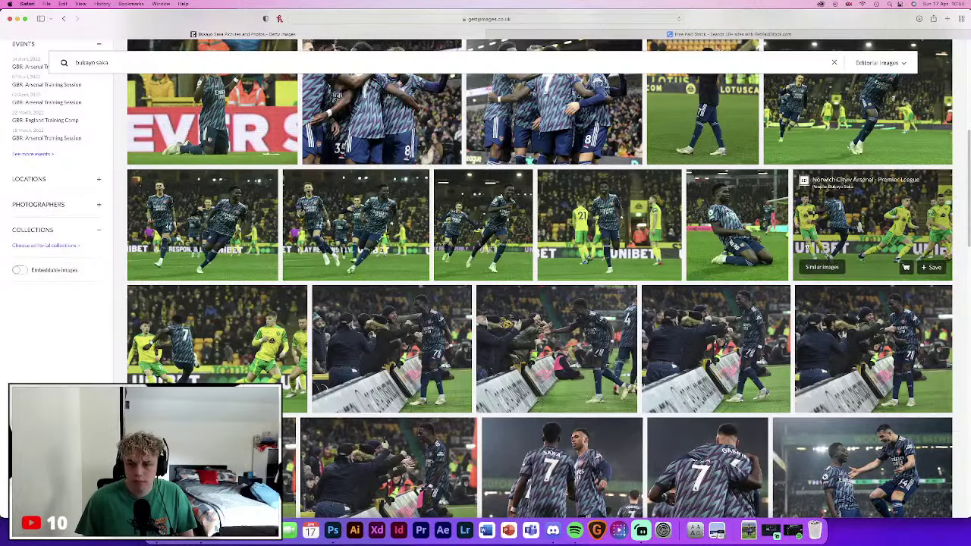
left_click(947, 19)
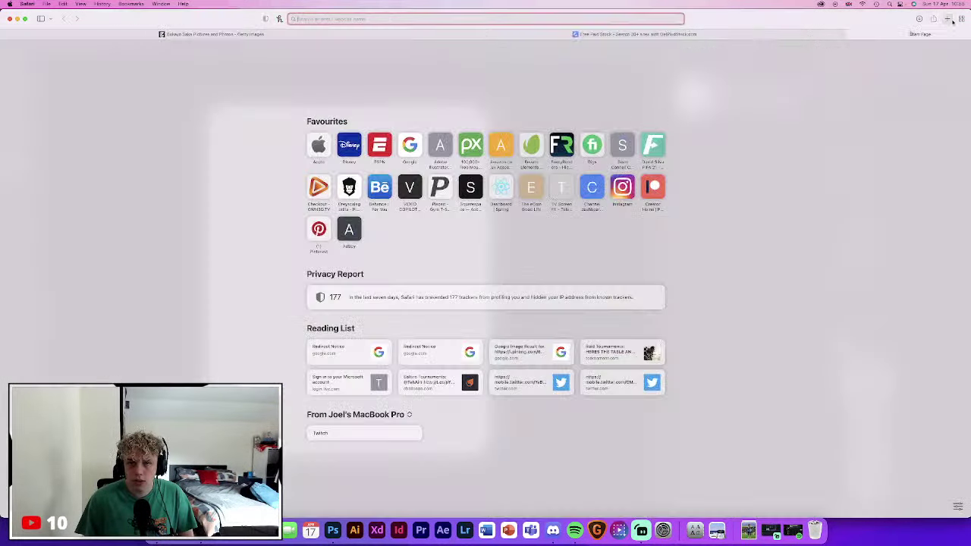
Search Google Images for 'Bukayo Saka vs Norwich', limited to images larger than 4 MP
left_click(416, 150)
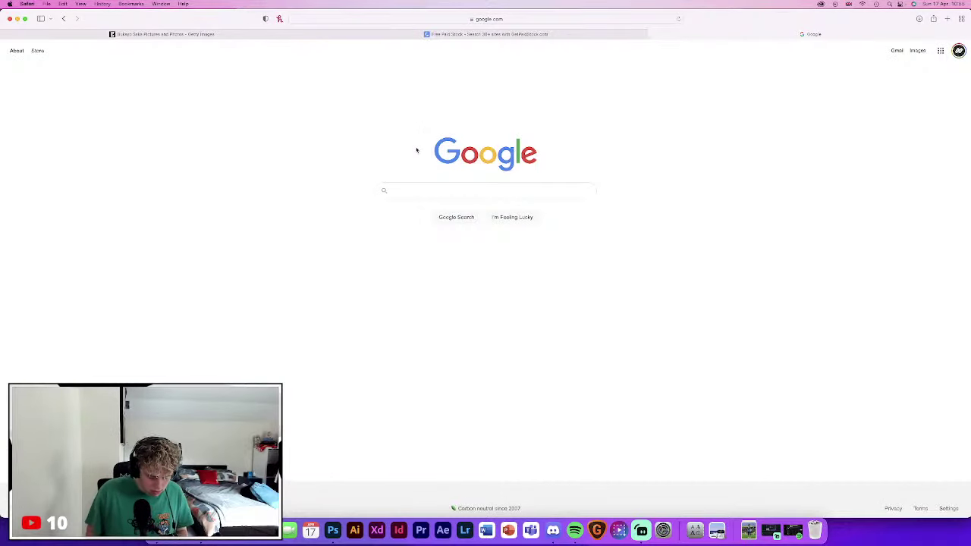
type("Bukayo S")
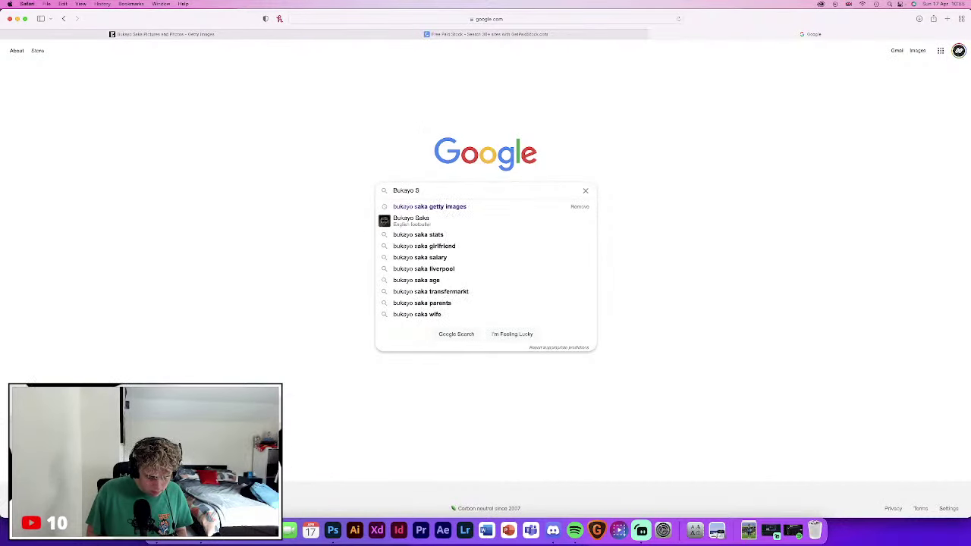
type("aka vs Norwich")
key("Return")
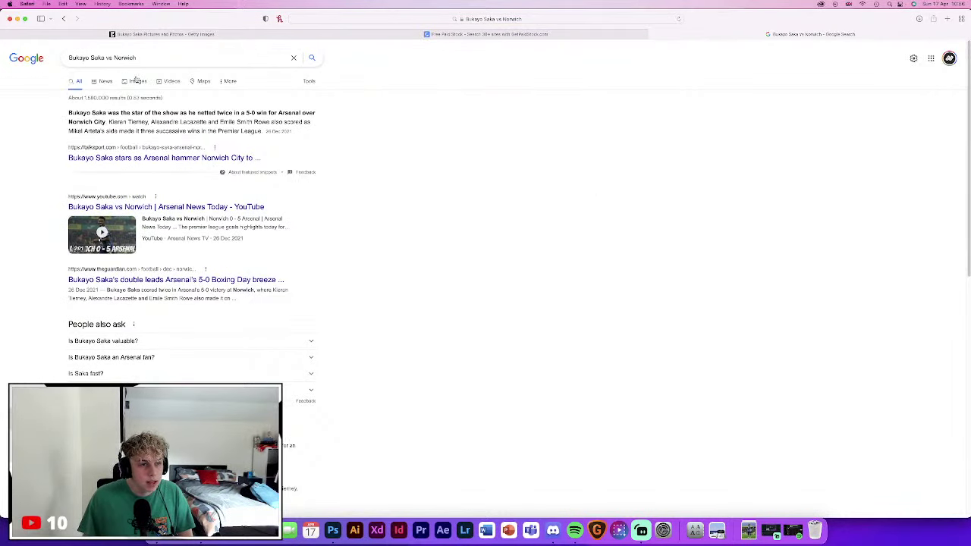
left_click(138, 81)
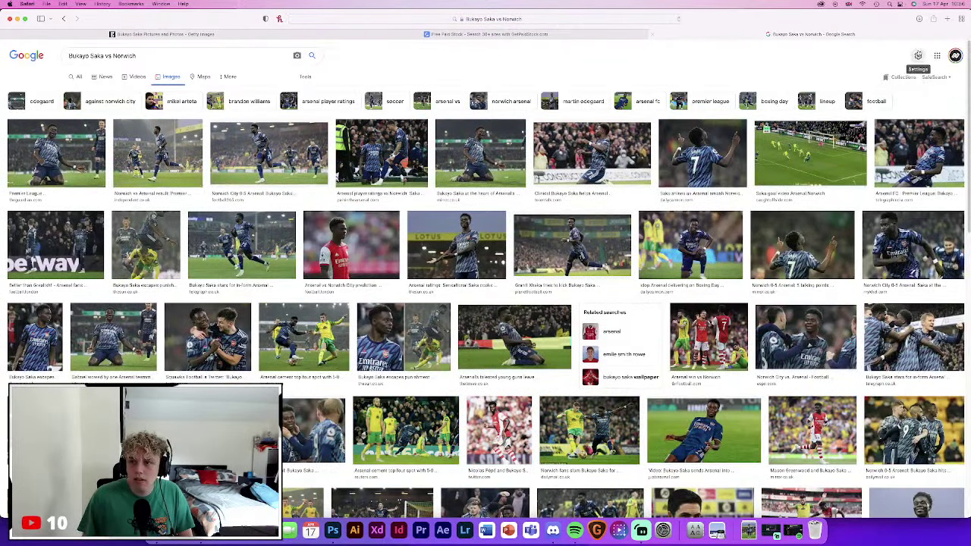
left_click(918, 55)
left_click(869, 189)
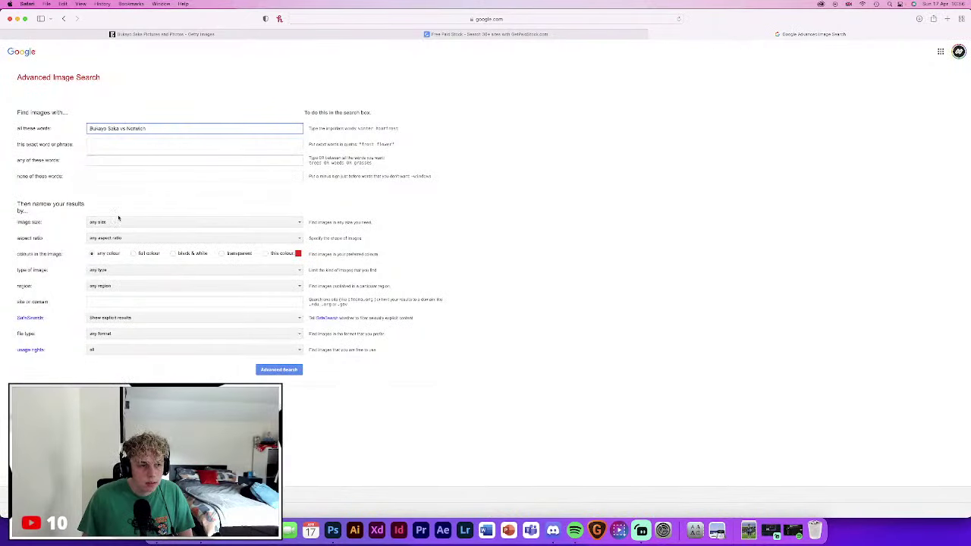
left_click(119, 220)
left_click(145, 301)
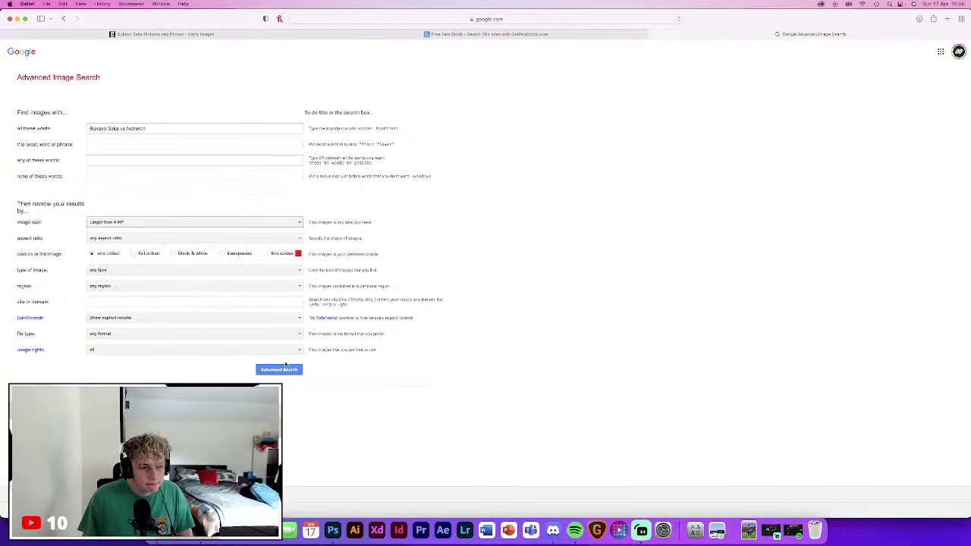
left_click(285, 370)
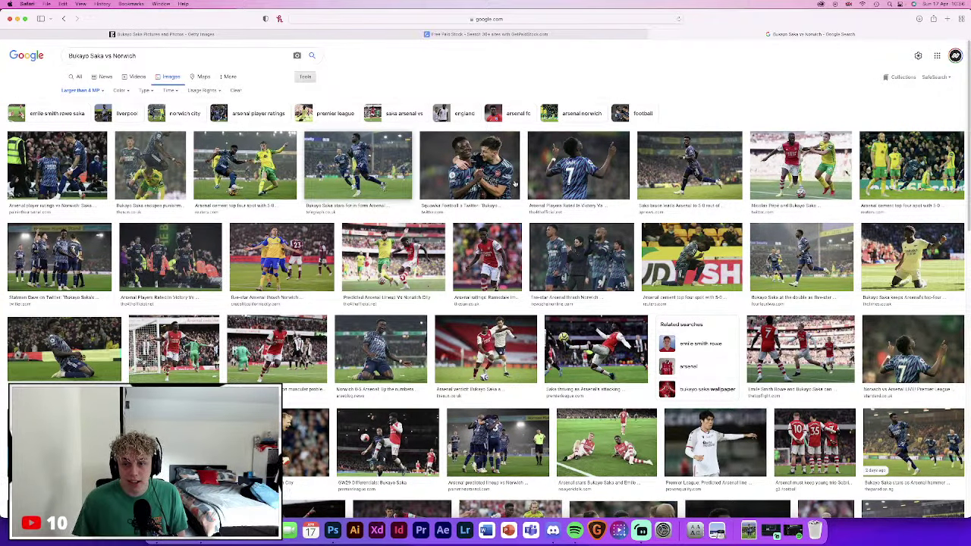
Preview the Saka brace, in-form Arsenal and Reuters top-four photos and their image options
left_click(690, 168)
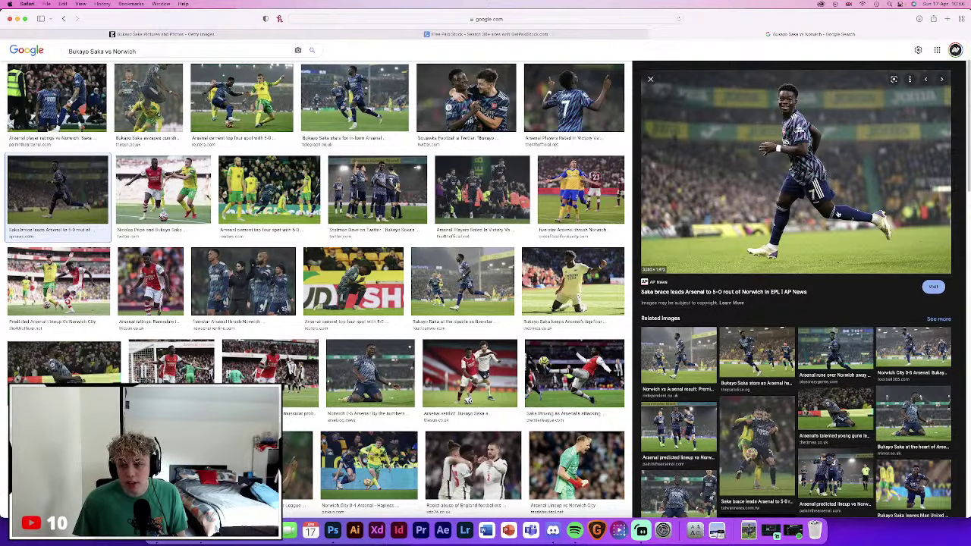
right_click(804, 151)
left_click(857, 255)
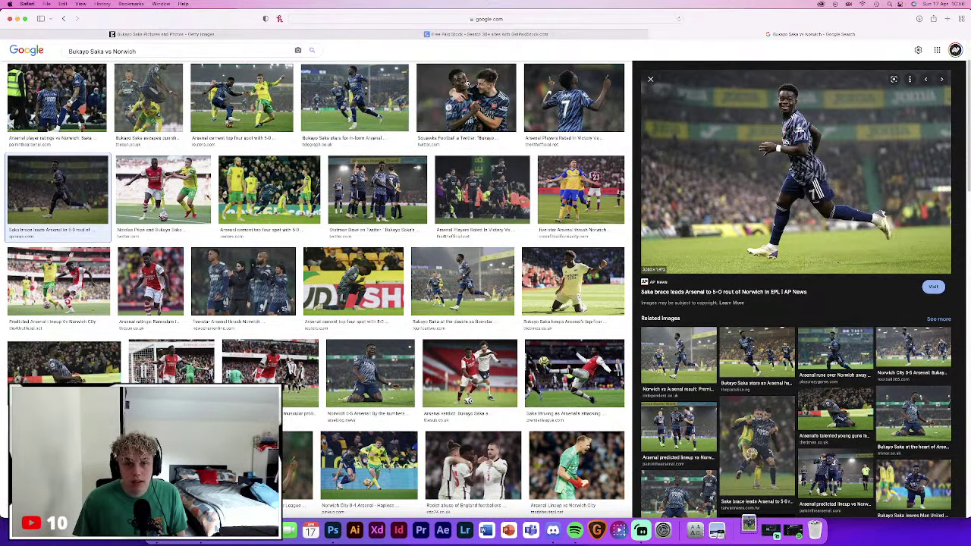
left_click(573, 97)
left_click(324, 97)
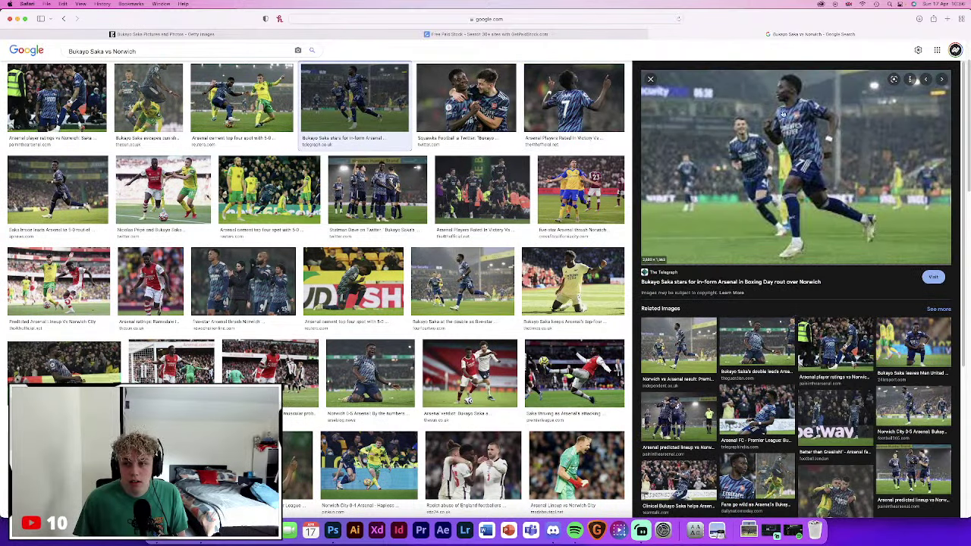
left_click(241, 97)
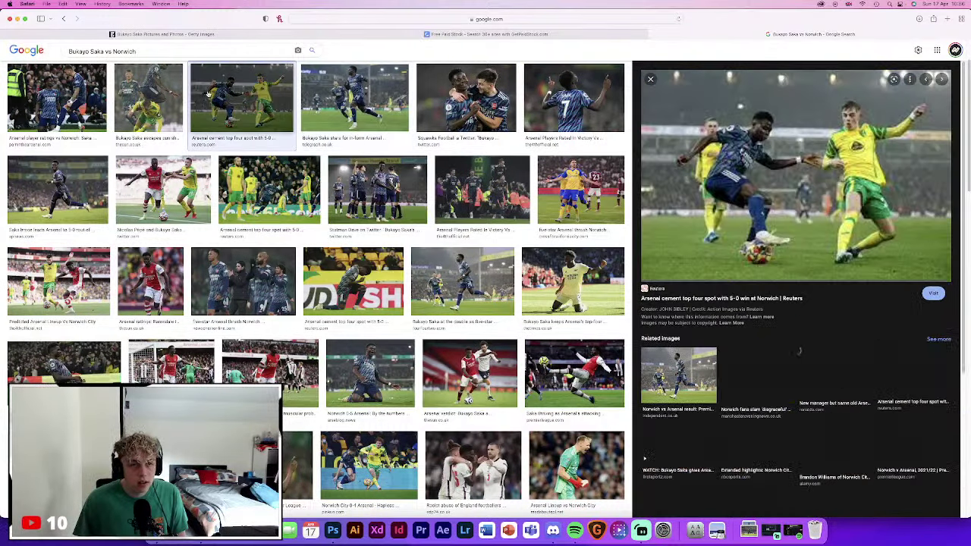
right_click(767, 212)
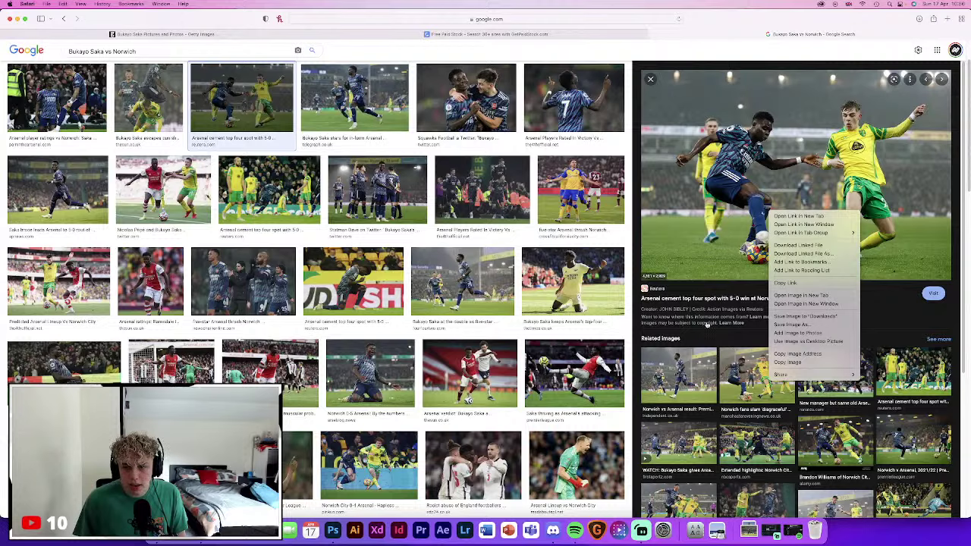
key("Escape")
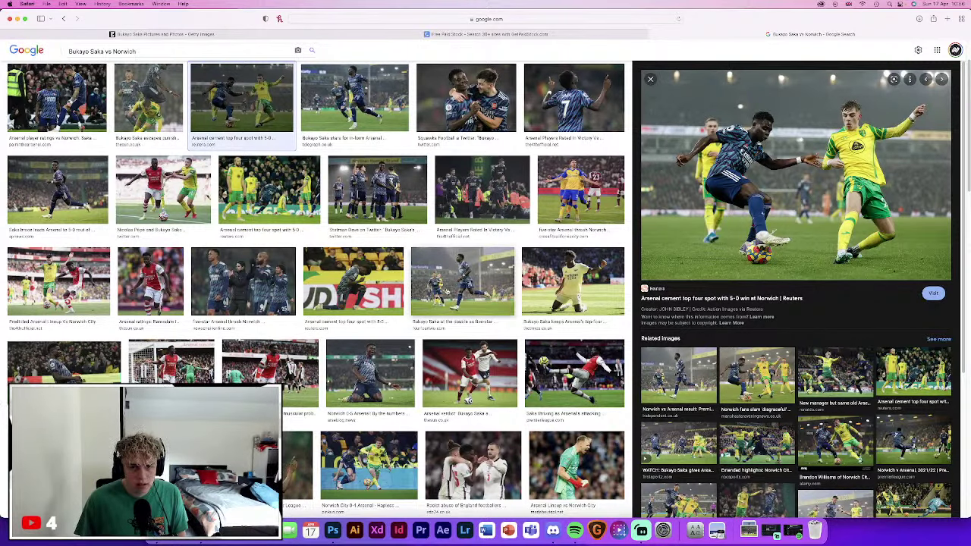
Save the 'Saka stars as Arsenal hammer Norwich' photo to the Downloads folder
scroll(358, 167, "down", 3)
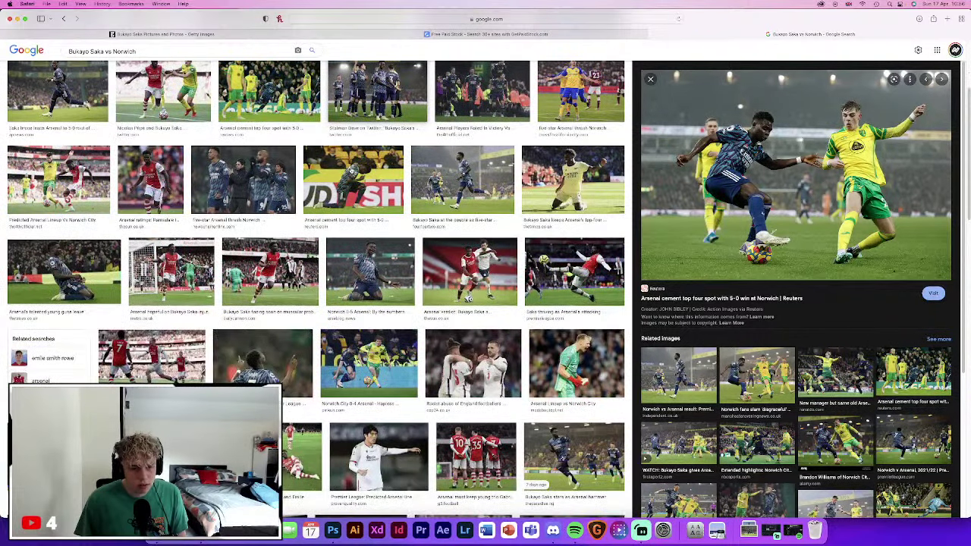
scroll(574, 302, "down", 1)
scroll(574, 302, "down", 3)
left_click(574, 302)
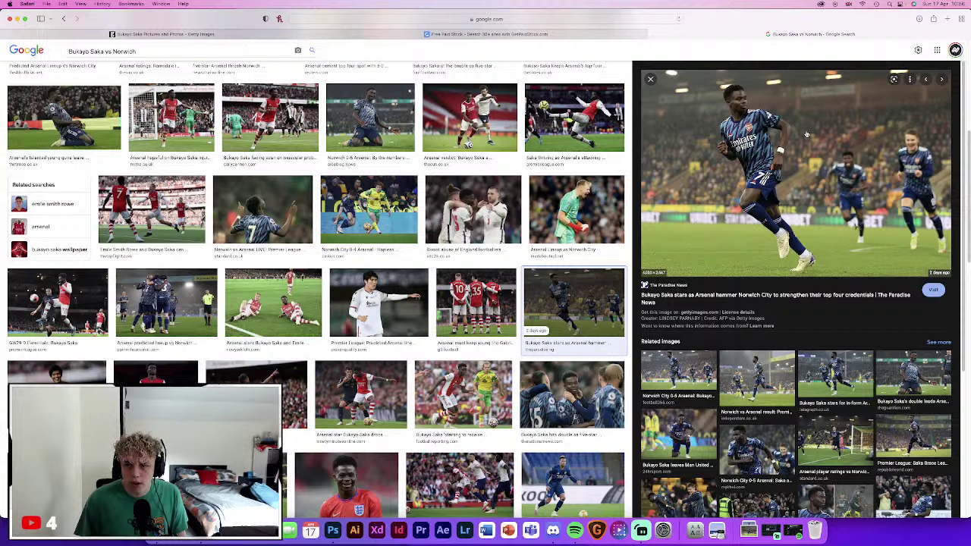
right_click(768, 195)
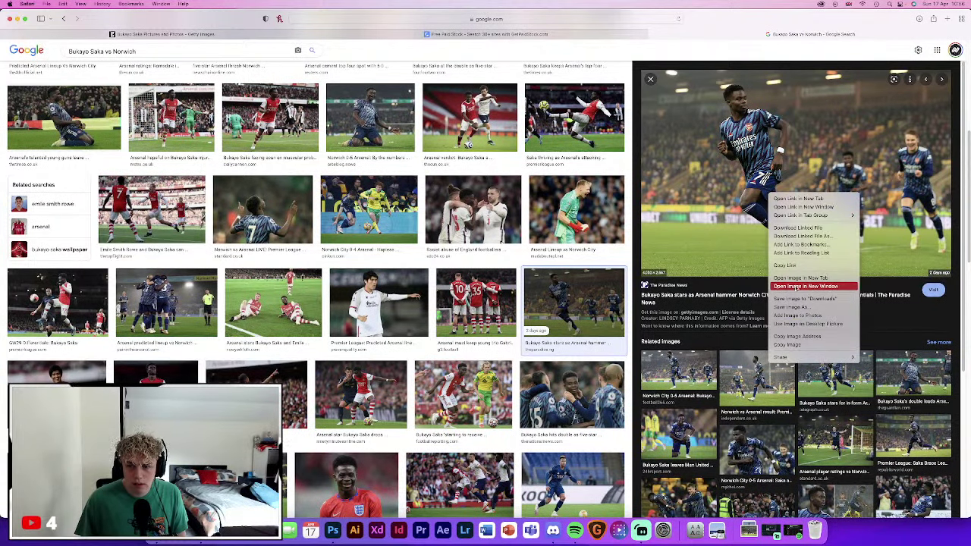
left_click(802, 298)
Scroll further and preview the Saka and Greenwood and the Leeds vs Arsenal photos
scroll(210, 233, "down", 2)
scroll(210, 233, "down", 3)
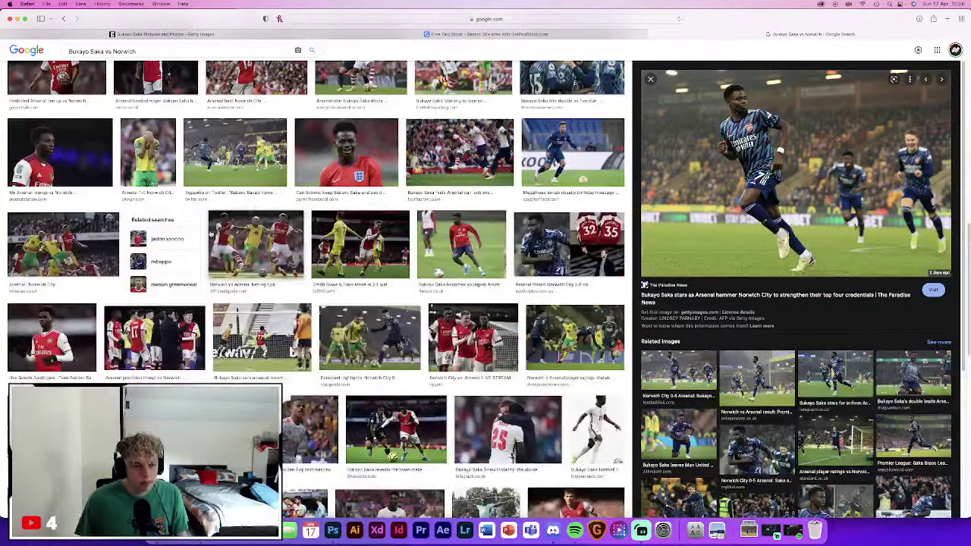
scroll(210, 234, "down", 2)
left_click(286, 286)
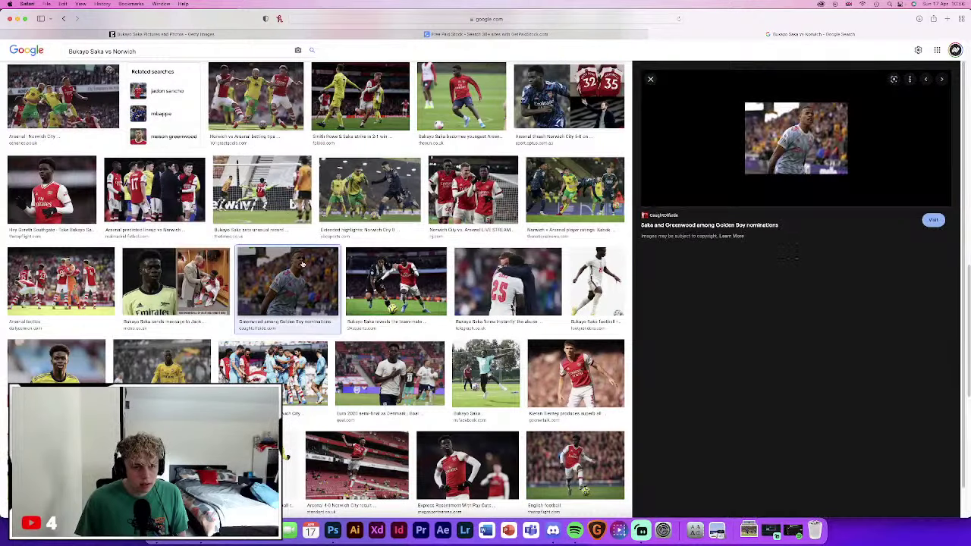
scroll(389, 345, "down", 2)
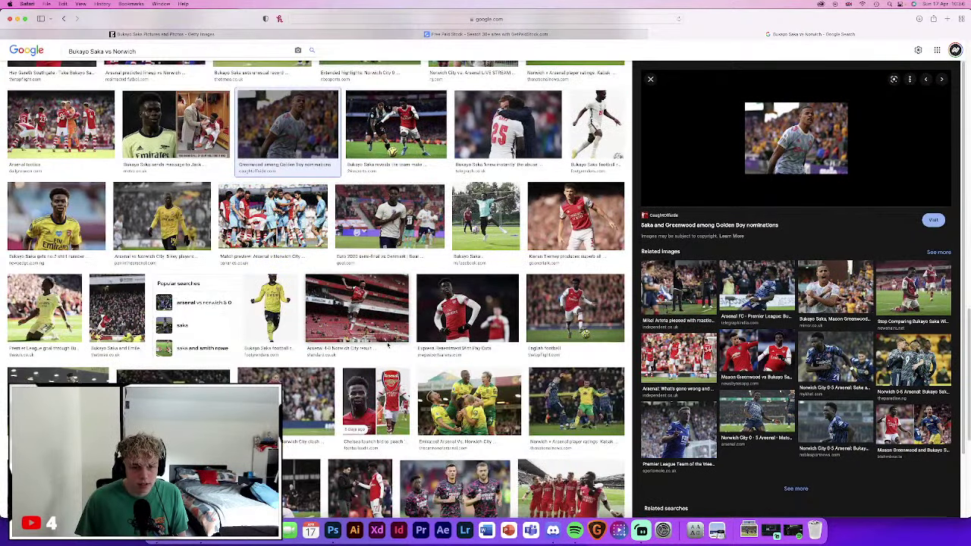
scroll(388, 345, "down", 1)
scroll(440, 357, "down", 2)
scroll(485, 364, "down", 1)
scroll(493, 365, "down", 2)
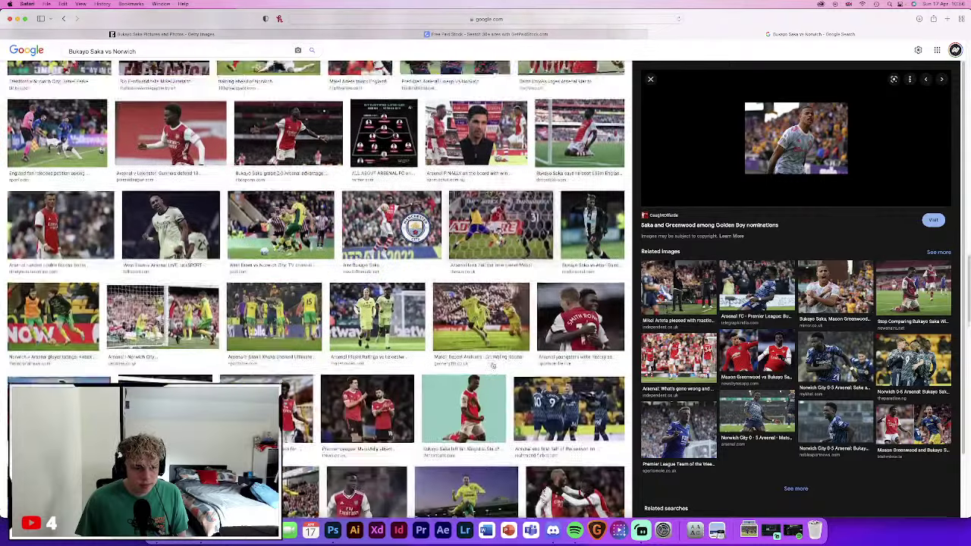
scroll(493, 366, "down", 1)
scroll(492, 365, "down", 2)
scroll(493, 365, "down", 2)
scroll(493, 365, "down", 1)
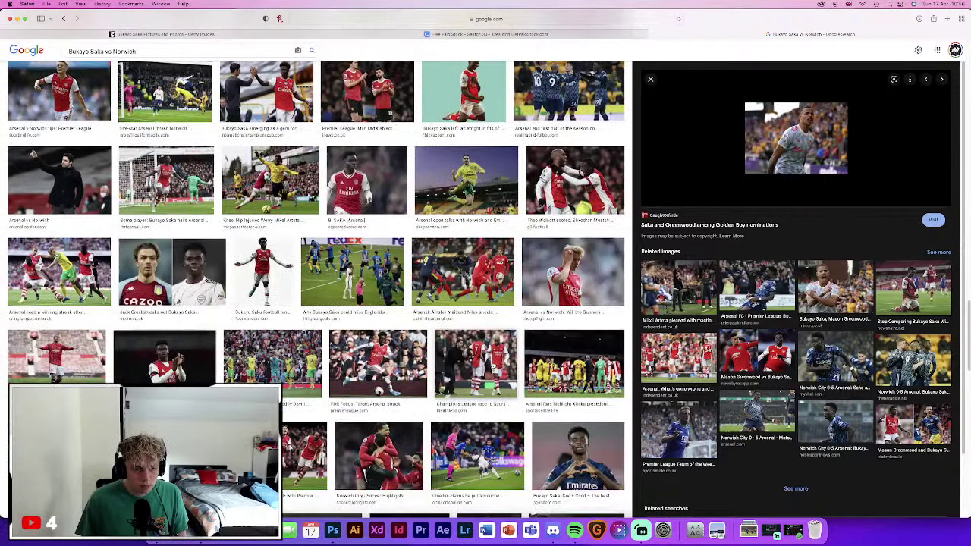
scroll(493, 366, "down", 1)
scroll(493, 365, "down", 2)
scroll(492, 366, "down", 1)
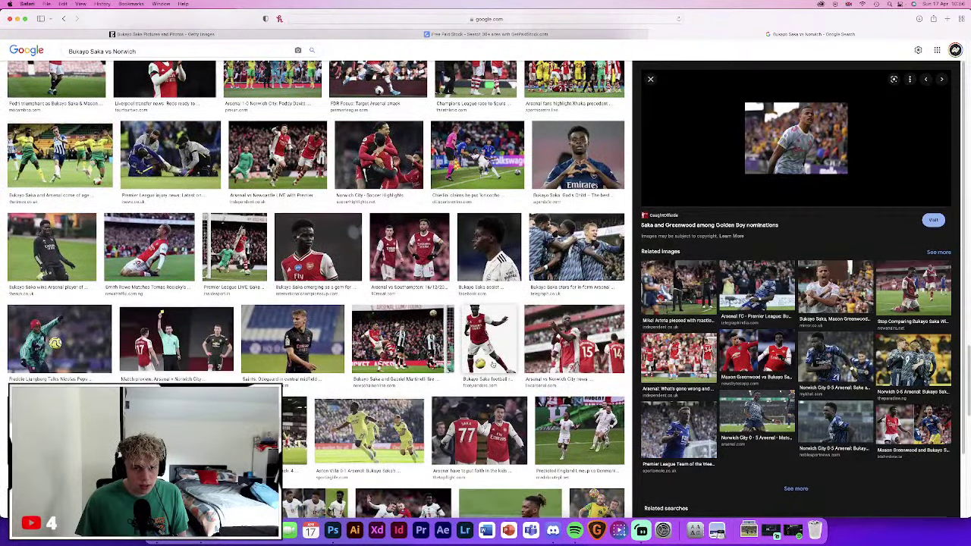
scroll(493, 366, "down", 2)
scroll(493, 365, "down", 2)
scroll(493, 365, "down", 2)
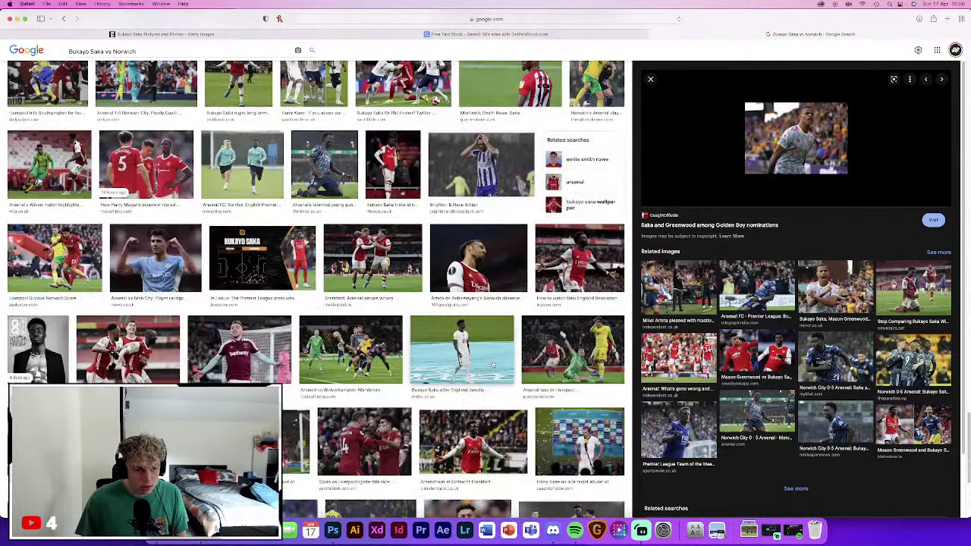
scroll(493, 365, "down", 2)
left_click(570, 381)
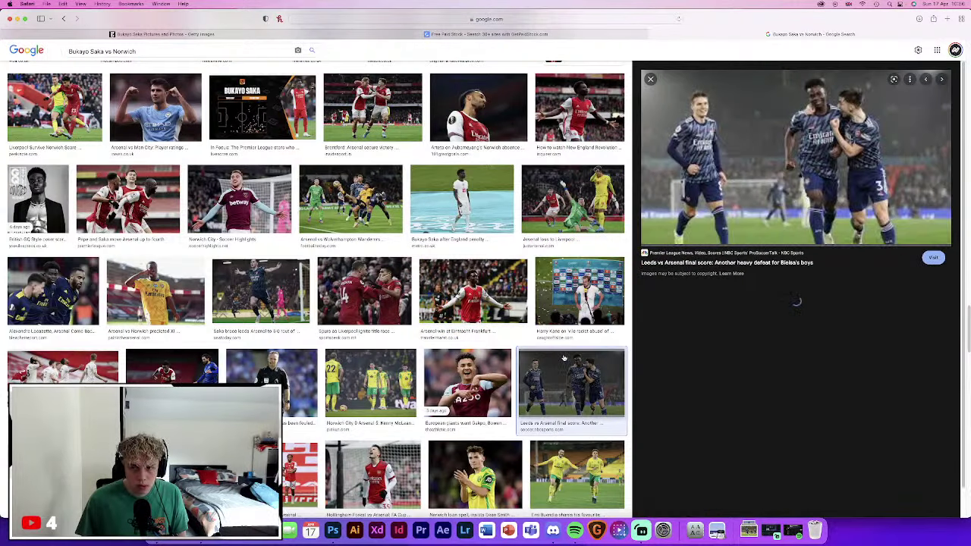
Save the previewed Leeds 1 Arsenal 4 photo
scroll(404, 292, "down", 5)
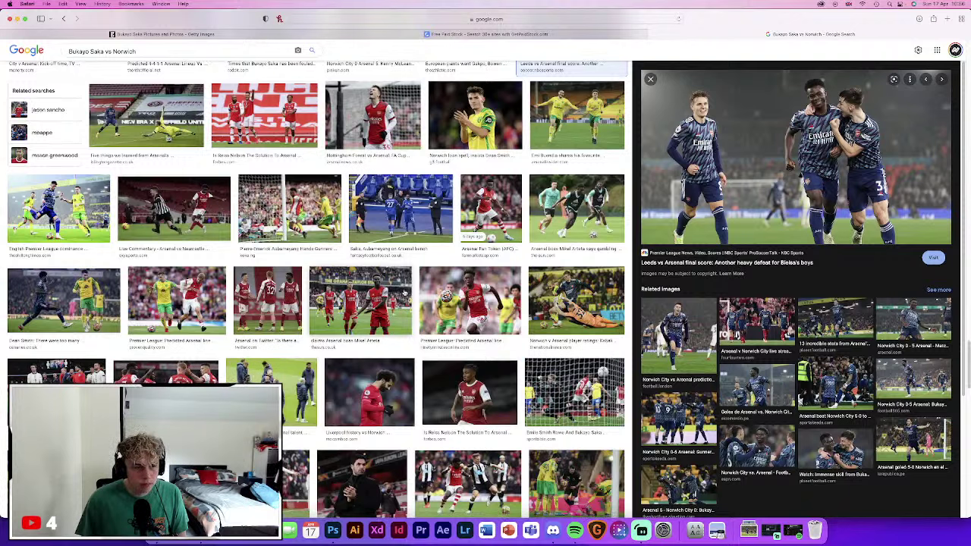
scroll(404, 292, "down", 3)
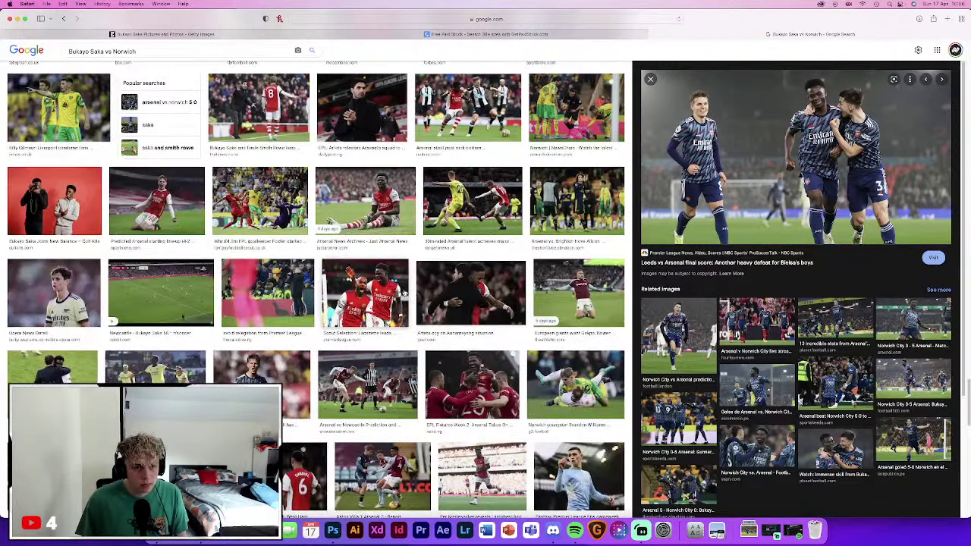
scroll(404, 292, "down", 3)
scroll(404, 292, "down", 2)
scroll(405, 292, "down", 2)
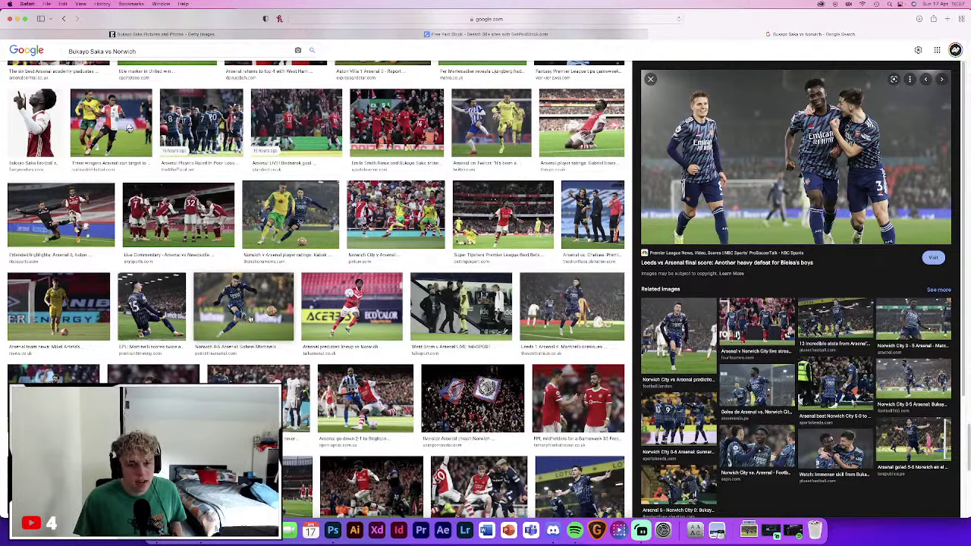
left_click(571, 306)
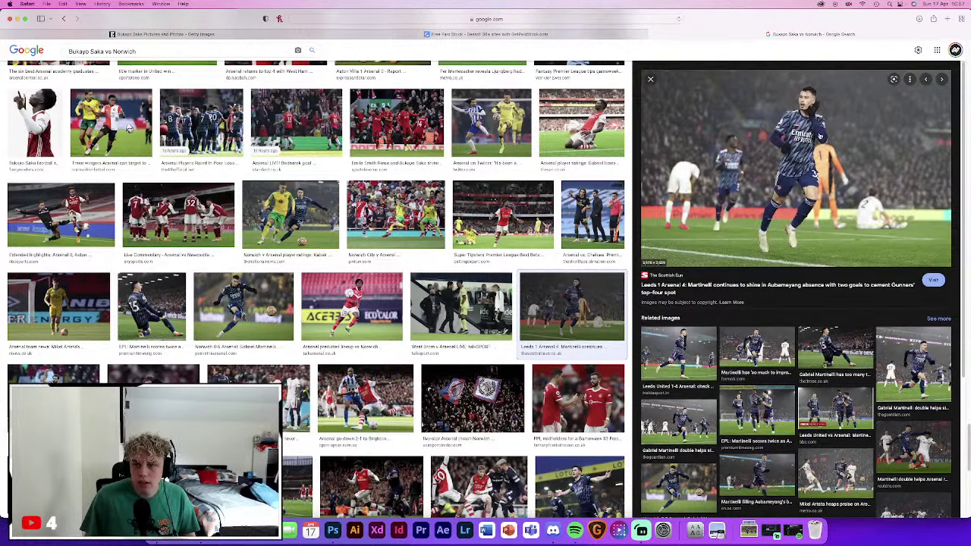
right_click(810, 126)
left_click(838, 234)
Preview the AP News photo of Saka running and return to the blank Photoshop canvas
scroll(300, 329, "down", 10)
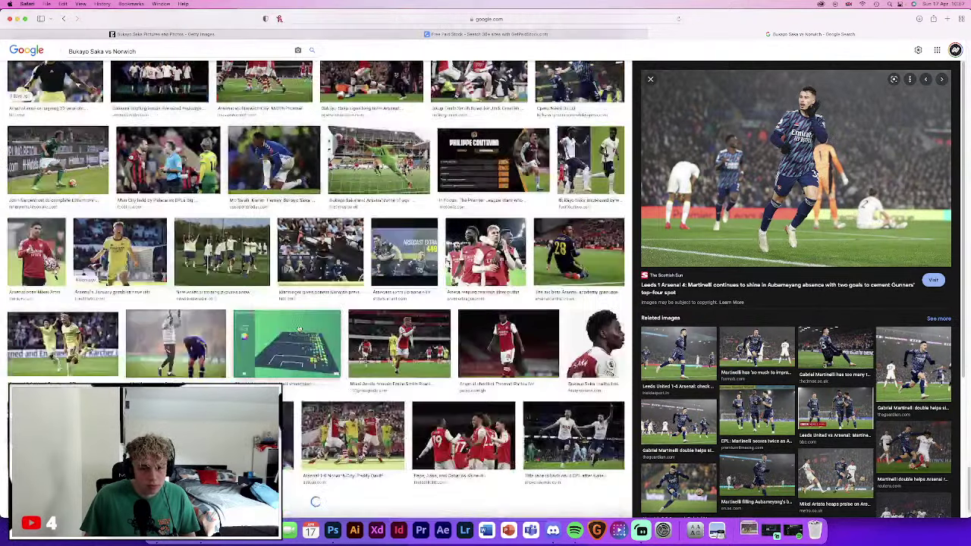
scroll(299, 330, "down", 3)
scroll(299, 330, "down", 3)
scroll(298, 328, "down", 3)
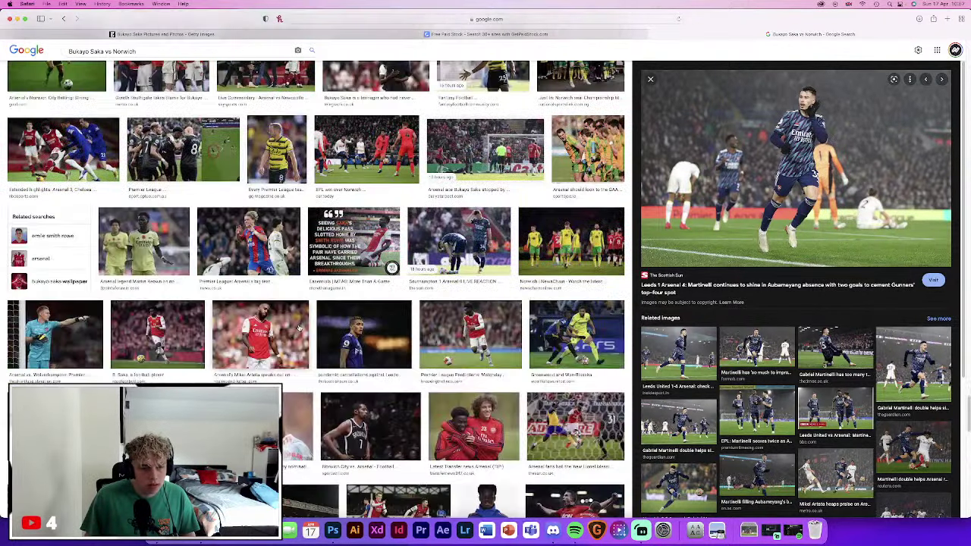
scroll(299, 328, "down", 3)
scroll(300, 328, "down", 3)
scroll(298, 328, "down", 3)
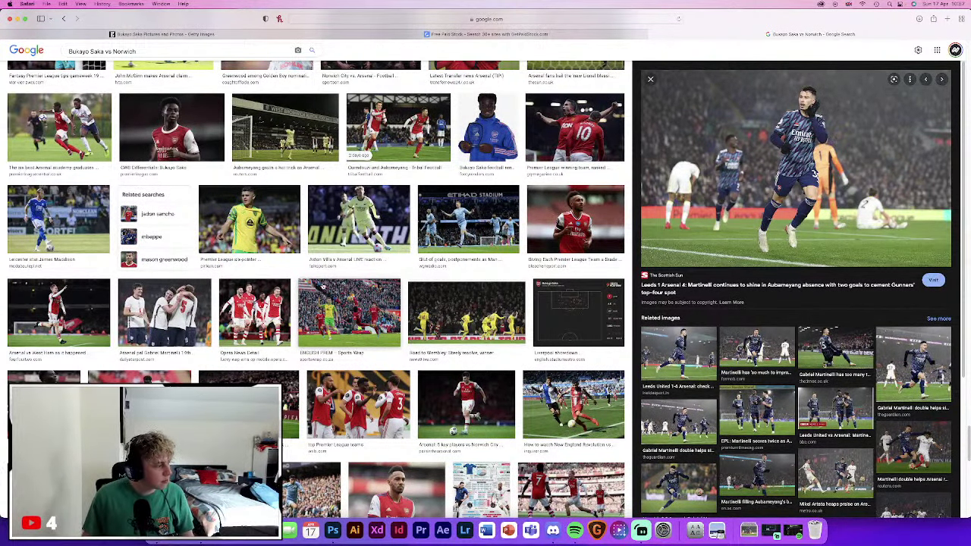
scroll(320, 286, "down", 2)
scroll(327, 287, "down", 2)
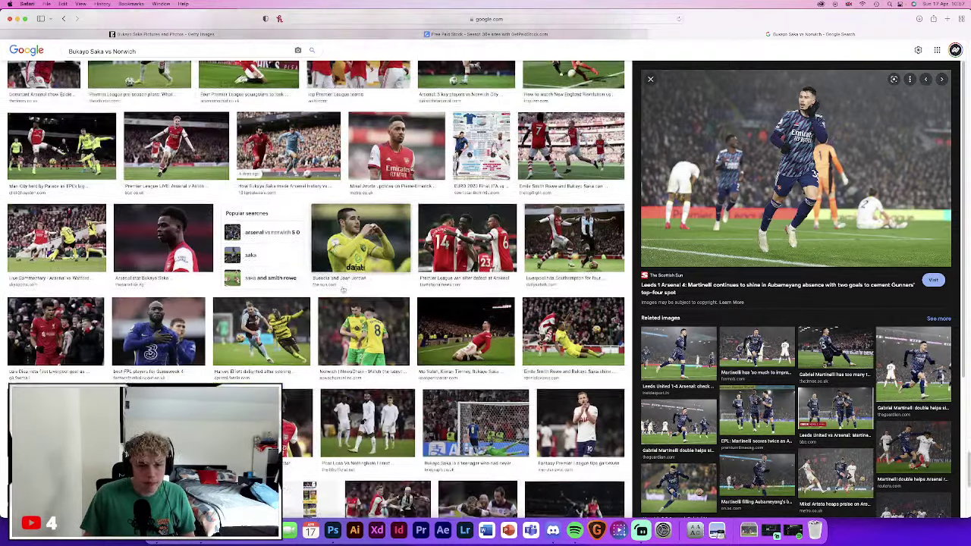
scroll(333, 288, "down", 2)
scroll(342, 289, "down", 2)
scroll(342, 287, "down", 2)
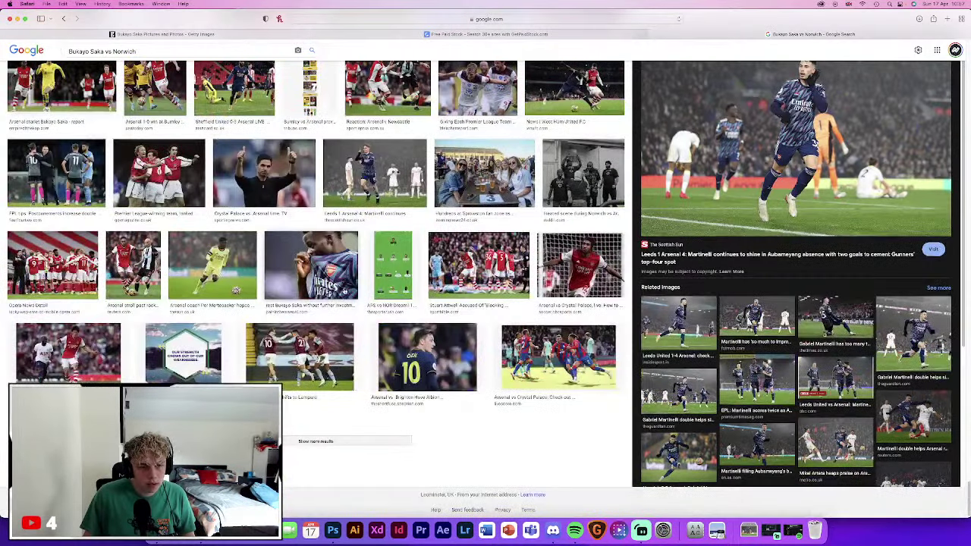
scroll(343, 289, "down", 2)
scroll(345, 291, "down", 2)
scroll(344, 291, "up", 10)
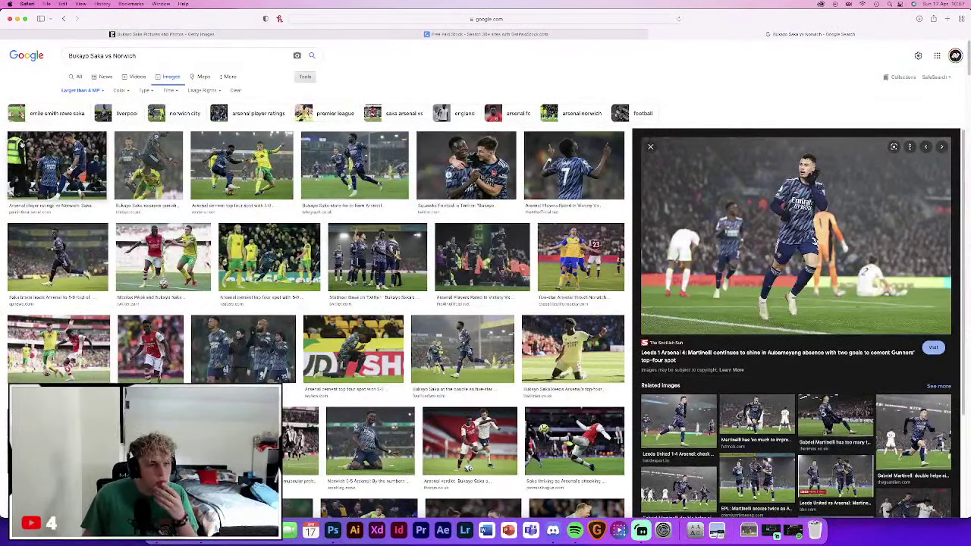
left_click(68, 265)
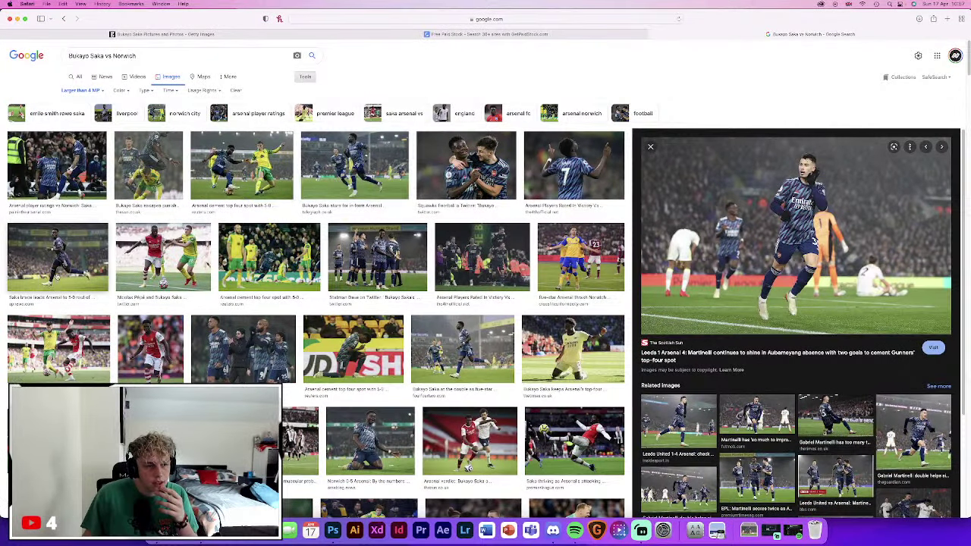
scroll(68, 265, "down", 1)
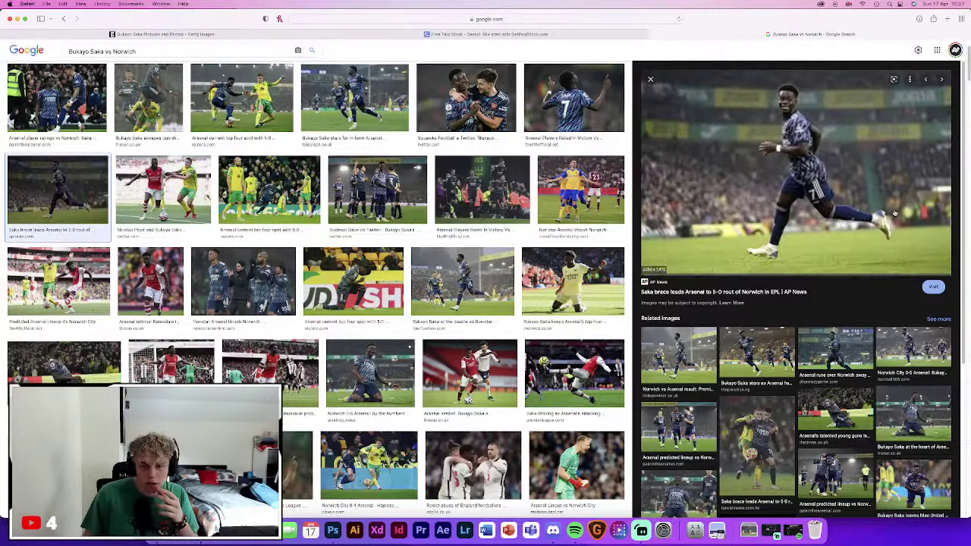
left_click(334, 530)
Quick Look the Getty and 3000-2.jpeg photos in Downloads and open 3000-2.jpeg in Photoshop
left_click(161, 540)
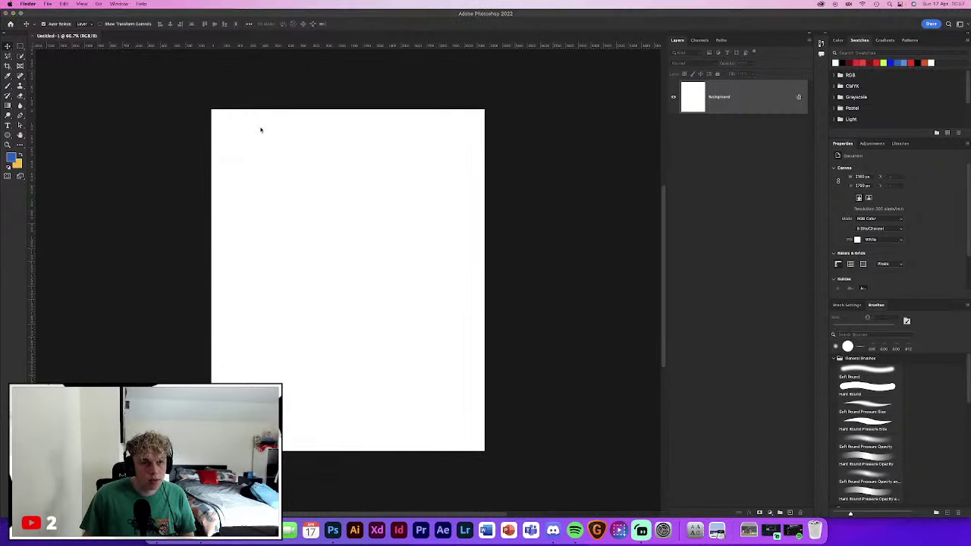
left_click(122, 106)
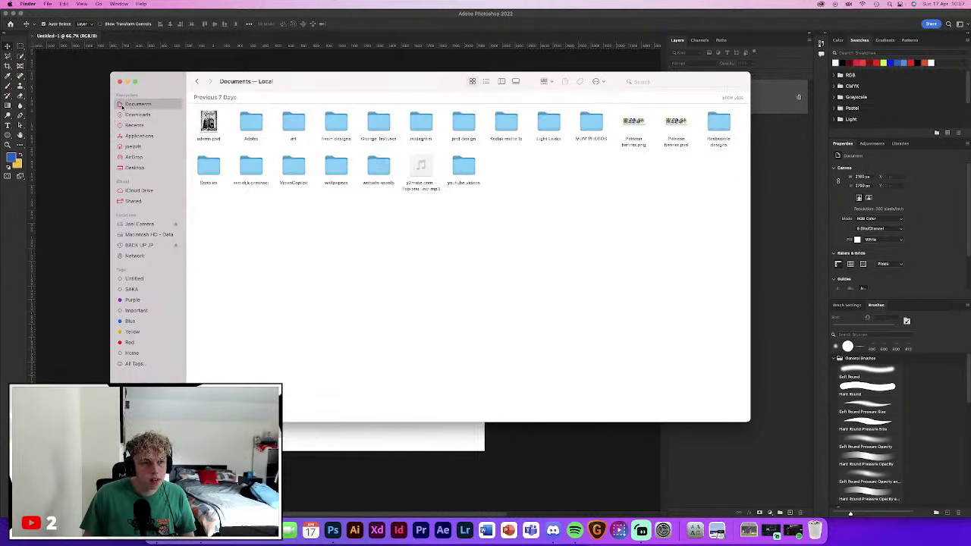
left_click(138, 114)
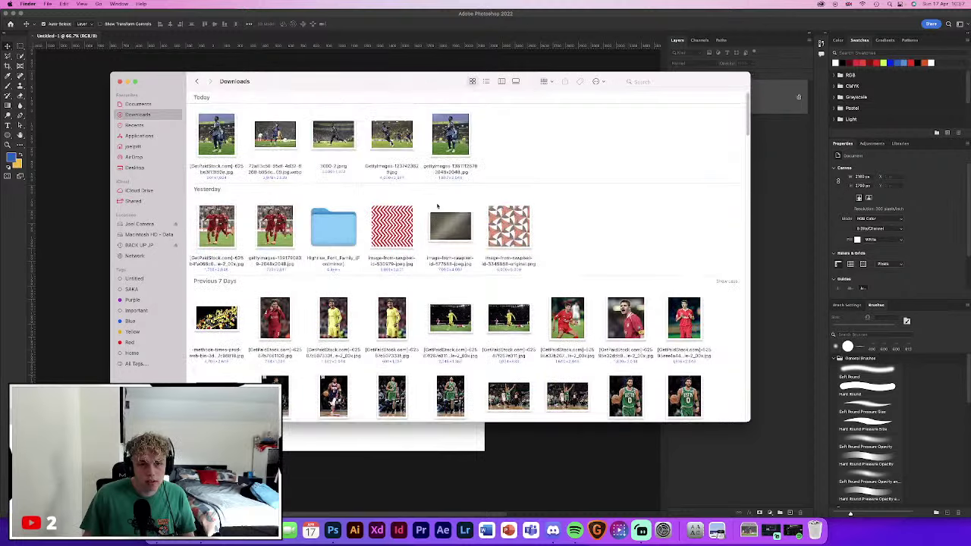
left_click(407, 130)
key("space")
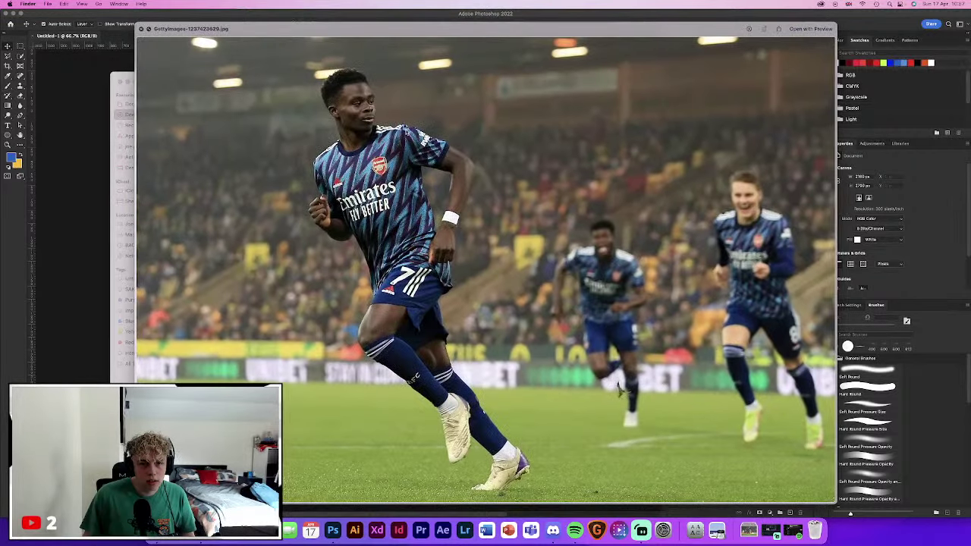
key("space")
left_click(342, 132)
key("space")
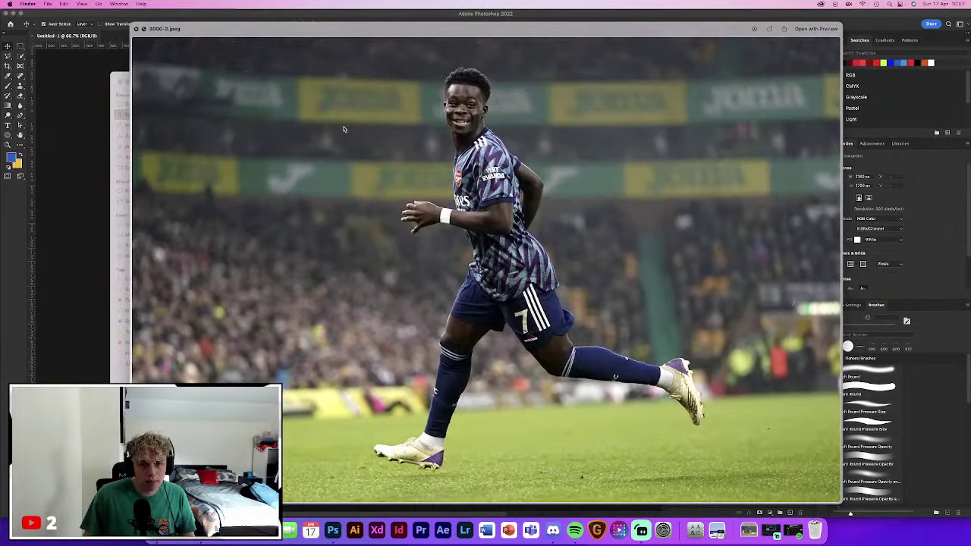
key("space")
left_click_drag(342, 132, 190, 37)
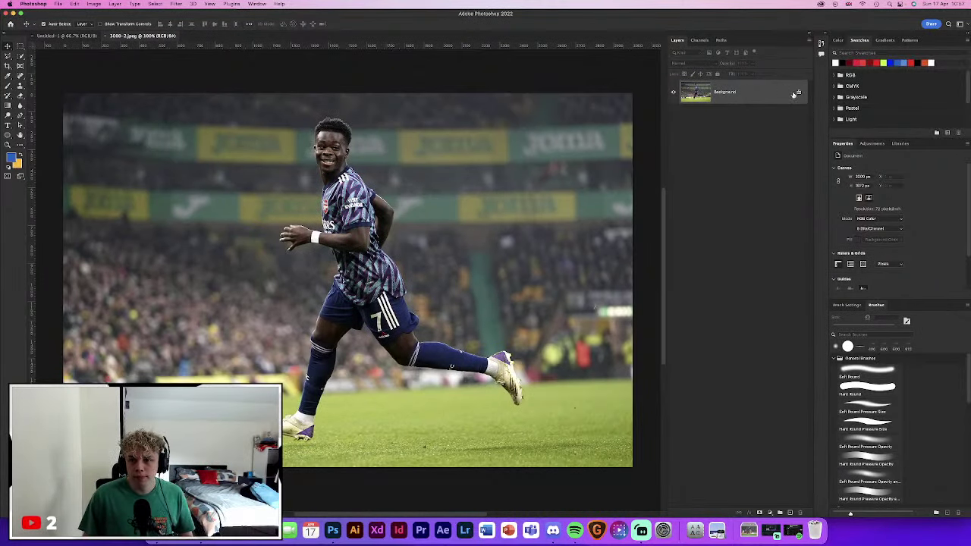
Unlock the background as Layer 0, make it a smart object, and enable JPEG Artifacts Removal
left_click(798, 91)
right_click(799, 92)
left_click(828, 221)
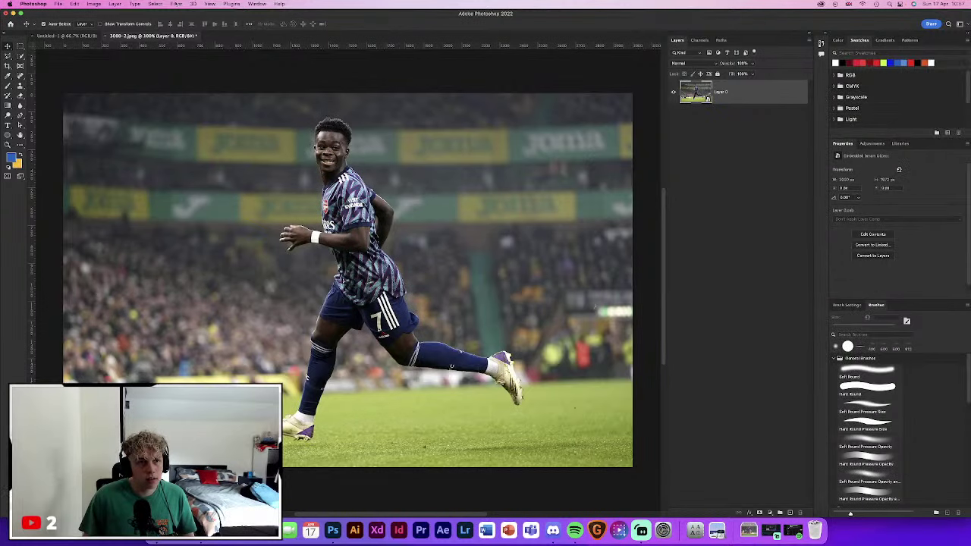
left_click(176, 4)
left_click(194, 36)
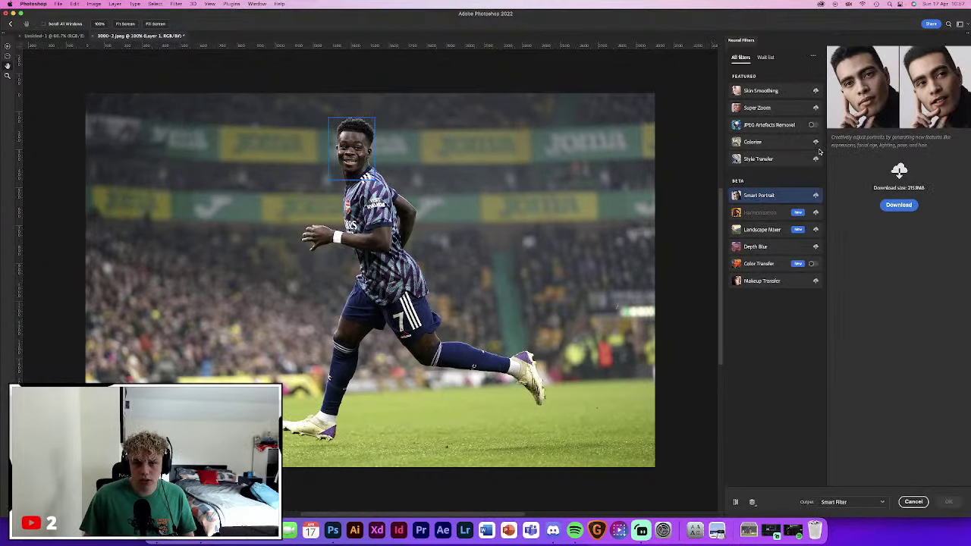
left_click(812, 125)
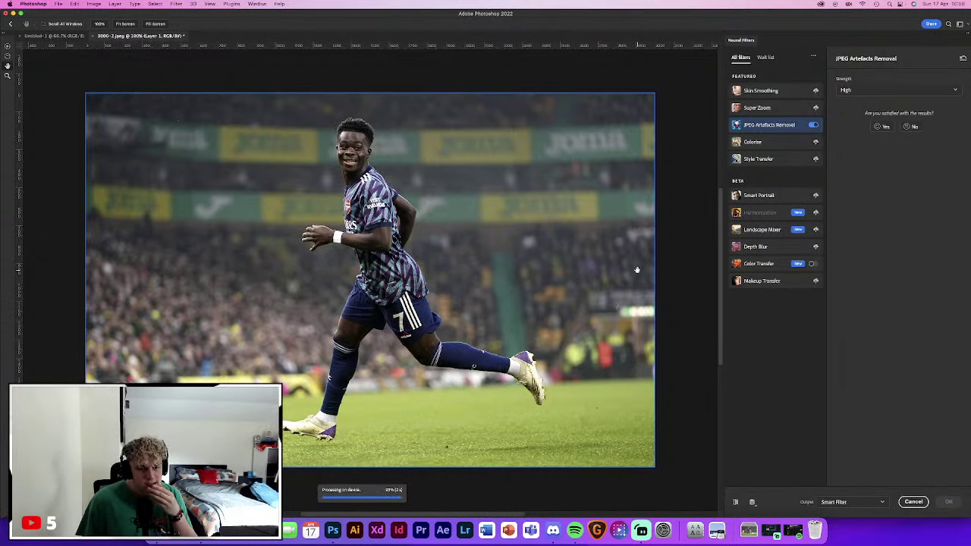
Remove the neural smart filter and apply a High Pass filter to the Saka layer
left_click(948, 501)
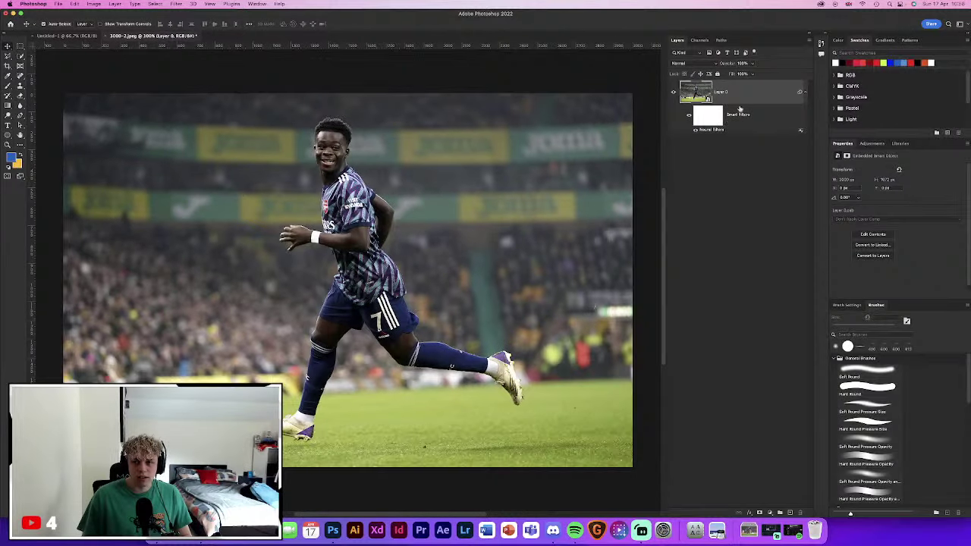
right_click(739, 109)
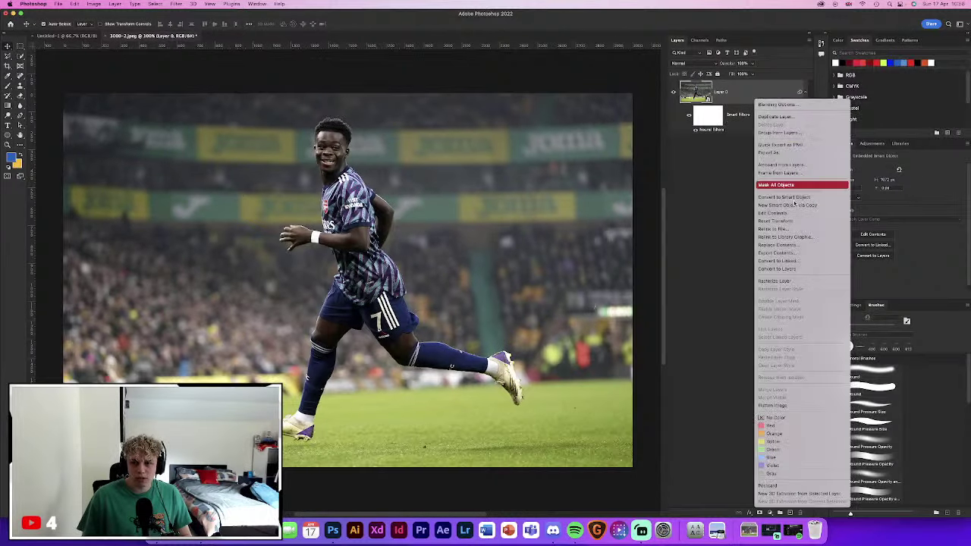
left_click(796, 199)
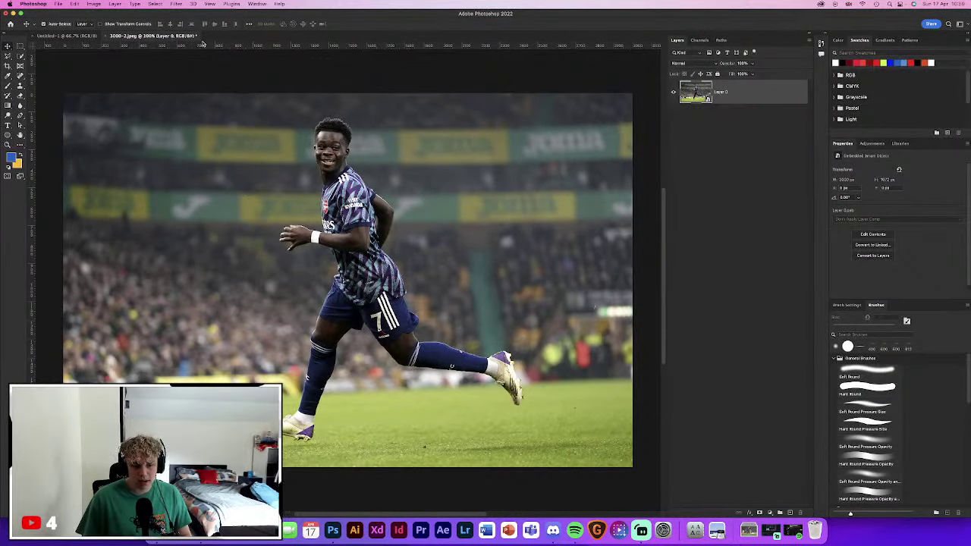
left_click(176, 4)
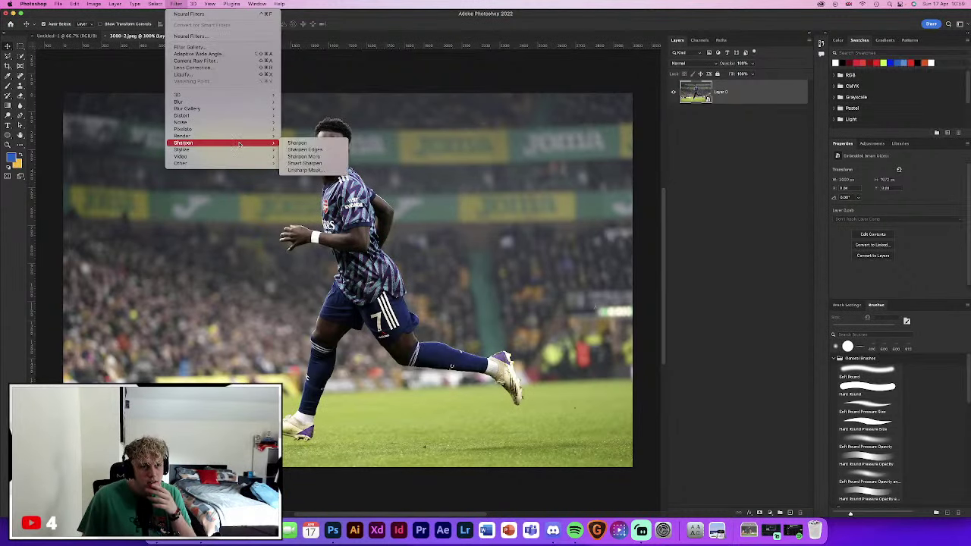
mouse_move(181, 163)
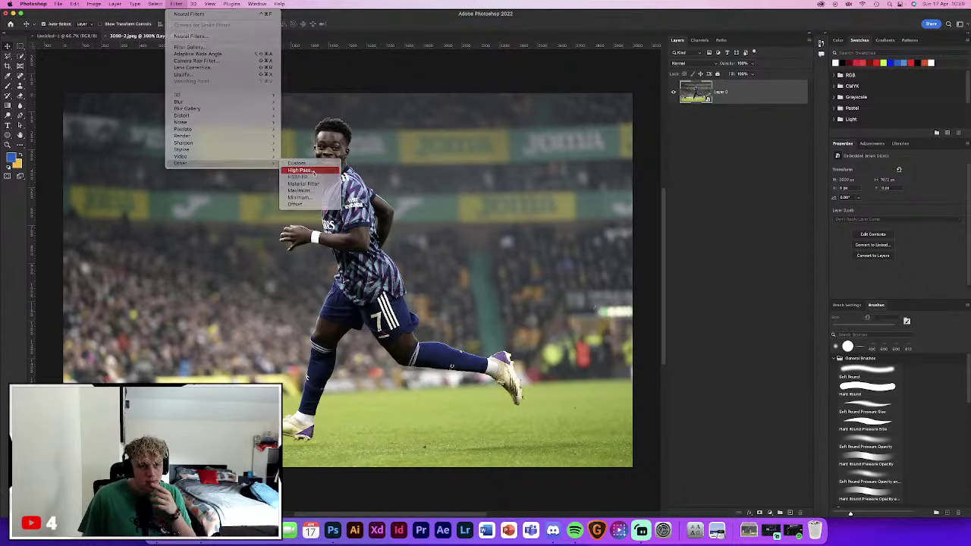
left_click(312, 172)
left_click(528, 147)
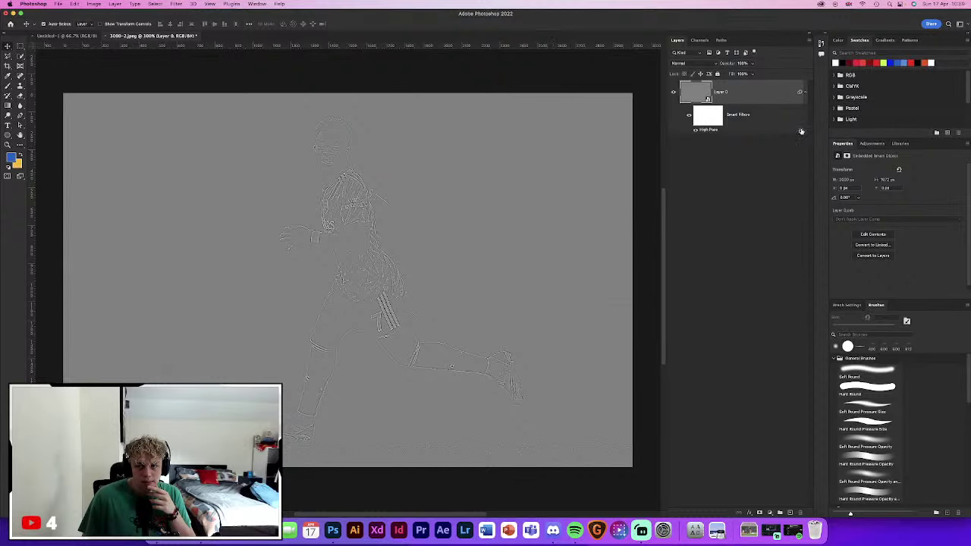
Set the High Pass filter's blend mode to Soft Light after briefly trying Overlay
double_click(801, 131)
left_click(476, 147)
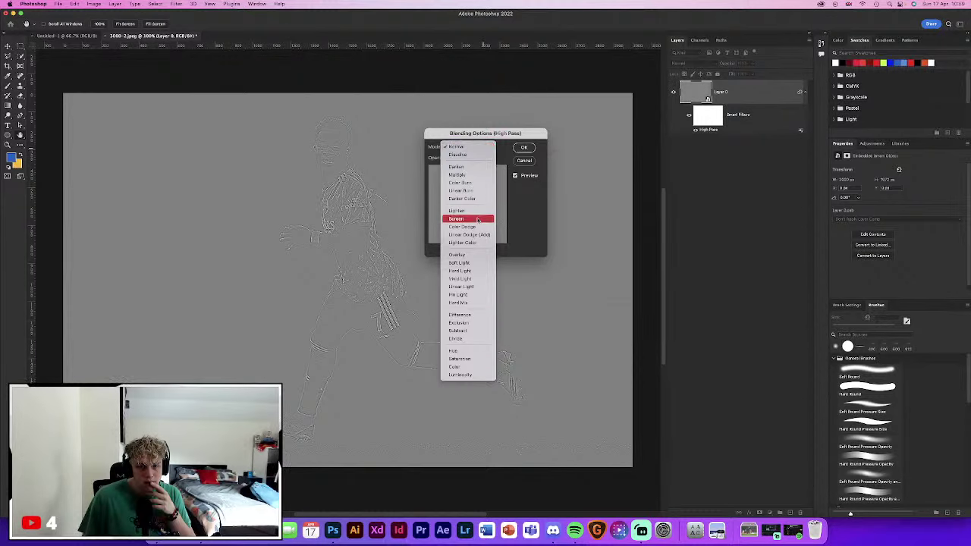
left_click(466, 263)
left_click(459, 148)
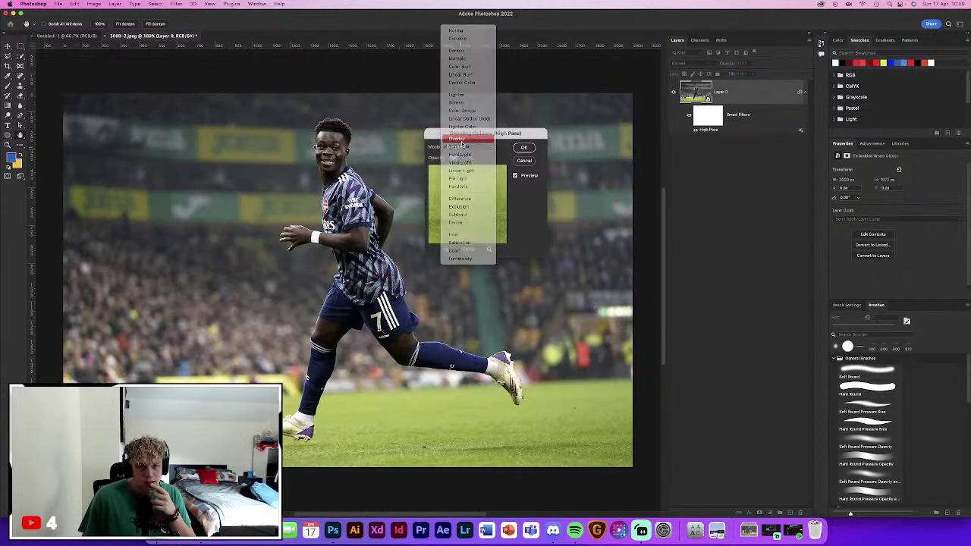
left_click(458, 137)
left_click(460, 154)
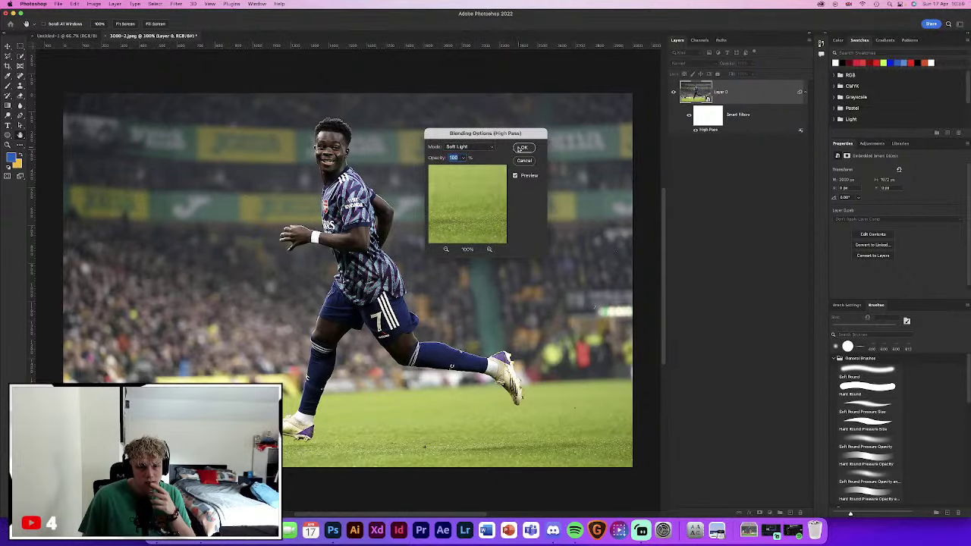
left_click(523, 148)
Apply an Unsharp Mask sharpening filter to the layer
left_click(176, 4)
mouse_move(222, 122)
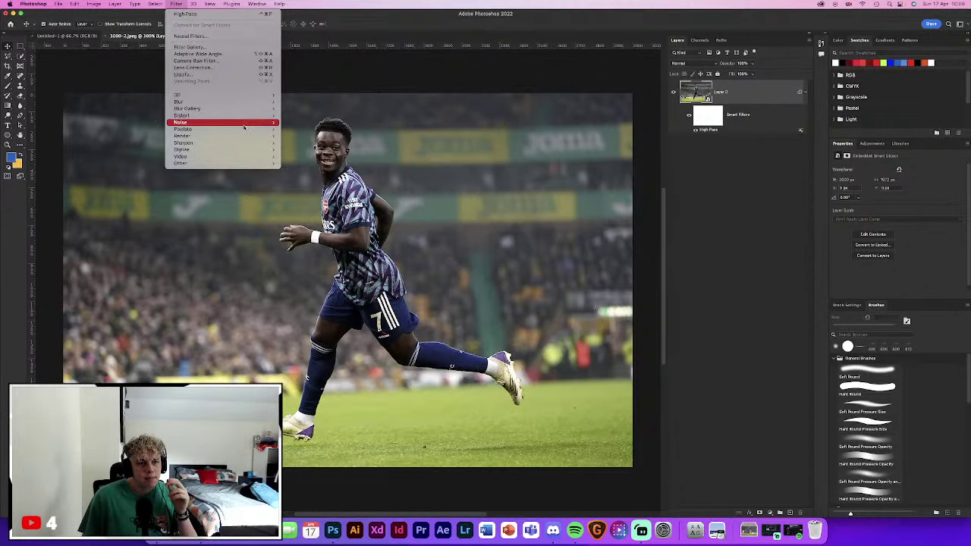
left_click(298, 170)
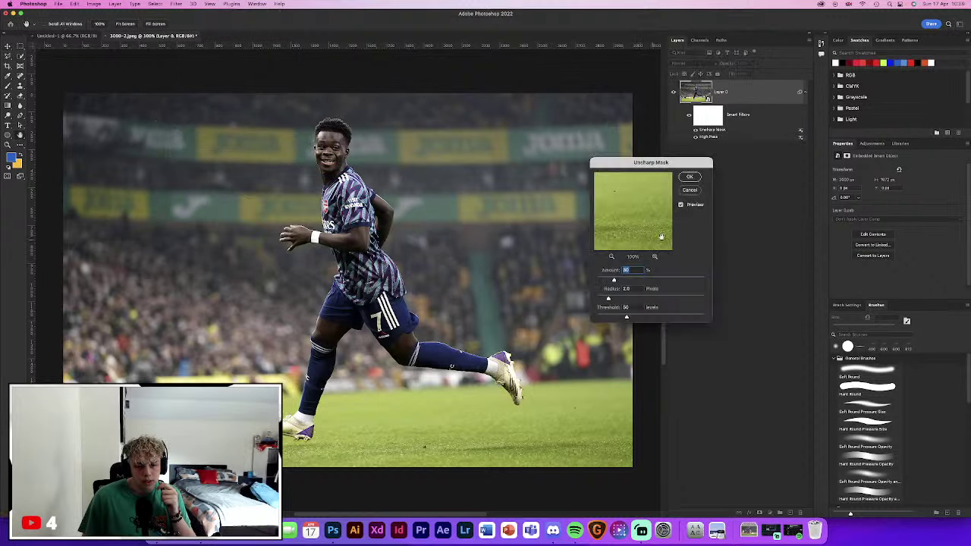
left_click(690, 178)
left_click(176, 4)
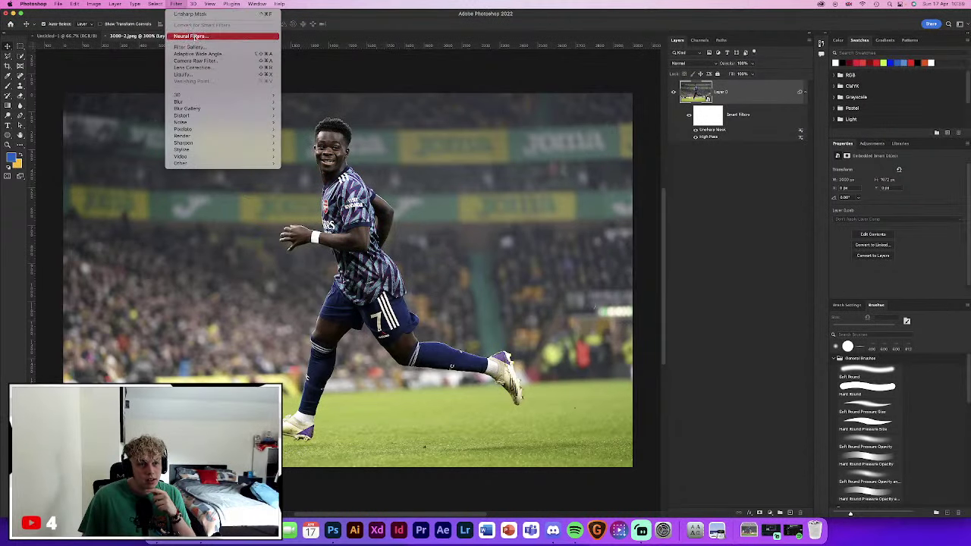
left_click(535, 97)
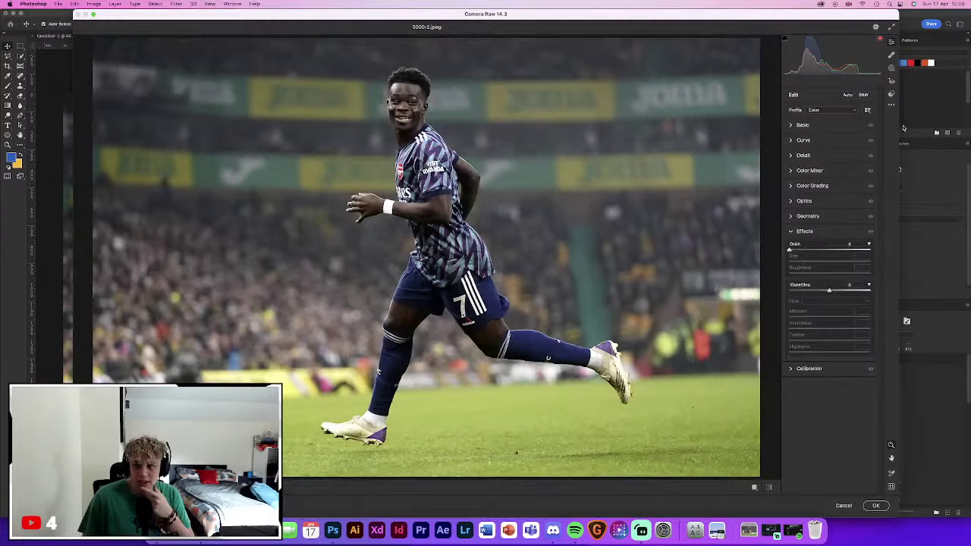
Load saved Camera Raw settings and set the Greens hue to about +84 for vivid grass
left_click(892, 105)
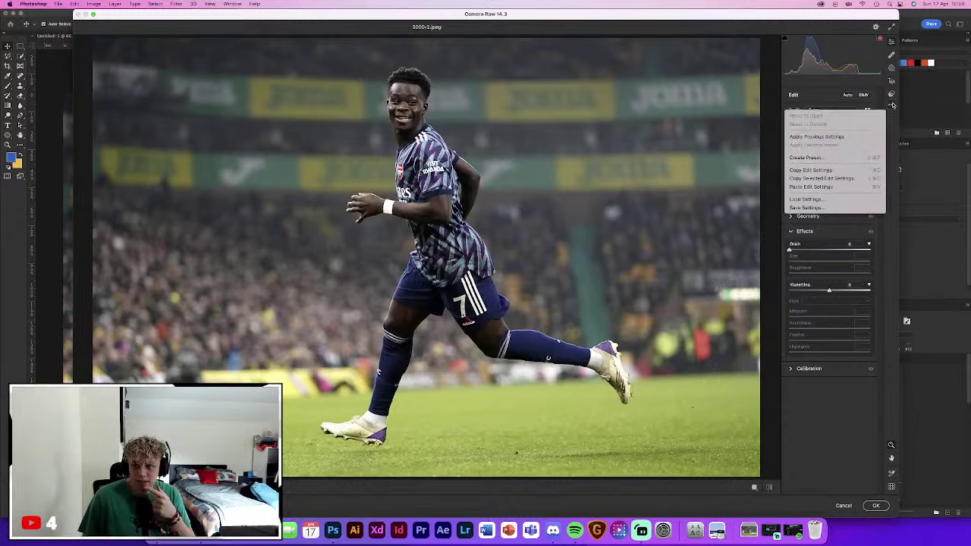
left_click(833, 199)
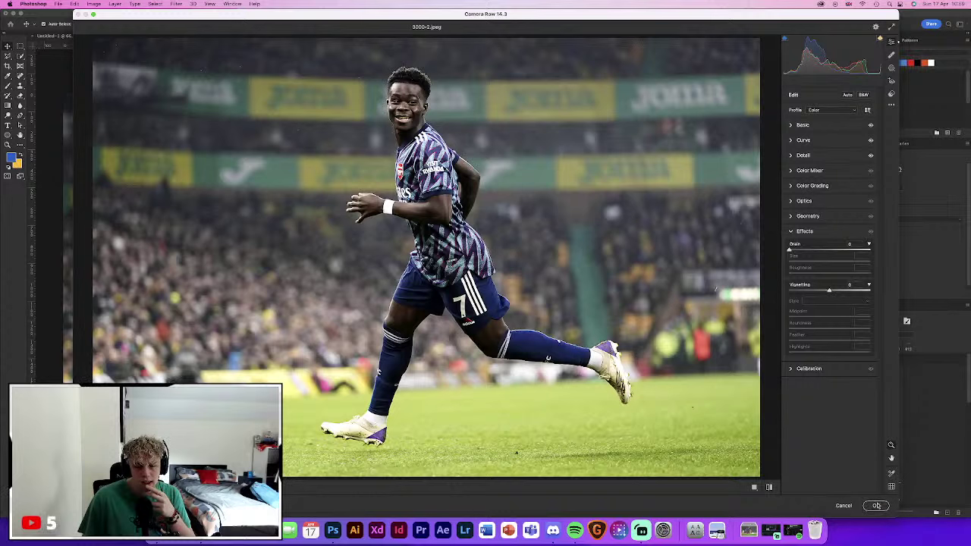
left_click(800, 124)
left_click(806, 363)
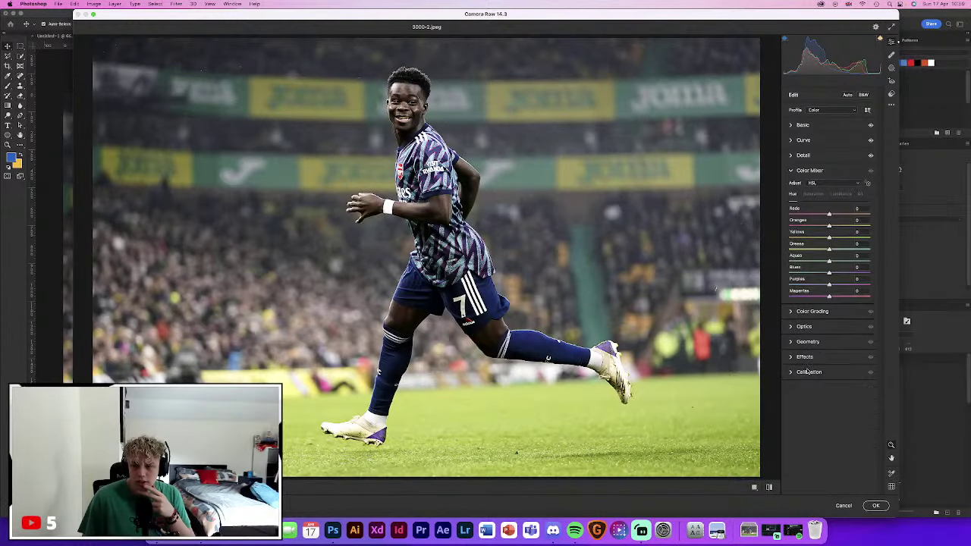
left_click_drag(829, 250, 870, 250)
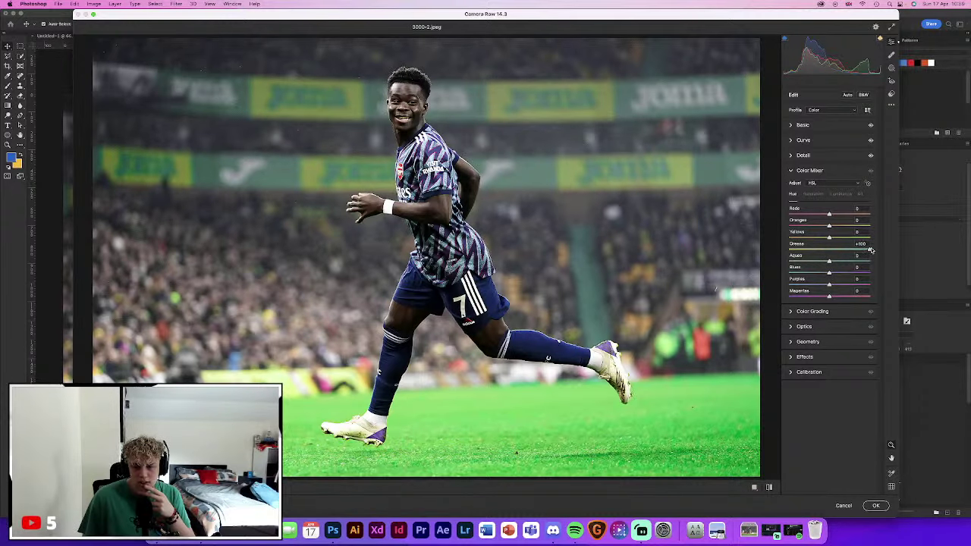
left_click_drag(870, 250, 862, 253)
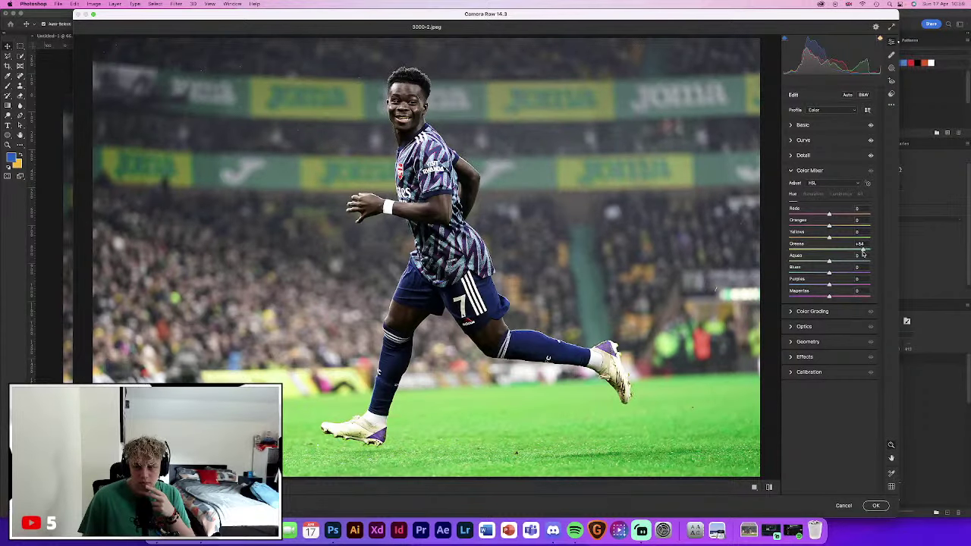
left_click(875, 505)
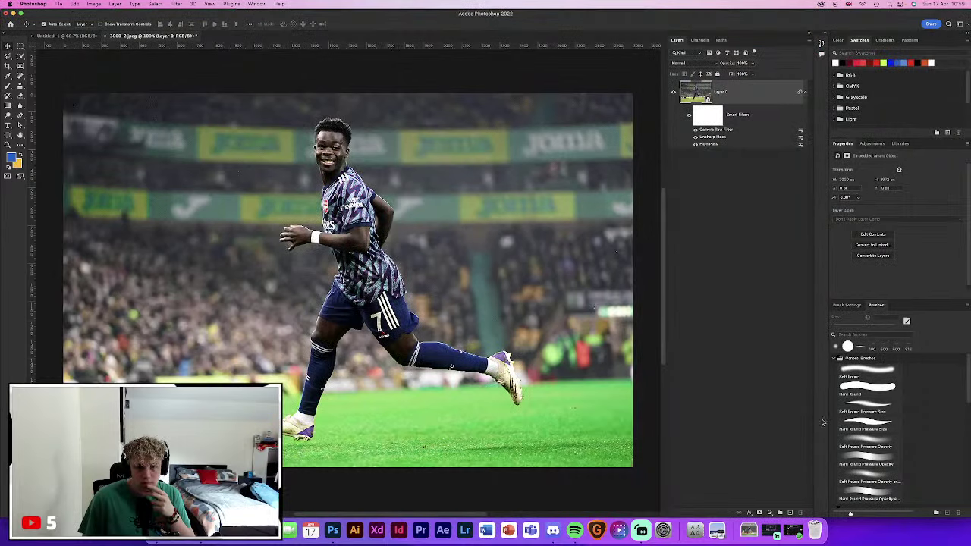
Rasterize the player layer, enter Select and Mask with Quick Selection, and bring up Safari's results
right_click(746, 89)
left_click(790, 180)
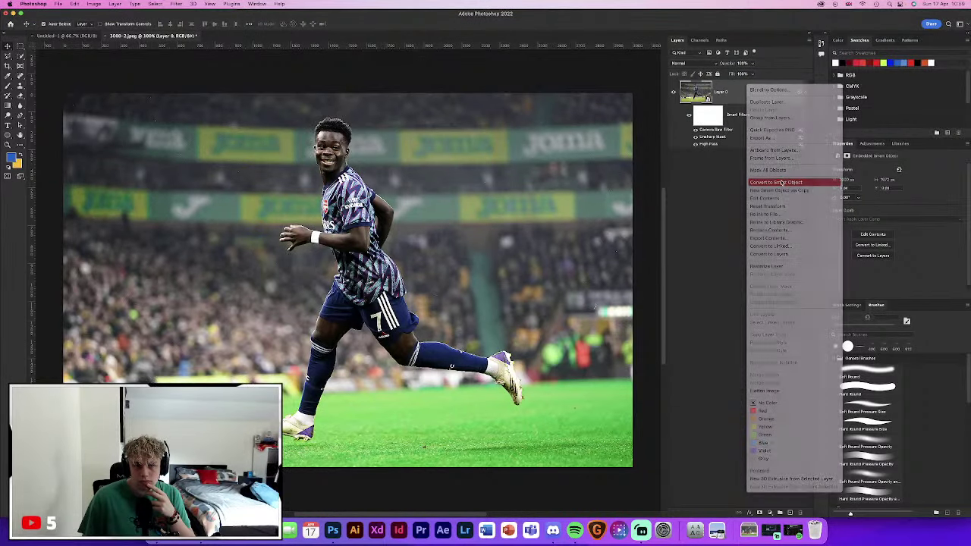
left_click(20, 65)
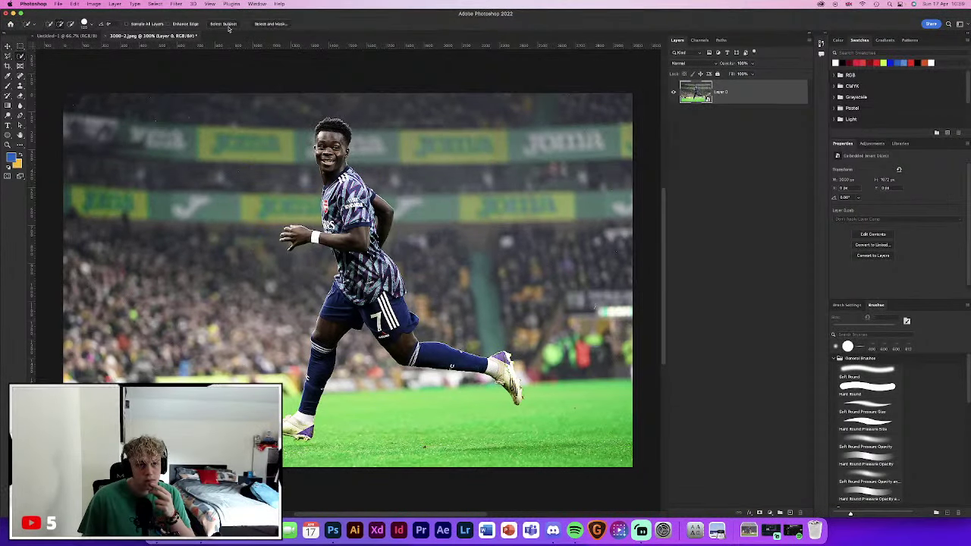
left_click(285, 25)
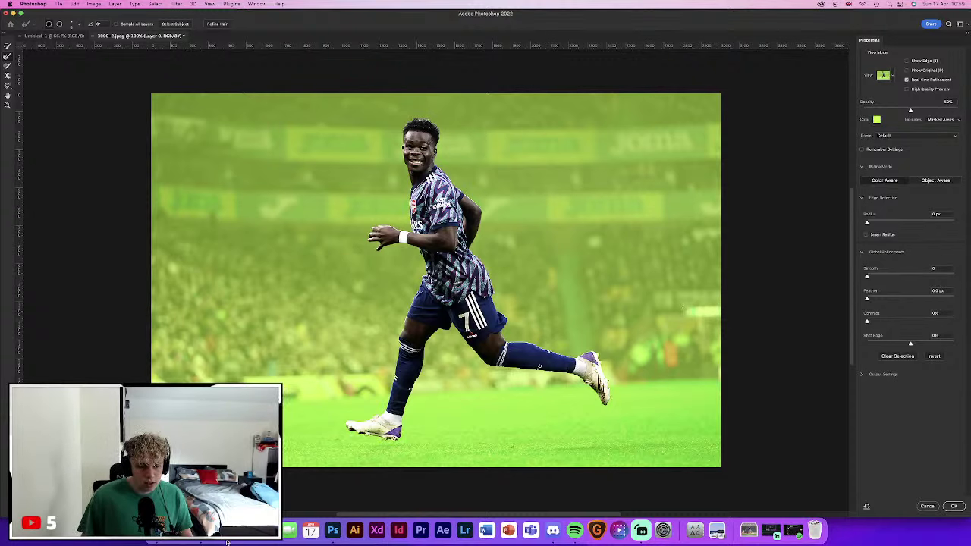
left_click(266, 530)
scroll(318, 288, "up", 2)
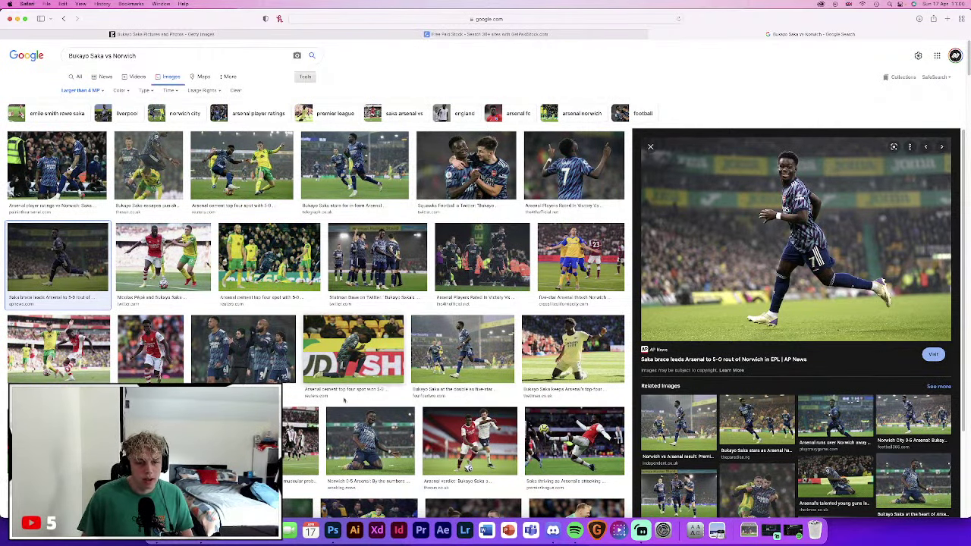
Preview the FourFourTwo 'Saka at the double' photo and return to Photoshop's mask refinement
left_click(464, 348)
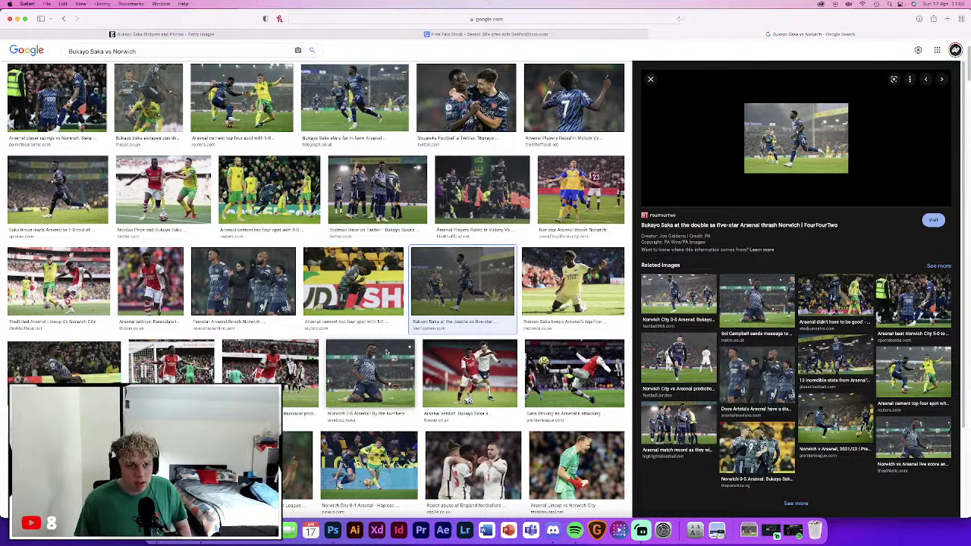
left_click(340, 532)
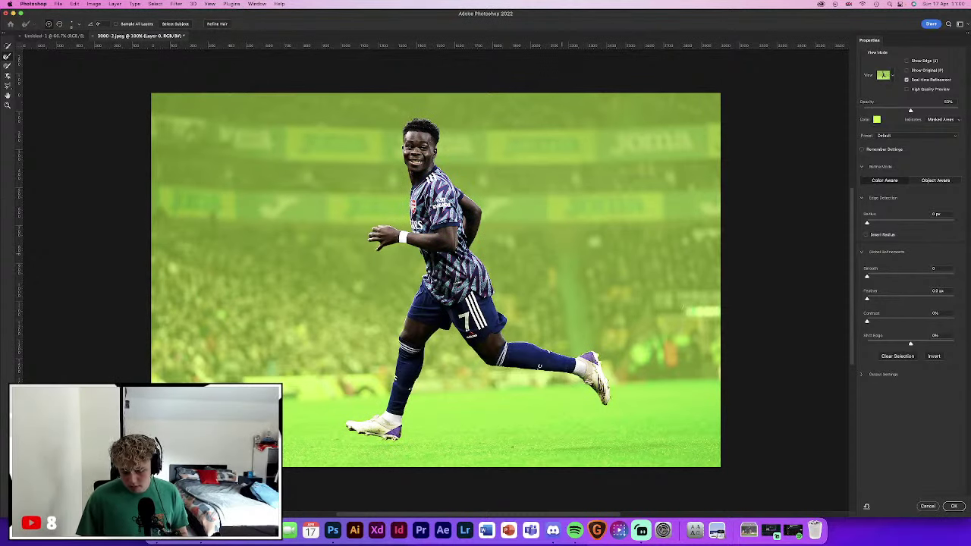
Zoom to 700% and refine the mask edge along the player's arm and shirt
key("super+equal")
key("super+equal")
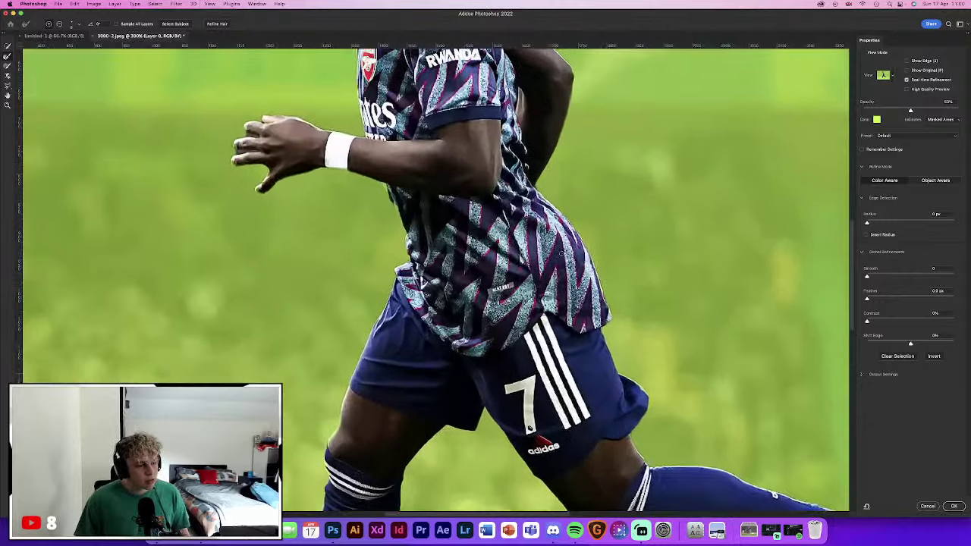
key("super+equal")
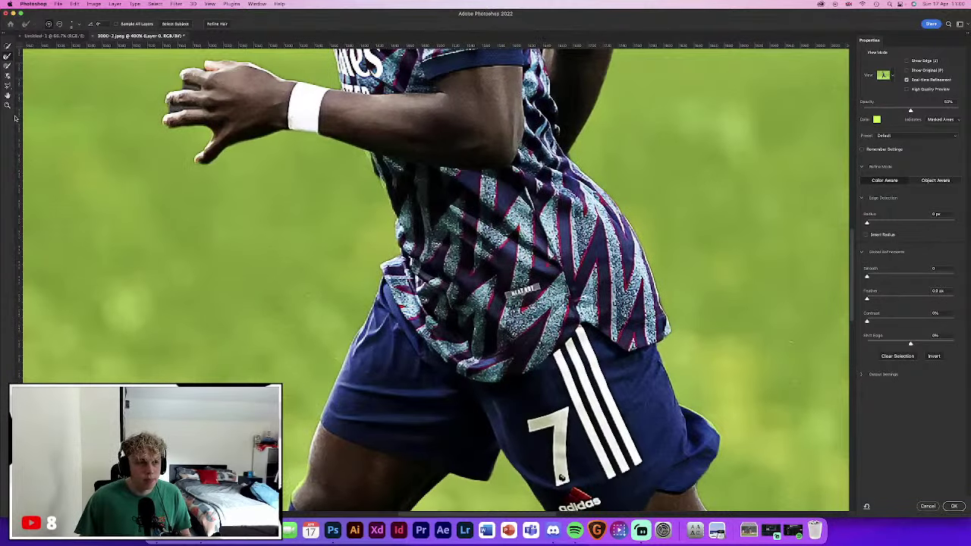
key("super+equal")
key("super+equal")
key("super+equal")
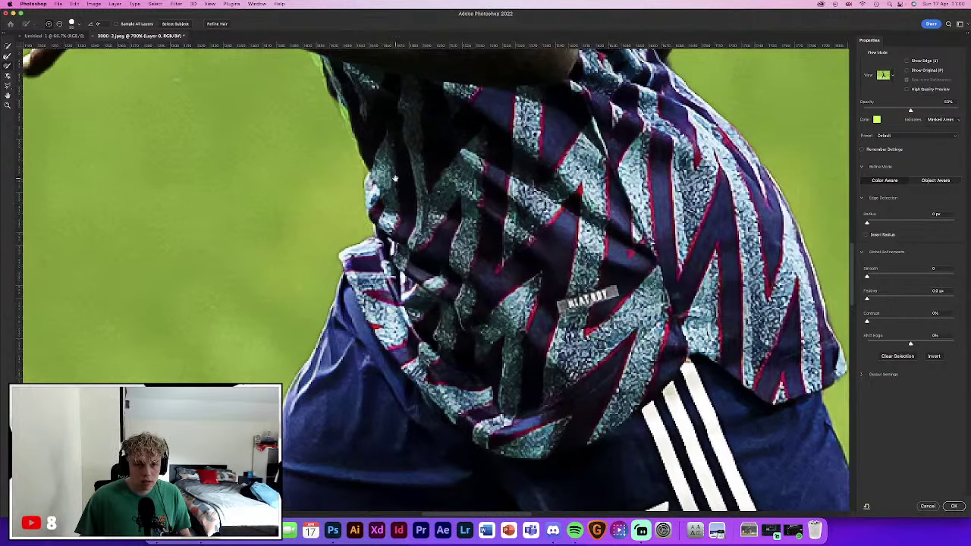
scroll(432, 217, "up", 5)
mouse_move(432, 216)
left_mouse_down()
mouse_move(433, 195)
mouse_move(495, 326)
left_mouse_up()
Refine the mask edge along the ear, jaw and hairline
scroll(428, 204, "up", 5)
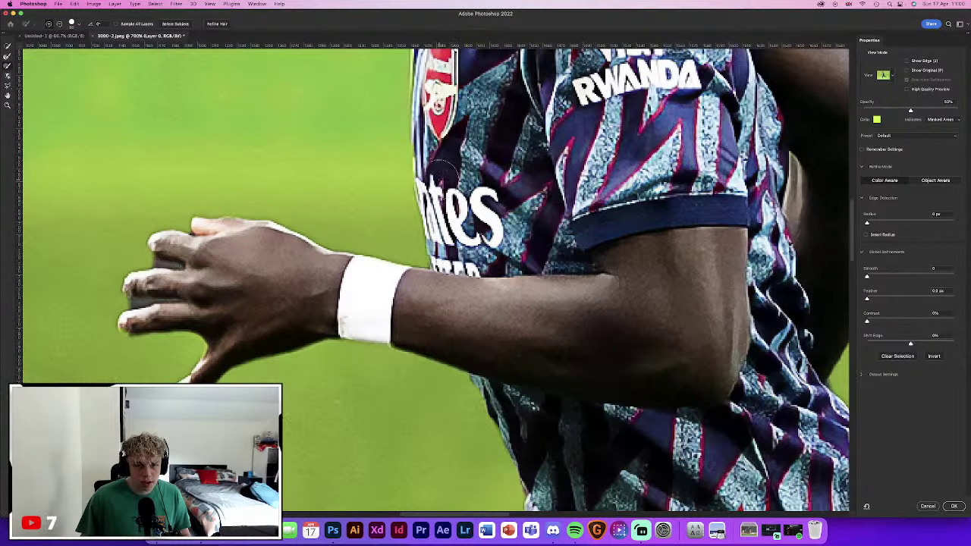
scroll(436, 179, "up", 4)
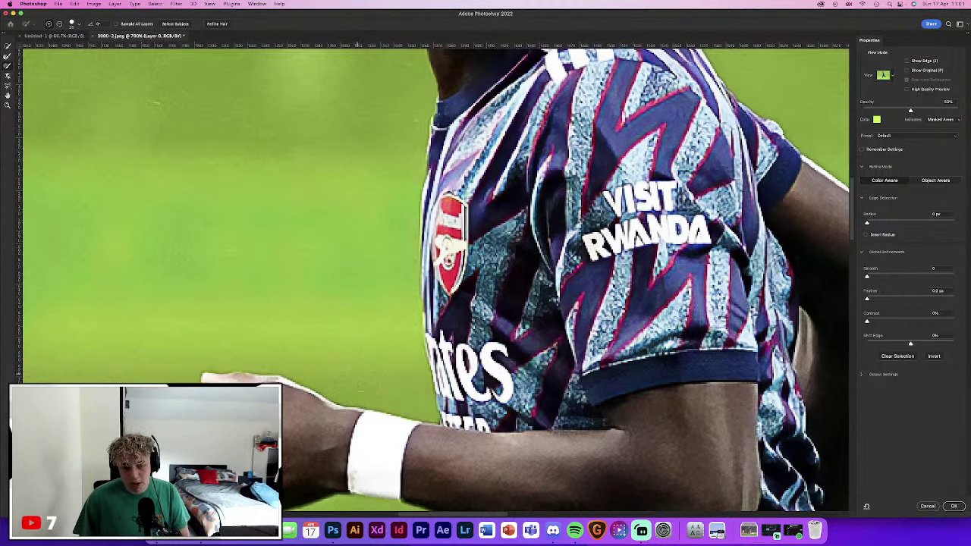
scroll(360, 278, "down", 3)
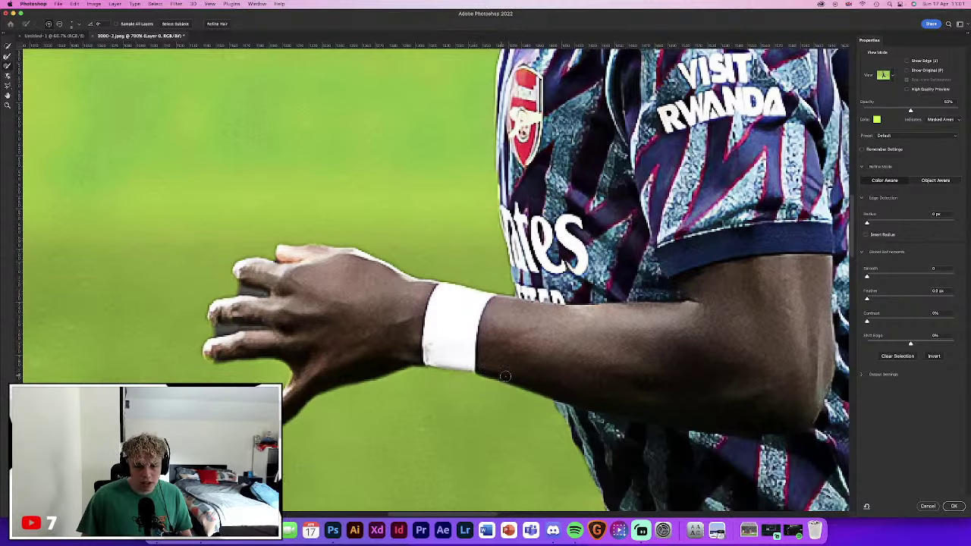
scroll(531, 397, "right", 5)
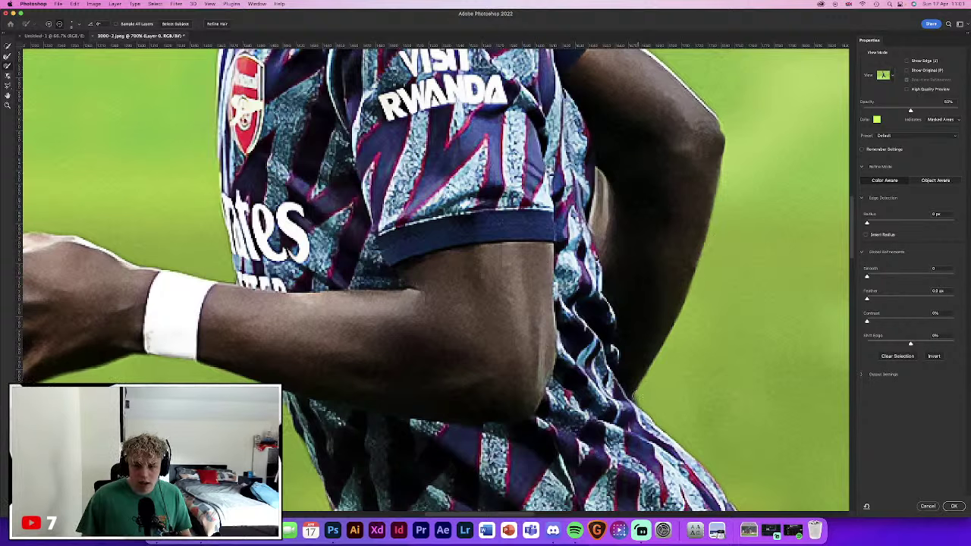
scroll(684, 367, "up", 5)
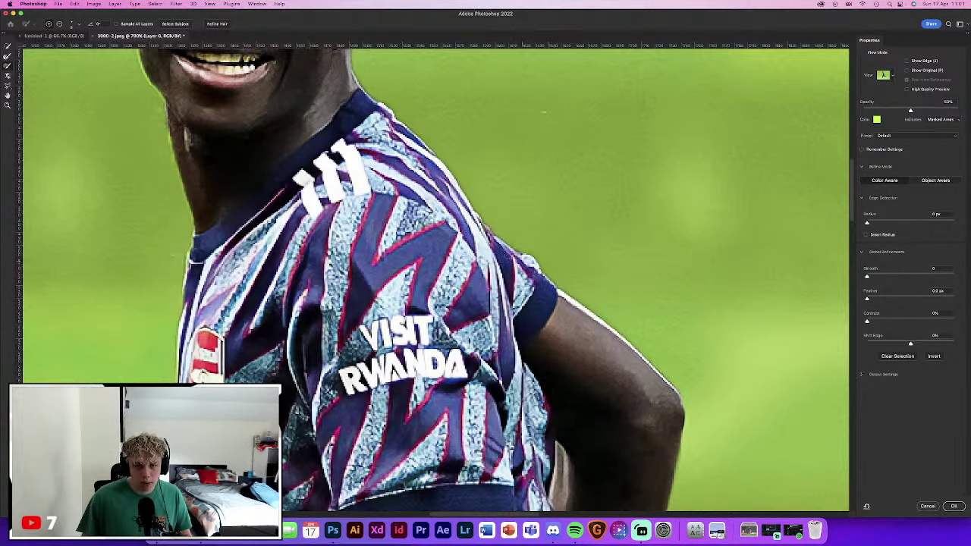
scroll(449, 220, "up", 5)
scroll(394, 235, "up", 2)
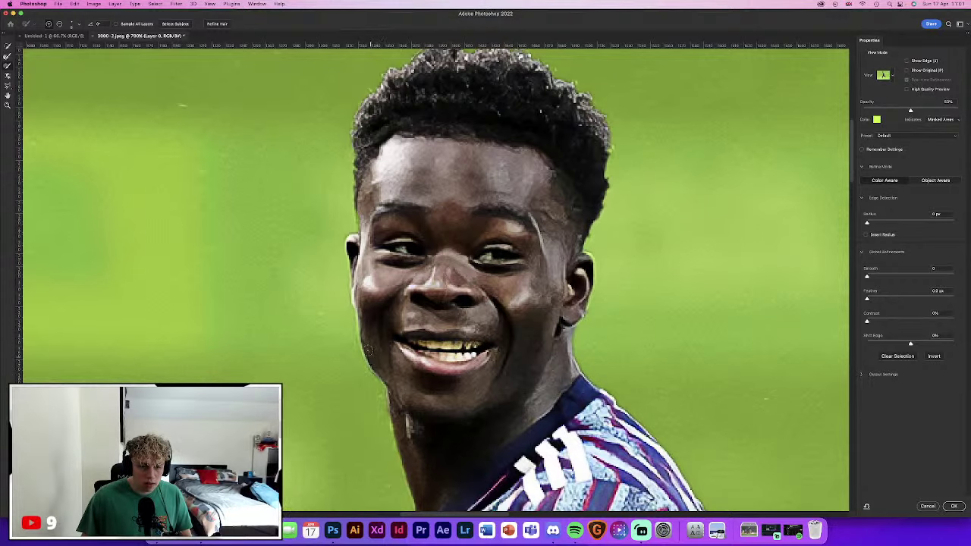
scroll(571, 346, "up", 3)
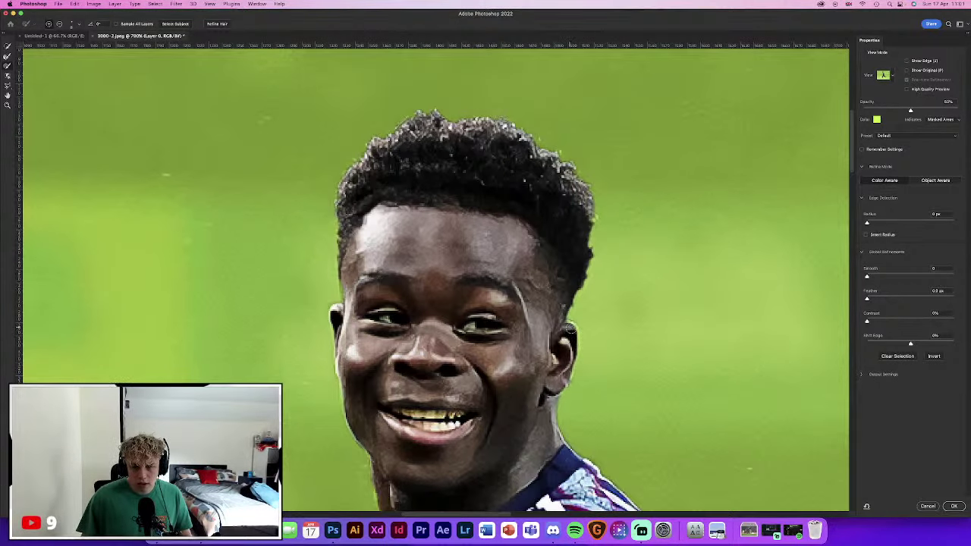
left_click_drag(570, 329, 561, 376)
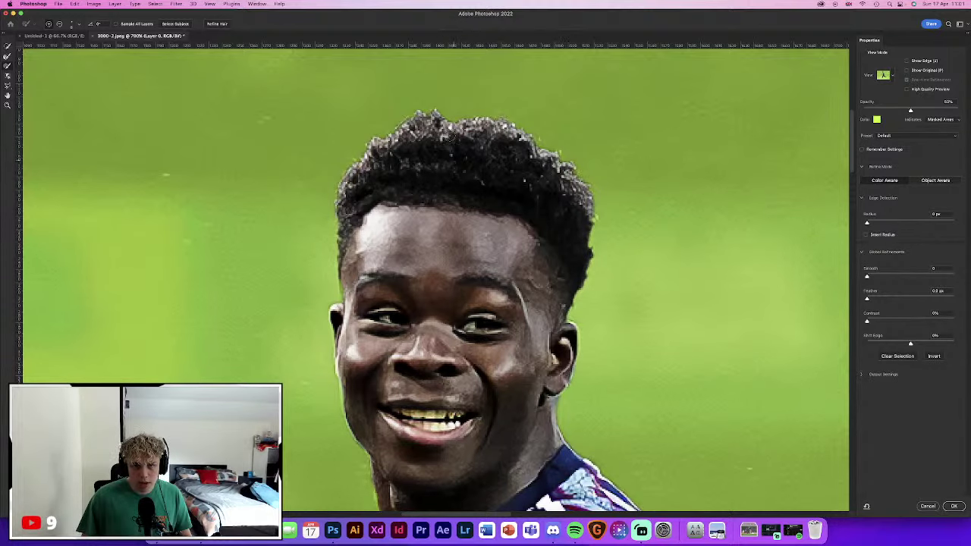
scroll(491, 171, "down", 10)
scroll(455, 212, "up", 5)
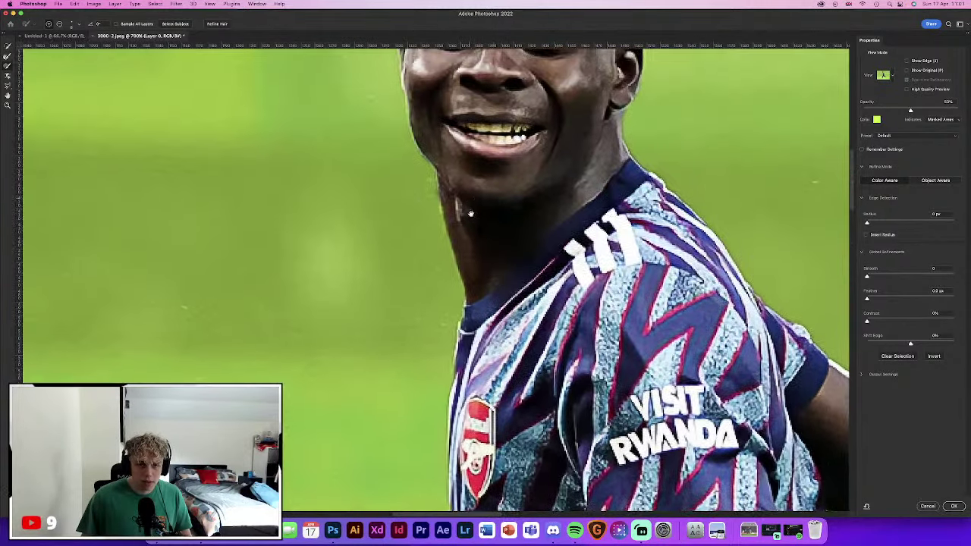
scroll(429, 247, "up", 3)
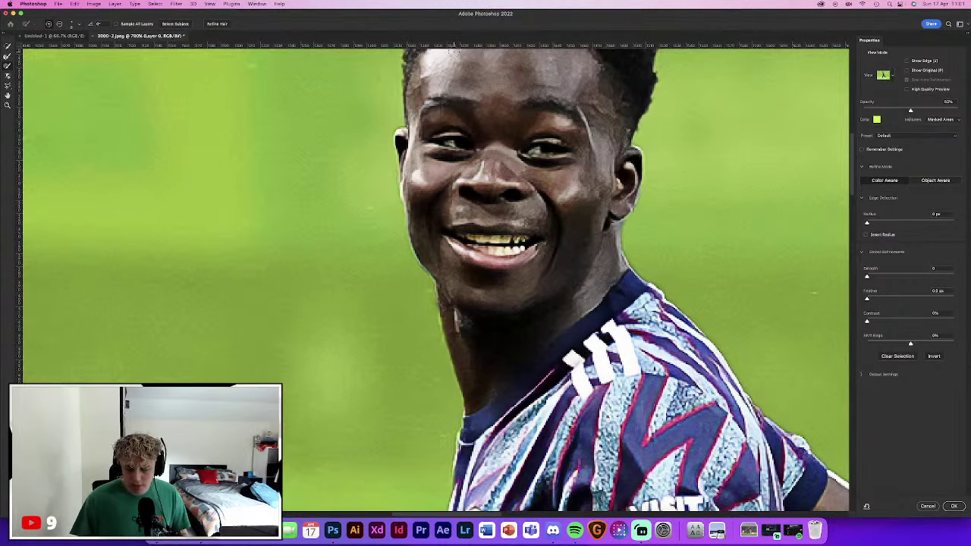
scroll(504, 138, "up", 5)
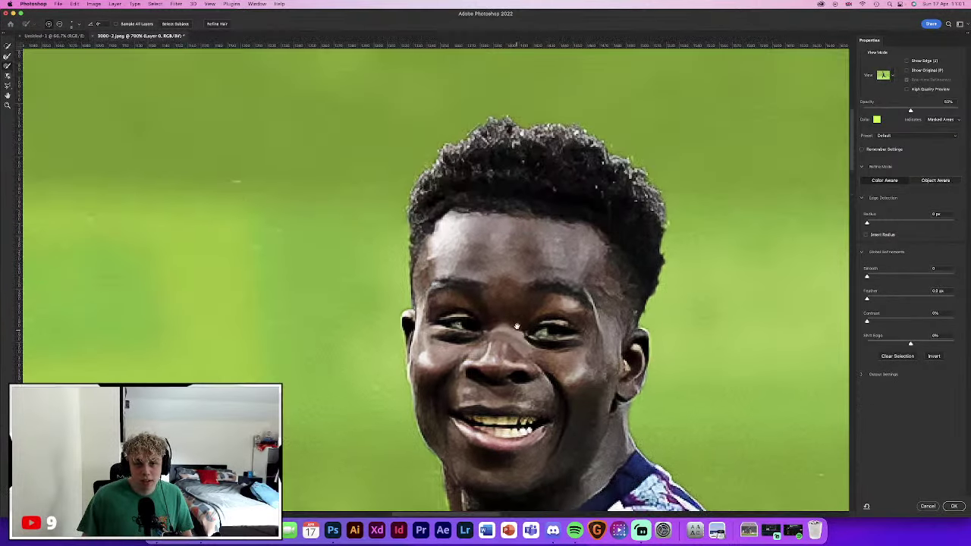
With the Refine Edge Brush, refine the hair edge and the gaps between the fingers
key("r")
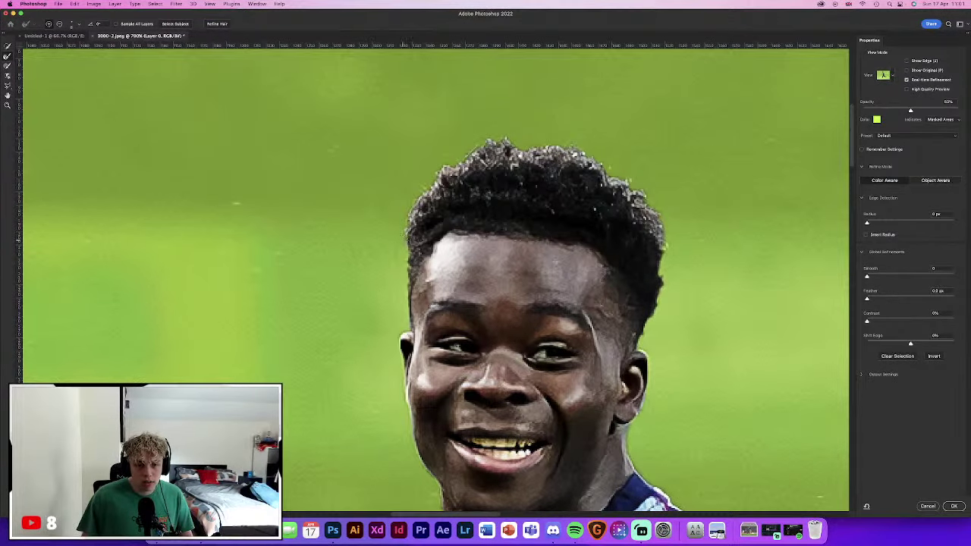
mouse_move(403, 235)
left_mouse_down()
mouse_move(453, 157)
mouse_move(645, 190)
mouse_move(661, 273)
left_mouse_up()
scroll(410, 182, "down", 10)
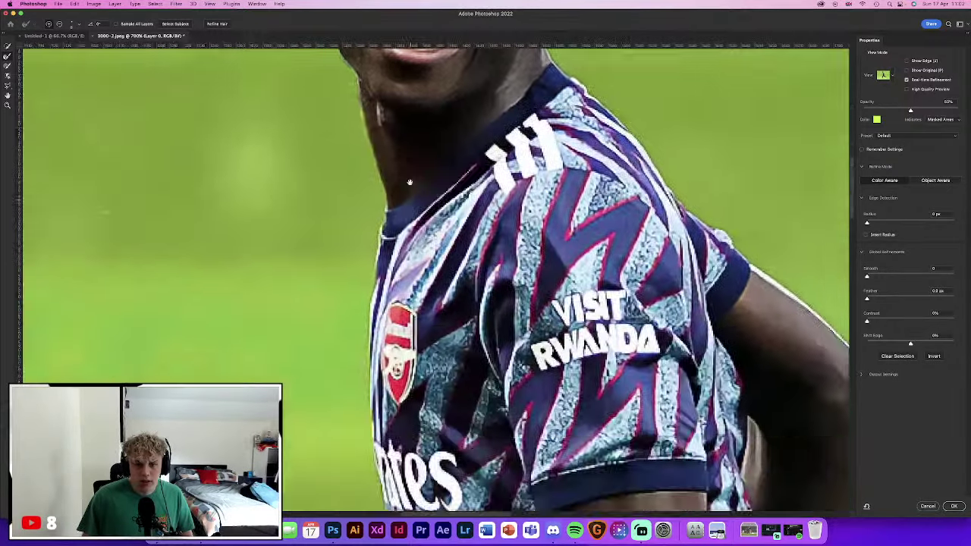
scroll(409, 182, "down", 5)
scroll(410, 182, "down", 3)
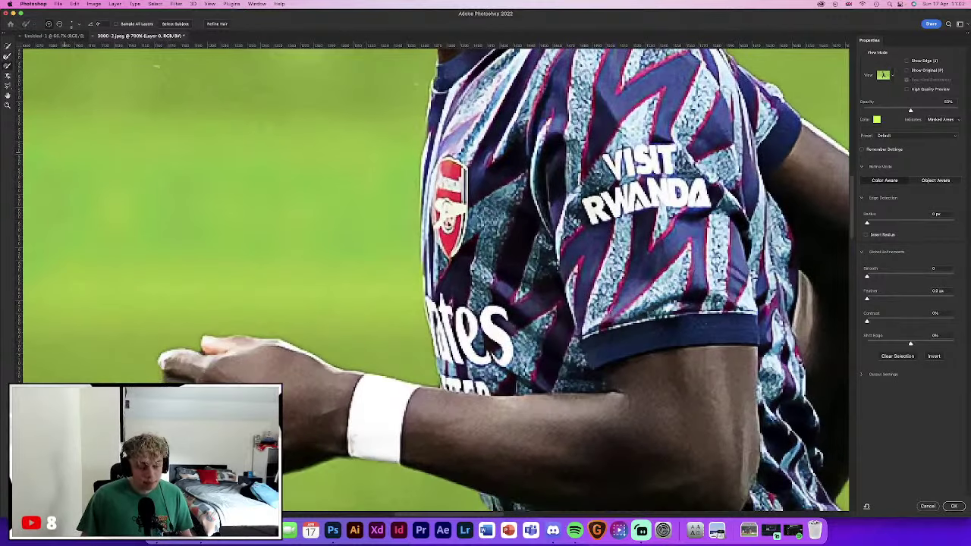
scroll(155, 66, "up", 3)
scroll(438, 210, "up", 5)
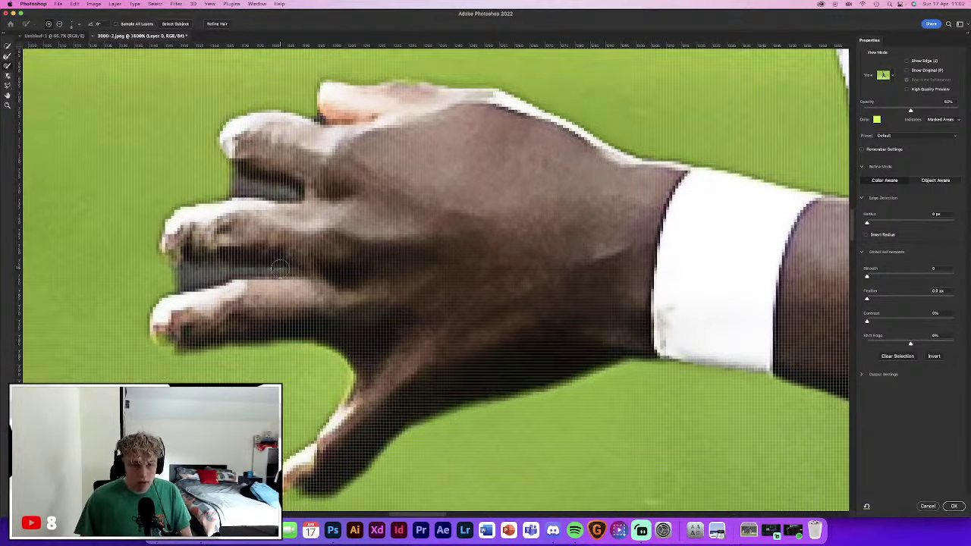
mouse_move(280, 267)
left_mouse_down()
mouse_move(168, 267)
mouse_move(239, 279)
left_mouse_up()
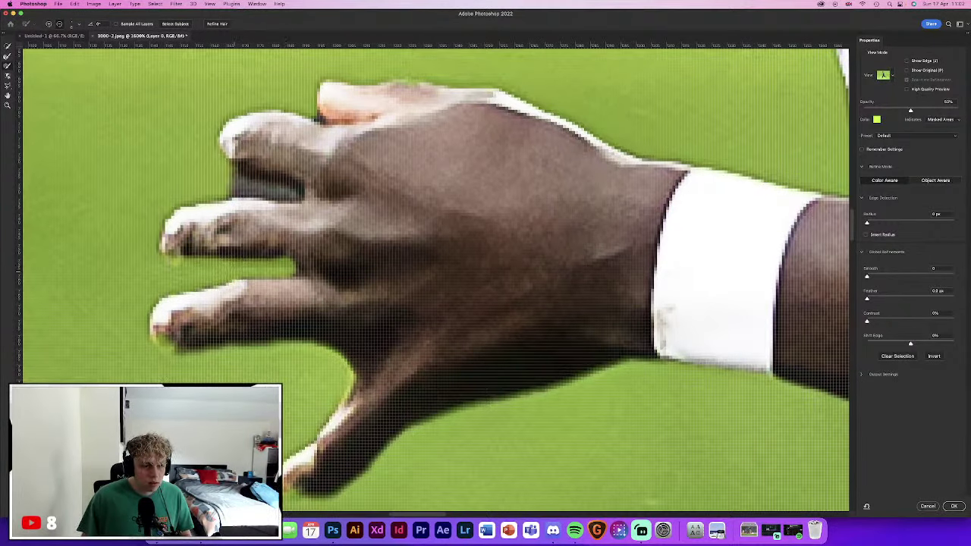
left_click_drag(292, 191, 231, 188)
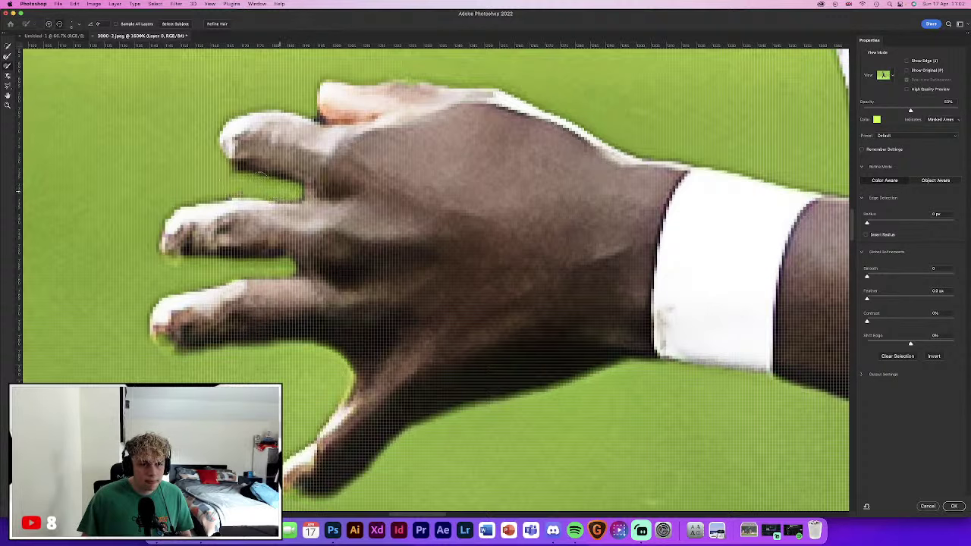
left_click_drag(330, 118, 281, 98)
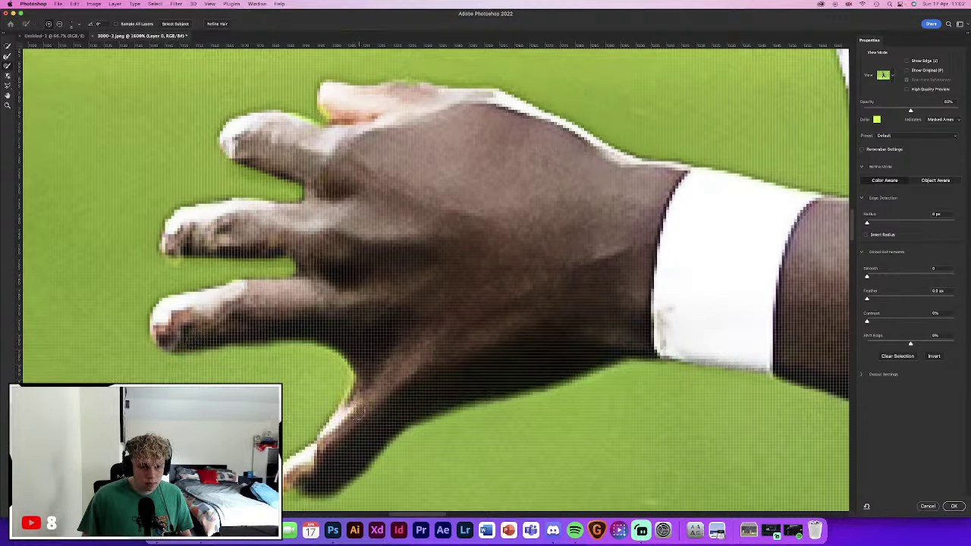
Clean the green fringe along the arm's edge beside the cuff and further down
scroll(348, 273, "down", 3)
scroll(349, 273, "down", 3)
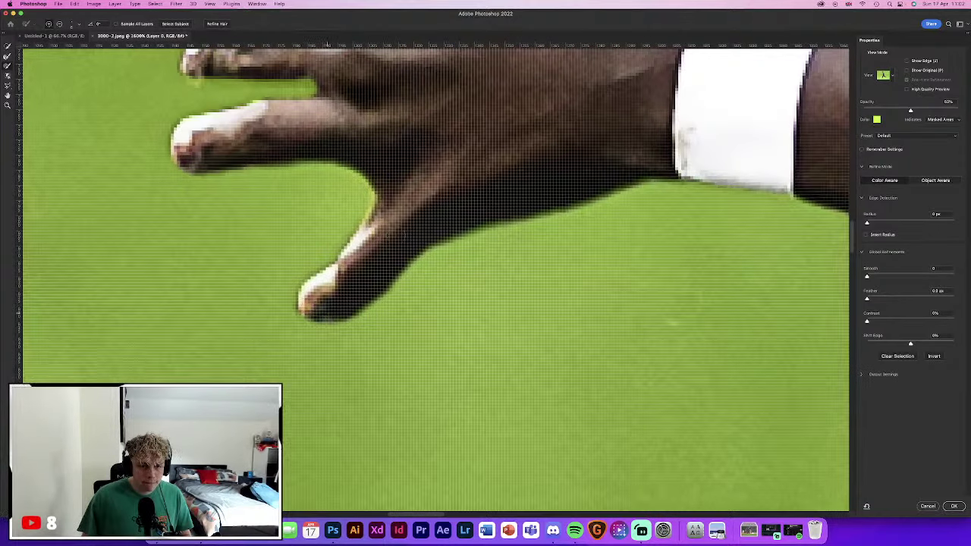
scroll(322, 318, "right", 3)
scroll(322, 317, "right", 10)
scroll(417, 281, "down", 3)
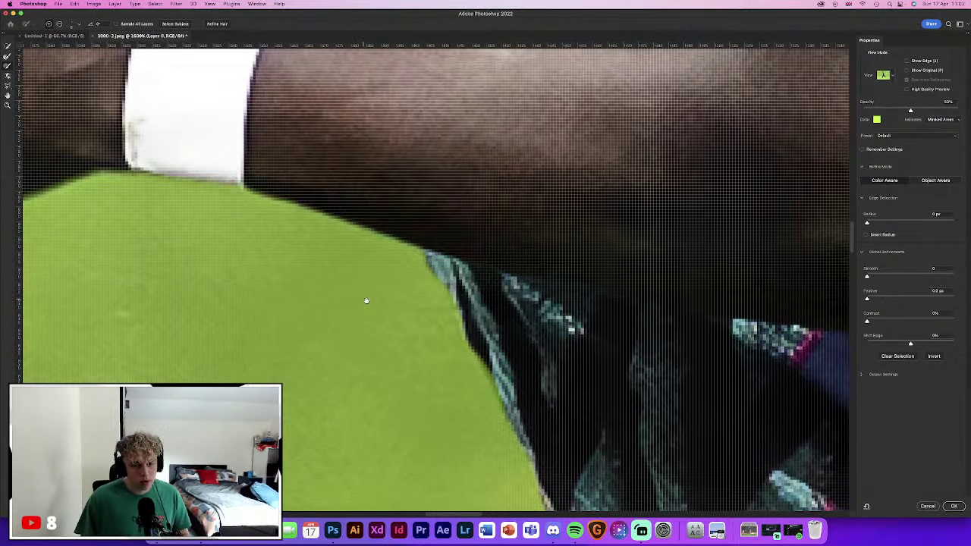
scroll(366, 301, "down", 3)
scroll(362, 292, "down", 3)
scroll(358, 285, "down", 3)
scroll(354, 275, "down", 3)
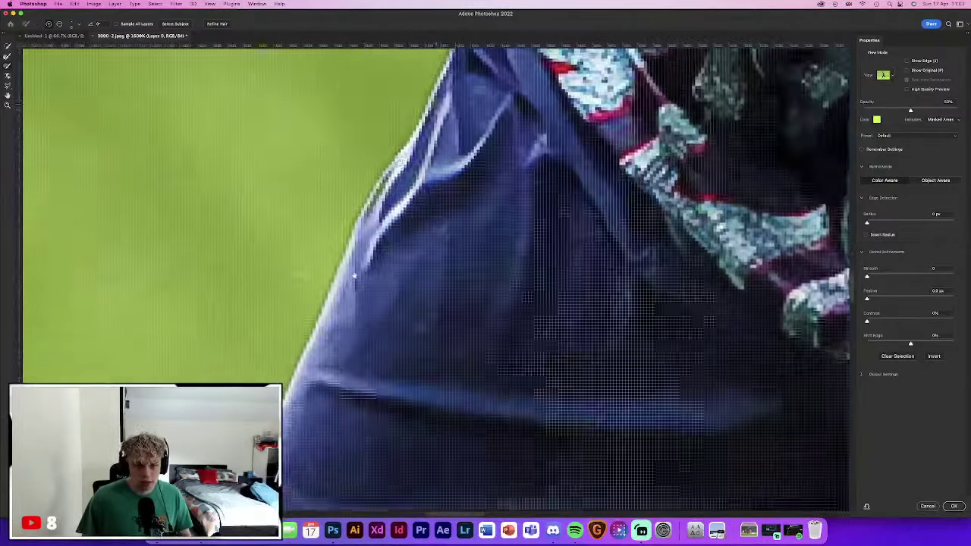
scroll(348, 227, "down", 3)
scroll(402, 197, "down", 3)
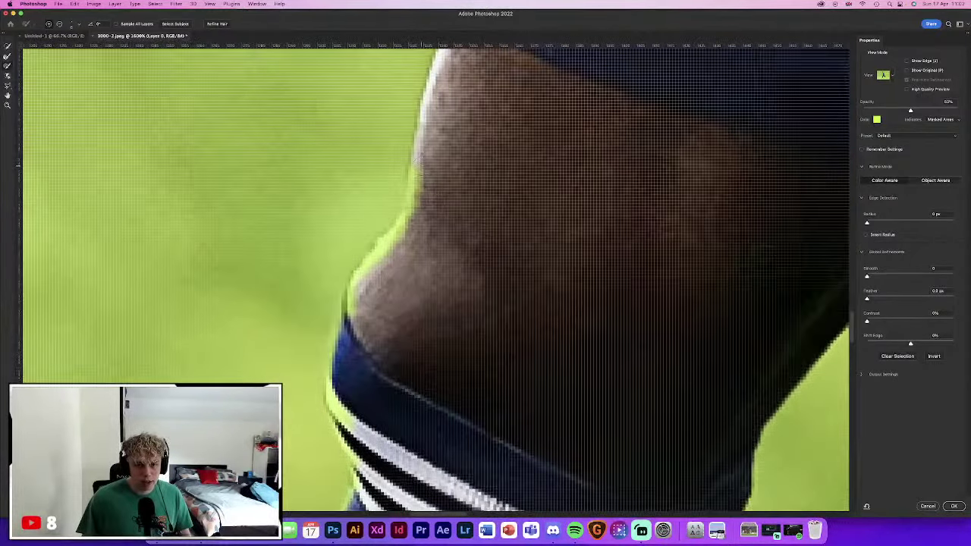
mouse_move(419, 174)
left_mouse_down()
mouse_move(405, 228)
mouse_move(385, 255)
left_mouse_up()
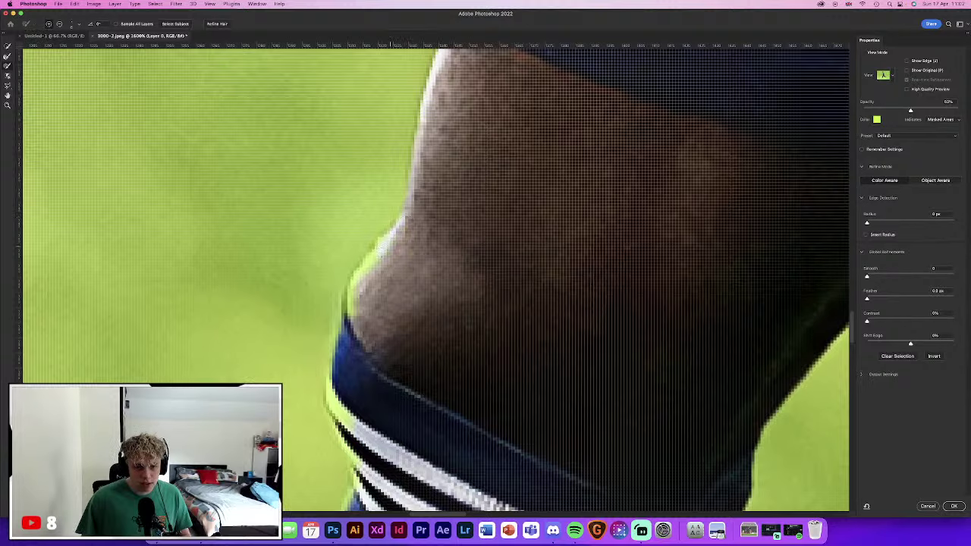
scroll(353, 296, "down", 3)
scroll(409, 185, "down", 1)
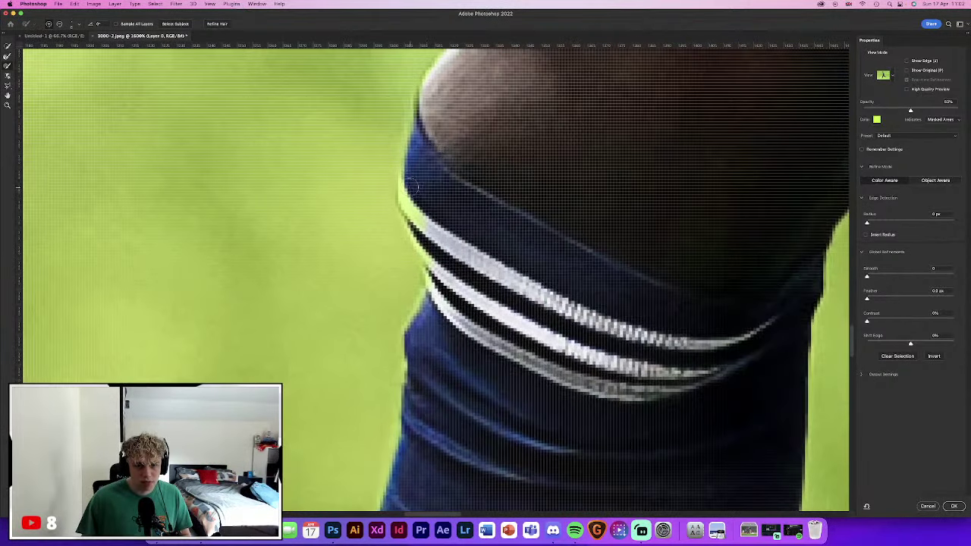
left_click_drag(407, 195, 423, 206)
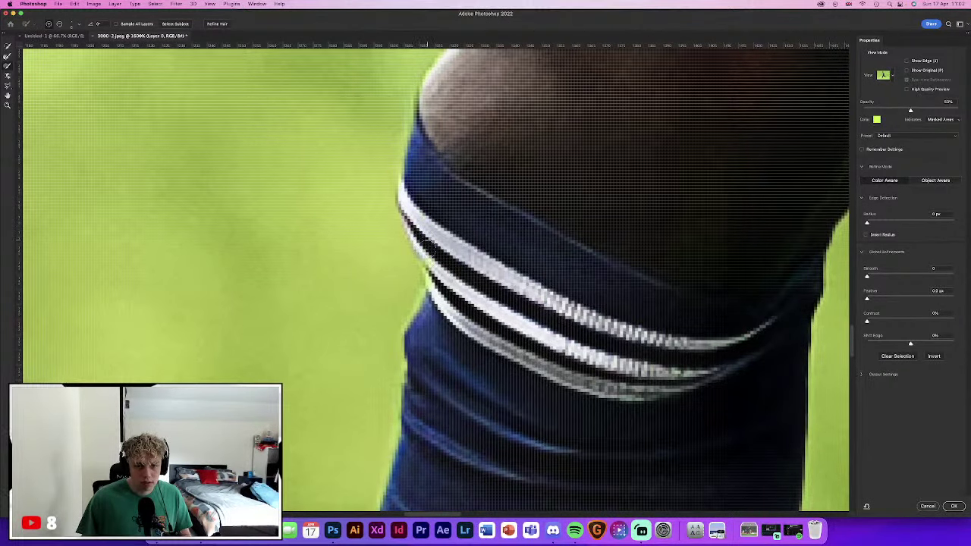
left_click_drag(429, 246, 435, 285)
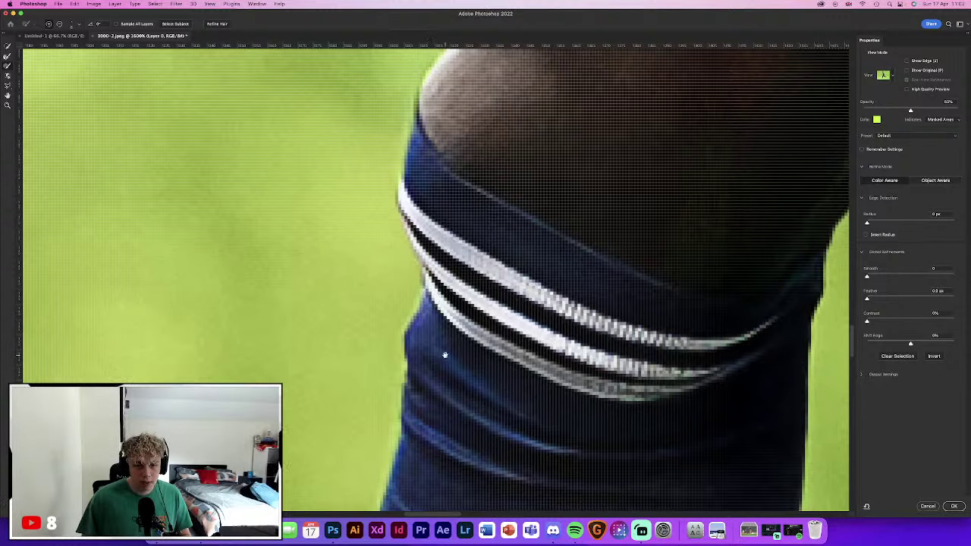
Remove the green halo beside the sleeve logo and along the lower sleeve edge
scroll(444, 347, "down", 3)
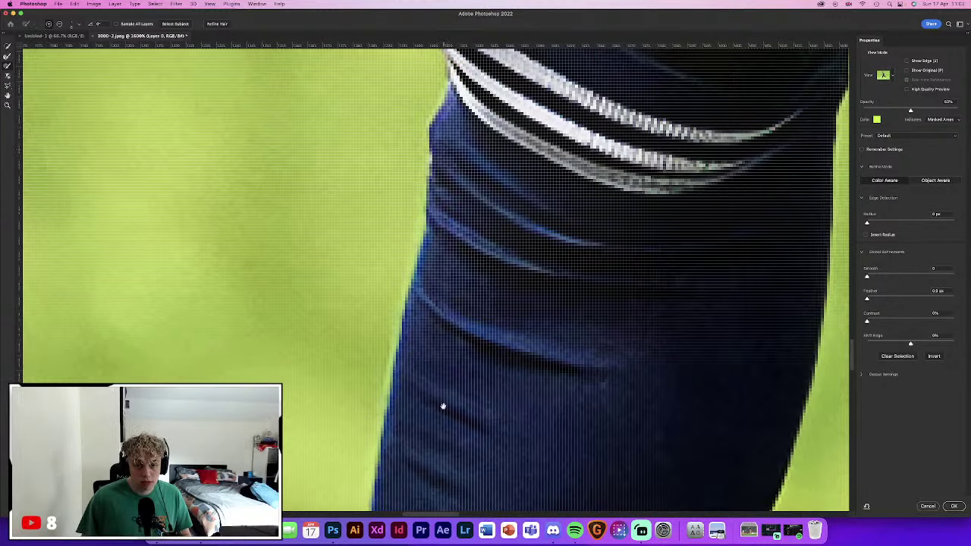
scroll(444, 405, "down", 5)
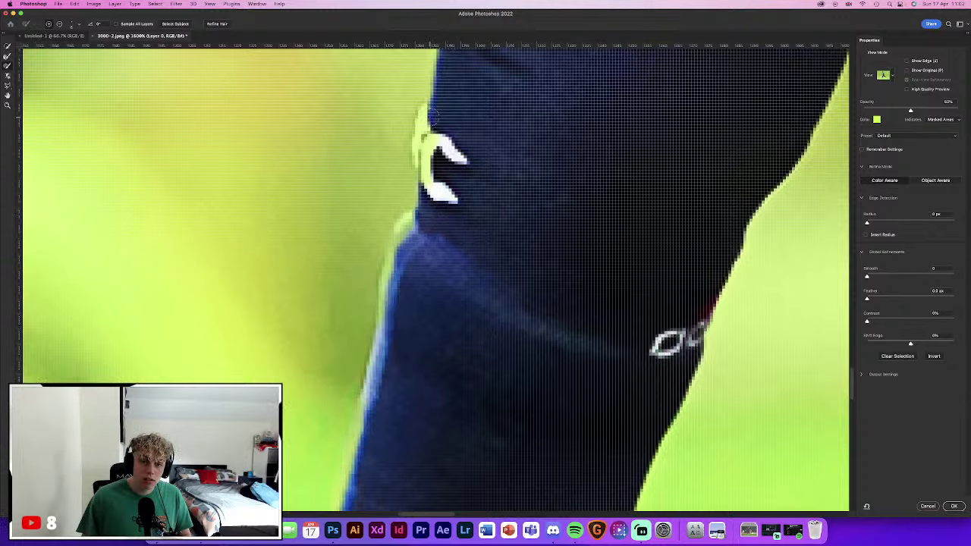
left_click_drag(429, 115, 425, 182)
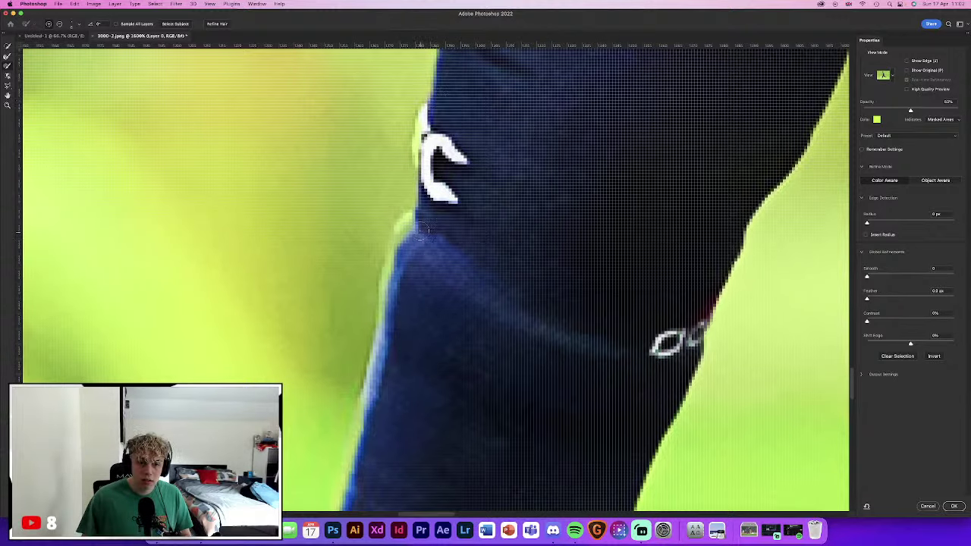
mouse_move(422, 229)
left_mouse_down()
mouse_move(395, 269)
mouse_move(386, 334)
left_mouse_up()
scroll(457, 200, "down", 5)
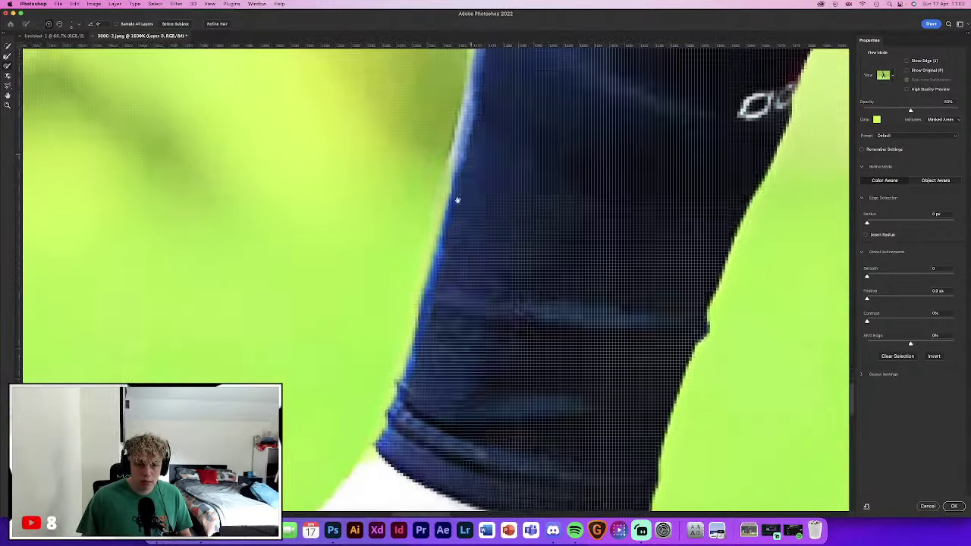
scroll(457, 200, "down", 3)
scroll(422, 372, "down", 3)
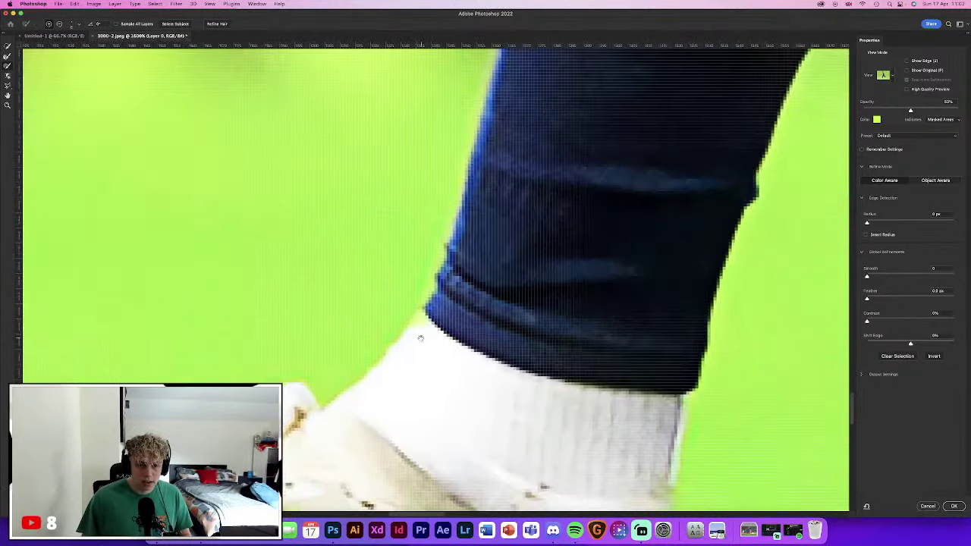
scroll(420, 338, "down", 5)
scroll(508, 260, "down", 3)
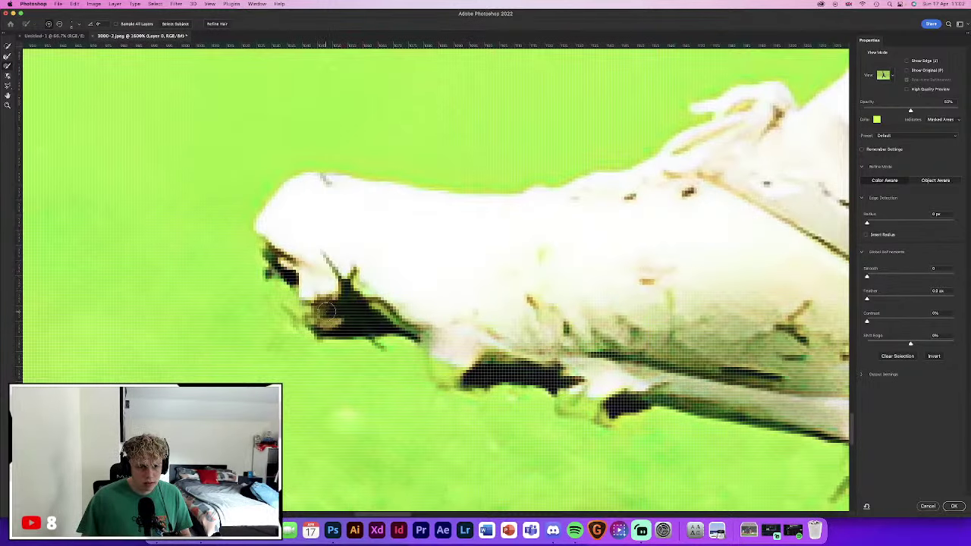
Change the Select and Mask overlay colour from lime to red
left_click(877, 119)
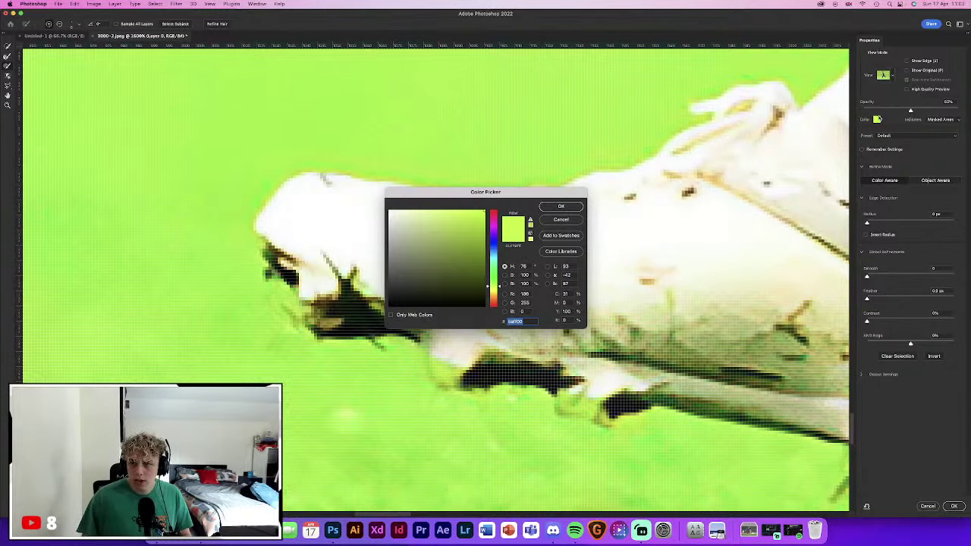
left_click(494, 215)
left_click(561, 205)
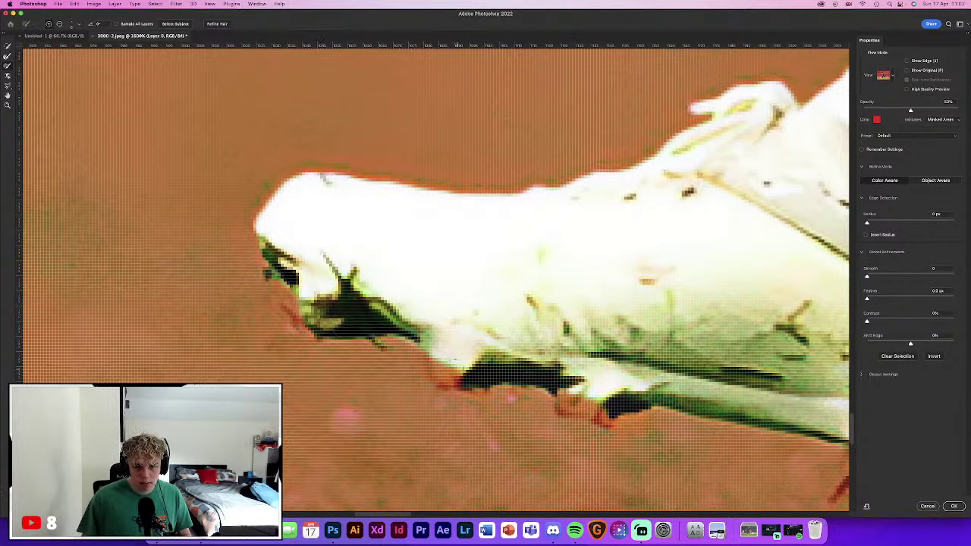
Refine the mask along the boot's lower edge and the pixels beneath it
mouse_move(453, 360)
left_mouse_down()
mouse_move(433, 364)
mouse_move(459, 391)
left_mouse_up()
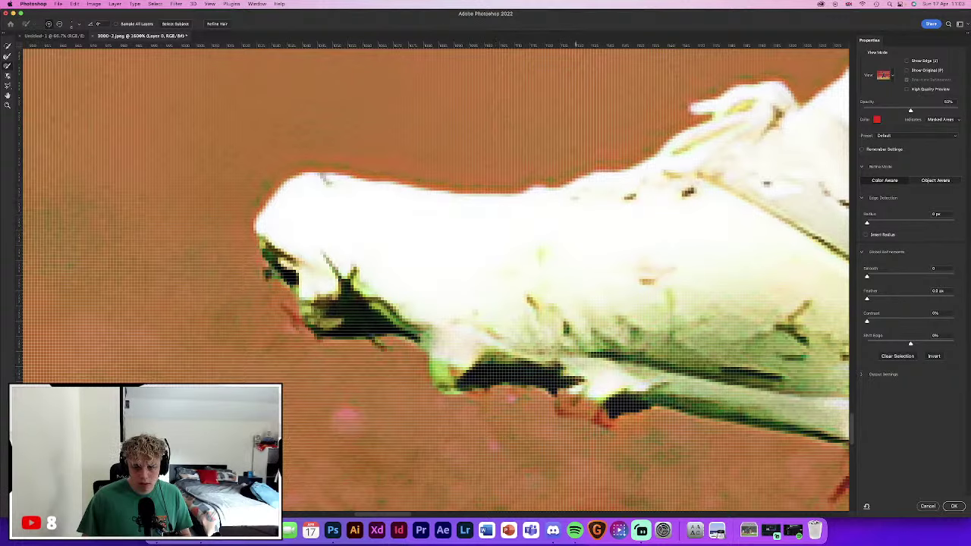
left_click_drag(622, 417, 149, 252)
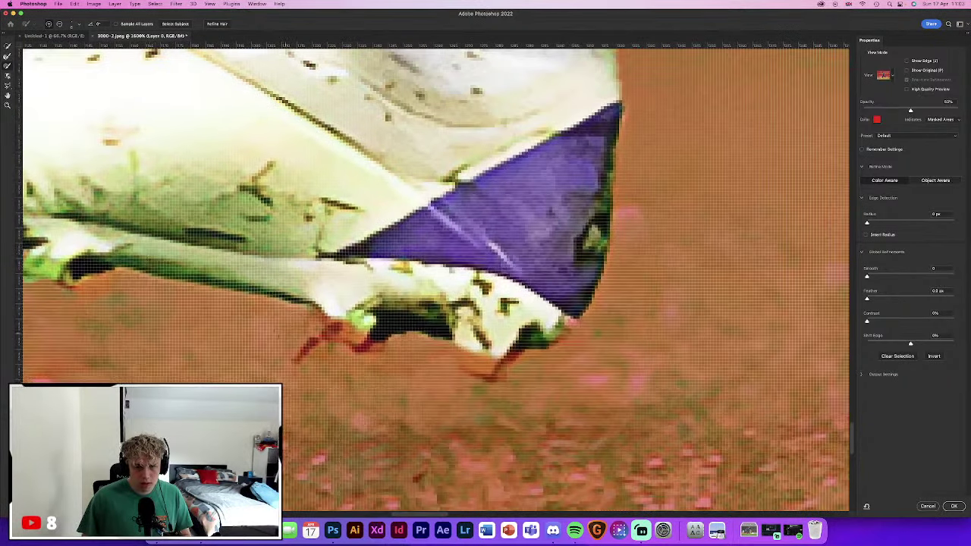
left_click_drag(339, 323, 362, 341)
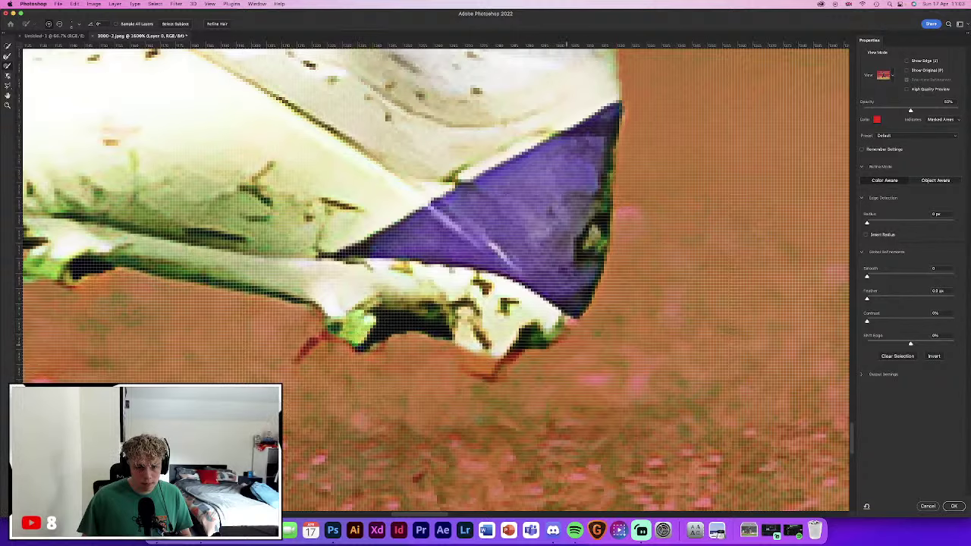
mouse_move(463, 347)
left_mouse_down()
mouse_move(485, 376)
mouse_move(513, 358)
mouse_move(455, 370)
left_mouse_up()
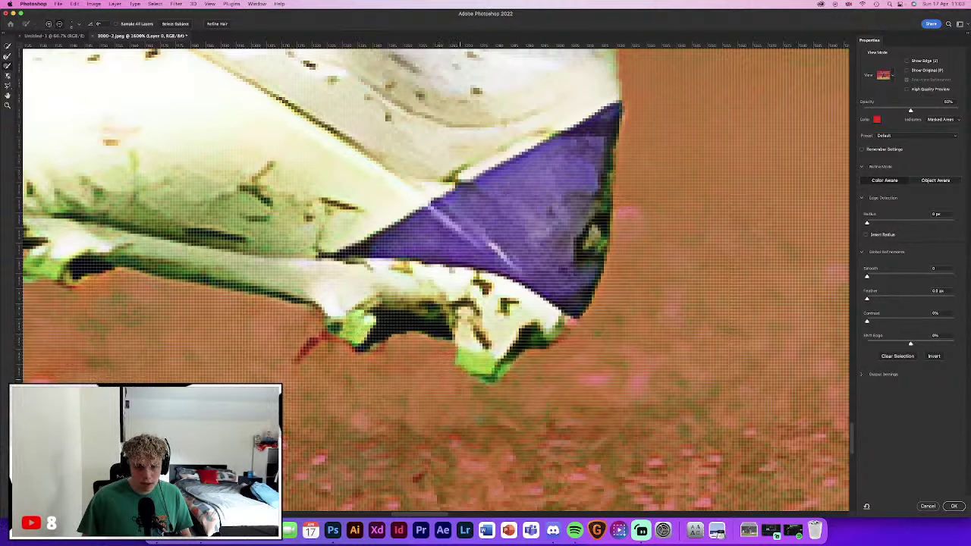
Refine the other boot's edges and clean the orange patch at its tip
key("super+minus")
key("super+minus")
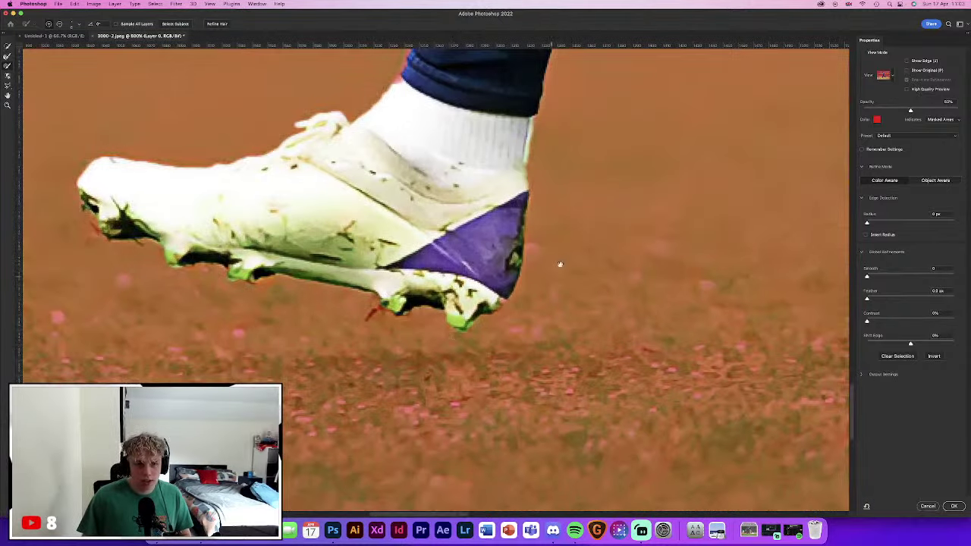
scroll(626, 245, "down", 5)
scroll(200, 245, "up", 3)
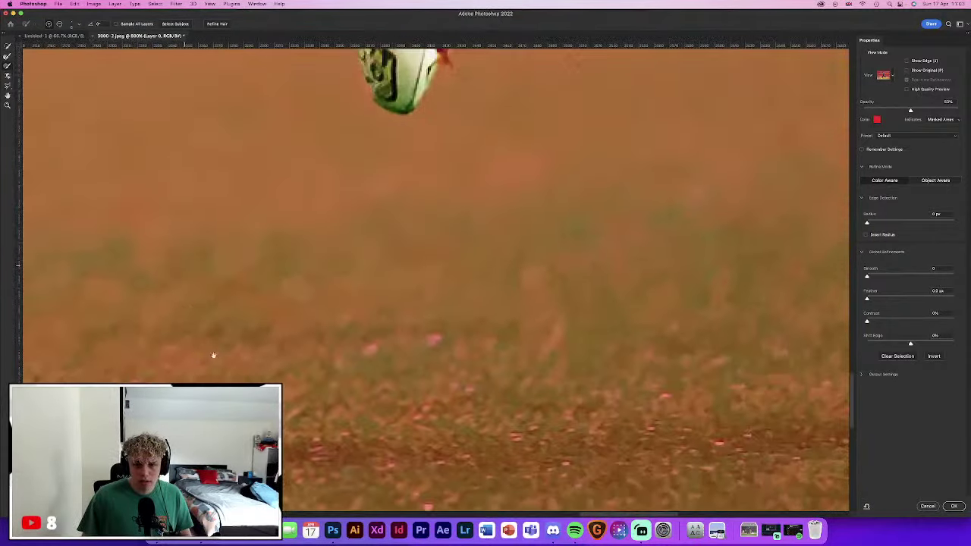
scroll(213, 353, "up", 5)
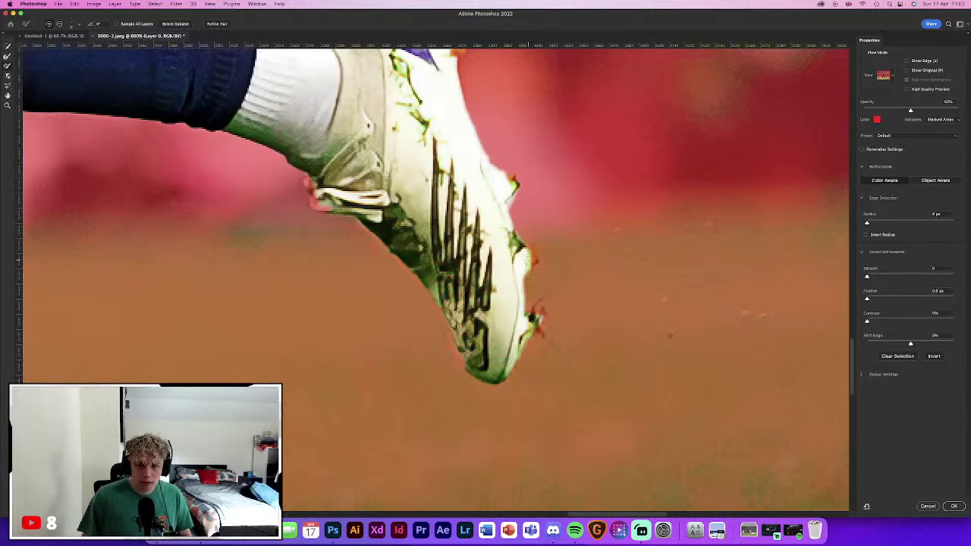
left_click_drag(534, 264, 530, 249)
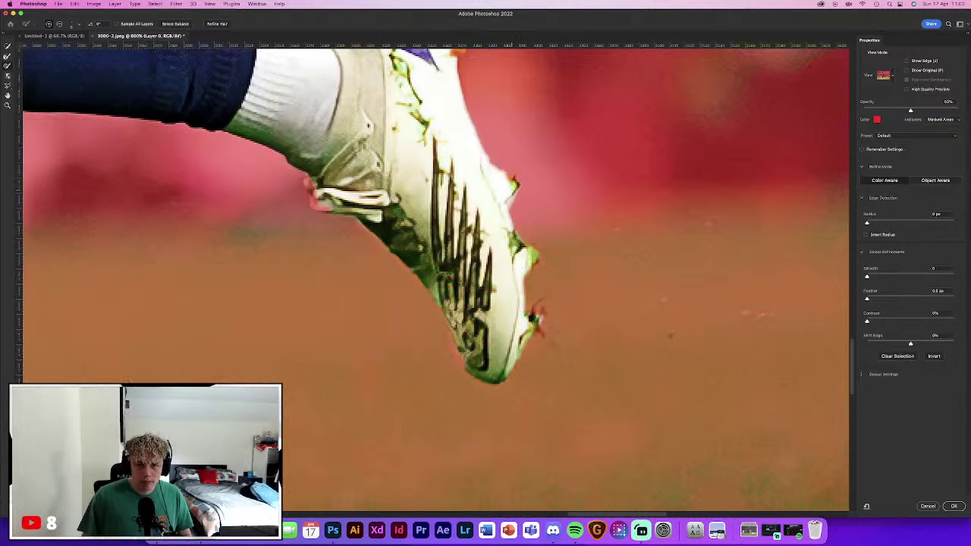
scroll(485, 170, "up", 5)
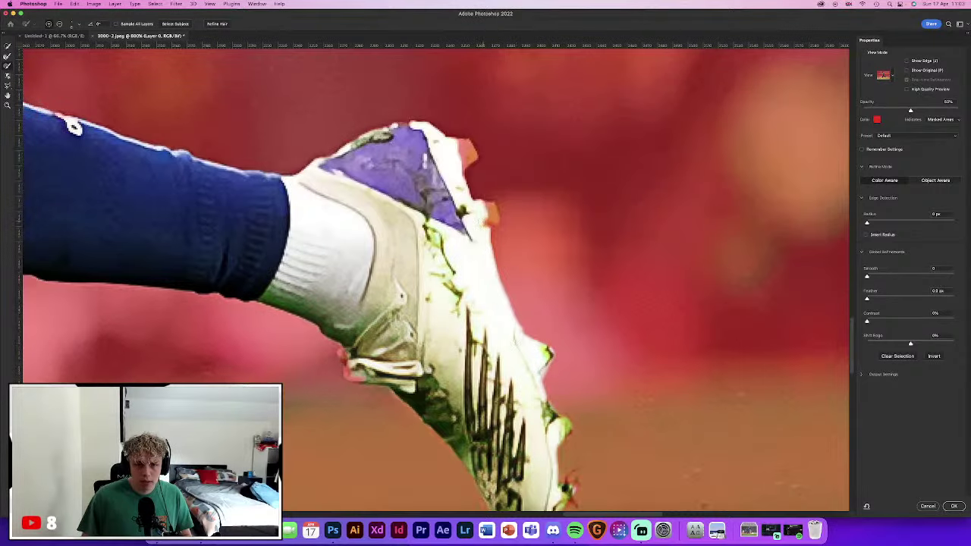
left_click(489, 220)
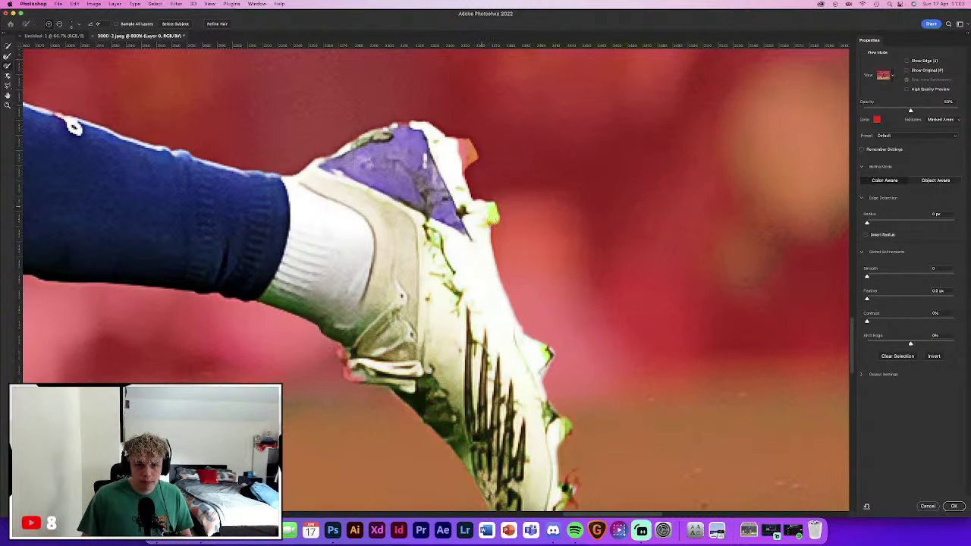
mouse_move(456, 173)
left_mouse_down()
mouse_move(465, 158)
mouse_move(449, 143)
left_mouse_up()
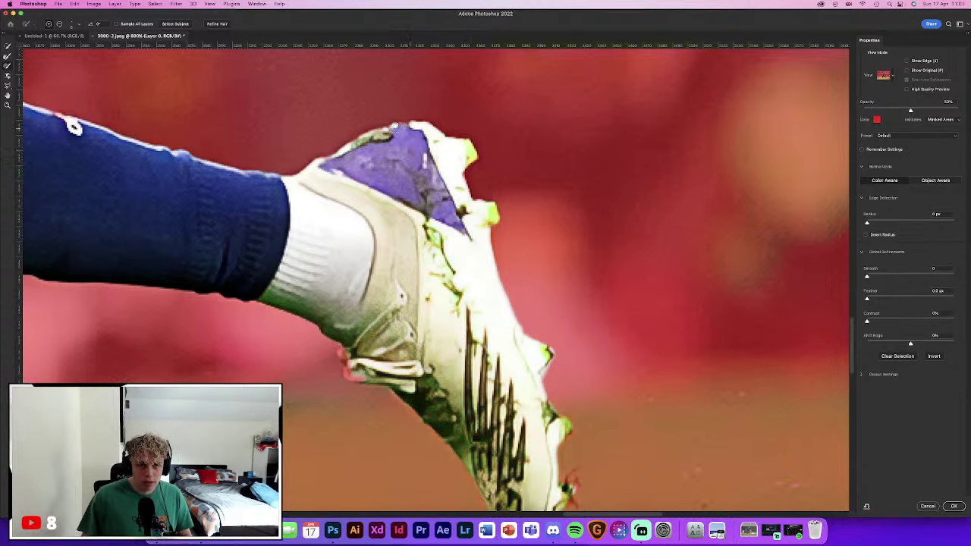
Clean the fringe along the shirt's shoulder edge
scroll(414, 123, "left", 15)
scroll(413, 124, "up", 8)
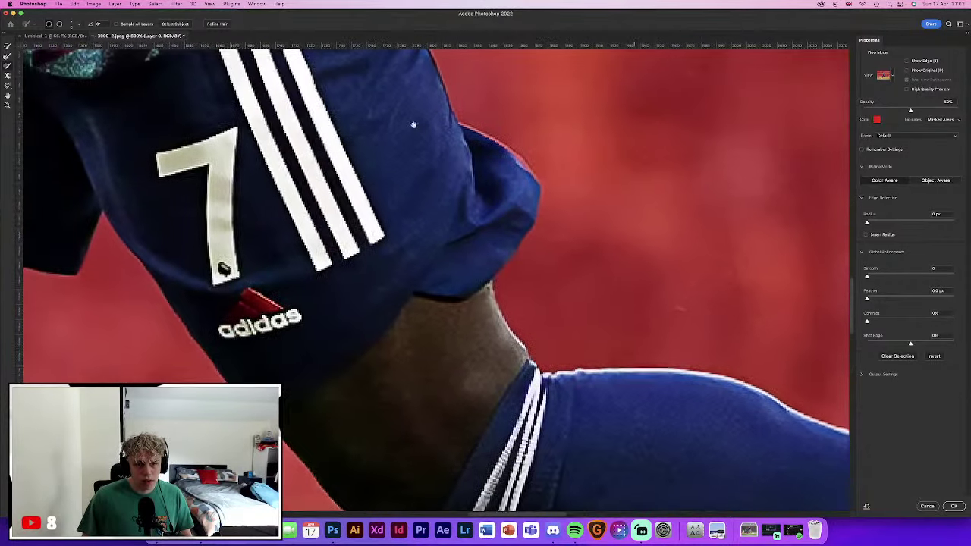
scroll(413, 124, "left", 1)
mouse_move(522, 161)
left_mouse_down()
mouse_move(467, 129)
mouse_move(446, 129)
left_mouse_up()
Fit the image on screen and set Shift Edge to about -10%
scroll(446, 129, "up", 10)
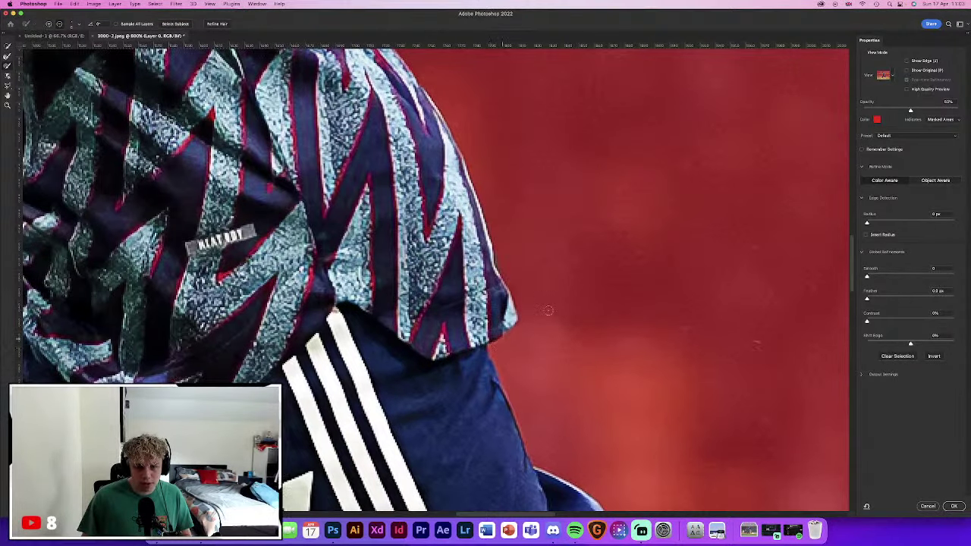
scroll(548, 310, "up", 5)
scroll(547, 310, "up", 5)
scroll(455, 379, "up", 5)
scroll(453, 399, "up", 5)
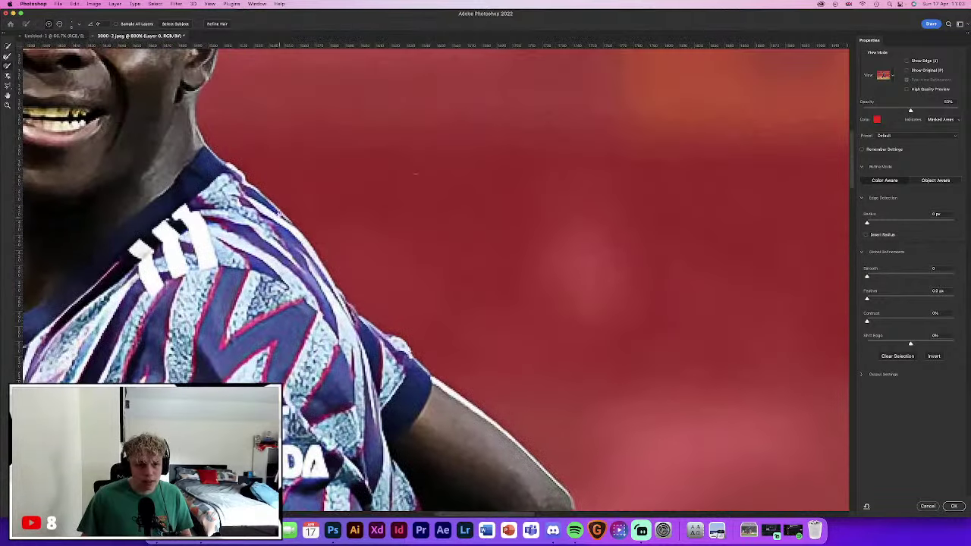
scroll(414, 174, "down", 5)
scroll(472, 329, "up", 5)
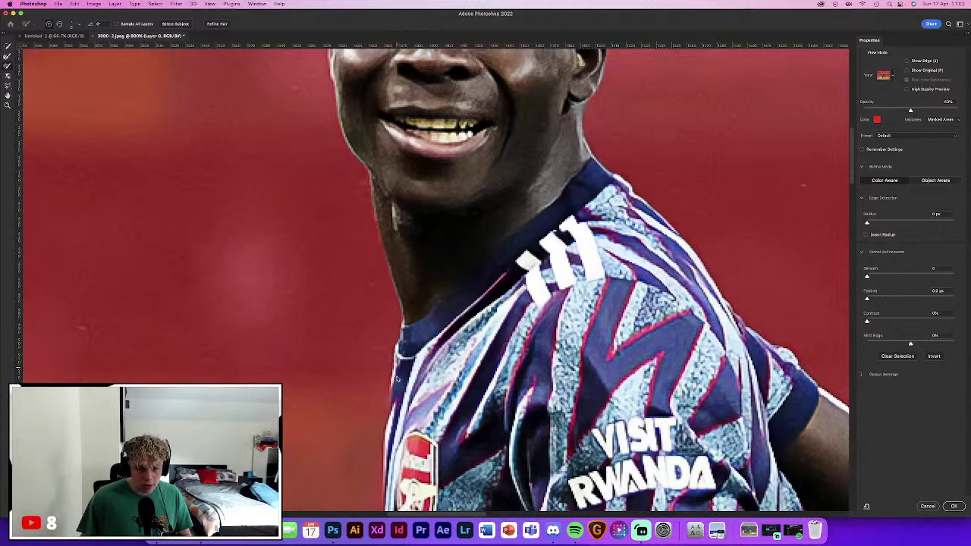
scroll(398, 377, "down", 3)
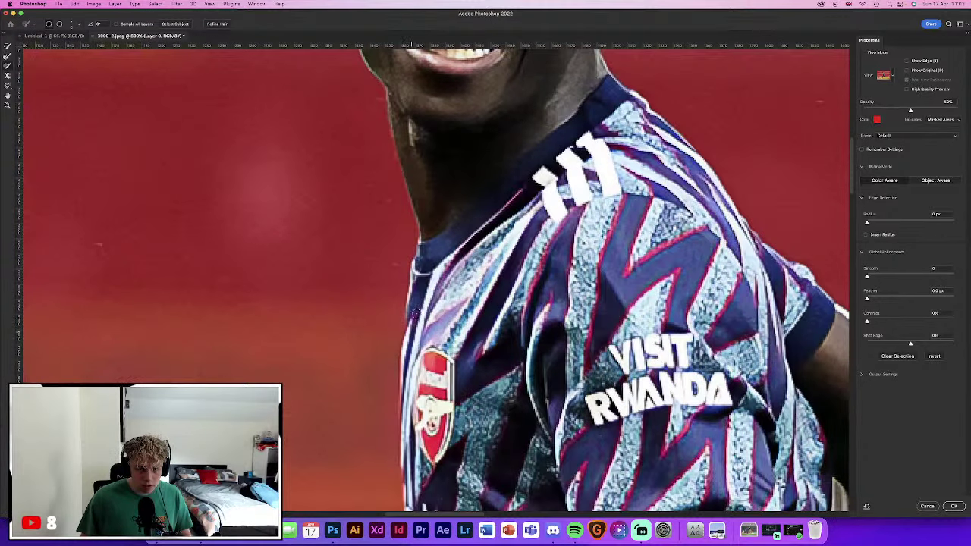
key("super+0")
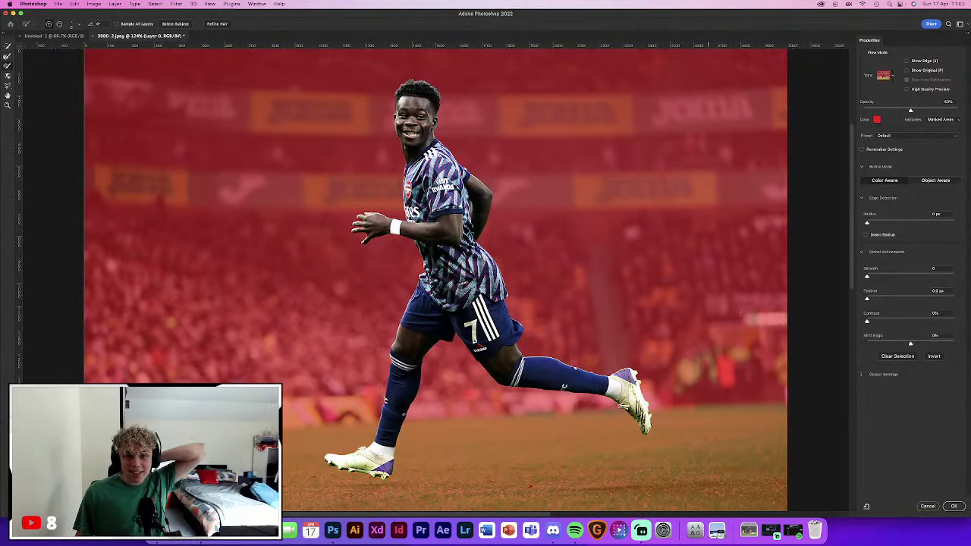
left_click_drag(910, 344, 906, 345)
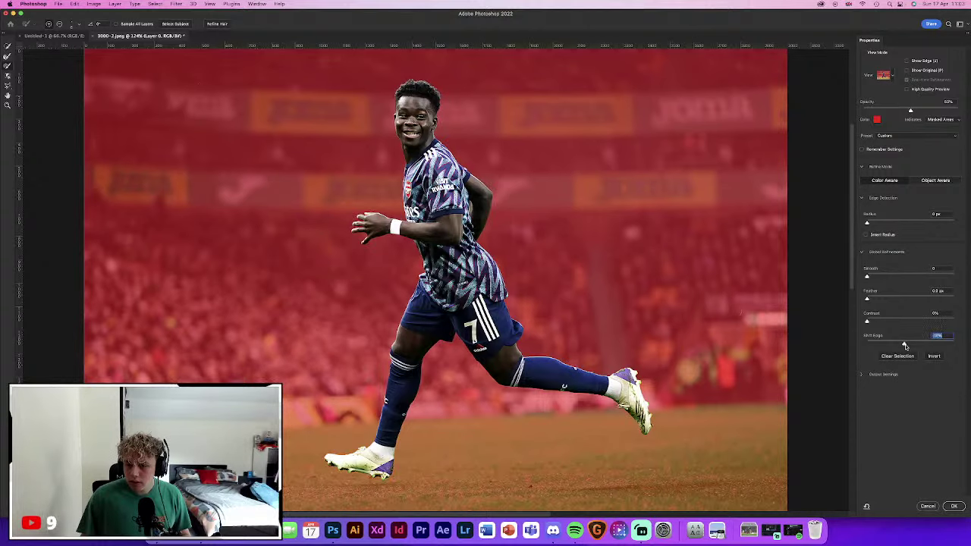
Apply the refined selection, duplicate Layer 0 and mask the copy to the player
left_click(954, 506)
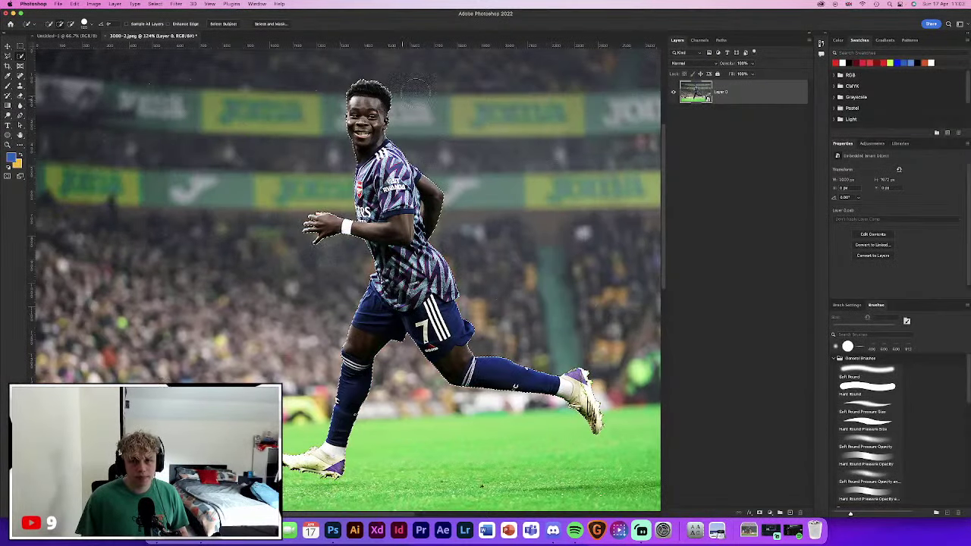
right_click(727, 91)
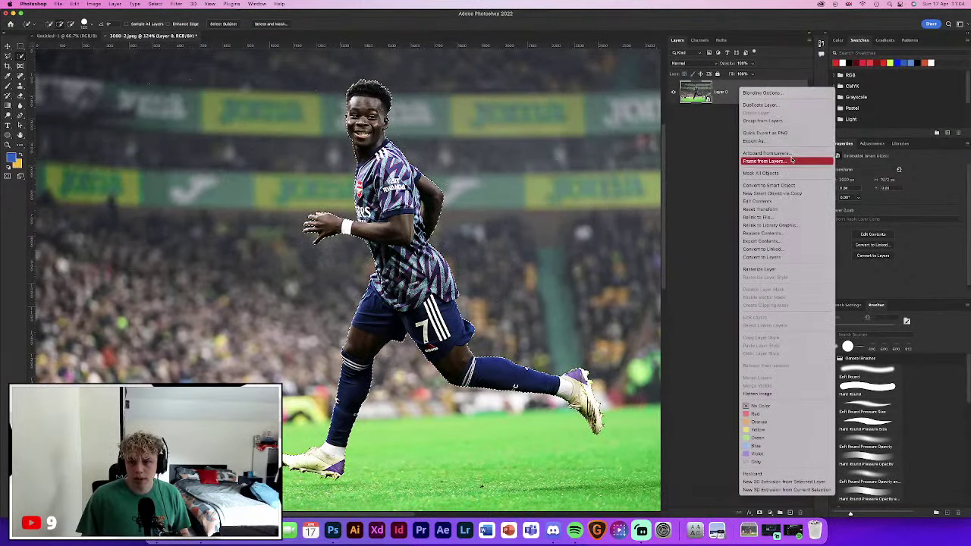
left_click(785, 106)
key("Return")
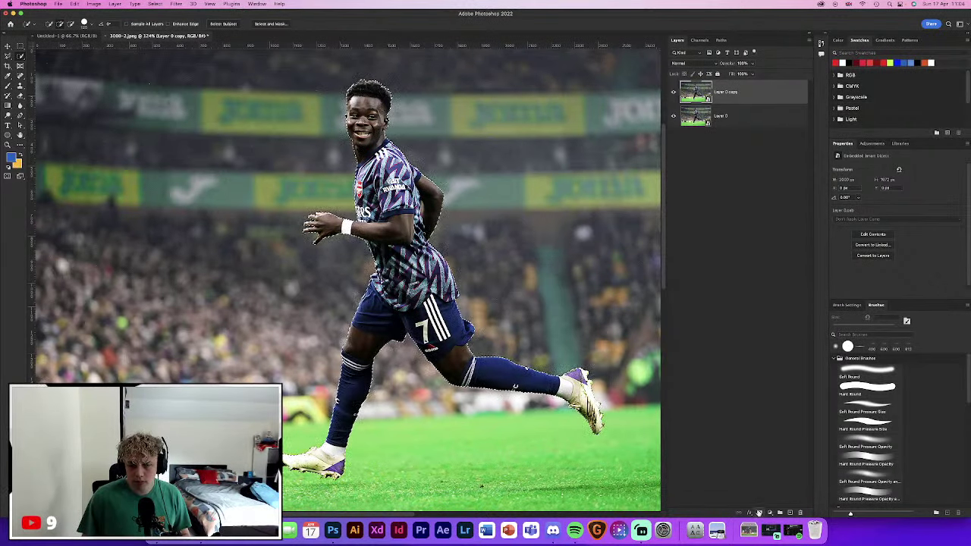
left_click(759, 513)
Toggle Layer 0's visibility to check the cut-out against the background
key("v")
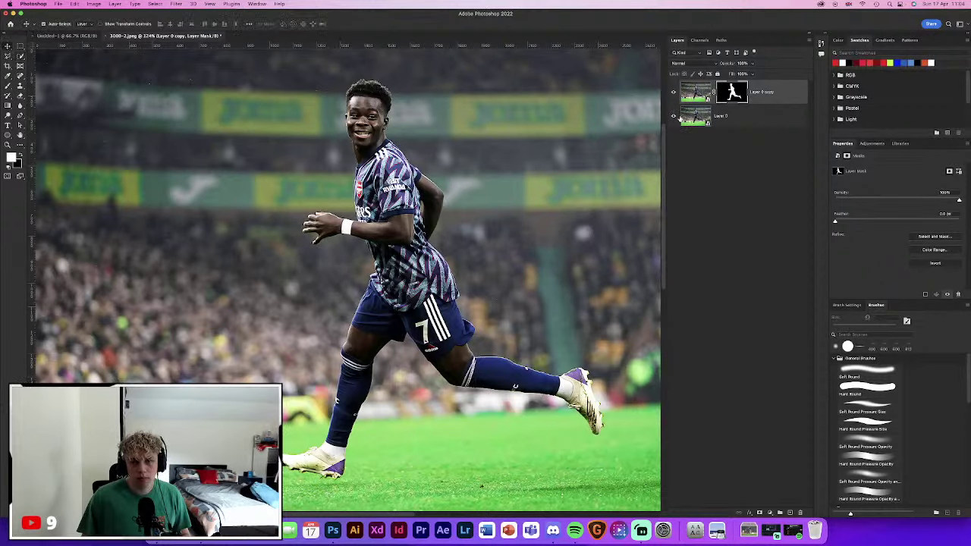
left_click(686, 116)
left_click(672, 116)
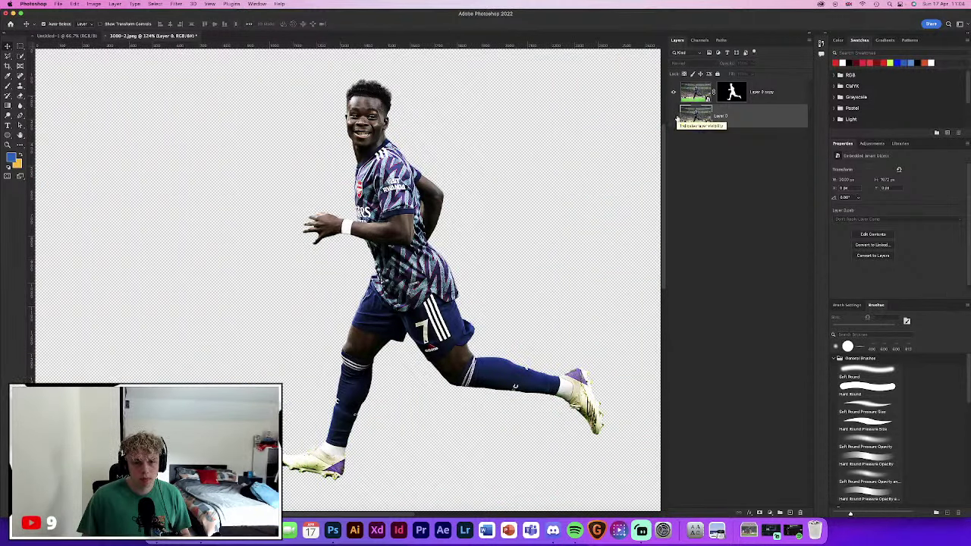
left_click(674, 116)
left_click(674, 117)
left_click(674, 117)
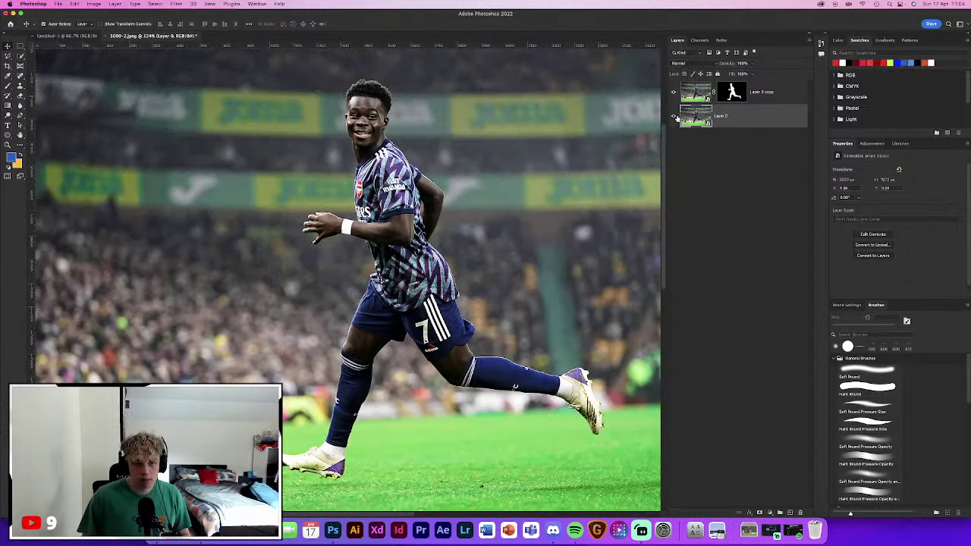
left_click(771, 97, "shift")
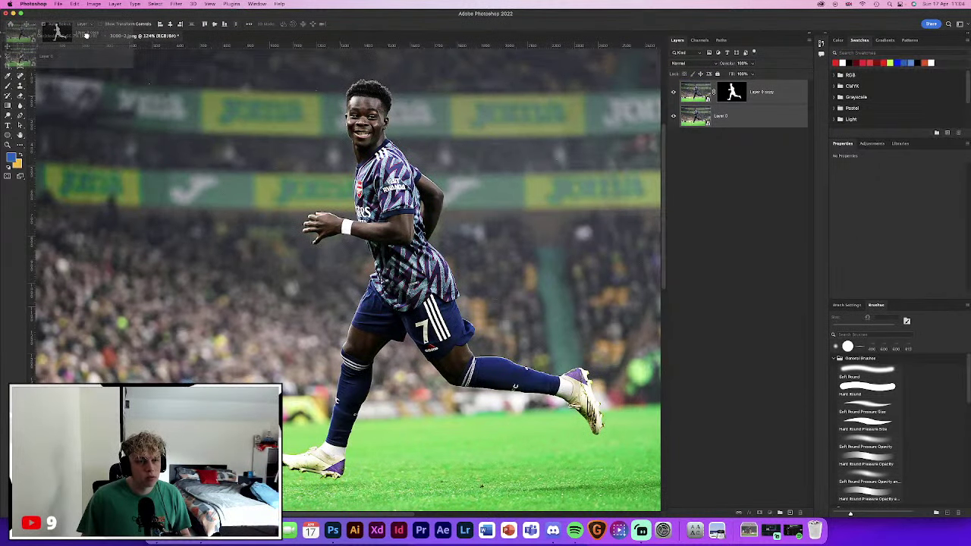
Move both Saka layers into Untitled-1, scaling and centring them to fill the canvas height
left_click_drag(758, 97, 347, 262)
key("ctrl+t")
left_click_drag(379, 298, 363, 363)
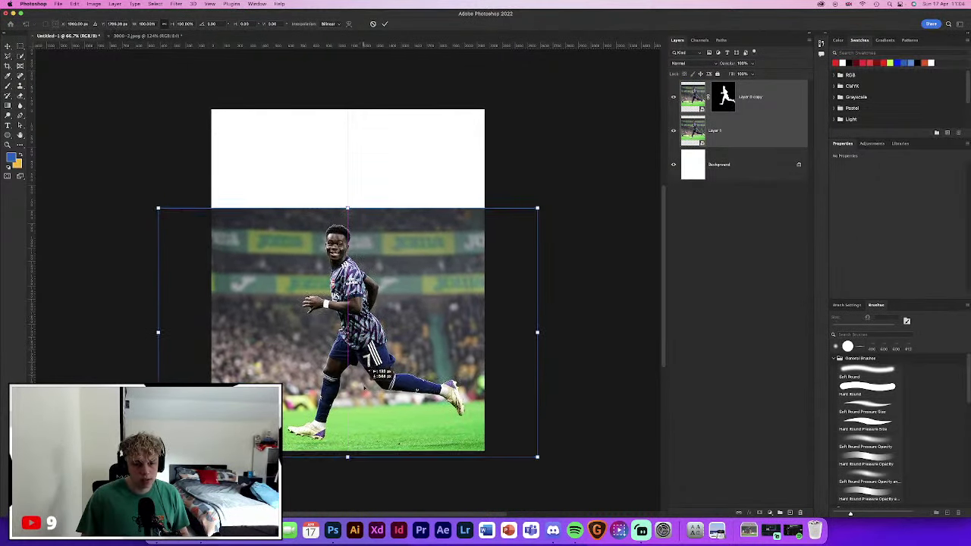
left_click_drag(348, 200, 348, 110)
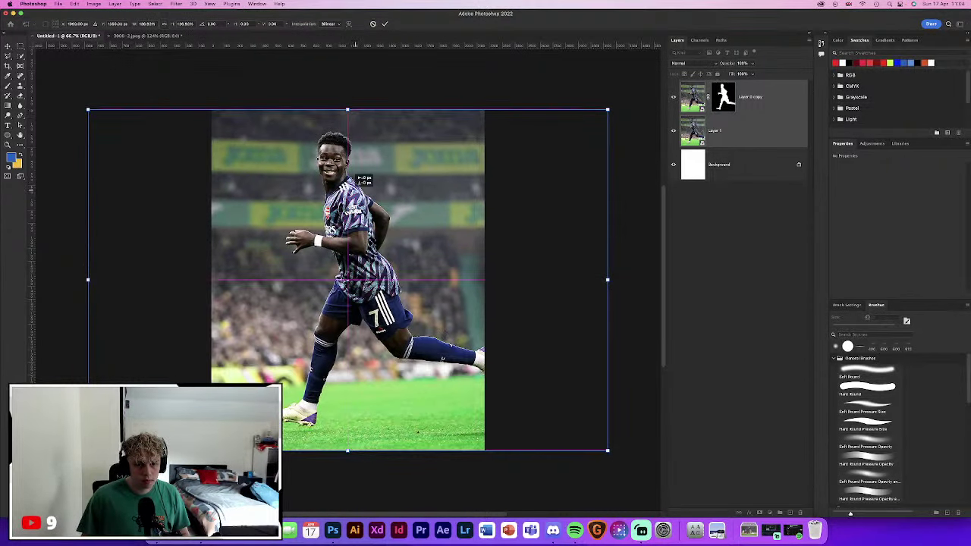
mouse_move(355, 175)
left_mouse_down()
mouse_move(339, 176)
mouse_move(361, 176)
left_mouse_up()
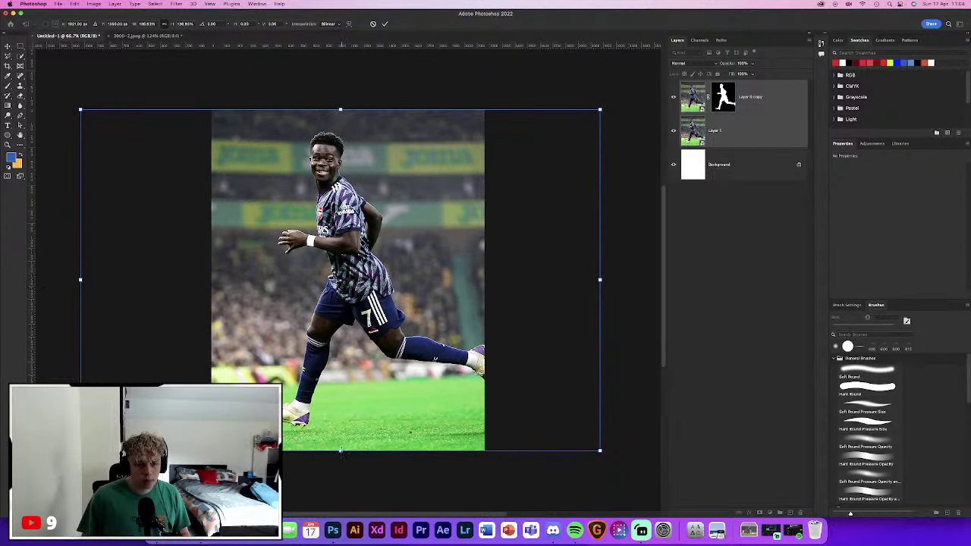
left_click_drag(340, 450, 340, 454)
left_click_drag(353, 345, 361, 345)
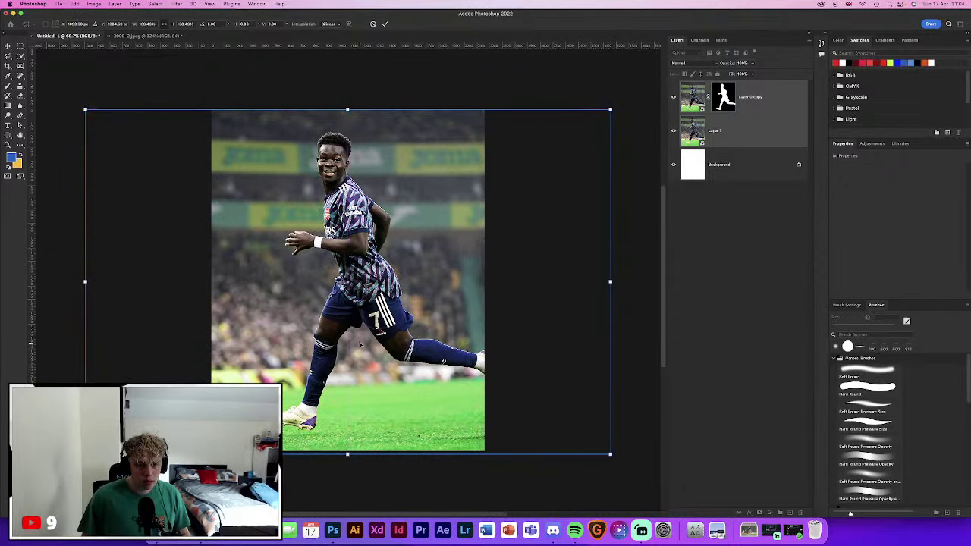
left_click(384, 23)
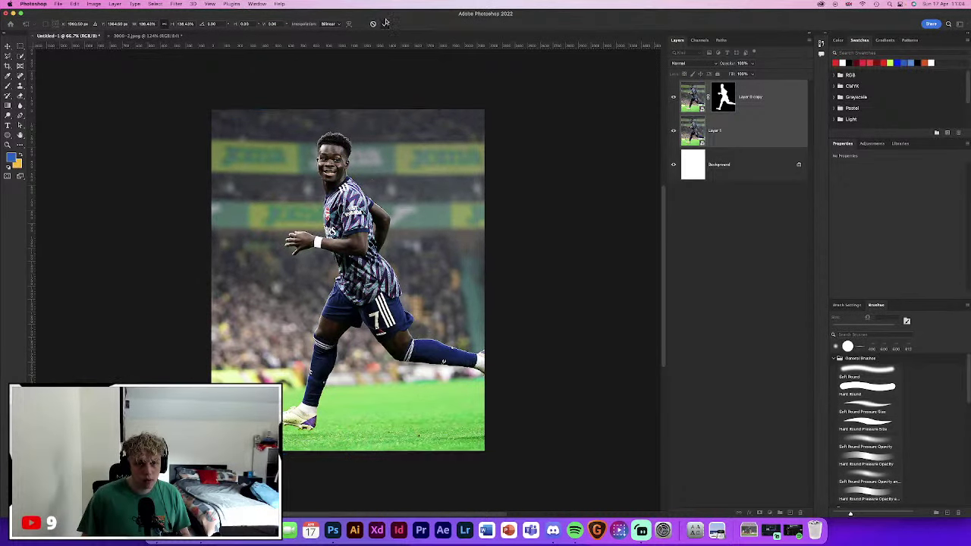
left_click(548, 153)
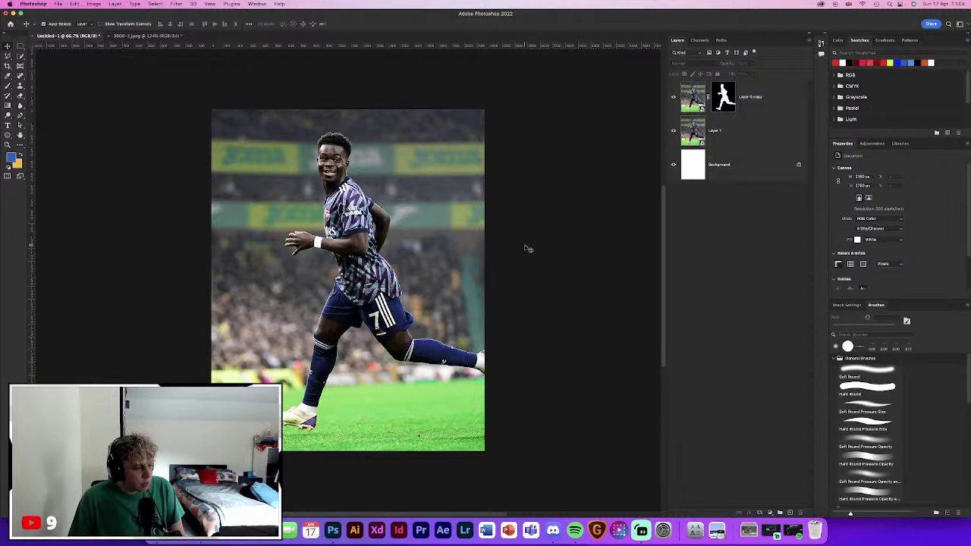
Close the 3000-2.jpeg document without saving its changes
left_click(149, 36)
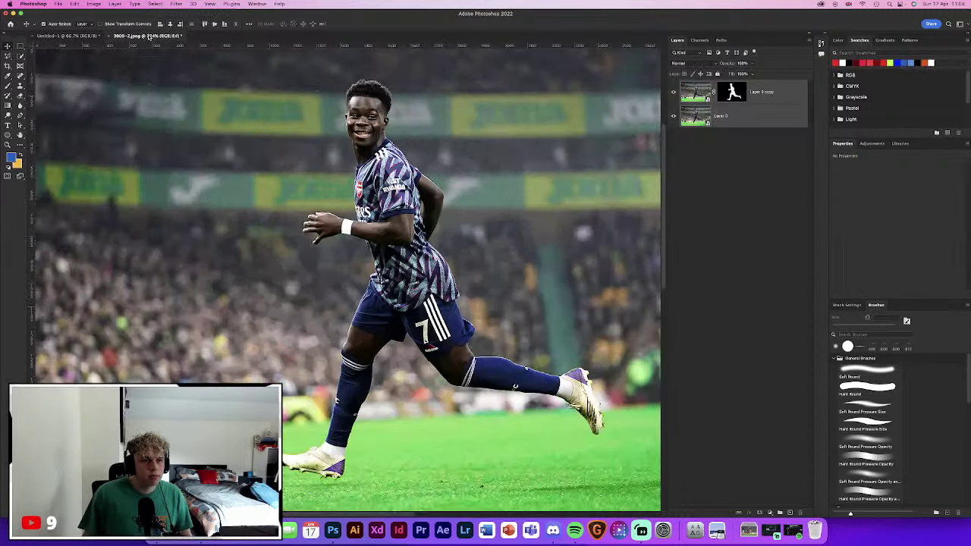
left_click(111, 35)
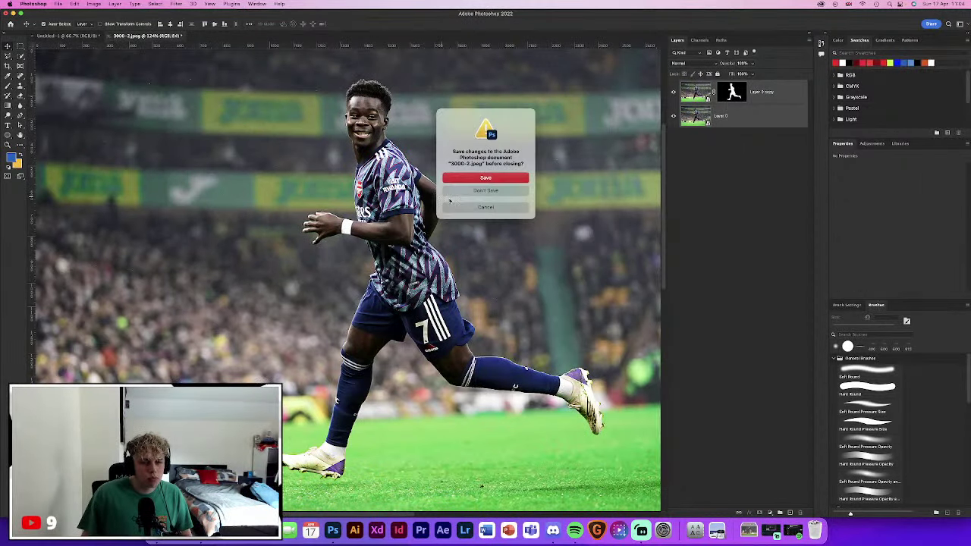
left_click(477, 190)
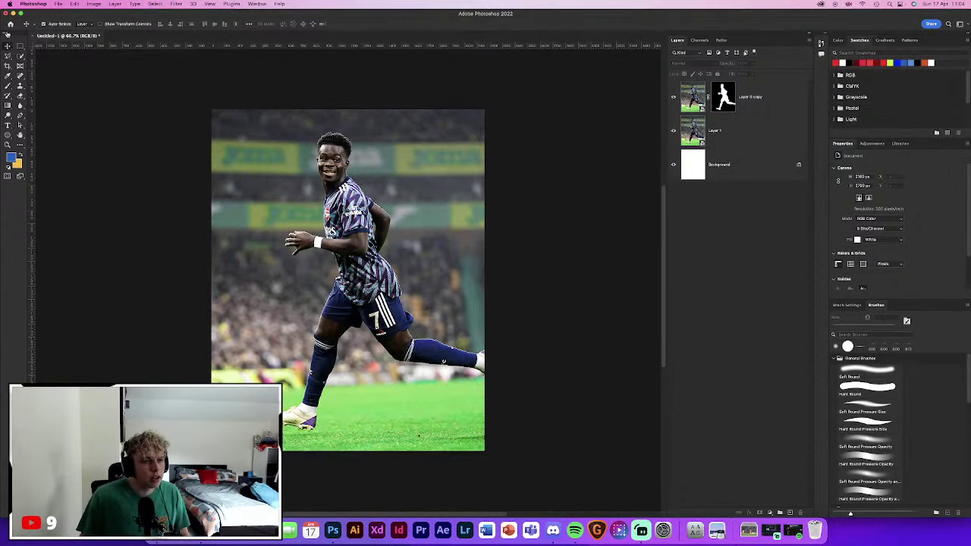
Reopen Trent & Mane.psd from the Home screen and close it
left_click(11, 25)
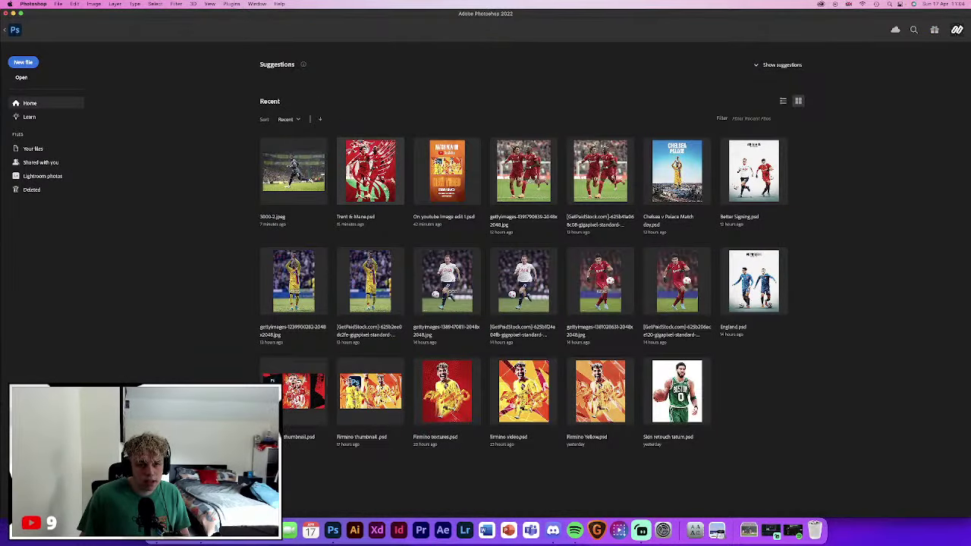
left_click(14, 30)
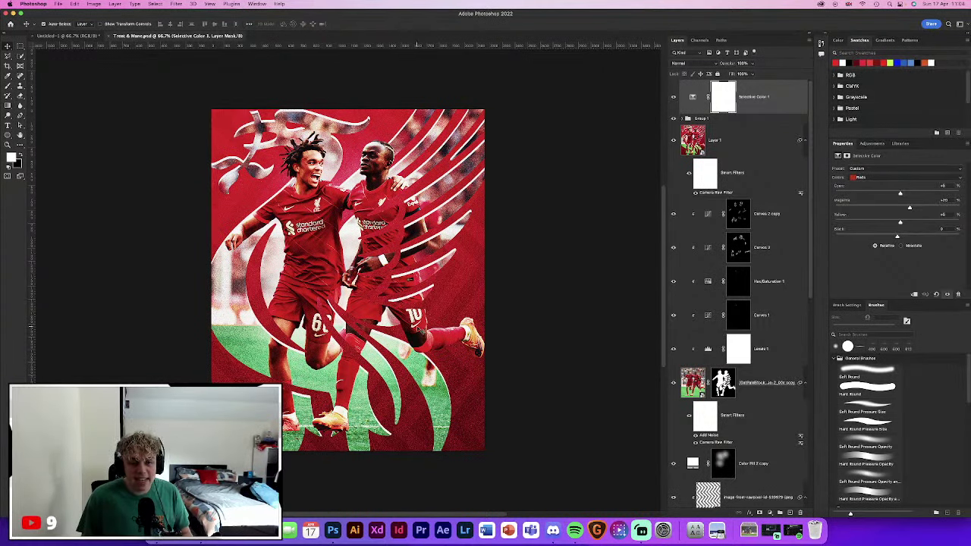
left_click(108, 36)
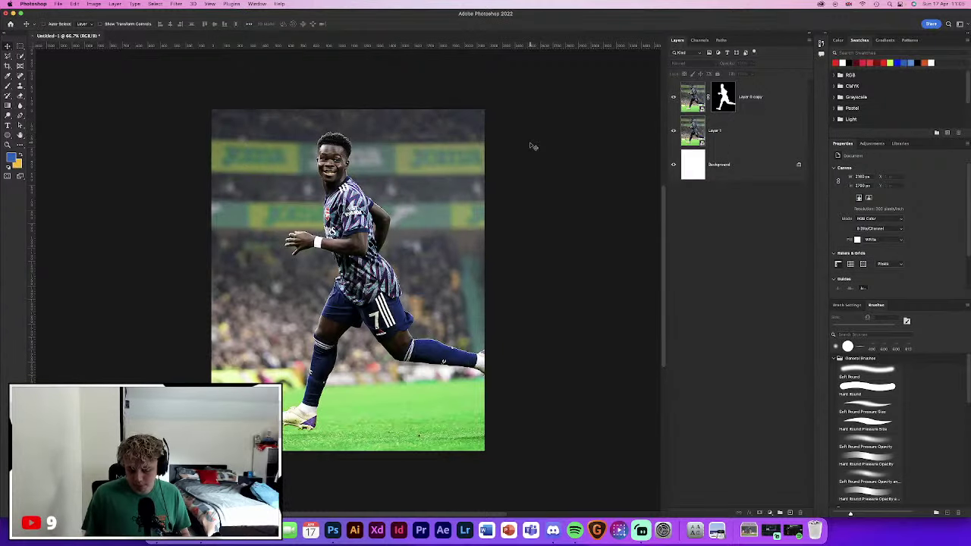
Zoom the Untitled-1 view to frame the whole poster, then switch to Safari
key("super+minus")
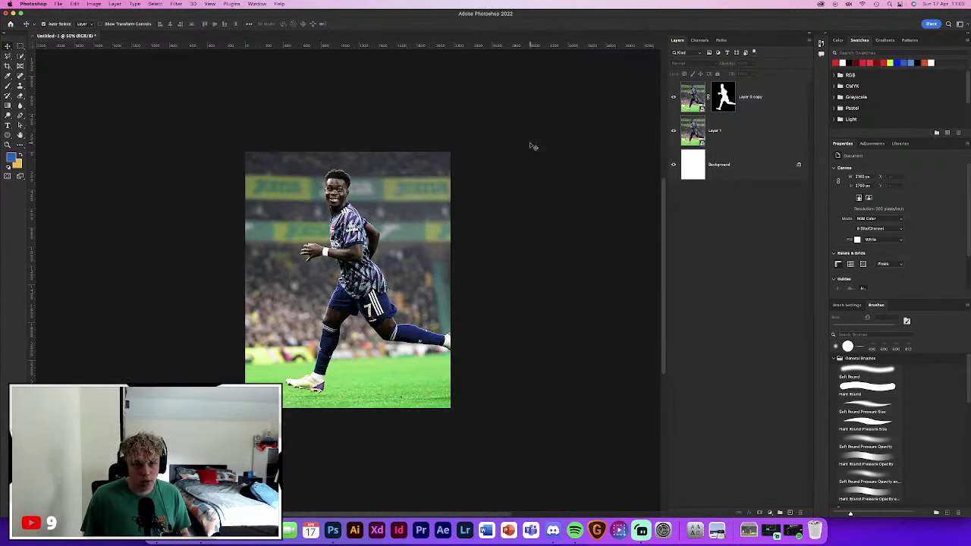
mouse_move(486, 308)
left_mouse_down()
mouse_move(481, 298)
mouse_move(482, 307)
left_mouse_up()
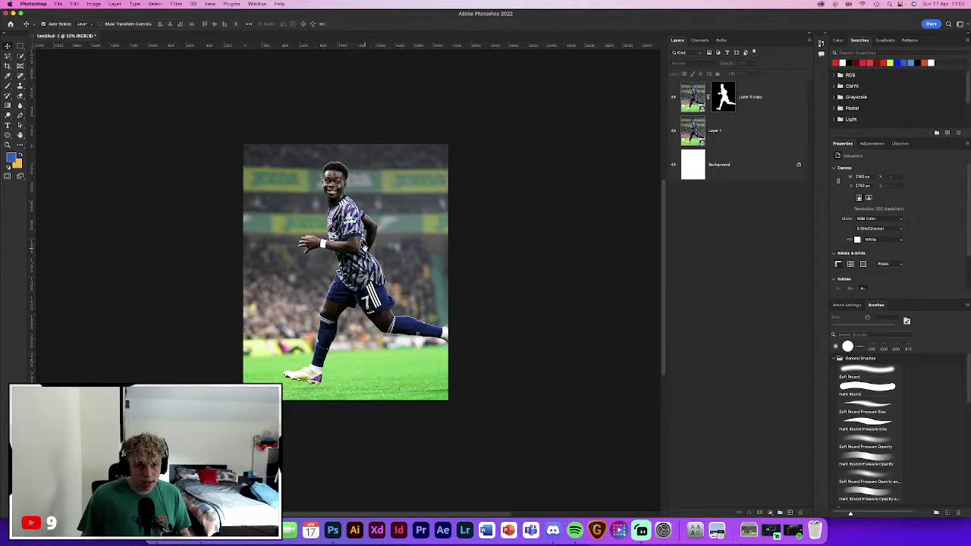
key("super+plus")
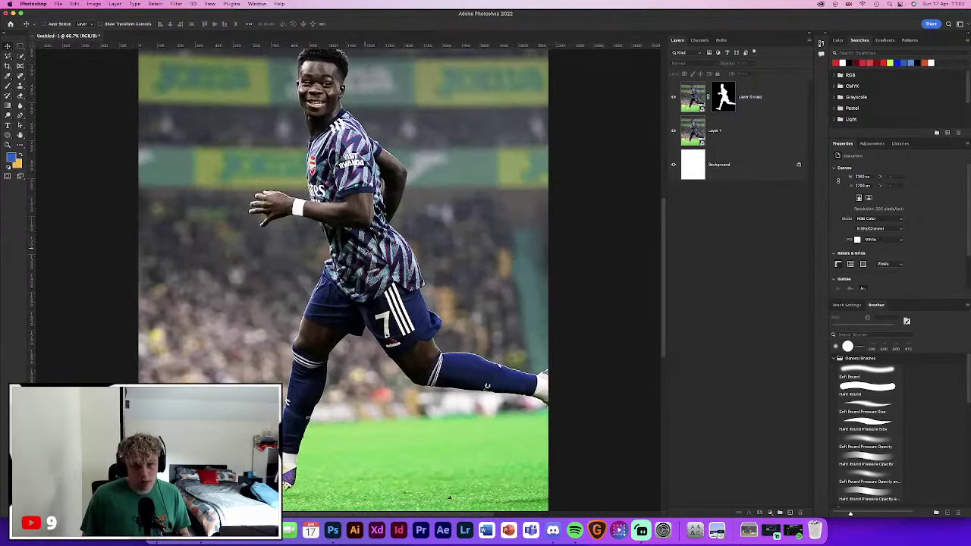
key("super+minus")
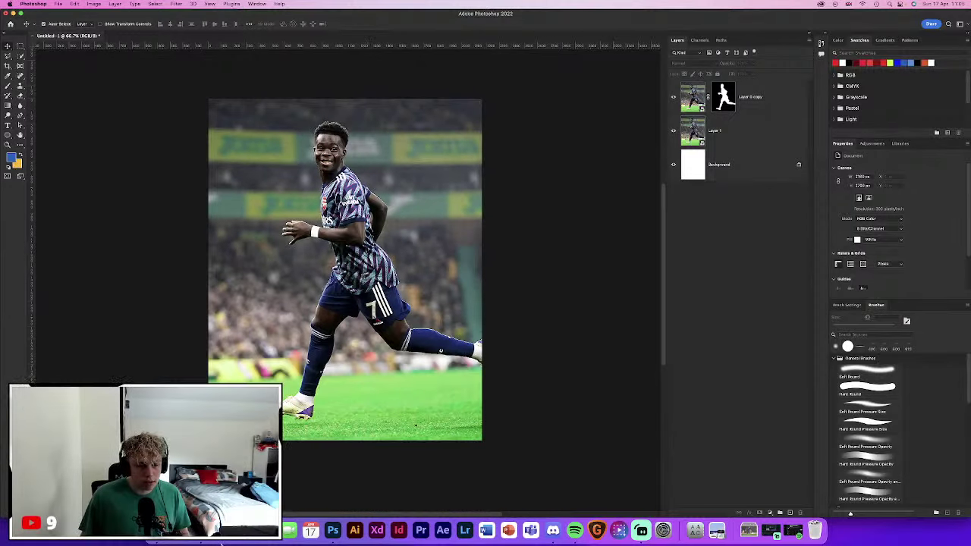
left_click(220, 531)
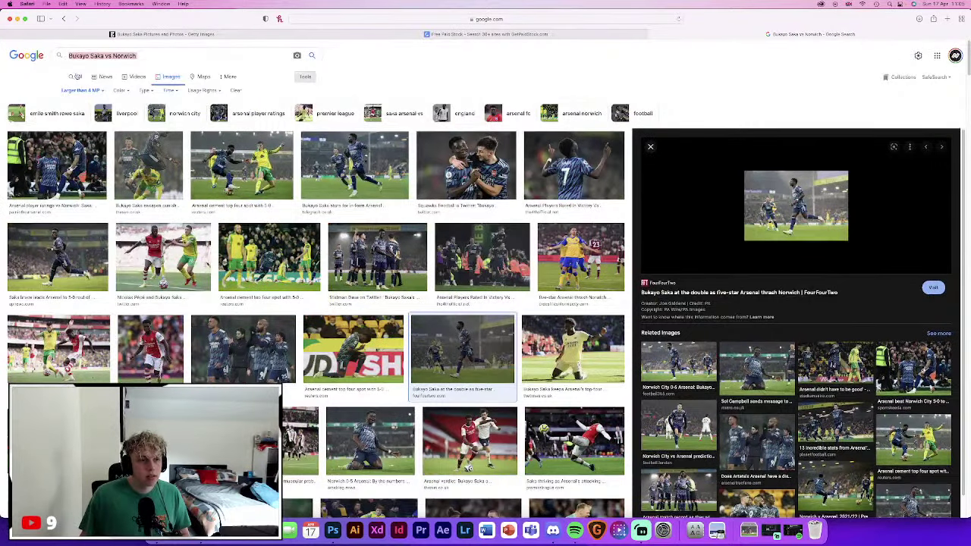
Search Google for 'arsenal logo svg', then return to Photoshop's Libraries panel
left_click(75, 75)
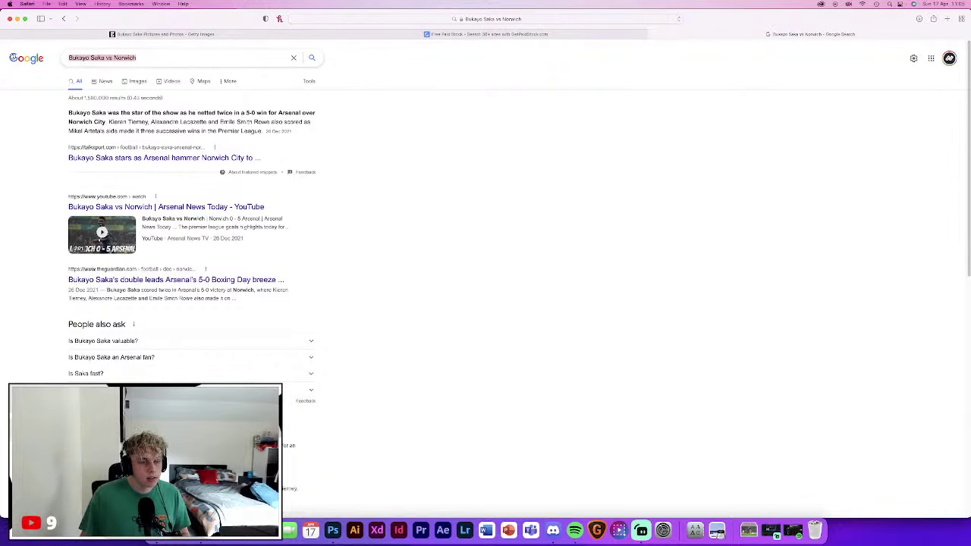
type("Ase")
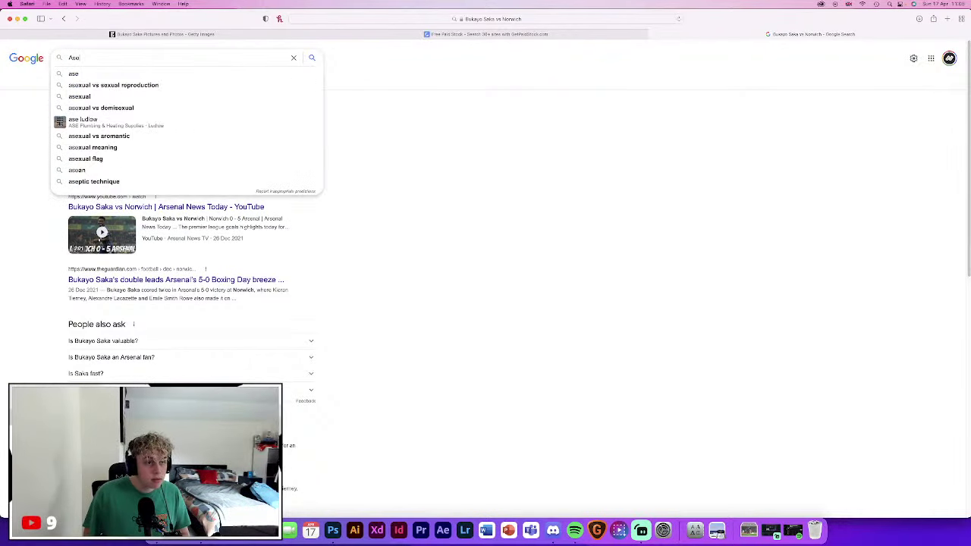
key("BackSpace")
key("BackSpace")
type("rsenal")
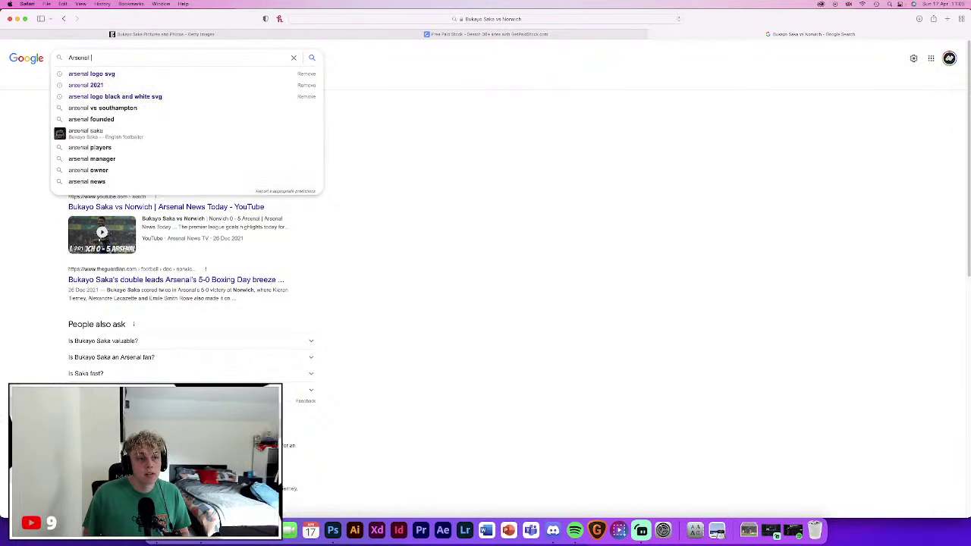
type(" l")
key("Down")
key("Return")
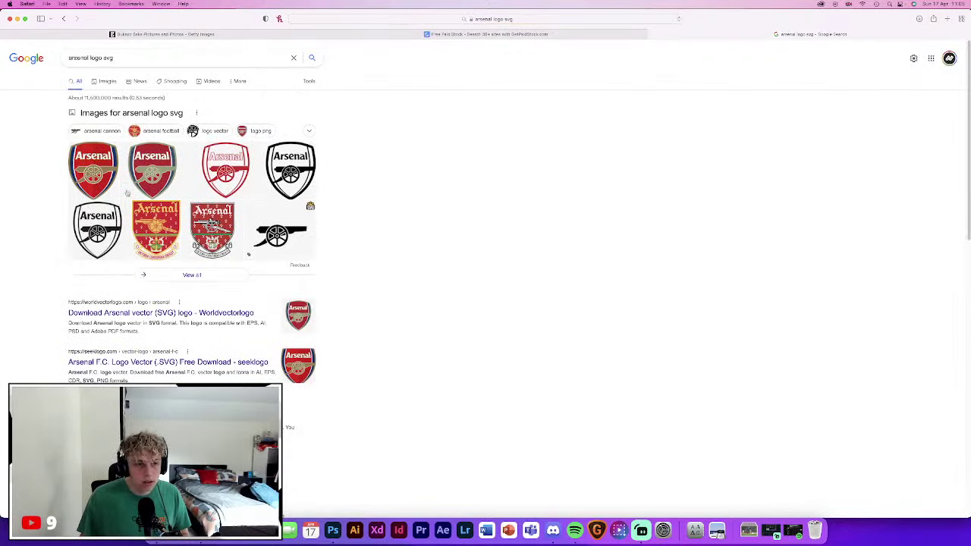
mouse_move(161, 312)
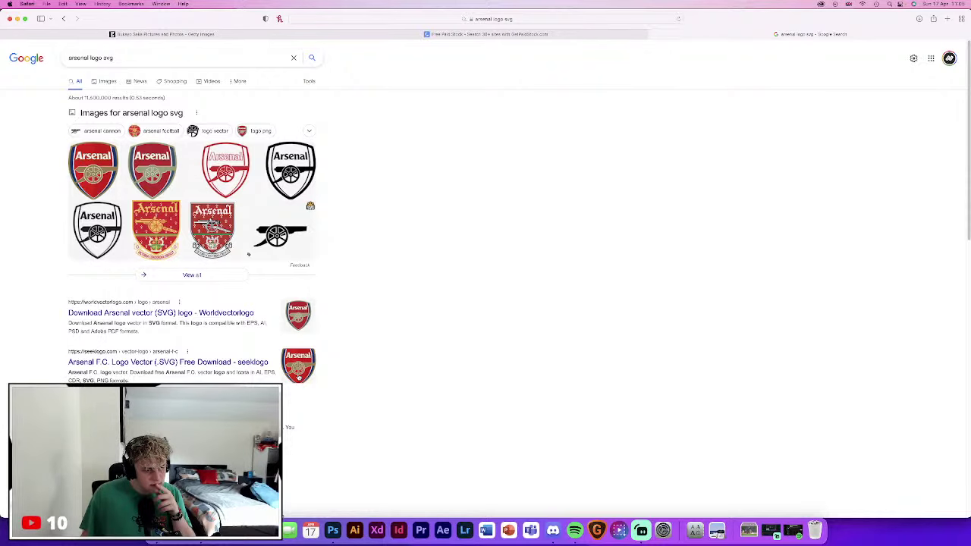
left_click(332, 529)
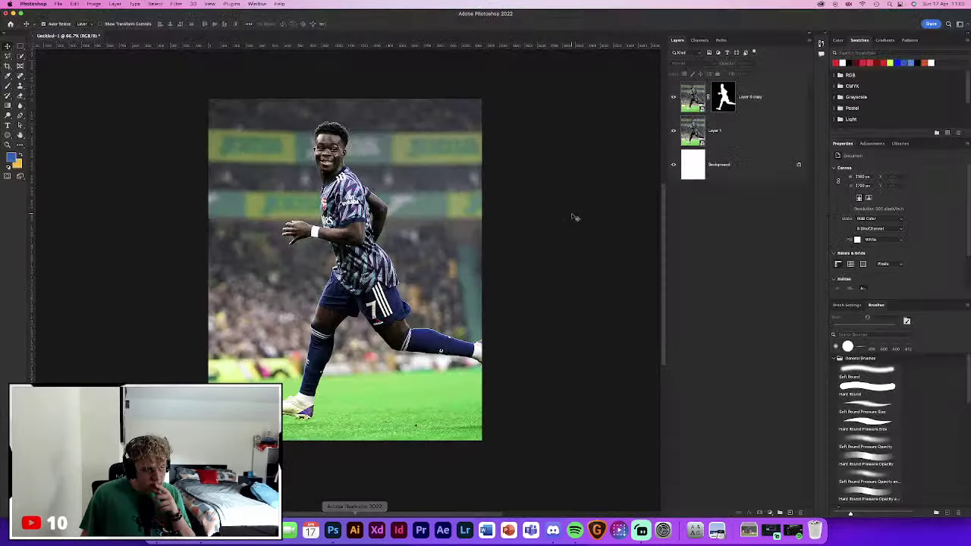
left_click(900, 144)
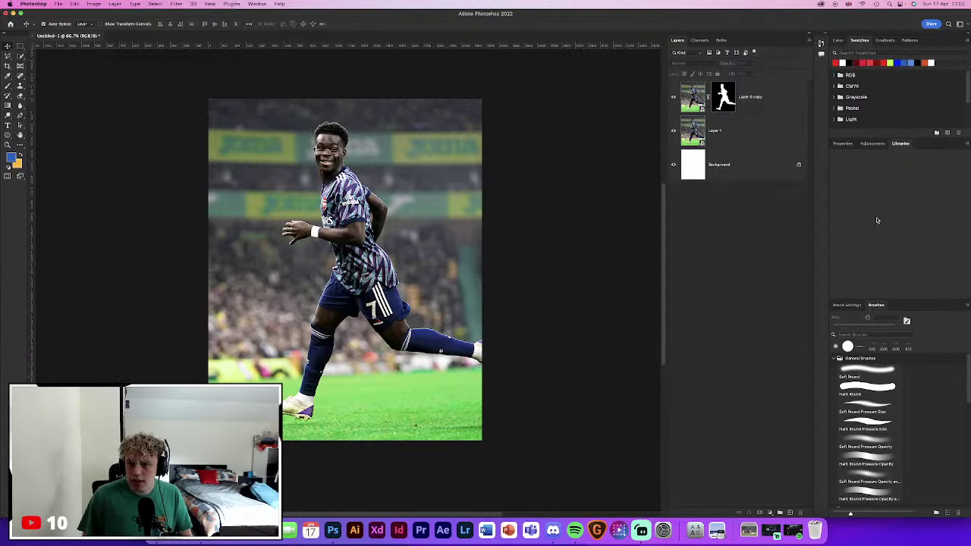
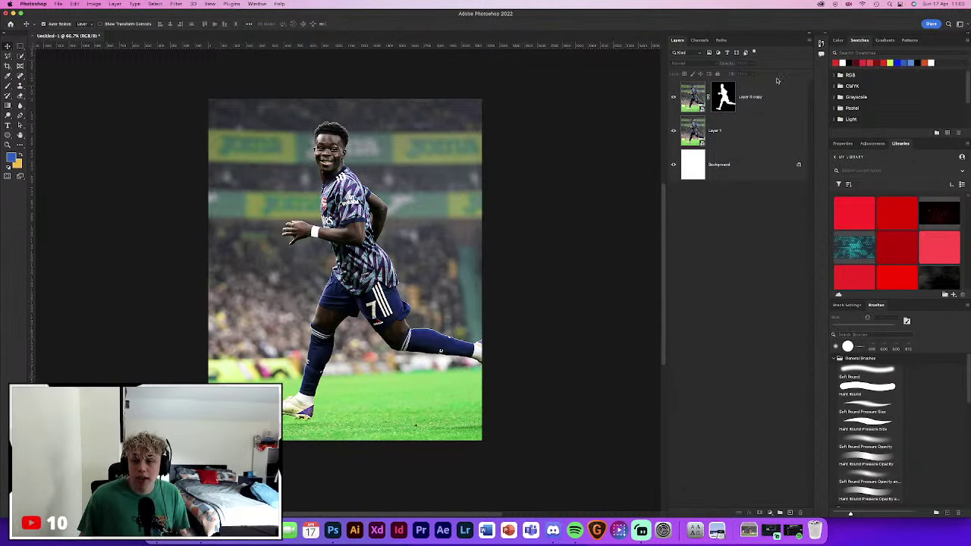
Place the Arsenal cannon logo on the photo, rotate and enlarge it, then delete it
scroll(919, 225, "down", 2)
scroll(919, 225, "down", 3)
scroll(919, 225, "down", 3)
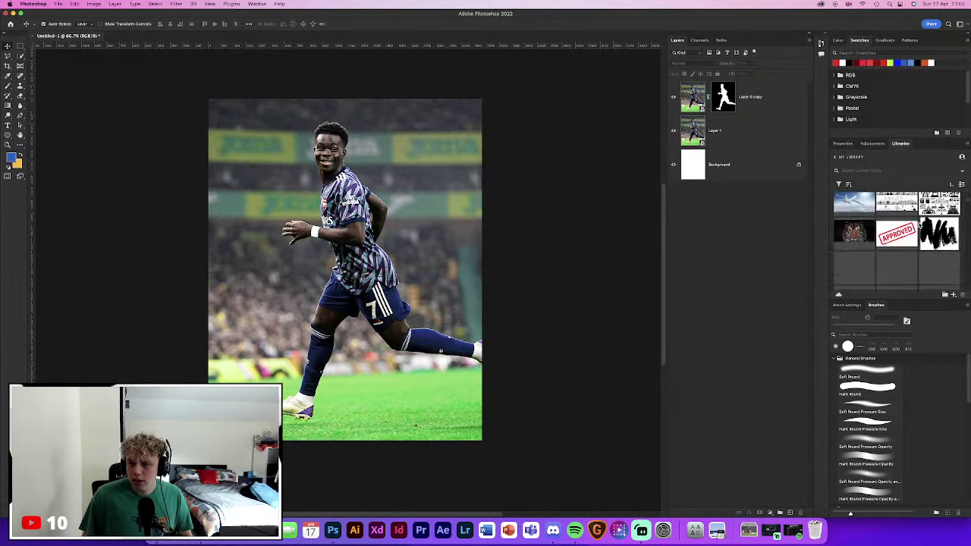
scroll(919, 225, "down", 3)
scroll(919, 225, "down", 3)
scroll(918, 226, "down", 3)
scroll(918, 225, "down", 3)
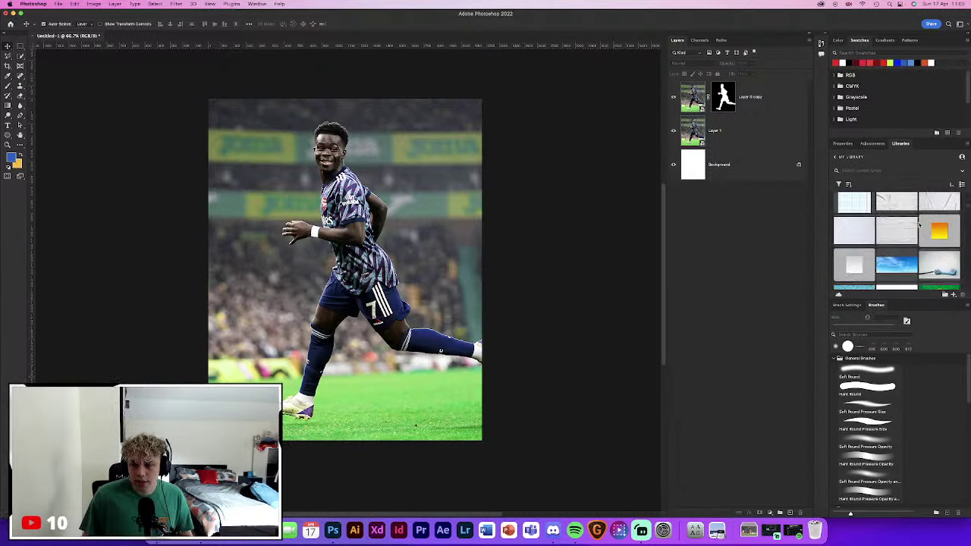
scroll(918, 225, "down", 3)
scroll(918, 225, "down", 2)
scroll(918, 225, "down", 2)
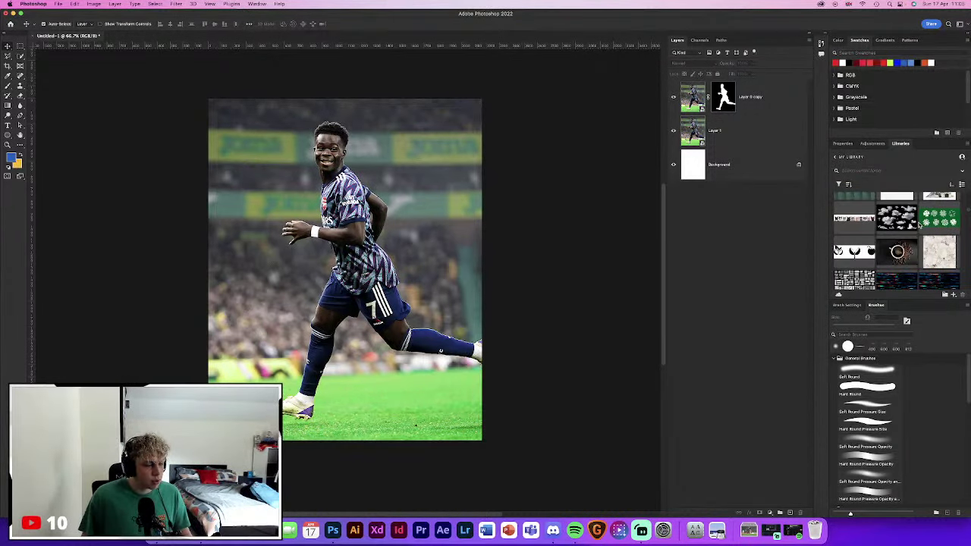
mouse_move(938, 220)
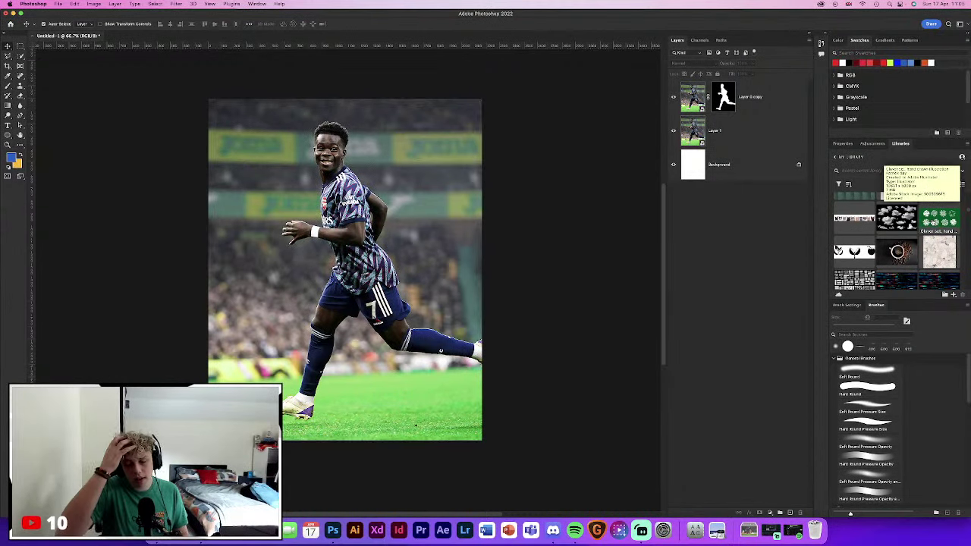
scroll(910, 220, "down", 3)
scroll(895, 220, "down", 2)
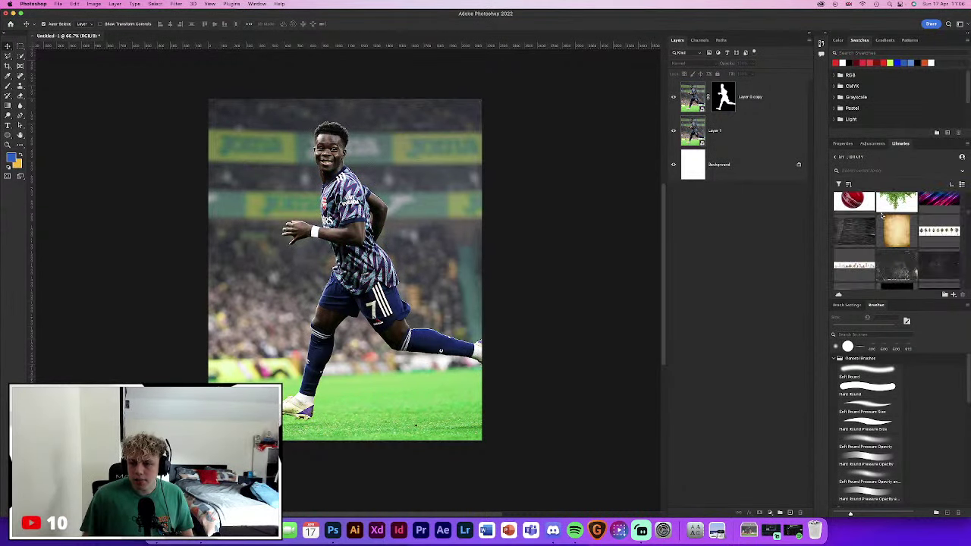
scroll(884, 218, "down", 3)
scroll(880, 218, "down", 3)
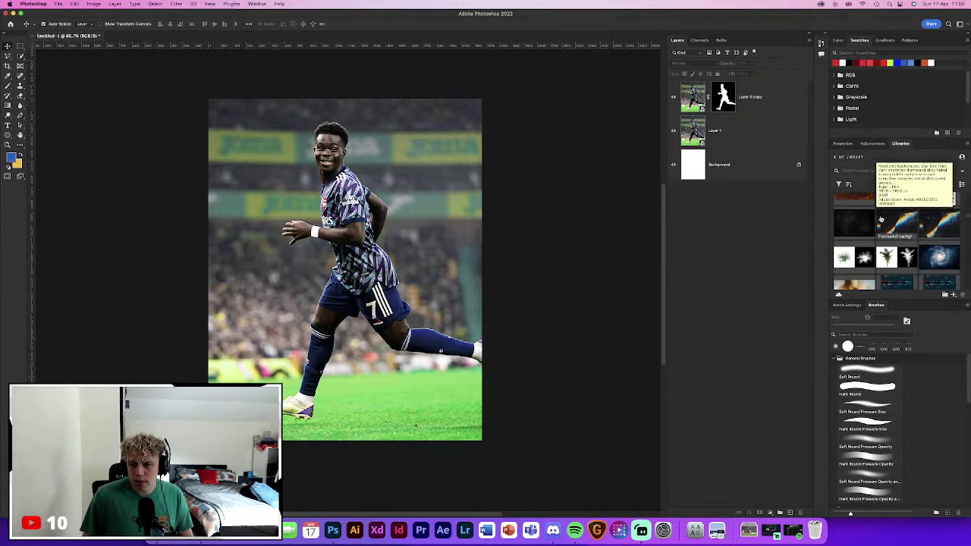
scroll(880, 218, "down", 2)
scroll(880, 218, "down", 2)
scroll(880, 218, "down", 2)
scroll(880, 218, "down", 2)
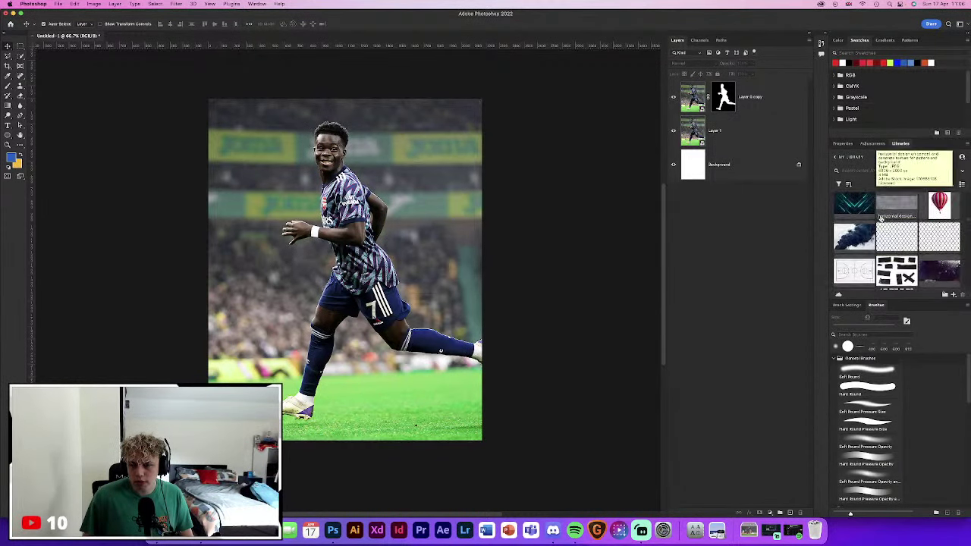
scroll(880, 219, "down", 2)
scroll(880, 219, "down", 2)
scroll(881, 219, "down", 2)
scroll(881, 219, "down", 2)
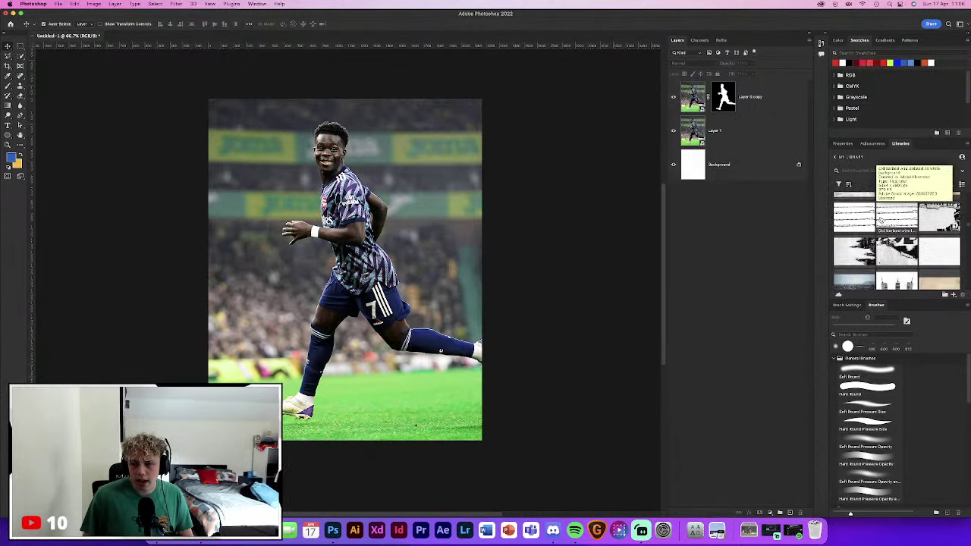
scroll(880, 218, "down", 2)
scroll(881, 218, "down", 2)
scroll(881, 219, "down", 2)
scroll(880, 218, "down", 1)
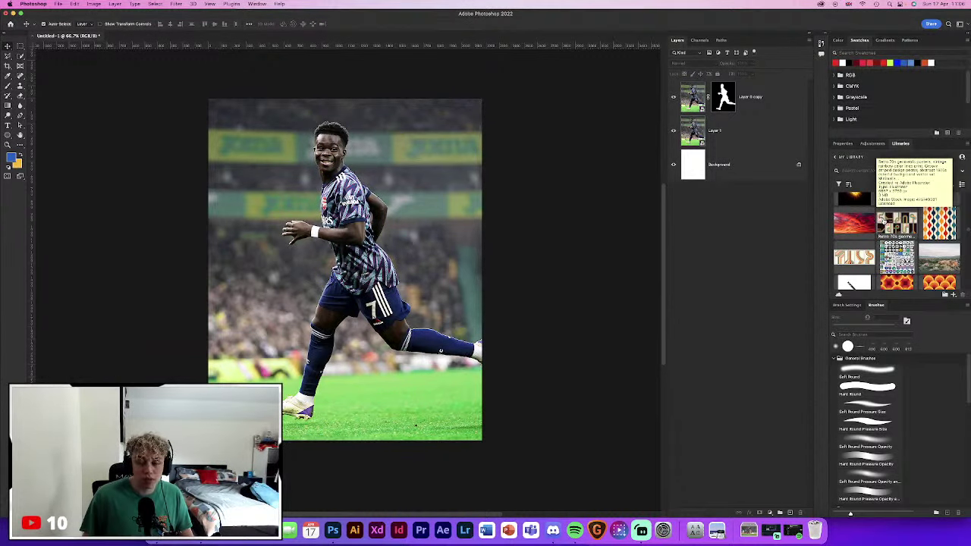
scroll(876, 219, "down", 1)
scroll(886, 220, "down", 2)
scroll(887, 220, "down", 1)
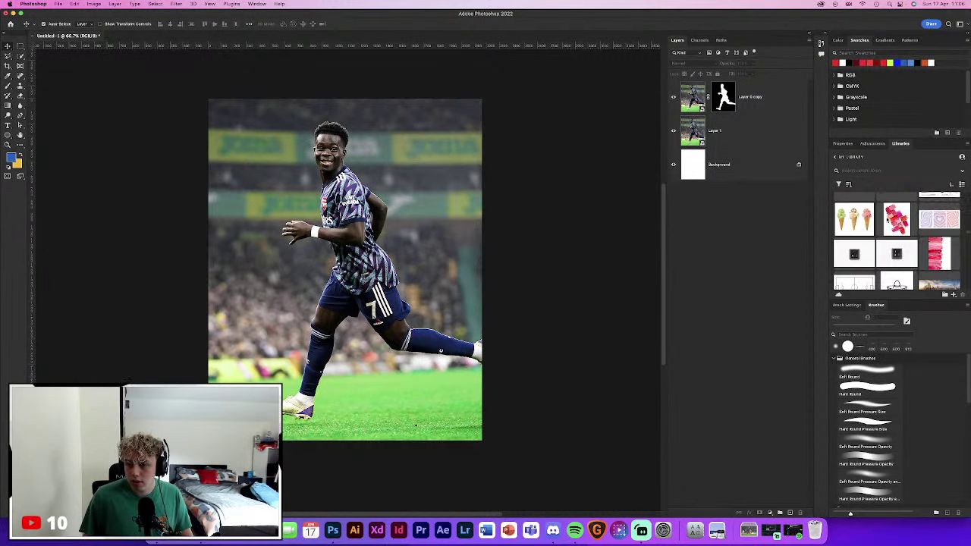
scroll(887, 219, "down", 3)
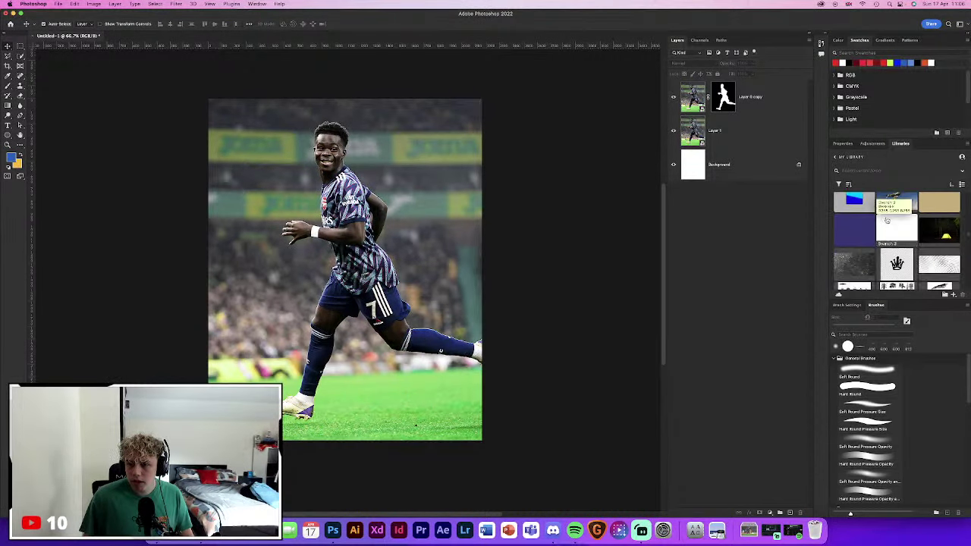
scroll(886, 220, "down", 2)
scroll(886, 220, "down", 2)
scroll(886, 220, "down", 2)
scroll(887, 220, "down", 2)
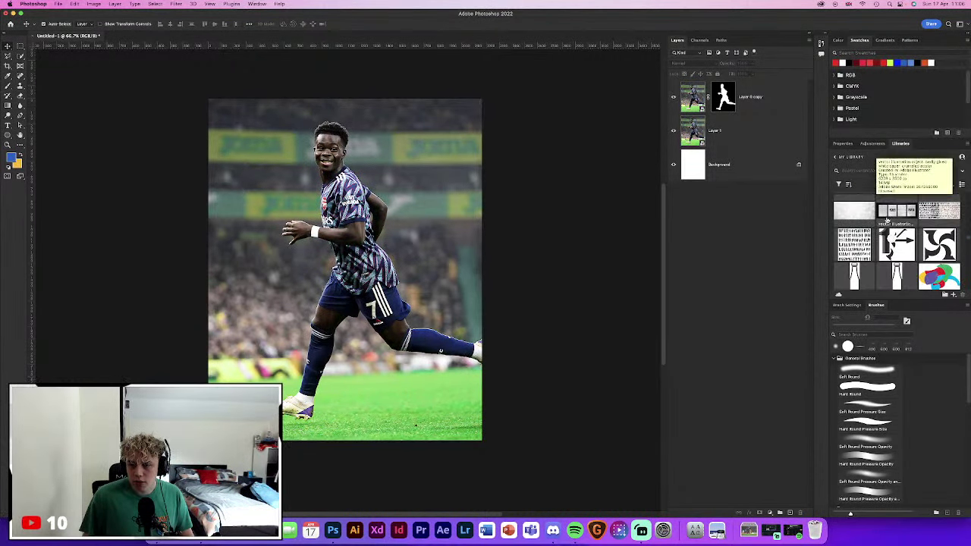
scroll(887, 220, "down", 2)
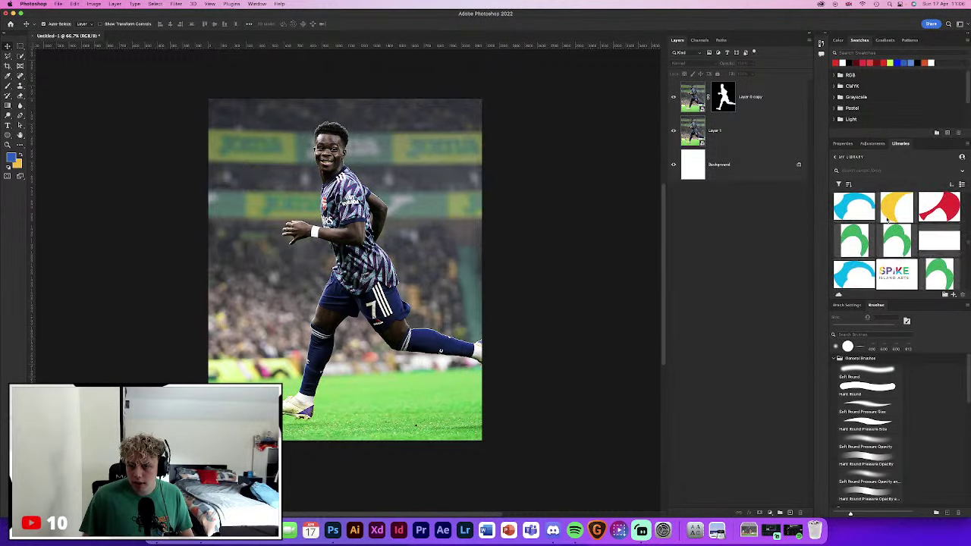
scroll(888, 220, "down", 2)
scroll(887, 219, "down", 2)
scroll(888, 220, "down", 2)
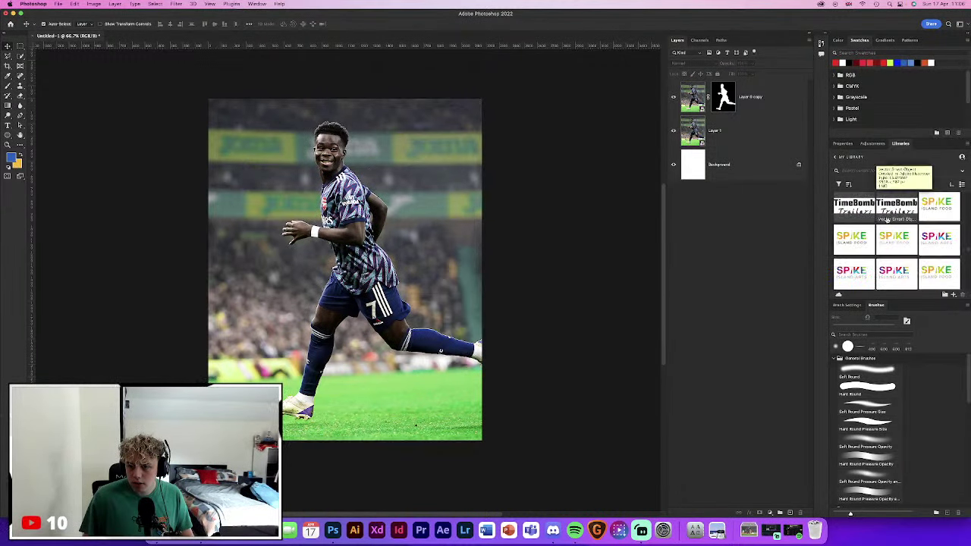
scroll(886, 220, "down", 2)
scroll(887, 220, "down", 2)
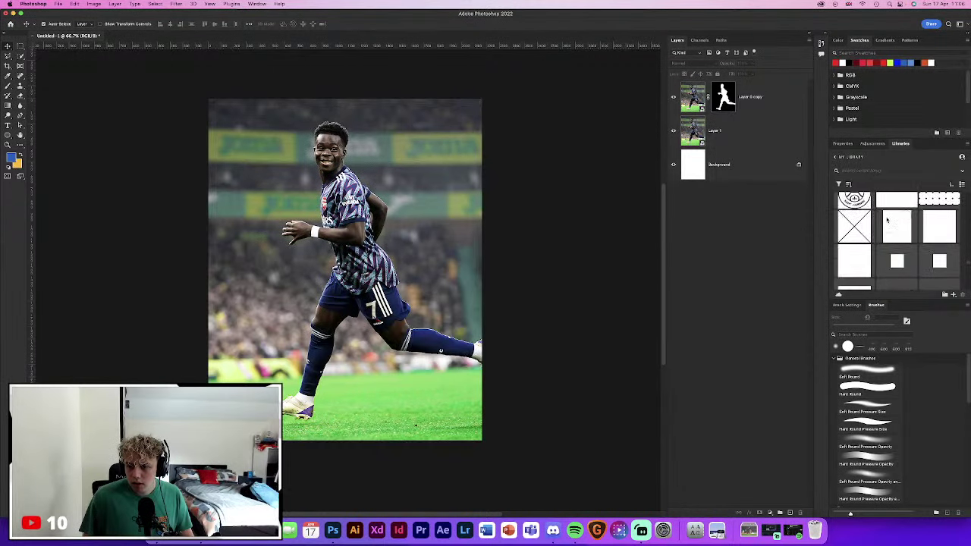
scroll(887, 219, "down", 1)
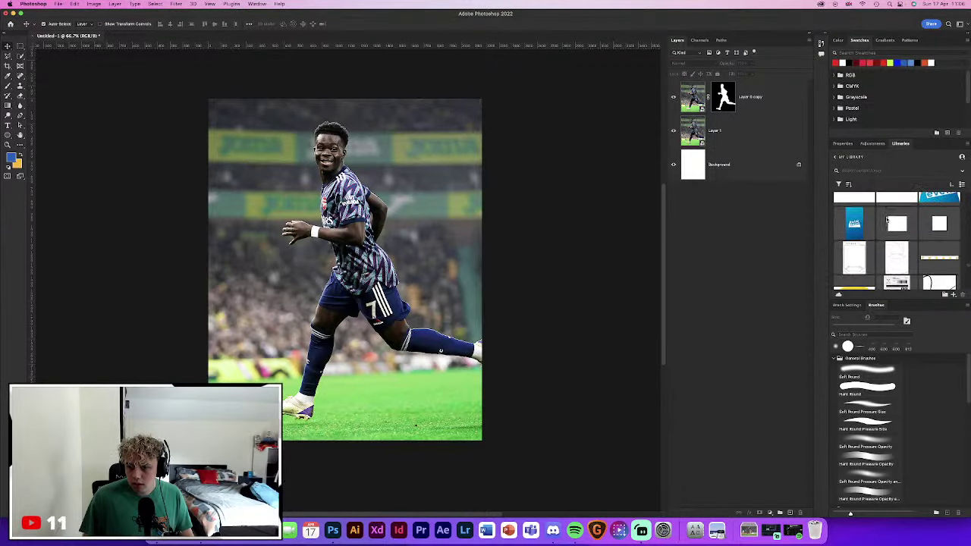
scroll(886, 220, "down", 2)
scroll(886, 220, "down", 2)
scroll(886, 220, "down", 2)
scroll(887, 220, "down", 2)
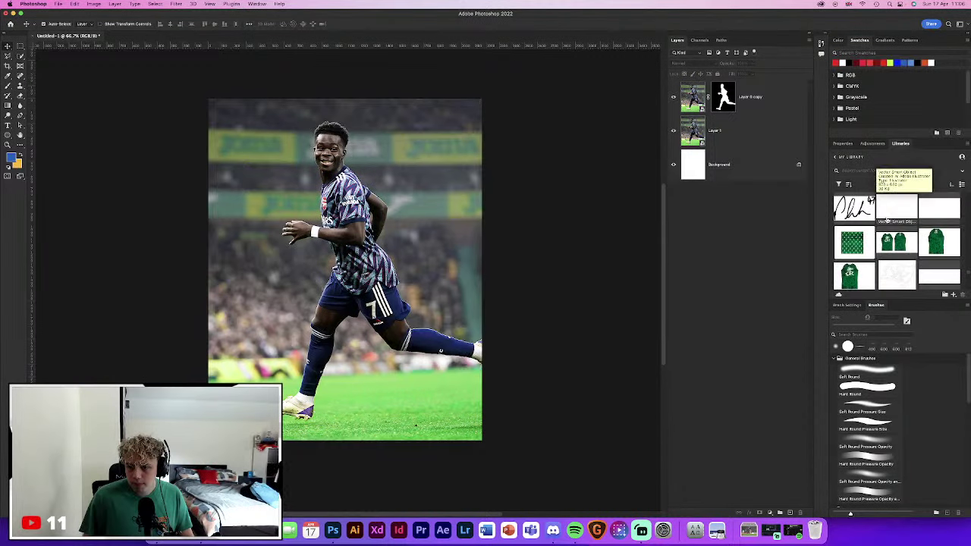
scroll(887, 220, "down", 2)
scroll(886, 220, "down", 2)
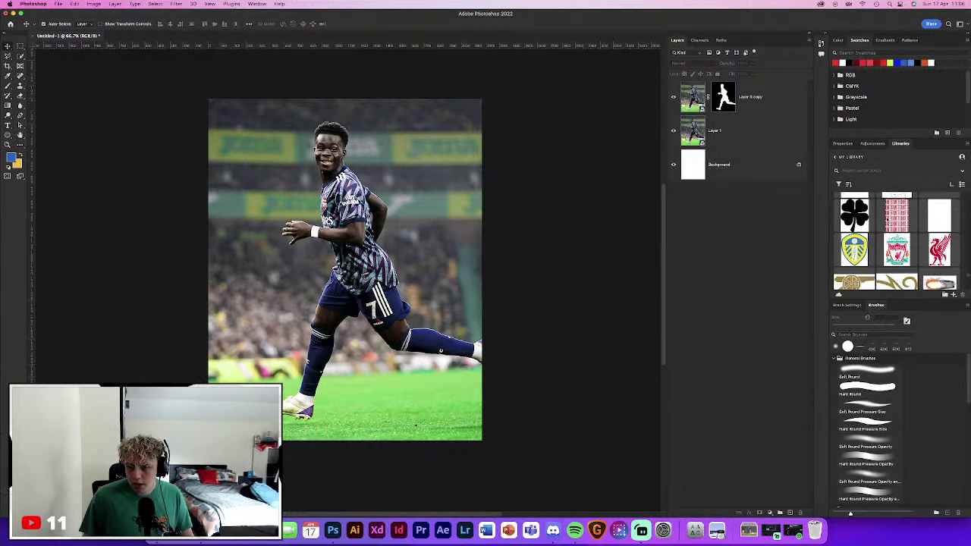
scroll(886, 220, "down", 1)
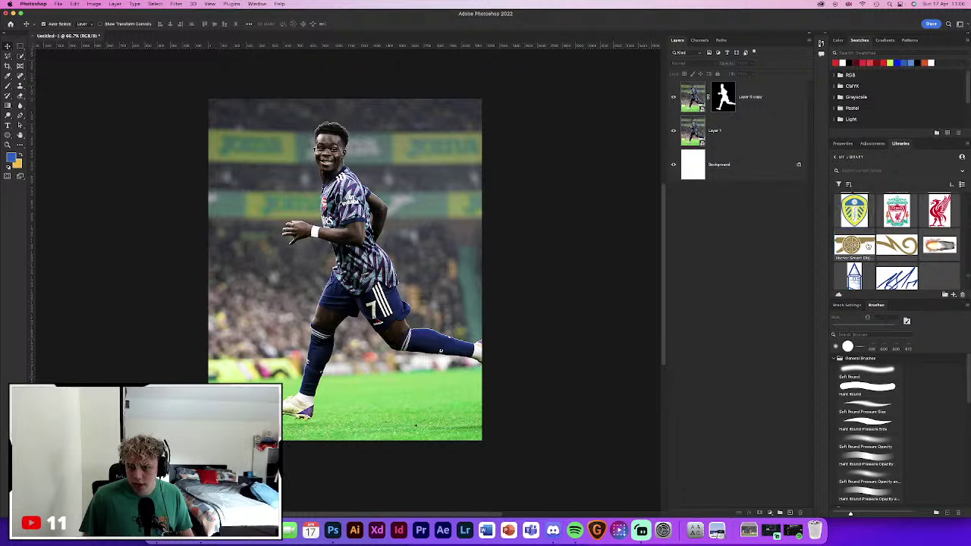
left_click_drag(854, 244, 307, 260)
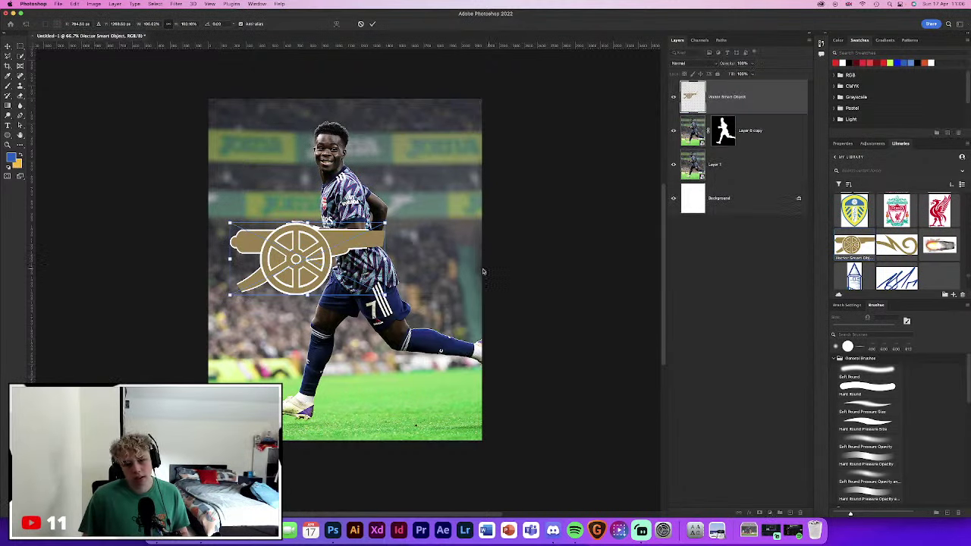
mouse_move(390, 291)
left_mouse_down()
mouse_move(396, 216)
mouse_move(379, 176)
mouse_move(508, 118)
left_mouse_up()
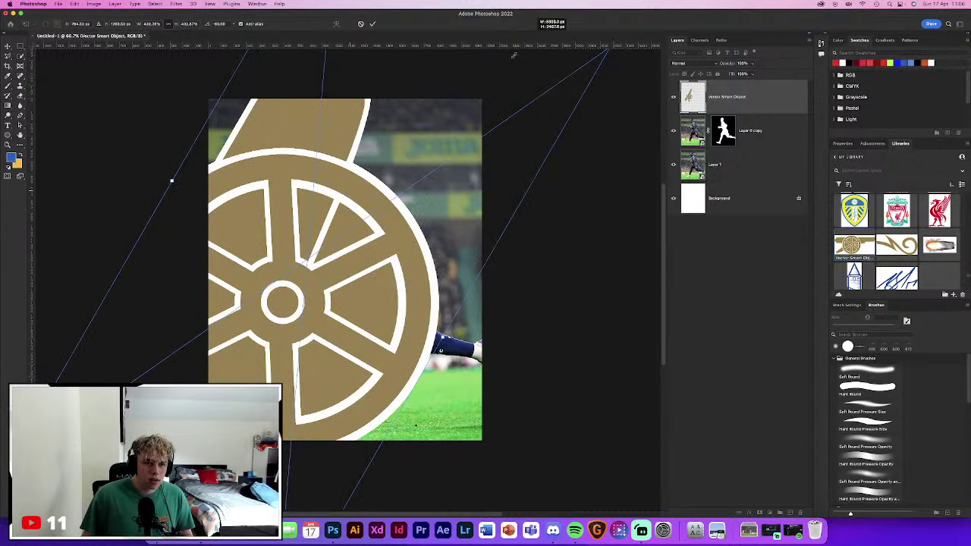
left_click_drag(375, 251, 438, 241)
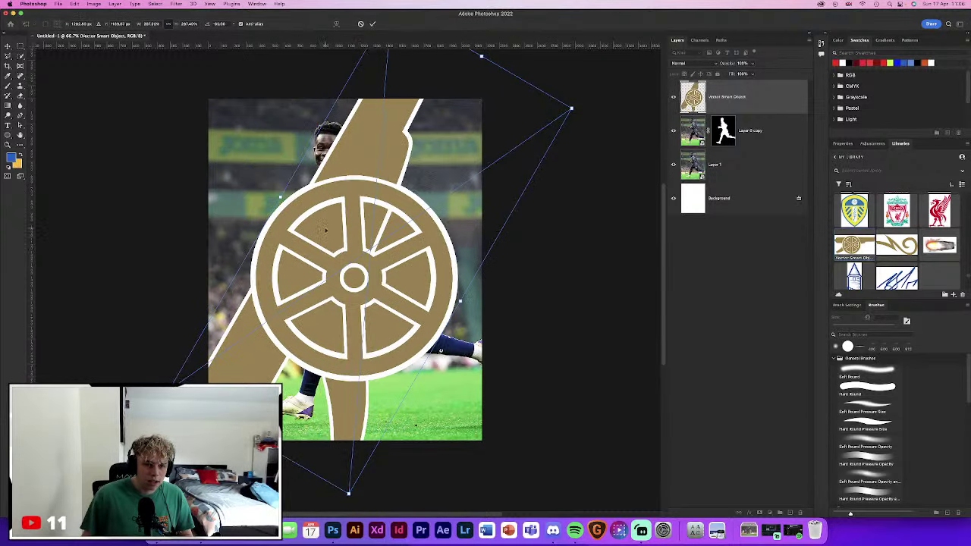
left_click(373, 24)
key("BackSpace")
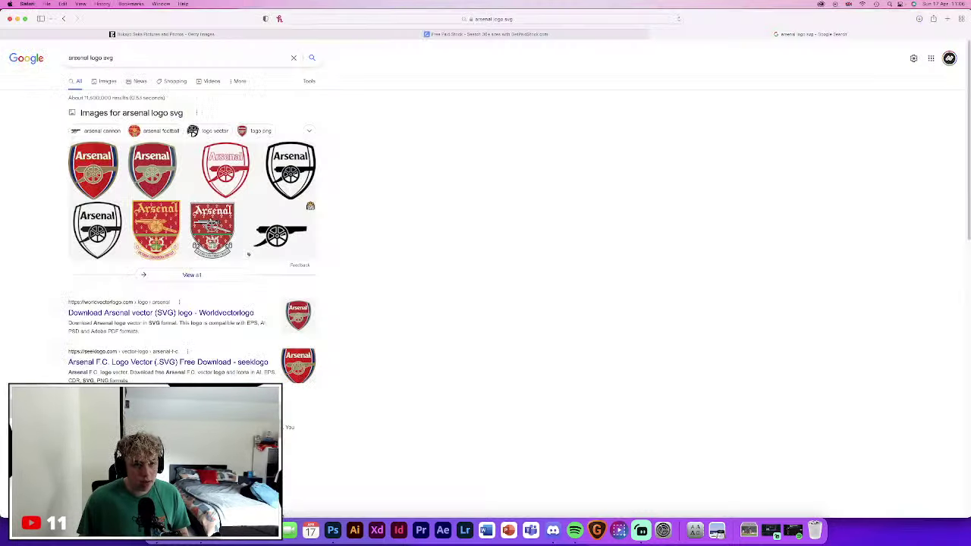
Download the Arsenal logo SVG from Worldvectorlogo, accepting cookies and allowing the download
key("super+Tab")
left_click(162, 315)
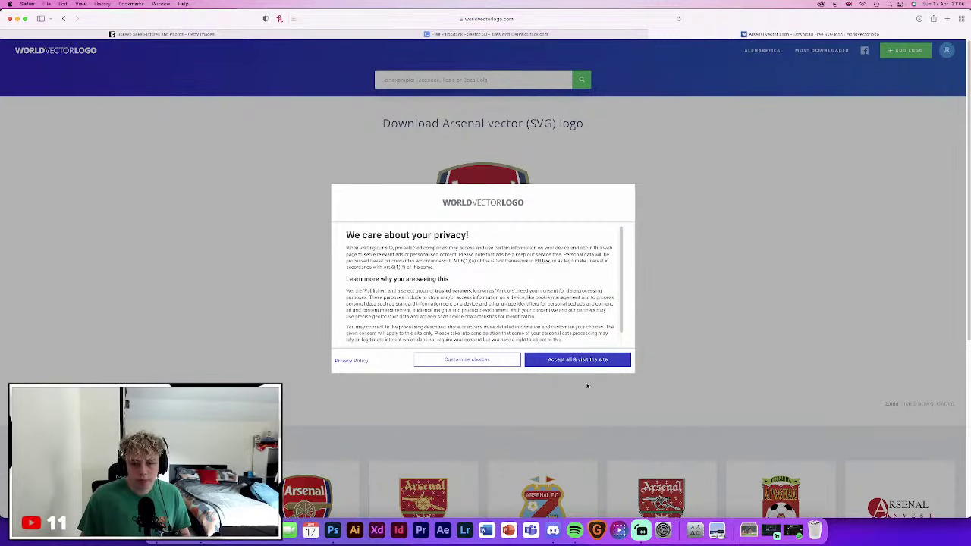
left_click(572, 361)
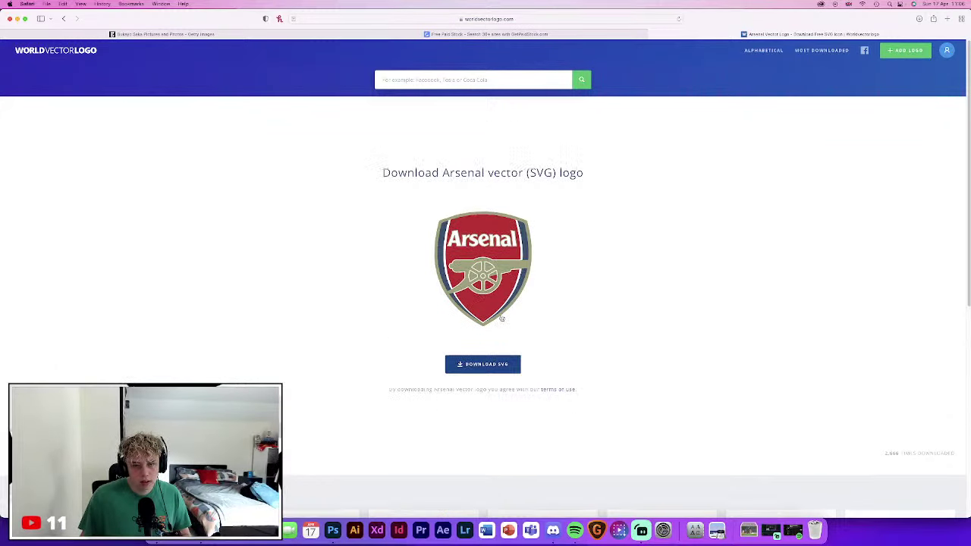
left_click(500, 317)
scroll(501, 317, "down", 3)
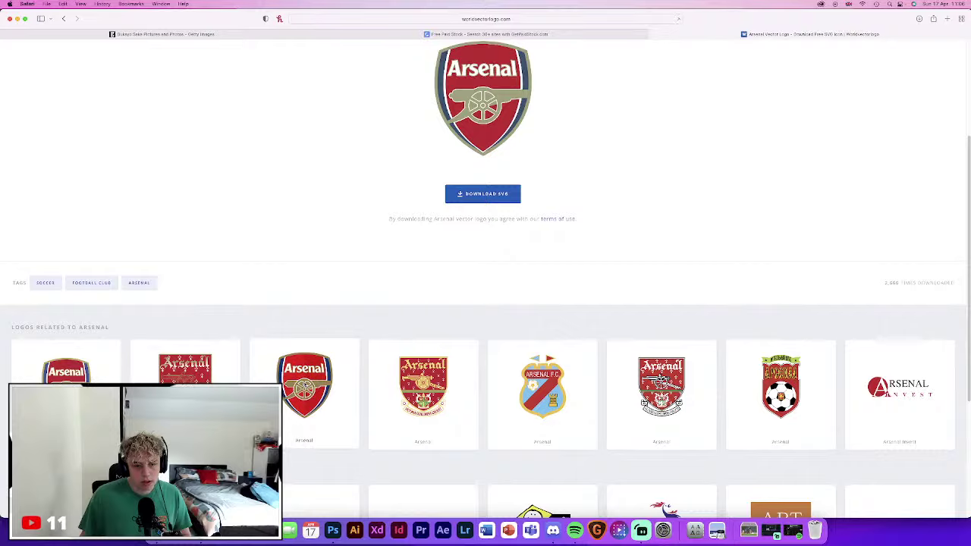
scroll(507, 298, "up", 3)
left_click(485, 315)
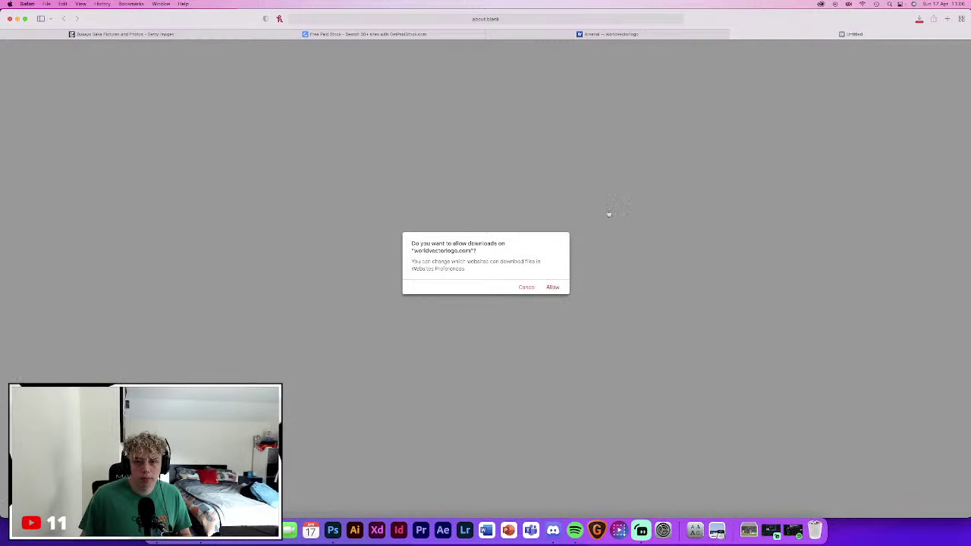
left_click(552, 286)
Check the GetPaidStock and Getty Images tabs, then close Safari to return to Photoshop
left_click(655, 34)
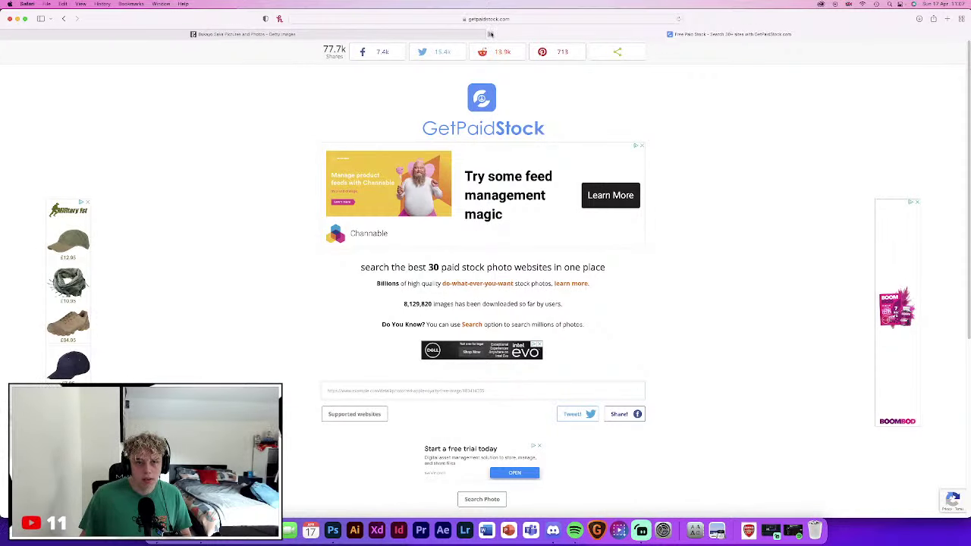
left_click(489, 34)
left_click(9, 19)
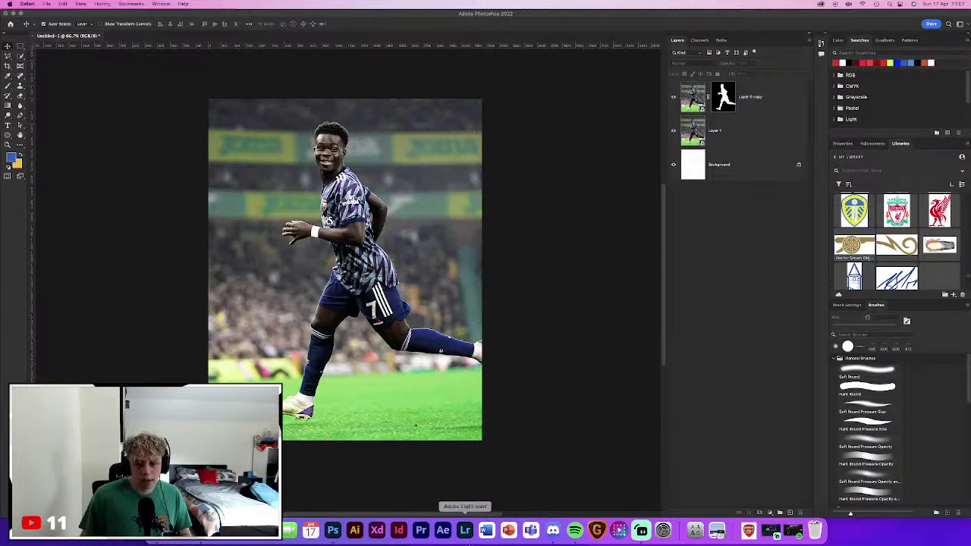
Open the Downloads stack, then bring up Discord's general-chat channel and minimize it
left_click(748, 530)
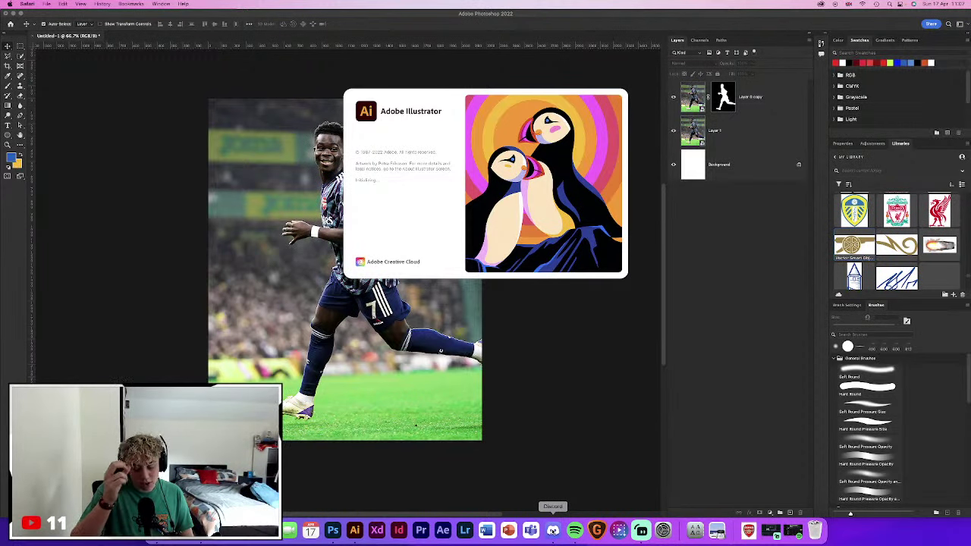
left_click(553, 531)
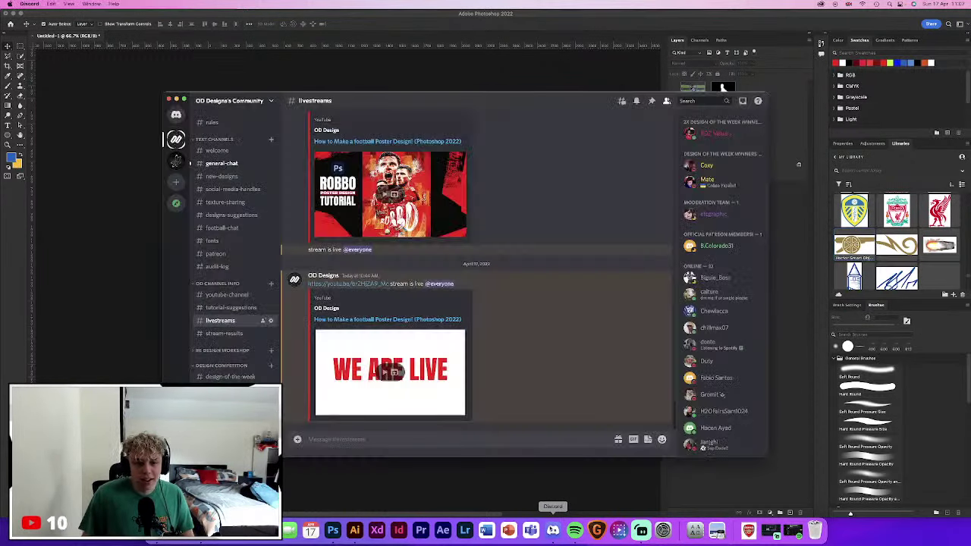
left_click(216, 162)
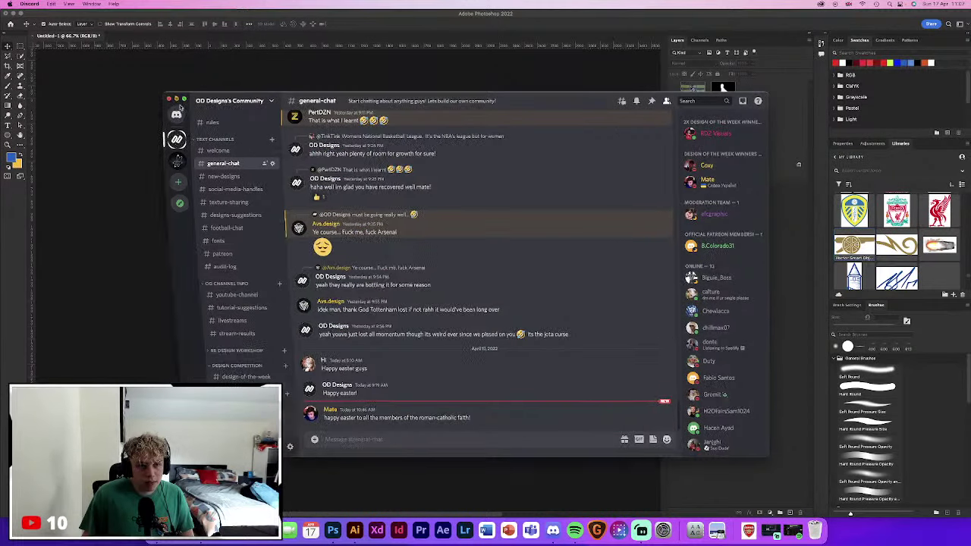
left_click(176, 99)
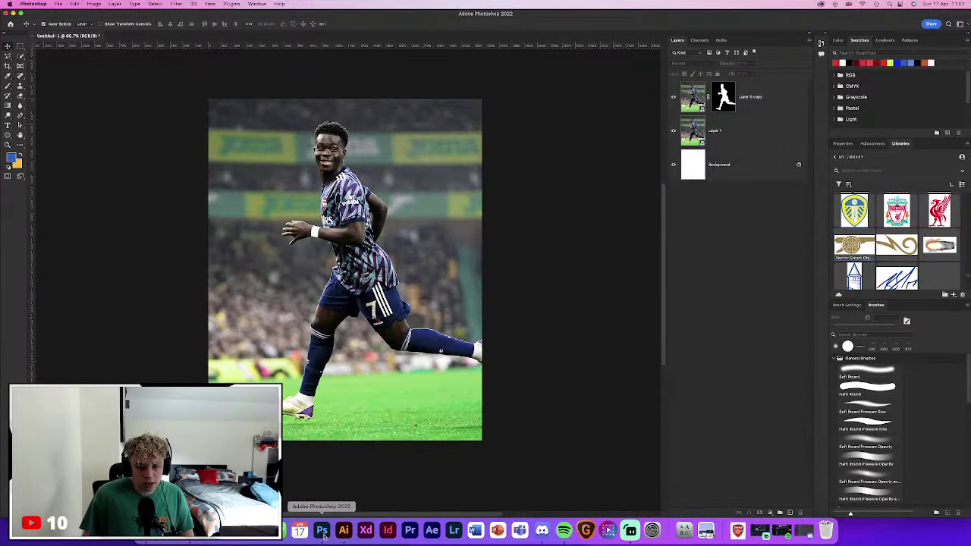
Hide Spotify again, then restore Discord and close it to return to Photoshop
left_click(782, 530)
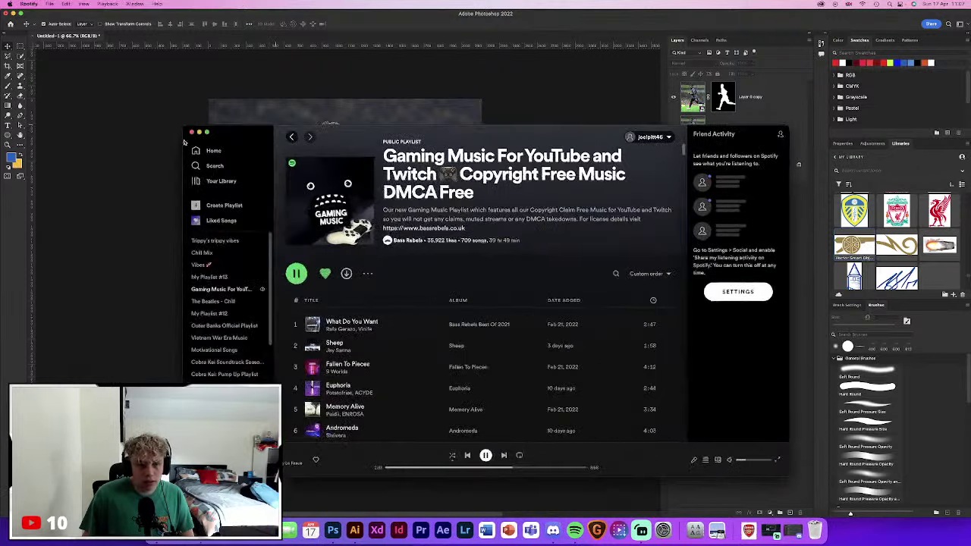
key("super+w")
left_click(786, 533)
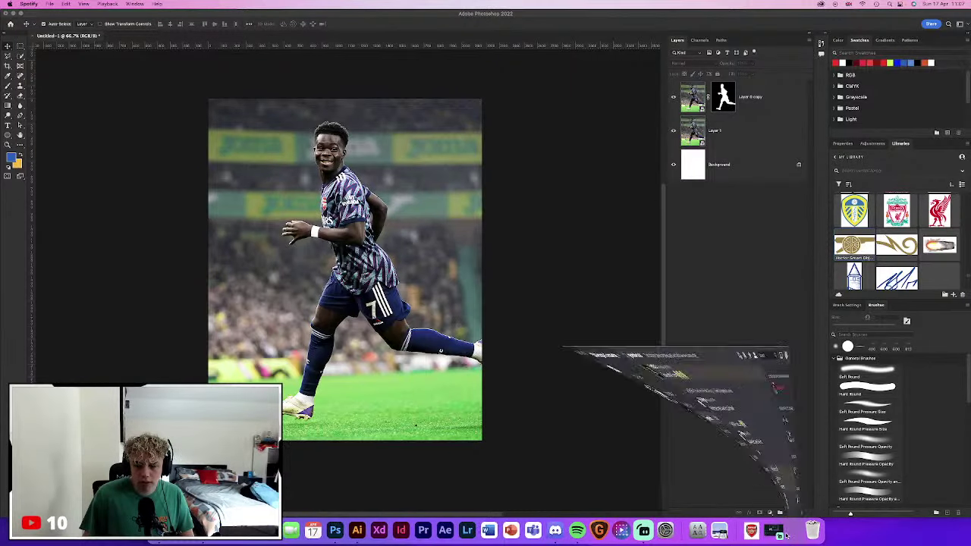
left_click(169, 101)
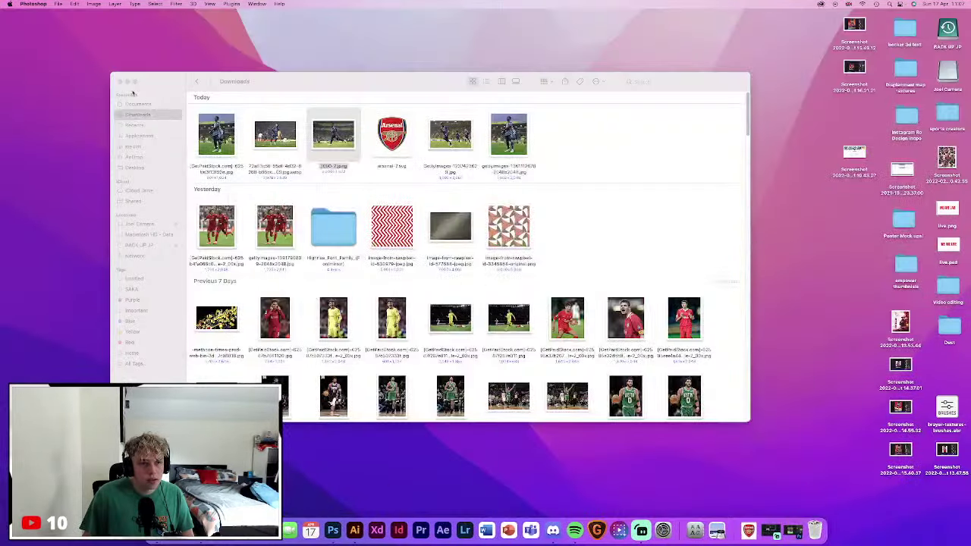
Minimize the Finder Downloads window
left_click(126, 81)
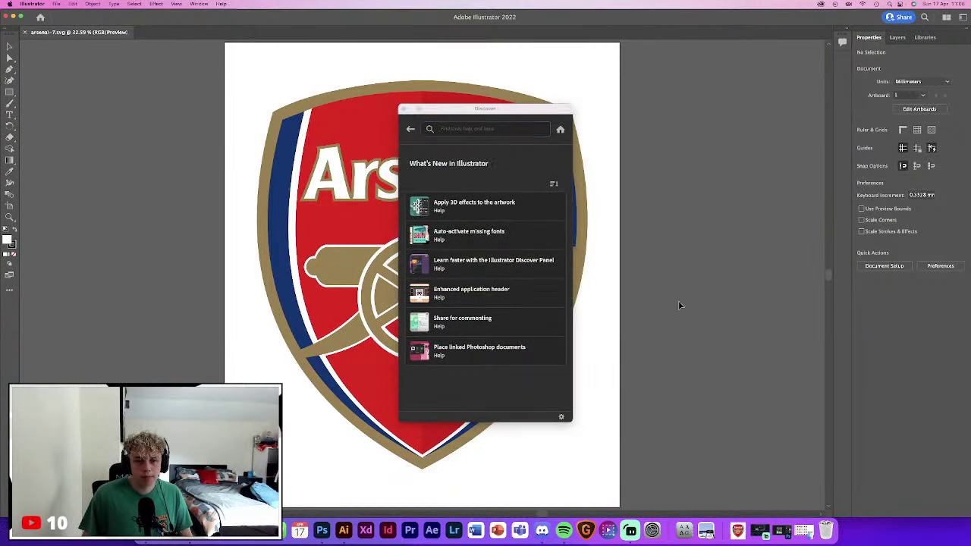
Dismiss What's New, use two-column tools and the Essentials Classic workspace, zoomed to 25%
left_click(403, 110)
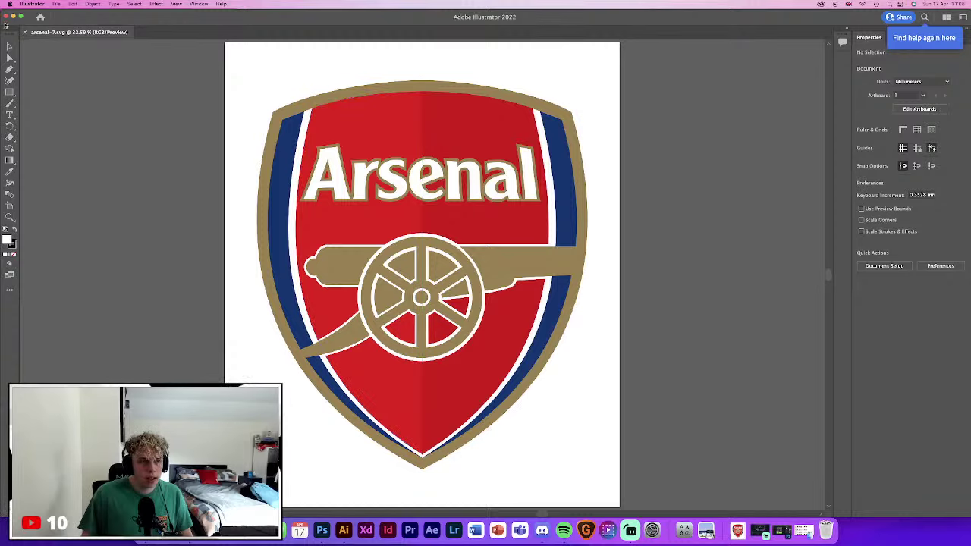
left_click(3, 31)
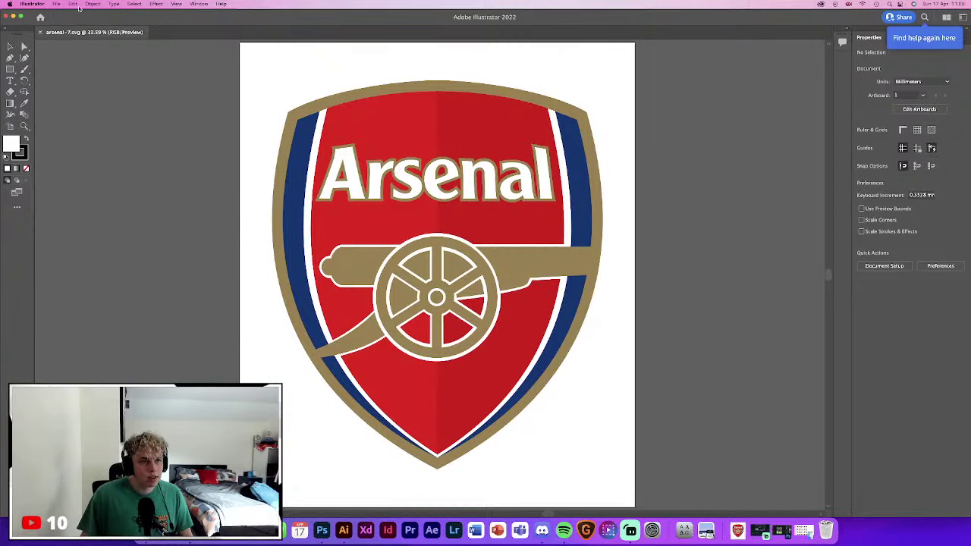
left_click(199, 4)
mouse_move(202, 44)
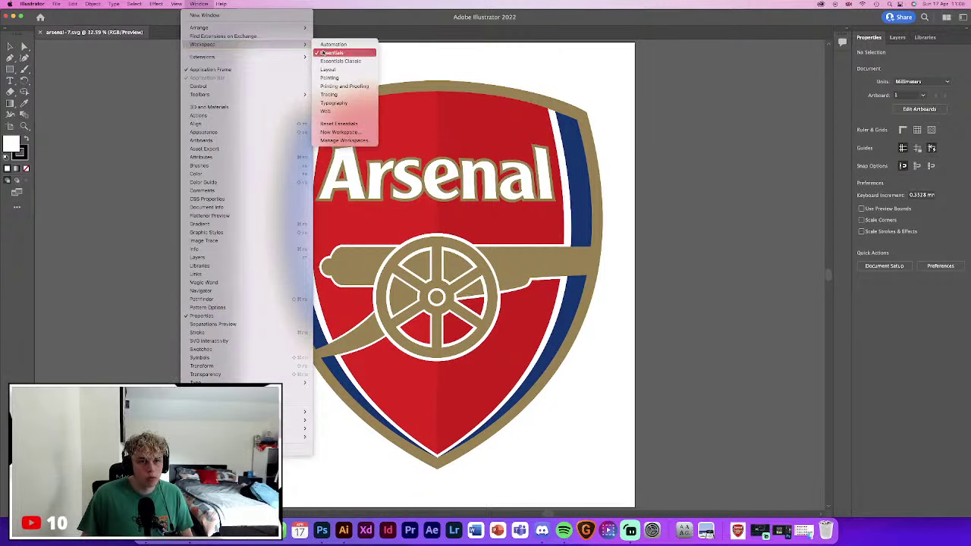
left_click(333, 61)
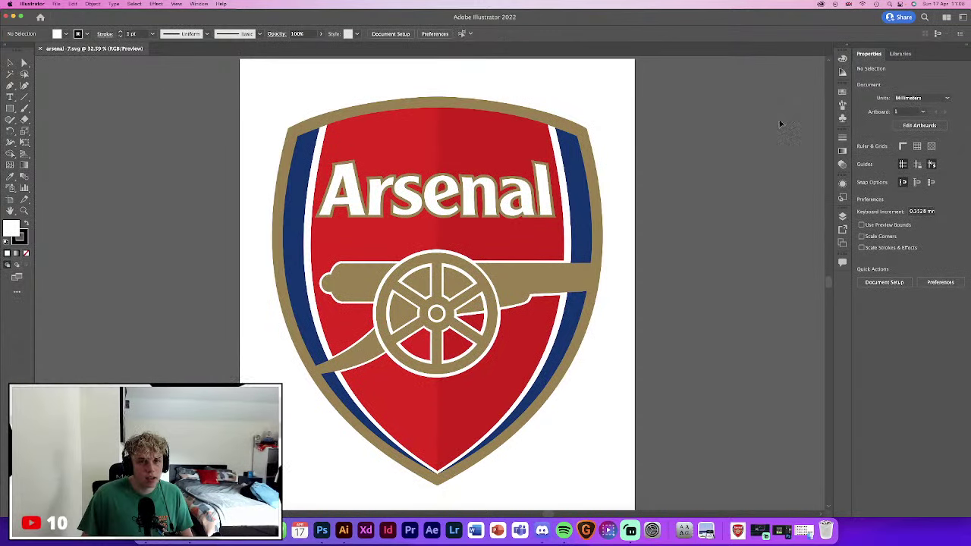
scroll(645, 213, "down", 2)
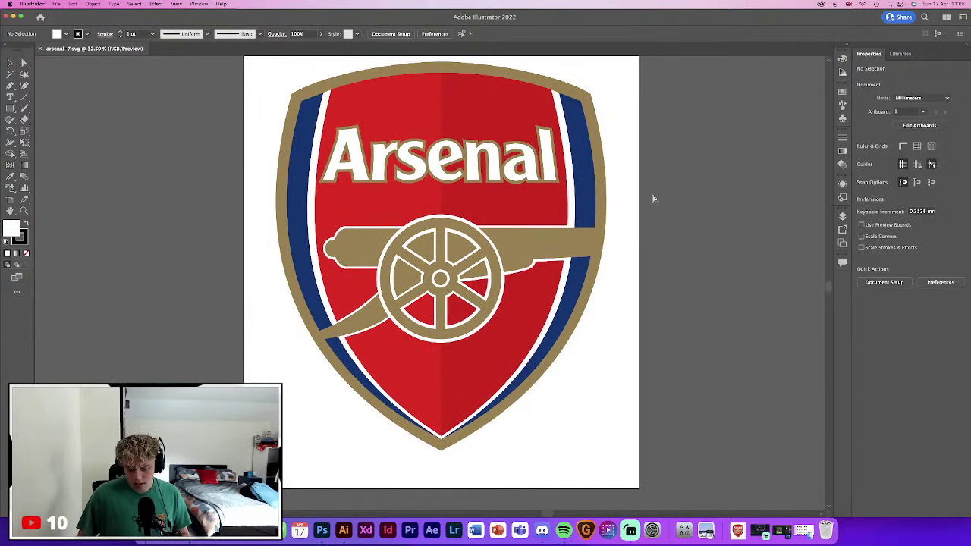
key("super+minus")
key("super+minus")
key("super+minus")
key("super+plus")
key("super+plus")
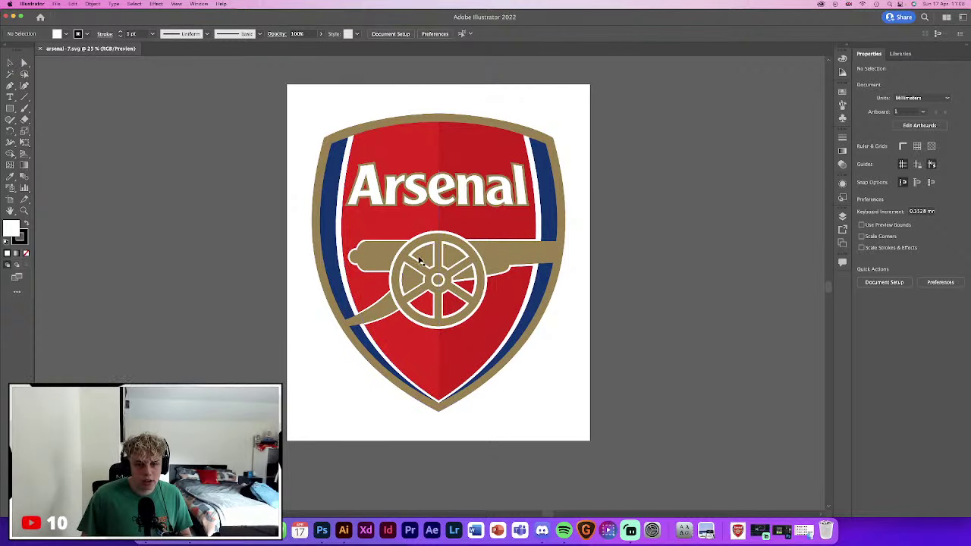
Delete the crest's shield, stripes, gold border and Arsenal lettering
left_click(459, 265)
left_click(558, 262)
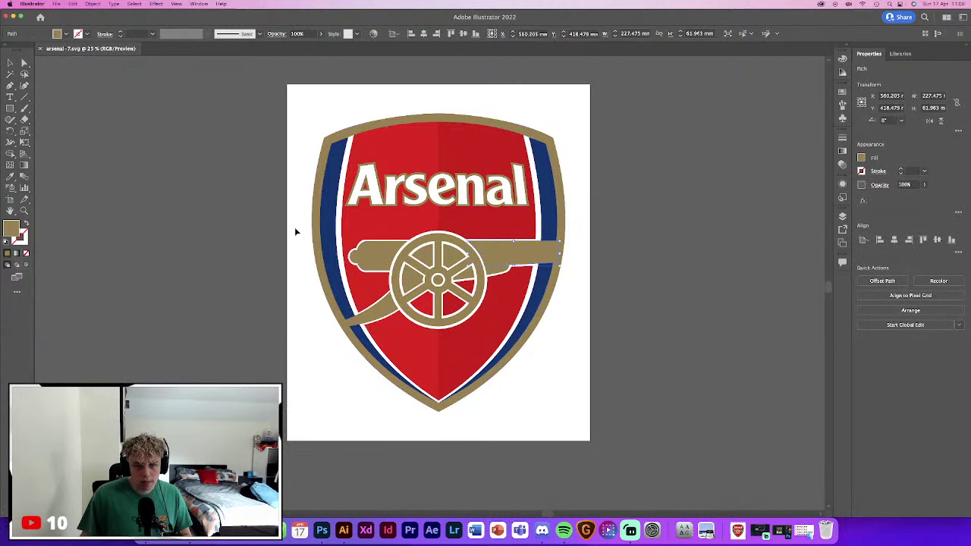
left_click(379, 222)
key("Delete")
left_click(417, 202)
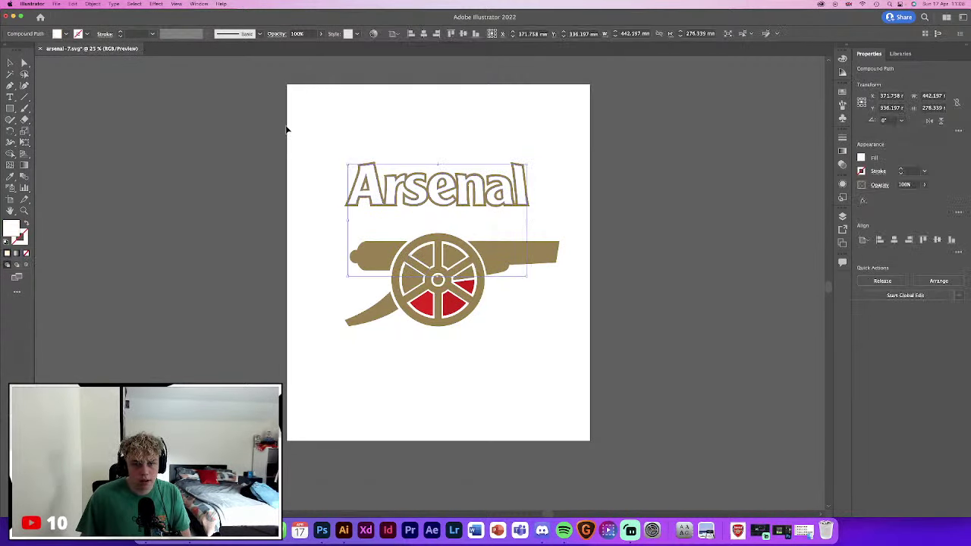
key("Delete")
Delete three wheel segments, then undo to restore the wheel segments and lettering
left_click(455, 305)
key("Delete")
left_click(422, 304)
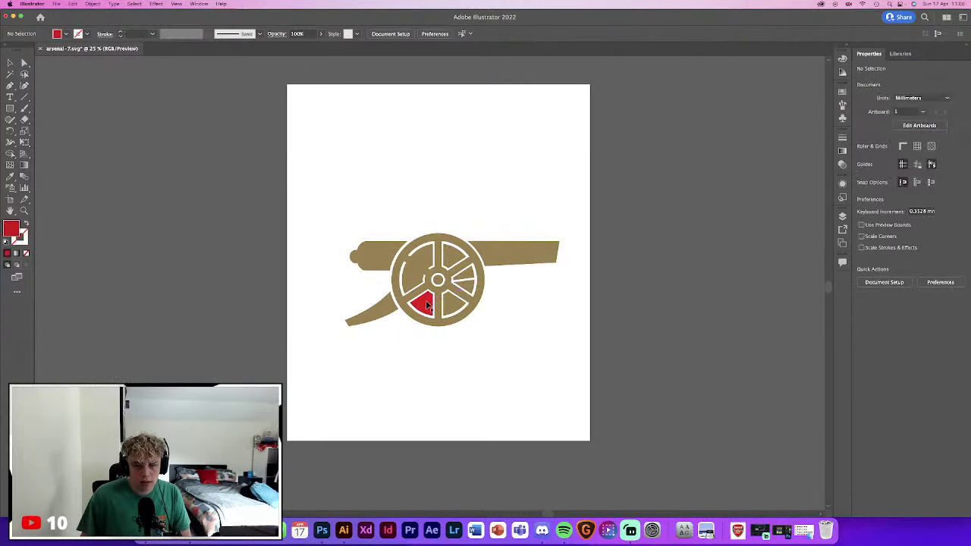
key("Delete")
left_click(415, 270)
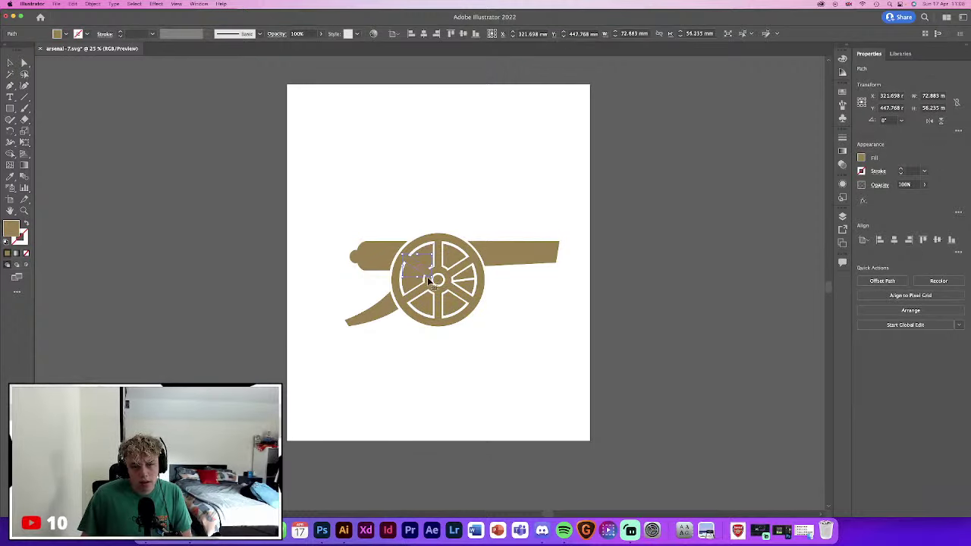
key("Delete")
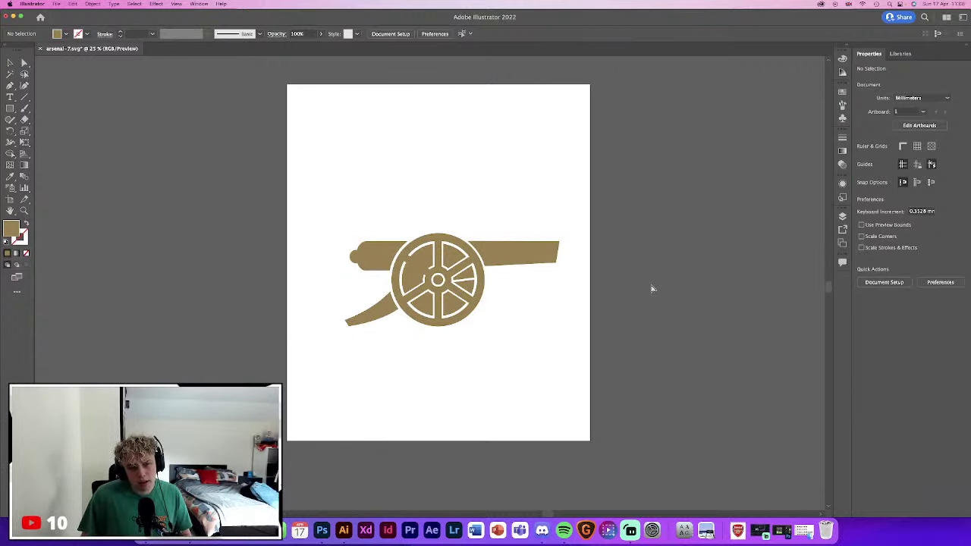
key("super+z")
key("super+z")
key("super+z")
key("super+z")
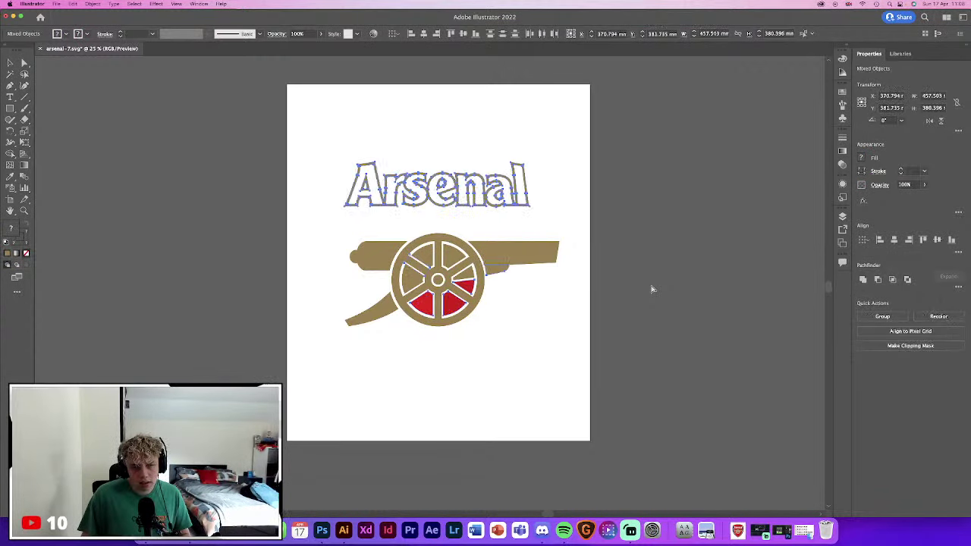
Release the Arsenal lettering compound path and inspect the remaining logo pieces
left_click(650, 288)
left_click(411, 192)
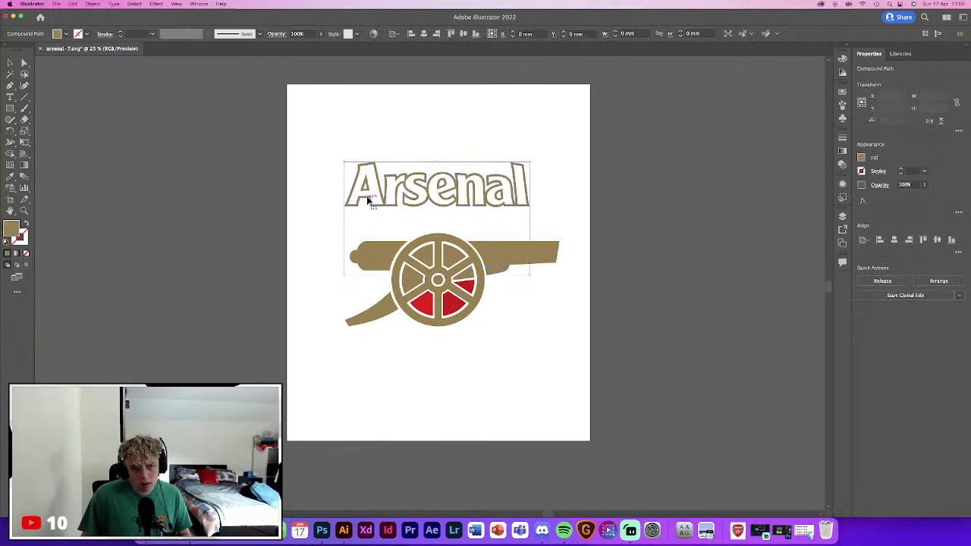
right_click(412, 191)
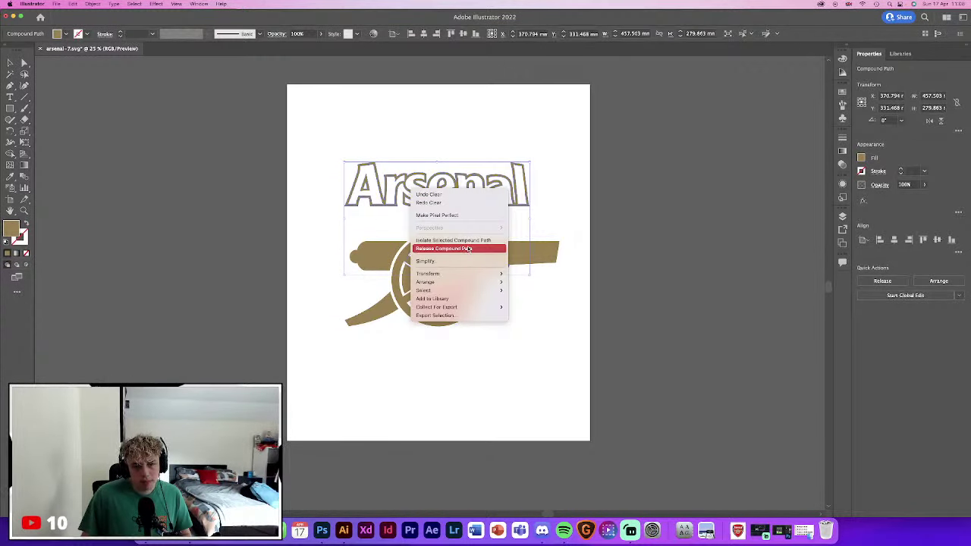
left_click(469, 248)
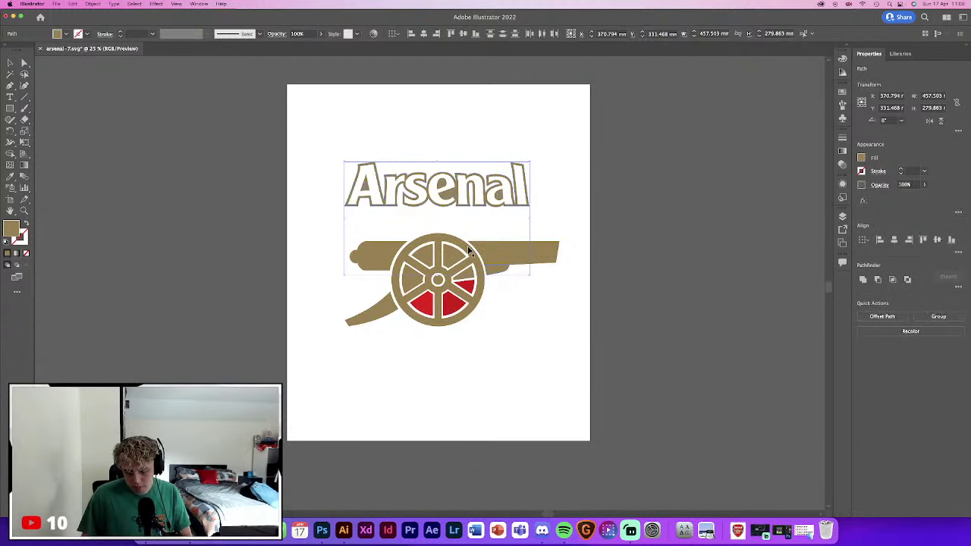
left_click(301, 158)
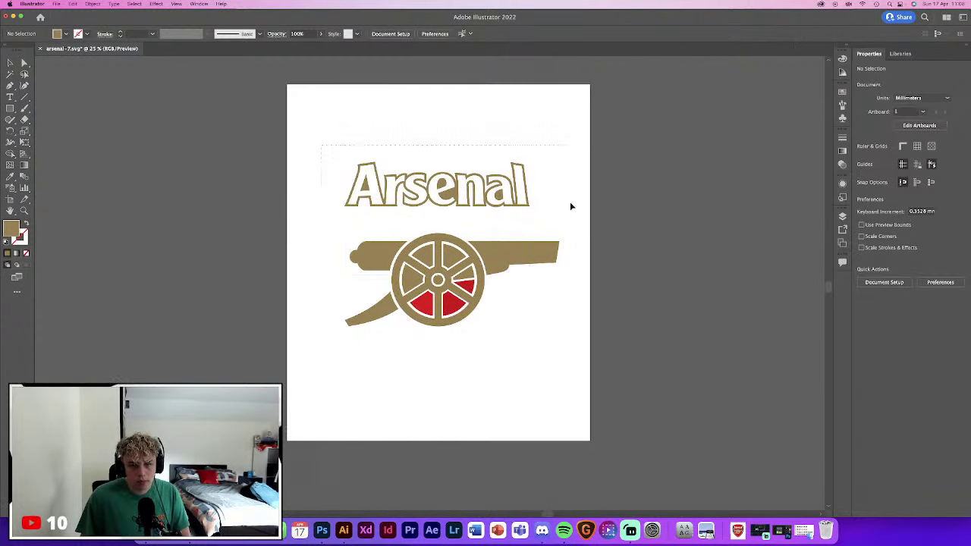
left_click_drag(571, 206, 569, 202)
right_click(426, 267)
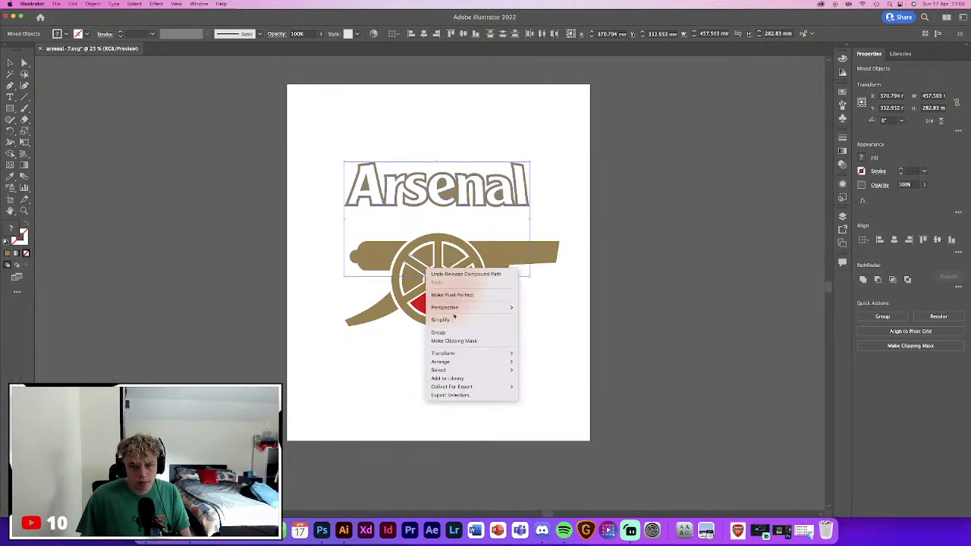
key("Escape")
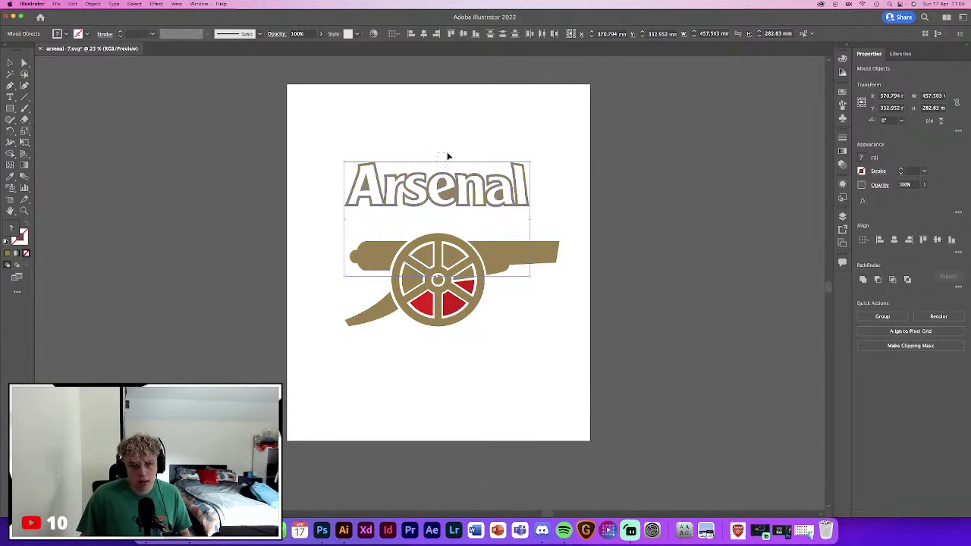
left_click(447, 156)
Delete the white lettering outline, gold Arsenal letters and leftover letter fragments
left_click(448, 142)
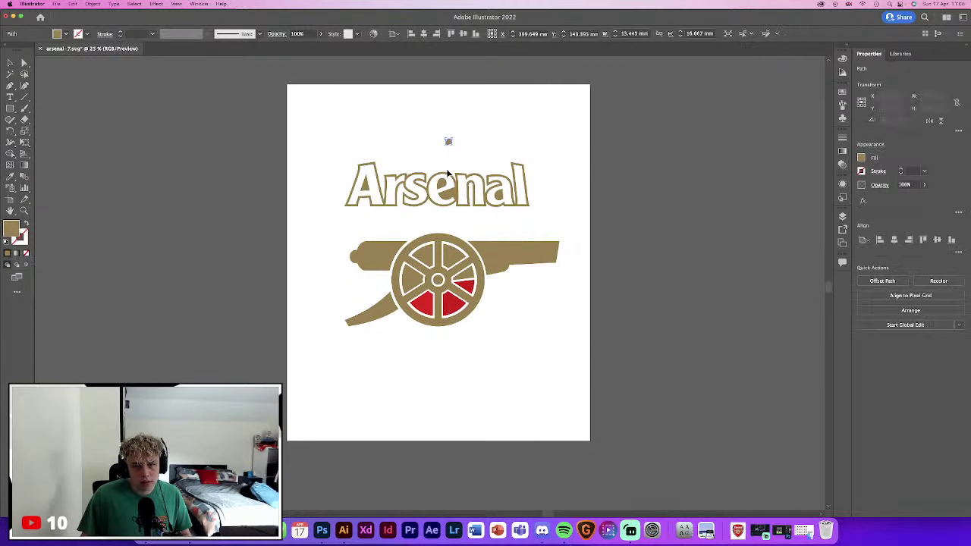
left_click(367, 176)
key("Delete")
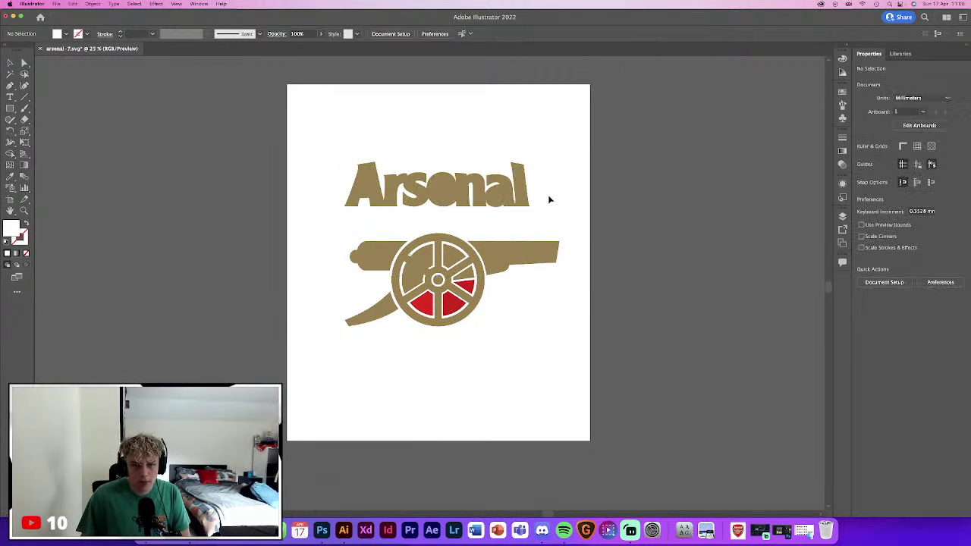
left_click(488, 197)
key("Delete")
left_click_drag(382, 160, 557, 217)
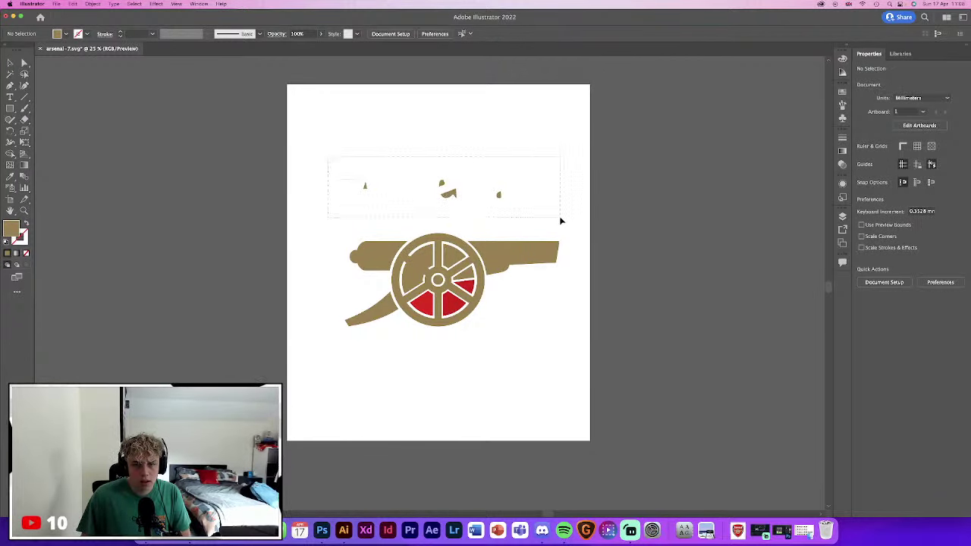
key("Delete")
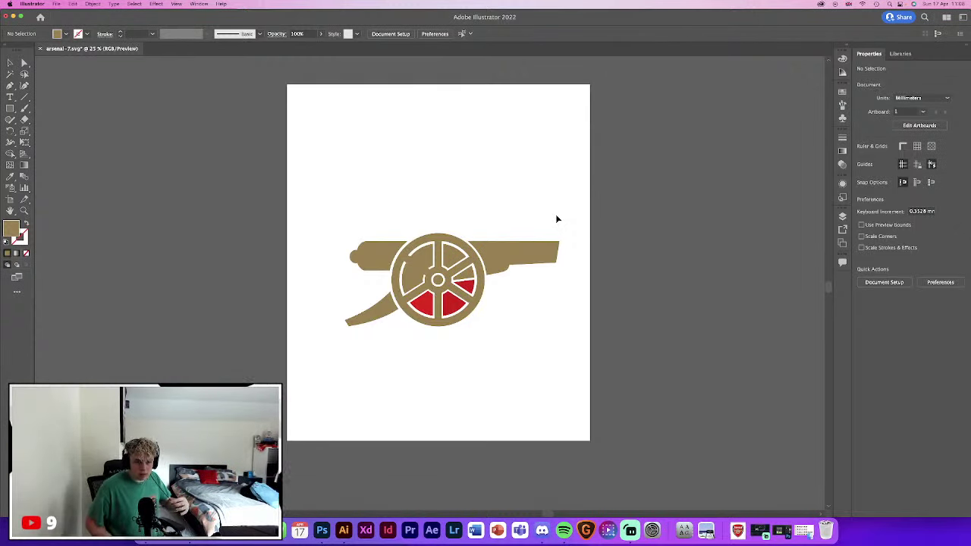
left_click(629, 530)
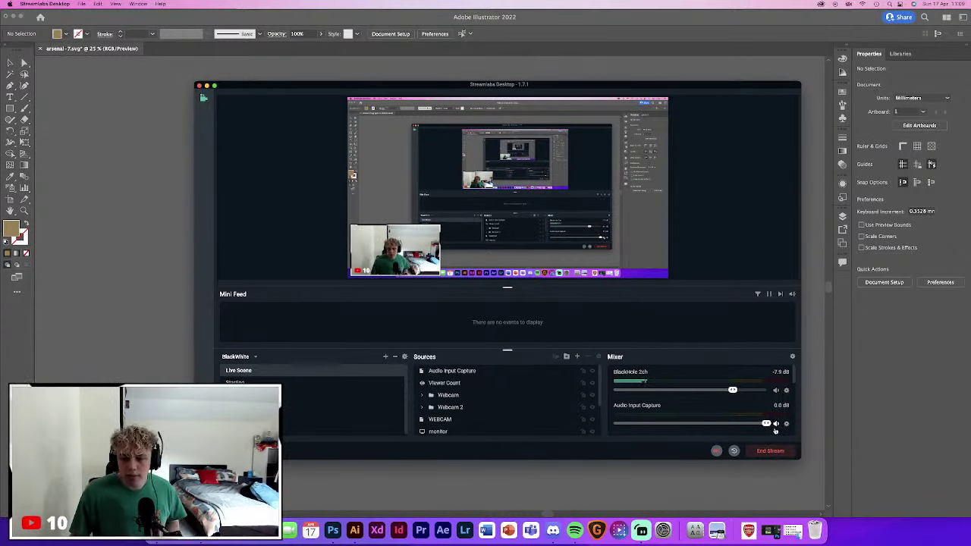
left_click(206, 85)
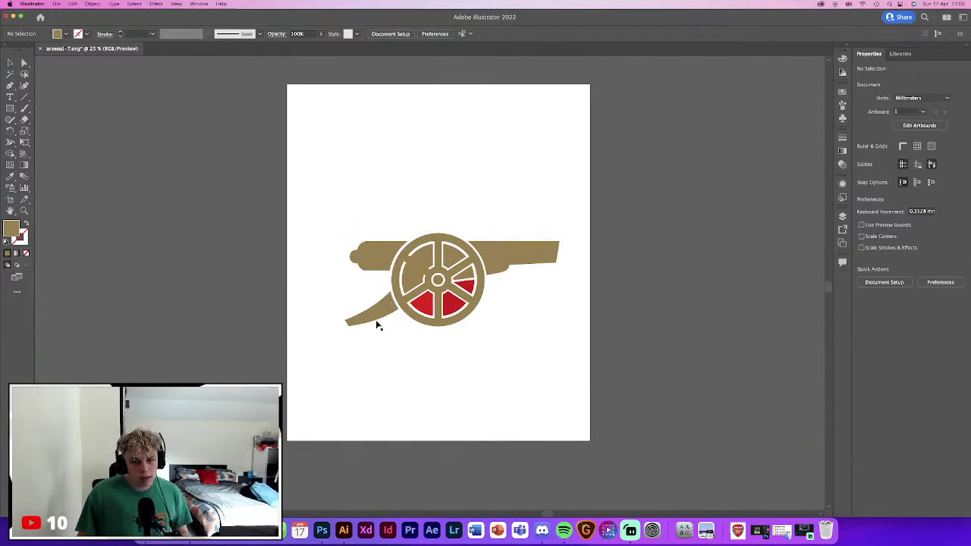
Paste the Arsenal lettering back above the cannon as a compound path and check it in isolation
left_click(425, 311)
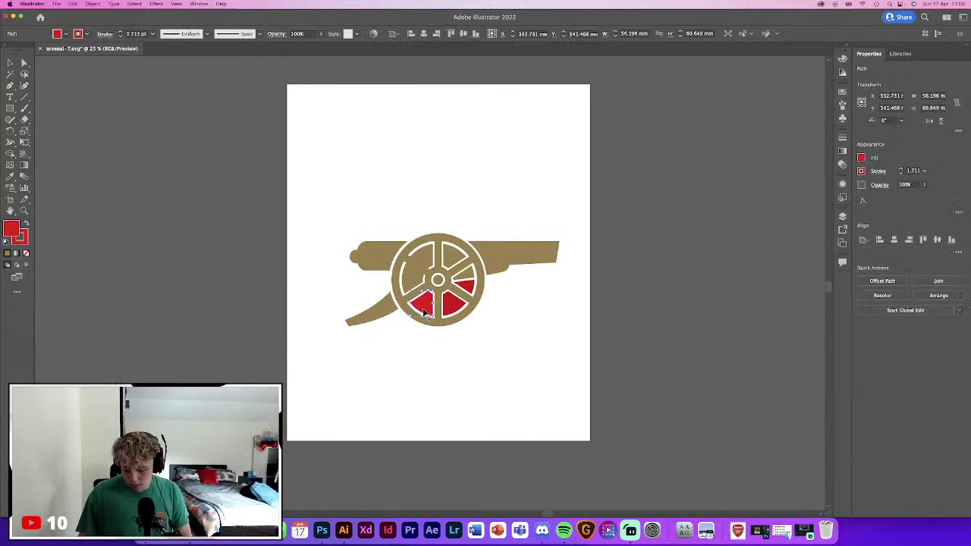
left_click(416, 262)
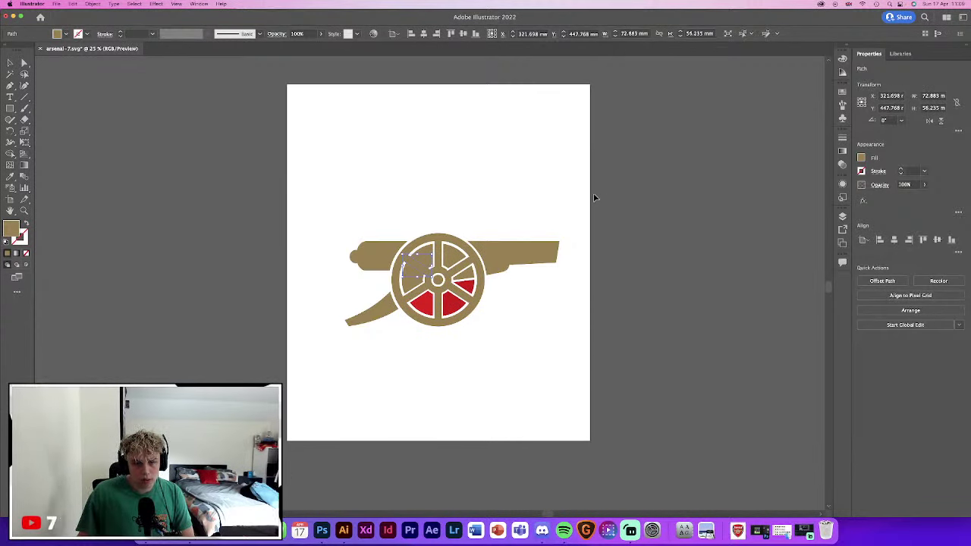
key("super+v")
key("super+8")
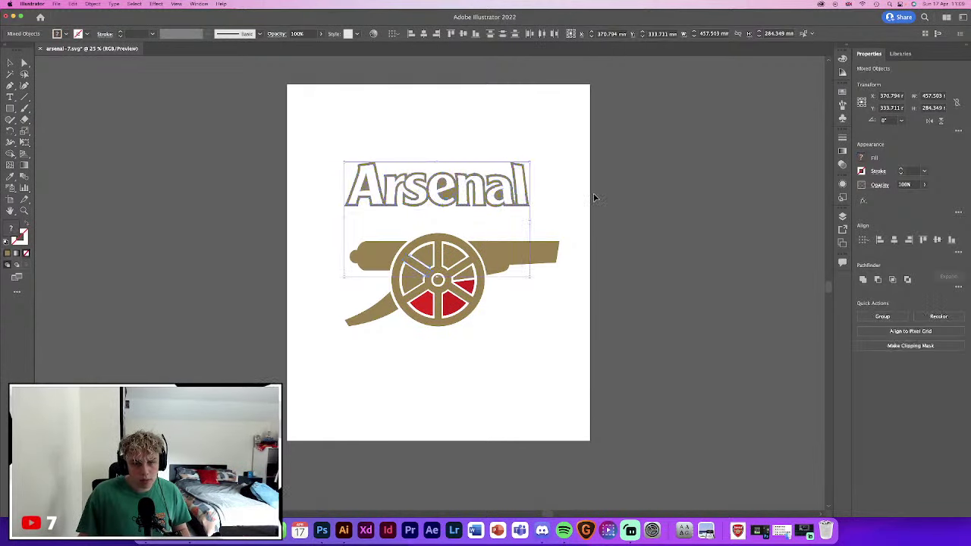
left_click(478, 186)
double_click(479, 186)
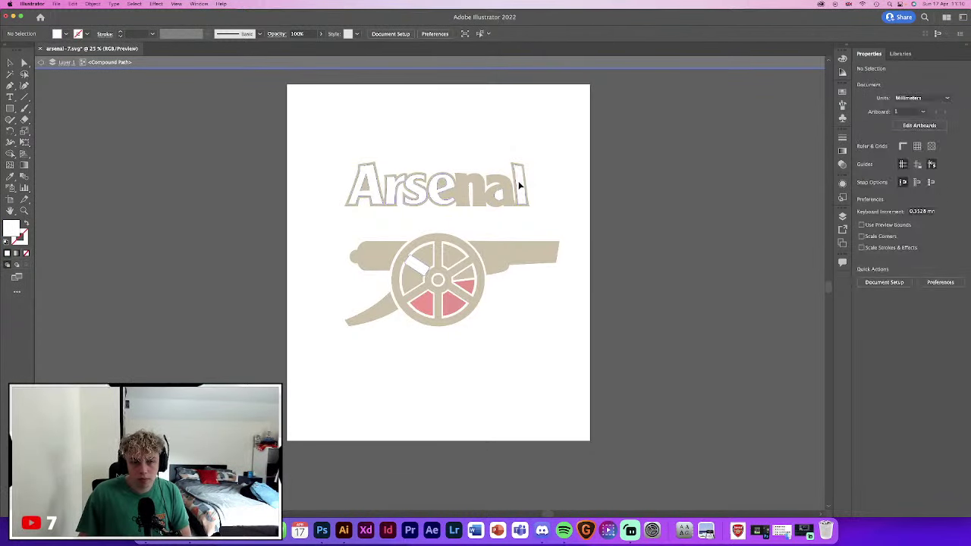
double_click(569, 220)
left_click(585, 225)
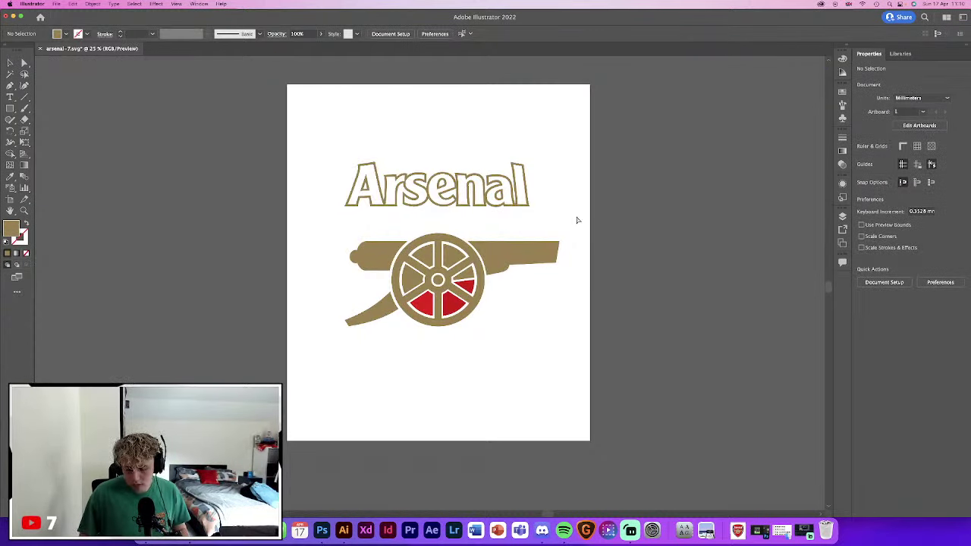
Move the whole logo left off the artboard and zoom to 50%
key("ctrl+plus")
left_click_drag(305, 128, 606, 348)
mouse_move(509, 311)
left_mouse_down()
mouse_move(107, 272)
mouse_move(385, 303)
mouse_move(356, 304)
left_mouse_up()
left_click(385, 402)
key("ctrl+plus")
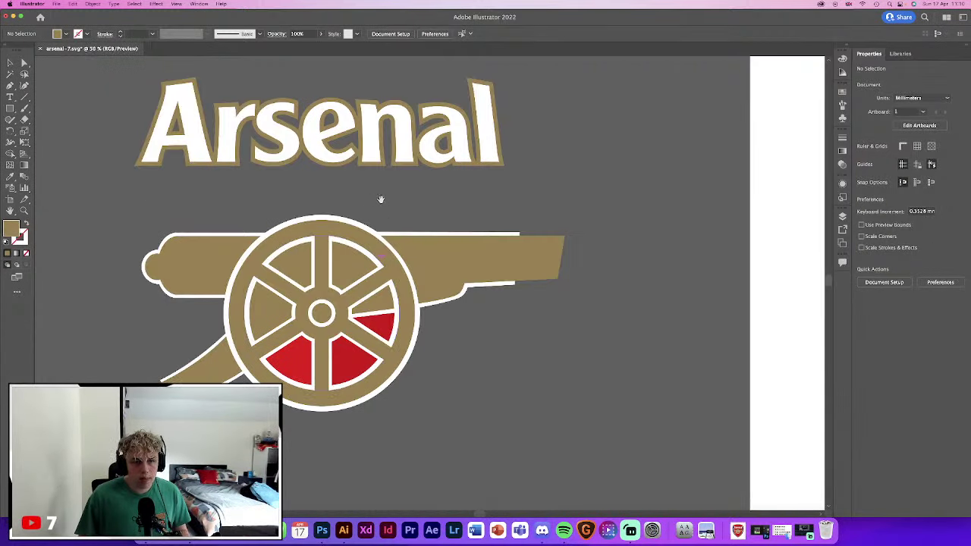
Release the Arsenal lettering compound path into separate letter shapes
left_click_drag(380, 198, 422, 216)
double_click(337, 165)
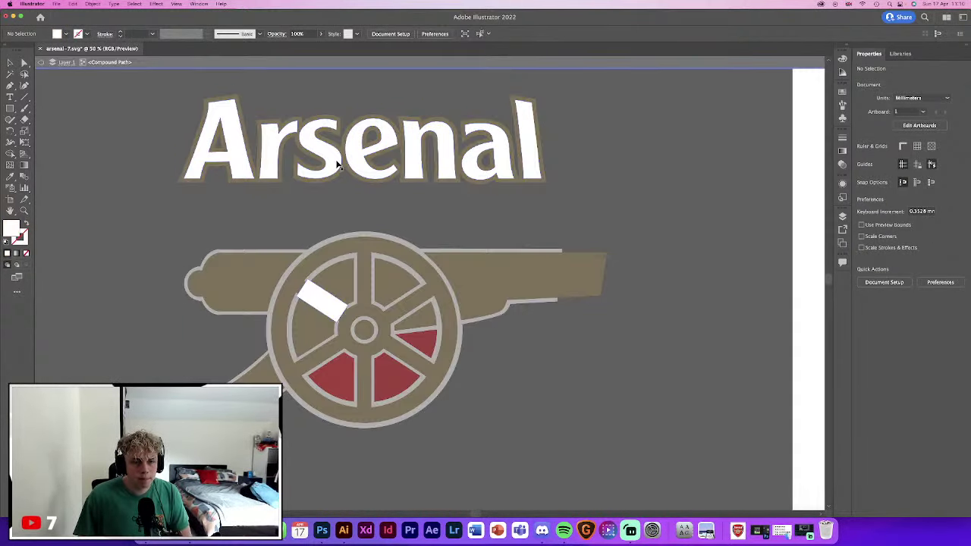
left_click(322, 310)
double_click(567, 226)
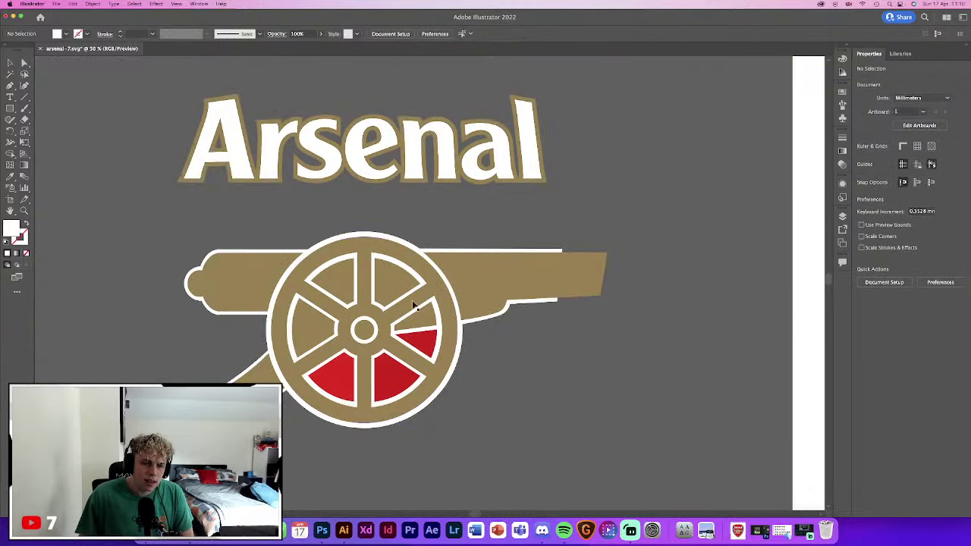
left_click(334, 151)
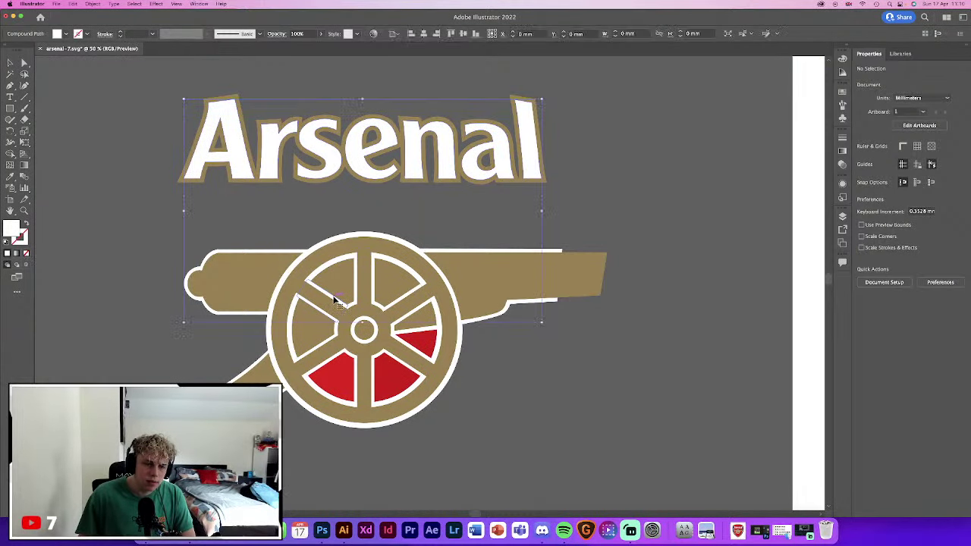
right_click(358, 154)
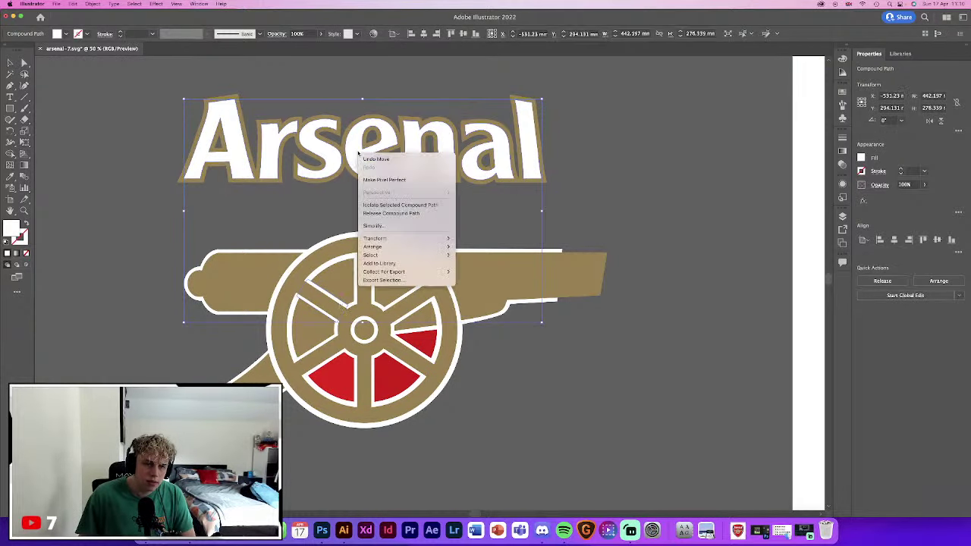
left_click(391, 213)
left_click(467, 206)
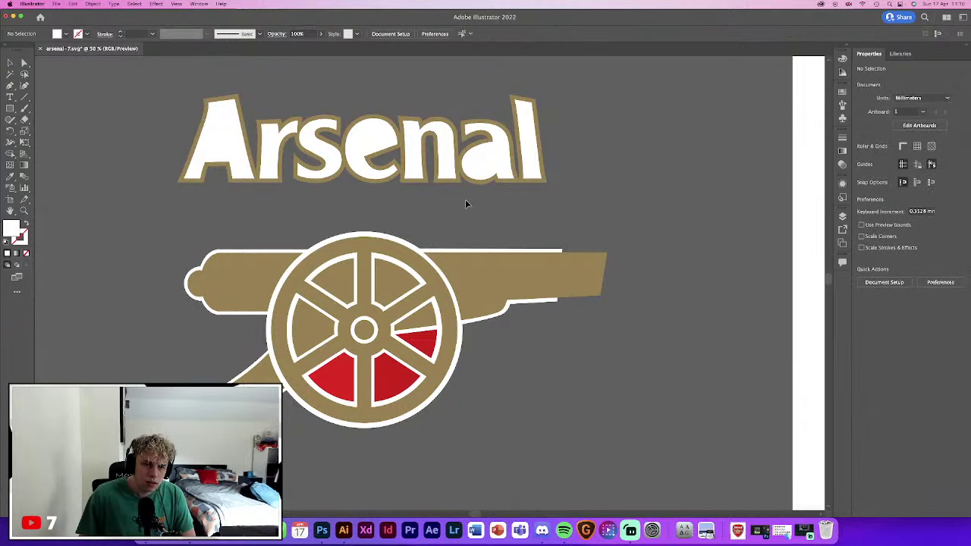
Delete the e counter, the gold outline behind the lettering, and the n
left_click(381, 171)
key("Delete")
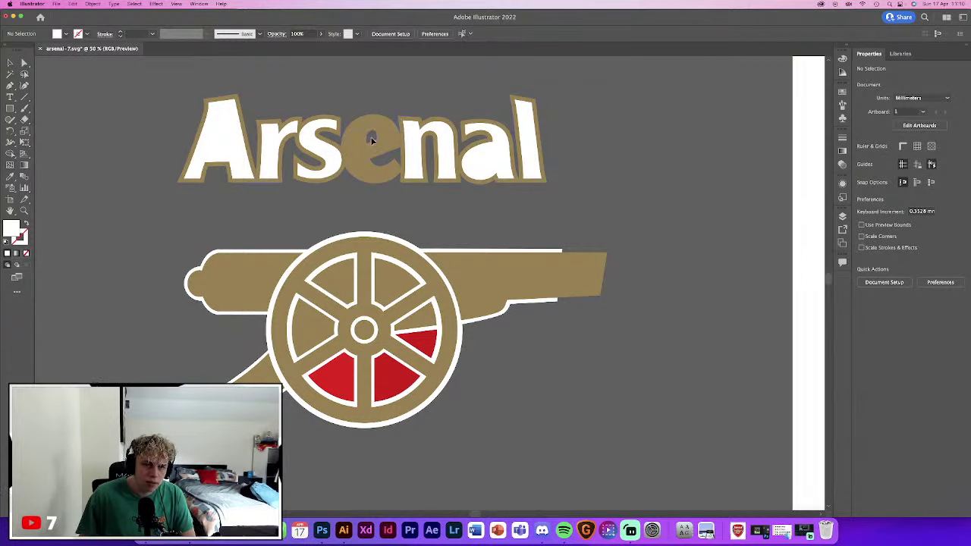
left_click(372, 139)
key("Delete")
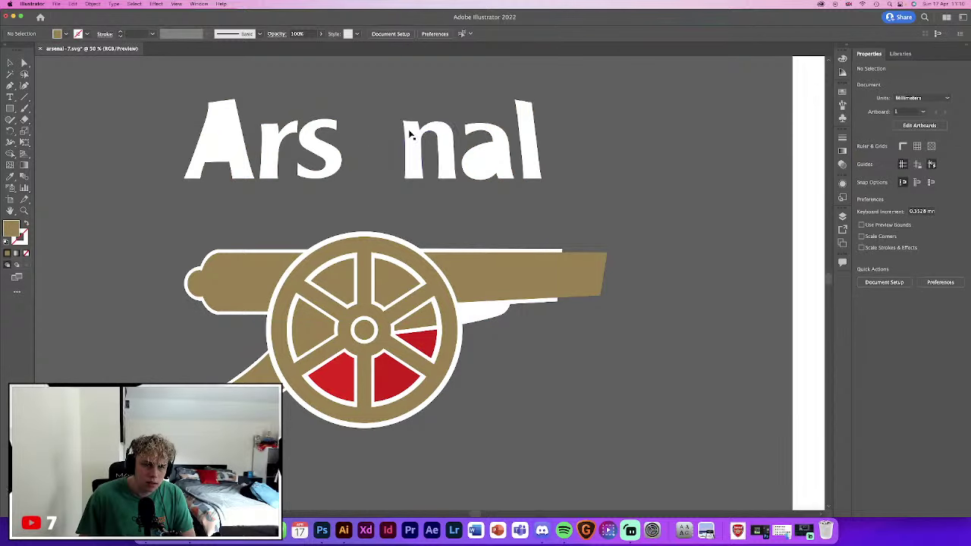
left_click(409, 135)
key("Delete")
Delete the remaining letters through the final A, leaving only the cannon
left_click(501, 156)
key("Delete")
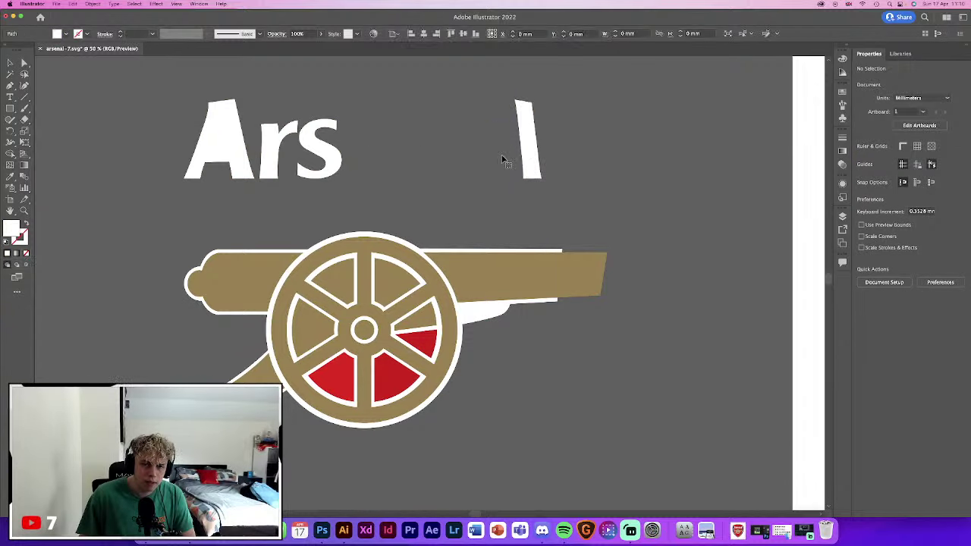
left_click(527, 144)
key("Delete")
left_click(324, 147)
key("Delete")
left_click(247, 147)
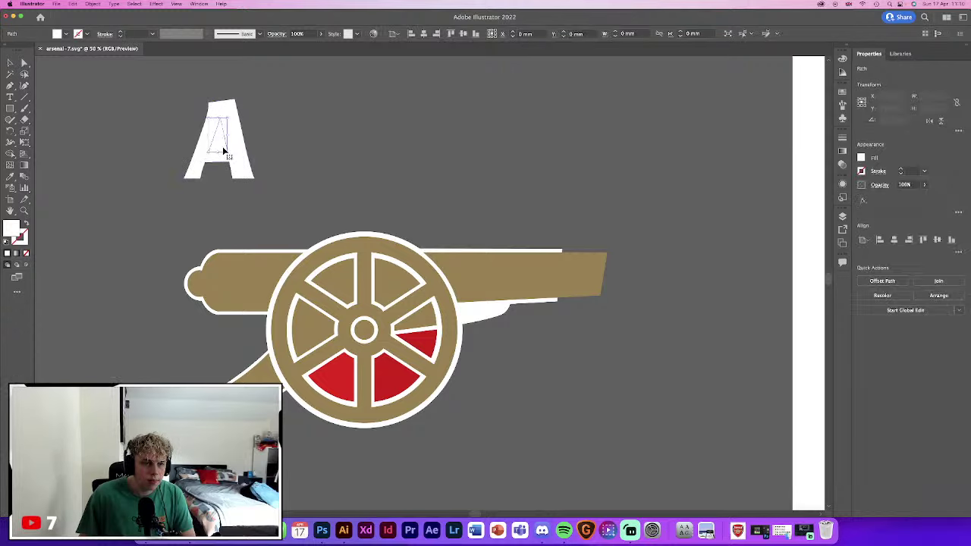
key("Delete")
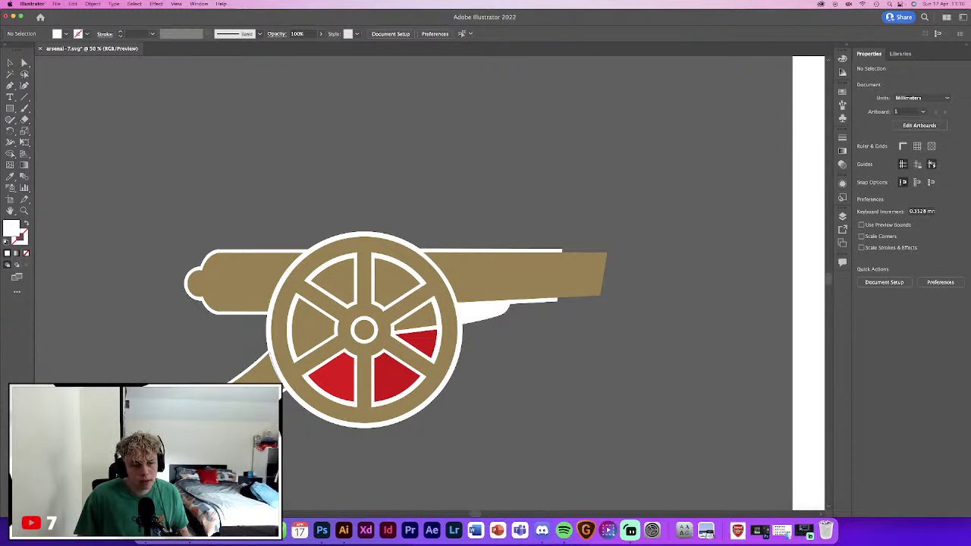
left_click(251, 373)
Combine two wheel paths, then test-delete and restore the gold wheel segment
left_click(258, 366)
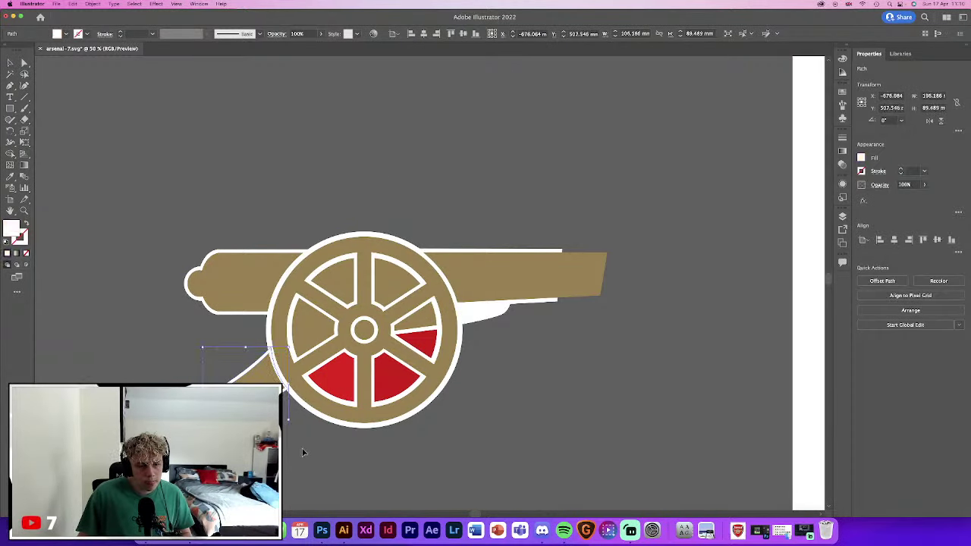
left_click(341, 291)
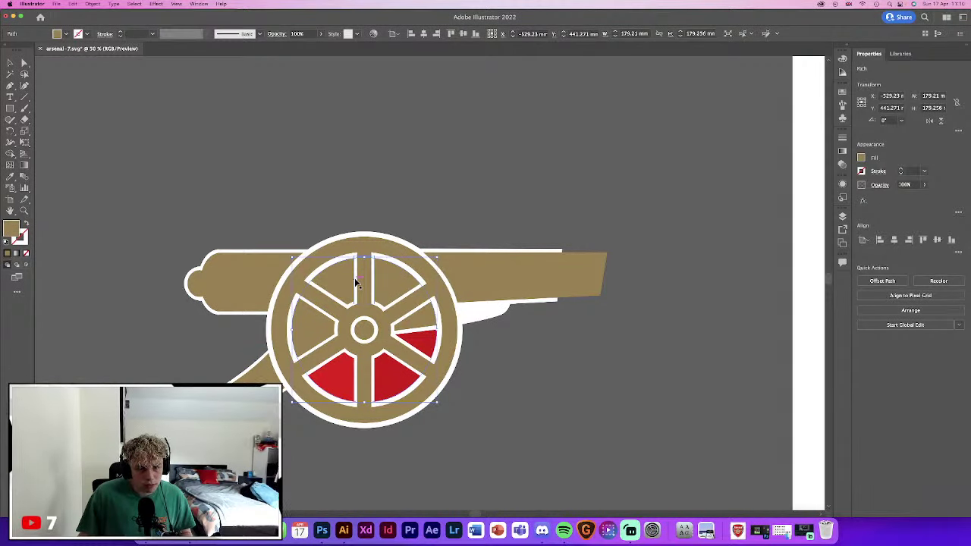
left_click(354, 301)
left_click(339, 286, "shift")
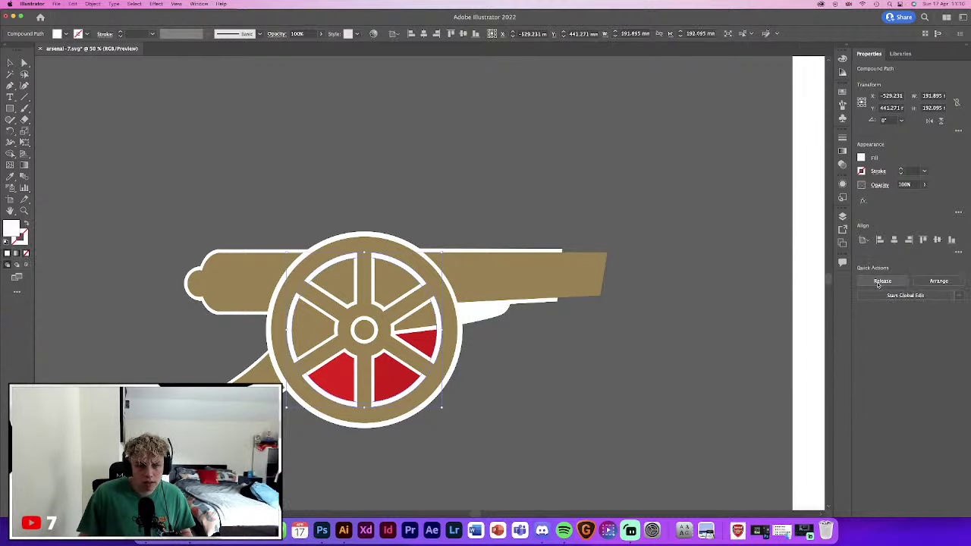
left_click(877, 280)
left_click(394, 286)
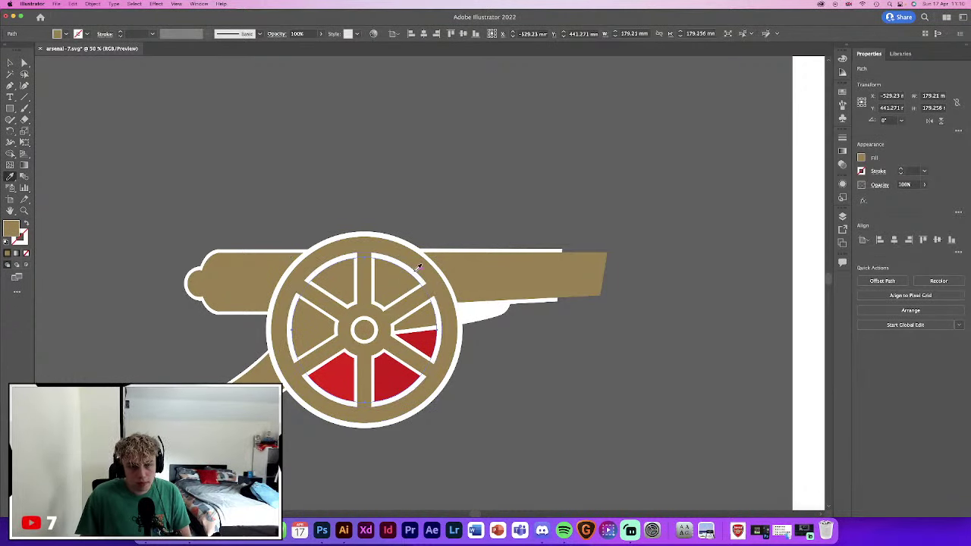
key("Delete")
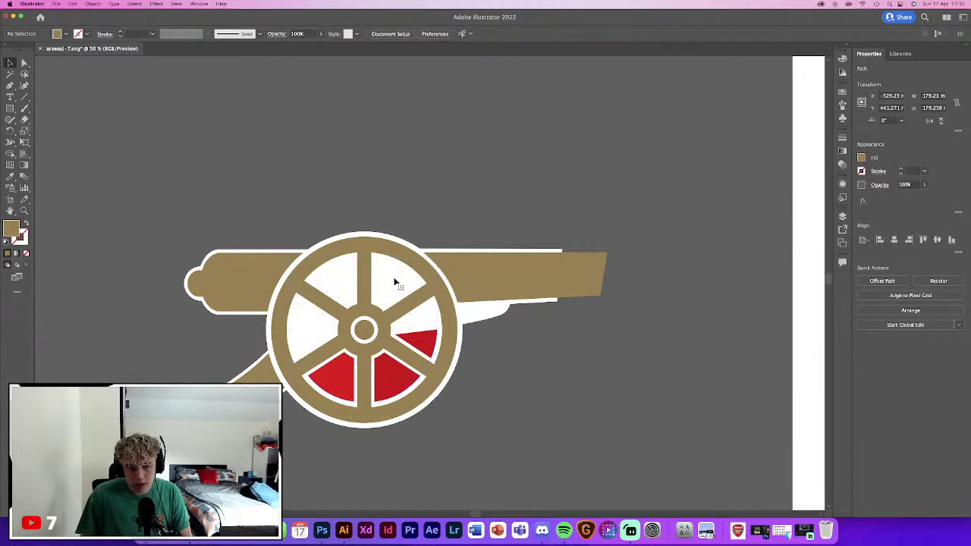
key("ctrl+z")
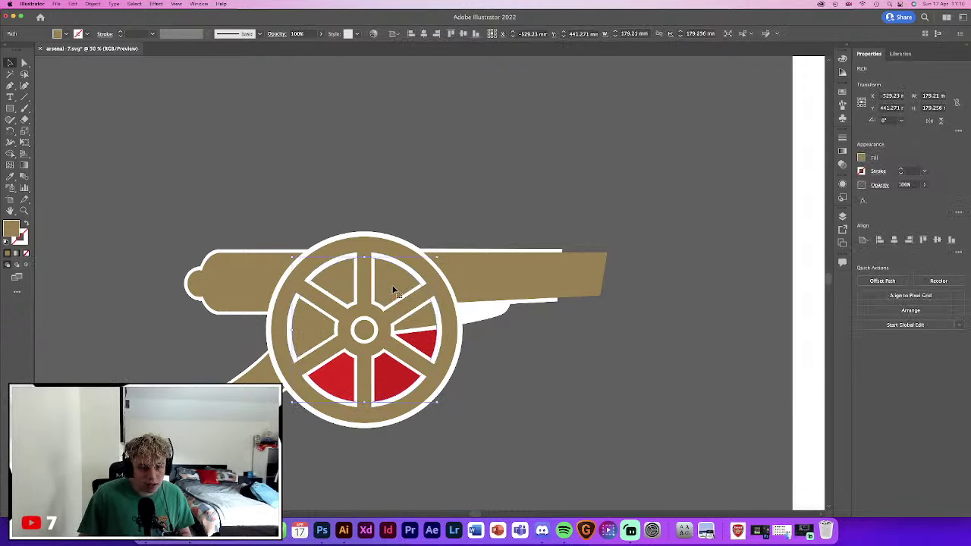
key("ctrl+equal")
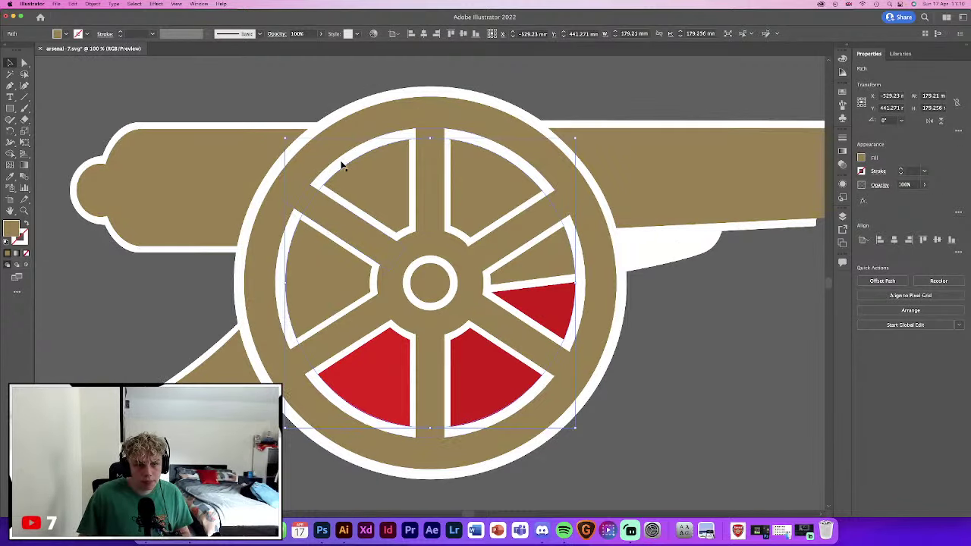
Select the white wheel segments and trial a Shape Builder merge, then undo it
left_click(379, 219)
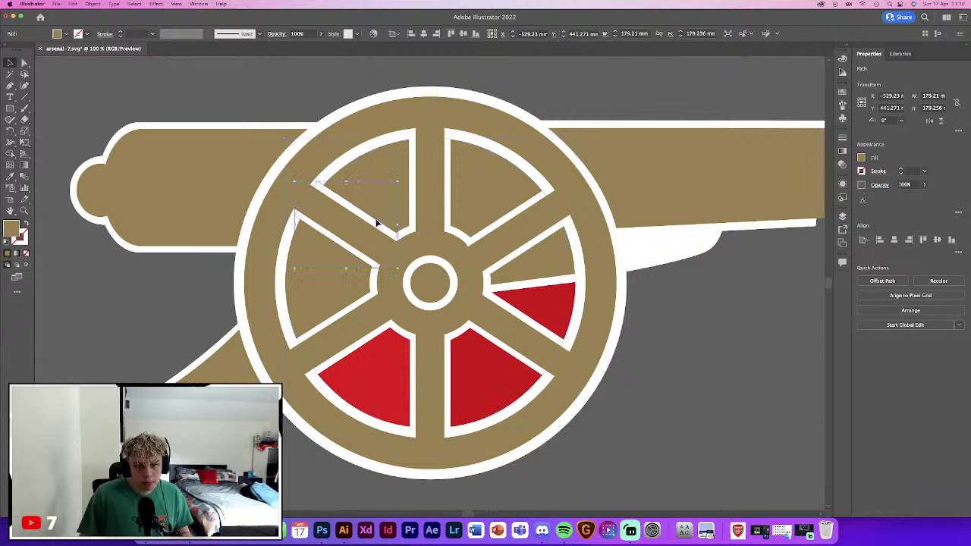
left_click(424, 205, "shift")
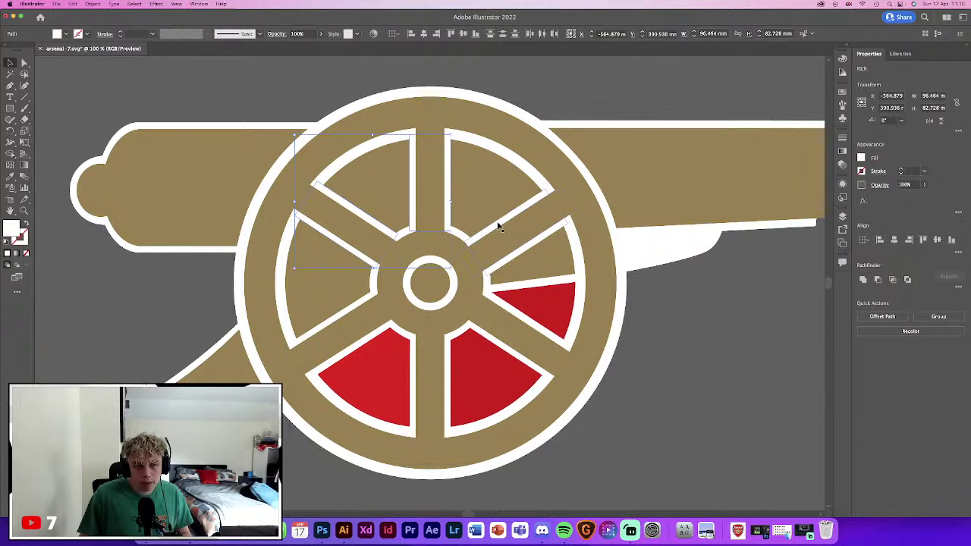
left_click(488, 291, "shift")
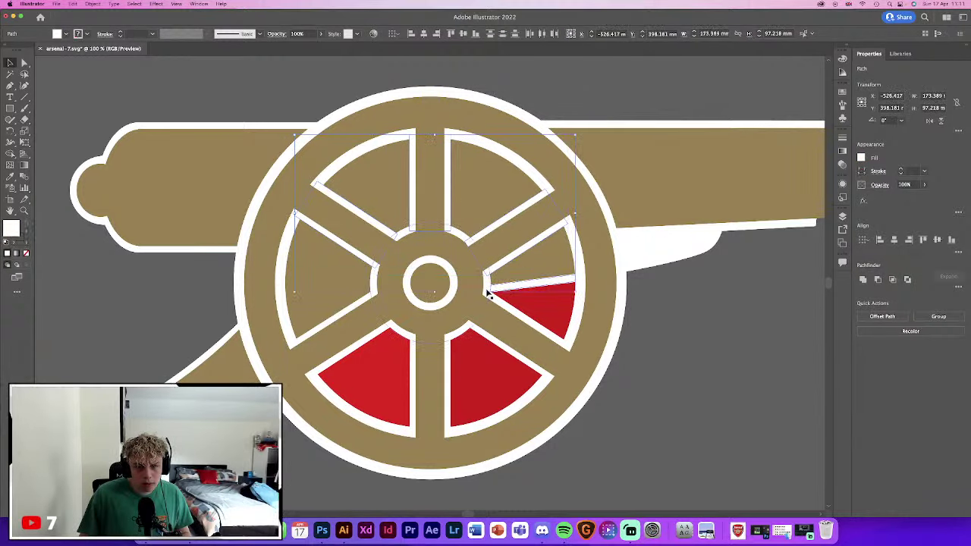
left_click(447, 348, "shift")
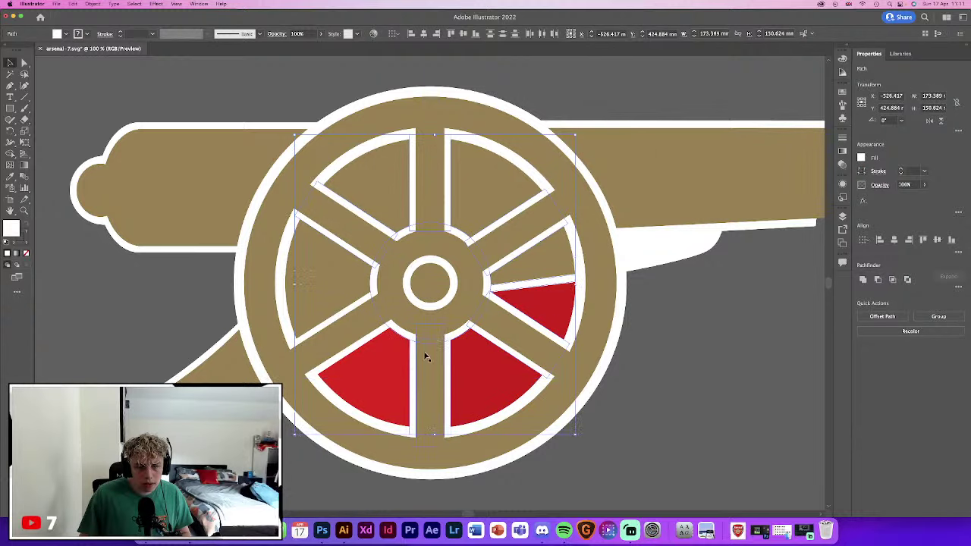
left_click(282, 306, "shift")
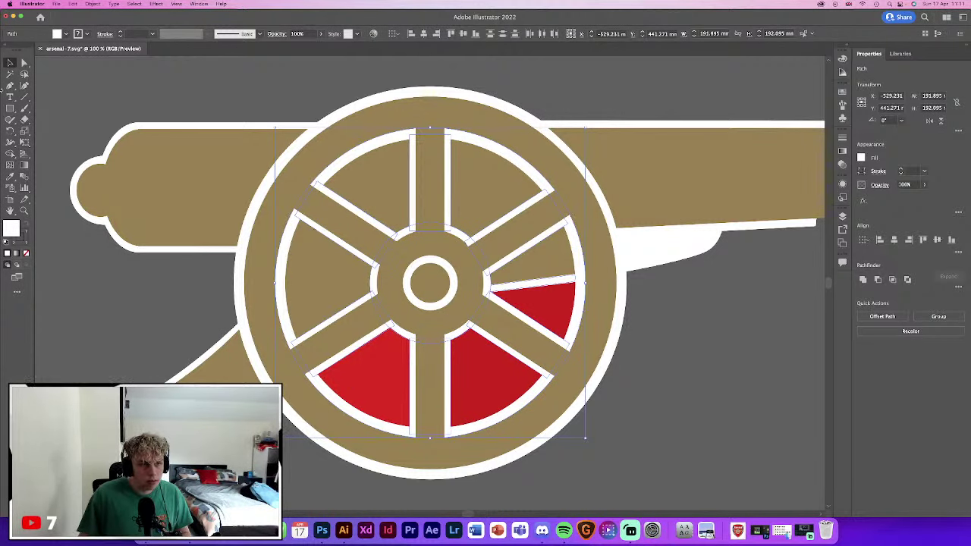
left_click(10, 152)
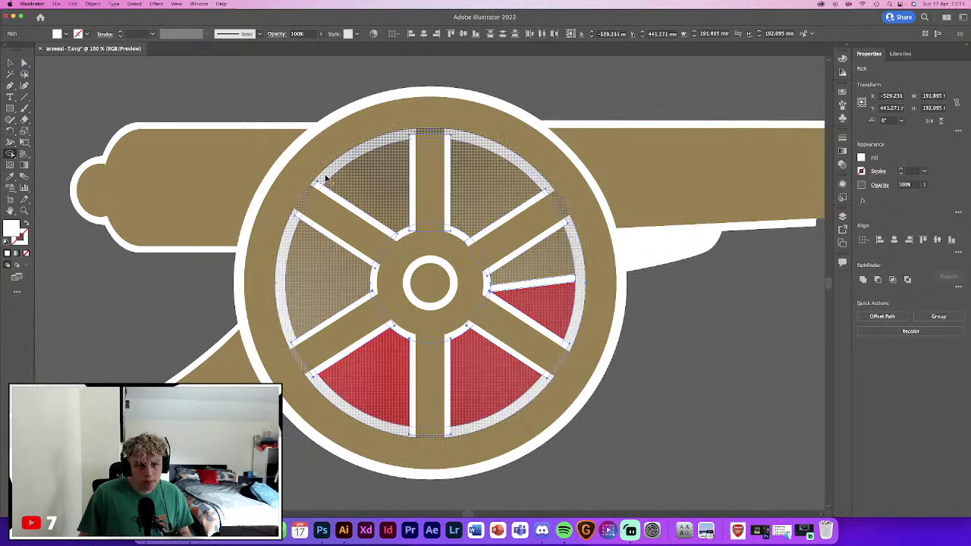
left_click_drag(314, 184, 396, 195)
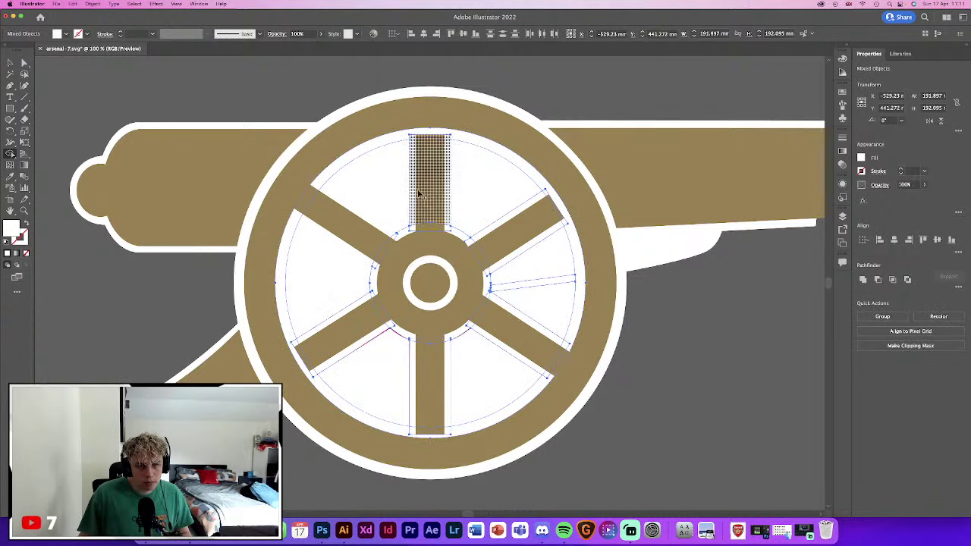
key("ctrl+z")
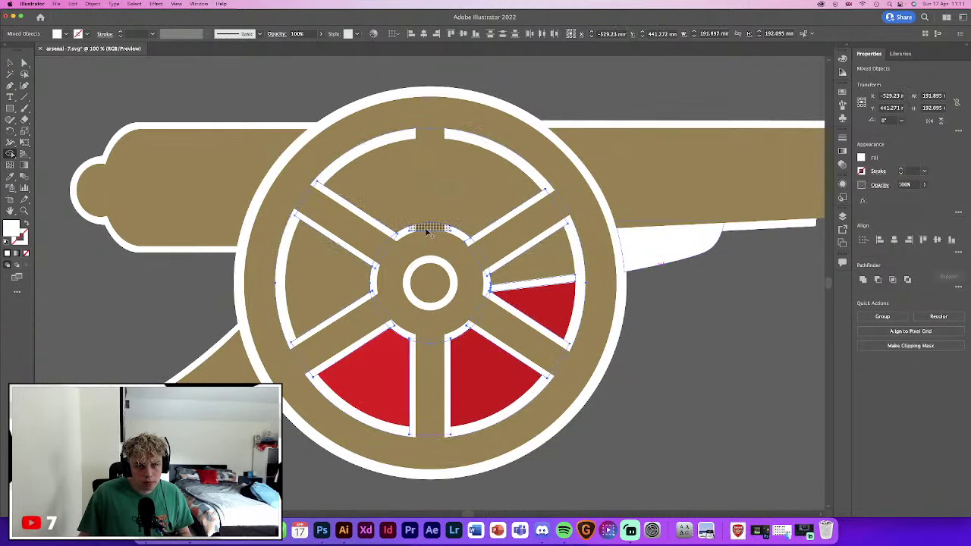
Test-move the top spoke piece with the Selection tool and undo the move
left_click(429, 232)
left_click(10, 62)
left_click(762, 320)
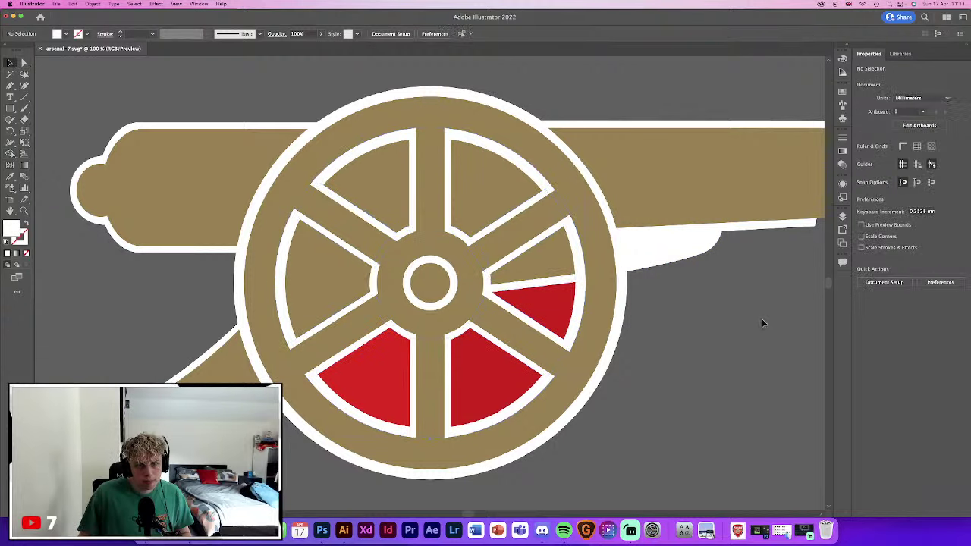
left_click_drag(436, 189, 518, 139)
key("ctrl+z")
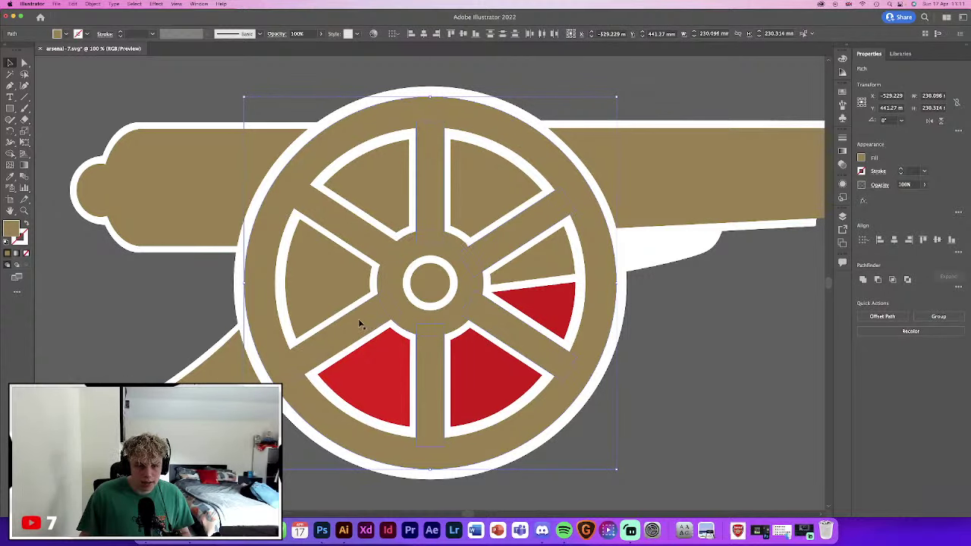
Merge all spokes and the hub into solid white with the Shape Builder
left_click(290, 214)
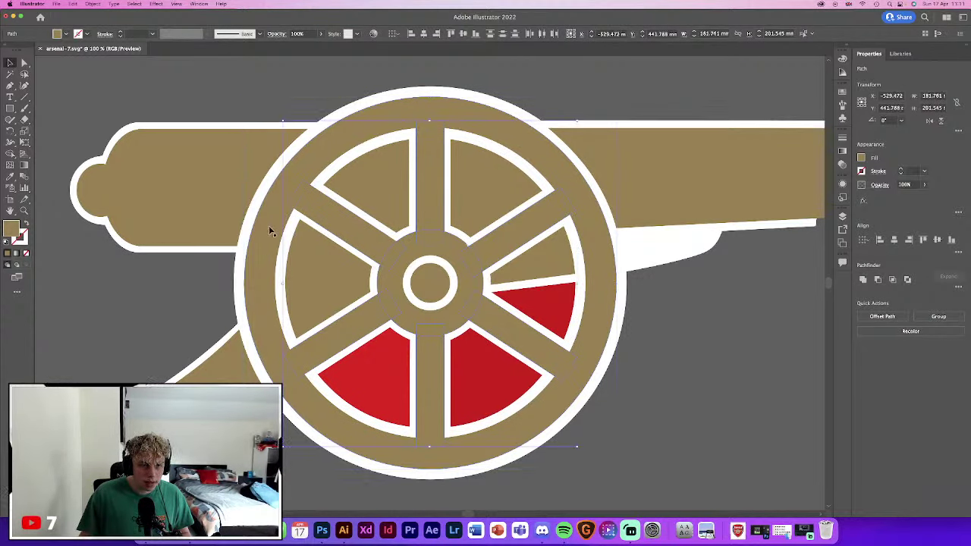
left_click(268, 231)
left_click(12, 154)
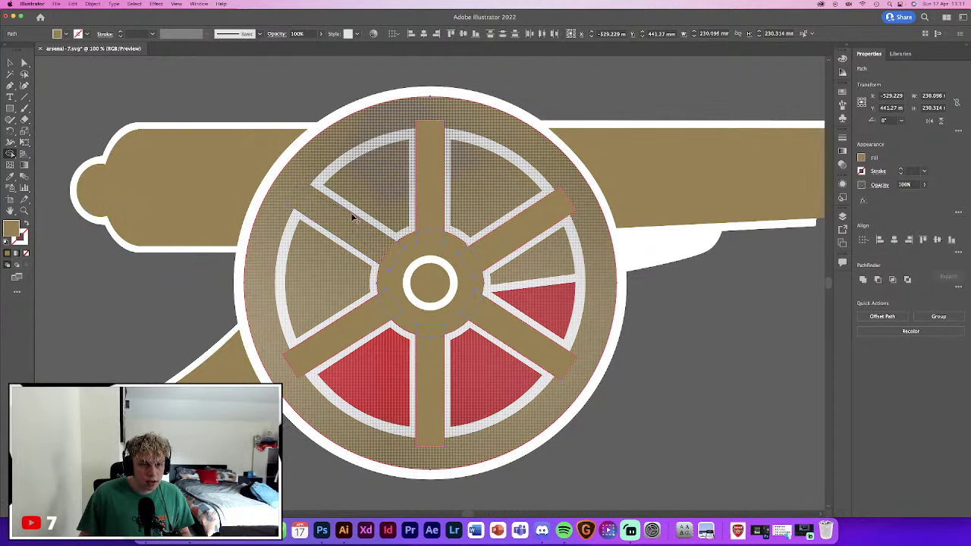
left_click_drag(428, 237, 546, 220)
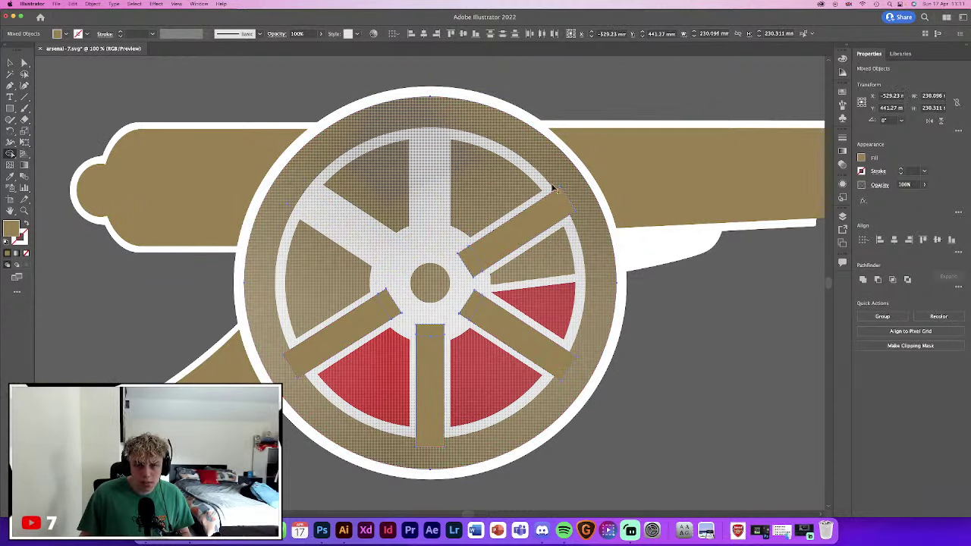
left_click_drag(460, 267, 574, 367)
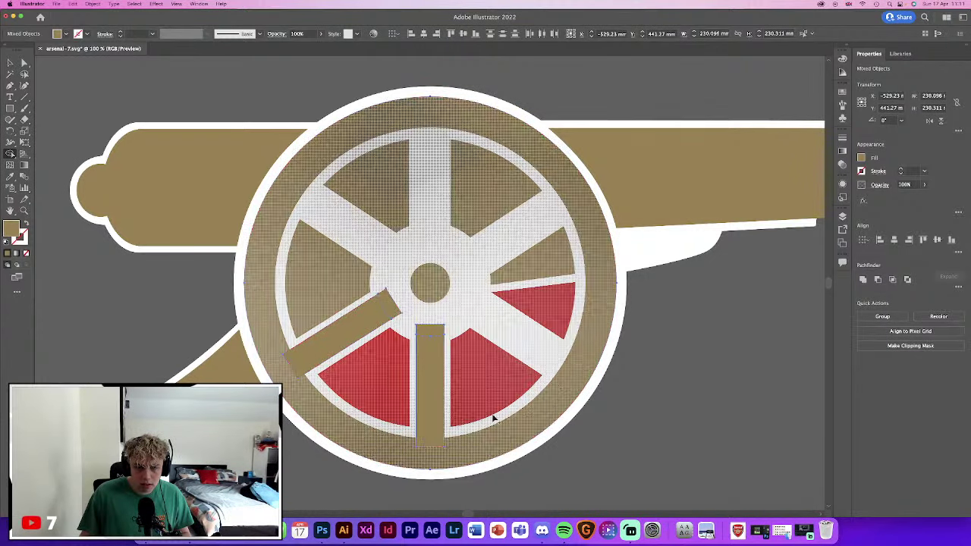
left_click_drag(427, 336, 439, 457)
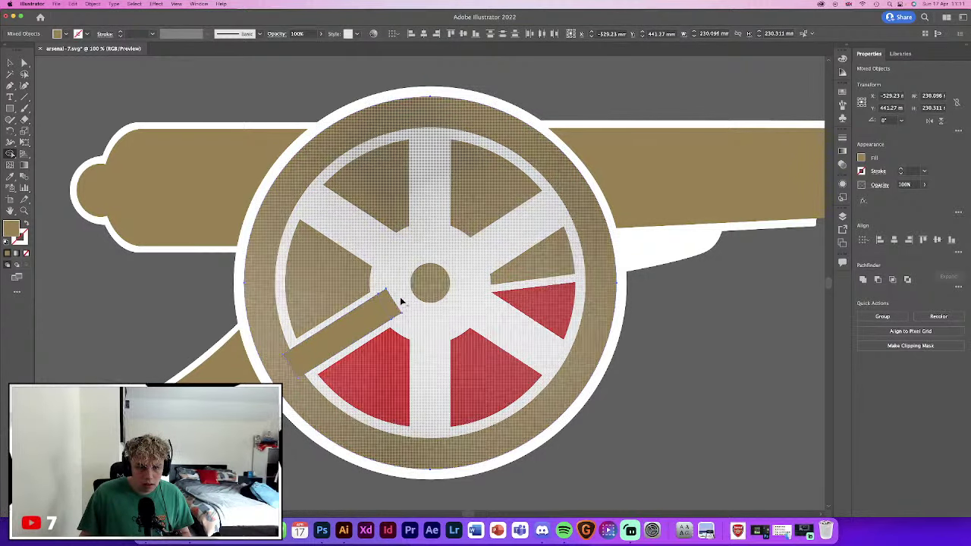
left_click_drag(400, 297, 318, 380)
key("v")
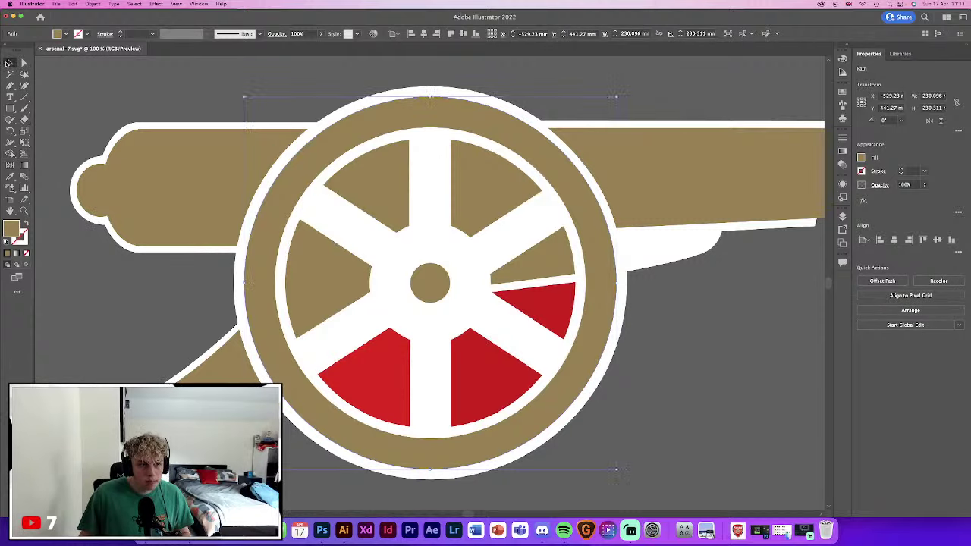
Bring the brown circle forward, move it aside, and delete it
key("super+z")
key("super+z")
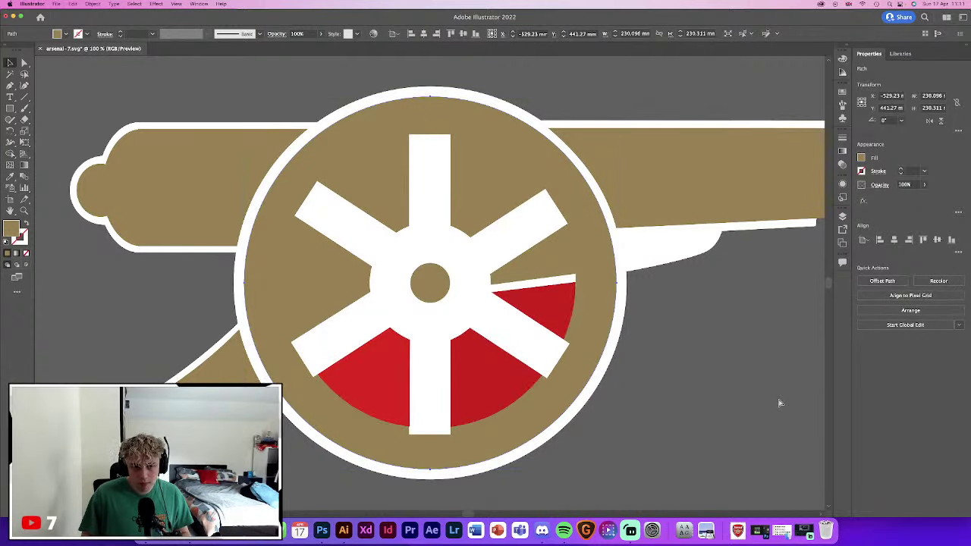
key("super+z")
key("super+z")
key("super+z")
key("super+z")
key("super+z")
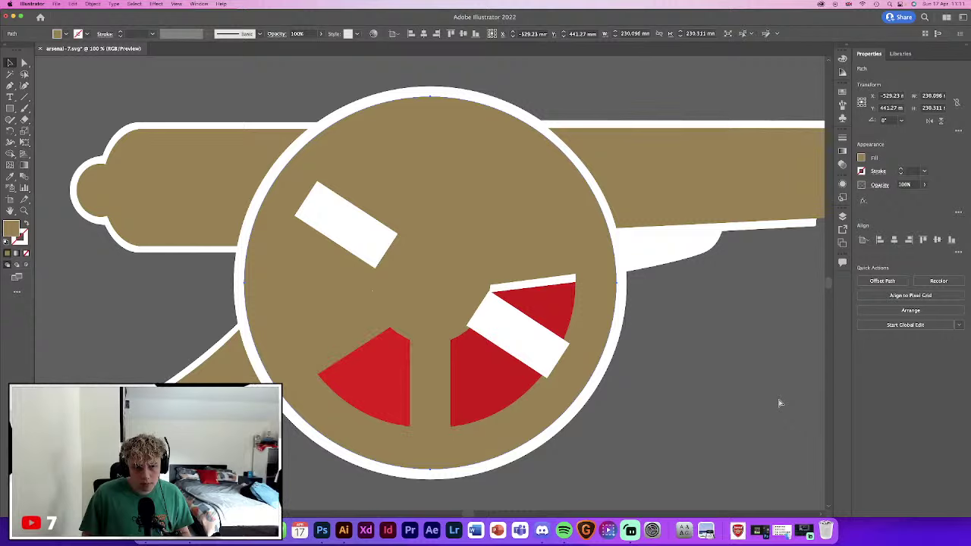
key("super+z")
key("super+z")
key("super+z")
key("super+z")
key("super+z")
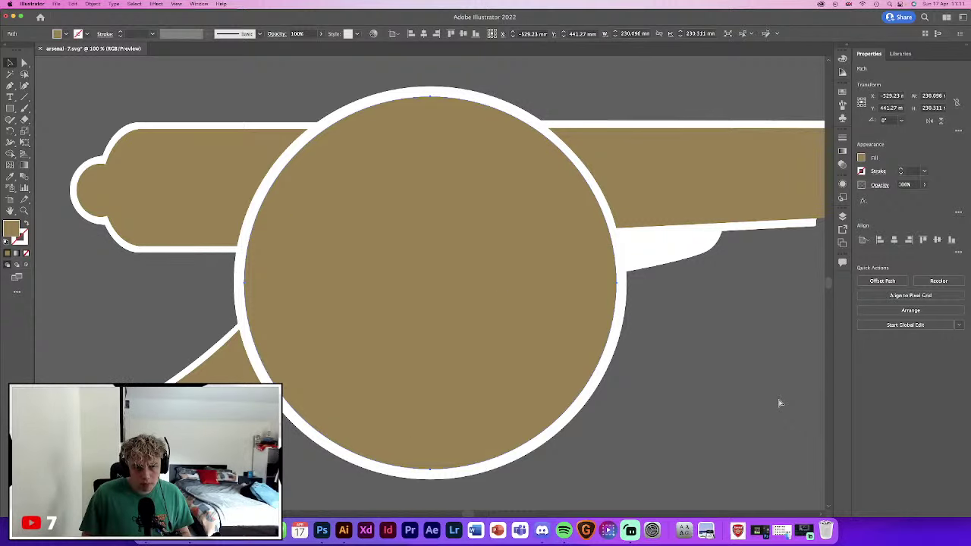
key("super+z")
left_click_drag(471, 288, 763, 317)
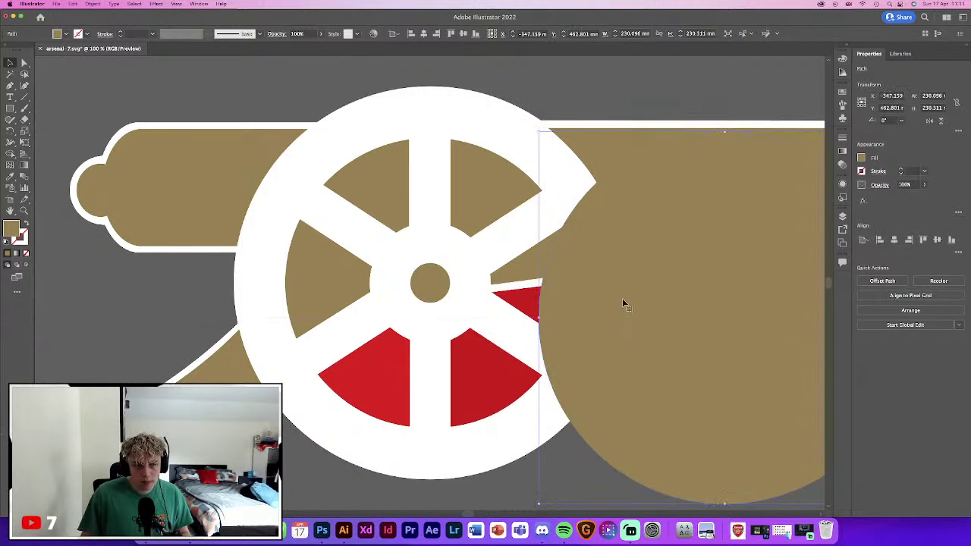
left_click(433, 320)
key("super+minus")
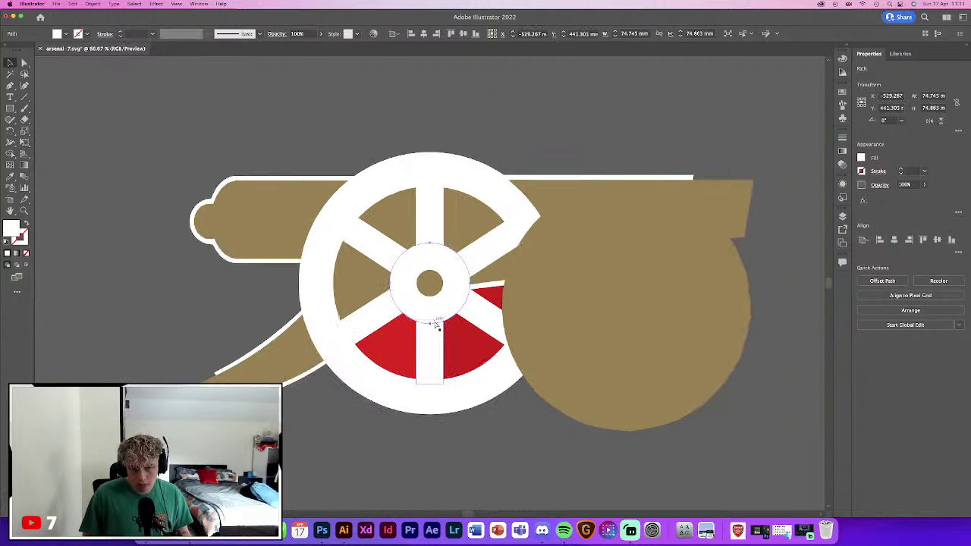
key("super+minus")
key("super+minus")
left_click(526, 307)
key("Delete")
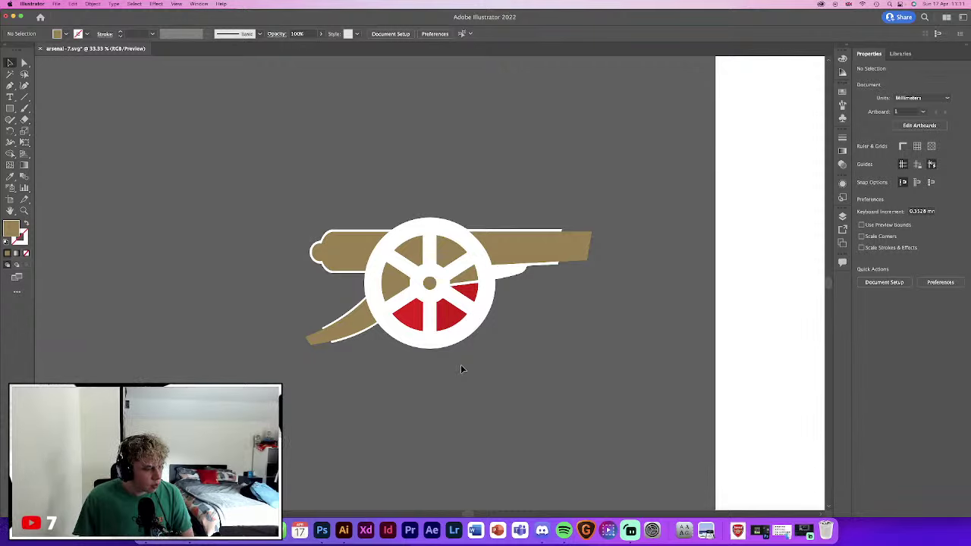
Trial bringing the inner circle forward and moving the cannon artwork, then undo both
left_click(467, 283)
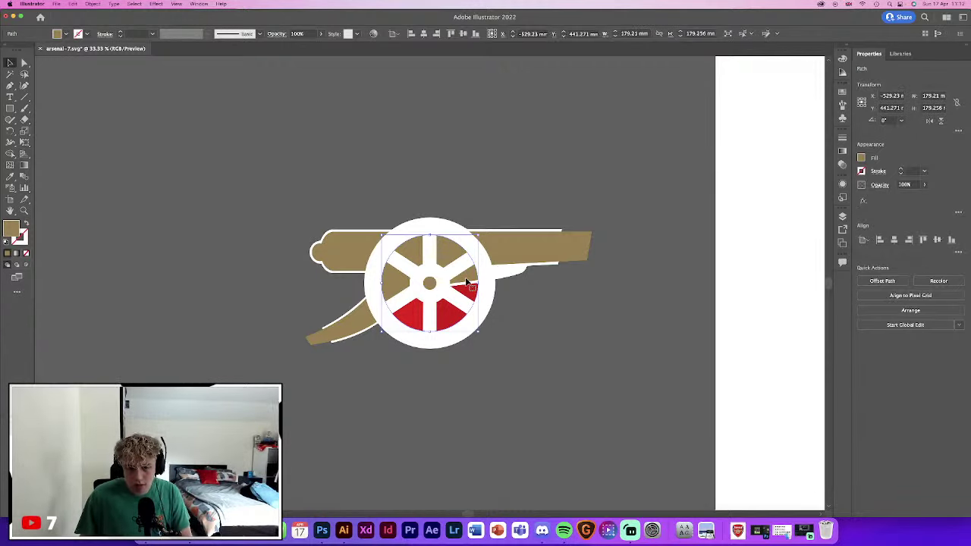
key("Delete")
left_click(445, 278)
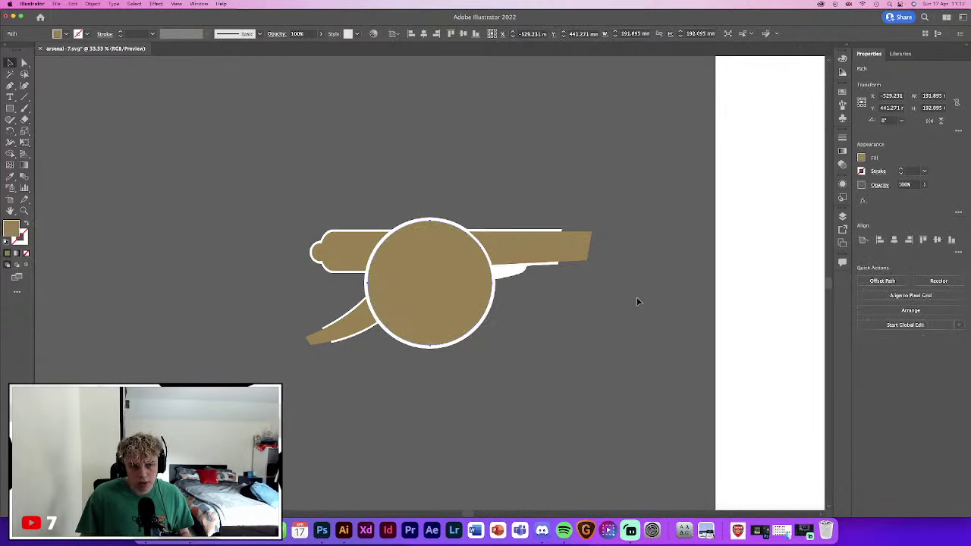
left_click_drag(300, 195, 599, 337)
left_click_drag(434, 270, 381, 168)
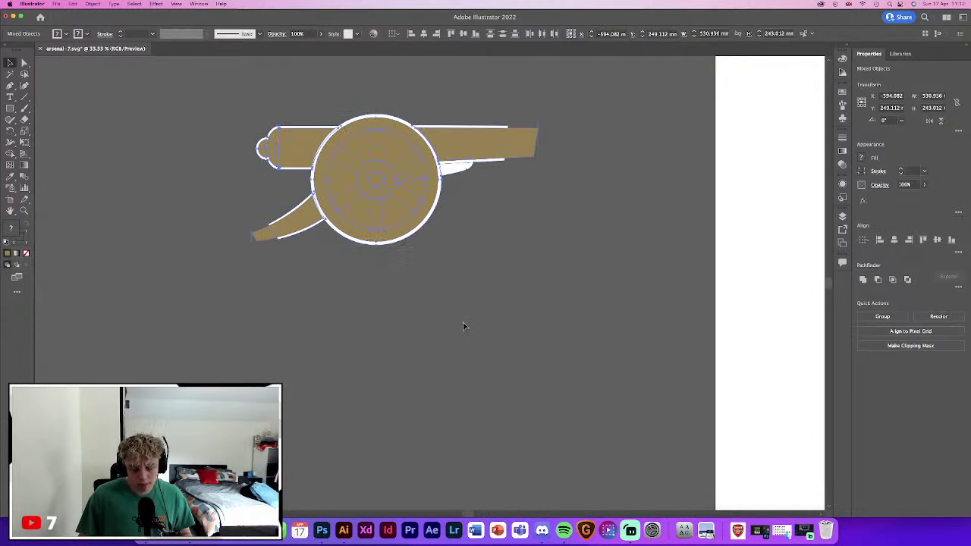
key("super+z")
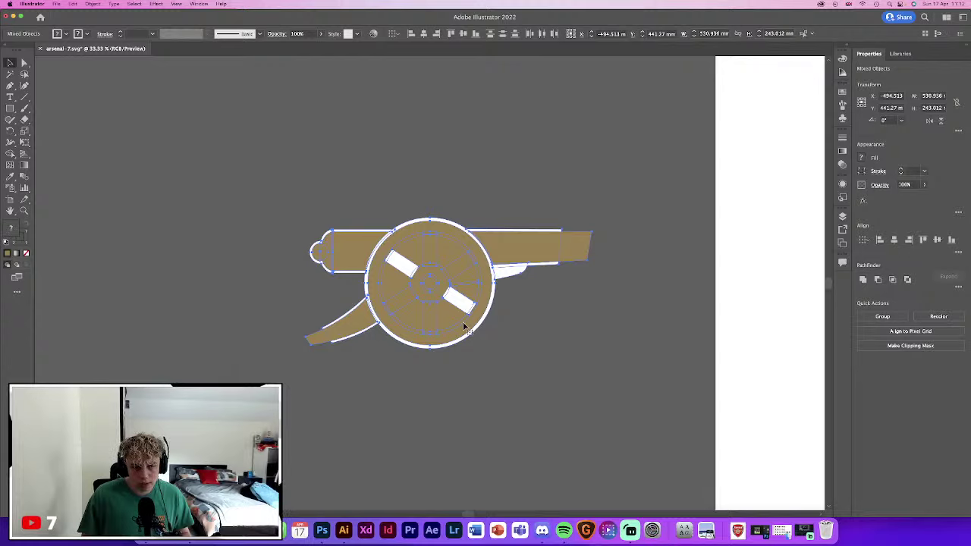
left_click(498, 362)
key("super+z")
key("super+z")
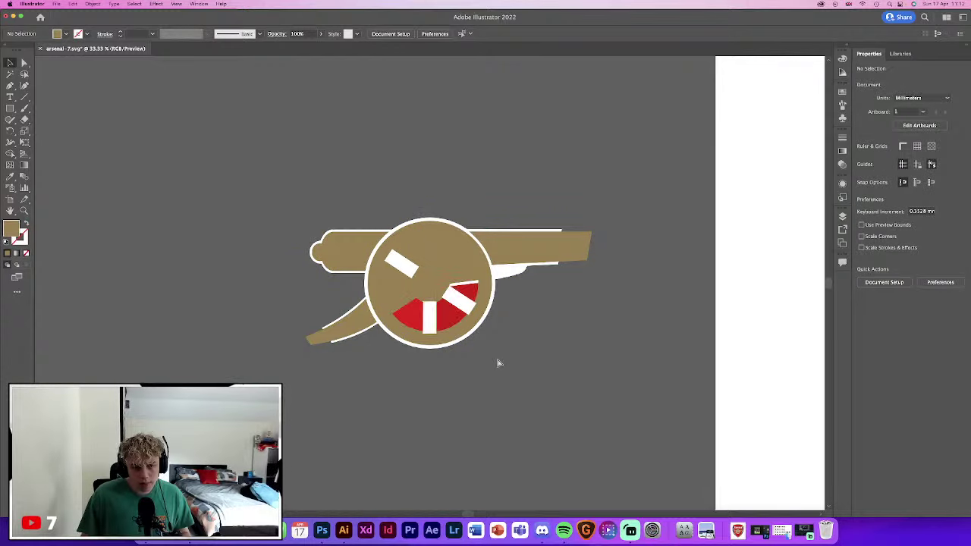
key("super+z")
key("super+z")
key("super+z")
key("super+z")
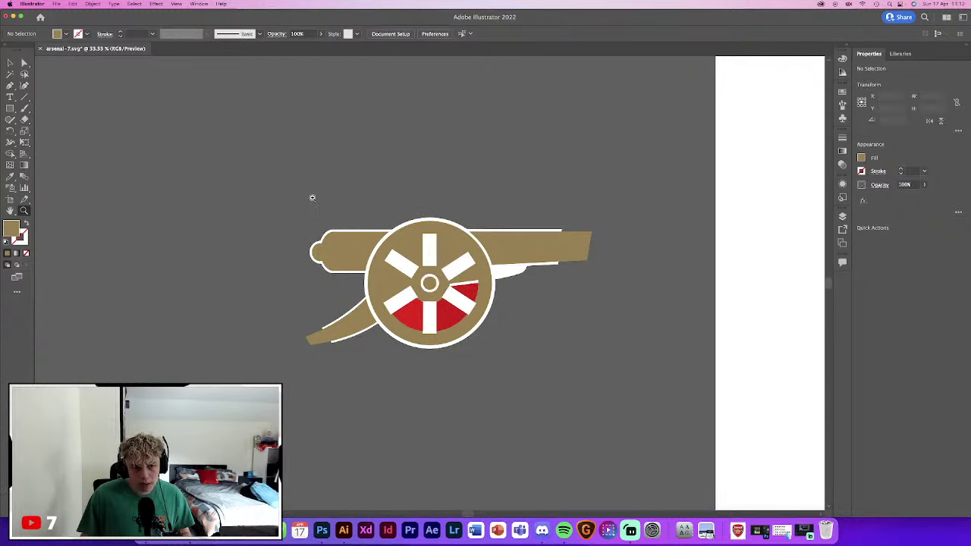
Zoom and pan back in on the cannon wheel
left_click_drag(498, 363, 560, 377)
left_click_drag(379, 212, 402, 212)
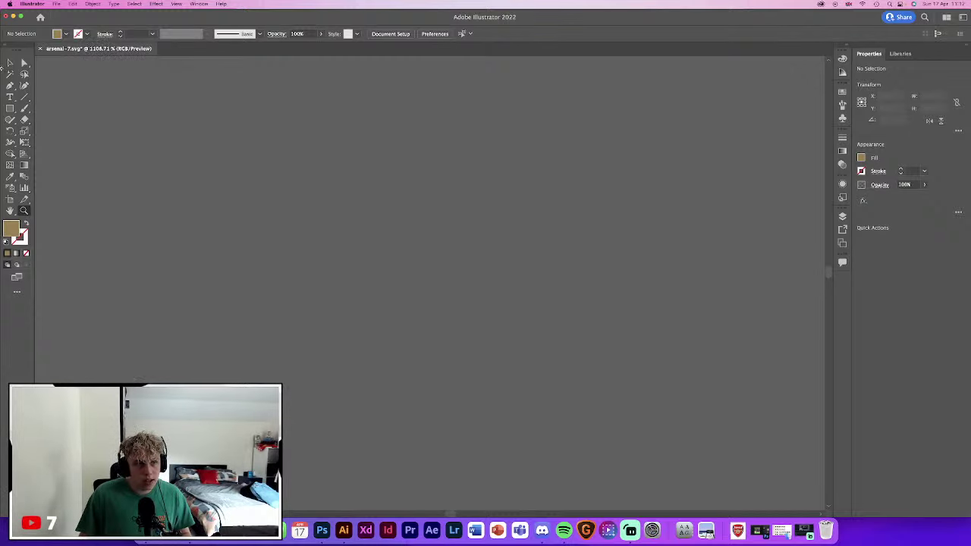
key("v")
key("super+0")
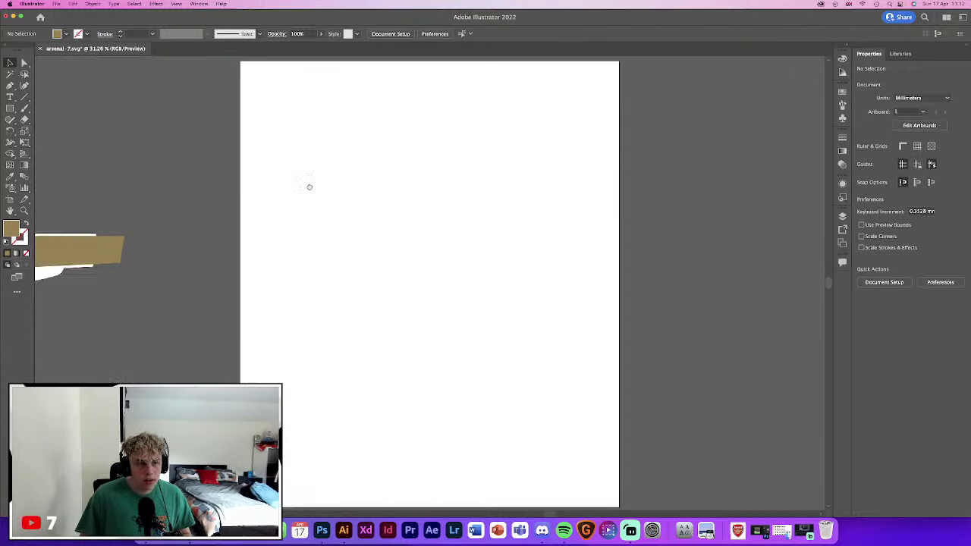
left_click_drag(308, 184, 722, 233)
key("super+equal")
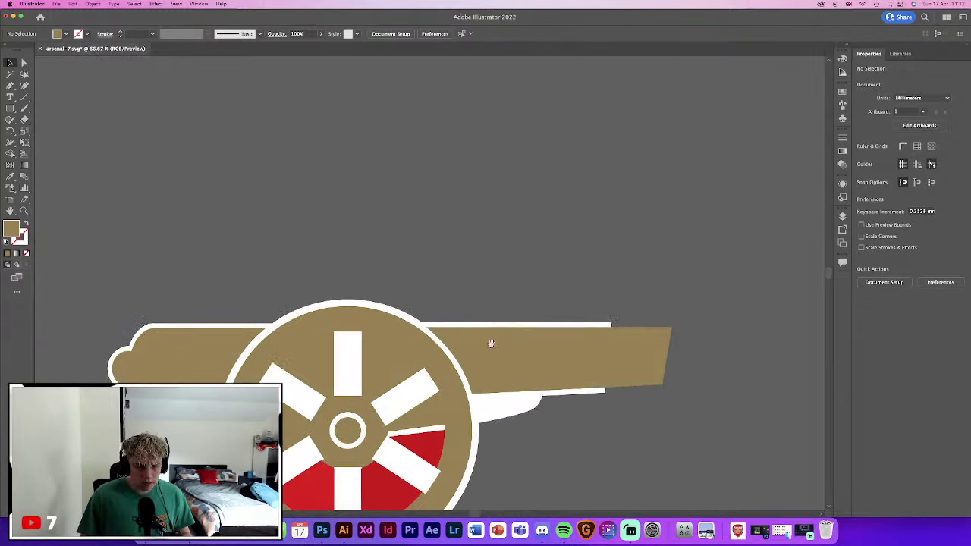
left_click_drag(490, 343, 526, 210)
Delete the hub path and wheel layers one by one to inspect them
left_click(380, 256)
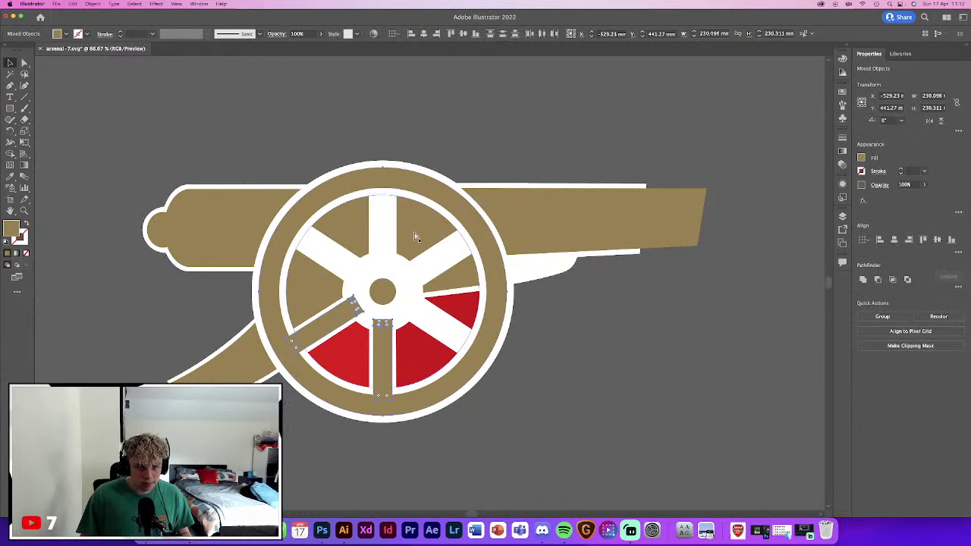
key("Delete")
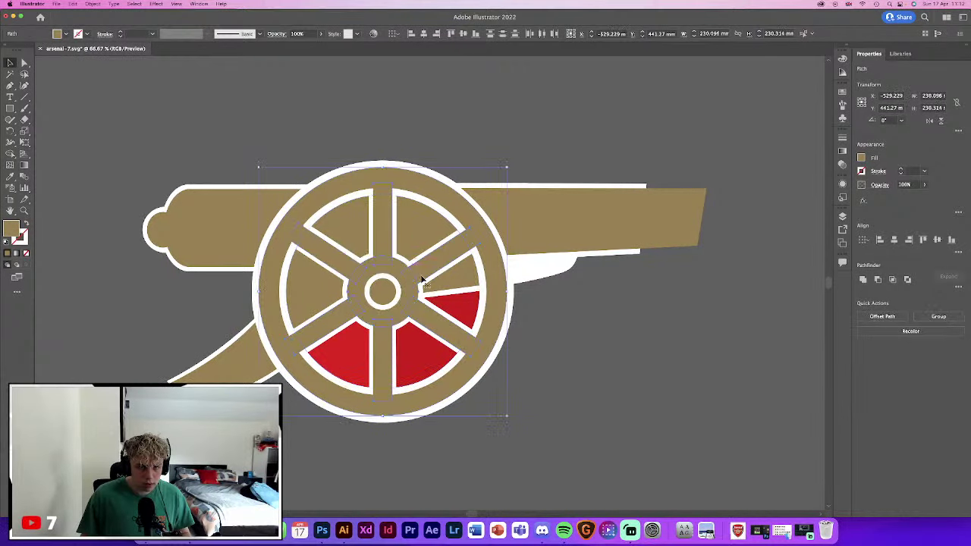
left_click(401, 299)
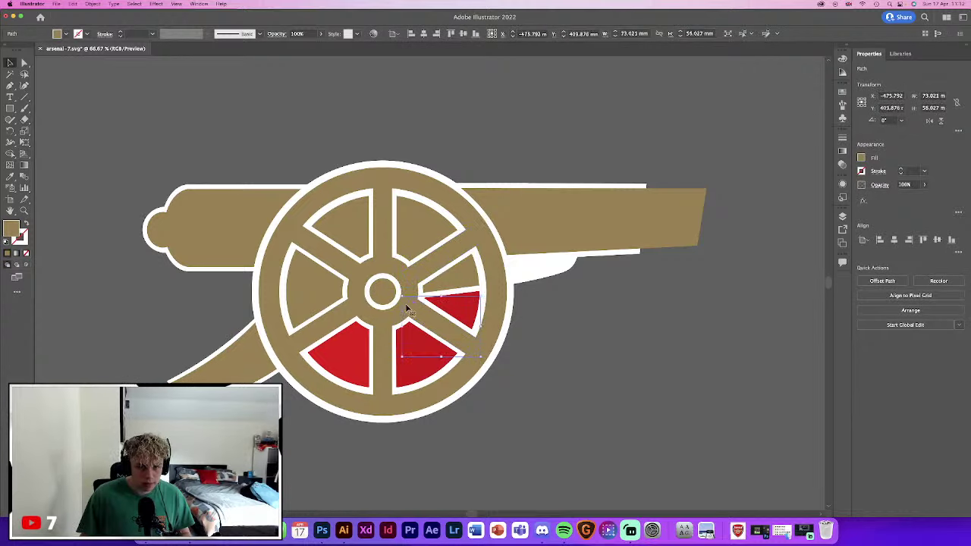
key("Delete")
left_click(383, 311)
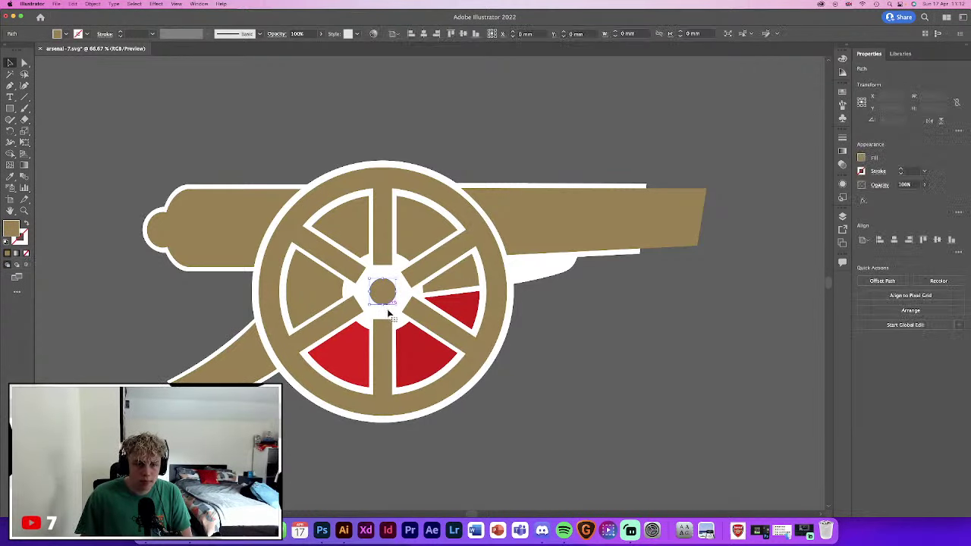
key("Delete")
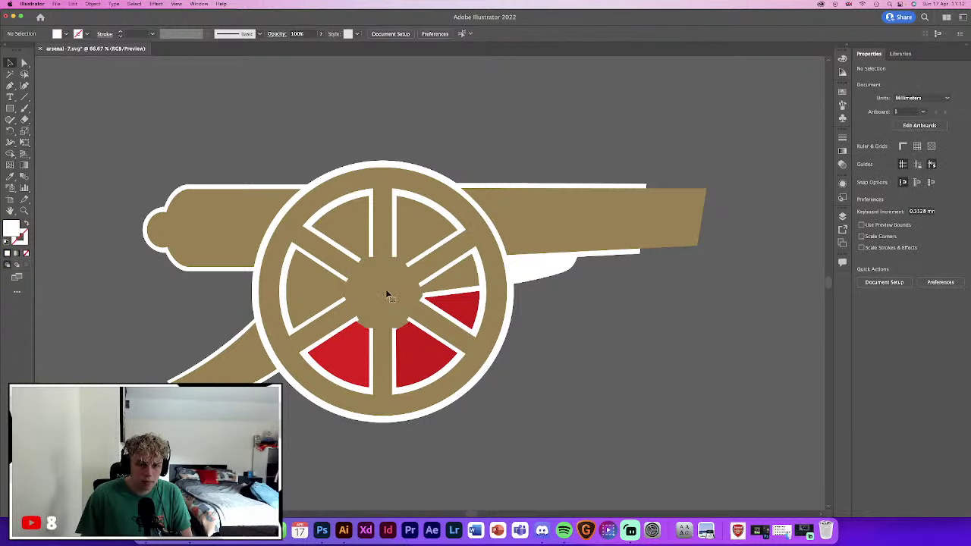
left_click(381, 293)
key("Delete")
left_click(381, 292)
key("Delete")
key("Delete")
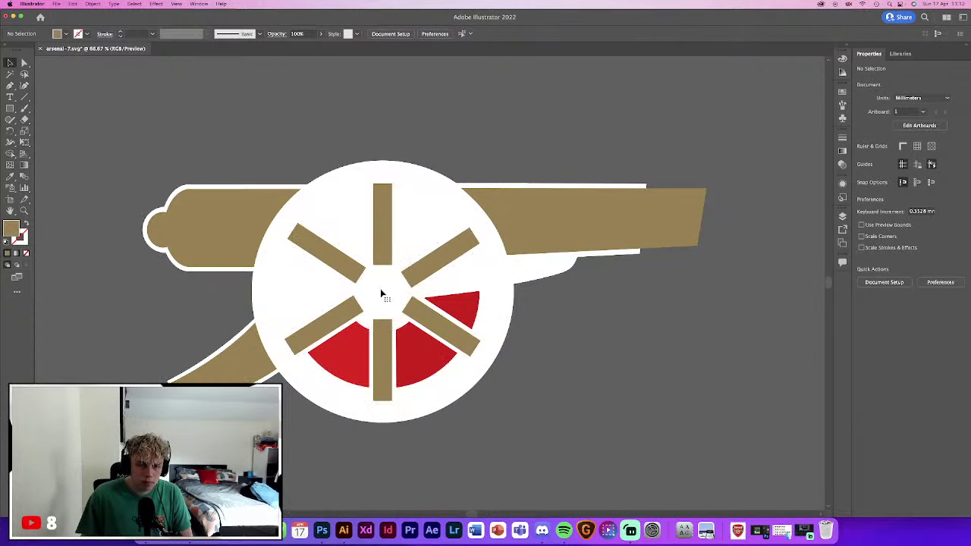
left_click(381, 293)
key("Delete")
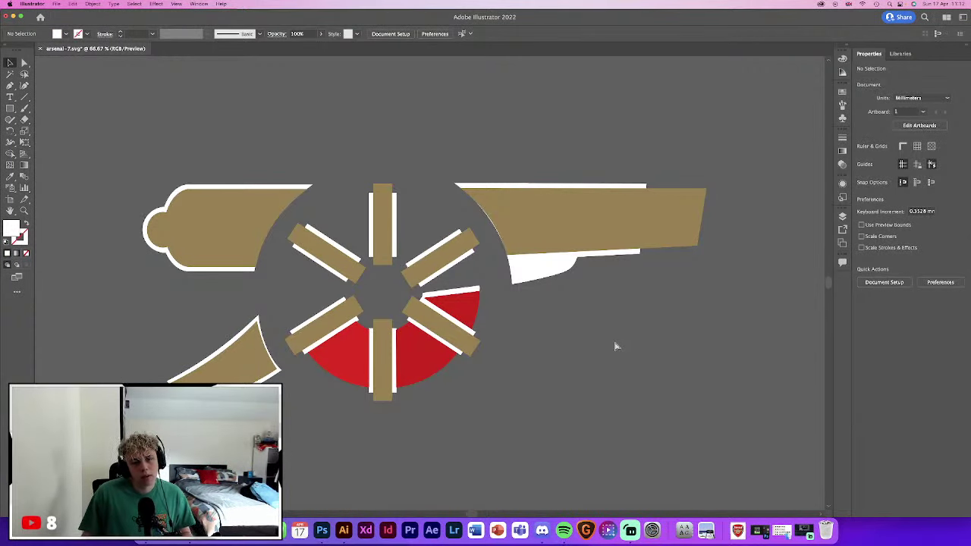
Undo to restore the deleted wheel layers and select the hub path
key("super+z")
key("super+z")
key("super+z")
key("super+z")
key("super+z")
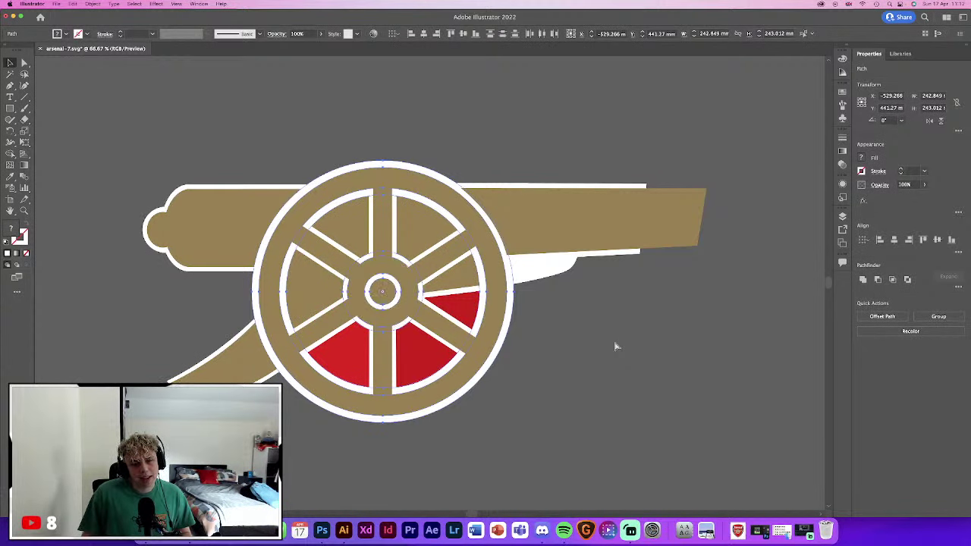
key("super+z")
left_click(603, 357)
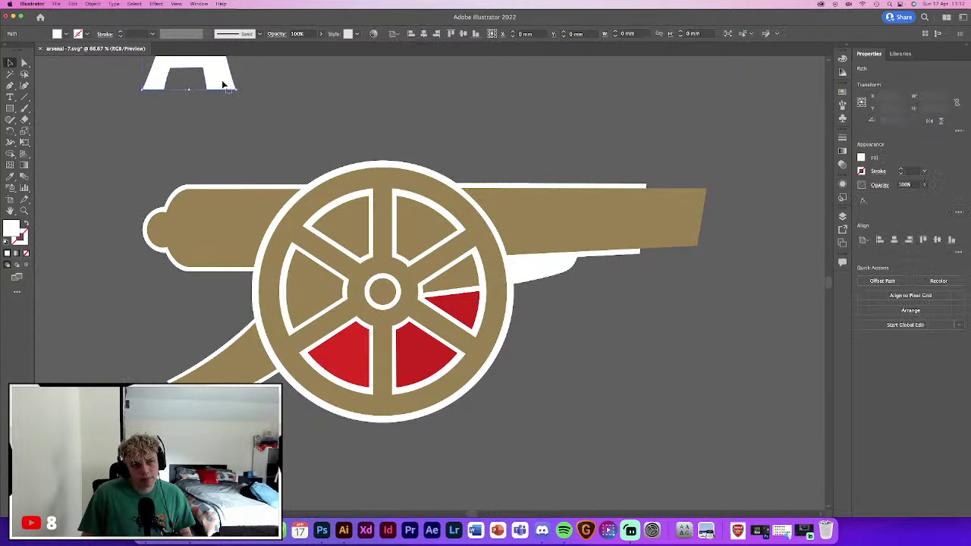
key("super+z")
key("super+z")
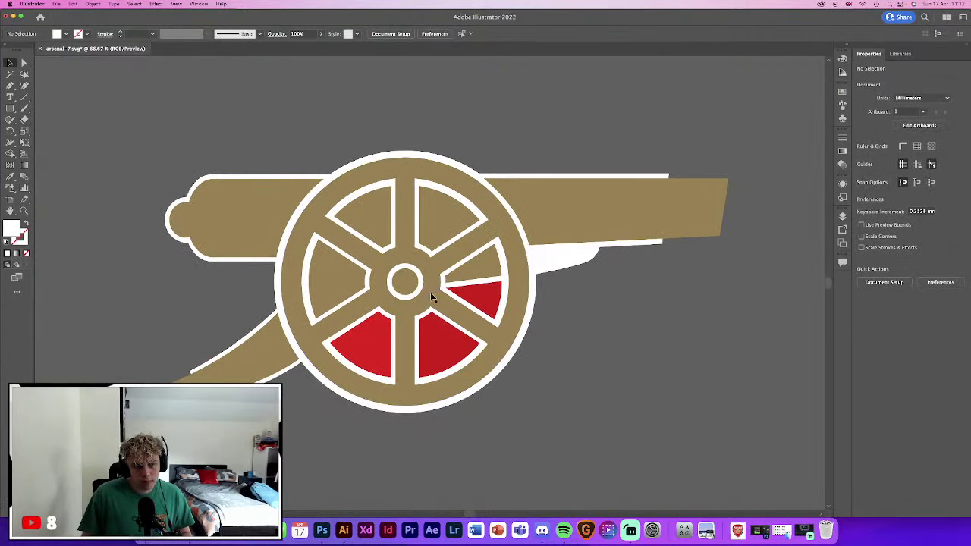
left_click(424, 303)
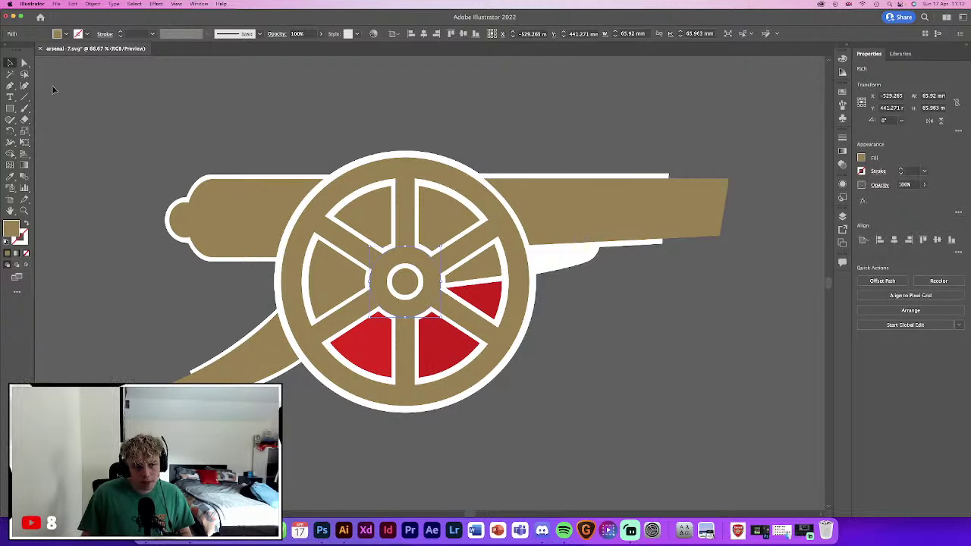
Fill the hub and merge the lower-right spoke with the Shape Builder
left_click(10, 153)
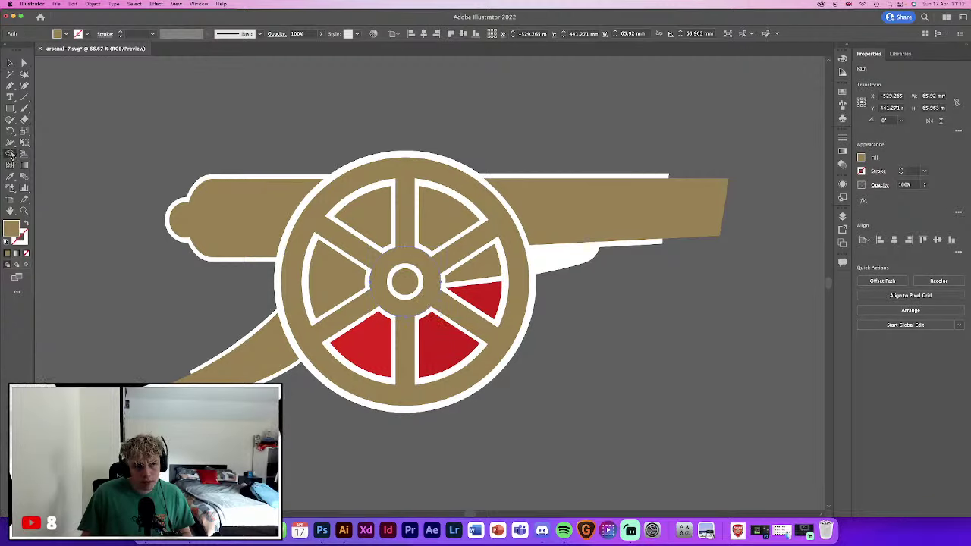
left_click(444, 304)
key("v")
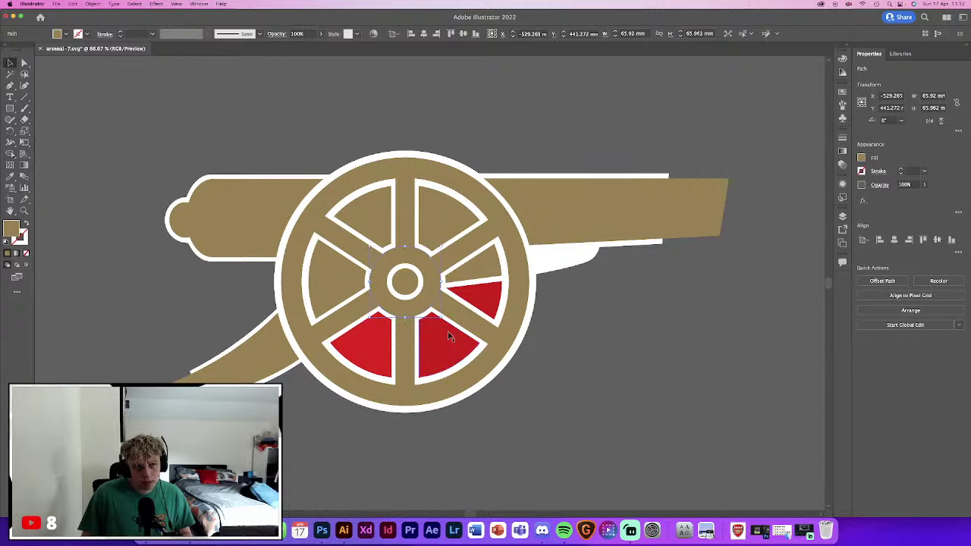
left_click(451, 336, "shift")
left_click(10, 154)
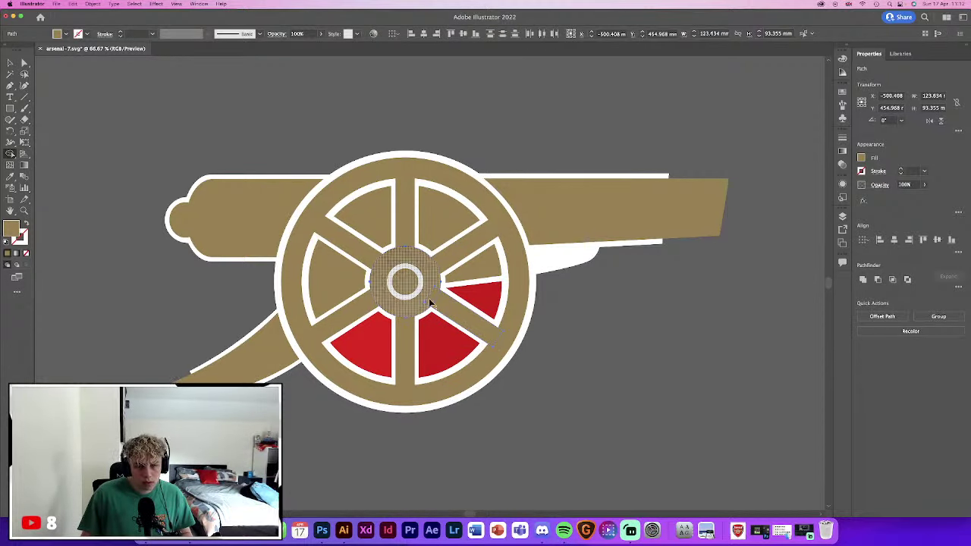
left_click_drag(433, 302, 500, 332)
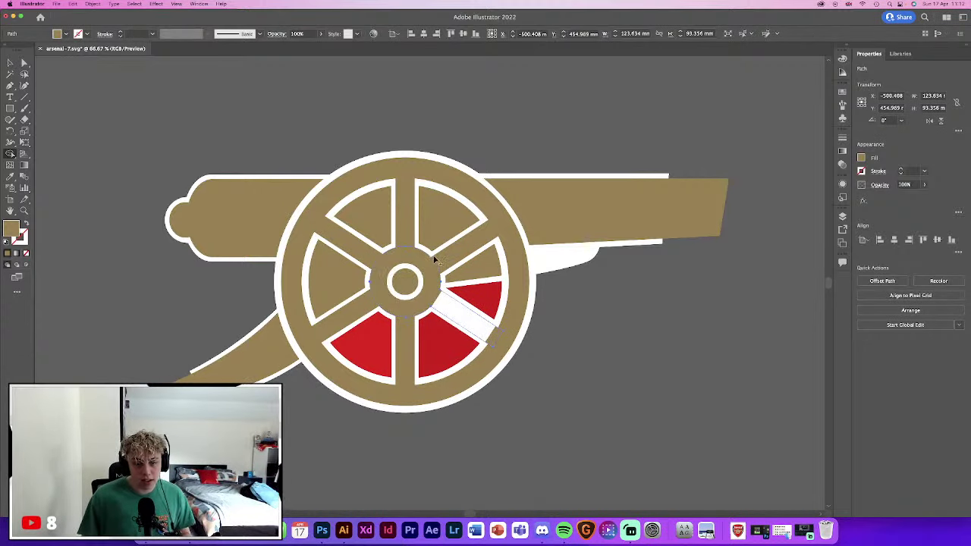
Merge the bottom spoke and hub into one shape, then undo those merges
left_click(10, 62)
left_click(410, 234)
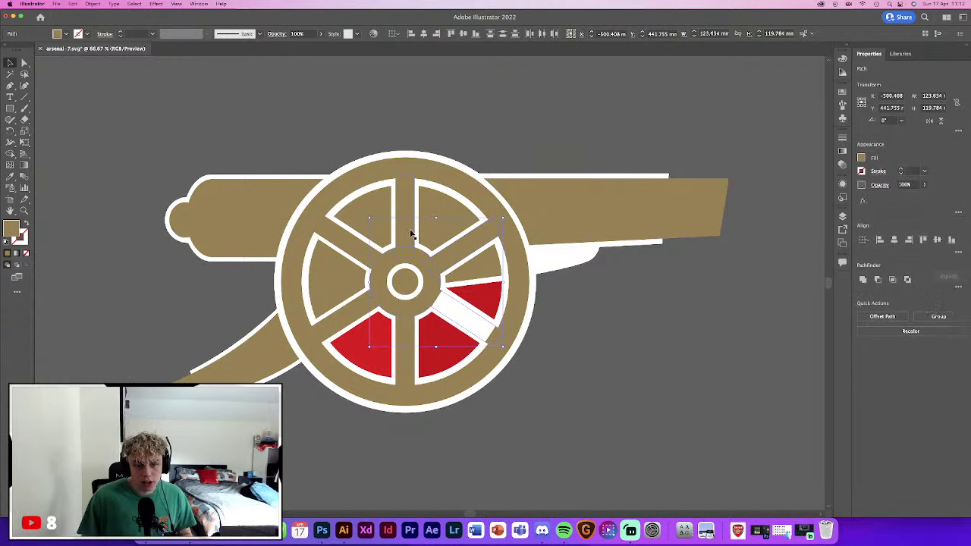
left_click(358, 325, "shift")
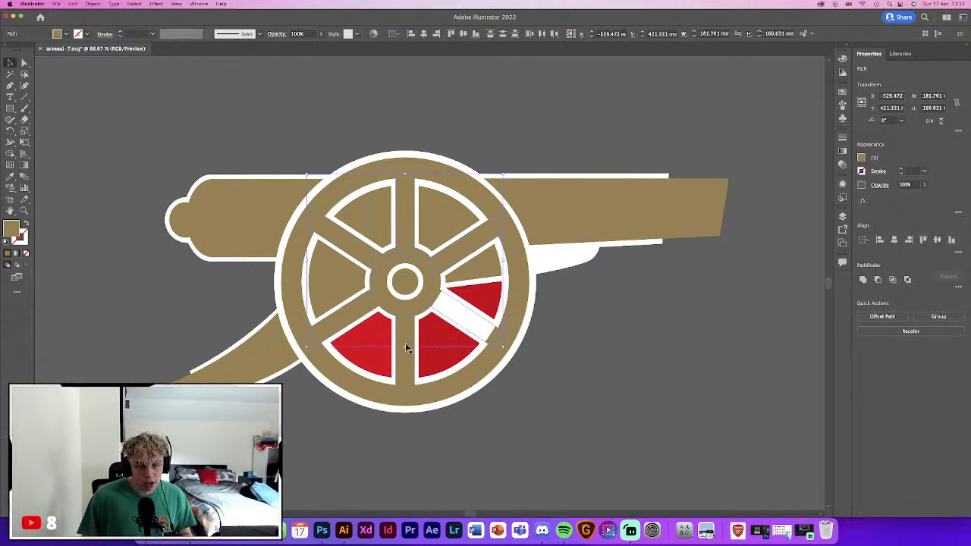
left_click(9, 154)
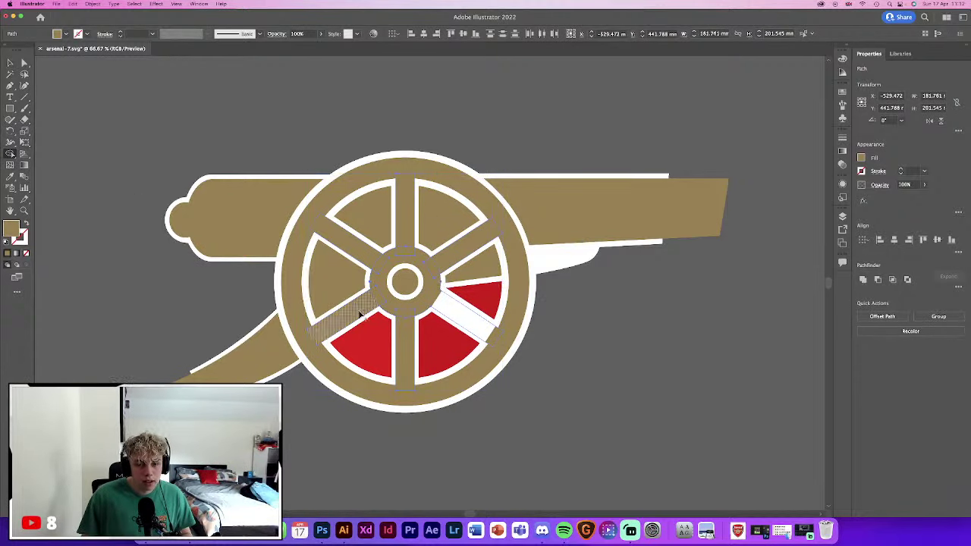
left_click(400, 327, "alt")
mouse_move(384, 313)
left_mouse_down()
mouse_move(405, 248)
mouse_move(455, 265)
left_mouse_up()
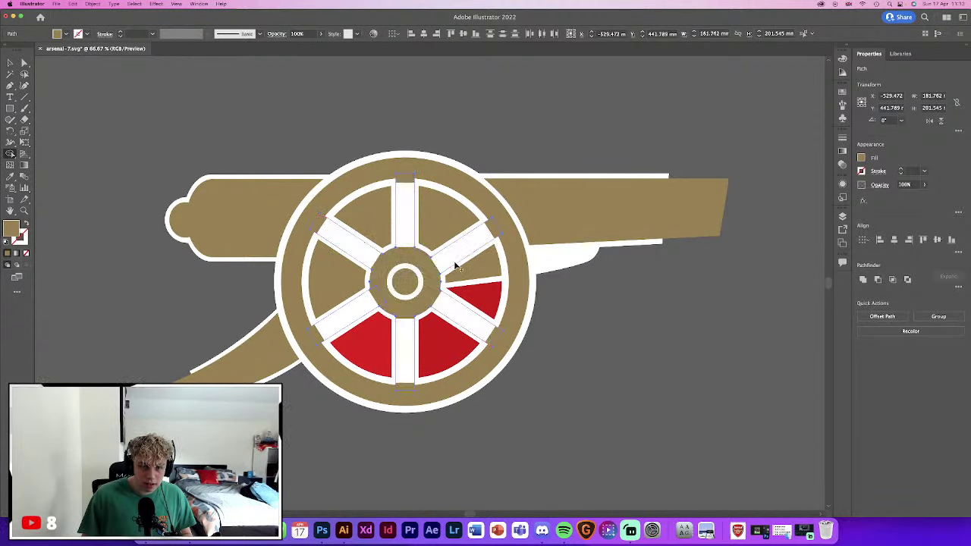
left_click(10, 63)
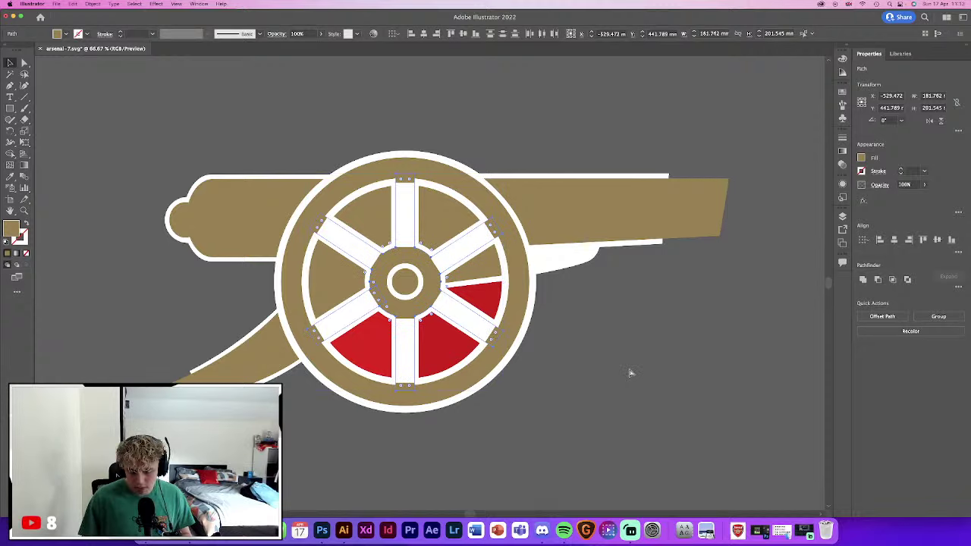
key("ctrl+z")
key("ctrl+z")
key("ctrl+z")
key("ctrl+z")
key("ctrl+z")
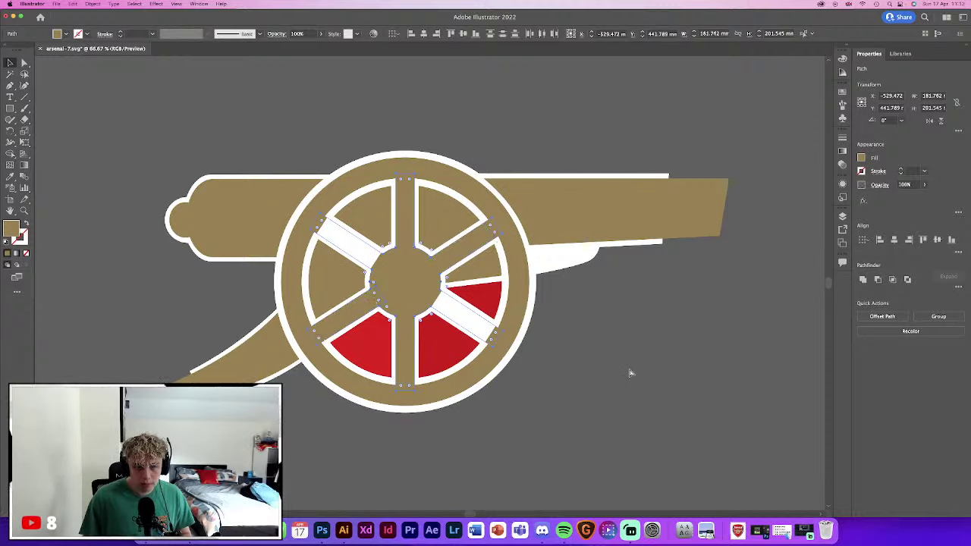
key("ctrl+z")
key("ctrl+z")
key("ctrl+z")
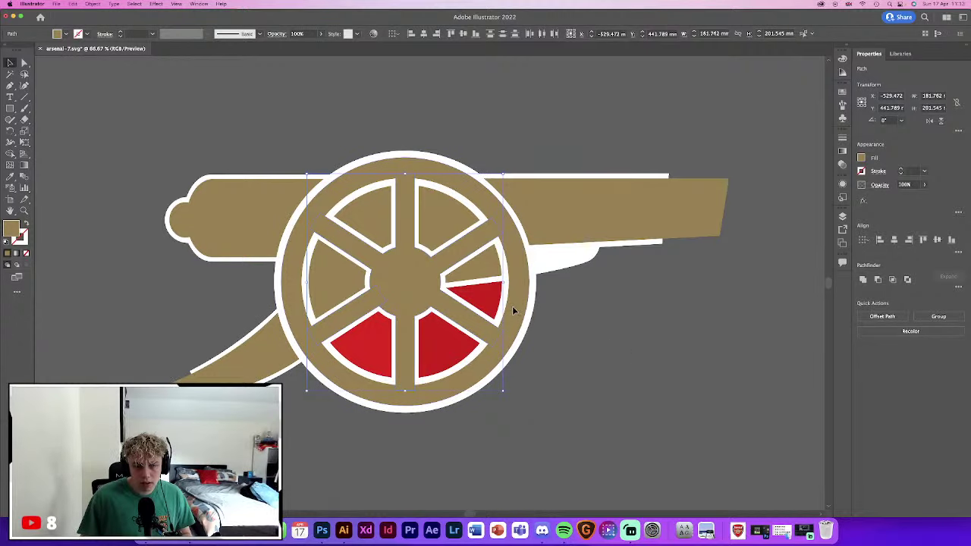
Merge spokes, hub and gold disc, combine the wheel with Pathfinder, and ungroup
left_click(512, 310)
left_click(10, 155)
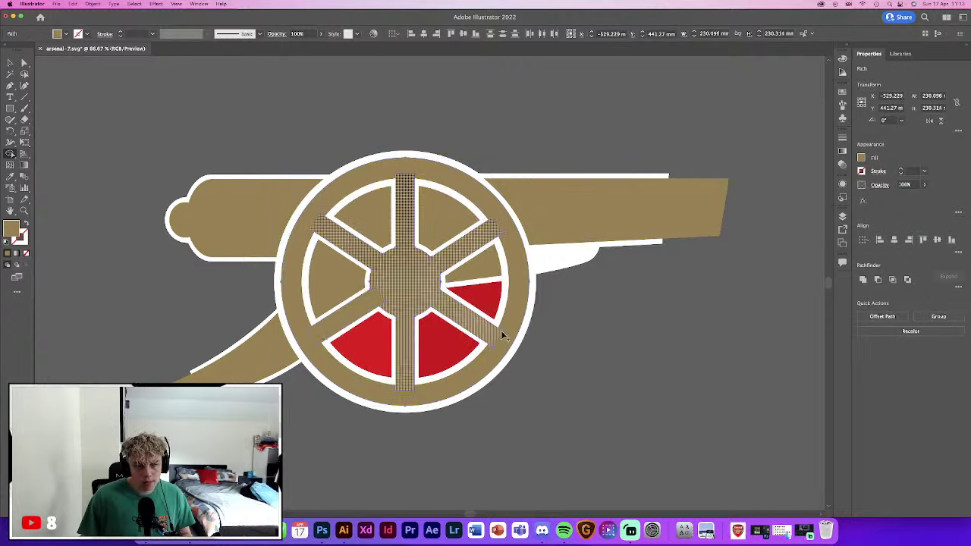
left_click_drag(314, 322, 520, 321)
key("v")
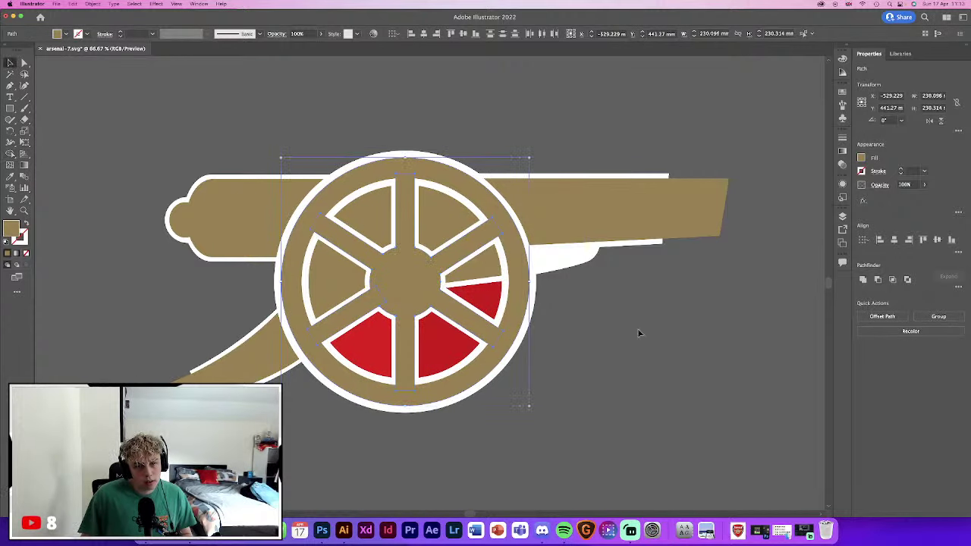
left_click(639, 331)
left_click(502, 276)
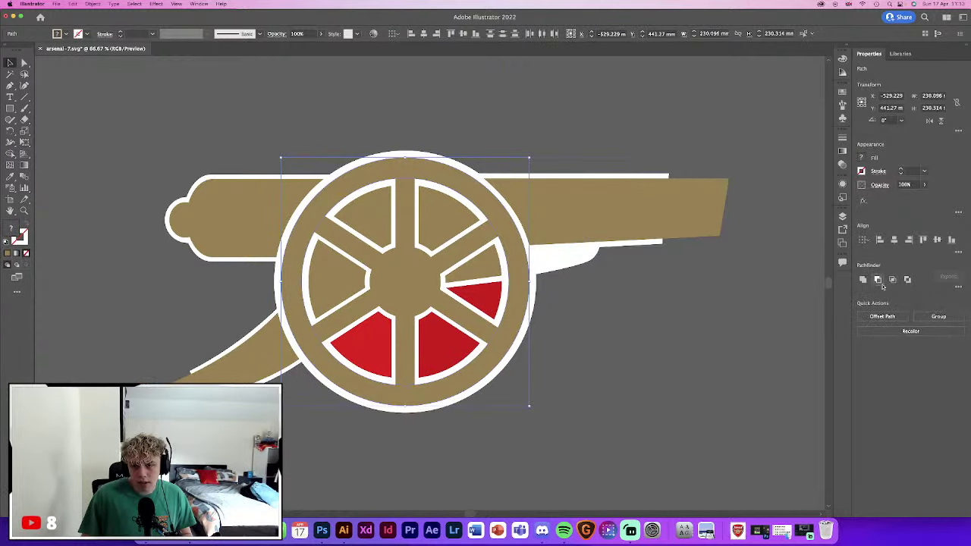
left_click(880, 281)
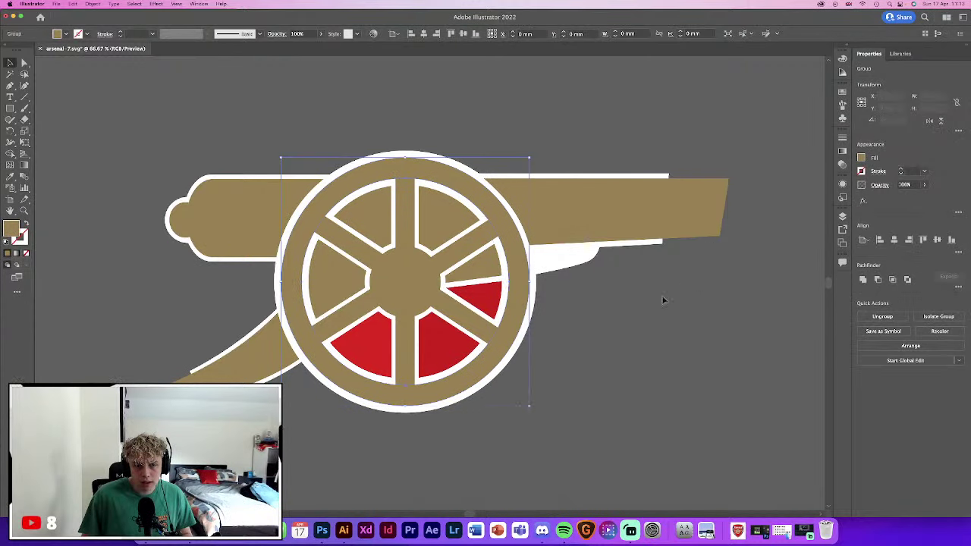
key("ctrl+shift+g")
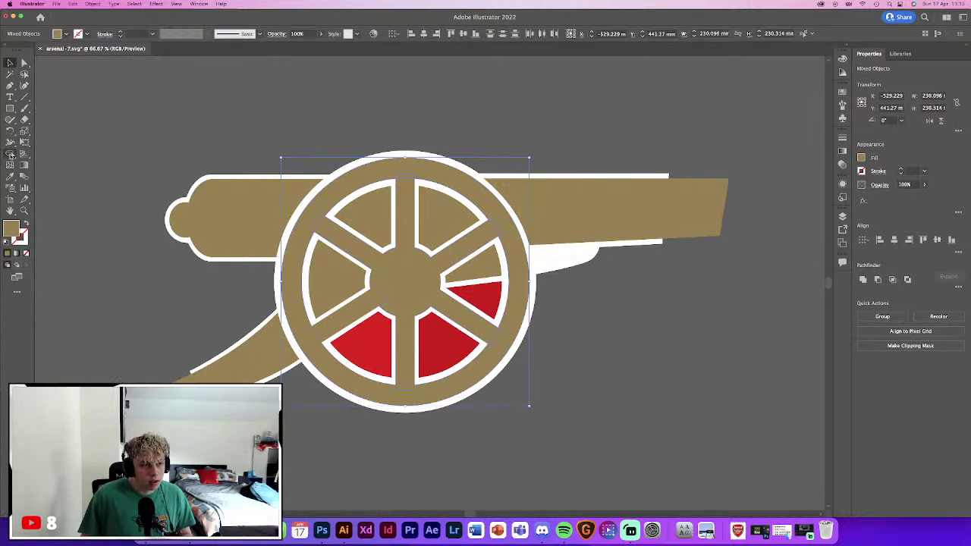
Merge the wheel ring and spokes into one shape with the Shape Builder
left_click(10, 154)
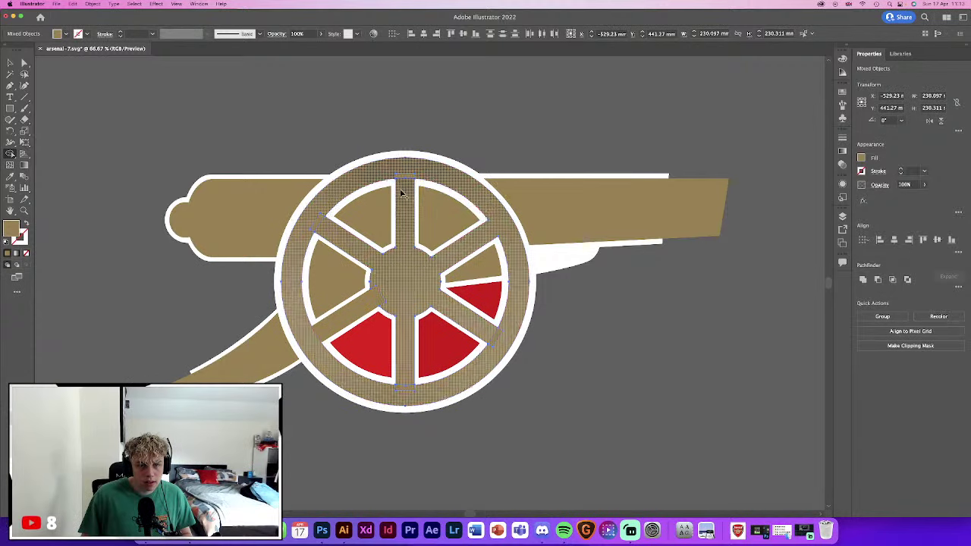
mouse_move(334, 262)
left_mouse_down()
mouse_move(353, 340)
mouse_move(387, 297)
left_mouse_up()
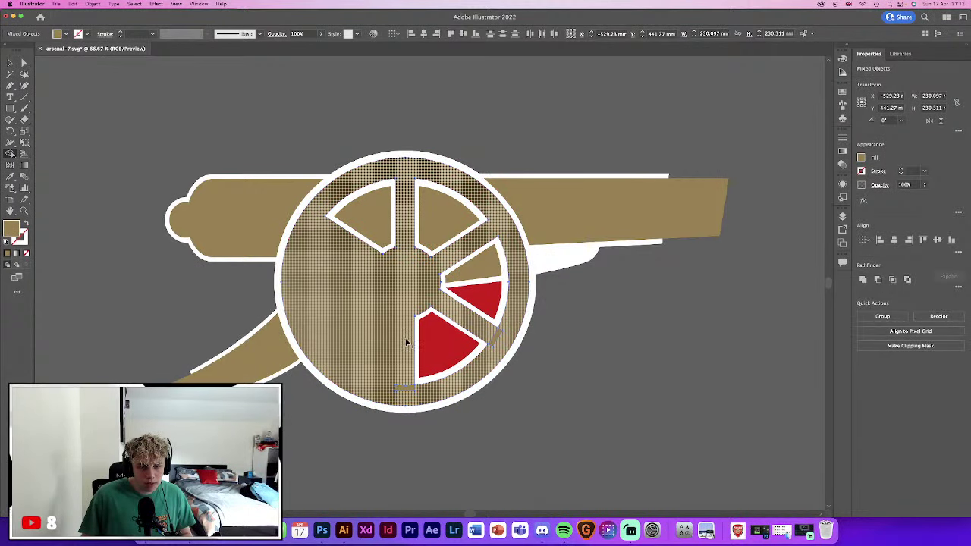
key("super+z")
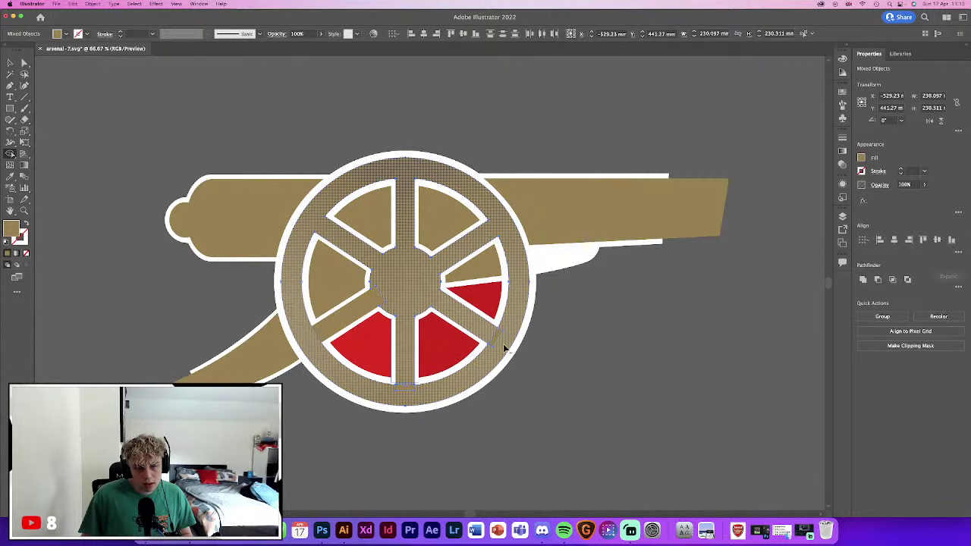
left_click_drag(334, 264, 331, 344)
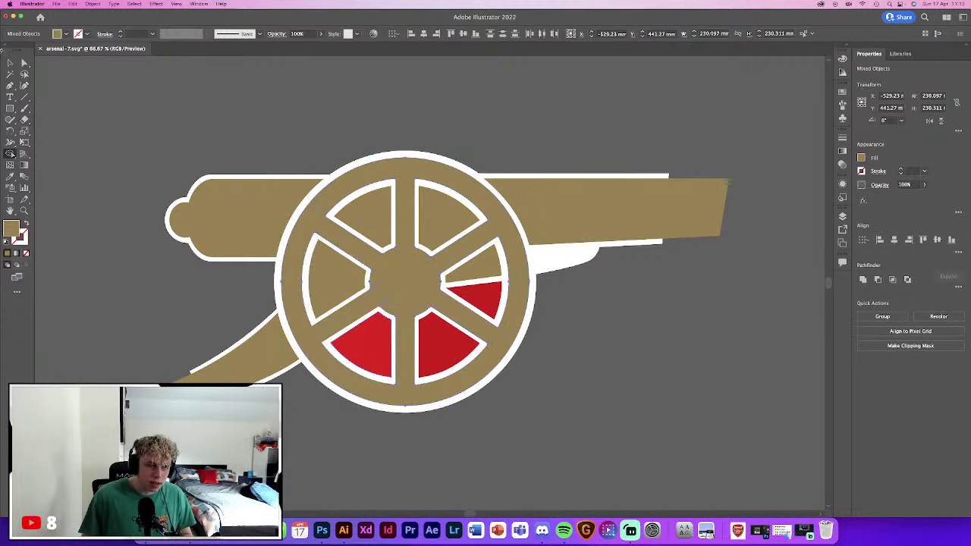
key("v")
left_click(400, 288)
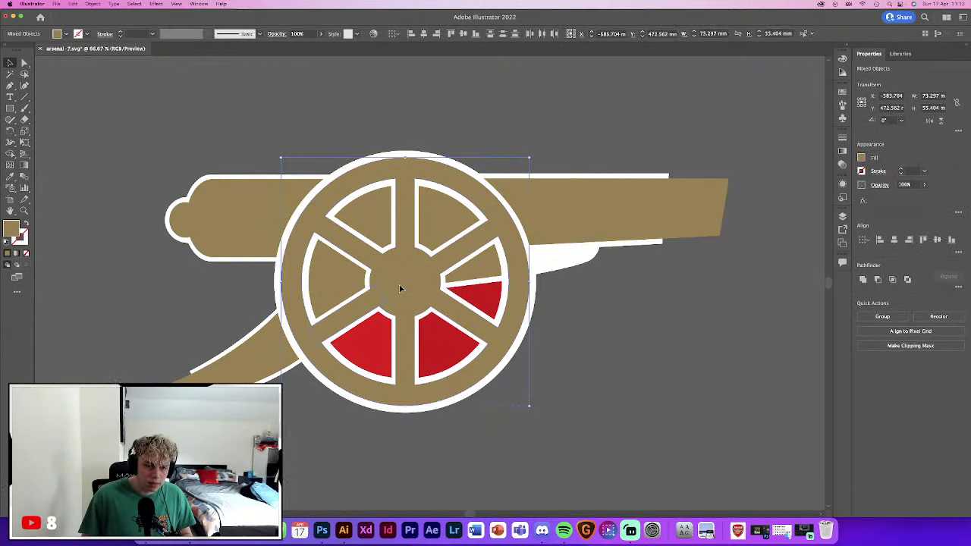
left_click(10, 153)
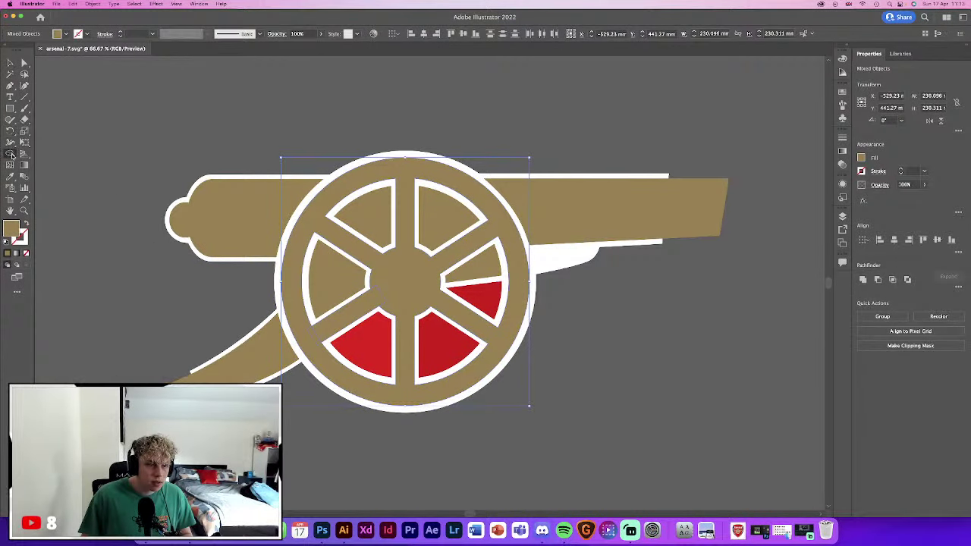
key("v")
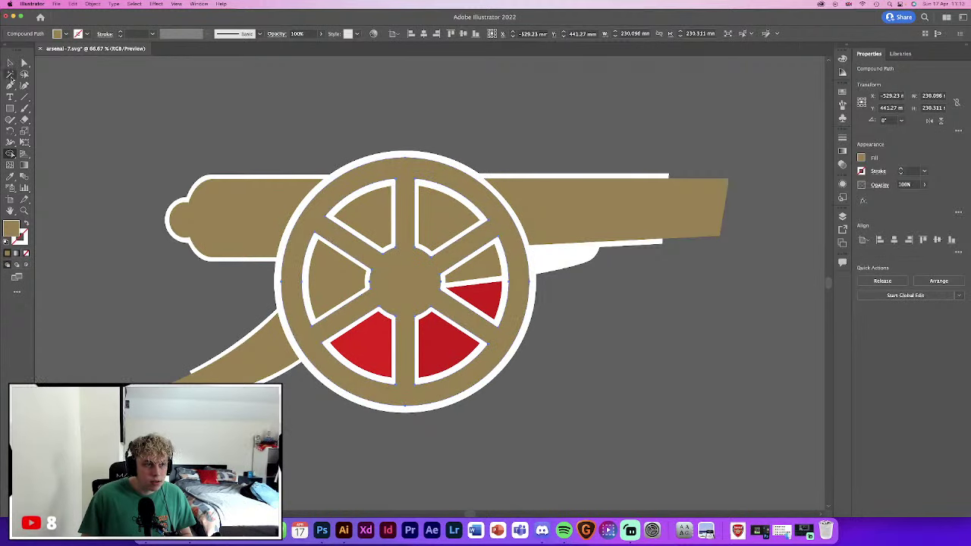
Place the thinned gold wheel over the cannon's wheel
left_click_drag(413, 298, 695, 171)
key("cmd+z")
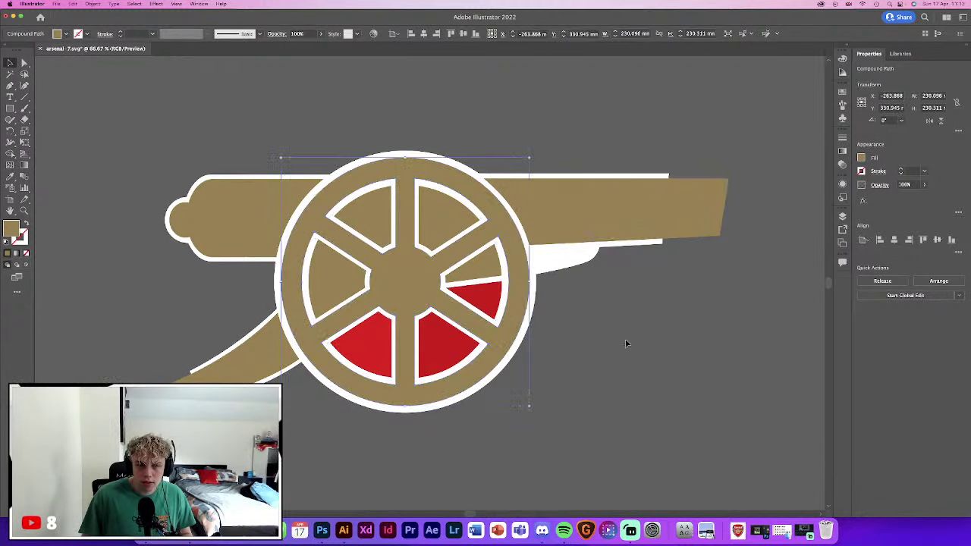
left_click_drag(557, 336, 809, 461)
left_click_drag(512, 333, 512, 343)
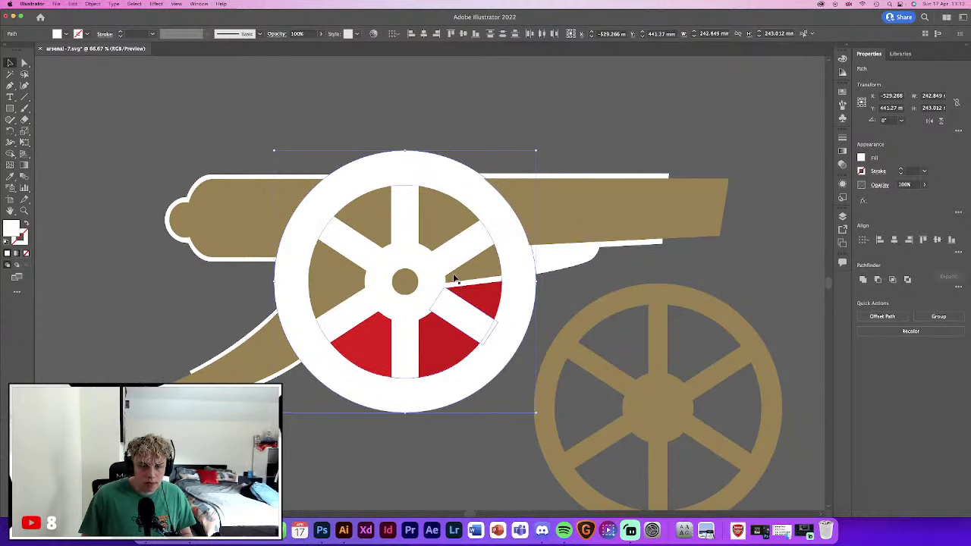
left_click(635, 265)
key("ctrl+z")
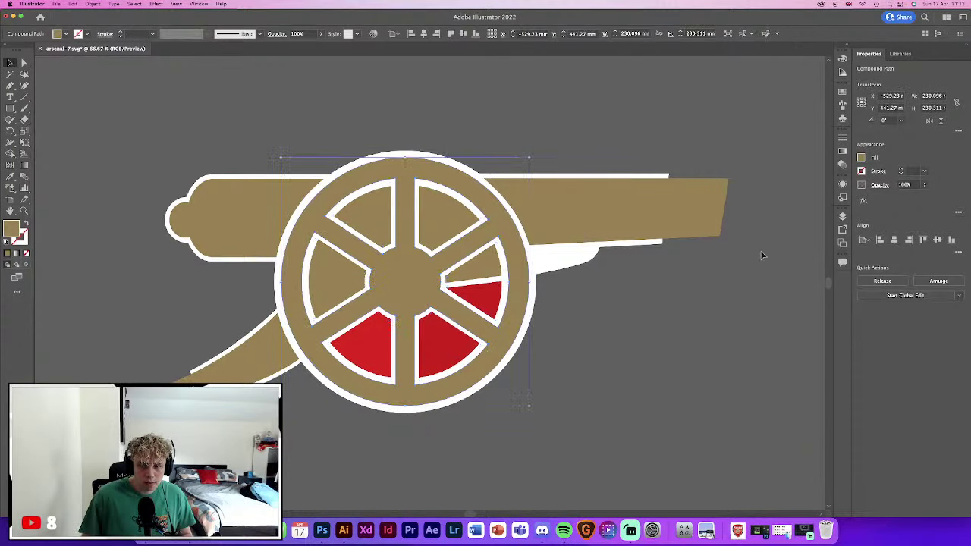
Show the Layers panel and dock it with the right-side panels
left_click(898, 54)
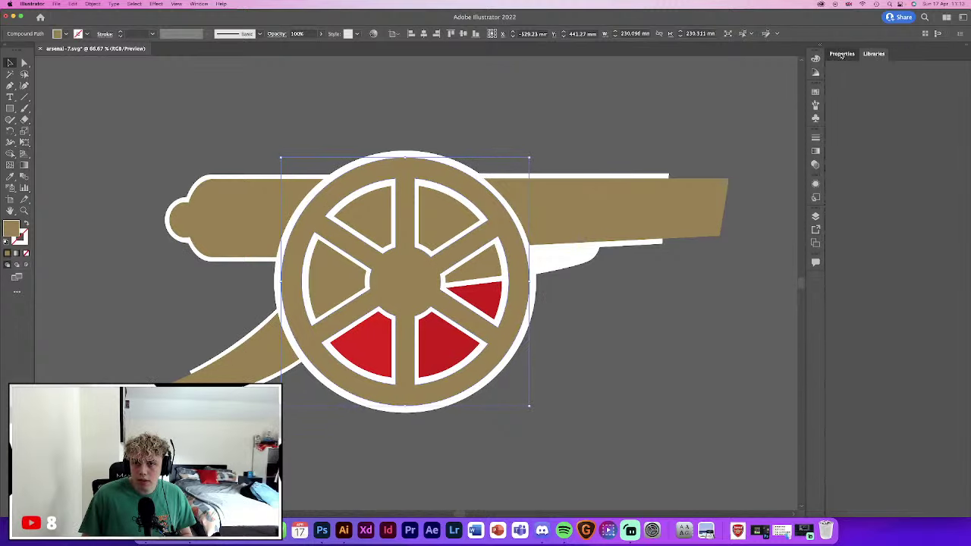
left_click(841, 54)
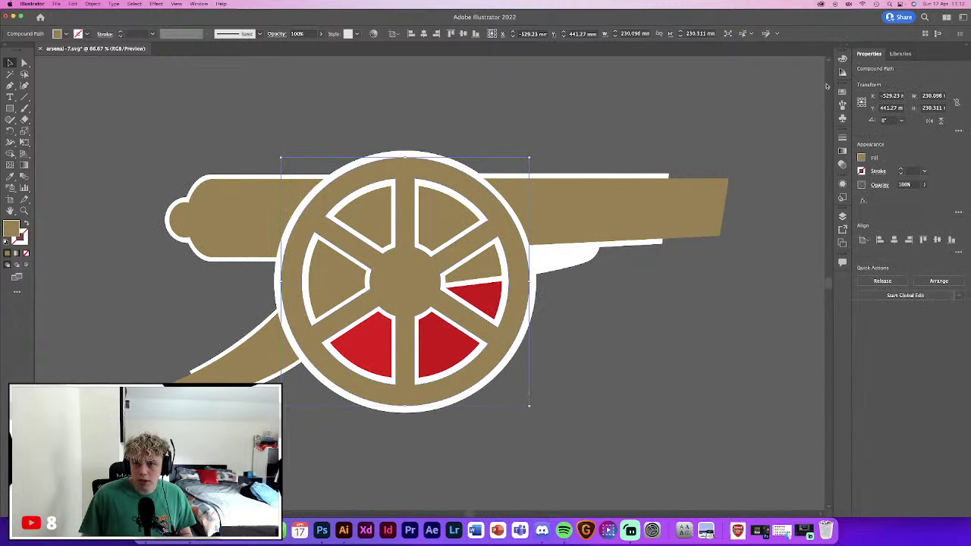
left_click(199, 4)
left_click(222, 255)
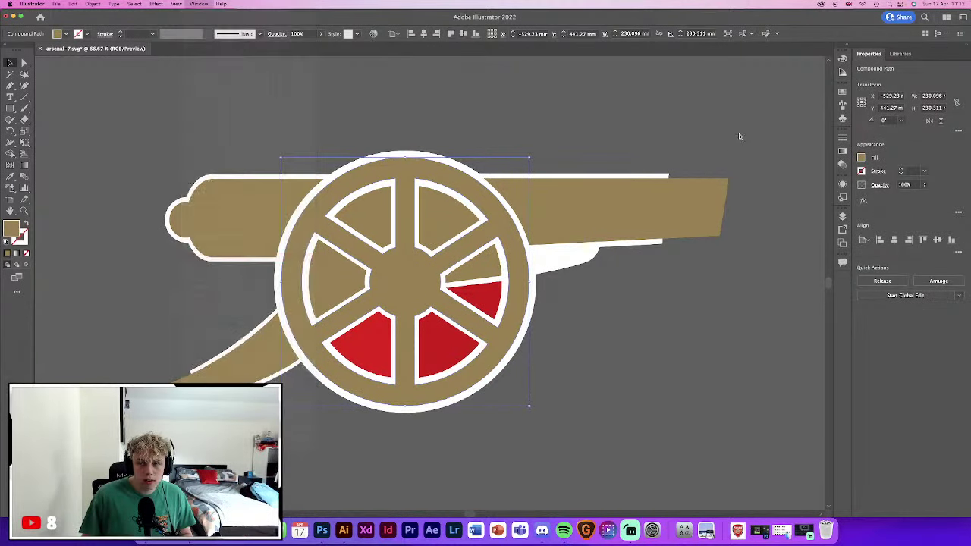
left_click_drag(805, 216, 888, 79)
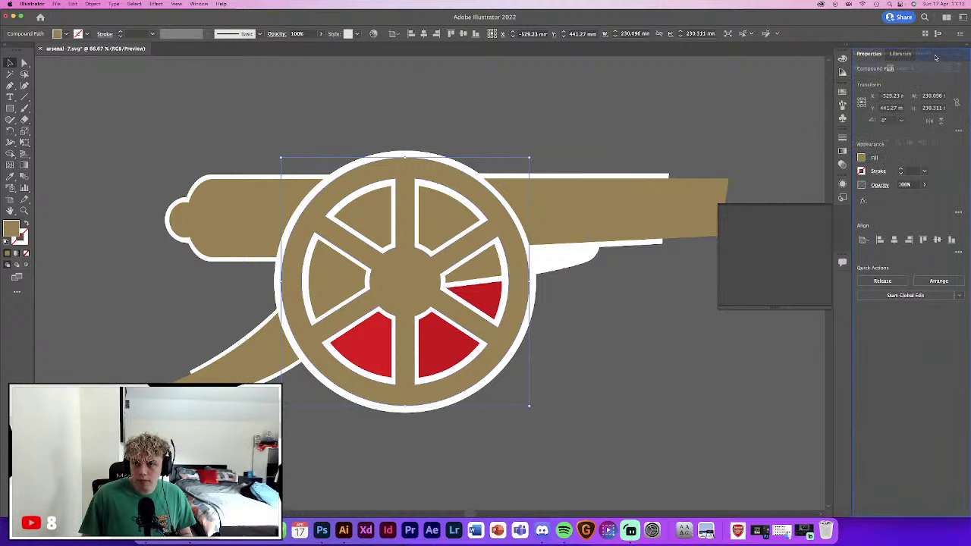
Hide the gold wheel in Layer 1 and merge the wedges into the white wheel with Shape Builder
left_click(854, 69)
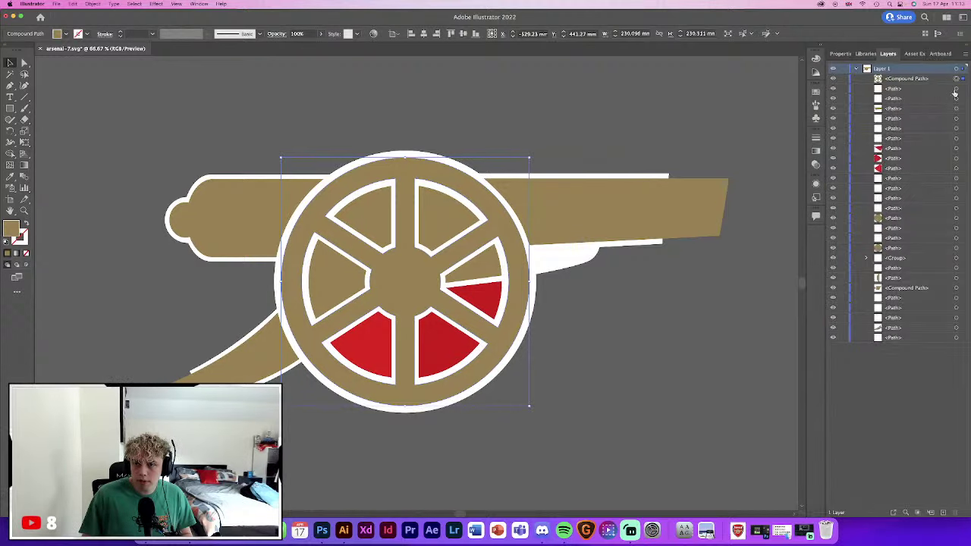
left_click(832, 79)
left_click(457, 254)
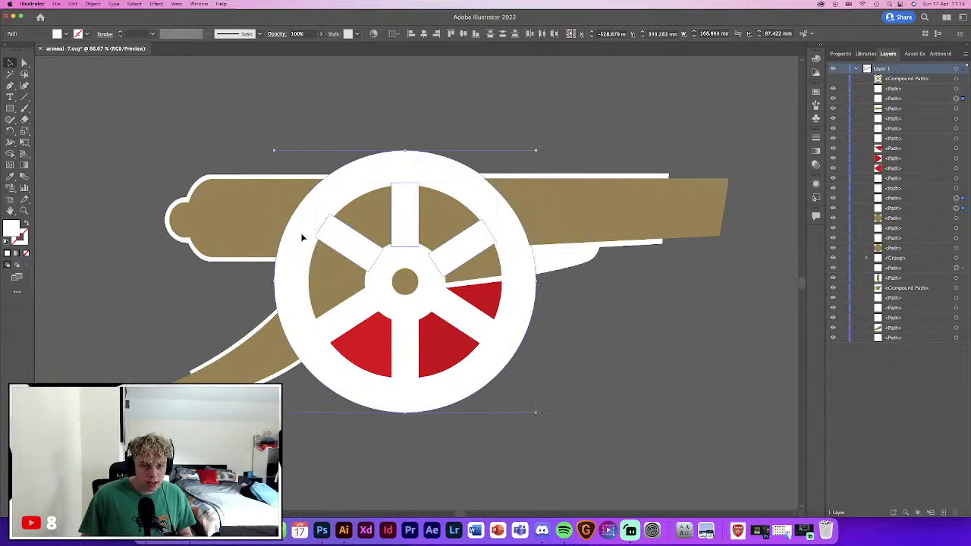
left_click(10, 153)
mouse_move(326, 223)
left_mouse_down()
mouse_move(369, 263)
mouse_move(397, 263)
mouse_move(401, 238)
mouse_move(439, 302)
mouse_move(397, 311)
mouse_move(375, 296)
mouse_move(333, 327)
left_mouse_up()
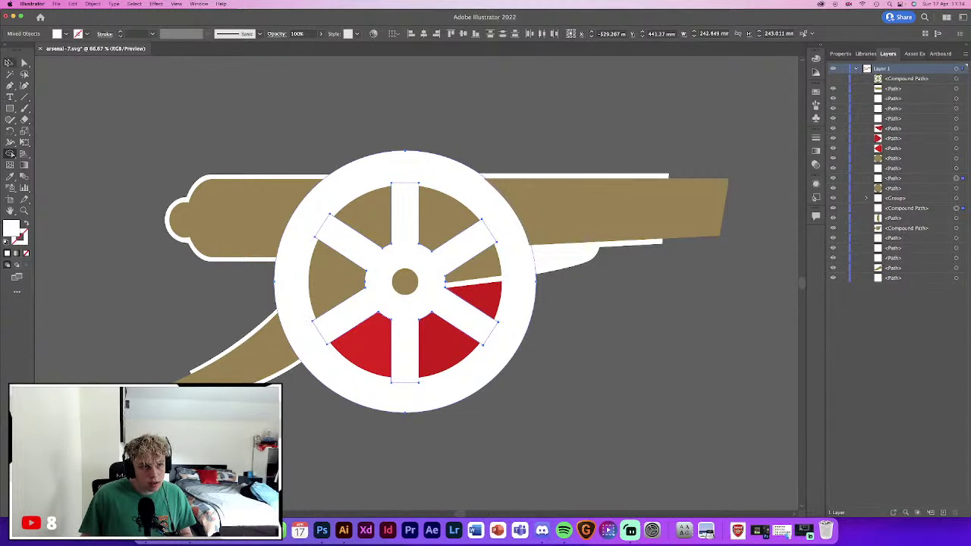
Select the white spoke compound path and delete it
key("v")
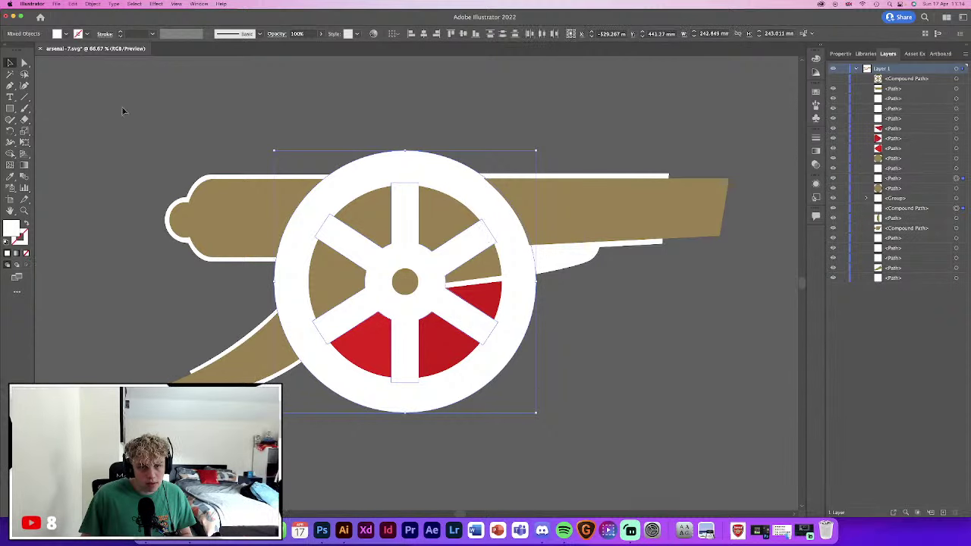
left_click(10, 153)
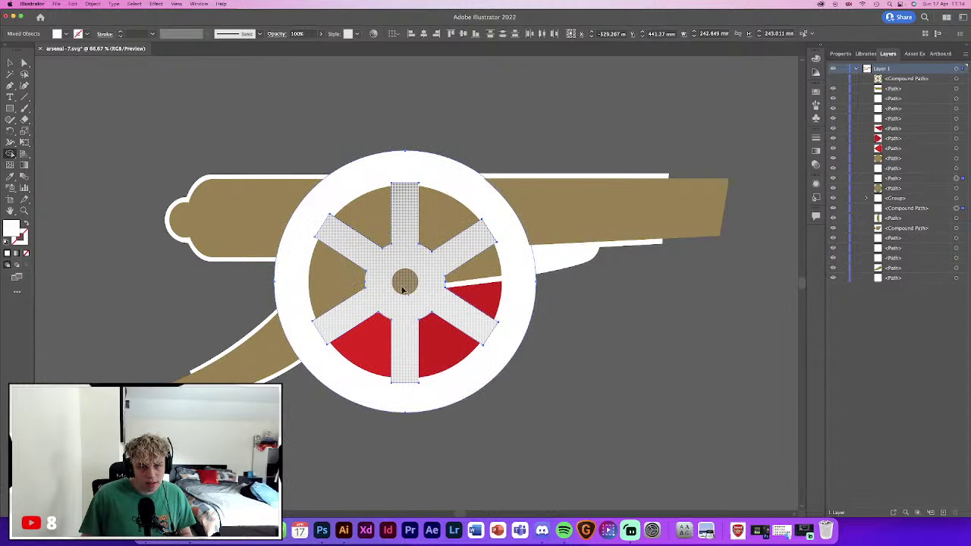
left_click(10, 62)
left_click(646, 293)
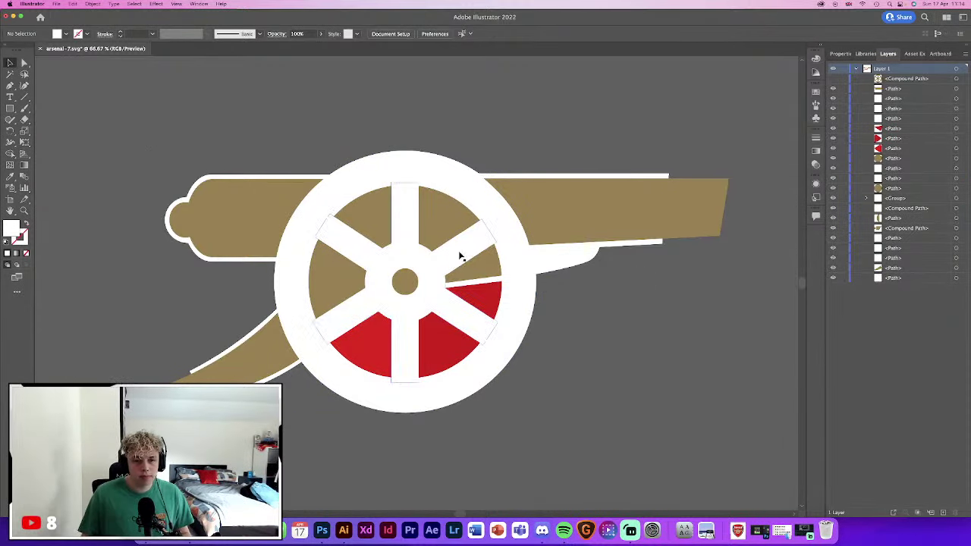
mouse_move(442, 219)
left_mouse_down()
mouse_move(572, 200)
mouse_move(442, 219)
mouse_move(556, 114)
mouse_move(432, 312)
left_mouse_up()
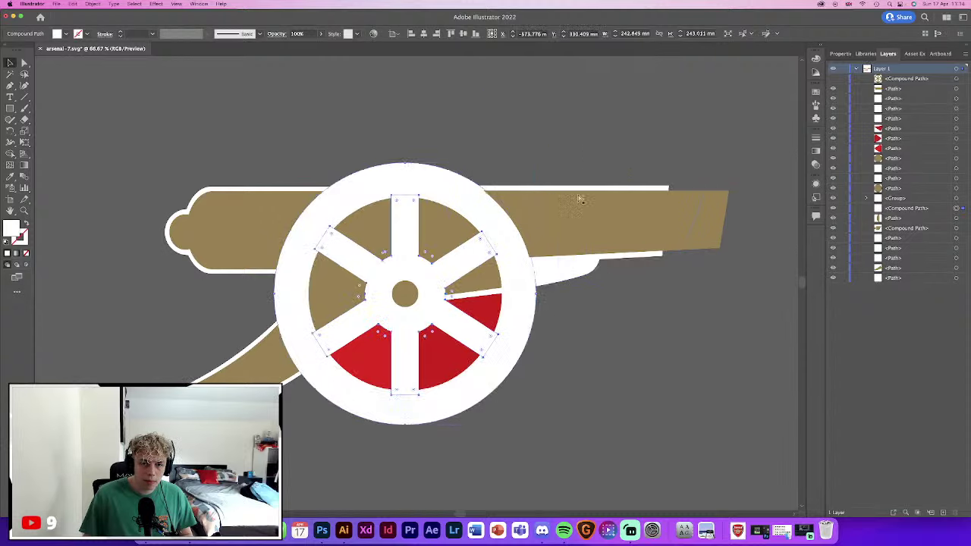
key("Delete")
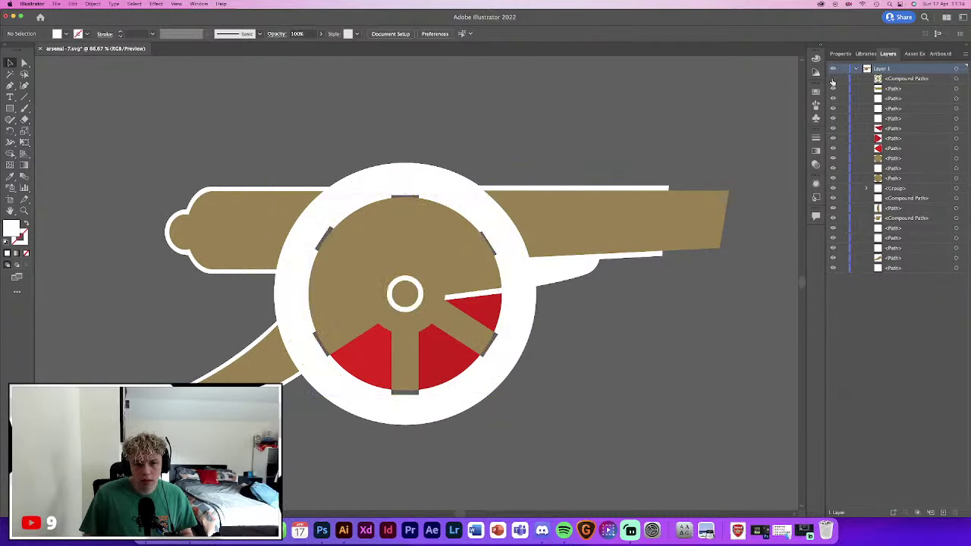
Restore the spoke shape and delete the three red wedges
key("super+z")
left_click(448, 369)
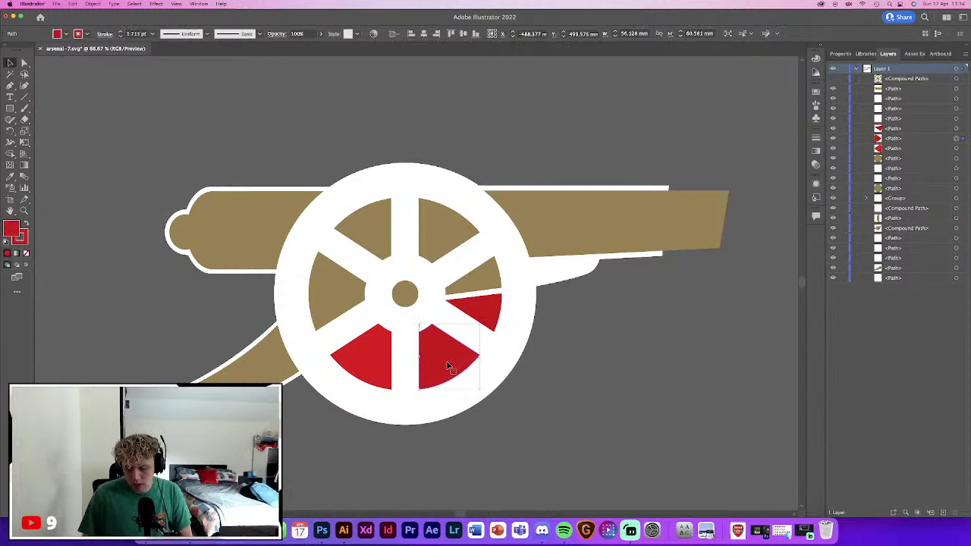
key("Delete")
left_click(483, 310)
key("Delete")
left_click(364, 361)
key("Delete")
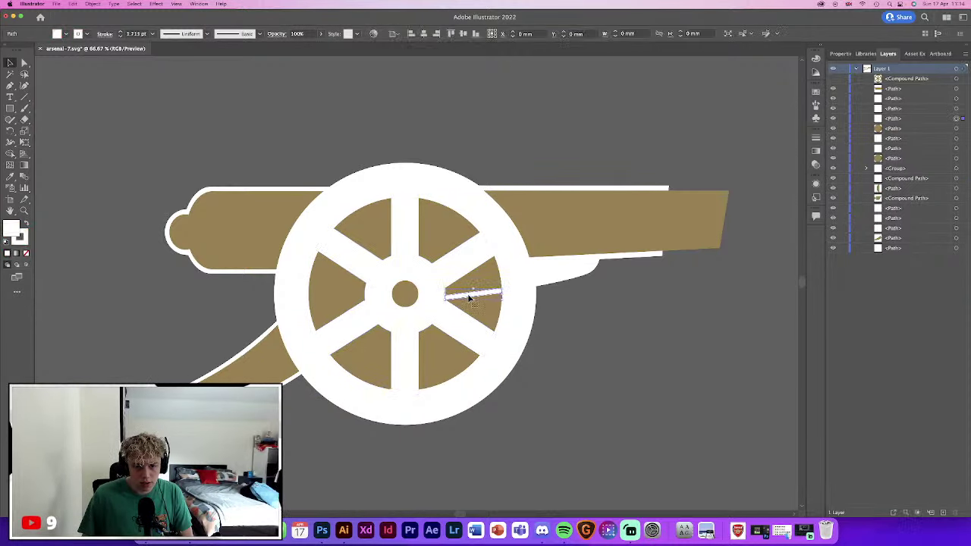
Unhide the thinned gold wheel and divide the stacked wheel shapes with Pathfinder
left_click(479, 303)
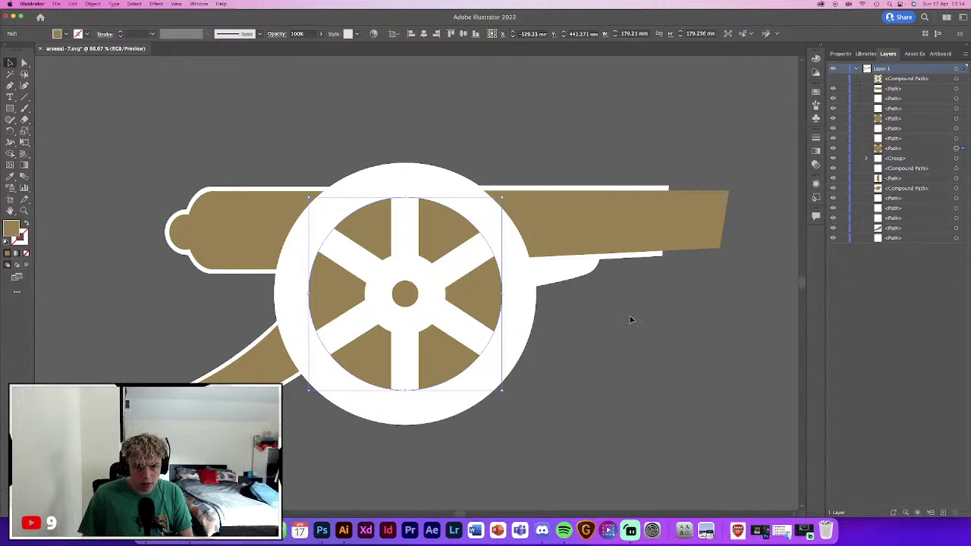
left_click(832, 79)
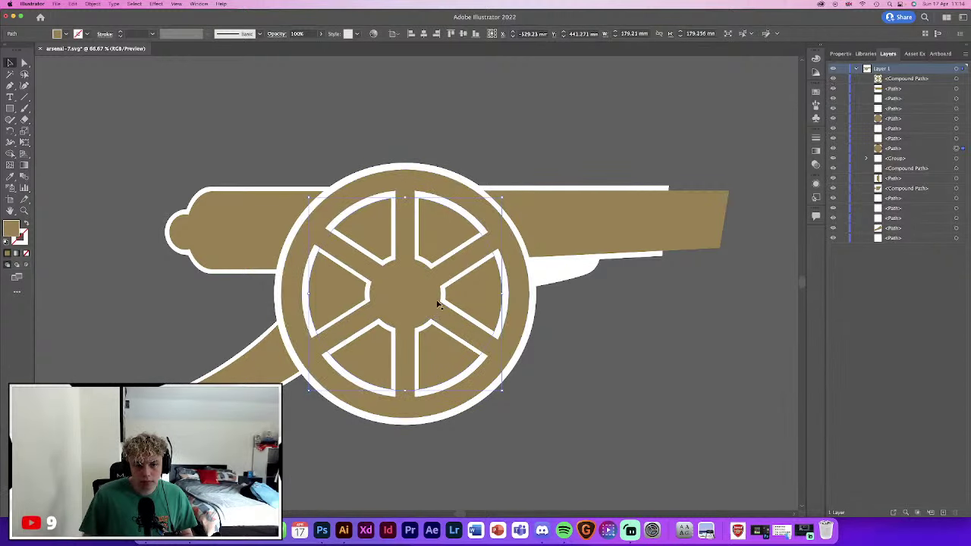
key("super+shift+a")
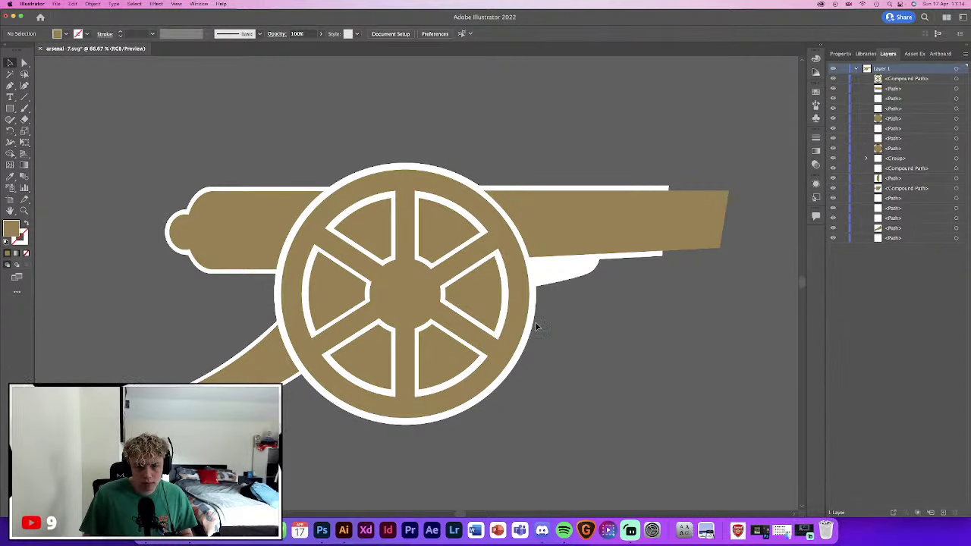
left_click_drag(518, 312, 490, 301)
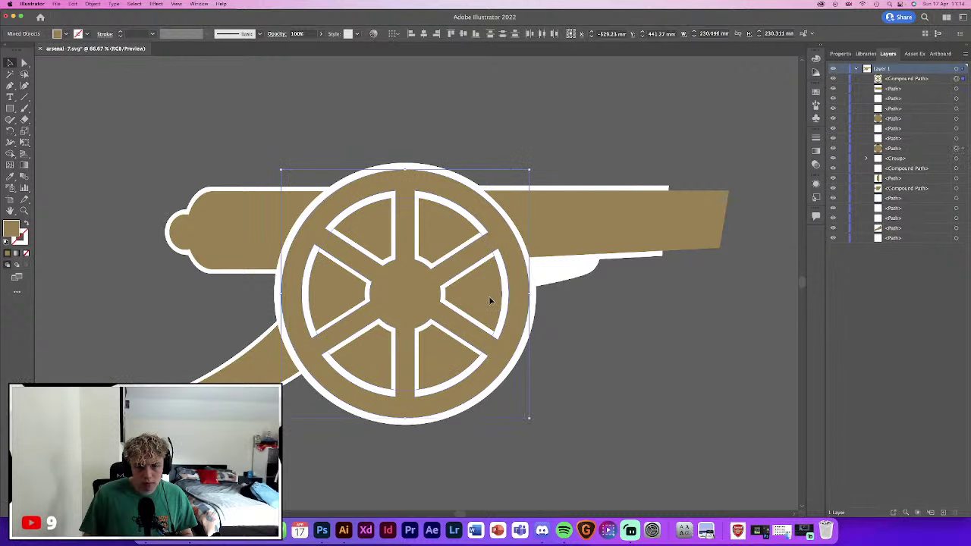
left_click(840, 53)
right_click(870, 56)
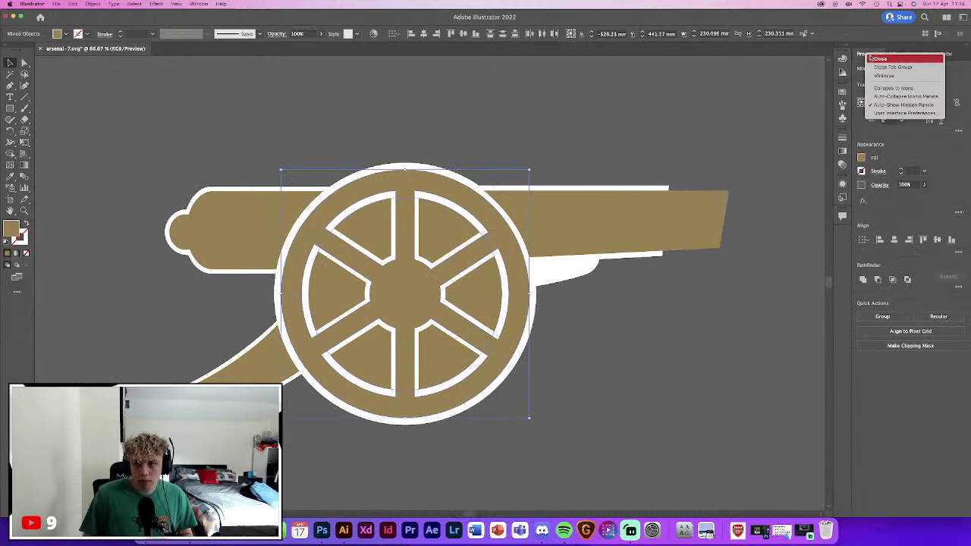
left_click(876, 304)
left_click(878, 279)
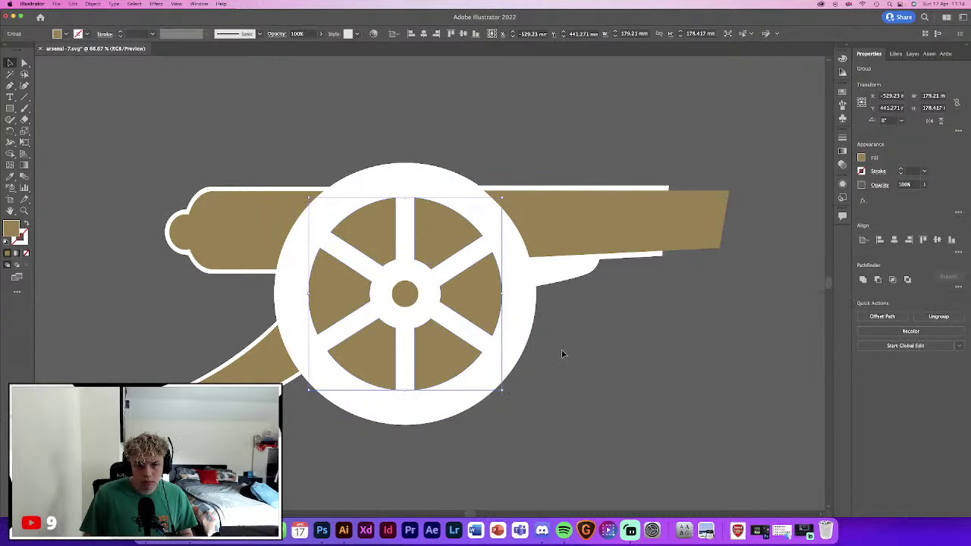
Cut the gold wedges out of the white wheel with Pathfinder Minus Front
left_click(450, 228)
key("Delete")
key("ctrl+z")
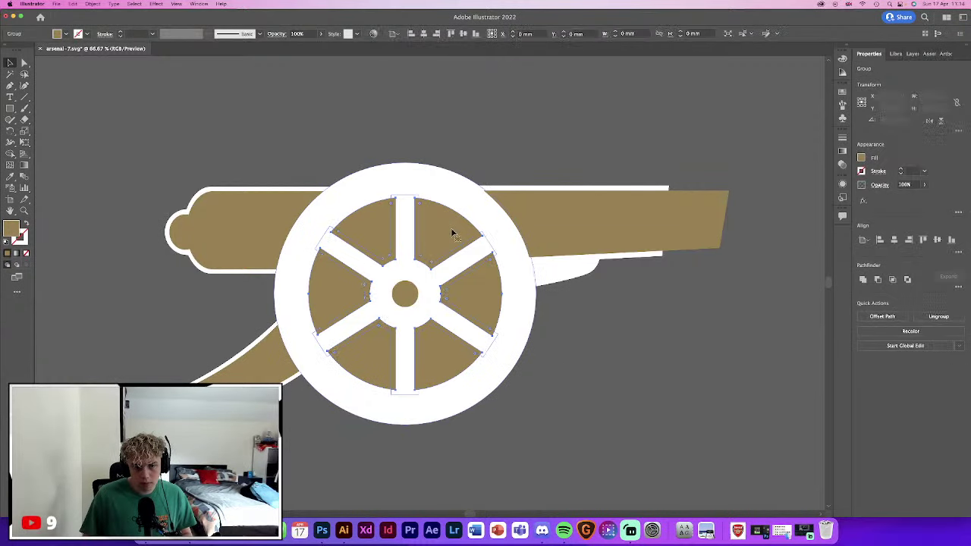
left_click(882, 279)
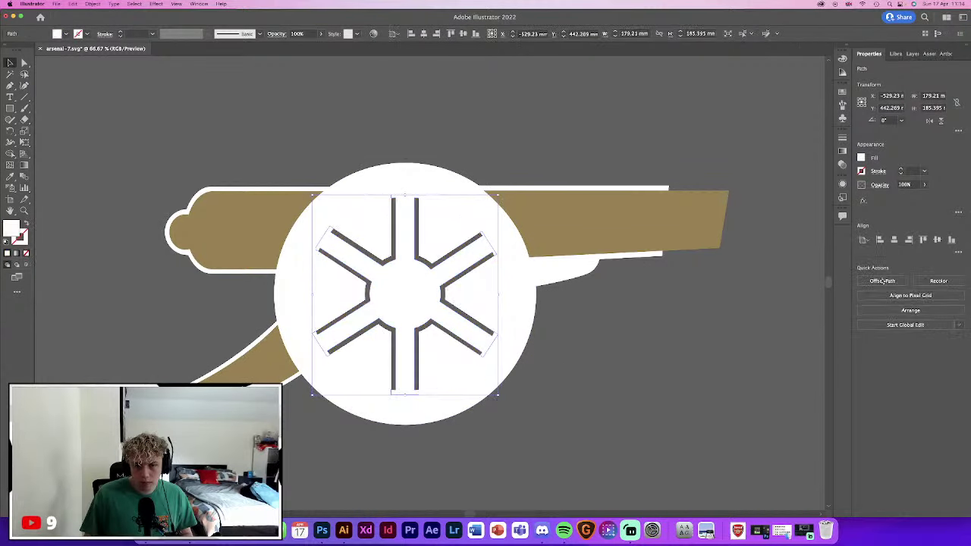
key("ctrl+z")
left_click(543, 322)
left_click(470, 288)
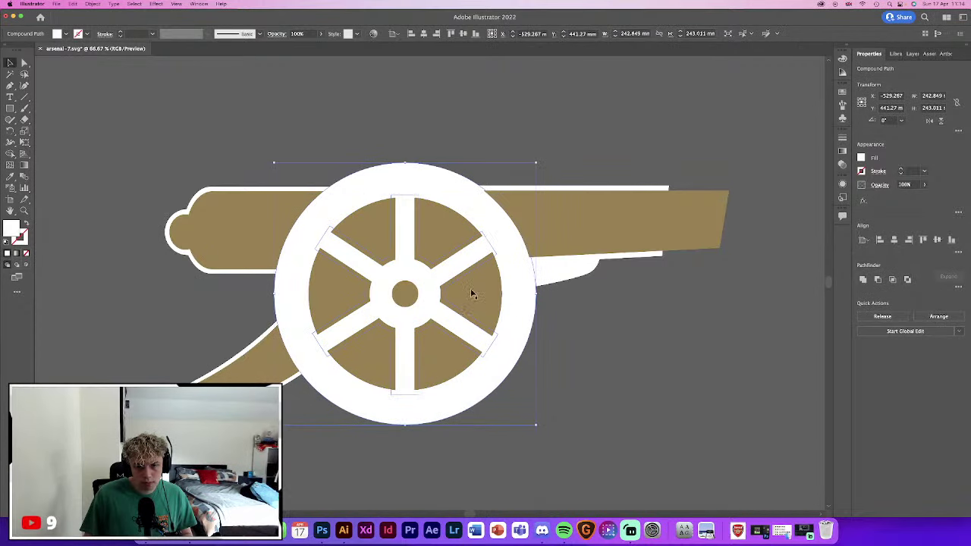
left_click(879, 281)
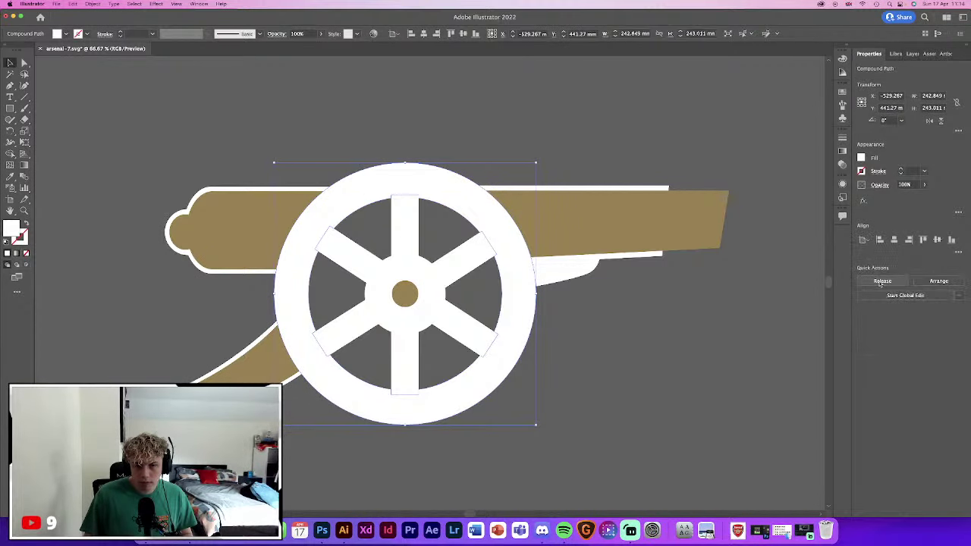
left_click(566, 348)
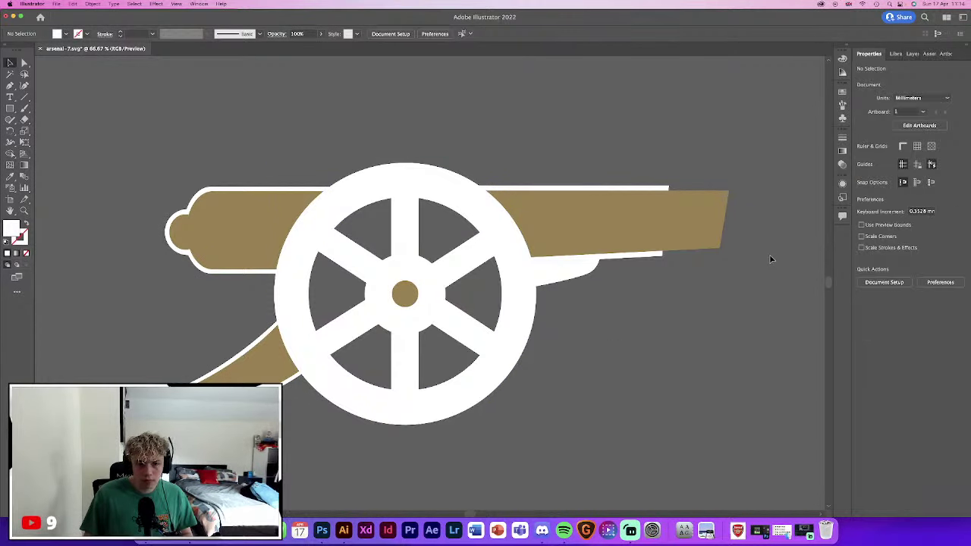
Select the gold barrel and the small white shapes beneath it to inspect them
left_click(543, 222)
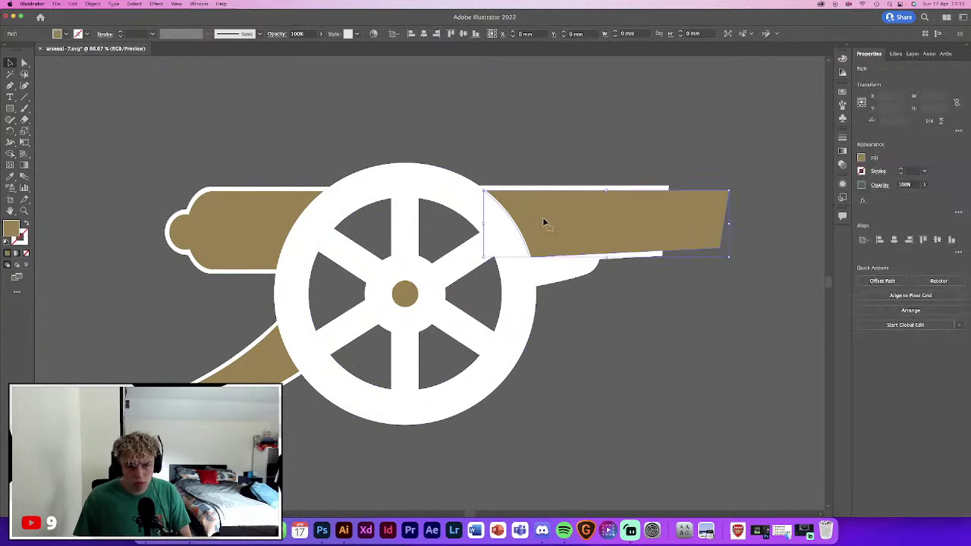
left_click(666, 189)
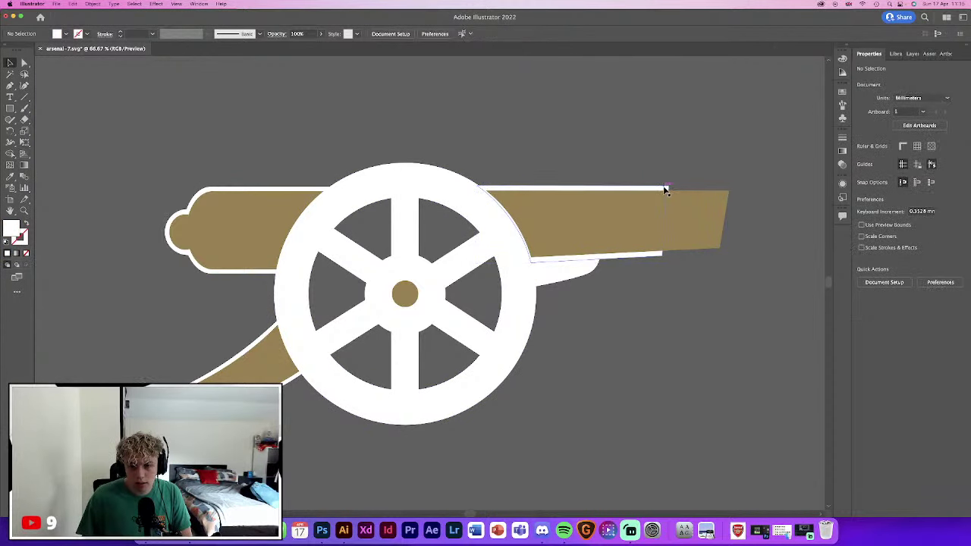
left_click(666, 196)
left_click(633, 306)
left_click(584, 274)
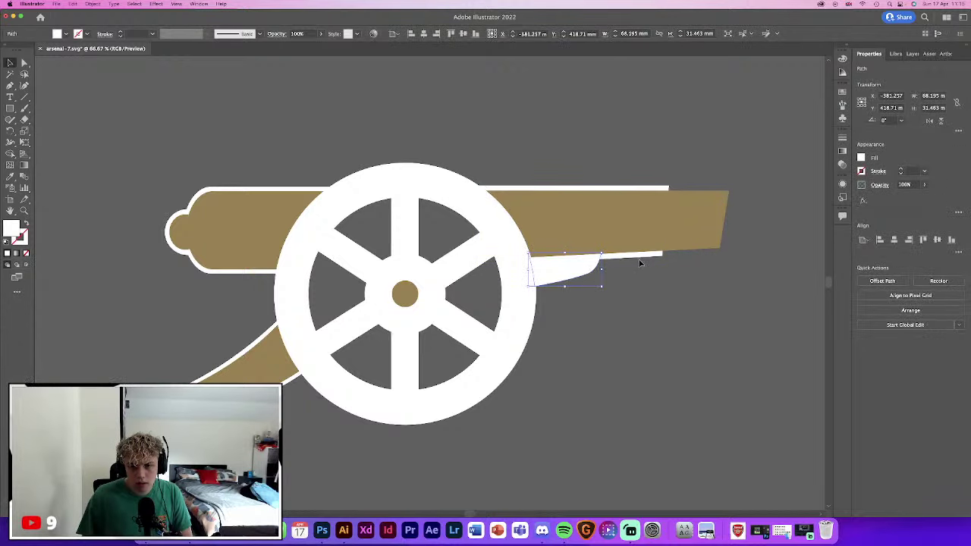
left_click(319, 444)
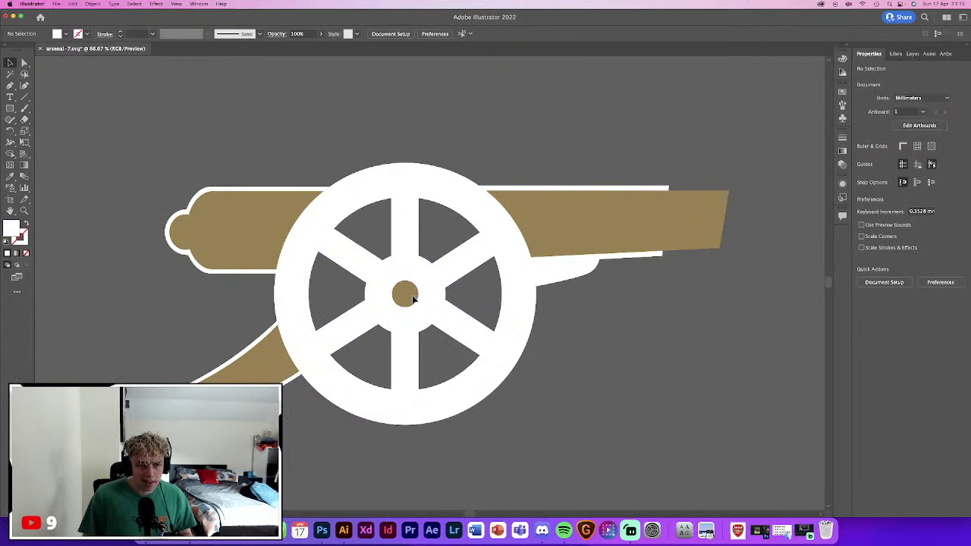
Subtract the gold centre circle from the wheel with Minus Front, opening the hub
left_click(405, 294)
left_click(432, 299, "shift")
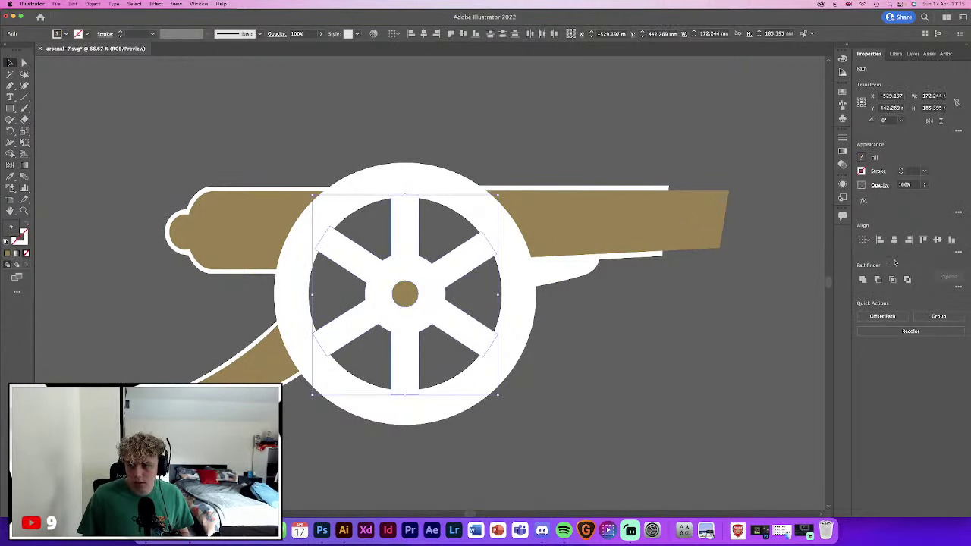
left_click(878, 279)
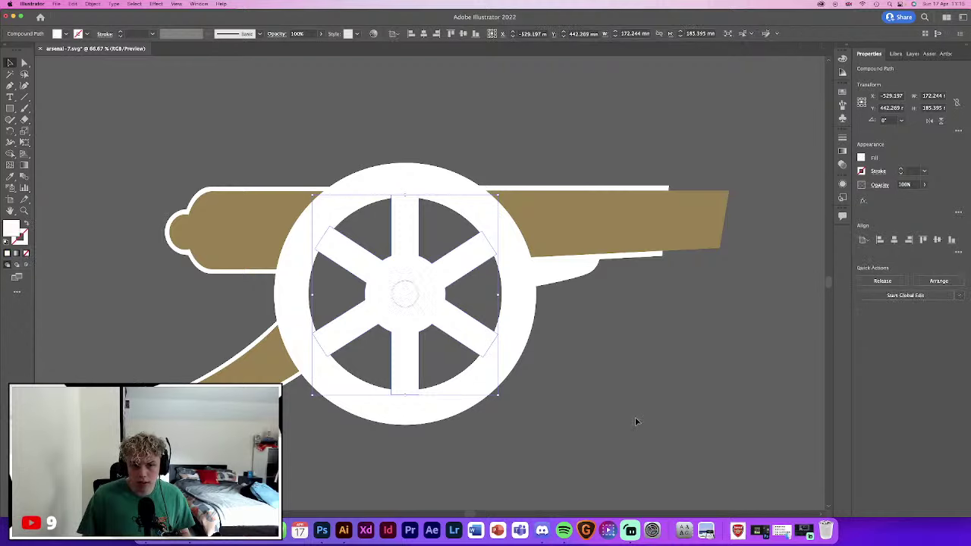
left_click(420, 333)
left_click(228, 220)
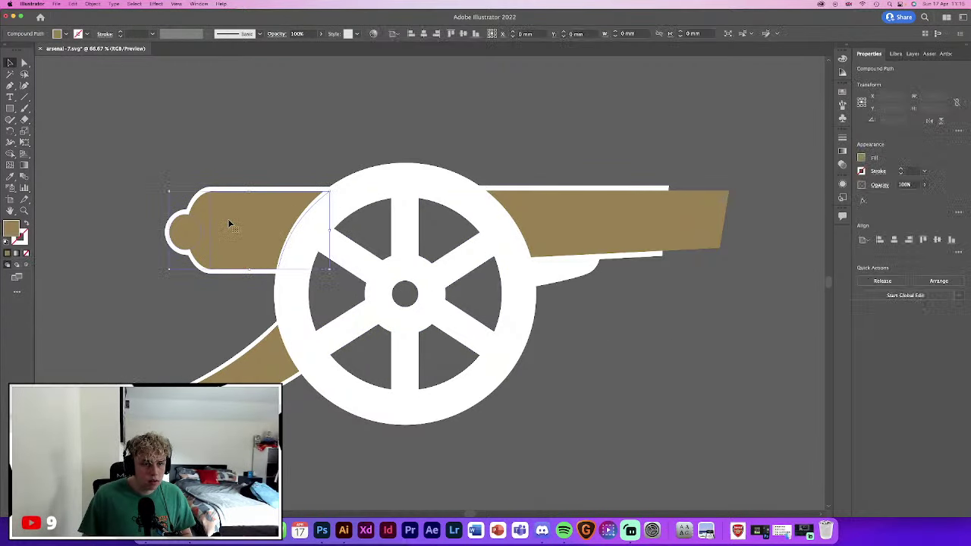
left_click(172, 309)
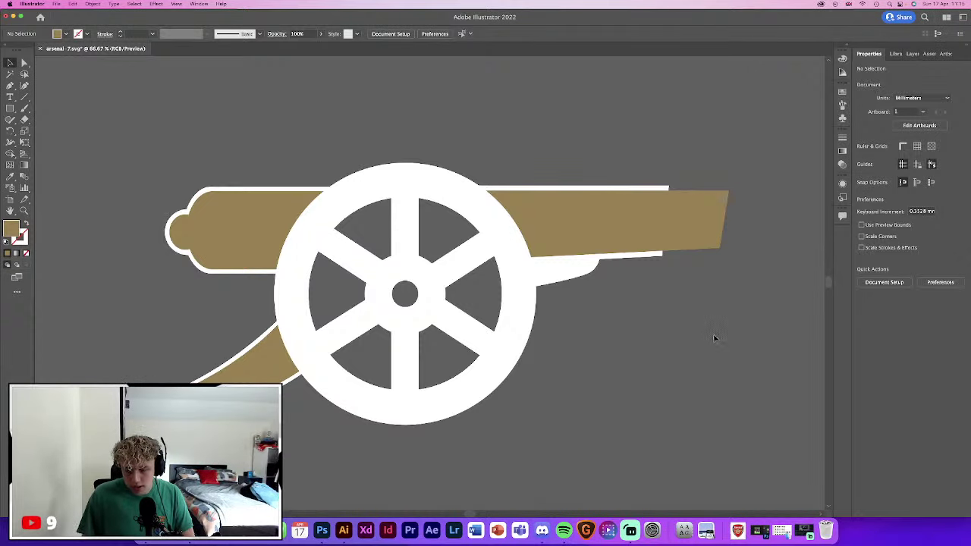
left_click(649, 273)
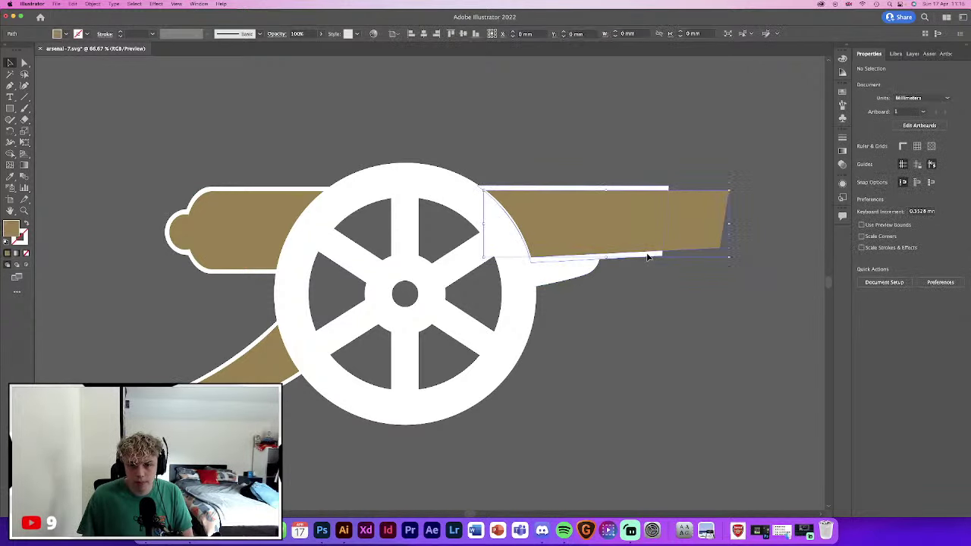
left_click(649, 260)
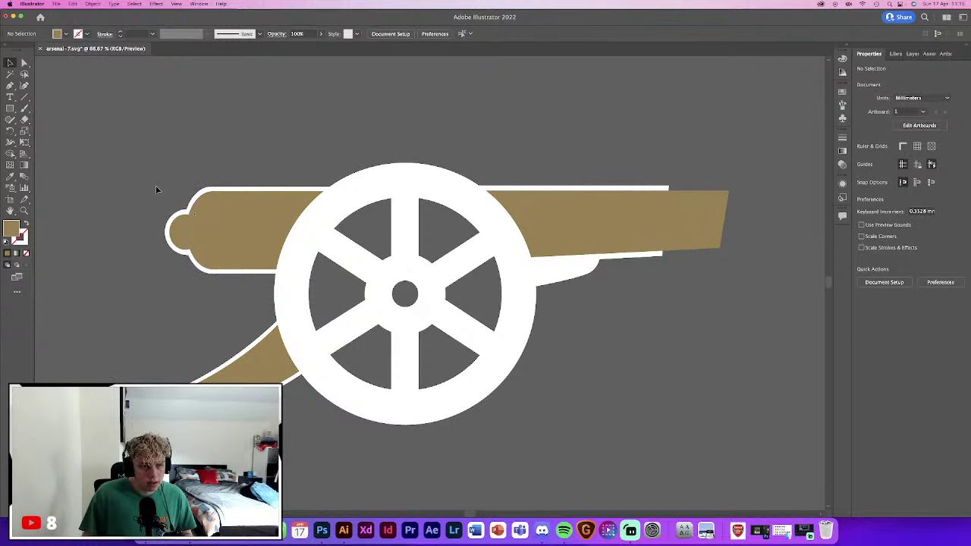
Give all the cannon artwork a white fill
key("super+a")
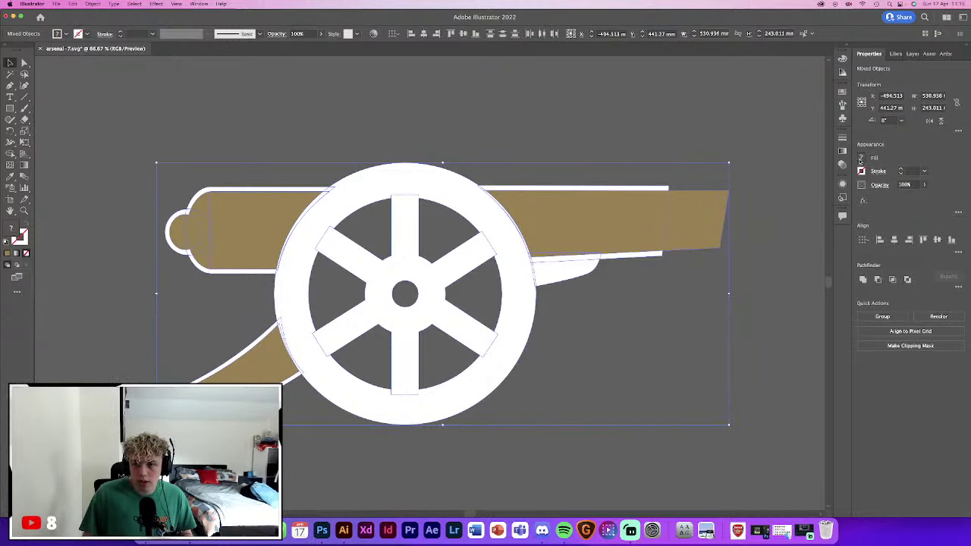
left_click(862, 159)
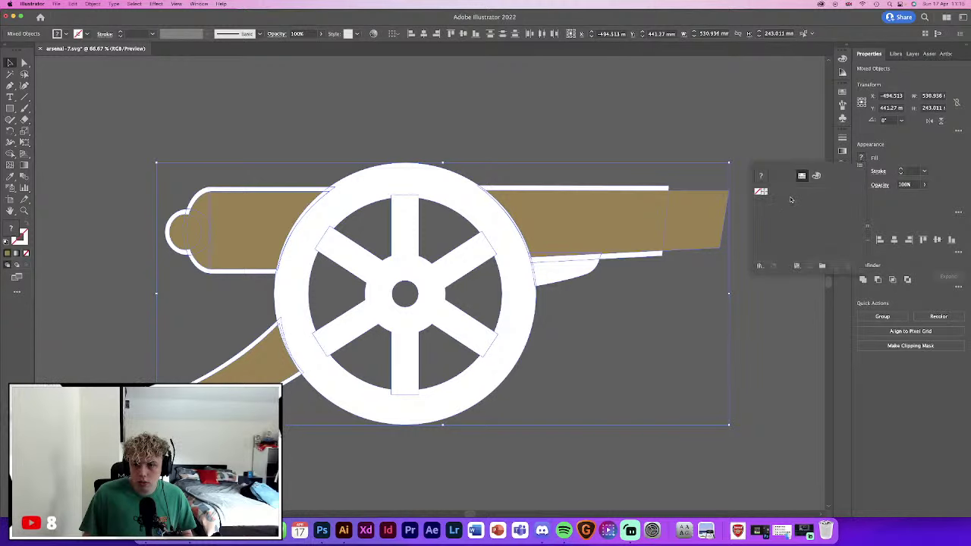
left_click(816, 177)
left_click(771, 240)
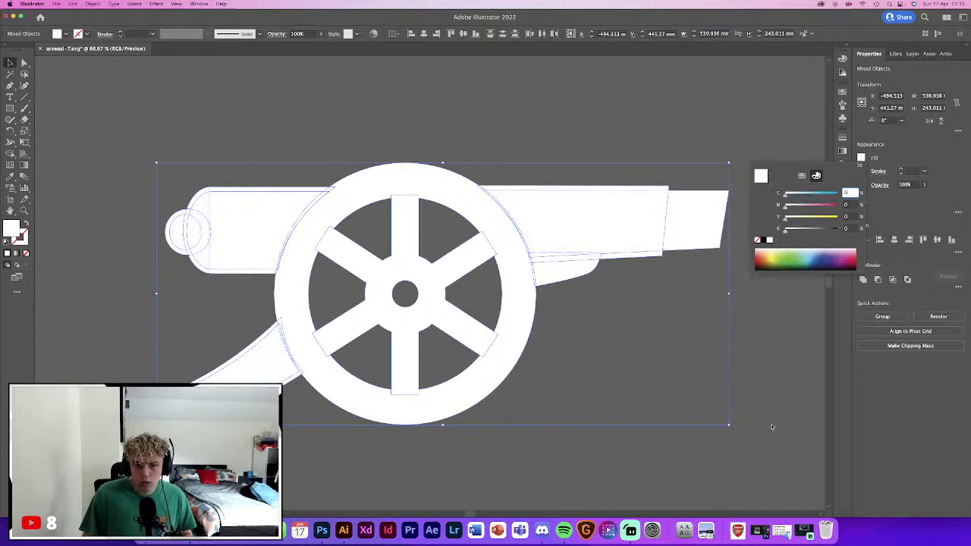
left_click(762, 409)
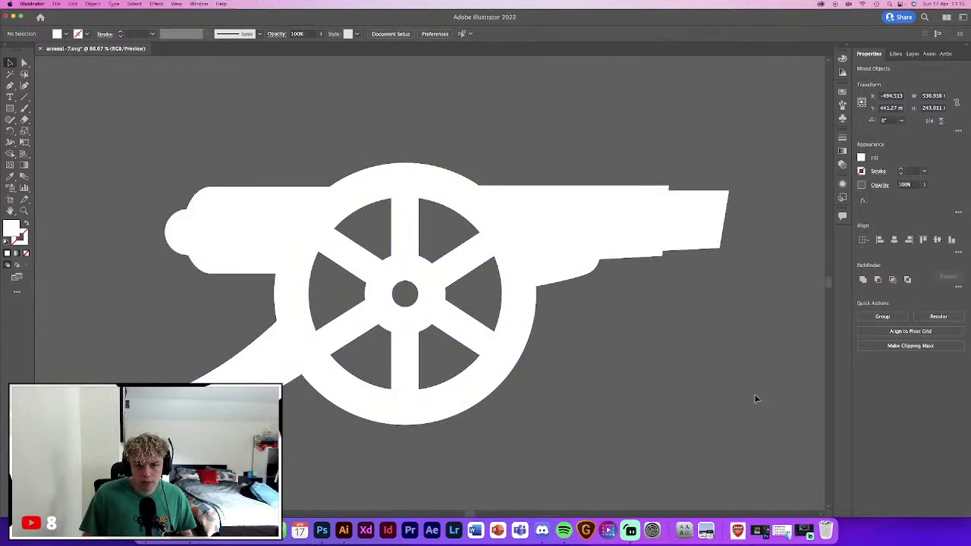
Release the barrel's compound path into separate paths
double_click(250, 220)
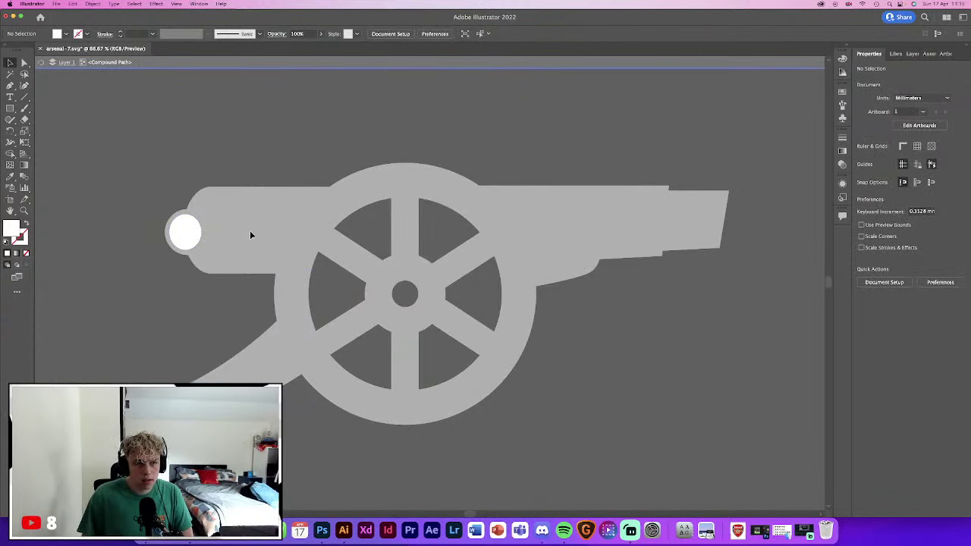
left_click(250, 228)
double_click(275, 148)
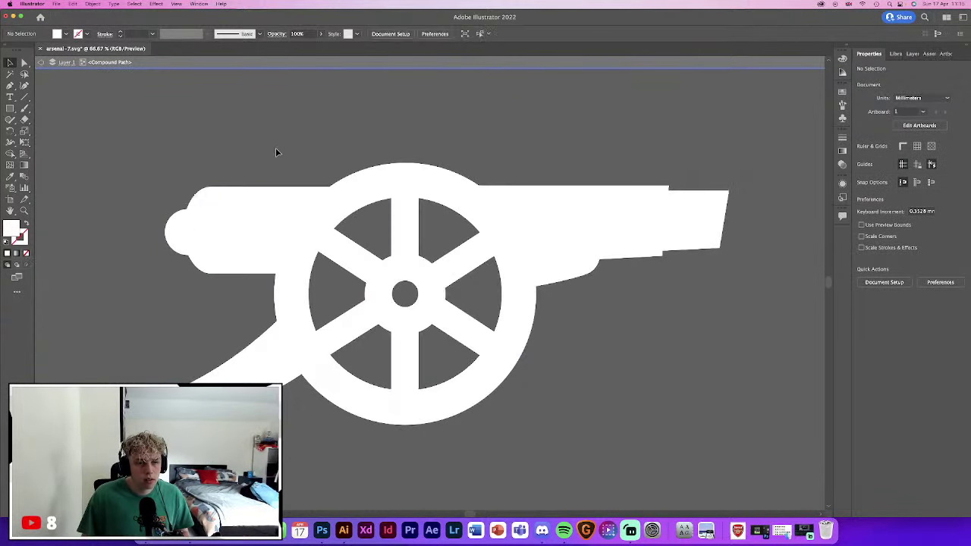
left_click(242, 202)
right_click(252, 221)
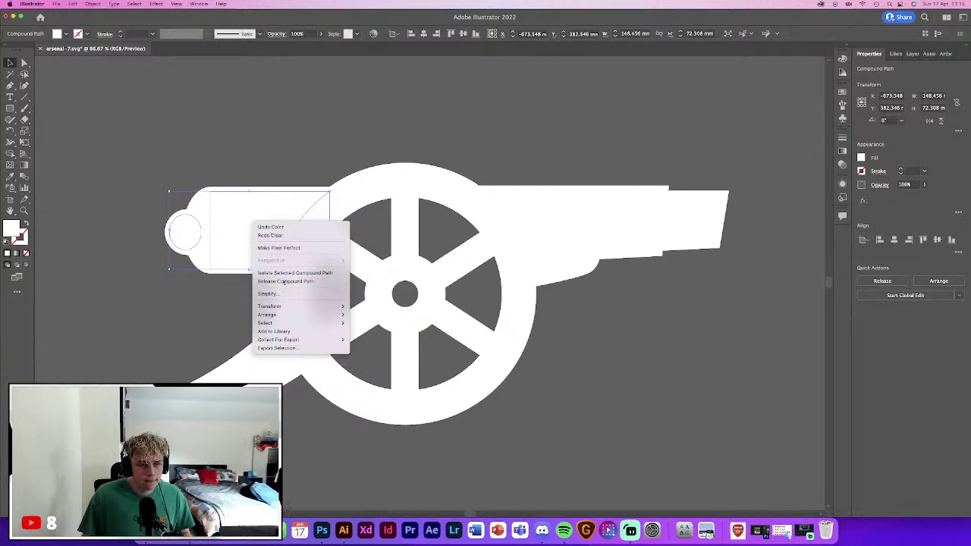
left_click(285, 280)
Subtract the rectangle from the overlapping barrel piece with Minus Front
left_click(211, 255)
left_click(242, 222)
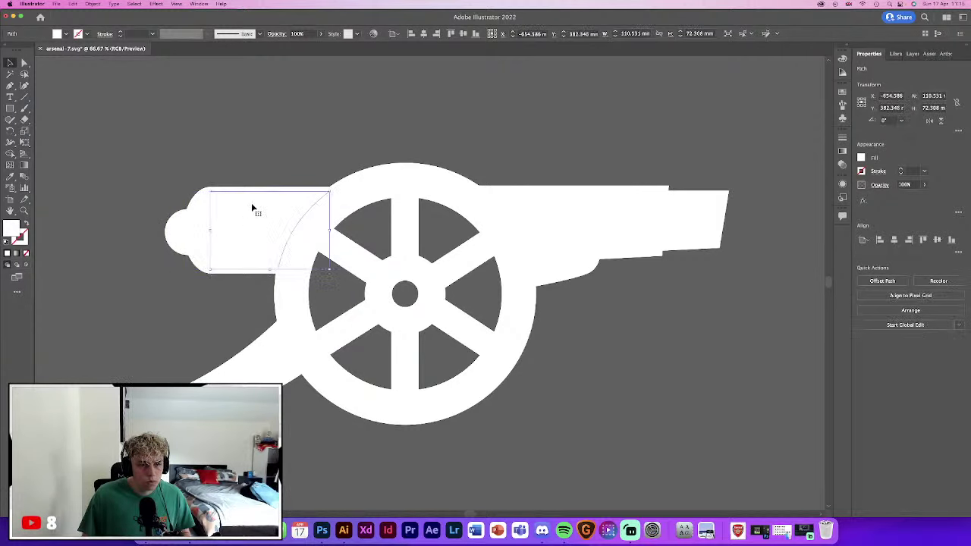
left_click(261, 193, "shift")
left_click(878, 279)
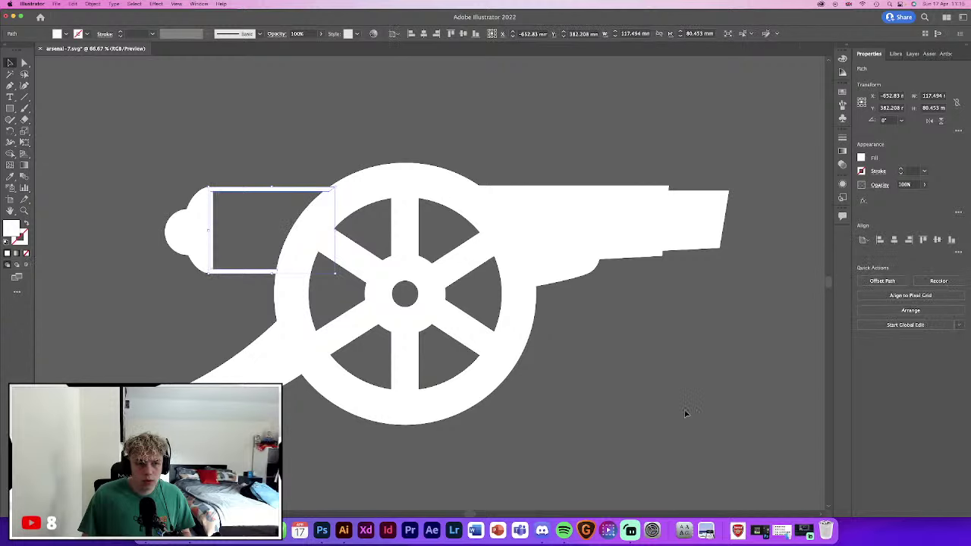
left_click(651, 383)
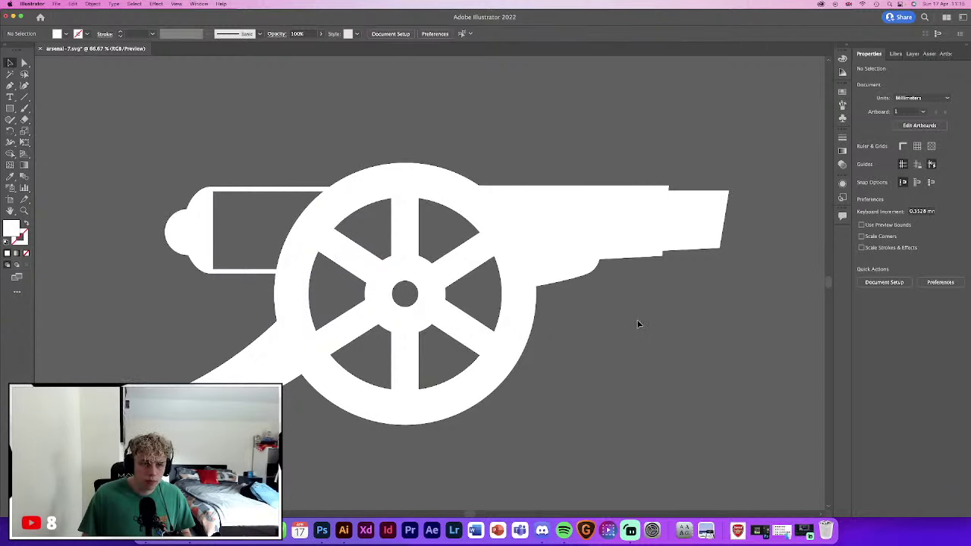
Subtract the front piece from the rounded cap at the barrel's left end
left_click(220, 213)
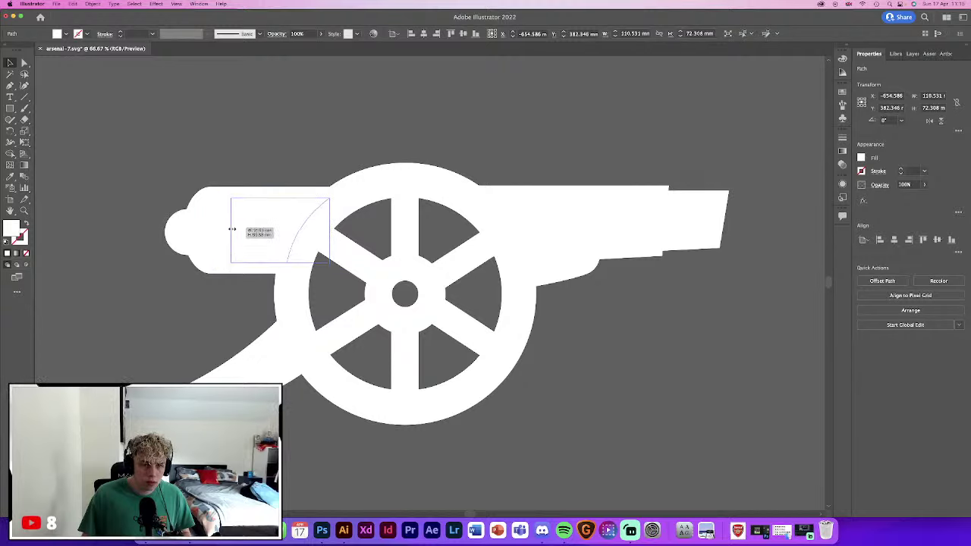
left_click(192, 226)
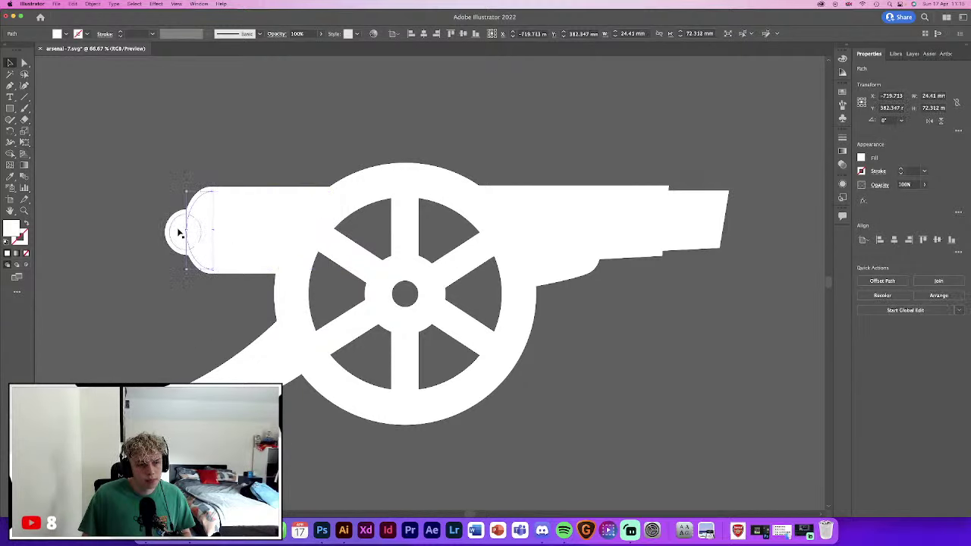
left_click(236, 189, "shift")
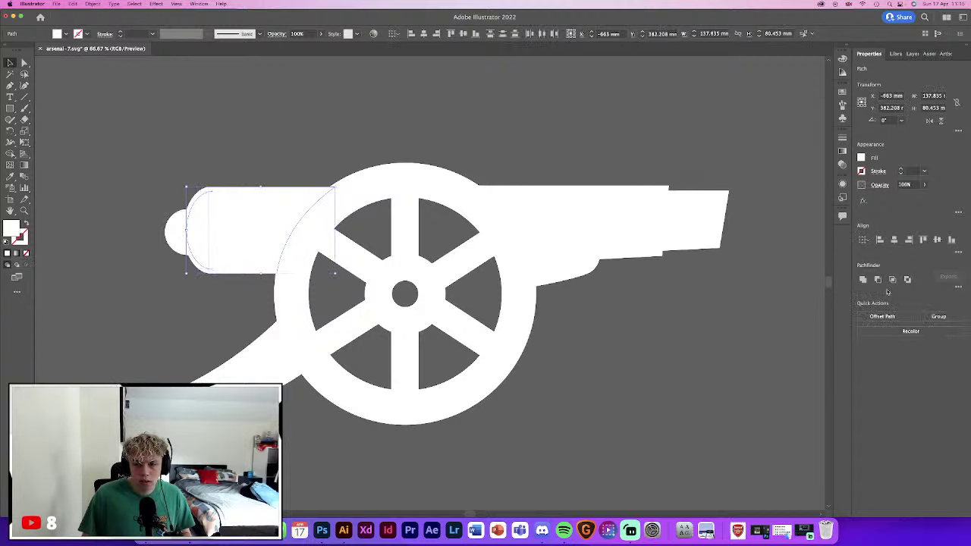
left_click(877, 280)
left_click(511, 400)
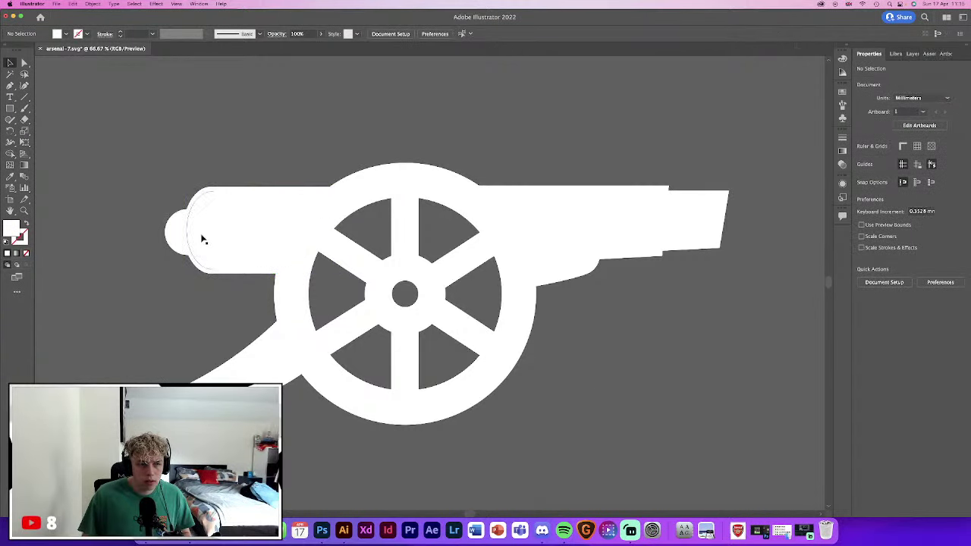
Remove the end crescent and nudge the end circle against the barrel as a compound path
left_click(204, 207)
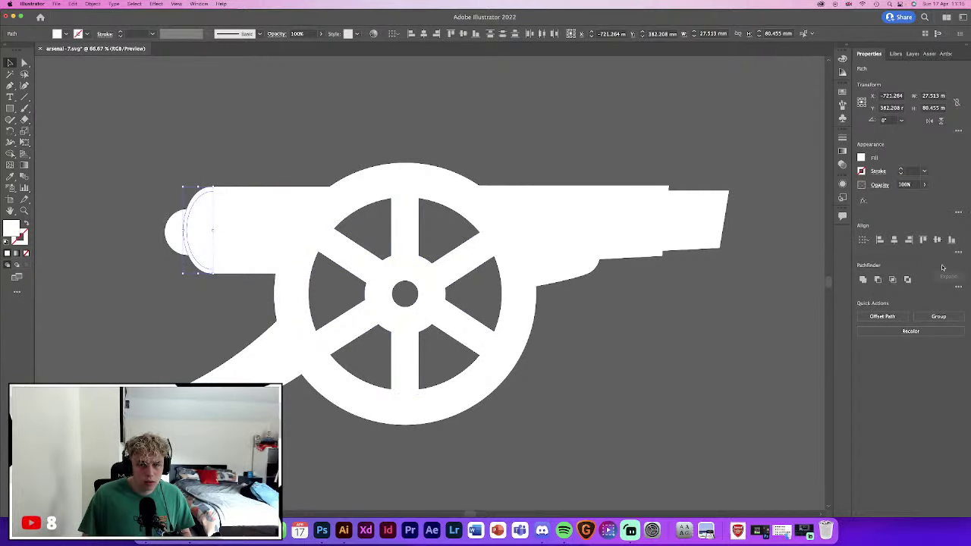
left_click(880, 282)
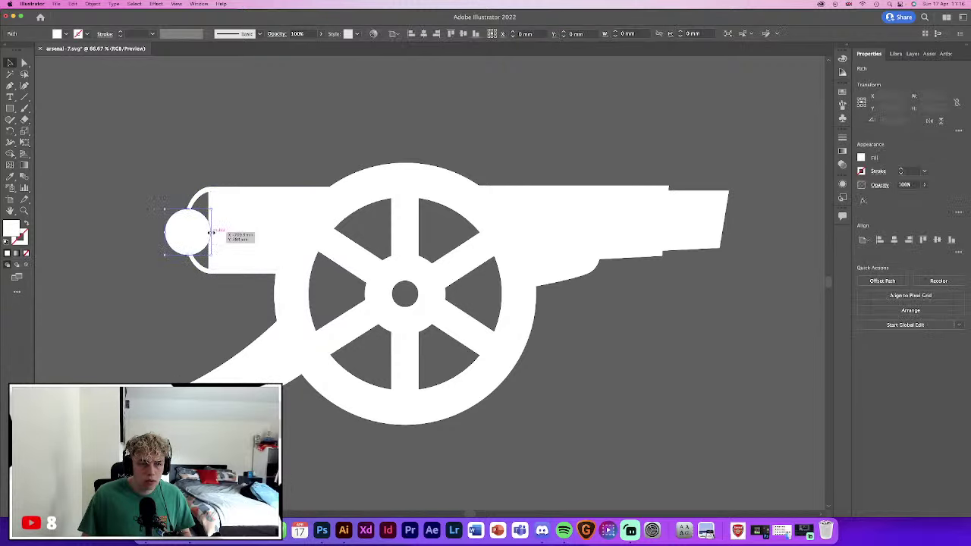
left_click(176, 235)
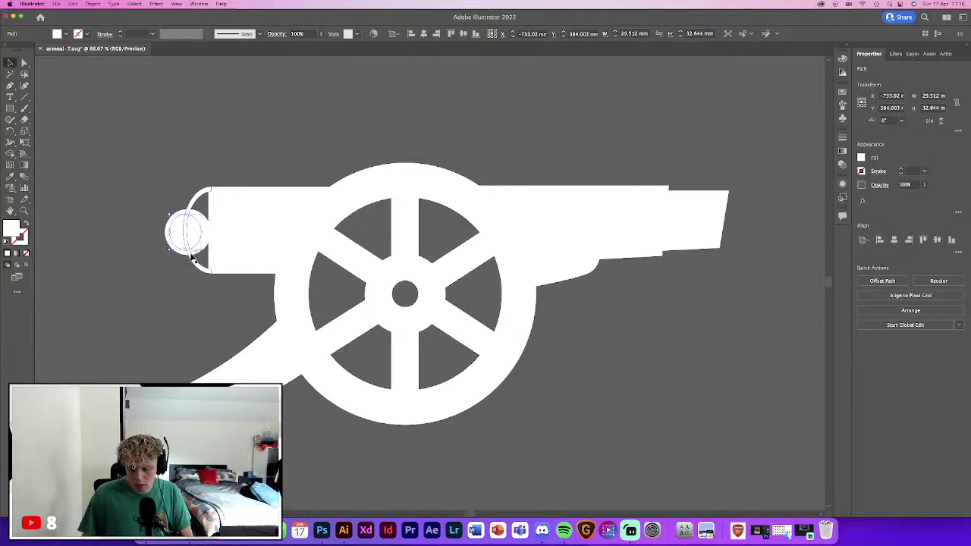
key("ctrl+shift+a")
mouse_move(176, 239)
left_mouse_down()
mouse_move(196, 221)
mouse_move(196, 229)
left_mouse_up()
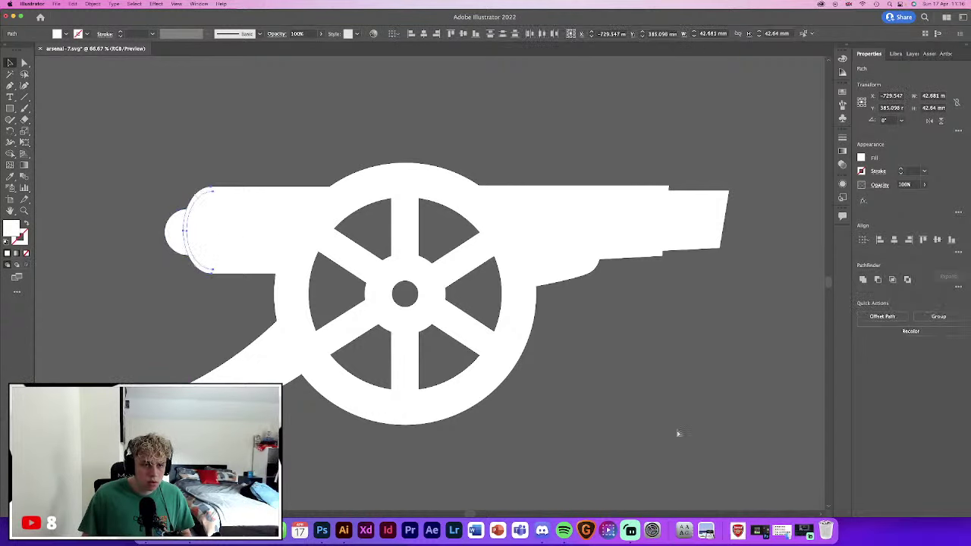
key("ctrl+8")
left_click(654, 416)
Leave the wheel in place, deselect everything, and switch to the Photoshop document
left_click(676, 223)
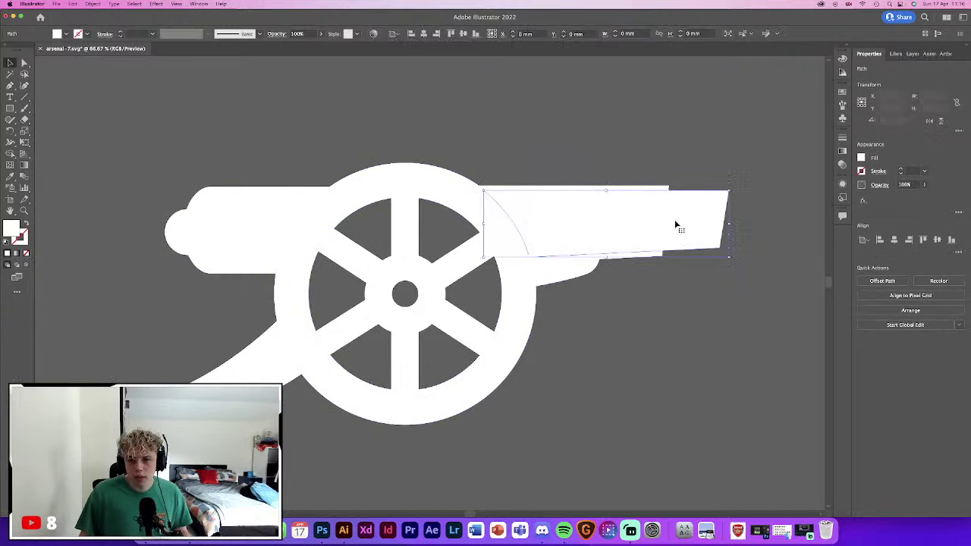
left_click(698, 395)
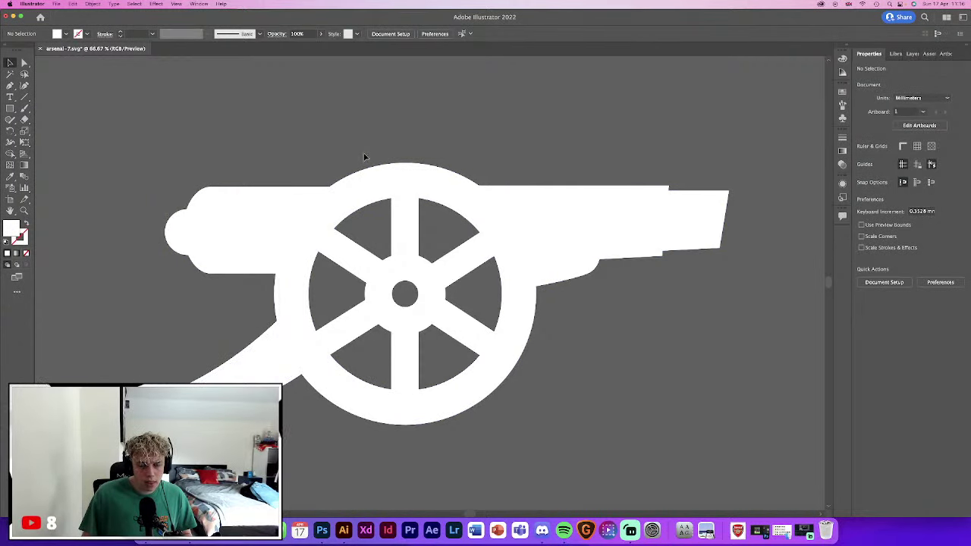
left_click(469, 277)
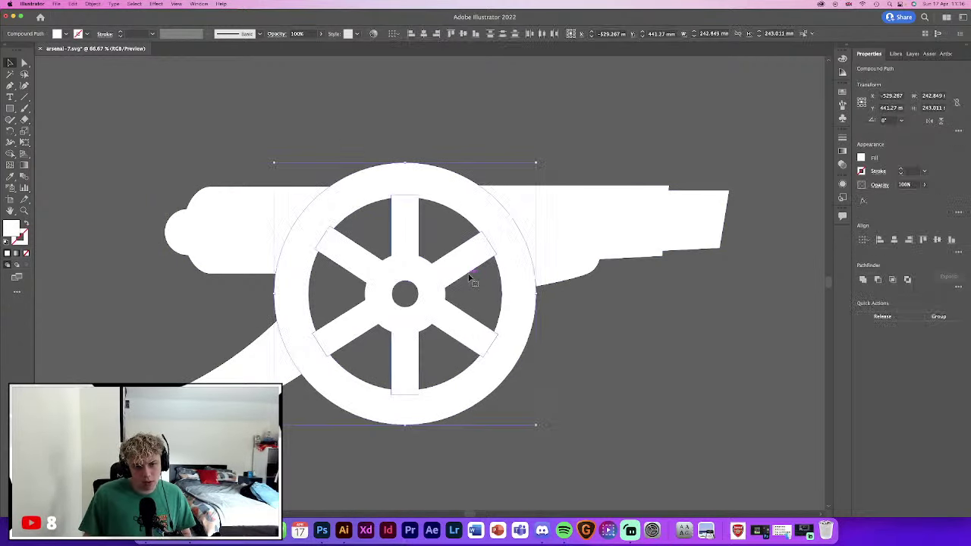
left_click_drag(534, 351, 741, 348)
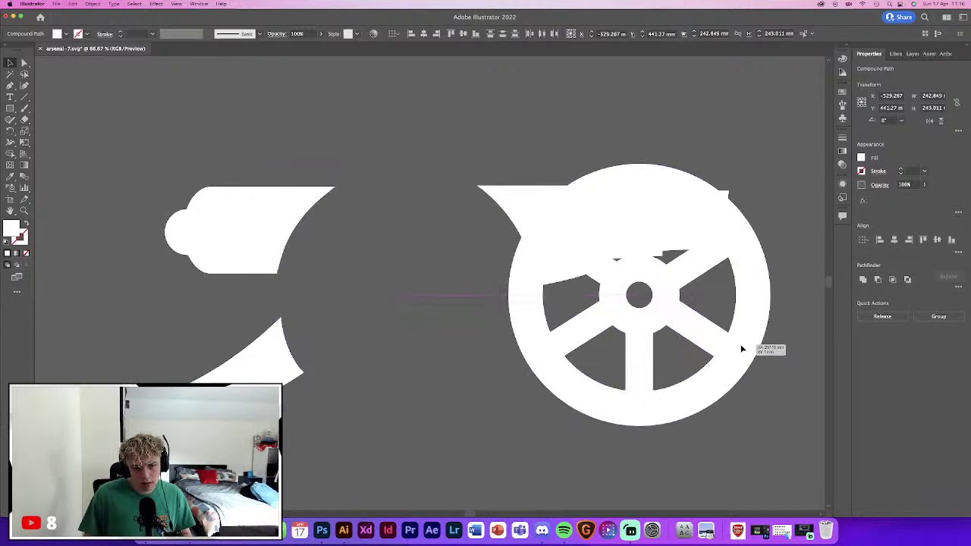
key("super+z")
key("a")
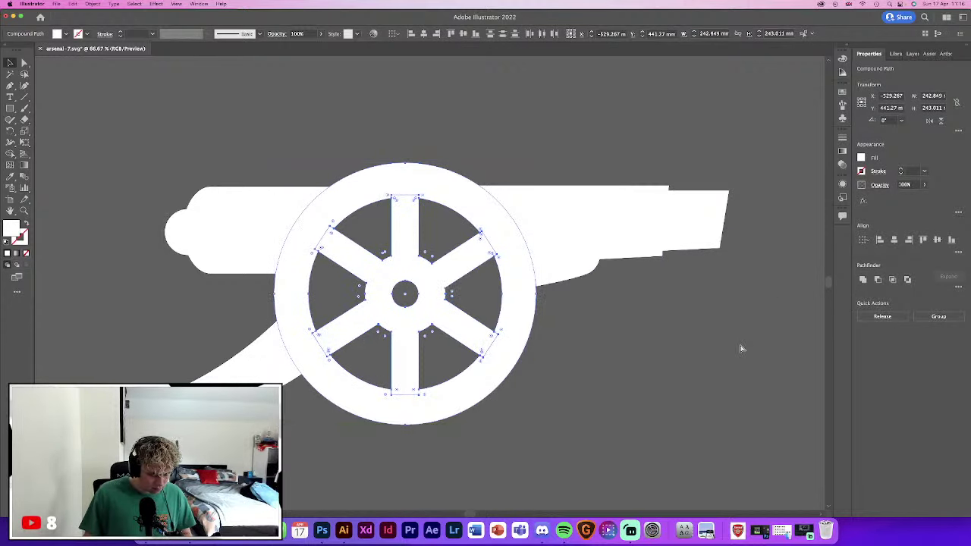
left_click(625, 347)
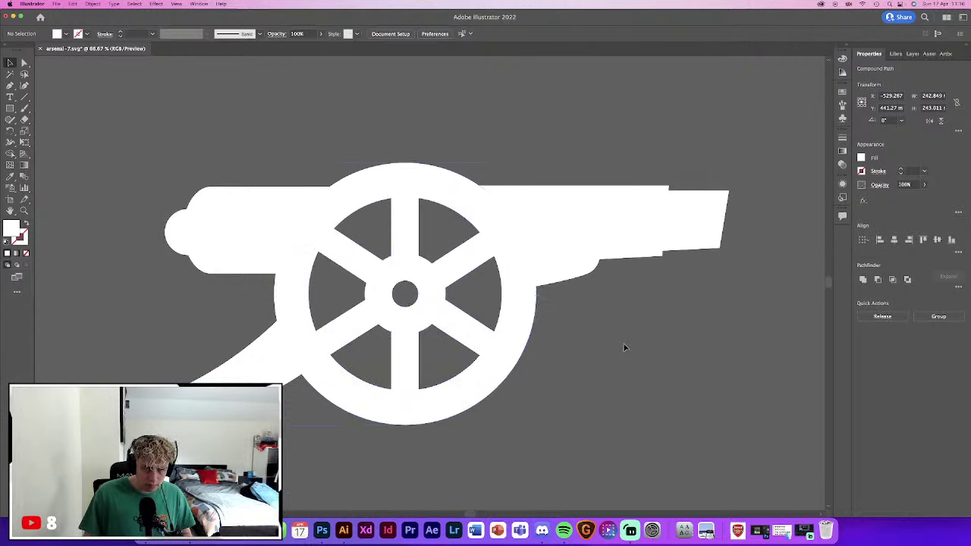
left_click(322, 529)
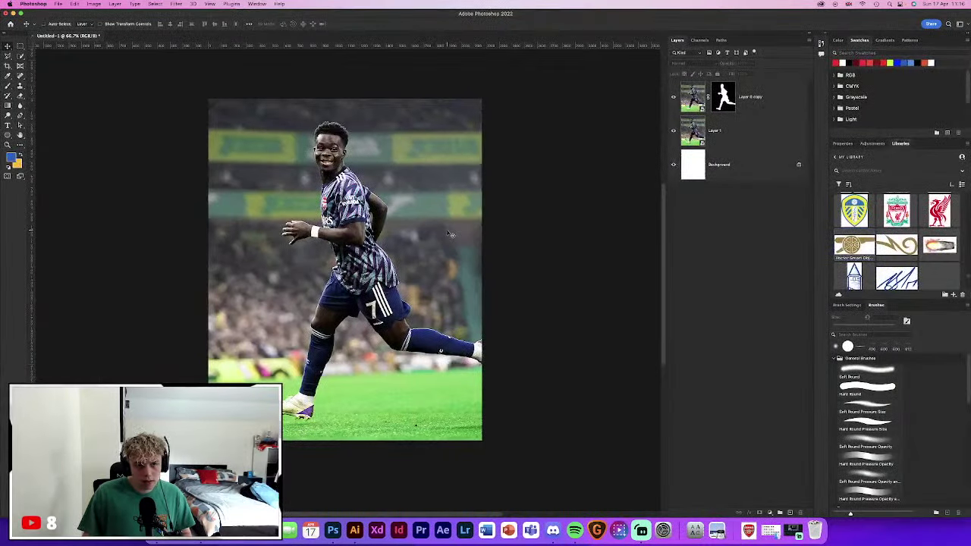
Paste the wheel as a smart object, rotate about -40°, enlarge it, and place it below the player cutout
key("ctrl+v")
left_click(521, 228)
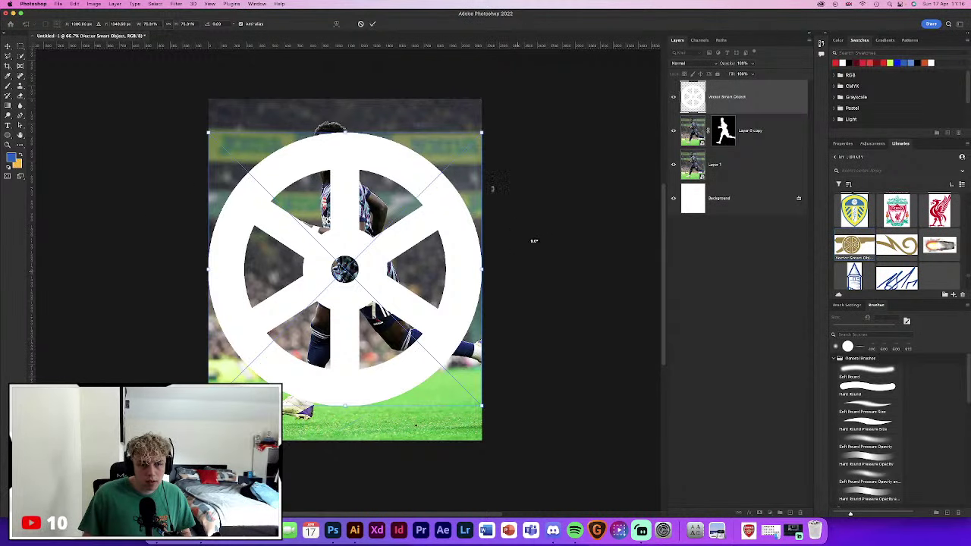
mouse_move(534, 241)
left_mouse_down()
mouse_move(431, 147)
mouse_move(490, 93)
left_mouse_up()
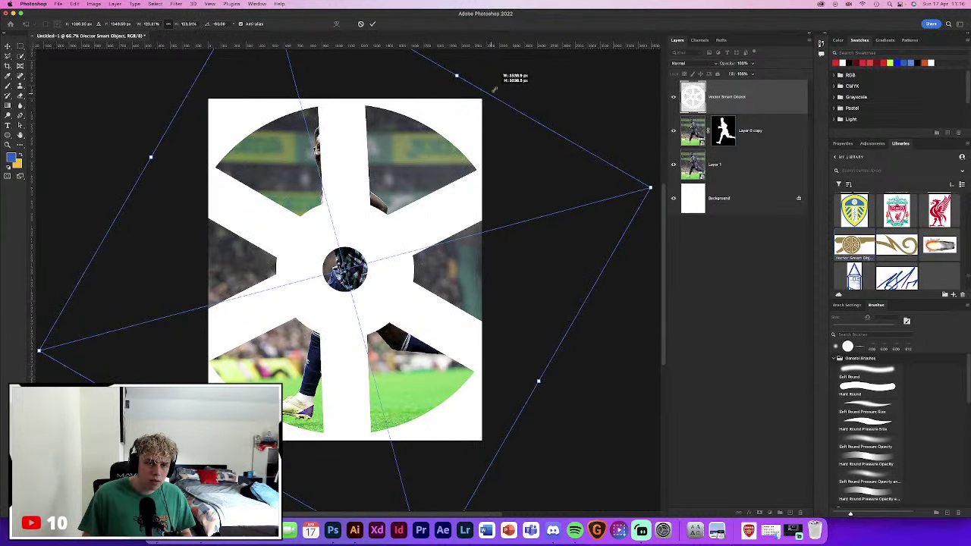
left_click_drag(491, 92, 495, 85)
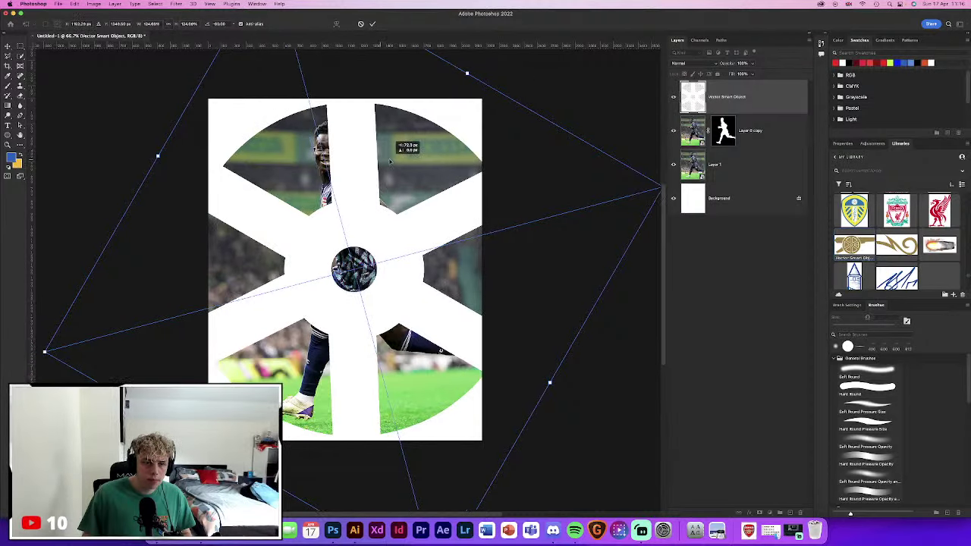
left_click_drag(381, 161, 384, 88)
left_click(373, 25)
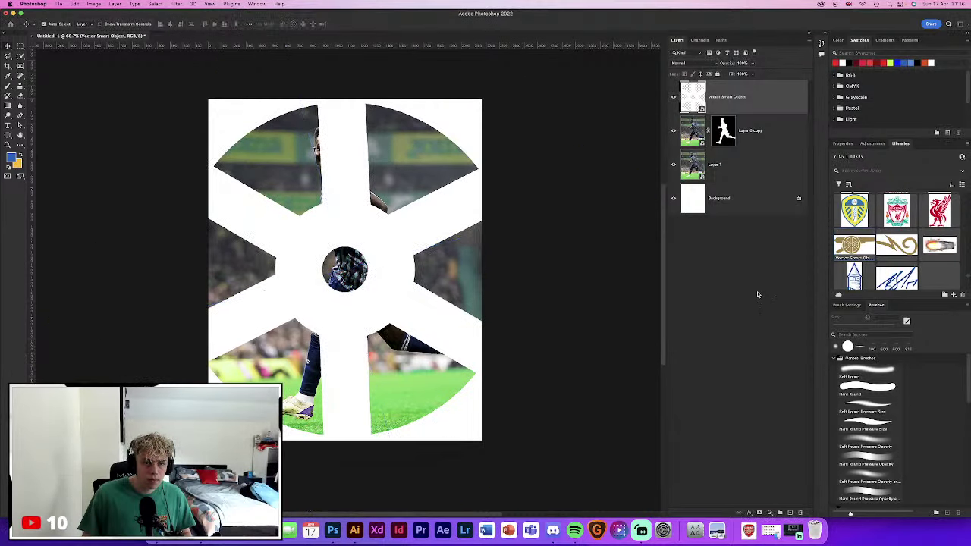
left_click_drag(739, 97, 747, 135)
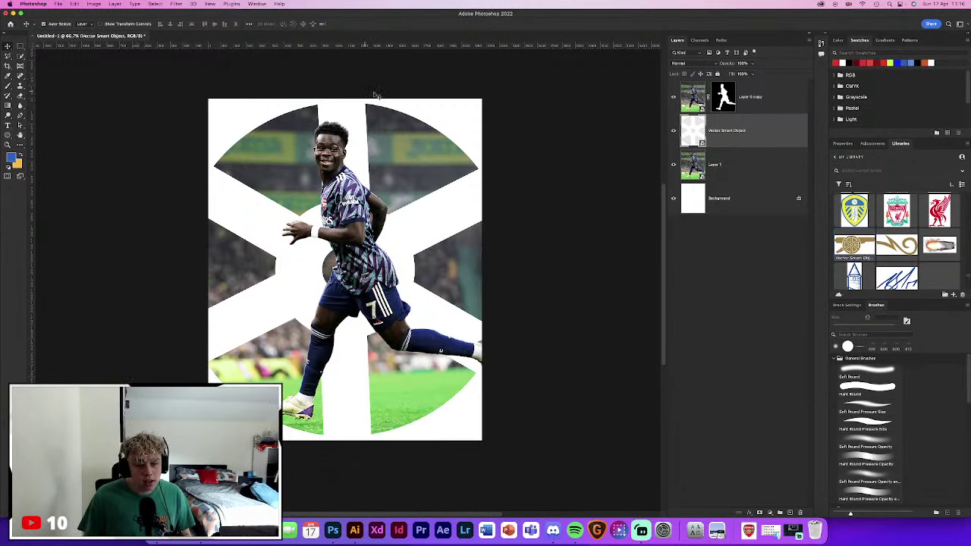
Nudge the wheel smart object's position slightly with another Free Transform
left_click(555, 262)
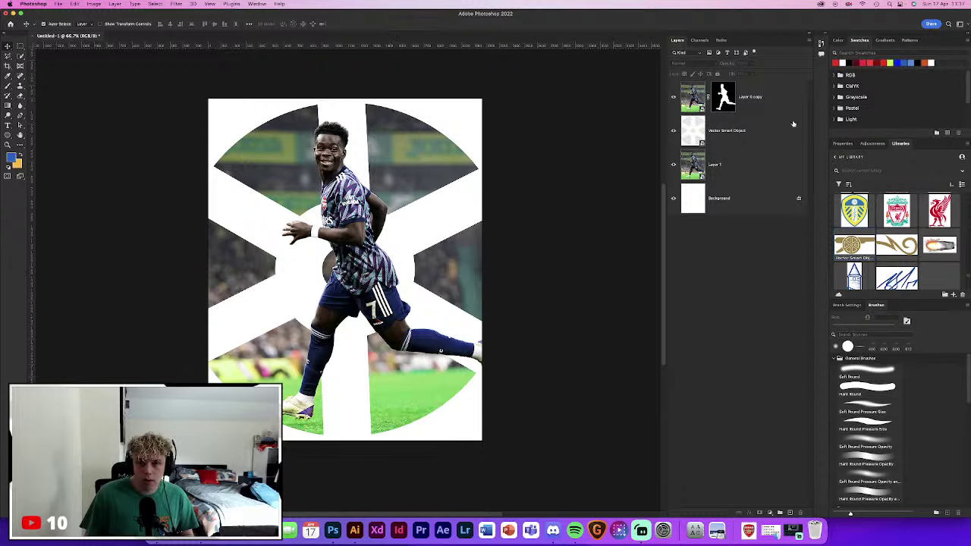
left_click(794, 129)
key("ctrl+t")
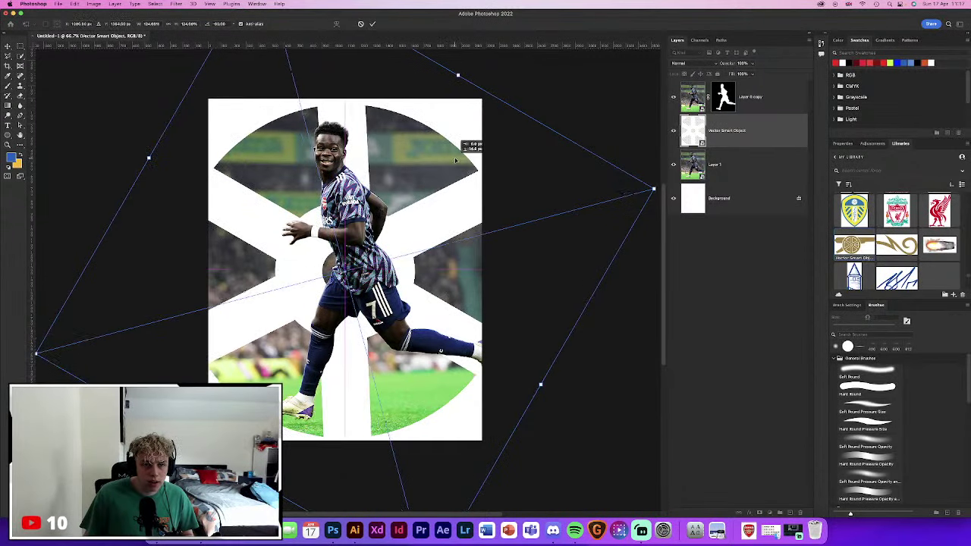
left_click_drag(444, 119, 444, 118)
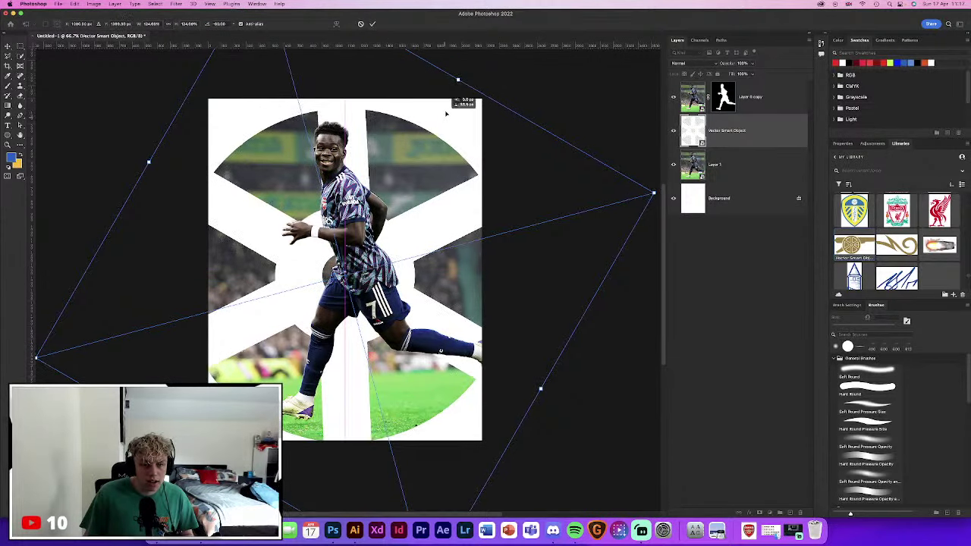
key("Return")
left_click(546, 161)
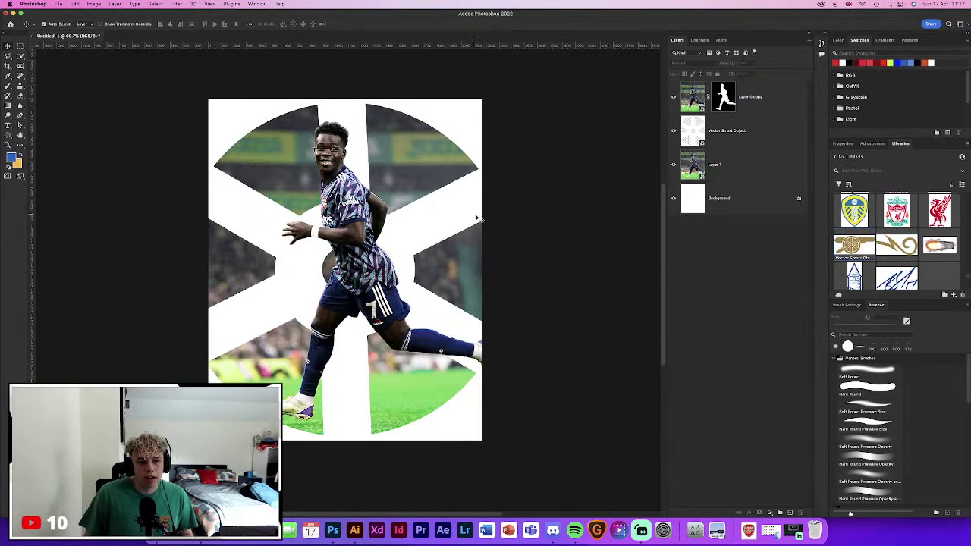
left_click_drag(528, 219, 533, 220)
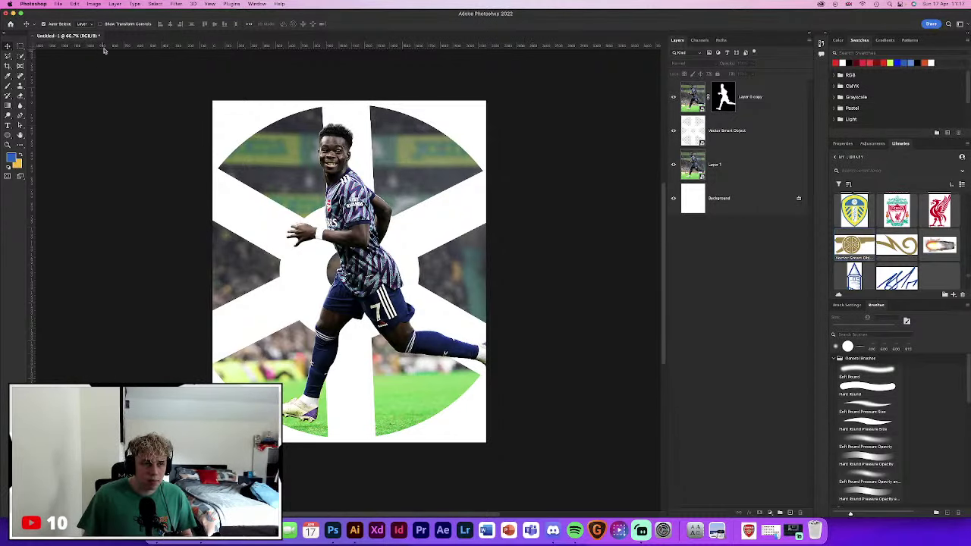
Back in Illustrator, move the wheel away from the cannon up and to the left
left_click(354, 530)
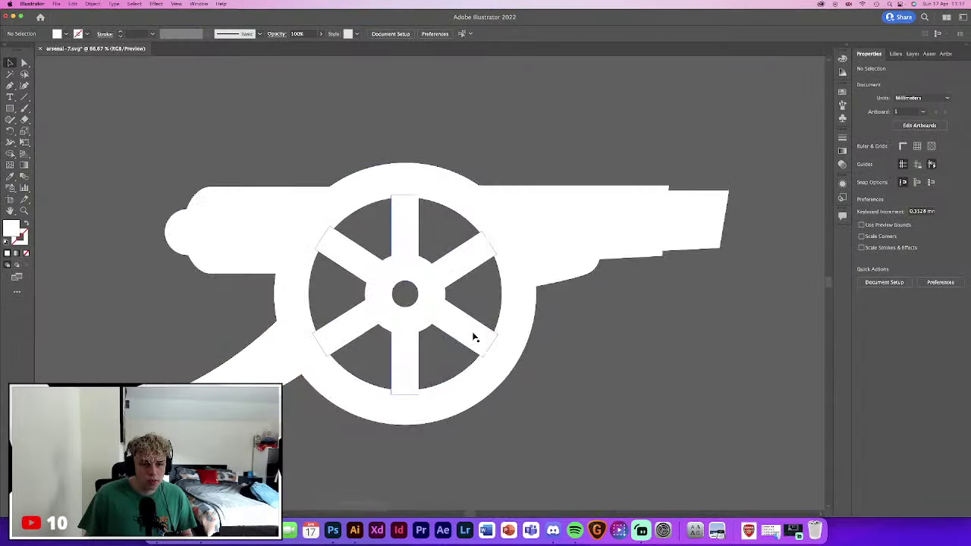
left_click_drag(457, 254, 516, 292)
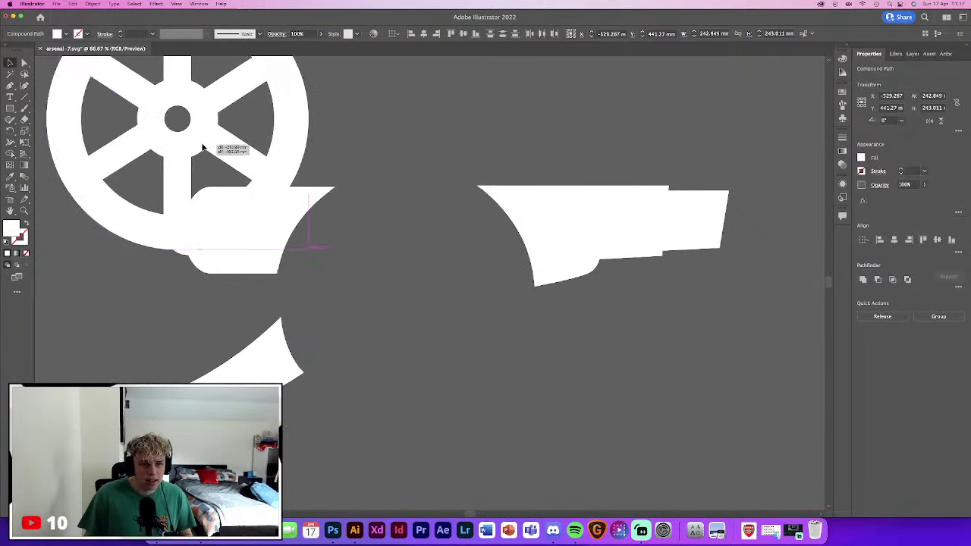
scroll(182, 210, "left", 2)
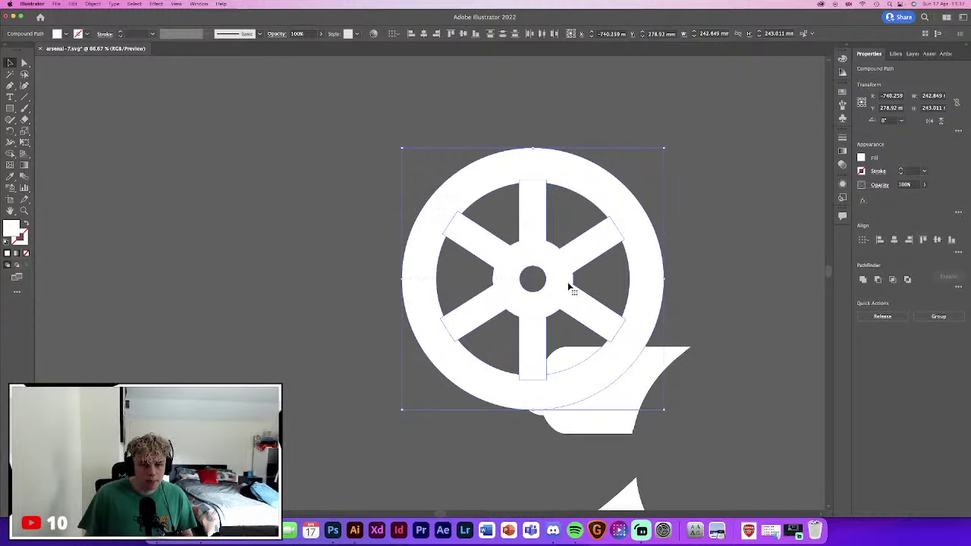
left_click_drag(568, 286, 334, 219)
left_click(369, 329)
Merge the wheel's inner spokes and outer rim into one shape with Shape Builder
left_click(321, 219)
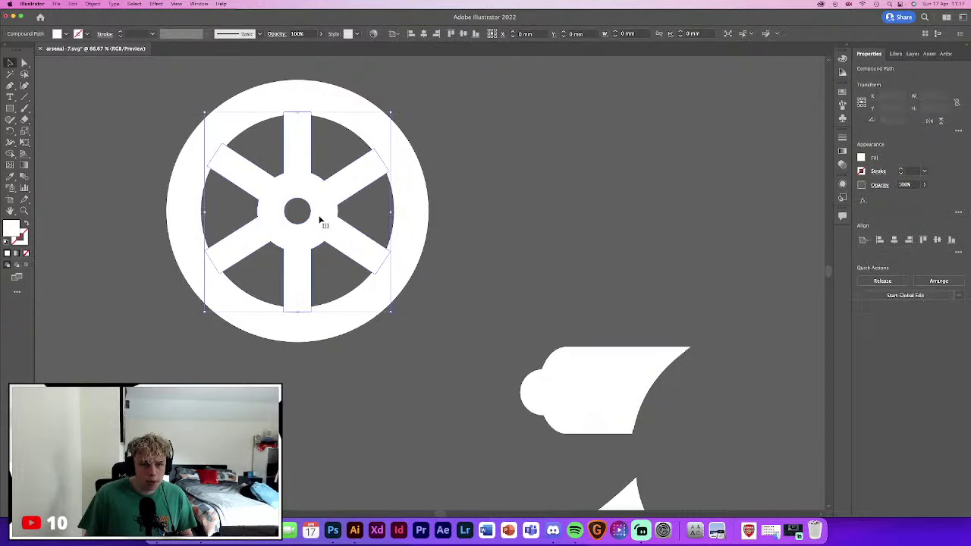
left_click(379, 133, "shift")
key("shift+m")
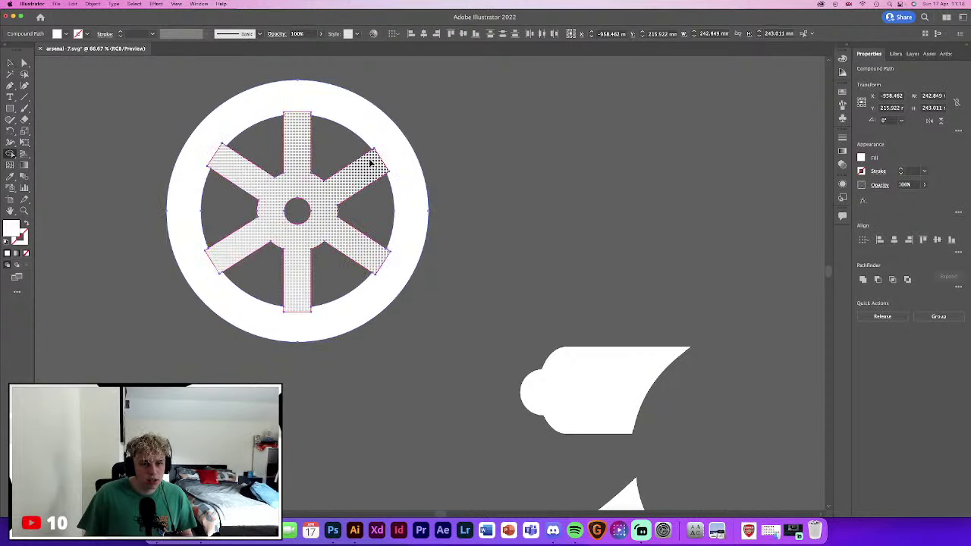
left_click_drag(372, 162, 390, 166)
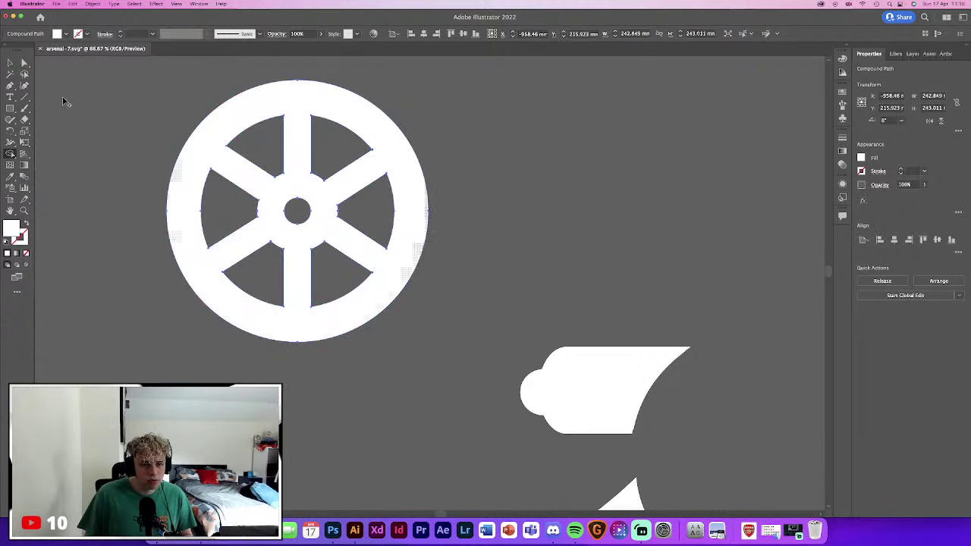
key("v")
scroll(457, 211, "up", 2)
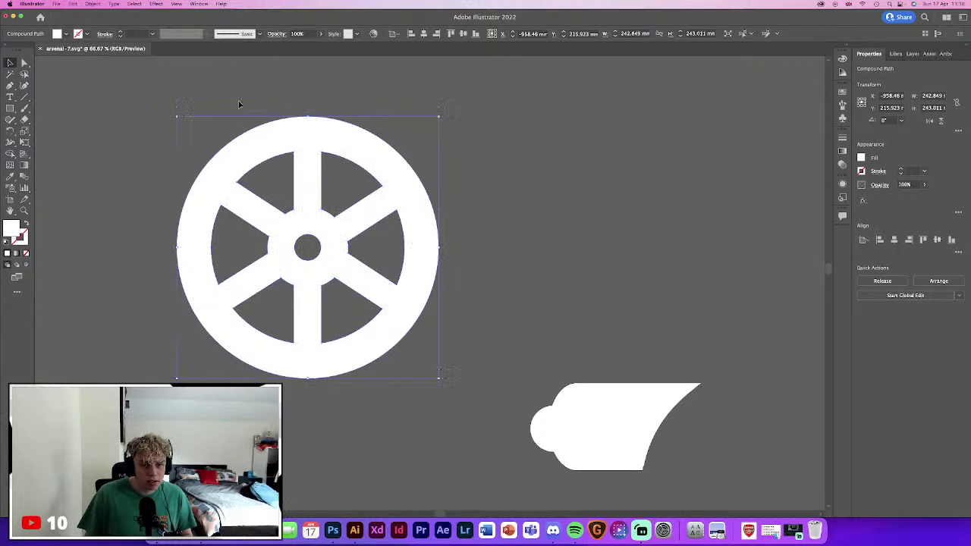
left_click(486, 301)
left_click(341, 242)
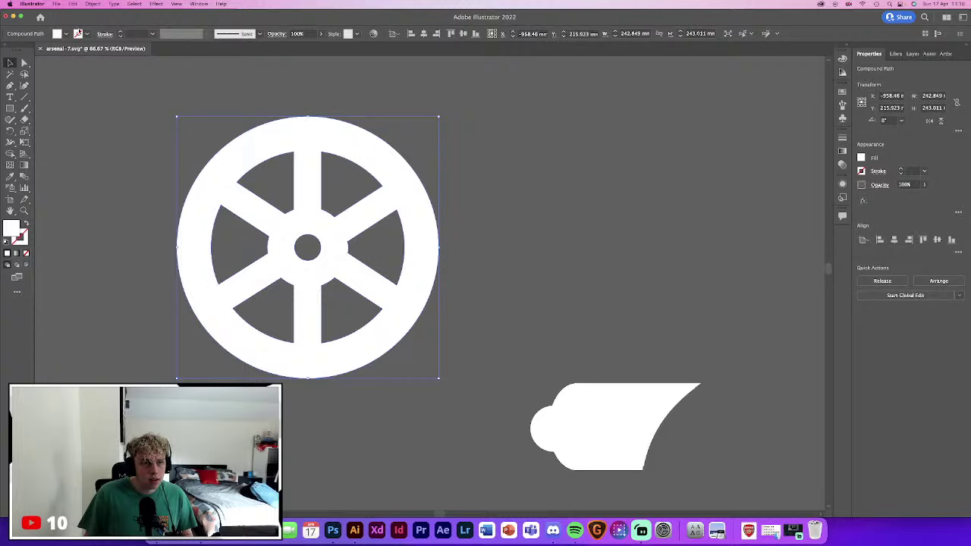
left_click(92, 4)
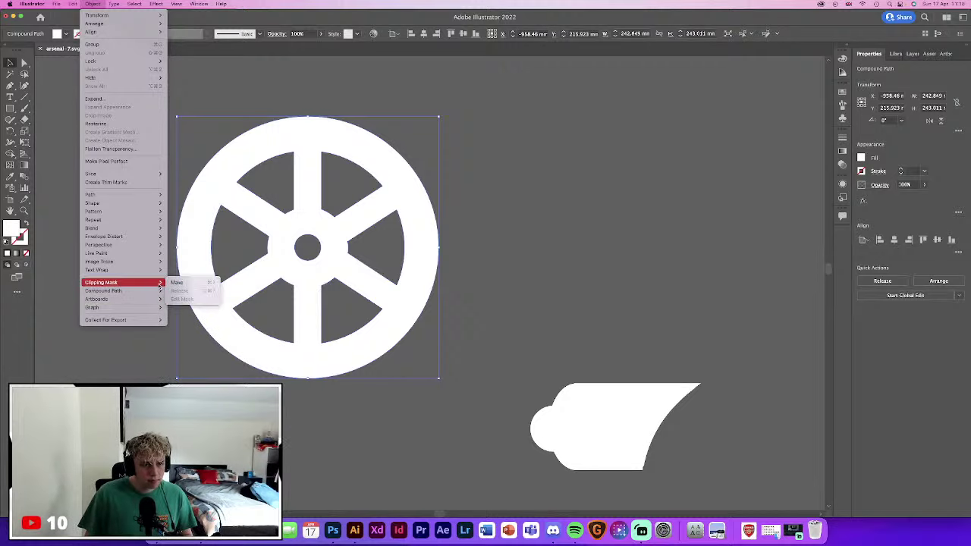
mouse_move(121, 195)
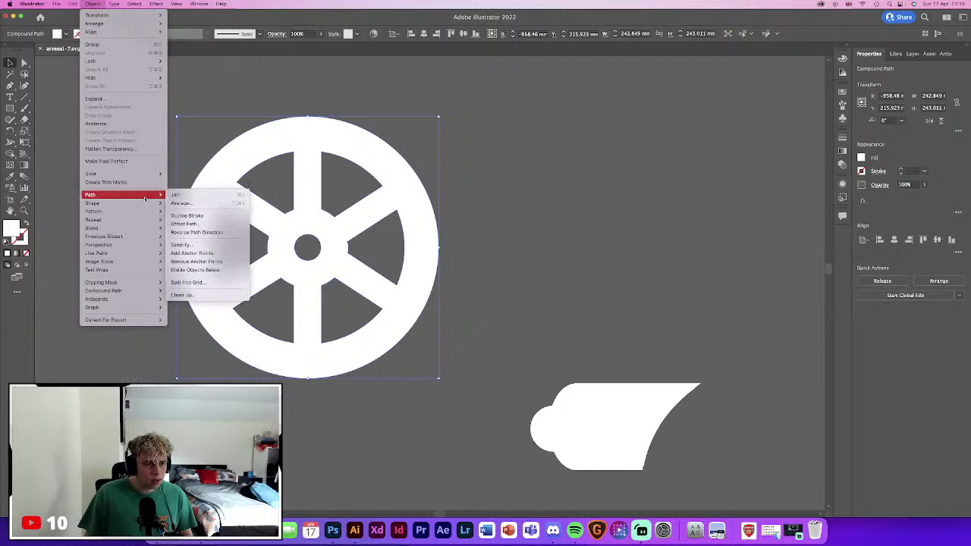
Create a -3 mm Offset Path copy of the wheel with Miter joins and move it right
left_click(196, 224)
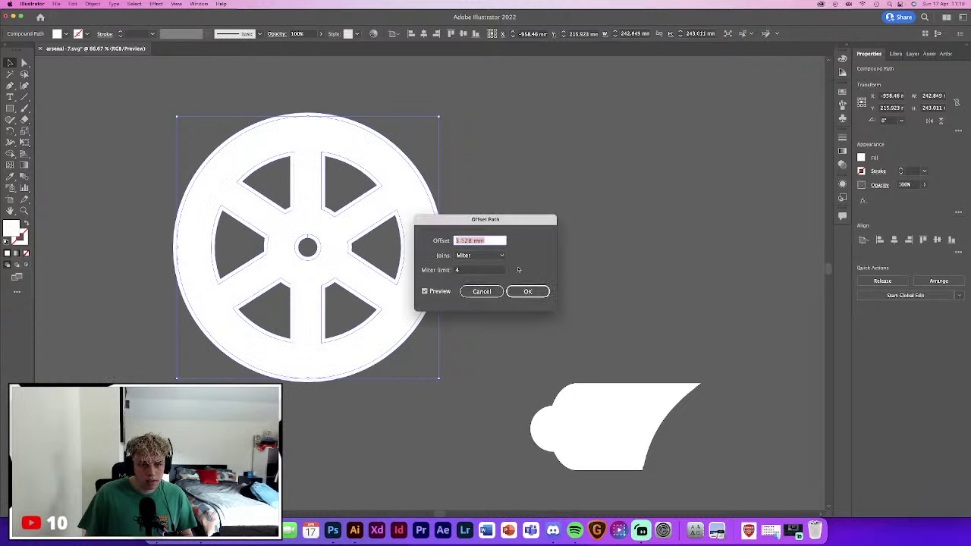
type("-1")
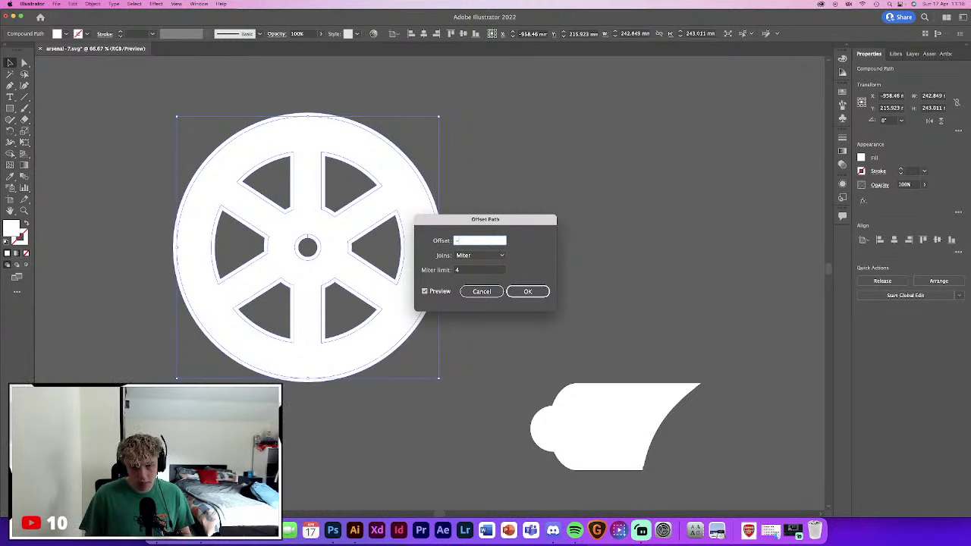
left_click(486, 255)
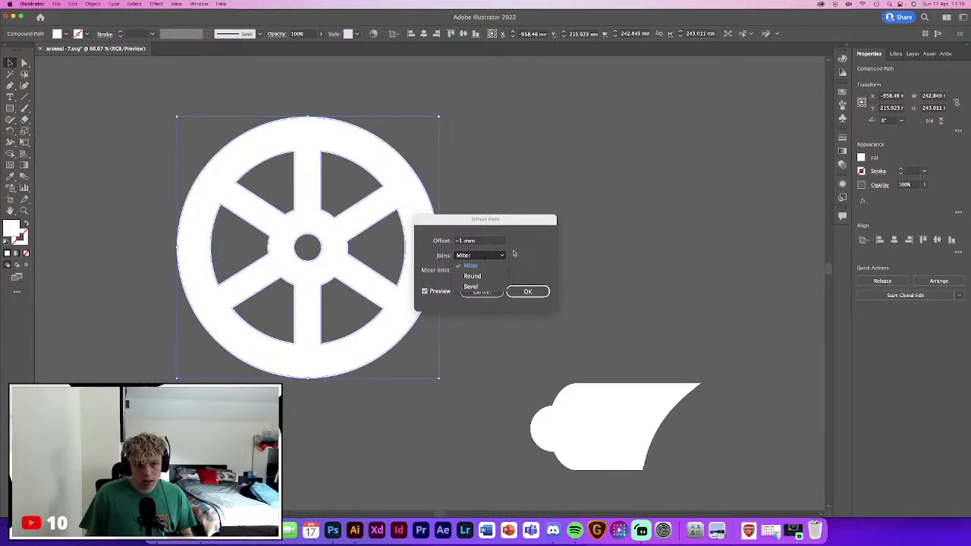
left_click(513, 253)
double_click(459, 241)
type("3")
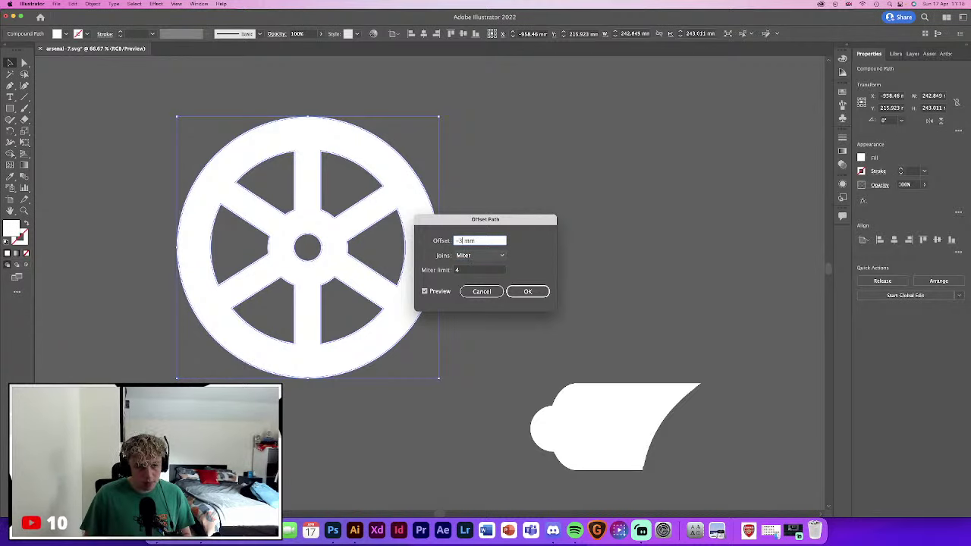
left_click(487, 256)
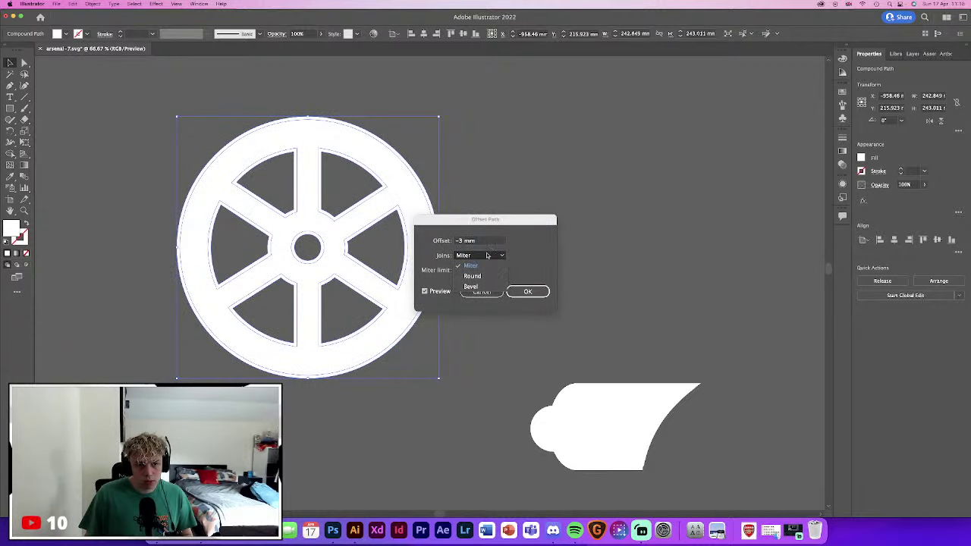
left_click(487, 255)
left_click(527, 291)
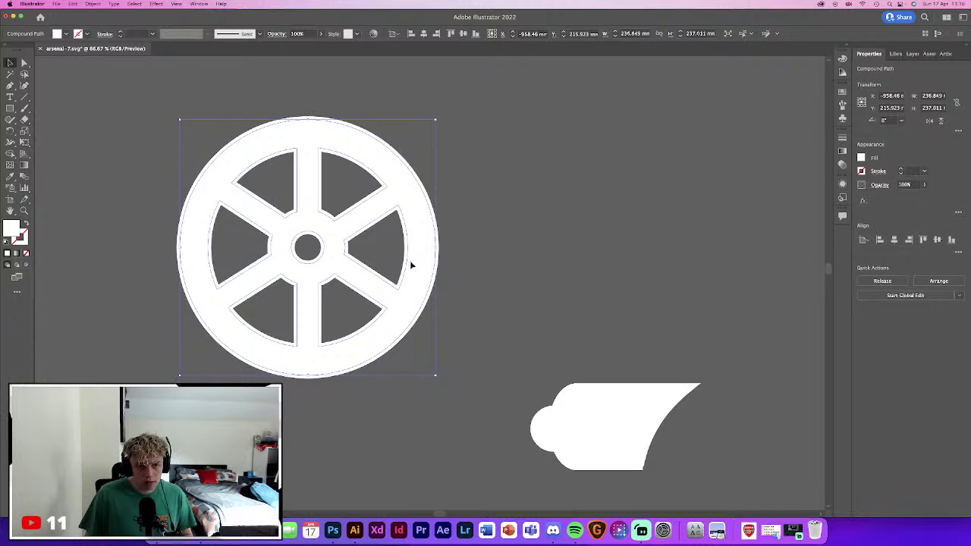
mouse_move(406, 263)
left_mouse_down()
mouse_move(763, 265)
mouse_move(736, 260)
left_mouse_up()
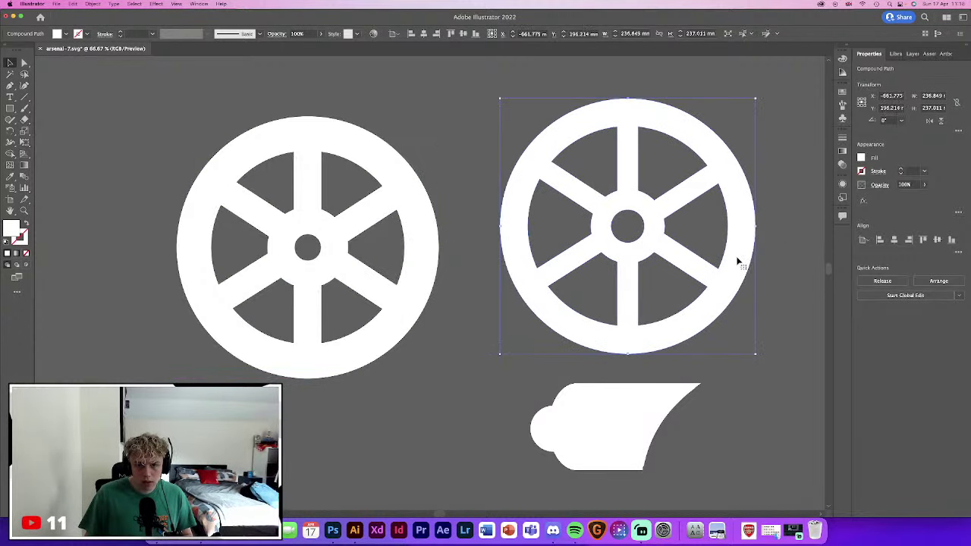
Delete the offset wheel copy and reselect the original wheel
scroll(736, 260, "right", 3)
scroll(667, 256, "right", 2)
key("a")
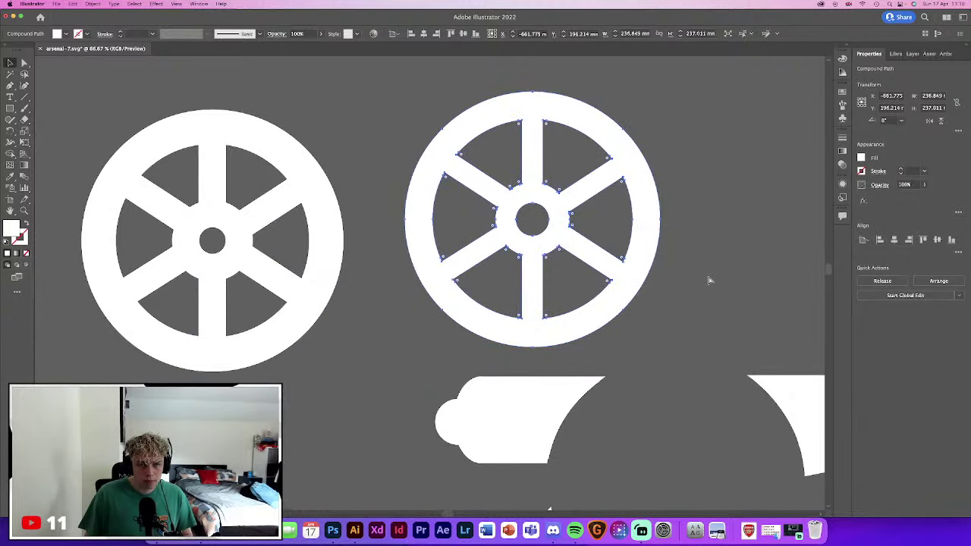
key("v")
key("Delete")
left_click(278, 165)
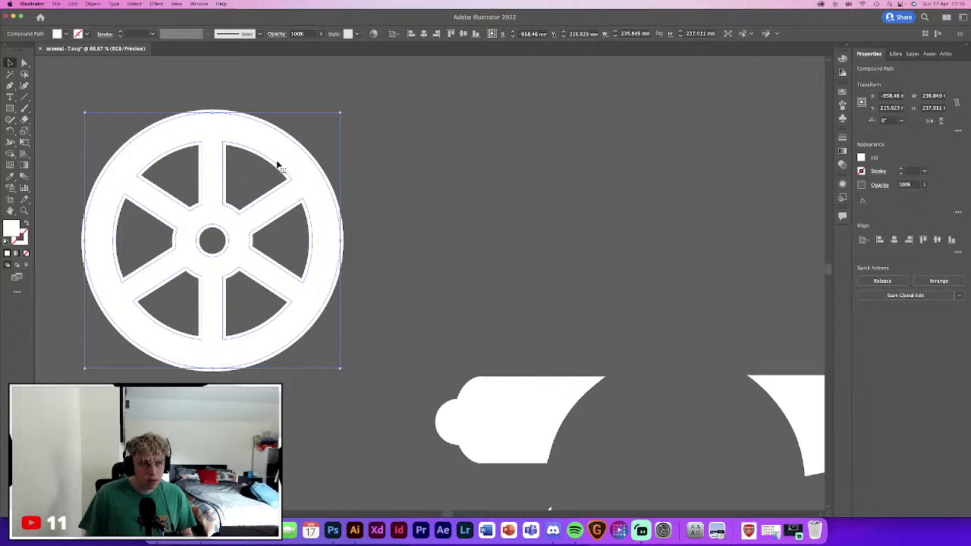
Apply a negative Offset Path to the wheel, move the thinner copy right, then go to Photoshop
left_click(138, 4)
mouse_move(156, 4)
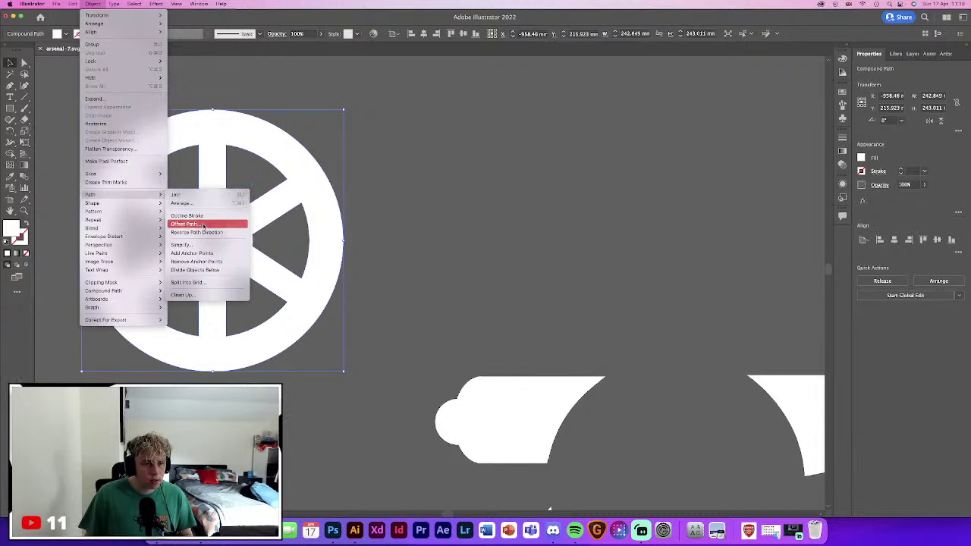
left_click(190, 223)
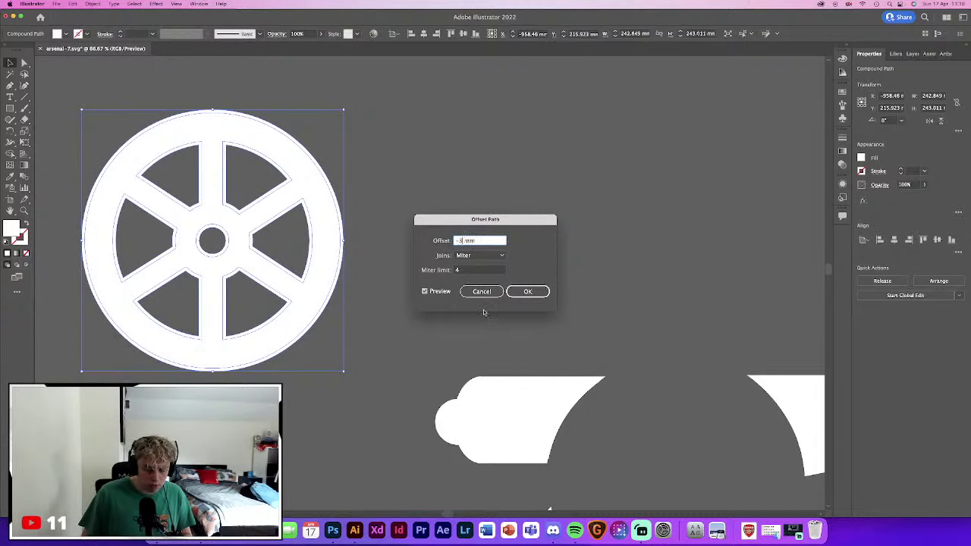
key("Return")
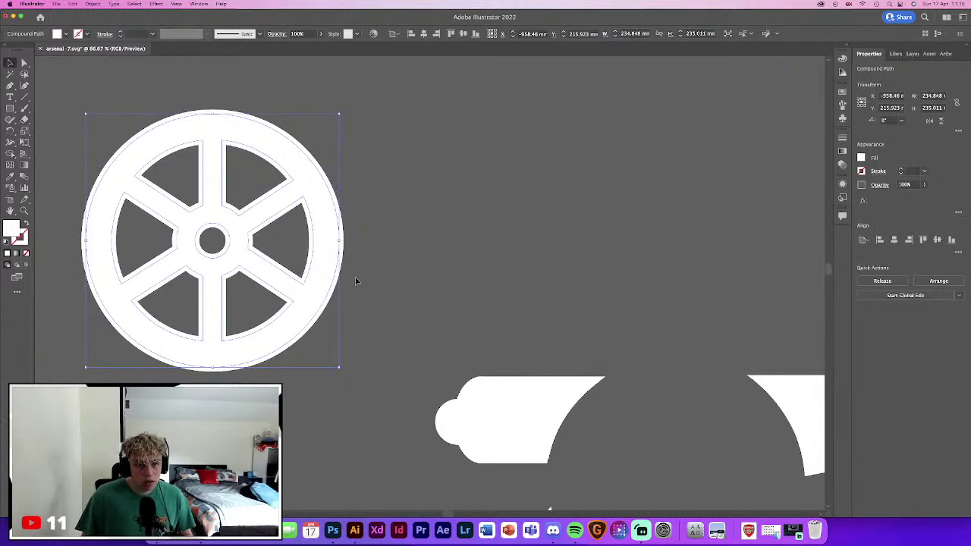
left_click_drag(327, 258, 619, 257)
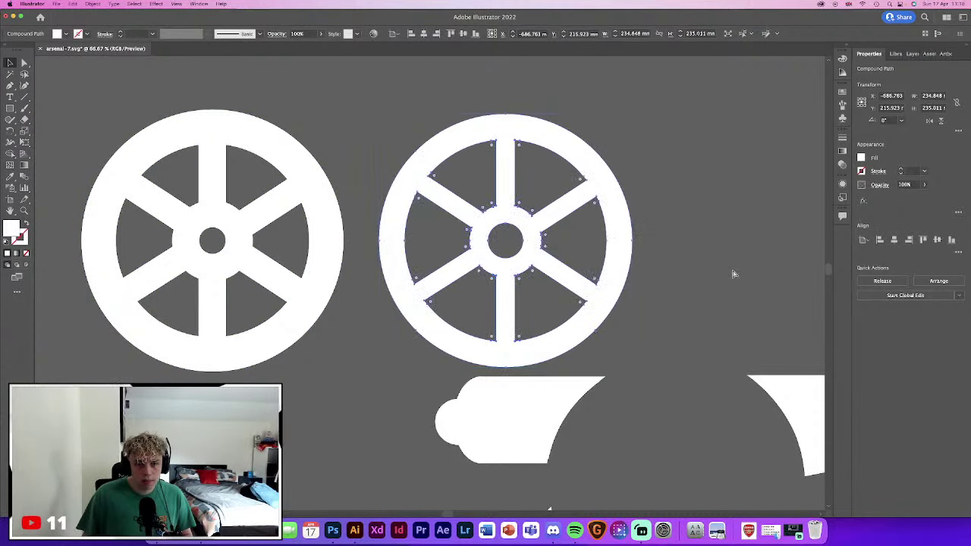
left_click(732, 273)
left_click(333, 529)
Paste the thinned wheel as a smart object and enlarge it around its centre
key("super+v")
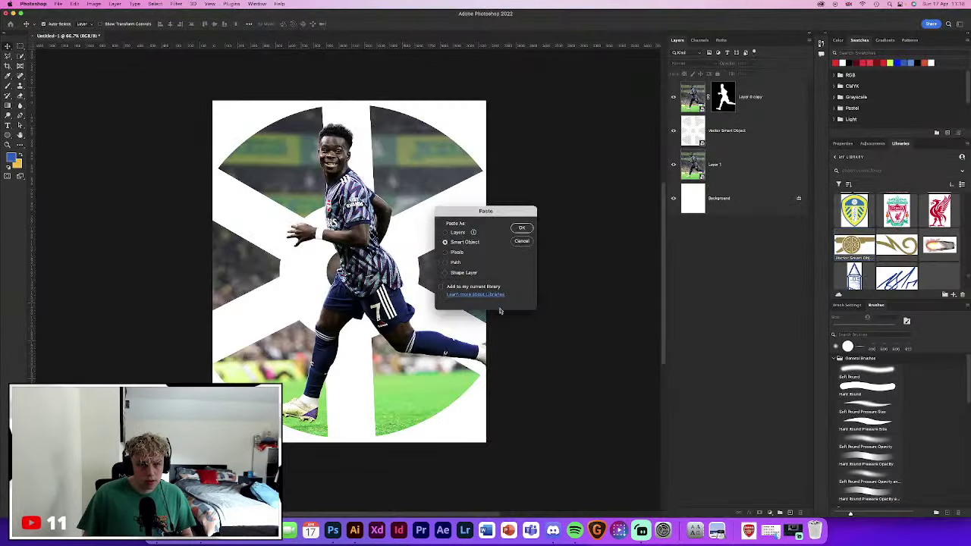
left_click(522, 227)
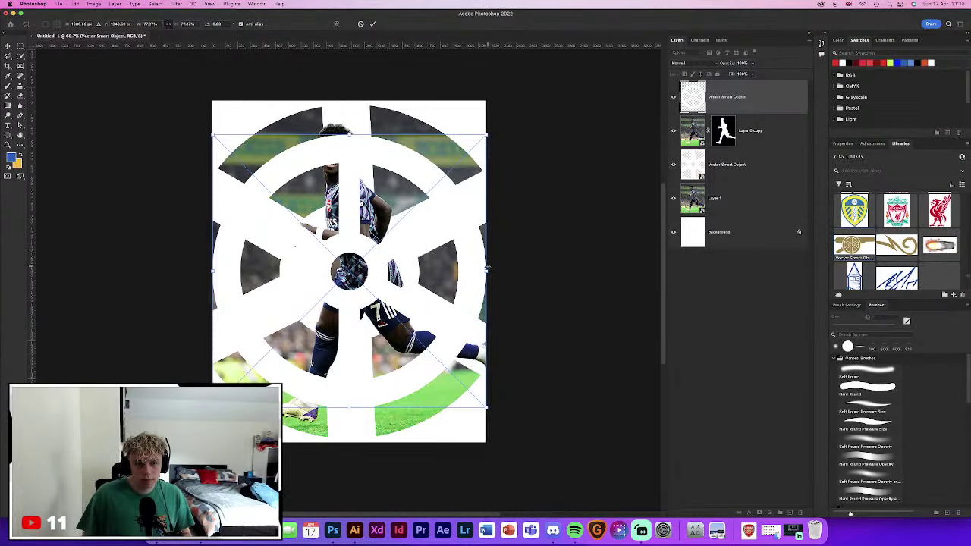
mouse_move(486, 267)
left_mouse_down()
mouse_move(563, 259)
mouse_move(538, 247)
mouse_move(547, 257)
left_mouse_up()
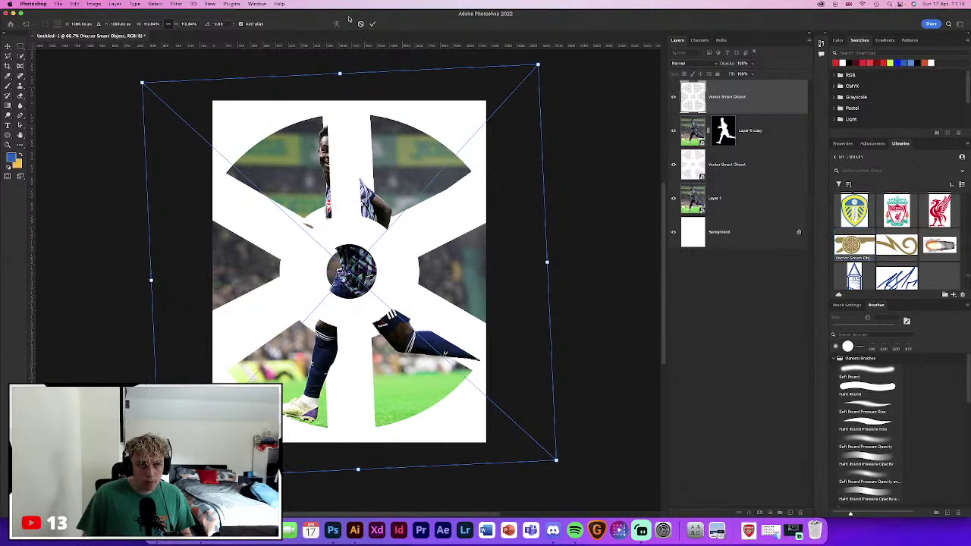
left_click(372, 24)
Move the new wheel beneath the player cutout, hide the older wheel, and enlarge and tilt it
left_click_drag(692, 97, 690, 161)
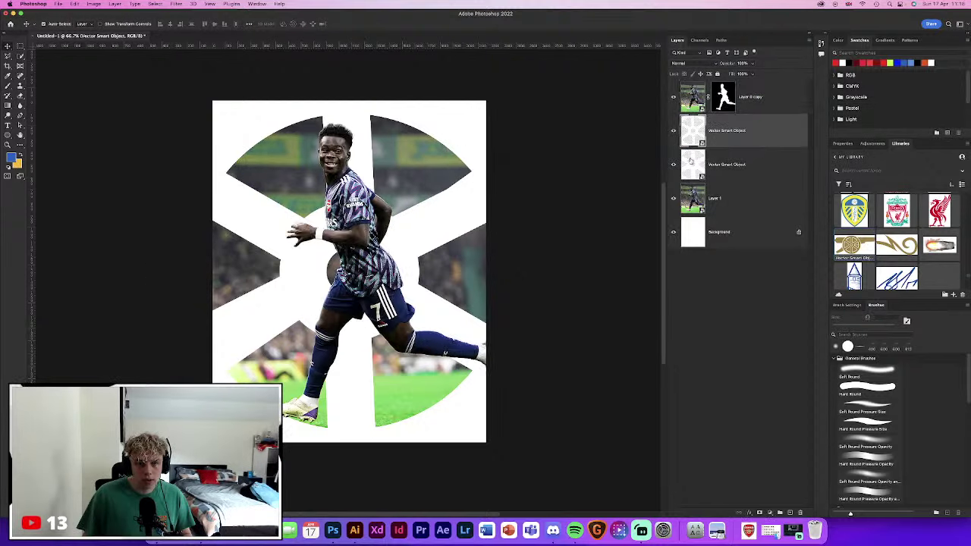
left_click(674, 165)
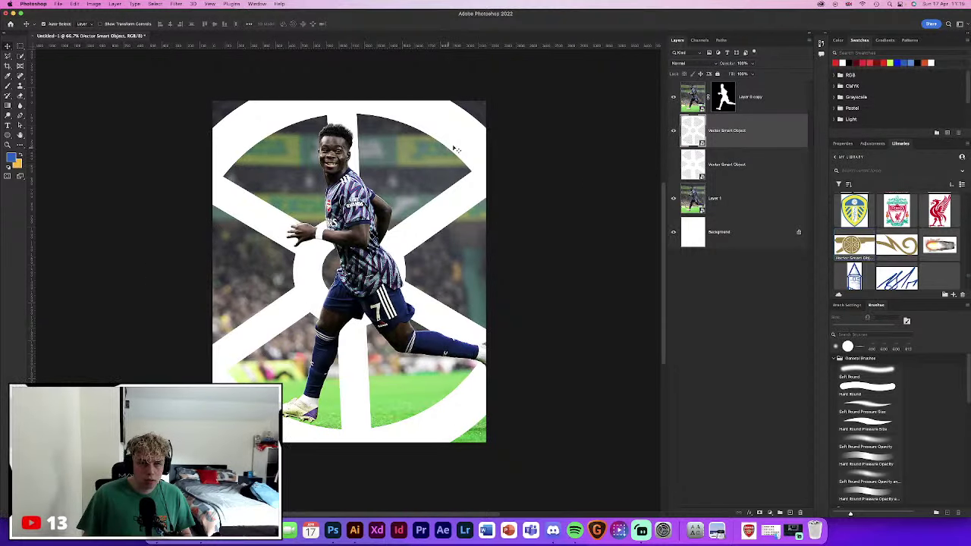
key("ctrl+t")
key("ctrl+minus")
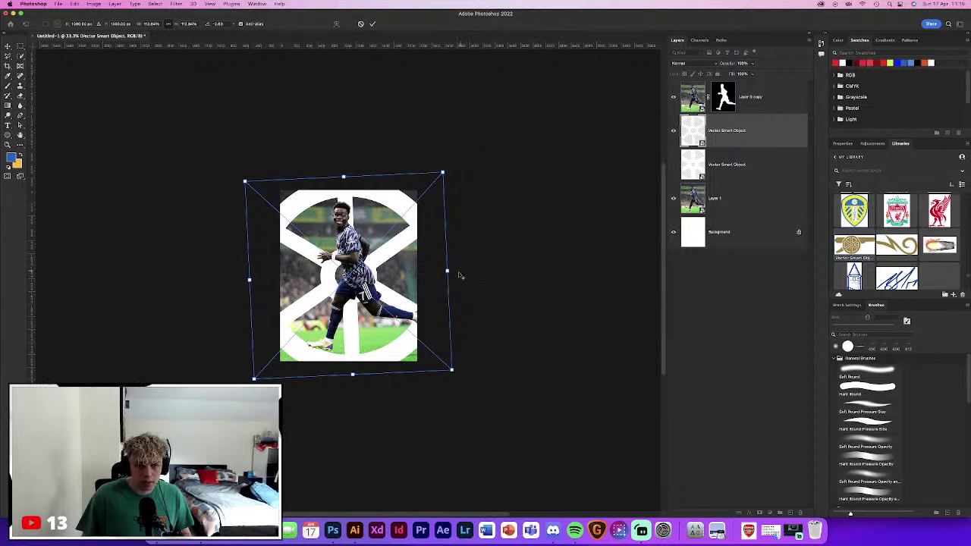
left_click_drag(458, 275, 464, 262)
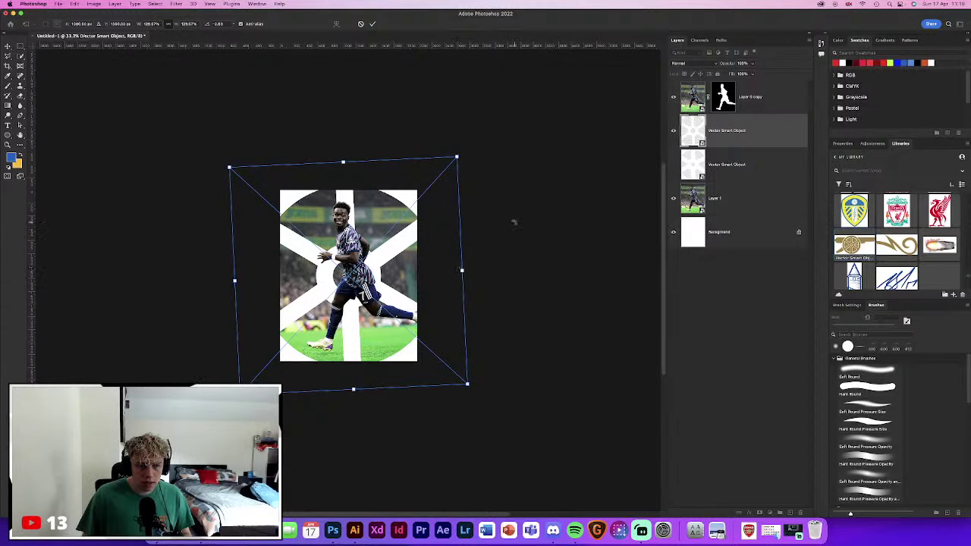
left_click_drag(511, 213, 482, 258)
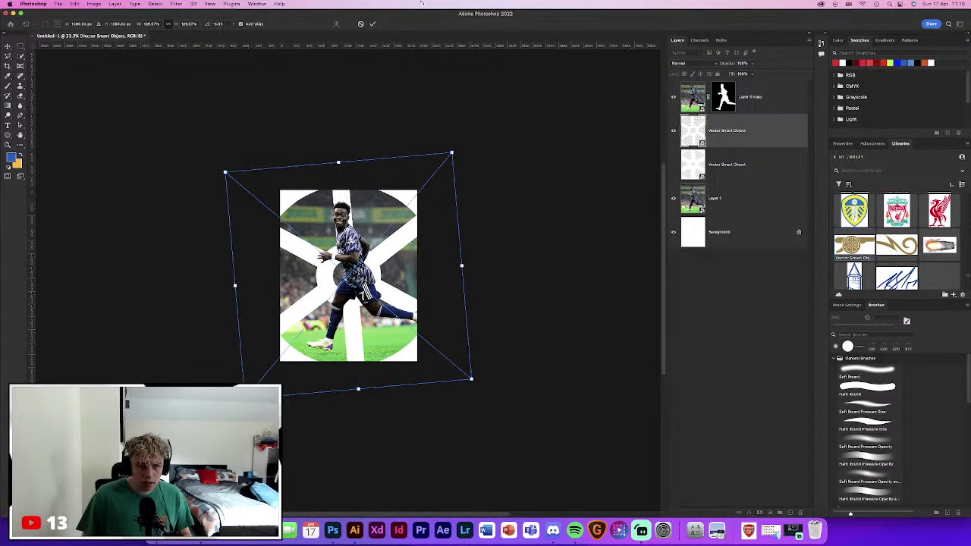
left_click(372, 22)
Compare the old and new wheel layers by toggling visibility, leaving both hidden
key("ctrl+minus")
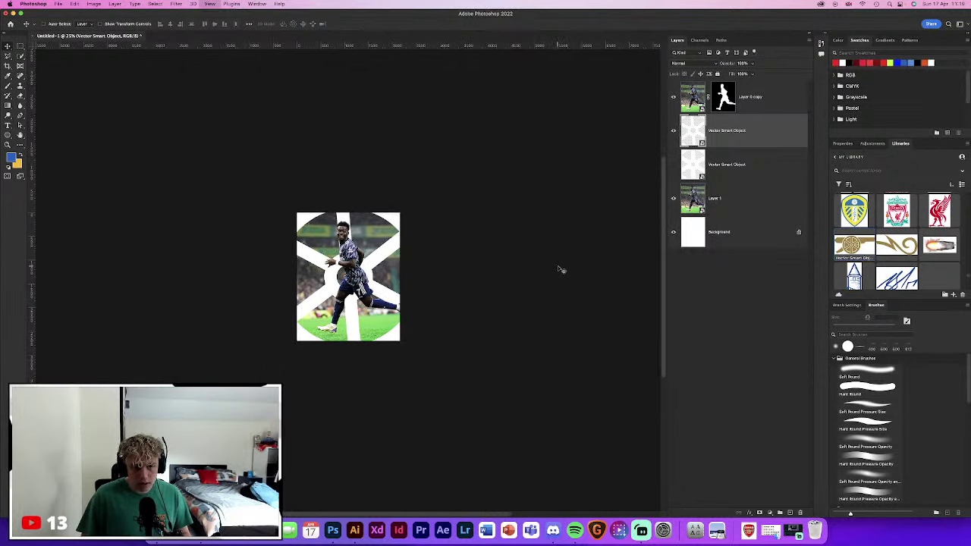
key("ctrl+plus")
key("ctrl+plus")
key("ctrl+plus")
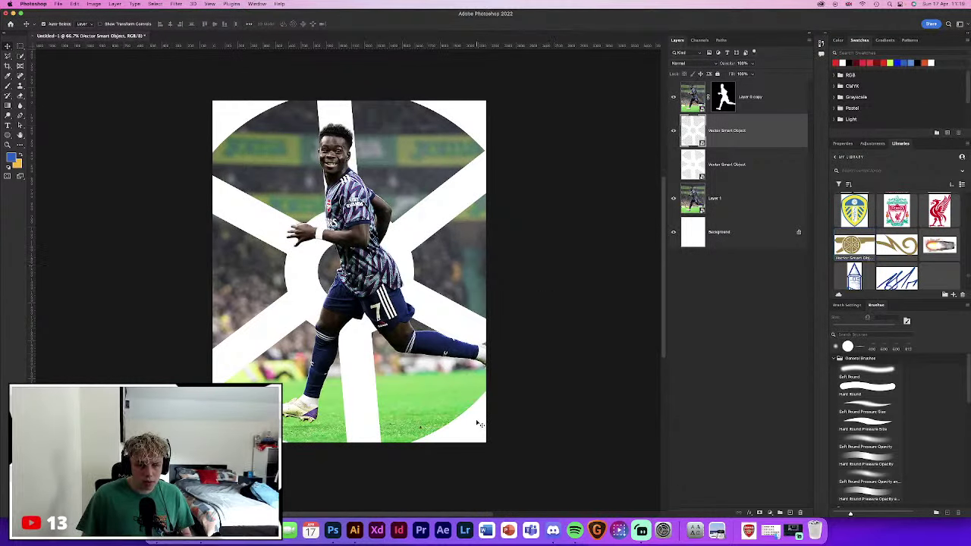
left_click(672, 132)
left_click(672, 164)
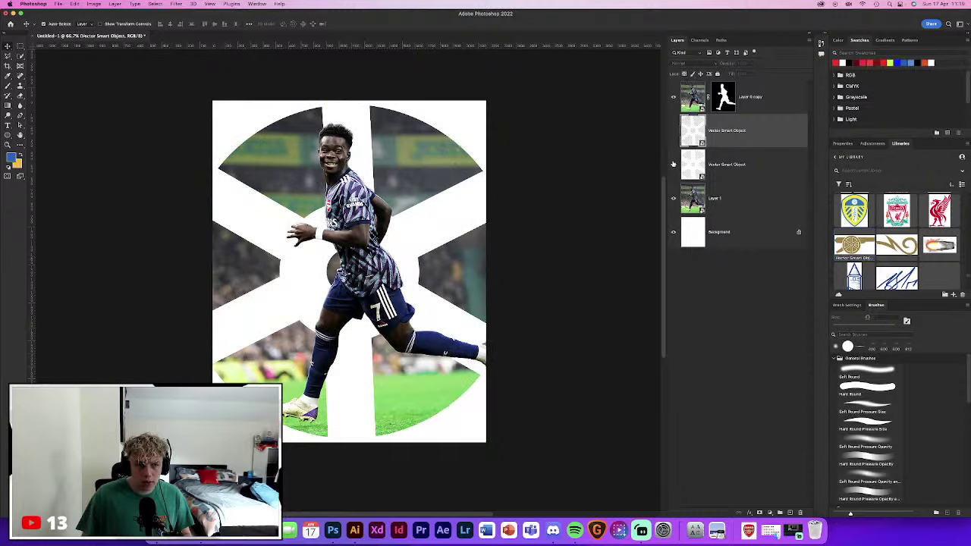
left_click(672, 164)
left_click(672, 132)
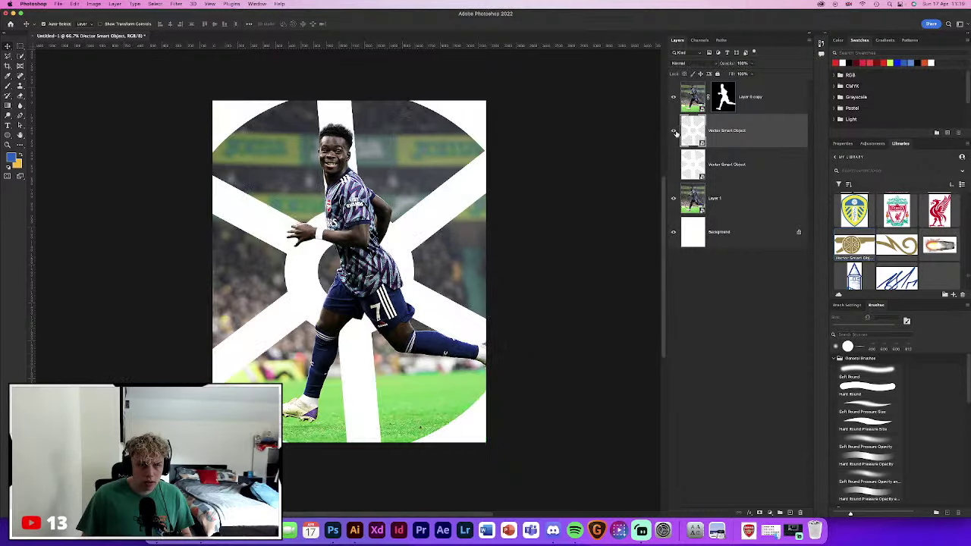
left_click(672, 132)
left_click(673, 164)
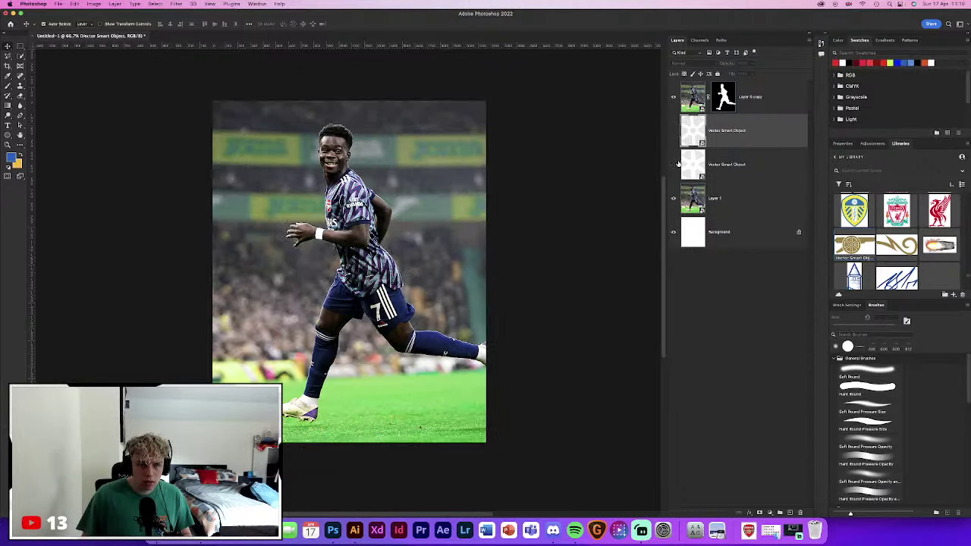
In Illustrator, undo the moved thinned wheel copy and its offset
left_click(354, 530)
key("super+z")
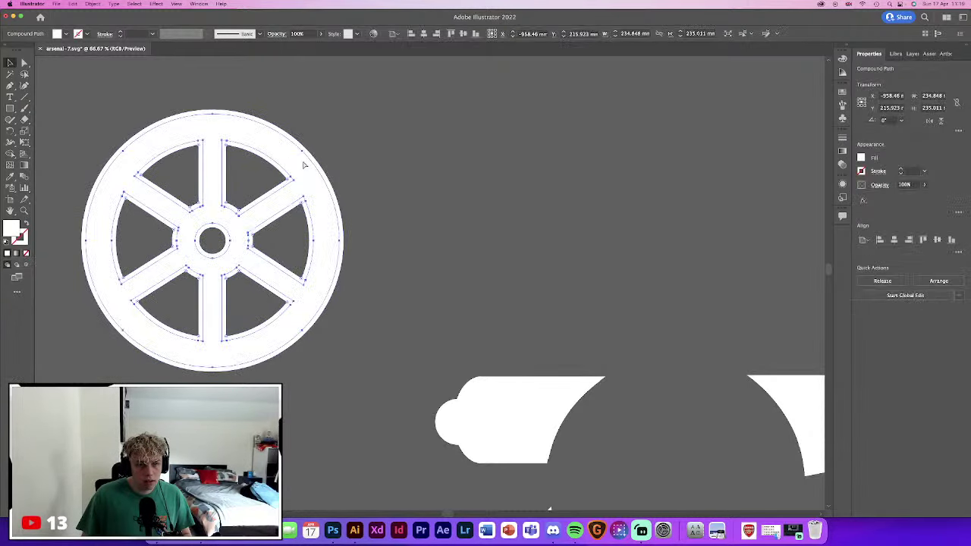
key("super+z")
Reapply Offset Path with a smaller inward offset and move the new wheel right of the original
left_click(92, 4)
mouse_move(90, 195)
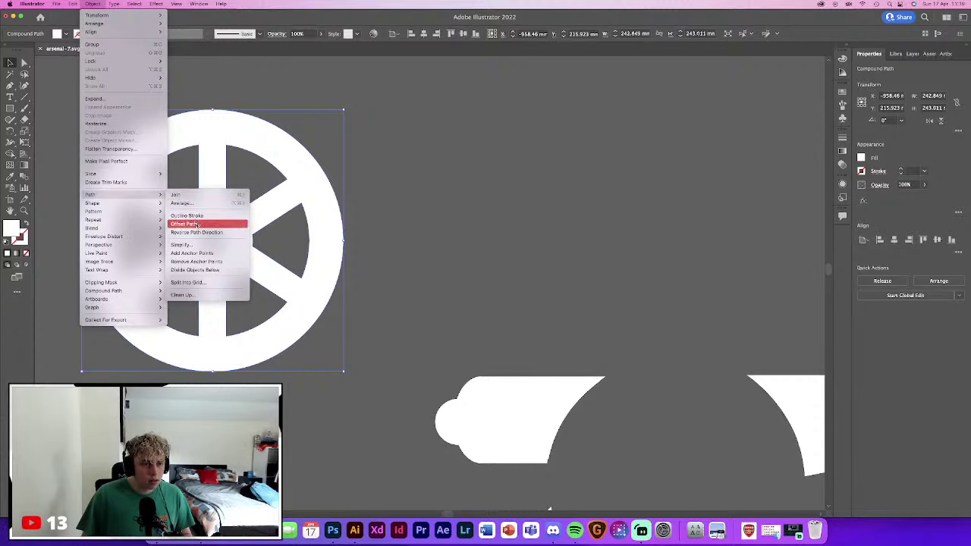
left_click(186, 223)
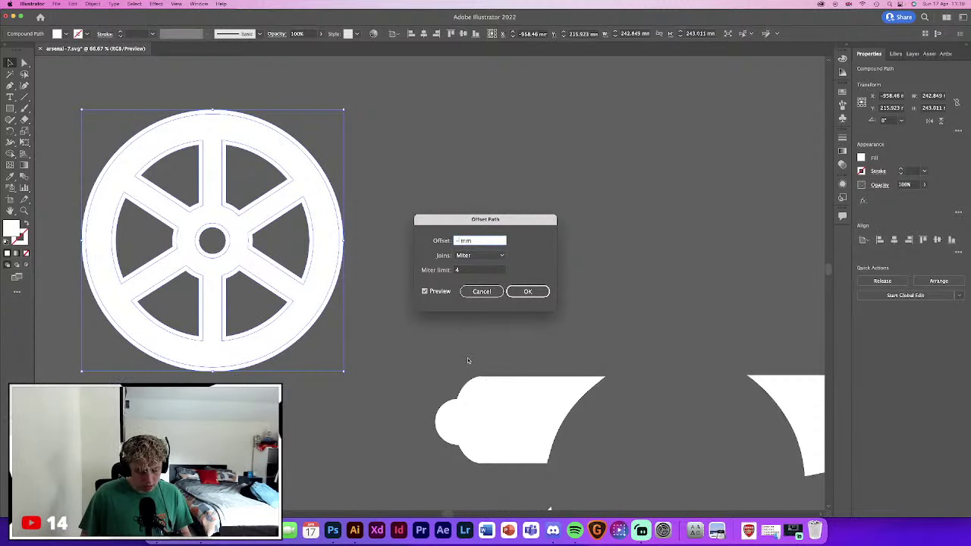
key("Return")
mouse_move(340, 305)
left_mouse_down()
mouse_move(469, 273)
mouse_move(746, 273)
left_mouse_up()
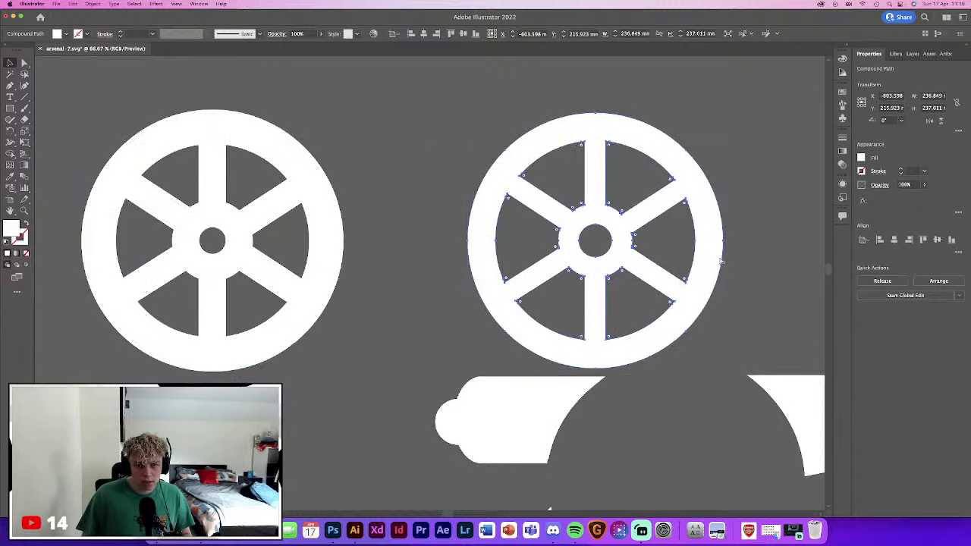
left_click(314, 339)
Paste the new wheel into Photoshop as a smart object, then enlarge and tilt it
left_click(332, 530)
key("super+v")
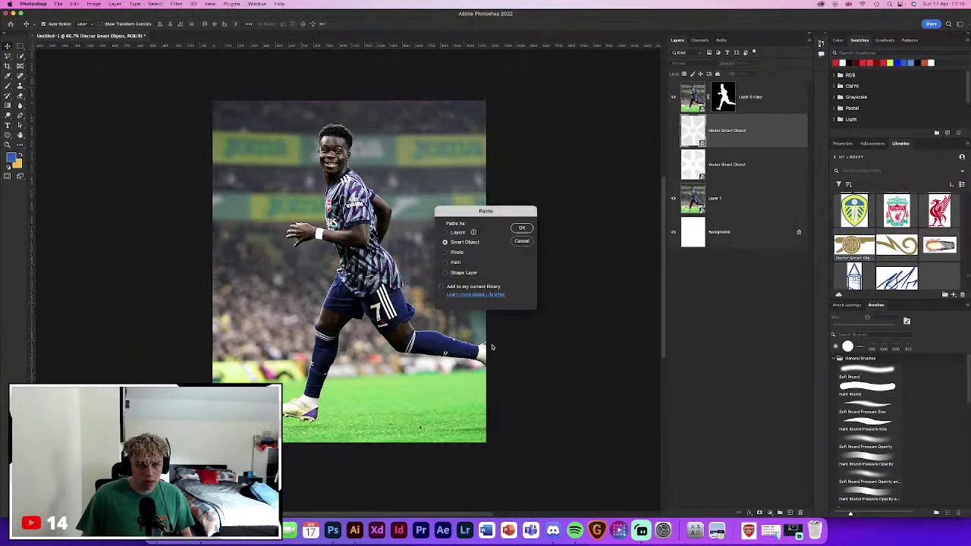
left_click(522, 228)
key("super+minus")
key("super+minus")
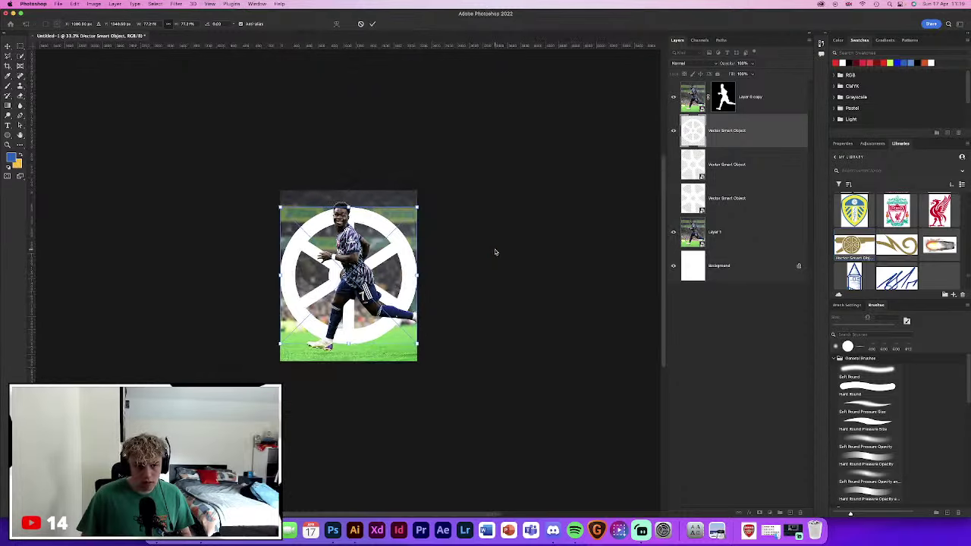
mouse_move(432, 276)
left_mouse_down()
mouse_move(498, 280)
mouse_move(494, 245)
left_mouse_up()
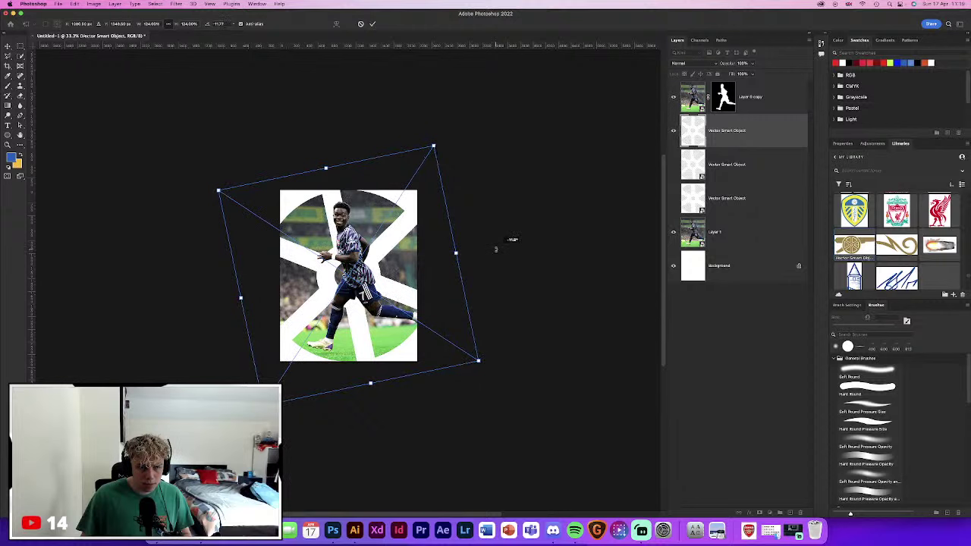
left_click(374, 24)
key("super+equal")
key("super+equal")
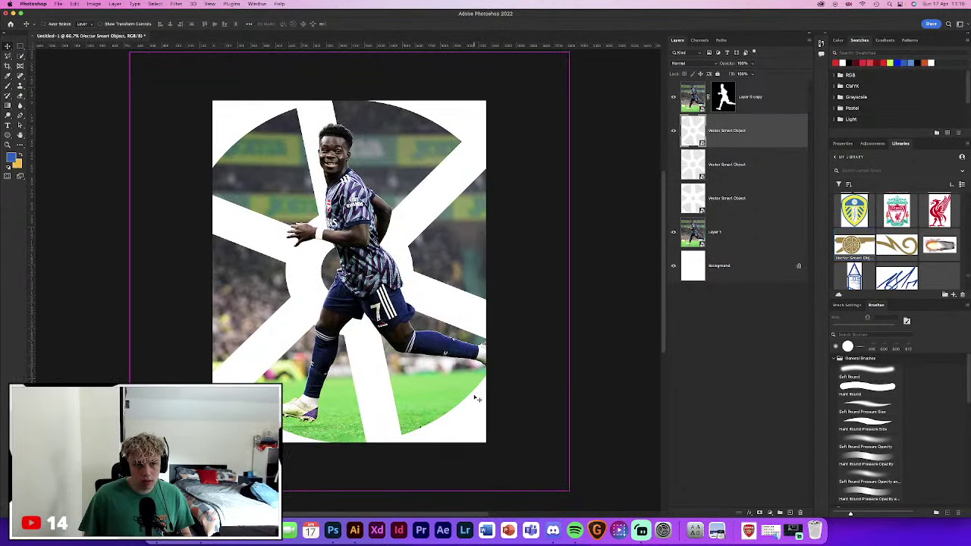
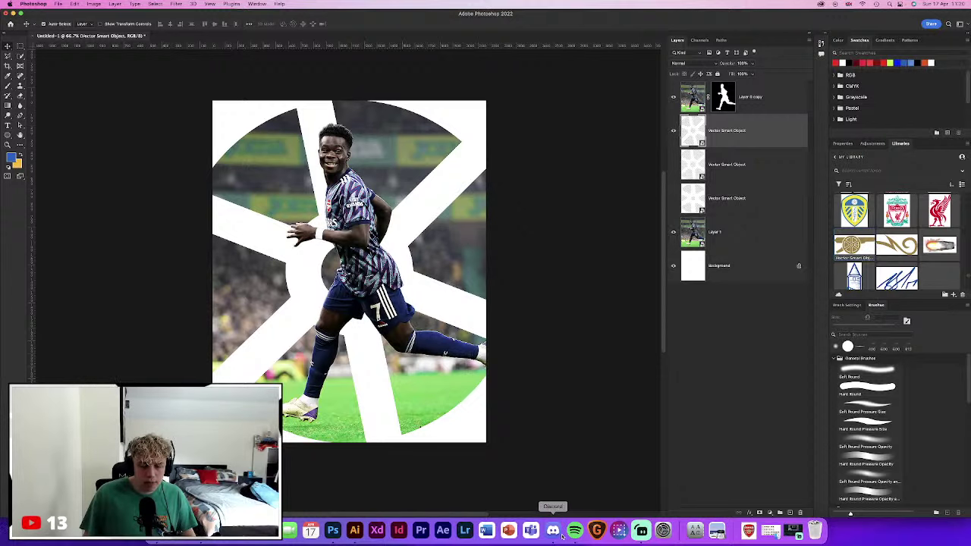
Check the new-designs channel in Discord, then return to the poster
left_click(553, 529)
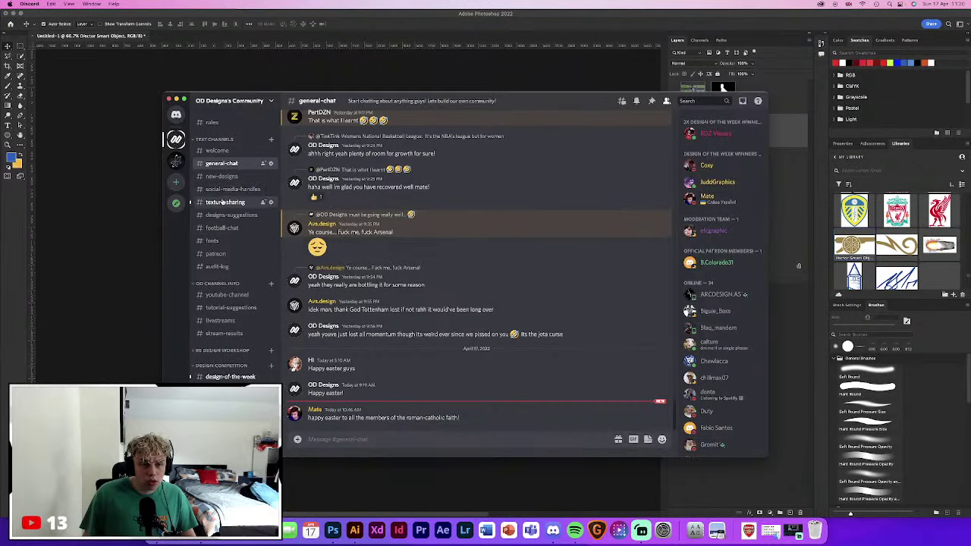
left_click(221, 176)
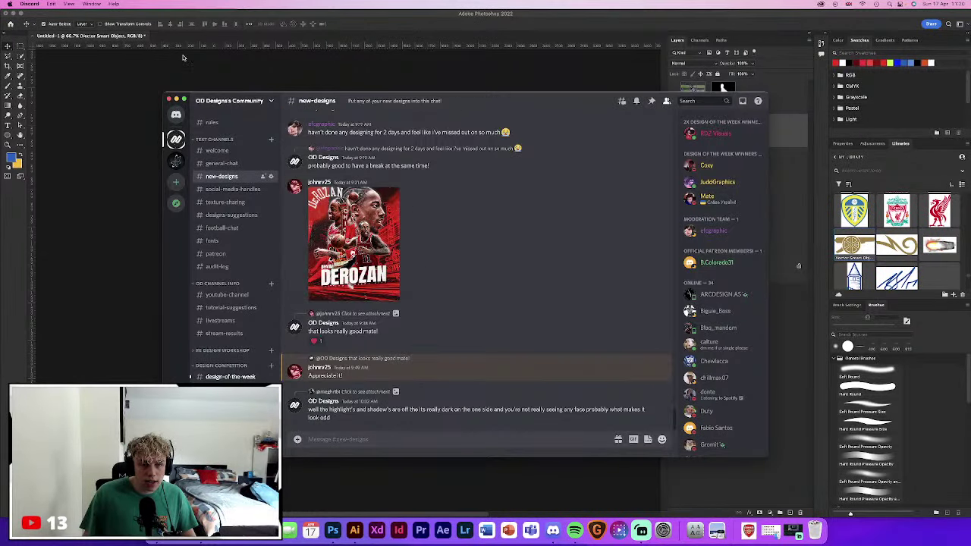
key("super+h")
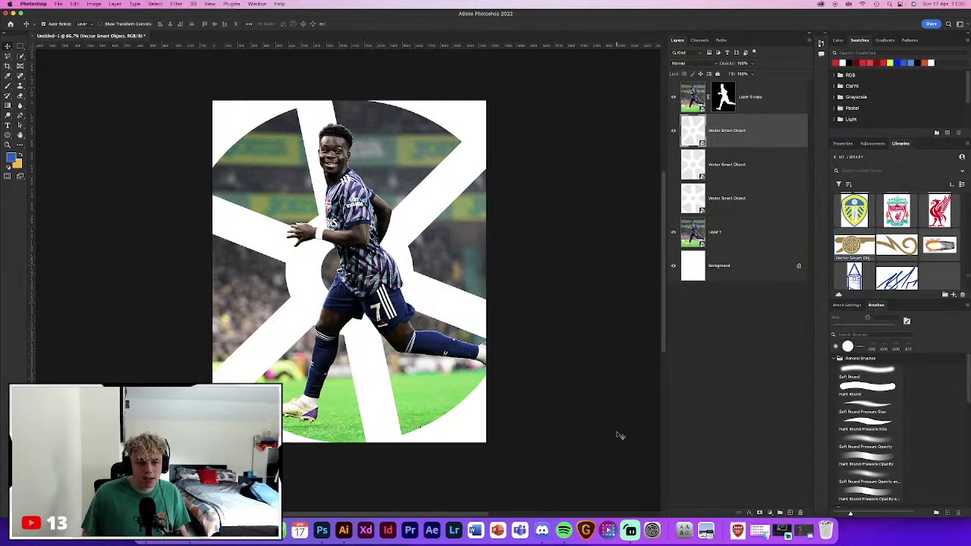
Show the middle wheel-shape layer and give it a navy #46559f Color Overlay
left_click(728, 163)
left_click(673, 164)
left_click(672, 164)
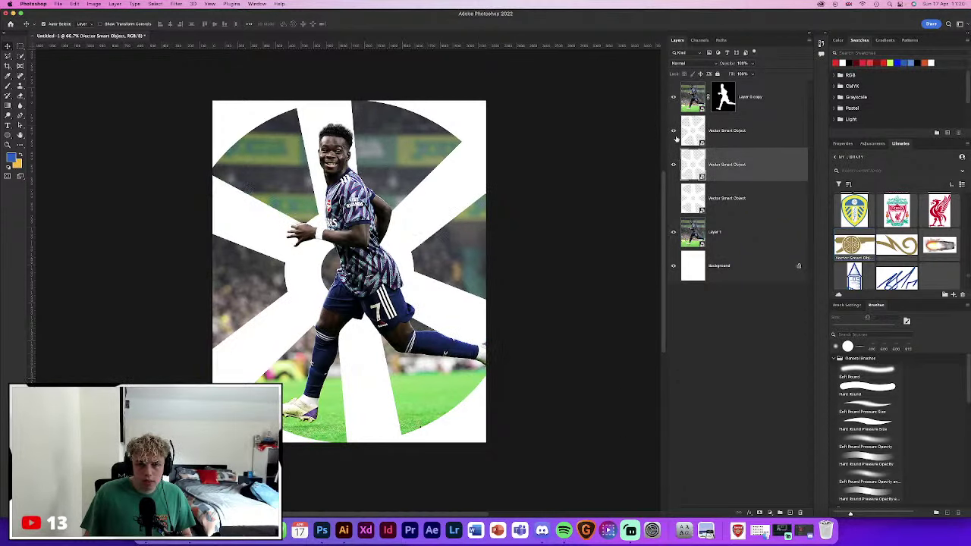
double_click(781, 169)
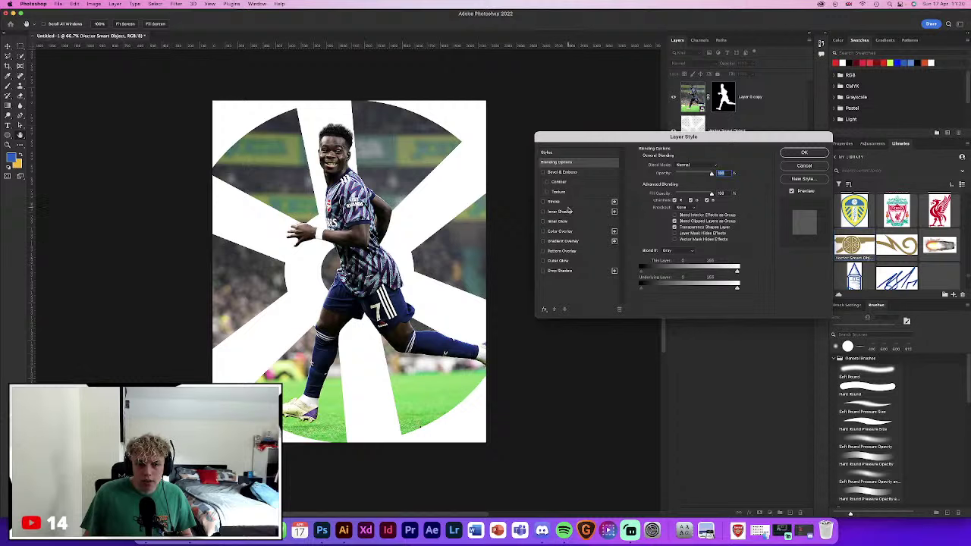
left_click(561, 231)
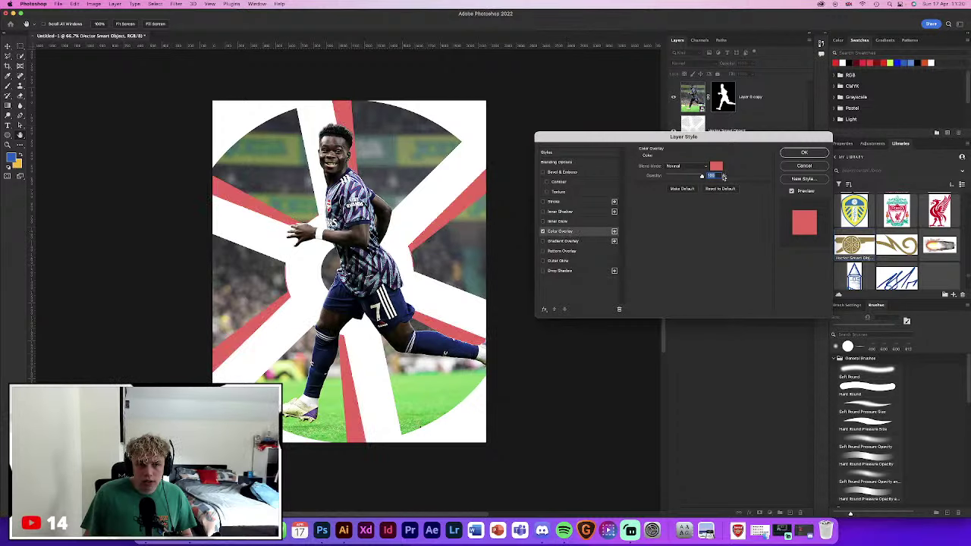
left_click(716, 166)
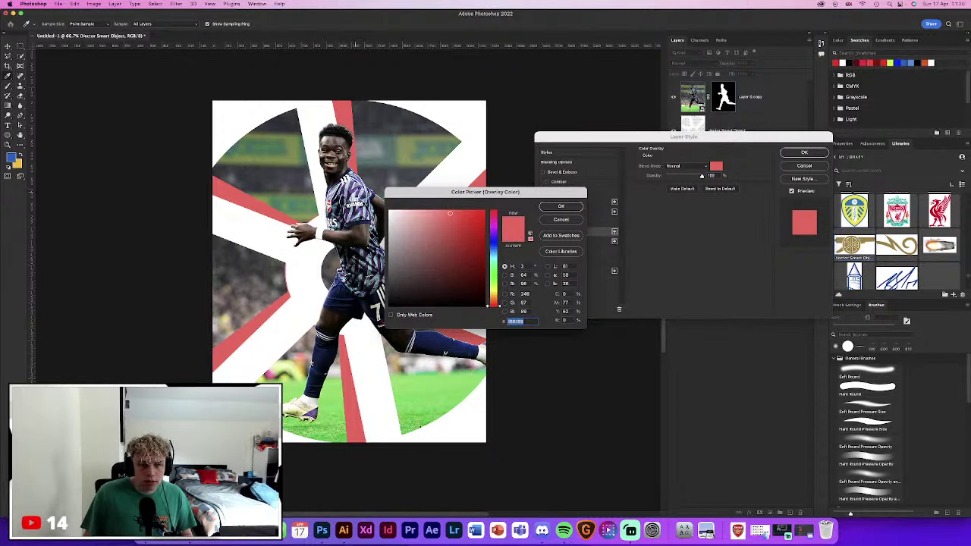
type("46559f")
left_click(560, 205)
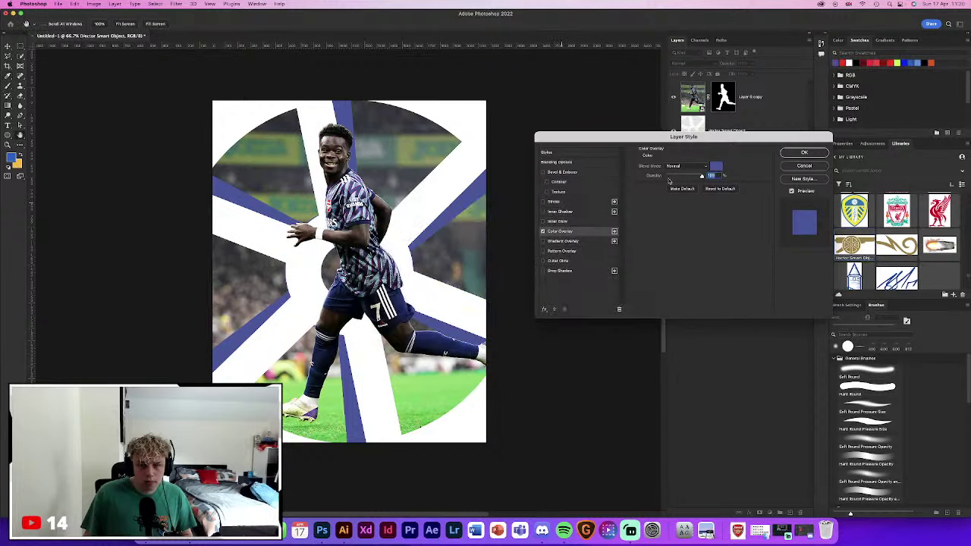
left_click(716, 165)
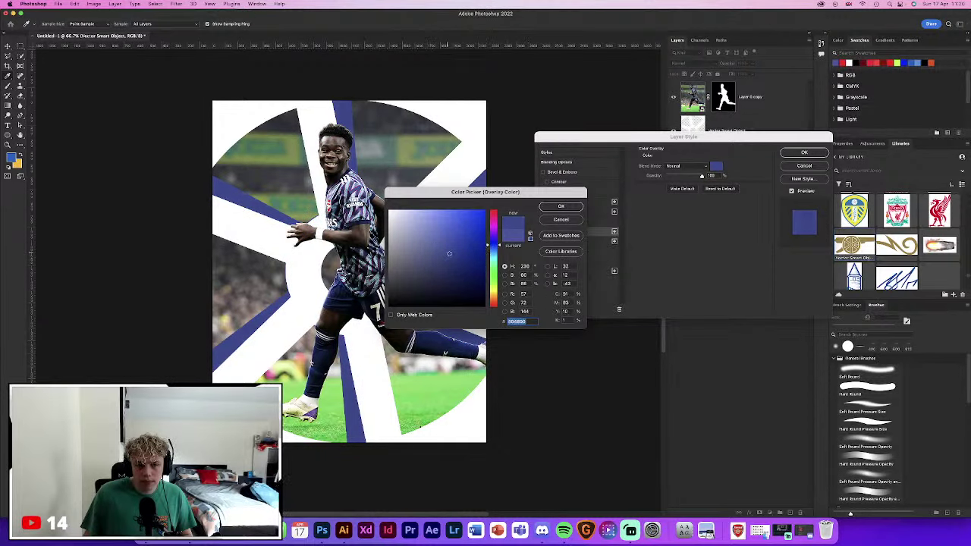
left_click(560, 206)
left_click(784, 154)
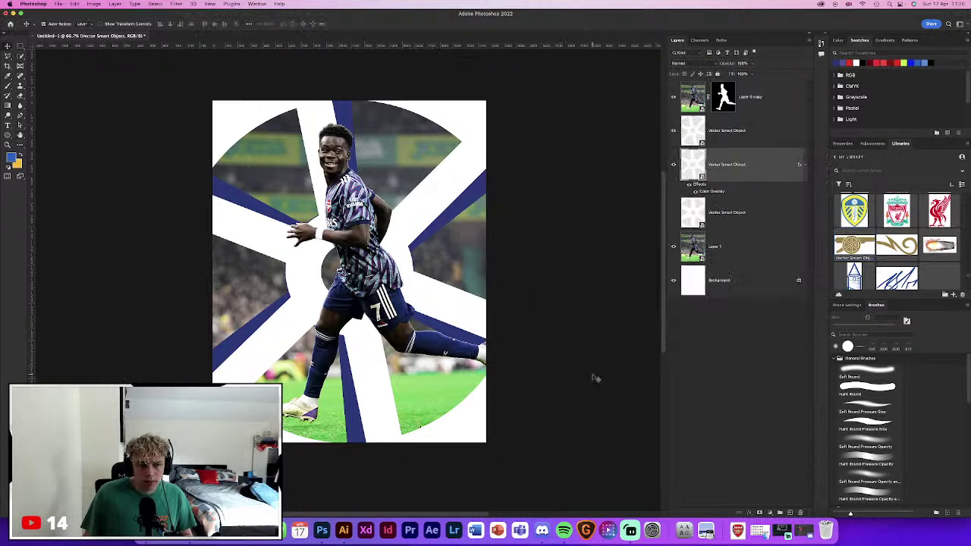
left_click_drag(578, 325, 583, 315)
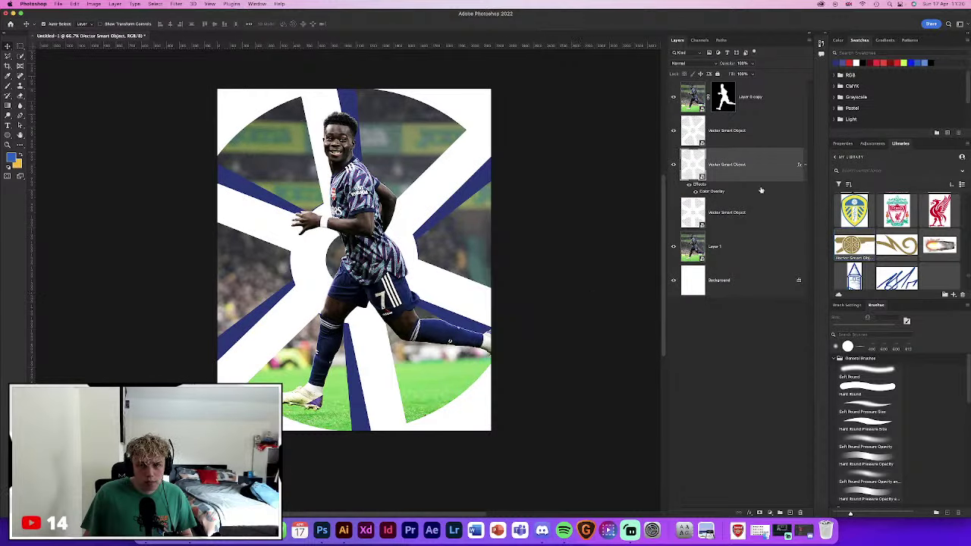
Try a red Color Overlay on the lower wheel copy, then delete that layer
left_click(742, 204)
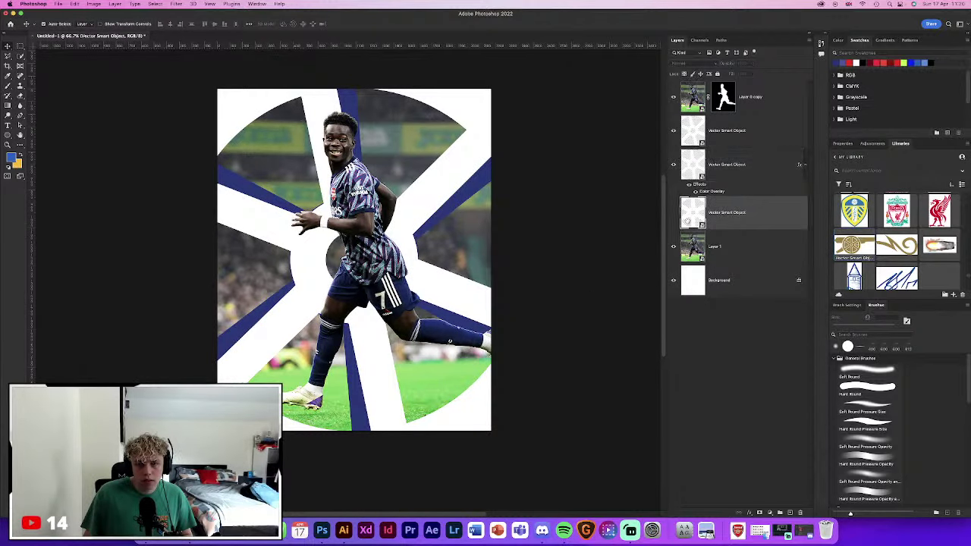
left_click(672, 214)
double_click(767, 220)
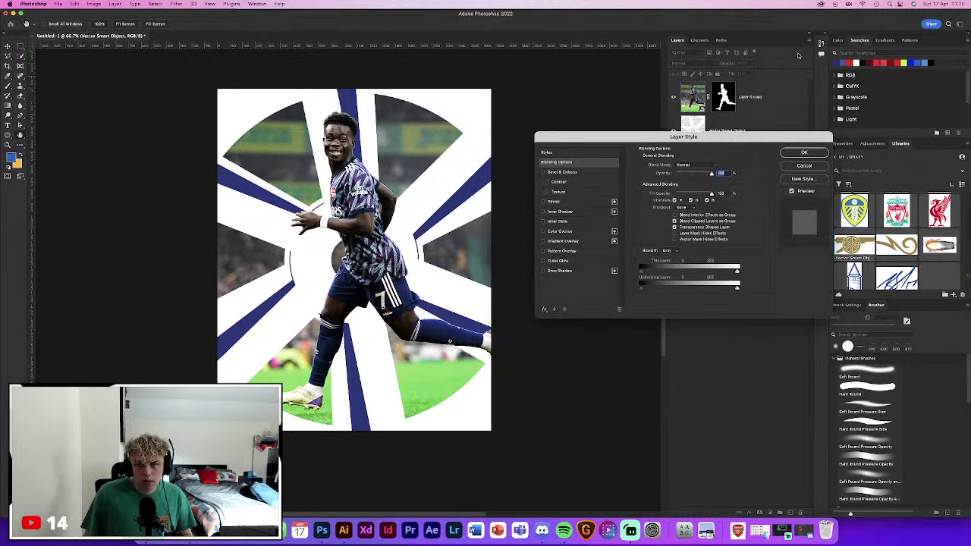
left_click(562, 231)
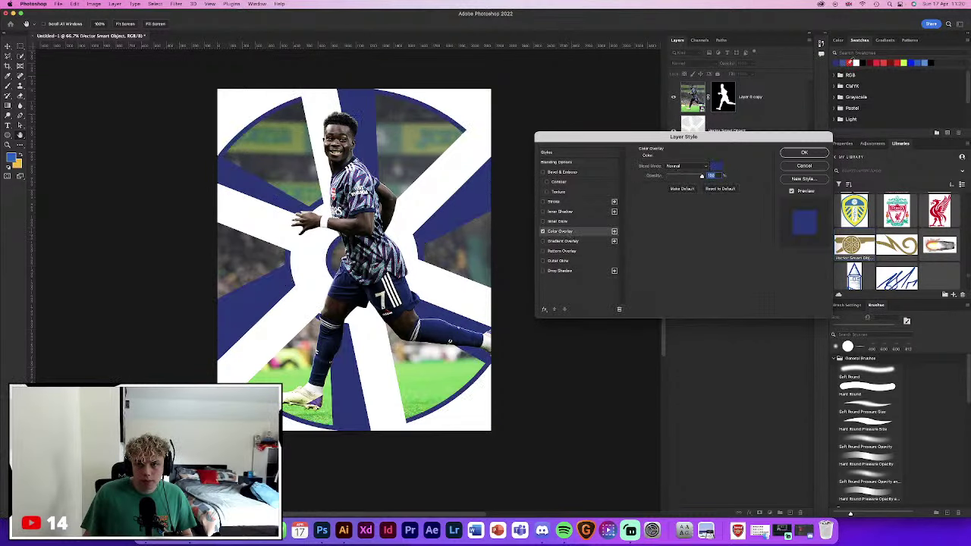
left_click(717, 167)
left_click(850, 64)
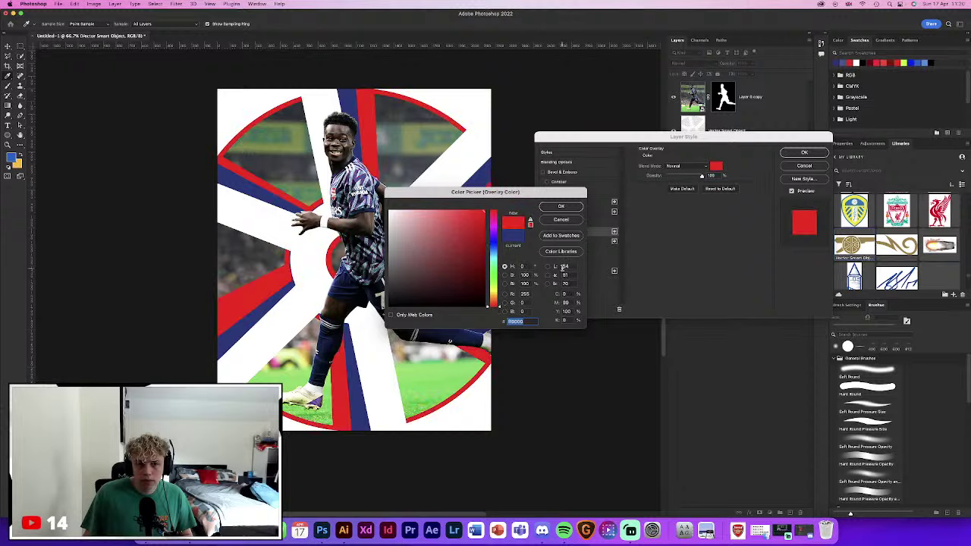
left_click(561, 207)
left_click(804, 153)
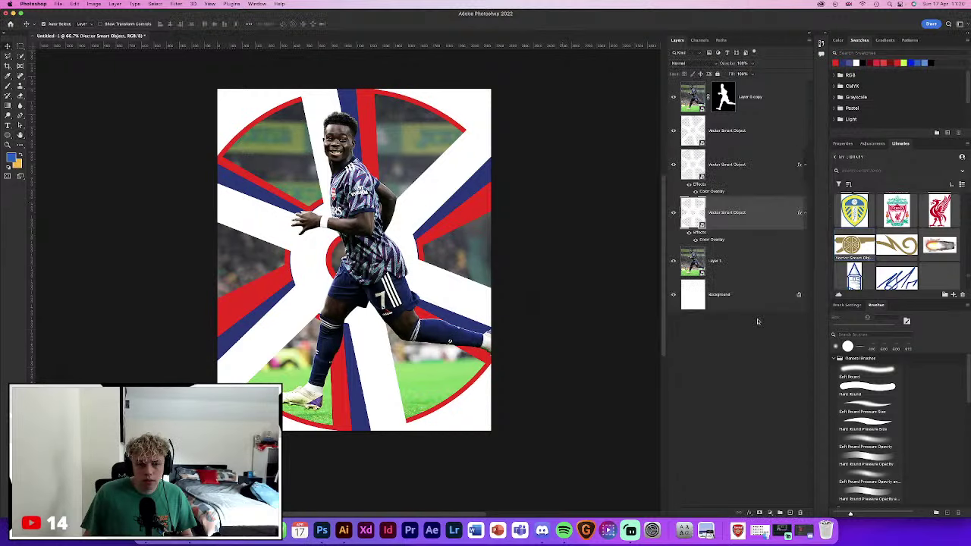
left_click(672, 131)
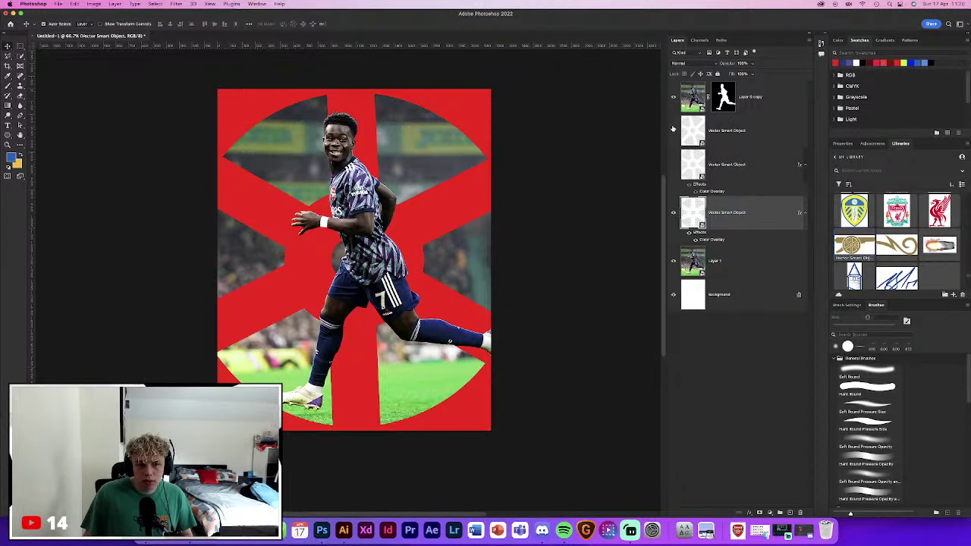
left_click(673, 131)
left_click(675, 159)
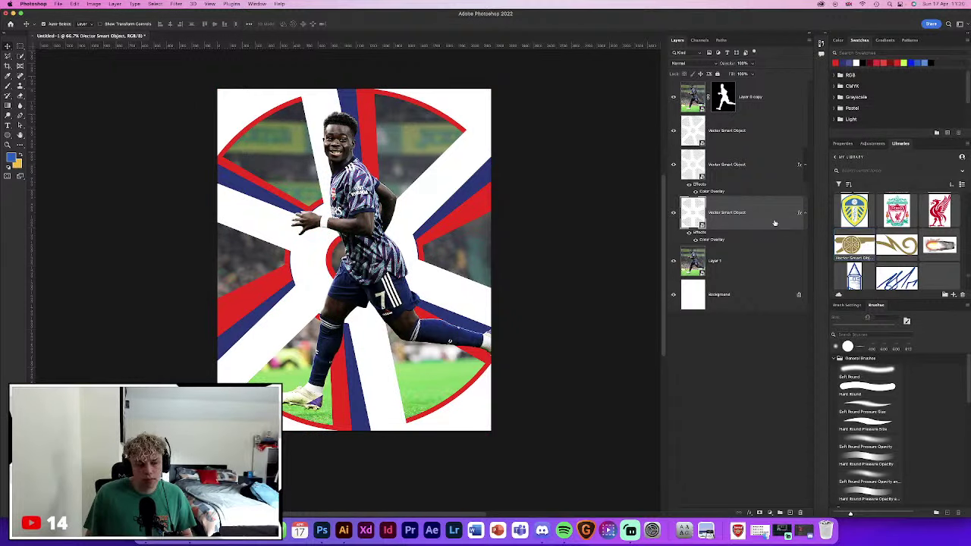
key("BackSpace")
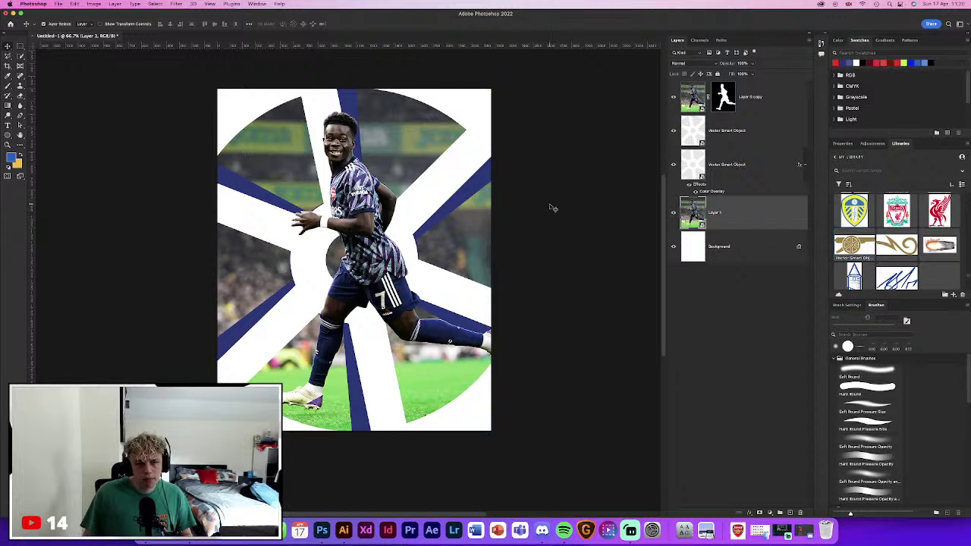
Hide the navy stripe layer, select the white wheel layer, and zoom in to inspect it
left_click(604, 203)
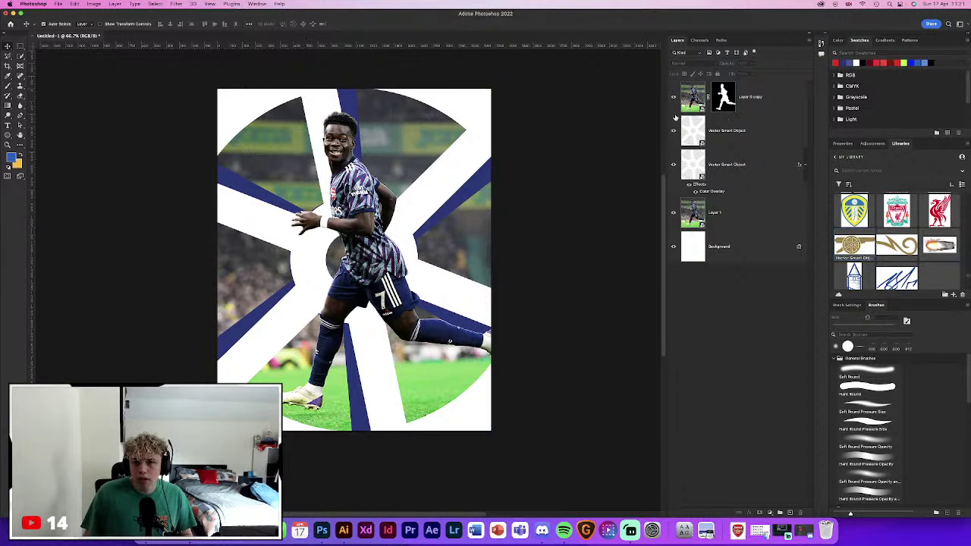
left_click(673, 164)
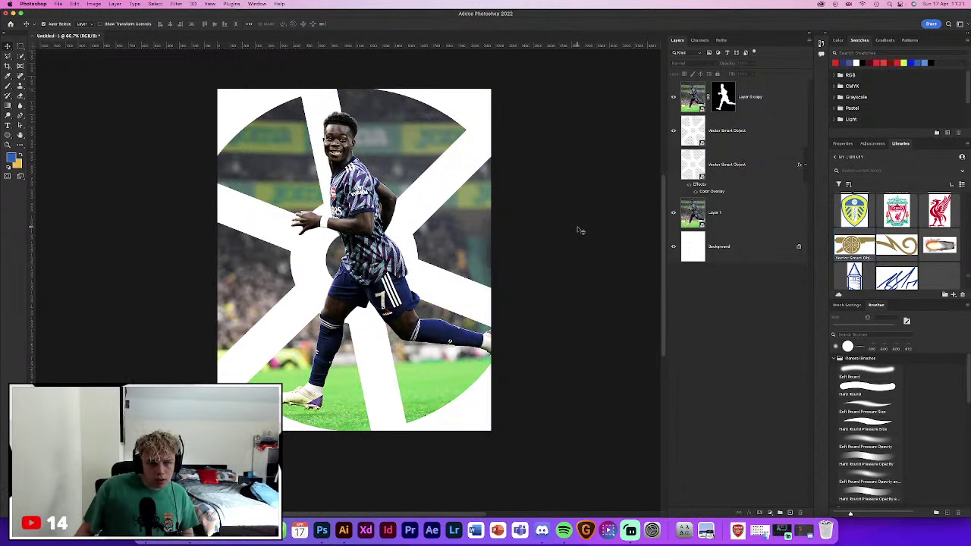
left_click(413, 203)
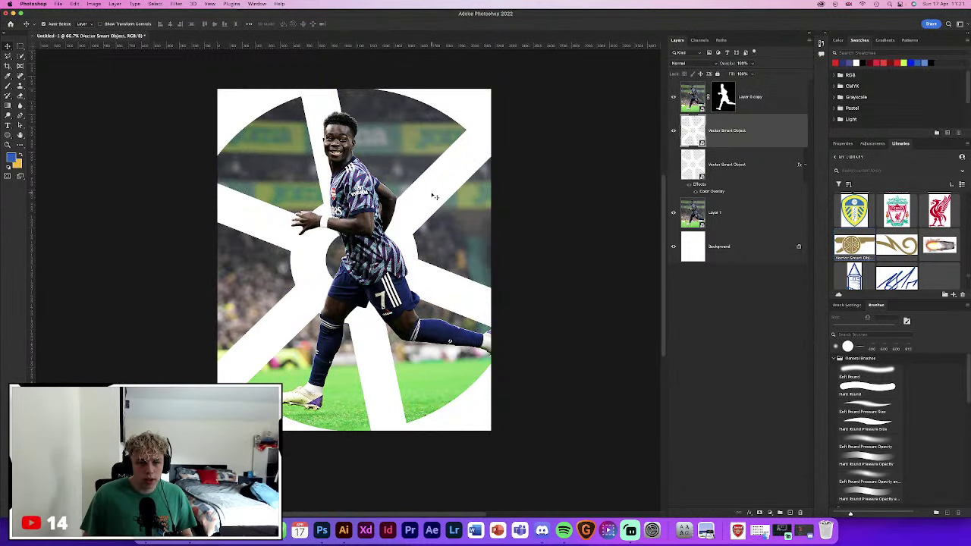
key("ctrl+plus")
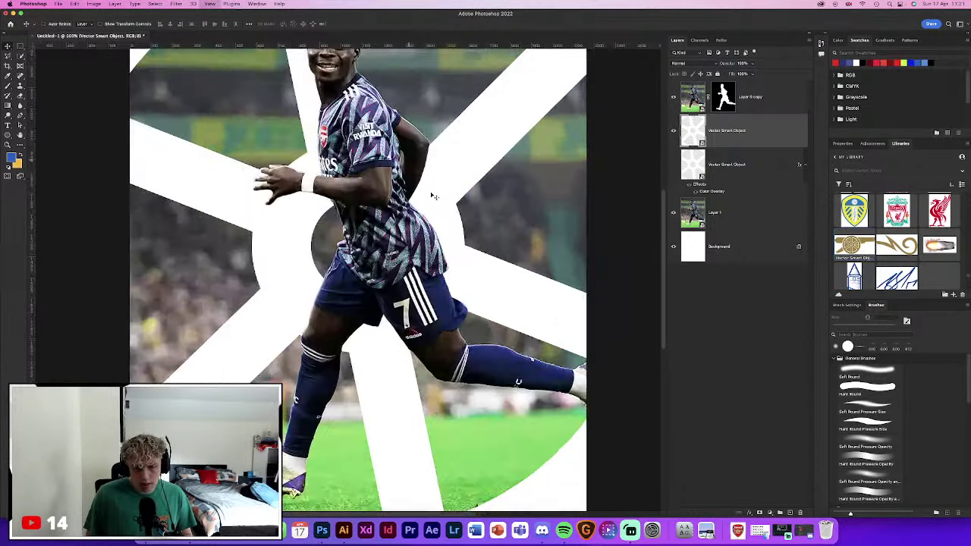
key("ctrl+plus")
key("ctrl+minus")
key("ctrl+minus")
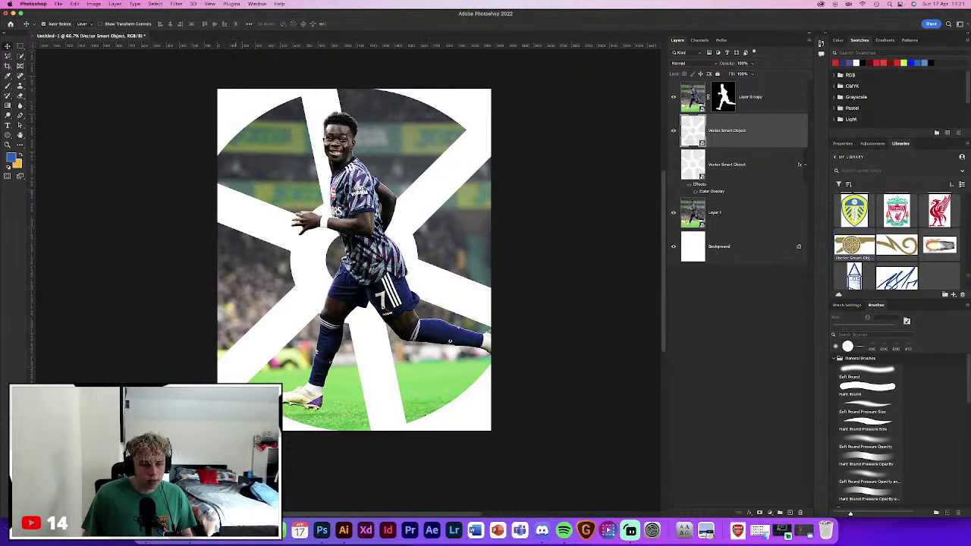
Close arsenal-7.svg in Illustrator without saving, then return to Photoshop
left_click(343, 529)
key("ctrl+w")
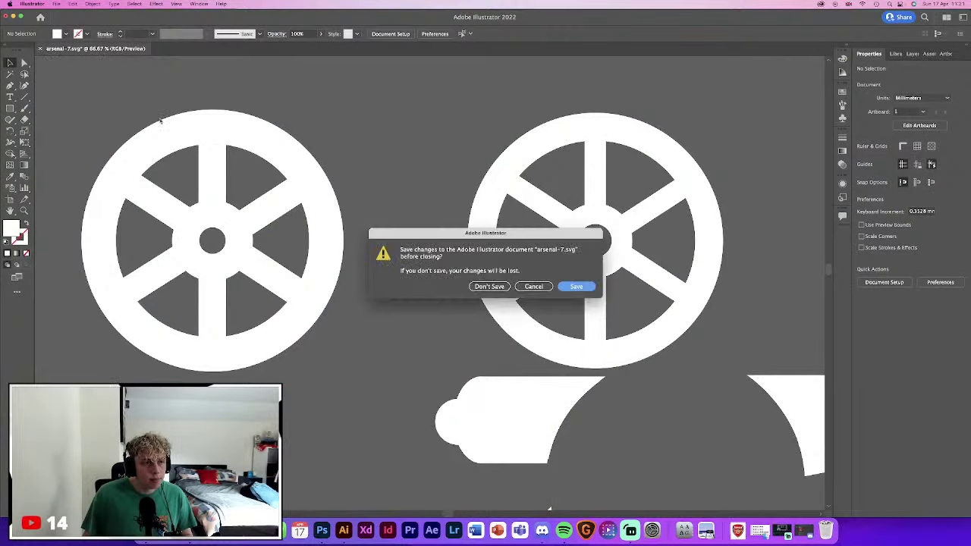
left_click(489, 286)
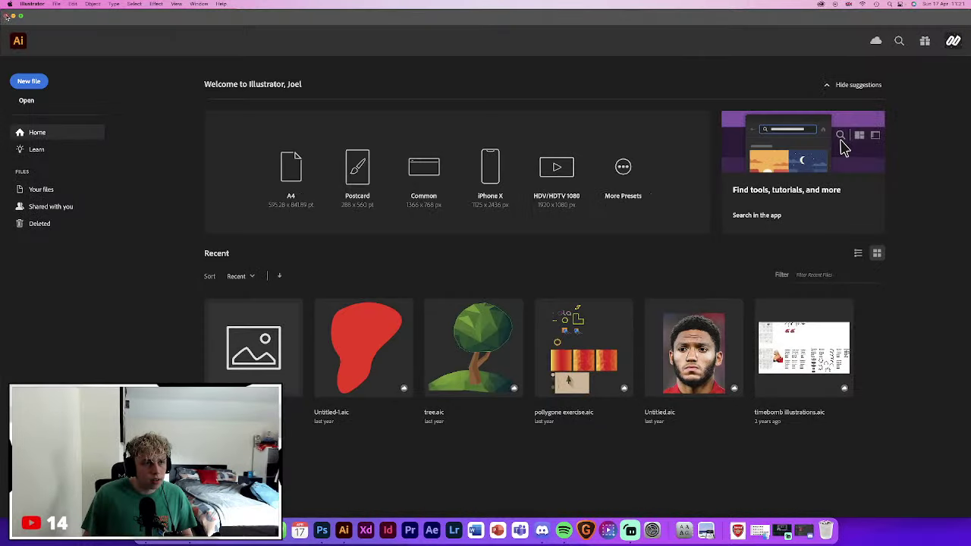
key("super+Tab")
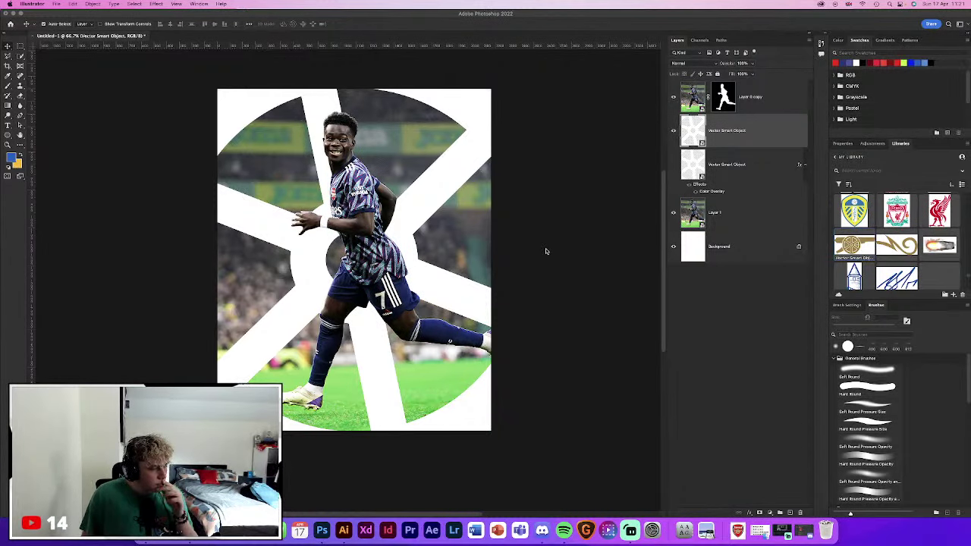
Compare the white starburst and navy stripe layers, leaving the stripes hidden and the starburst visible
left_click(672, 164)
left_click(674, 132)
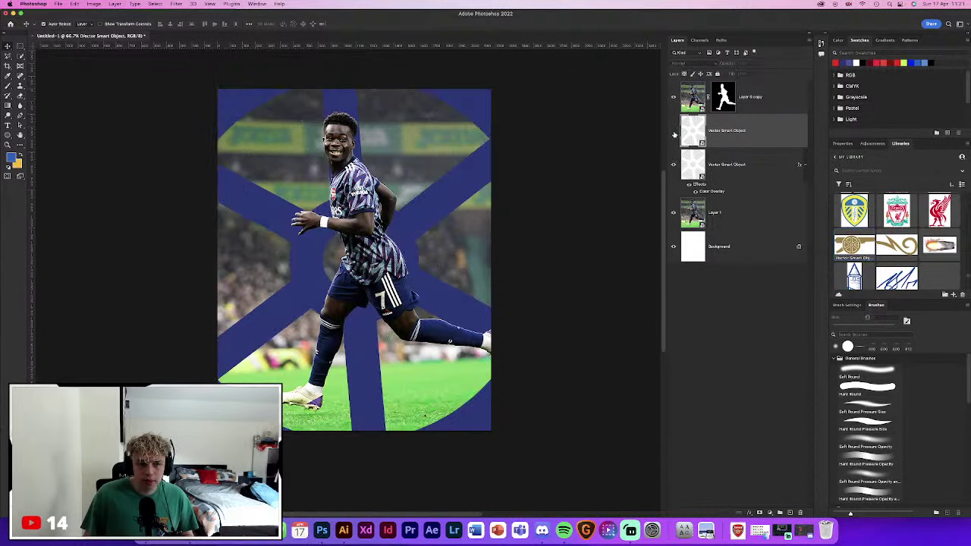
left_click(673, 131)
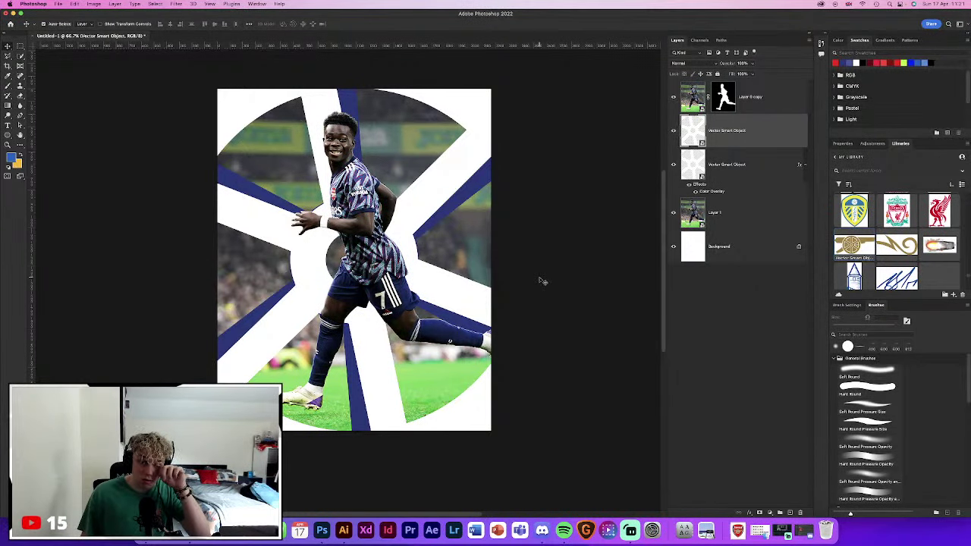
left_click(583, 164)
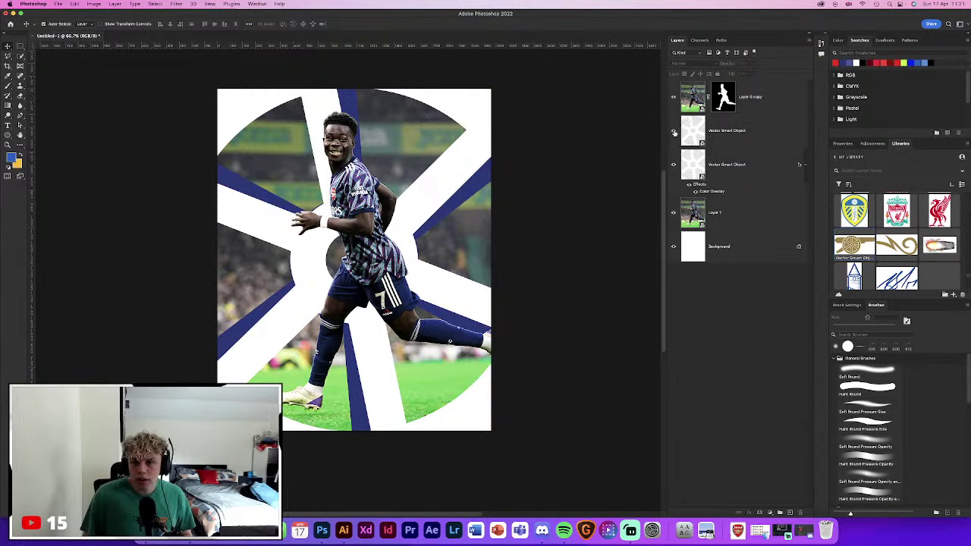
left_click(673, 132)
left_click(673, 131)
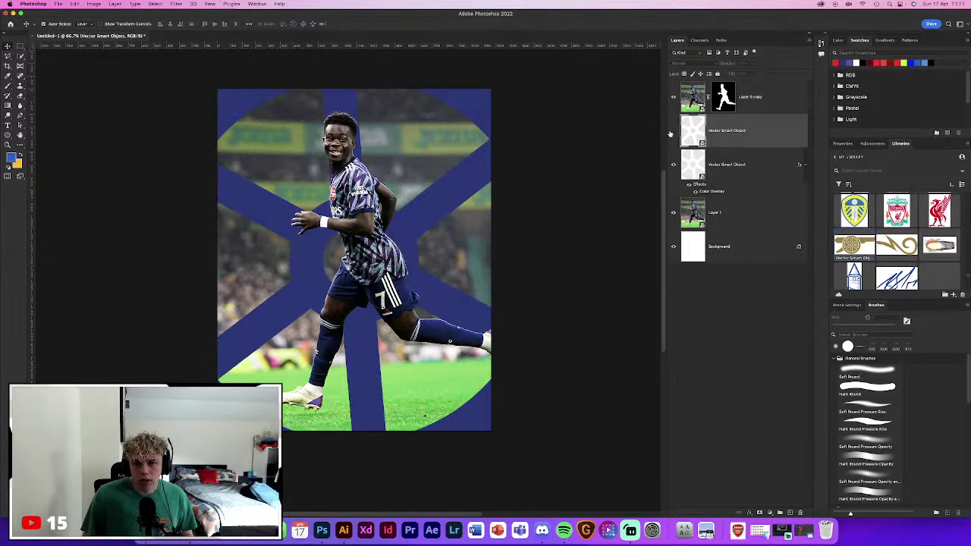
left_click(672, 132)
left_click(673, 164)
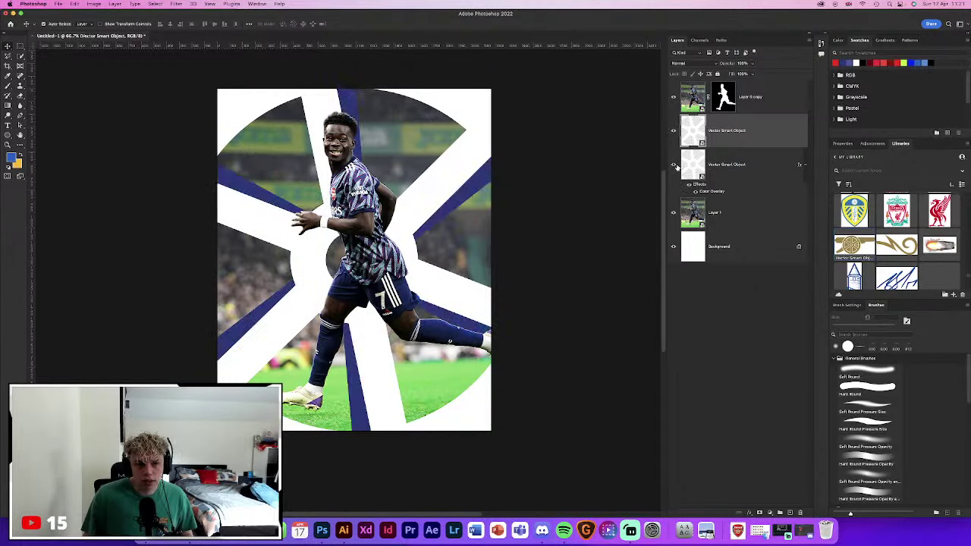
left_click(673, 132)
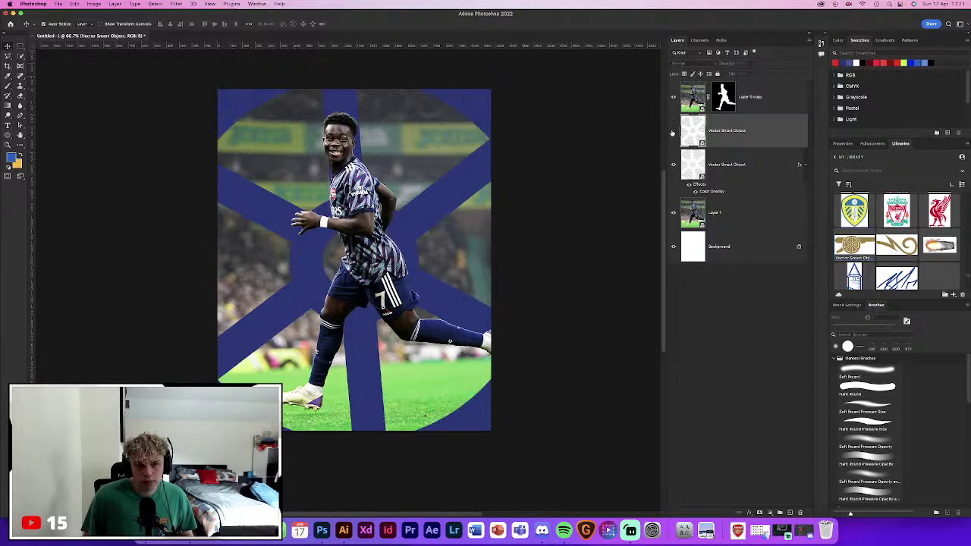
left_click(672, 165)
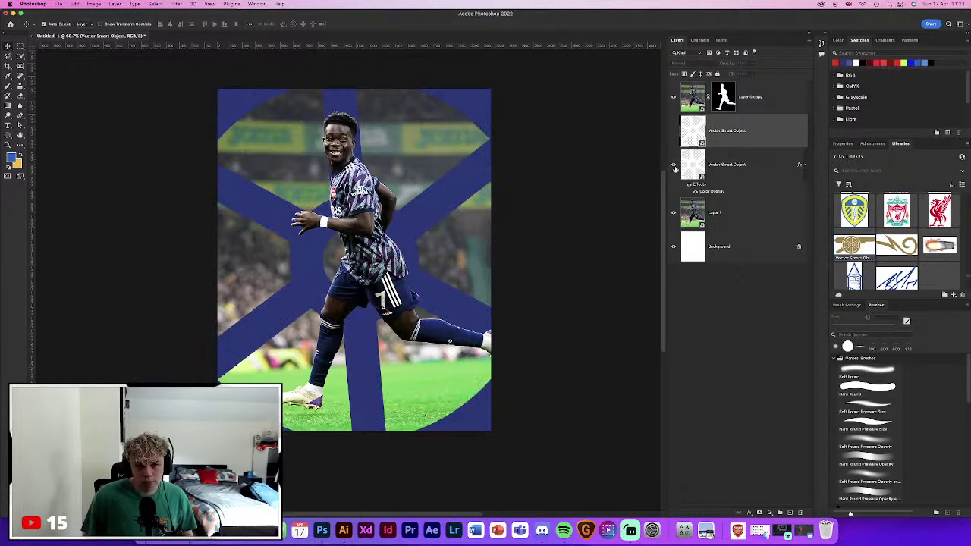
left_click(672, 165)
left_click(673, 131)
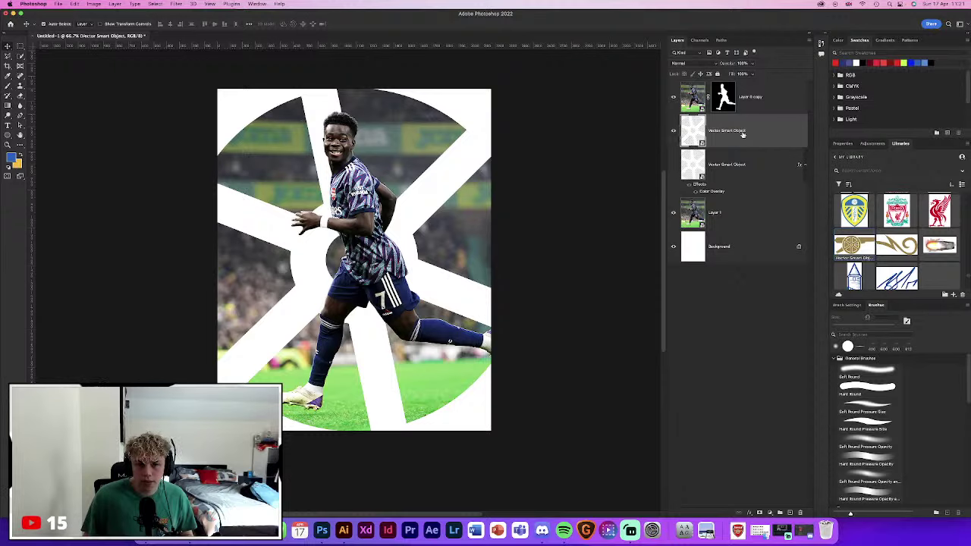
Add a Gradient Fill layer clipped to the white wheel shapes
right_click(742, 133)
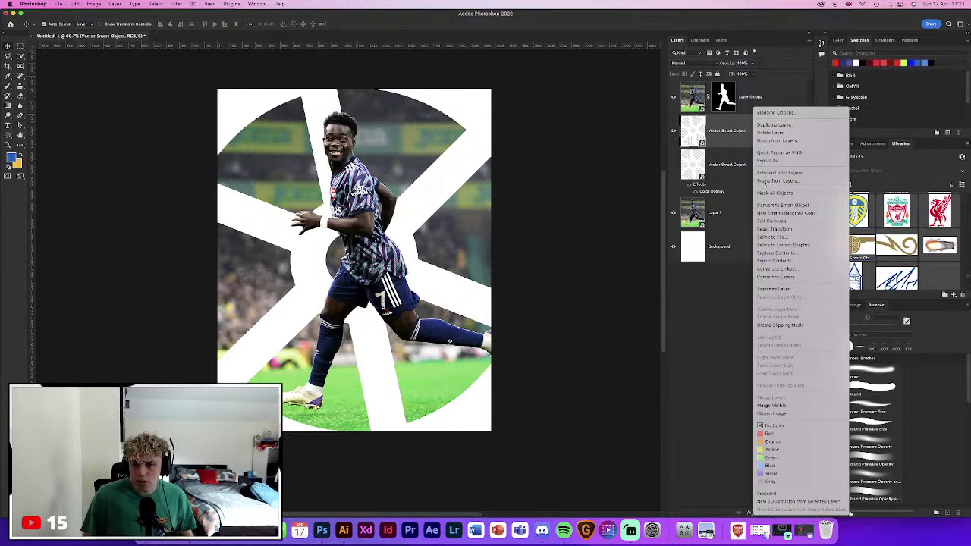
left_click(716, 398)
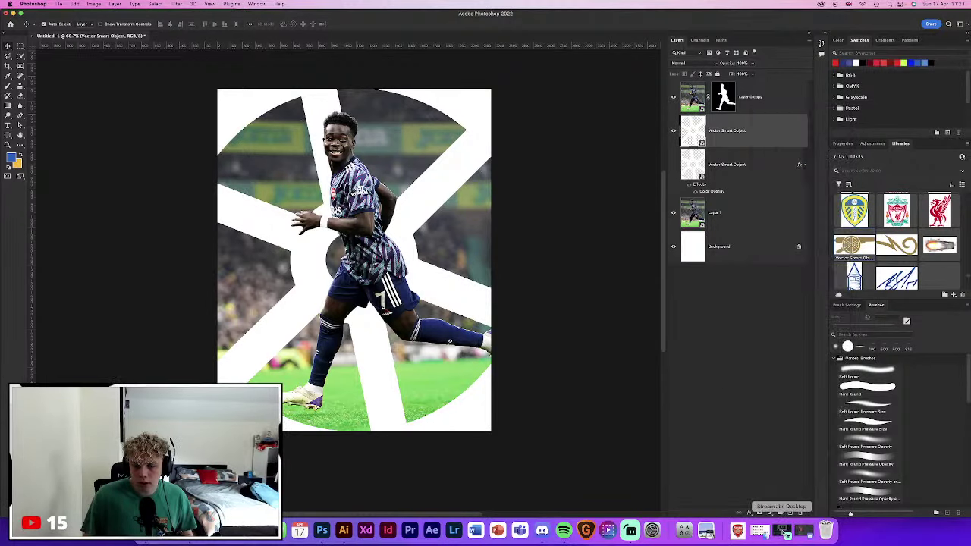
left_click(769, 513)
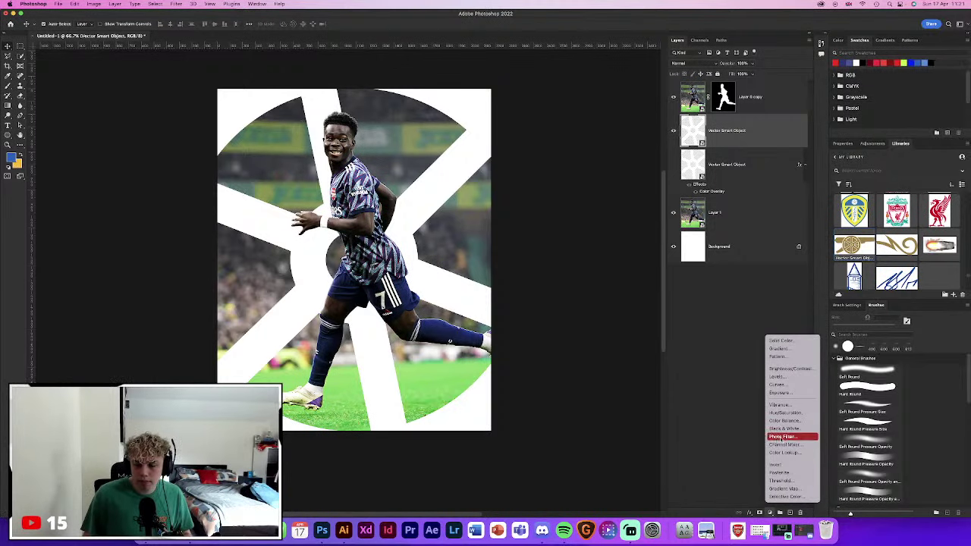
left_click(781, 356)
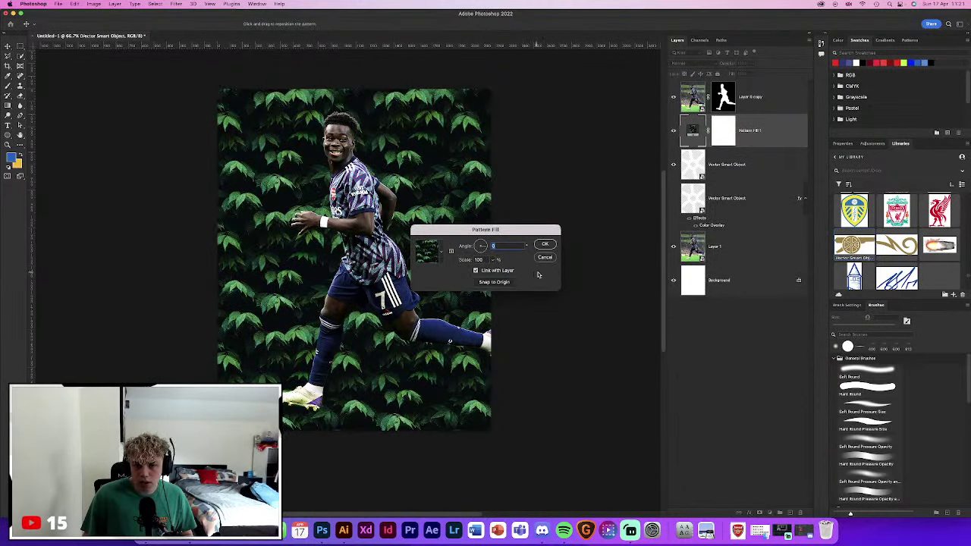
key("Escape")
left_click(773, 512)
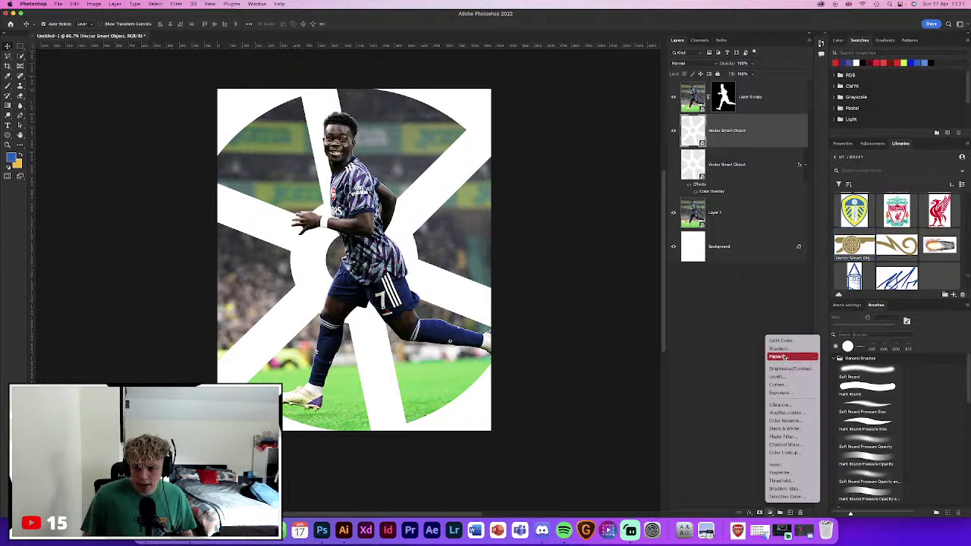
left_click(781, 351)
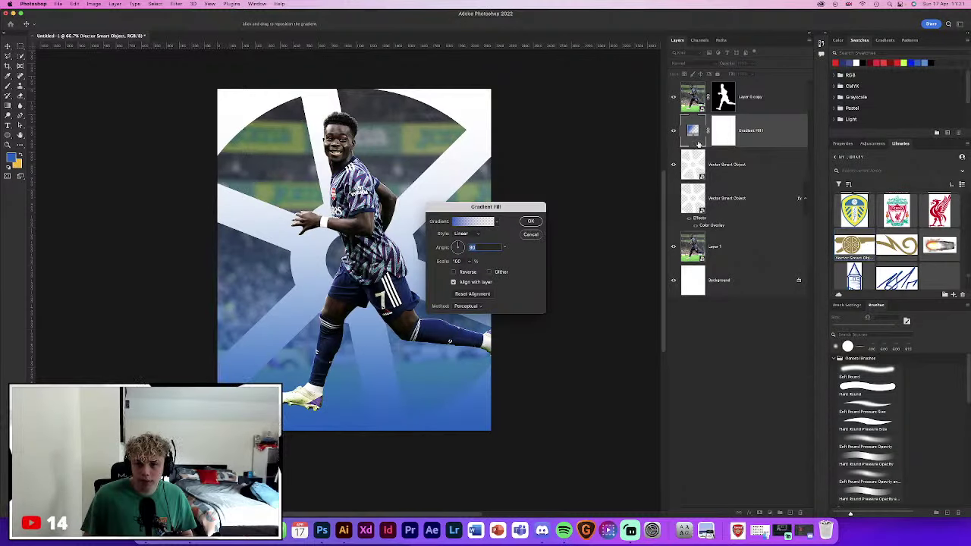
left_click(531, 220)
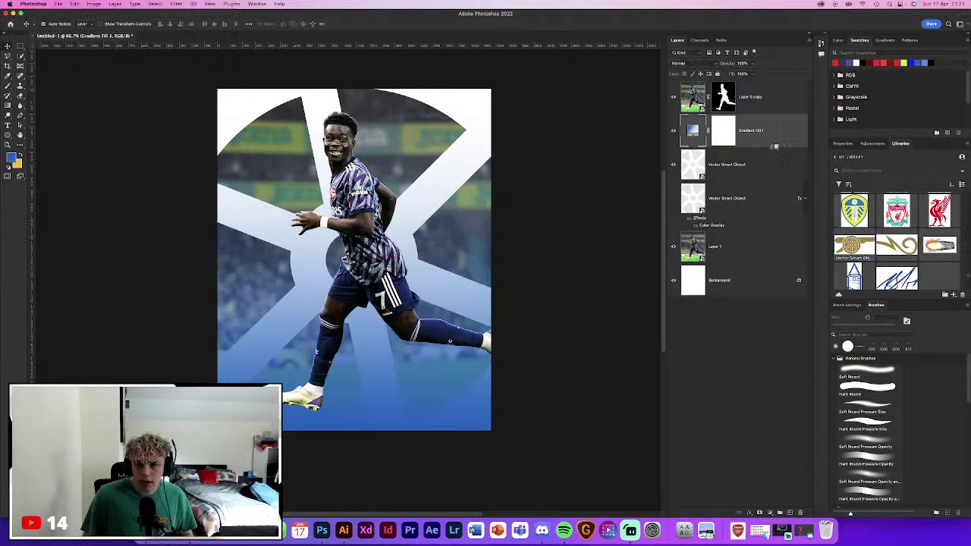
left_click(747, 152, "alt")
Reopen the gradient fill settings and its Gradient Editor, moving the dialogs off the poster
double_click(708, 131)
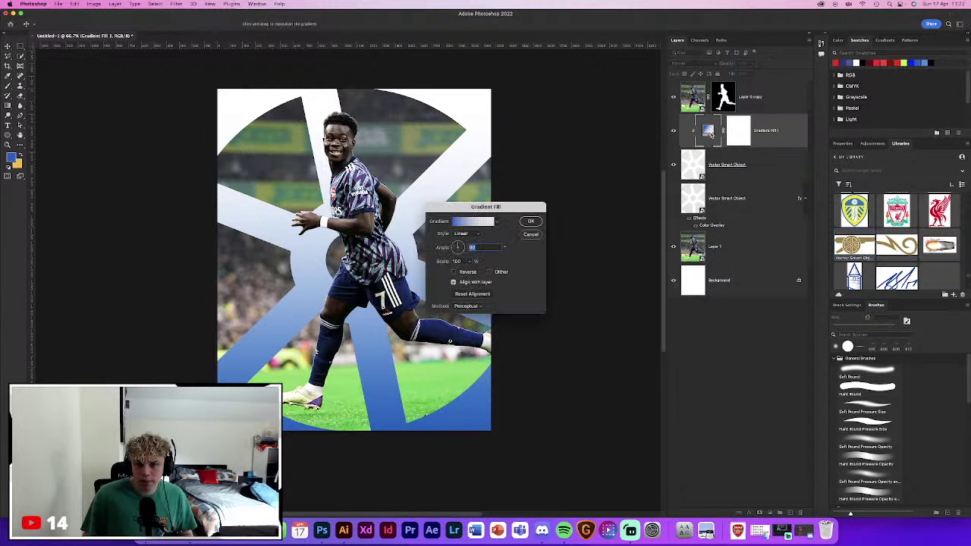
left_click(454, 221)
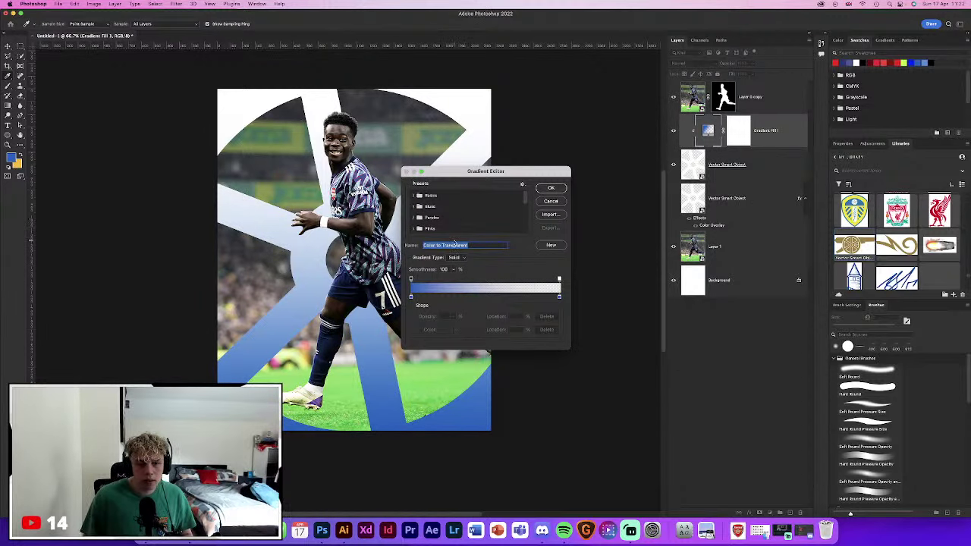
left_click_drag(474, 183, 651, 166)
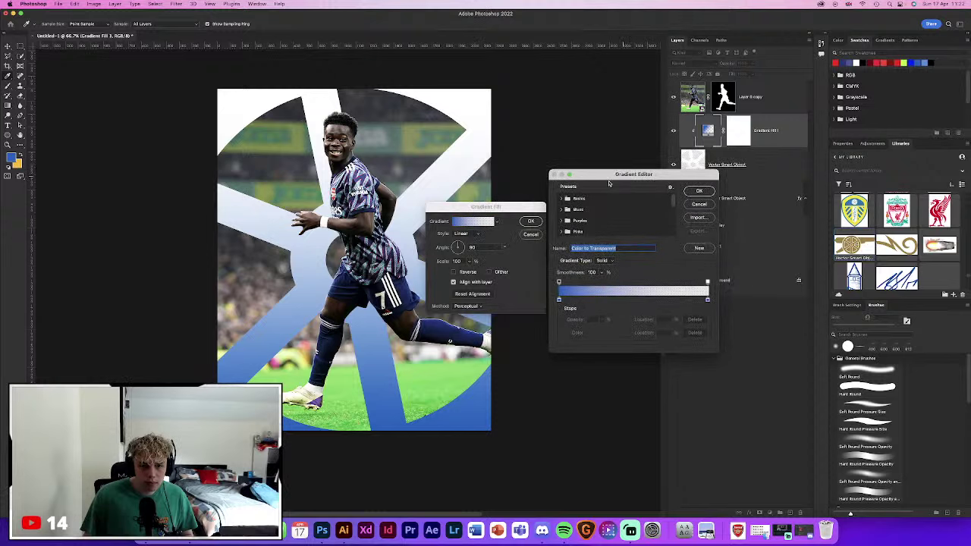
left_click_drag(534, 194, 579, 285)
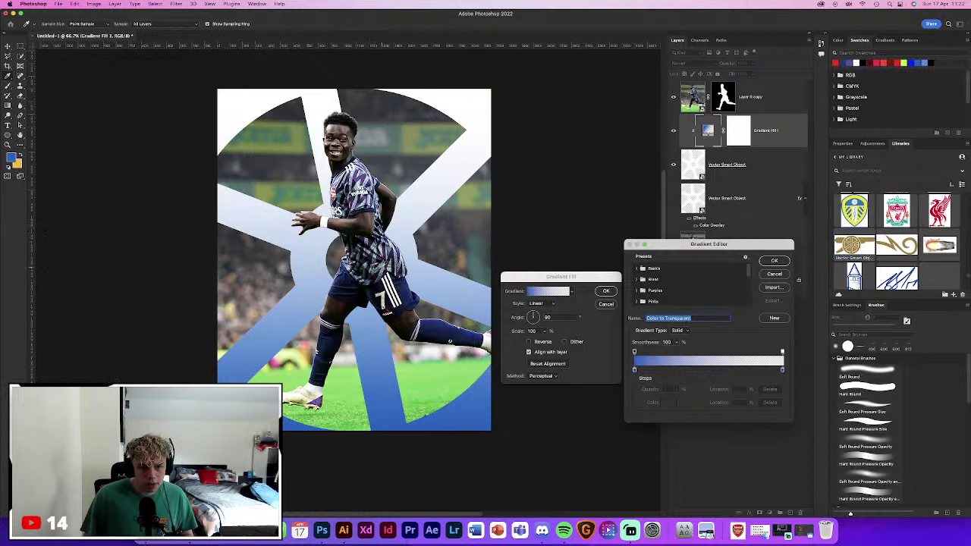
key("super+plus")
key("super+plus")
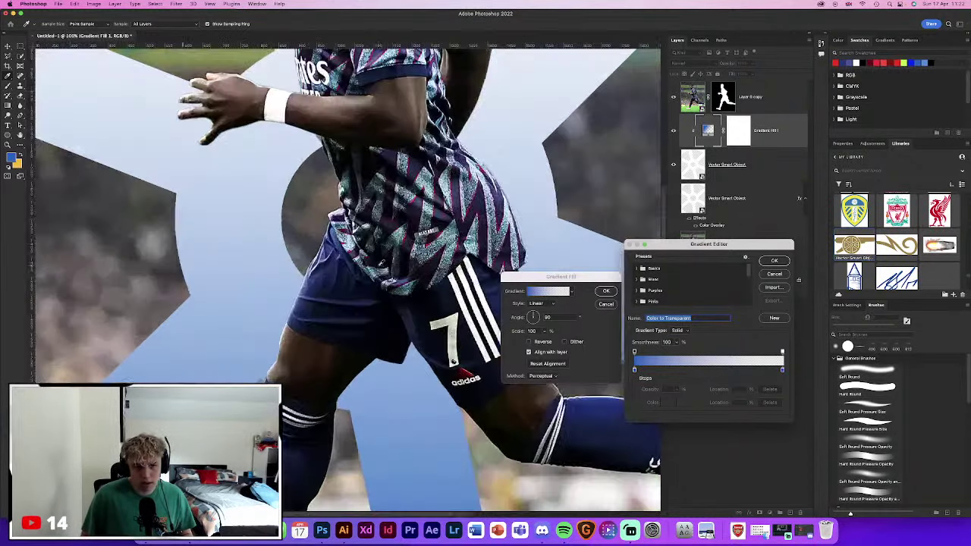
key("super+minus")
key("super+minus")
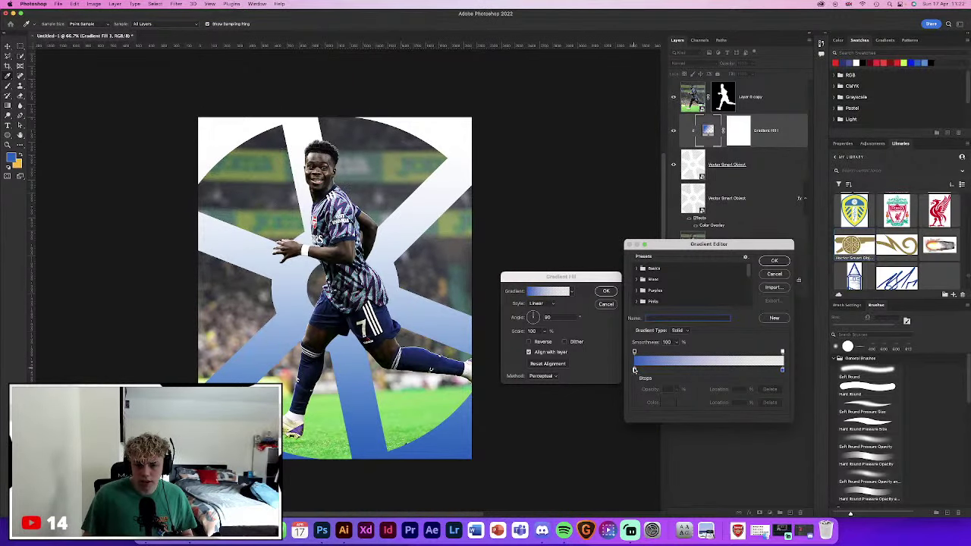
Make the gradient's left end an opaque dark navy
double_click(634, 369)
left_click(462, 280)
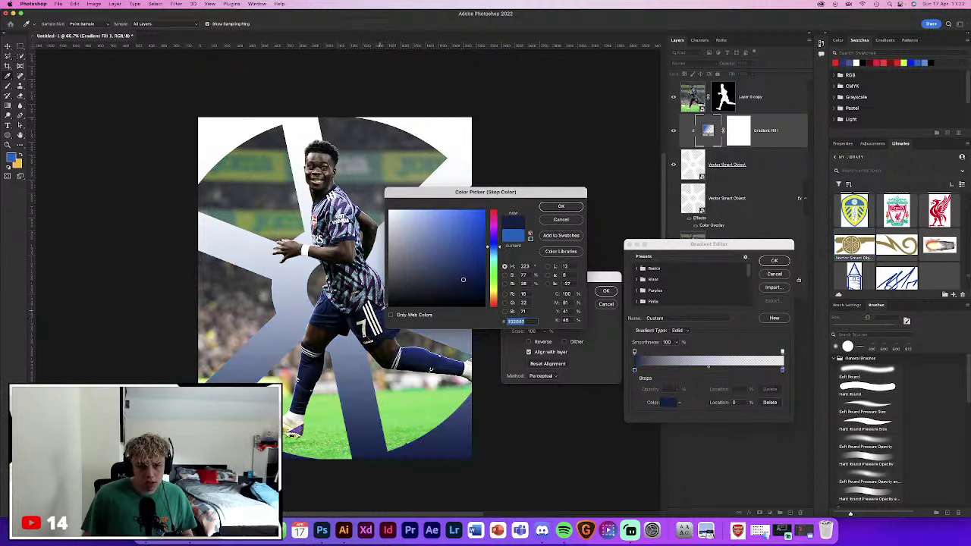
left_click(561, 206)
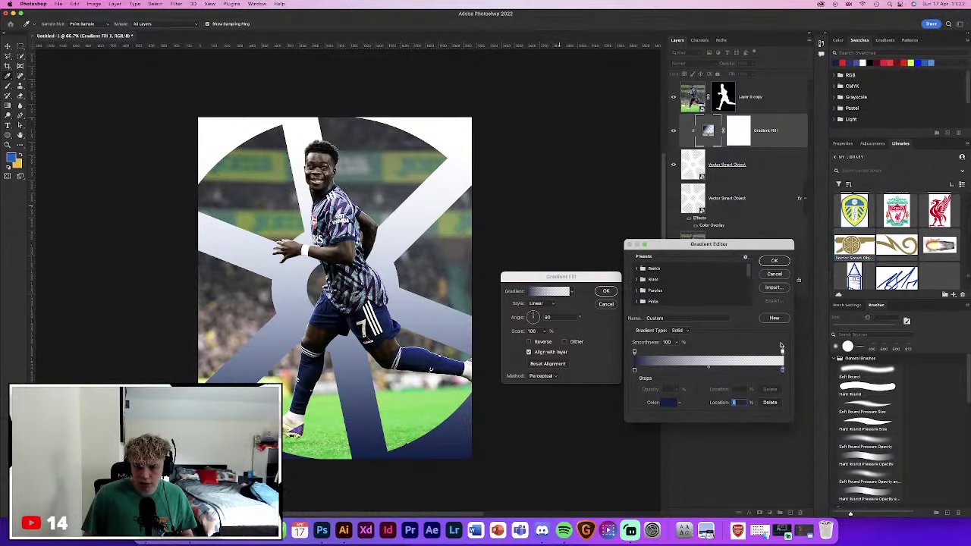
left_click_drag(781, 346, 782, 372)
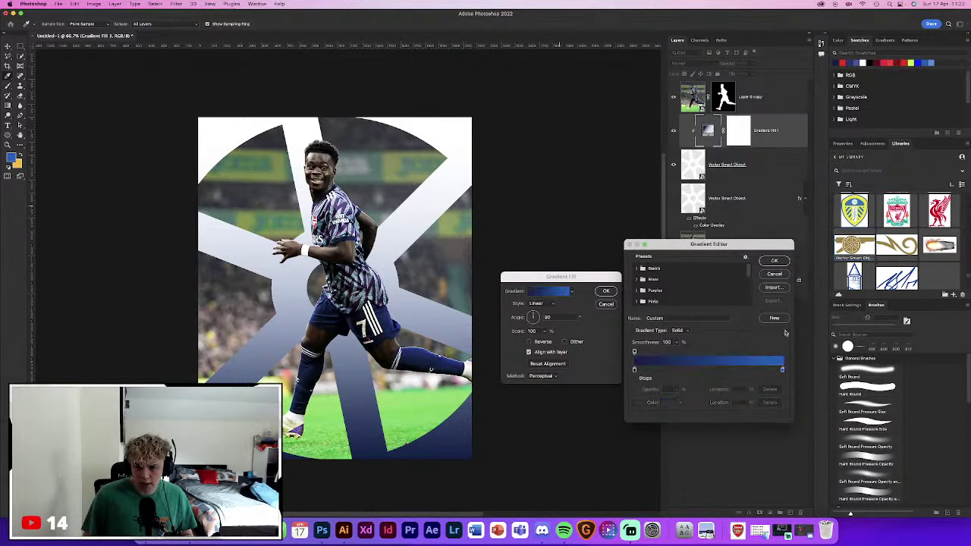
Set the gradient's right end to a light blue after trying several blues
double_click(782, 370)
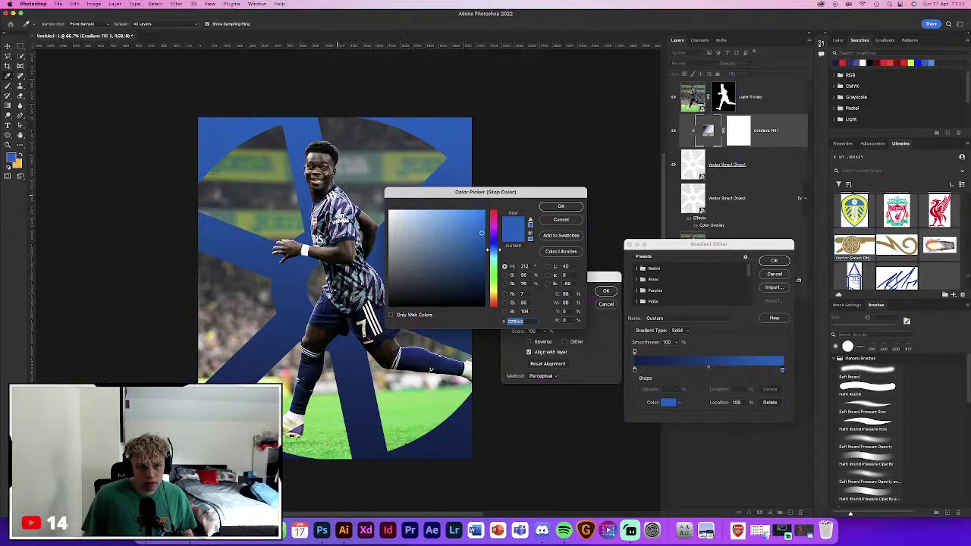
left_click_drag(480, 233, 416, 220)
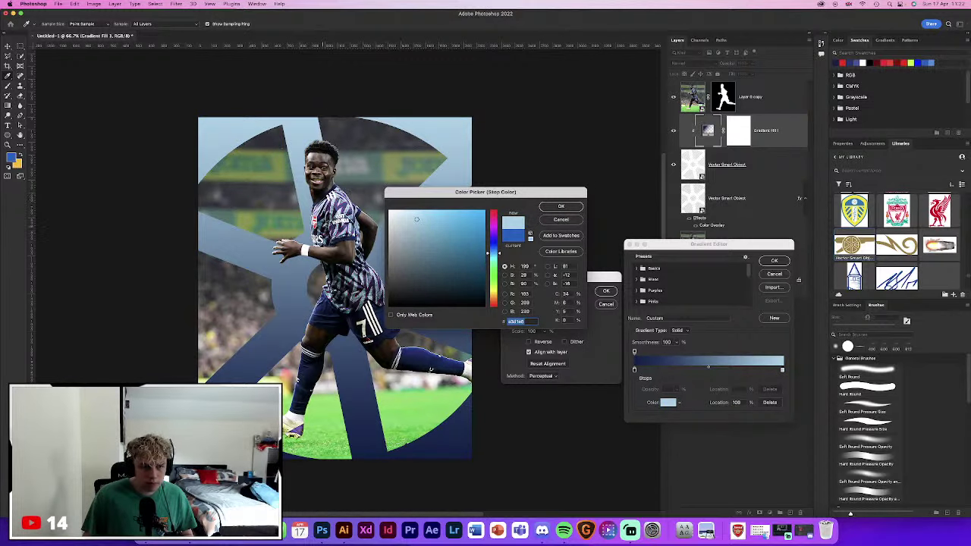
left_click(324, 219)
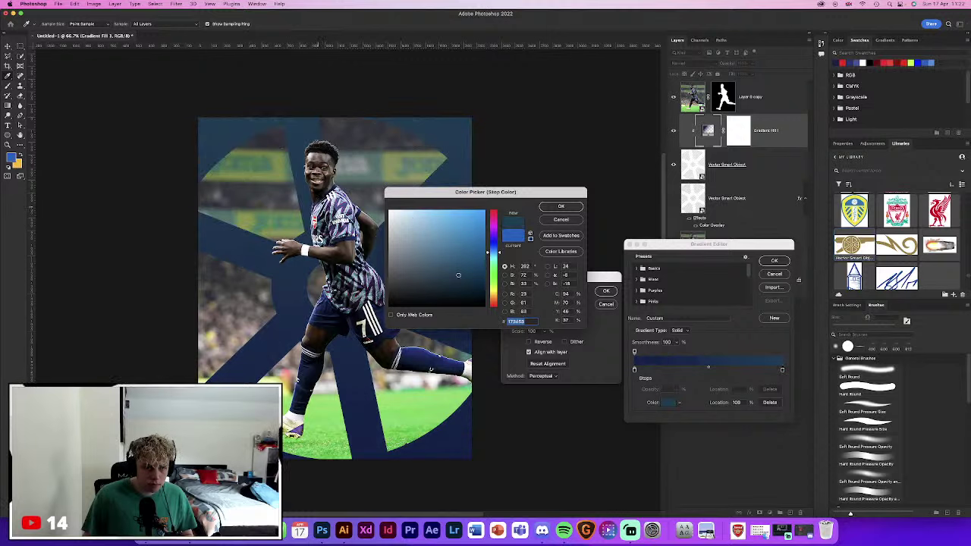
left_click(406, 217)
left_click(339, 212)
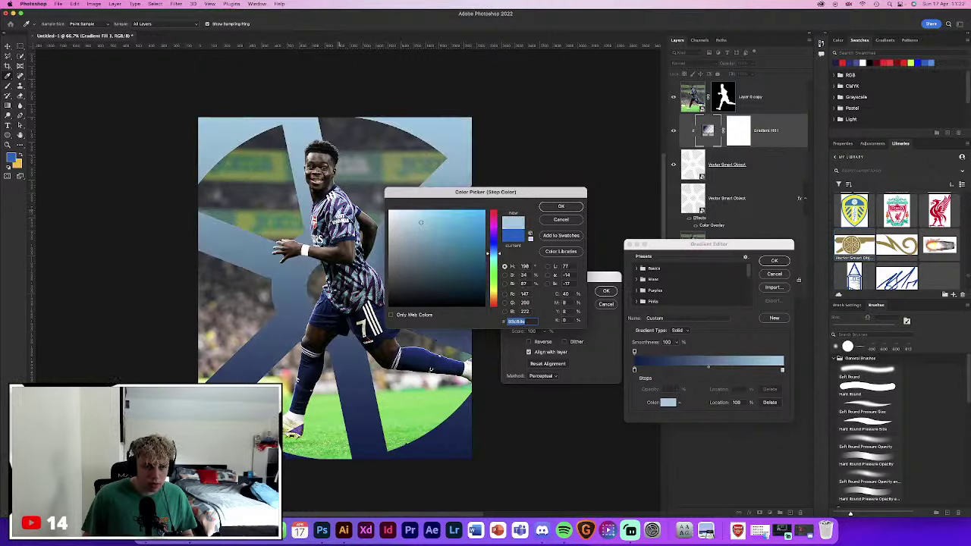
left_click(430, 252)
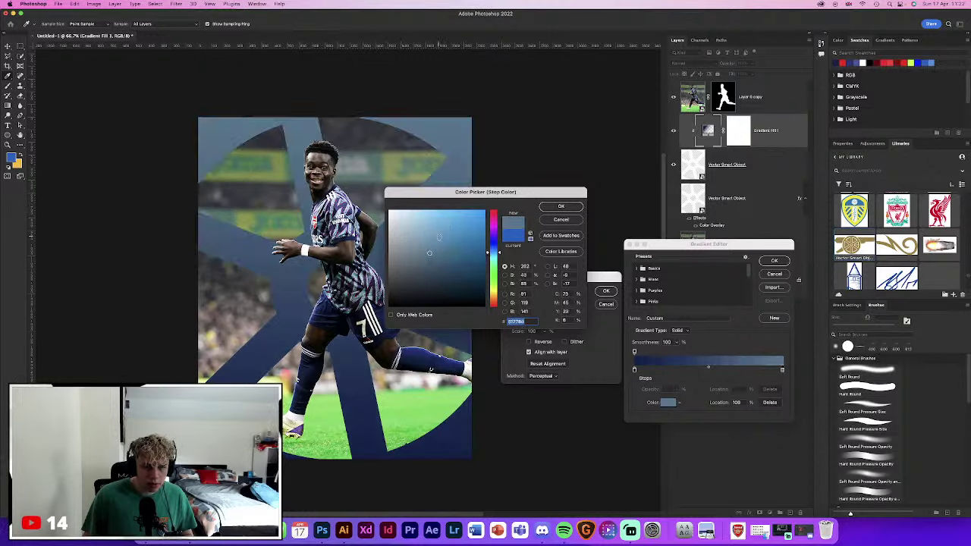
left_click_drag(438, 238, 467, 224)
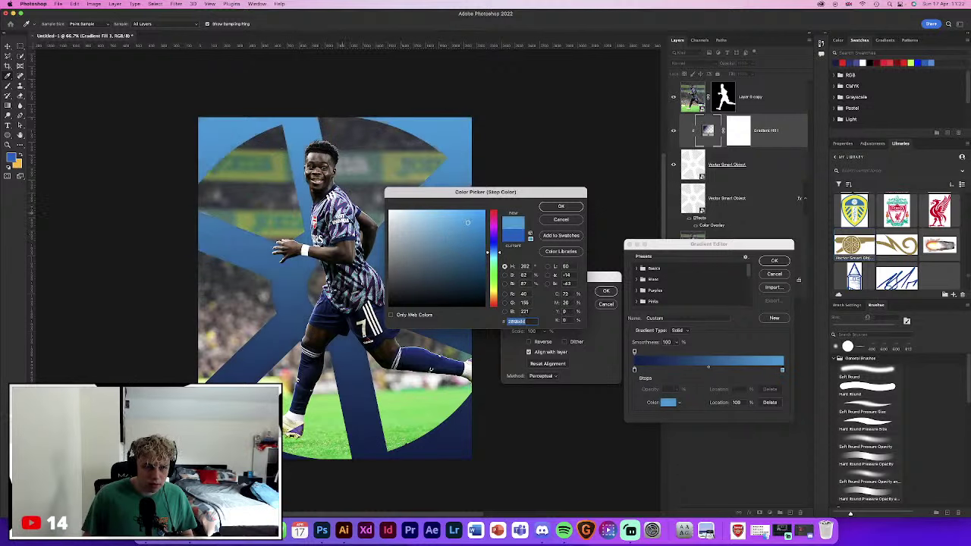
left_click(345, 201)
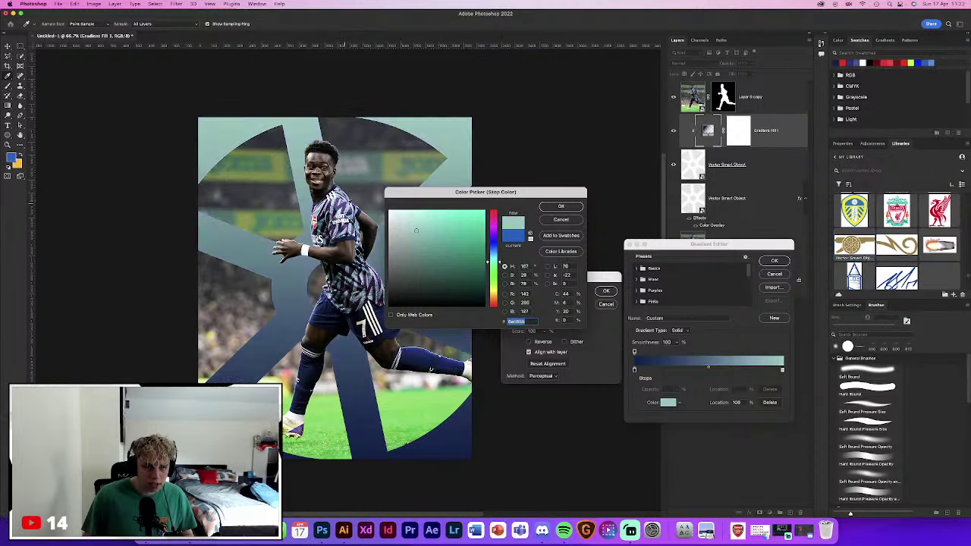
left_click(345, 201)
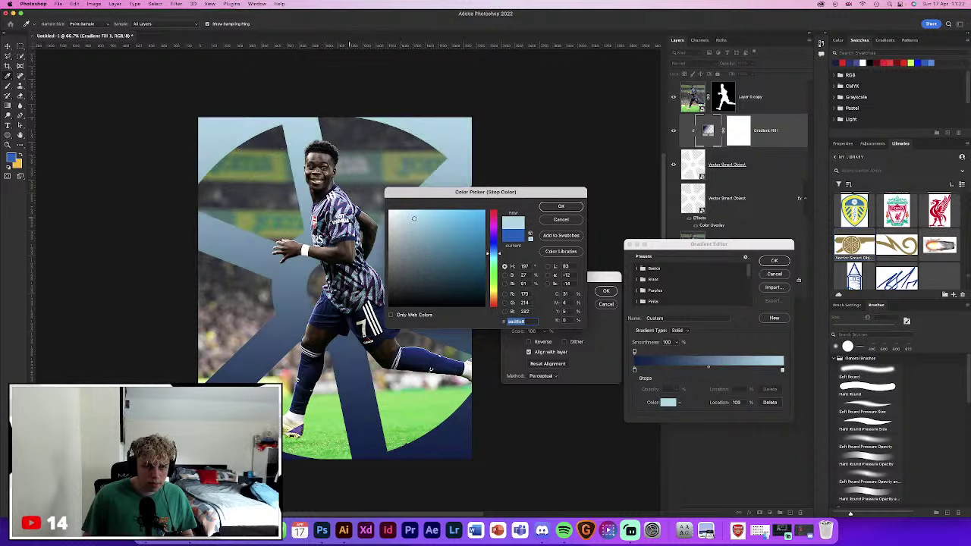
left_click(547, 209)
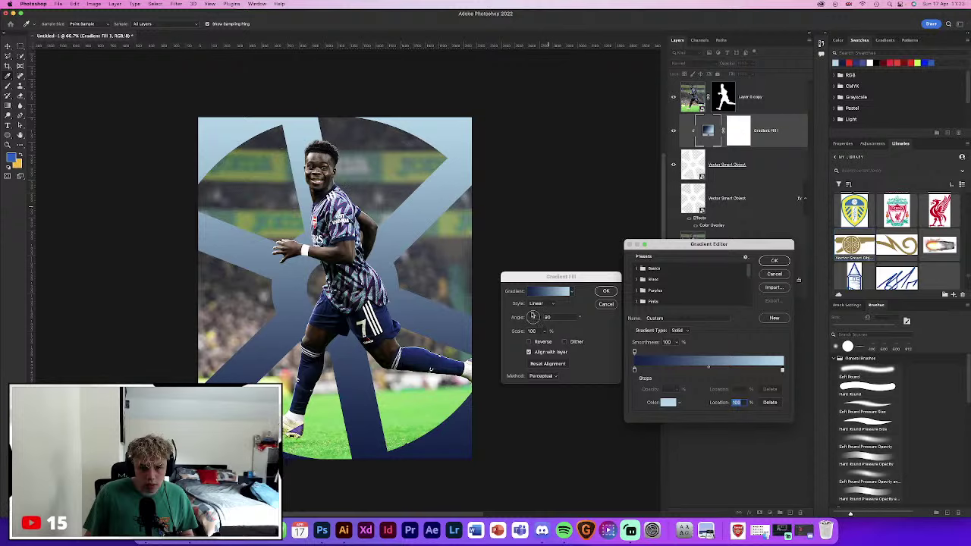
Confirm the gradient, set its angle to about 90°, and apply the fill
key("Return")
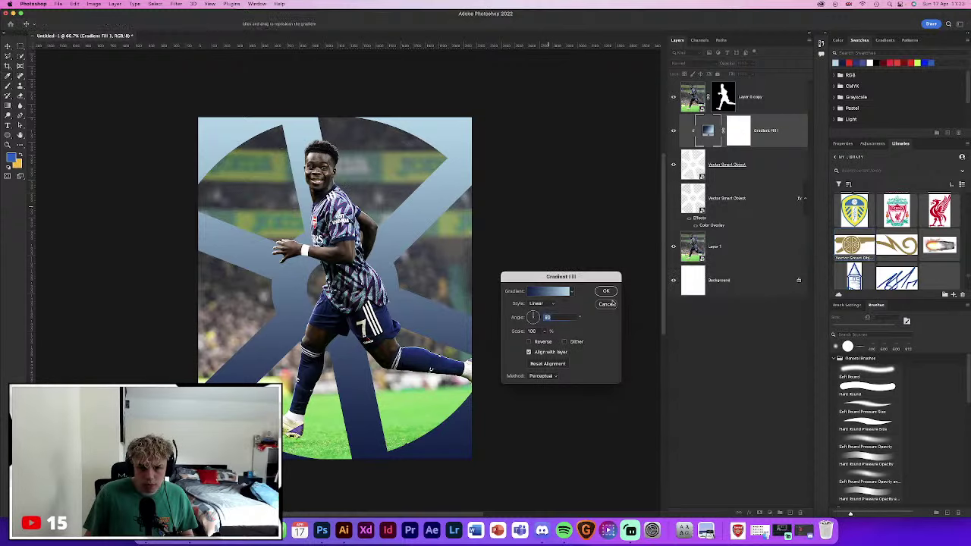
left_click_drag(533, 314, 533, 314)
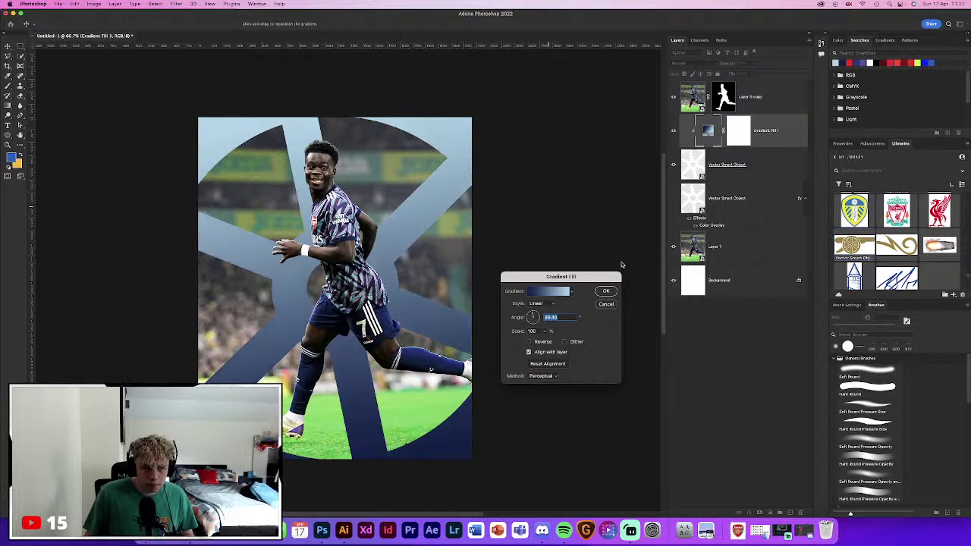
left_click(607, 292)
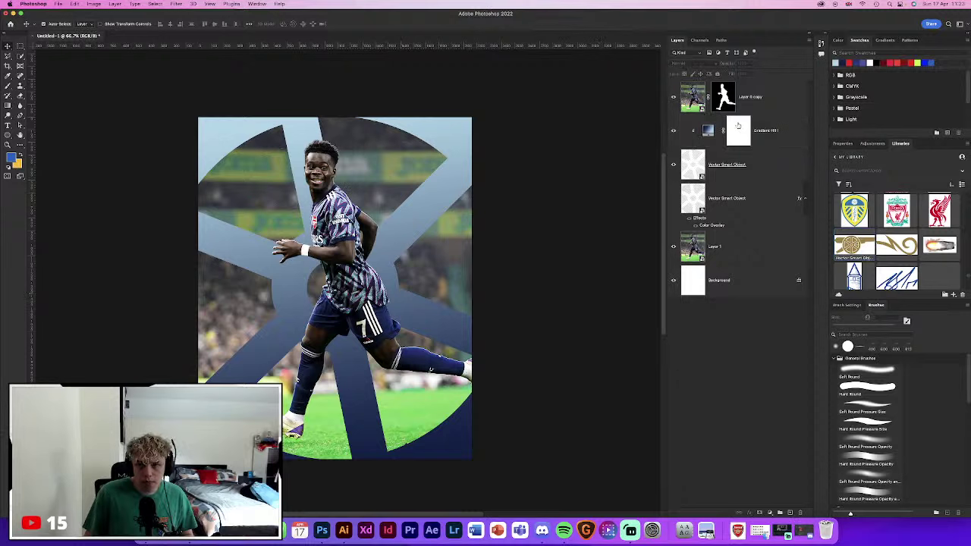
Load the wheel shape as a selection, convert Layer 0 copy to a smart object, and mask it
left_click(751, 97)
left_click(697, 166)
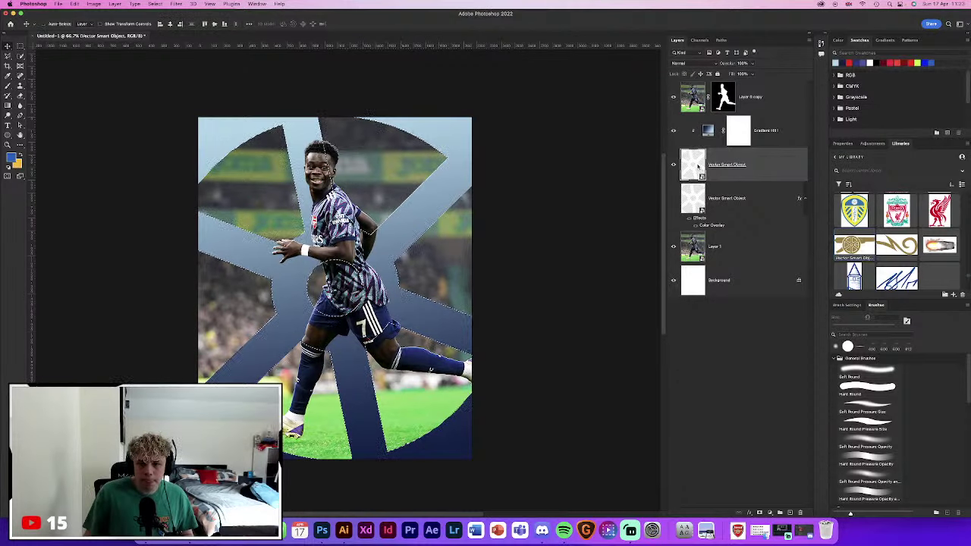
left_click(751, 97)
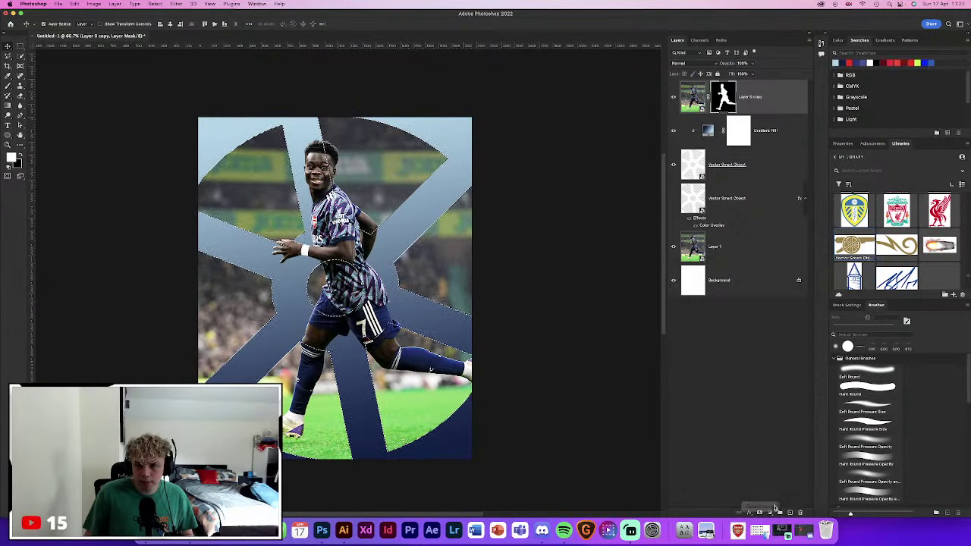
right_click(784, 88)
left_click(838, 184)
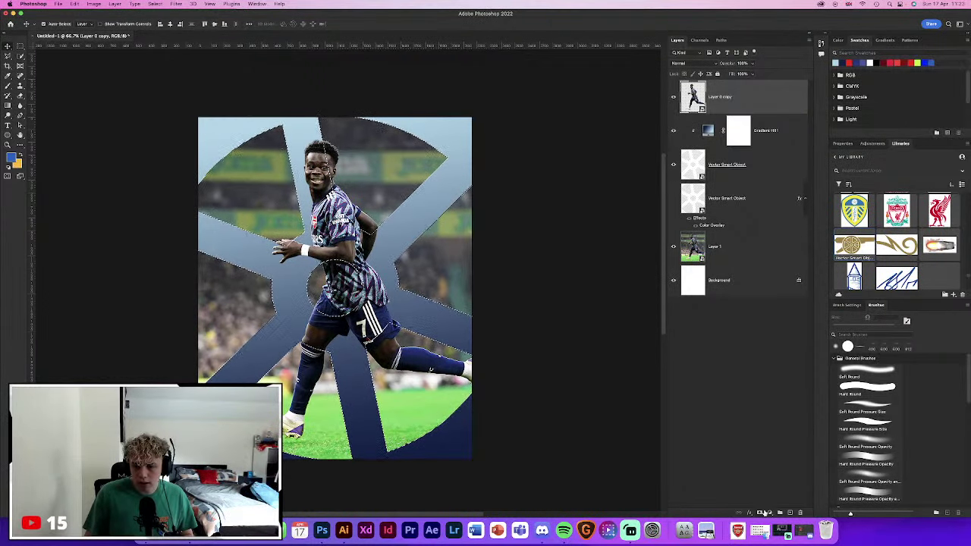
left_click(766, 513)
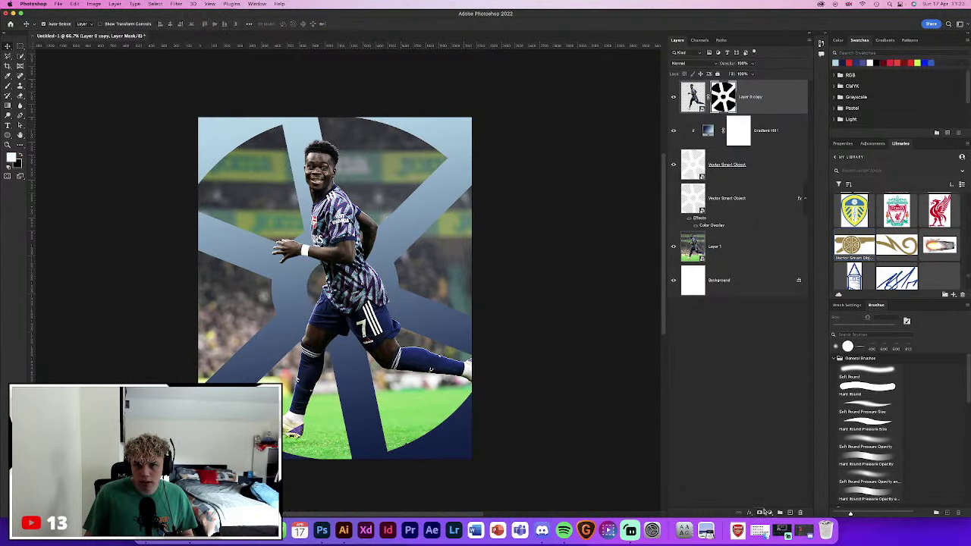
Paint black on the mask with a Hard Round brush at 100% opacity to hide the inner thigh
left_click(856, 387)
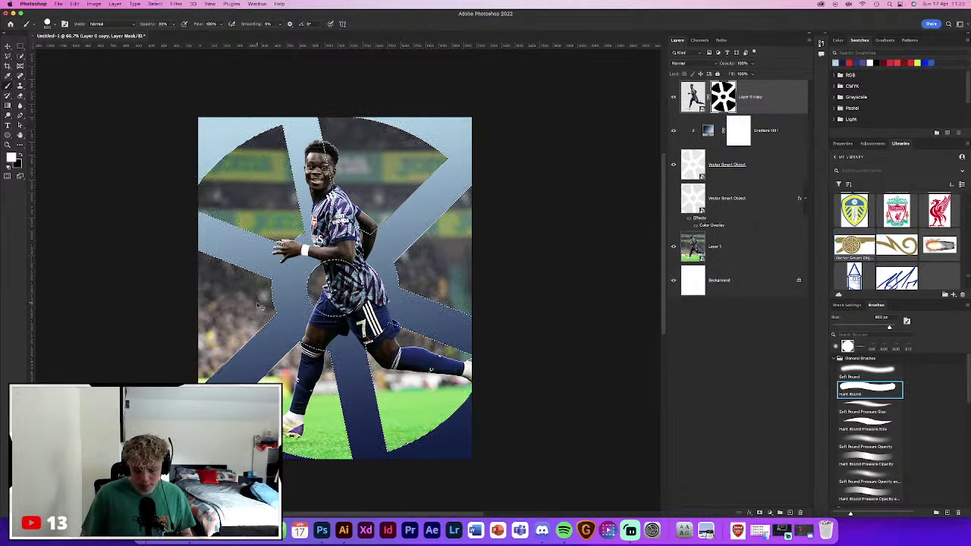
key("super+equal")
key("super+equal")
key("0")
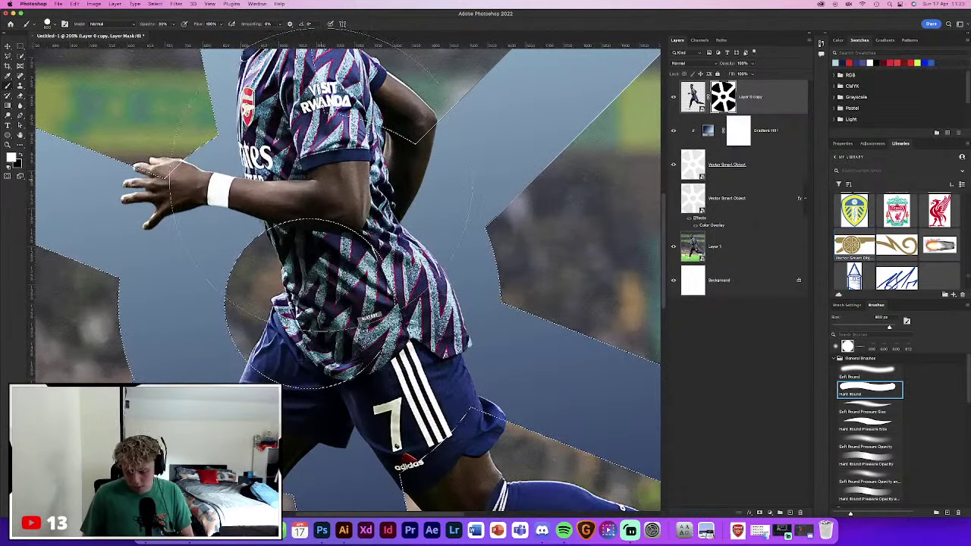
key("bracketright")
key("bracketleft")
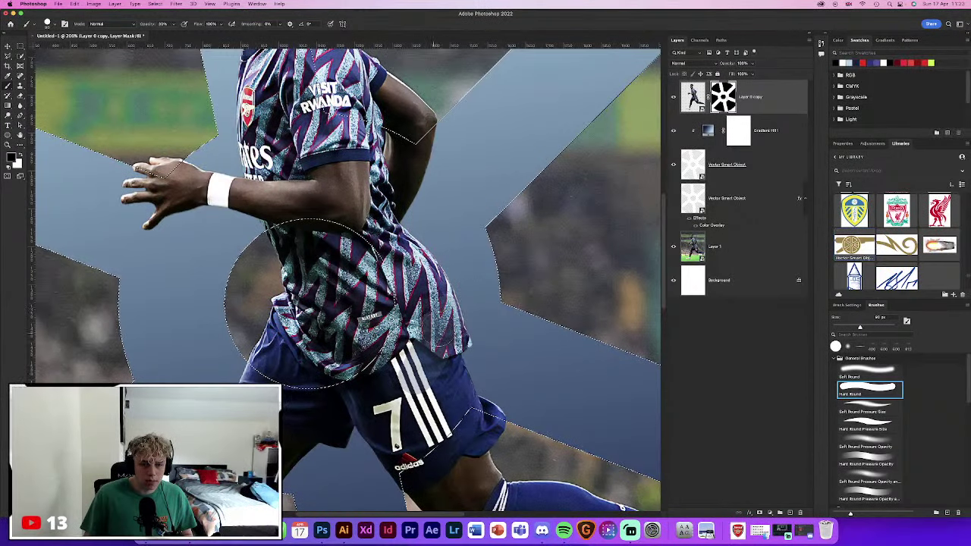
left_click(164, 23)
left_click_drag(451, 319, 398, 364)
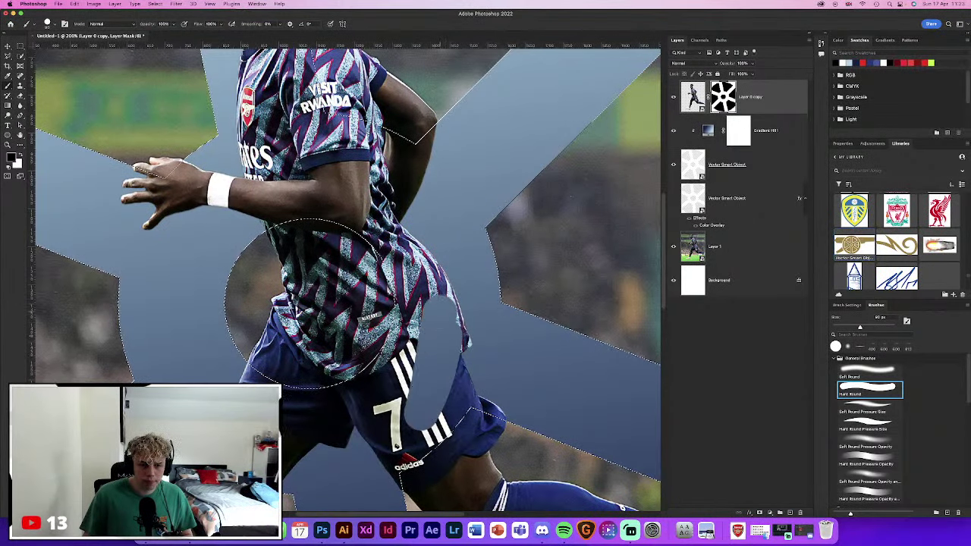
key("ctrl+z")
scroll(470, 345, "down", 5)
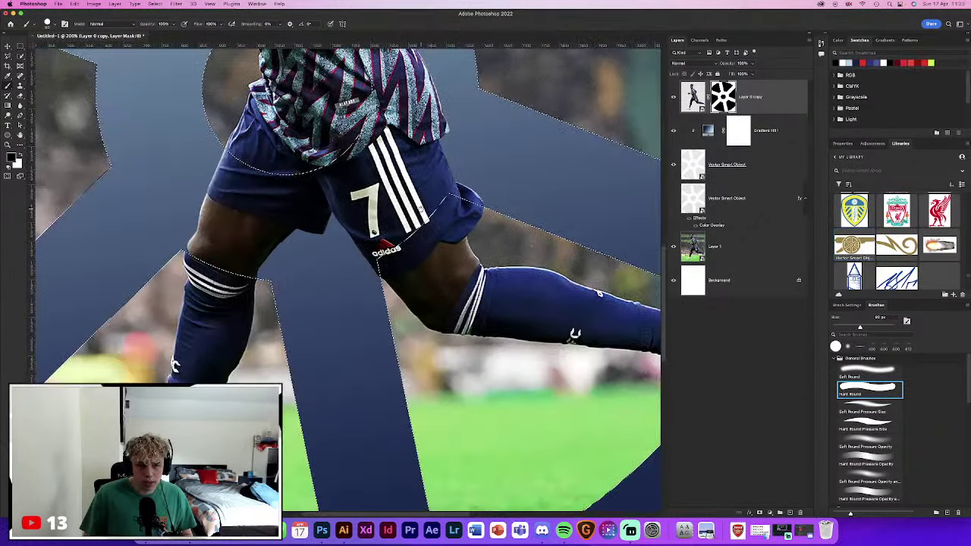
scroll(550, 350, "right", 2)
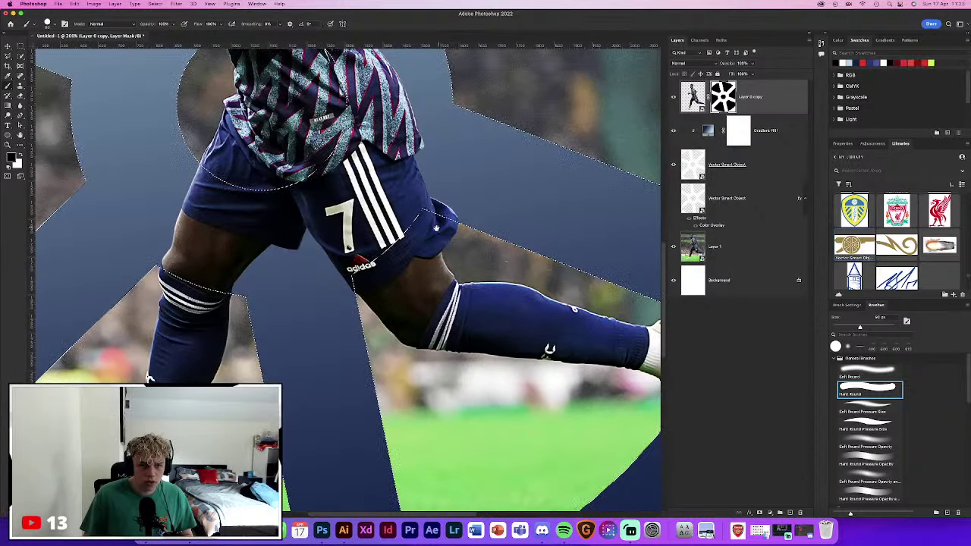
scroll(351, 320, "left", 4)
mouse_move(350, 310)
left_mouse_down()
mouse_move(423, 245)
mouse_move(358, 203)
mouse_move(325, 231)
mouse_move(303, 286)
mouse_move(367, 253)
mouse_move(337, 227)
mouse_move(394, 256)
left_mouse_up()
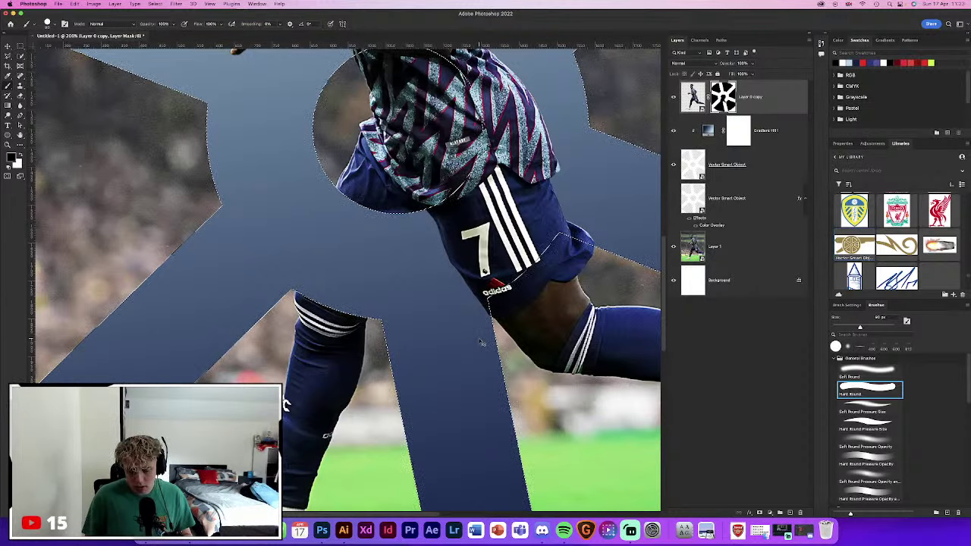
Replace the player layer's mask with a fresh one
key("super+0")
key("super+d")
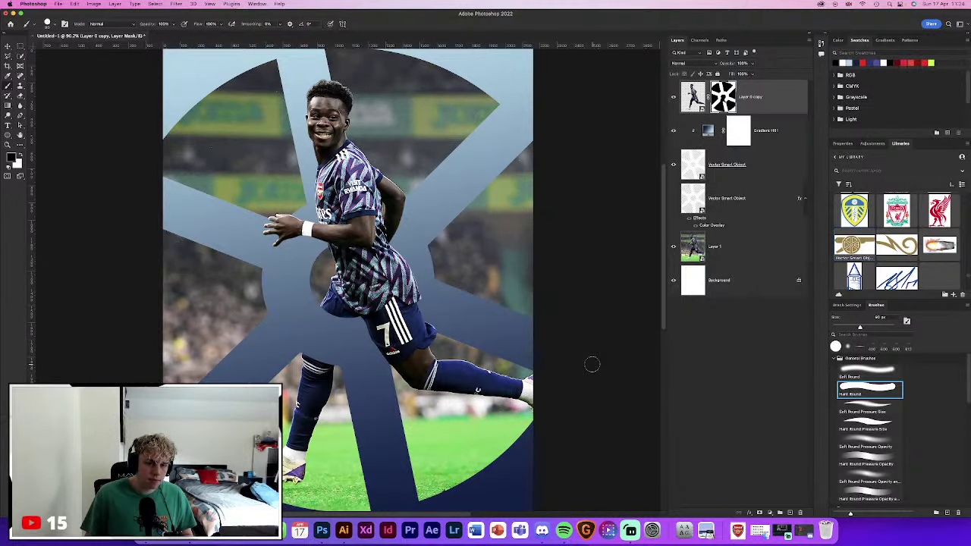
key("super+z")
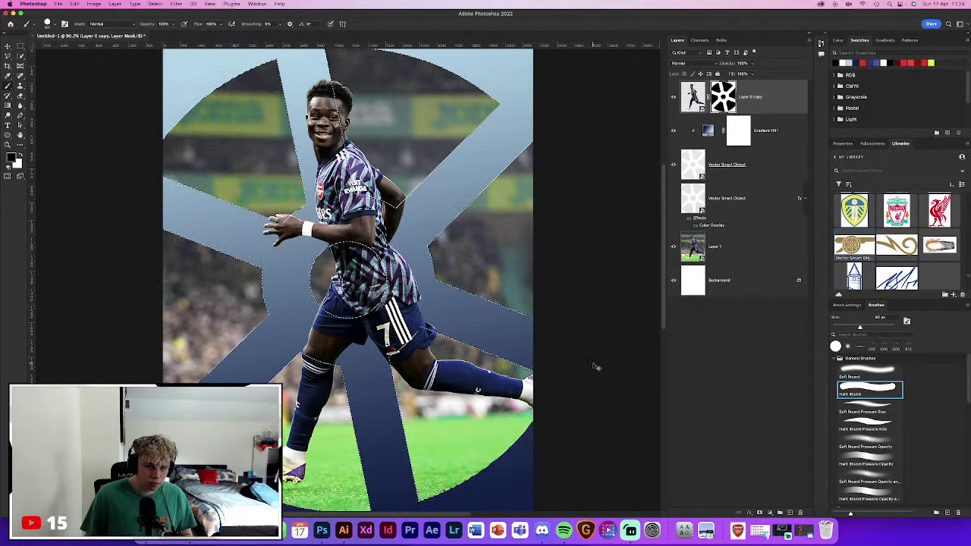
key("super+d")
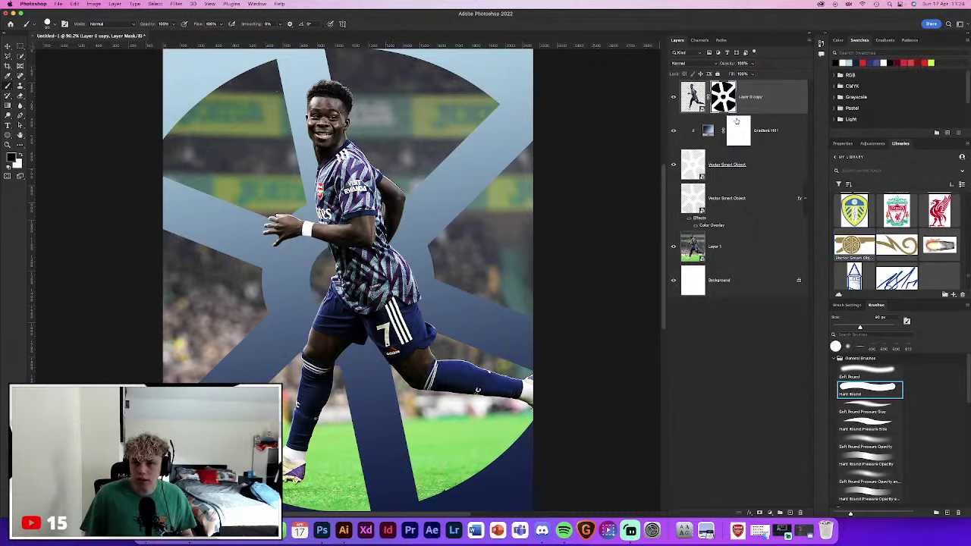
key("super+z")
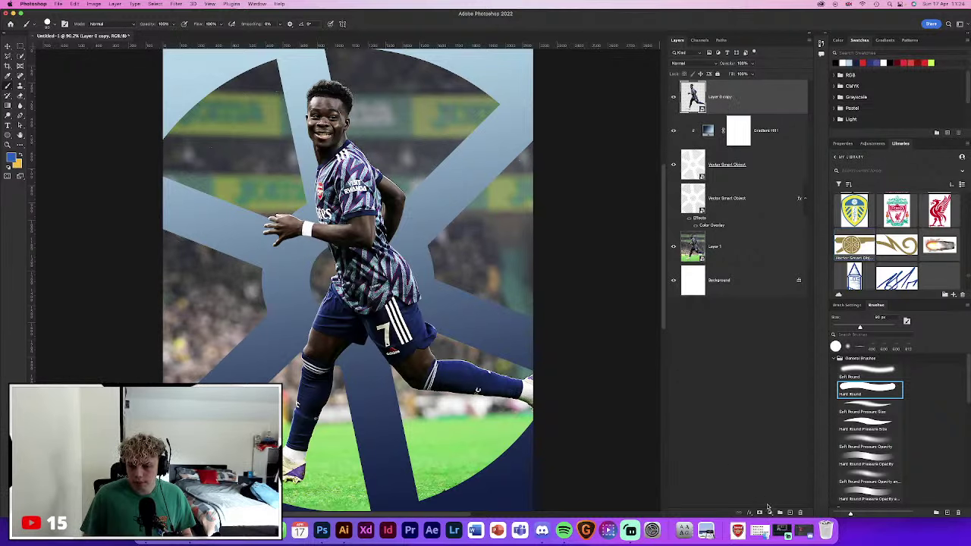
left_click(759, 513)
left_click(693, 98, "super")
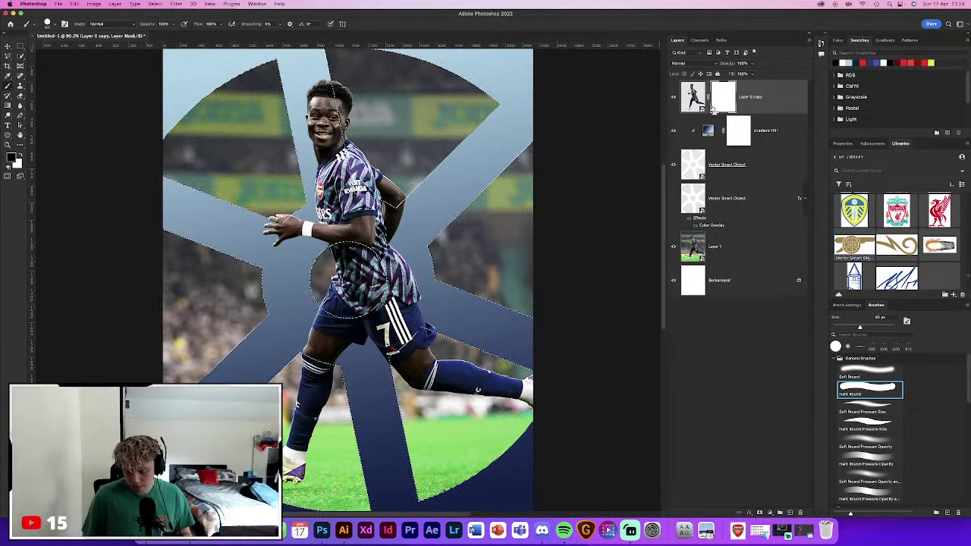
Paint out the gap between arm and torso and the dark patch beside the forearm
scroll(409, 181, "up", 3)
scroll(409, 182, "up", 3)
scroll(409, 182, "up", 2)
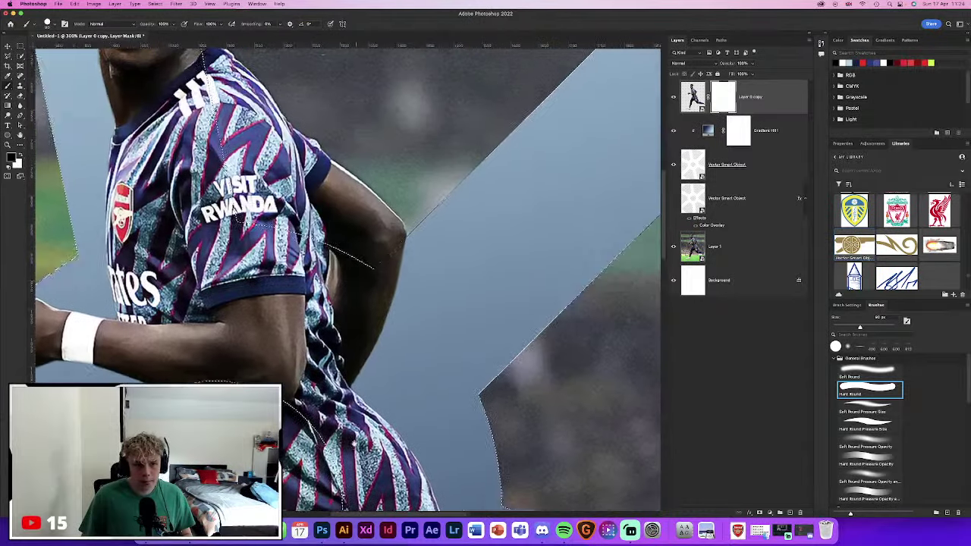
scroll(383, 266, "up", 2)
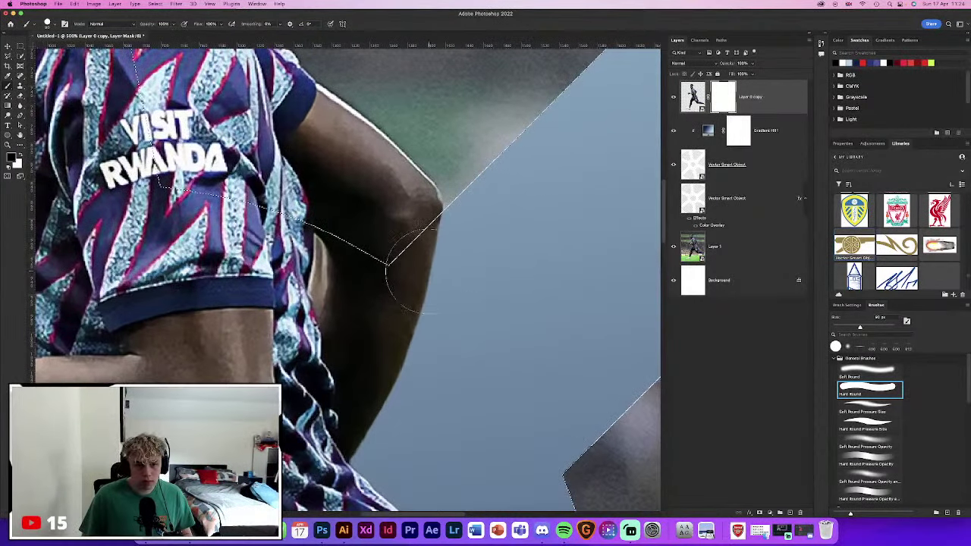
mouse_move(409, 269)
left_mouse_down()
mouse_move(355, 233)
mouse_move(341, 281)
mouse_move(386, 334)
mouse_move(425, 348)
left_mouse_up()
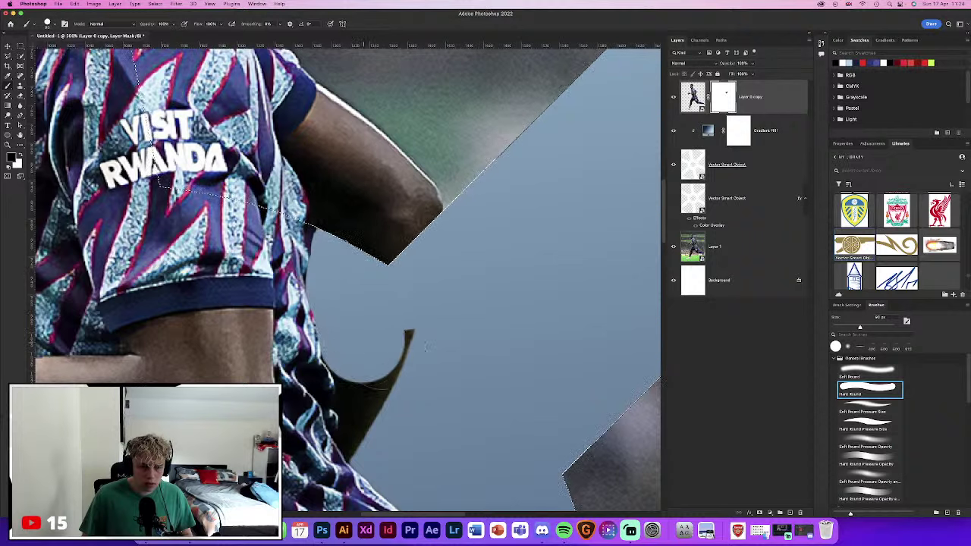
key("bracketleft")
key("bracketleft")
key("bracketleft")
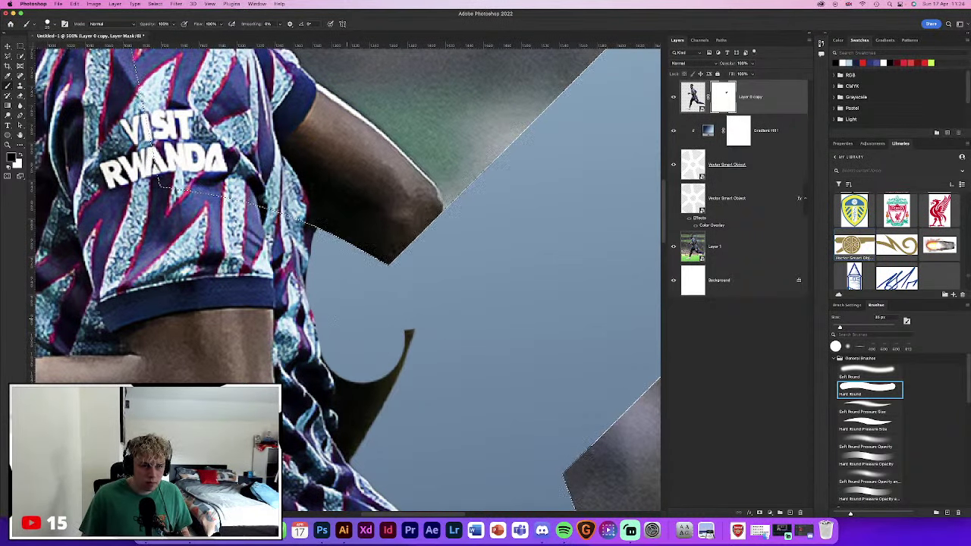
key("ctrl+z")
key("ctrl+z")
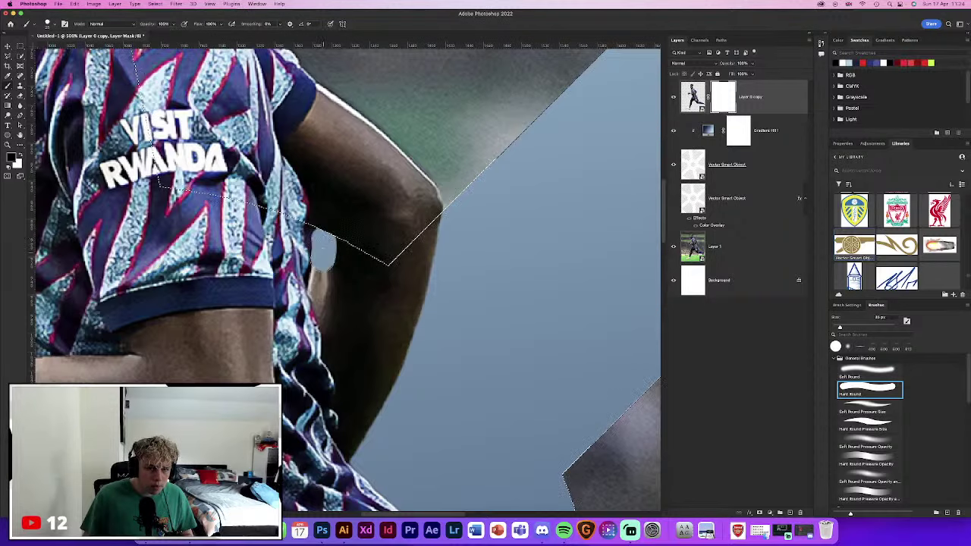
mouse_move(322, 254)
left_mouse_down()
mouse_move(323, 319)
mouse_move(370, 420)
mouse_move(370, 390)
mouse_move(416, 307)
mouse_move(437, 235)
mouse_move(372, 270)
mouse_move(338, 243)
mouse_move(341, 318)
mouse_move(367, 379)
mouse_move(354, 273)
mouse_move(387, 304)
mouse_move(415, 254)
left_mouse_up()
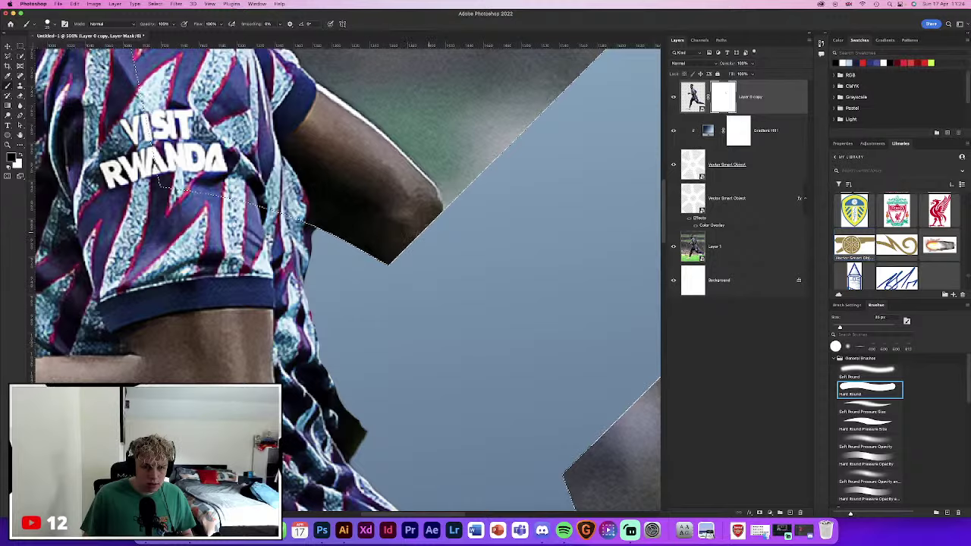
scroll(402, 303, "down", 4)
scroll(397, 256, "down", 2)
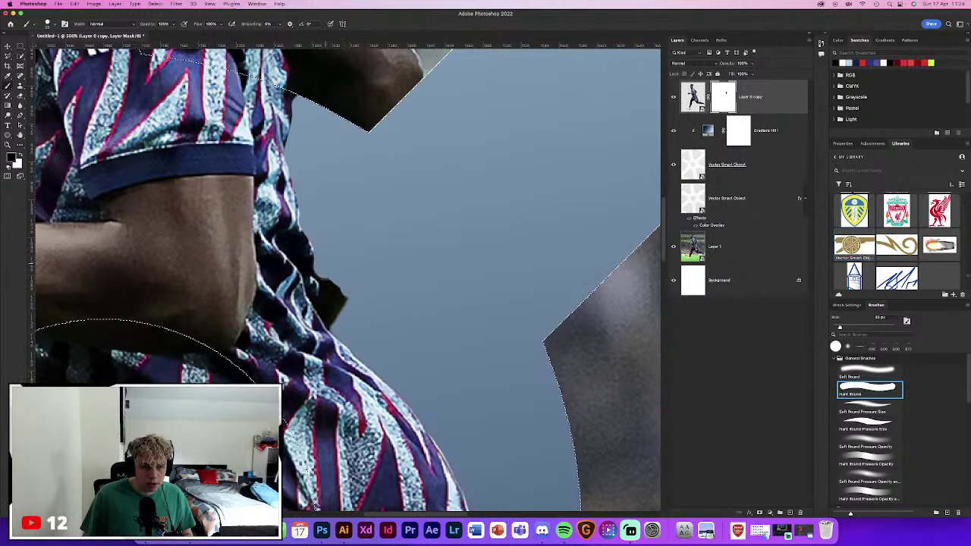
left_click_drag(319, 273, 334, 287)
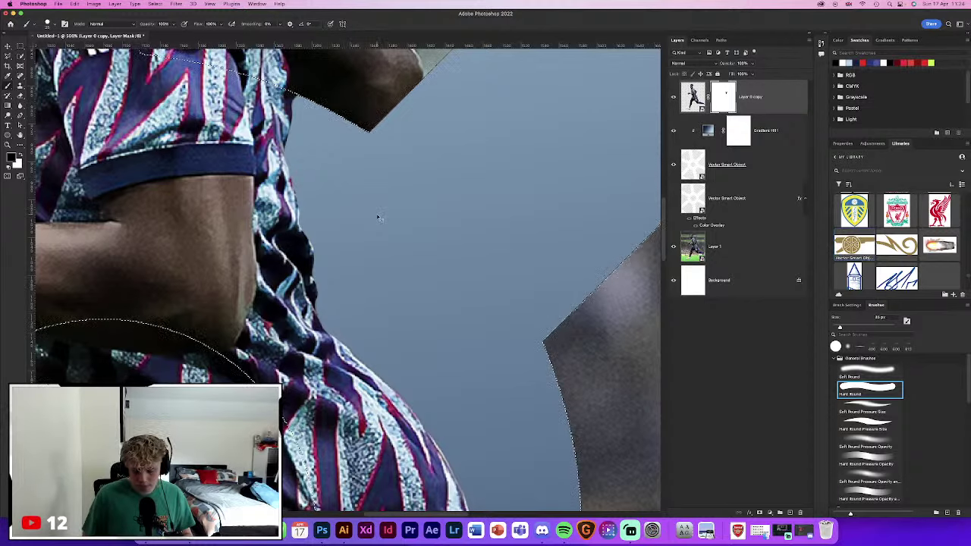
key("super+0")
key("super+d")
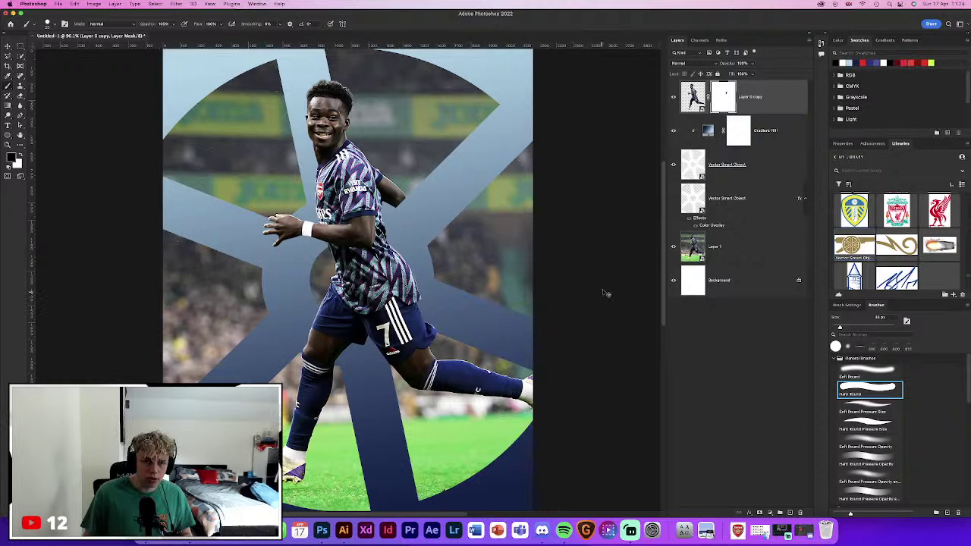
Experiment with reselecting, inverting the selection, and a mask brush stroke, then undo it
key("super+shift+d")
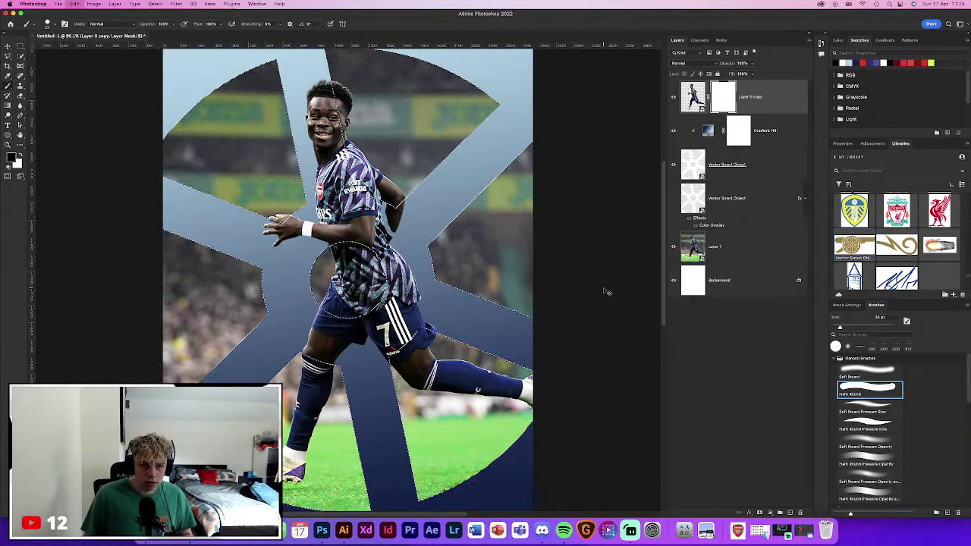
key("super+d")
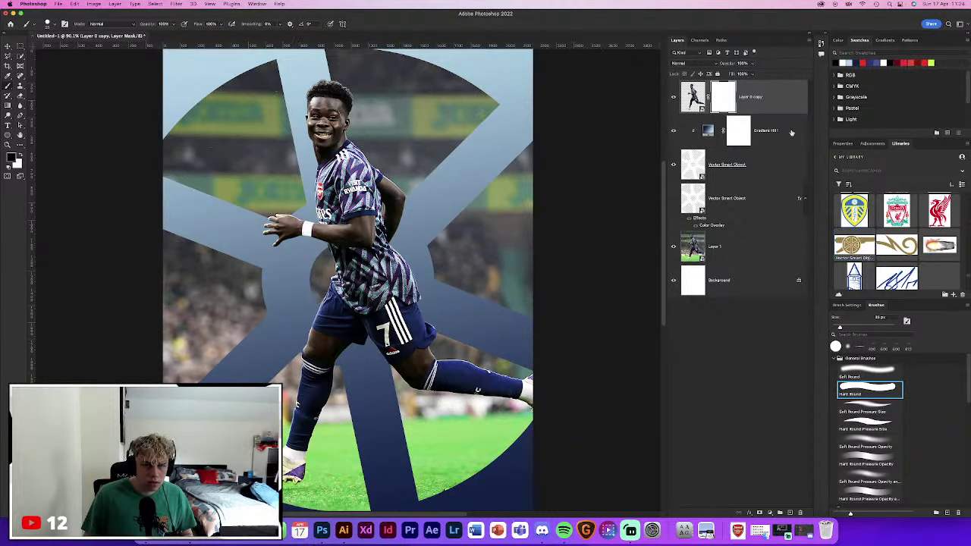
key("super+shift+d")
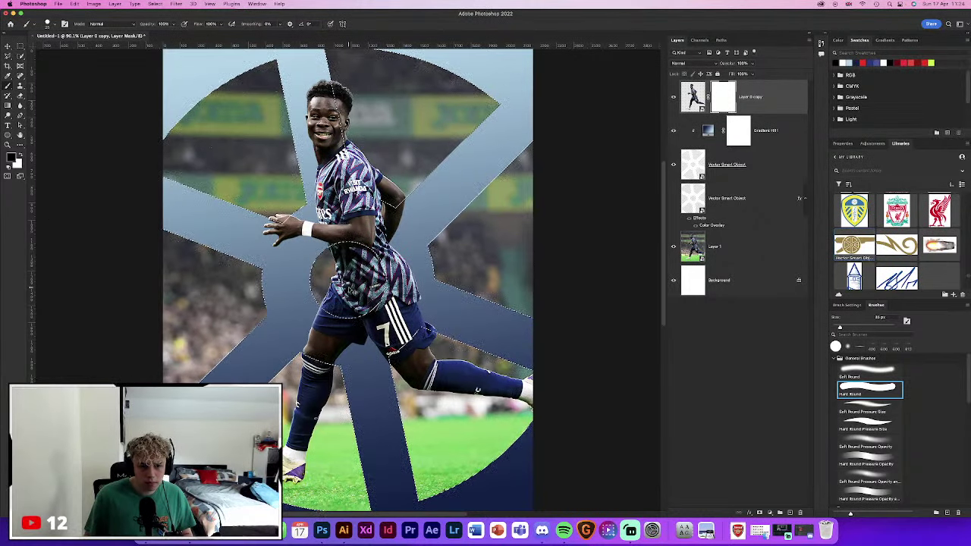
key("bracketright")
key("bracketright")
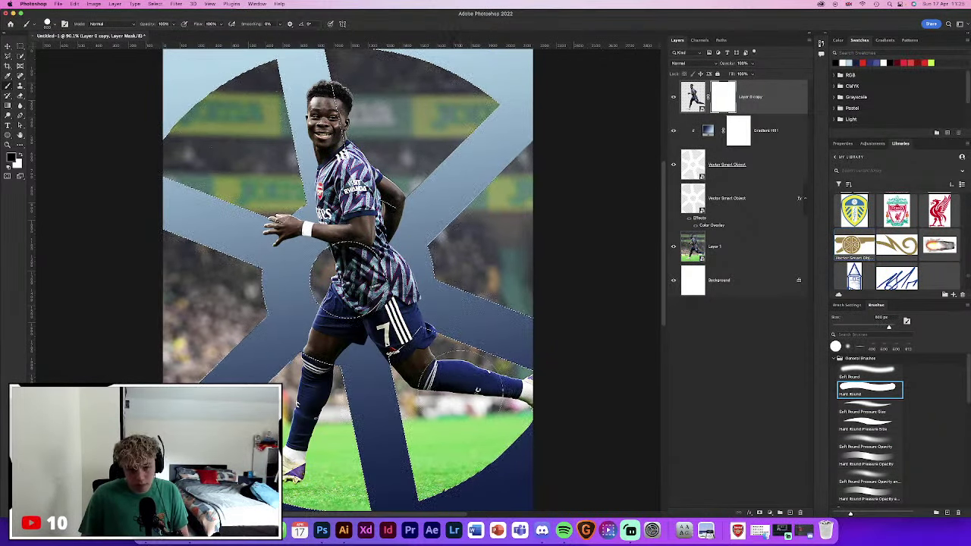
key("bracketleft")
key("bracketleft")
key("bracketleft")
key("bracketleft")
key("bracketleft")
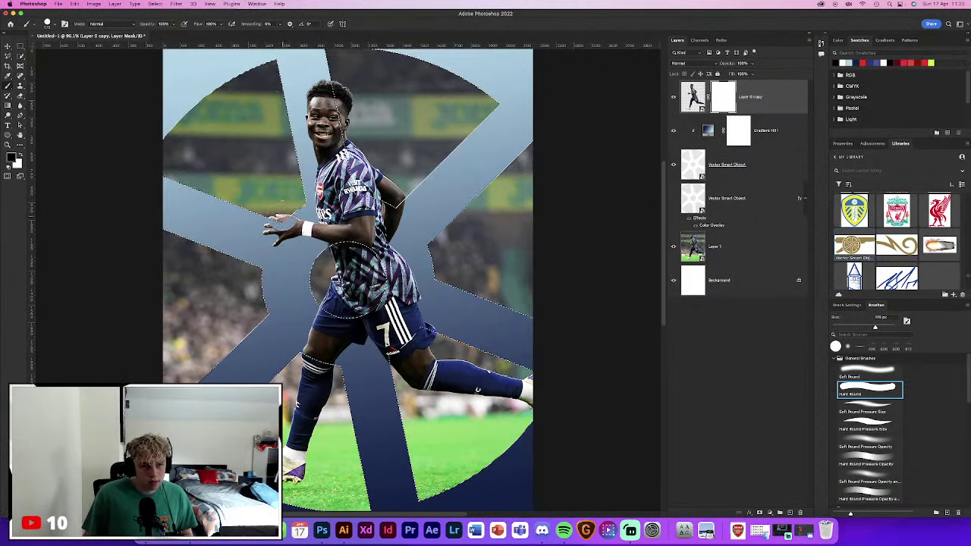
key("ctrl+shift+i")
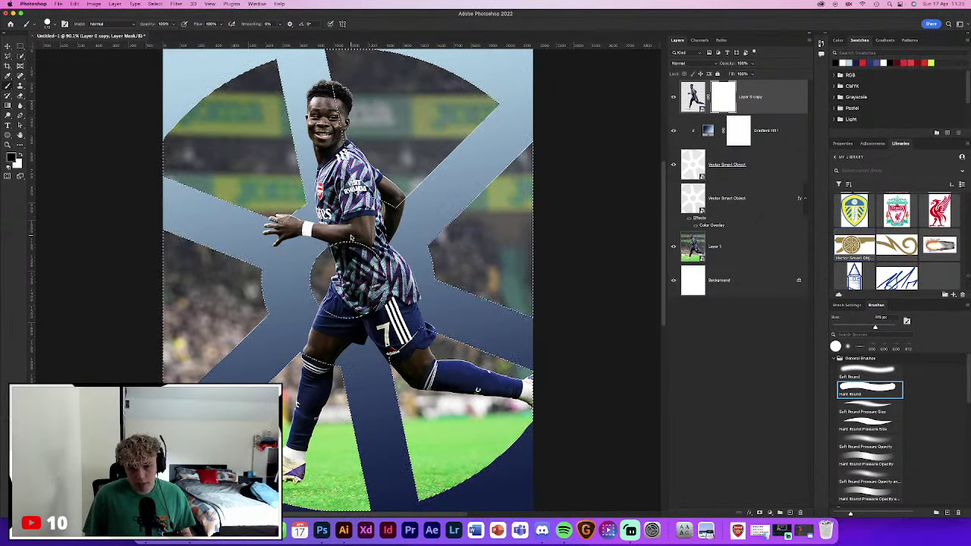
key("x")
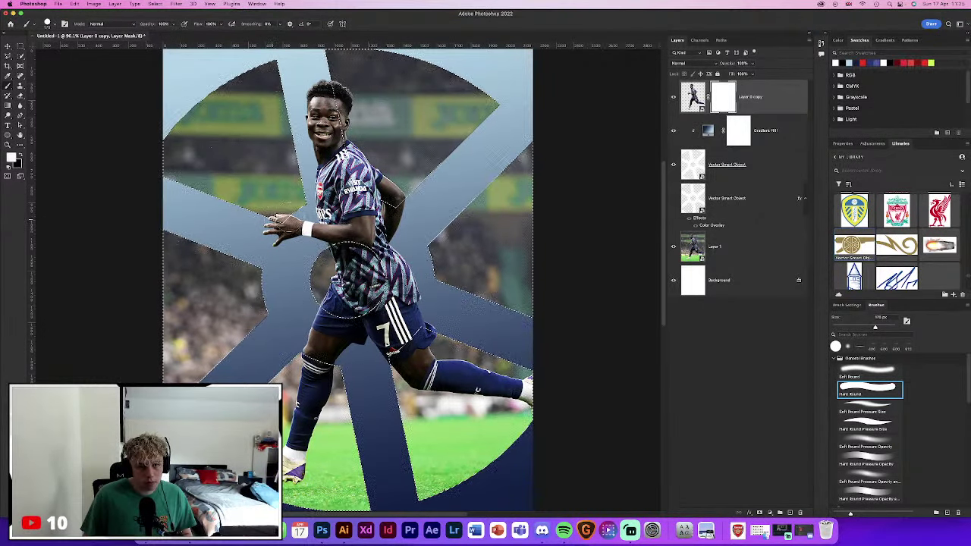
key("x")
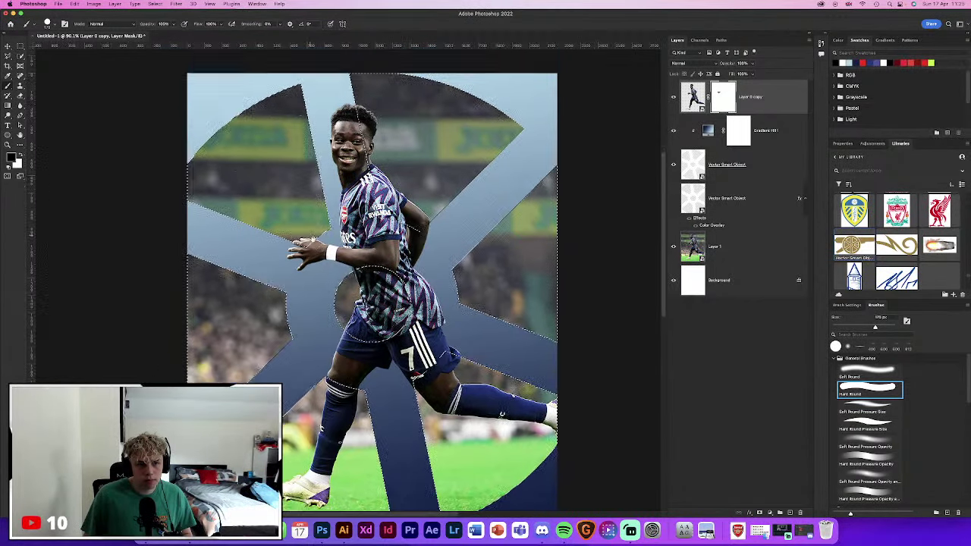
scroll(643, 182, "up", 2)
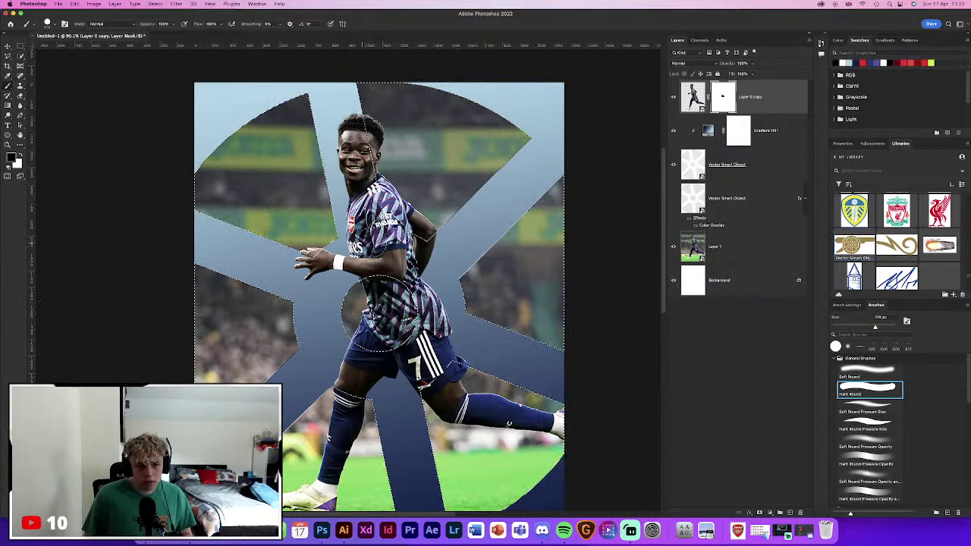
left_click(373, 254)
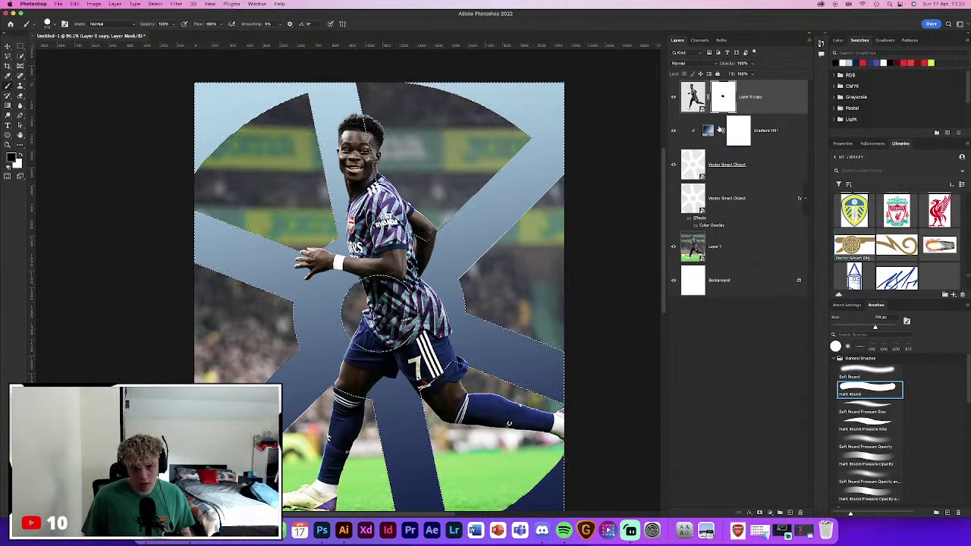
key("ctrl+z")
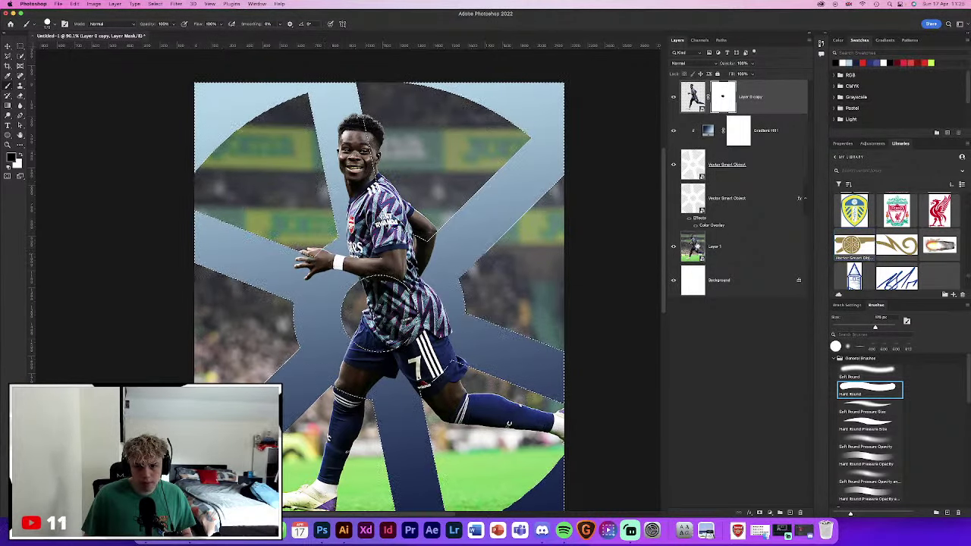
Deselect and delete the mask from Layer 0 copy
left_click(698, 198)
left_click(699, 246)
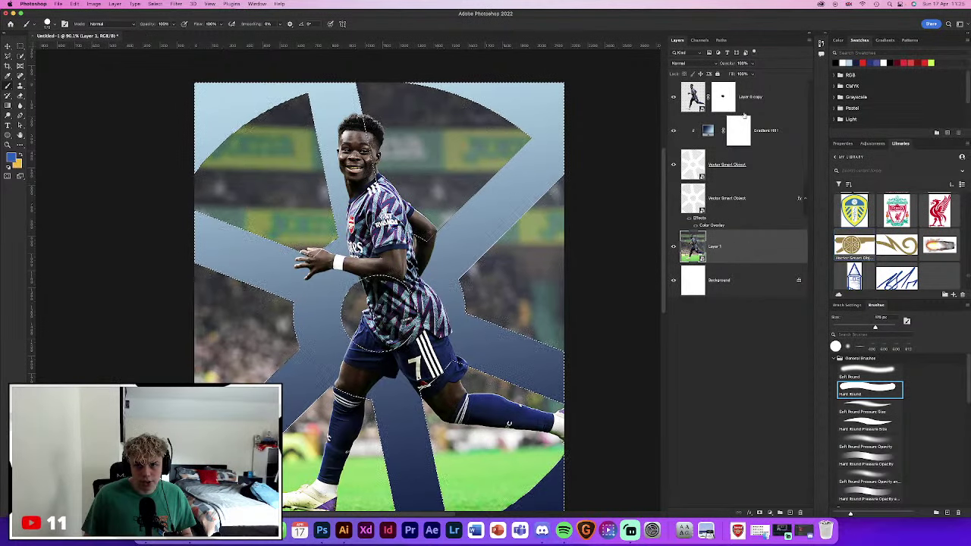
key("ctrl+d")
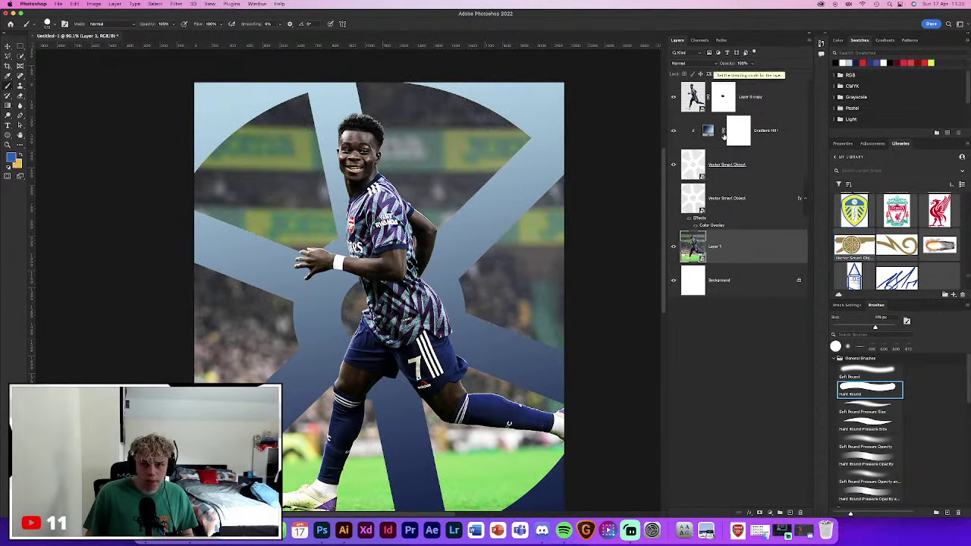
left_click(722, 108)
key("BackSpace")
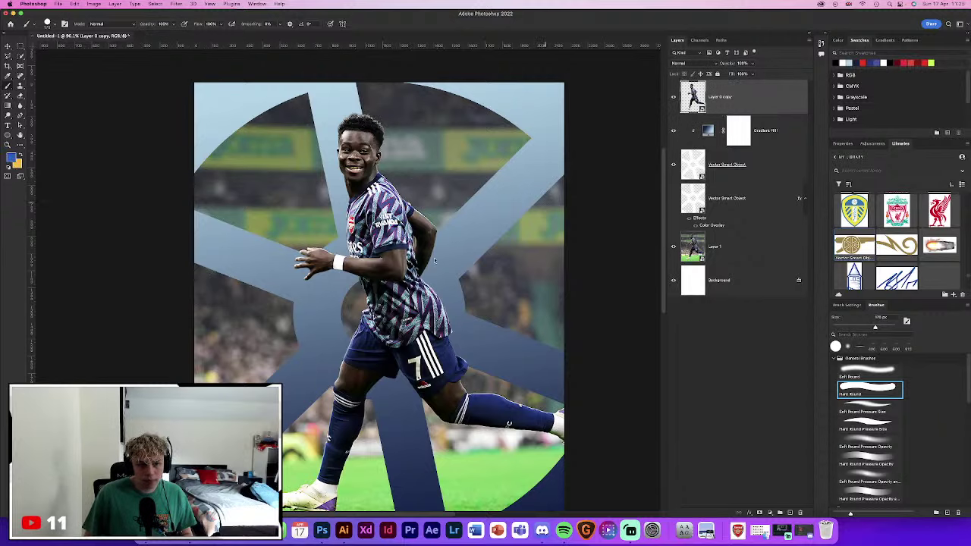
Alt-drag the Vector Smart Object above Layer 0 copy and hide the new white spoke copy
scroll(434, 260, "down", 2)
scroll(361, 265, "down", 2)
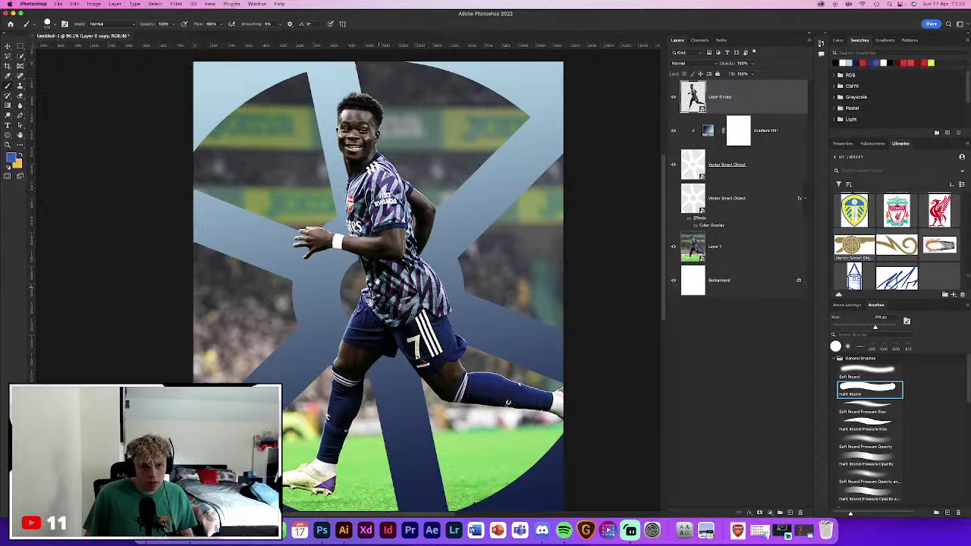
scroll(360, 264, "down", 2)
scroll(360, 265, "down", 2)
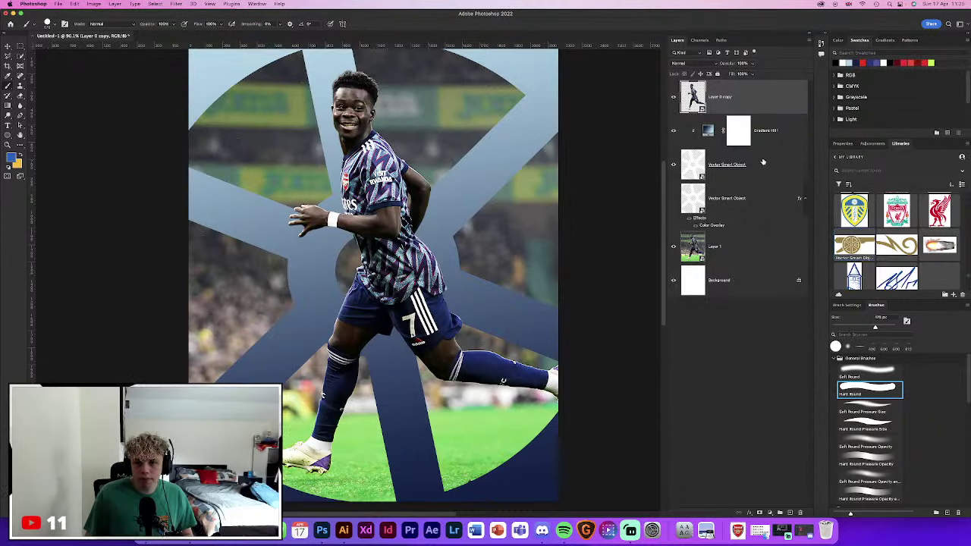
left_click_drag(763, 164, 747, 91)
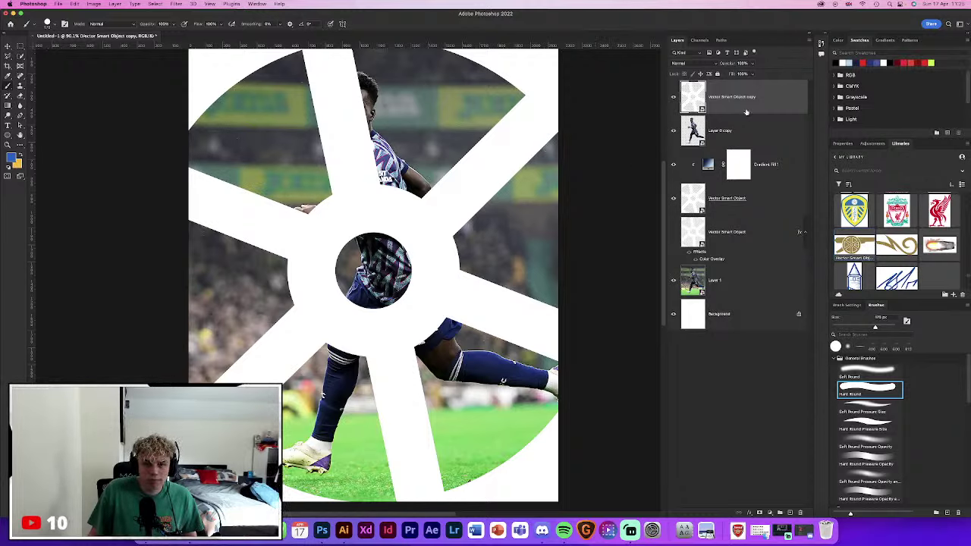
left_click(747, 127)
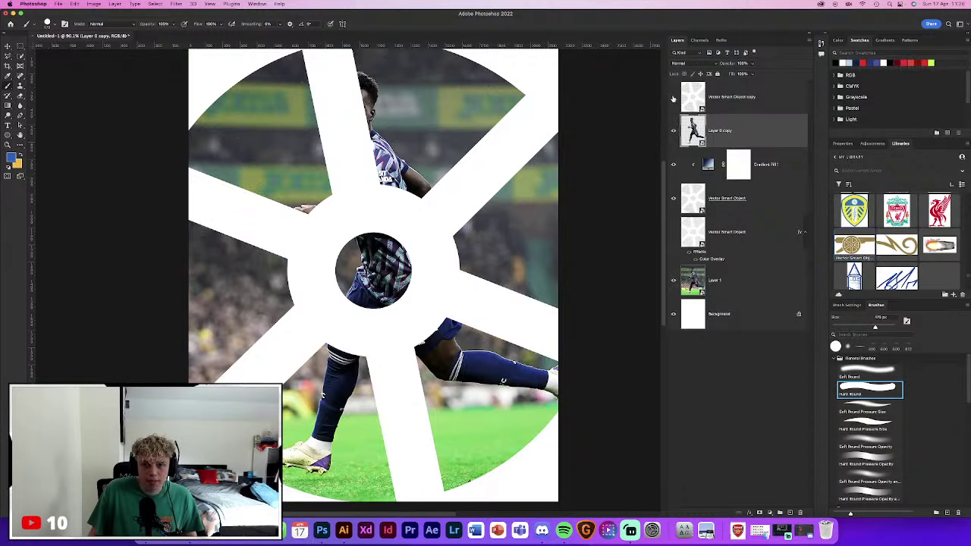
left_click(672, 97)
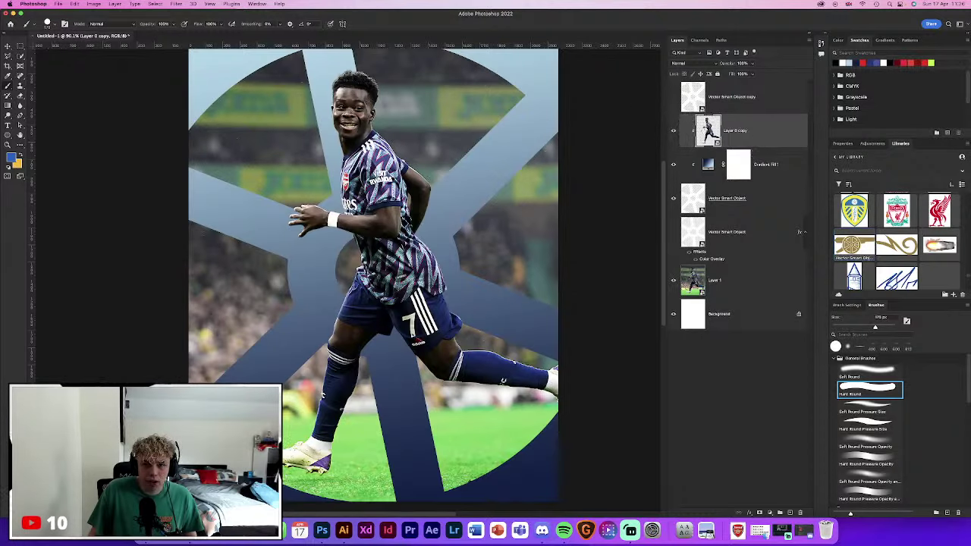
Toggle the stadium photo layer's visibility off and on, leaving it visible
left_click(672, 279)
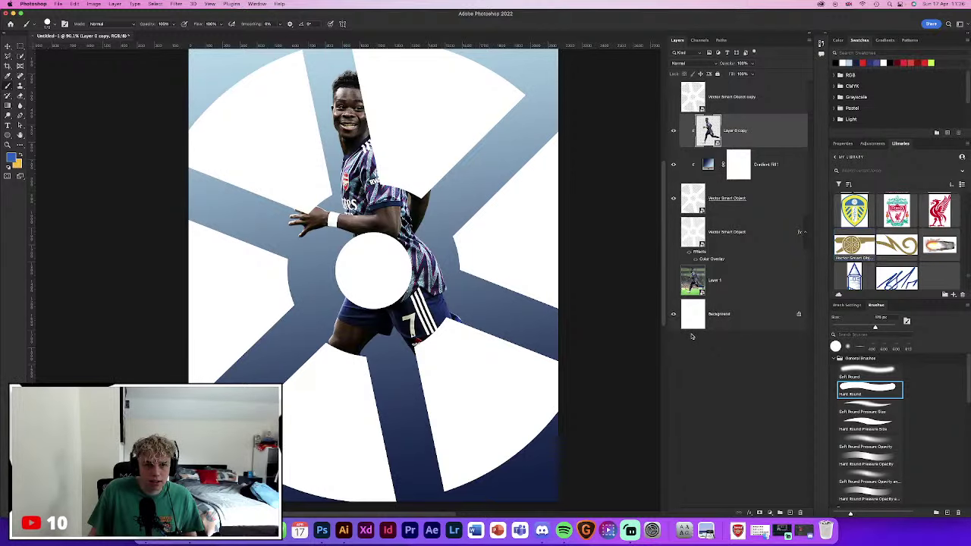
left_click(672, 279)
left_click(673, 279)
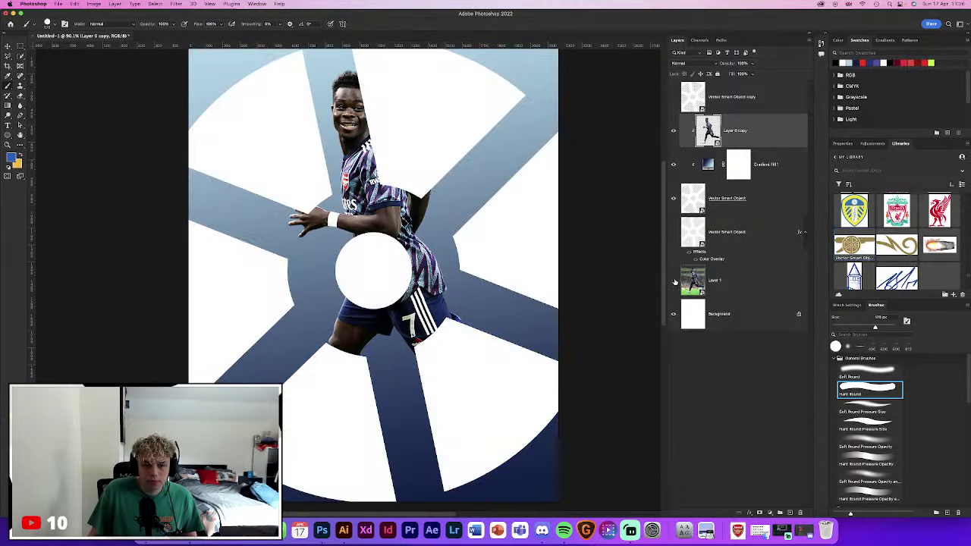
left_click(673, 280)
left_click(673, 280)
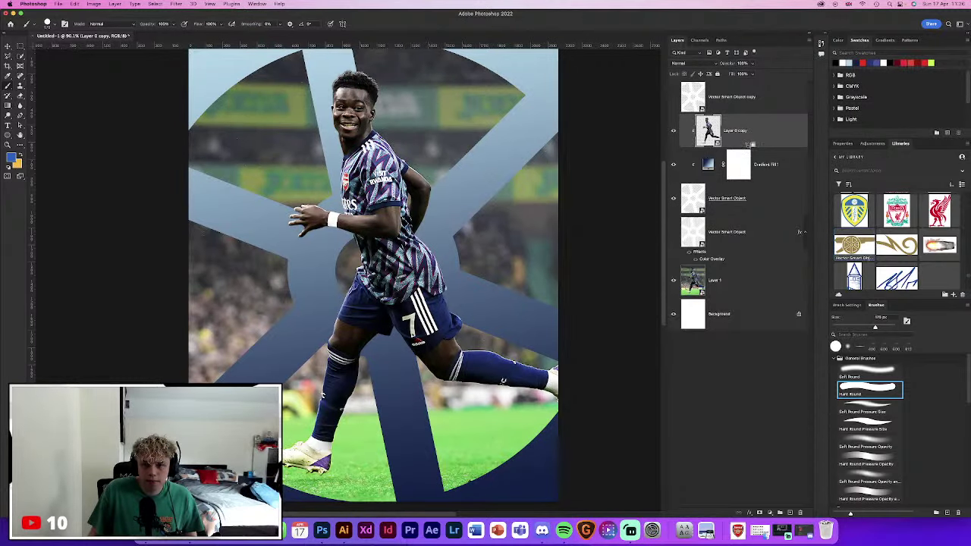
left_click_drag(750, 145, 743, 137)
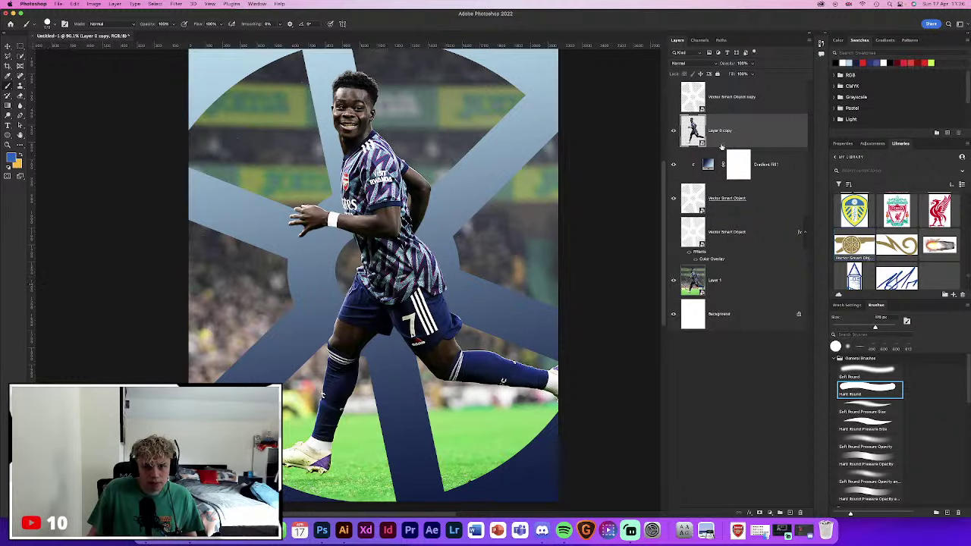
left_click(749, 199)
Scale the Vector Smart Object spoke wheel with Free Transform and commit the new size
key("ctrl+minus")
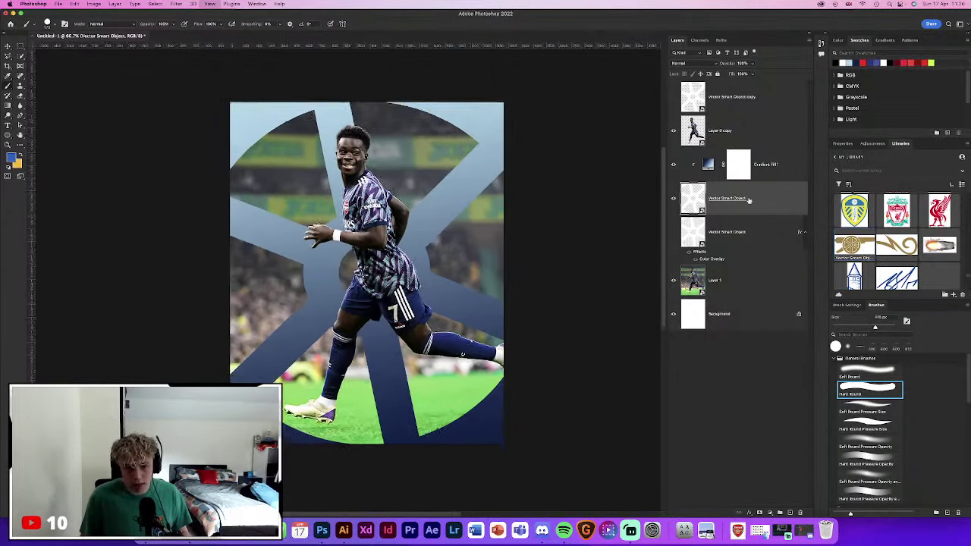
key("ctrl+minus")
key("ctrl+t")
mouse_move(525, 231)
left_mouse_down()
mouse_move(581, 202)
mouse_move(599, 211)
mouse_move(408, 143)
left_mouse_up()
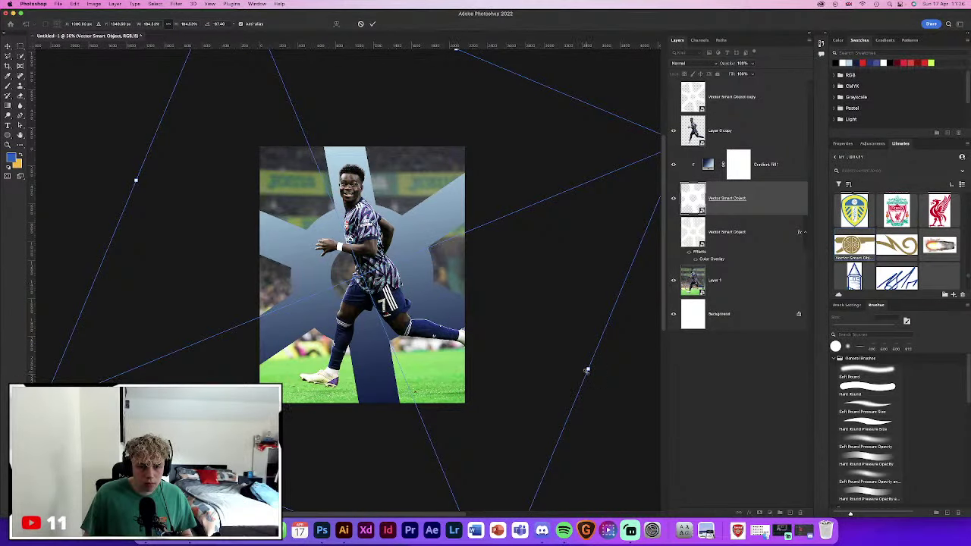
mouse_move(586, 369)
left_mouse_down()
mouse_move(589, 347)
mouse_move(559, 346)
mouse_move(538, 356)
mouse_move(533, 349)
mouse_move(538, 373)
mouse_move(525, 383)
mouse_move(542, 368)
mouse_move(531, 380)
mouse_move(531, 373)
left_mouse_up()
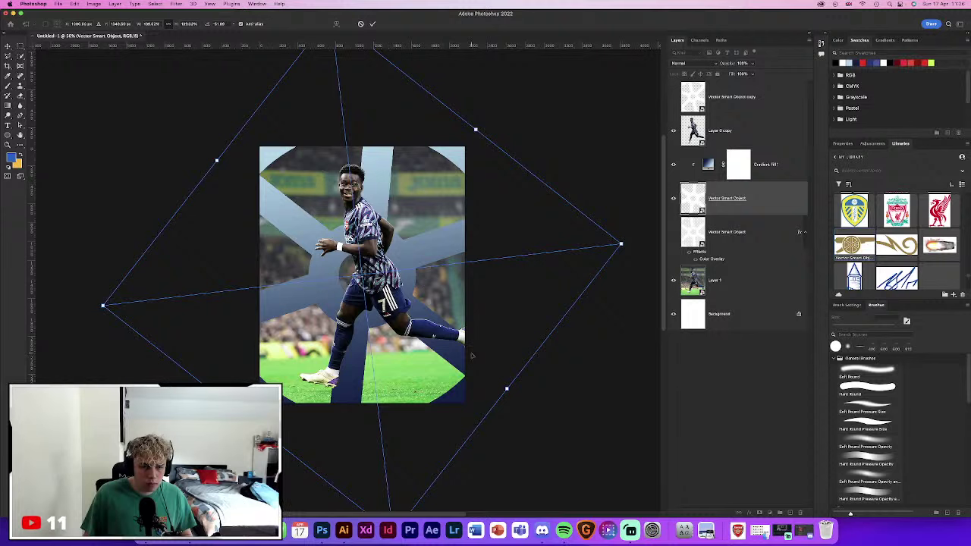
left_click(373, 26)
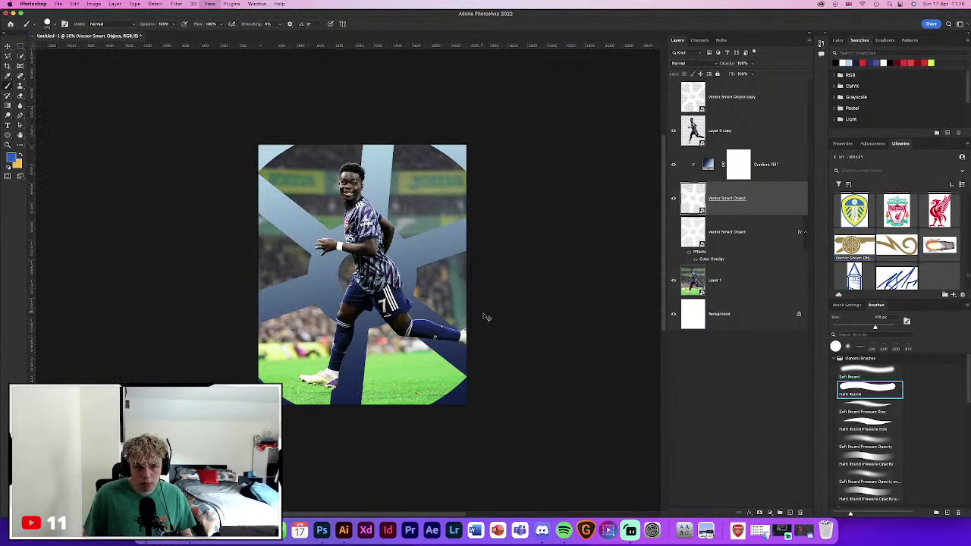
key("super+plus")
key("super+plus")
Give Layer 0 copy a blank white layer mask after undoing a selection-based mask
scroll(485, 336, "down", 2)
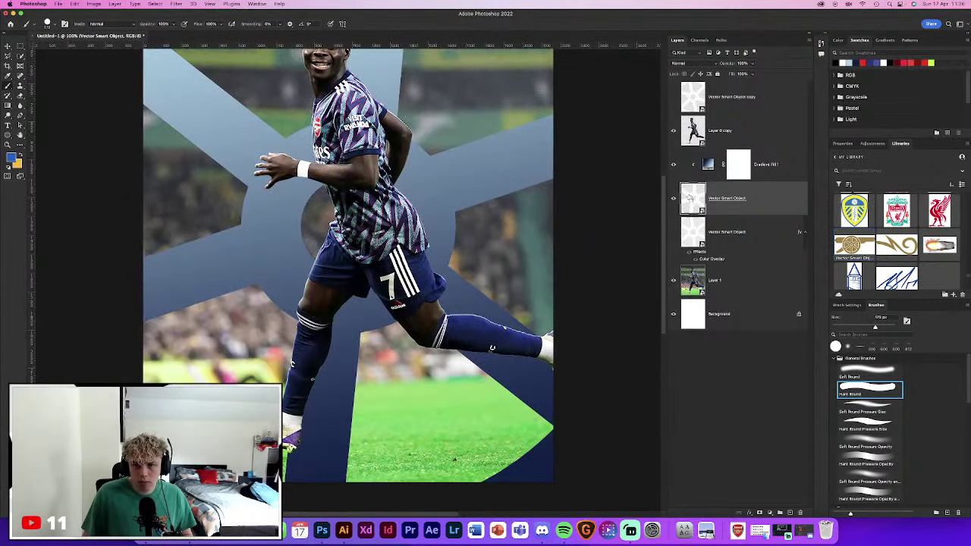
left_click(751, 130)
left_click(770, 513)
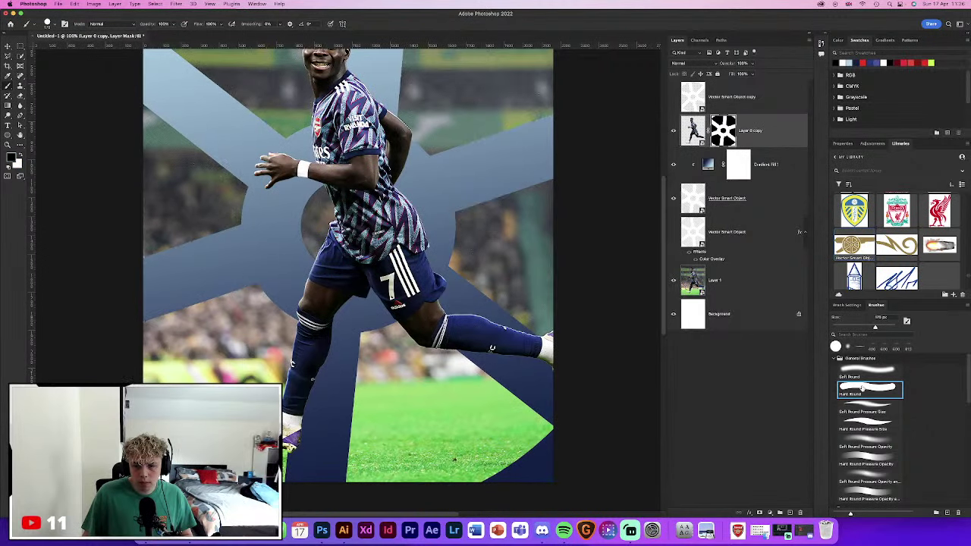
key("super+plus")
key("super+plus")
key("super+plus")
key("super+z")
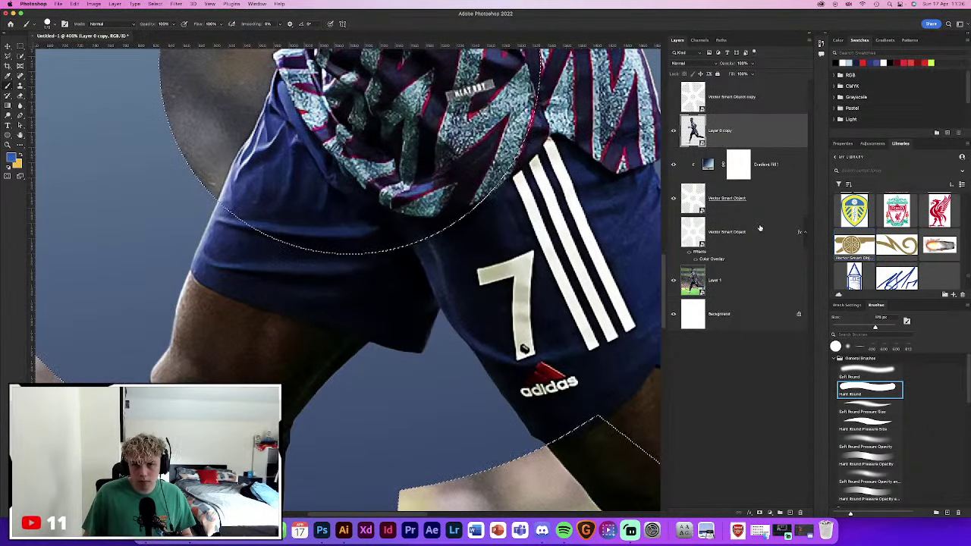
key("super+d")
left_click(769, 512)
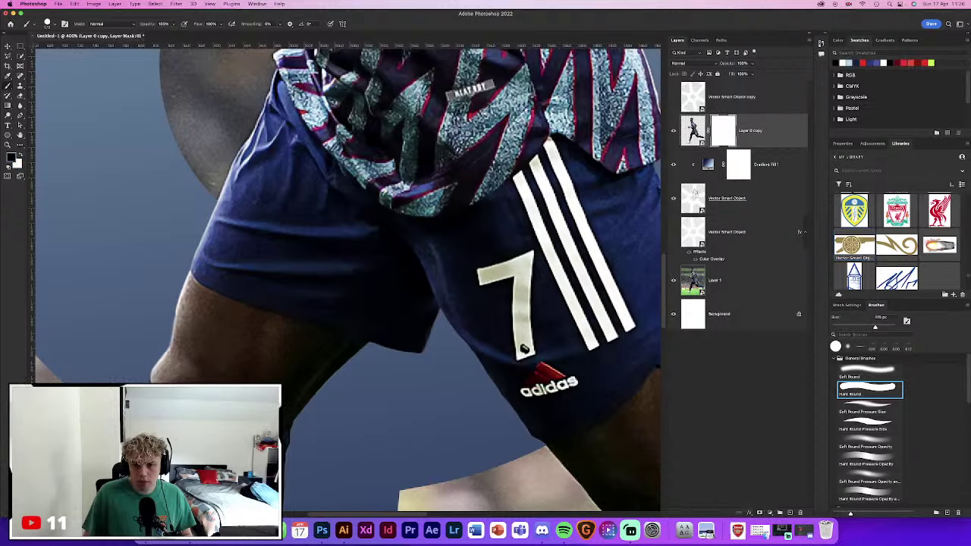
scroll(442, 364, "down", 4)
scroll(442, 364, "right", 6)
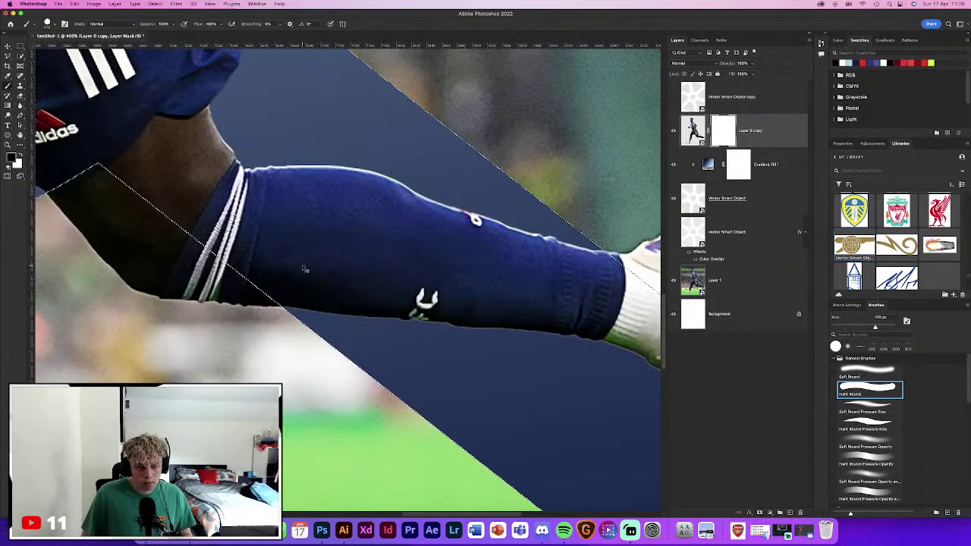
key("super+minus")
key("super+minus")
key("super+minus")
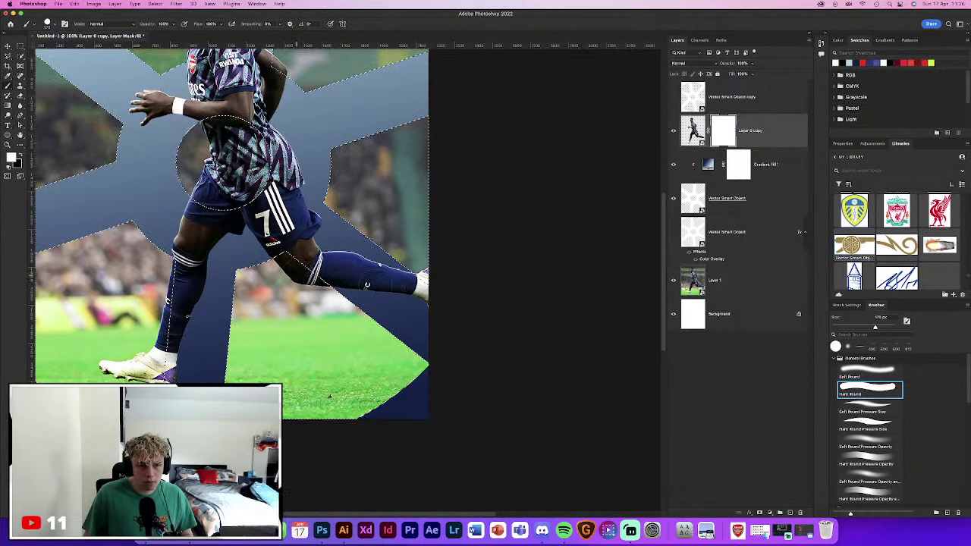
Try a mask on the stadium photo layer, undo it, and leave the photo visible
left_click(728, 281)
left_click(770, 513)
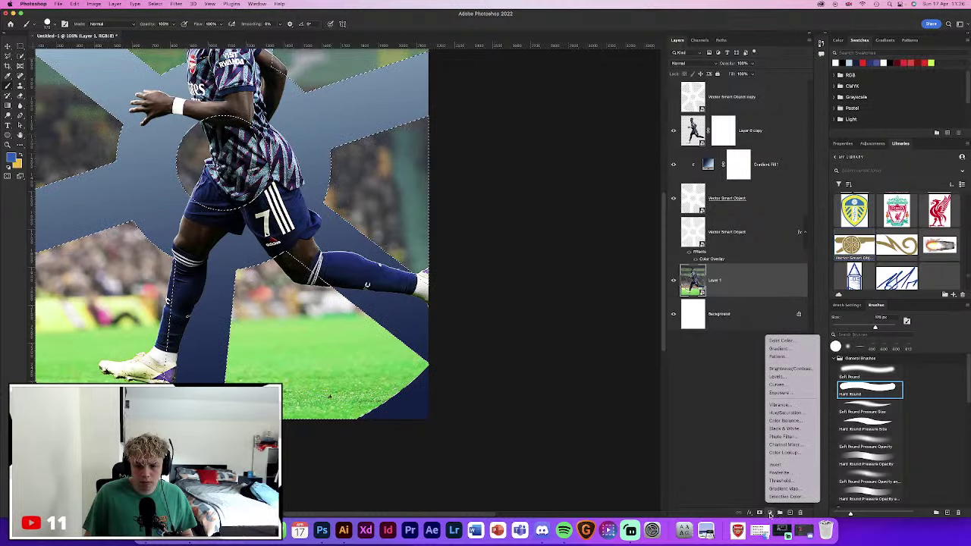
left_click(759, 513)
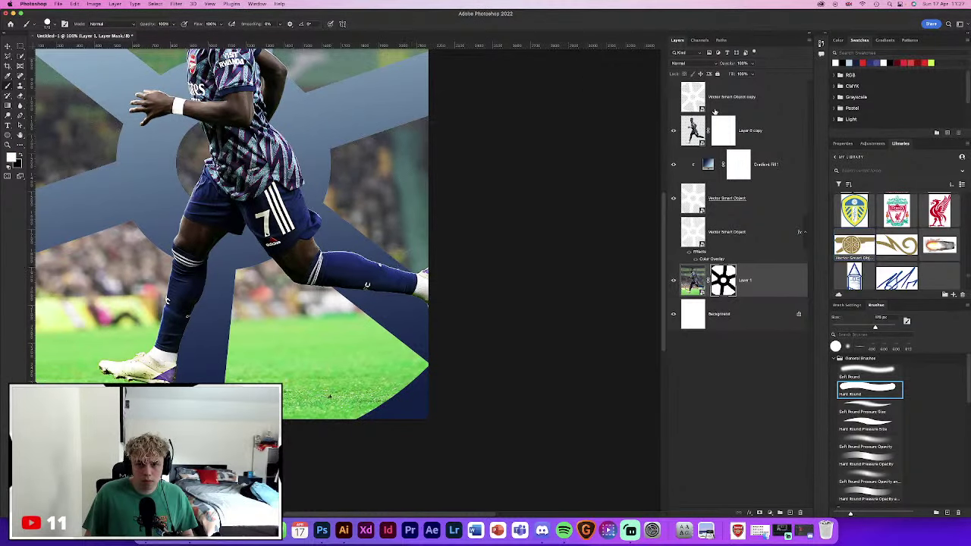
key("ctrl+z")
left_click(673, 281)
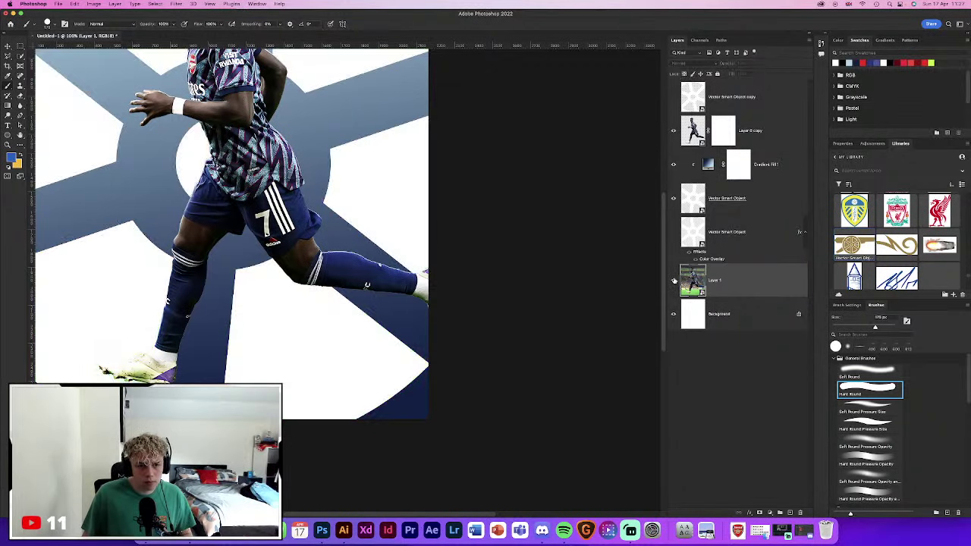
left_click(673, 280)
left_click(673, 280)
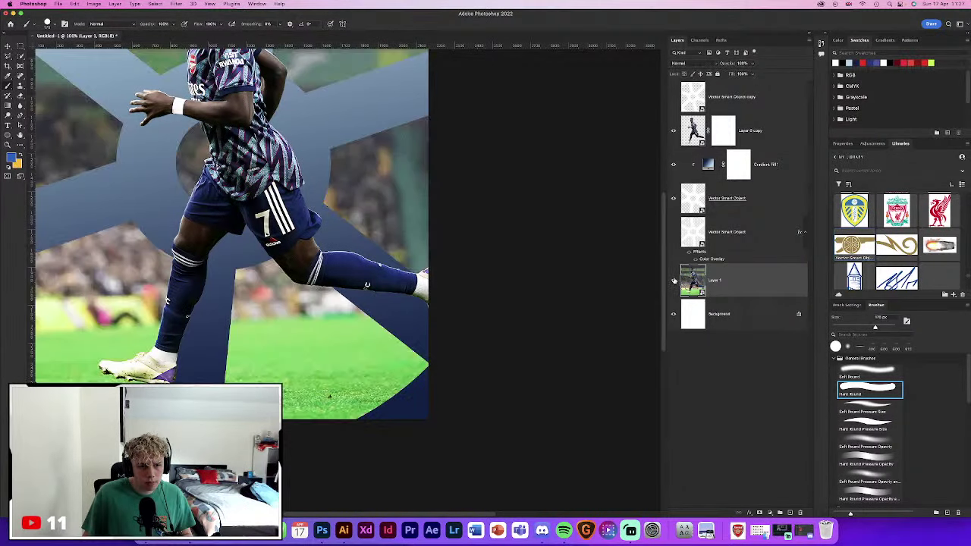
key("super+0")
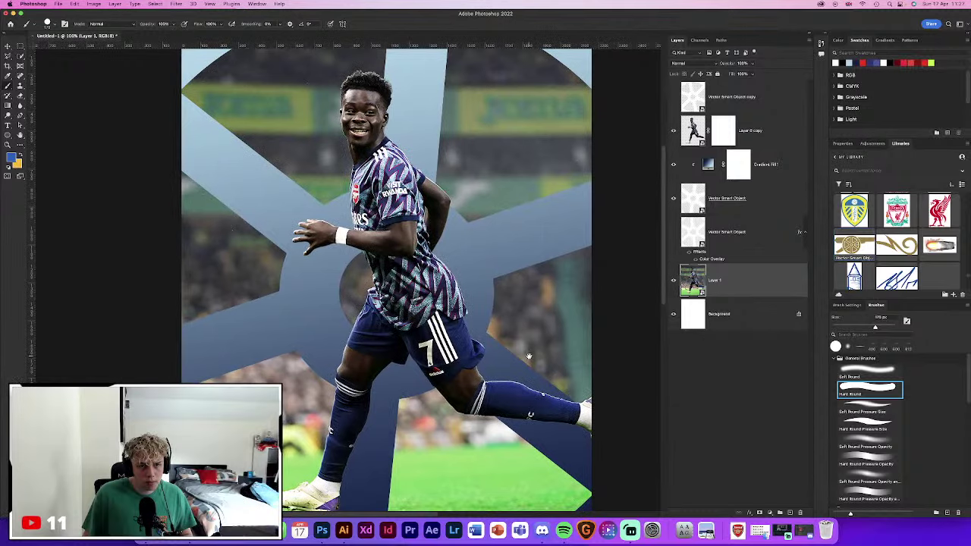
Paint black over the player's leg on Layer 0 copy's mask inside the wheel selection
left_click_drag(528, 357, 532, 255)
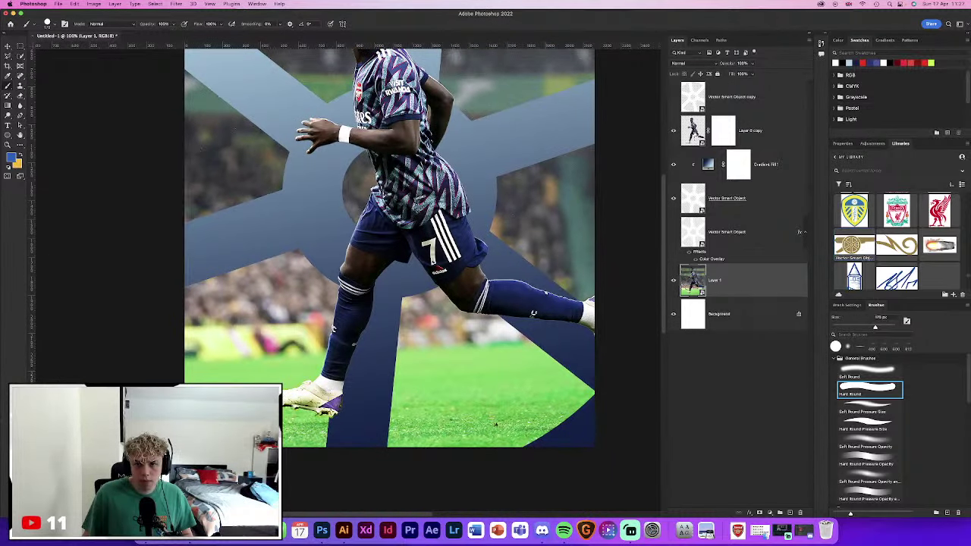
left_click(723, 130)
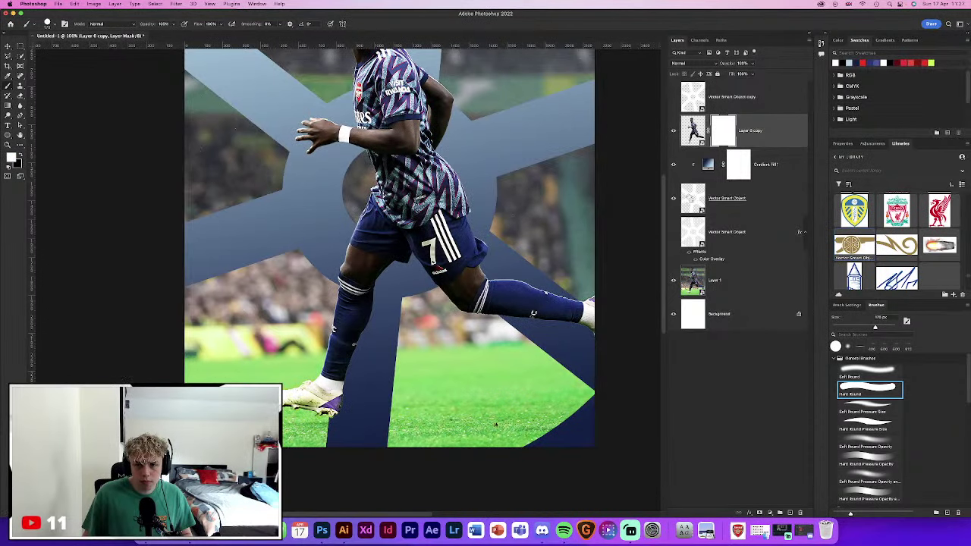
left_click(689, 196, "super")
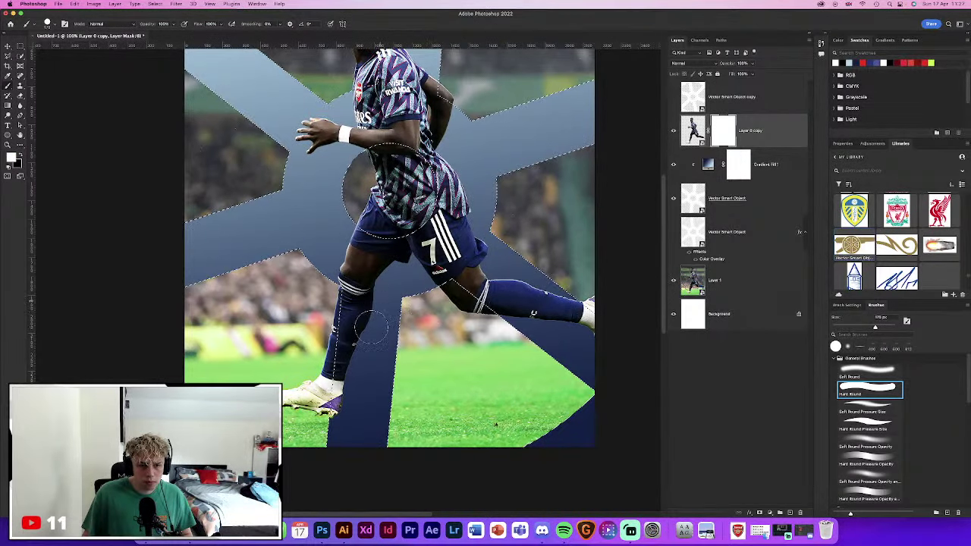
key("x")
left_click_drag(351, 307, 341, 413)
left_click_drag(369, 317, 328, 265)
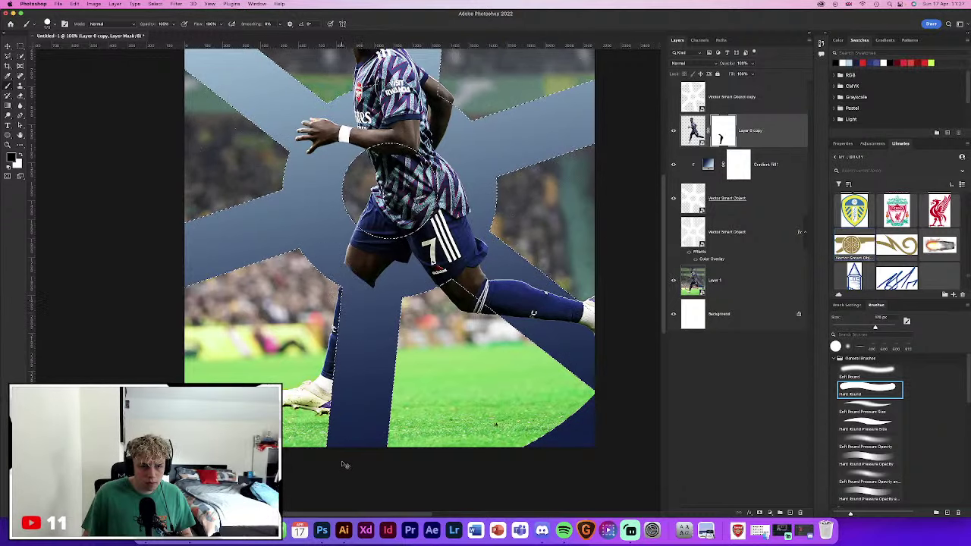
mouse_move(393, 326)
left_mouse_down()
mouse_move(373, 307)
mouse_move(355, 239)
mouse_move(368, 251)
left_mouse_up()
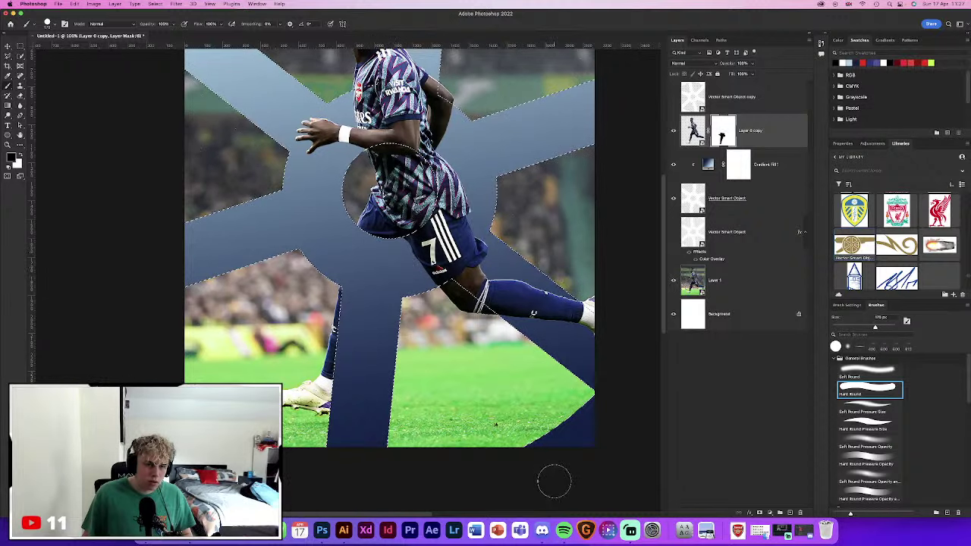
key("ctrl+z")
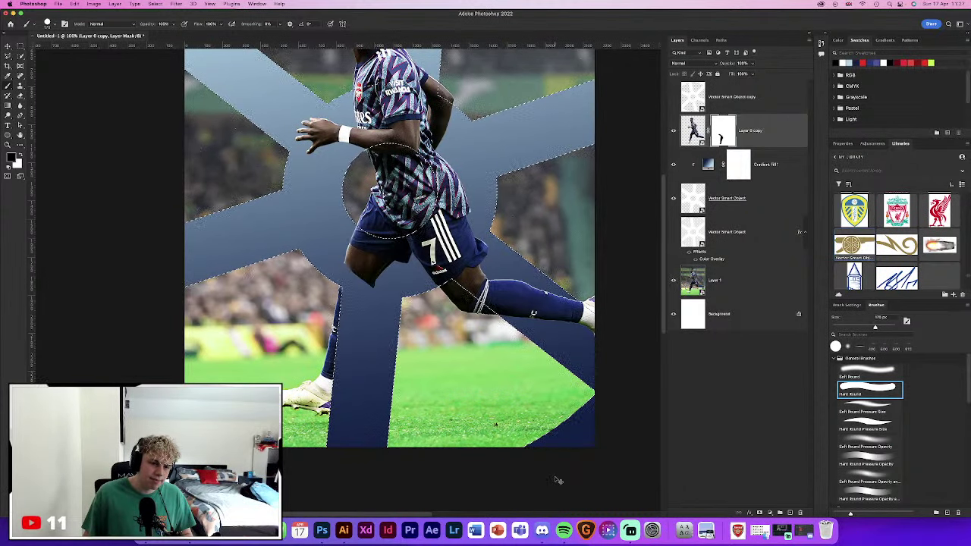
key("ctrl+z")
Rotate the wheel shape about 28 degrees, scale it down, then rotate it to a new angle
key("ctrl+t")
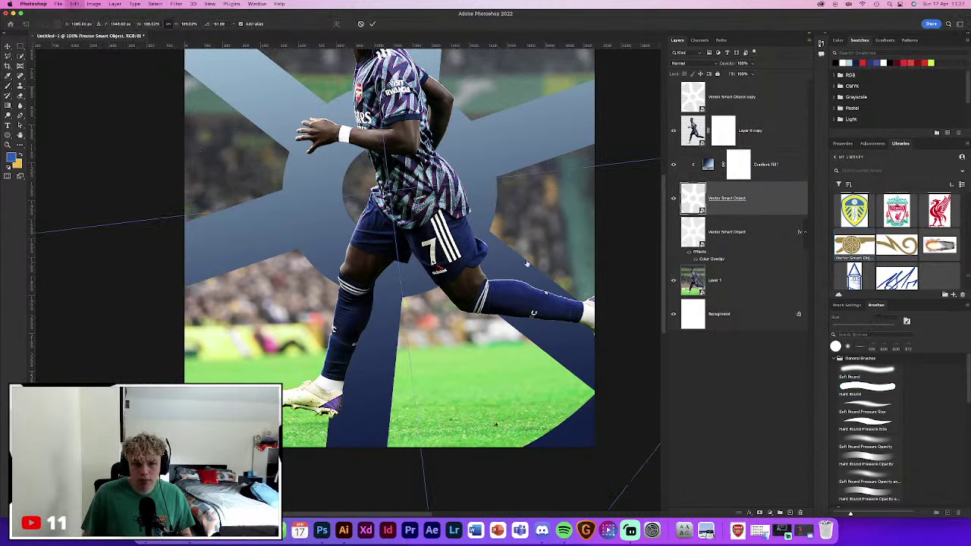
key("ctrl+minus")
key("ctrl+minus")
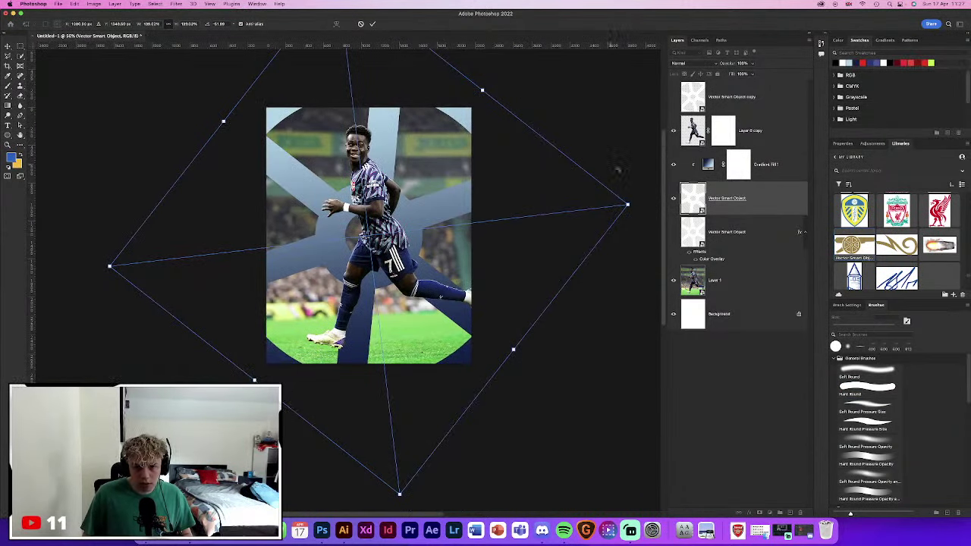
left_click_drag(618, 169, 629, 298)
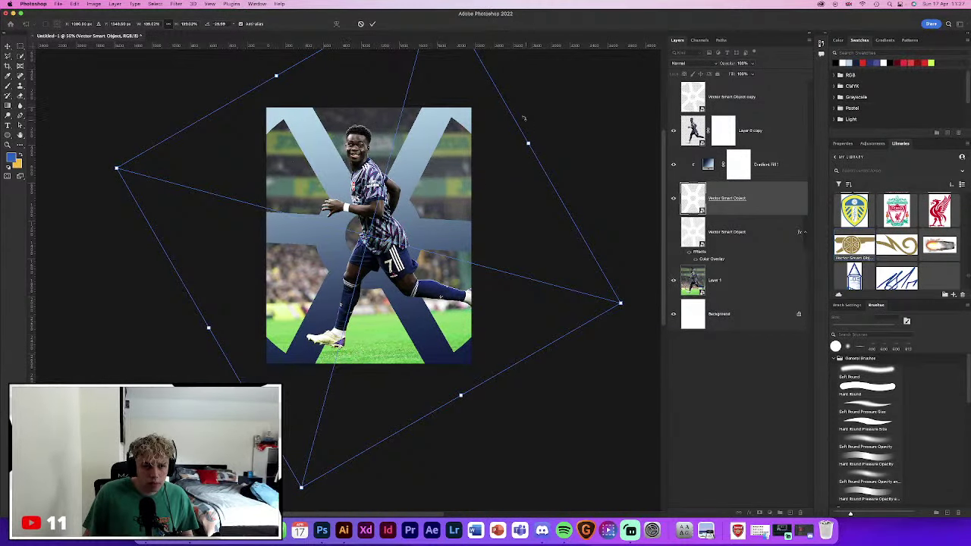
left_click_drag(596, 91, 559, 99)
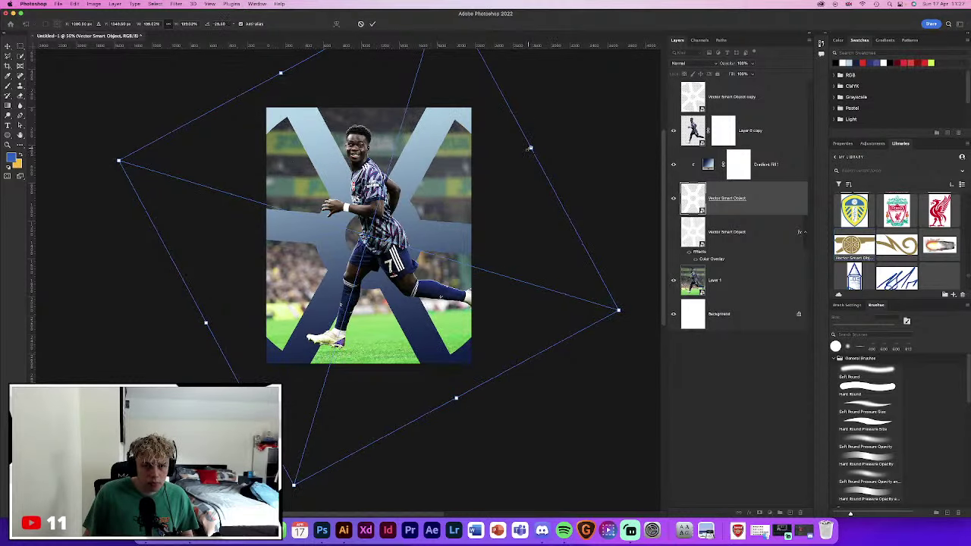
left_click_drag(529, 149, 517, 165)
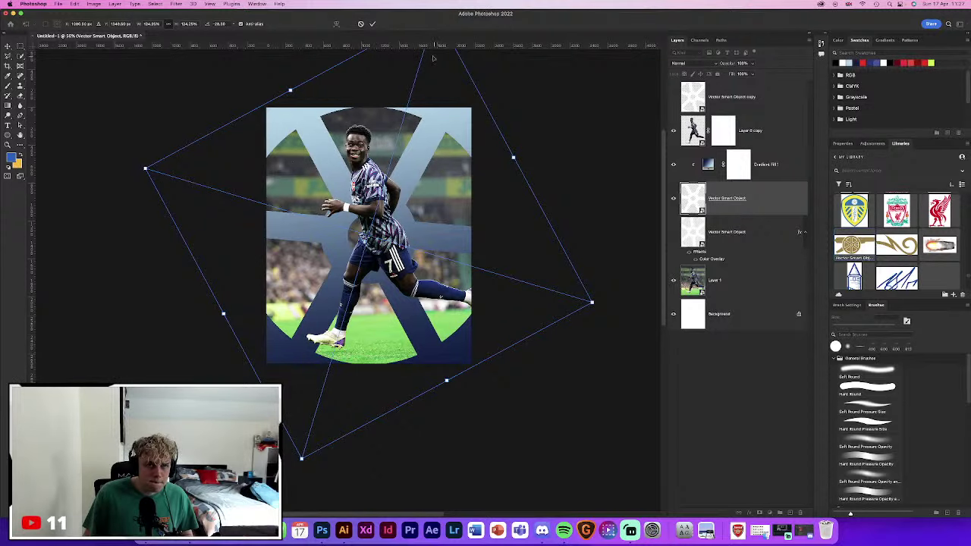
left_click(373, 24)
key("b")
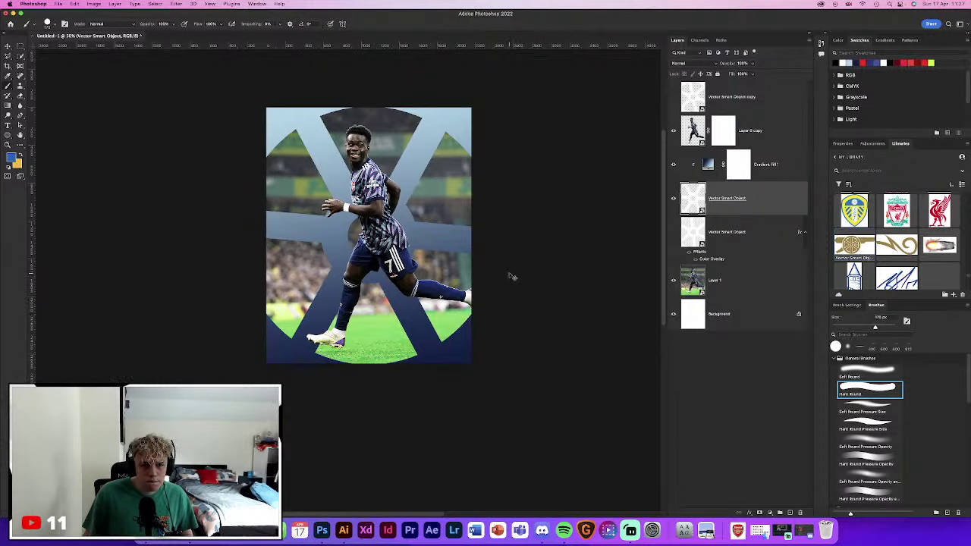
key("ctrl+t")
mouse_move(521, 147)
left_mouse_down()
mouse_move(538, 164)
mouse_move(525, 124)
mouse_move(457, 96)
mouse_move(494, 99)
mouse_move(485, 114)
left_mouse_up()
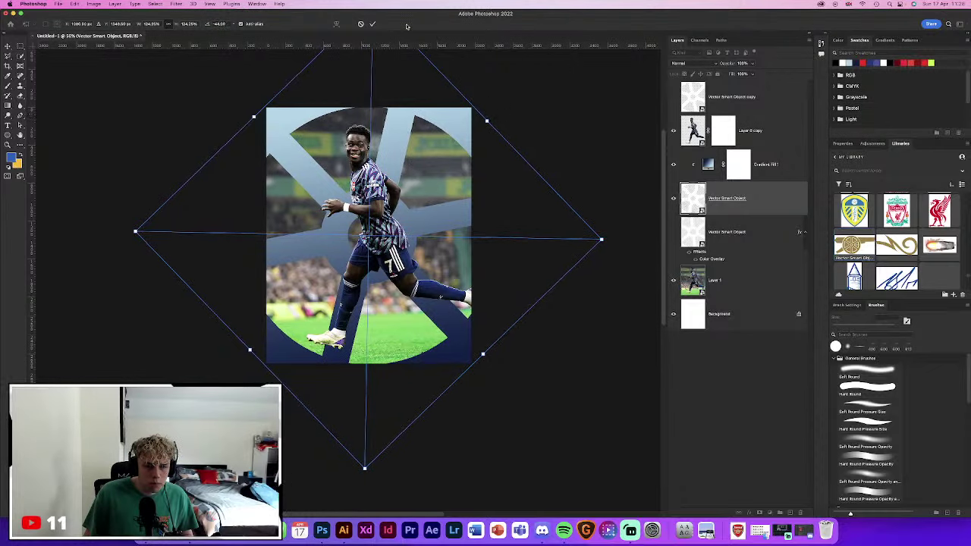
left_click(374, 24)
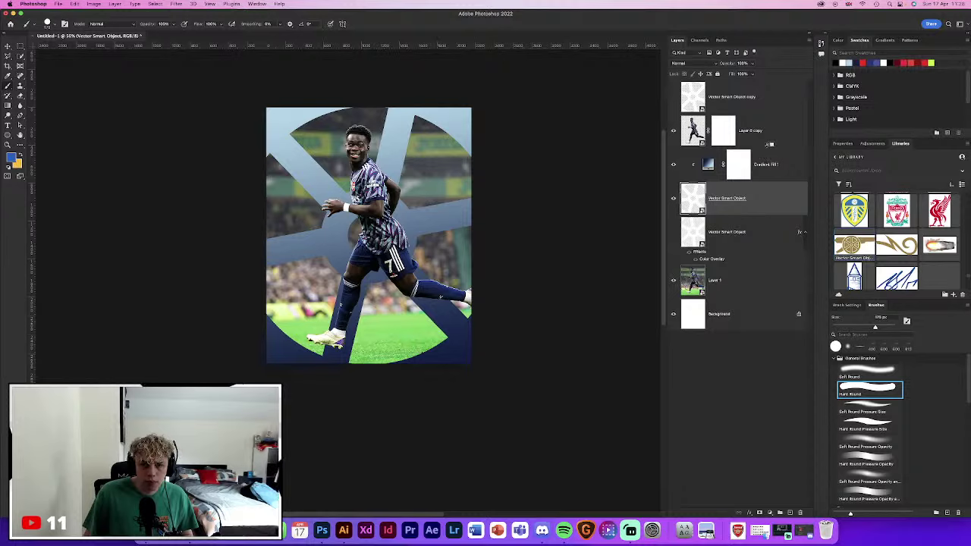
left_click(769, 144, "alt")
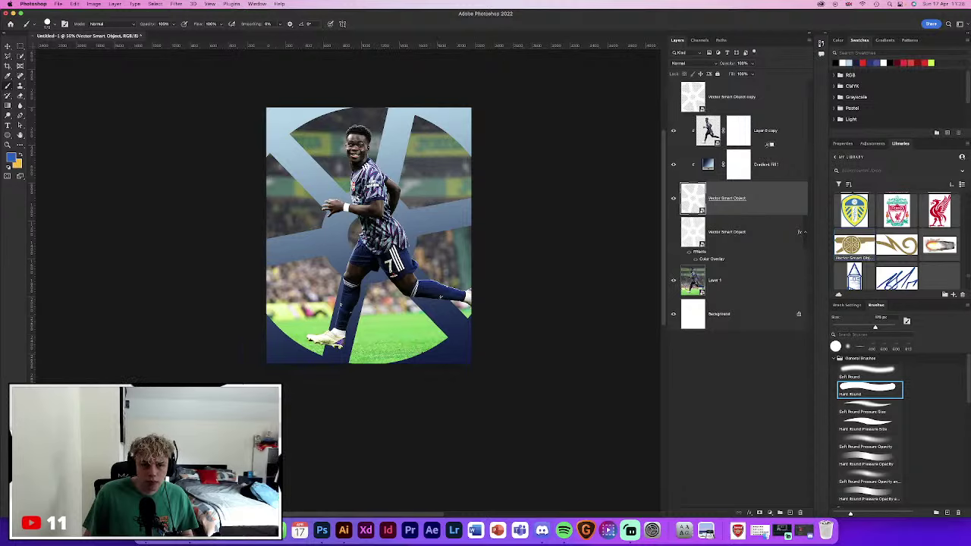
left_click(672, 280)
left_click(672, 281)
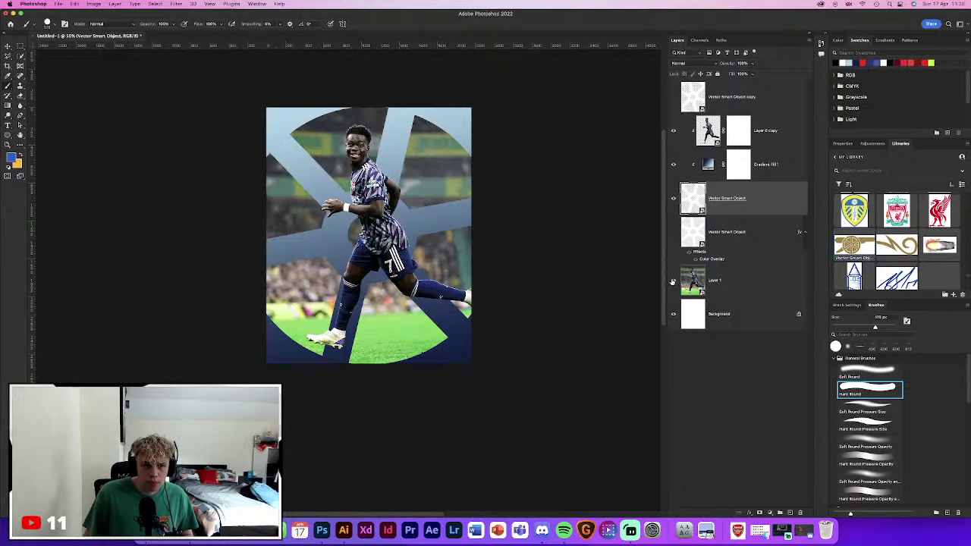
left_click(671, 280)
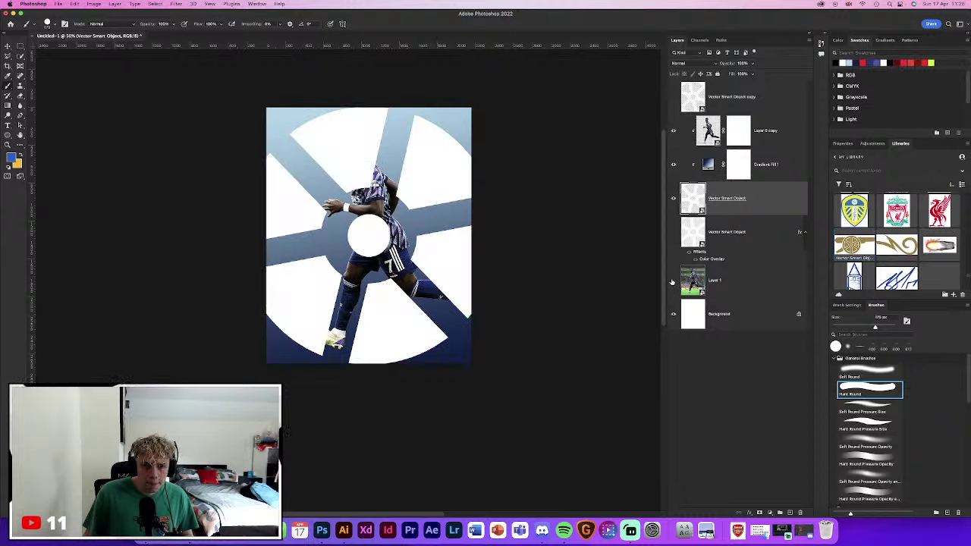
left_click(672, 280)
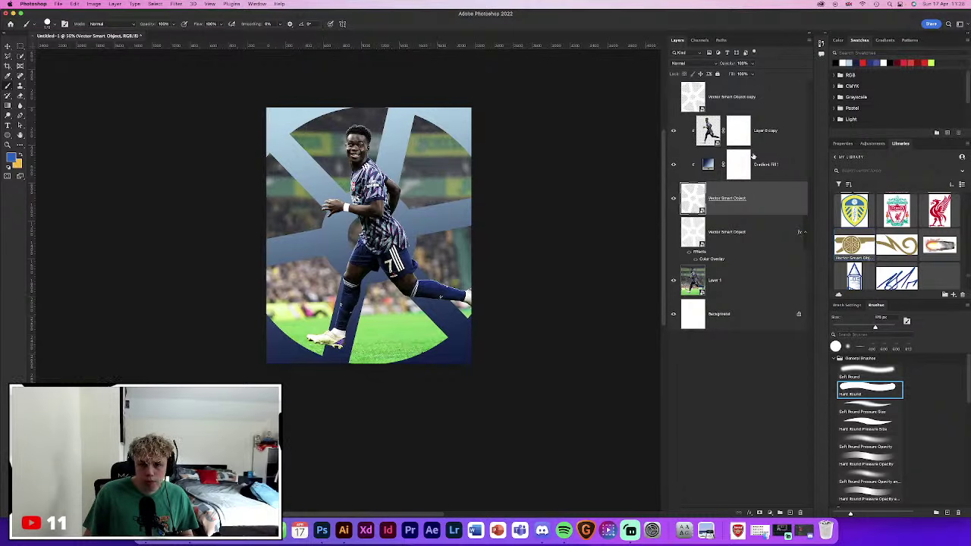
left_click(770, 144, "alt")
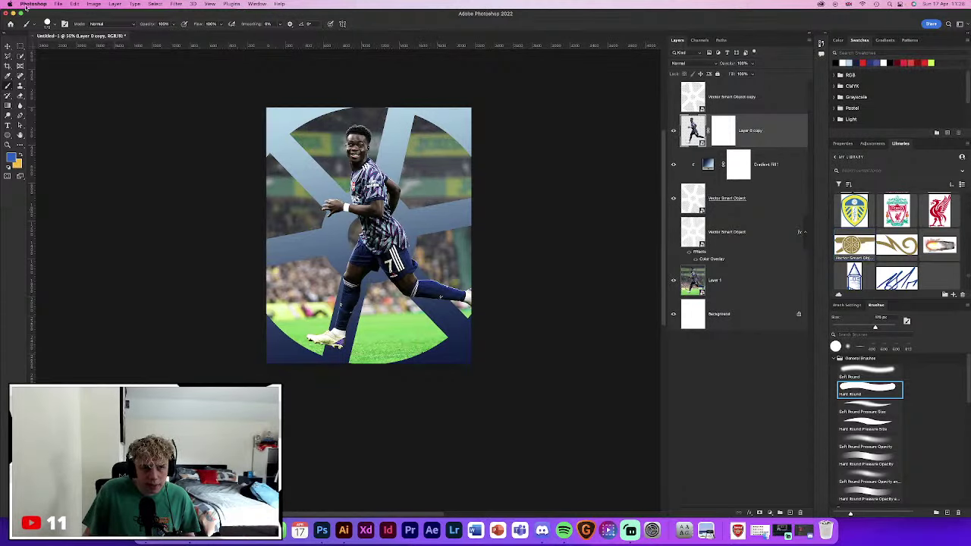
key("v")
key("ctrl+t")
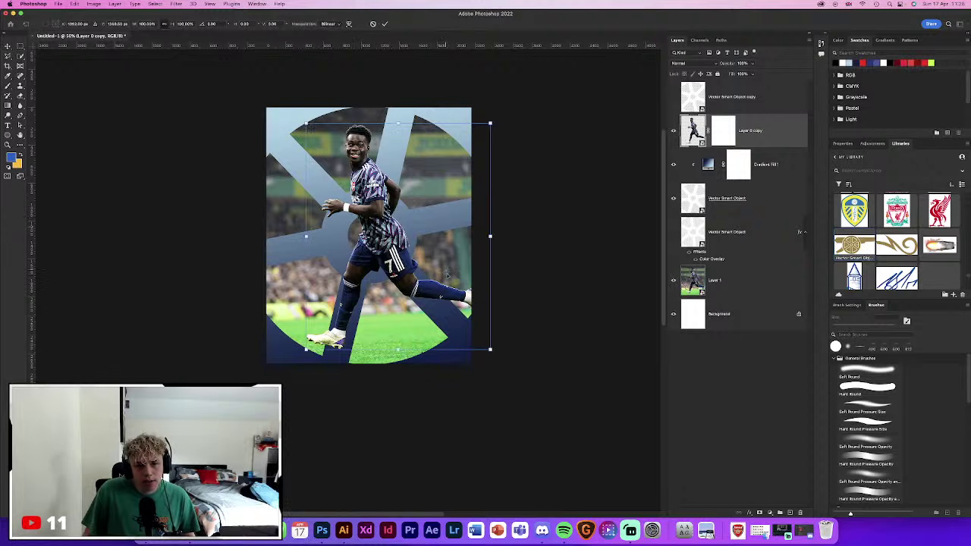
left_click(385, 24)
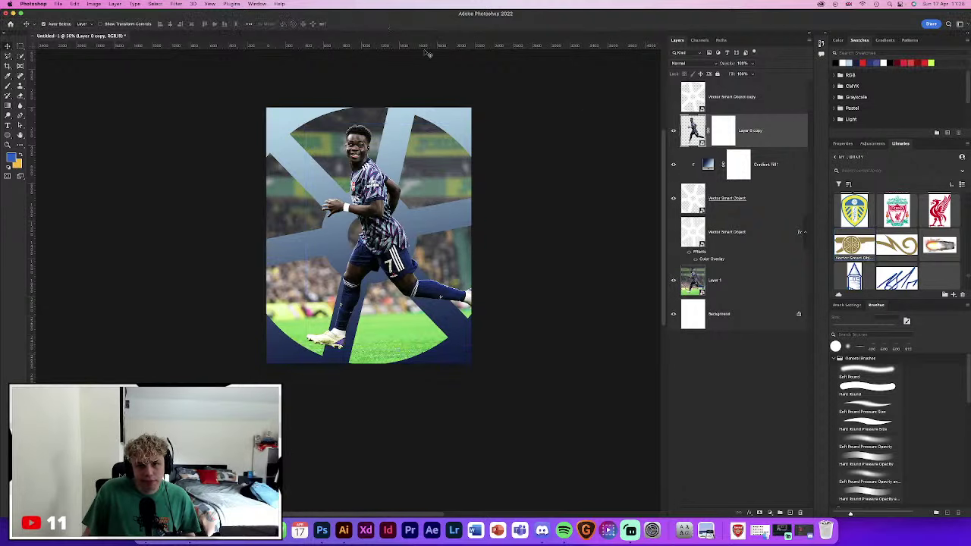
left_click(746, 285, "shift")
key("ctrl+t")
left_click_drag(368, 65, 364, 86)
key("ctrl+z")
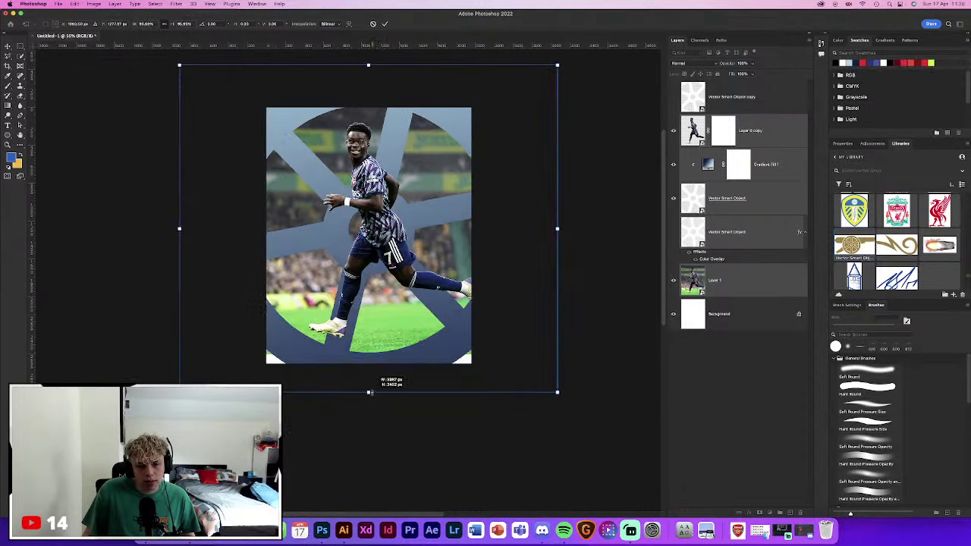
left_click_drag(372, 408, 385, 390)
key("ctrl+z")
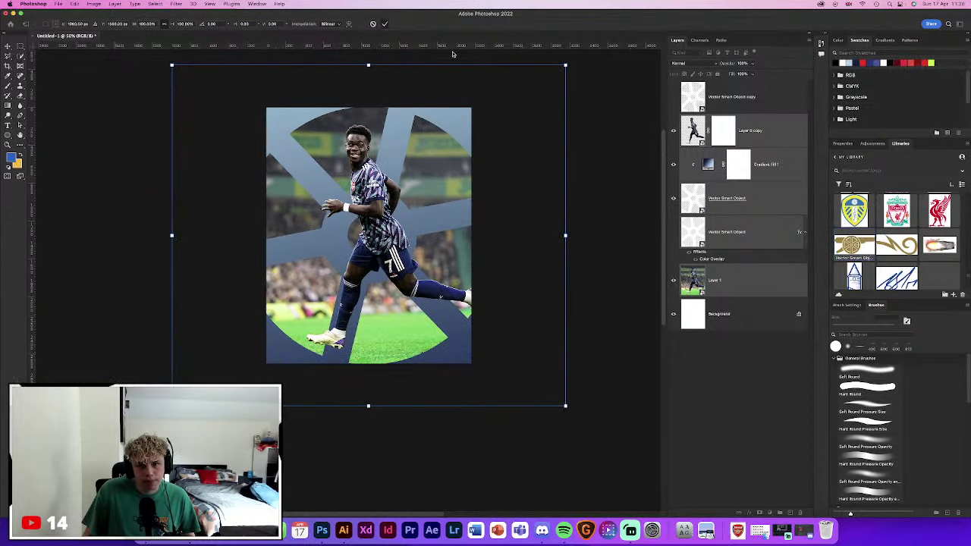
key("Escape")
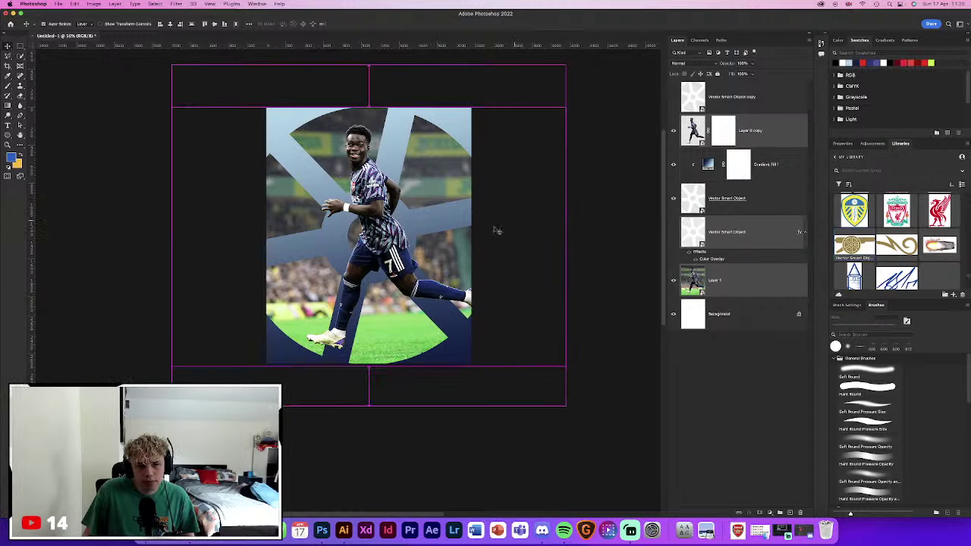
key("ctrl+t")
mouse_move(363, 391)
left_mouse_down()
mouse_move(367, 420)
mouse_move(368, 404)
left_mouse_up()
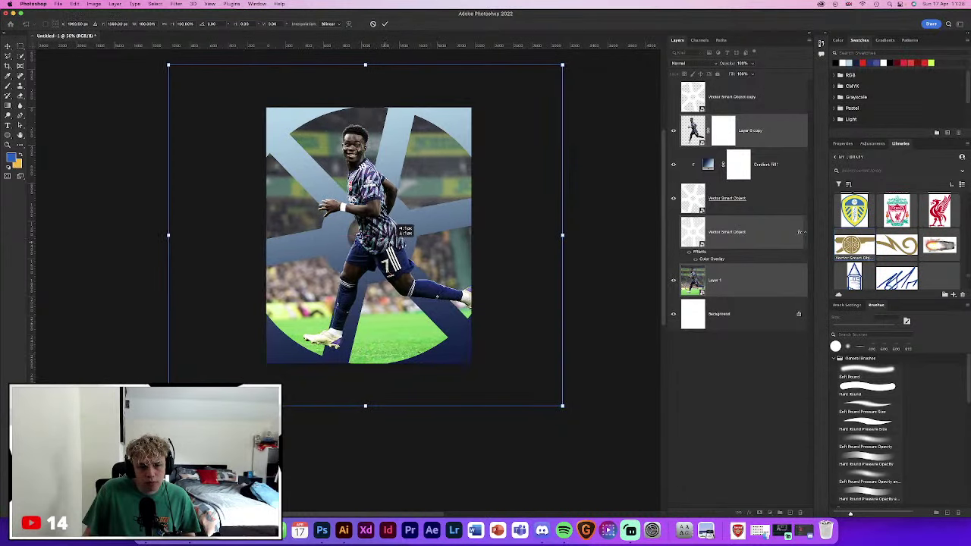
left_click_drag(399, 229, 398, 230)
left_click(385, 24)
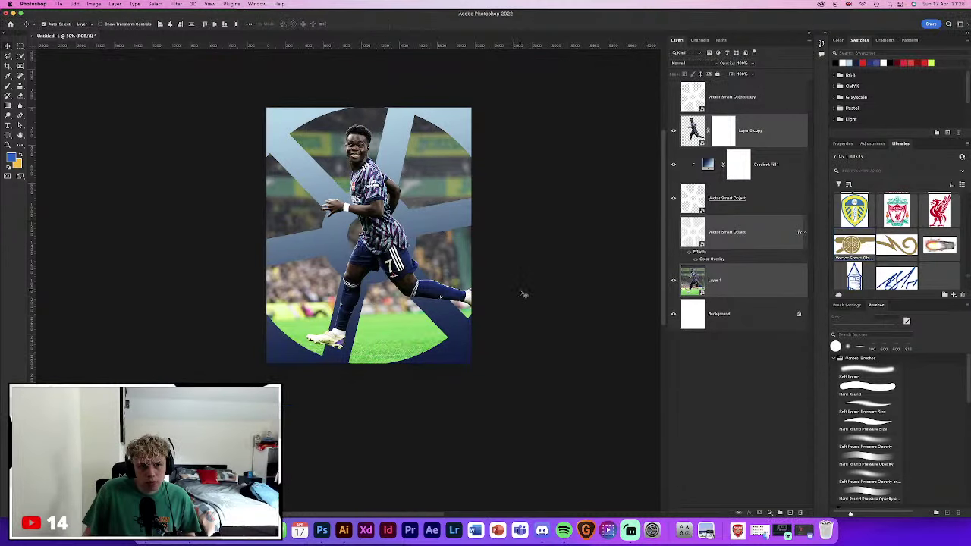
key("ctrl+equal")
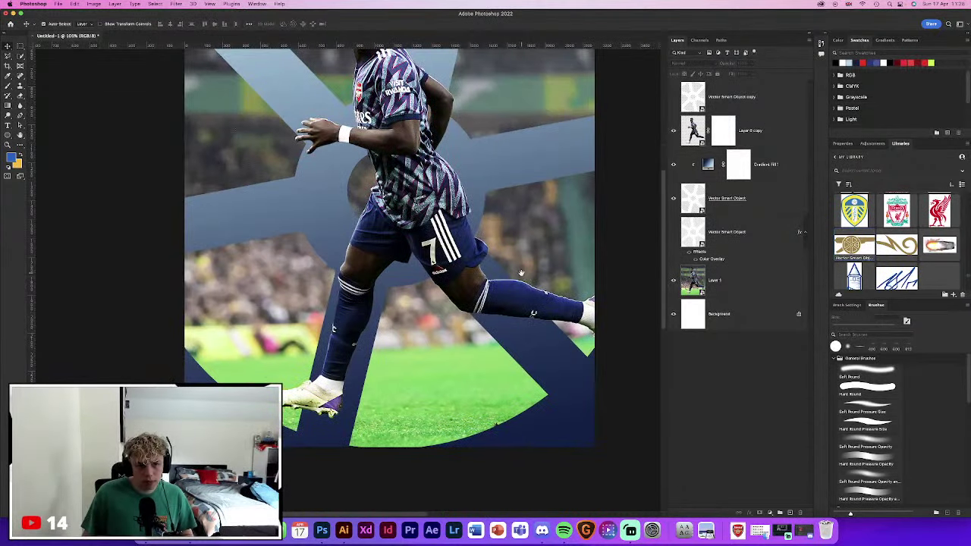
key("ctrl+minus")
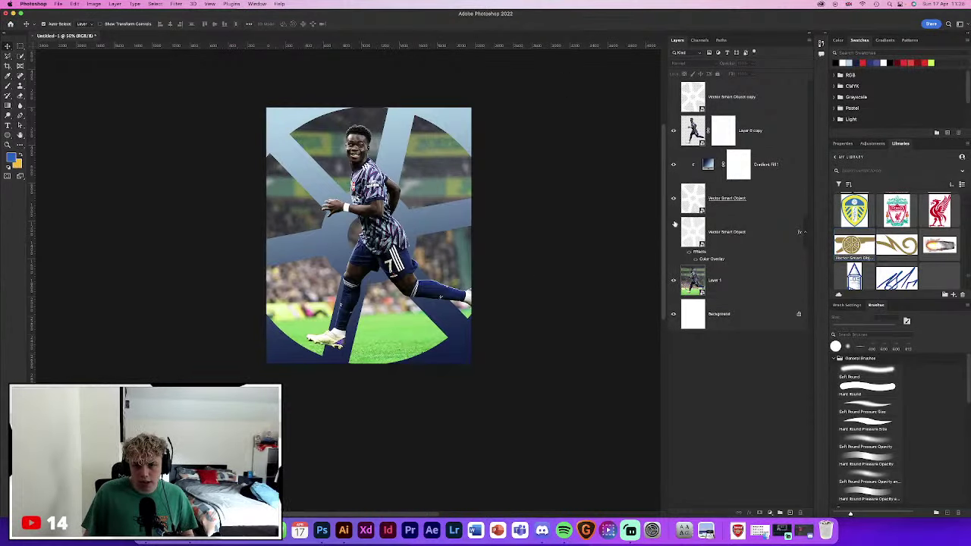
left_click(787, 263)
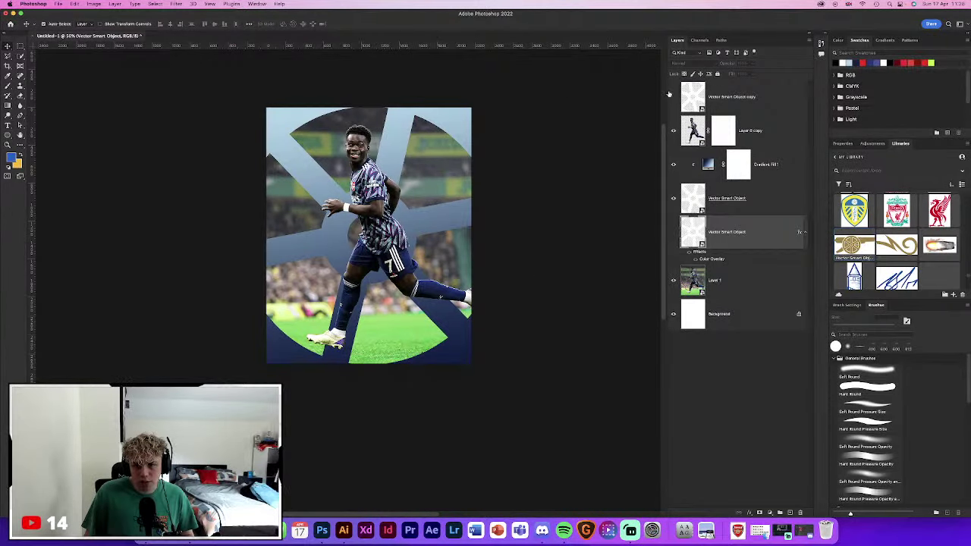
left_click(672, 96)
left_click(671, 96)
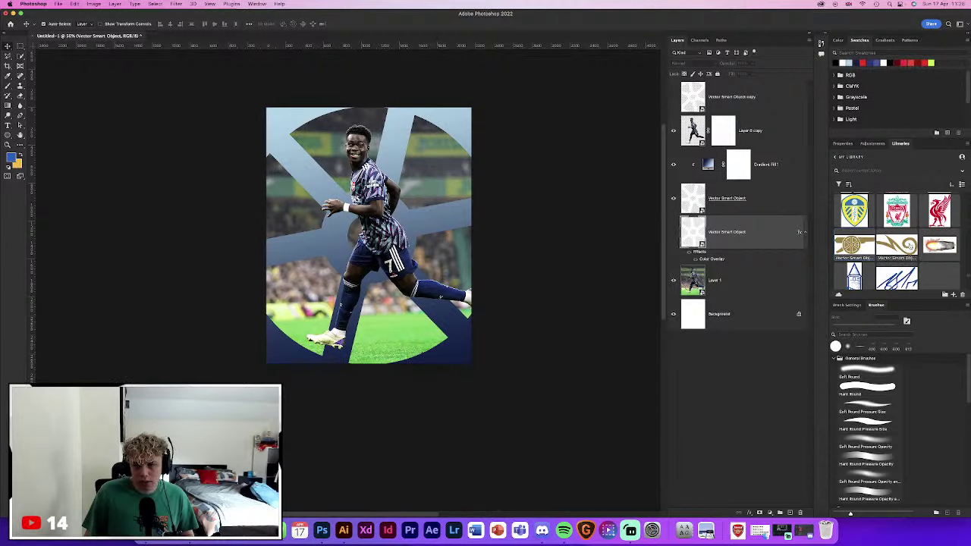
scroll(910, 244, "down", 3)
scroll(910, 244, "down", 3)
scroll(910, 244, "down", 3)
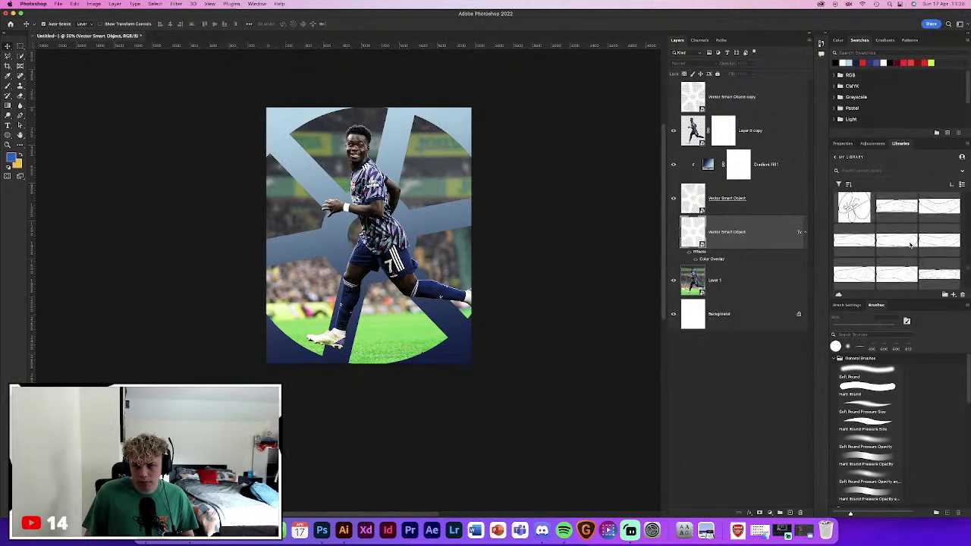
scroll(910, 244, "down", 3)
scroll(910, 244, "down", 3)
scroll(910, 244, "down", 3)
scroll(910, 244, "down", 3)
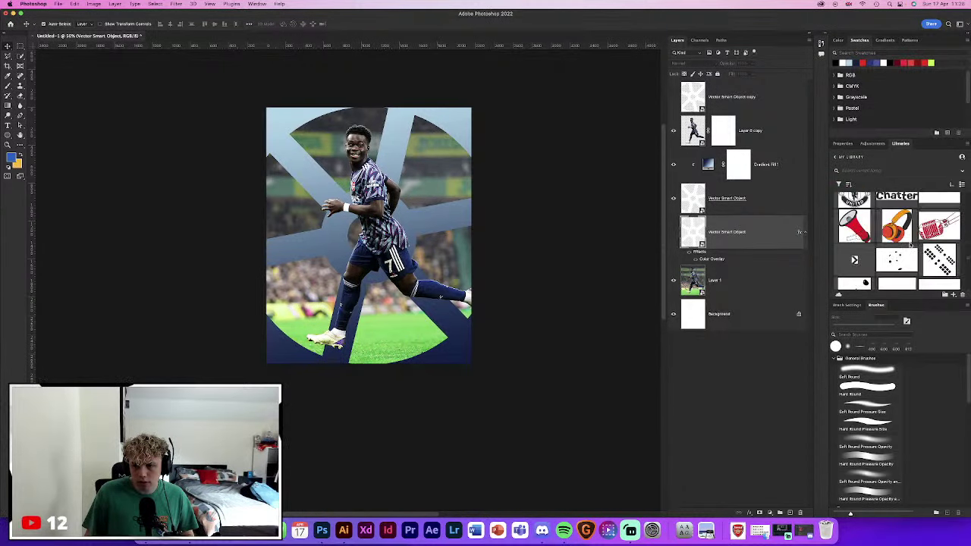
scroll(910, 244, "down", 3)
scroll(910, 244, "down", 3)
scroll(910, 244, "down", 3)
scroll(910, 244, "down", 3)
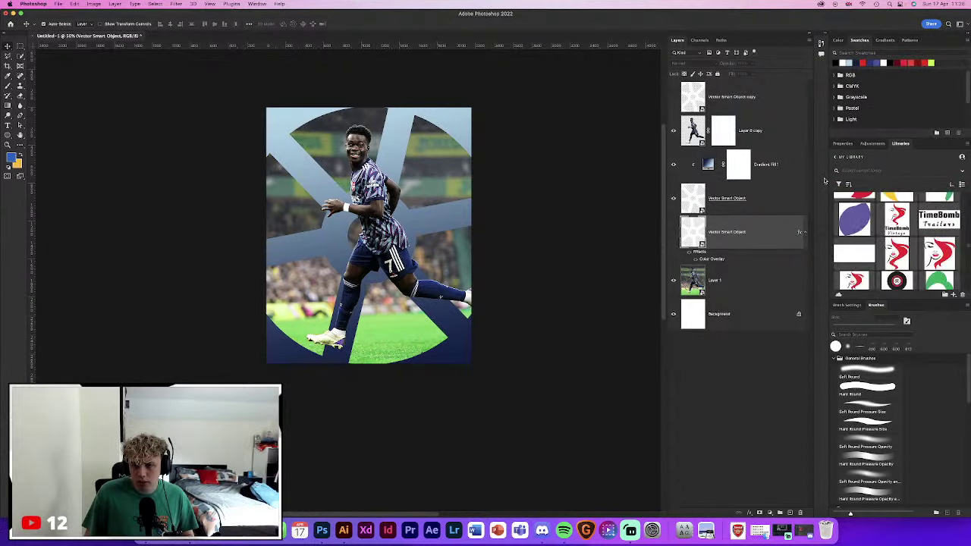
left_click(849, 184)
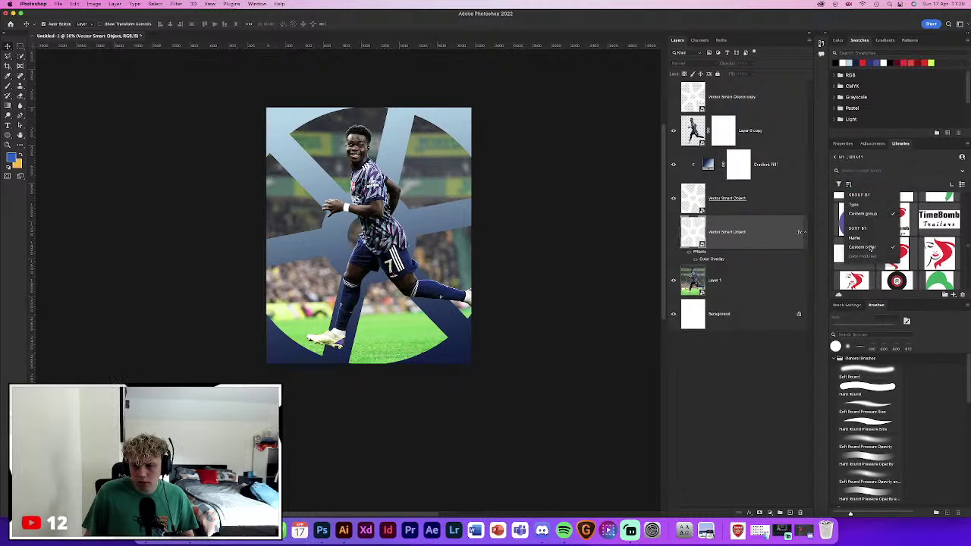
scroll(871, 260, "down", 3)
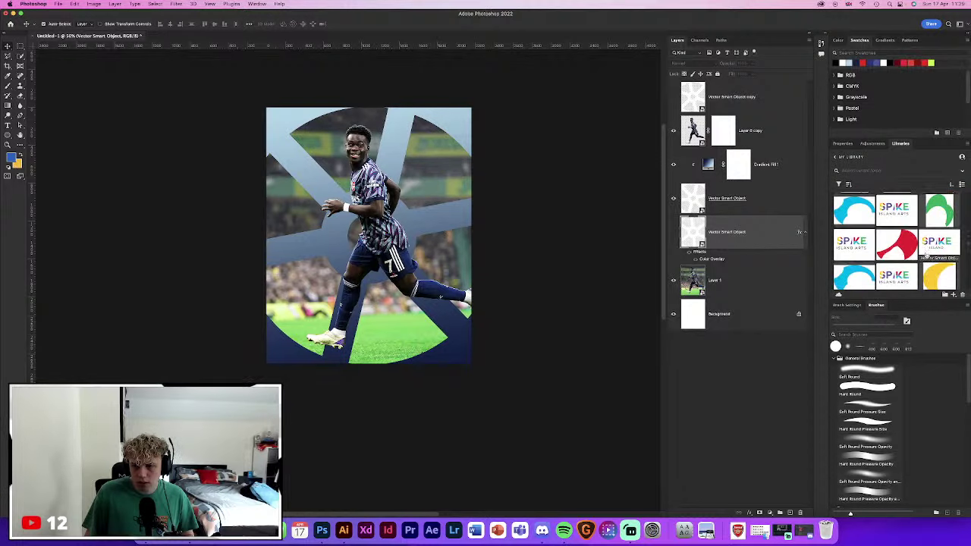
scroll(899, 257, "down", 3)
scroll(925, 254, "down", 3)
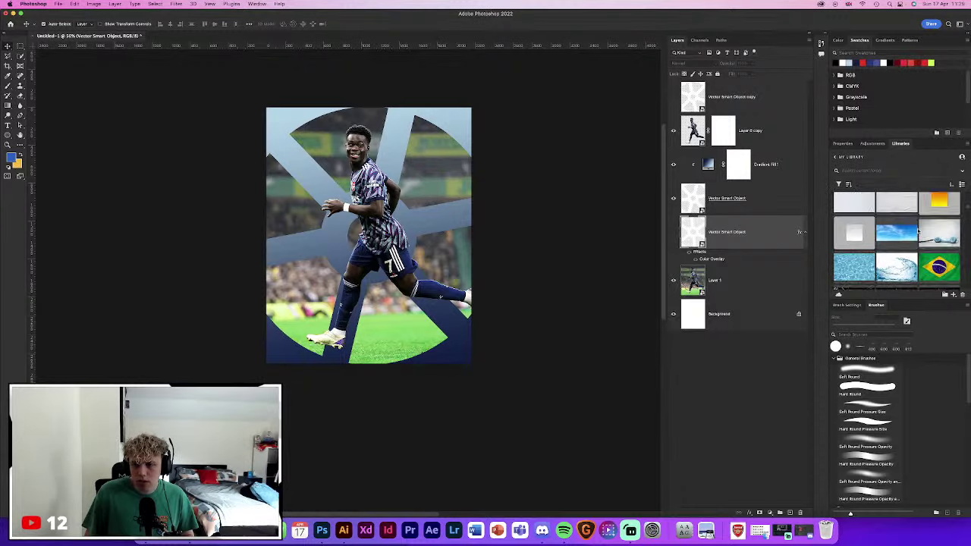
scroll(919, 227, "down", 3)
scroll(924, 223, "down", 3)
scroll(928, 224, "down", 3)
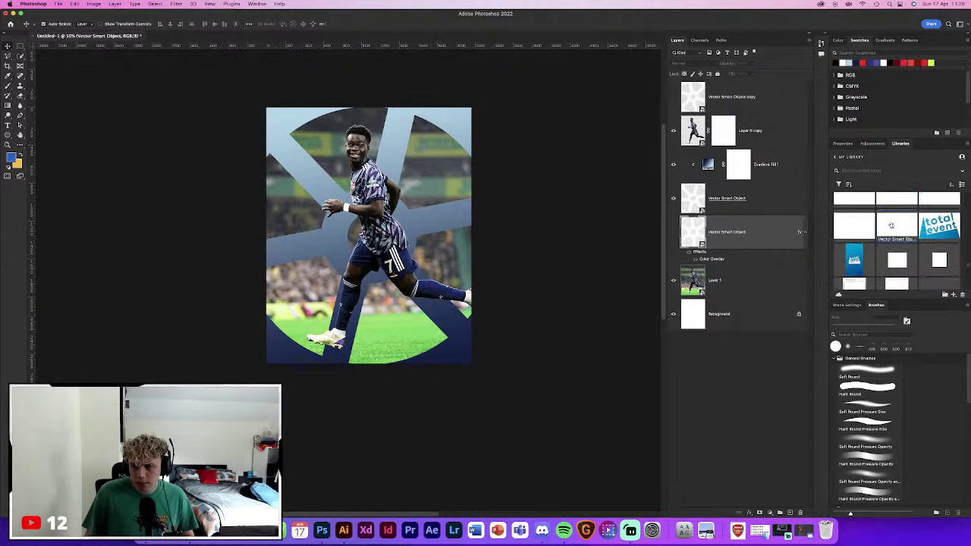
left_click_drag(891, 225, 436, 252)
left_click(361, 24)
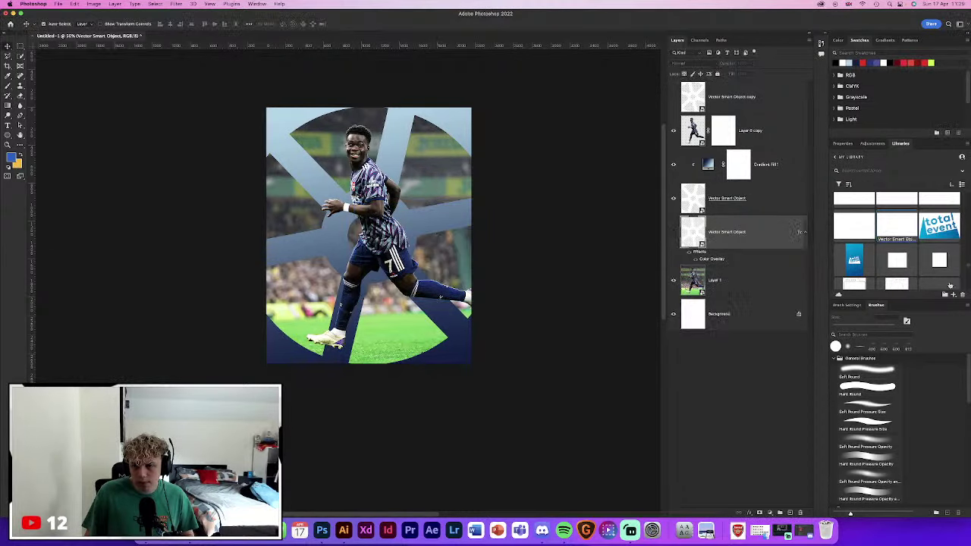
scroll(934, 262, "down", 3)
scroll(934, 260, "down", 3)
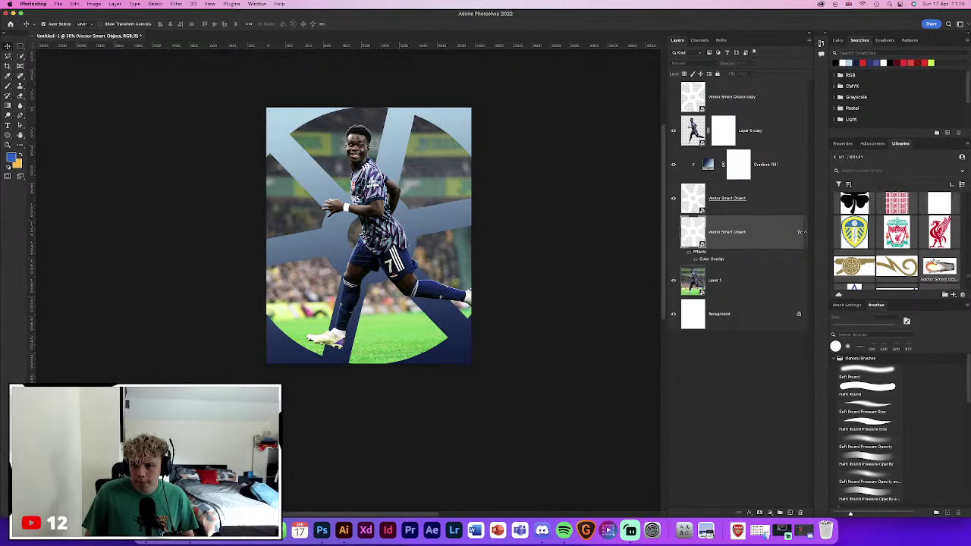
scroll(934, 262, "down", 2)
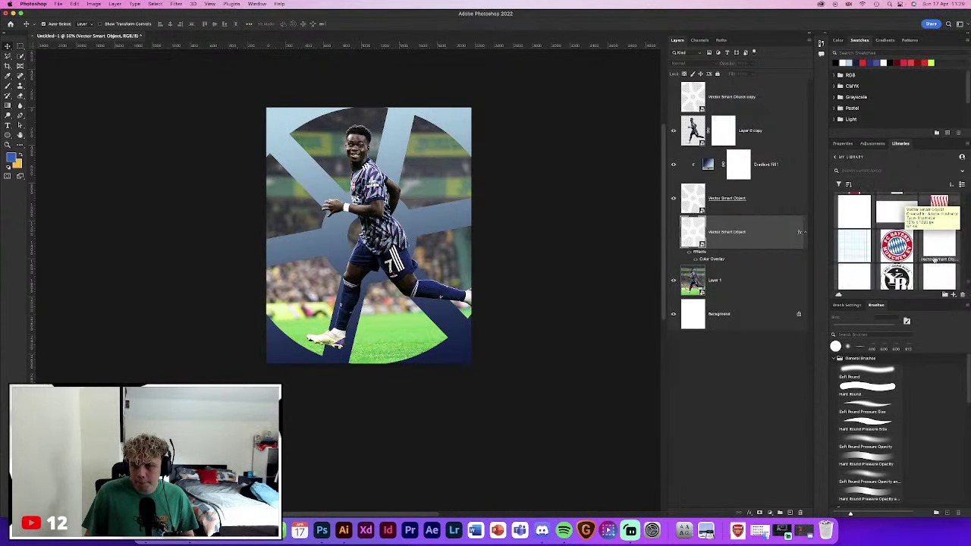
scroll(934, 260, "down", 3)
scroll(934, 258, "down", 3)
scroll(934, 256, "down", 2)
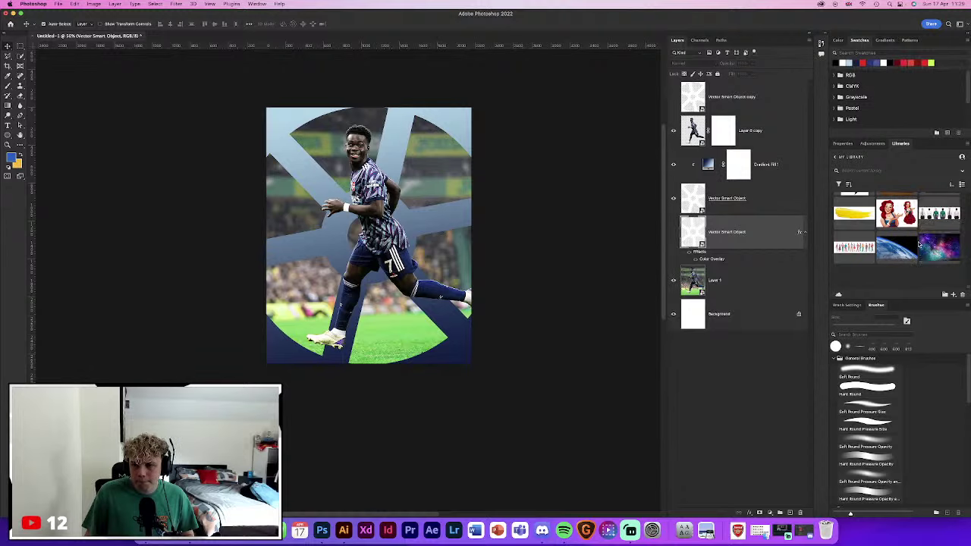
scroll(928, 250, "down", 3)
scroll(916, 241, "down", 3)
scroll(916, 241, "down", 3)
Duplicate the wheel shape layer, then enlarge and shift the copy to reveal white edges
scroll(916, 240, "down", 2)
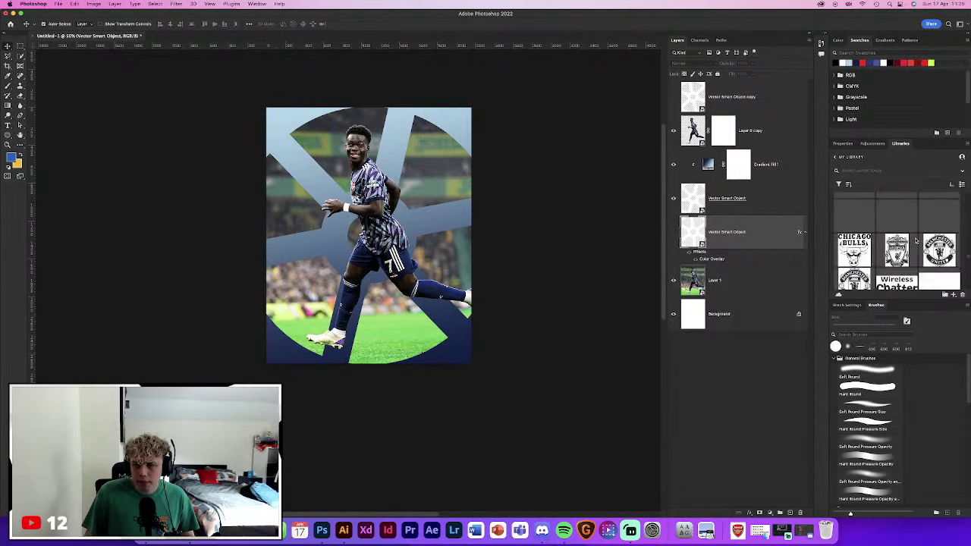
scroll(916, 240, "down", 3)
scroll(916, 240, "down", 2)
left_click(524, 281)
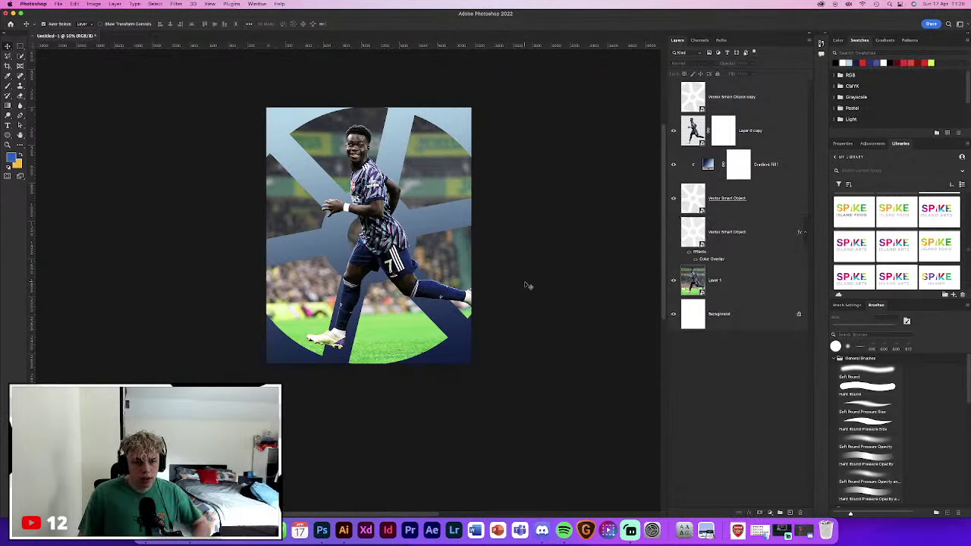
key("super+minus")
key("super+plus")
key("super+plus")
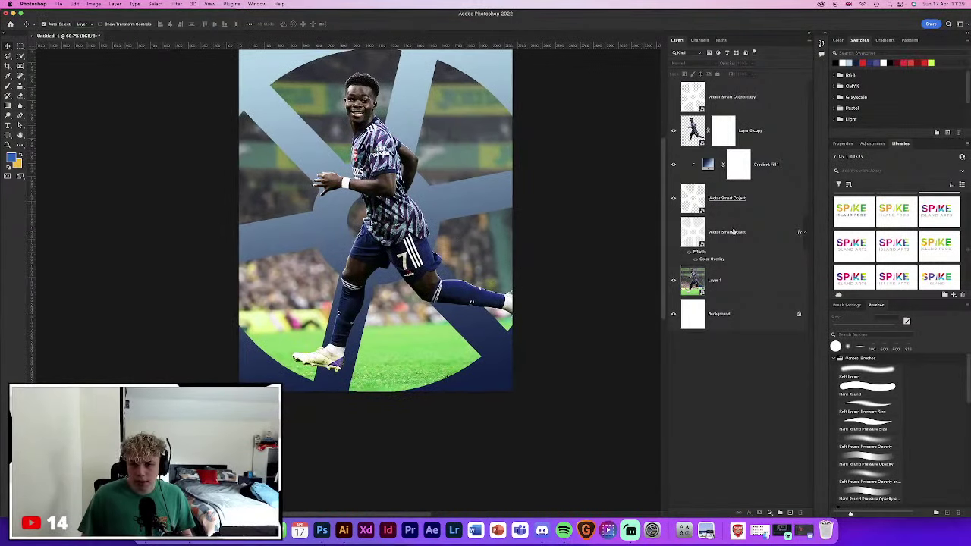
left_click(728, 199)
key("super+j")
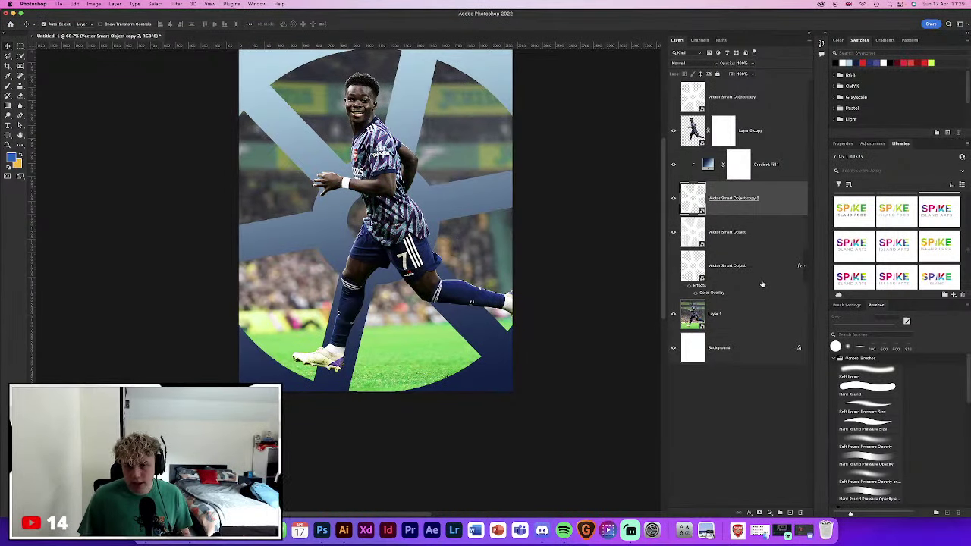
key("super+t")
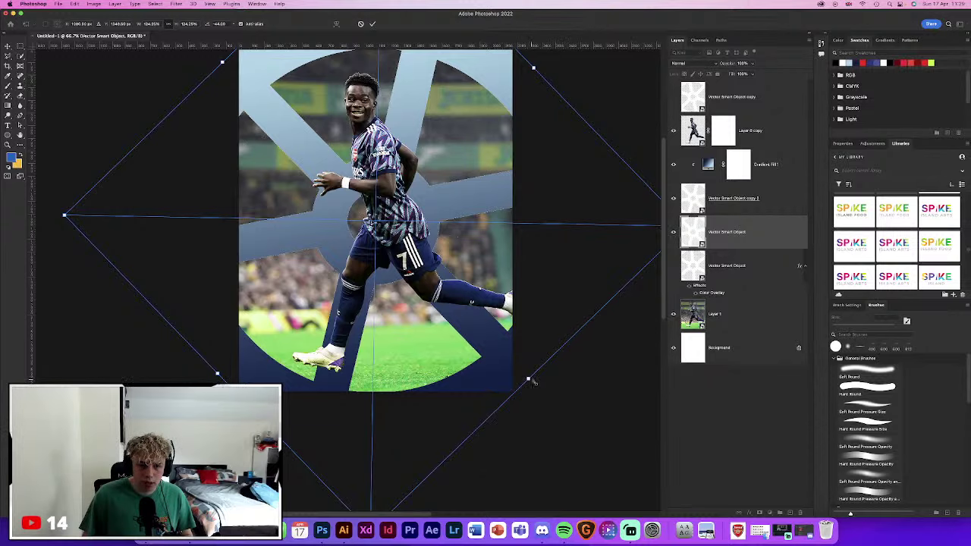
mouse_move(533, 381)
left_mouse_down()
mouse_move(542, 387)
mouse_move(528, 378)
left_mouse_up()
left_click_drag(518, 227, 482, 188)
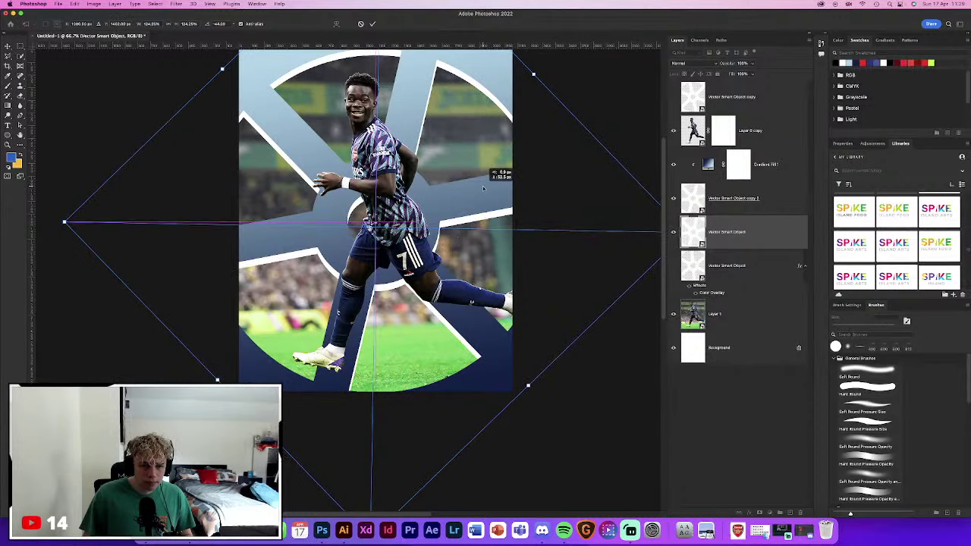
left_click_drag(483, 189, 431, 176)
left_click(373, 24)
Inspect the white outlines and nudge the wheel copy up slightly with another transform
key("ctrl+plus")
key("ctrl+plus")
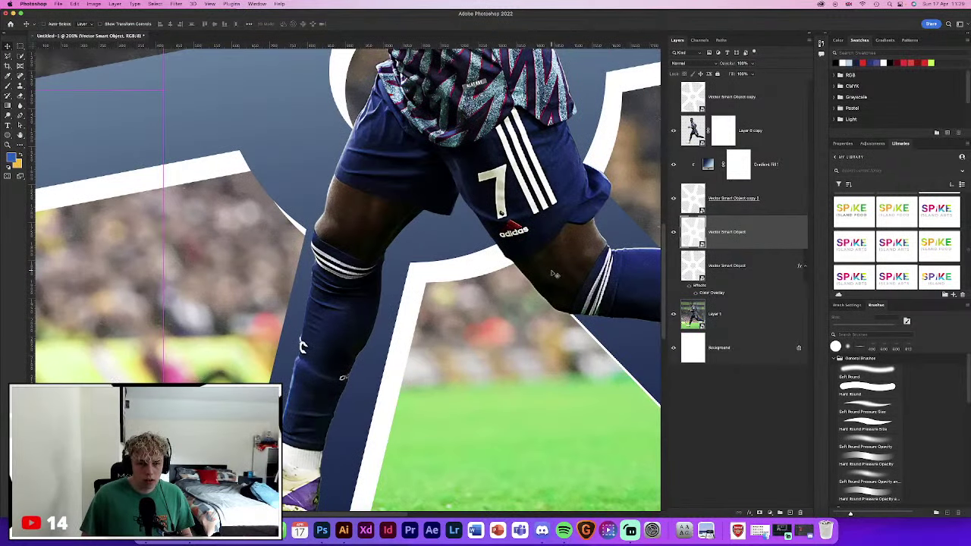
key("ctrl+minus")
key("ctrl+minus")
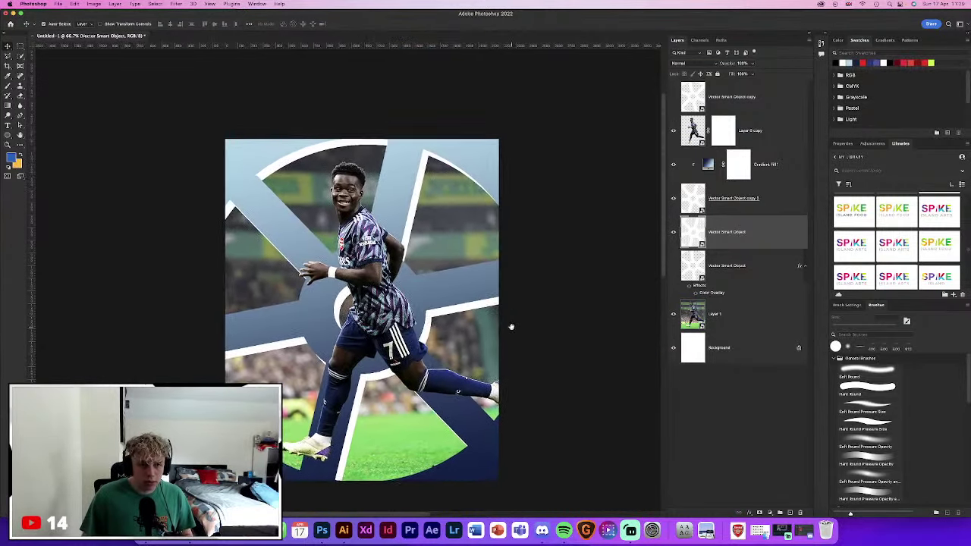
key("ctrl+t")
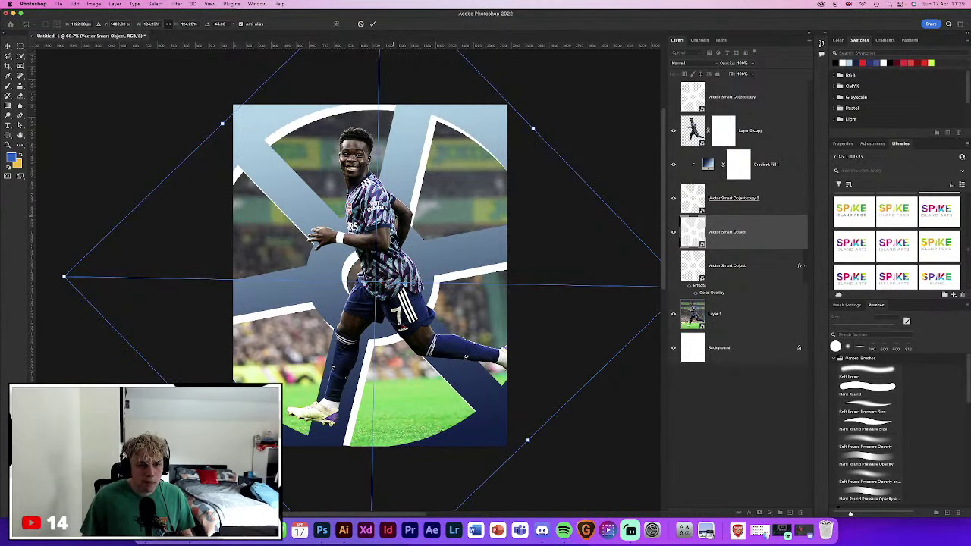
left_click_drag(400, 194, 402, 195)
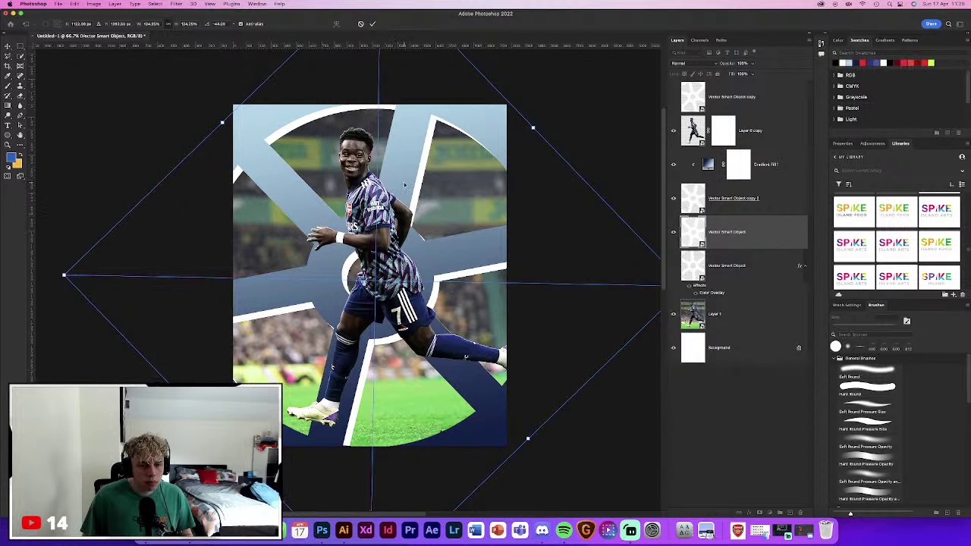
left_click(378, 25)
scroll(559, 284, "down", 1)
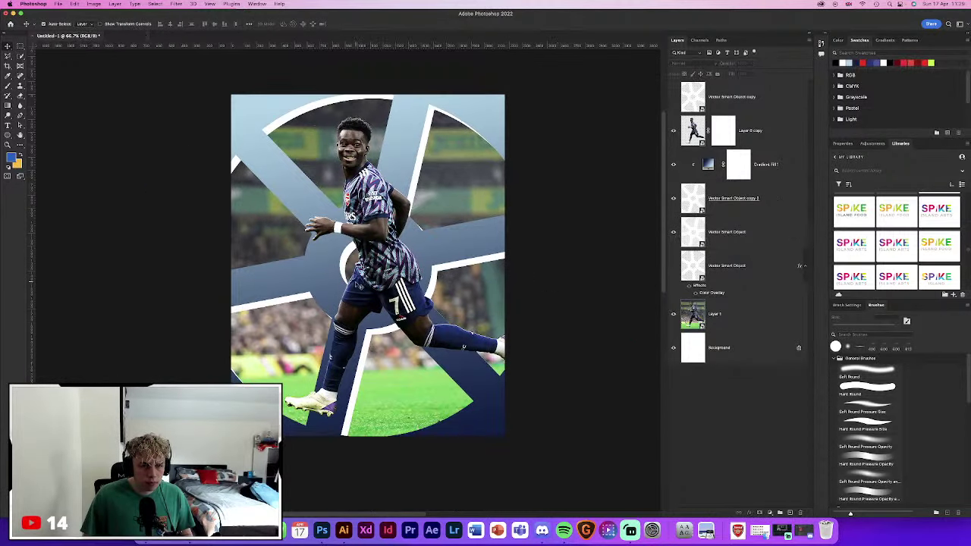
left_click(773, 176)
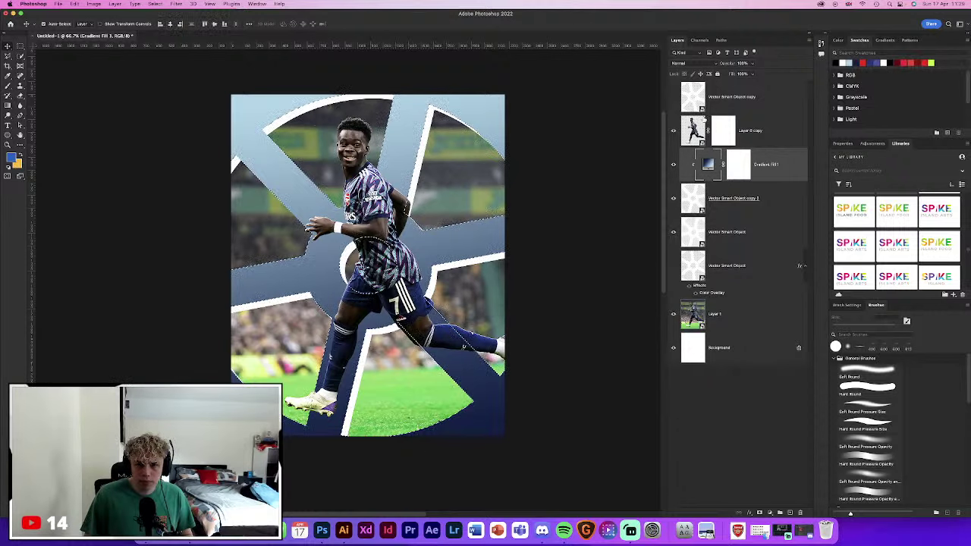
Load the player's mask as a selection and toggle the white spoke overlay to compare
left_click(713, 126, "super")
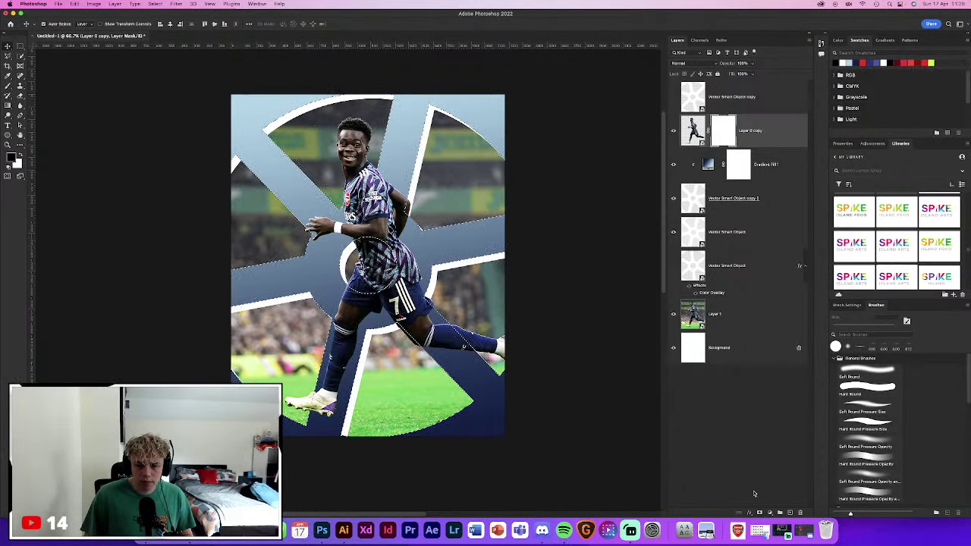
left_click(673, 97)
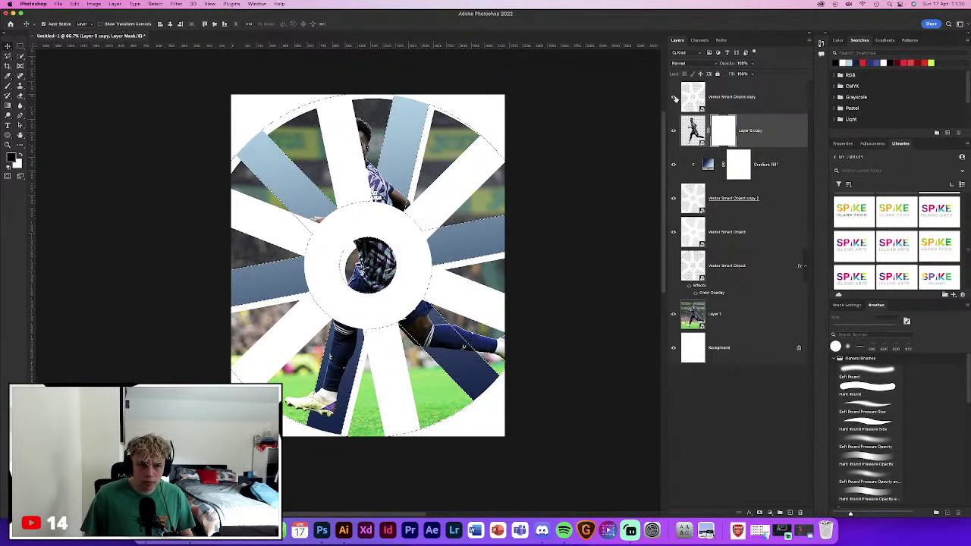
left_click(673, 97)
left_click(673, 97)
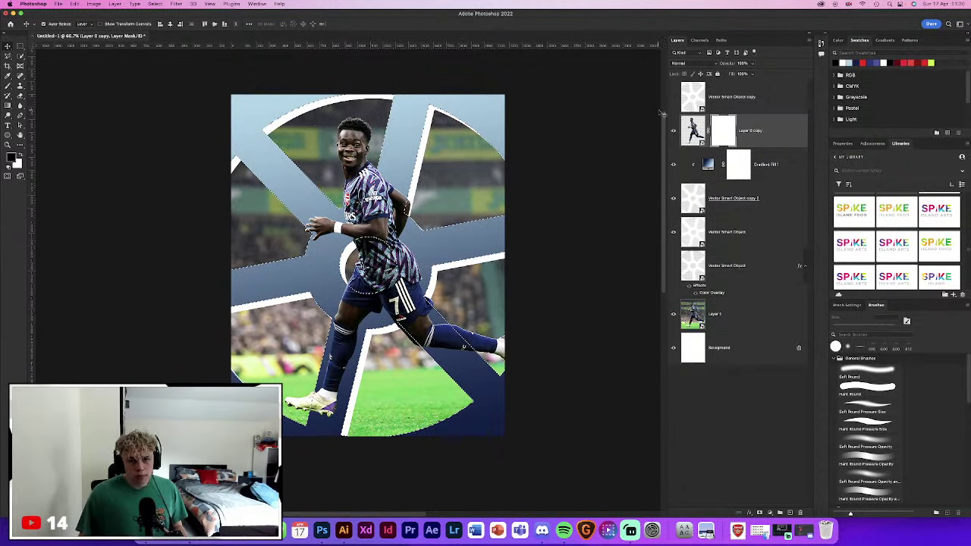
Fill Layer 0 copy's mask white using the Hard Round brush setup, undo test strokes, and deselect
left_click(867, 388)
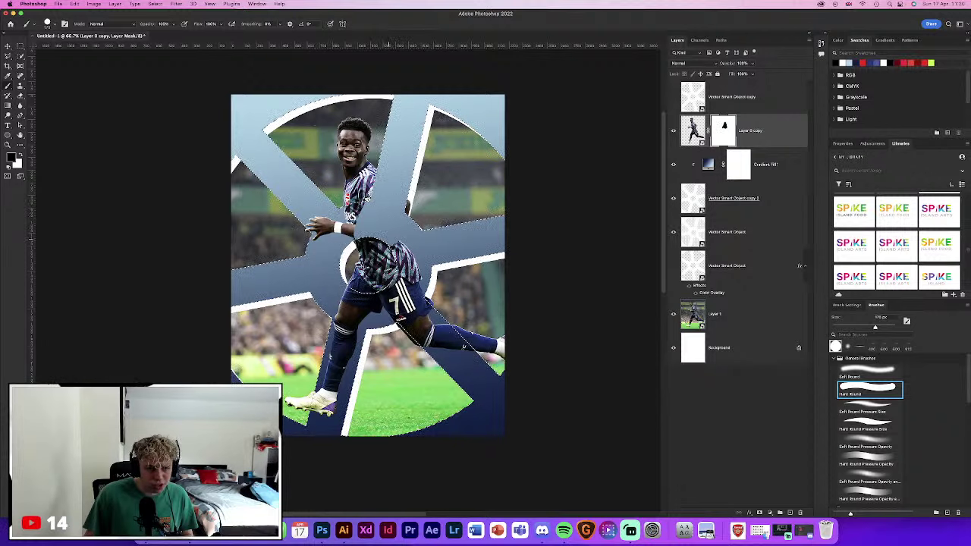
key("super+BackSpace")
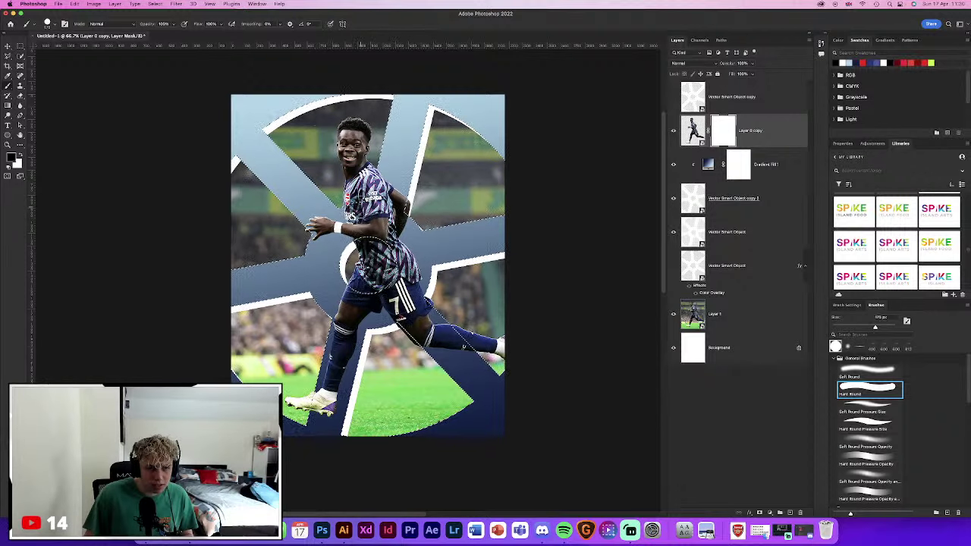
left_click_drag(368, 250, 317, 232)
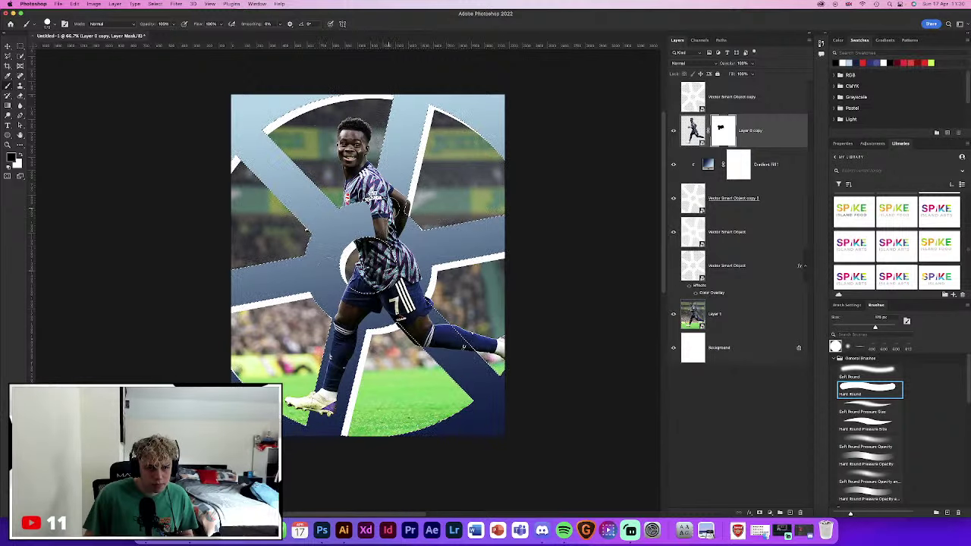
key("ctrl+z")
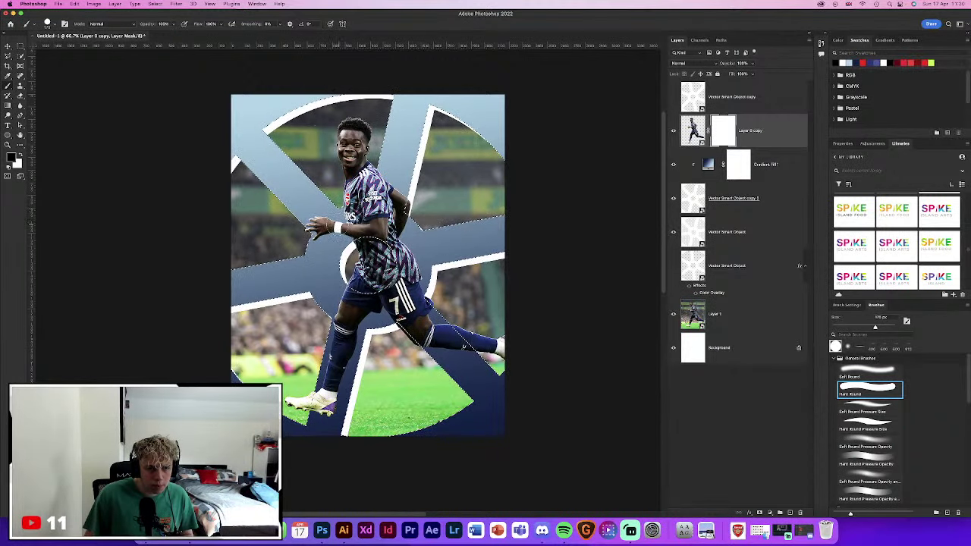
left_click(335, 226)
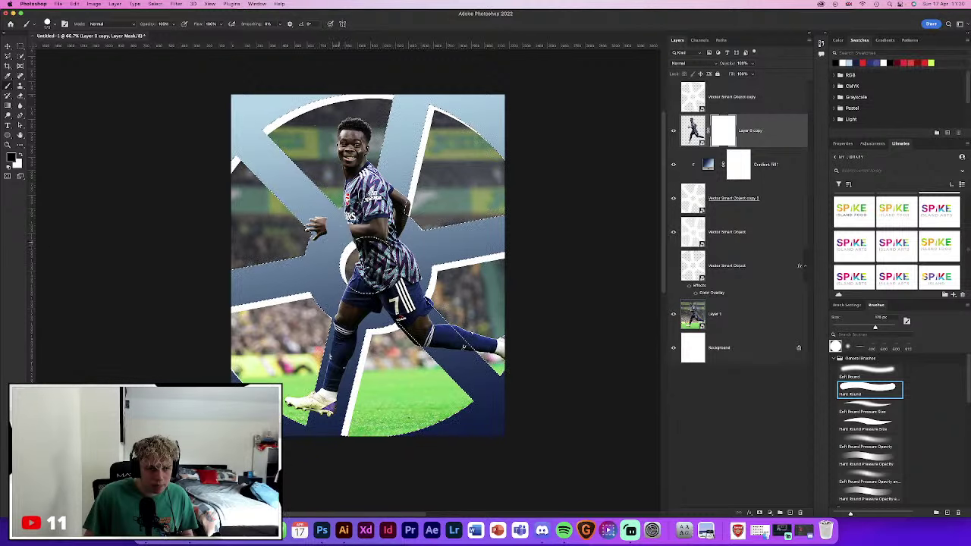
key("ctrl+z")
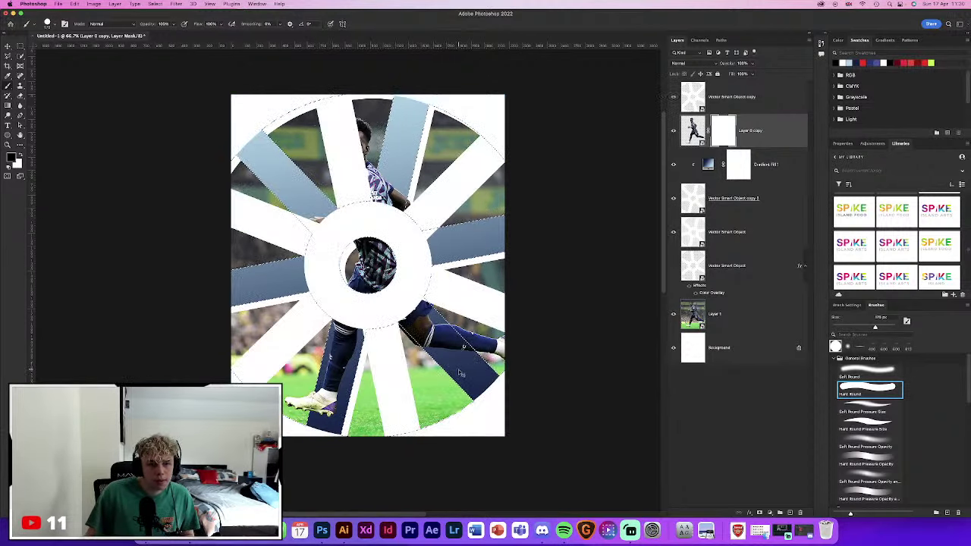
key("ctrl+d")
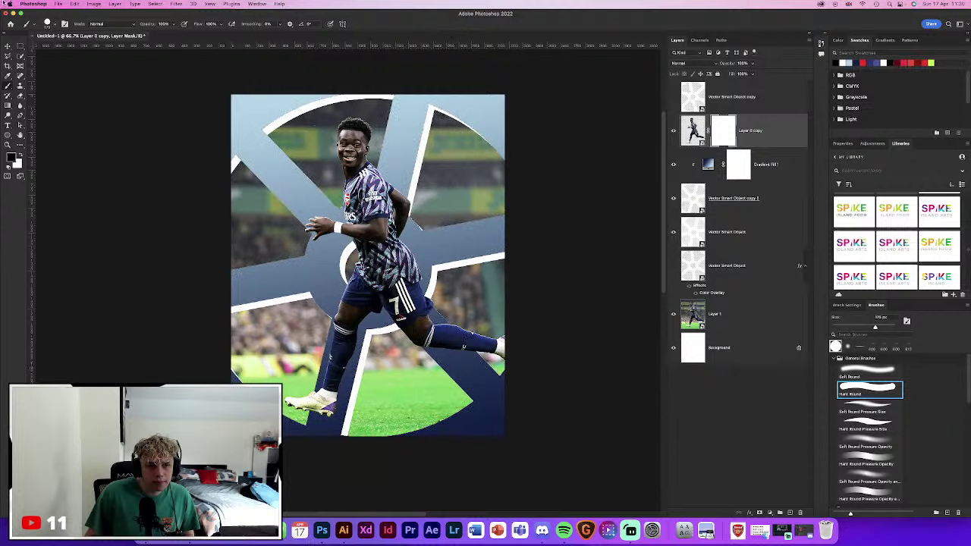
left_click(8, 47)
left_click(599, 320)
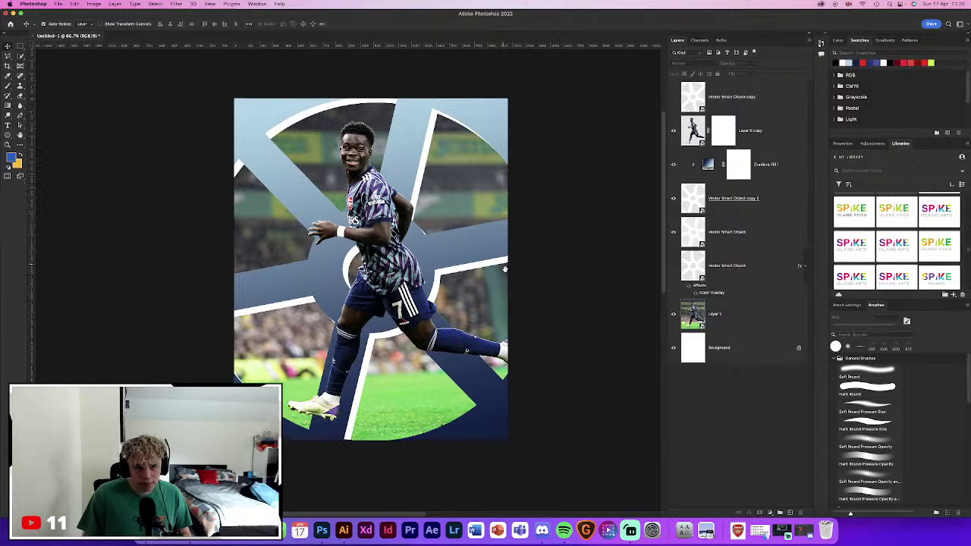
Move Layer 0 copy below Vector Smart Object copy 2, then below Vector Smart Object, keeping it visible
scroll(509, 281, "up", 1)
scroll(509, 281, "up", 2)
scroll(509, 282, "down", 1)
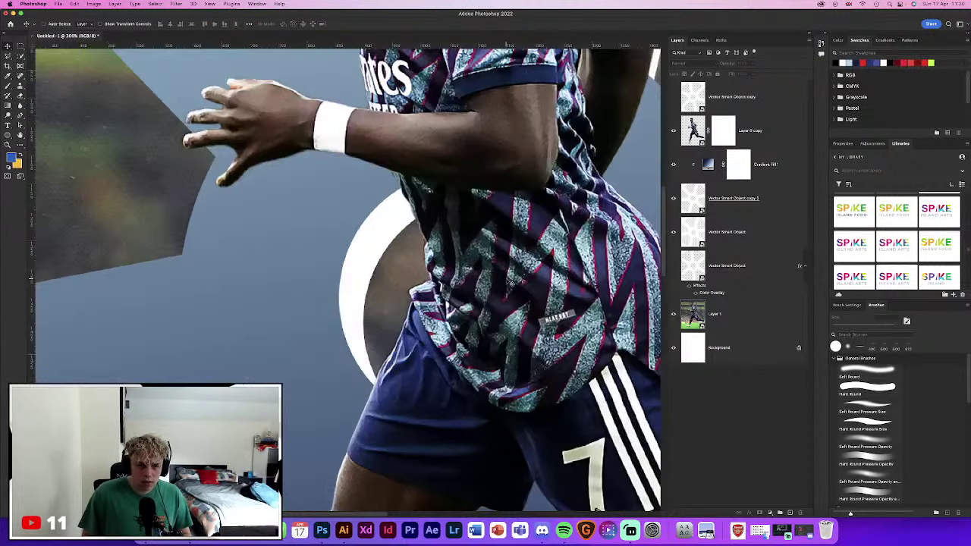
scroll(509, 281, "down", 1)
scroll(509, 283, "down", 1)
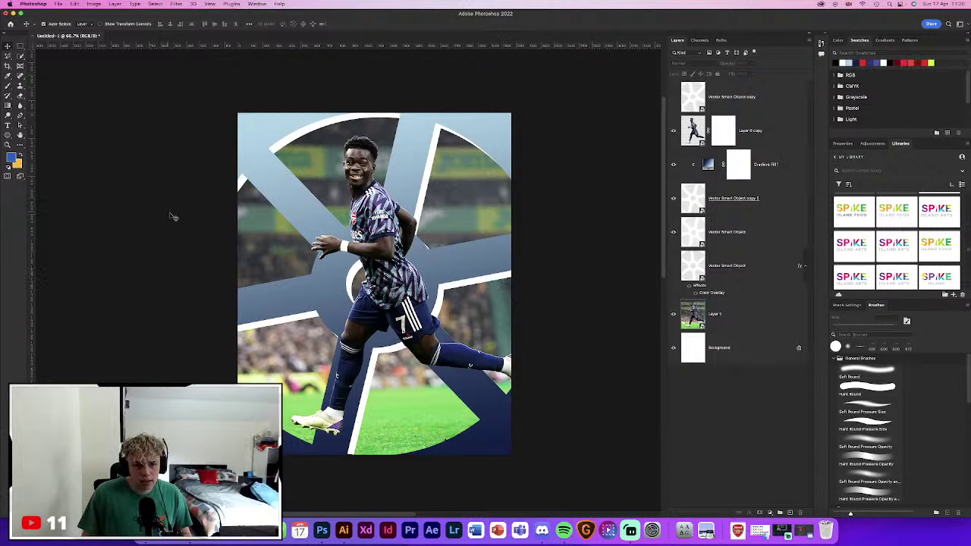
left_click(711, 135)
left_click(672, 131)
left_click(672, 131)
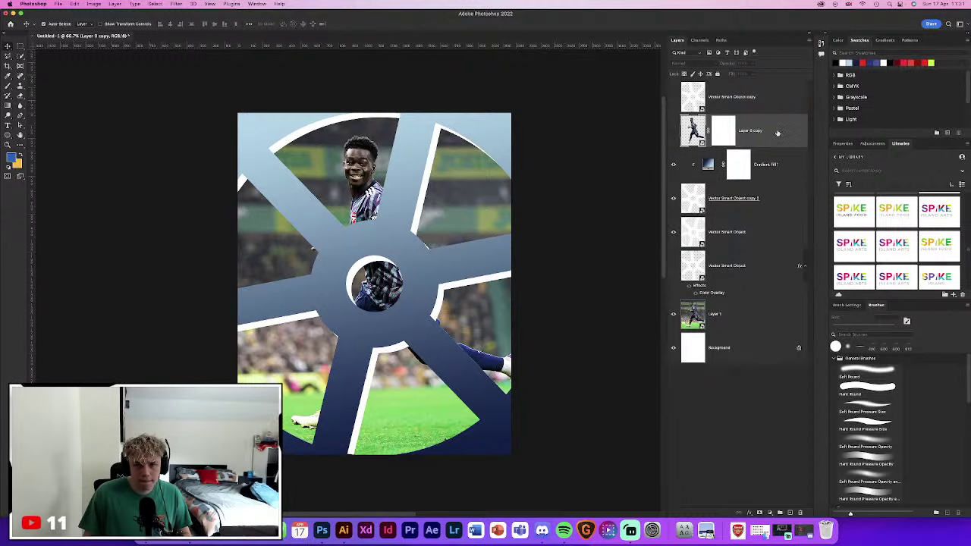
left_click_drag(777, 132, 751, 198)
left_click(673, 200)
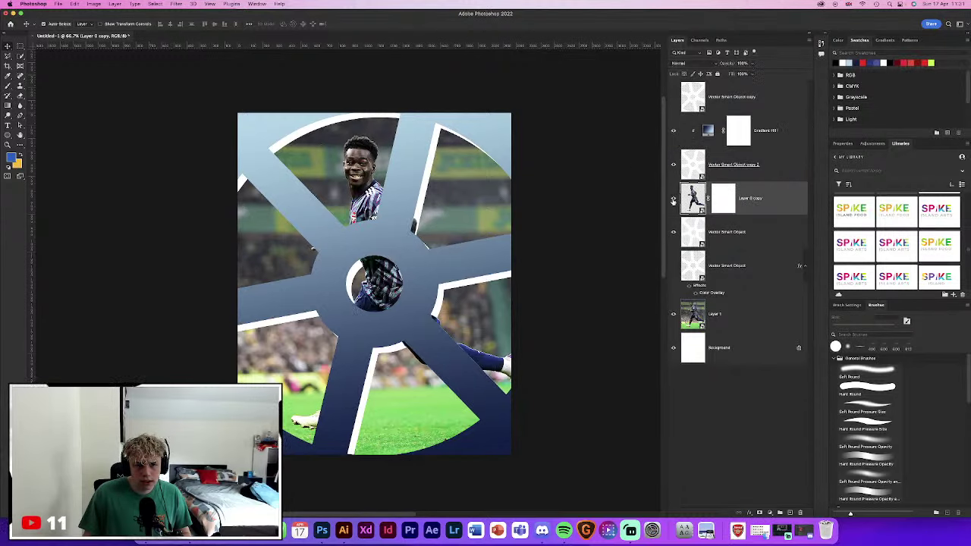
left_click_drag(764, 197, 757, 242)
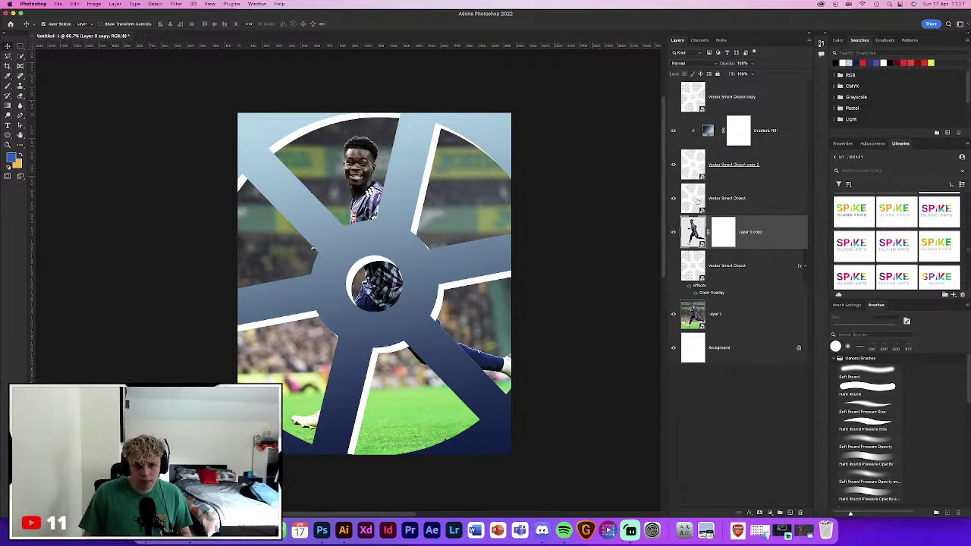
Add a layer mask to Vector Smart Object copy 2 and move Vector Smart Object below the player
left_click(696, 200)
left_click(691, 162)
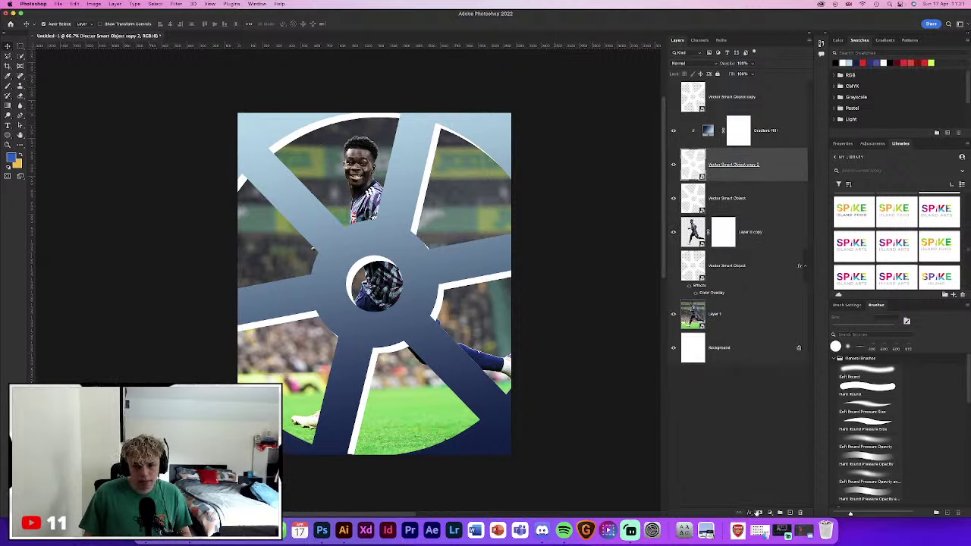
left_click(756, 512)
left_click_drag(741, 187, 738, 242)
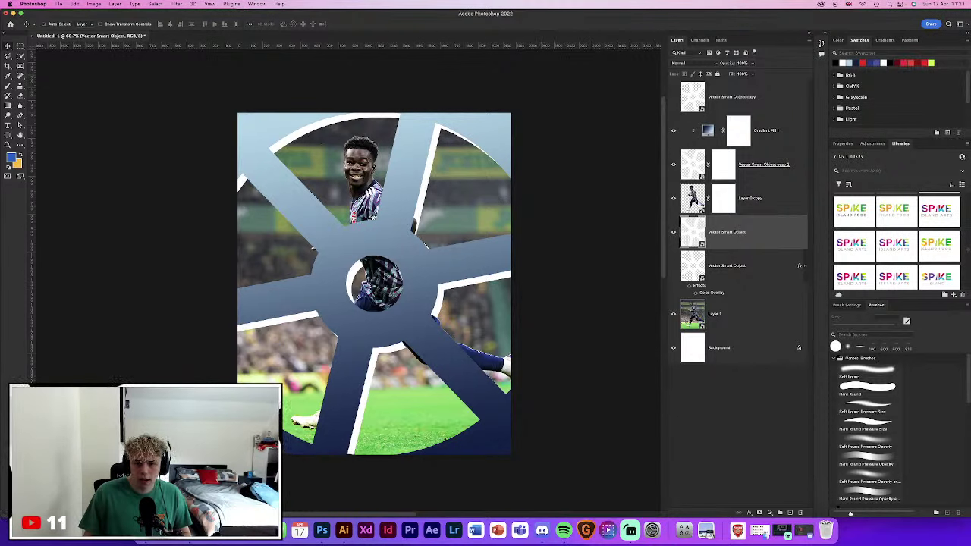
Load the player silhouette and paint his leg and shorts onto copy 2's mask, then undo
left_click(716, 173)
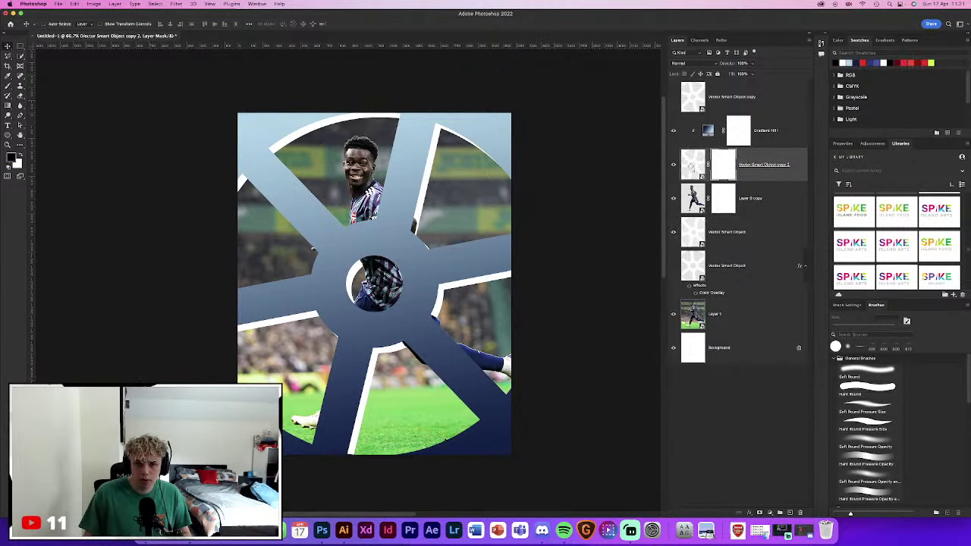
left_click(692, 166, "super")
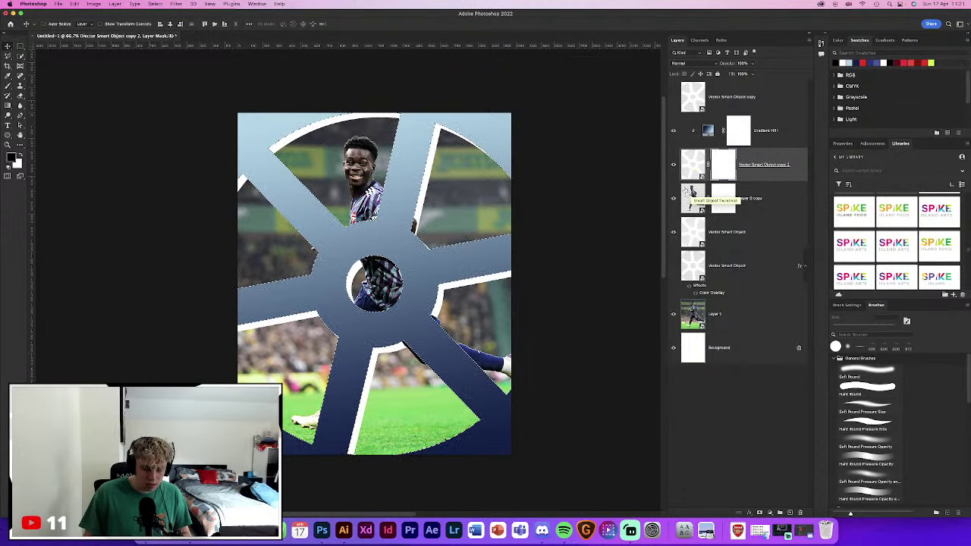
left_click(692, 197, "super")
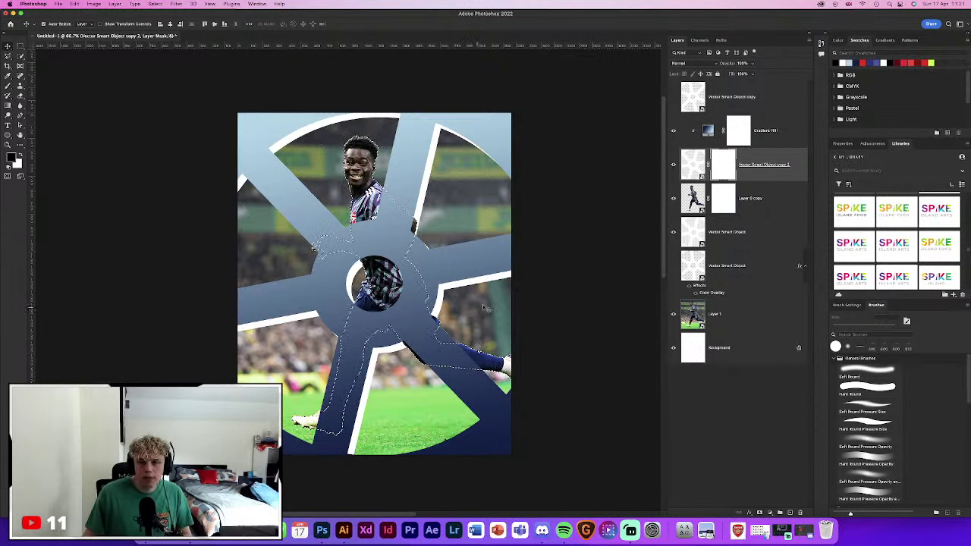
left_click(866, 389)
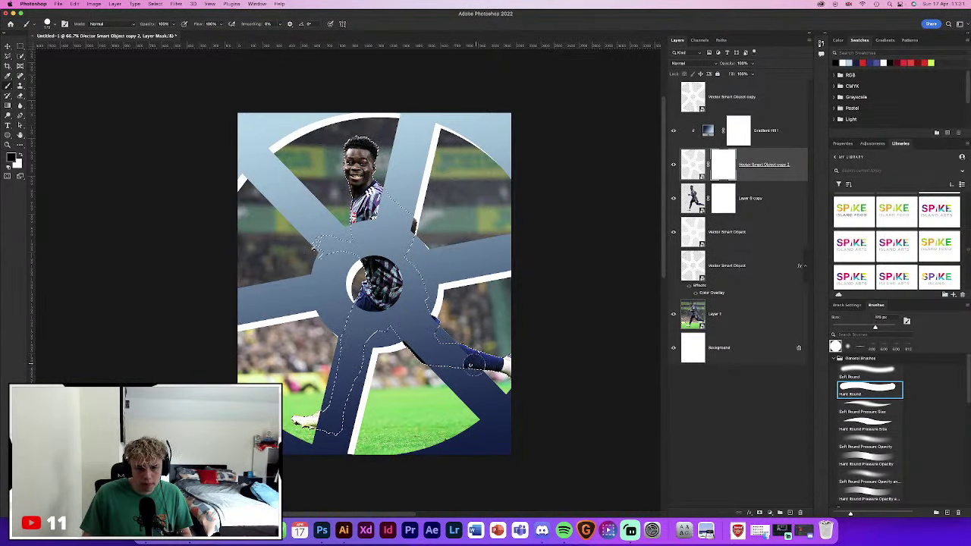
mouse_move(464, 353)
left_mouse_down()
mouse_move(406, 350)
mouse_move(436, 327)
left_mouse_up()
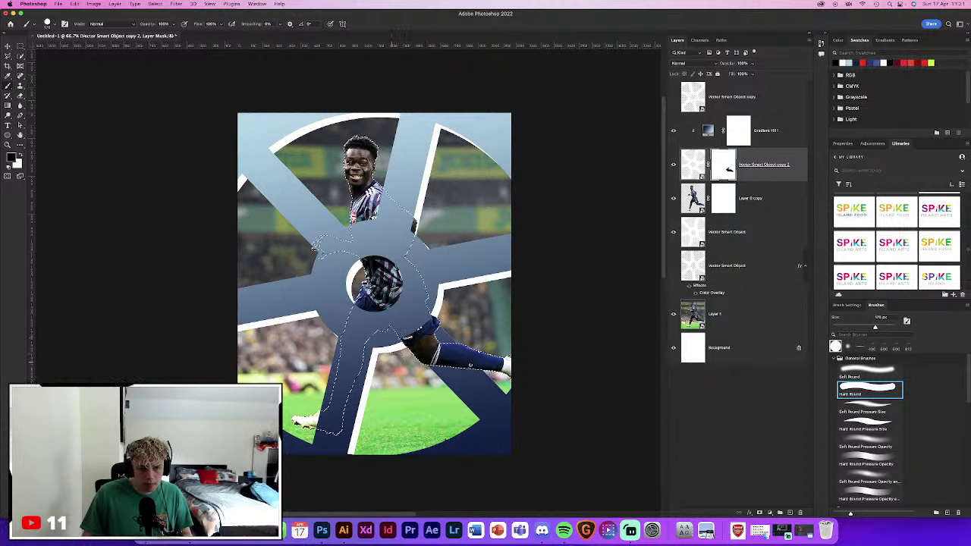
mouse_move(413, 345)
left_mouse_down()
mouse_move(372, 216)
mouse_move(357, 254)
left_mouse_up()
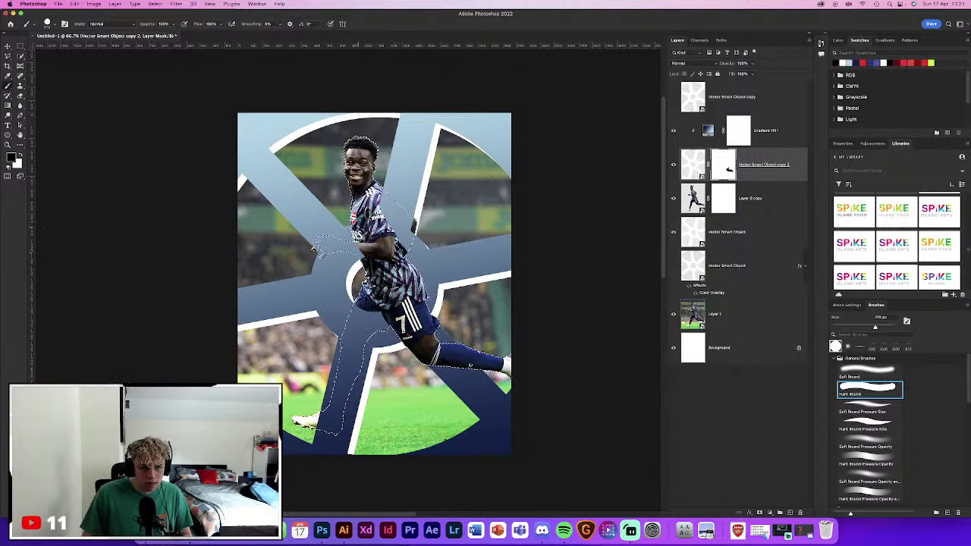
key("ctrl+z")
key("ctrl+z")
key("ctrl+z")
key("ctrl+z")
key("ctrl+z")
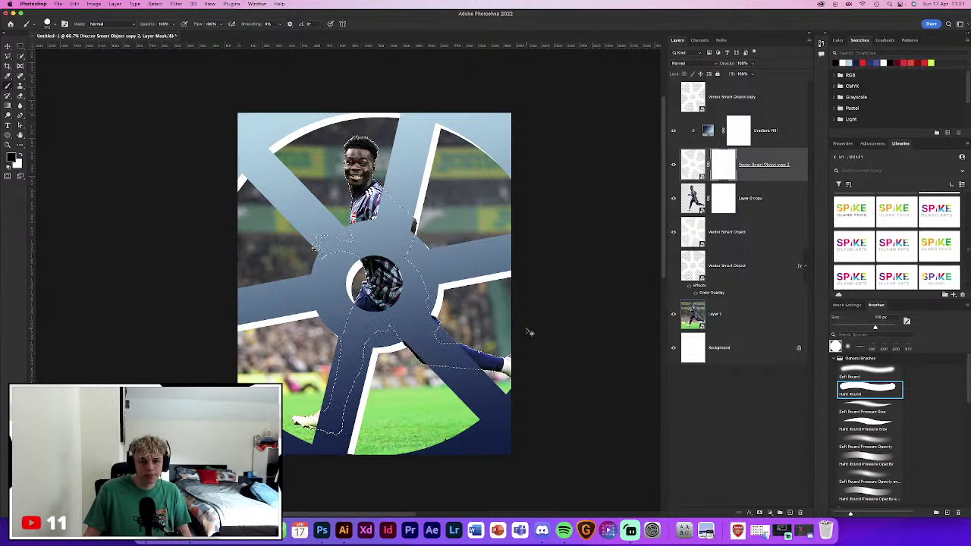
key("ctrl+z")
Select the player cutout layer and toggle its visibility off and back on
key("ctrl+plus")
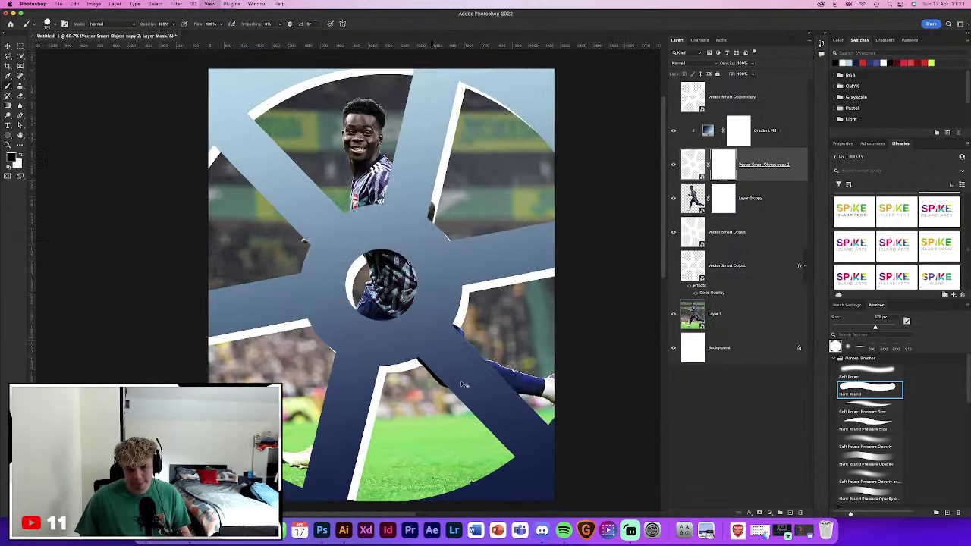
key("ctrl+plus")
key("ctrl+minus")
key("ctrl+minus")
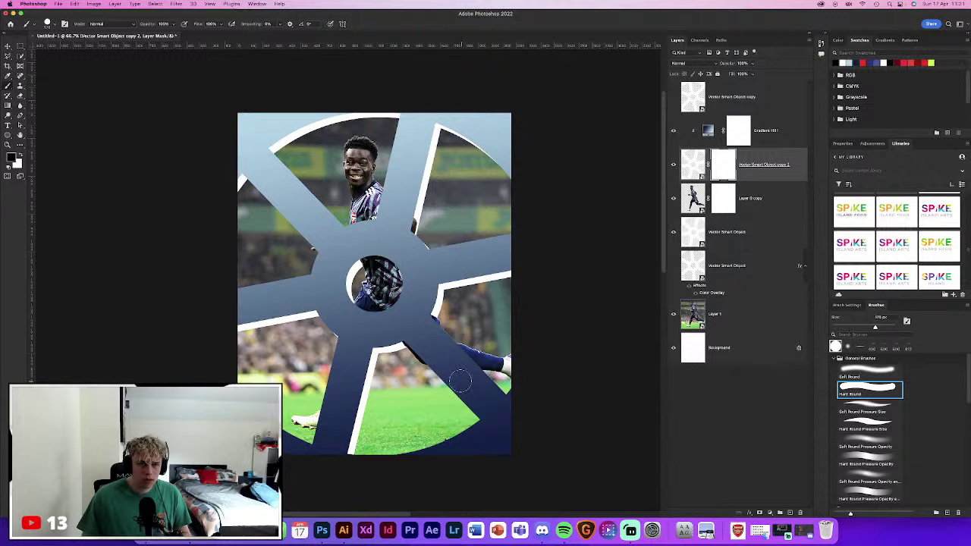
left_click(6, 47)
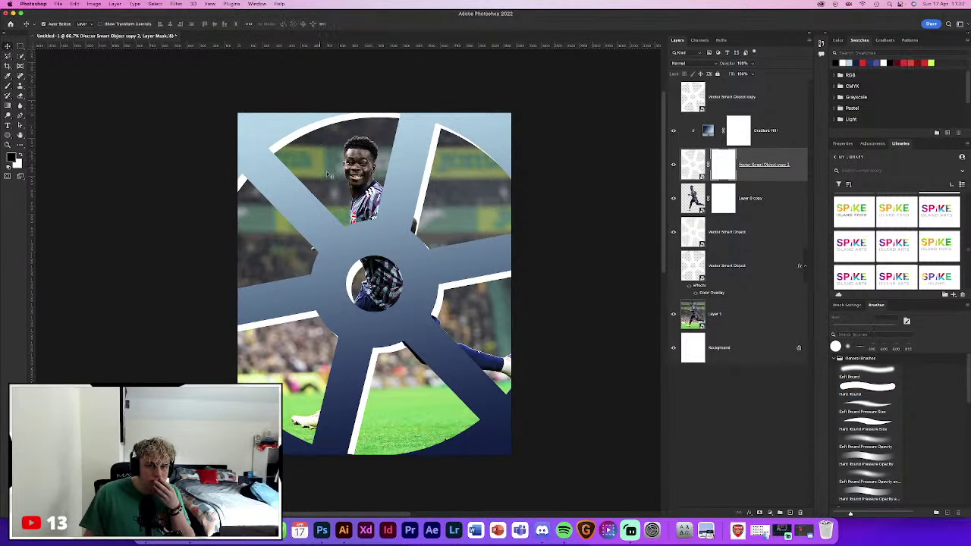
left_click(358, 185)
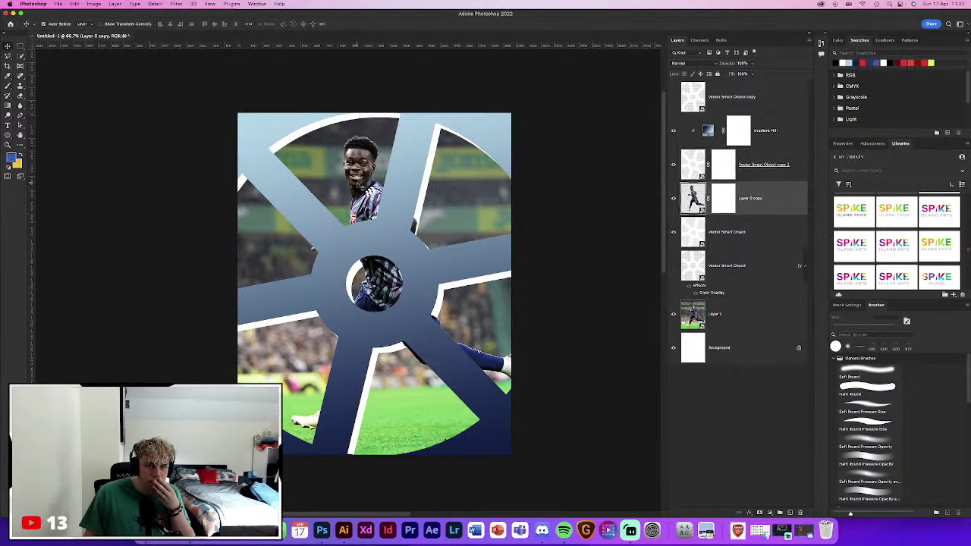
left_click(673, 199)
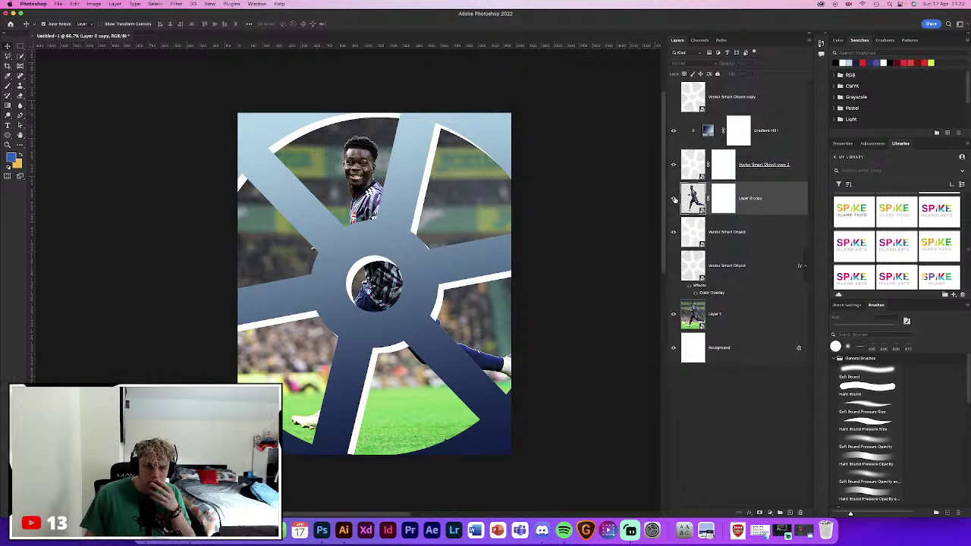
left_click(673, 199)
left_click_drag(766, 206, 773, 130)
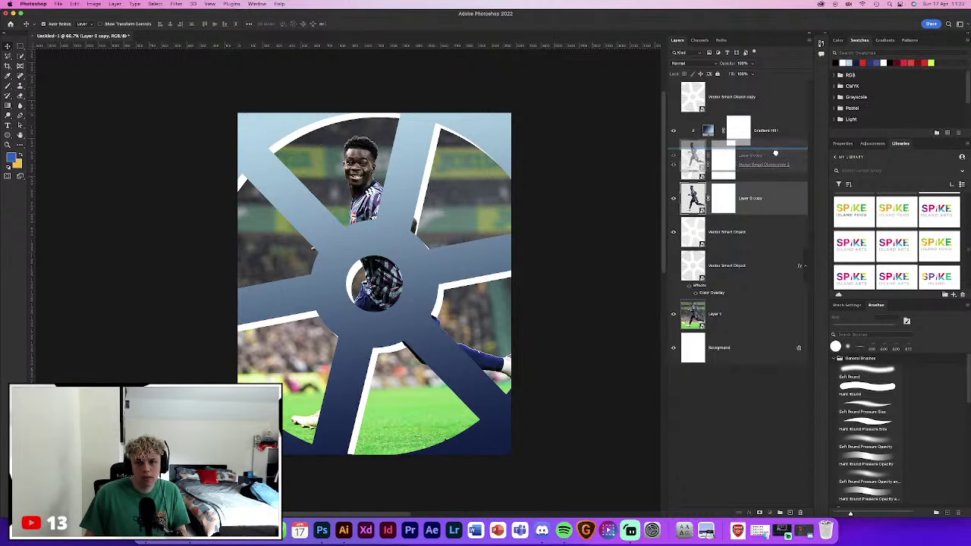
key("ctrl+z")
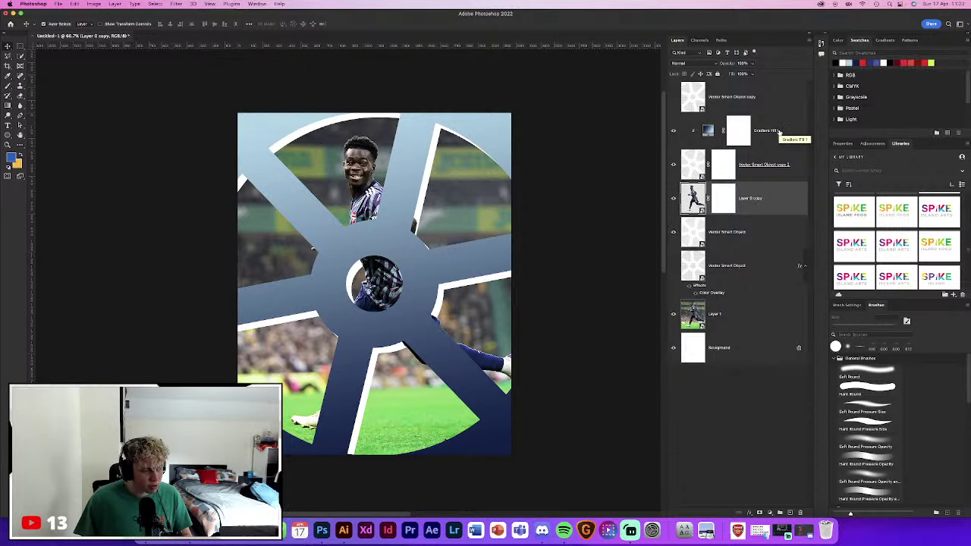
left_click(673, 164)
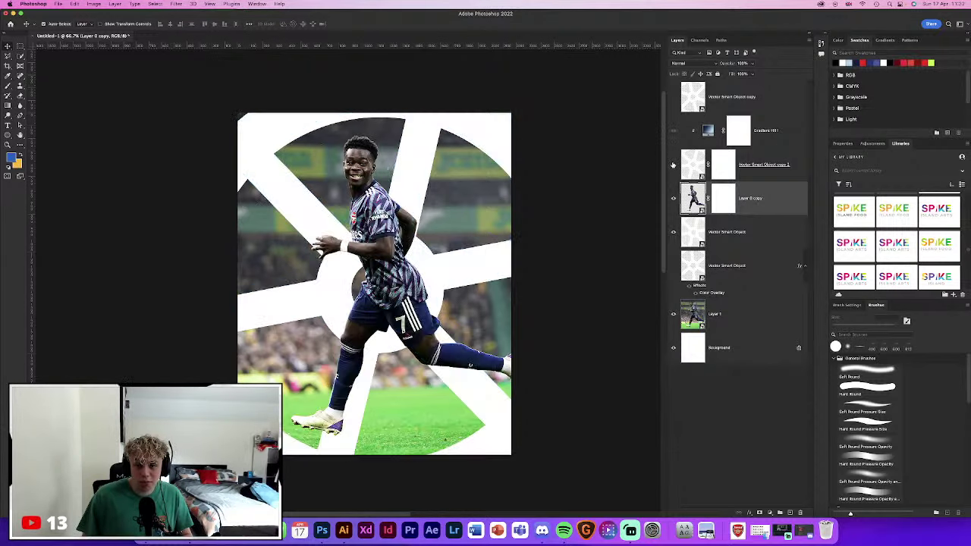
left_click(673, 164)
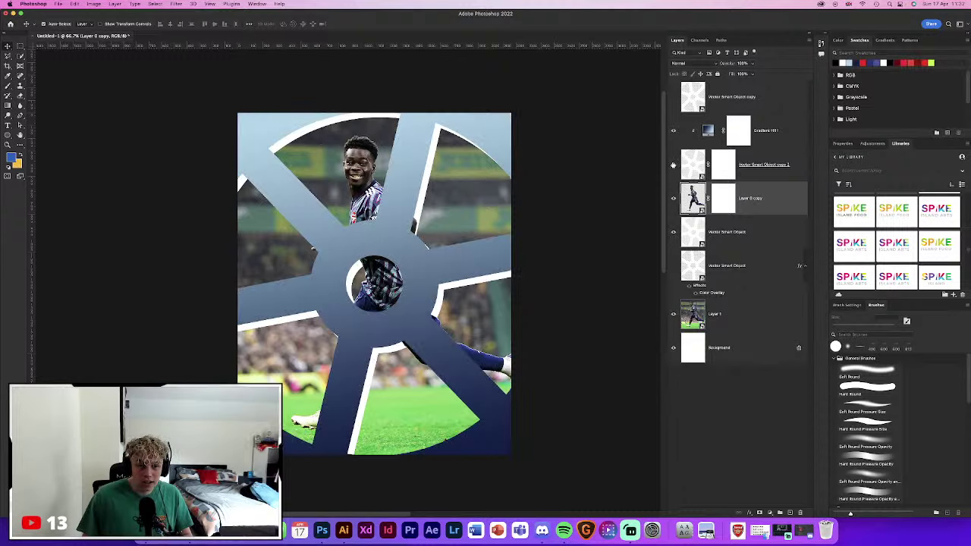
left_click(543, 370)
left_click(672, 164)
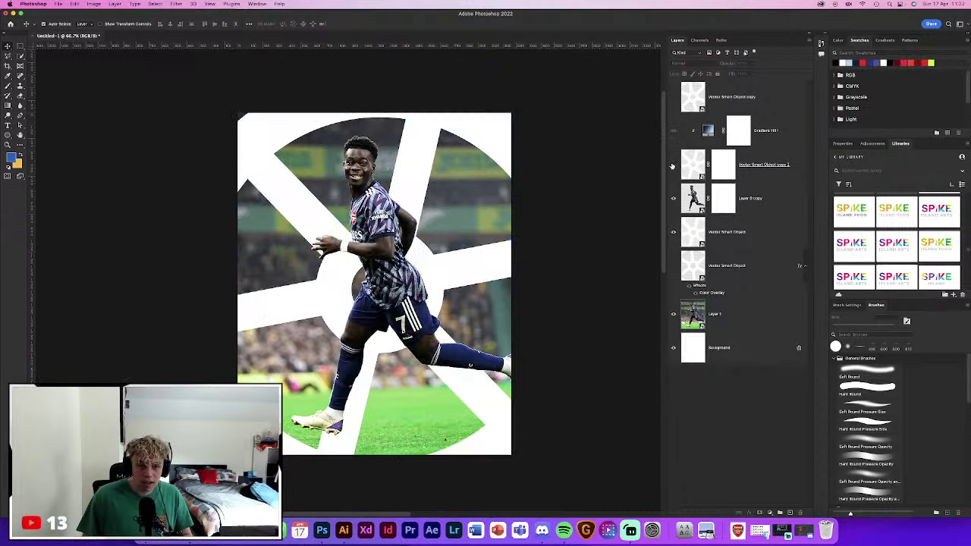
left_click(672, 164)
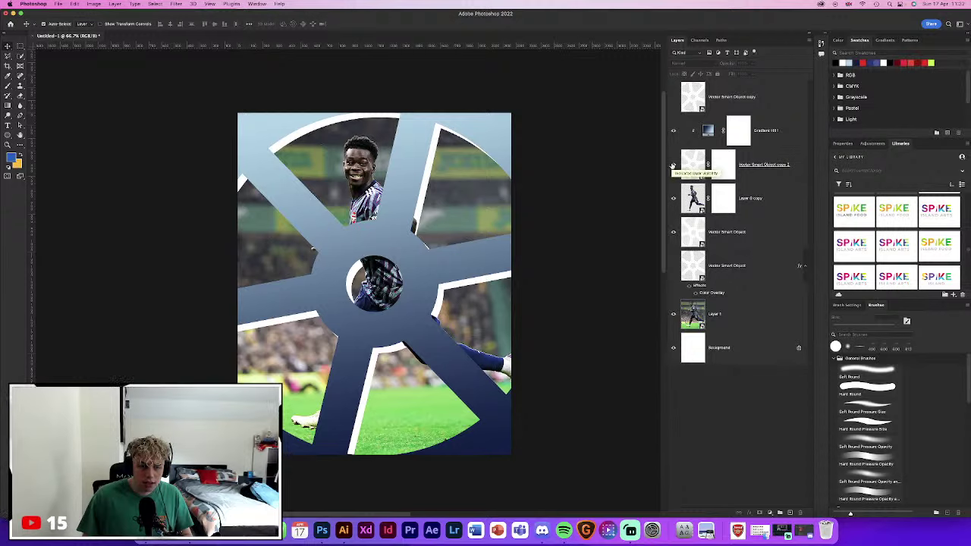
left_click(880, 144)
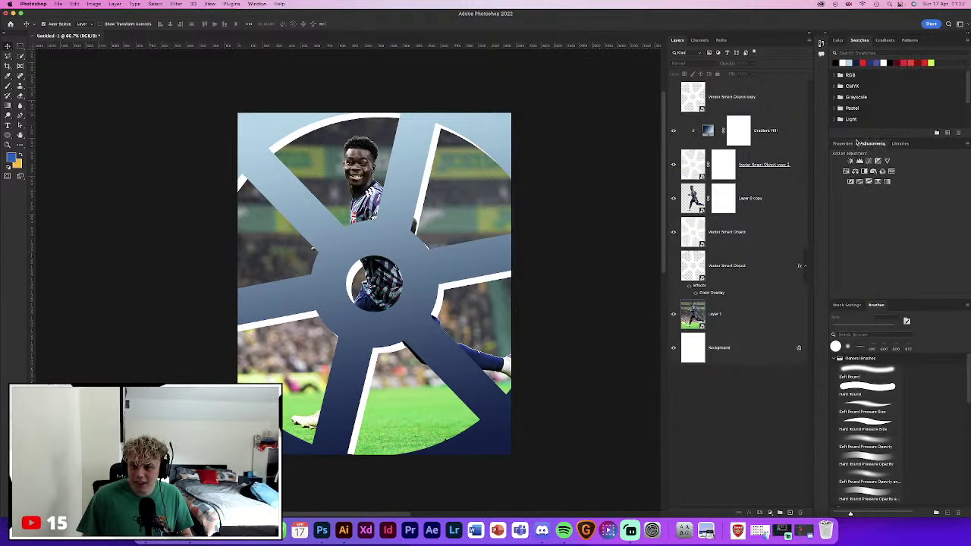
scroll(905, 278, "down", 3)
scroll(904, 278, "down", 3)
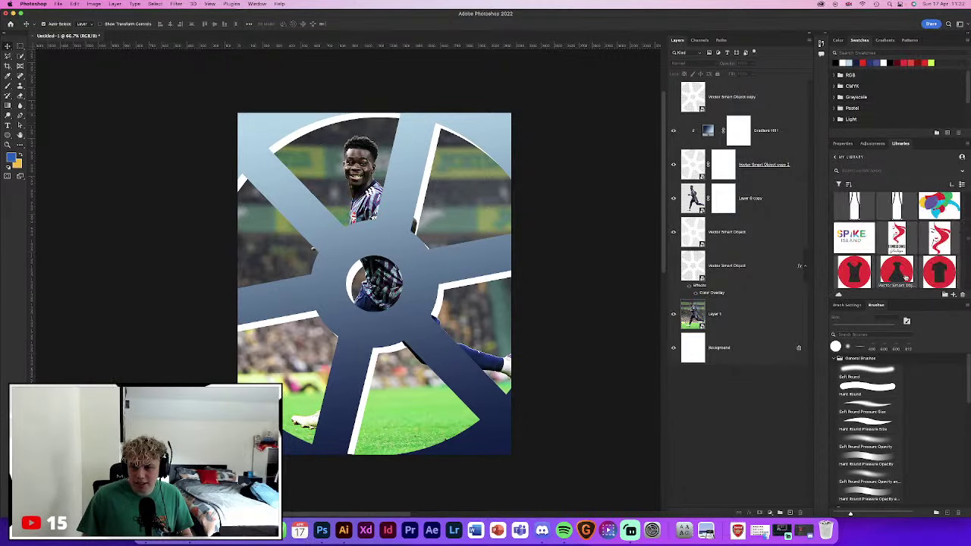
scroll(898, 269, "down", 3)
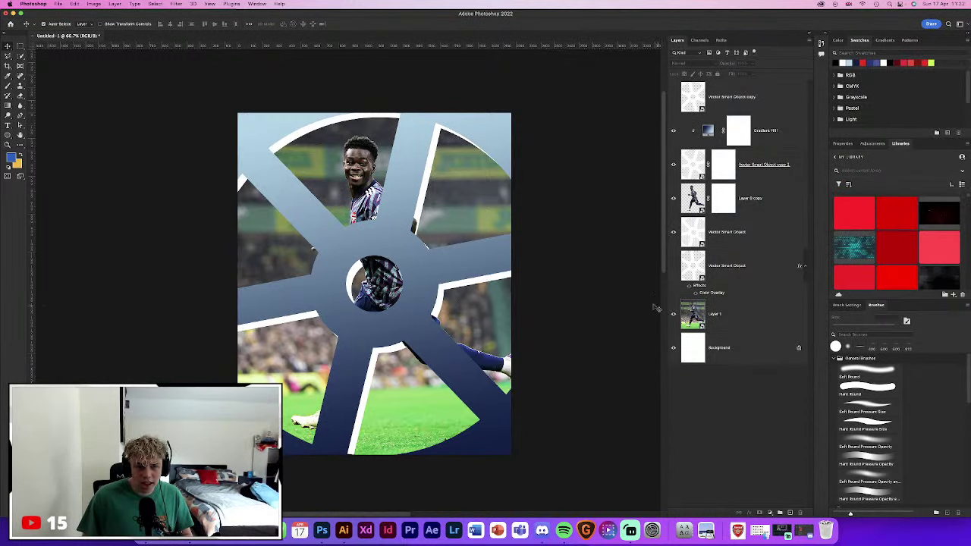
left_click(717, 314)
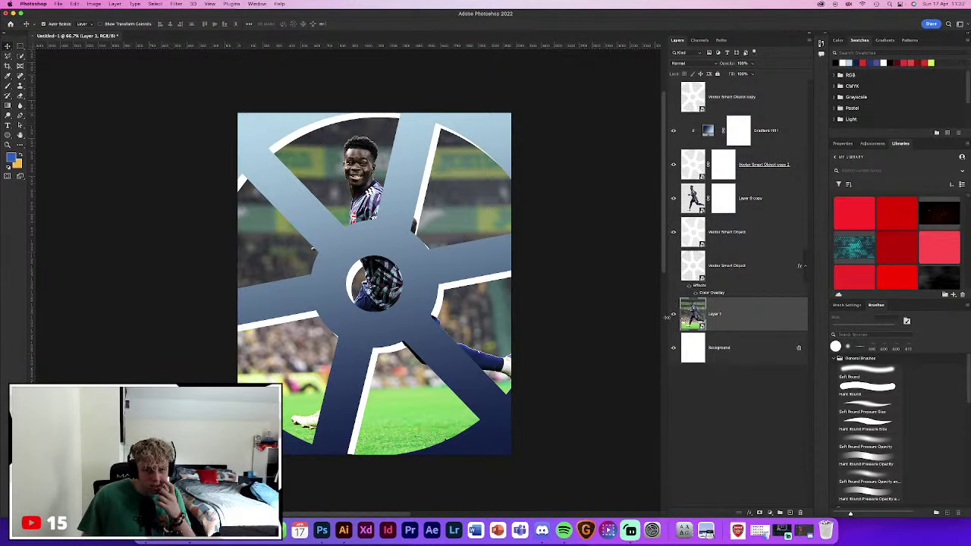
left_click(672, 314)
left_click(673, 314)
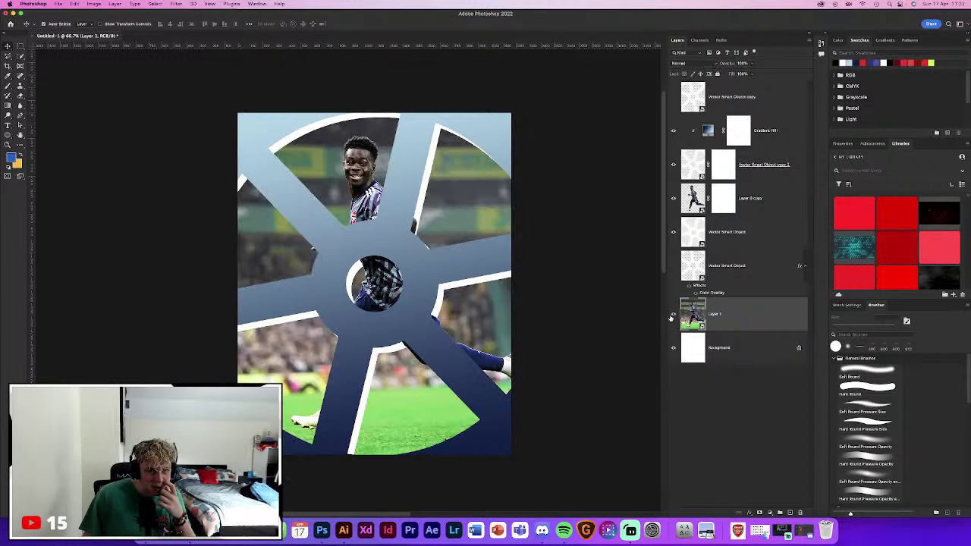
left_click(695, 209)
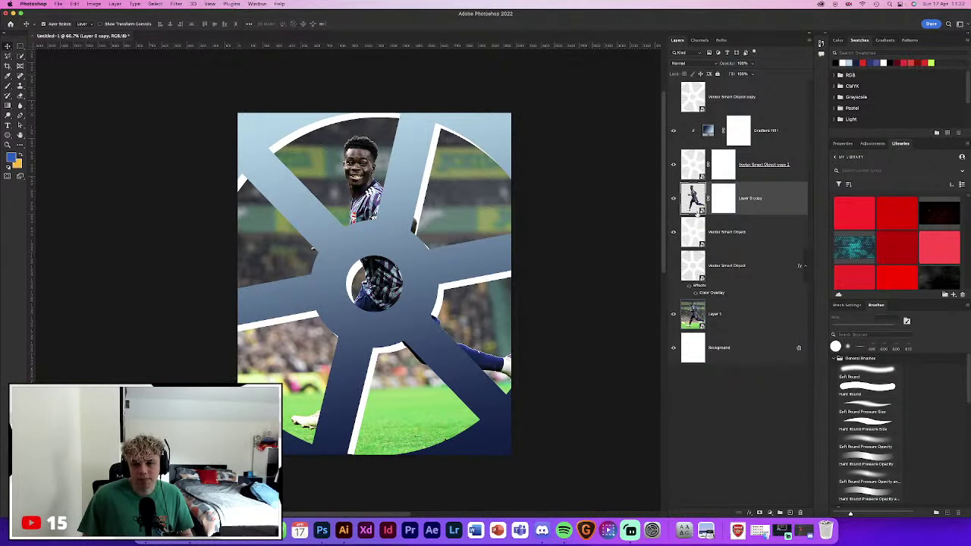
left_click(751, 319, "shift")
key("ctrl+t")
Cancel an enlargement of the layers and drag the Color Overlay Vector Smart Object below Layer 1
key("ctrl+minus")
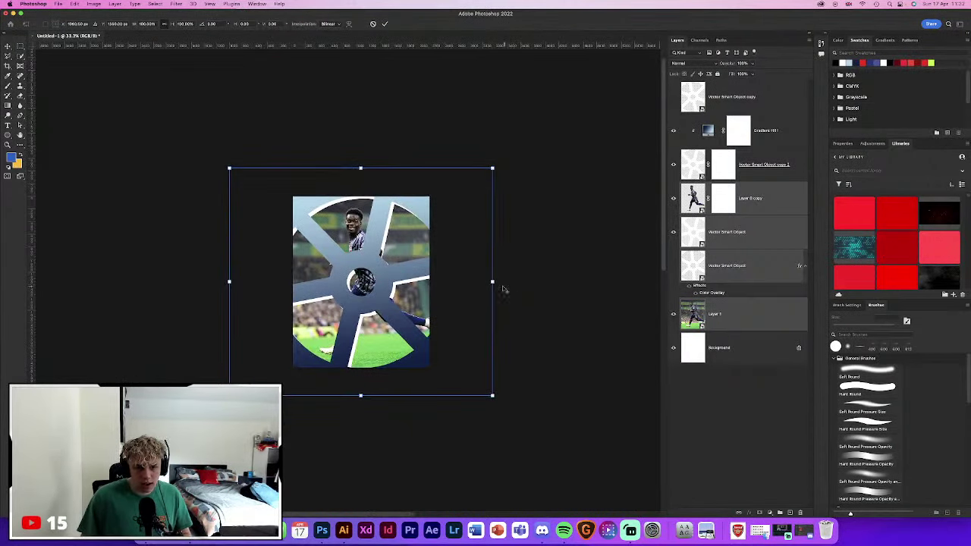
left_click_drag(493, 282, 505, 283)
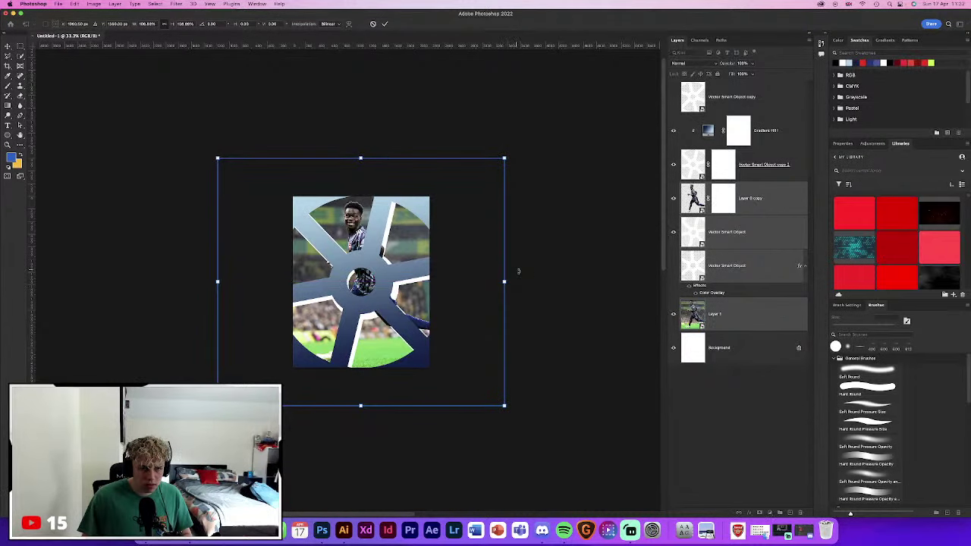
key("ctrl+z")
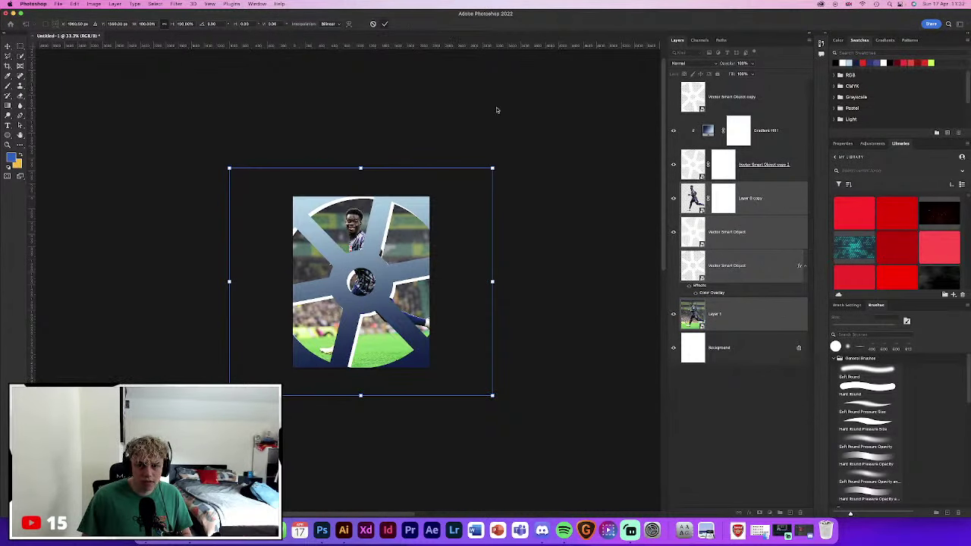
key("Return")
left_click(707, 270)
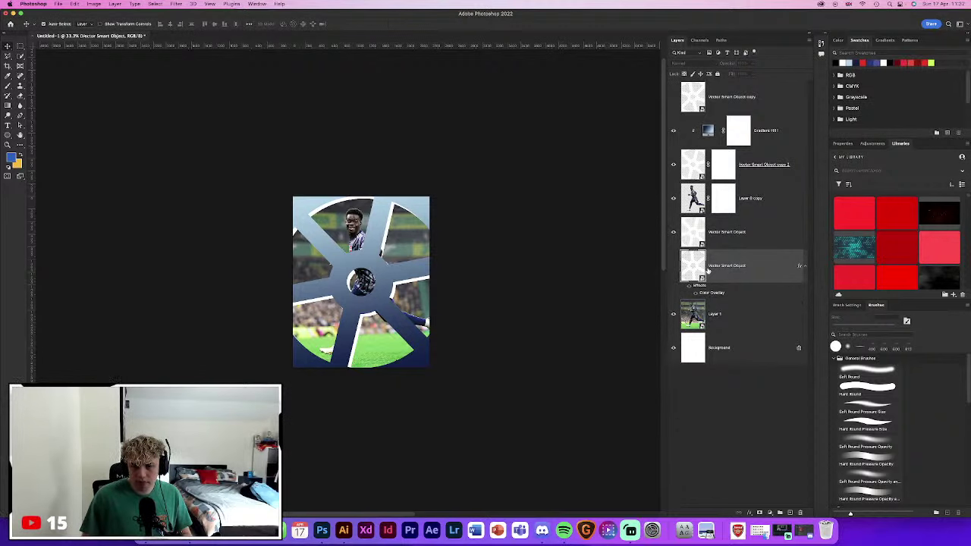
left_click_drag(707, 269, 705, 332)
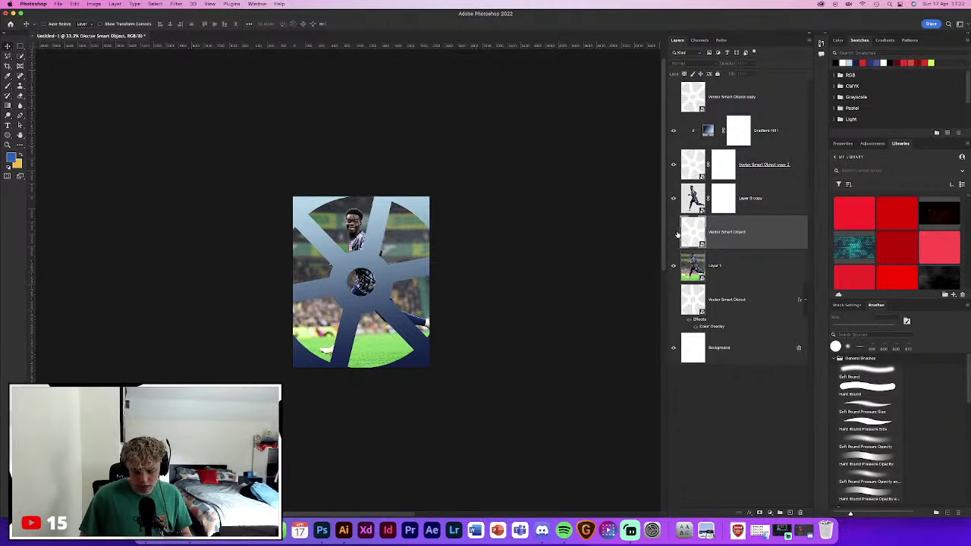
key("ctrl+1")
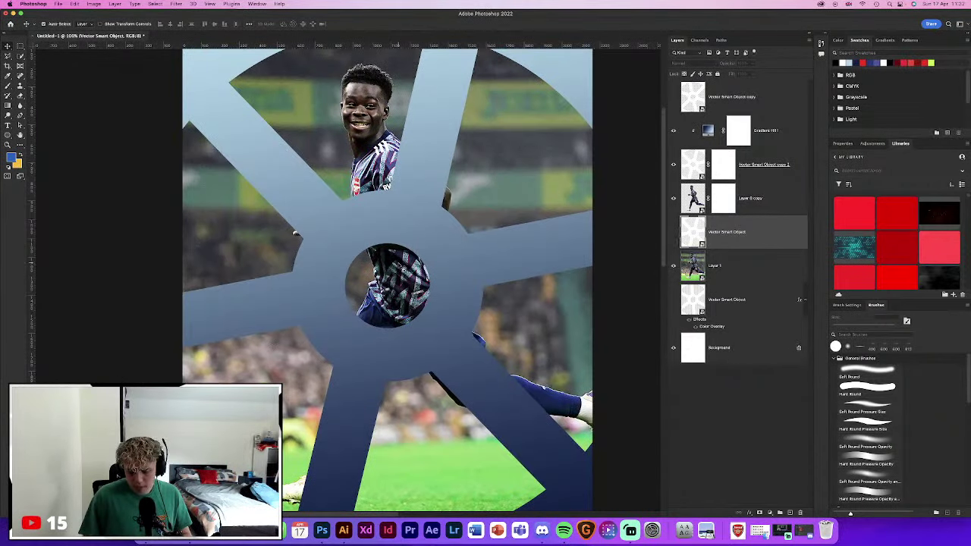
Commit an unchanged transform on Layer 0 copy, load then clear the player selection, and select Gradient Fill 1
left_click(340, 289)
key("ctrl+t")
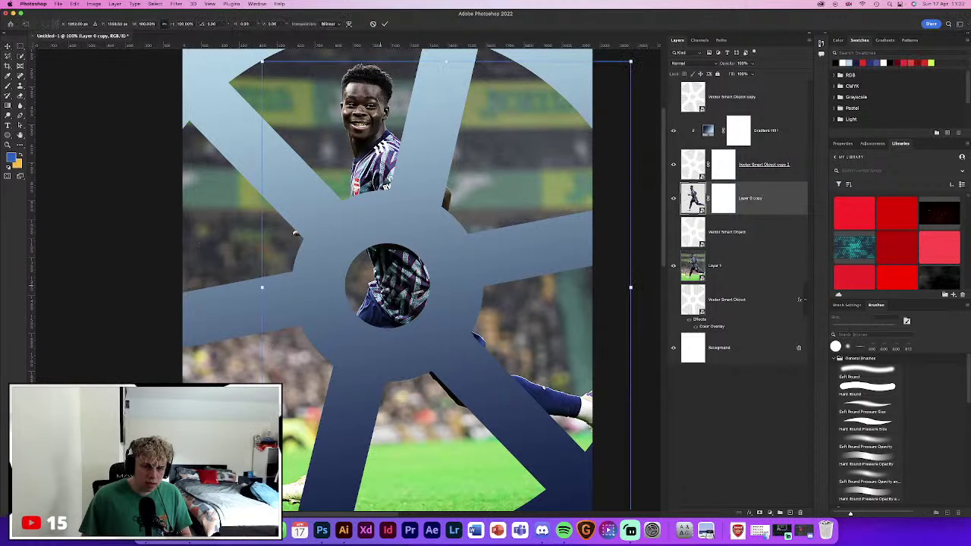
left_click(384, 25)
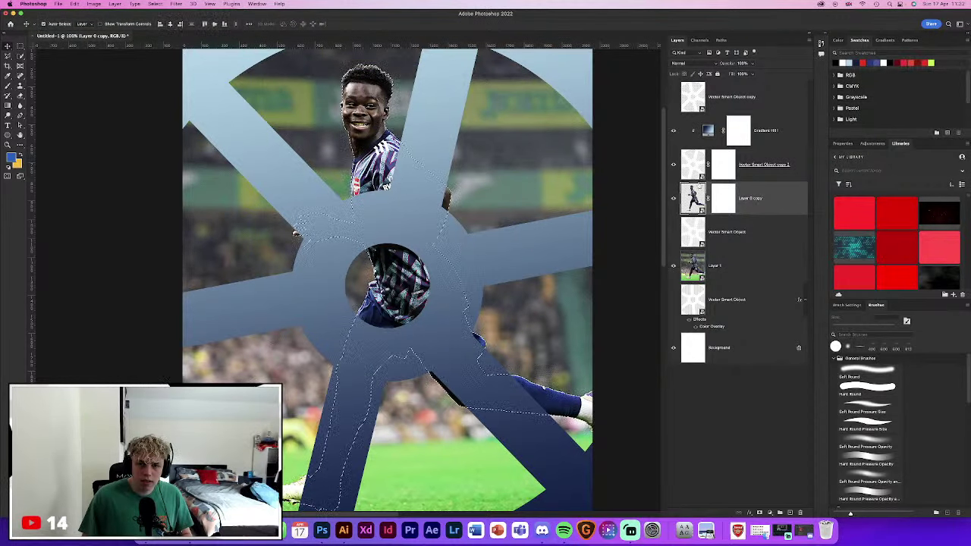
left_click(692, 198, "ctrl")
left_click(697, 161)
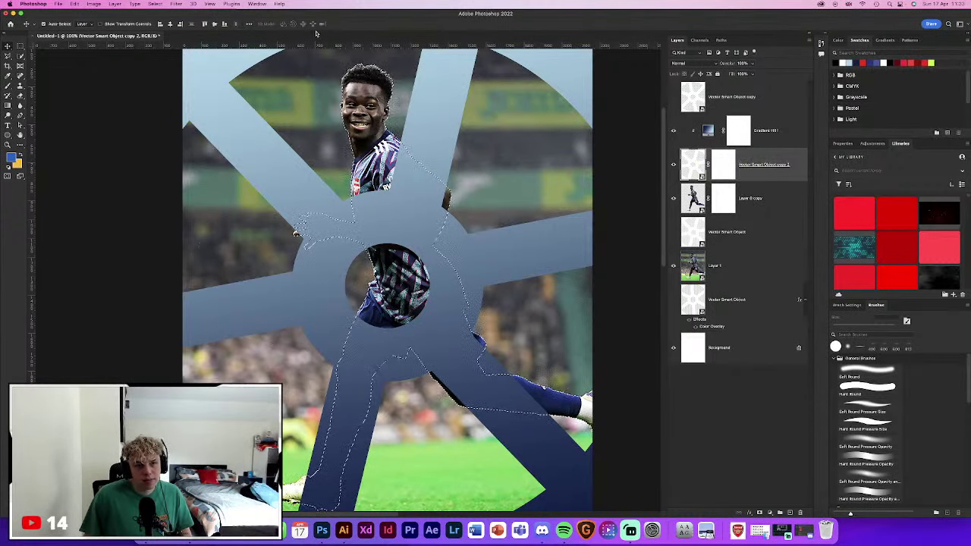
key("ctrl+d")
key("ctrl+minus")
key("ctrl+minus")
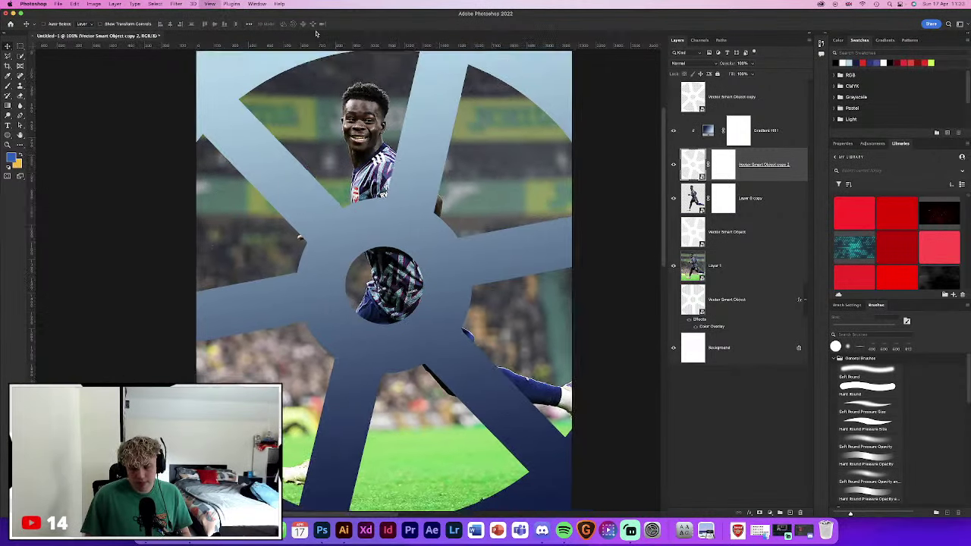
left_click(409, 285)
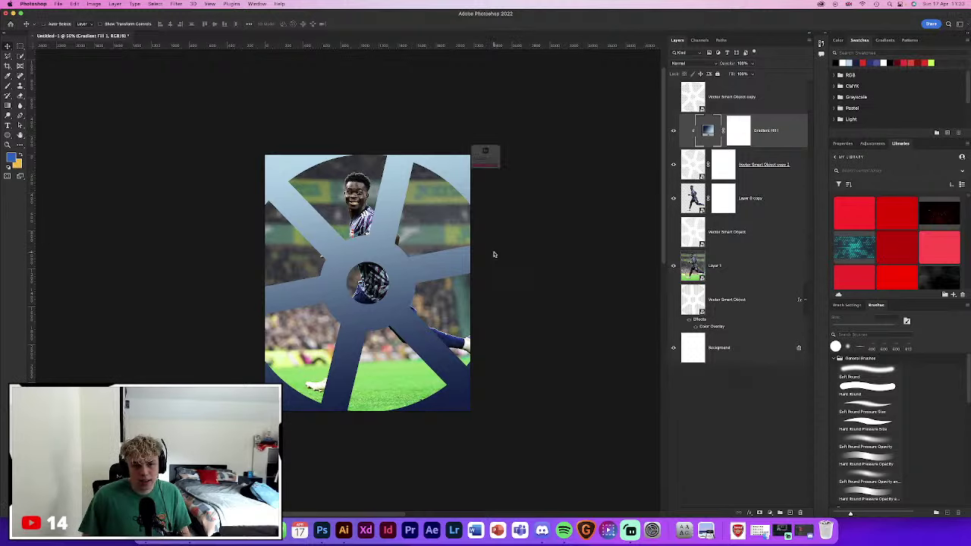
Hide Gradient Fill 1 and shrink the white wheel toward the canvas centre
left_click_drag(772, 183, 485, 163)
left_click(514, 183)
key("ctrl+t")
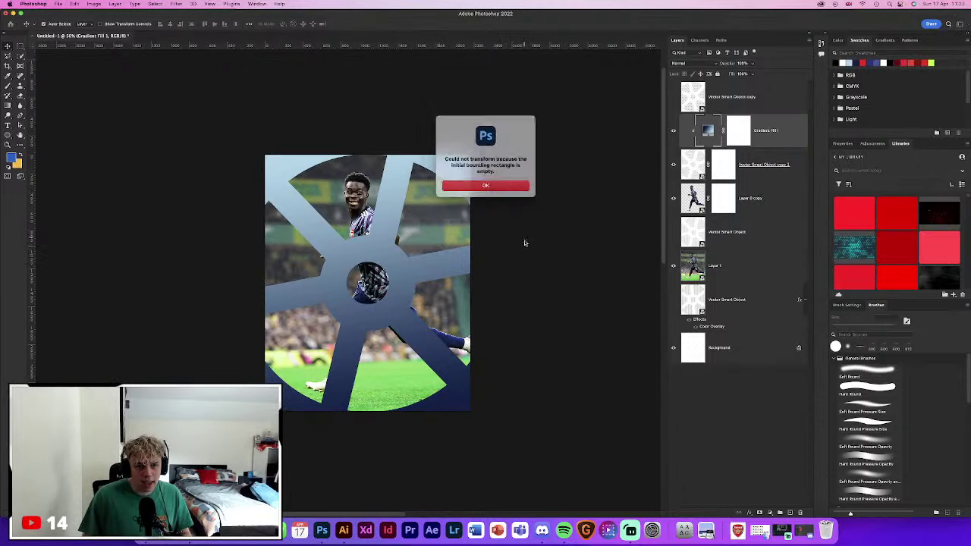
left_click(485, 184)
left_click(673, 130)
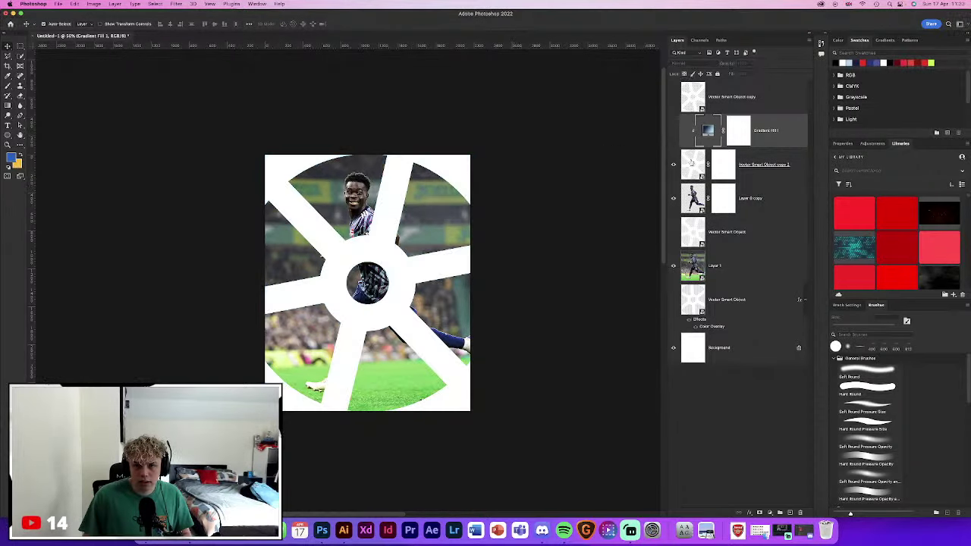
left_click(762, 164)
key("ctrl+t")
mouse_move(533, 283)
left_mouse_down()
mouse_move(457, 299)
mouse_move(464, 236)
mouse_move(480, 216)
left_mouse_up()
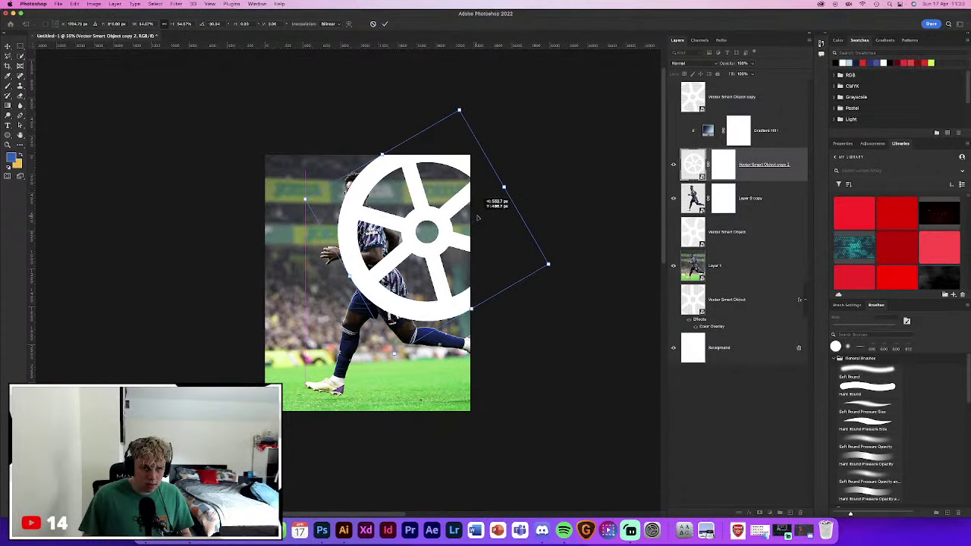
left_click(385, 23)
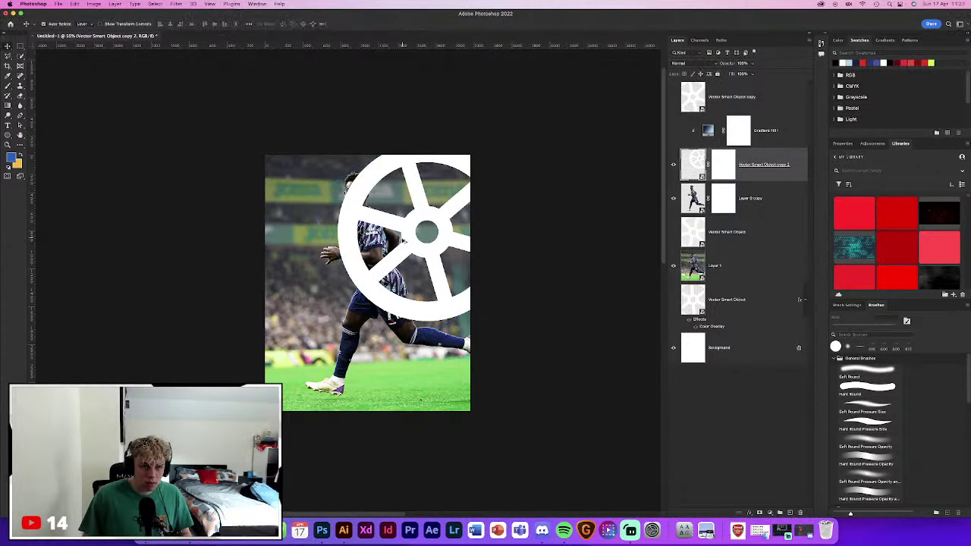
Duplicate the white wheel onto the lower-left photo and move Vector Smart Object copy just above Background
left_click_drag(402, 241, 283, 359)
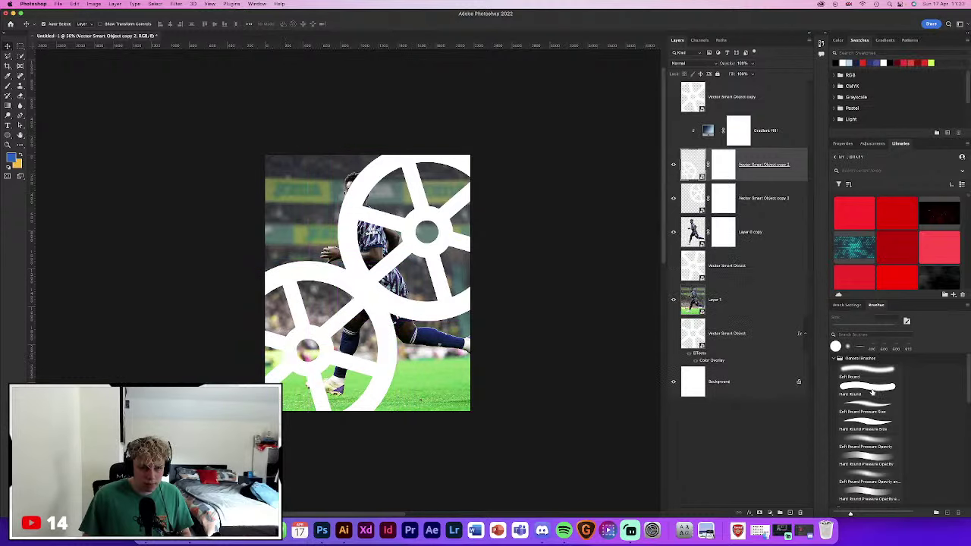
left_click(783, 215)
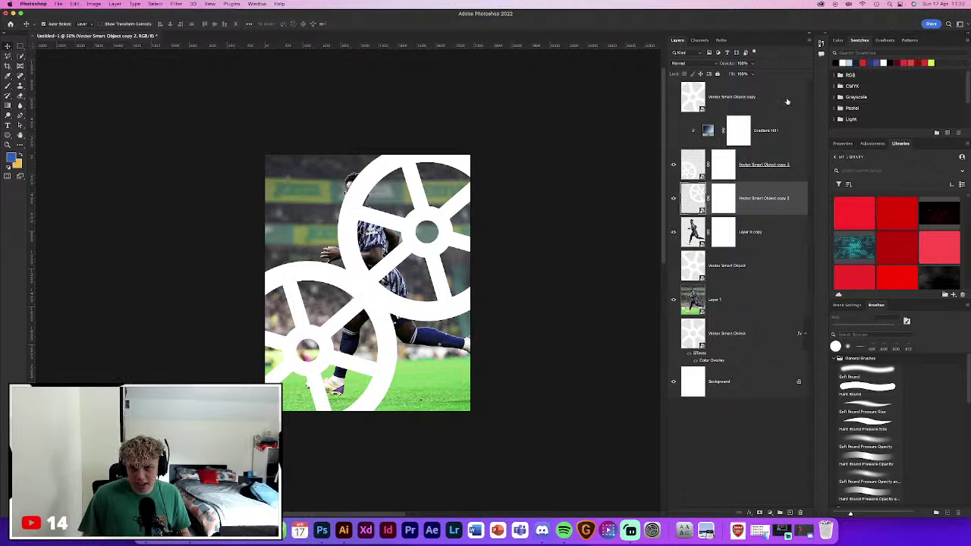
left_click_drag(787, 101, 758, 365)
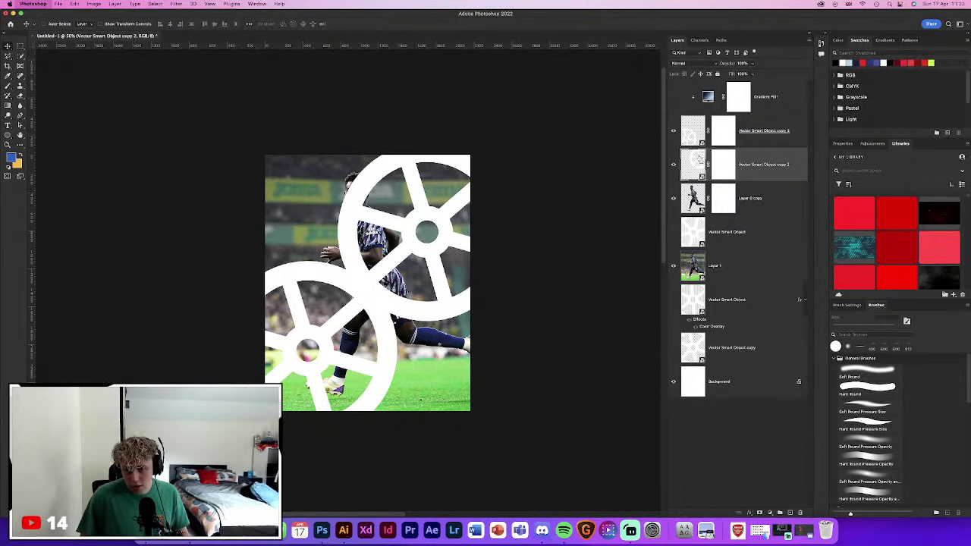
key("i")
key("super+k")
left_click(736, 144)
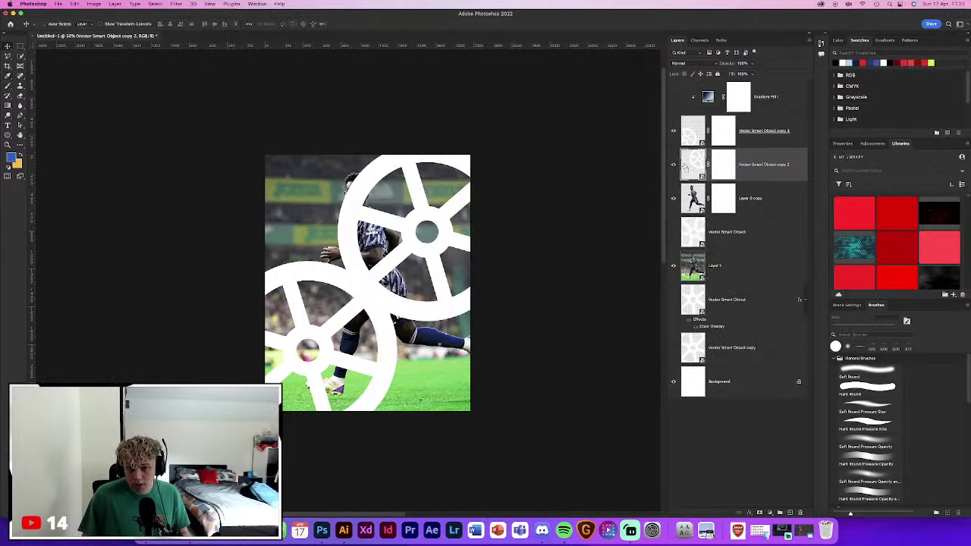
Duplicate the wheel layer, move the copy lower in the stack and hide it
key("super+j")
left_click_drag(701, 338, 703, 322)
left_click(675, 300)
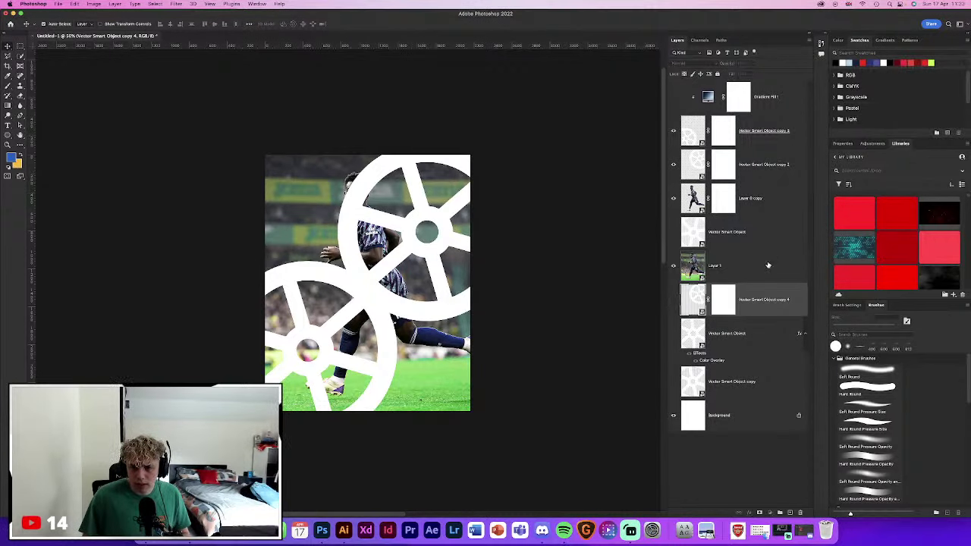
left_click(764, 228)
left_click(749, 170)
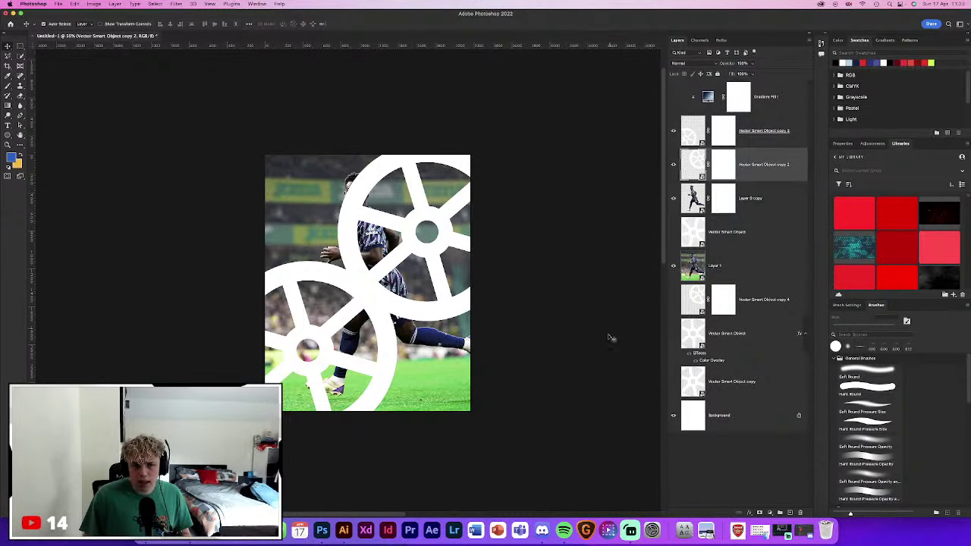
left_click(774, 205)
left_click(770, 512)
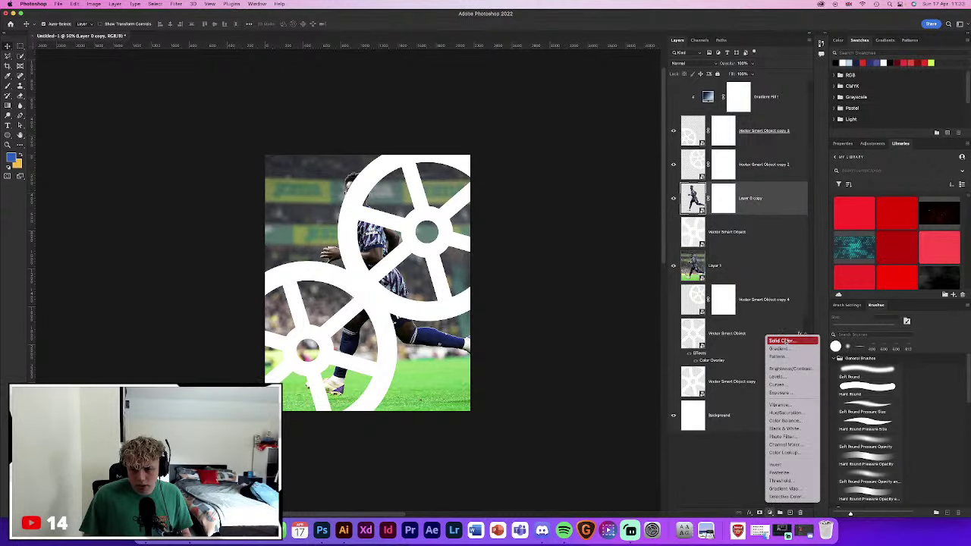
Place a visible copy of Gradient Fill 1 below the player layer
left_click(783, 340)
key("Escape")
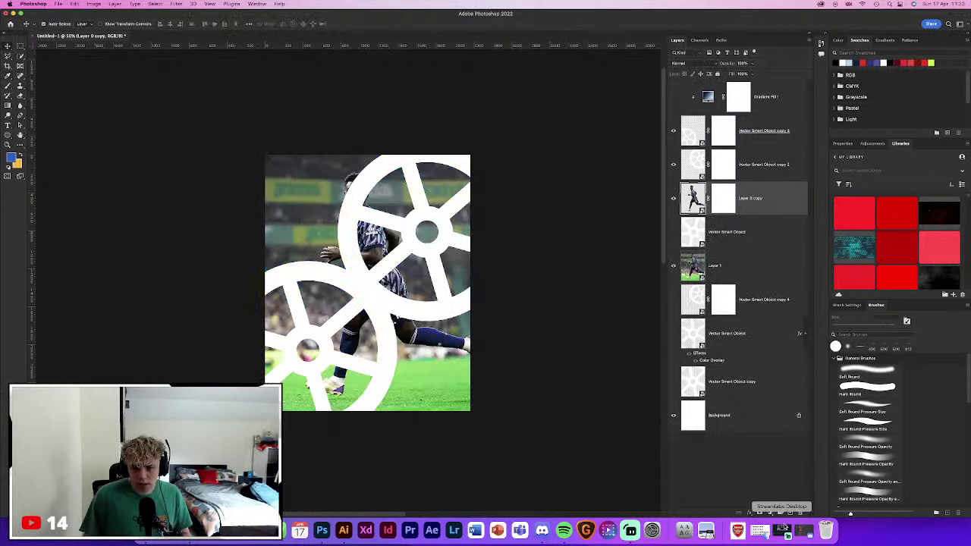
left_click(770, 513)
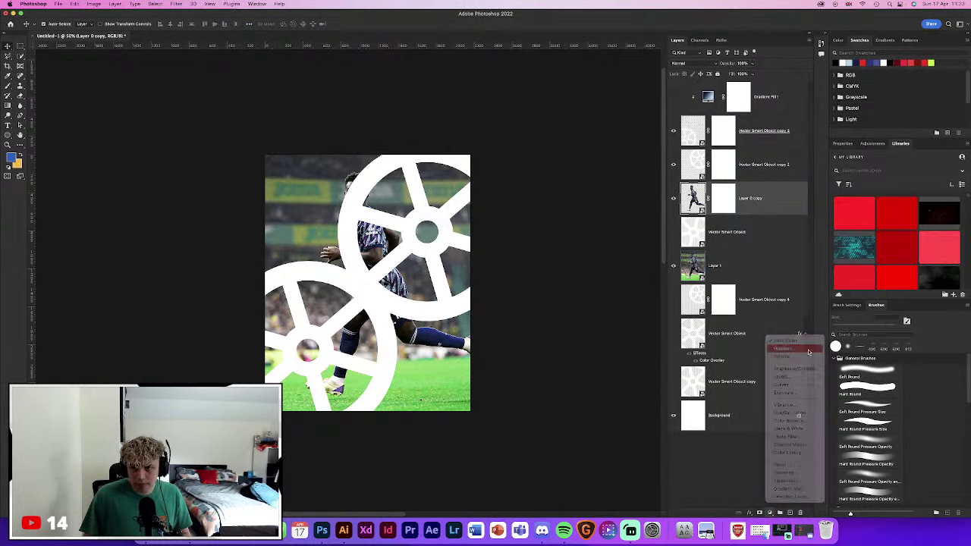
left_click(786, 348)
left_click(606, 306)
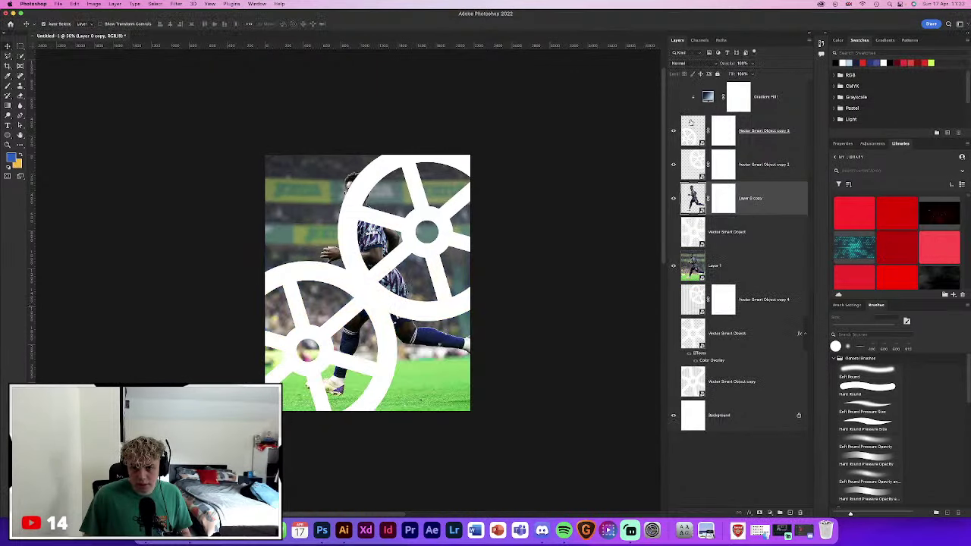
left_click(706, 102)
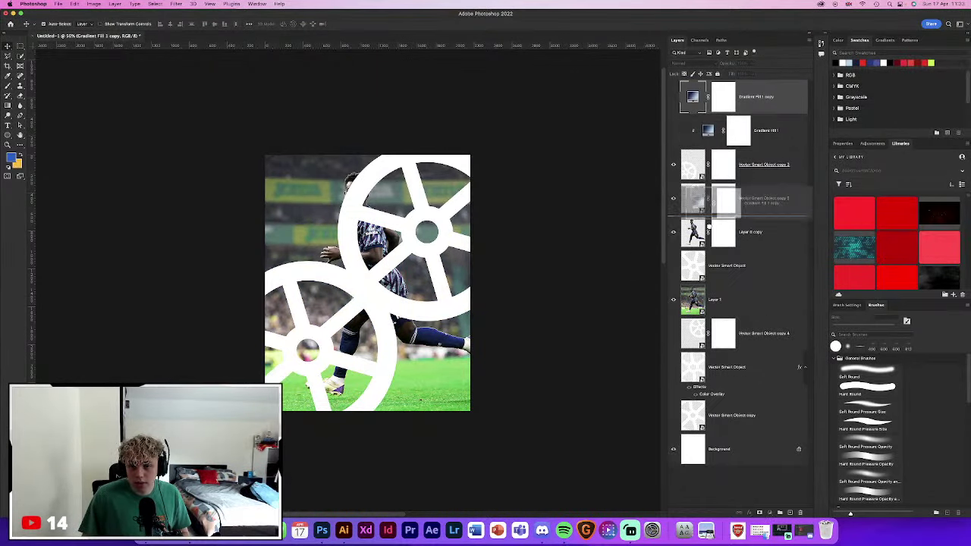
left_click_drag(706, 102, 671, 231)
left_click(672, 232)
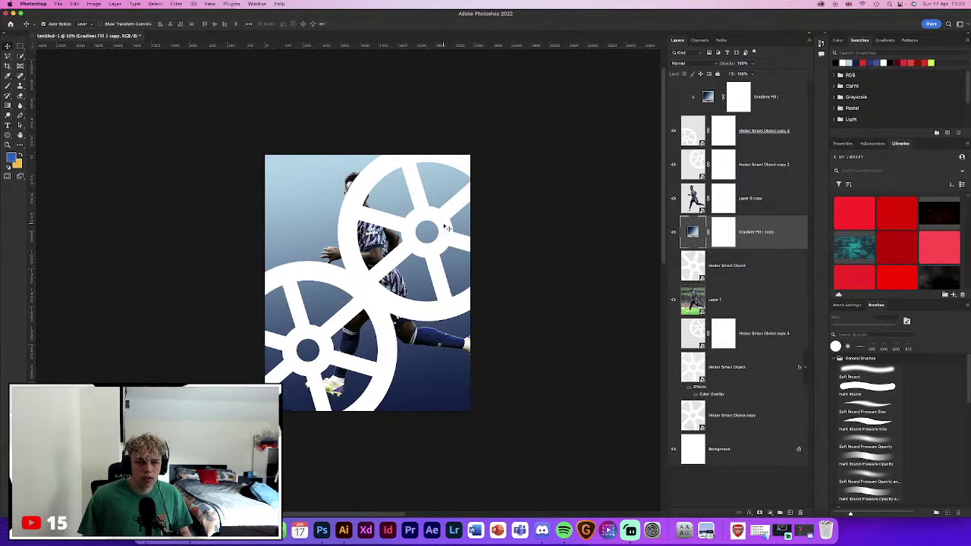
Enlarge the upper-right wheel, pushing it toward the poster's top edge
left_click(481, 206)
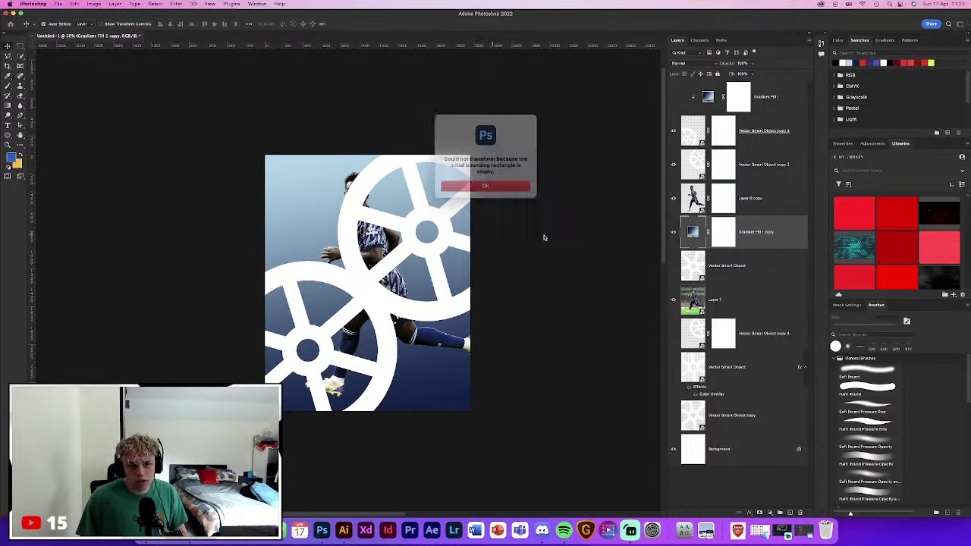
left_click(488, 184)
left_click(363, 312)
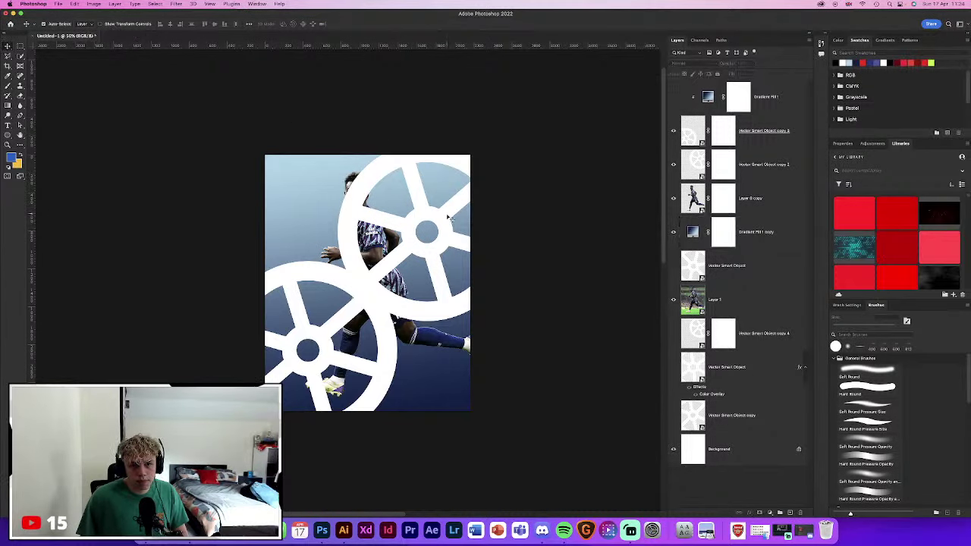
key("ctrl+t")
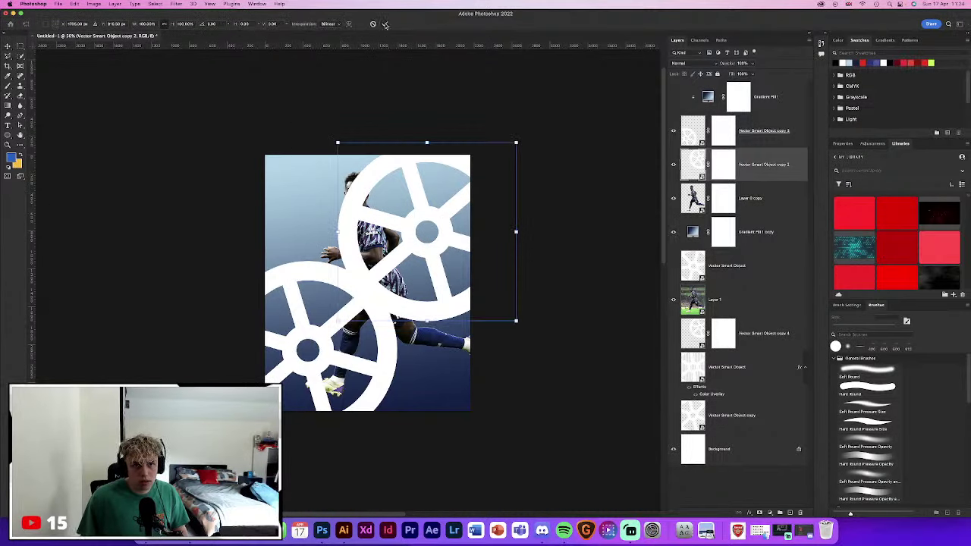
left_click_drag(517, 141, 548, 104)
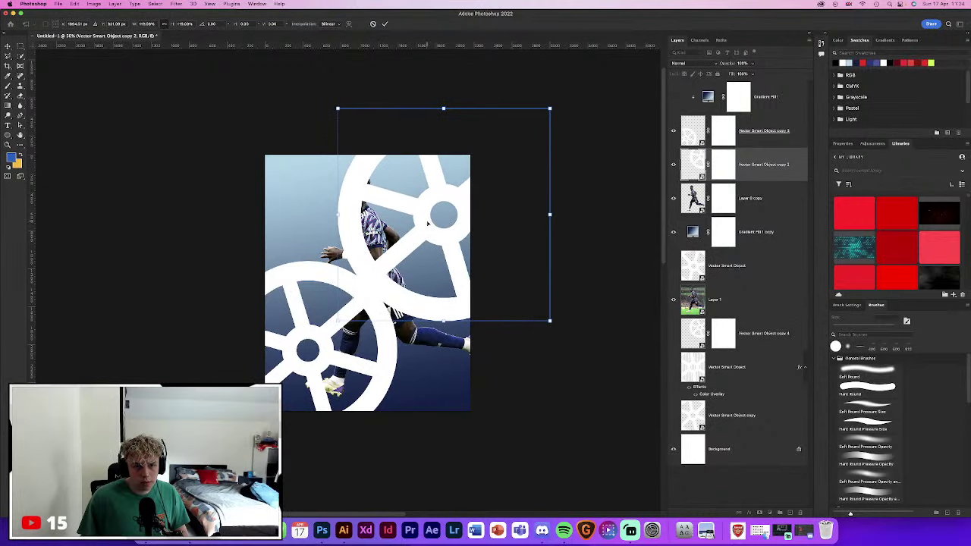
Apply the upper wheel's new size, then enlarge, rotate and nudge the lower-left wheel right
left_click_drag(436, 206, 440, 210)
left_click(384, 23)
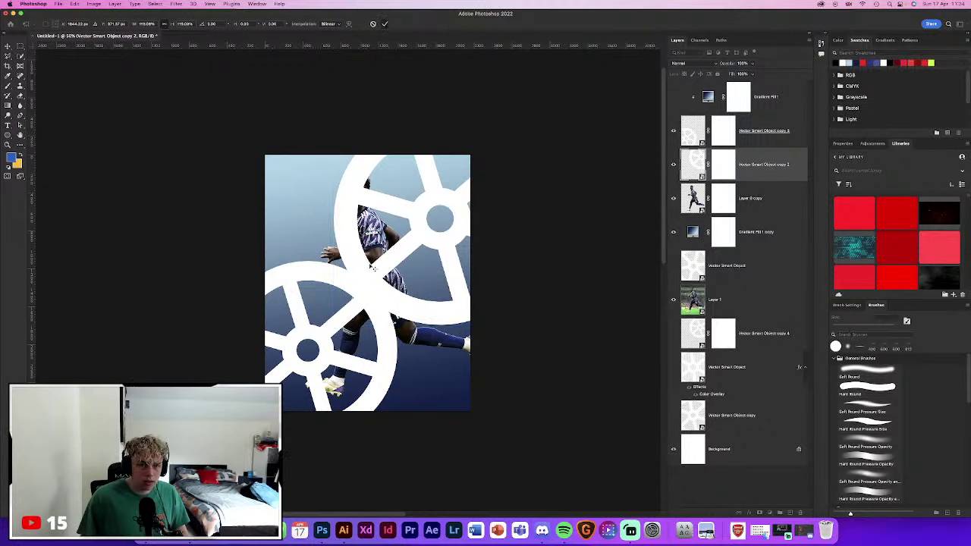
key("alt+bracketright")
key("ctrl+t")
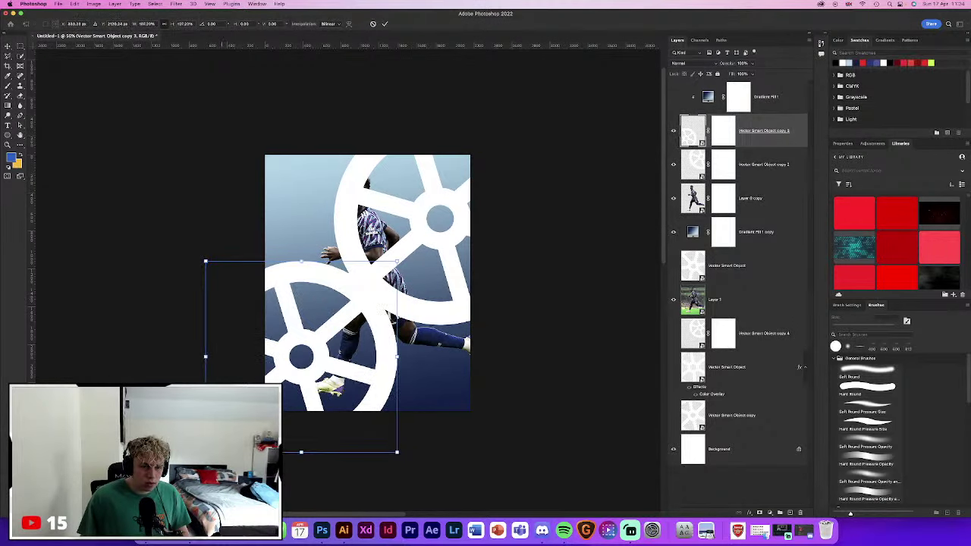
mouse_move(218, 438)
left_mouse_down()
mouse_move(397, 335)
mouse_move(409, 261)
left_mouse_up()
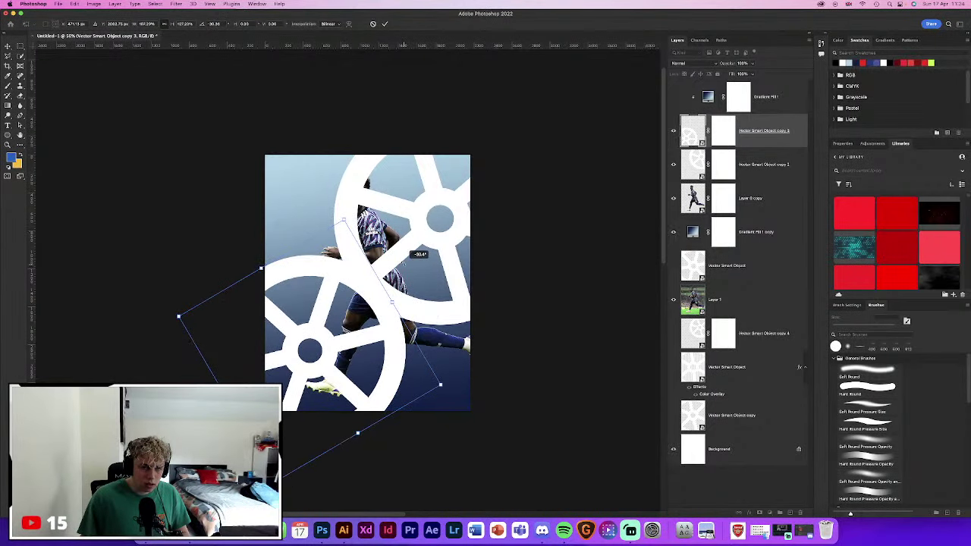
left_click_drag(410, 255, 449, 300)
key("shift+Right")
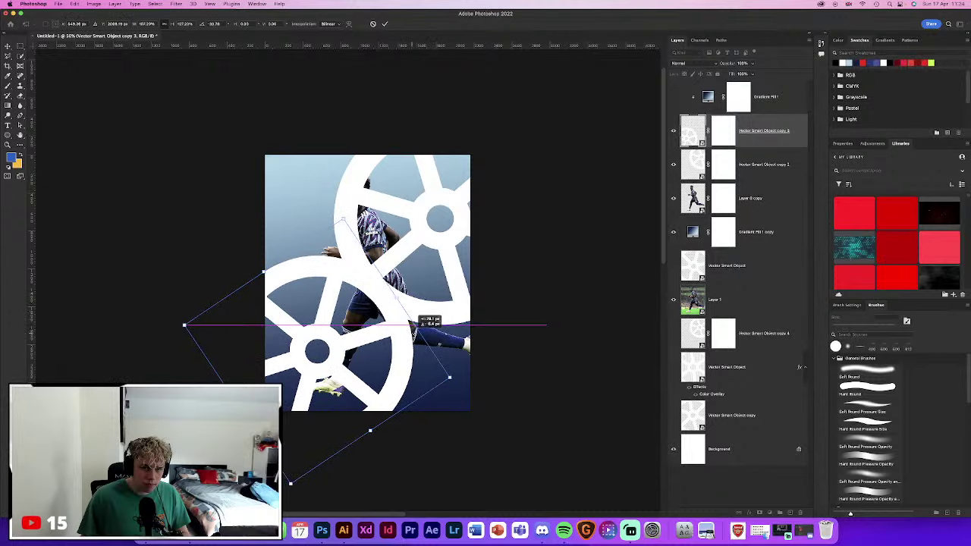
left_click(383, 25)
Move Gradient Fill 1 down near the bottom of the layer stack
left_click(769, 176, "shift")
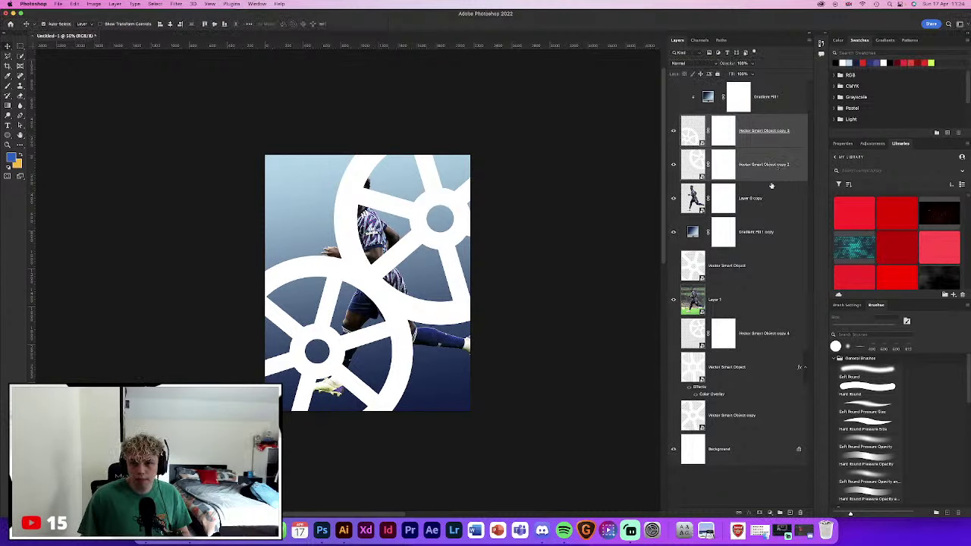
left_click_drag(690, 98, 755, 406)
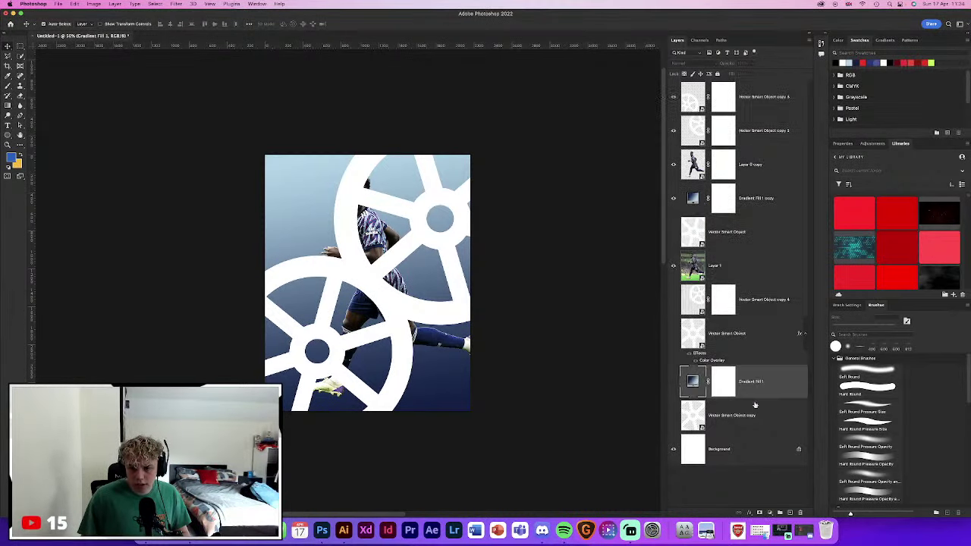
left_click(763, 144)
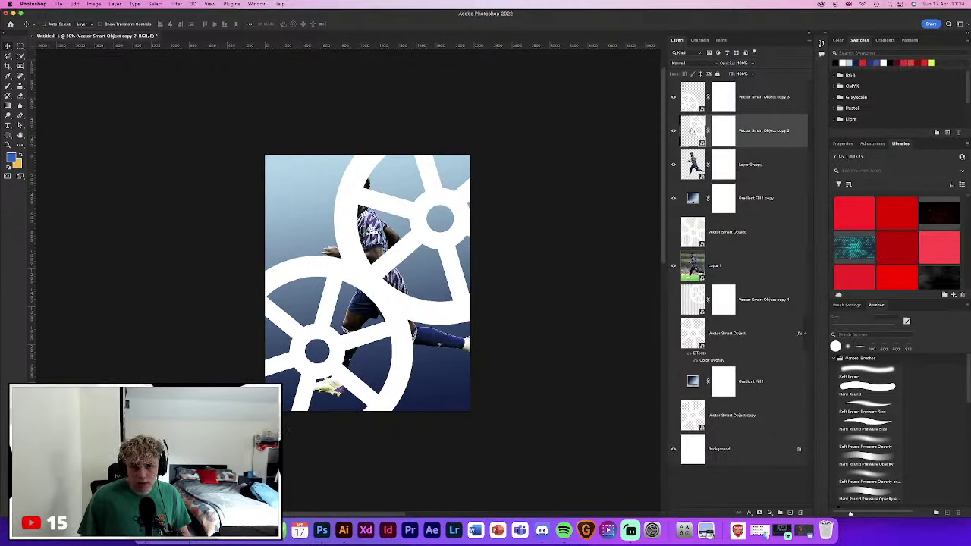
Merge the two wheel layers and load their outline as a selection
left_click(700, 107, "shift")
right_click(789, 107)
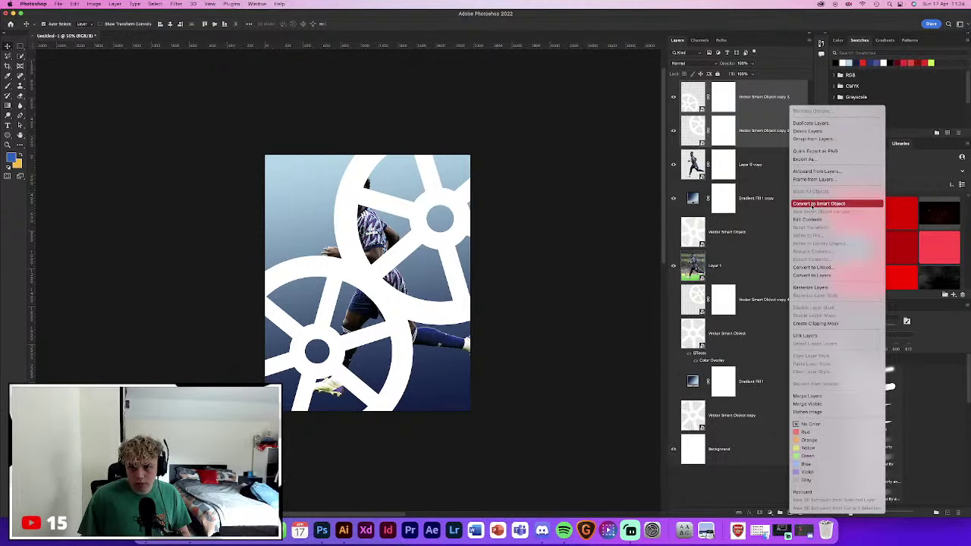
left_click(812, 207)
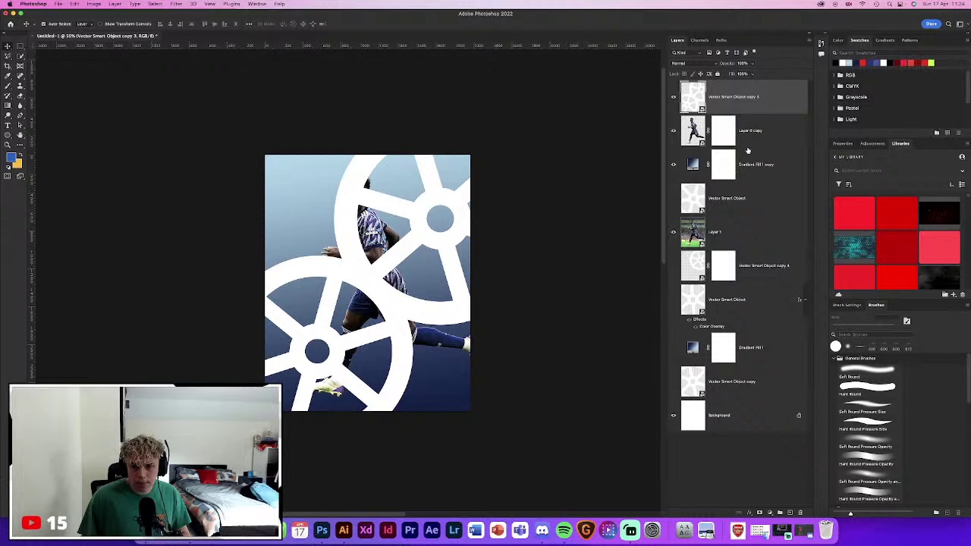
left_click(691, 101, "super")
Replace Gradient Fill 1 copy's mask with an inverted wheel mask so the wheels cut through
left_click(723, 167)
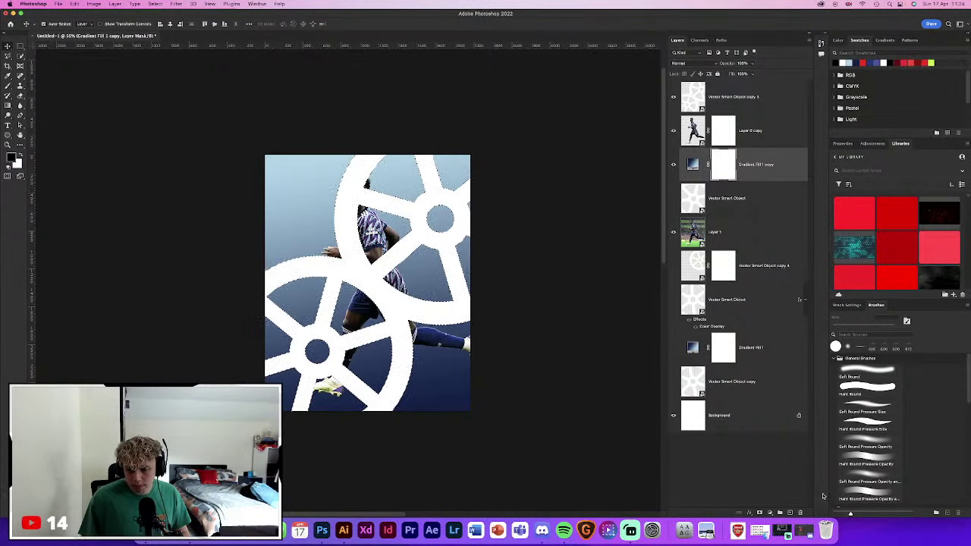
right_click(717, 161)
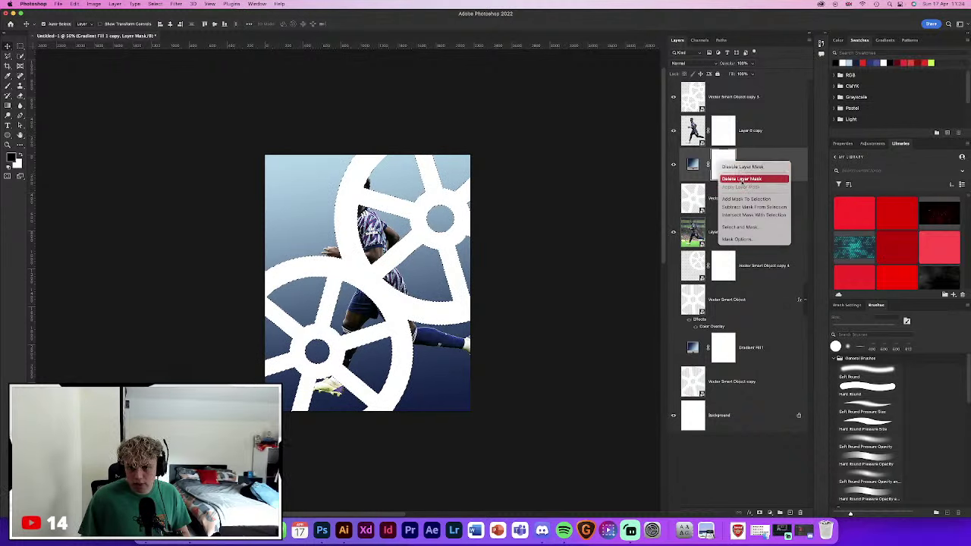
left_click(740, 176)
left_click(769, 513)
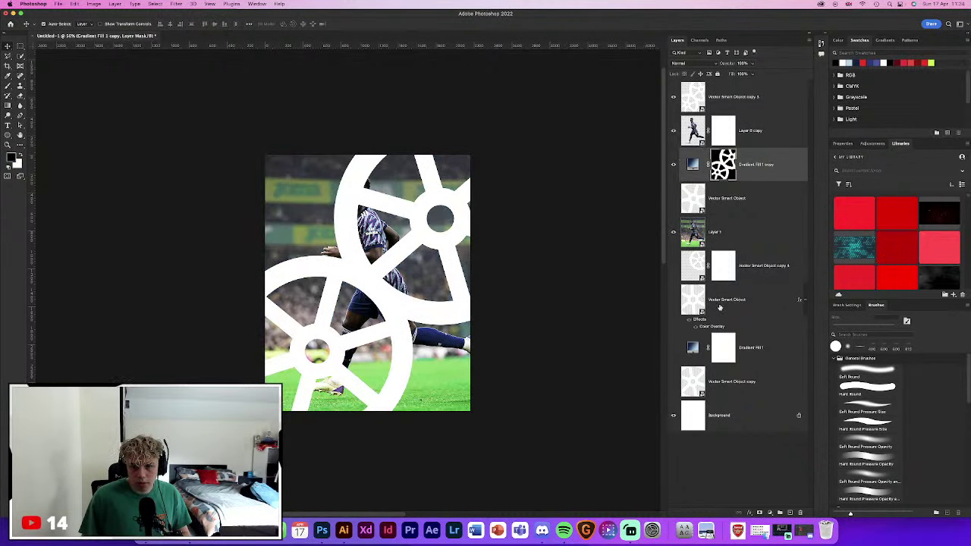
key("super+i")
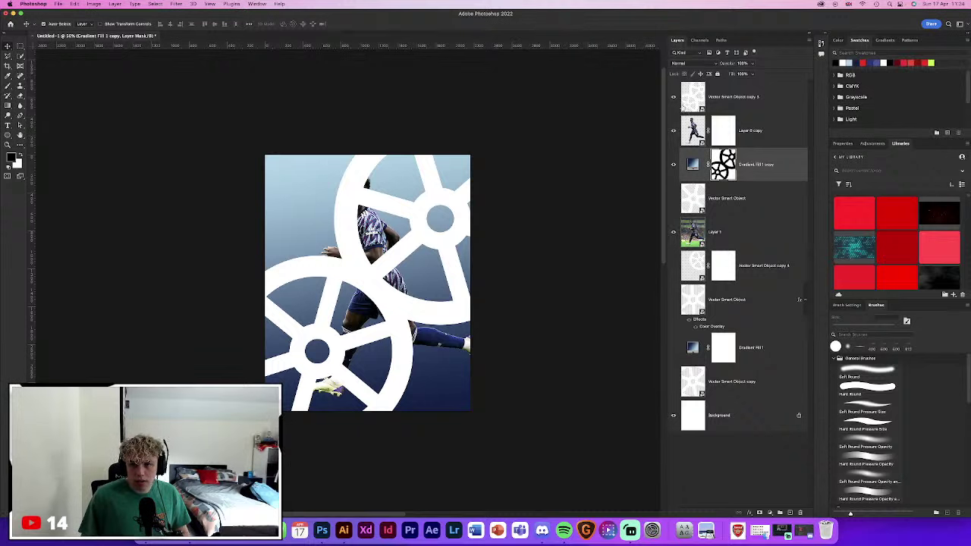
left_click(512, 275)
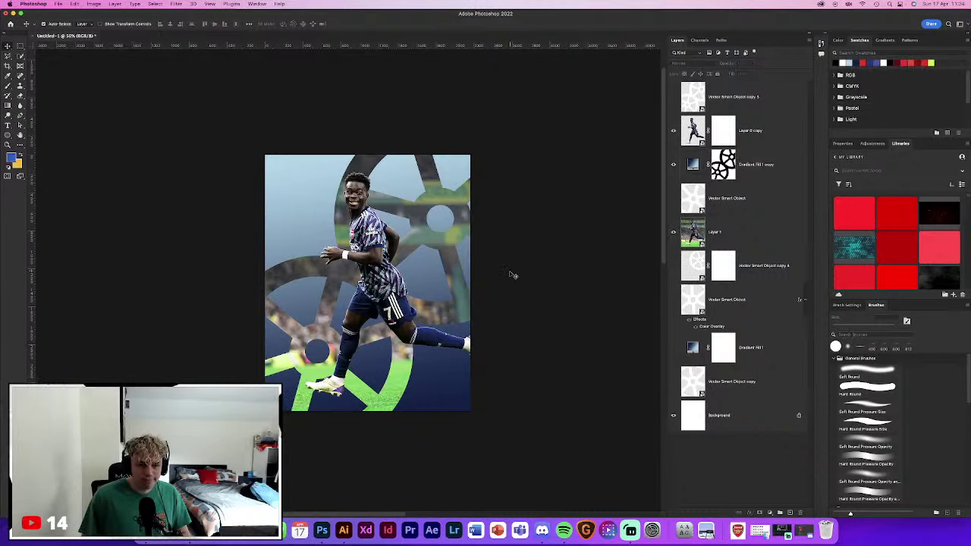
key("super+equal")
key("super+equal")
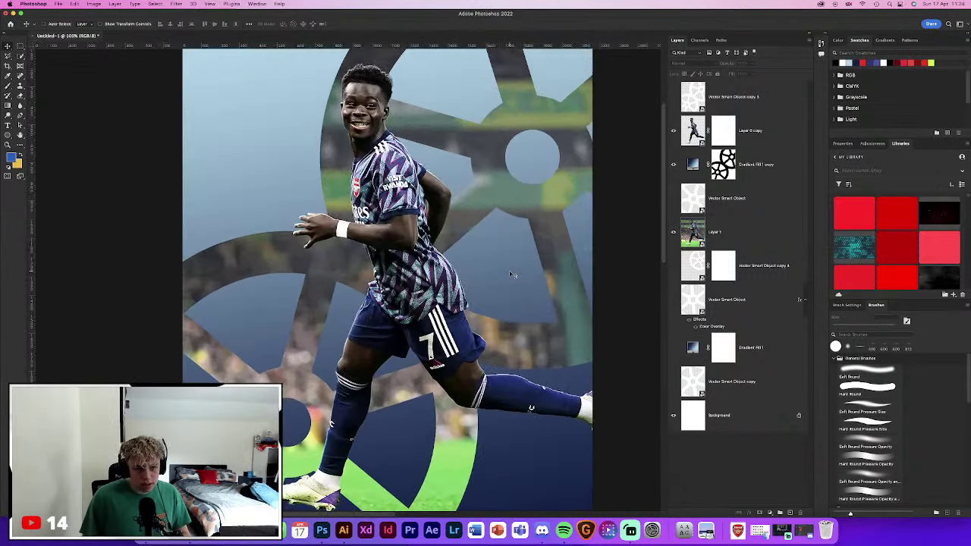
key("super+minus")
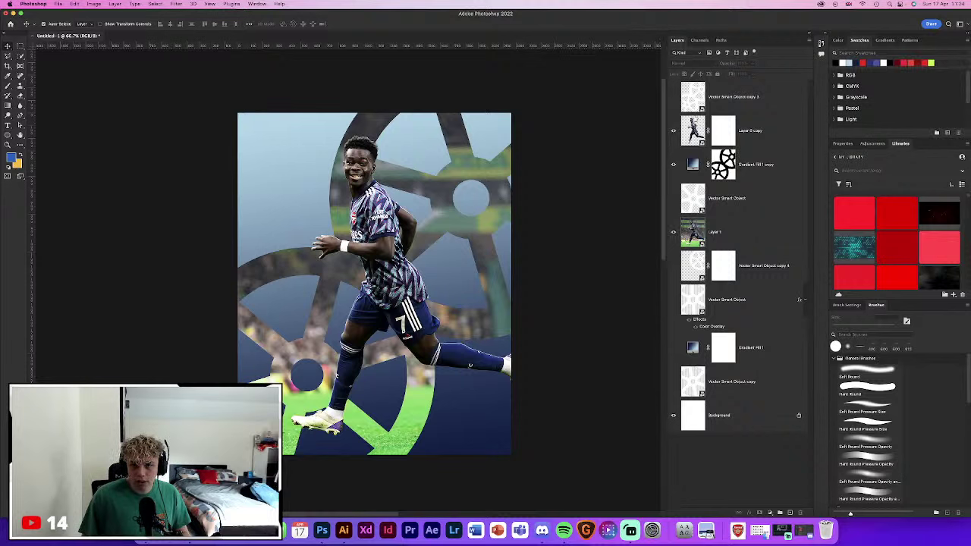
left_click_drag(742, 104, 672, 163)
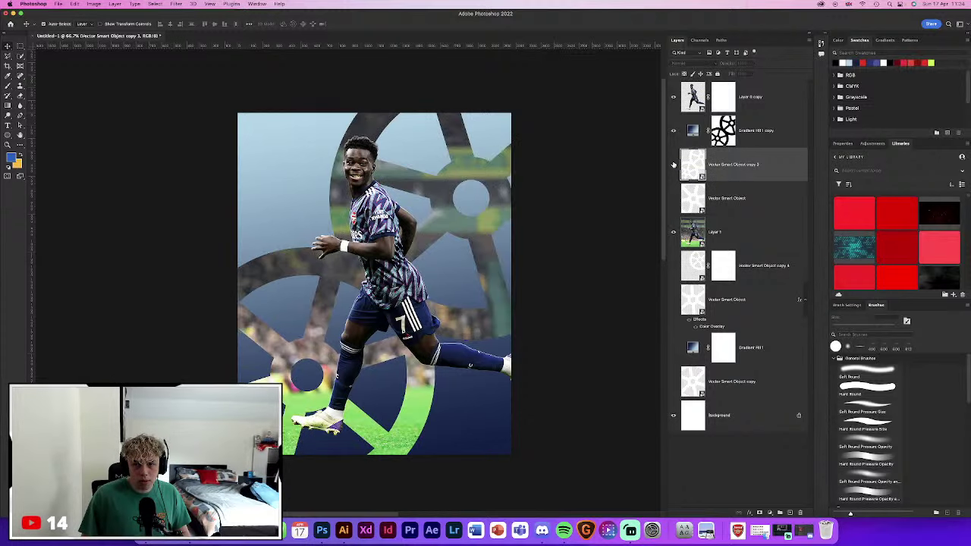
Hide the merged wheels and add a white Color Fill 1 with the wheel mask beneath Gradient Fill 1 copy
left_click(673, 164)
left_click_drag(706, 90, 705, 91)
left_click(693, 164)
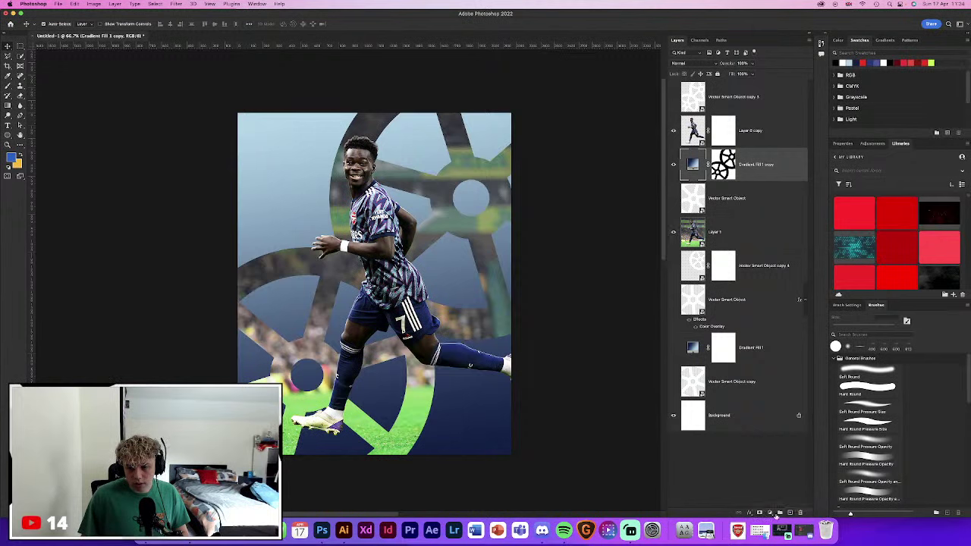
left_click(770, 512)
left_click(781, 341)
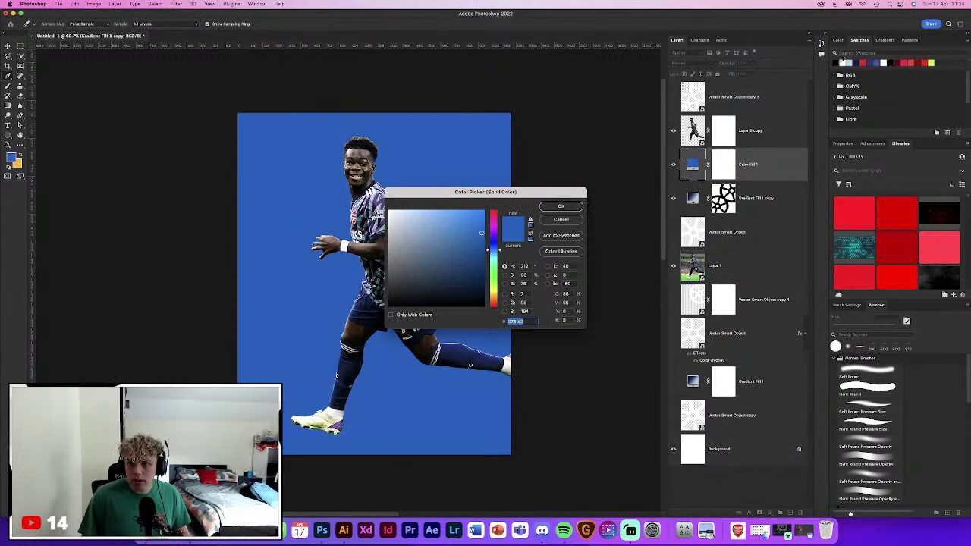
left_click(560, 206)
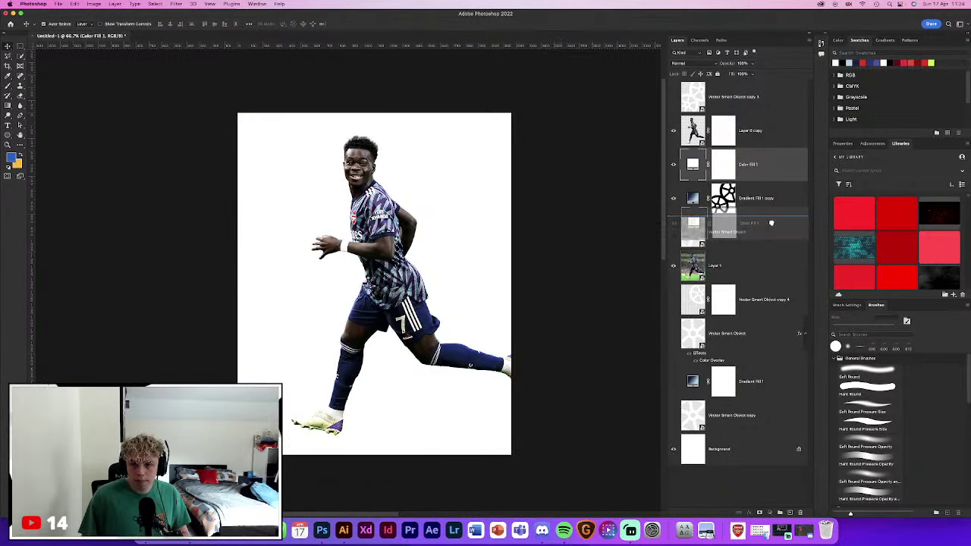
mouse_move(770, 169)
left_mouse_down()
mouse_move(734, 141)
mouse_move(768, 168)
mouse_move(747, 206)
left_mouse_up()
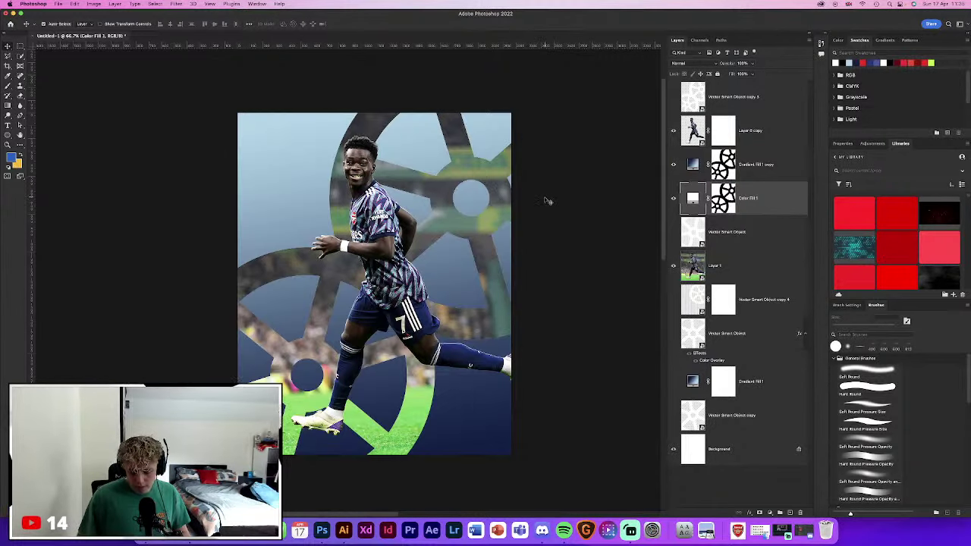
key("ctrl+t")
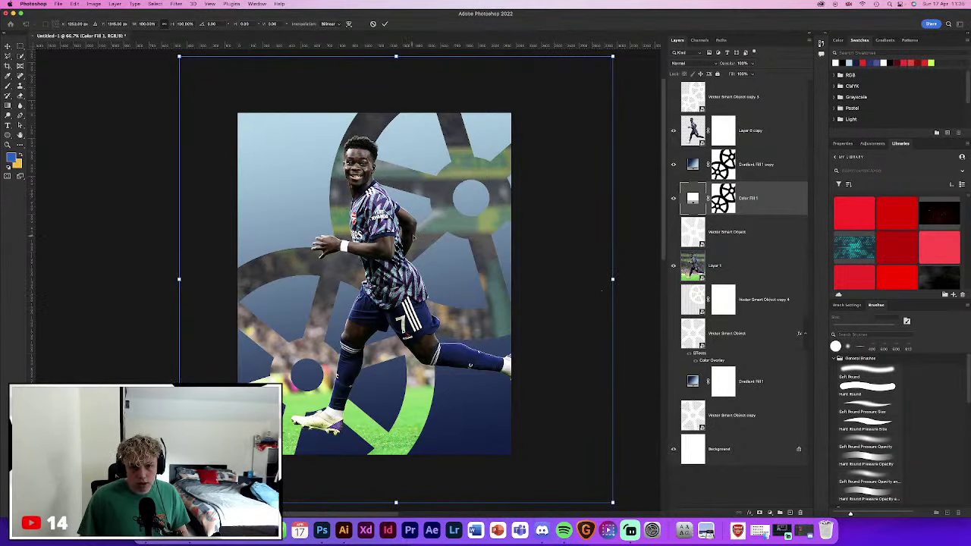
Scale Color Fill 1 to about 102% so thin white outlines edge the cutouts
mouse_move(611, 280)
left_mouse_down()
mouse_move(621, 280)
mouse_move(611, 281)
left_mouse_up()
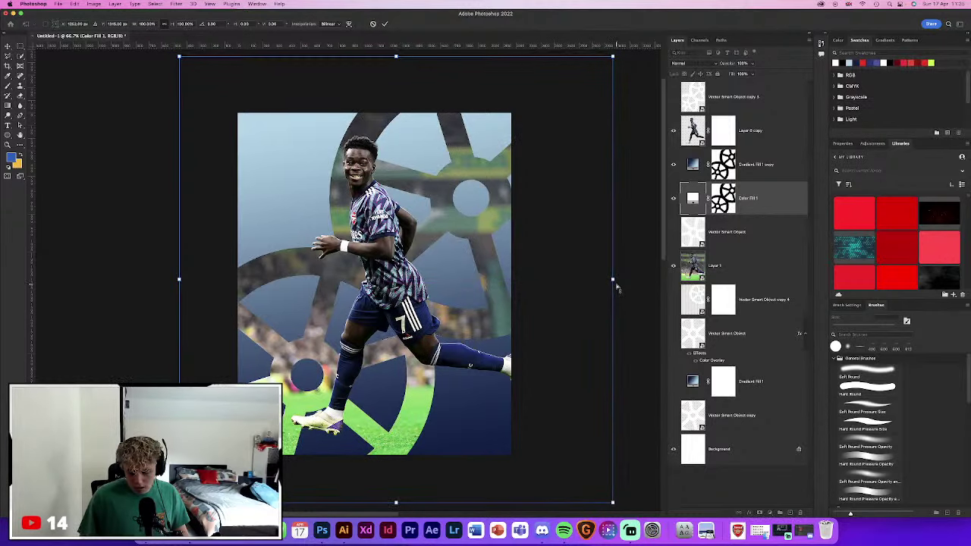
key("super+minus")
mouse_move(547, 450)
left_mouse_down()
mouse_move(556, 460)
mouse_move(550, 452)
left_mouse_up()
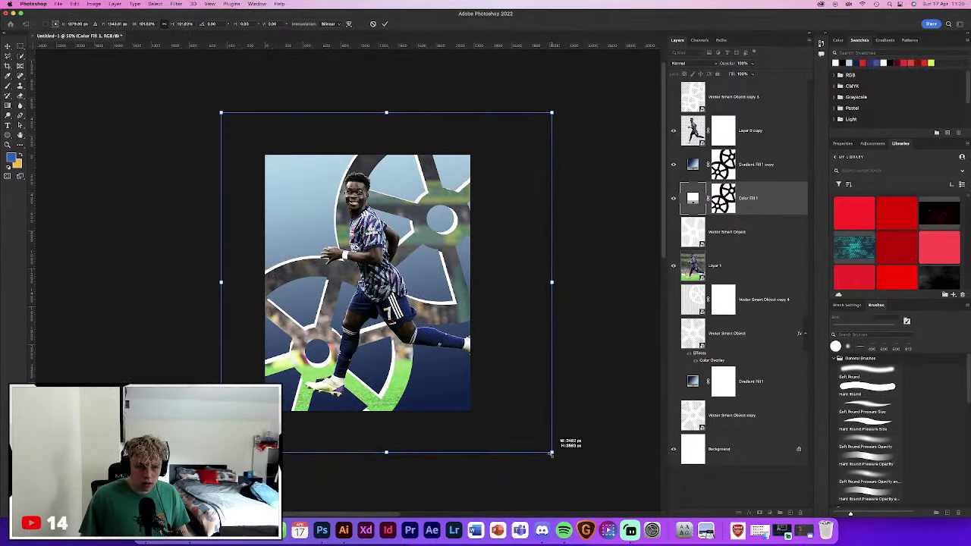
left_click_drag(221, 113, 225, 115)
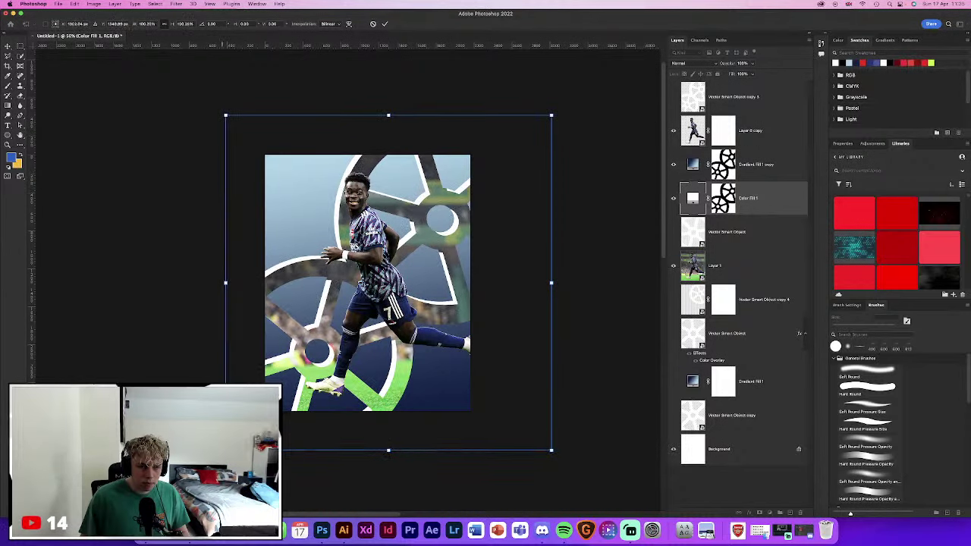
left_click_drag(553, 117, 553, 112)
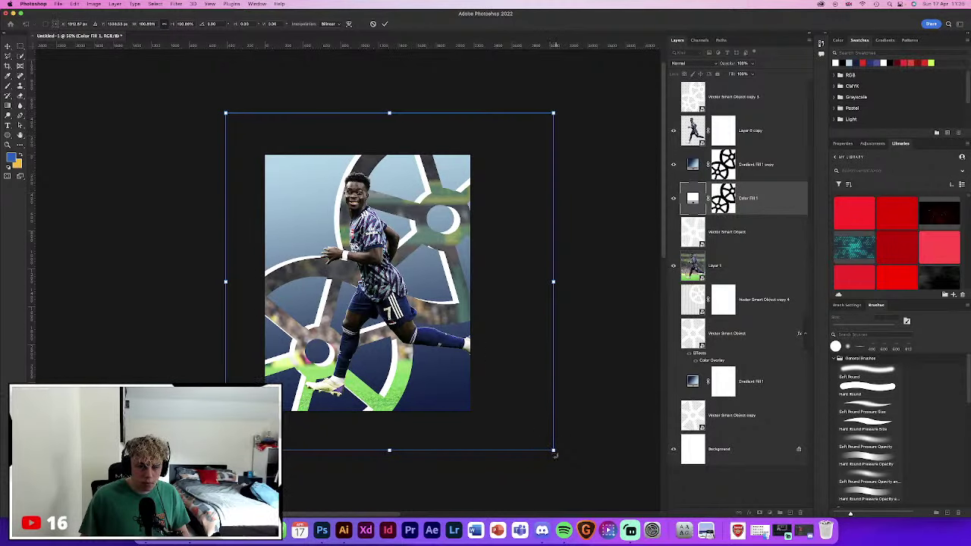
left_click_drag(553, 452, 555, 454)
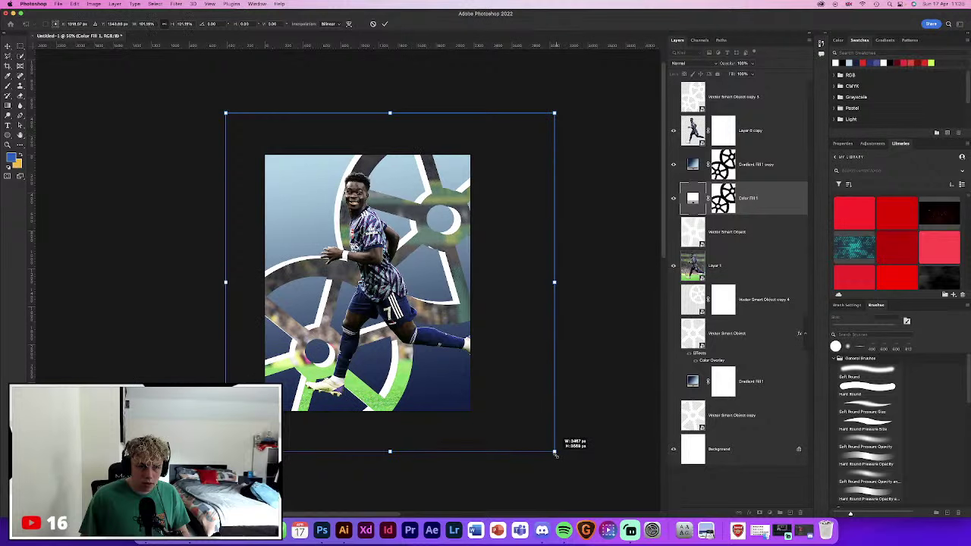
left_click_drag(555, 454, 554, 452)
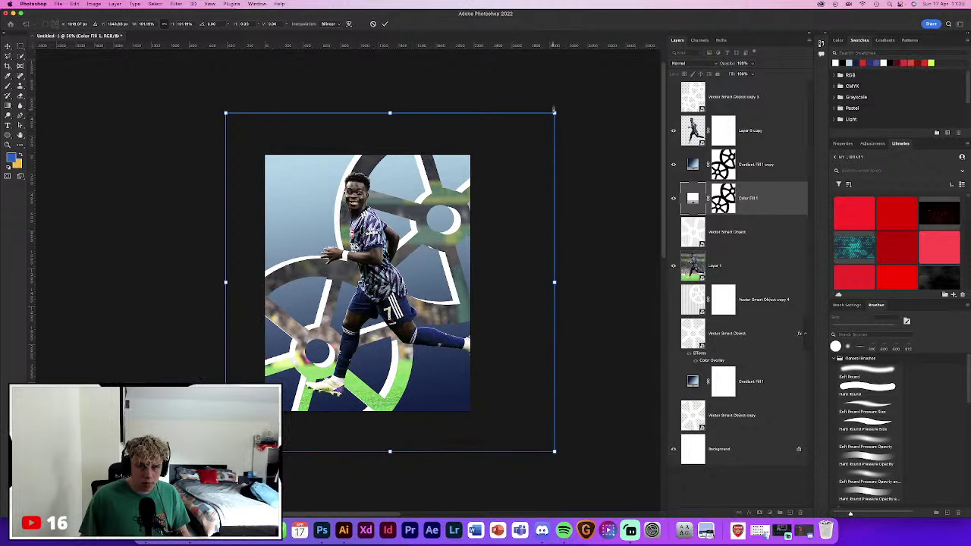
left_click_drag(553, 110, 554, 112)
left_click(384, 24)
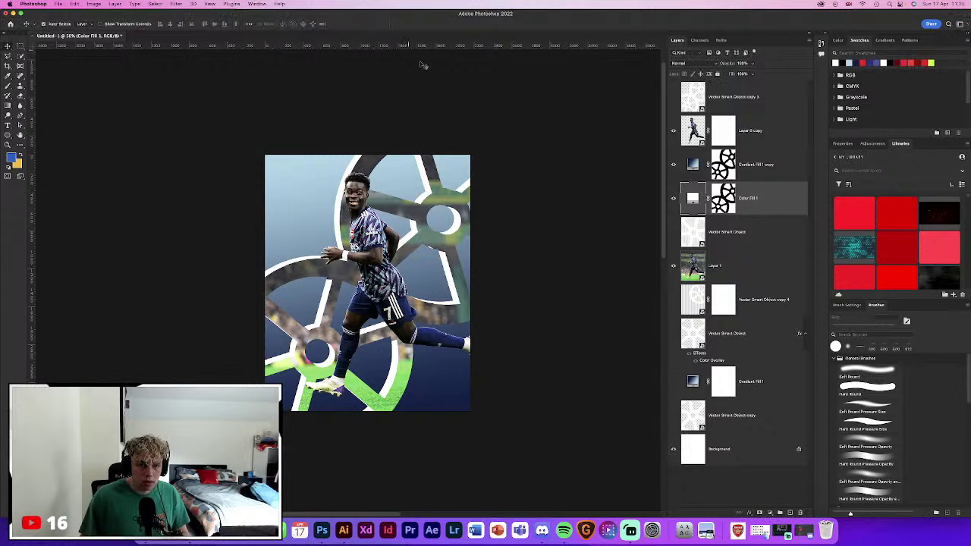
left_click(598, 243)
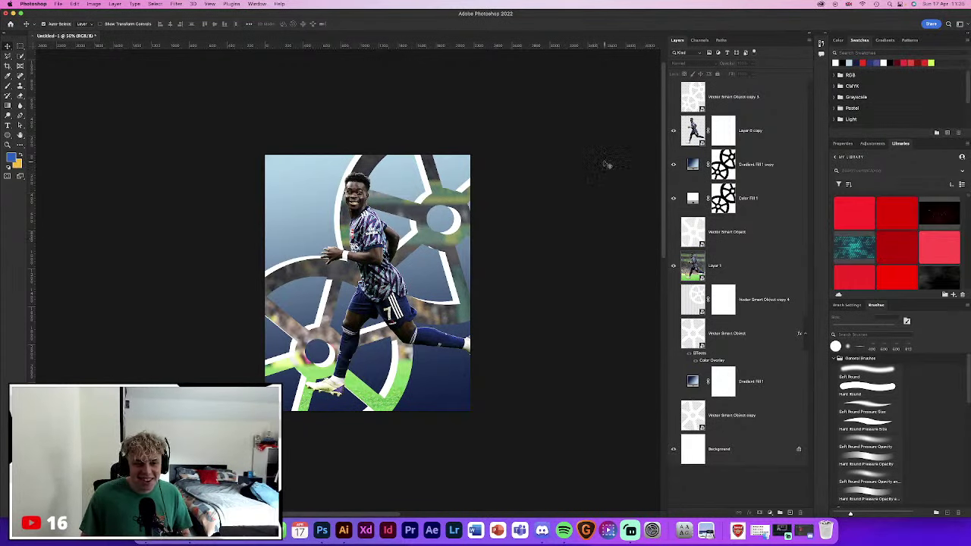
Inspect the white outlines up close around the player's legs, then hide Color Fill 1
key("super+plus")
key("super+plus")
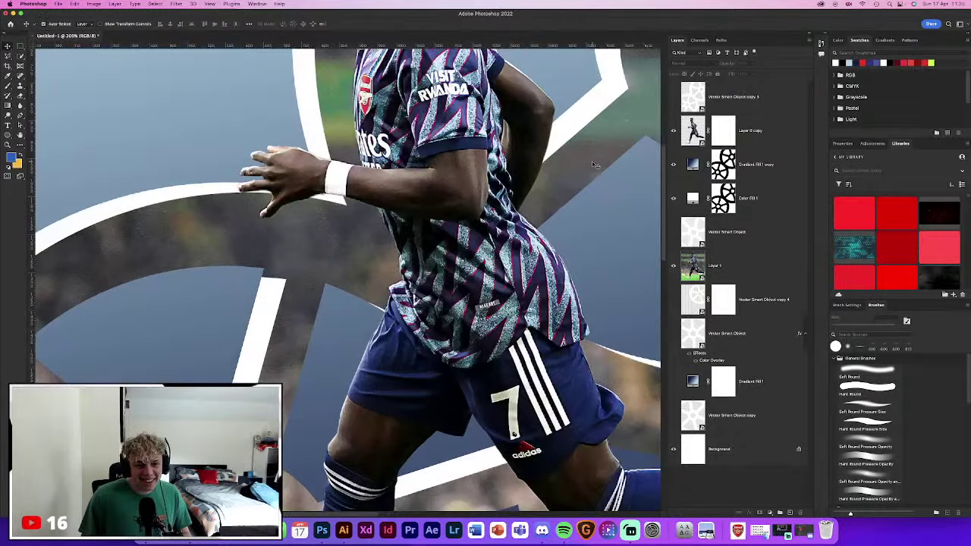
key("super+plus")
key("super+plus")
scroll(368, 258, "left", 5)
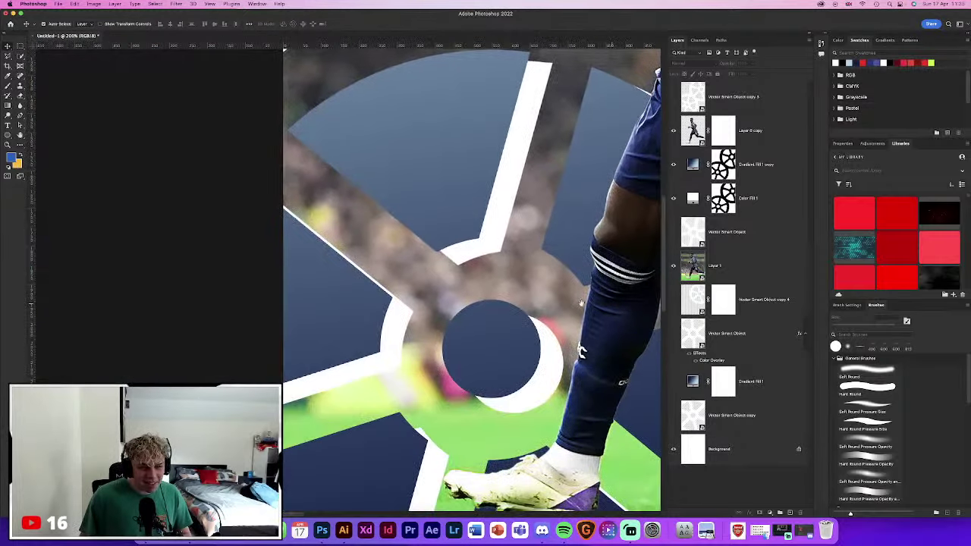
scroll(554, 311, "right", 5)
scroll(554, 311, "down", 3)
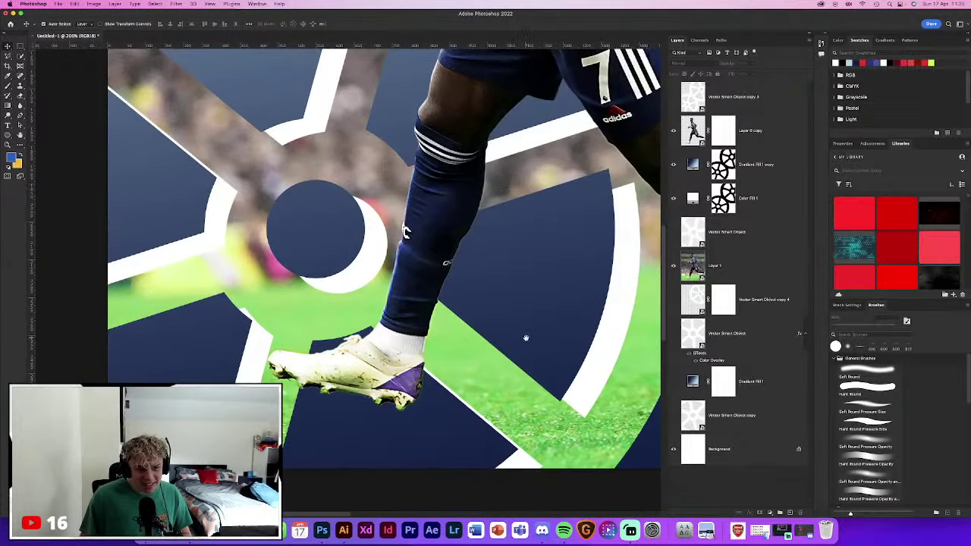
key("super+minus")
key("super+minus")
key("super+minus")
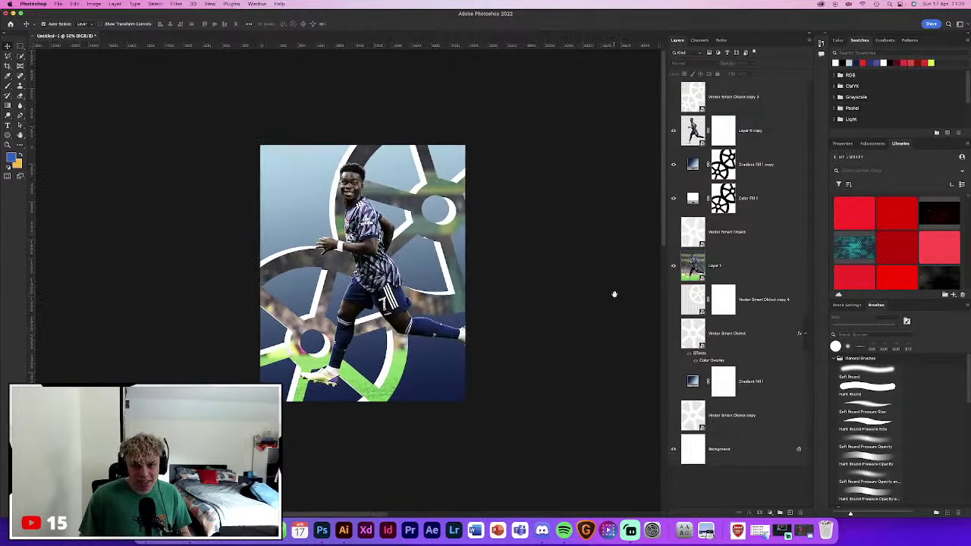
left_click(699, 195)
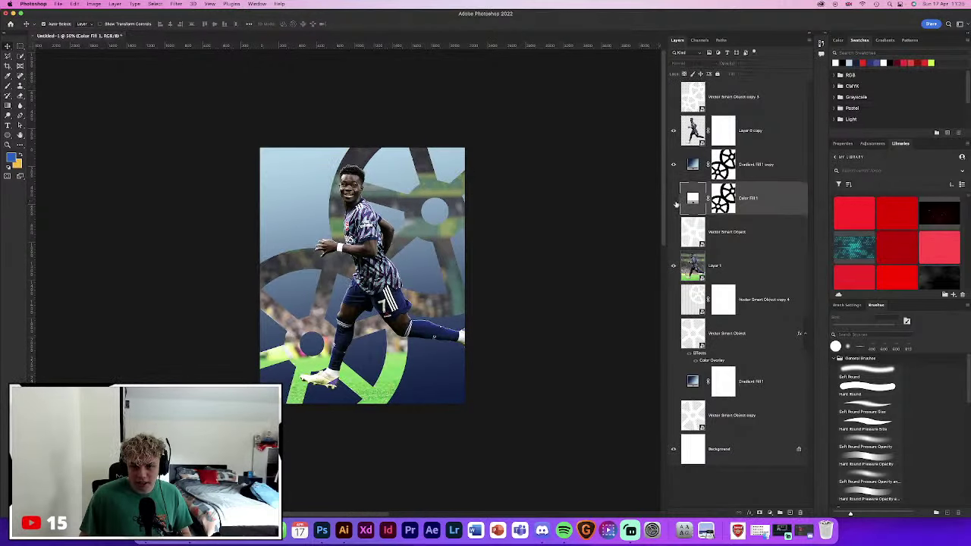
Duplicate Color Fill 1 and scale the copy's wheel mask larger for thicker outlines
key("super+j")
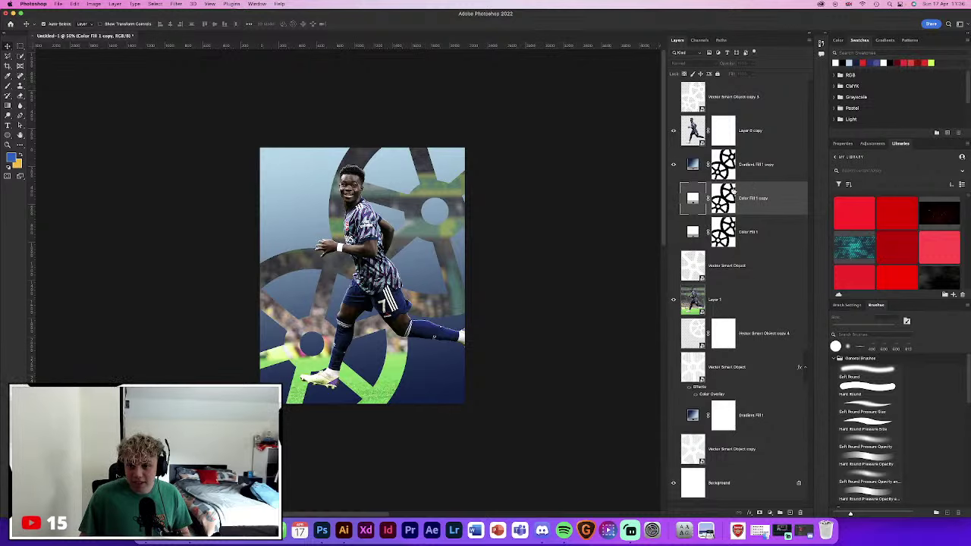
key("Delete")
key("super+z")
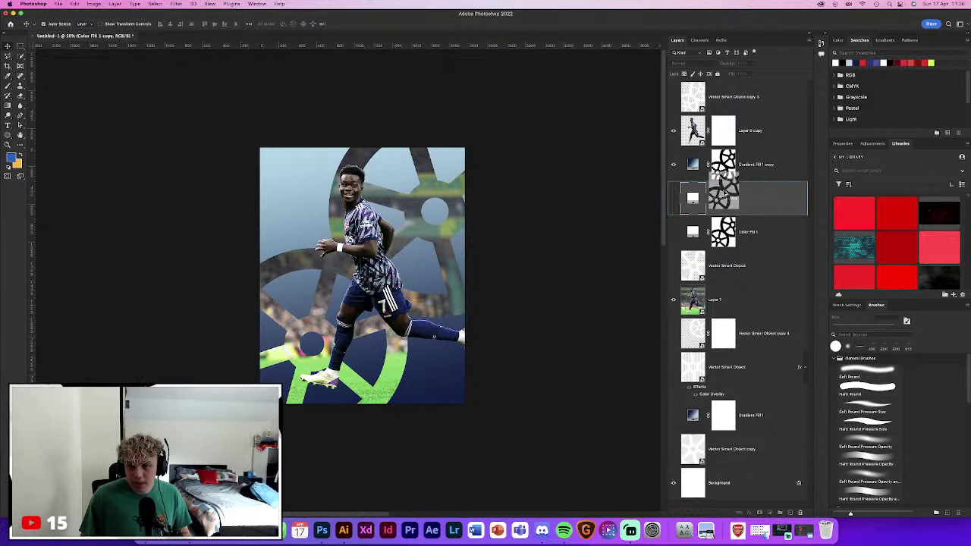
left_click(728, 199)
key("super+t")
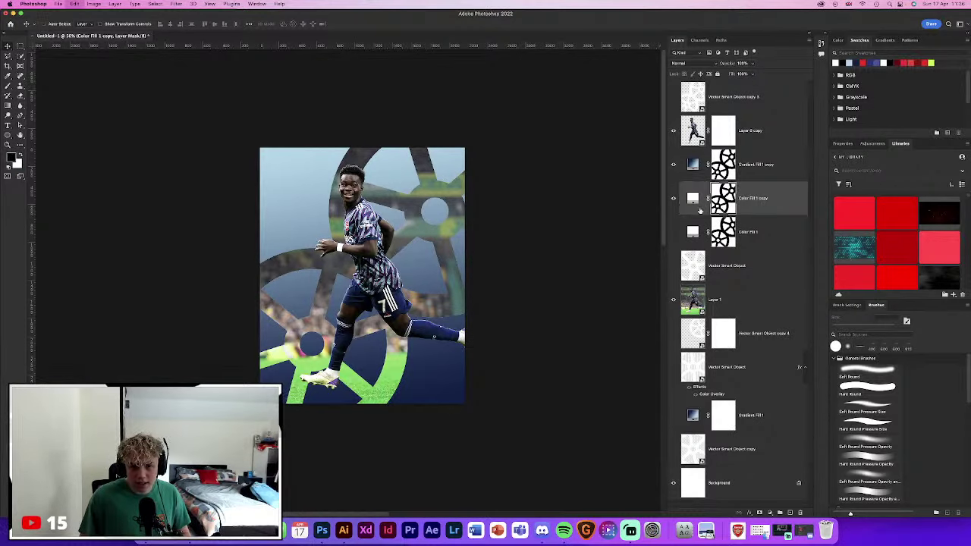
key("super+minus")
key("super+minus")
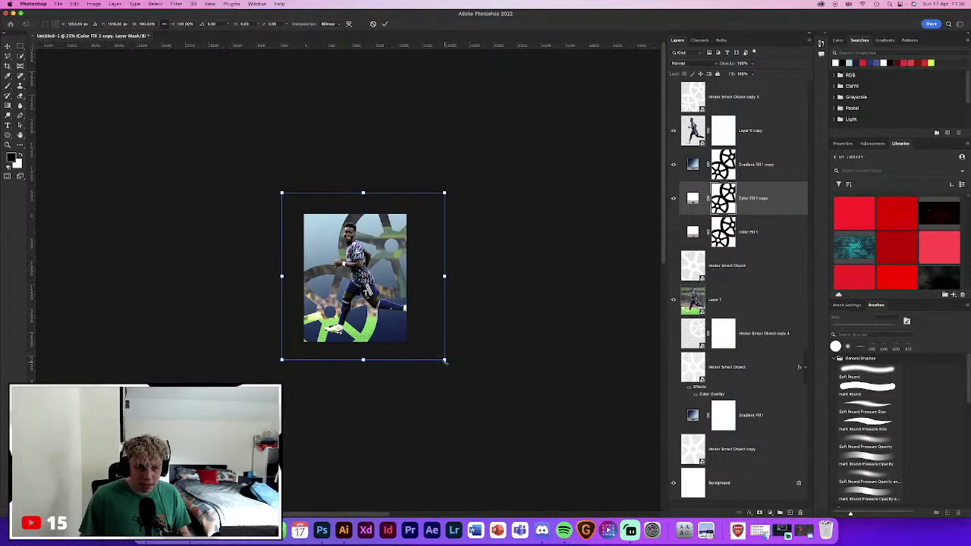
mouse_move(445, 361)
left_mouse_down()
mouse_move(455, 371)
mouse_move(448, 362)
left_mouse_up()
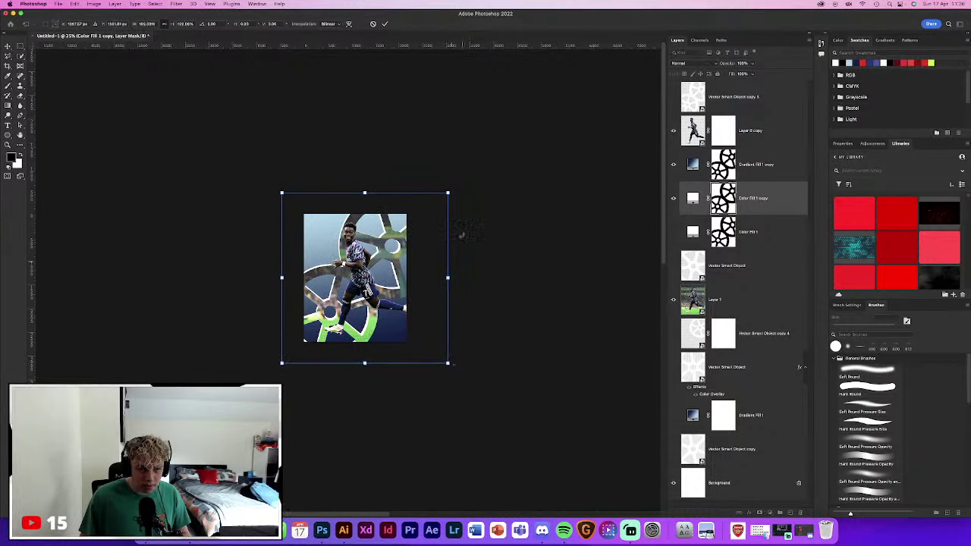
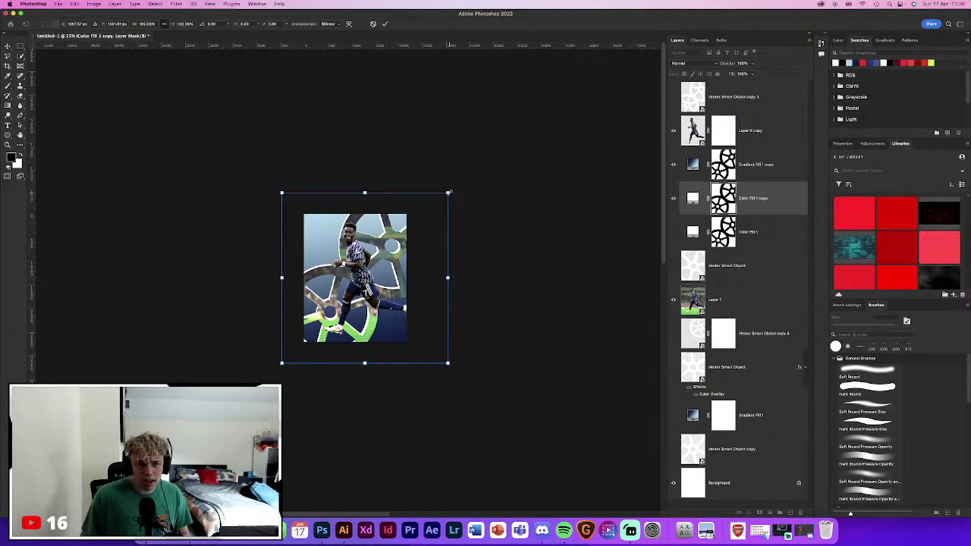
Scale the Color Fill 1 copy wheel shapes and nudge them into place behind the player
key("super+plus")
key("super+plus")
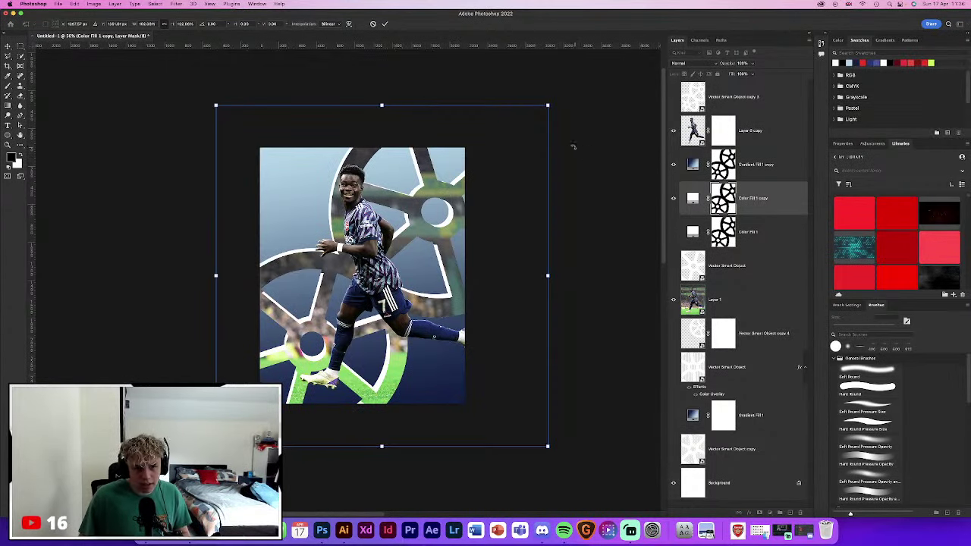
left_click_drag(216, 447, 219, 443)
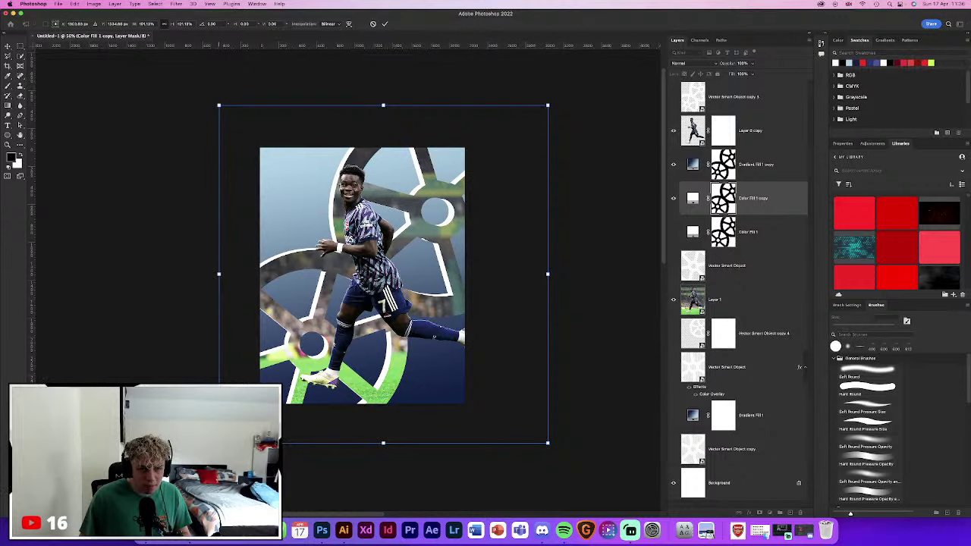
left_click_drag(218, 443, 219, 442)
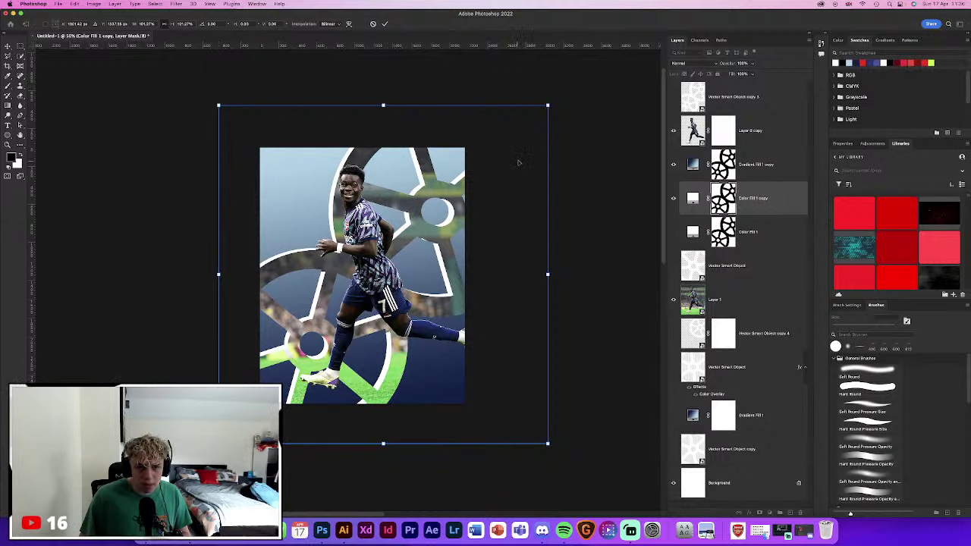
left_click_drag(547, 106, 550, 101)
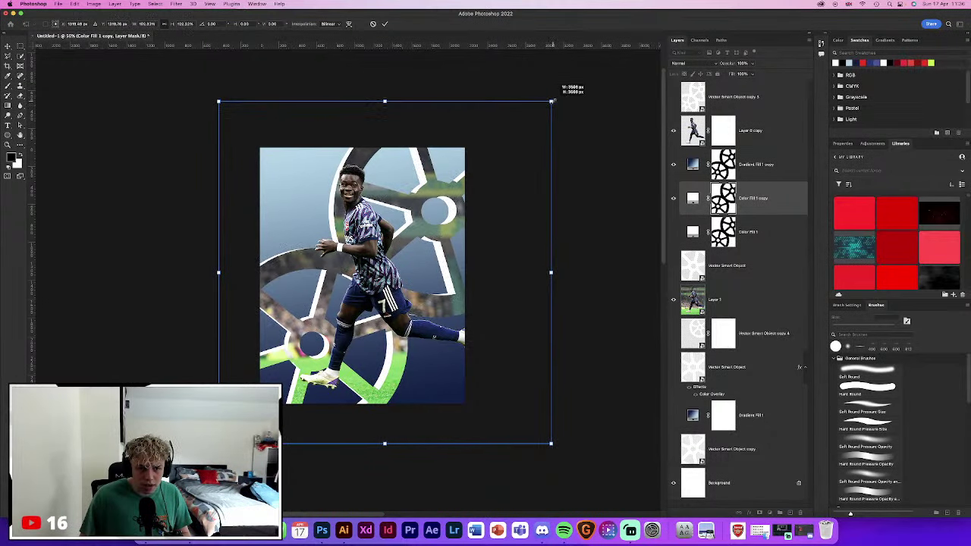
left_click_drag(419, 272, 416, 269)
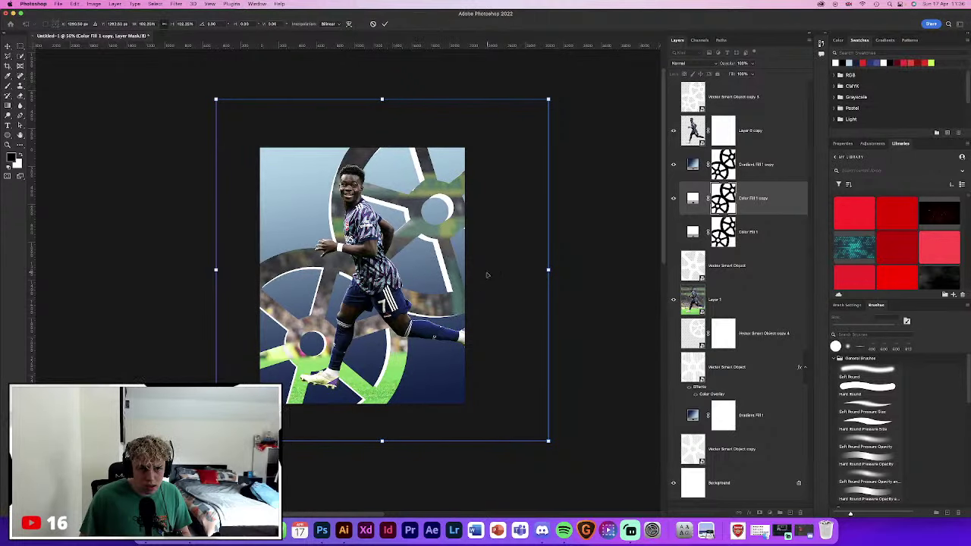
left_click_drag(549, 99, 542, 105)
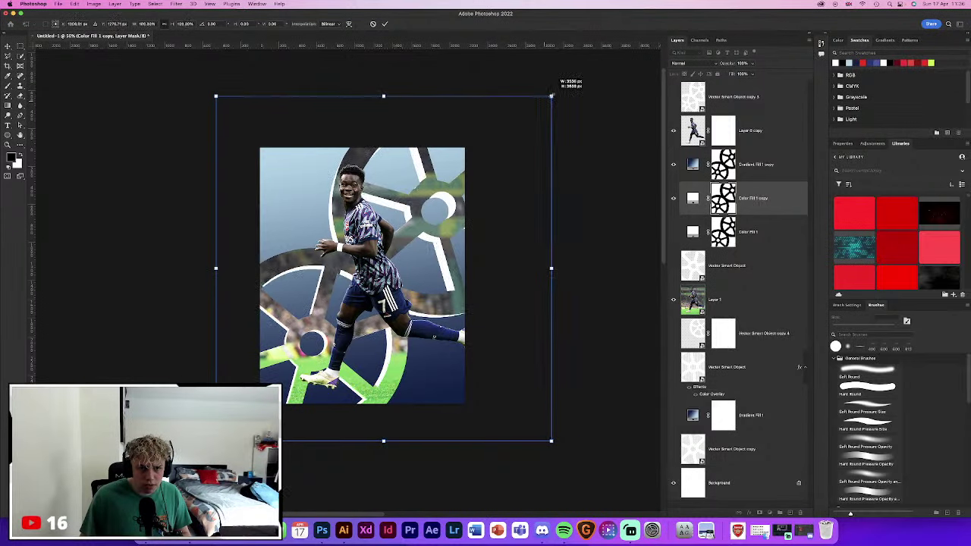
left_click_drag(541, 106, 548, 100)
left_click_drag(437, 240, 438, 237)
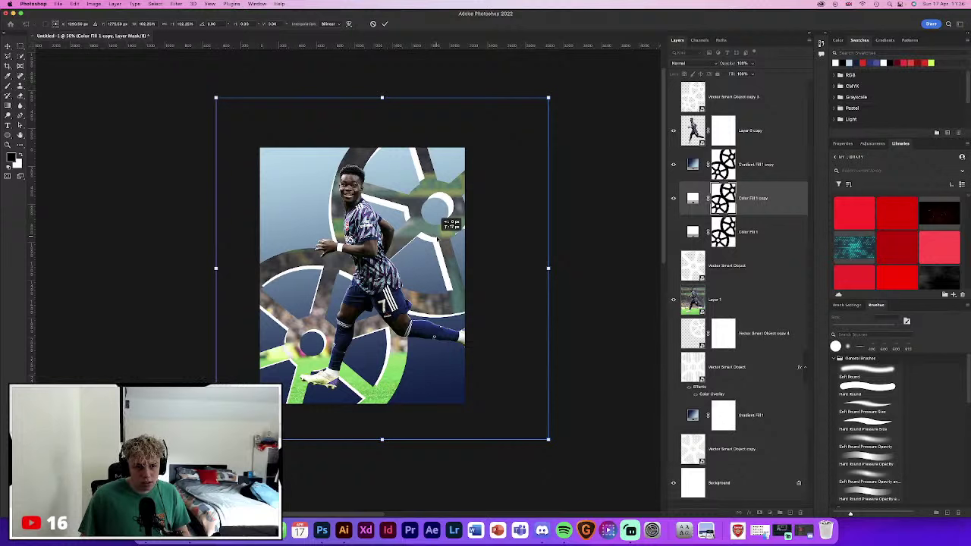
left_click(372, 353)
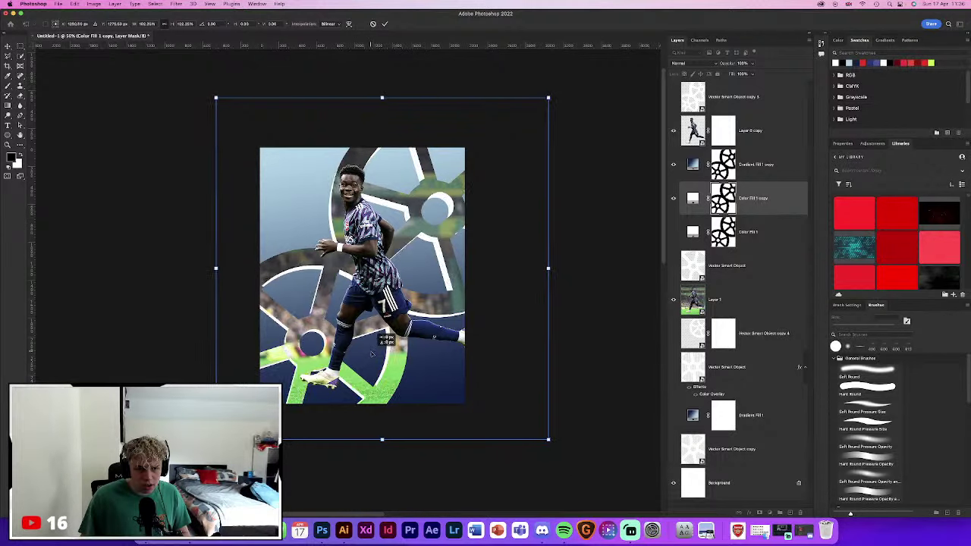
left_click_drag(371, 353, 370, 351)
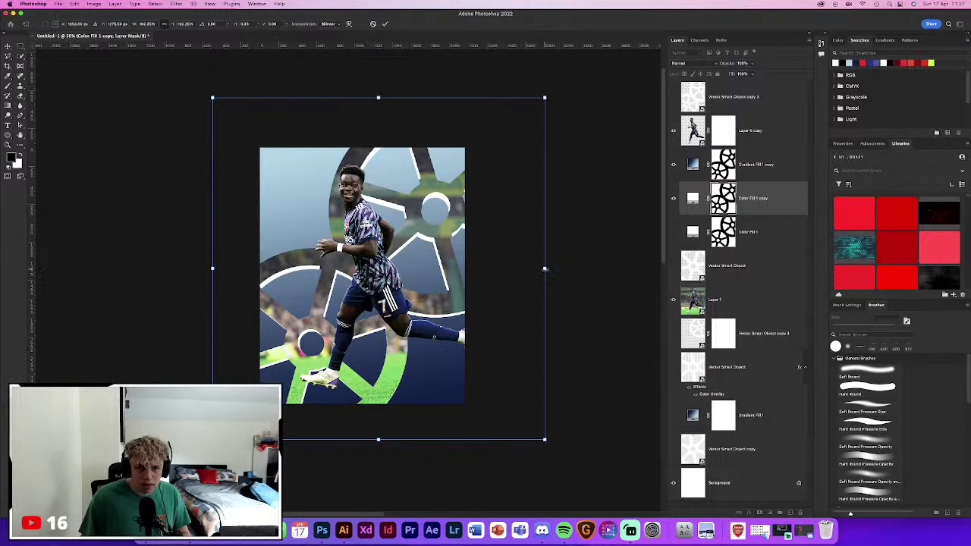
Fine-tune the wheel shapes' width, height and position, then commit the transform
left_click_drag(544, 268, 549, 268)
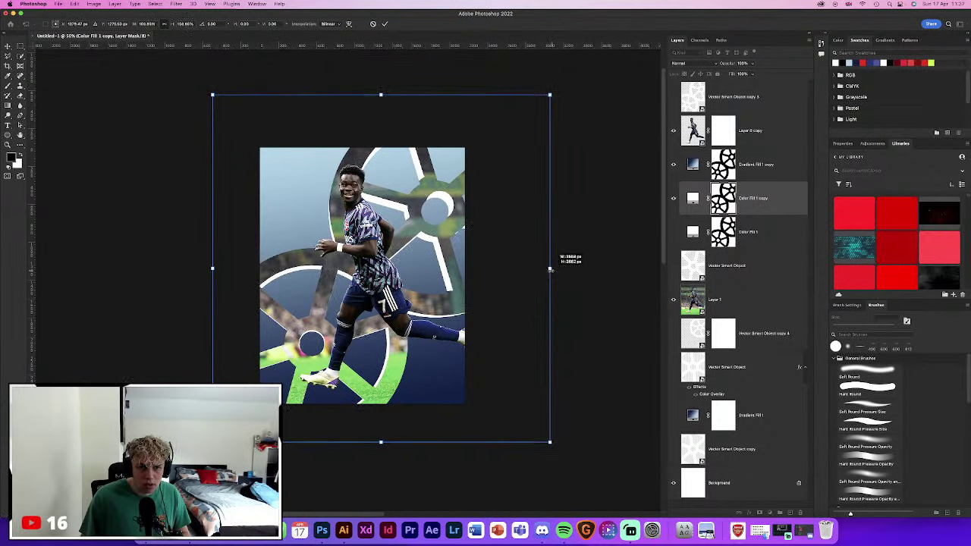
left_click_drag(551, 268, 547, 268)
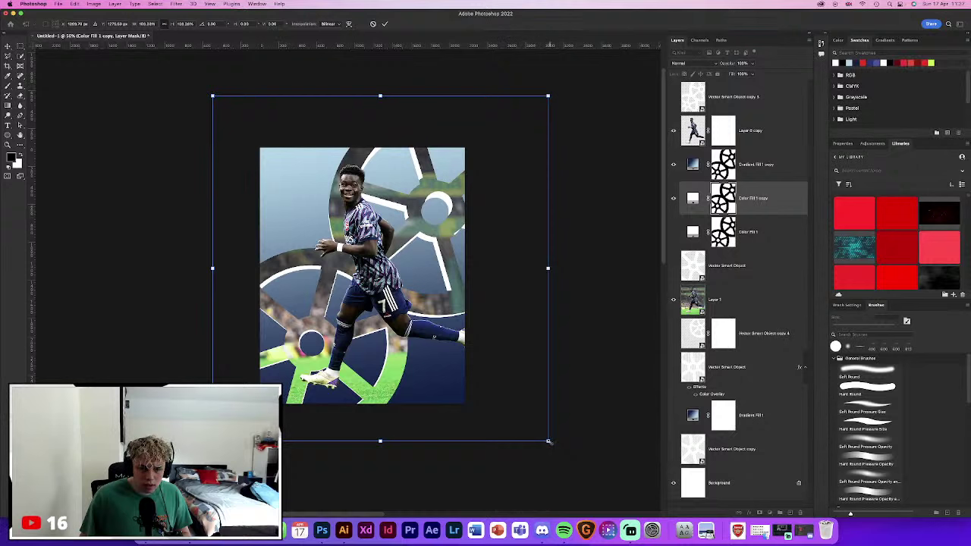
left_click_drag(548, 440, 547, 446)
mouse_move(446, 275)
left_mouse_down()
mouse_move(456, 290)
mouse_move(450, 280)
left_mouse_up()
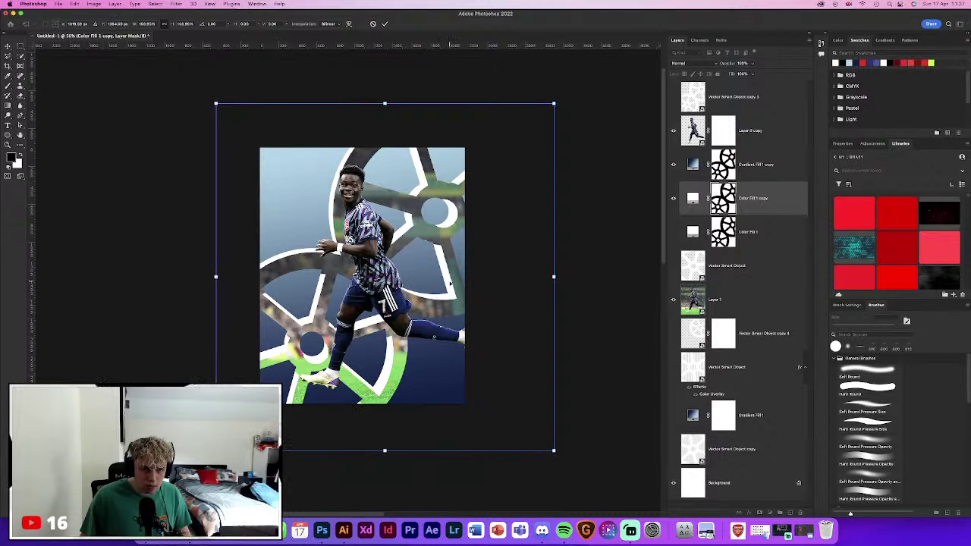
left_click_drag(550, 276, 546, 276)
left_click_drag(381, 448, 381, 439)
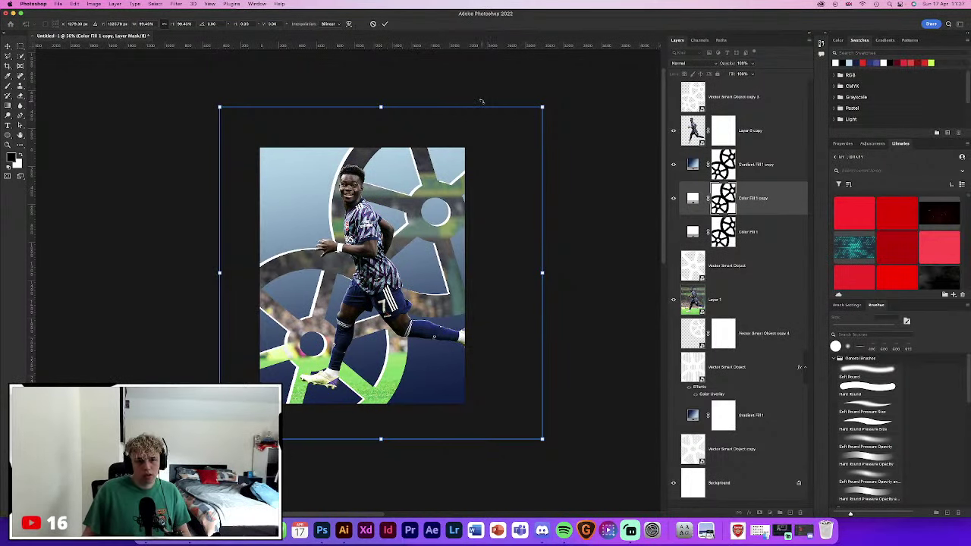
left_click_drag(542, 438, 543, 439)
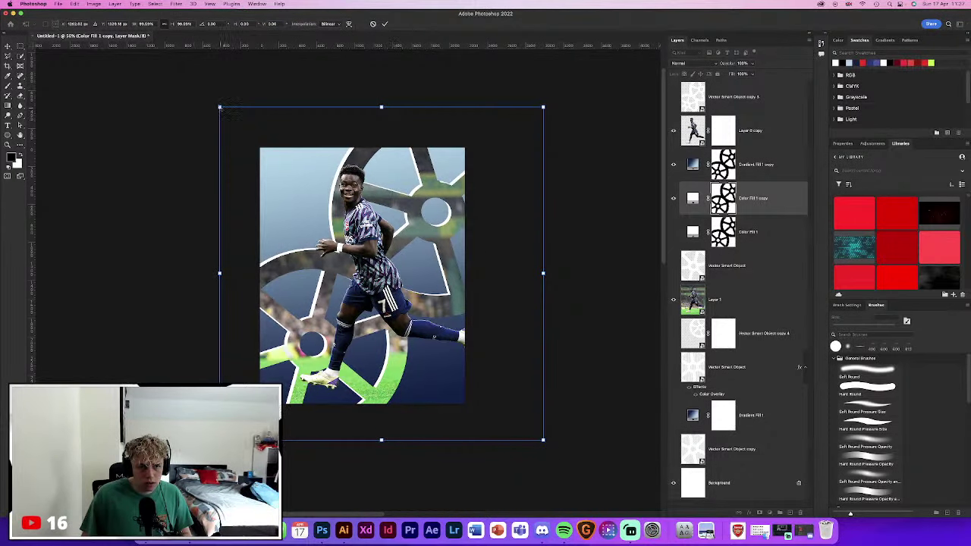
left_click_drag(220, 107, 226, 111)
left_click(385, 23)
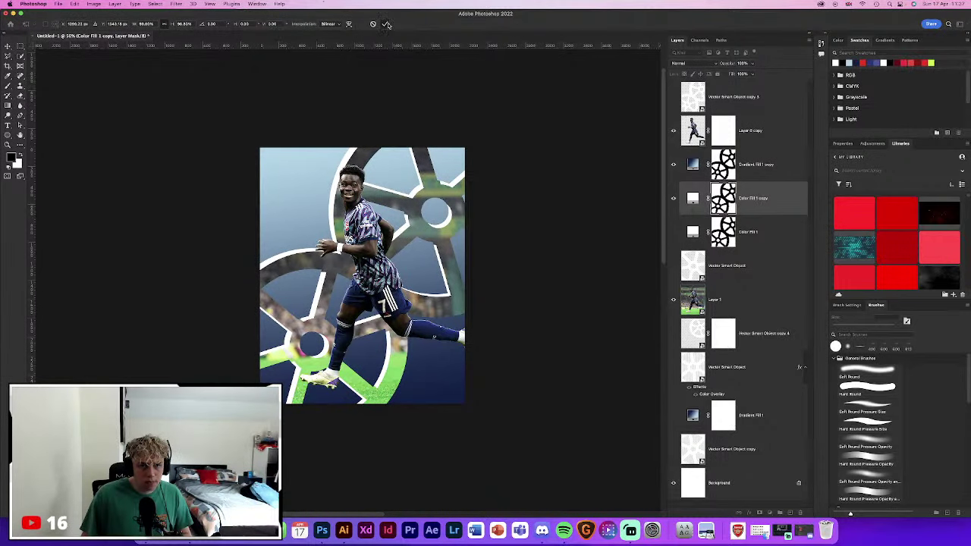
Target Layer 0 copy's mask with a Hard Round brush and paint black beside the leg
left_click(726, 249)
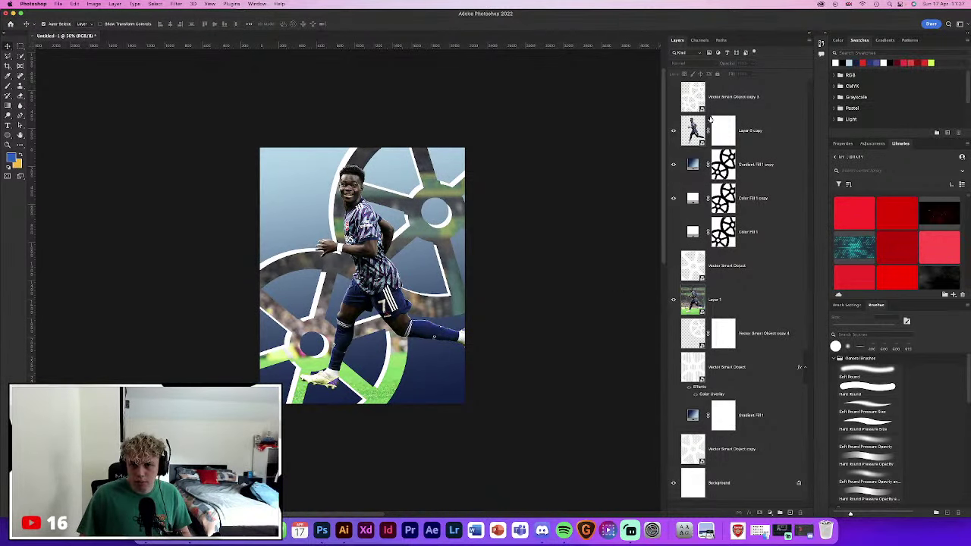
key("super+plus")
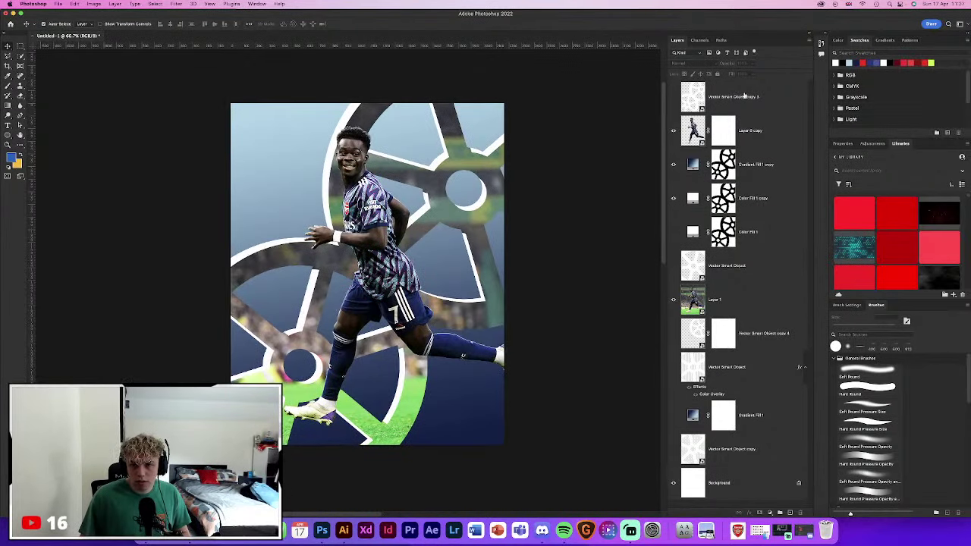
left_click(693, 130, "super")
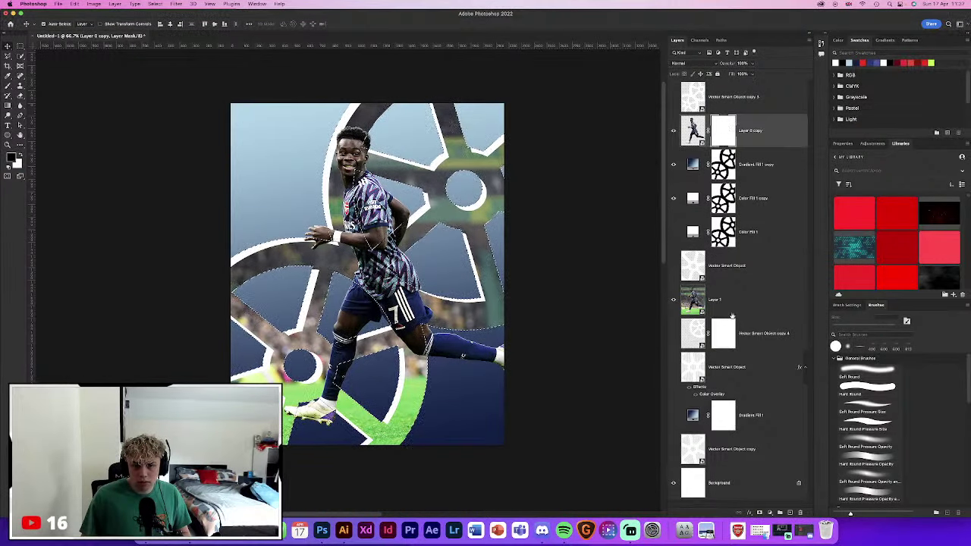
left_click(869, 389)
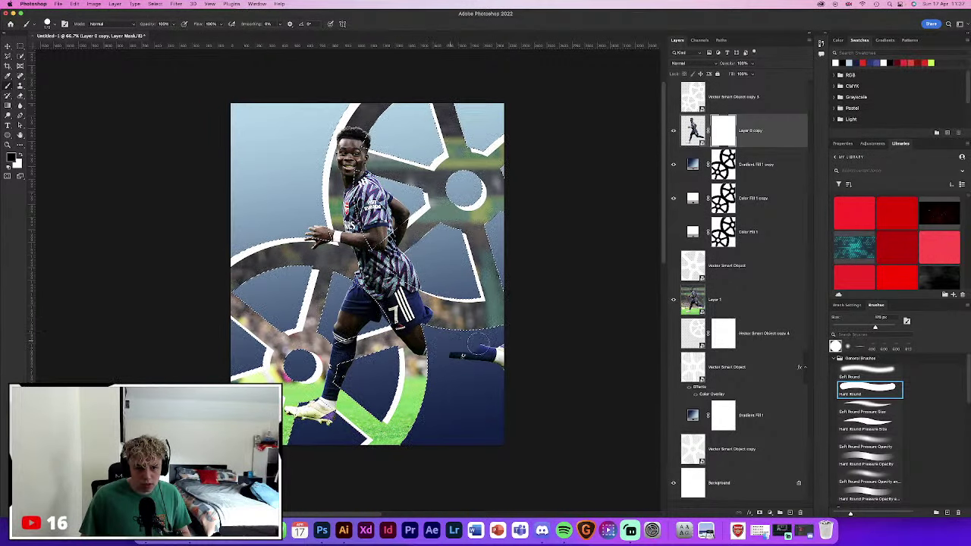
left_click_drag(449, 357, 505, 364)
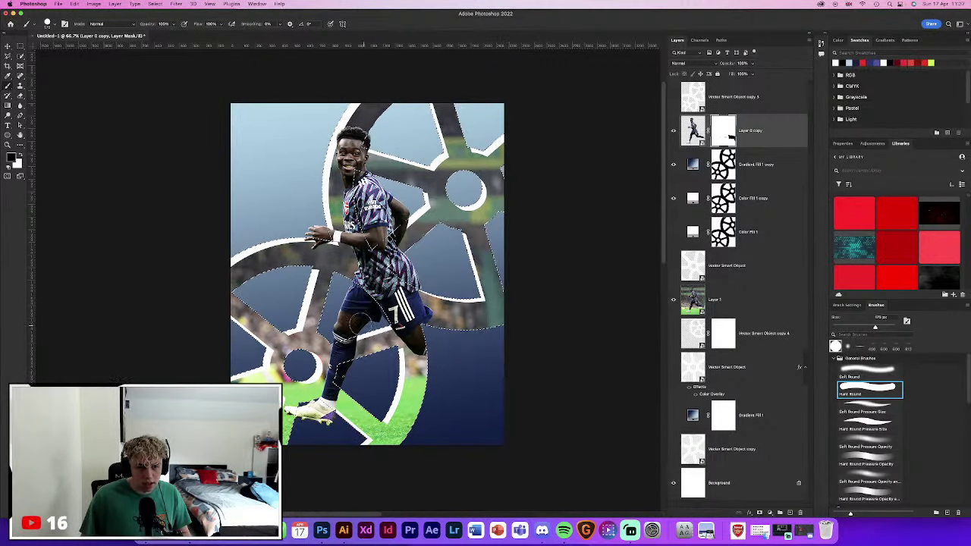
Mask out the player's boot and outstretched fingers so the wheel overlaps them
scroll(376, 231, "up", 3, "alt")
scroll(358, 216, "down", 5)
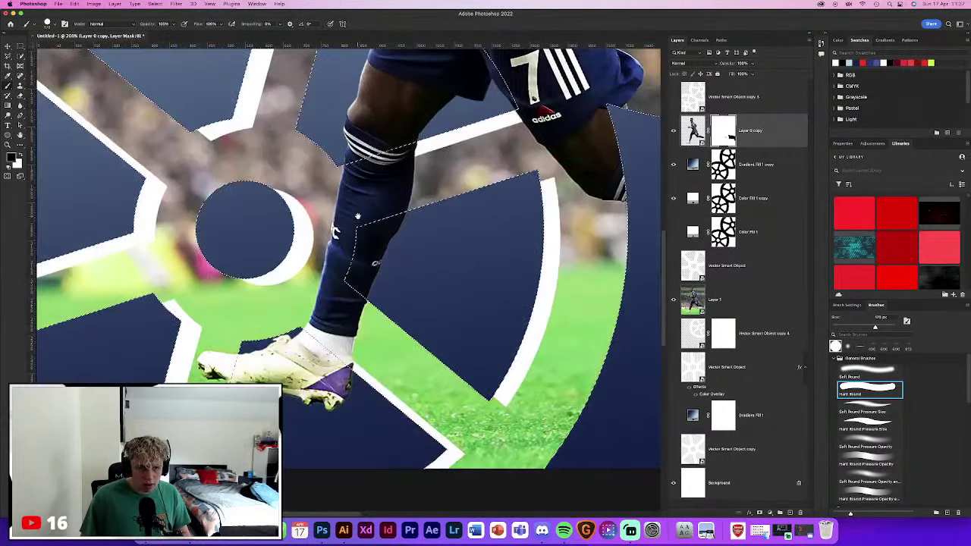
scroll(377, 266, "down", 2)
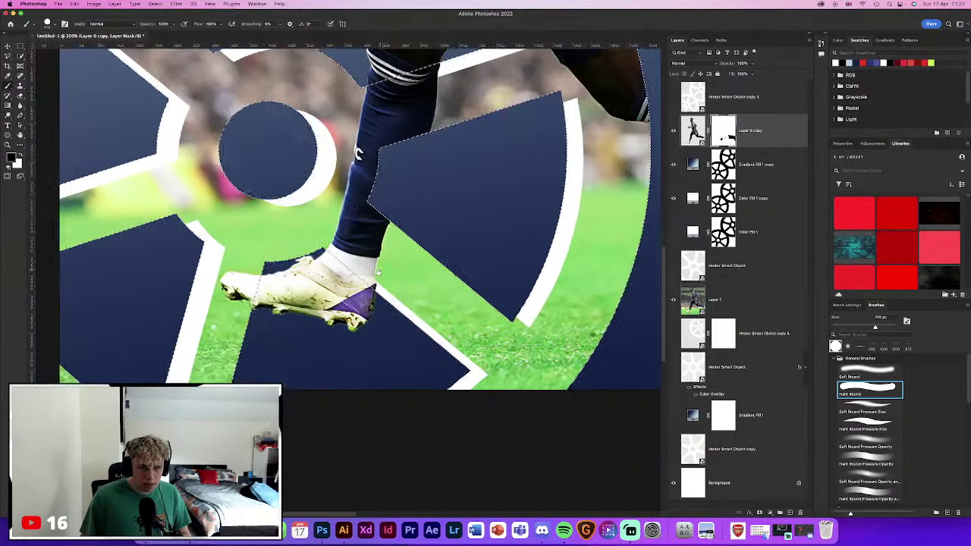
scroll(377, 271, "up", 1)
left_click_drag(364, 303, 284, 333)
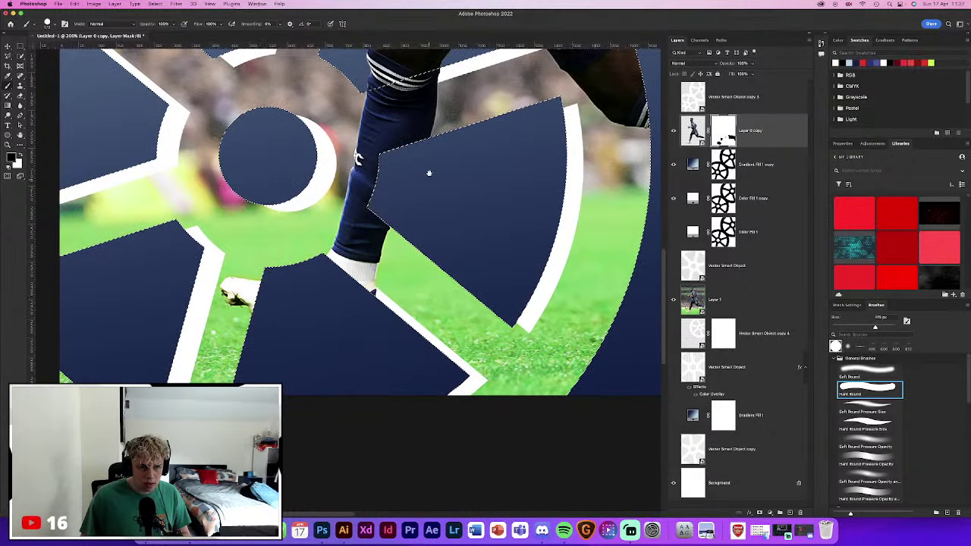
scroll(428, 173, "up", 1)
scroll(428, 173, "up", 2)
scroll(429, 173, "up", 3)
scroll(429, 173, "up", 1)
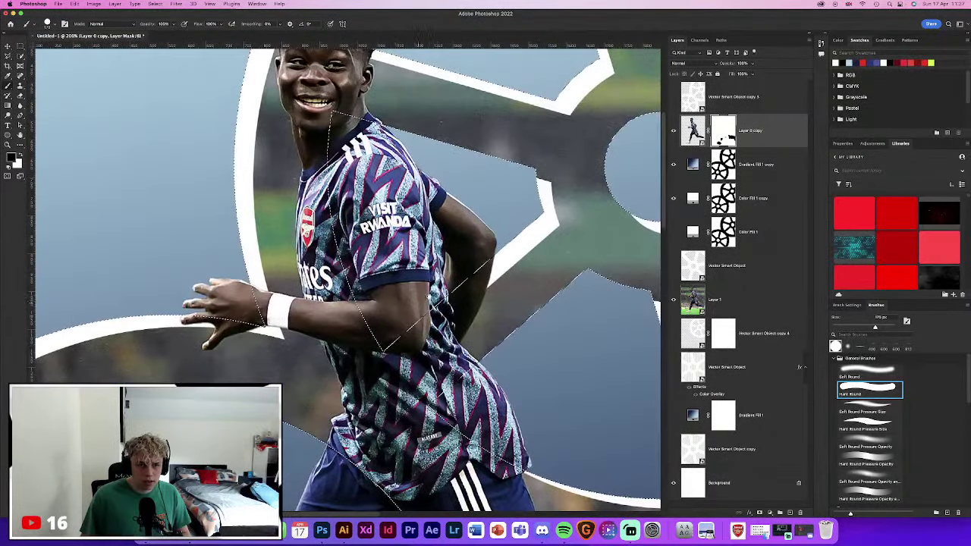
left_click_drag(241, 297, 182, 322)
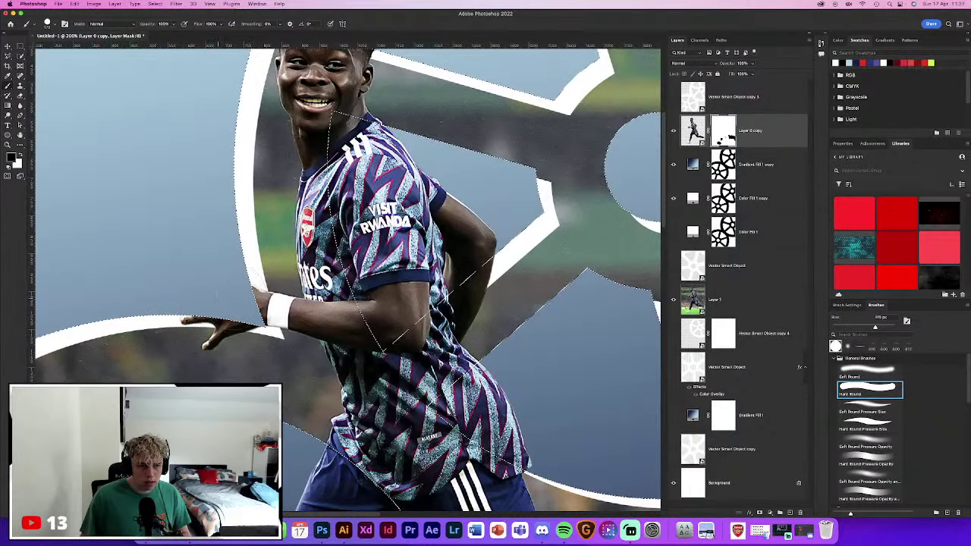
scroll(341, 279, "down", 2)
scroll(340, 280, "right", 5)
scroll(368, 316, "left", 1)
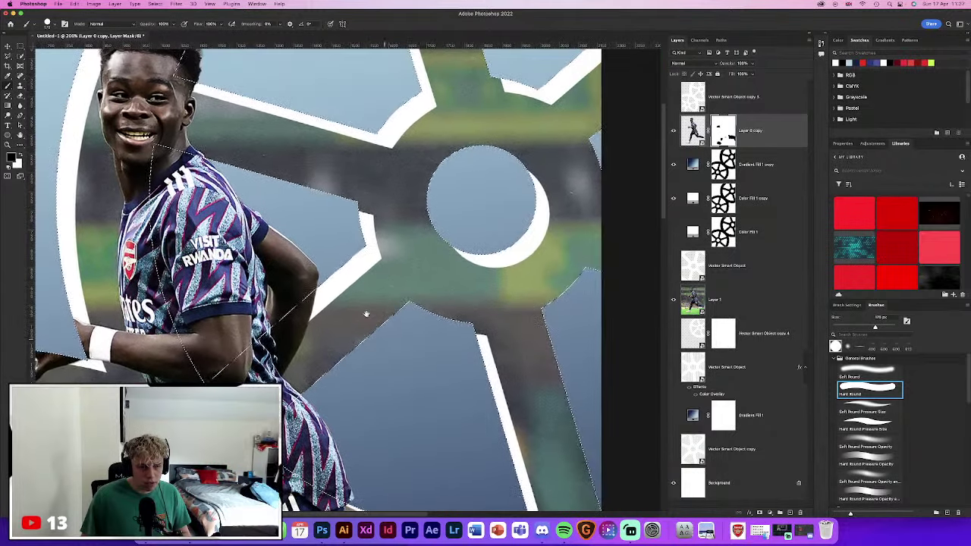
scroll(380, 324, "up", 3)
scroll(380, 323, "down", 3)
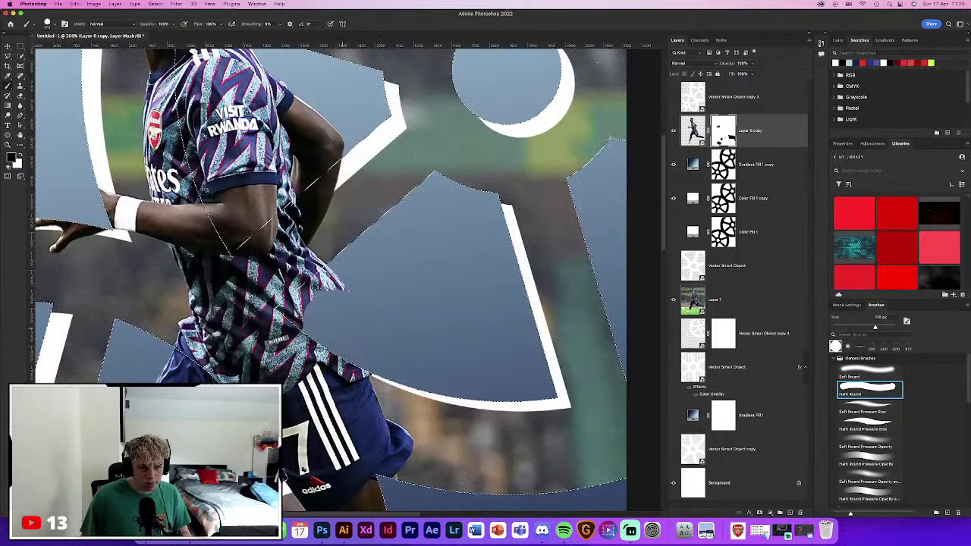
Paint white on the mask to reveal the wheel spoke near the poster's top, then deselect
key("super+0")
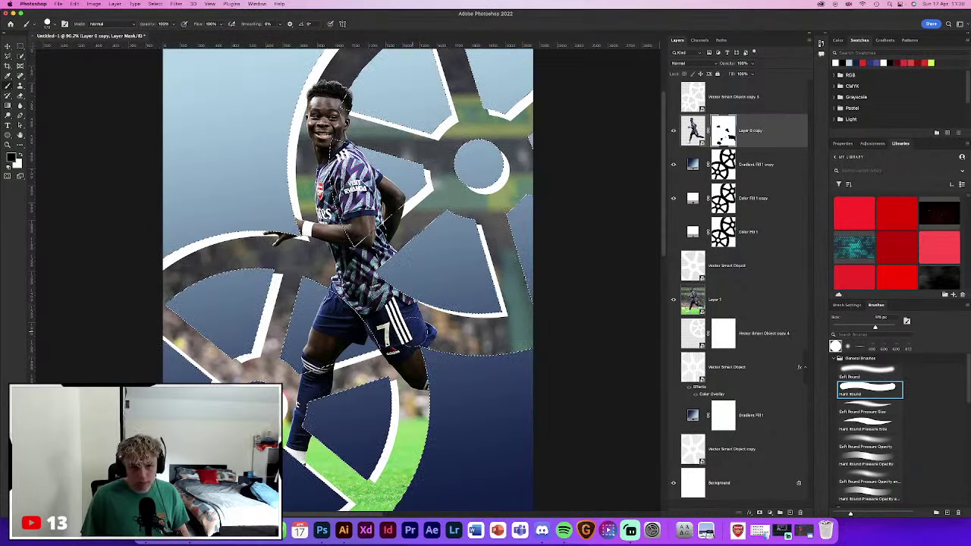
key("x")
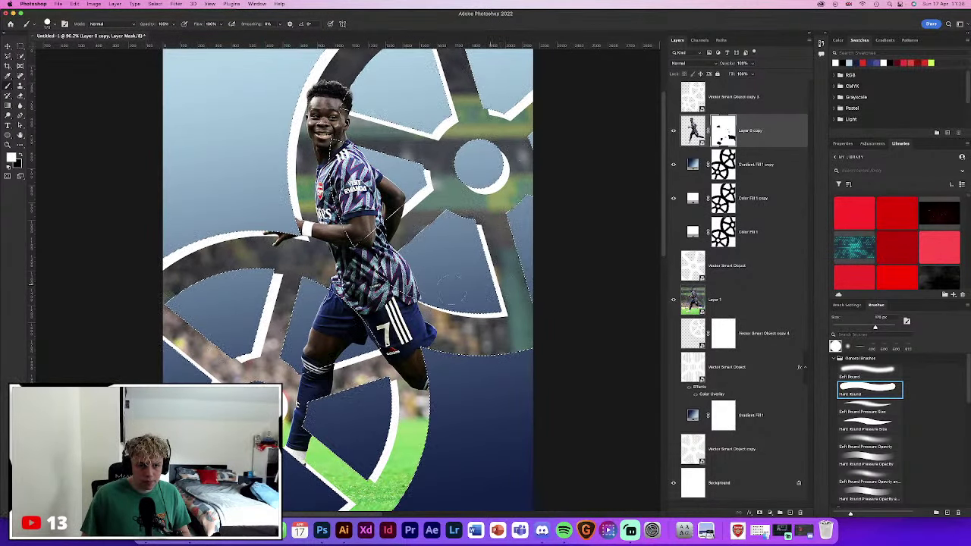
scroll(369, 167, "up", 2)
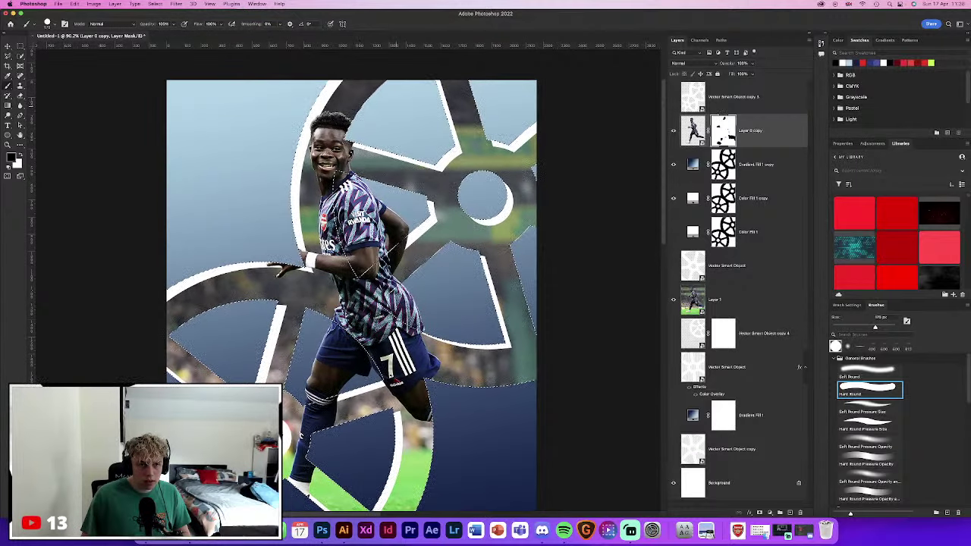
left_click_drag(364, 114, 425, 107)
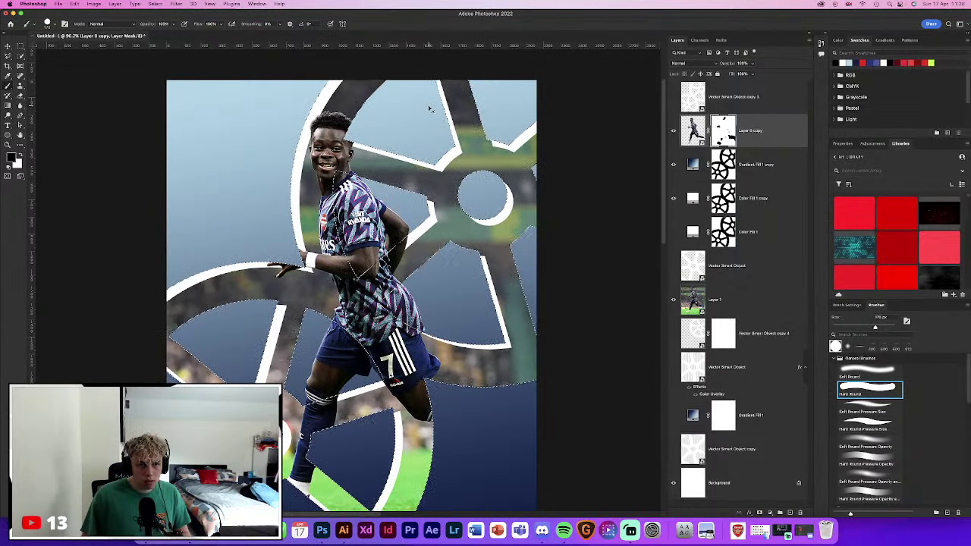
key("super+d")
scroll(549, 314, "down", 3)
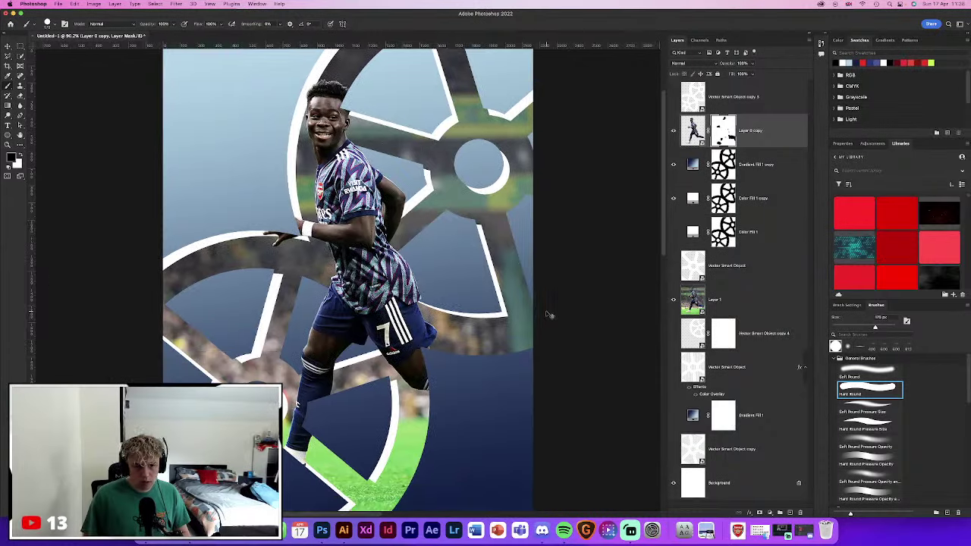
key("super+minus")
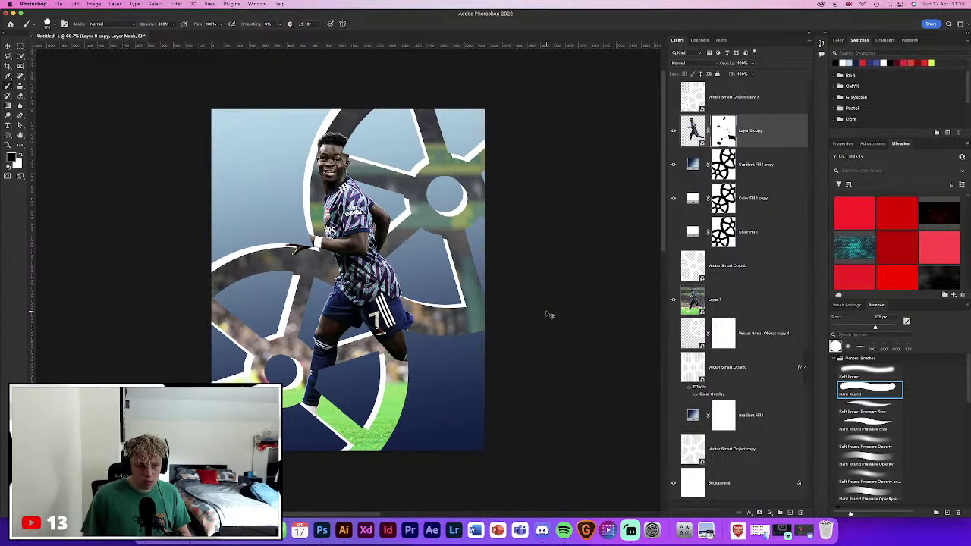
left_click_drag(526, 311, 525, 336)
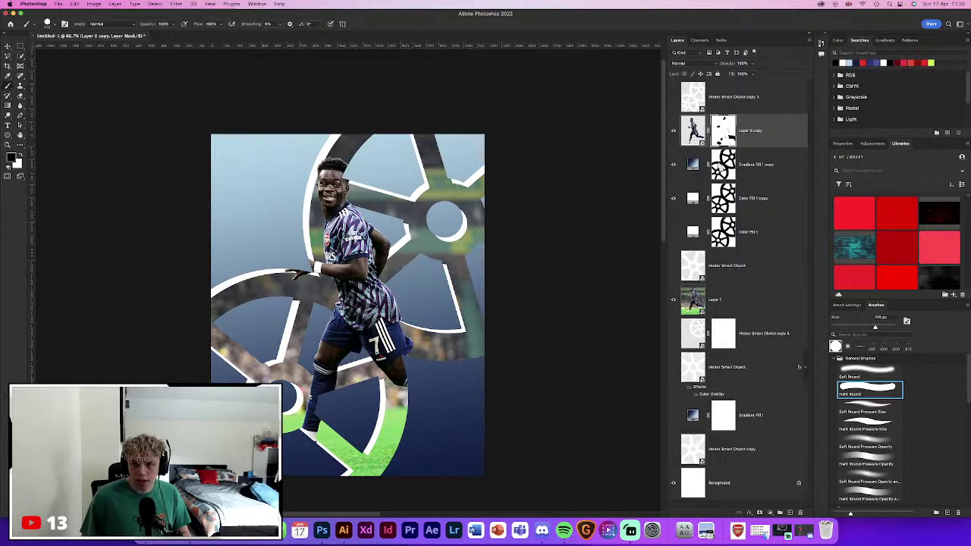
key("super+shift+d")
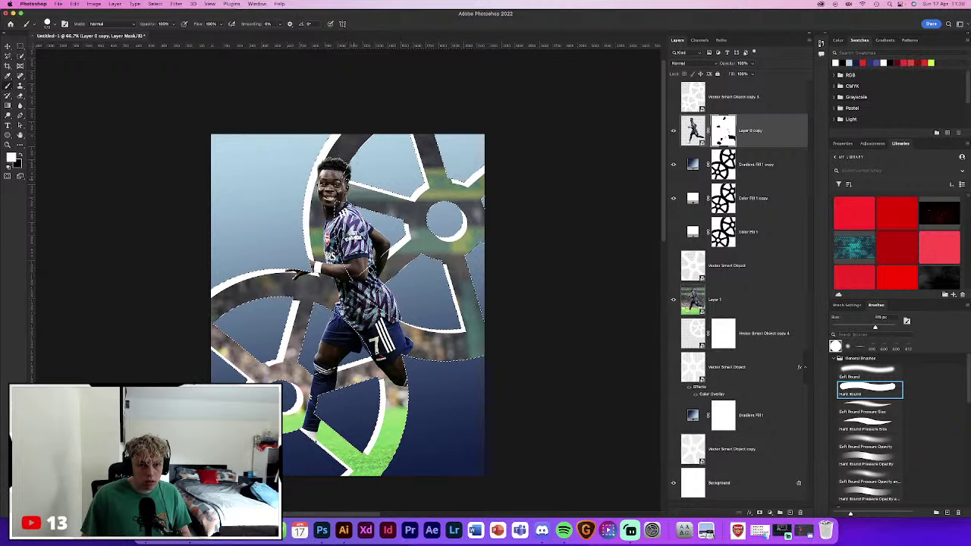
key("super+d")
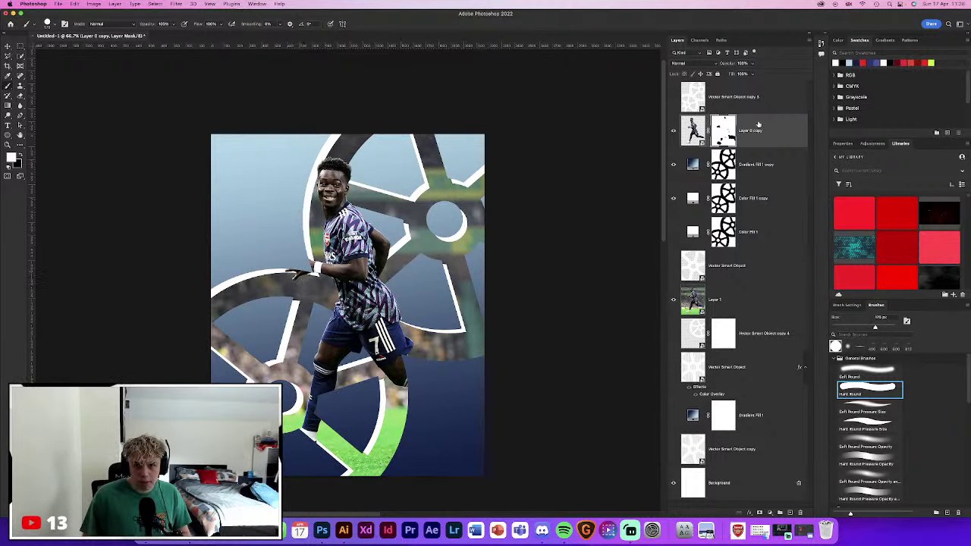
Load the Layer 0 copy mask as a selection and paint the trailing boot back in
left_click(724, 131, "super")
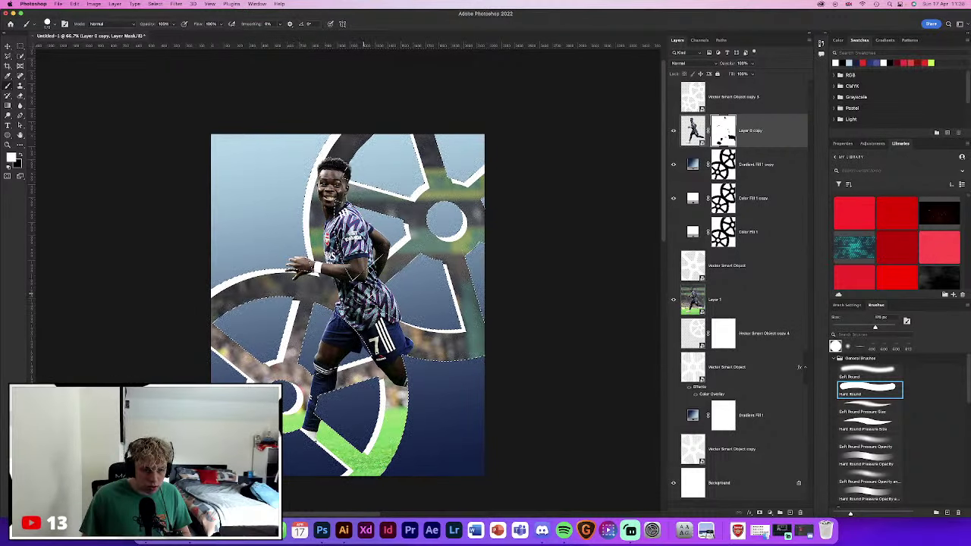
scroll(372, 304, "down", 1)
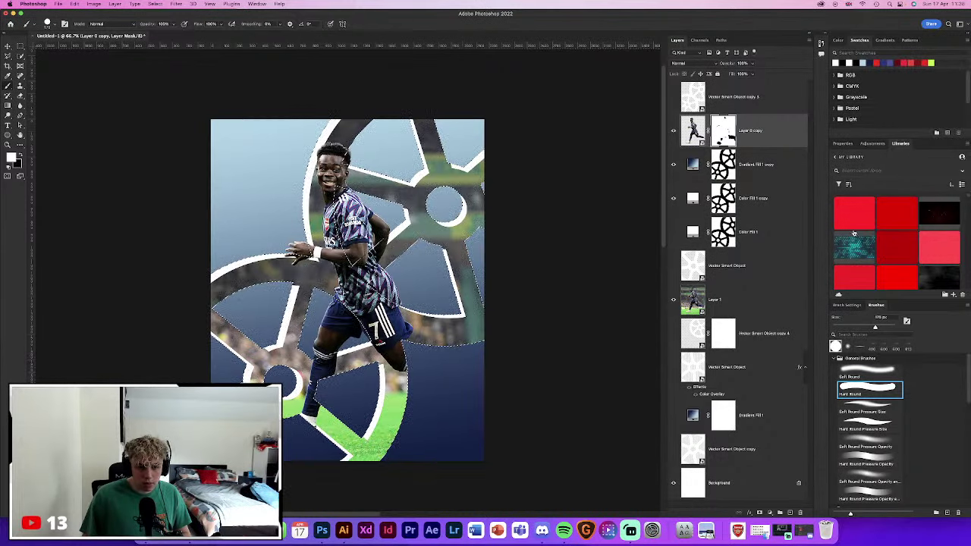
left_click_drag(288, 427, 304, 429)
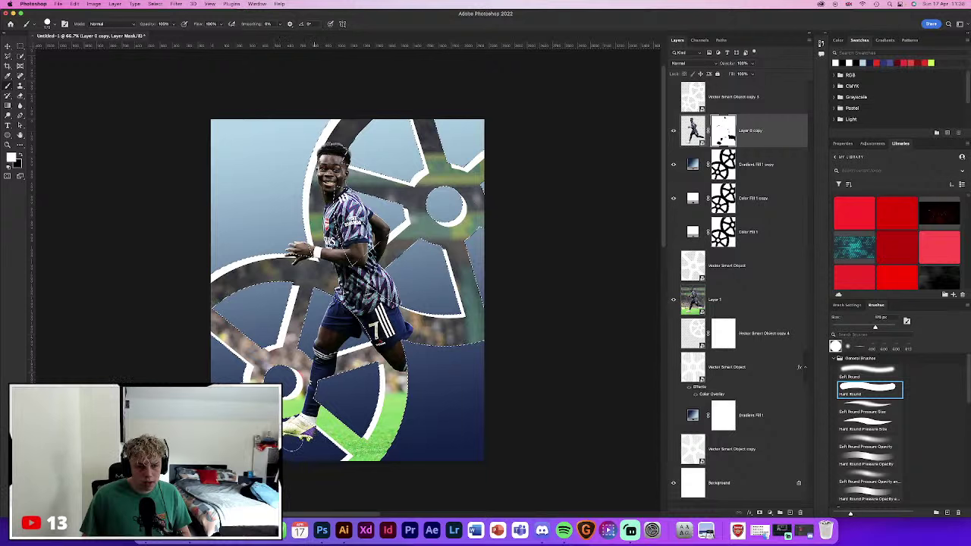
key("x")
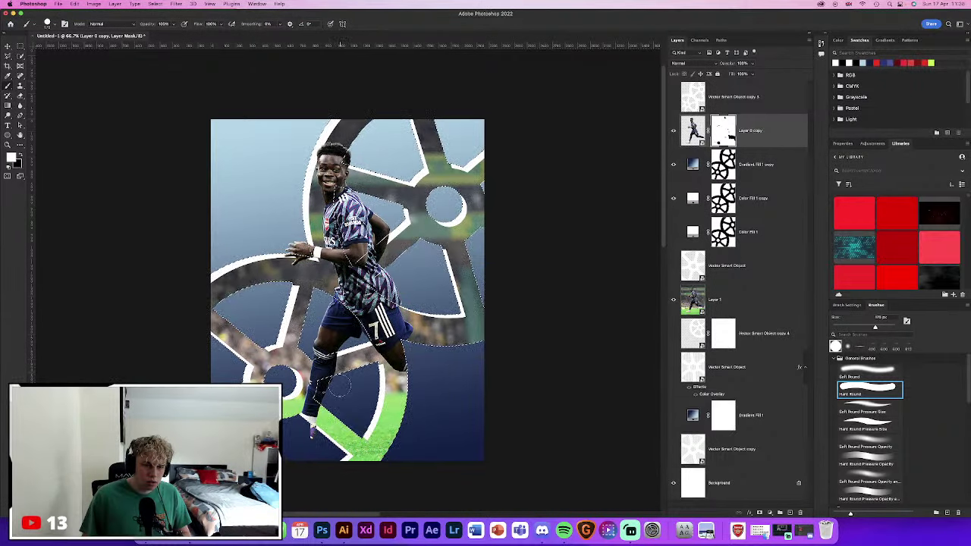
key("x")
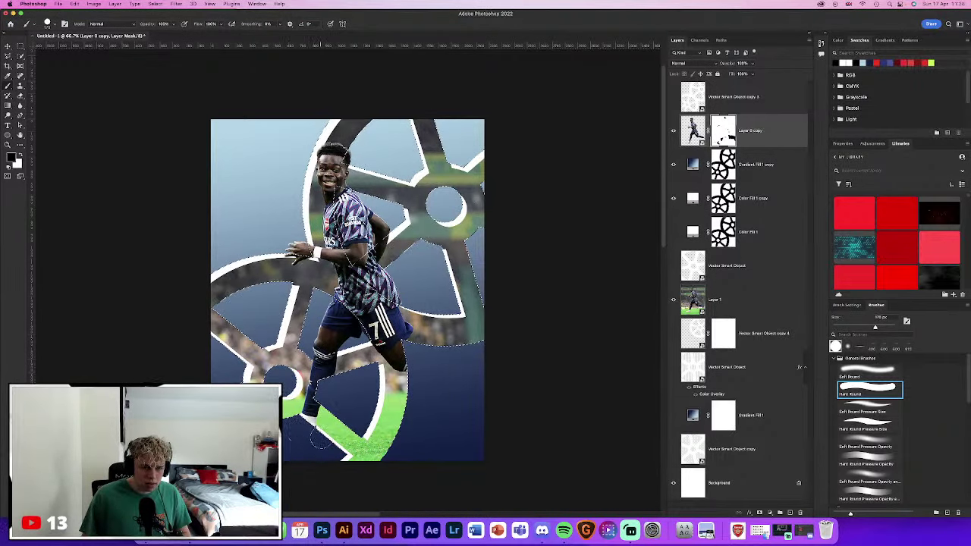
key("alt+bracketleft")
key("alt+bracketleft")
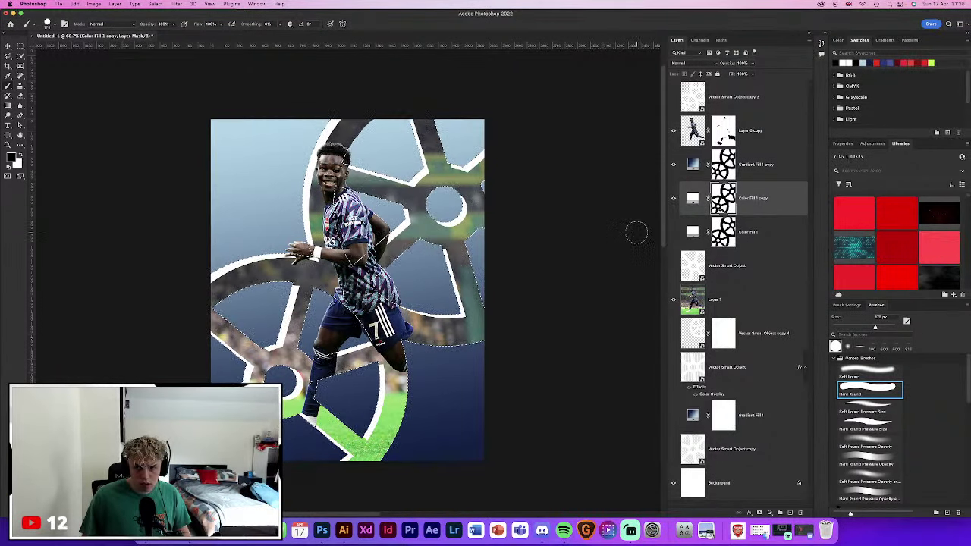
Slightly resize the Color Fill 1 copy white wheel layer and commit the transform
key("ctrl+d")
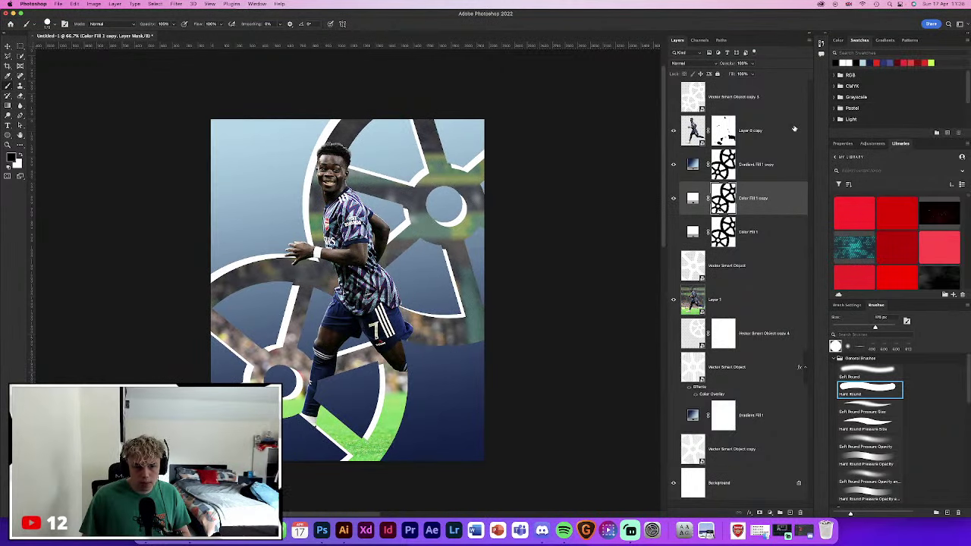
left_click(8, 48)
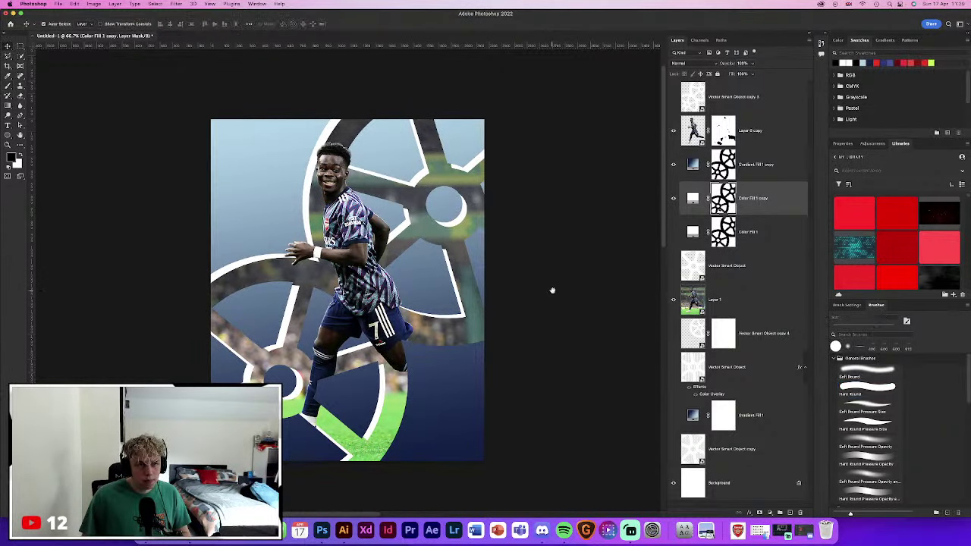
scroll(549, 296, "down", 2)
key("ctrl+t")
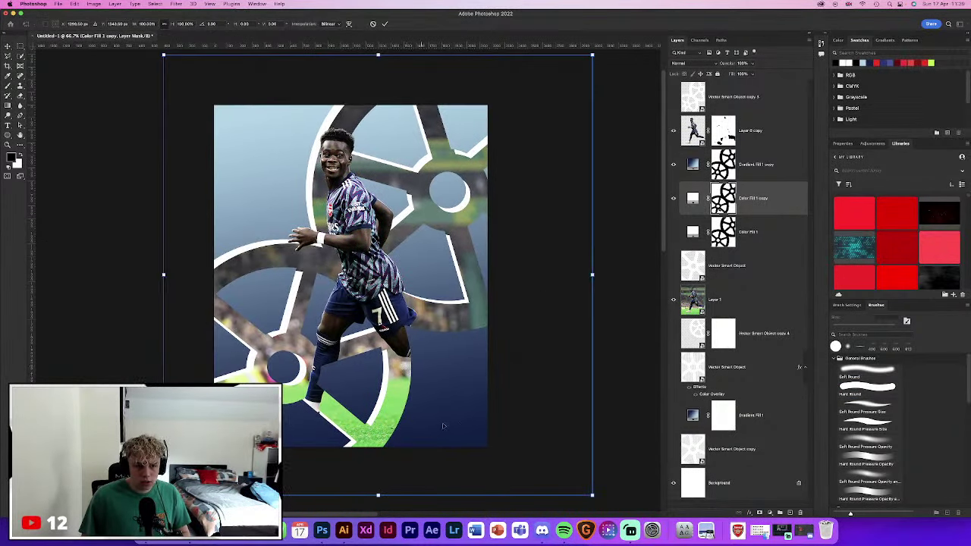
left_click_drag(589, 491, 591, 494)
left_click(386, 24)
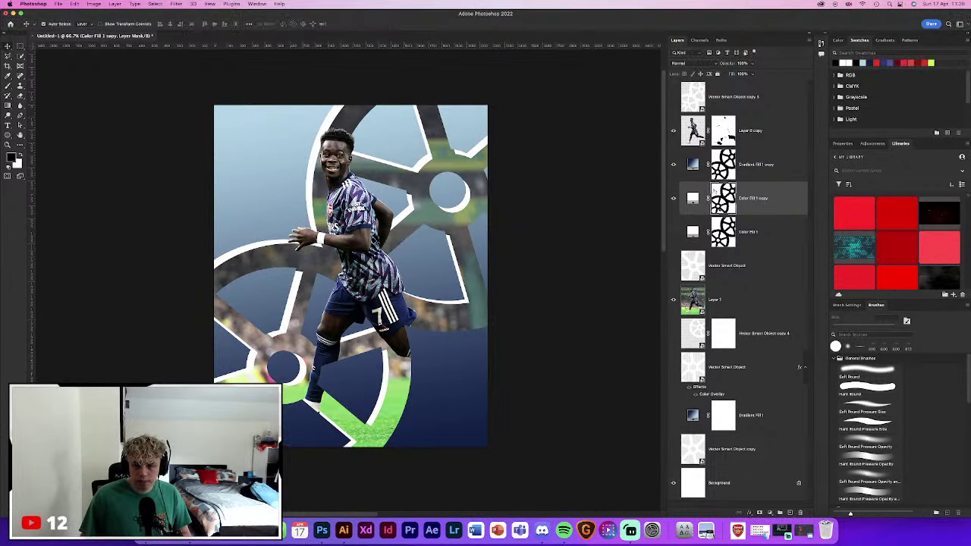
Replace its mask with a copy of Gradient Fill 1 copy's mask and start stretching it wider
key("Delete")
left_click_drag(724, 165, 724, 198)
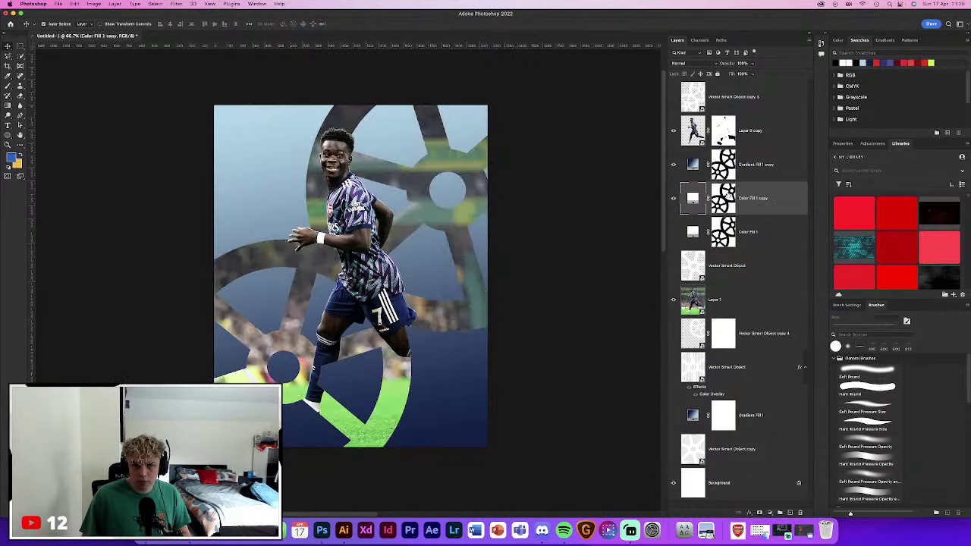
left_click(722, 198)
key("ctrl+t")
left_click_drag(436, 260, 444, 263)
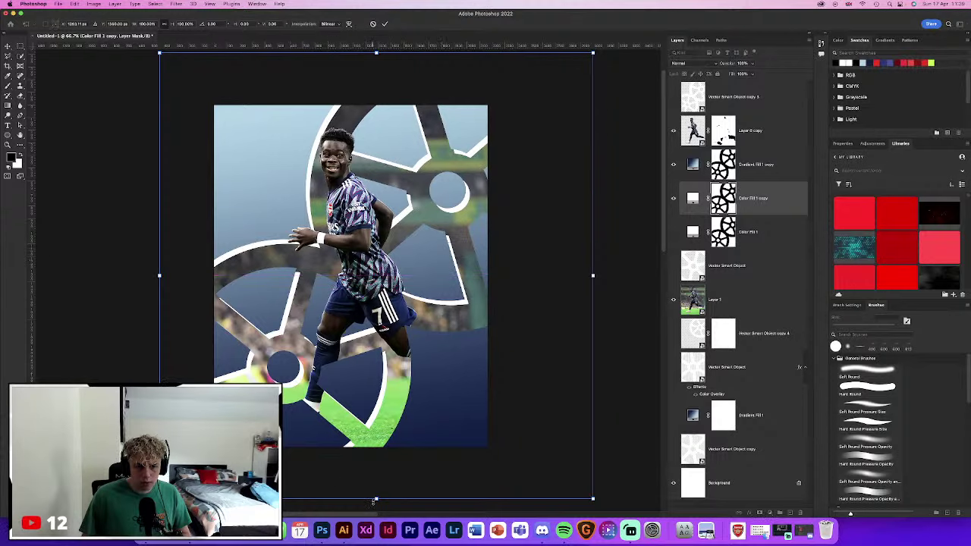
key("ctrl+z")
key("ctrl+z")
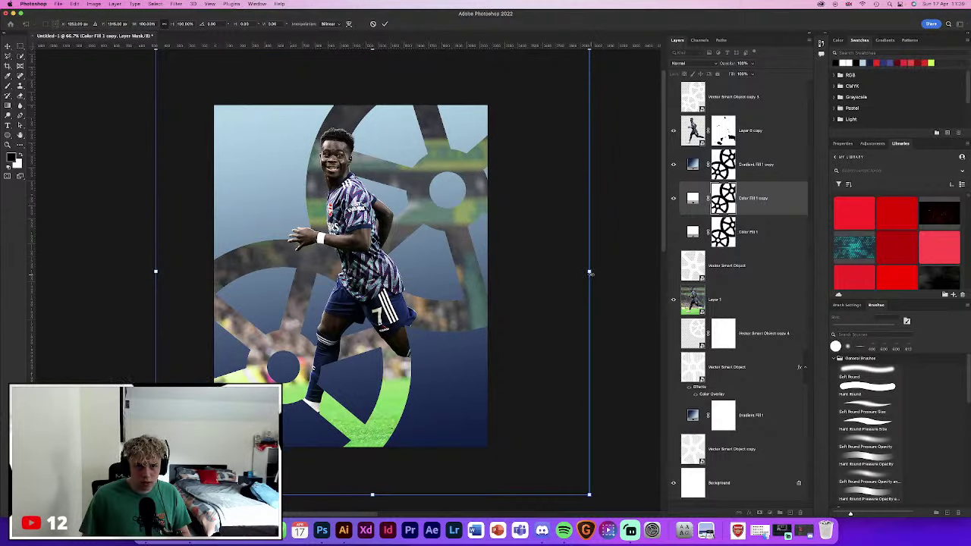
mouse_move(589, 273)
left_mouse_down()
mouse_move(613, 271)
mouse_move(589, 272)
left_mouse_up()
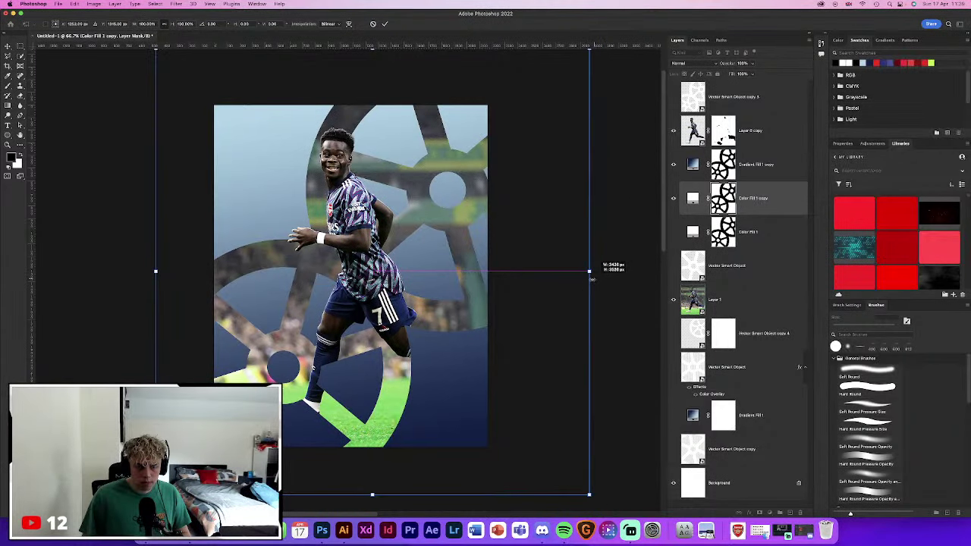
key("ctrl+minus")
key("ctrl+minus")
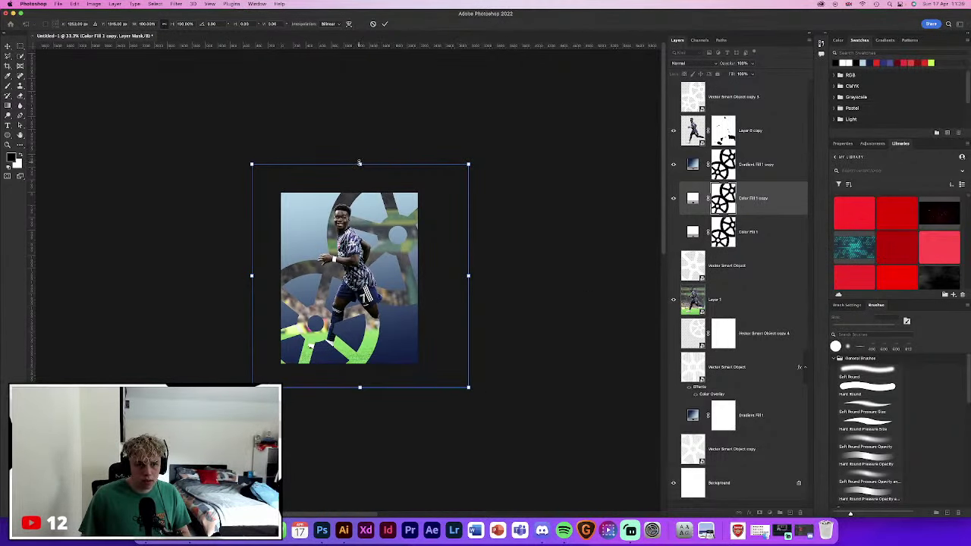
Enlarge the wheel mask toward the top and upper corners, pulling the left edge inward
left_click_drag(359, 163, 360, 155)
left_click_drag(244, 276, 245, 276)
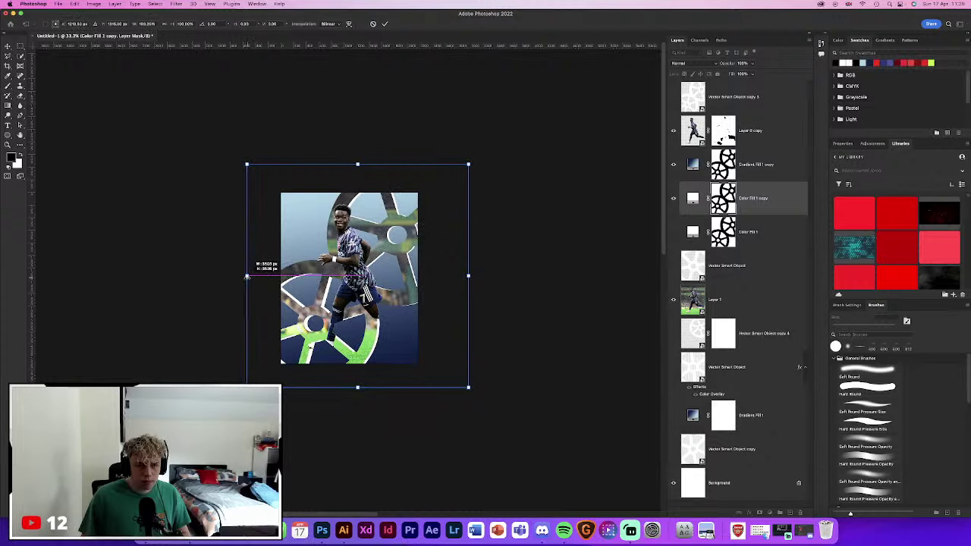
left_click_drag(245, 276, 251, 275)
mouse_move(249, 162)
left_mouse_down()
mouse_move(243, 154)
mouse_move(250, 157)
left_mouse_up()
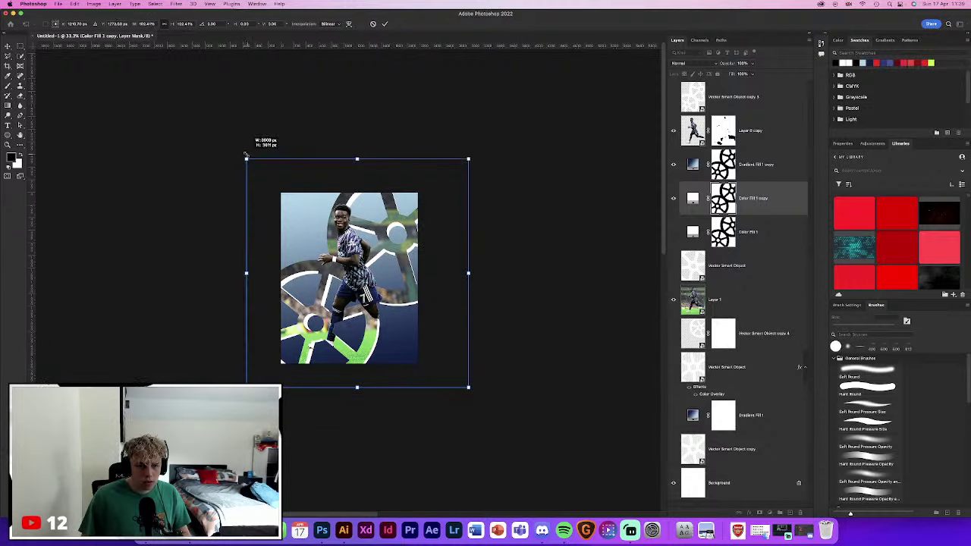
left_click_drag(248, 154, 251, 158)
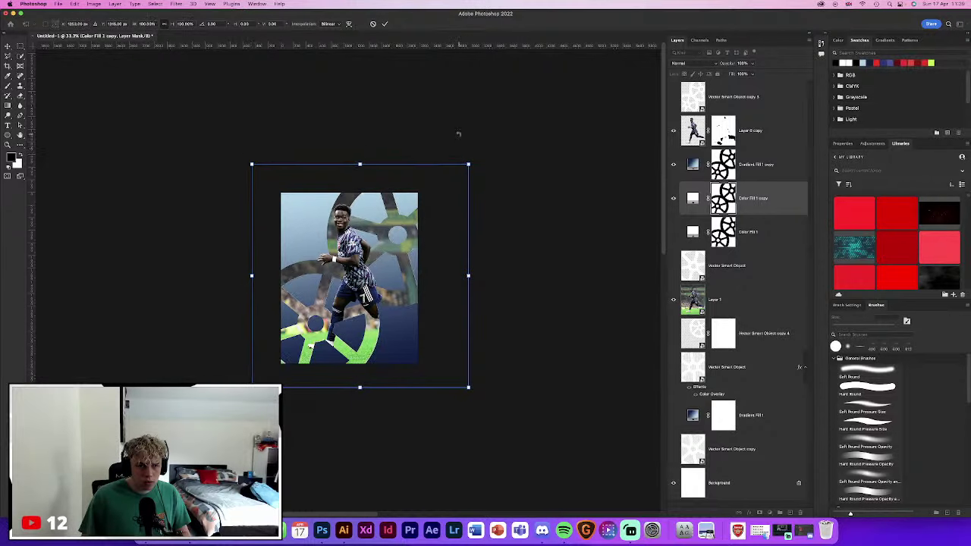
left_click_drag(468, 164, 472, 161)
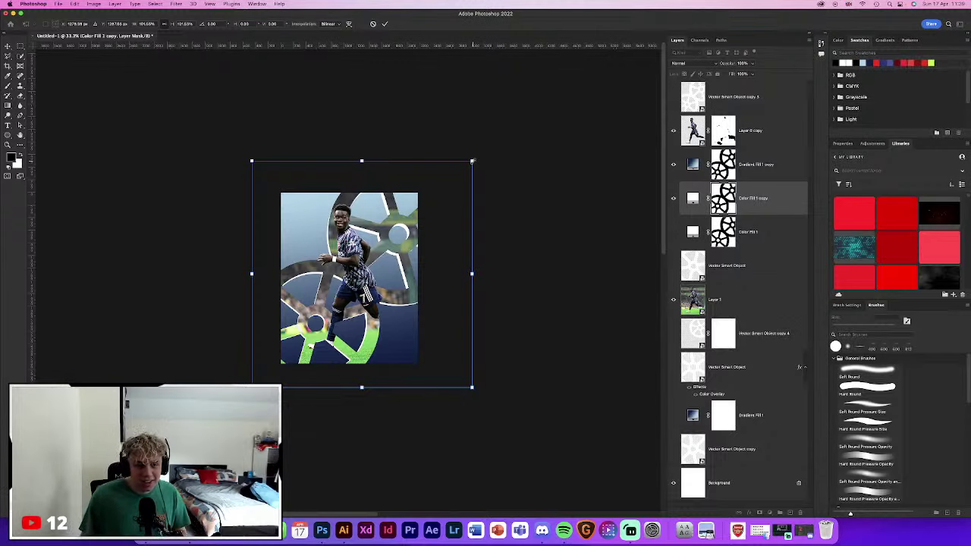
key("super+plus")
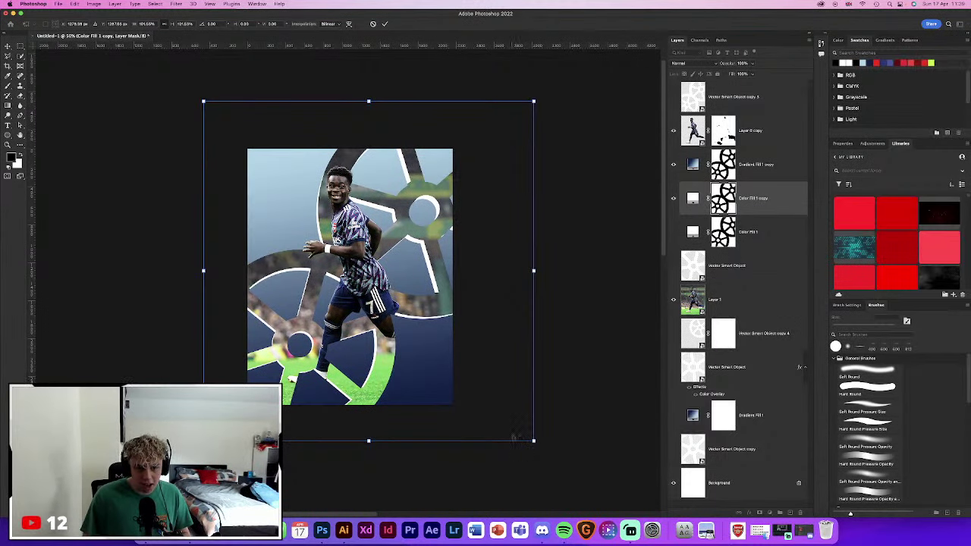
left_click_drag(533, 441, 538, 445)
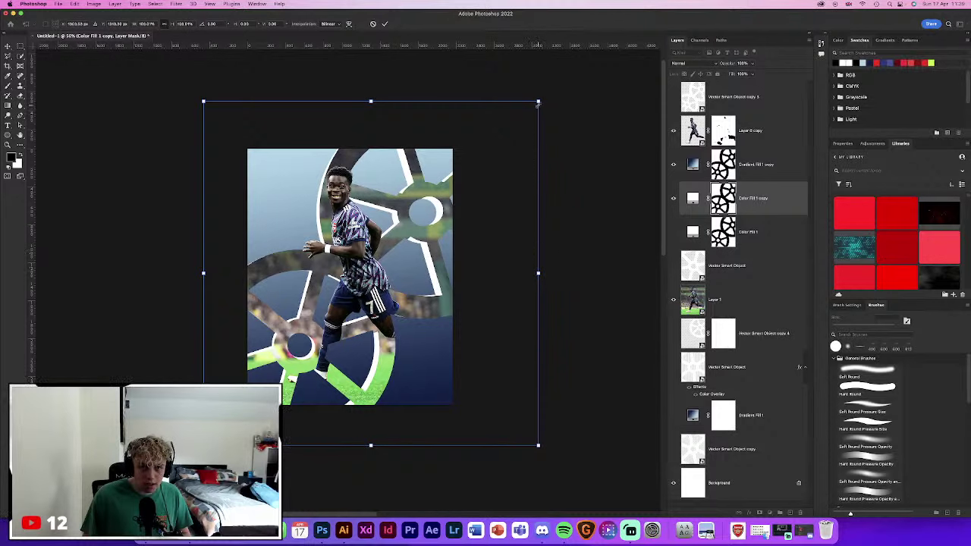
Shift the wheel mask slightly right and down, stretch it taller, and commit the resize
left_click_drag(538, 105, 537, 102)
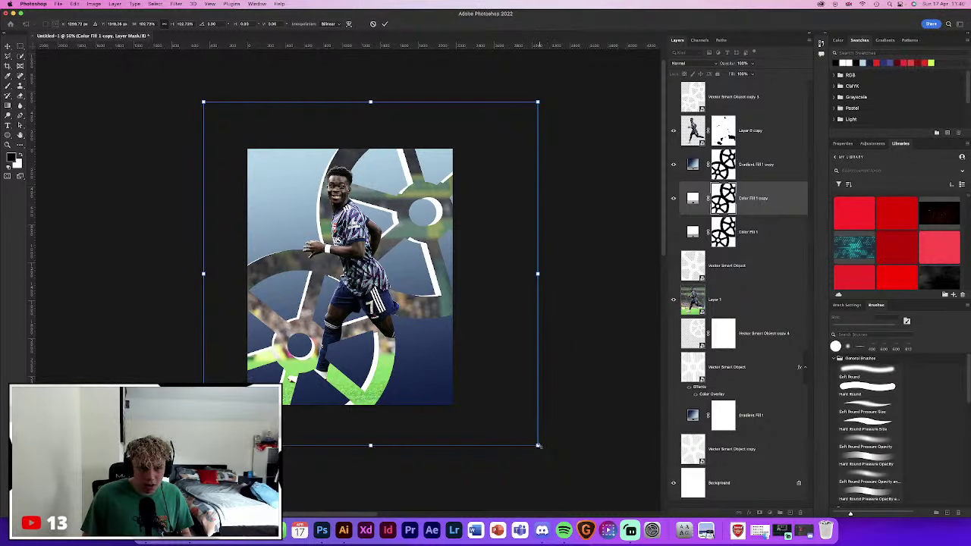
left_click_drag(537, 445, 535, 445)
mouse_move(535, 271)
left_mouse_down()
mouse_move(528, 275)
mouse_move(537, 274)
left_mouse_up()
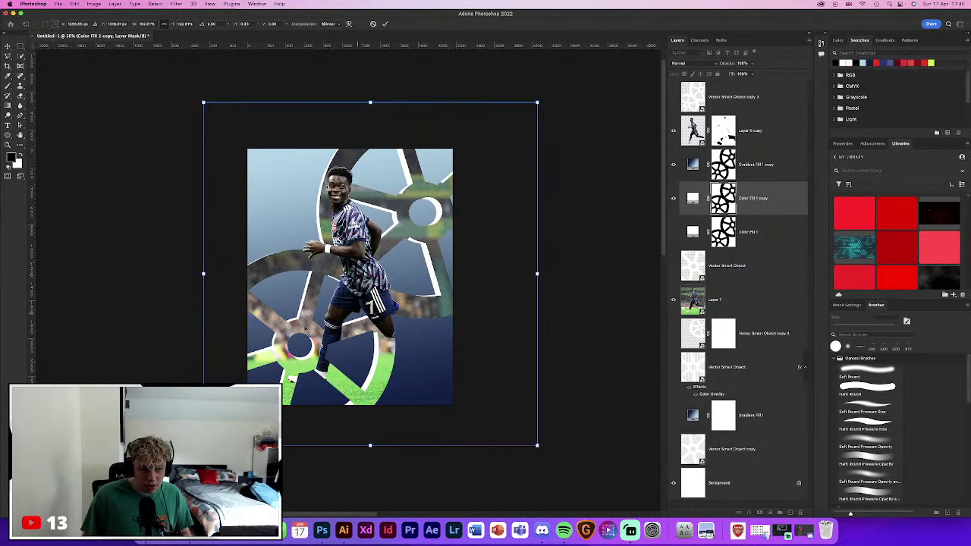
left_click_drag(203, 446, 199, 449)
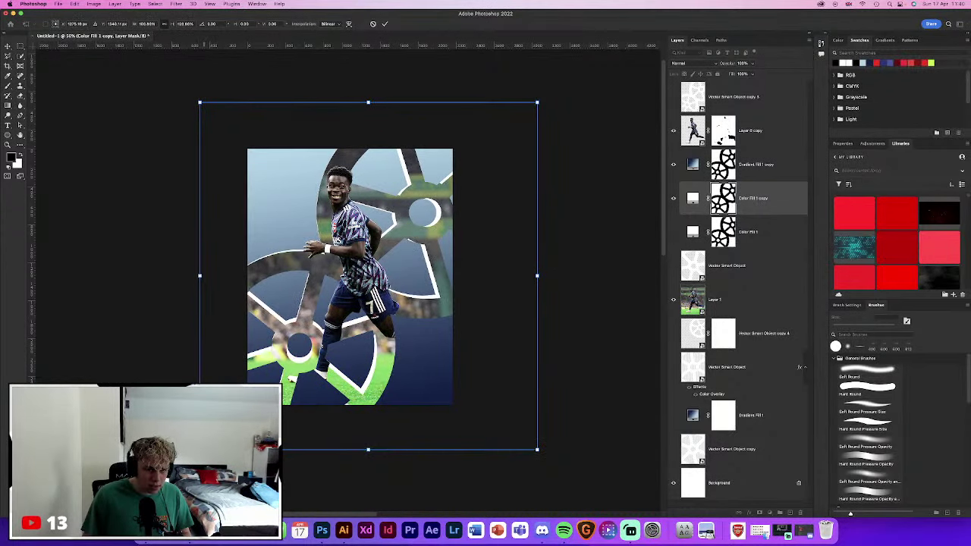
left_click_drag(537, 101, 541, 98)
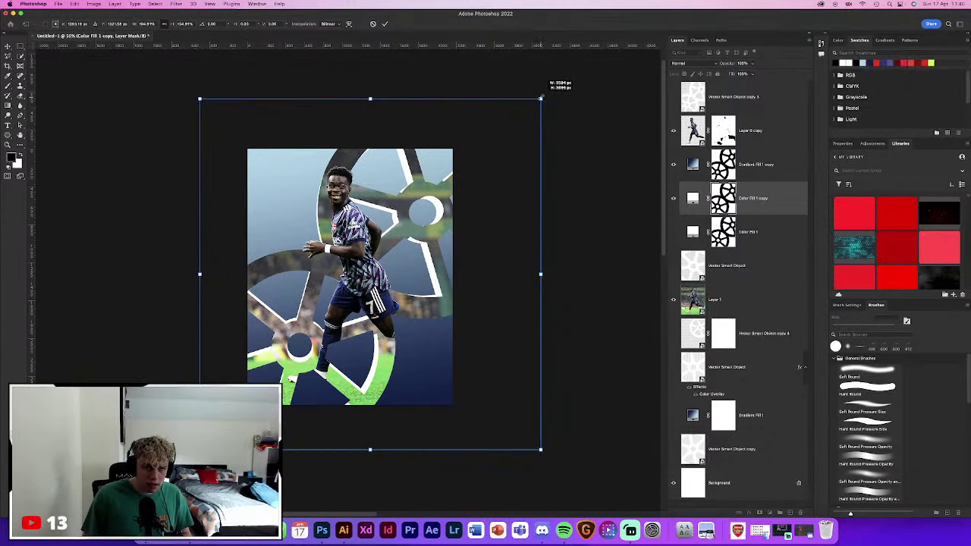
key("super+z")
key("super+z")
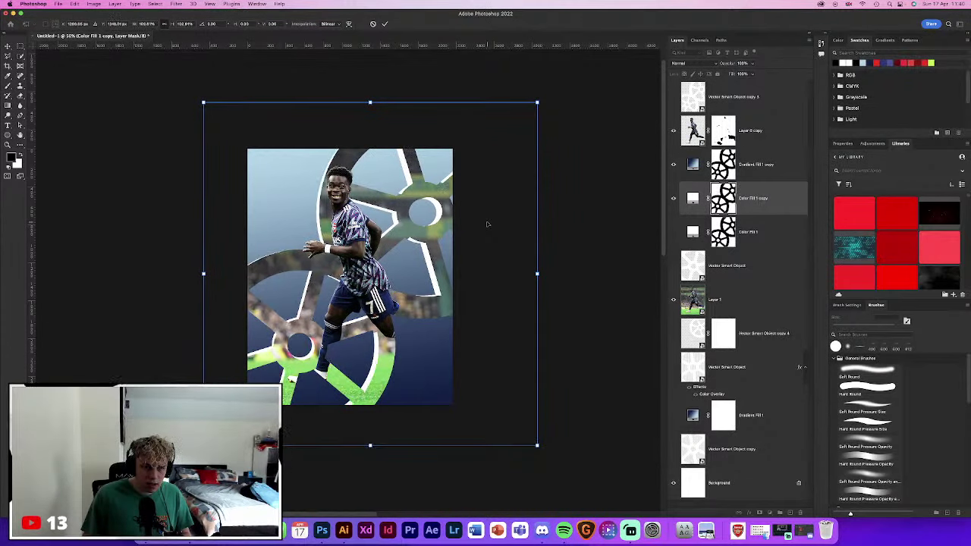
key("super+z")
key("super+z")
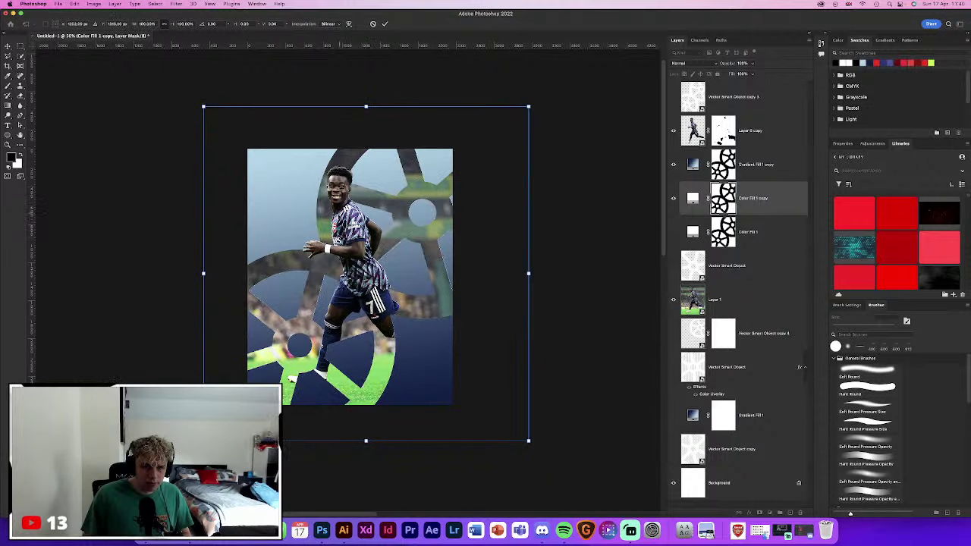
left_click_drag(343, 199, 350, 203)
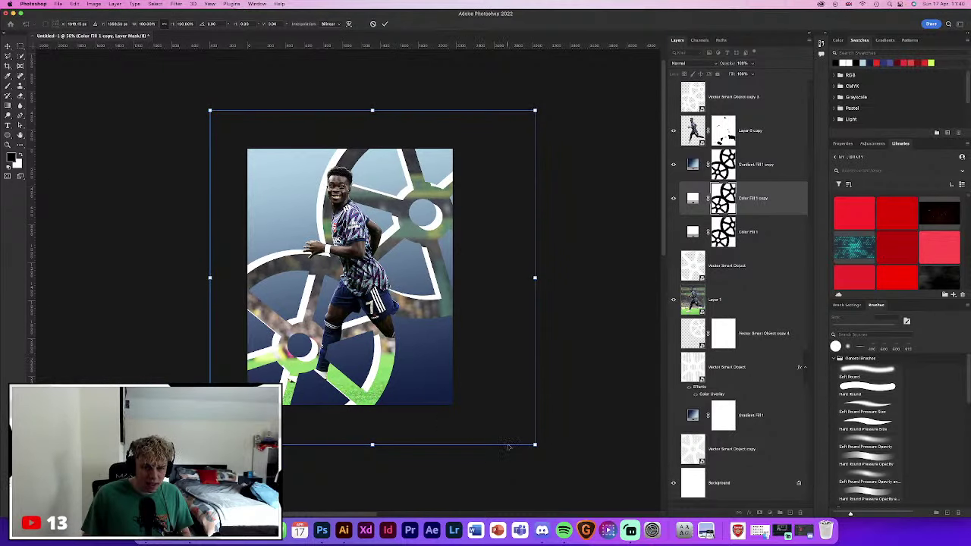
left_click_drag(371, 447, 371, 447)
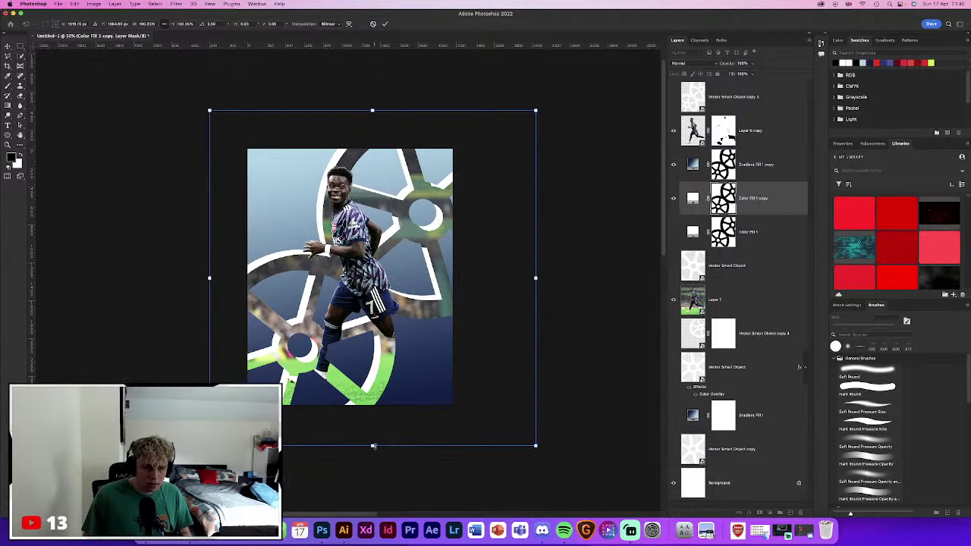
left_click_drag(372, 110, 372, 107)
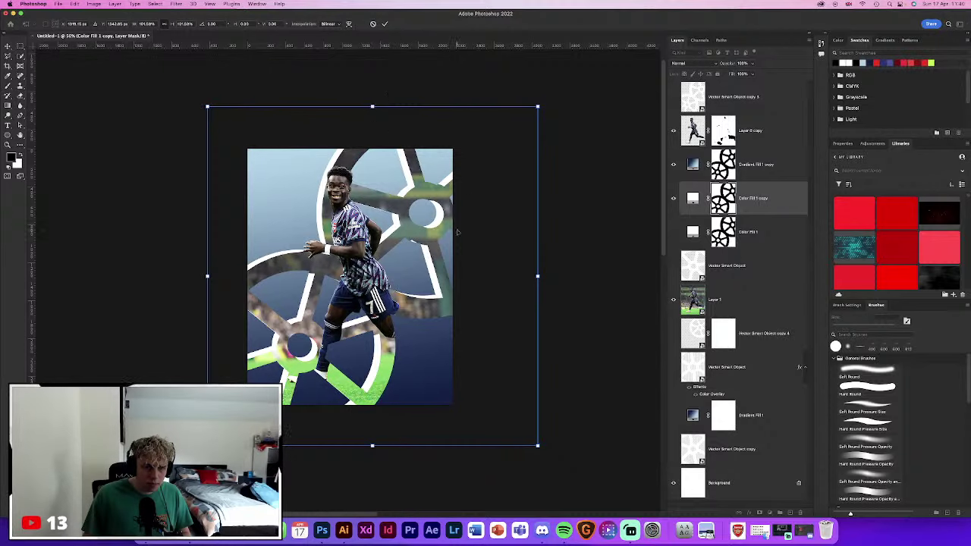
left_click(384, 24)
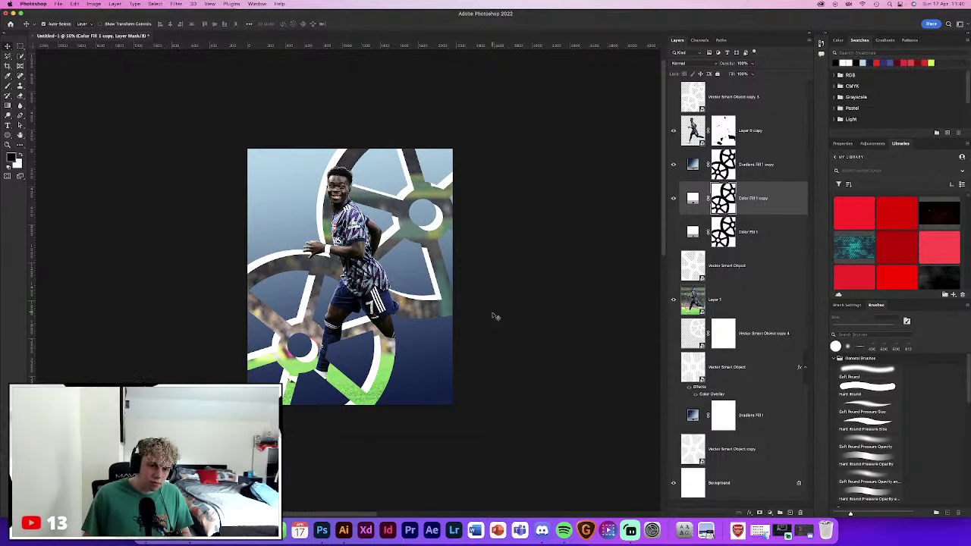
Zoom to 200% and set up a roughly 30 px Hard Round brush for mask painting
key("ctrl+plus")
key("ctrl+plus")
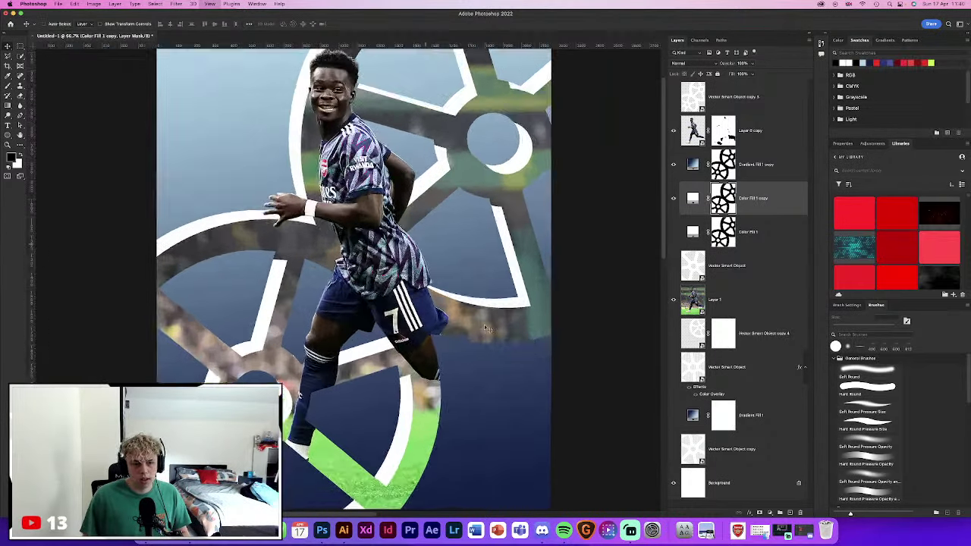
key("ctrl+plus")
key("ctrl+plus")
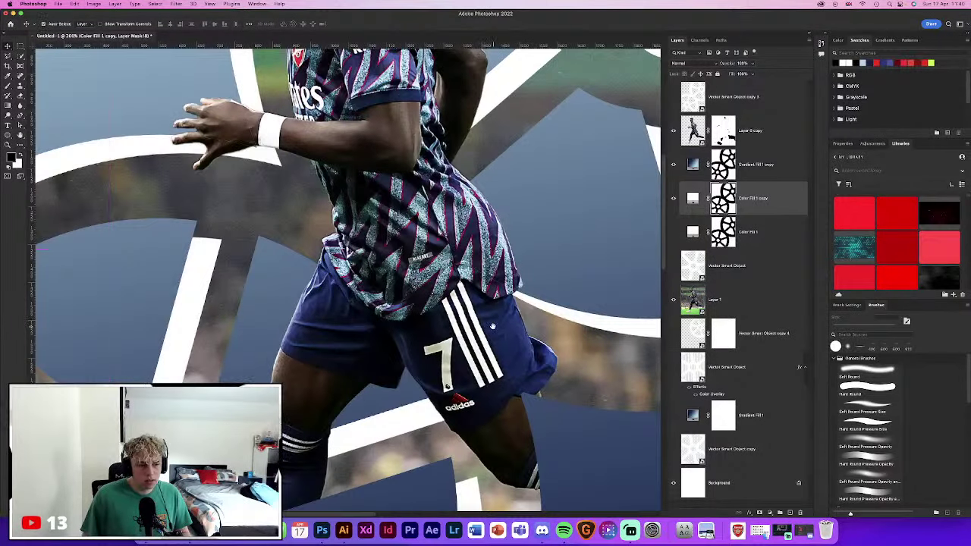
scroll(488, 328, "down", 5)
scroll(488, 328, "left", 3)
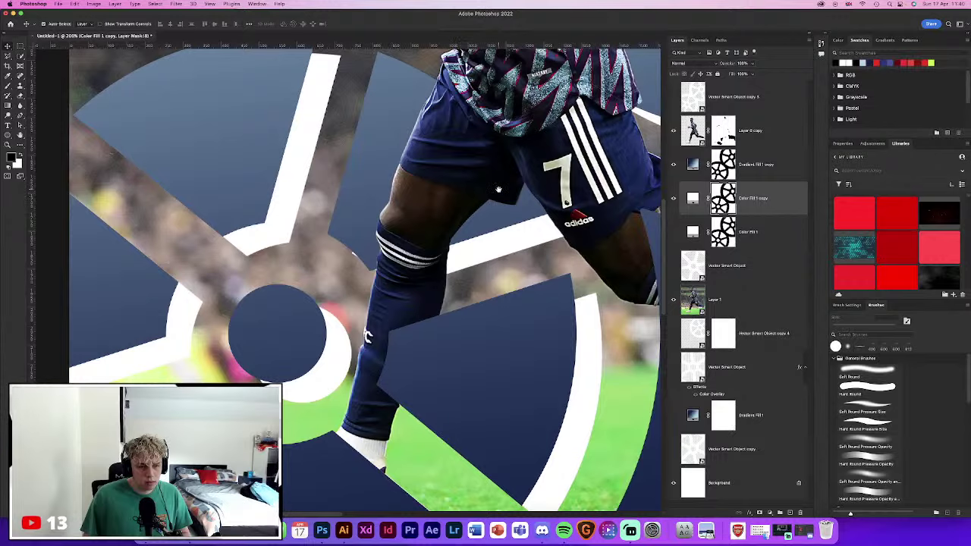
scroll(347, 360, "down", 2)
scroll(347, 359, "left", 1)
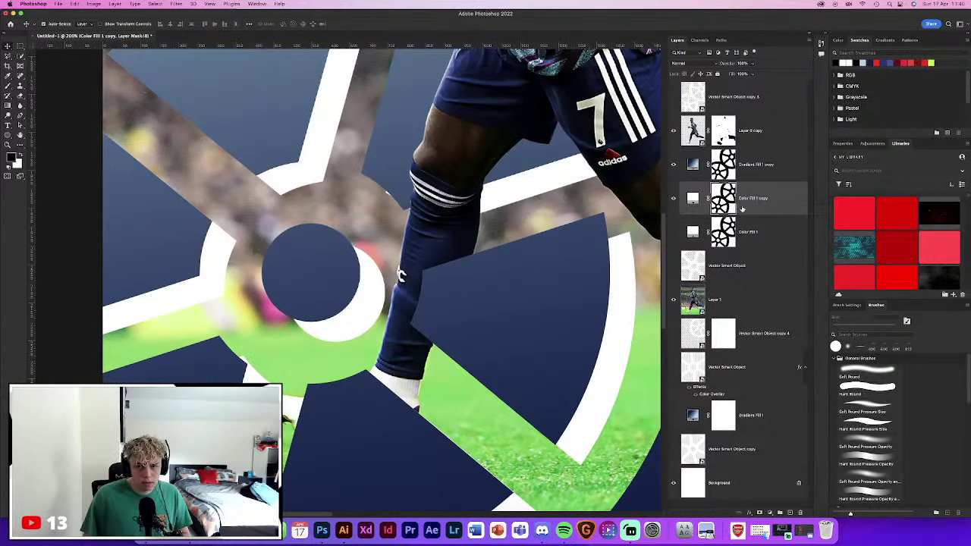
left_click(889, 393)
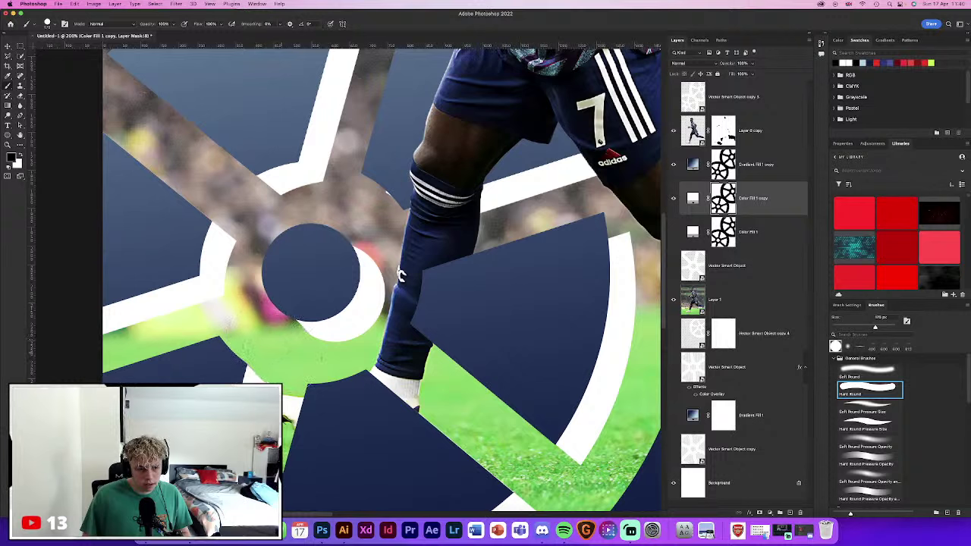
key("bracketleft")
key("bracketleft")
key("bracketleft")
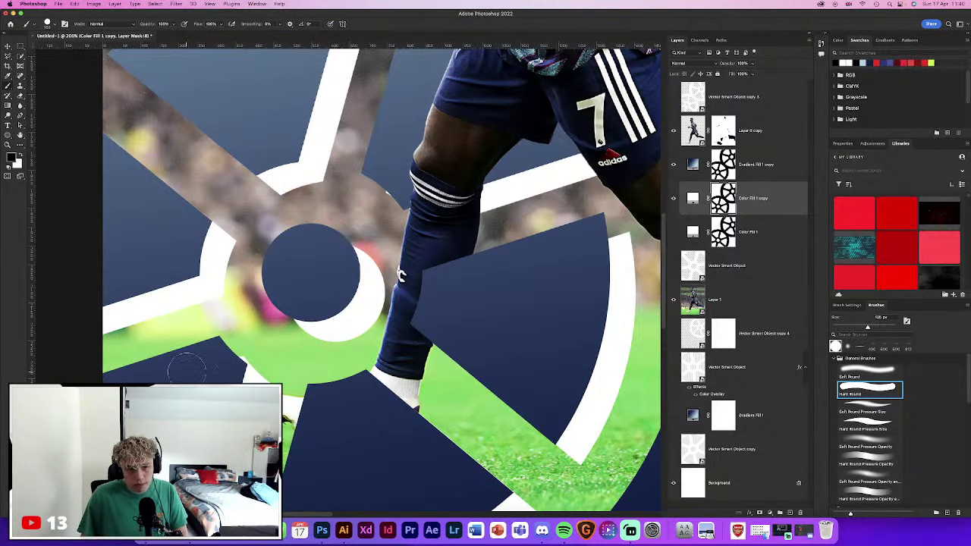
key("bracketleft")
key("bracketleft")
key("bracketleft")
key("bracketleft")
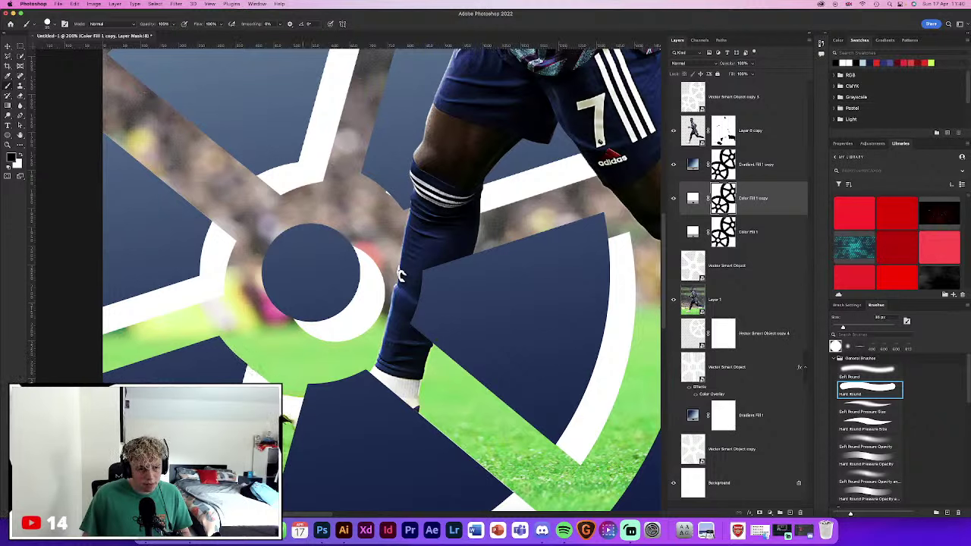
key("x")
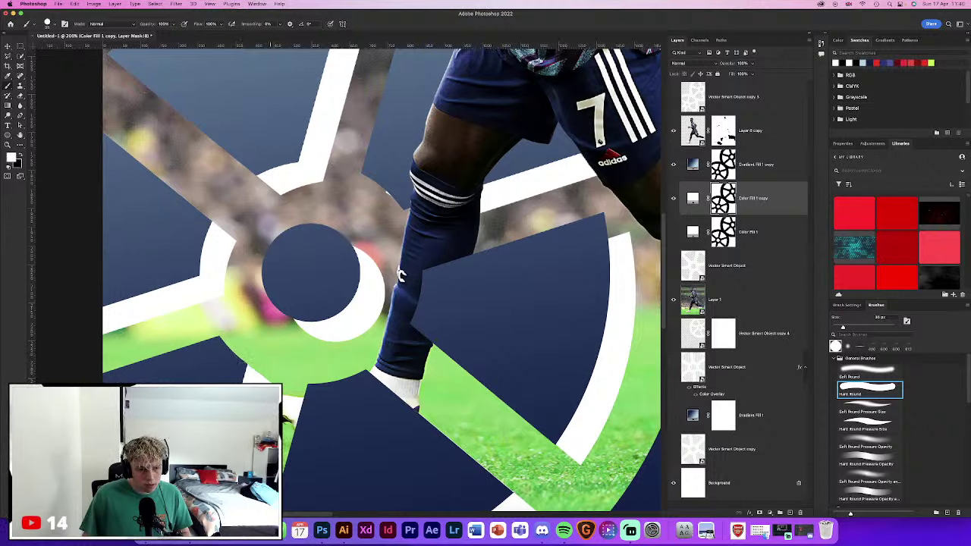
key("x")
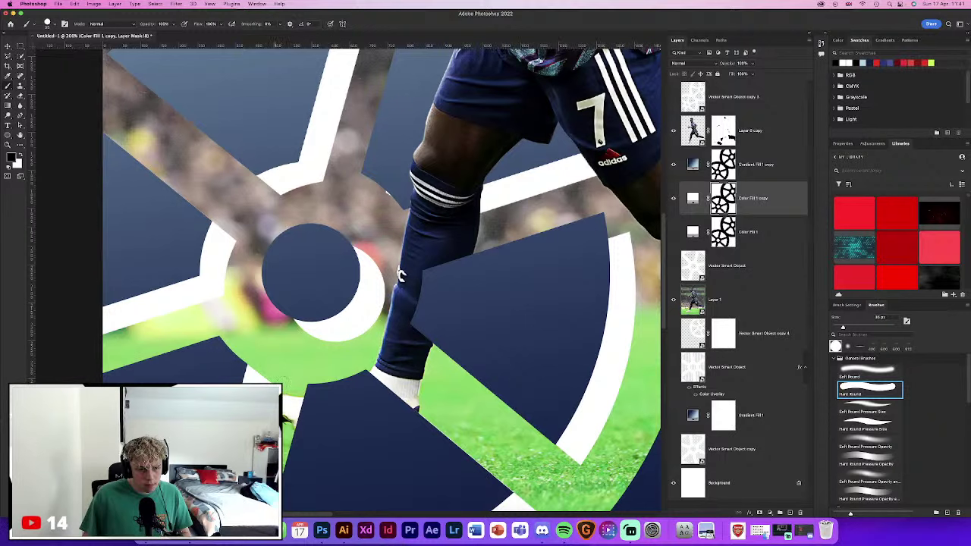
Hide and restore parts of the white wheel band beside the upper-right hub on the mask
scroll(415, 410, "right", 5)
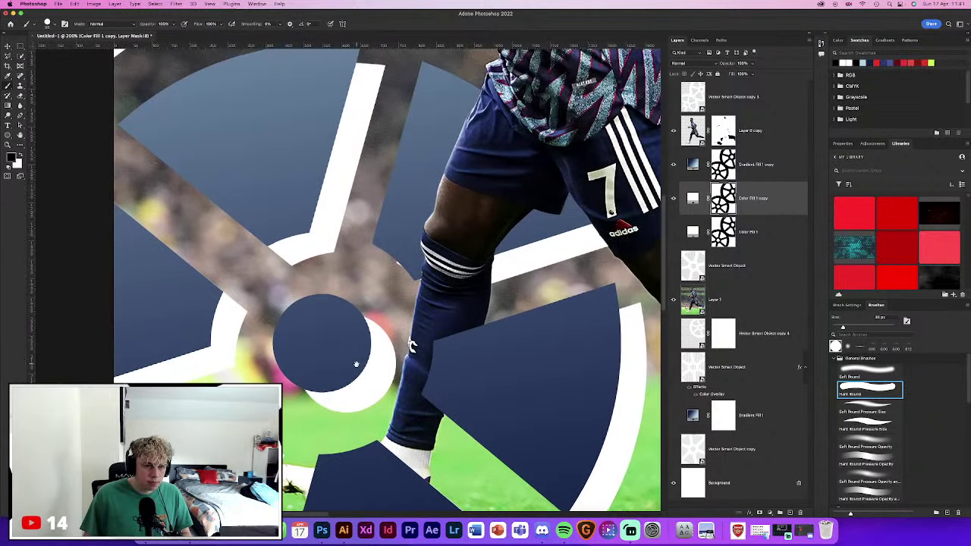
key("x")
key("x")
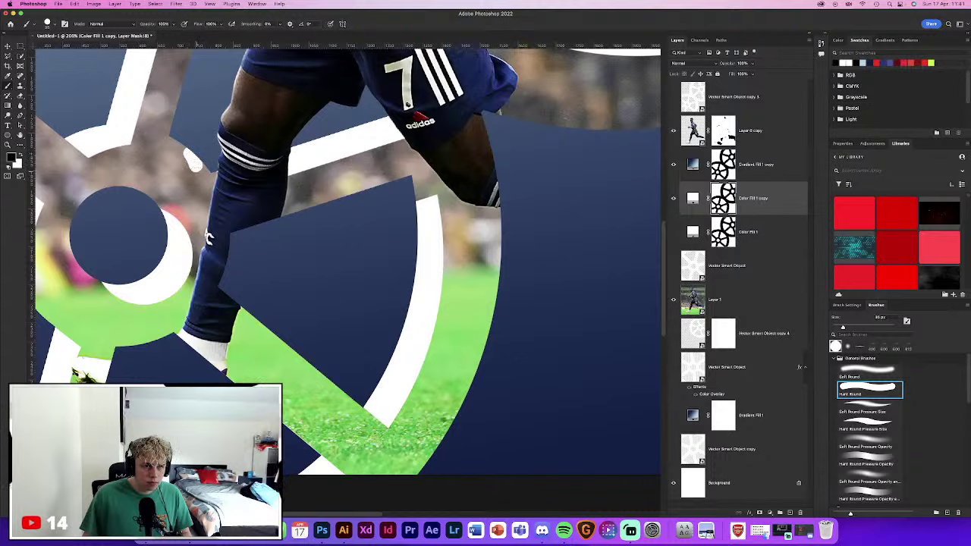
scroll(304, 264, "down", 3)
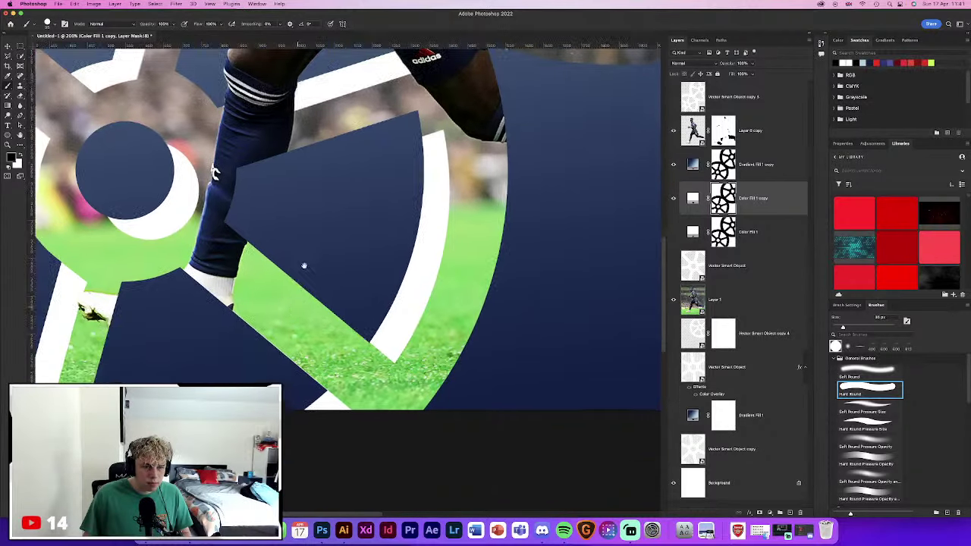
scroll(297, 245, "down", 3)
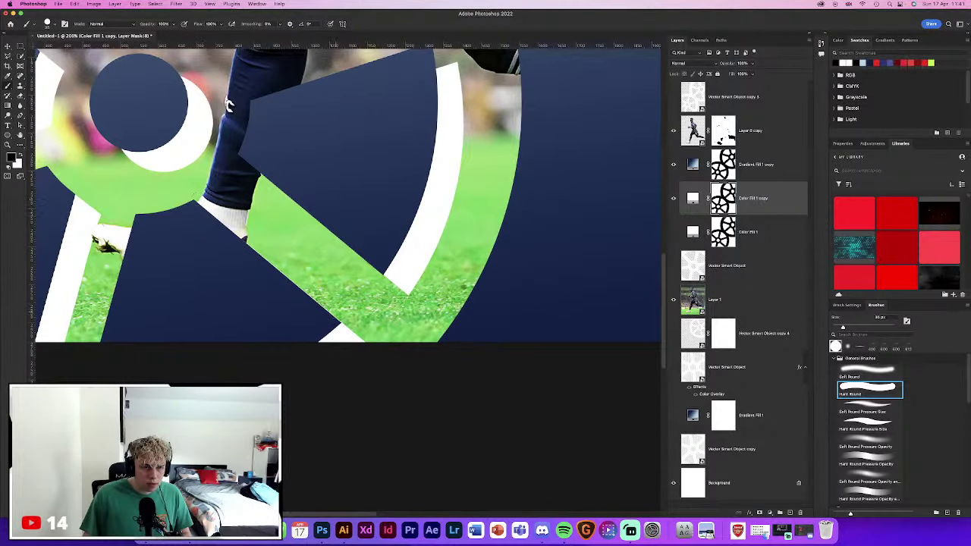
scroll(447, 353, "up", 3)
scroll(447, 346, "up", 1)
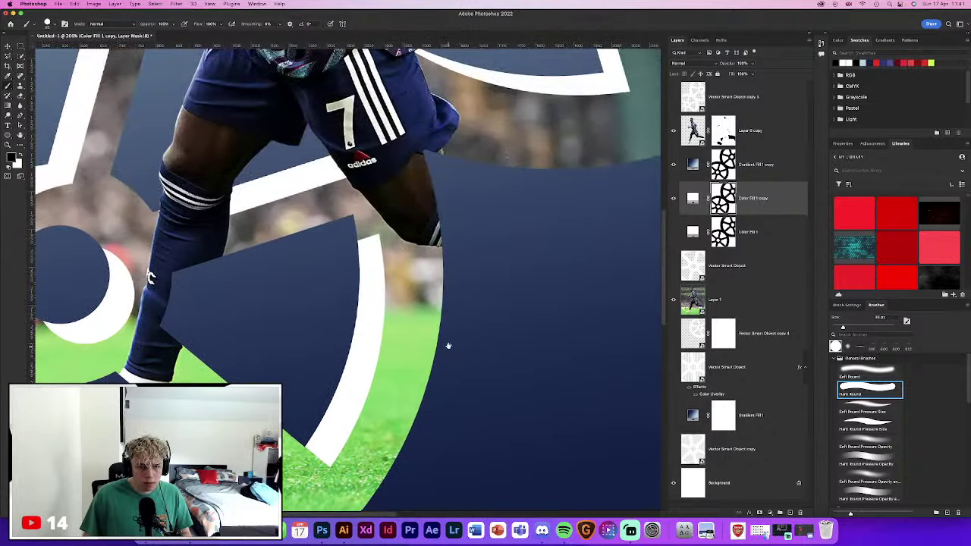
scroll(530, 193, "down", 2)
mouse_move(531, 193)
left_mouse_down()
mouse_move(478, 399)
mouse_move(312, 449)
left_mouse_up()
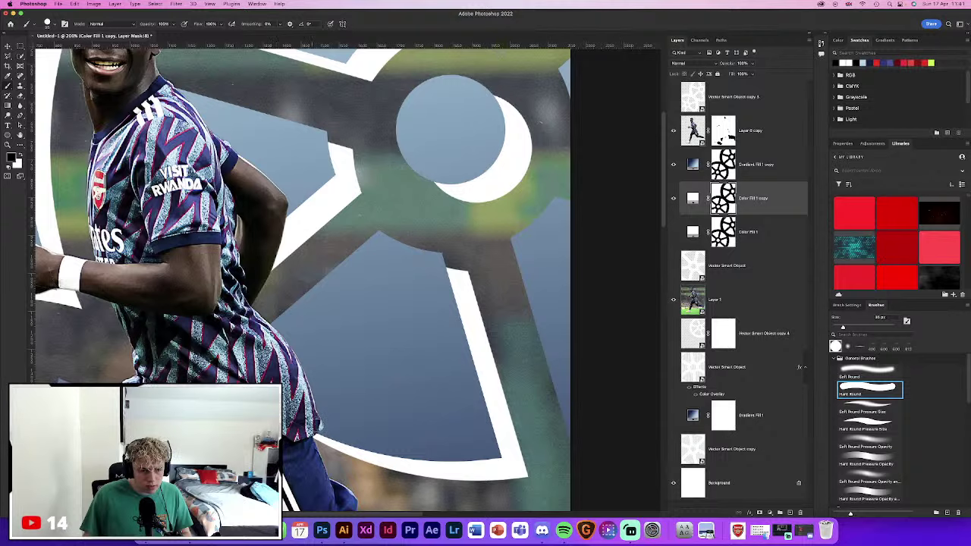
scroll(371, 327, "down", 3)
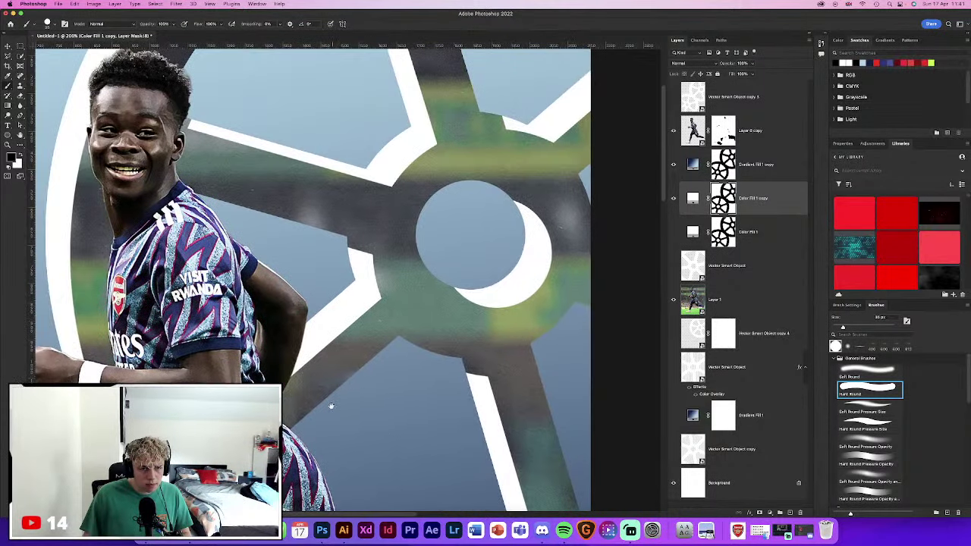
scroll(468, 371, "up", 2)
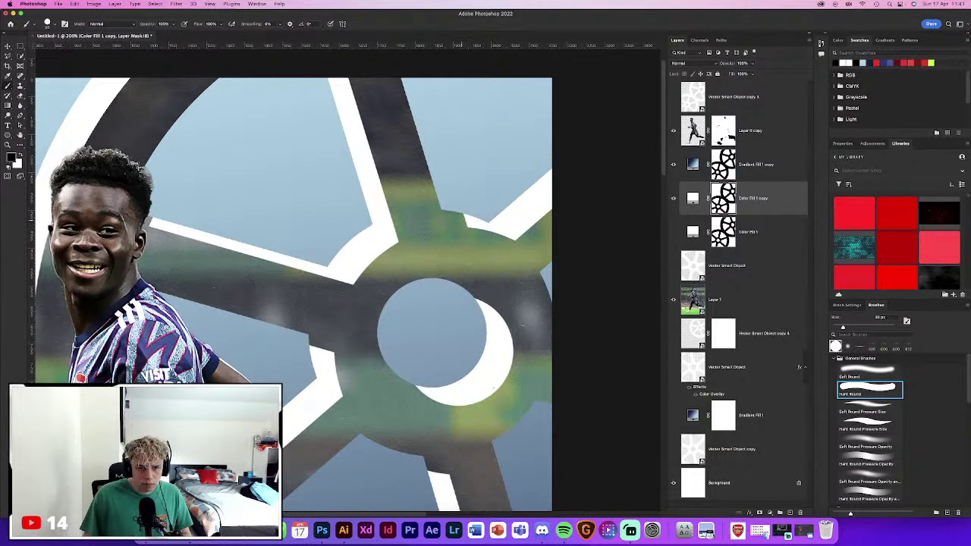
left_click_drag(462, 218, 504, 229)
key("x")
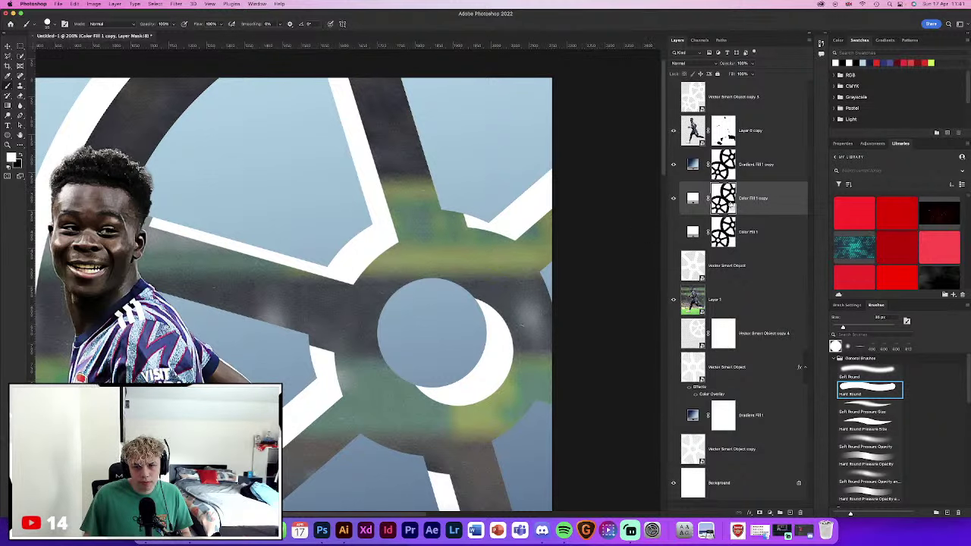
left_click(461, 220)
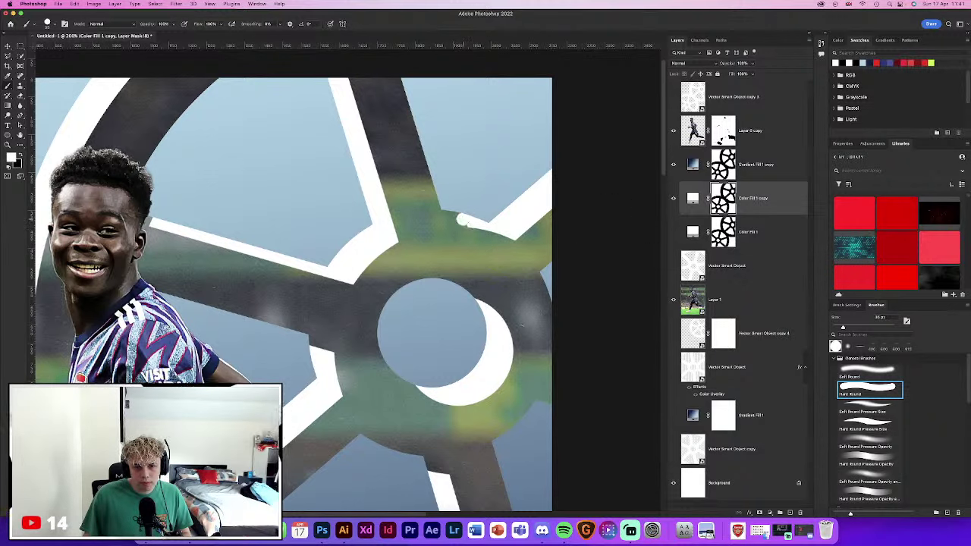
key("x")
left_click_drag(457, 218, 482, 226)
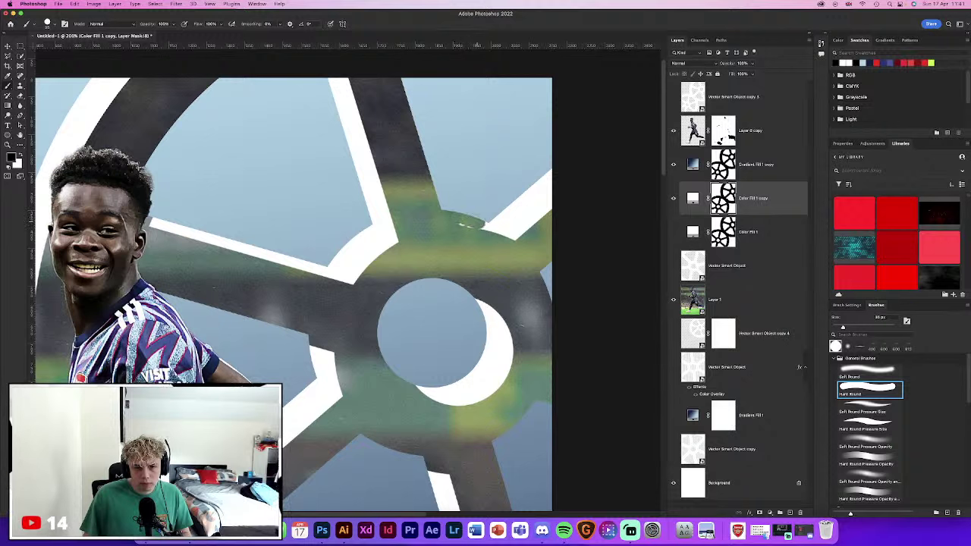
Restore the band's end and clean the white stripe's edge, undoing stray strokes
key("x")
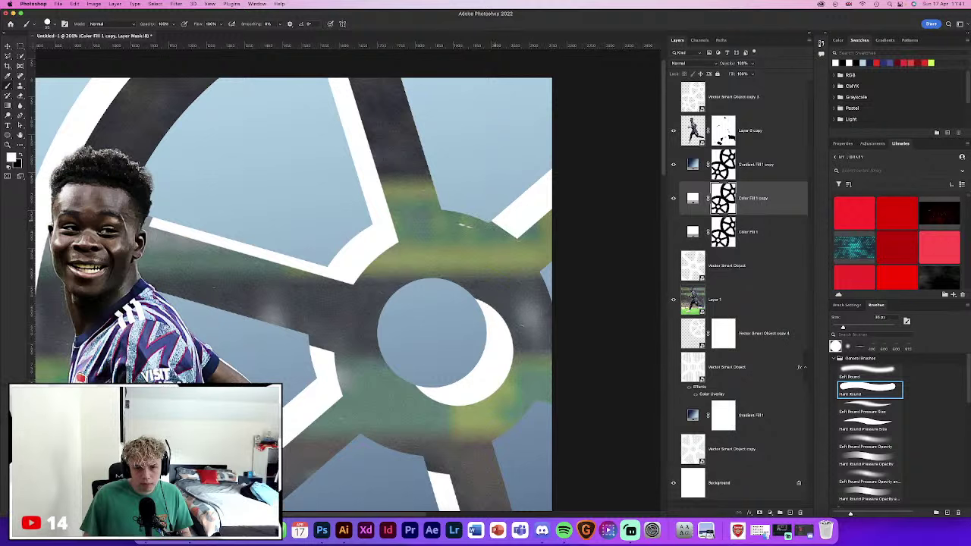
left_click_drag(497, 227, 531, 246)
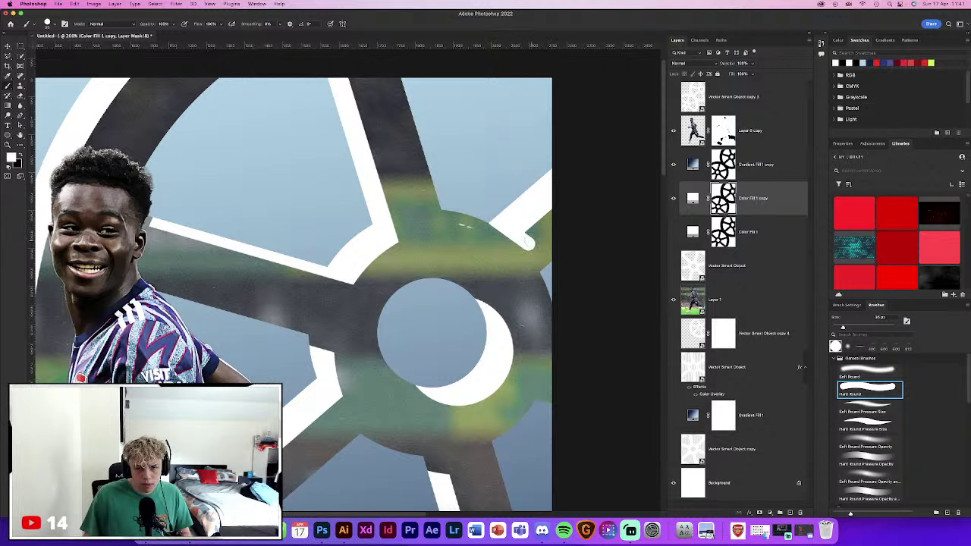
key("x")
left_click(530, 236)
key("ctrl+z")
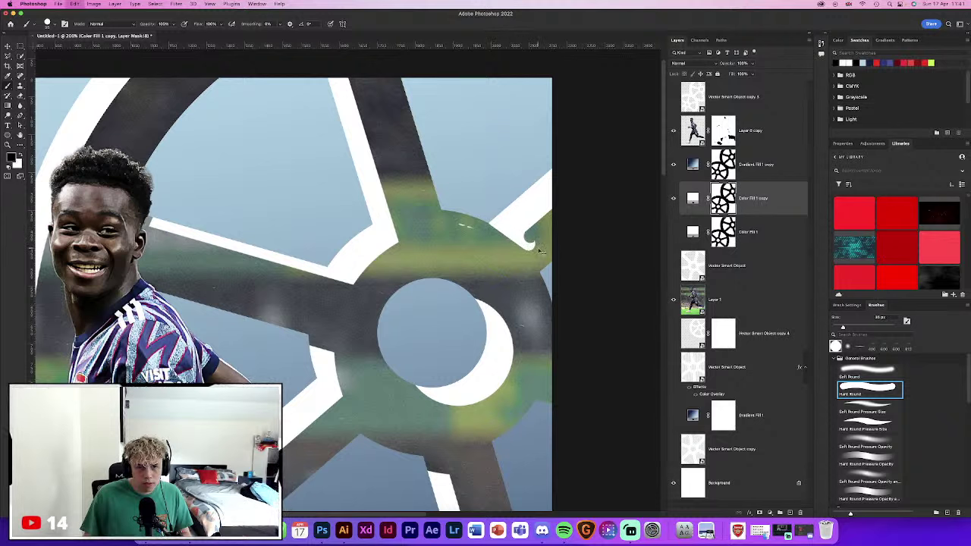
key("ctrl+z")
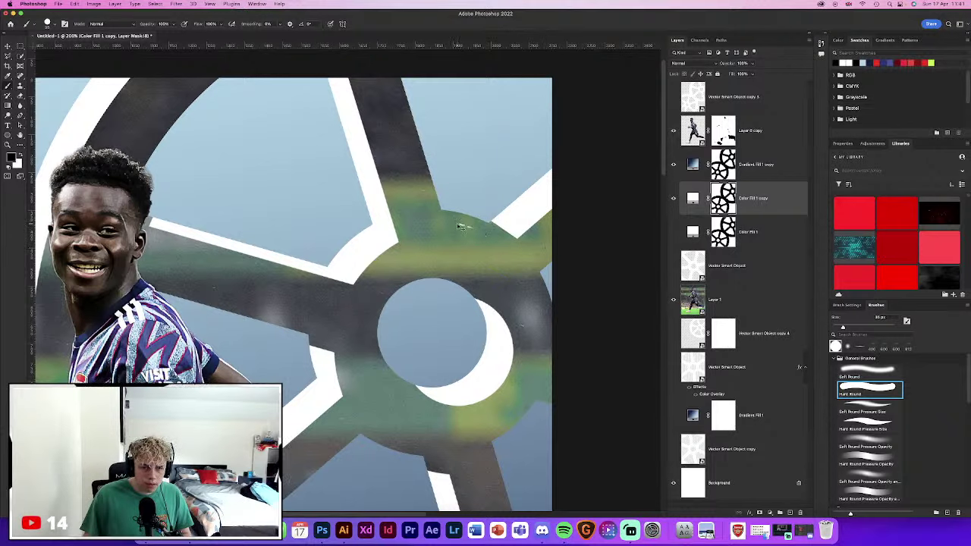
key("x")
key("x")
key("x")
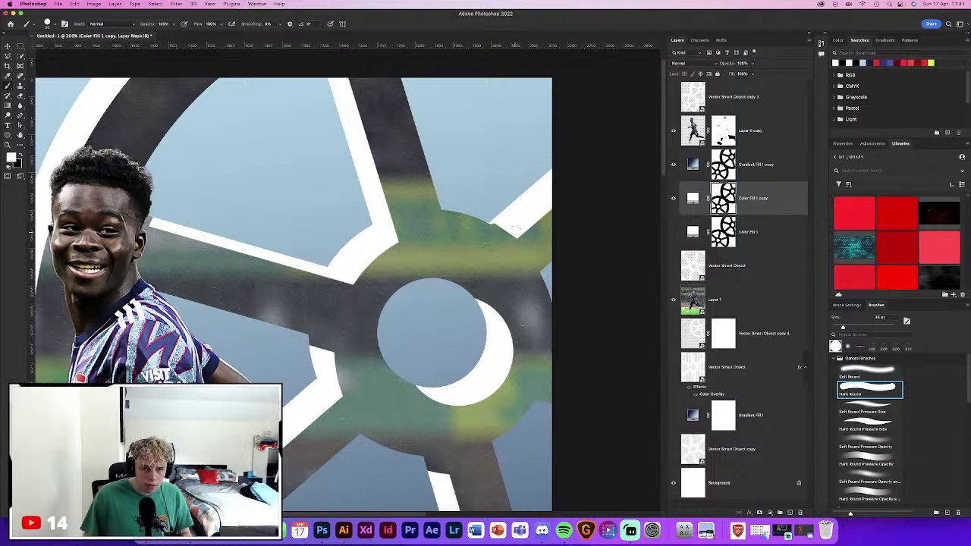
left_click_drag(515, 228, 497, 226)
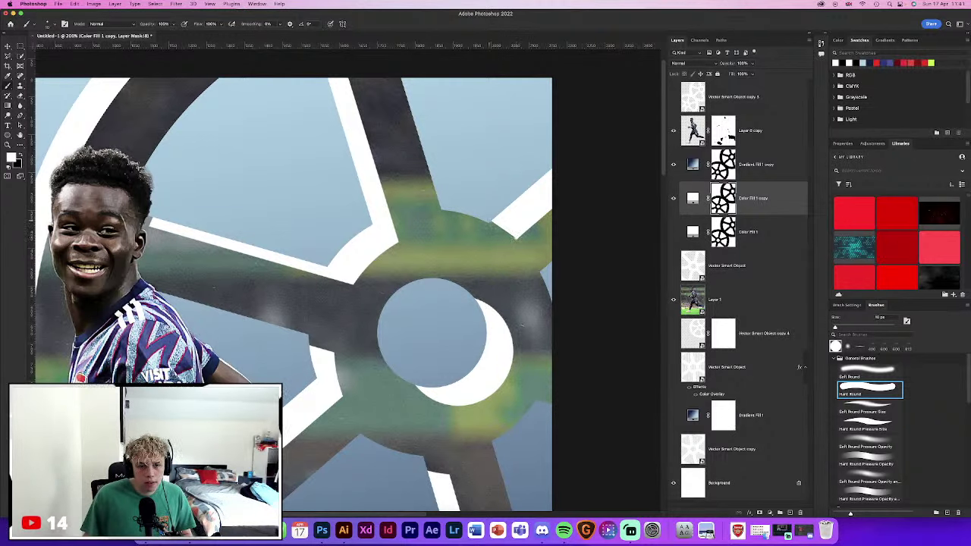
left_click_drag(514, 231, 491, 223)
key("x")
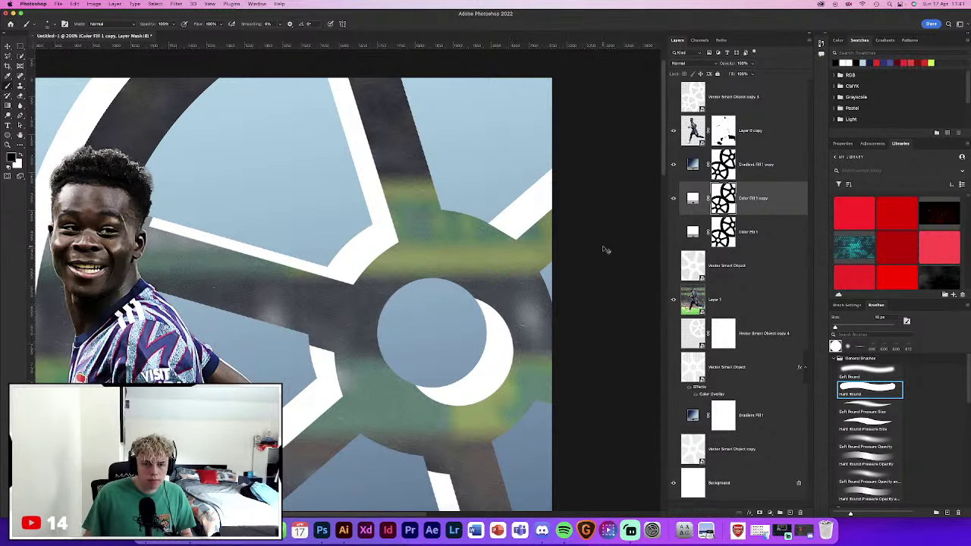
Zoom in on the player's hand, undo a test mask stroke, and set the brush to about 40 px
key("ctrl+0")
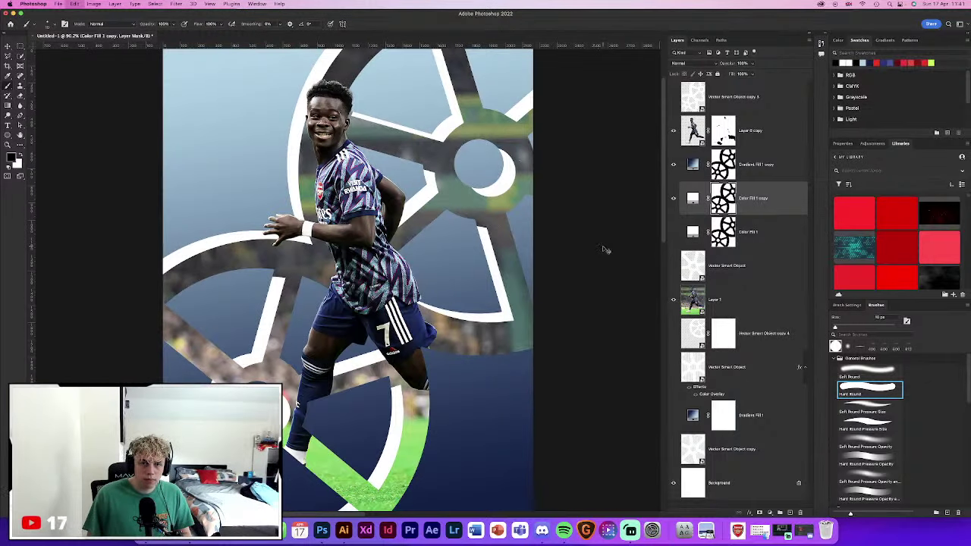
key("ctrl+z")
key("ctrl+z")
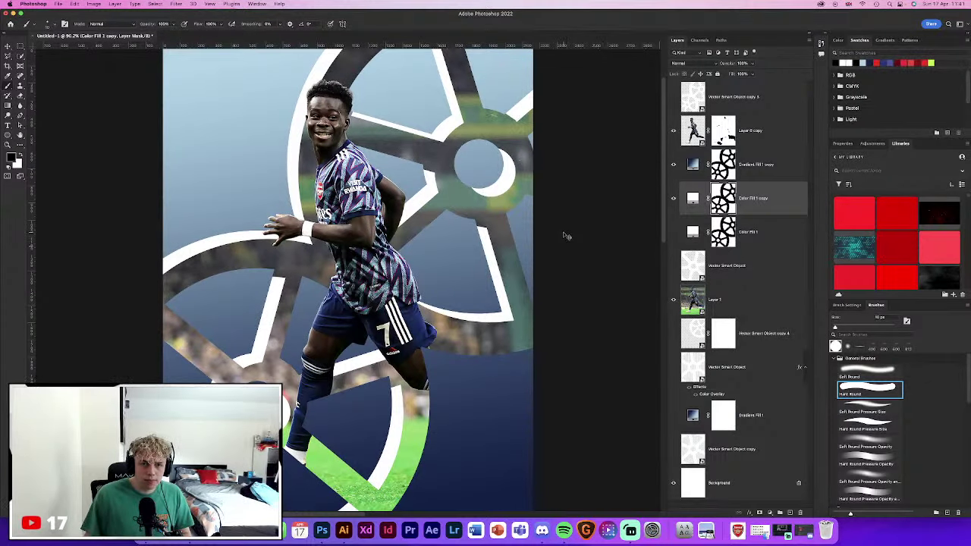
key("ctrl+z")
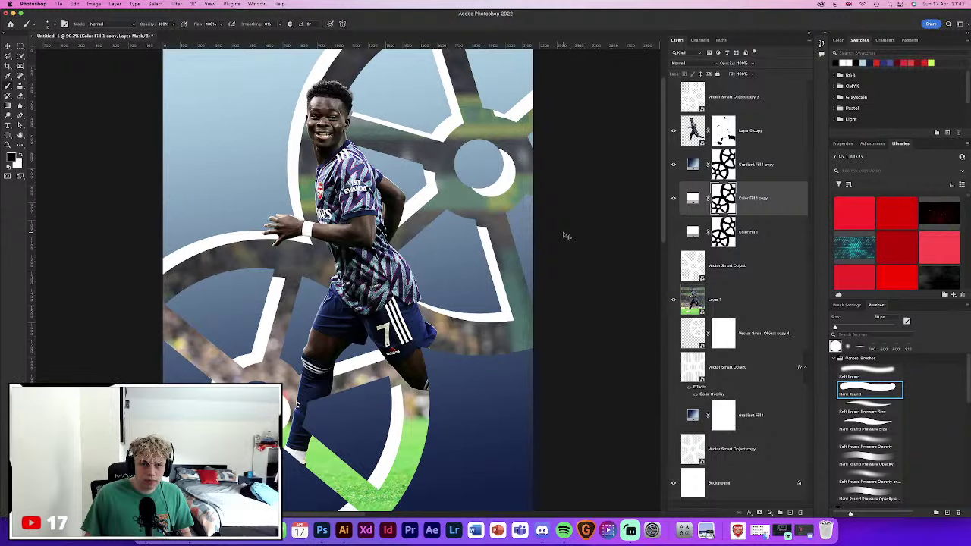
scroll(535, 200, "down", 1)
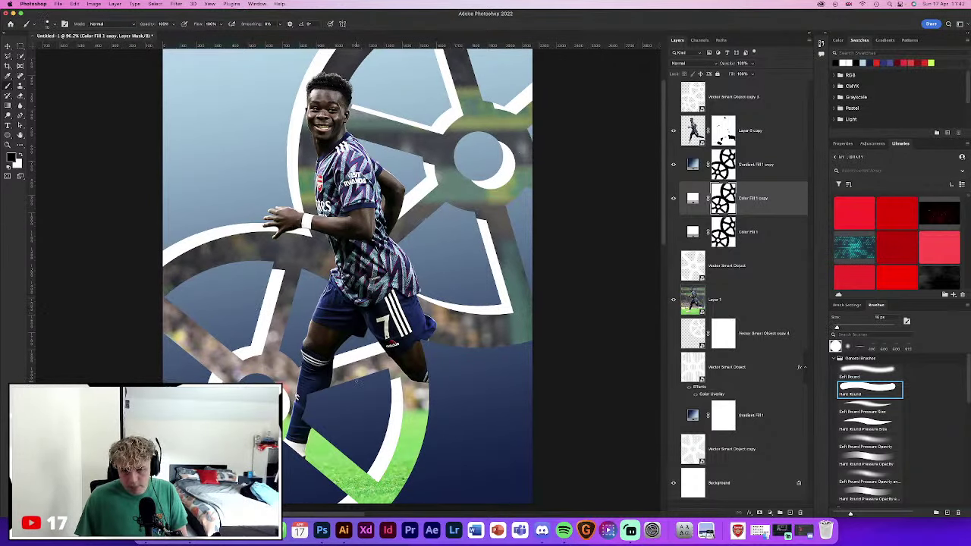
key("bracketright")
key("bracketright")
key("bracketright")
key("bracketright")
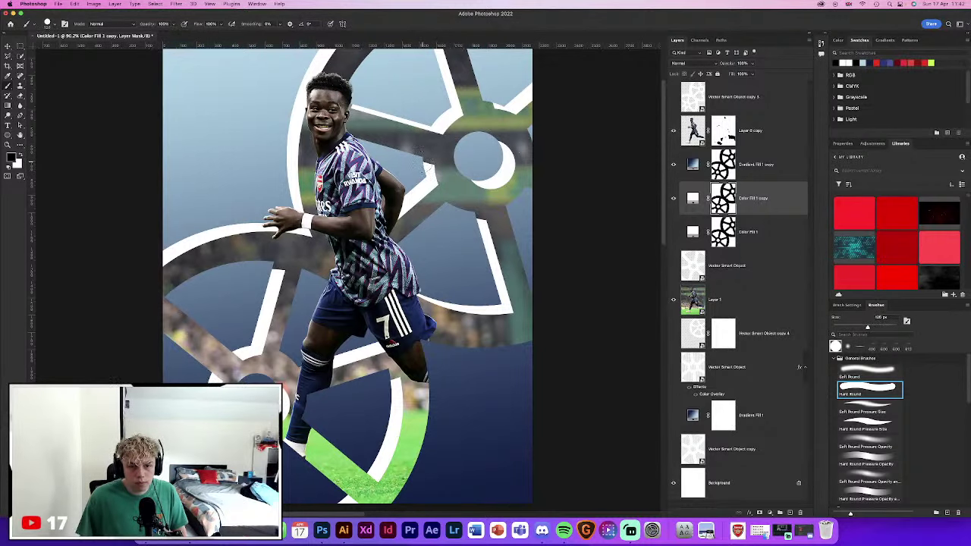
scroll(419, 160, "up", 2)
scroll(410, 152, "up", 3)
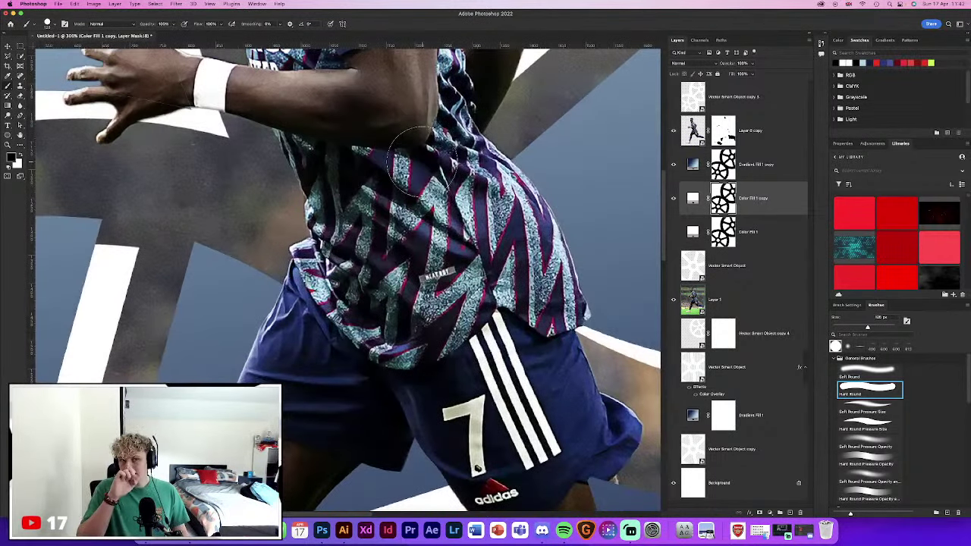
scroll(393, 367, "up", 5)
scroll(394, 366, "left", 4)
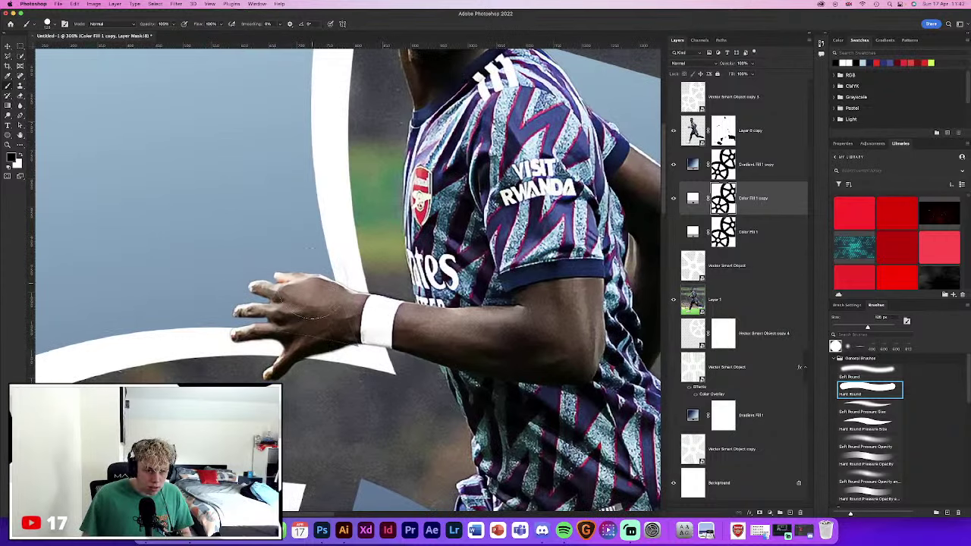
left_click(343, 272)
key("super+z")
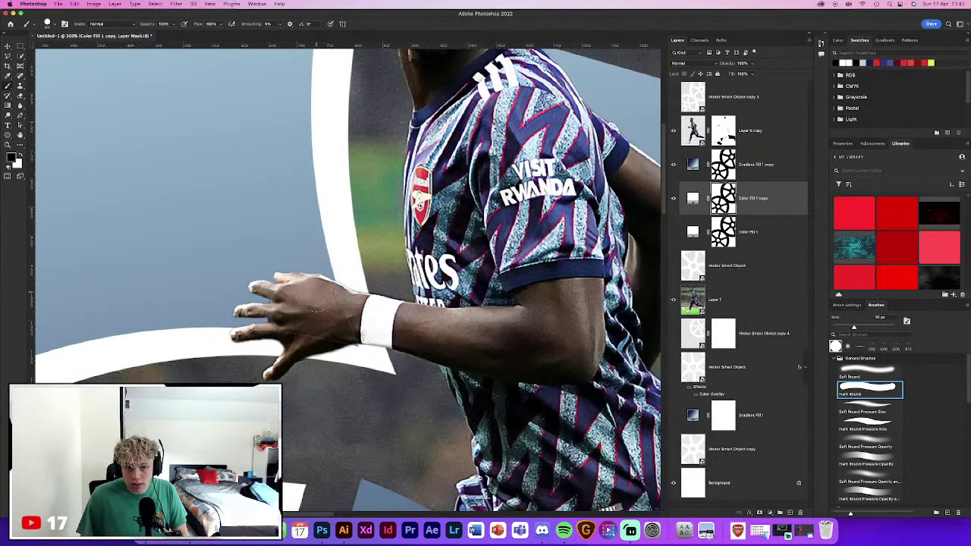
key("bracketleft")
key("bracketleft")
key("bracketleft")
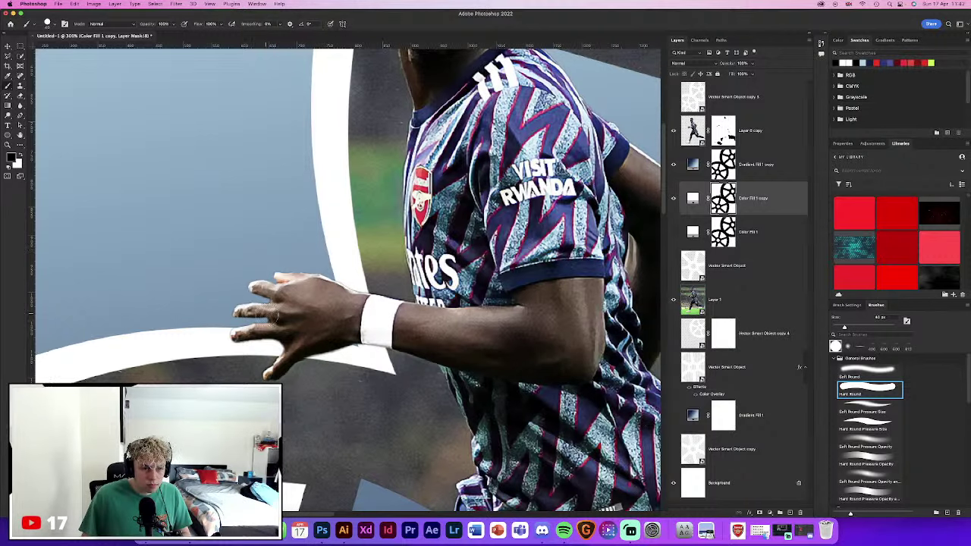
Target the Gradient Fill 1 copy mask with black foreground and a brush of about 10 px
left_click(751, 164)
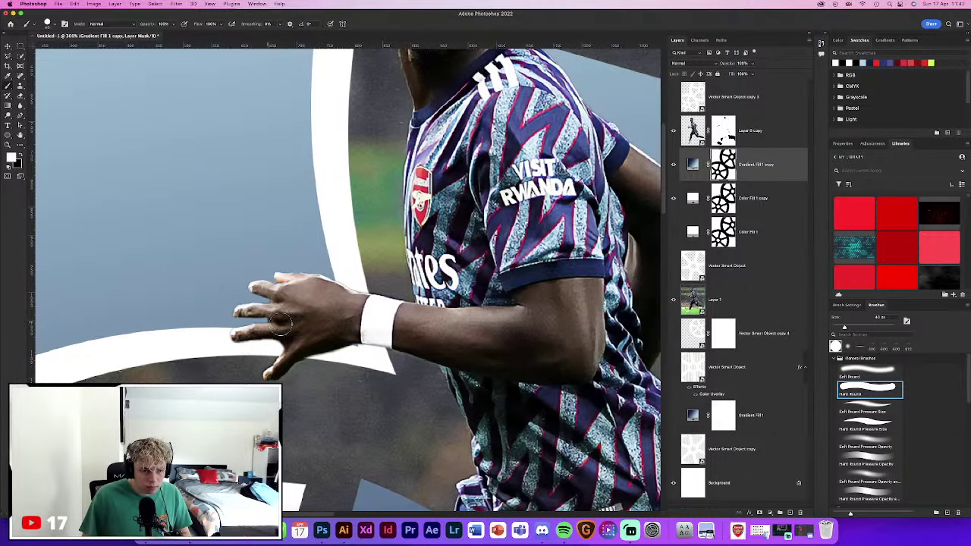
key("x")
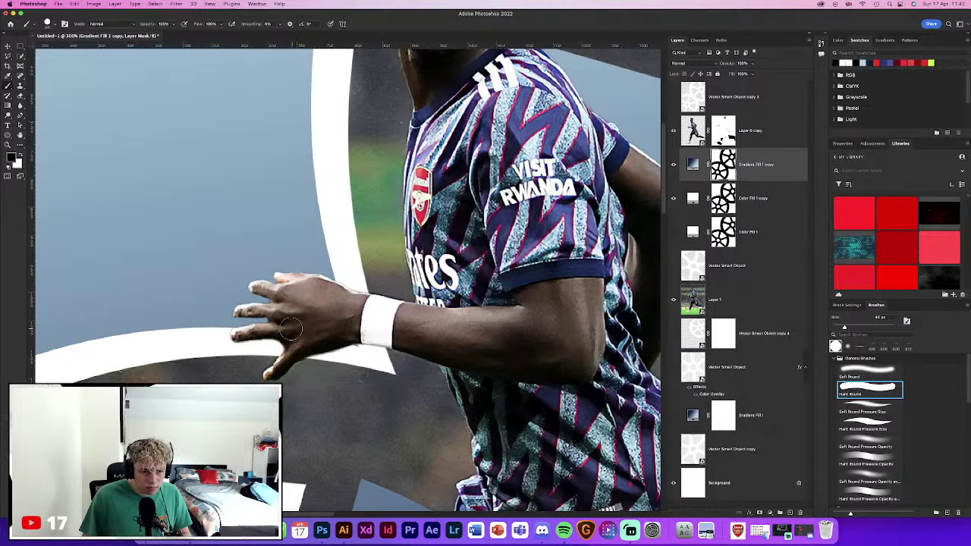
key("bracketleft")
key("bracketleft")
key("bracketleft")
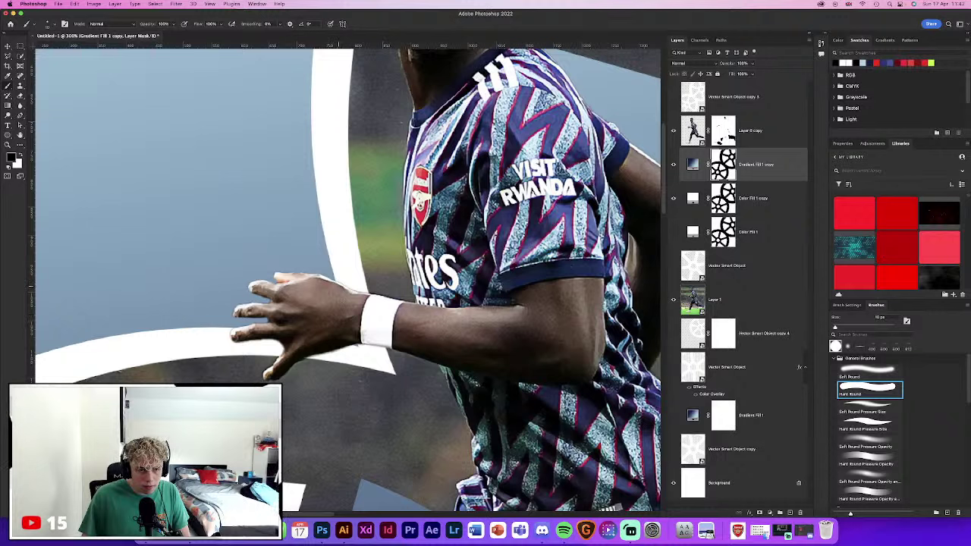
Pan along the player's edges against the wheels, then fit the whole poster on screen
scroll(308, 215, "down", 5)
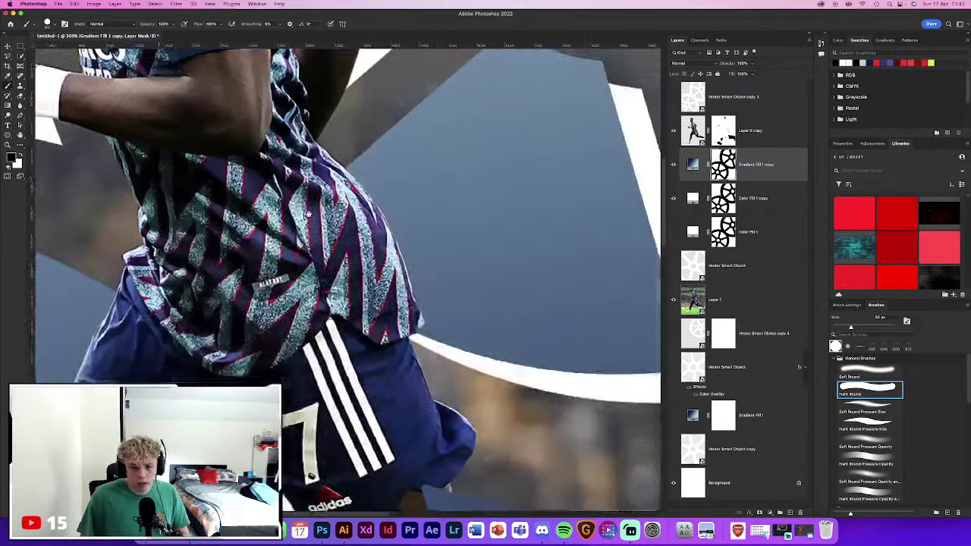
scroll(308, 215, "down", 2)
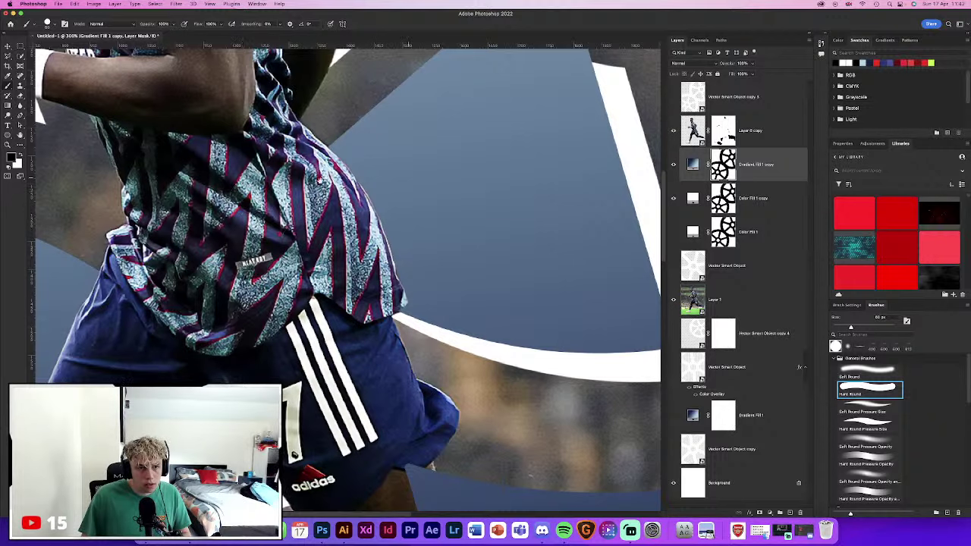
scroll(431, 463, "up", 5)
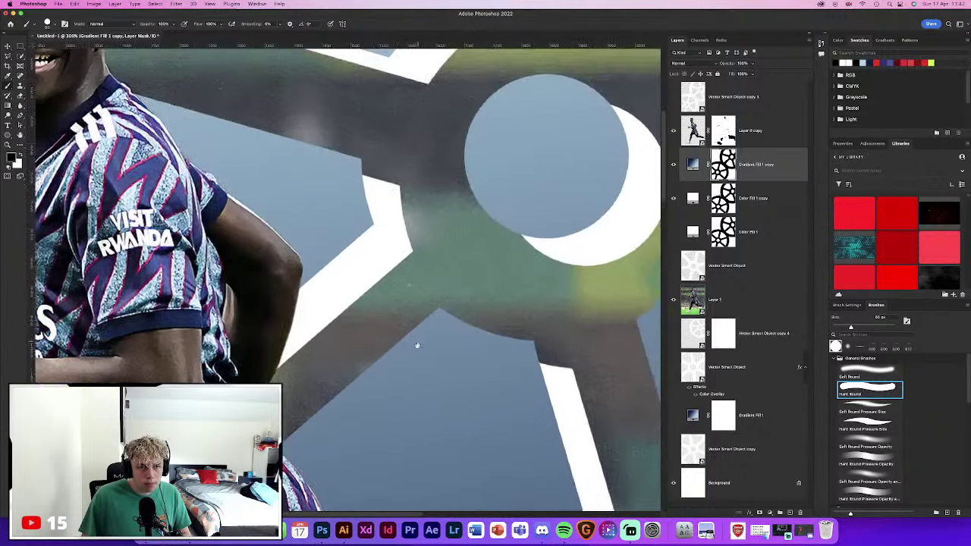
scroll(417, 342, "up", 2)
scroll(407, 310, "up", 5)
scroll(464, 308, "up", 2)
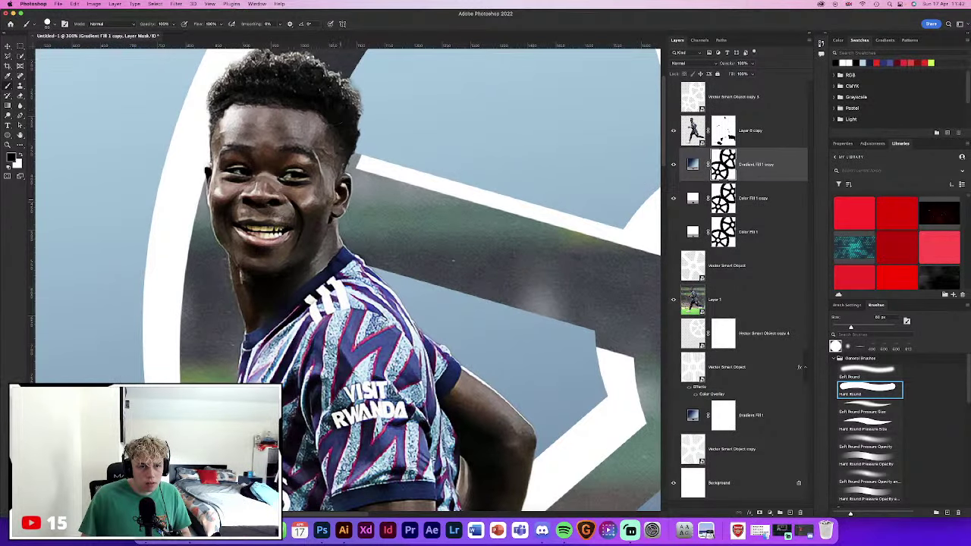
key("super+0")
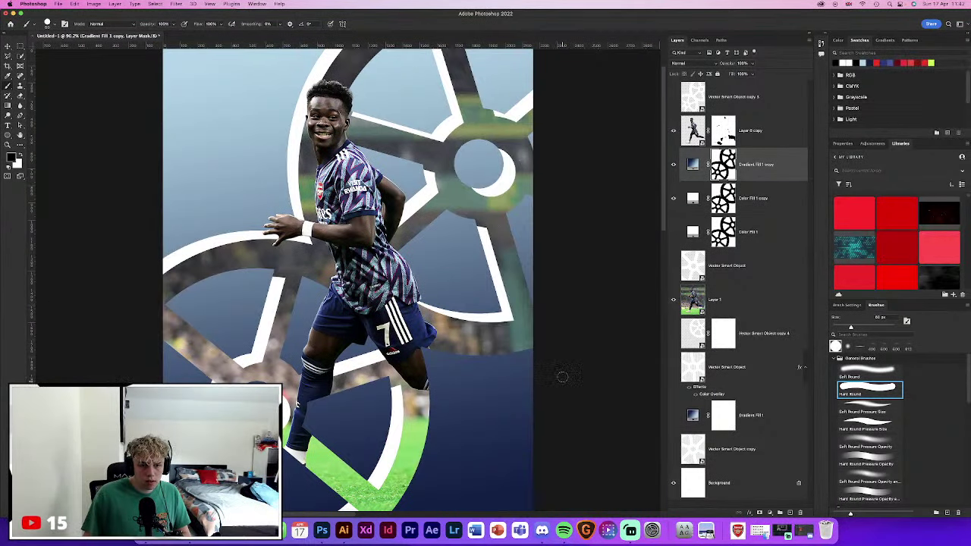
left_click_drag(562, 376, 562, 366)
left_click_drag(567, 219, 557, 238)
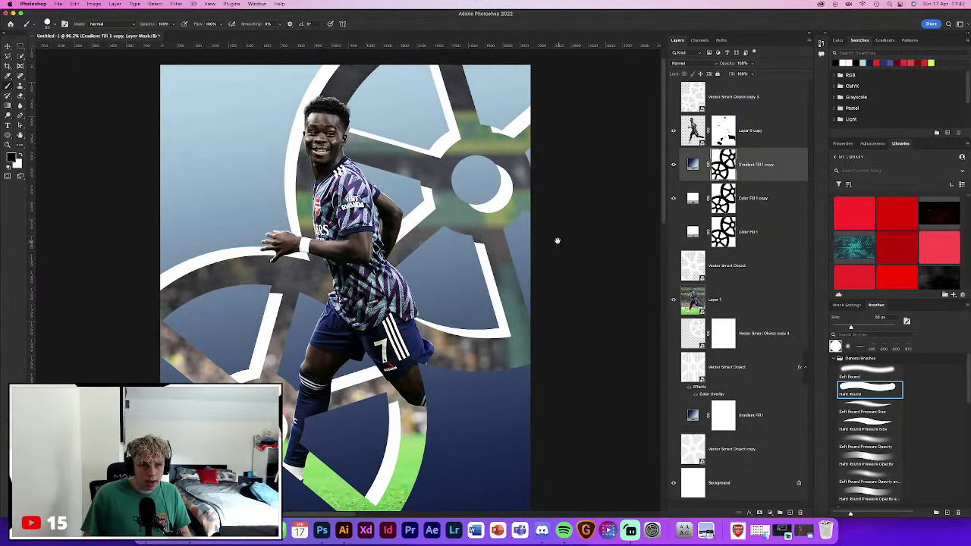
left_click(8, 54)
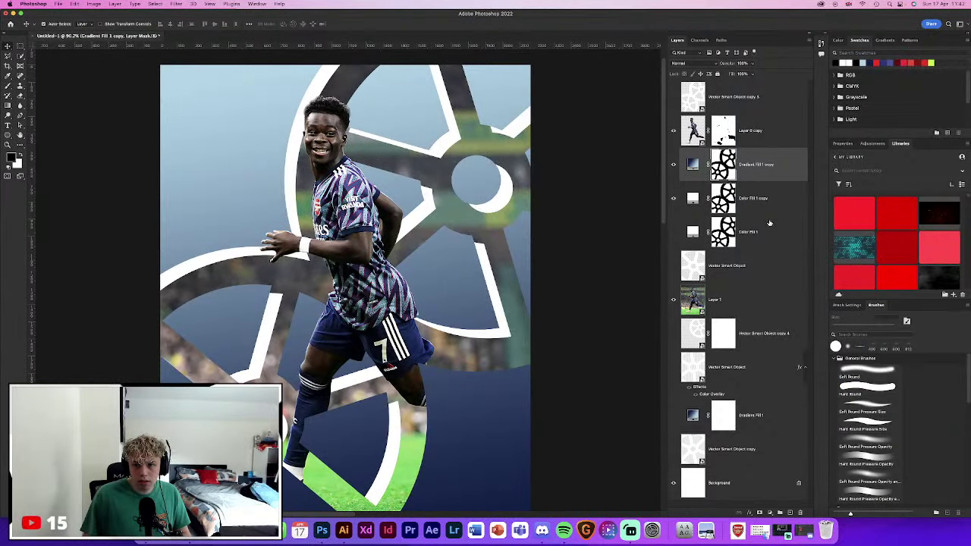
left_click(766, 137, "shift")
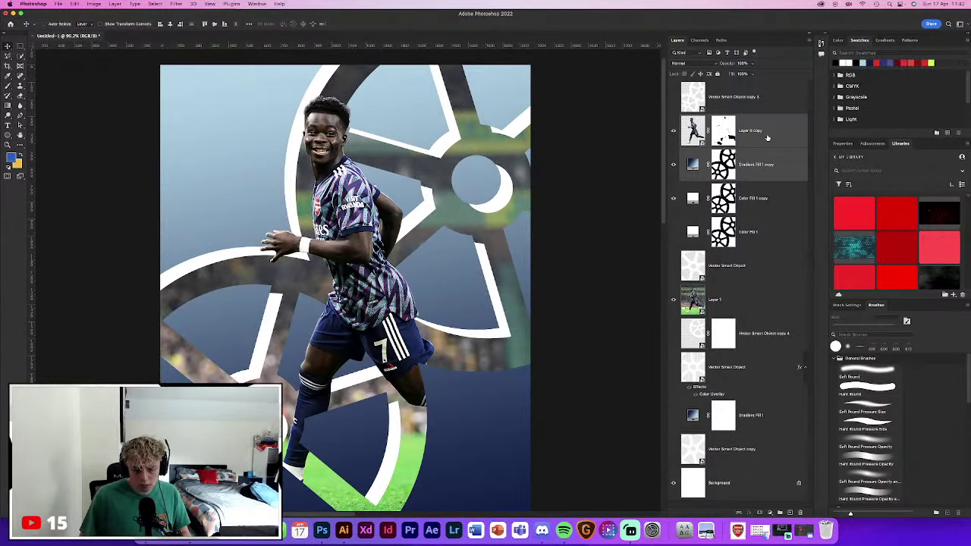
key("super+minus")
key("super+minus")
key("super+equal")
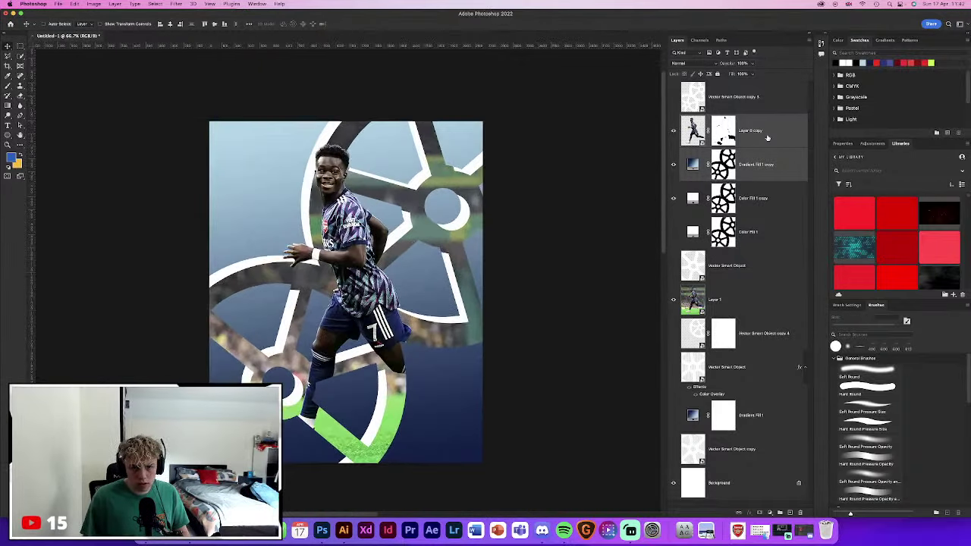
key("super+equal")
left_click(573, 247)
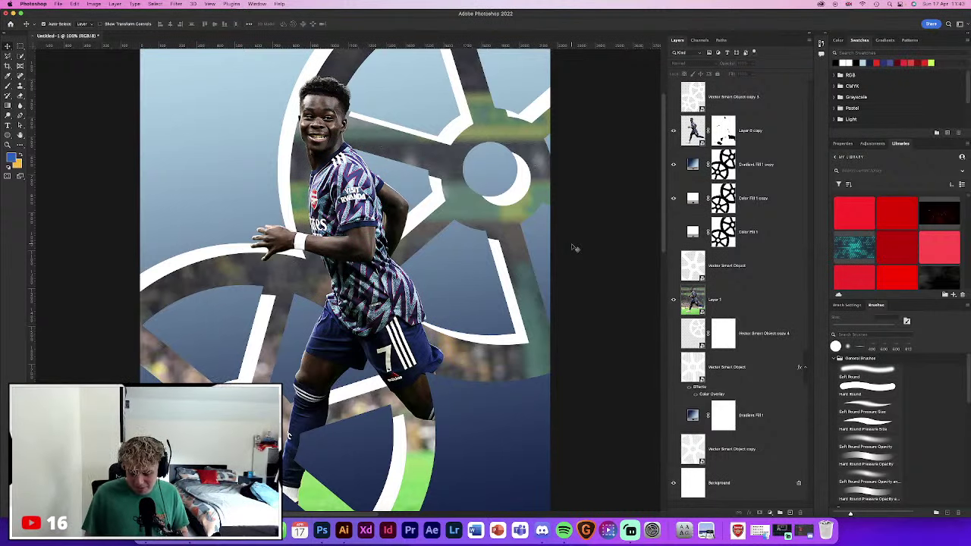
key("ctrl+minus")
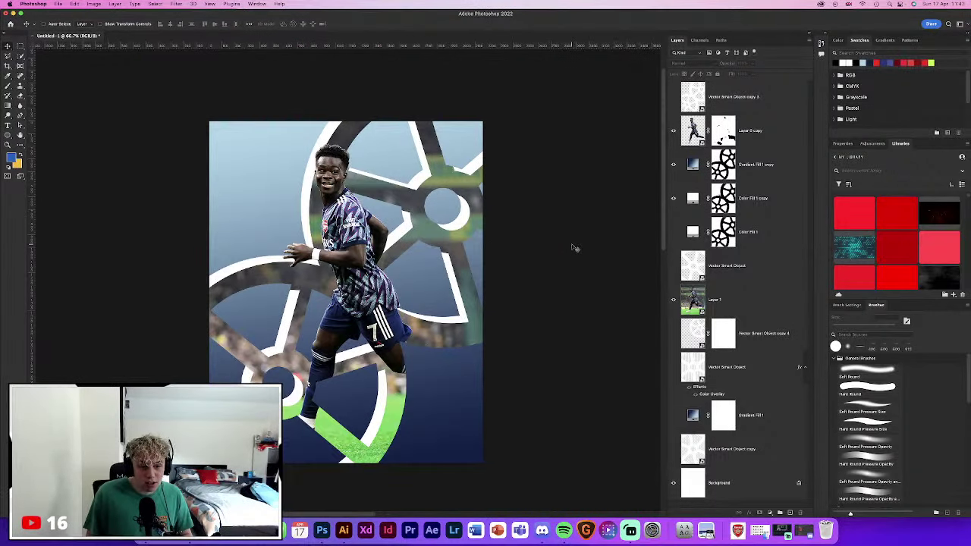
key("ctrl+plus")
key("ctrl+plus")
key("ctrl+plus")
key("ctrl+plus")
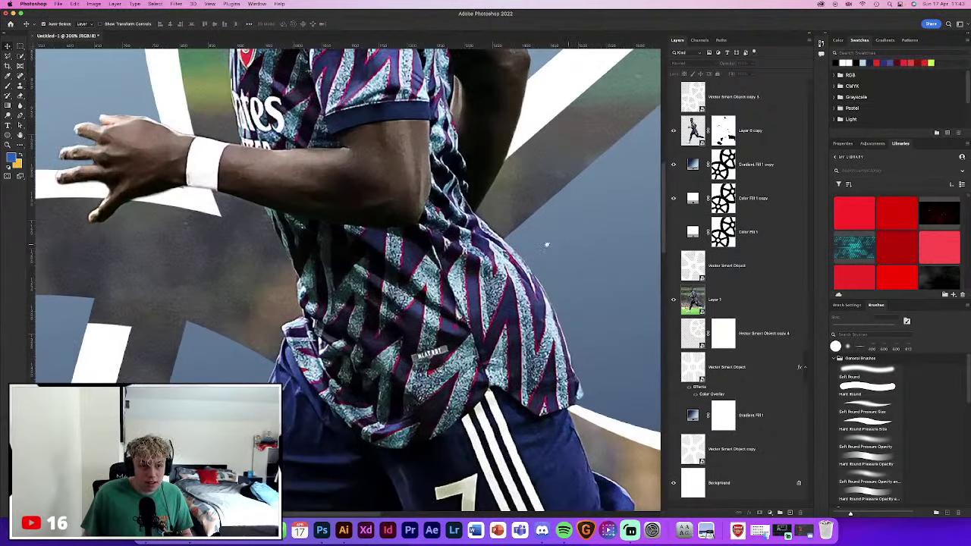
left_click_drag(574, 247, 490, 252)
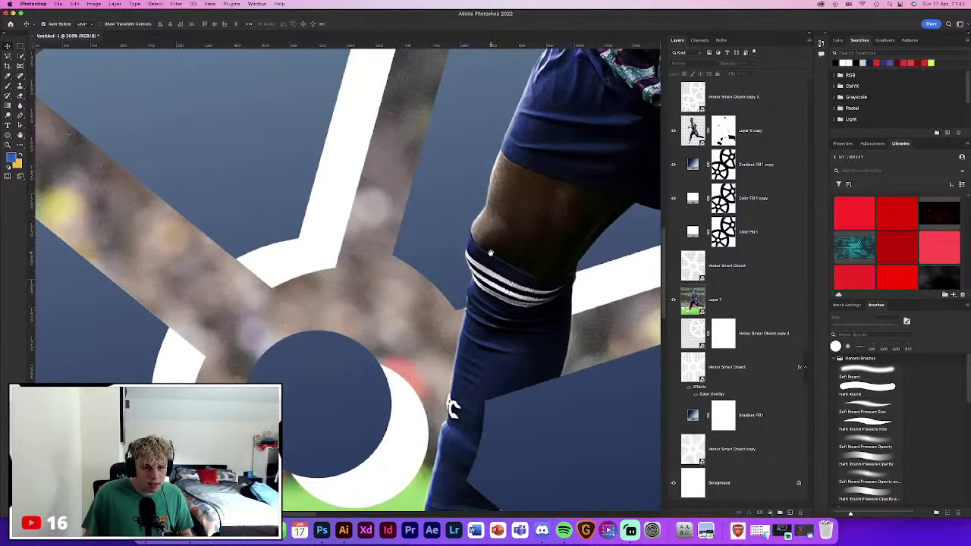
scroll(490, 253, "down", 5)
key("ctrl+0")
key("ctrl+minus")
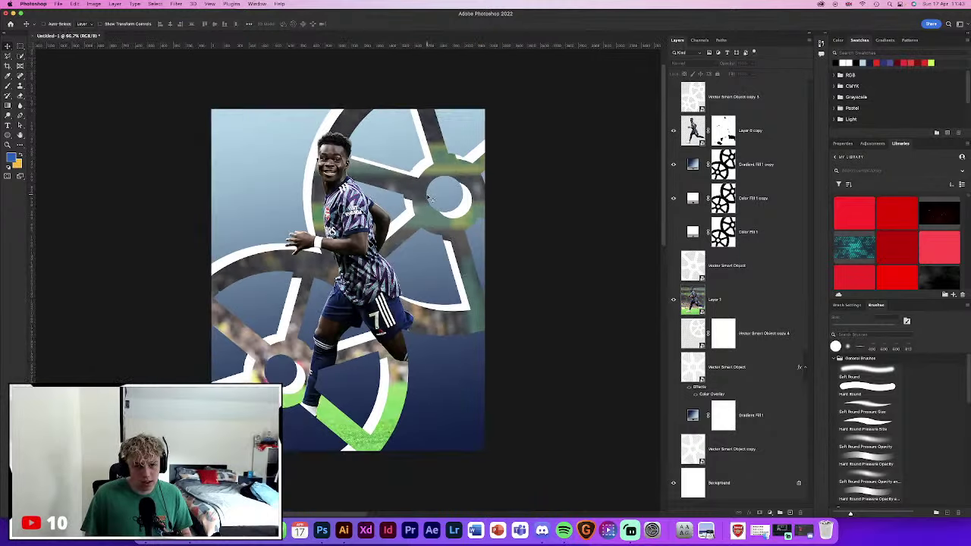
scroll(516, 197, "up", 2)
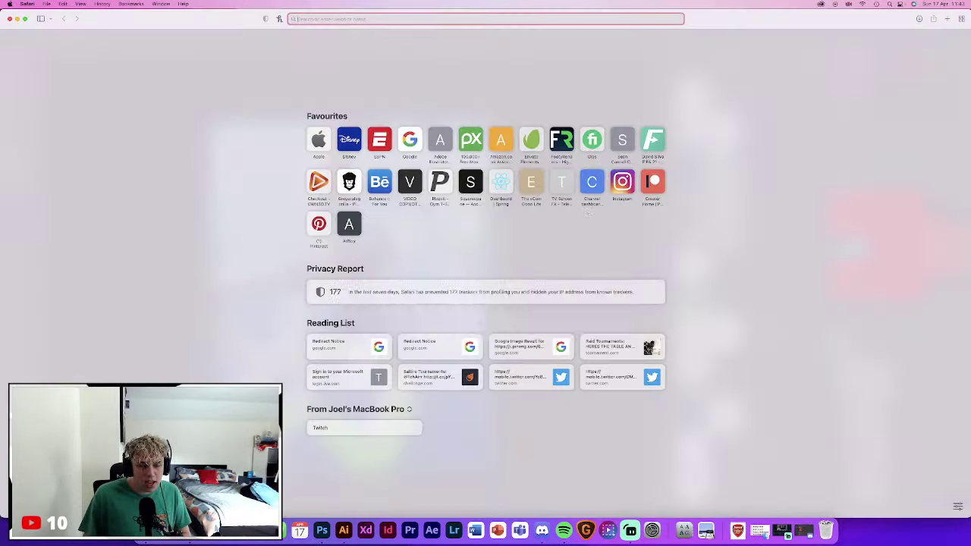
Open Pinterest from Safari's favourites and switch from Business to the home feed
left_click(321, 218)
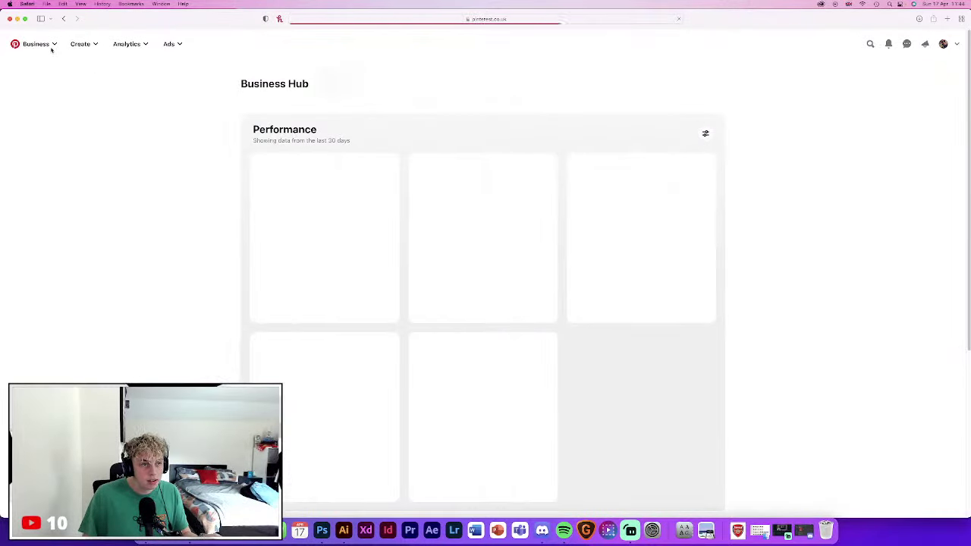
left_click(51, 46)
left_click(46, 79)
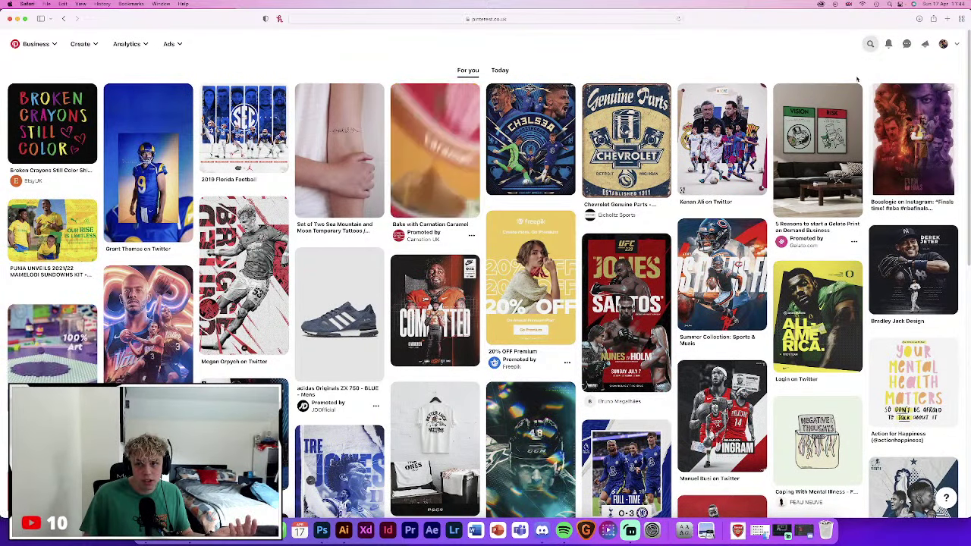
Search Pinterest for 'sports design'
left_click(869, 43)
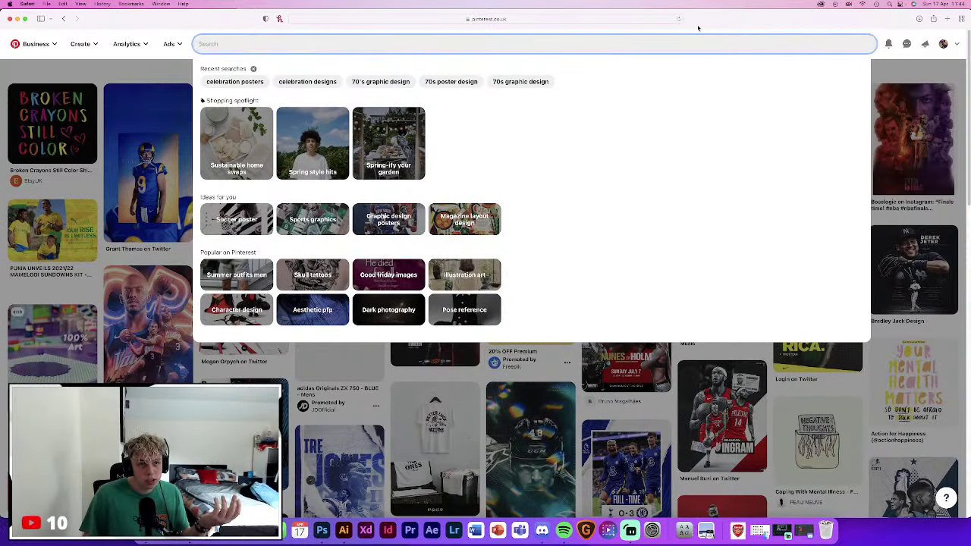
type("sports design")
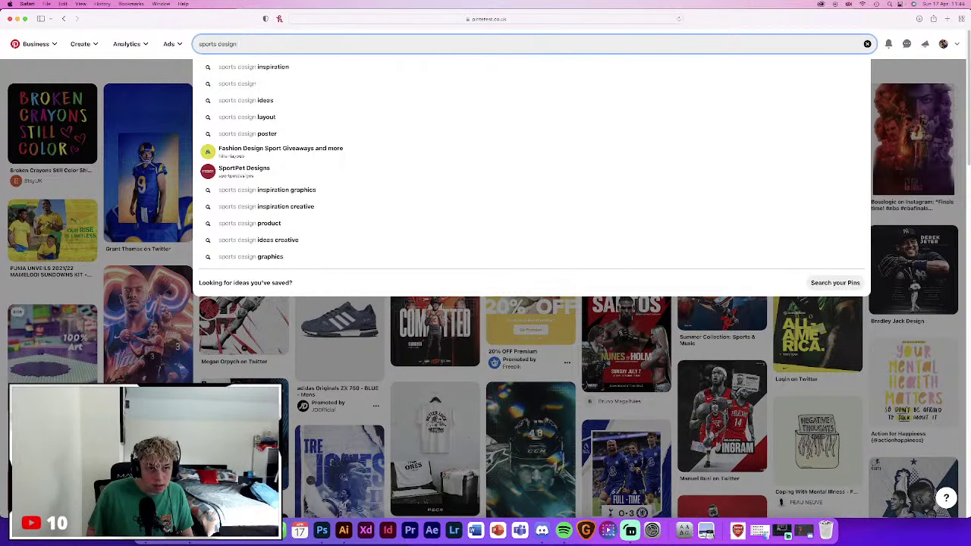
key("Return")
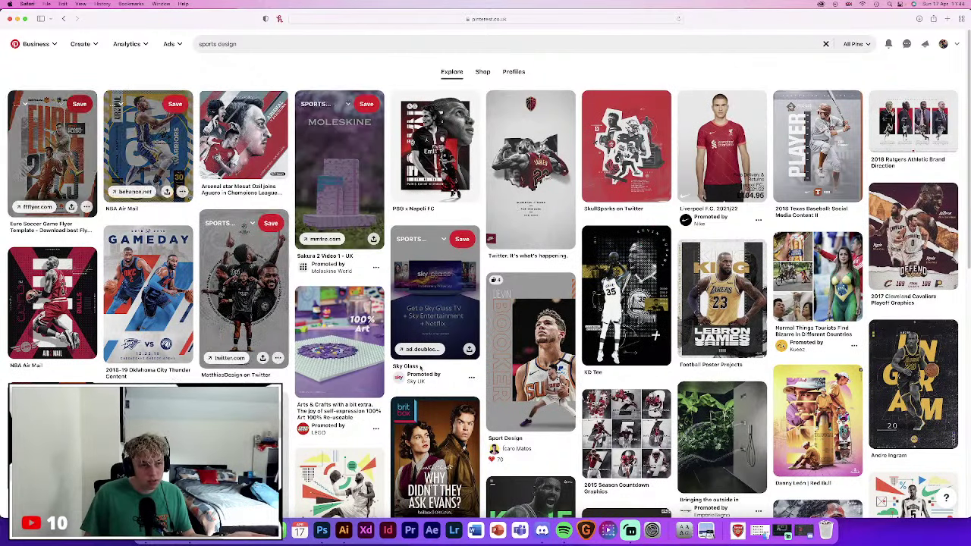
Scroll the sports design results, then go to Behance from Safari's favourites
scroll(492, 342, "down", 10)
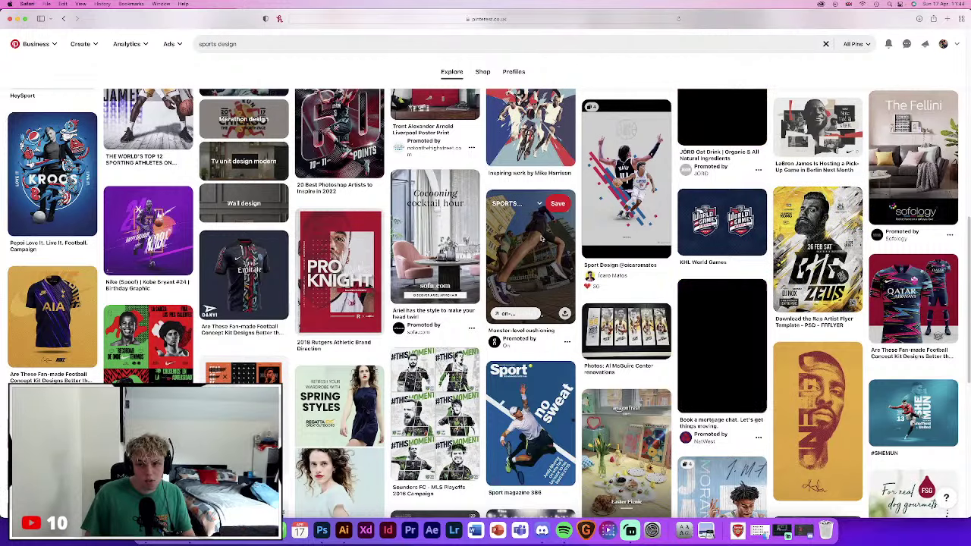
scroll(525, 248, "up", 10)
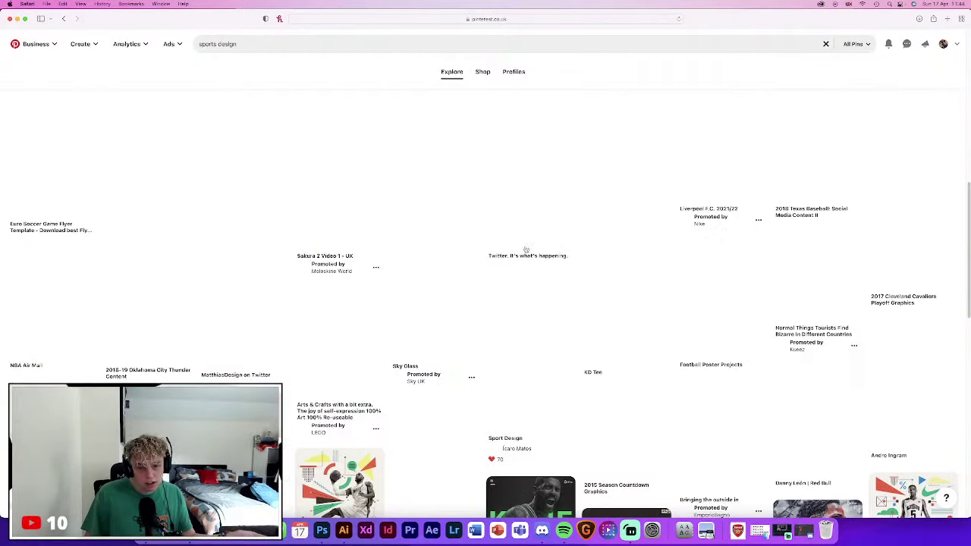
left_click(533, 19)
left_click(513, 109)
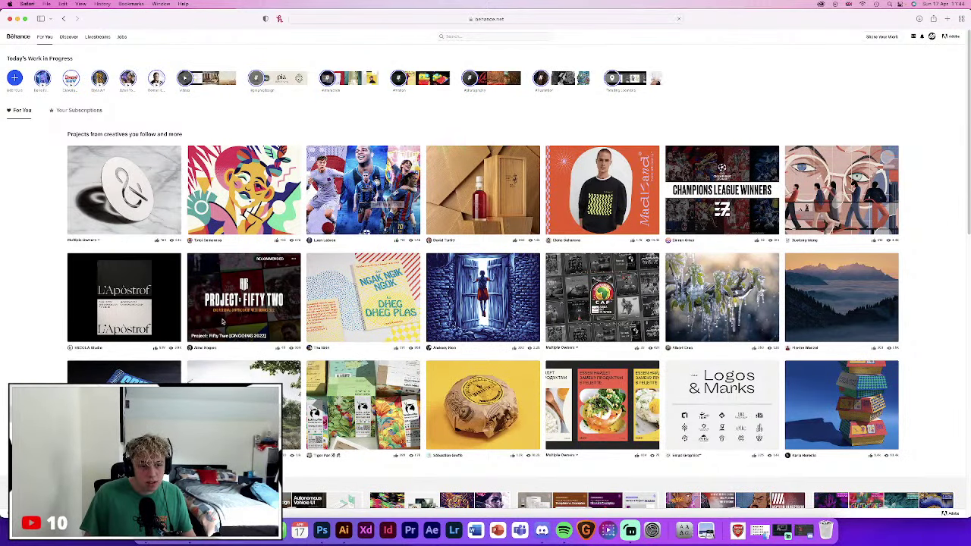
Reopen and dismiss the favourites over Behance, then close Safari to return to Photoshop
left_click(553, 20)
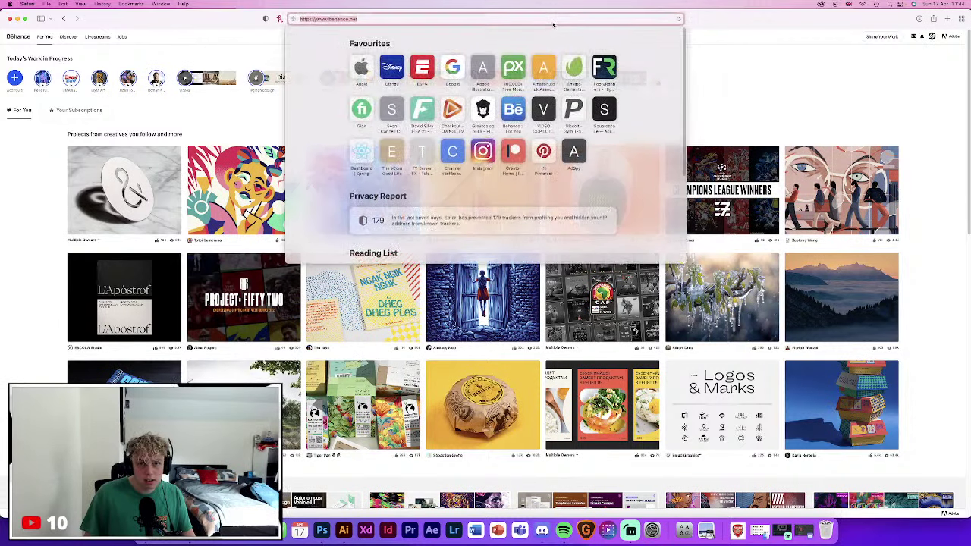
left_click(743, 98)
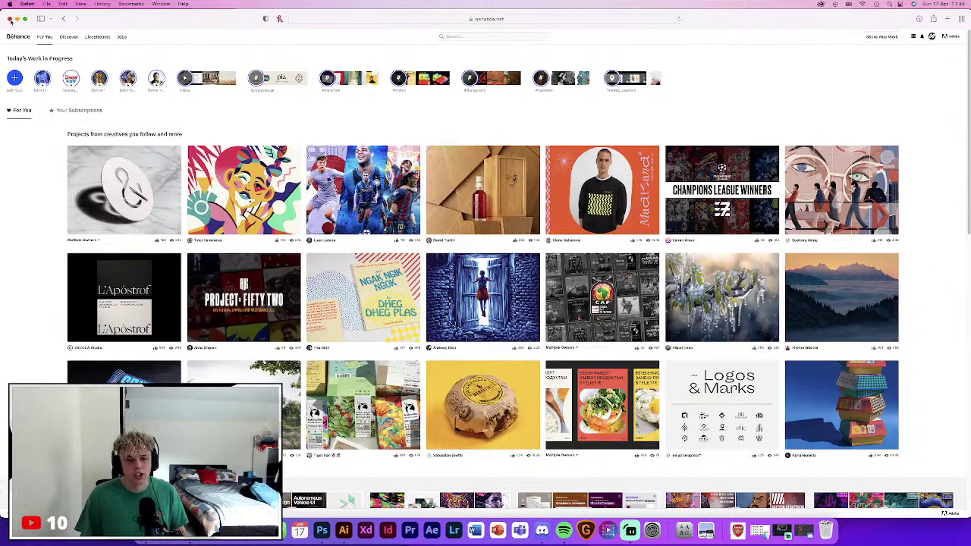
left_click(10, 20)
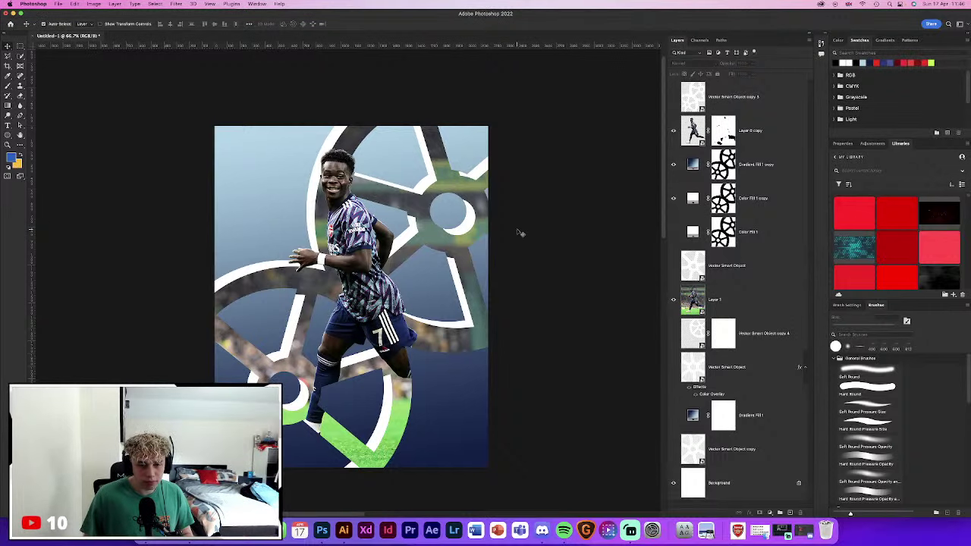
Select Color Fill 1 copy and try a red fill colour in the Color Picker
left_click(403, 227)
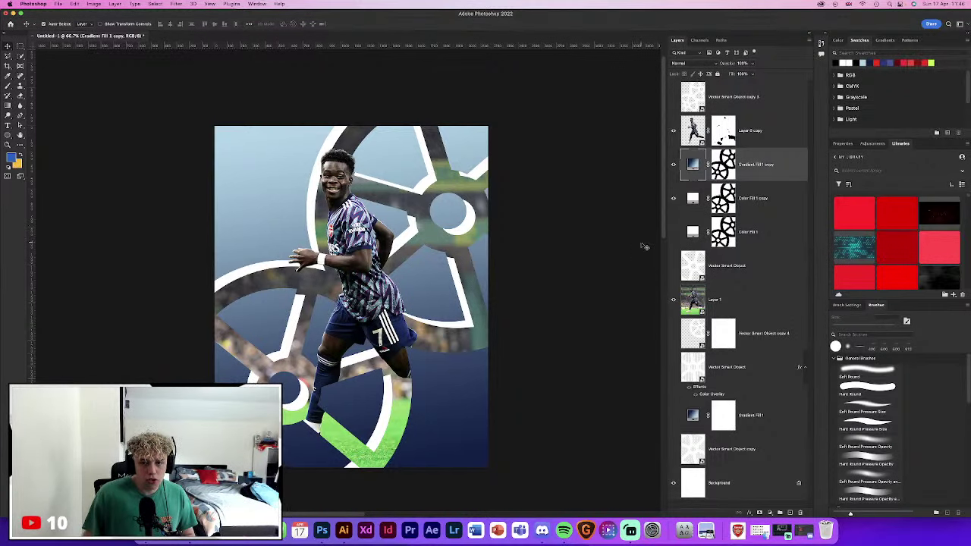
left_click(762, 201)
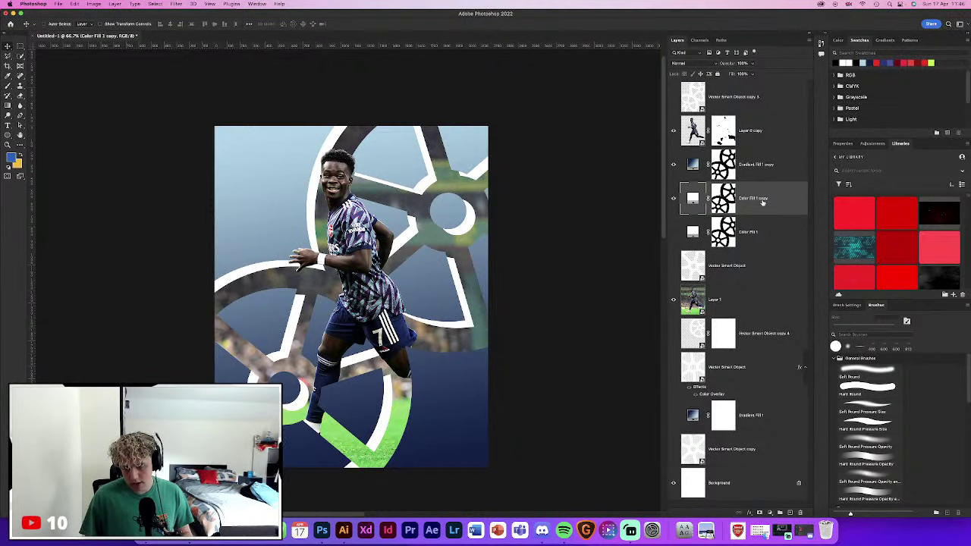
double_click(692, 199)
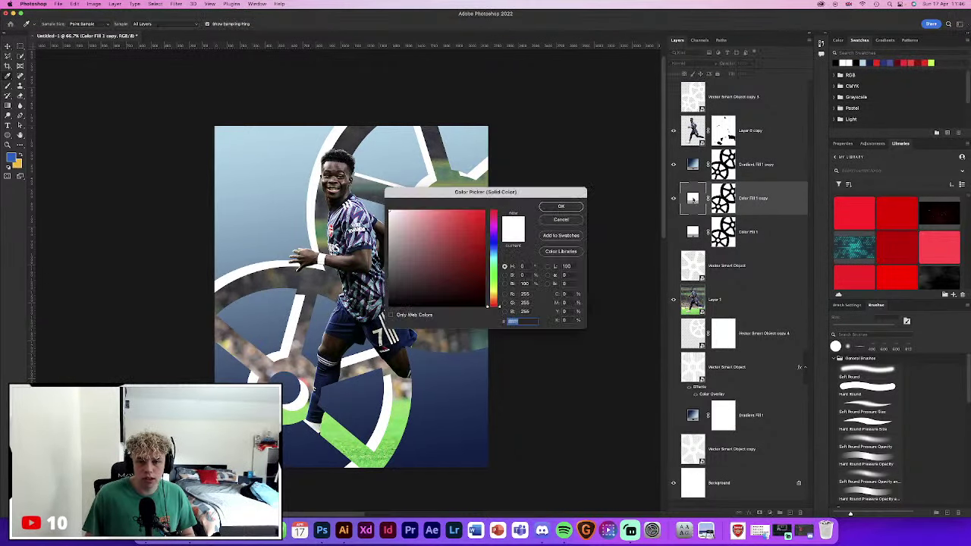
mouse_move(492, 257)
left_mouse_down()
mouse_move(493, 213)
mouse_move(477, 209)
left_mouse_up()
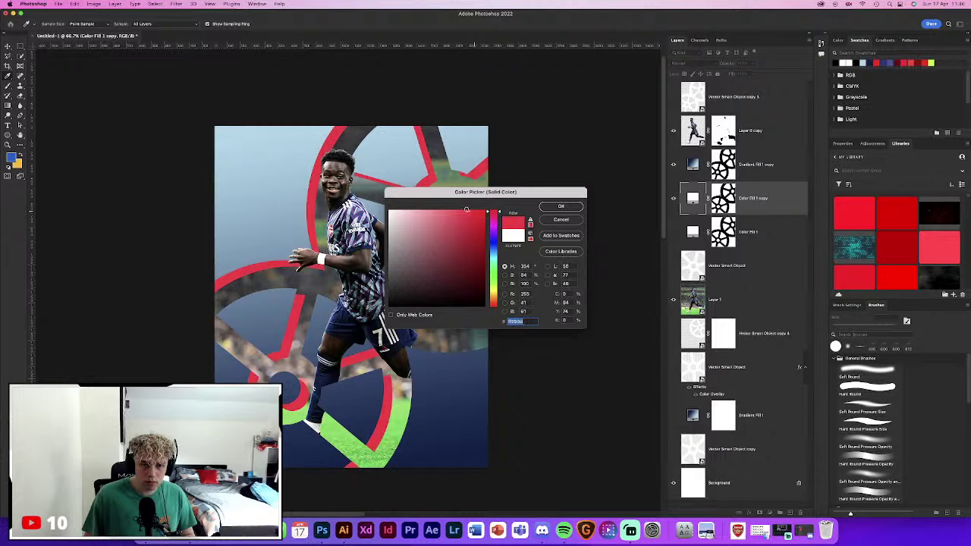
left_click(561, 205)
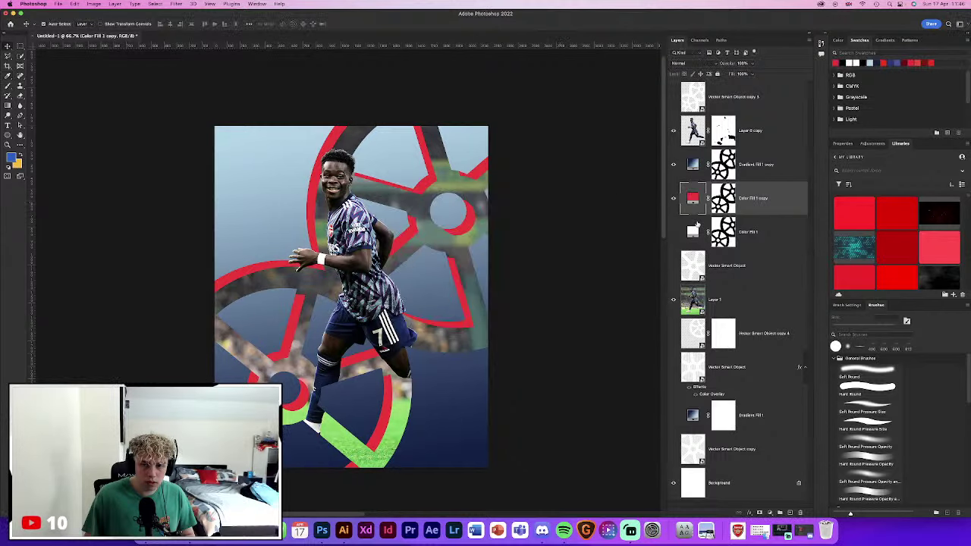
Revert the wheel fill to white and duplicate it as Color Fill 1 copy 2
key("BackSpace")
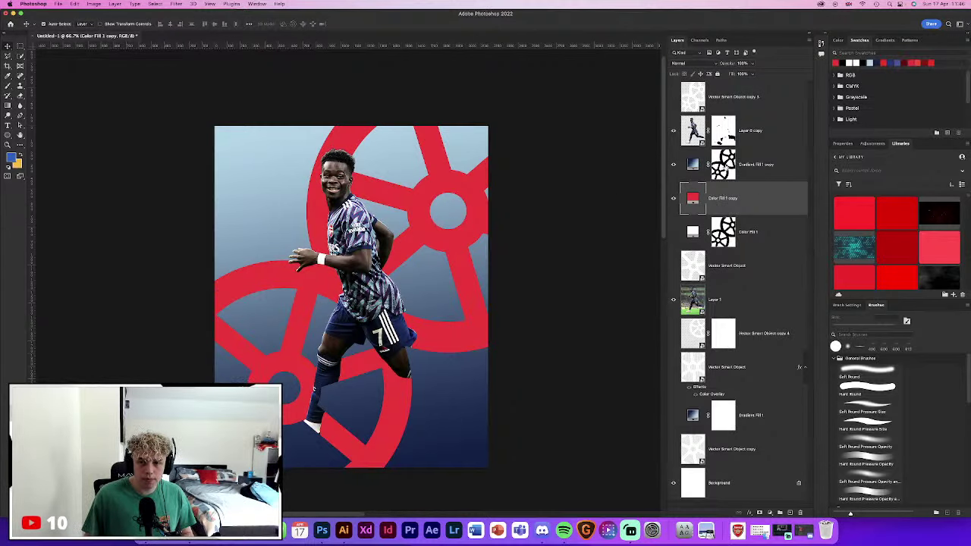
key("ctrl+v")
key("ctrl+t")
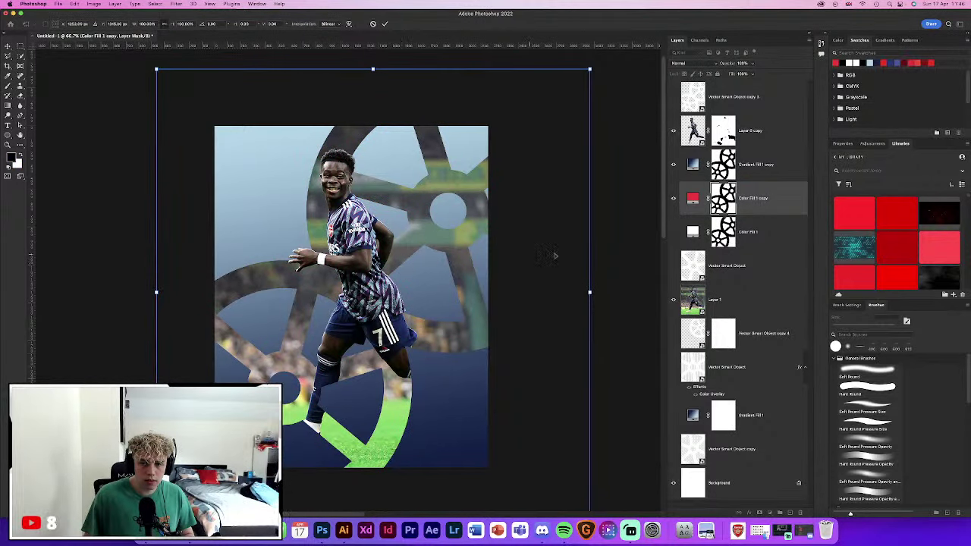
left_click(383, 24)
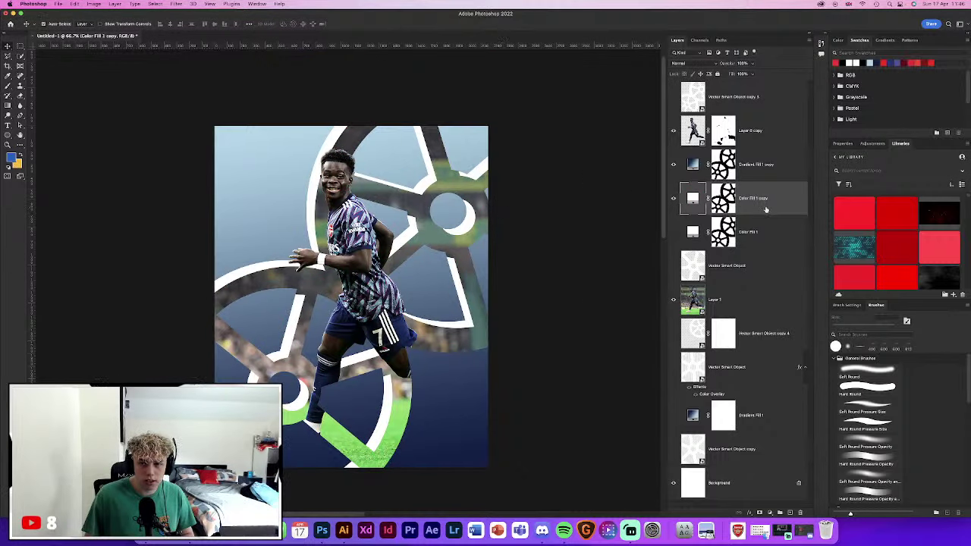
key("ctrl+j")
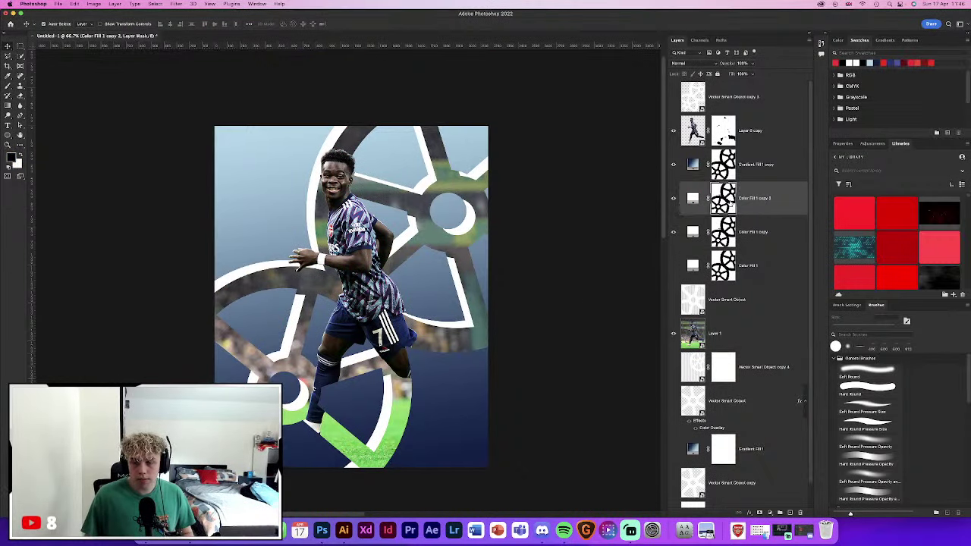
Turn Color Fill 1 copy 2 red and give it the wheel mask
left_click(771, 201)
left_click(836, 62)
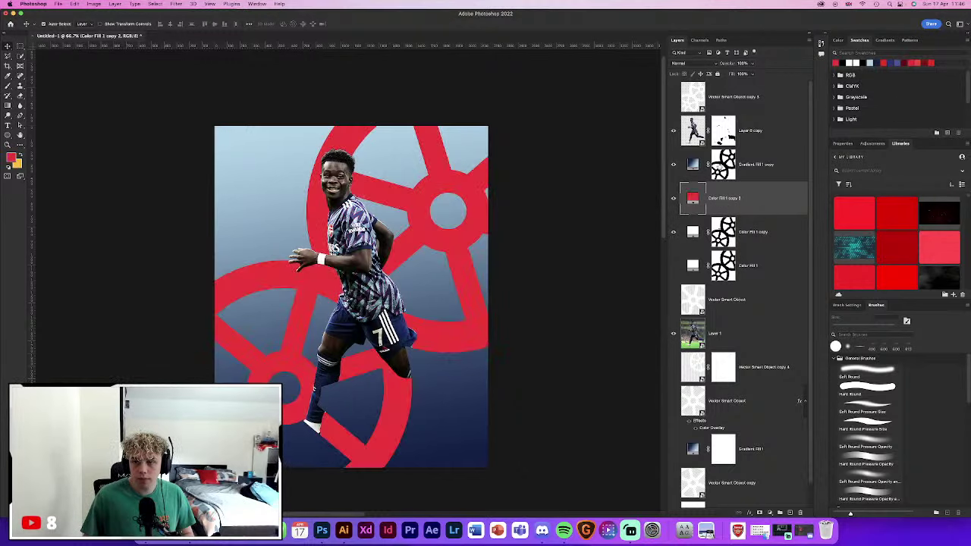
left_click_drag(723, 165, 724, 196)
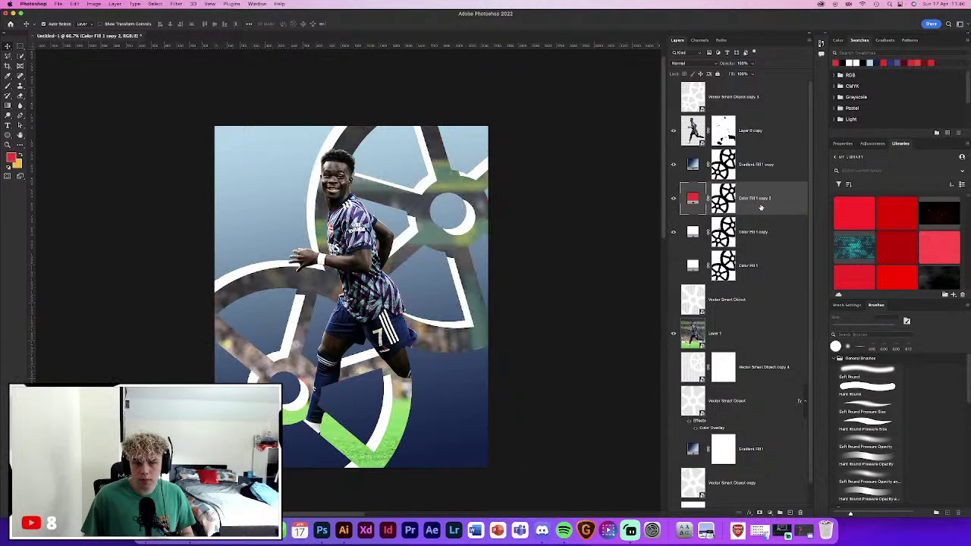
Transform the red wheel copy, nudging it up, right twice and down a few pixels
key("ctrl+t")
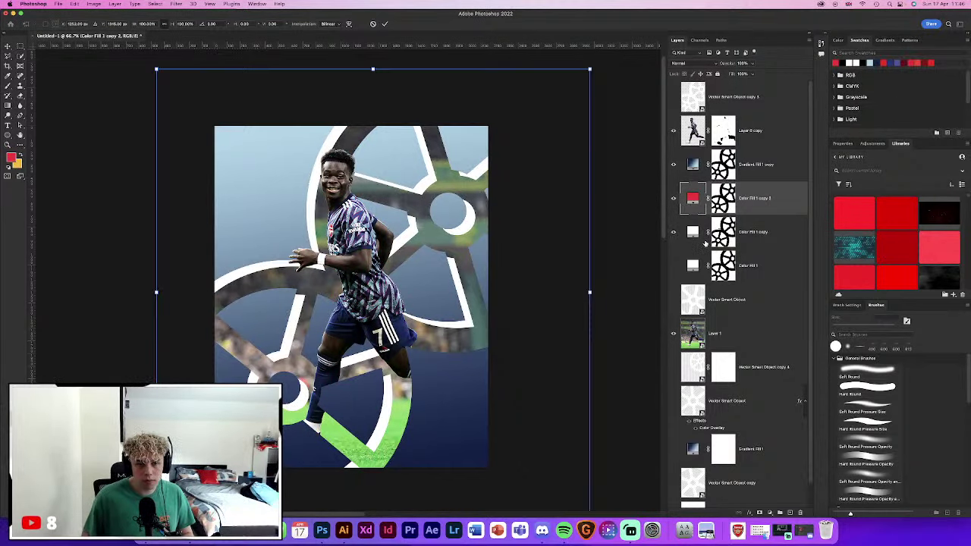
key("Up")
key("Up")
key("Up")
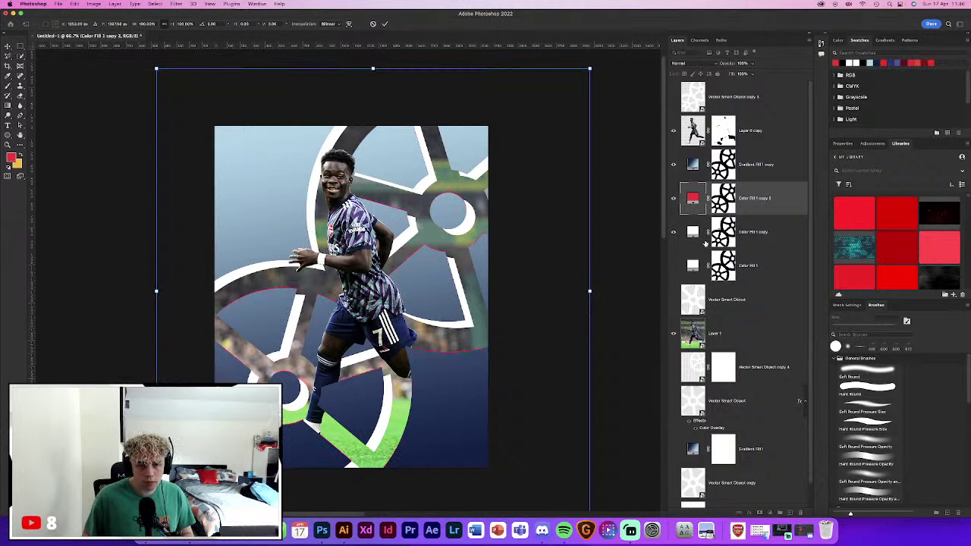
key("Right")
key("Right")
key("Right")
key("Right")
key("Right")
key("Right")
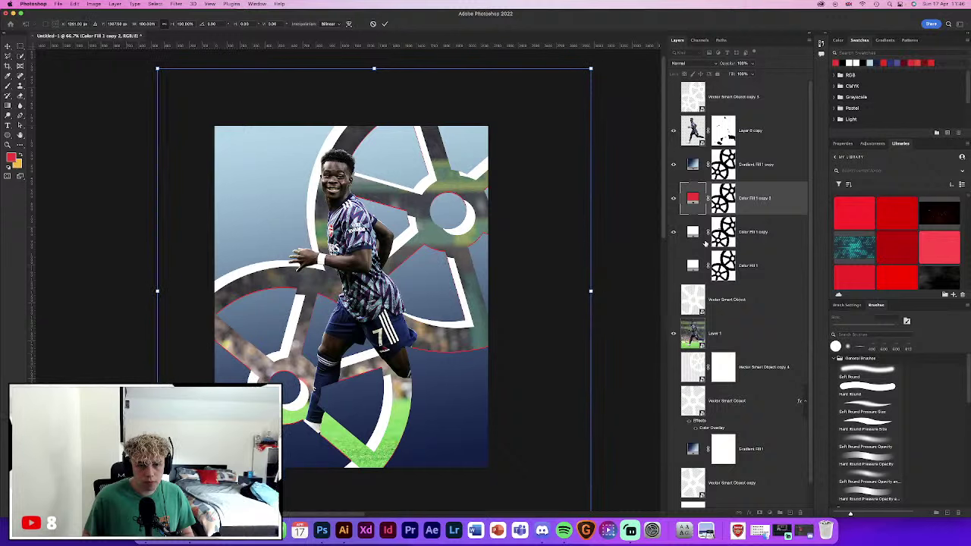
key("Right")
key("Right")
key("Right")
key("Right")
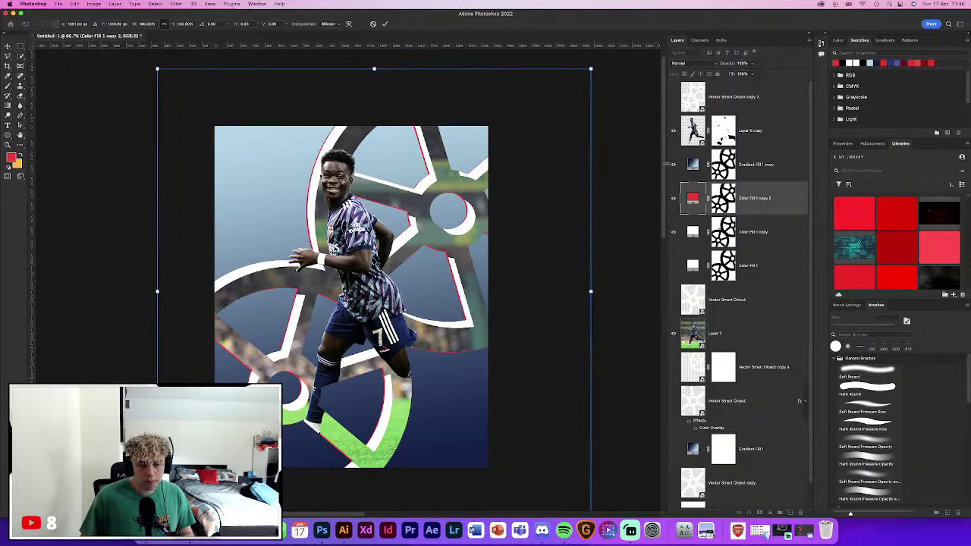
left_click_drag(454, 217, 455, 222)
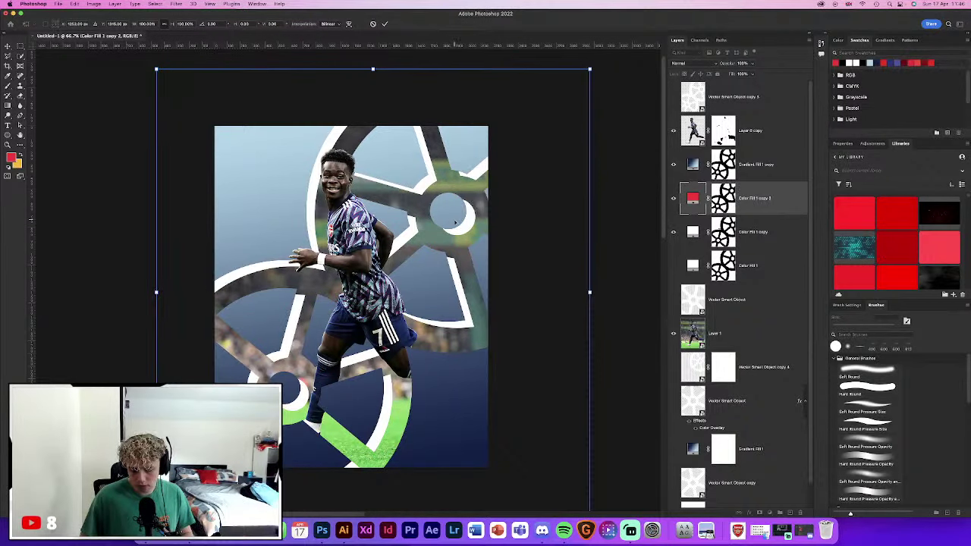
Fine-tune the red offset zoomed in on the player, commit it, and target its mask
key("super+plus")
key("super+plus")
left_click_drag(140, 216, 145, 220)
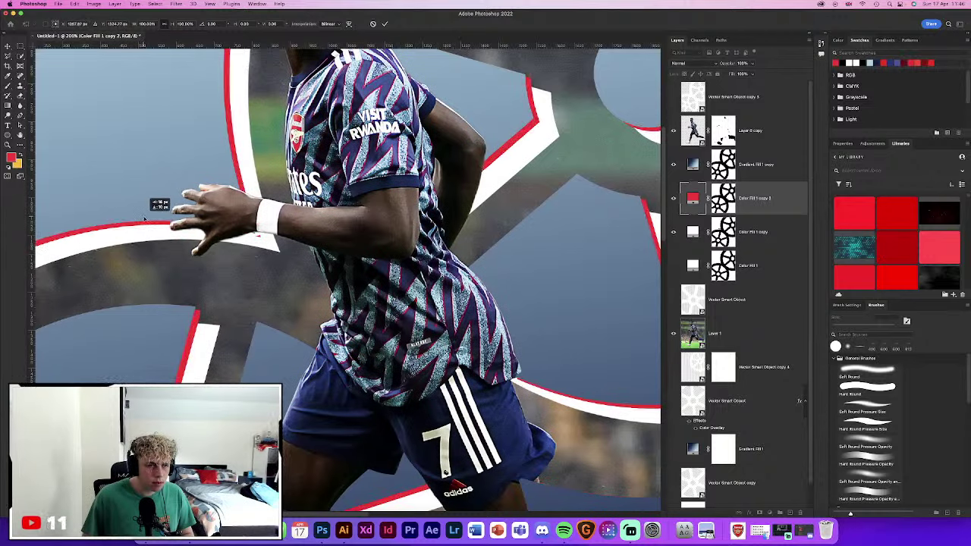
left_click_drag(144, 217, 143, 218)
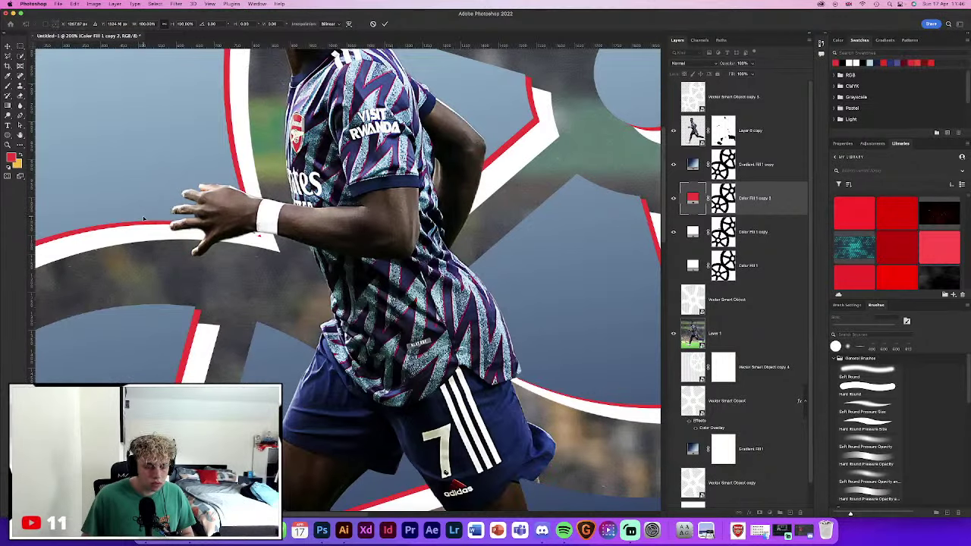
key("super+minus")
key("super+minus")
key("super+minus")
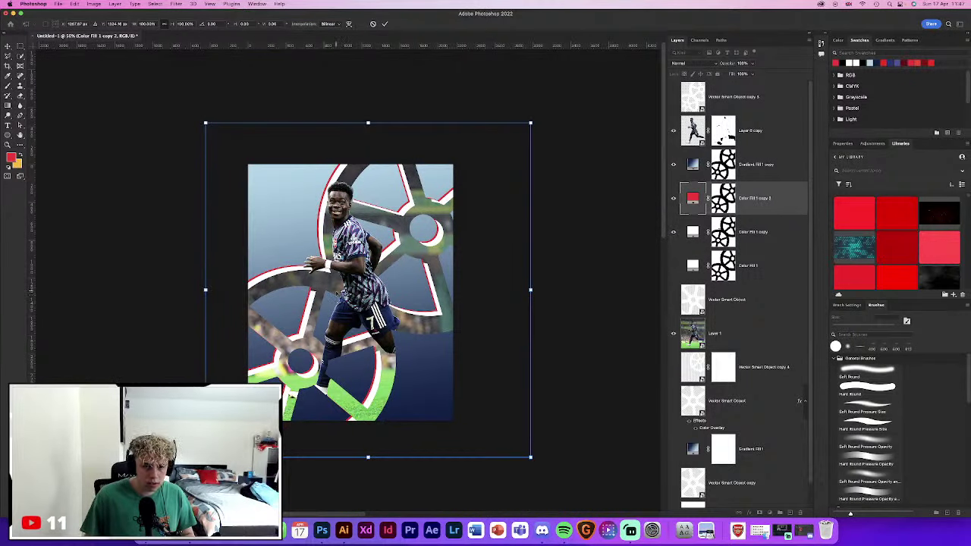
key("super+plus")
key("super+plus")
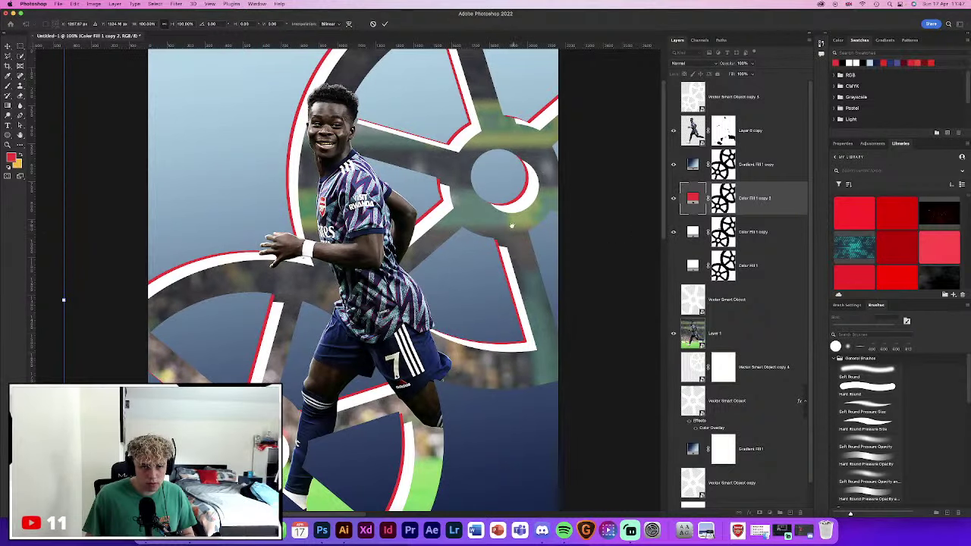
scroll(511, 224, "up", 3)
key("Return")
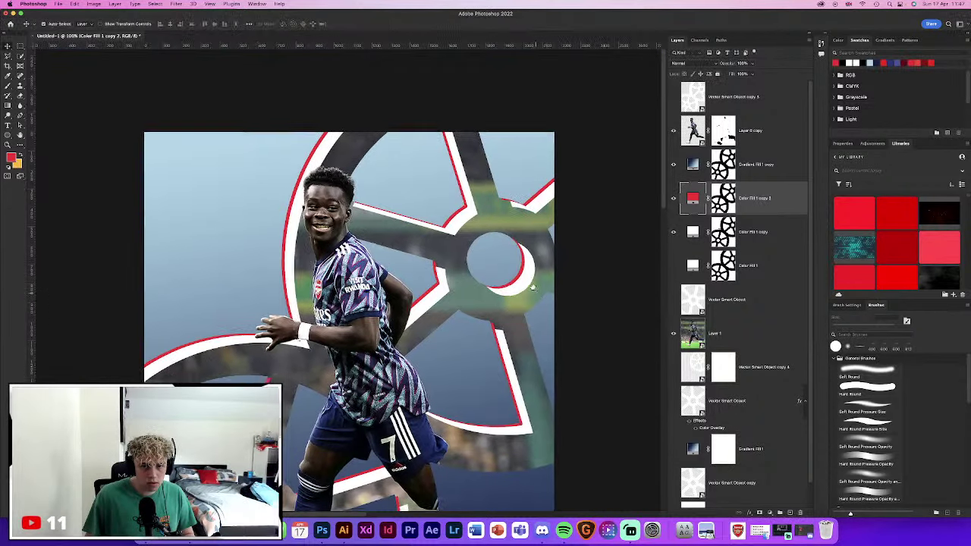
scroll(532, 286, "down", 1)
left_click(722, 198)
Reset colours to black and white and pick a hard round brush for the red copy's mask
key("d")
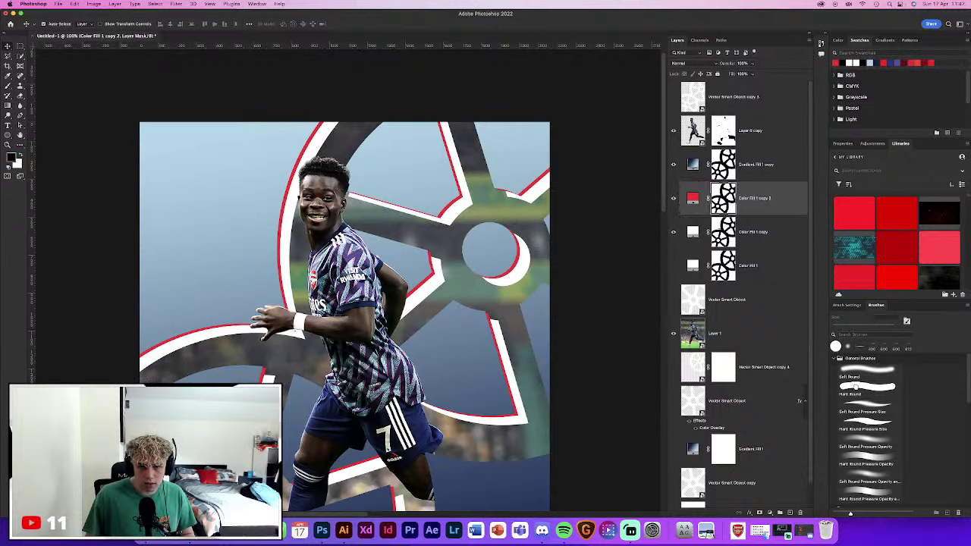
left_click(856, 385)
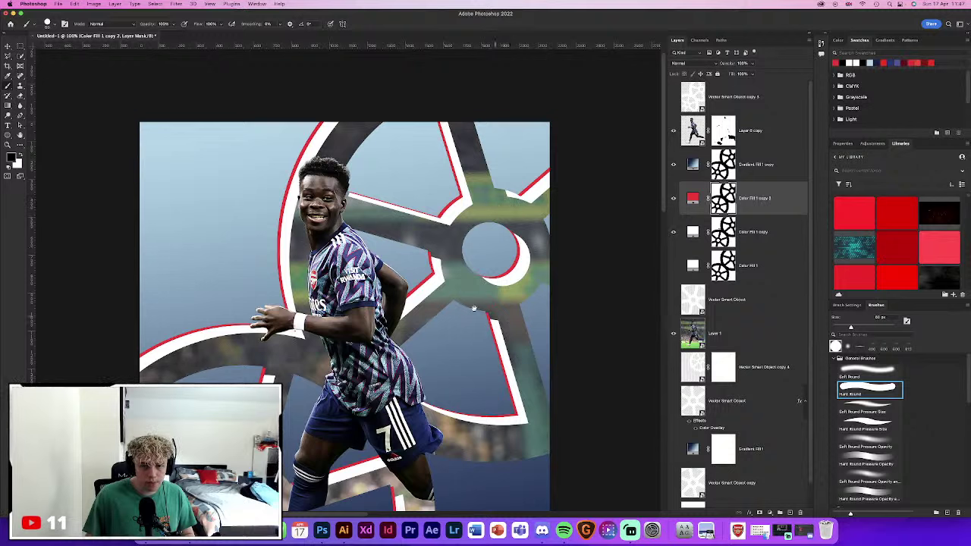
scroll(403, 208, "down", 3)
scroll(403, 209, "left", 2)
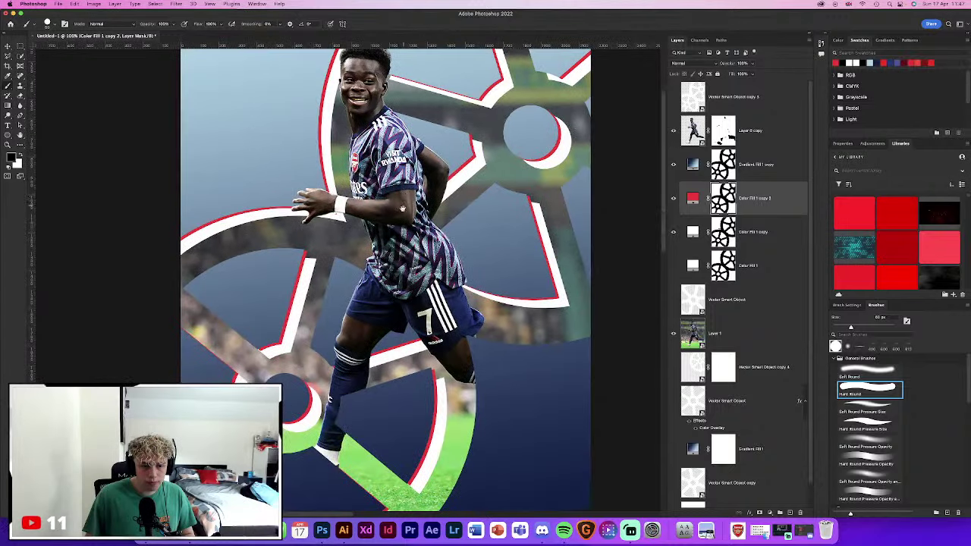
scroll(397, 240, "down", 3)
scroll(398, 240, "up", 3)
scroll(387, 212, "up", 1)
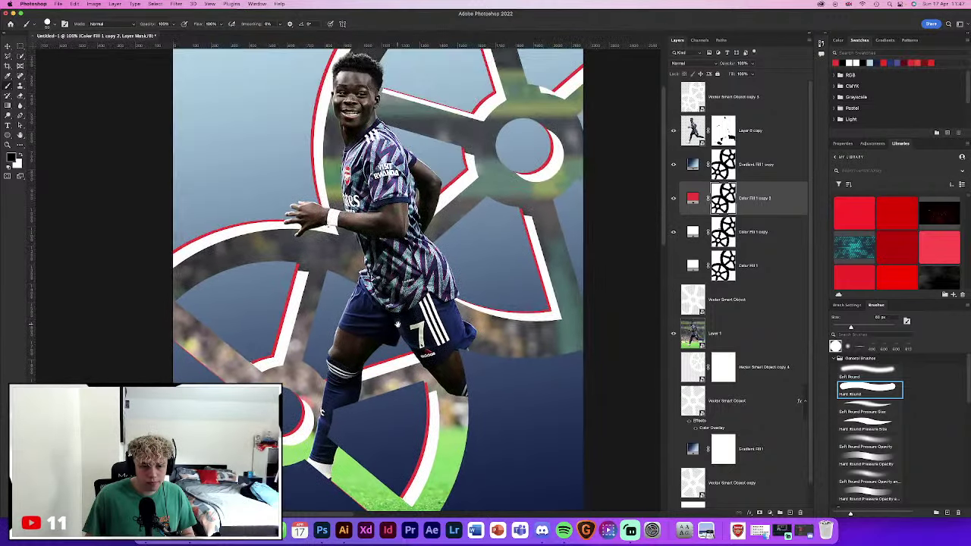
scroll(371, 166, "down", 5)
scroll(371, 166, "right", 1)
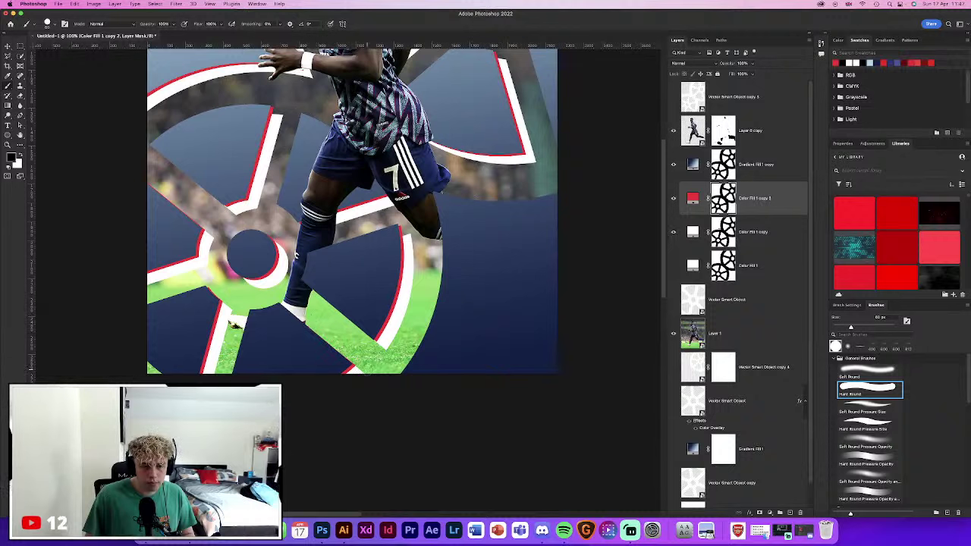
Swap to white, zoom out to 66.7% and switch to the Move tool
key("x")
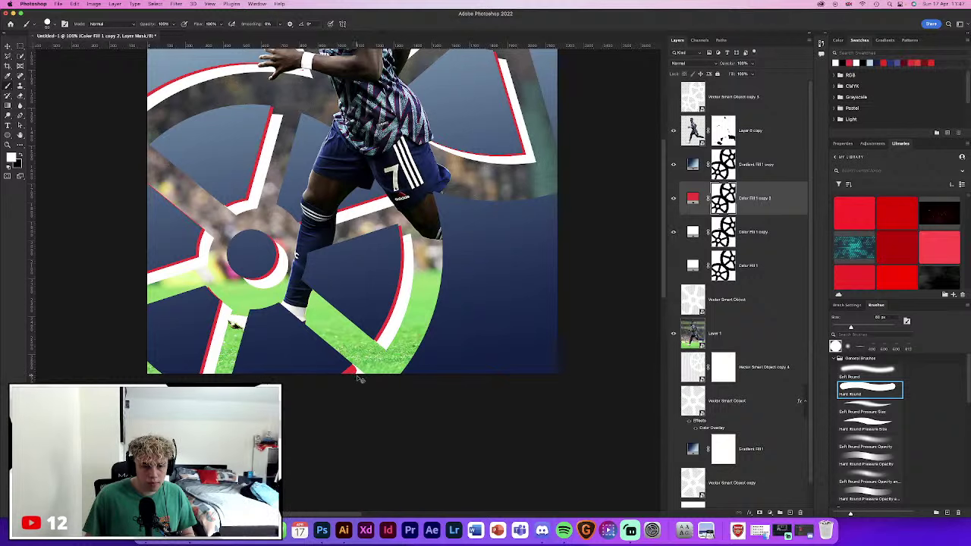
key("ctrl+minus")
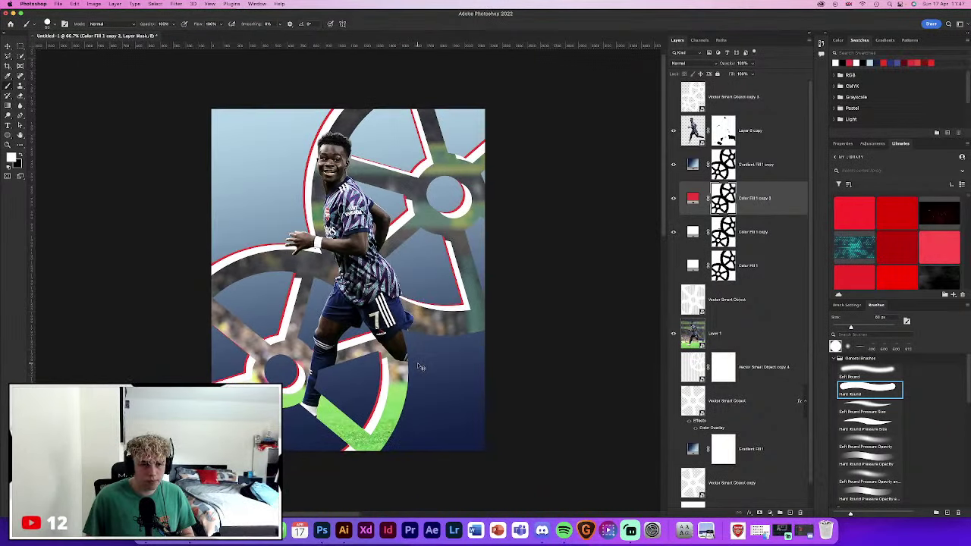
scroll(458, 311, "up", 1)
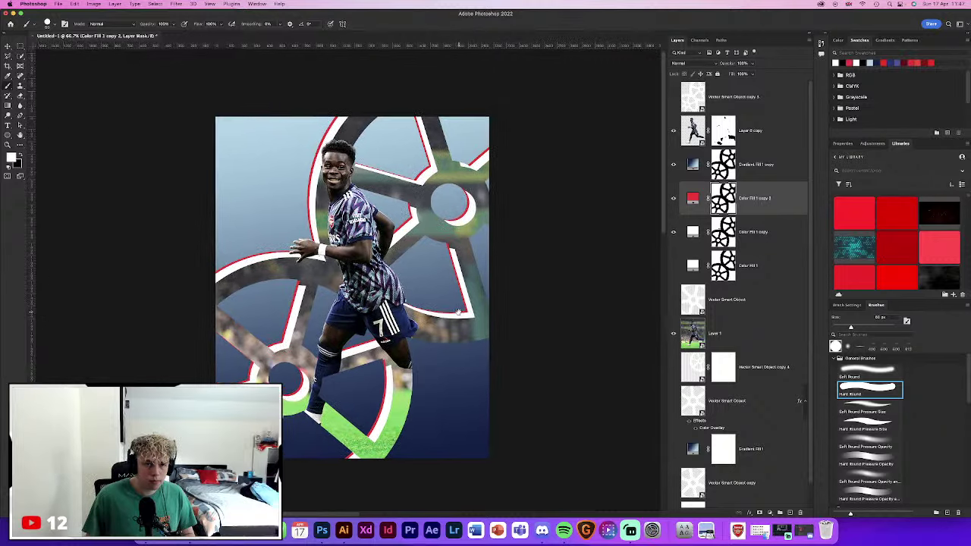
left_click(7, 47)
left_click(144, 141)
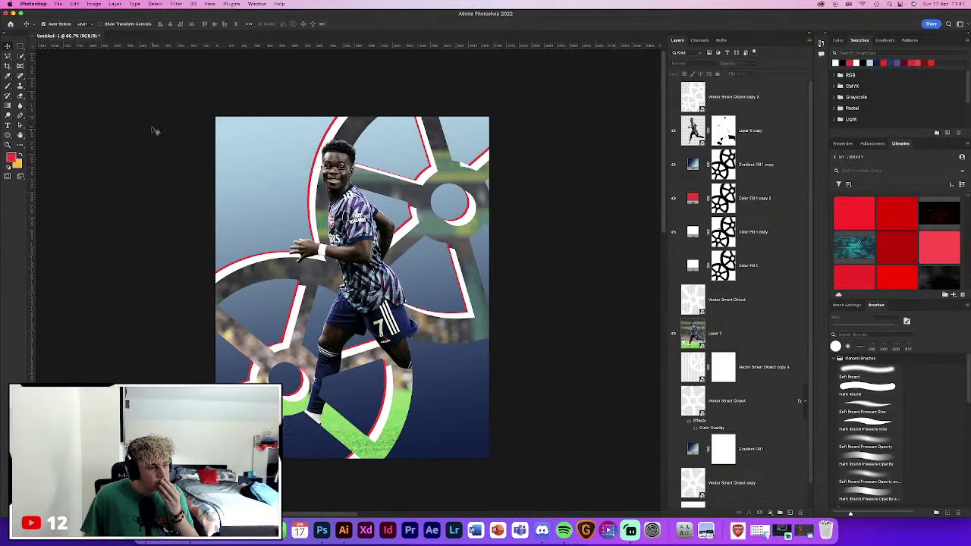
Target the red outline layer's mask and zoom to 100% and back to inspect it
left_click_drag(526, 188, 522, 196)
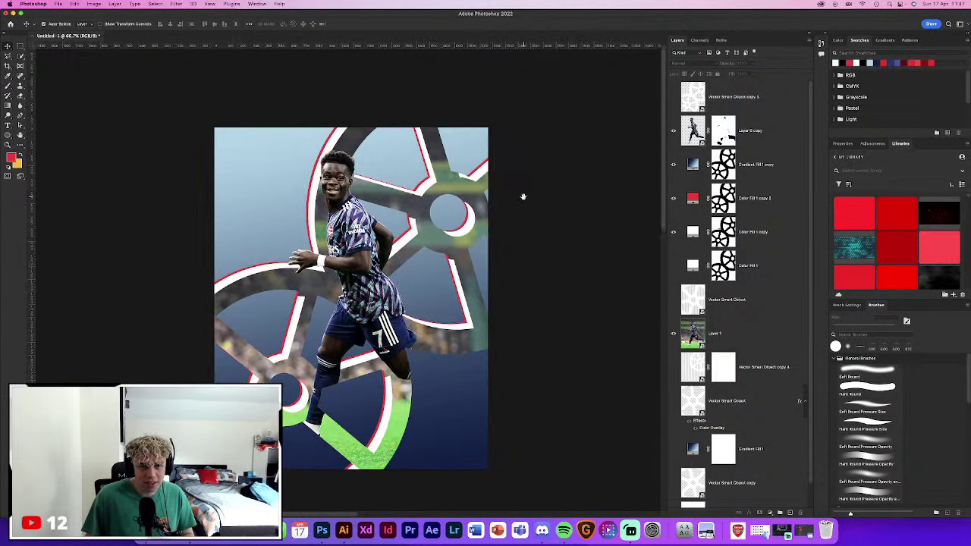
left_click(729, 195)
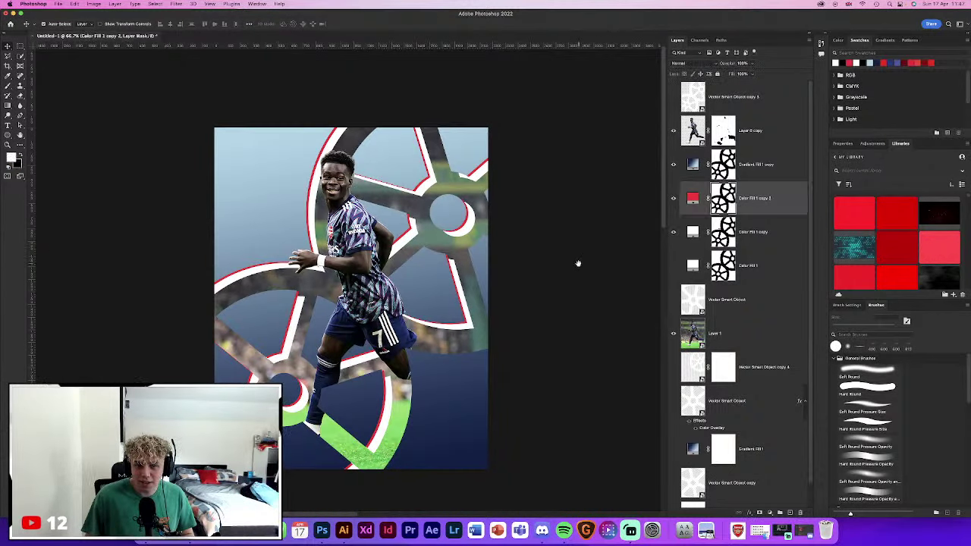
key("super+1")
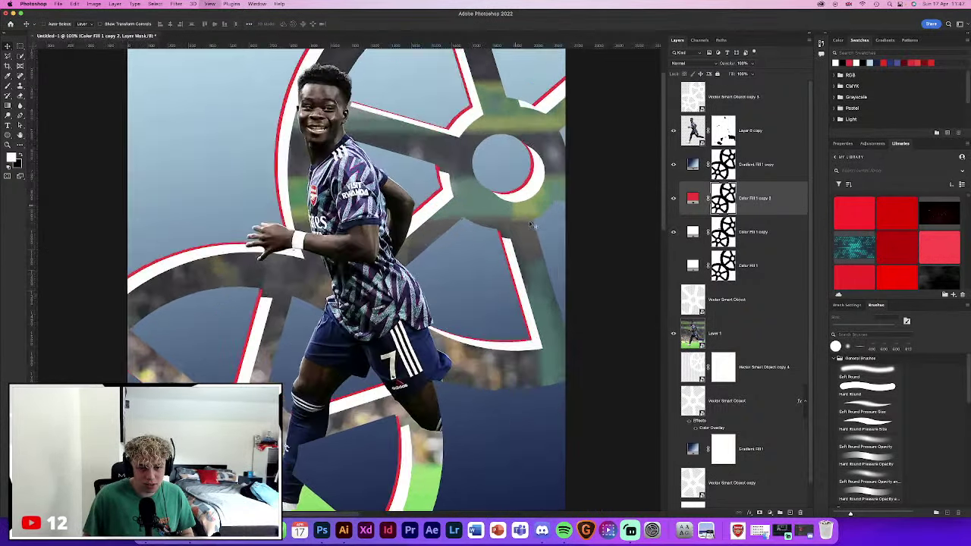
key("super+equal")
key("super+minus")
key("super+minus")
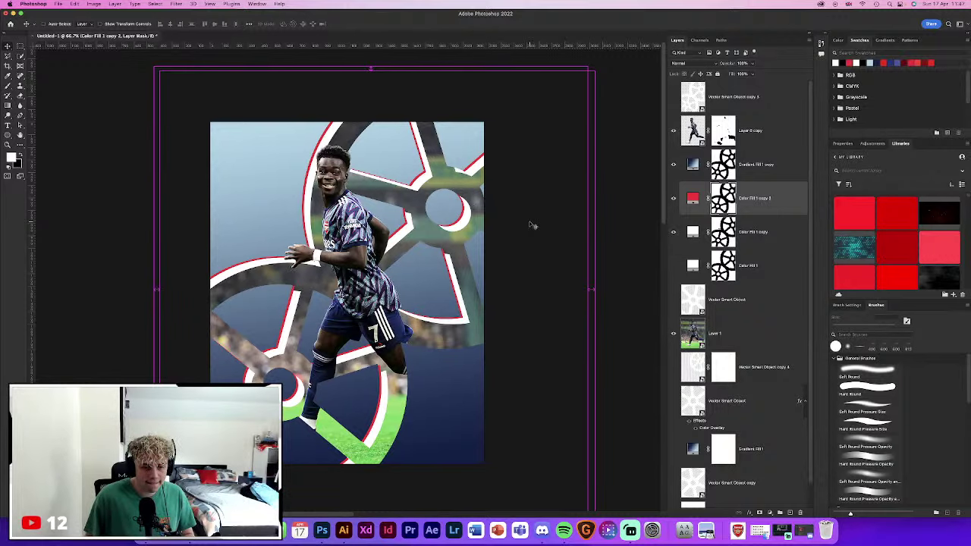
Check the jersey edges close up, hide Color Fill 1 copy 2, and select Gradient Fill 1 copy
key("super+h")
scroll(533, 228, "up", 1)
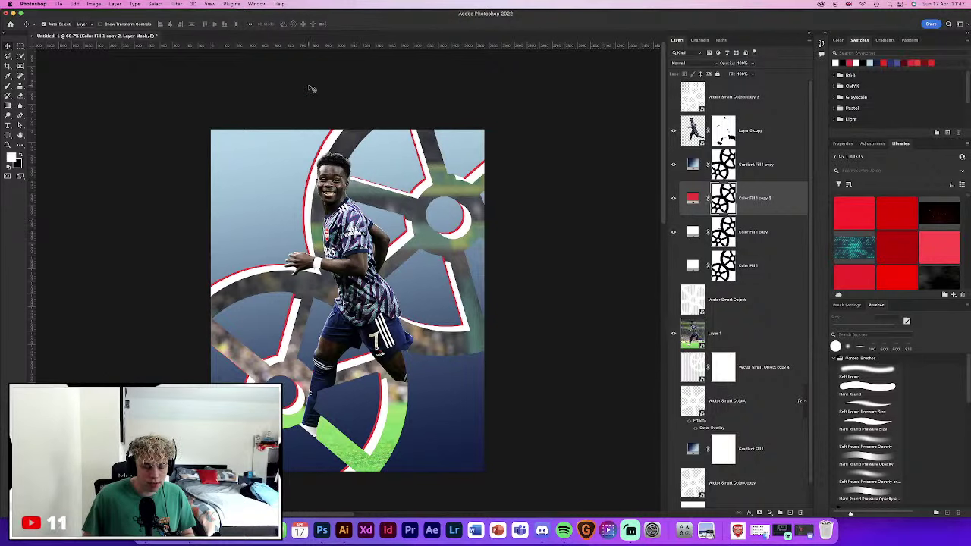
key("super+equal")
key("super+equal")
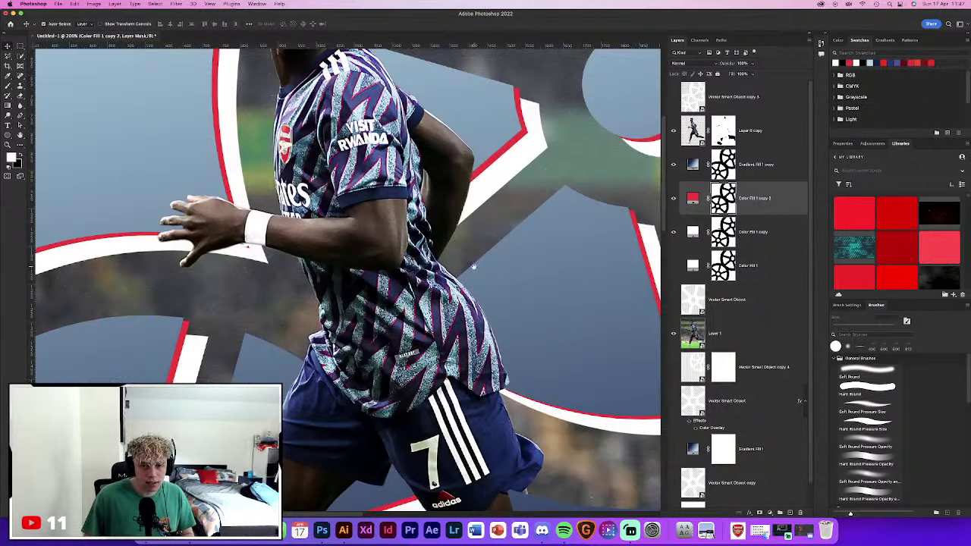
key("super+minus")
key("super+minus")
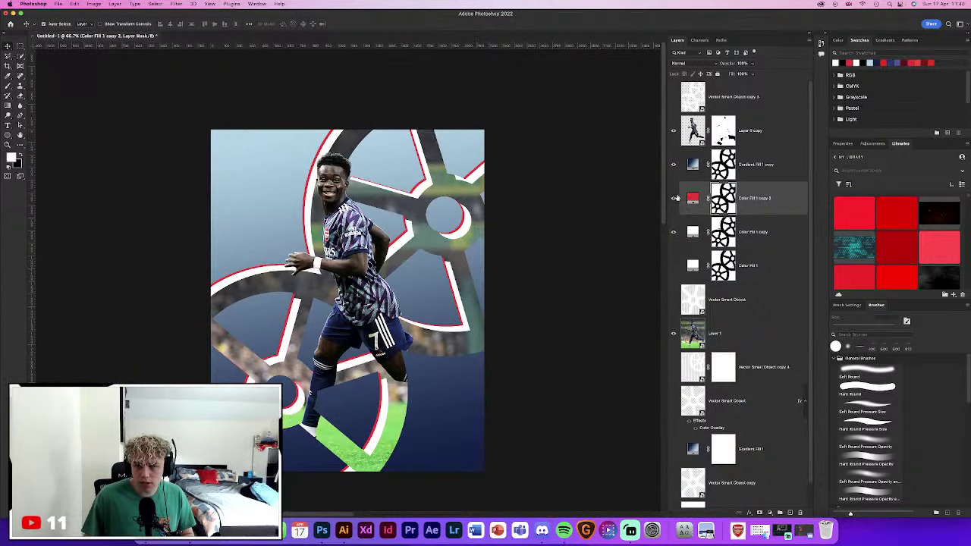
left_click(673, 198)
left_click(763, 168)
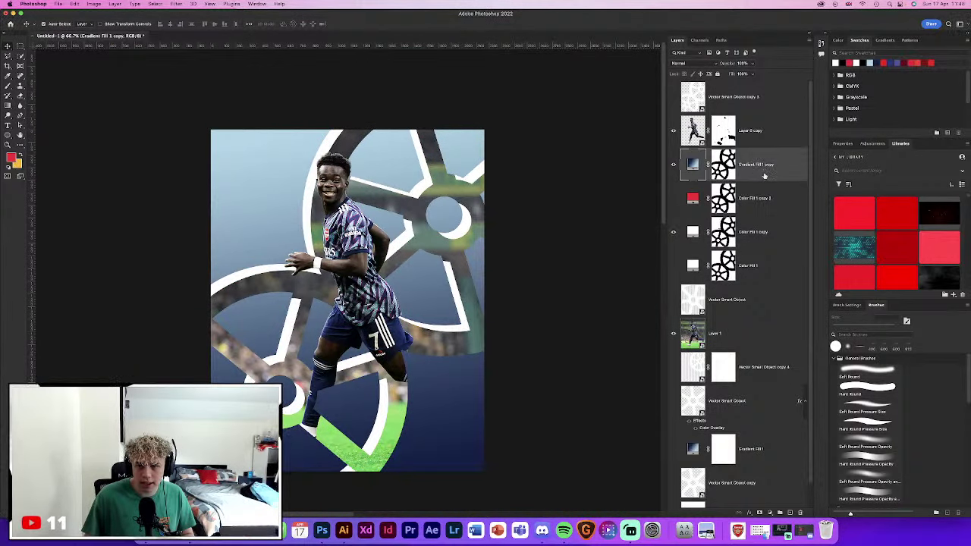
Open Layer Style for Color Fill 1 copy and enable Inner Glow without Inner Shadow
double_click(771, 230)
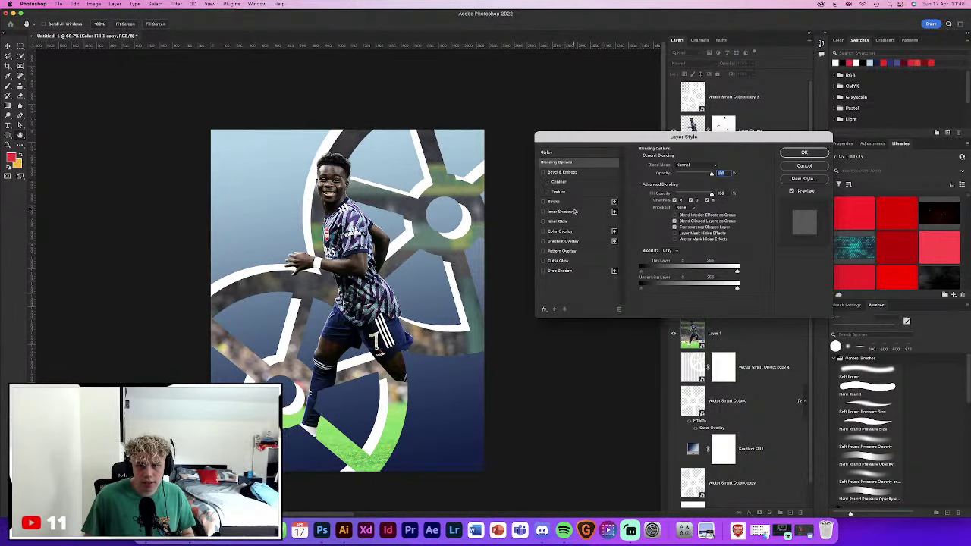
left_click(574, 212)
left_click(561, 211)
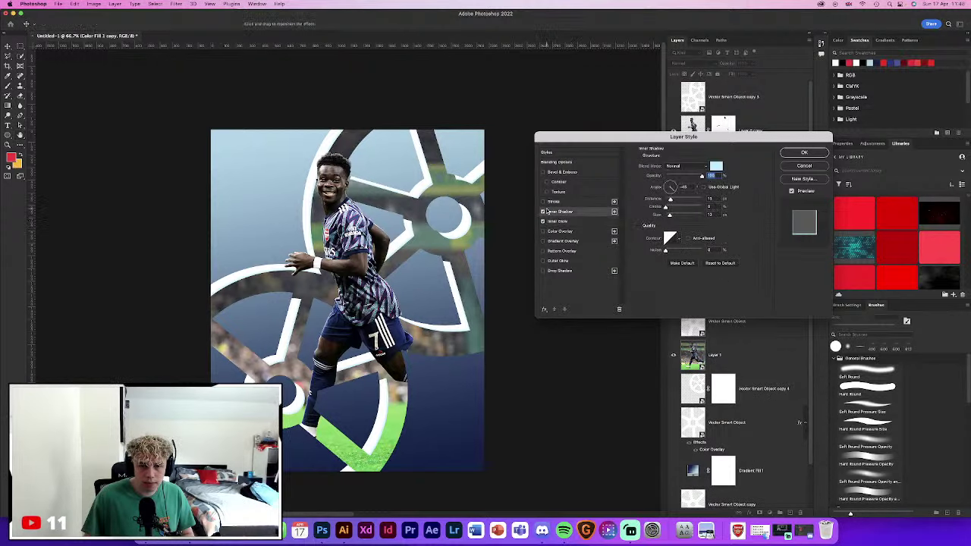
left_click(542, 212)
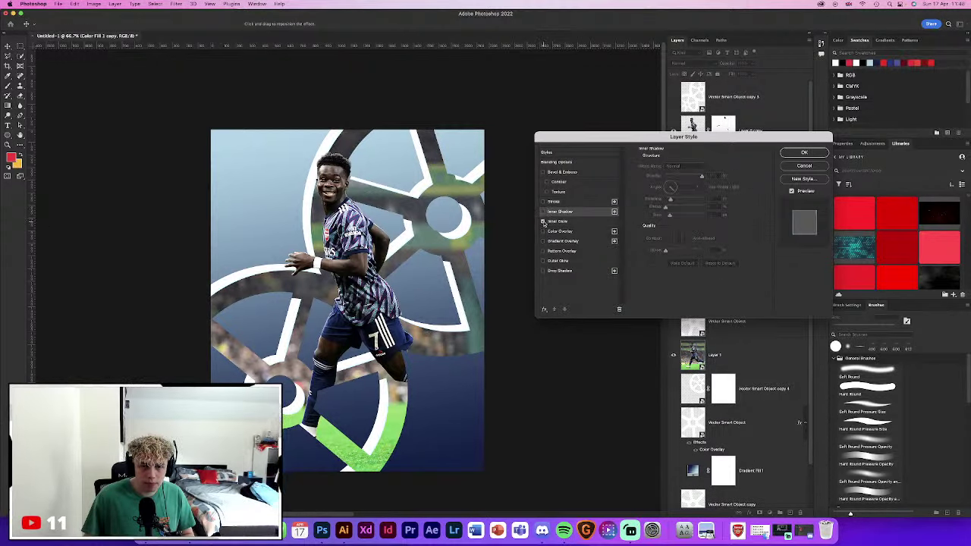
Add a light-blue #c2e3f3 Outer Glow with reduced size and apply the style
left_click(543, 261)
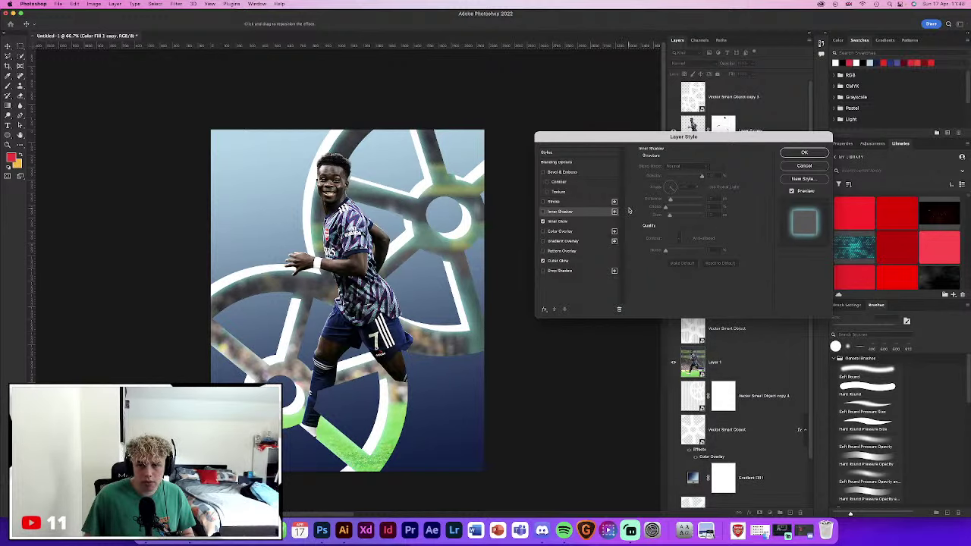
left_click(561, 260)
left_click(656, 191)
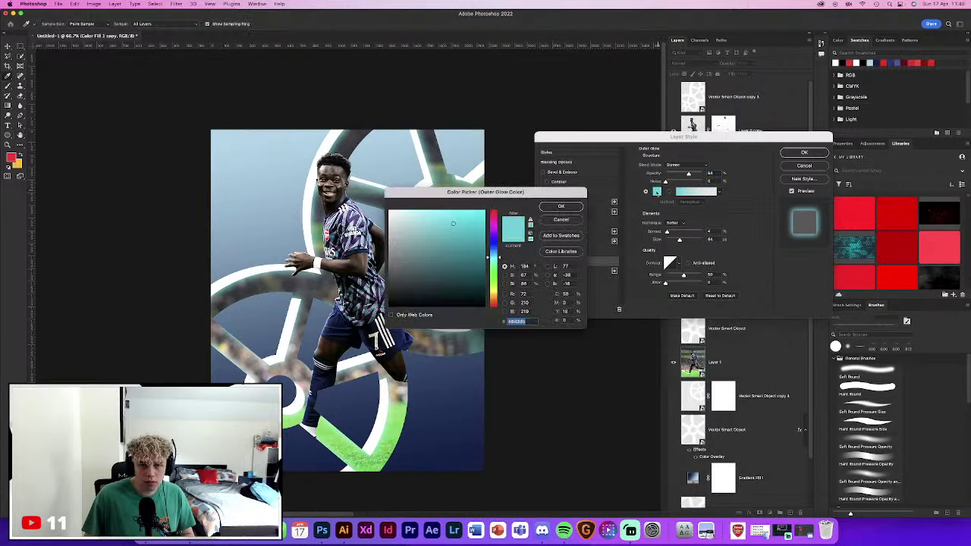
left_click(348, 213)
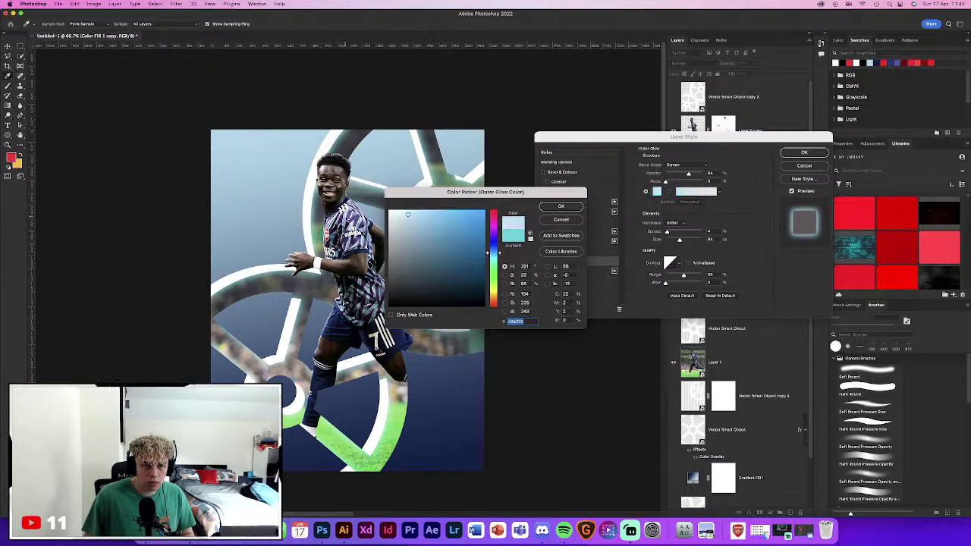
left_click(557, 206)
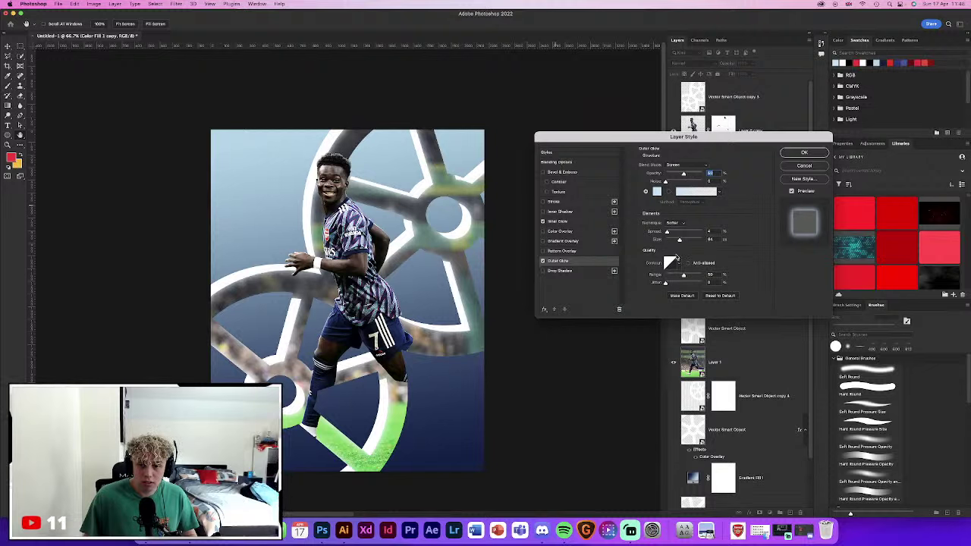
left_click_drag(684, 240, 682, 239)
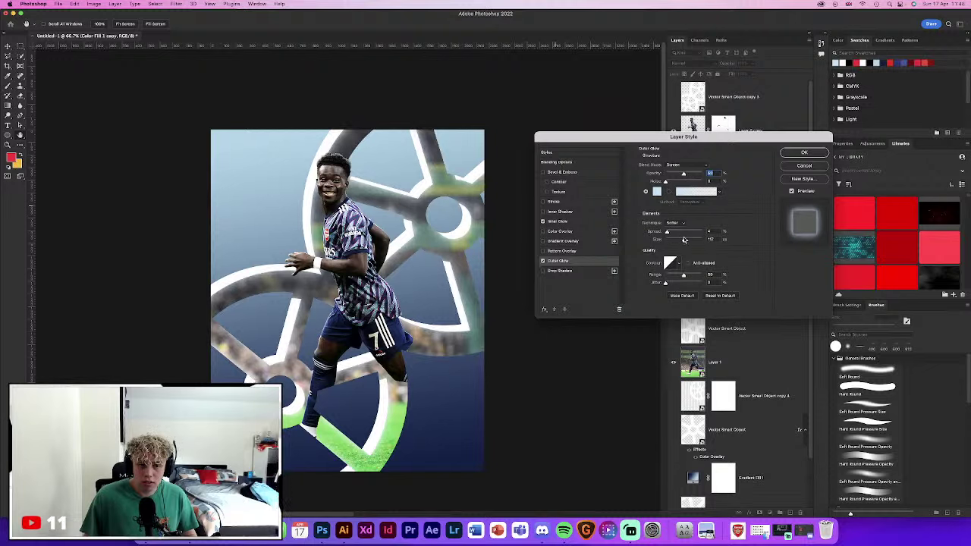
left_click(803, 152)
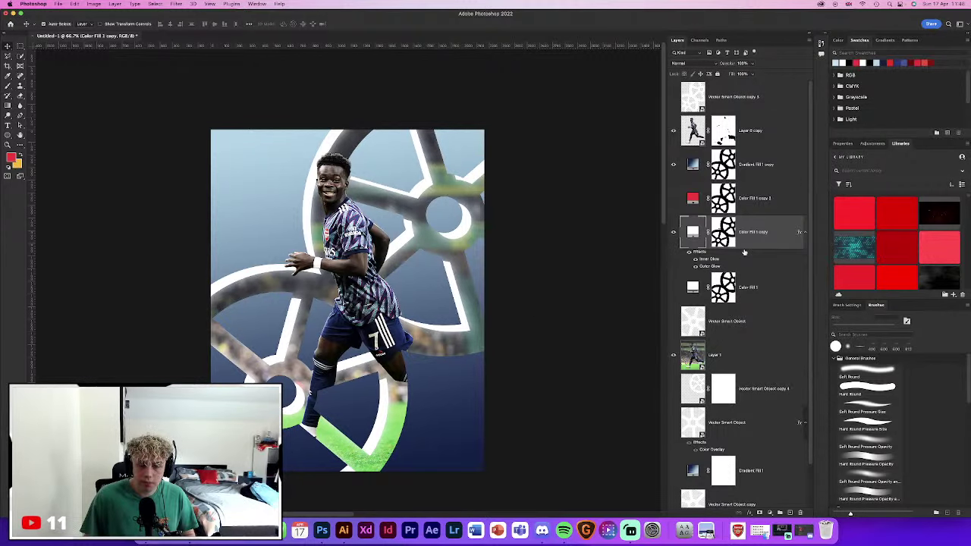
Deselect all layers and zoom to 400% on the player's jersey
left_click(756, 164)
left_click(494, 360)
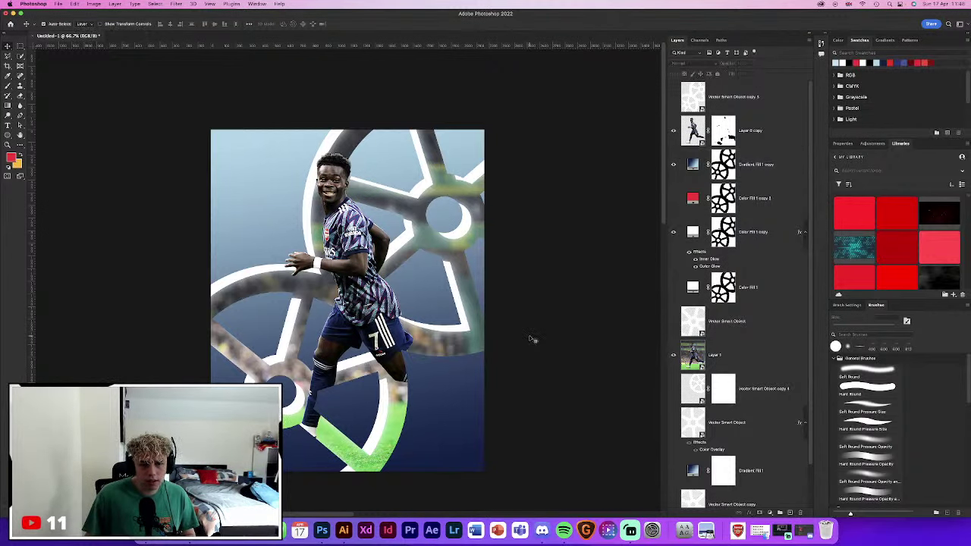
scroll(515, 348, "up", 5)
scroll(531, 339, "up", 3)
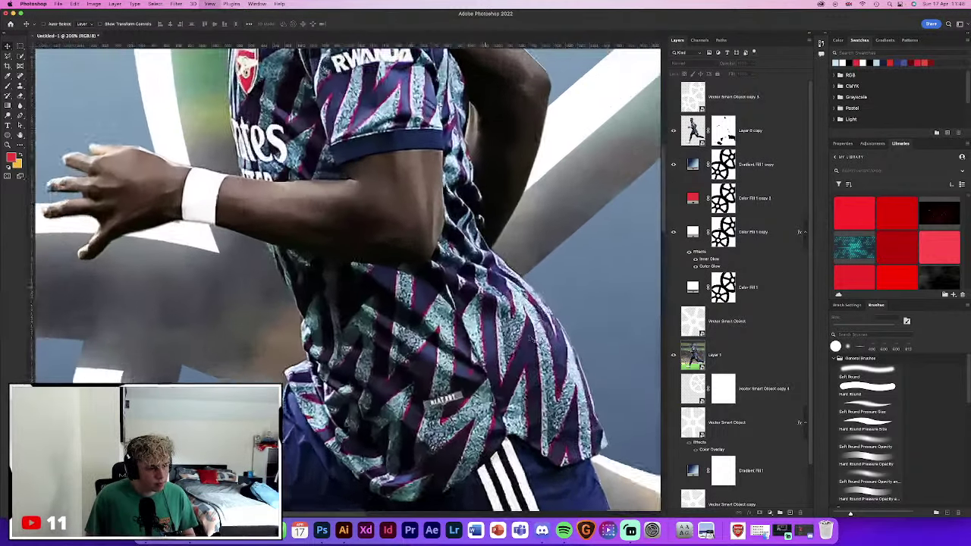
scroll(385, 174, "up", 2)
scroll(385, 174, "up", 3)
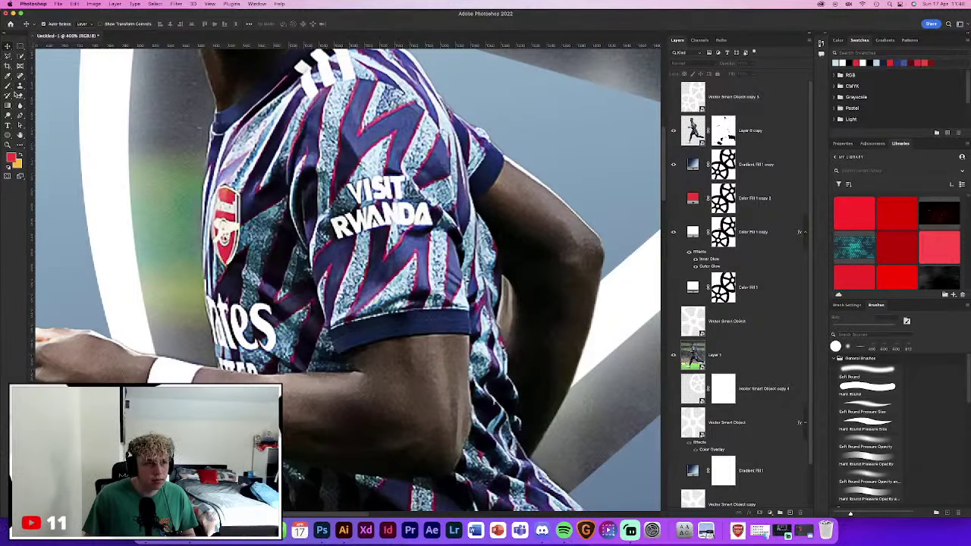
With the Pen tool in Path mode, place two anchors along the sleeve hem, then zoom out
left_click(8, 114)
scroll(386, 341, "up", 5)
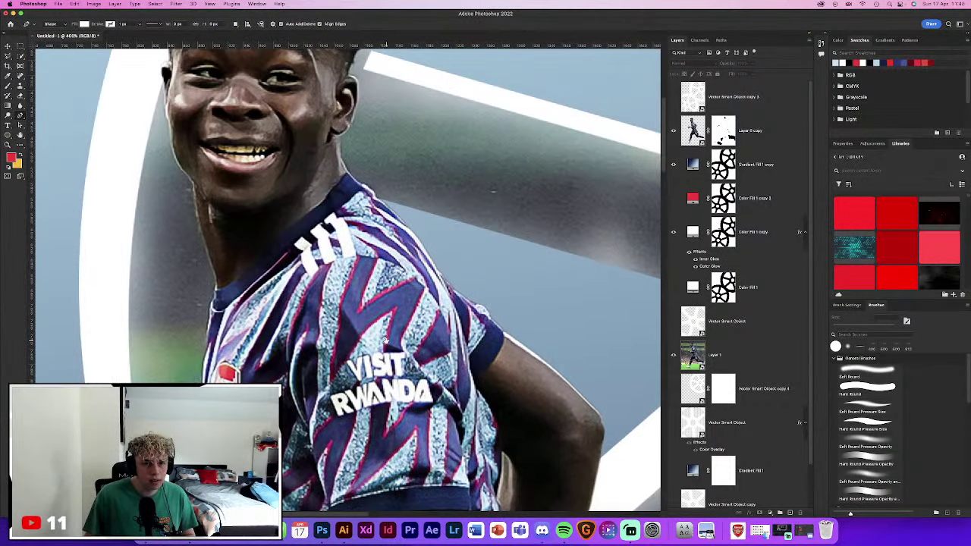
scroll(384, 341, "down", 3)
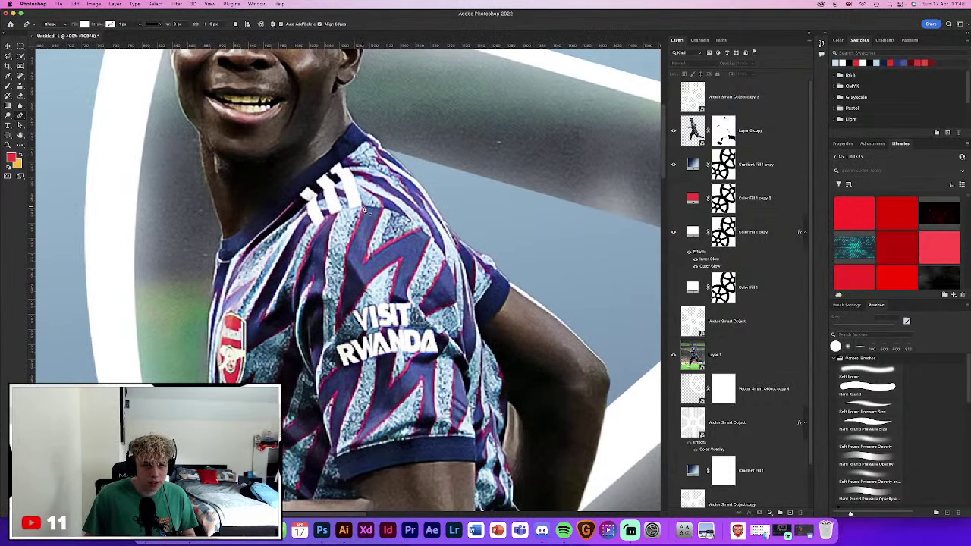
left_click(49, 24)
left_click(50, 34)
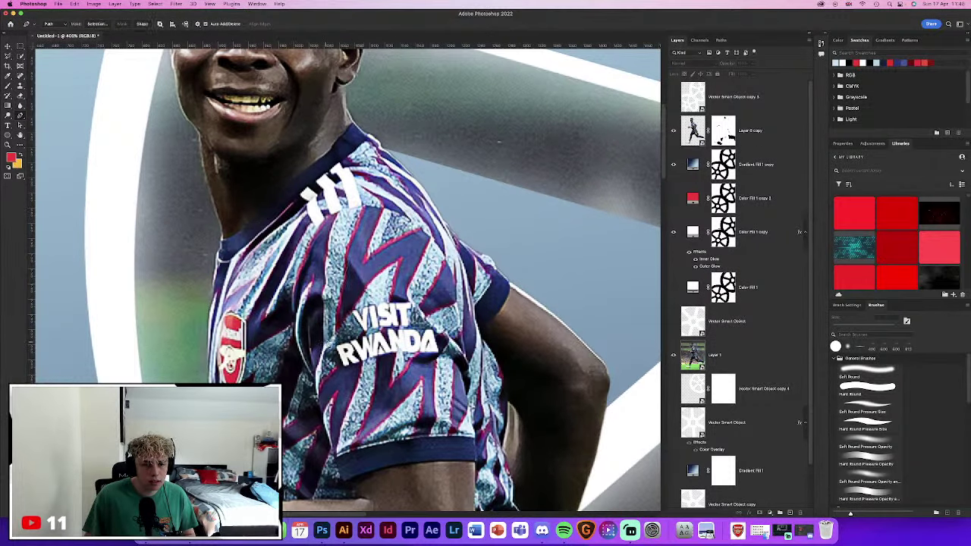
left_click(348, 455)
left_click(422, 378)
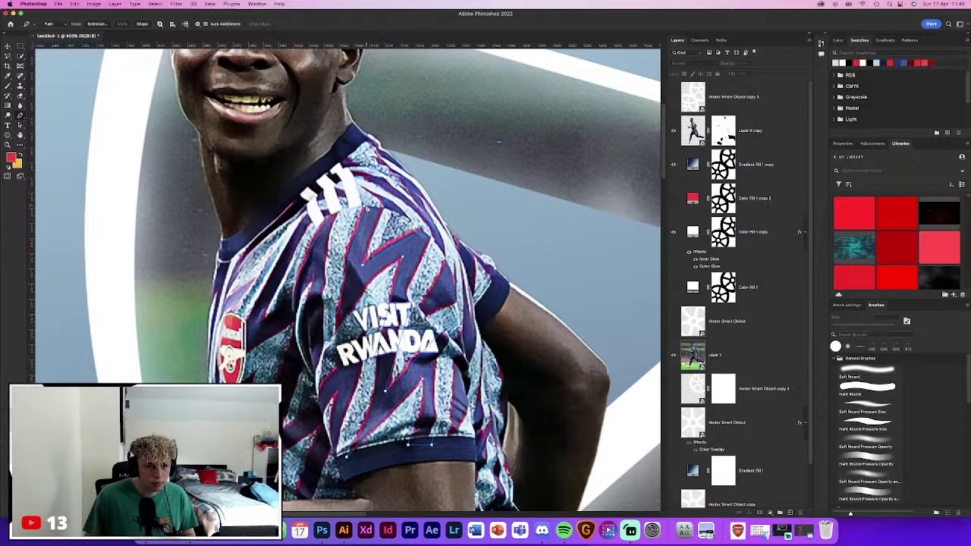
scroll(368, 211, "down", 5)
scroll(356, 197, "down", 5)
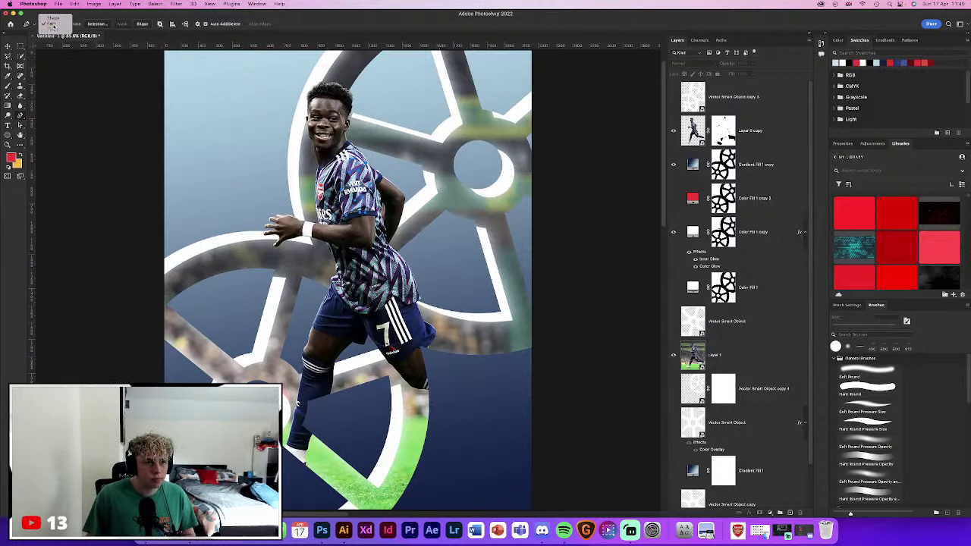
Enlarge the white lightning bolt to about 403%, rotate it and move it toward the top-left
left_click(141, 24)
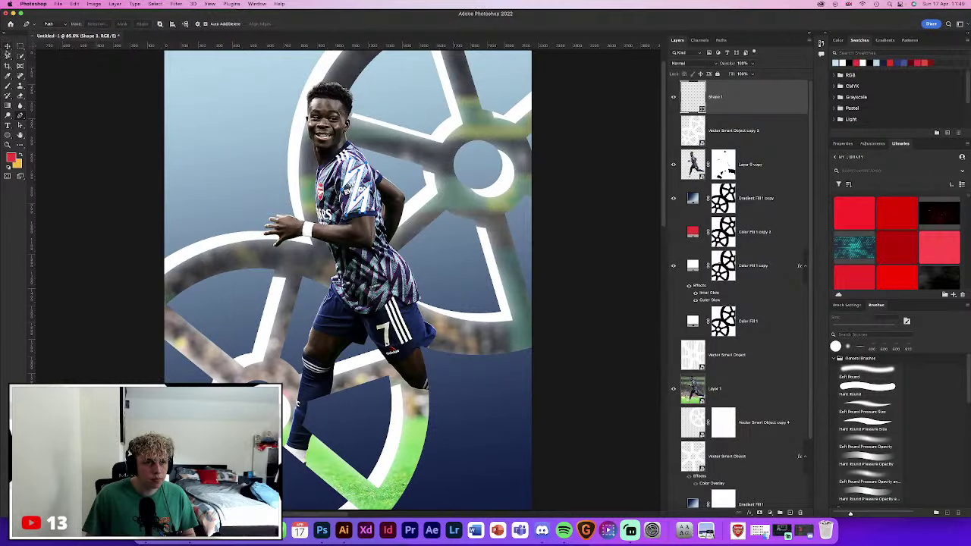
key("ctrl+t")
mouse_move(372, 218)
left_mouse_down()
mouse_move(436, 433)
mouse_move(512, 493)
left_mouse_up()
key("ctrl+minus")
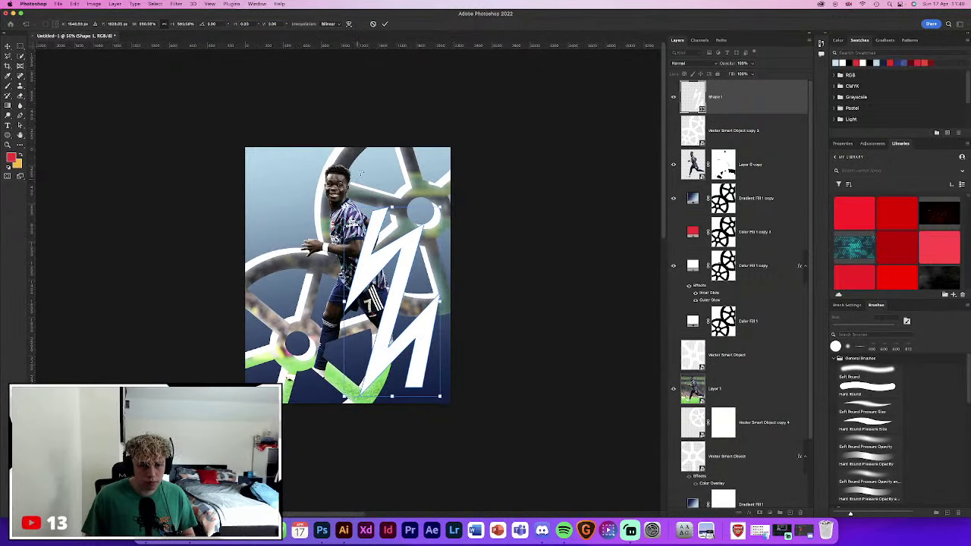
left_click_drag(453, 396, 483, 199)
left_click_drag(426, 249, 332, 180)
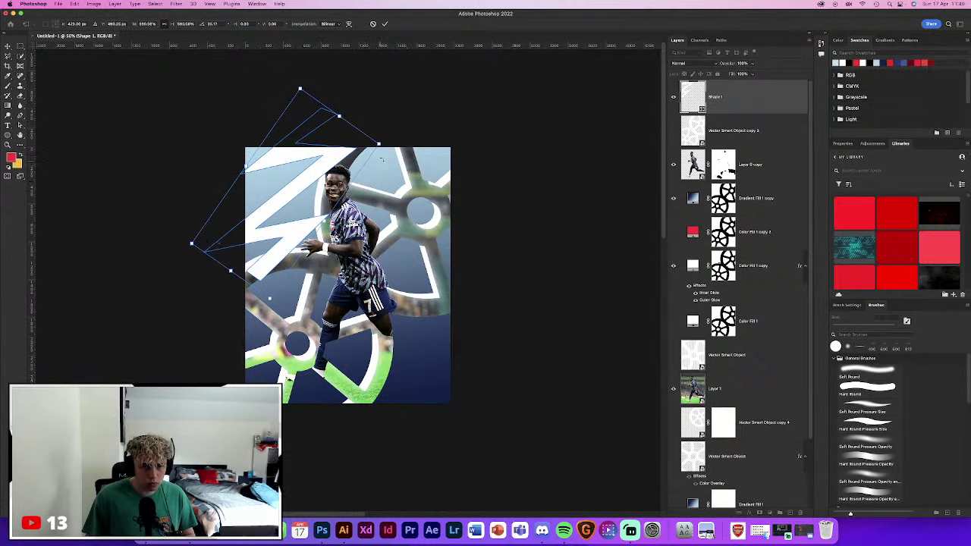
Fine-tune the bolt's tilt, size and top-left position overlapping the player, then commit the transform
mouse_move(379, 142)
left_mouse_down()
mouse_move(401, 130)
mouse_move(381, 91)
mouse_move(297, 143)
left_mouse_up()
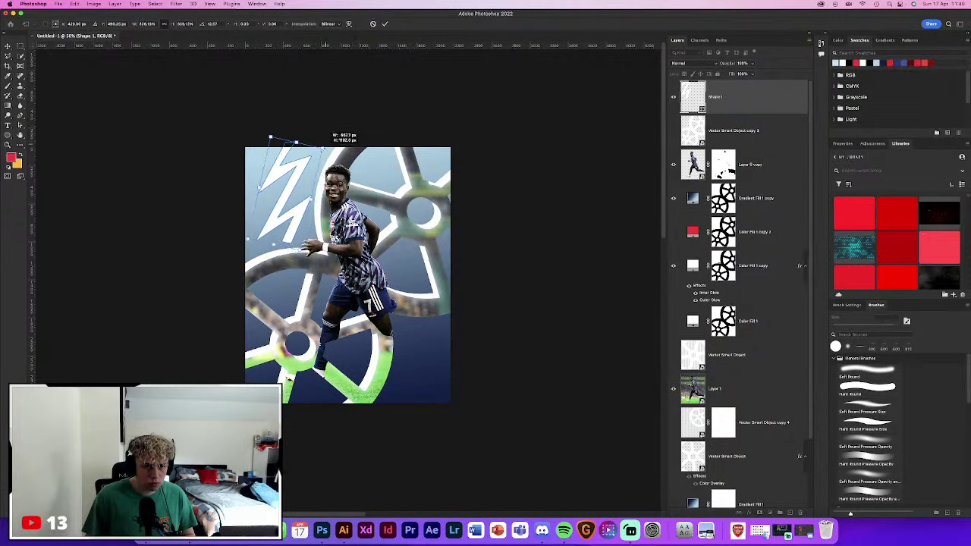
left_click_drag(253, 224, 207, 321)
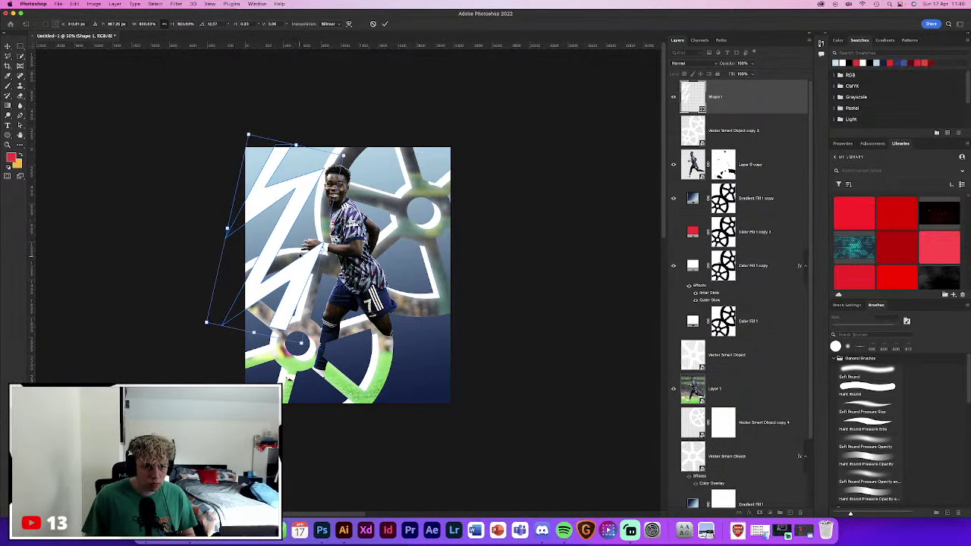
mouse_move(299, 260)
left_mouse_down()
mouse_move(303, 195)
mouse_move(308, 216)
left_mouse_up()
left_click_drag(383, 89, 394, 112)
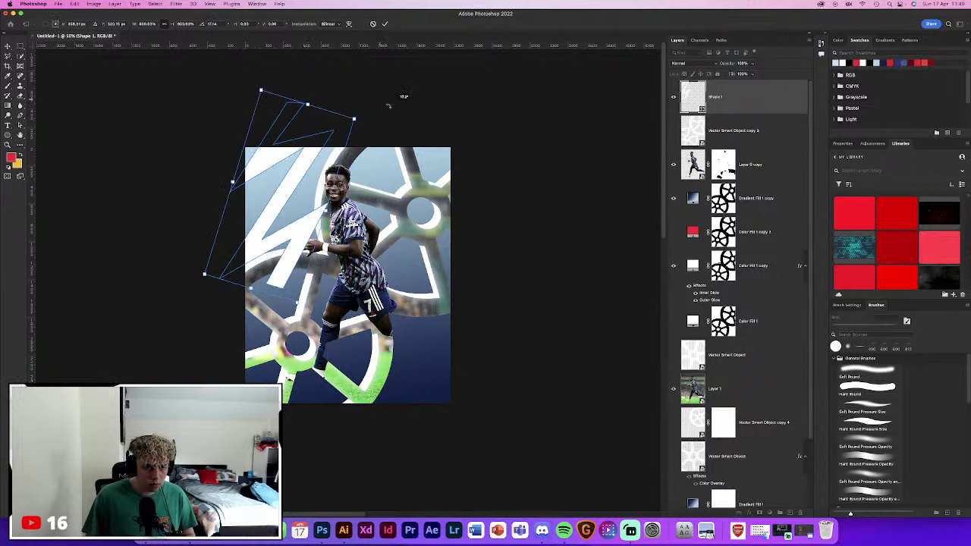
left_click_drag(306, 180, 307, 176)
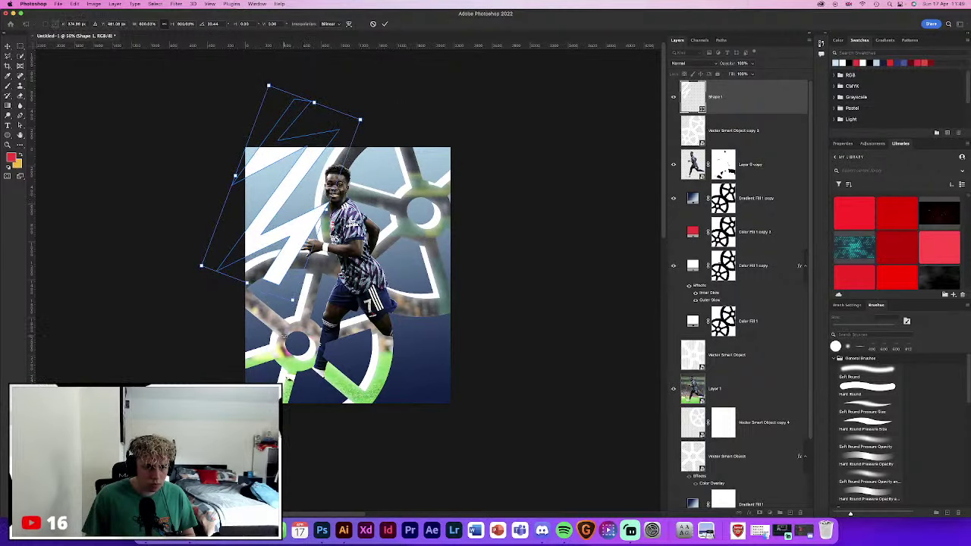
left_click_drag(291, 300, 290, 283)
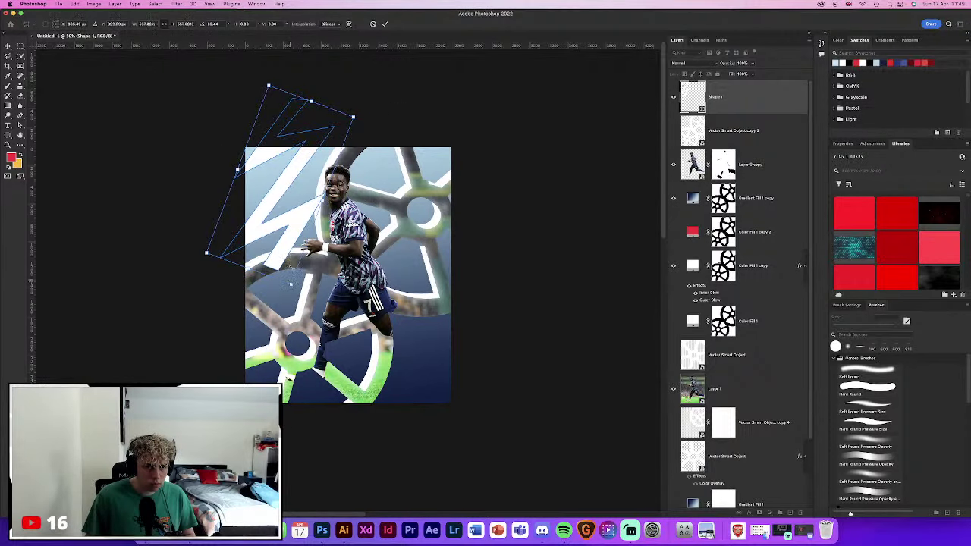
left_click(384, 23)
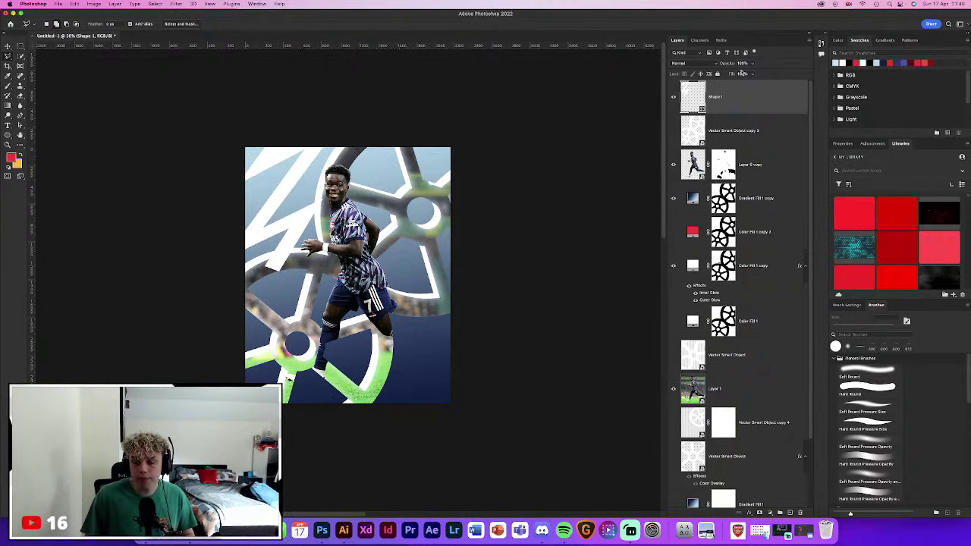
Give the bolt layer a navy #102047 Color Overlay layer style
double_click(745, 108)
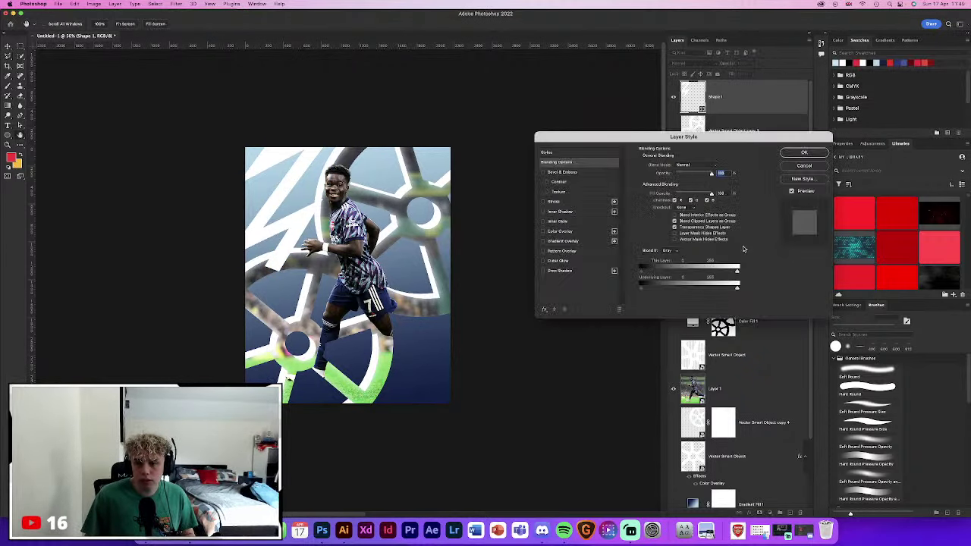
left_click(568, 232)
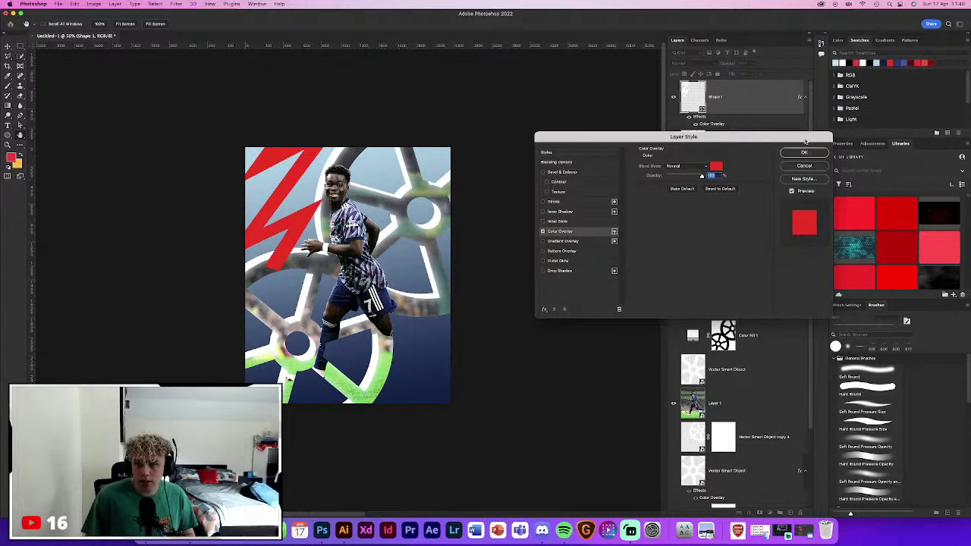
left_click(716, 166)
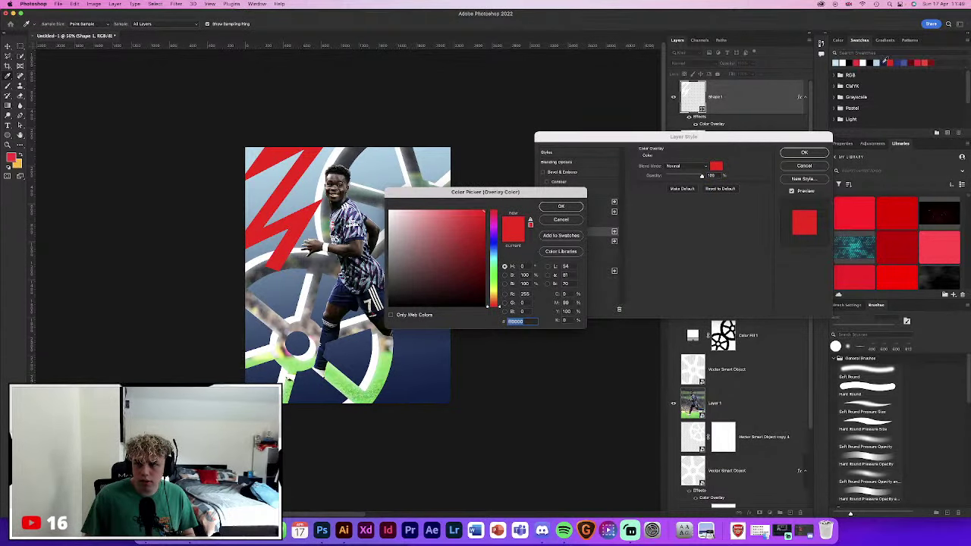
left_click(885, 63)
left_click(561, 207)
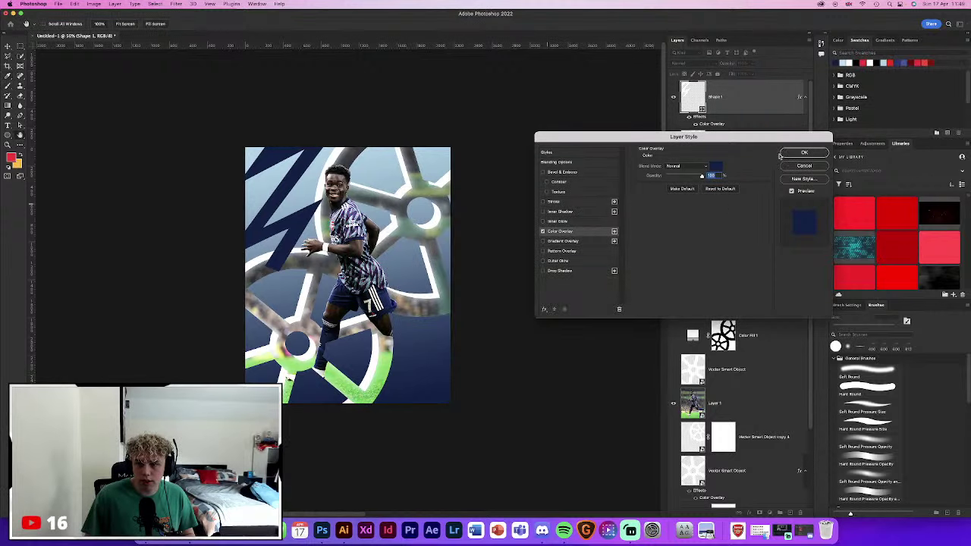
left_click(804, 153)
Convert the bolt layer to a smart object and set its blend mode to Soft Light
right_click(766, 113)
left_click(793, 241)
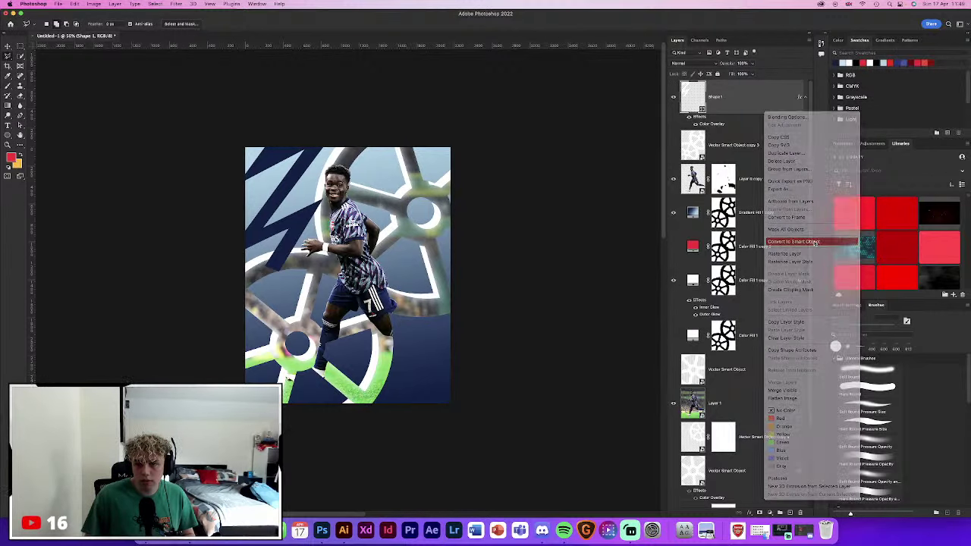
left_click(686, 64)
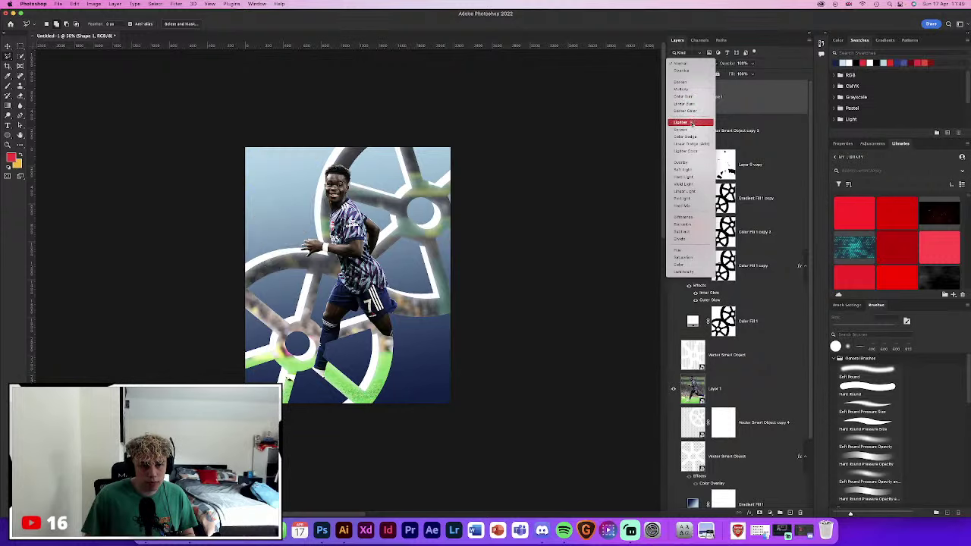
left_click(683, 170)
Rotate, slightly enlarge and tuck the bolt into the poster's top-left corner
key("ctrl+t")
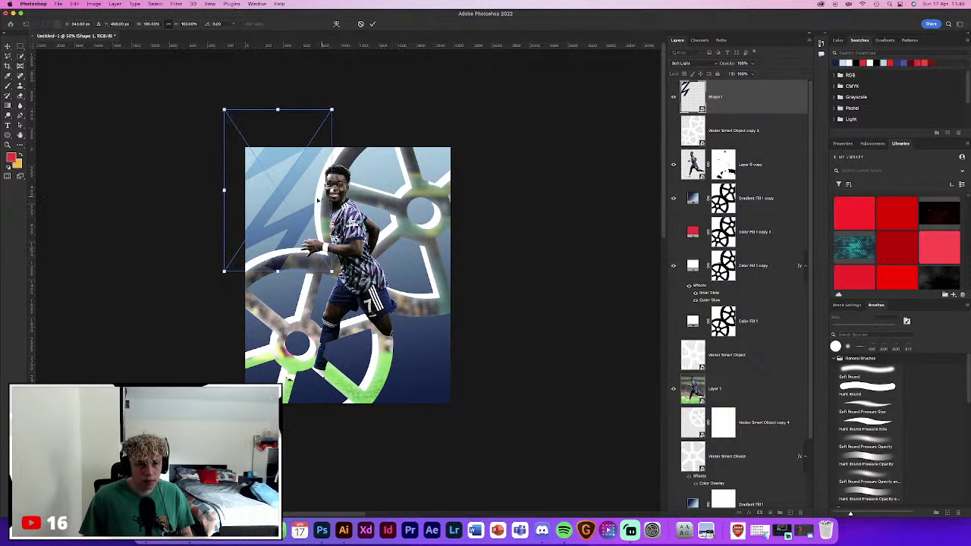
mouse_move(301, 210)
left_mouse_down()
mouse_move(309, 197)
mouse_move(334, 214)
left_mouse_up()
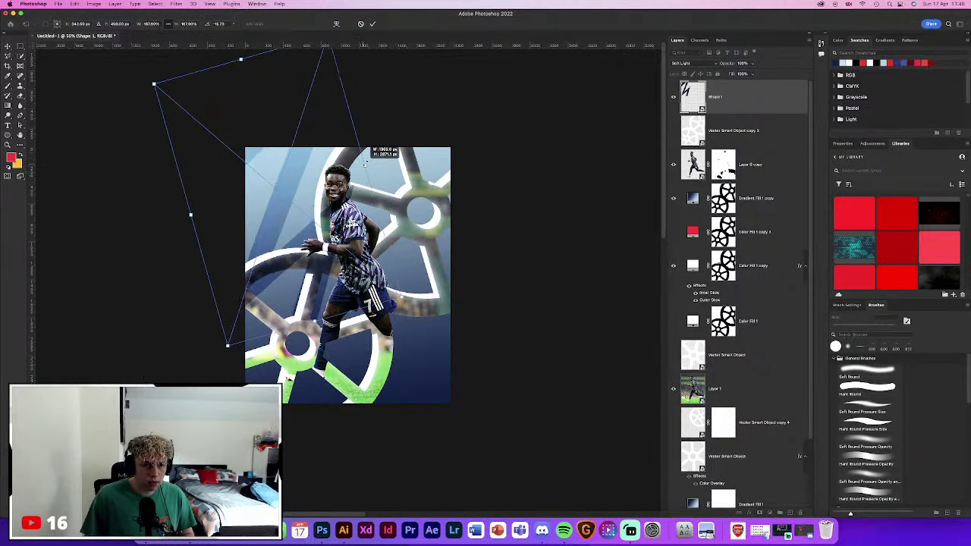
left_click_drag(238, 156, 259, 145)
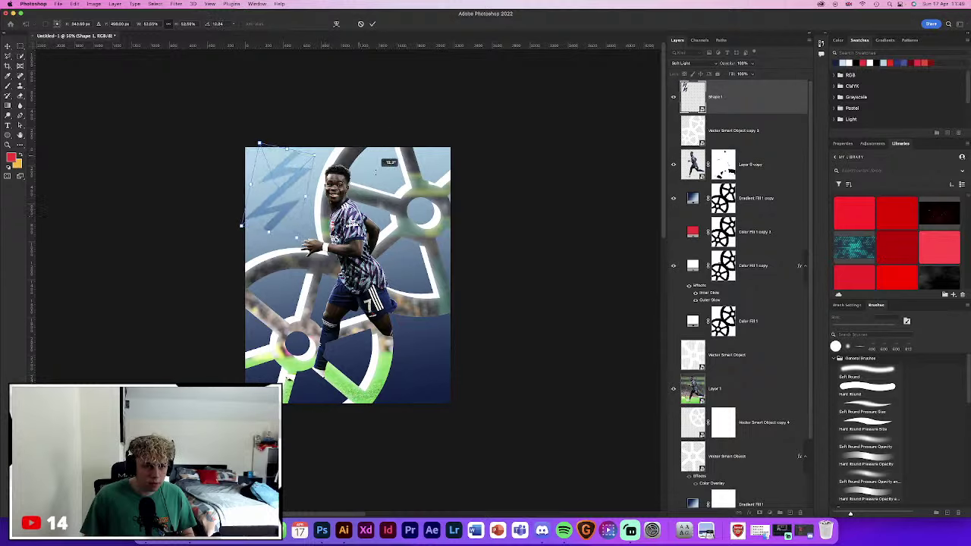
left_click_drag(257, 205, 239, 174)
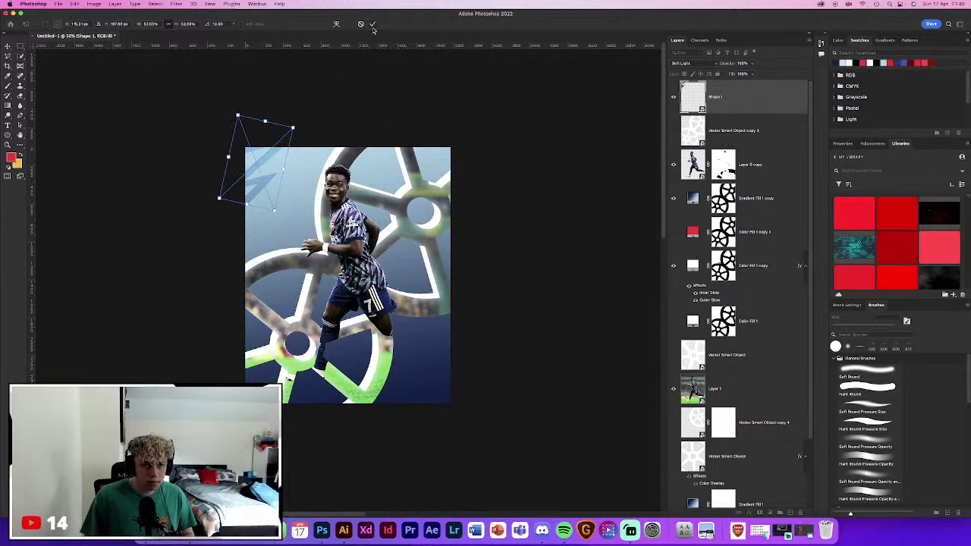
left_click_drag(274, 212, 282, 227)
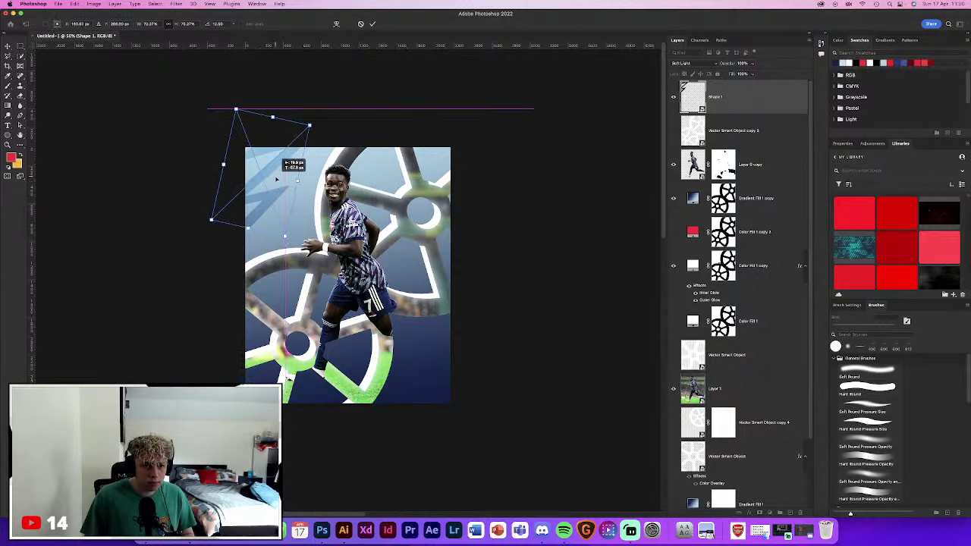
left_click_drag(268, 172, 276, 182)
left_click(371, 23)
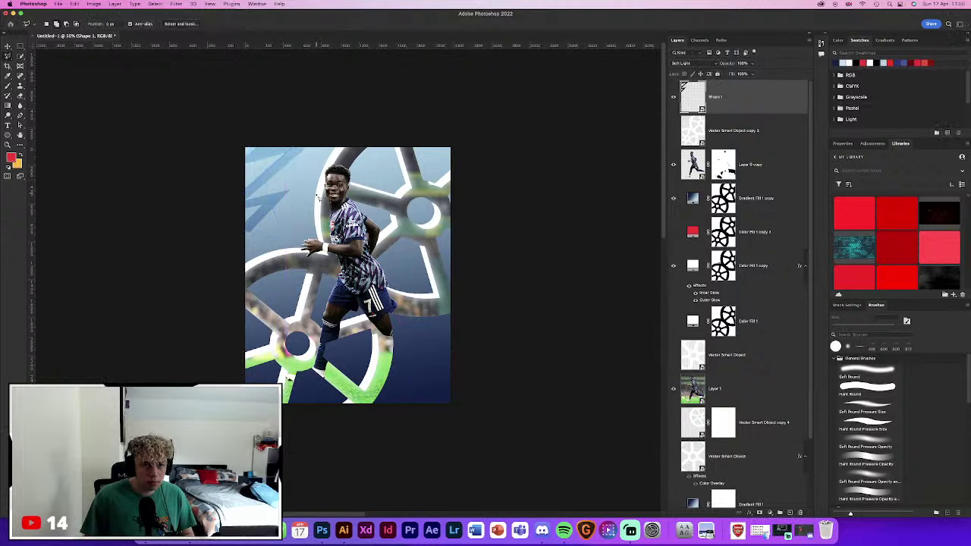
key("ctrl+t")
left_click_drag(249, 199, 247, 207)
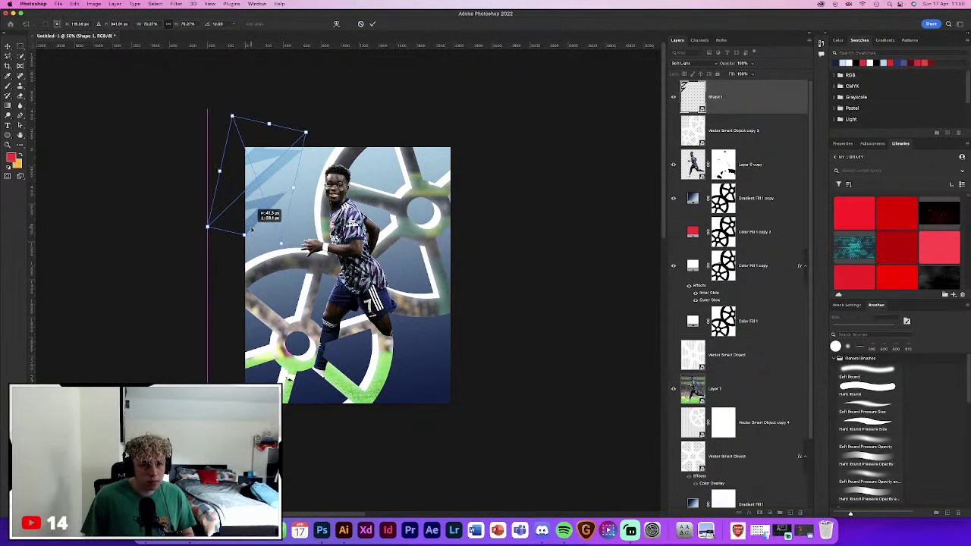
left_click(371, 24)
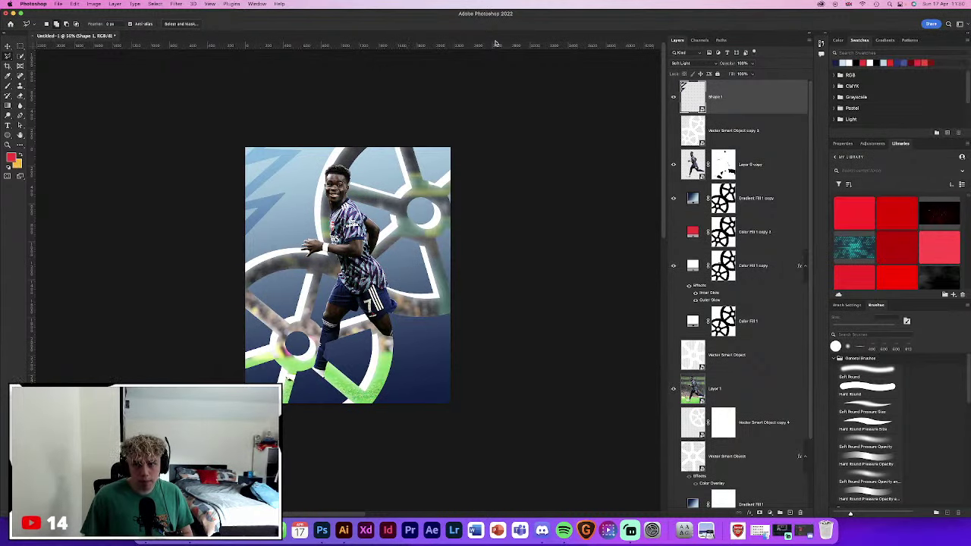
Inside the bolt smart object, pull the inner upper-left corner down and raise the upper-right tip
double_click(702, 98)
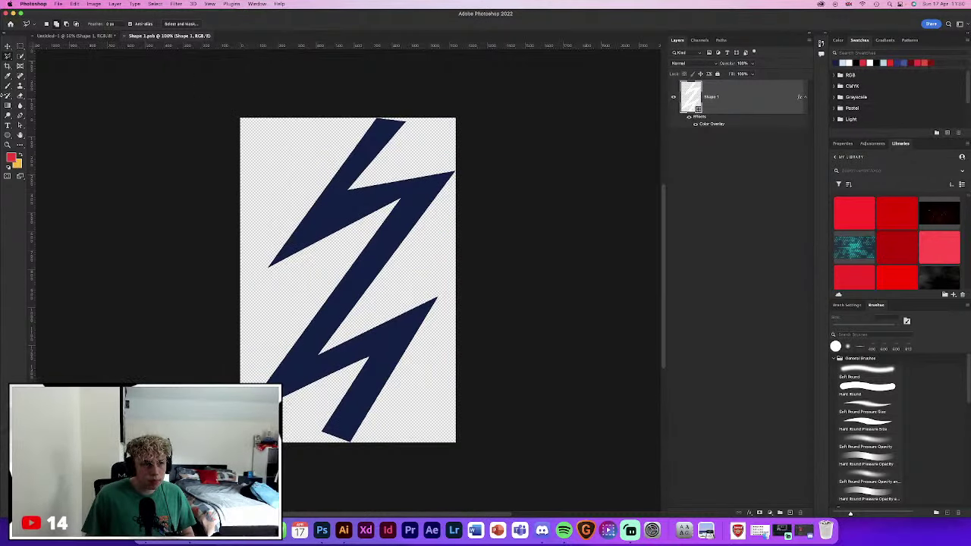
left_click(21, 124)
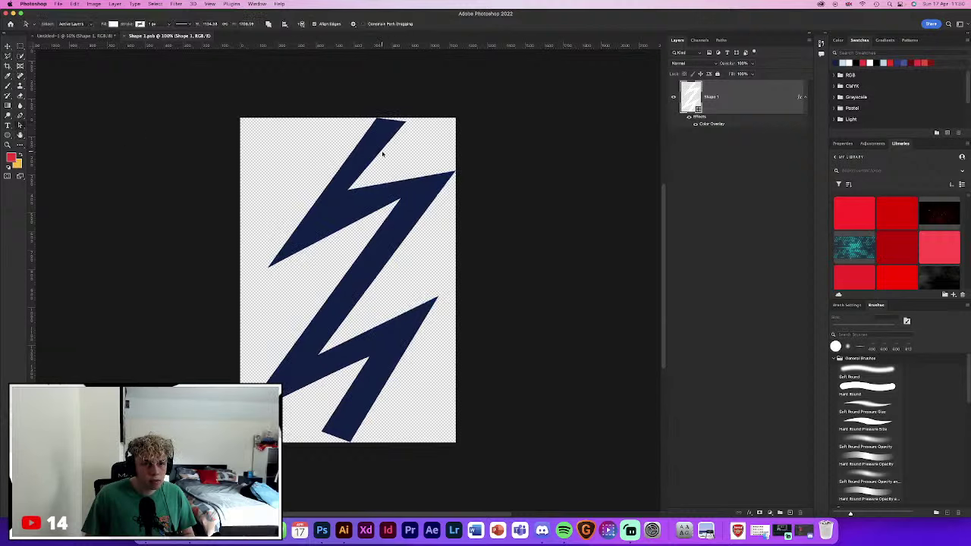
left_click(398, 203)
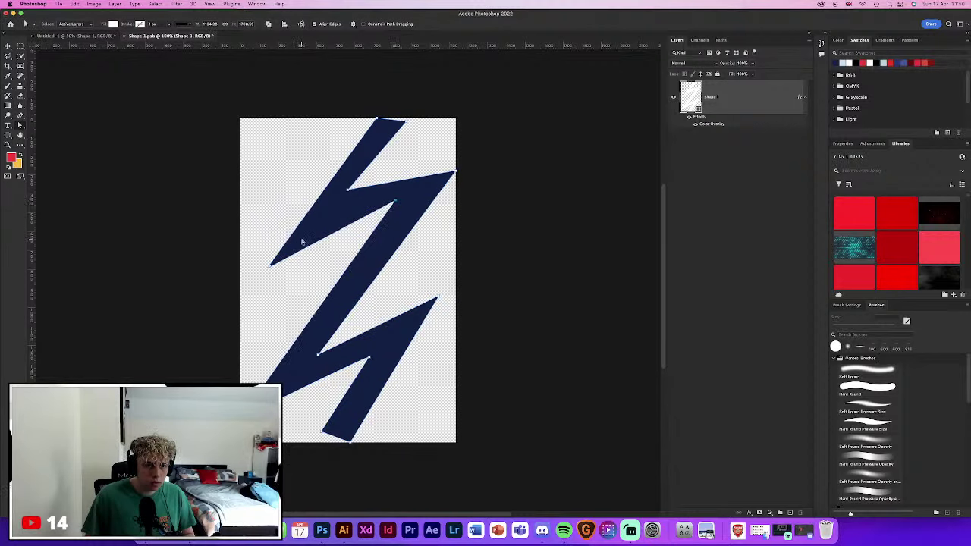
left_click_drag(347, 191, 341, 202)
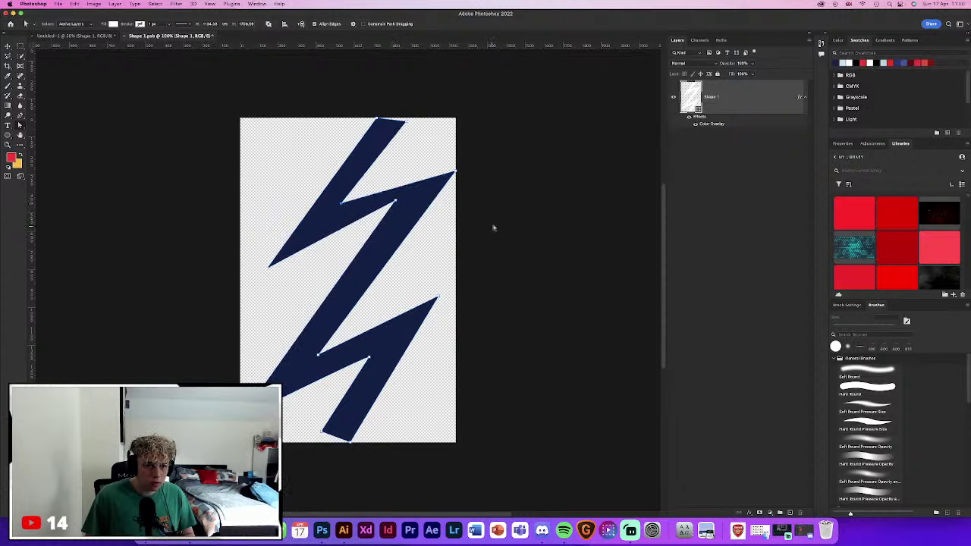
left_click_drag(454, 173, 463, 151)
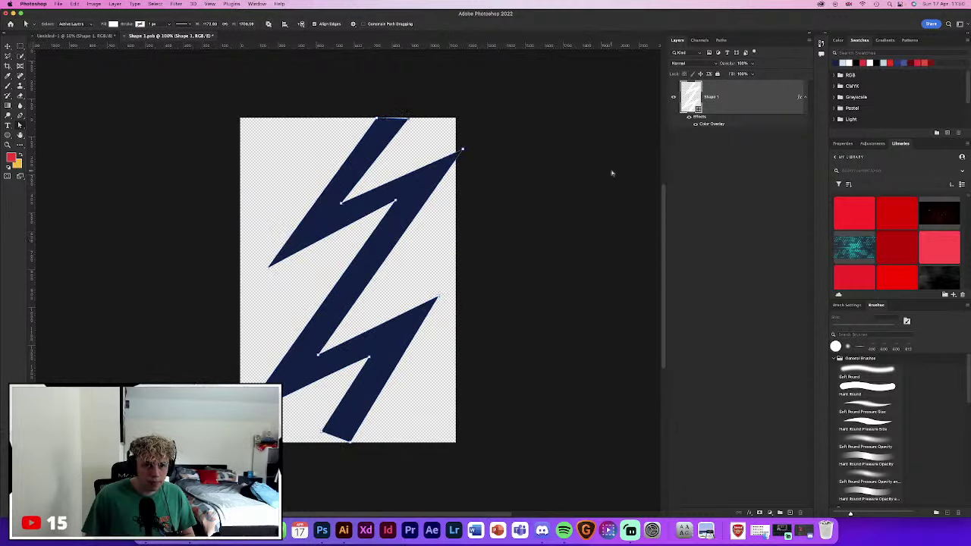
left_click(292, 108)
Save the Shape 1.psb smart object and close it, returning to the poster
key("ctrl+s")
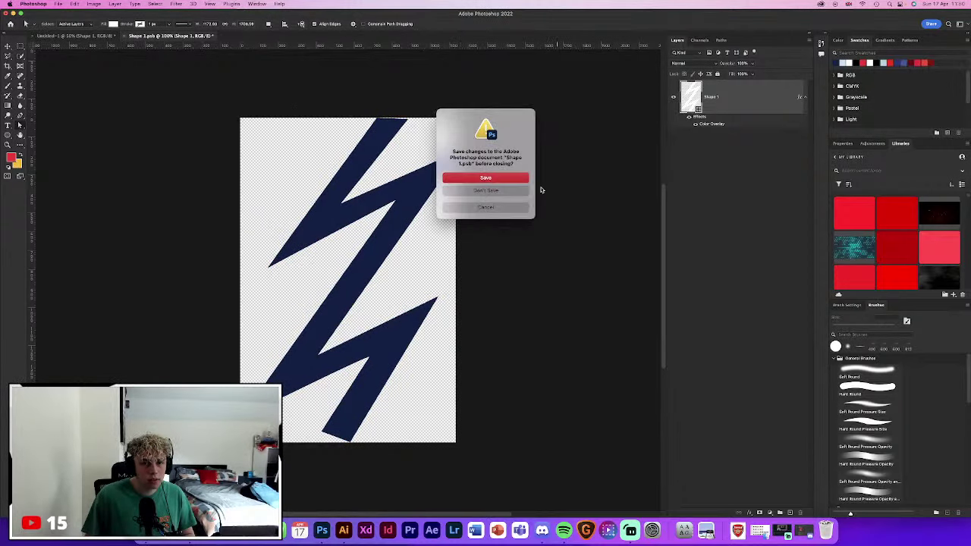
left_click(501, 181)
key("ctrl+w")
Duplicate the bolt and place the copy beside the original along the poster's top
key("v")
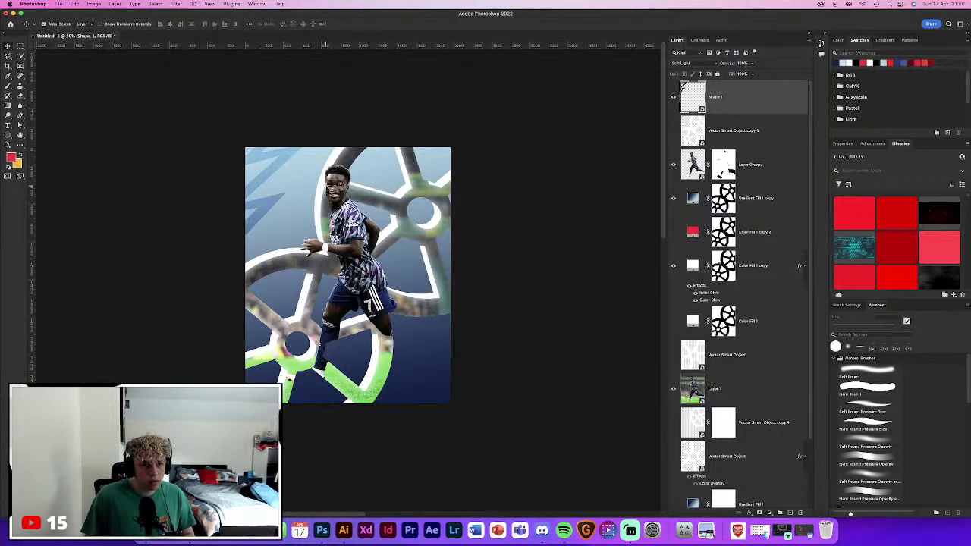
key("ctrl+t")
left_click(371, 25)
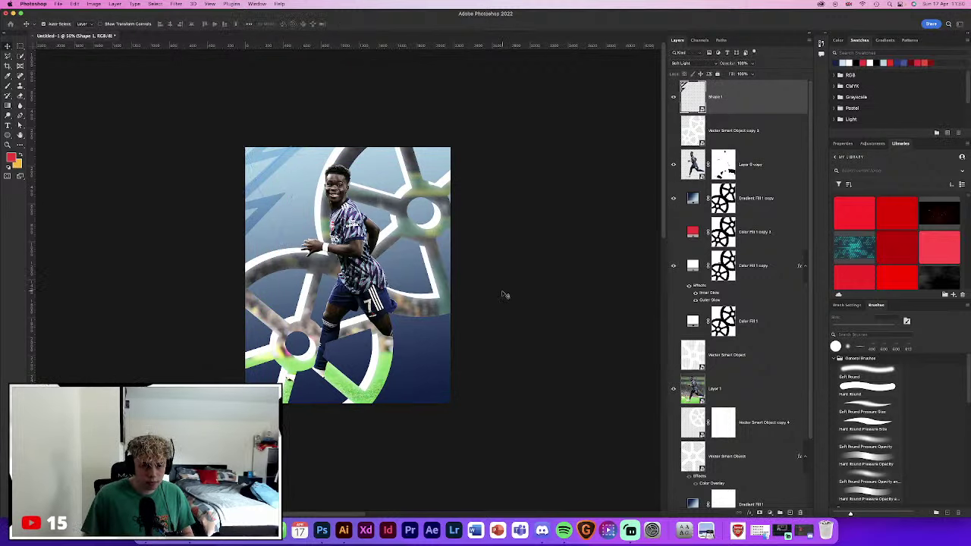
key("ctrl+j")
key("ctrl+t")
mouse_move(250, 196)
left_mouse_down()
mouse_move(308, 215)
mouse_move(354, 78)
left_mouse_up()
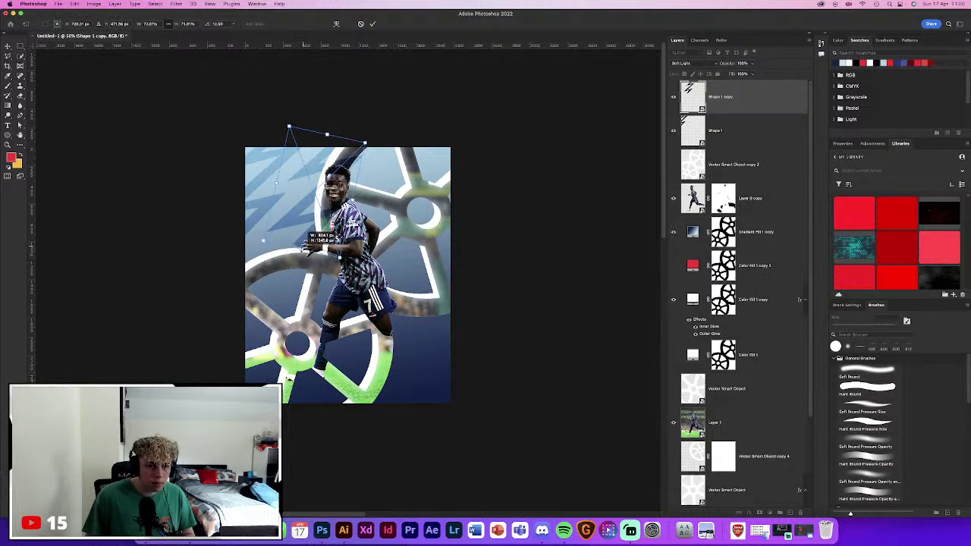
left_click(372, 24)
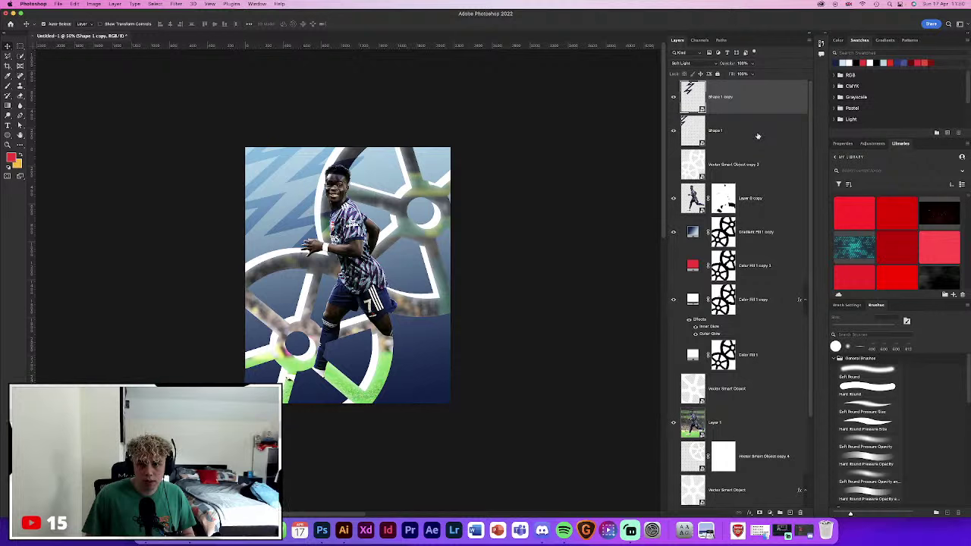
Duplicate both bolt layers and move the new pair to the poster's right side, slightly stretched
left_click(757, 136, "shift")
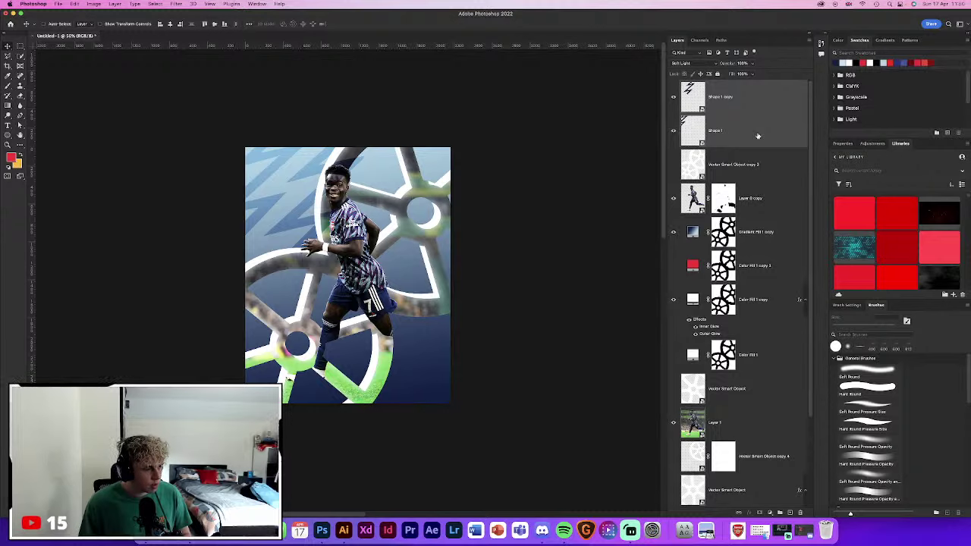
key("ctrl+j")
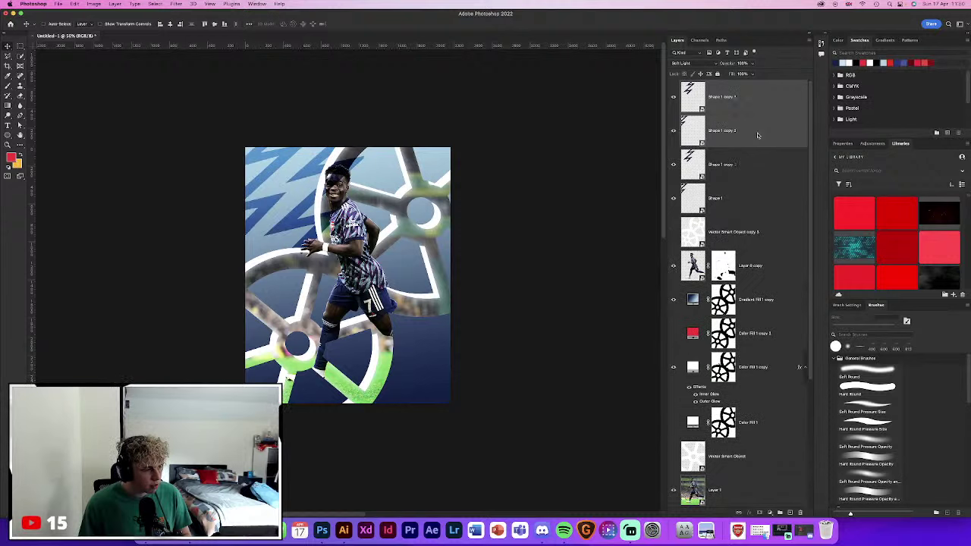
key("ctrl+t")
left_click_drag(312, 220, 426, 236)
left_click_drag(405, 272, 408, 280)
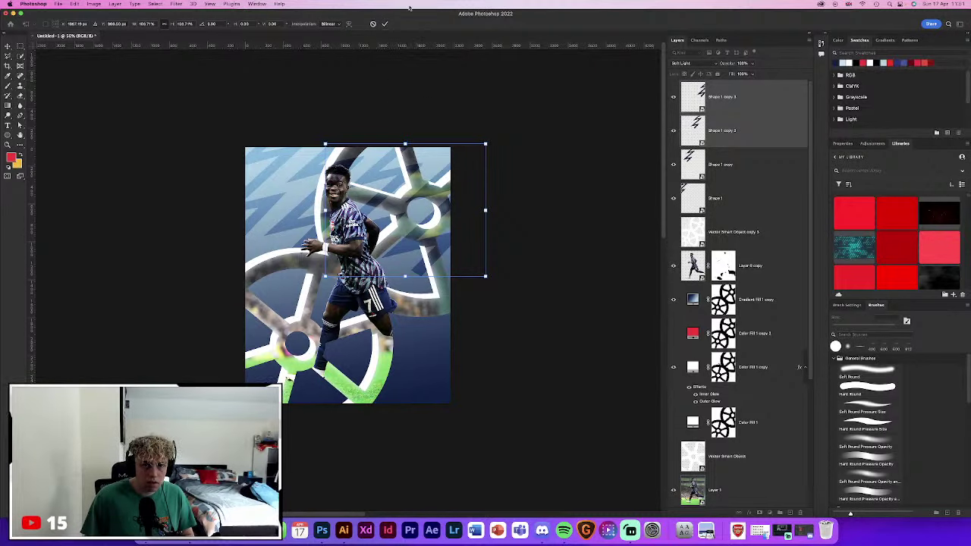
Add two more sets of bolt copies, one moved down the poster and one shifted left
left_click(384, 23)
key("ctrl+j")
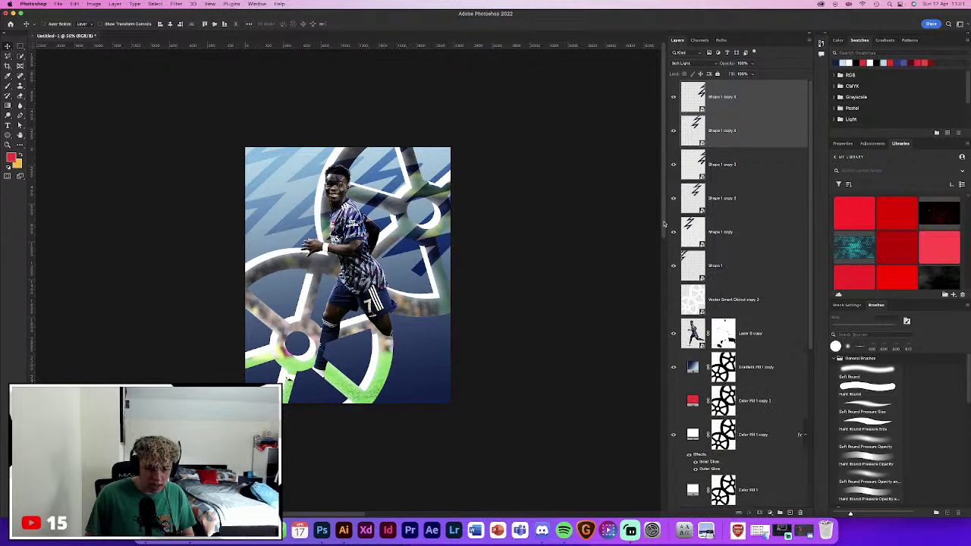
key("ctrl+t")
left_click_drag(450, 232, 440, 349)
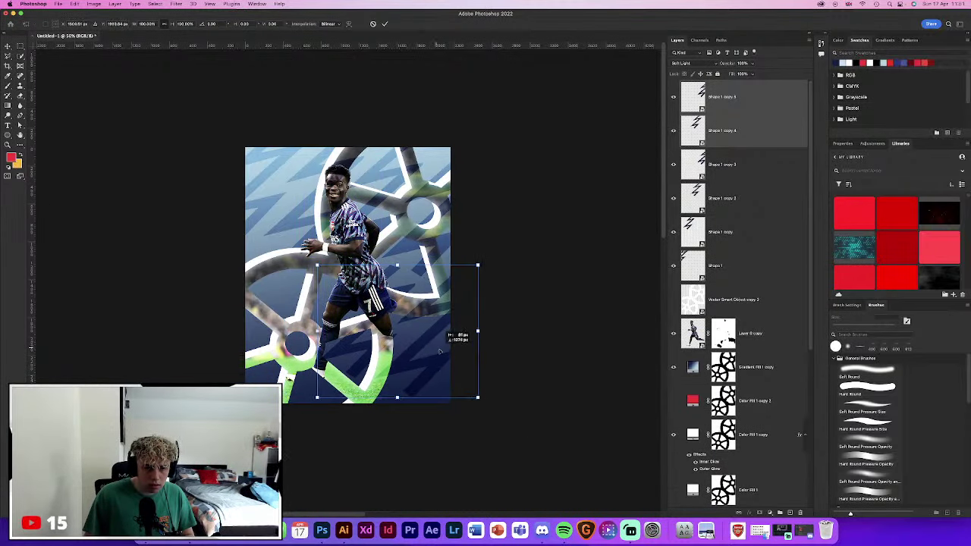
left_click_drag(439, 349, 441, 349)
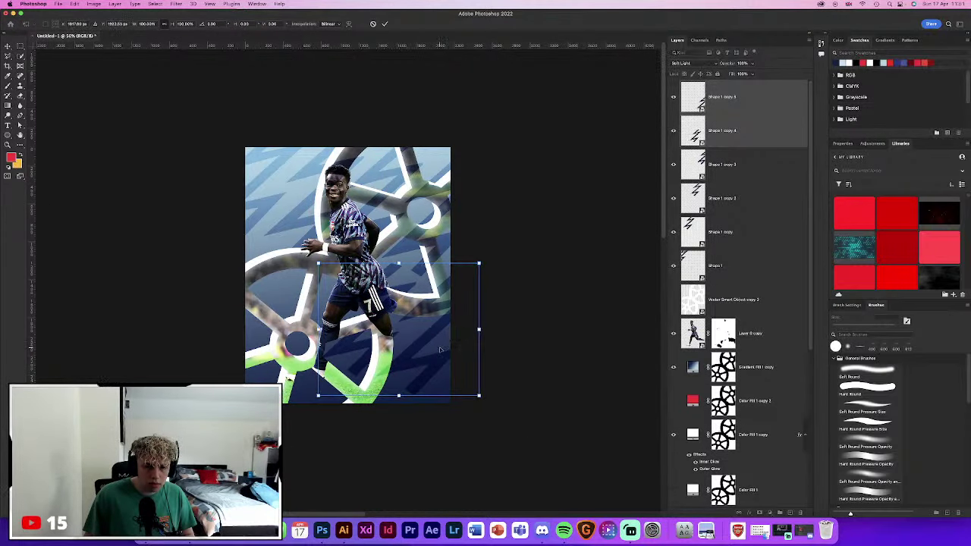
left_click(384, 23)
key("ctrl+j")
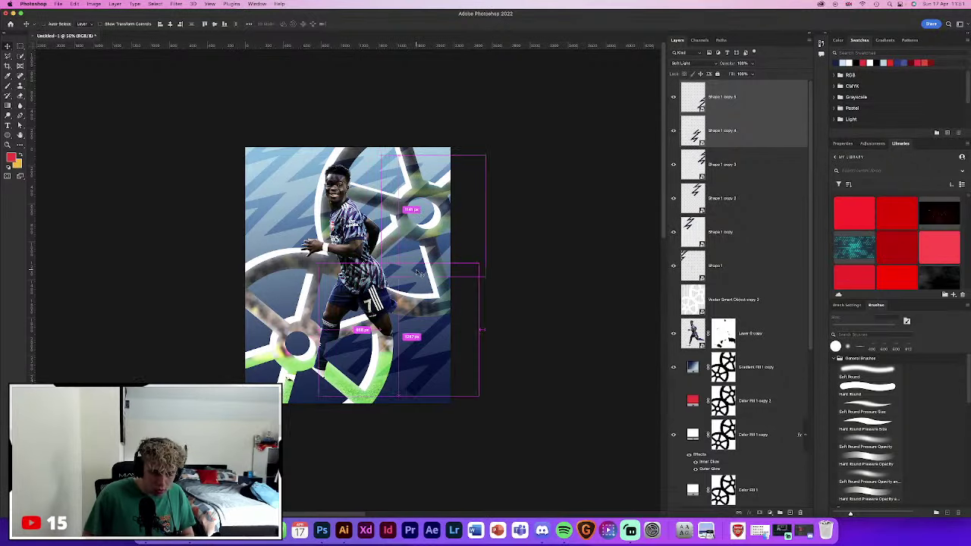
key("ctrl+t")
mouse_move(394, 328)
left_mouse_down()
mouse_move(277, 339)
mouse_move(278, 304)
left_mouse_up()
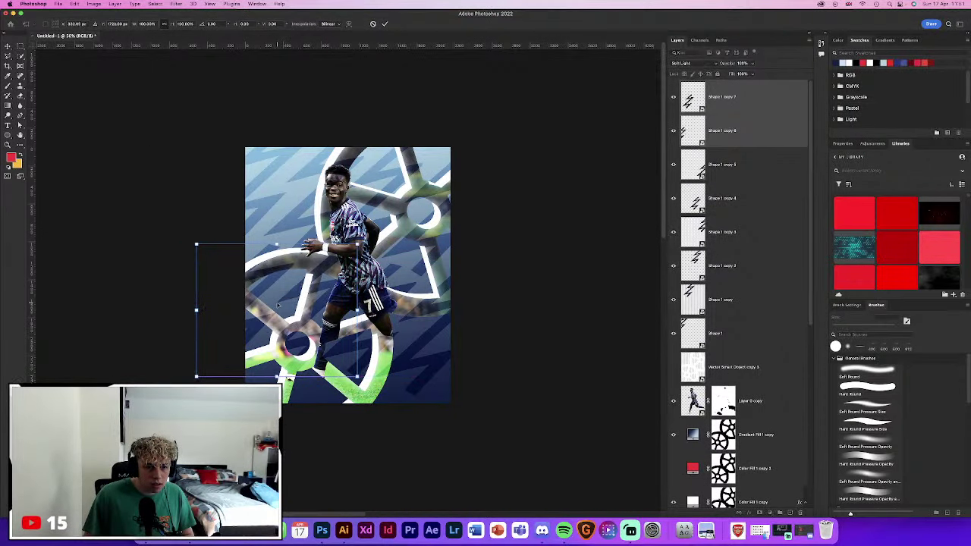
left_click(384, 23)
Add bolt copies along the poster's bottom edge, from the bottom-left toward the right
key("ctrl+j")
key("ctrl+t")
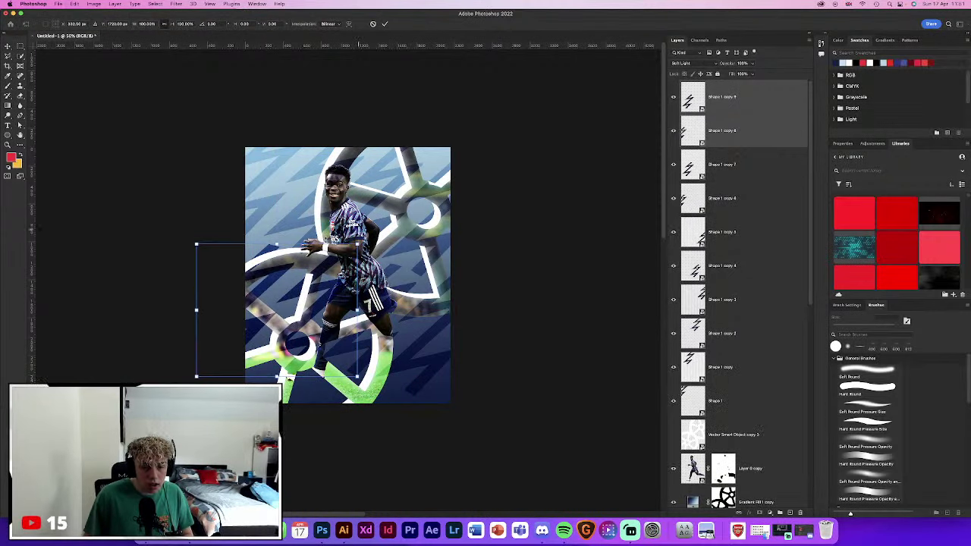
mouse_move(288, 279)
left_mouse_down()
mouse_move(298, 466)
mouse_move(320, 420)
left_mouse_up()
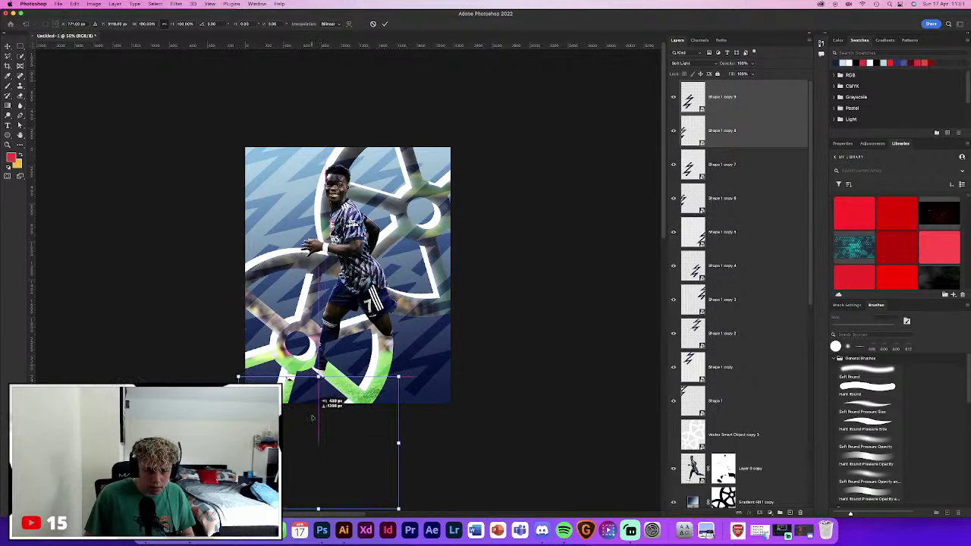
mouse_move(320, 420)
left_mouse_down()
mouse_move(330, 410)
mouse_move(275, 399)
mouse_move(278, 380)
mouse_move(286, 385)
left_mouse_up()
left_click(385, 23)
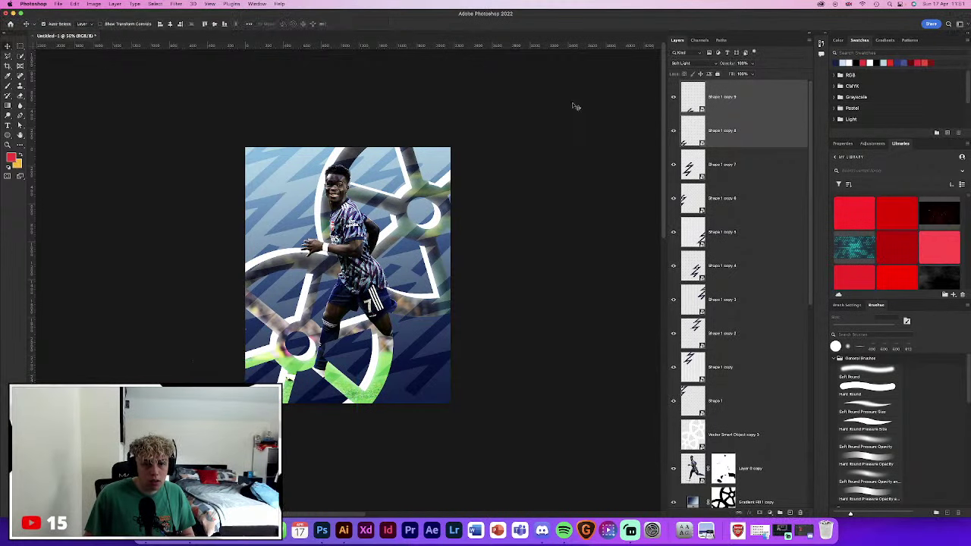
key("super+j")
key("super+t")
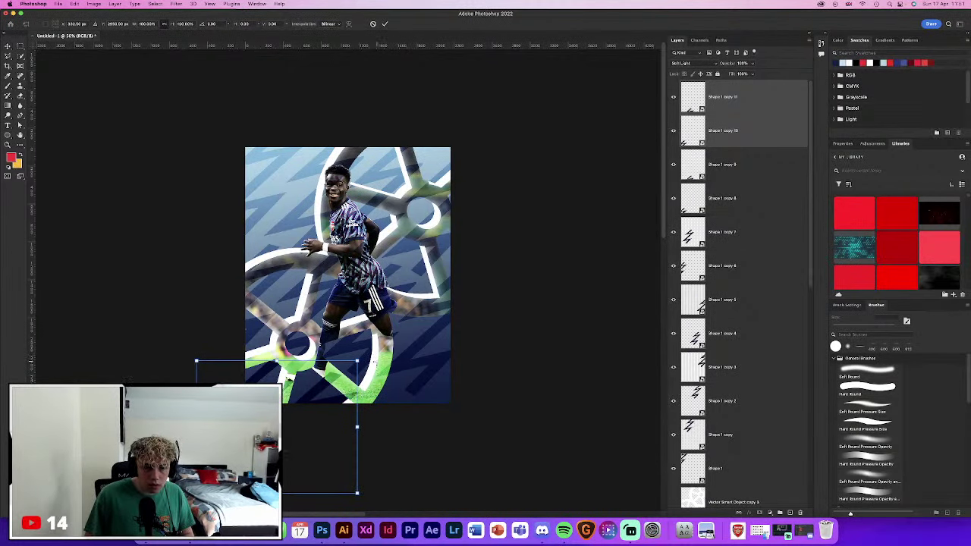
left_click_drag(326, 393, 444, 419)
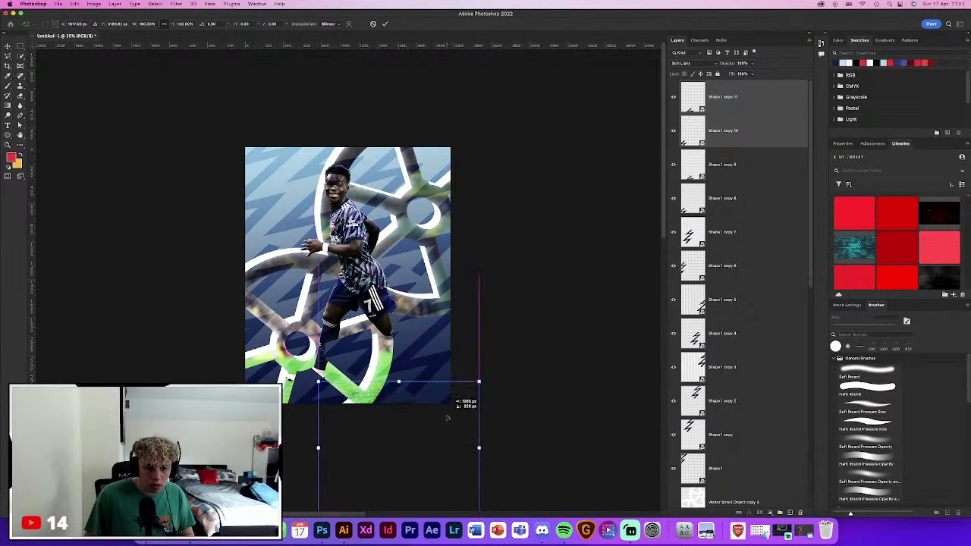
mouse_move(444, 419)
left_mouse_down()
mouse_move(436, 415)
mouse_move(451, 414)
left_mouse_up()
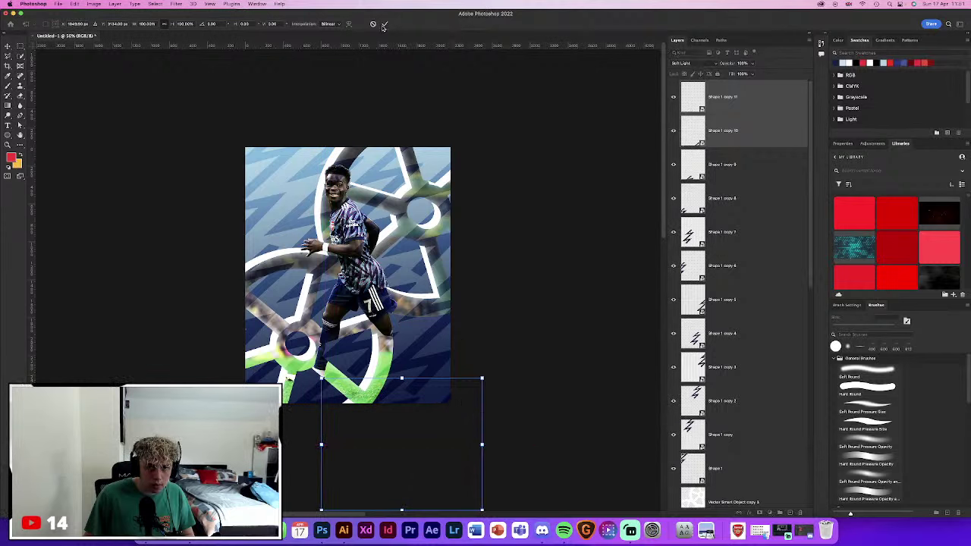
left_click(383, 25)
left_click(734, 98)
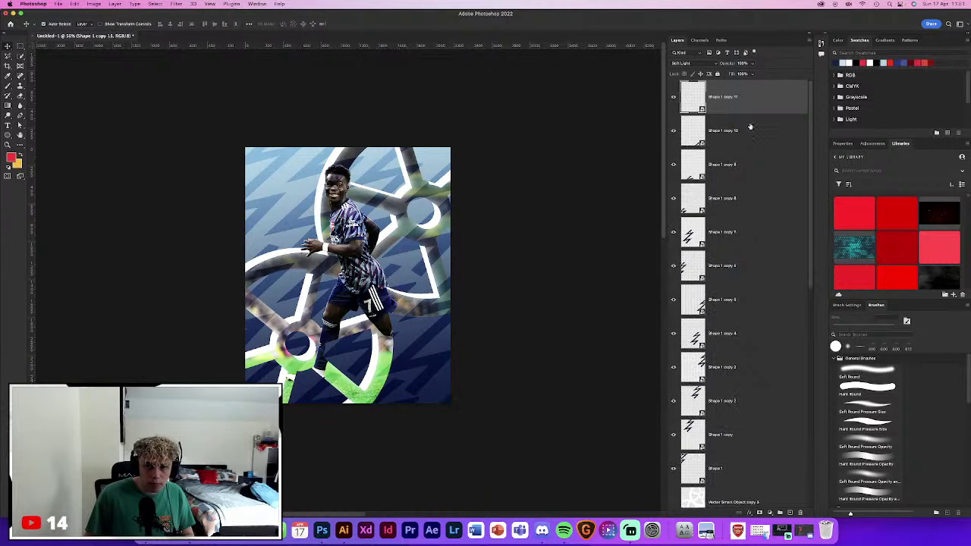
Delete Shape 1 copy 10 and reposition Shape 1 copy 11 near the poster's bottom
left_click(749, 127)
key("BackSpace")
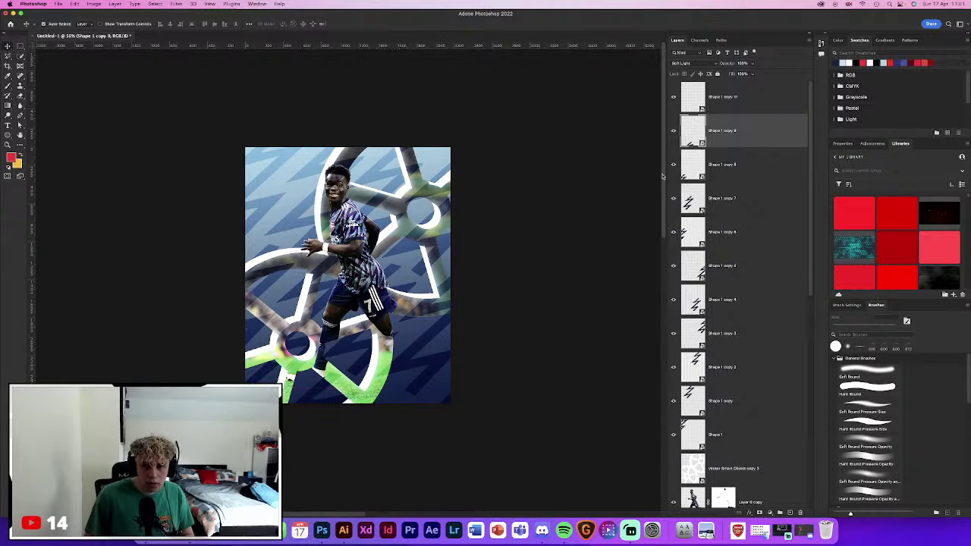
left_click(762, 94)
key("ctrl+t")
mouse_move(485, 383)
left_mouse_down()
mouse_move(422, 392)
mouse_move(453, 402)
mouse_move(526, 346)
left_mouse_up()
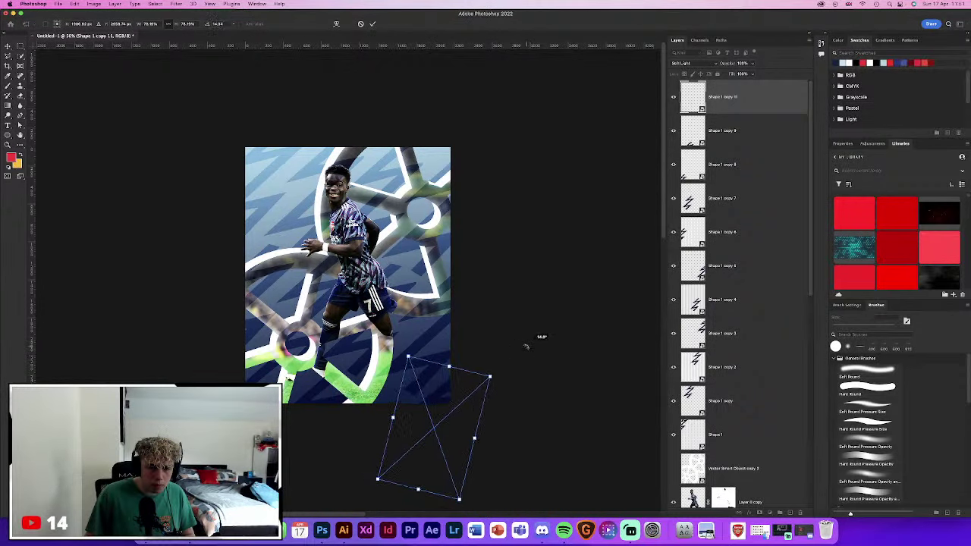
left_click(372, 24)
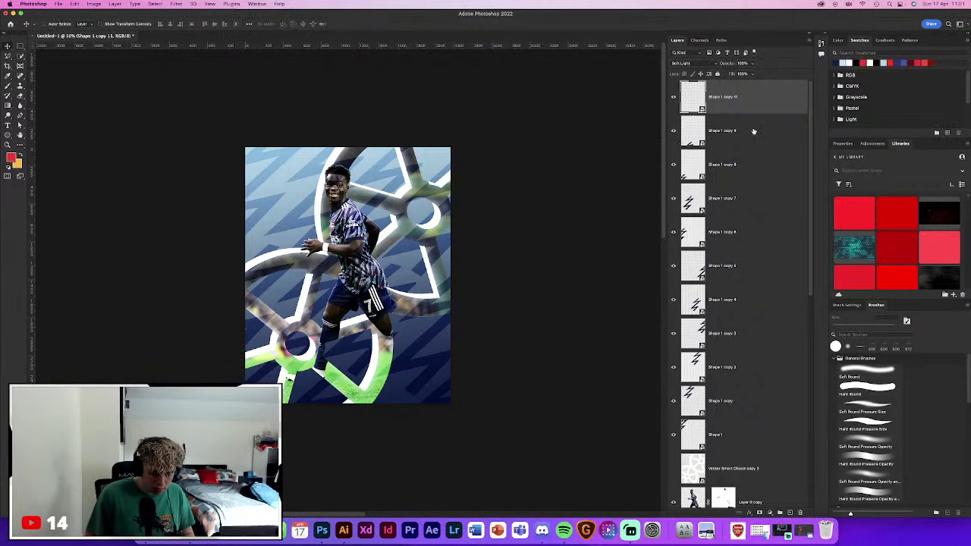
Duplicate the last bolt and move the copy into the bottom-left corner
key("ctrl+j")
key("ctrl+t")
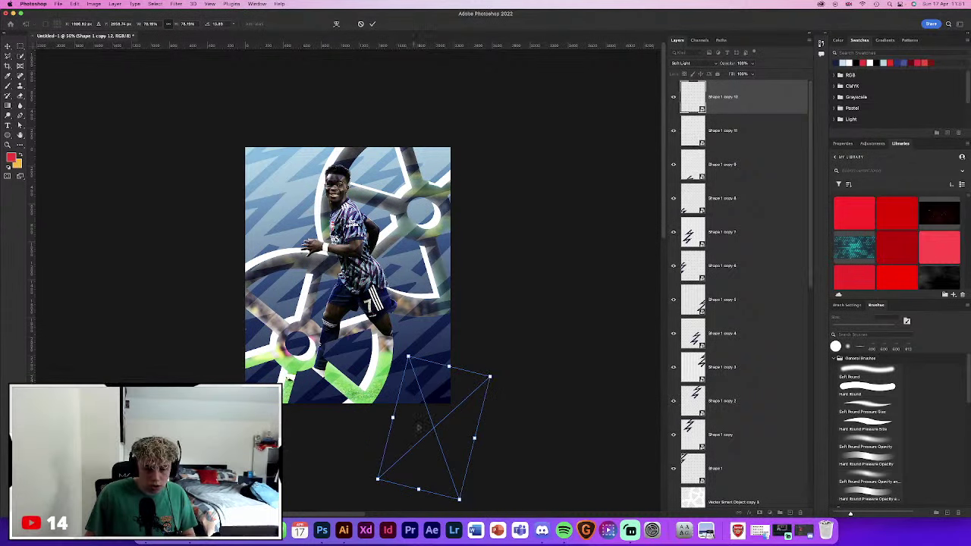
left_click_drag(430, 423, 354, 432)
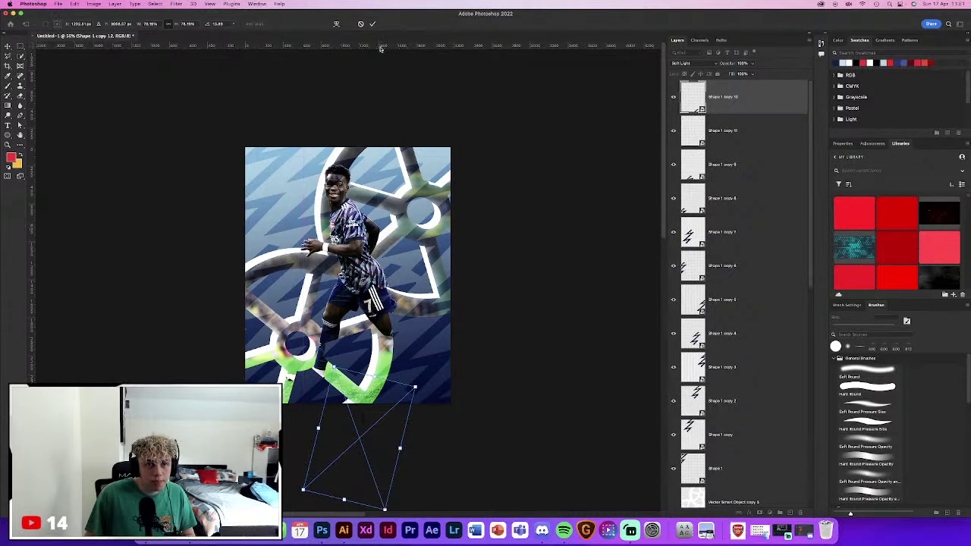
left_click(373, 24)
Select all Shape 1 bolt layers and group them into Group 1
scroll(759, 282, "down", 5)
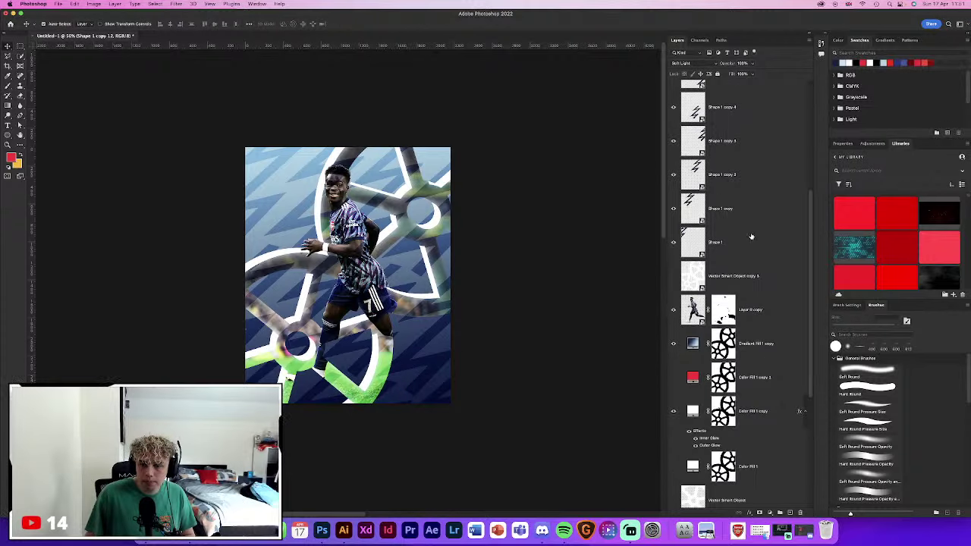
left_click(751, 237, "shift")
left_click(780, 513)
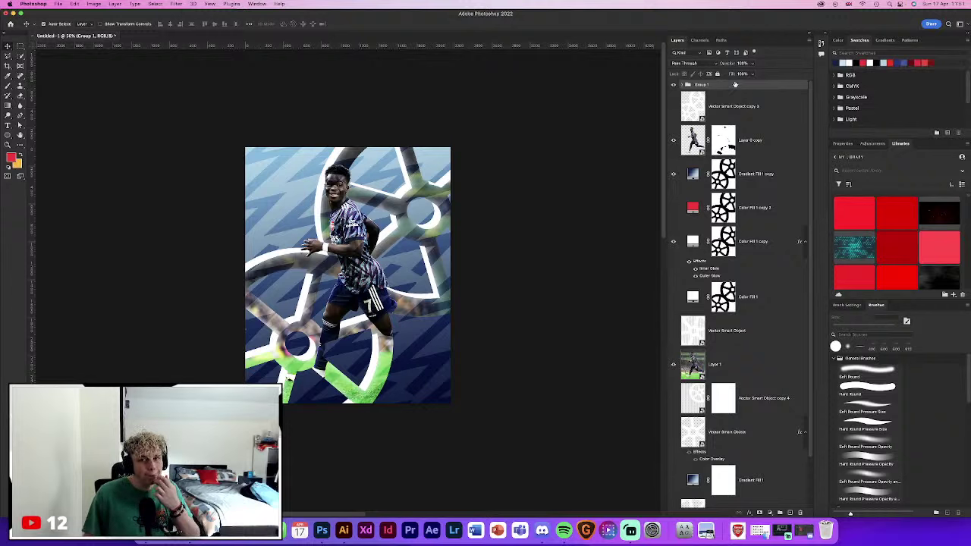
Select every bolt layer in Group 1 and merge them into Shape 1 copy 12
left_click(687, 85)
left_click(785, 119)
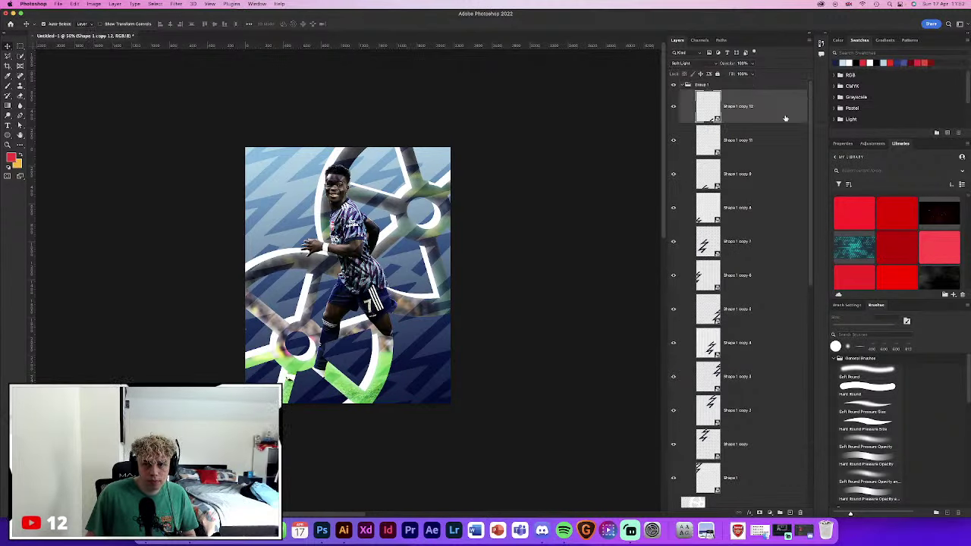
left_click(768, 483, "shift")
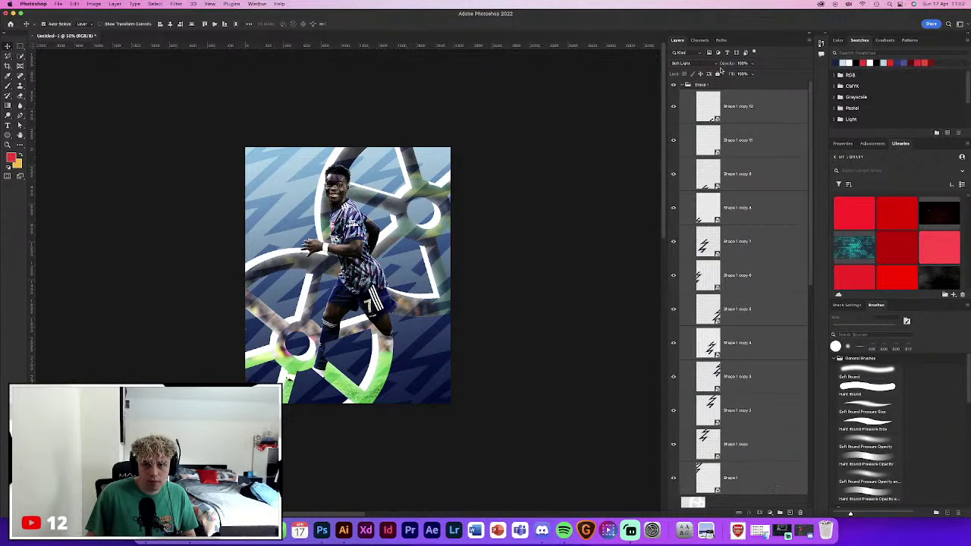
left_click(713, 63)
left_click(686, 9)
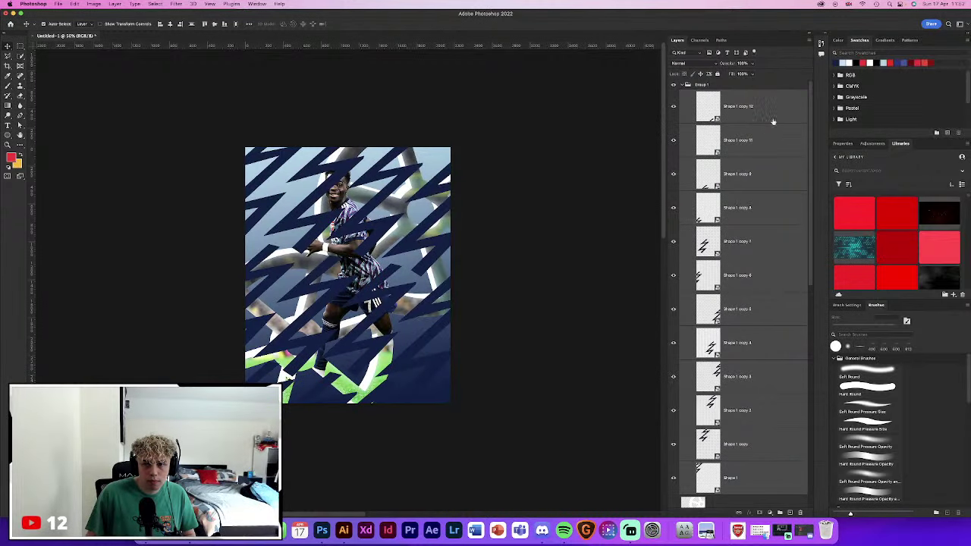
right_click(772, 121)
left_click(796, 206)
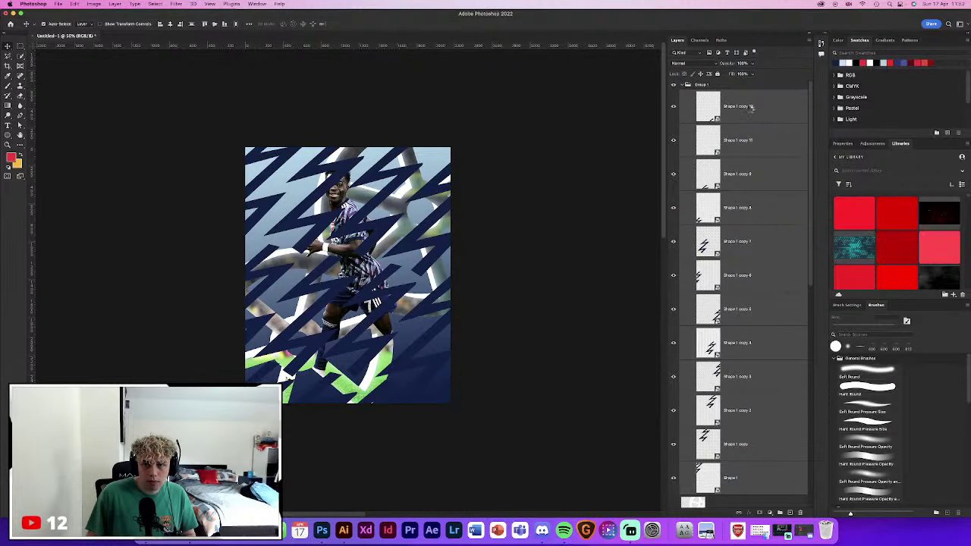
Set the merged bolt layer to Soft Light and move it below the player cutout
left_click(690, 63)
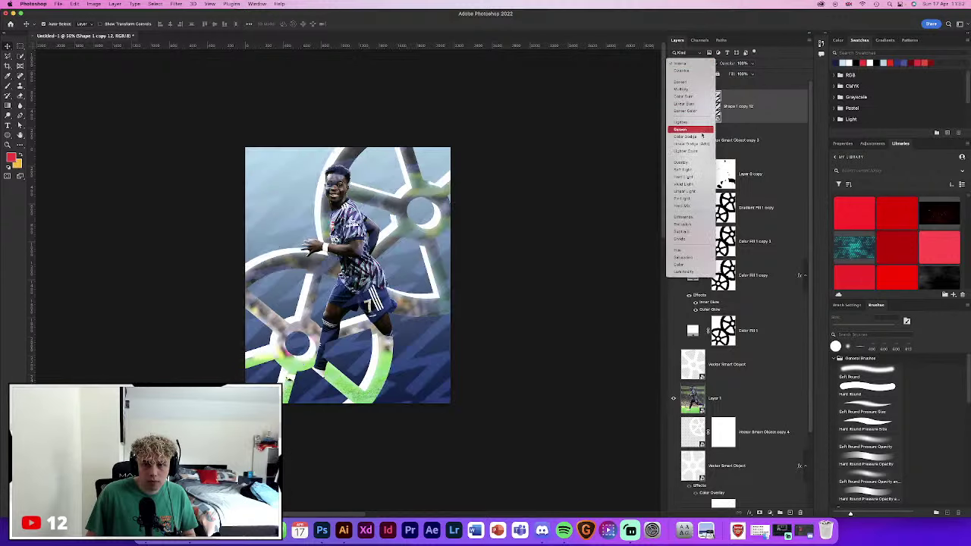
left_click(690, 170)
left_click_drag(751, 106, 768, 191)
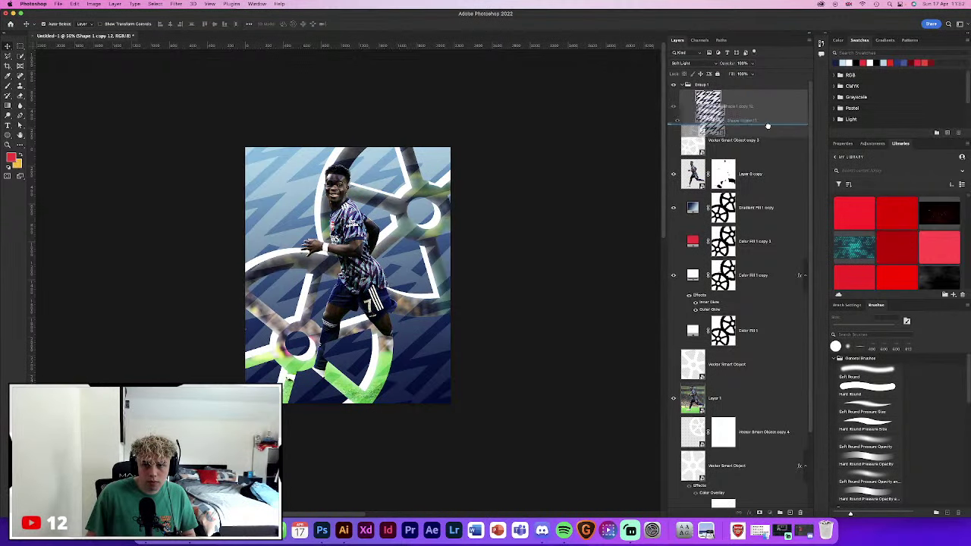
Clip Shape 1 copy 12 to Gradient Fill 1 copy, blending with Overlay at 30% opacity
left_click(768, 190, "alt")
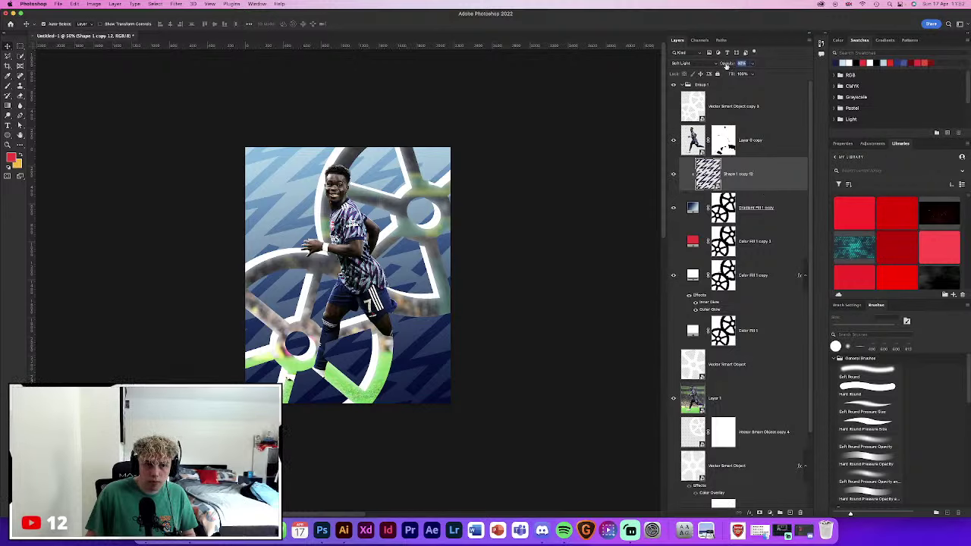
type("50")
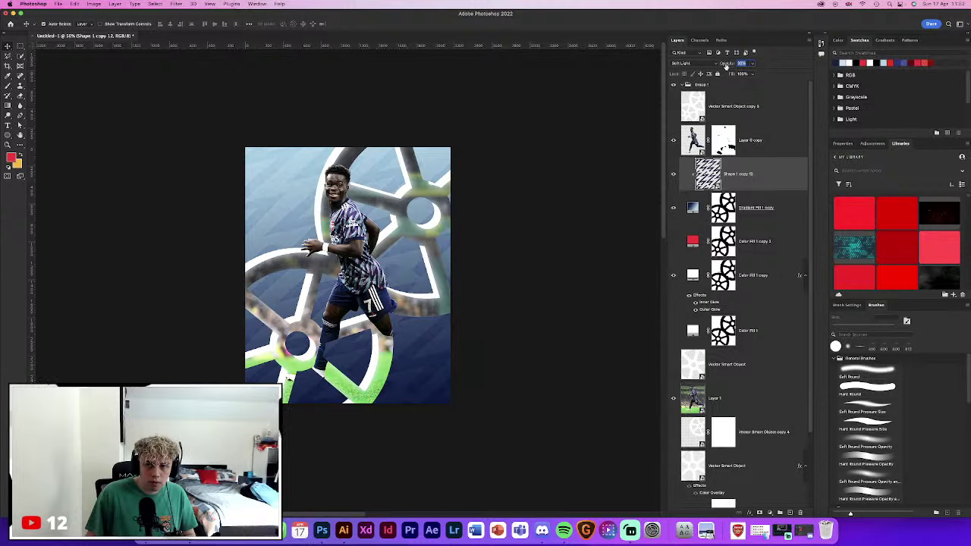
left_click(699, 63)
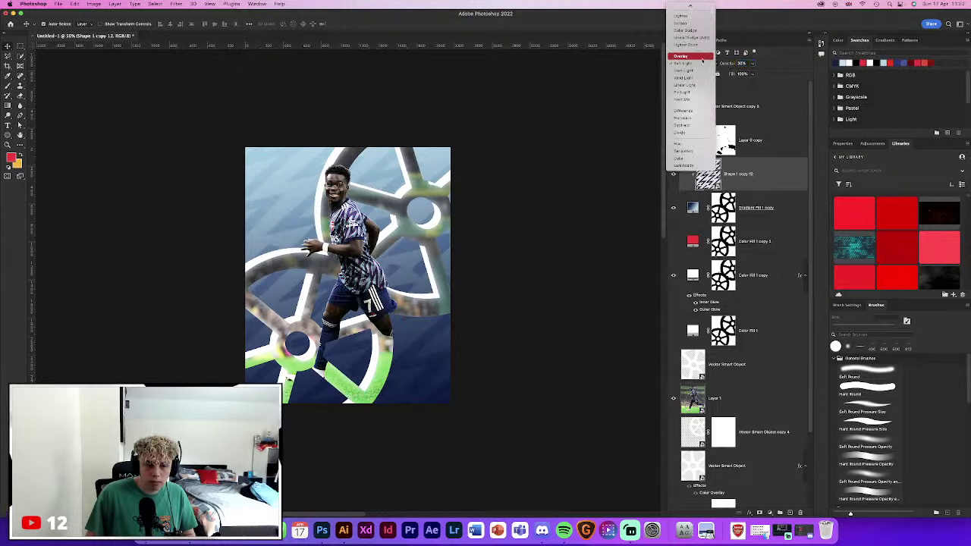
left_click(703, 57)
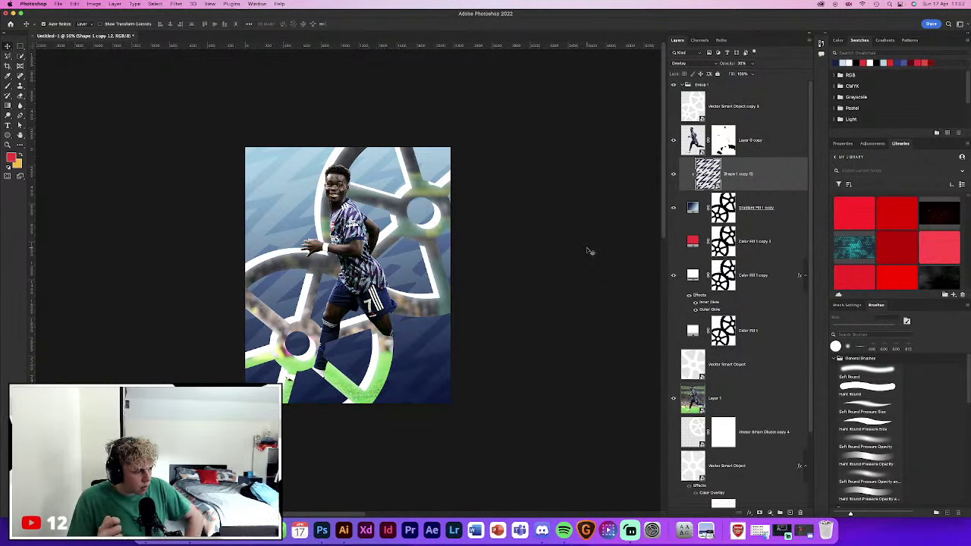
key("3")
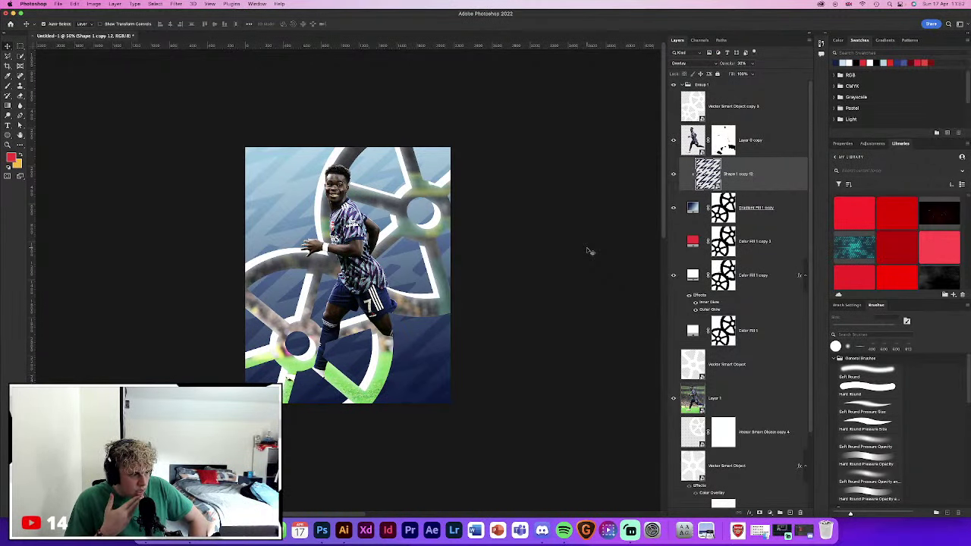
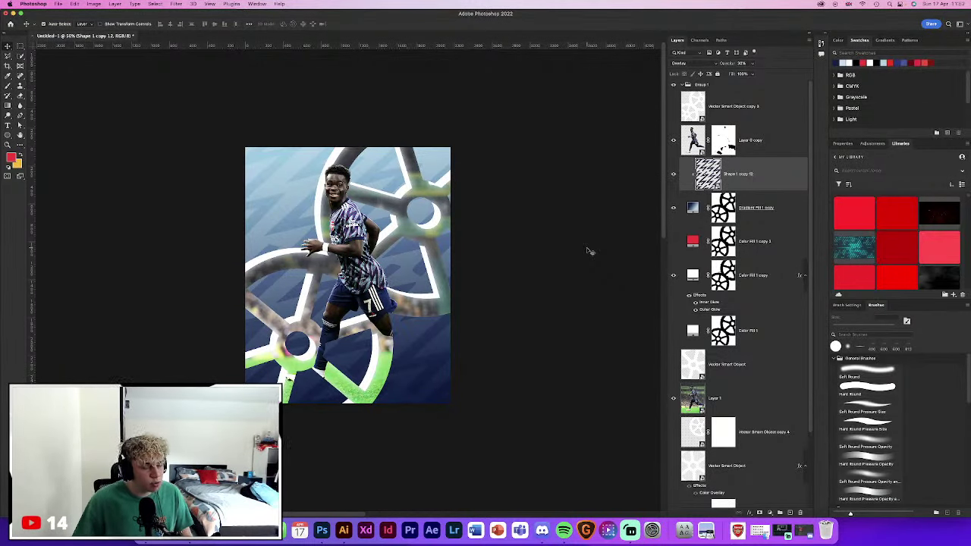
Browse the Discord community's design-of-the-week, welcome, new-designs and texture-sharing channels
left_click(541, 529)
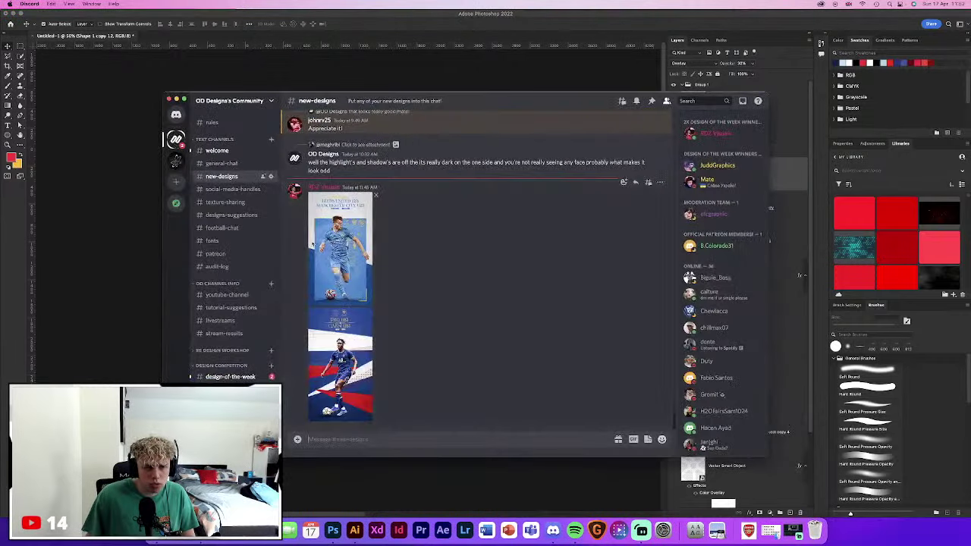
left_click(230, 376)
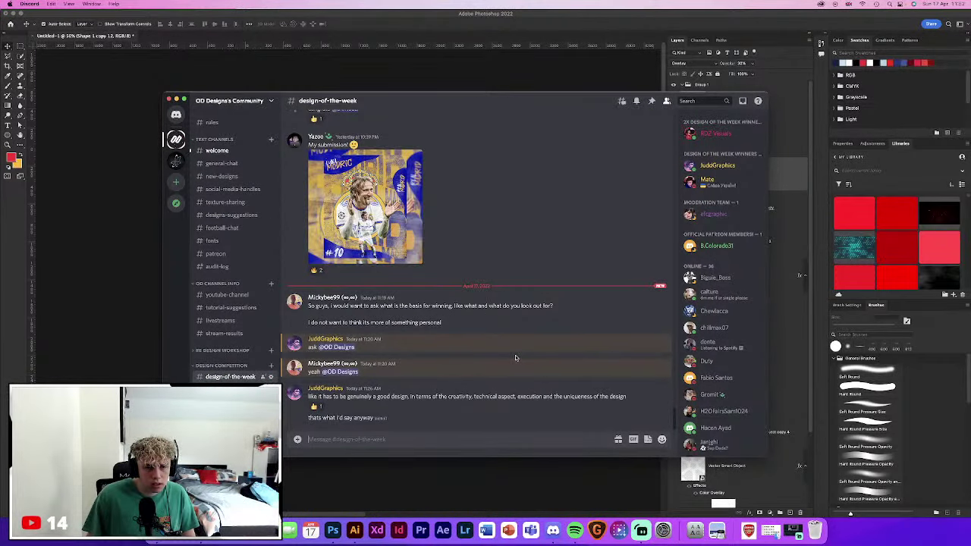
left_click(227, 151)
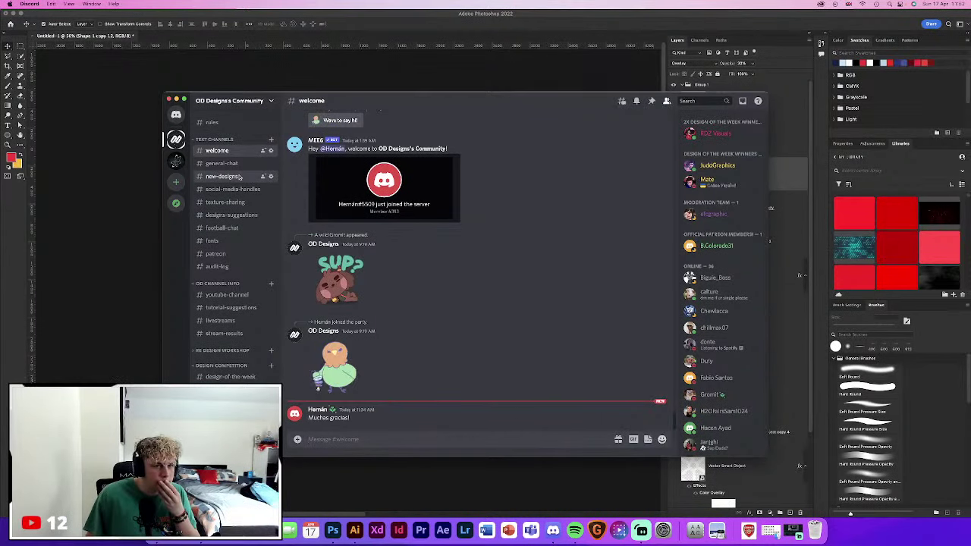
left_click(221, 176)
left_click(232, 200)
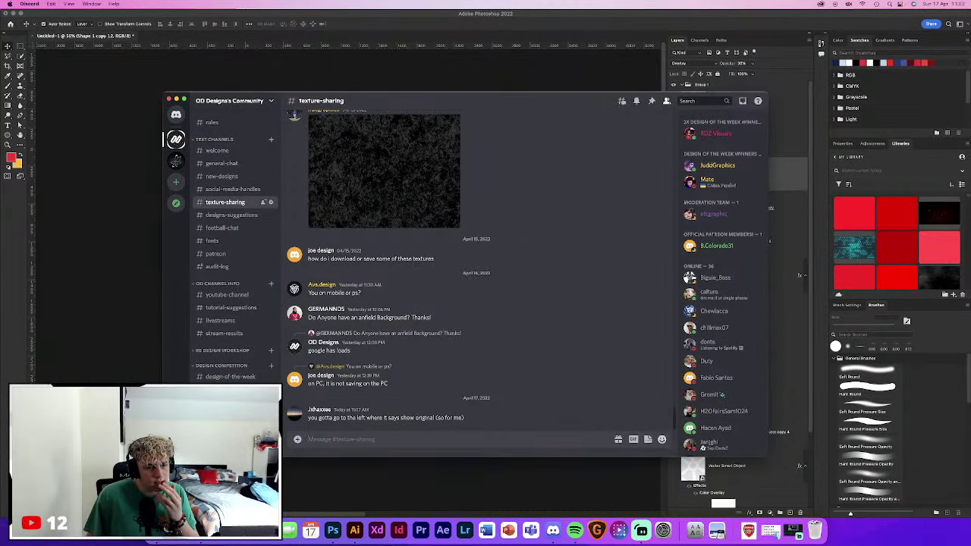
key("super+Tab")
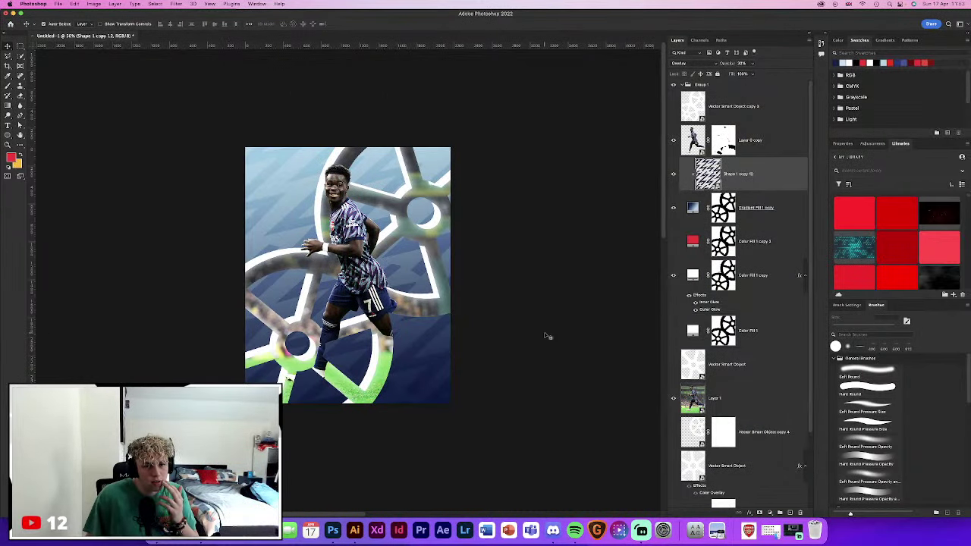
Scale the zig-zag striped pattern up to about 122.8% and shift it slightly left
scroll(545, 336, "up", 1)
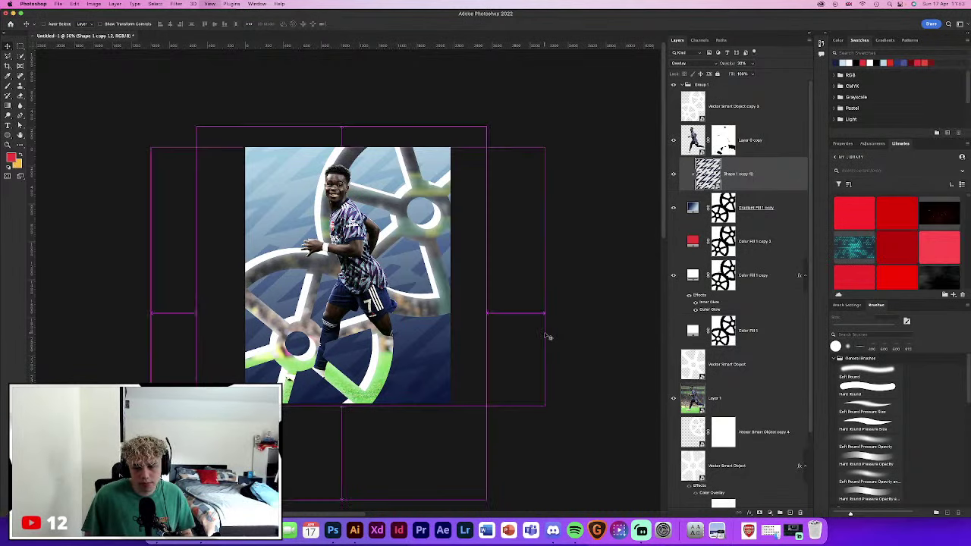
scroll(427, 159, "up", 5)
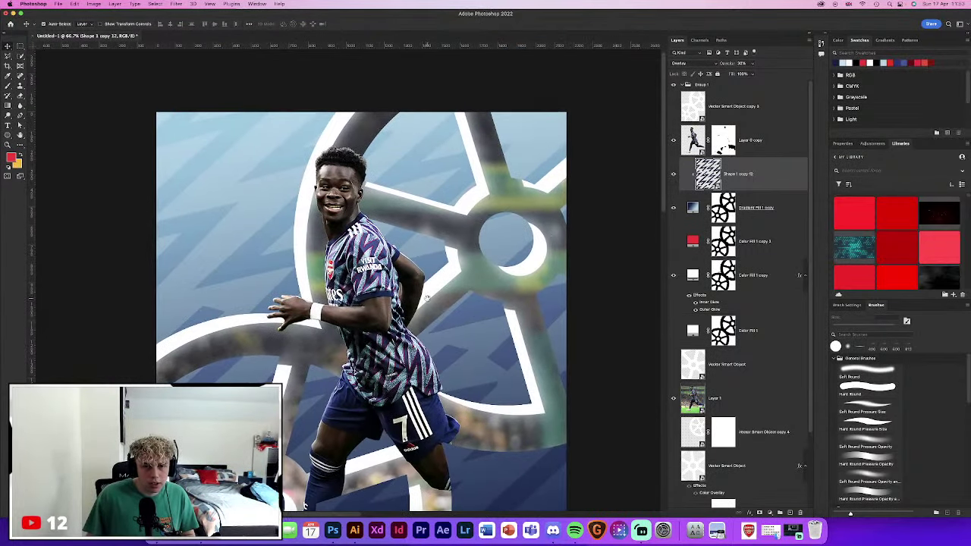
scroll(431, 187, "up", 3)
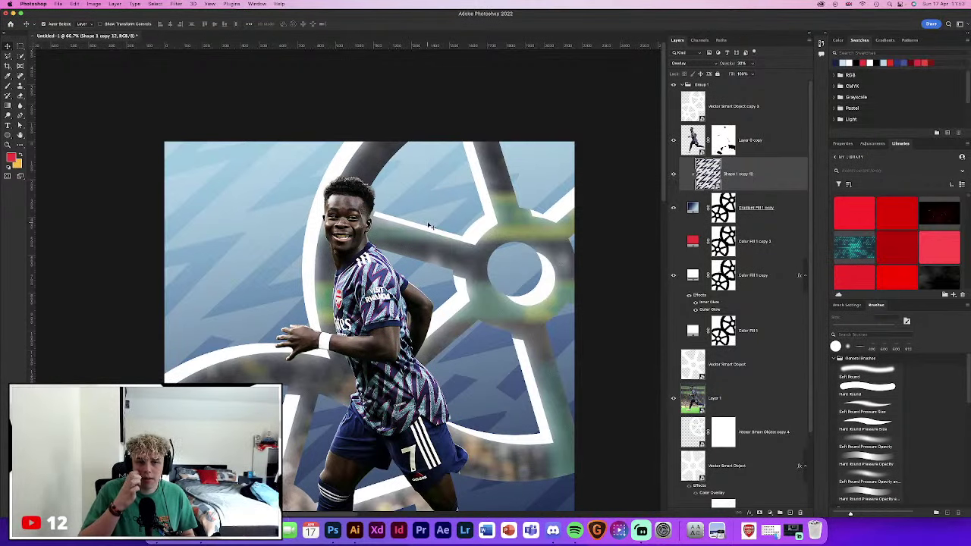
scroll(425, 228, "down", 1)
scroll(421, 250, "down", 3)
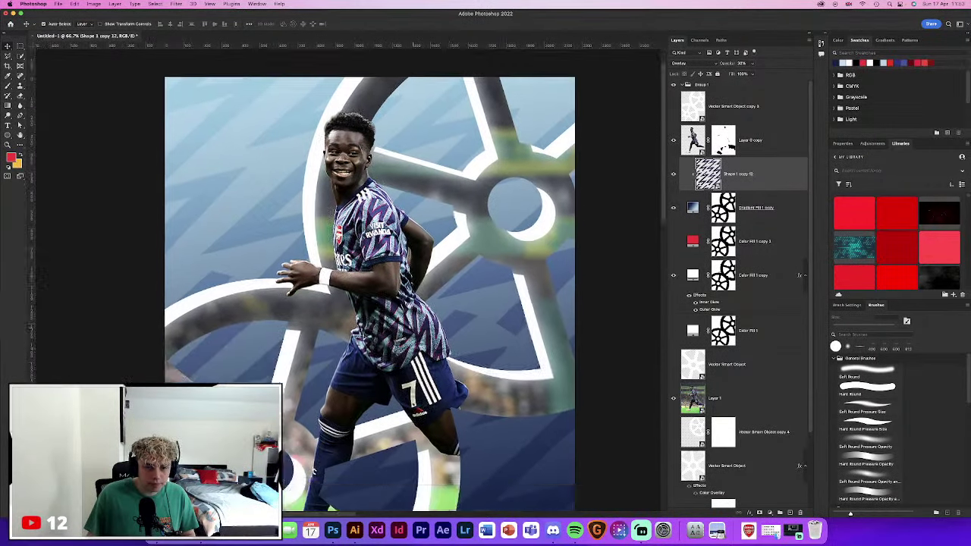
scroll(414, 280, "down", 2)
scroll(313, 235, "down", 2)
scroll(313, 235, "down", 2)
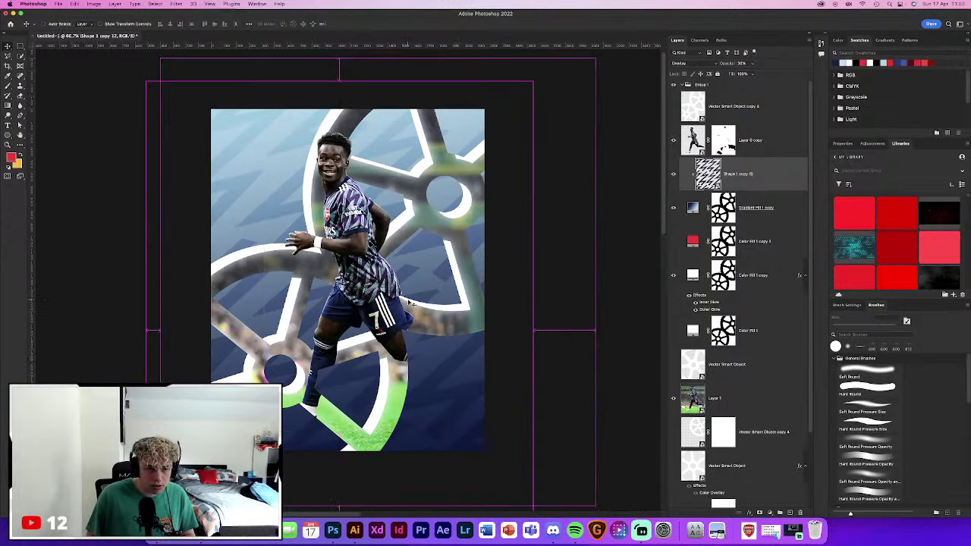
key("ctrl+t")
key("ctrl+minus")
key("ctrl+minus")
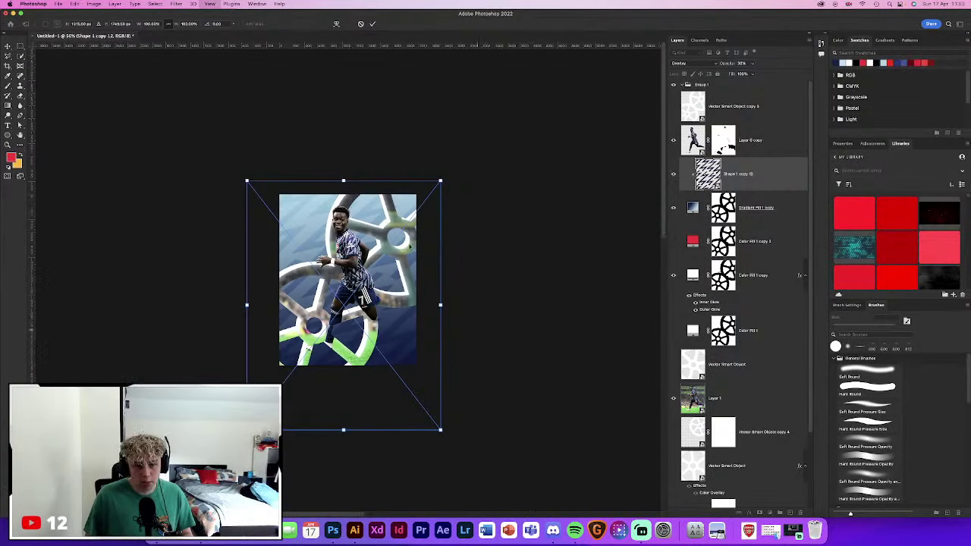
left_click_drag(447, 187, 461, 151)
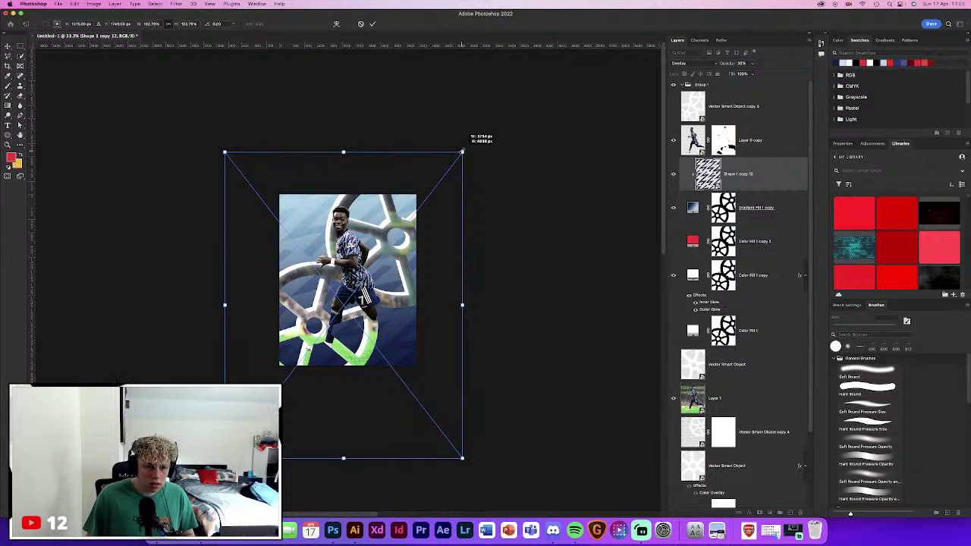
left_click_drag(436, 224, 428, 219)
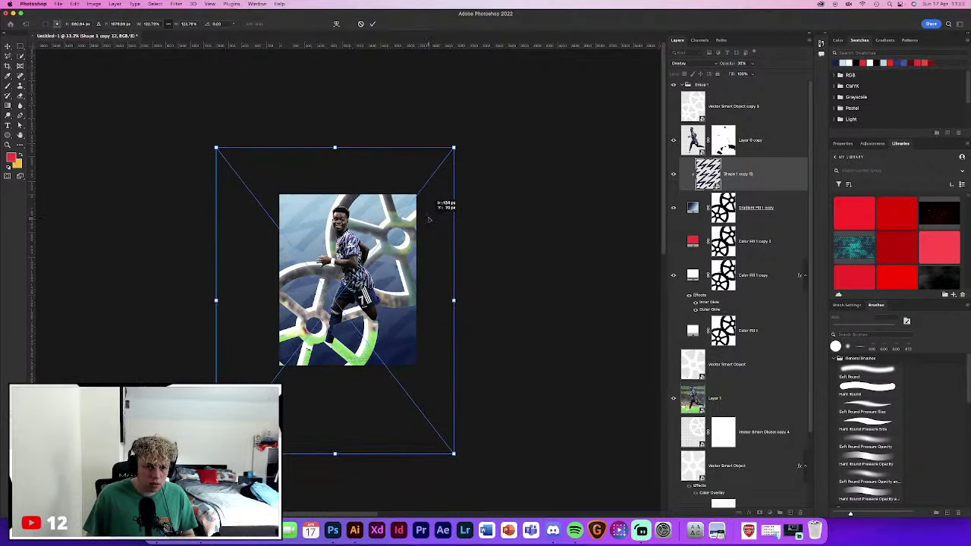
left_click(373, 24)
Duplicate Gradient Fill 1 copy, convert it to a Smart Object, and apply Add Noise
key("super+equal")
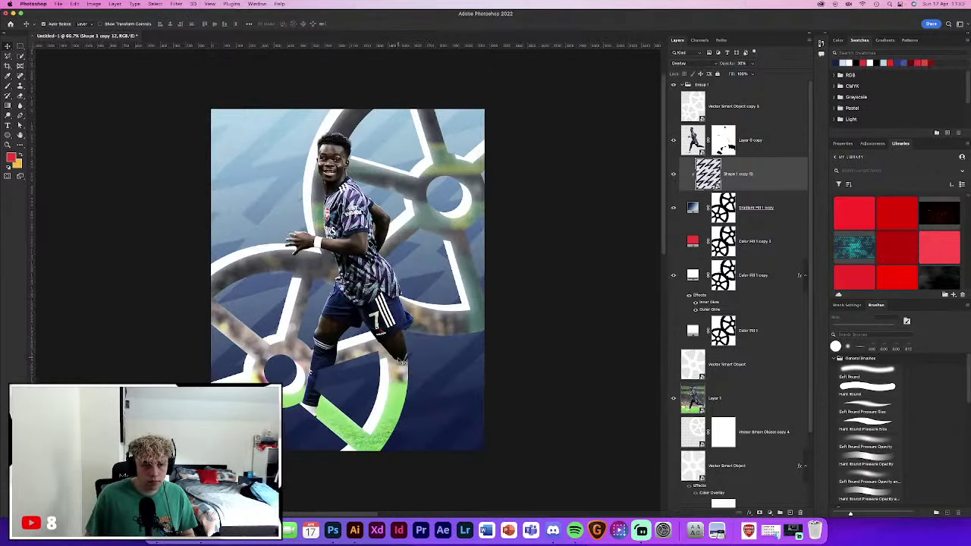
left_click(778, 221)
right_click(778, 221)
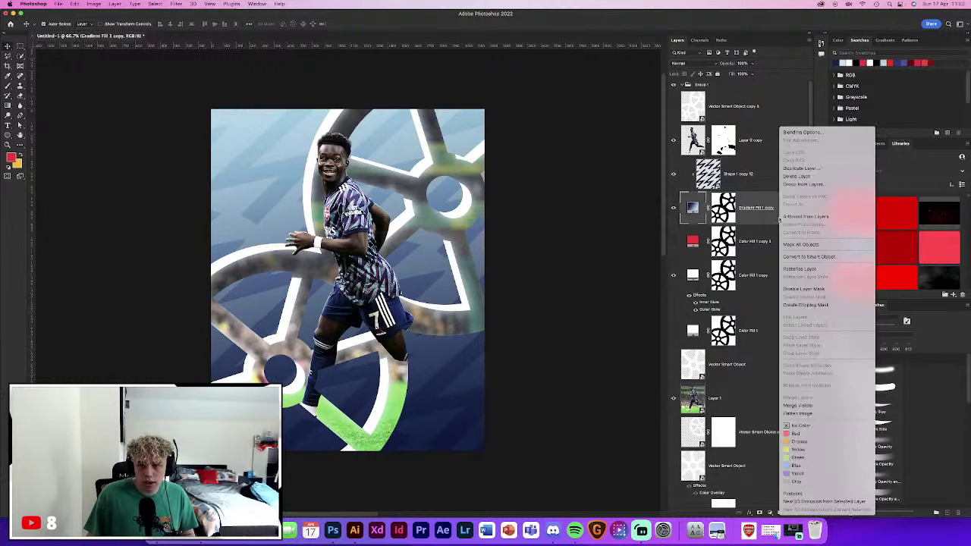
left_click(768, 221)
key("super+j")
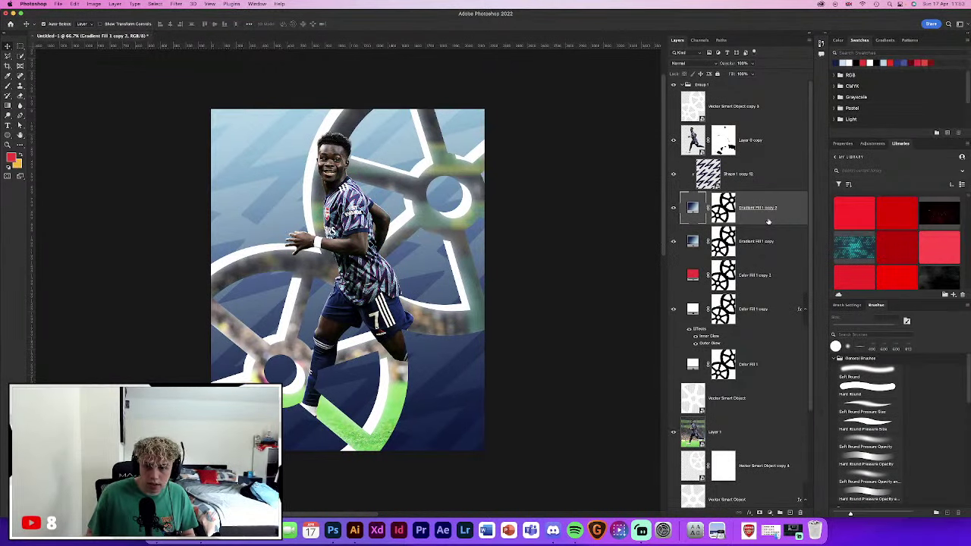
left_click(768, 242)
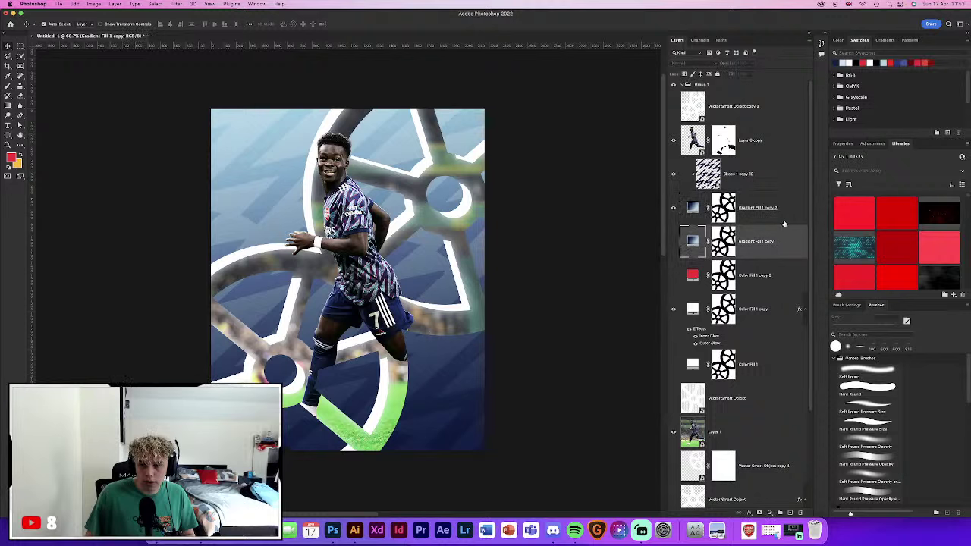
right_click(784, 224)
left_click(826, 256)
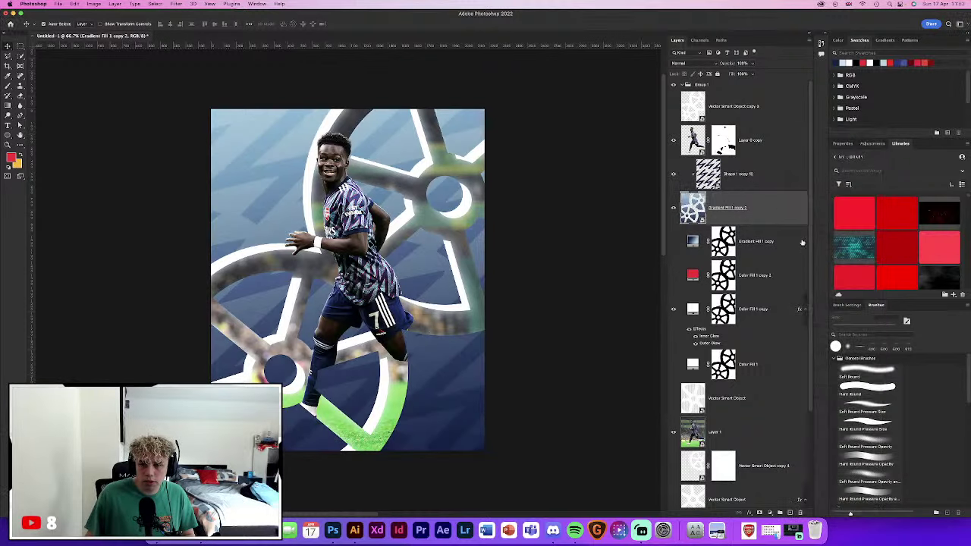
left_click(176, 4)
mouse_move(220, 122)
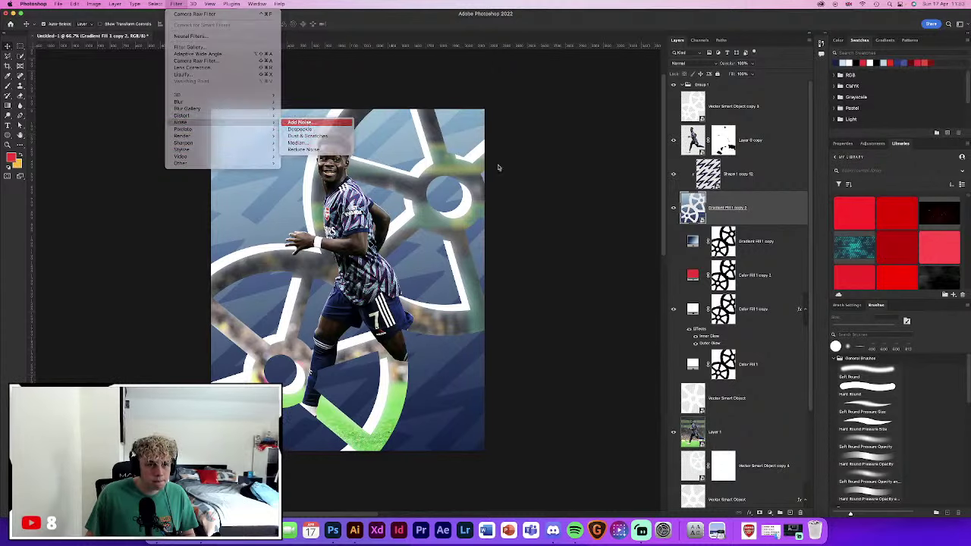
left_click(303, 121)
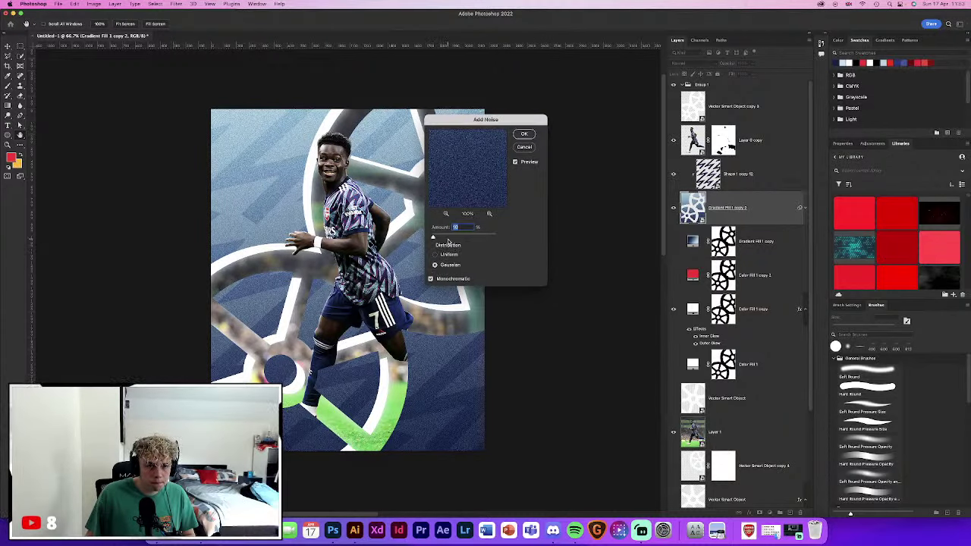
left_click(524, 135)
Convert Color Fill 1 copy for smart filters and duplicate it
left_click(759, 183)
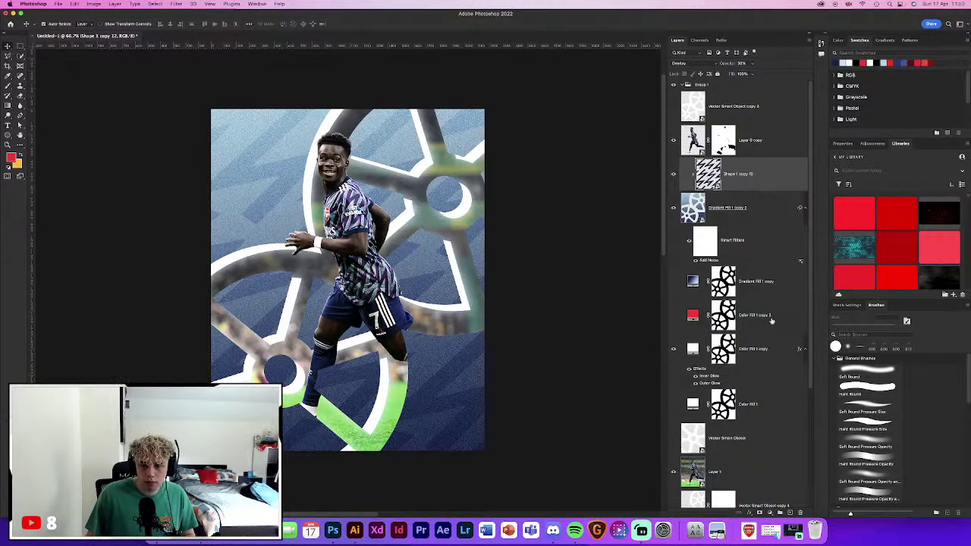
left_click(773, 348)
left_click(176, 4)
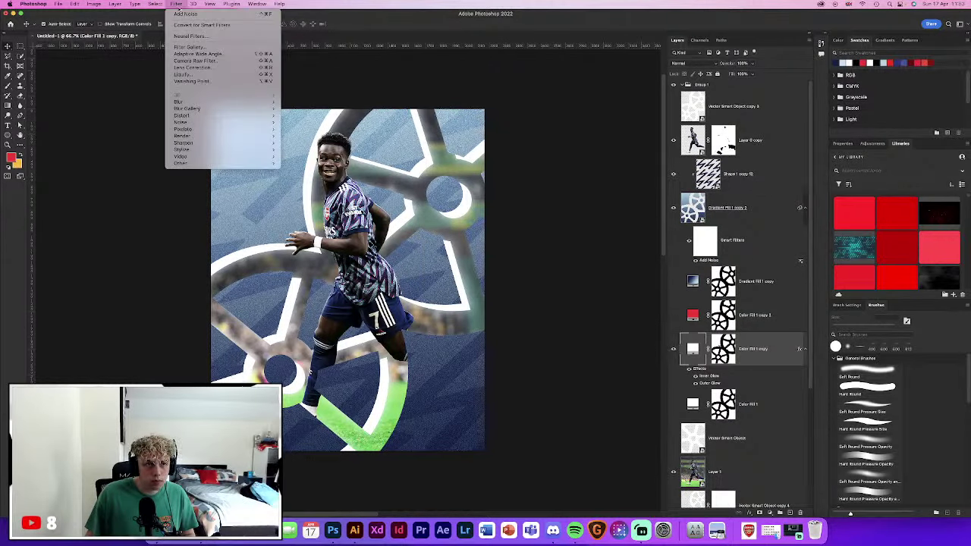
left_click(201, 21)
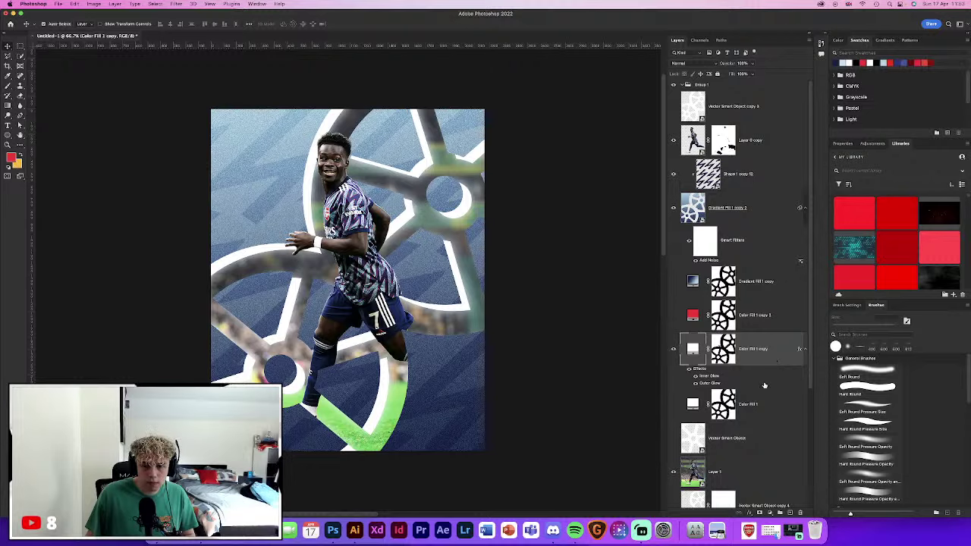
key("ctrl+j")
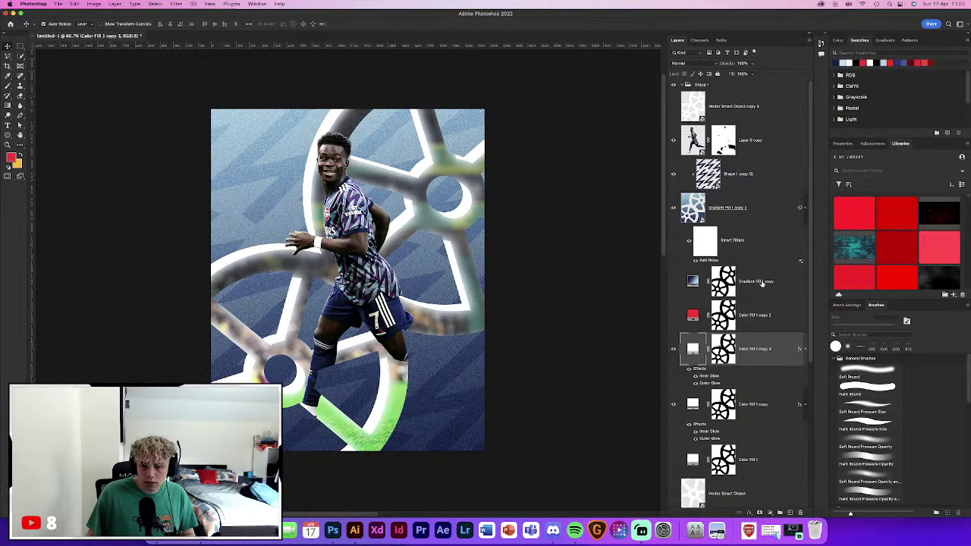
Group the two leftover copy layers as 'spare' and move the group below Layer 1
left_click_drag(763, 283, 770, 405)
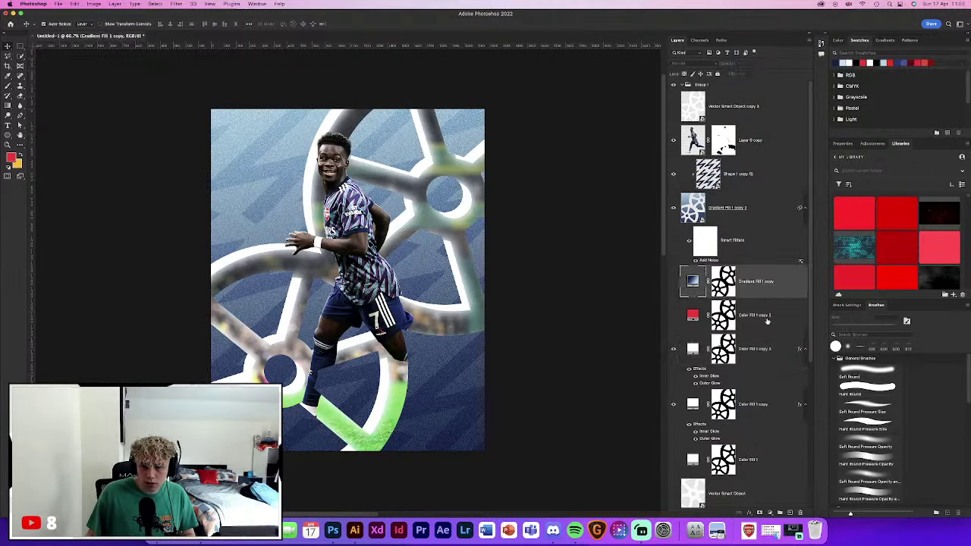
left_click(770, 405, "shift")
key("ctrl+g")
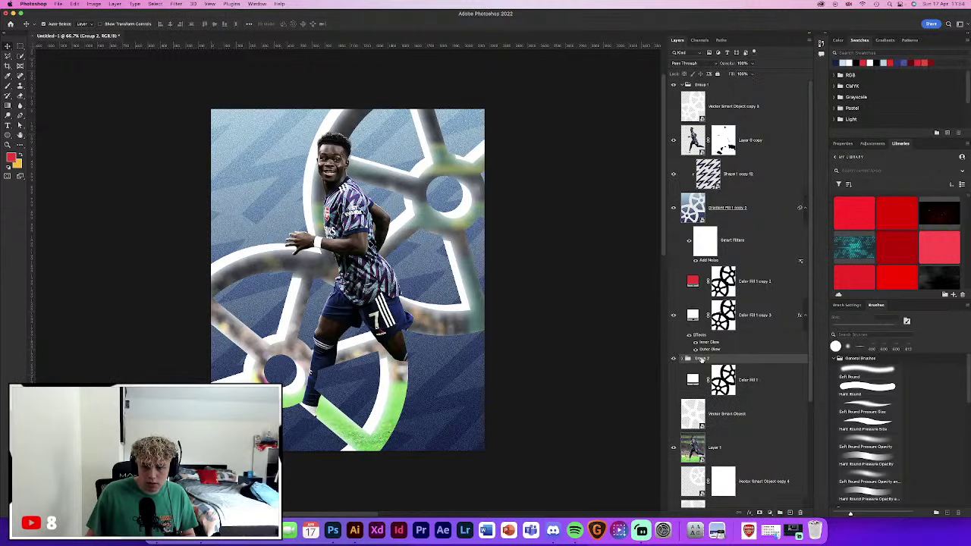
double_click(701, 359)
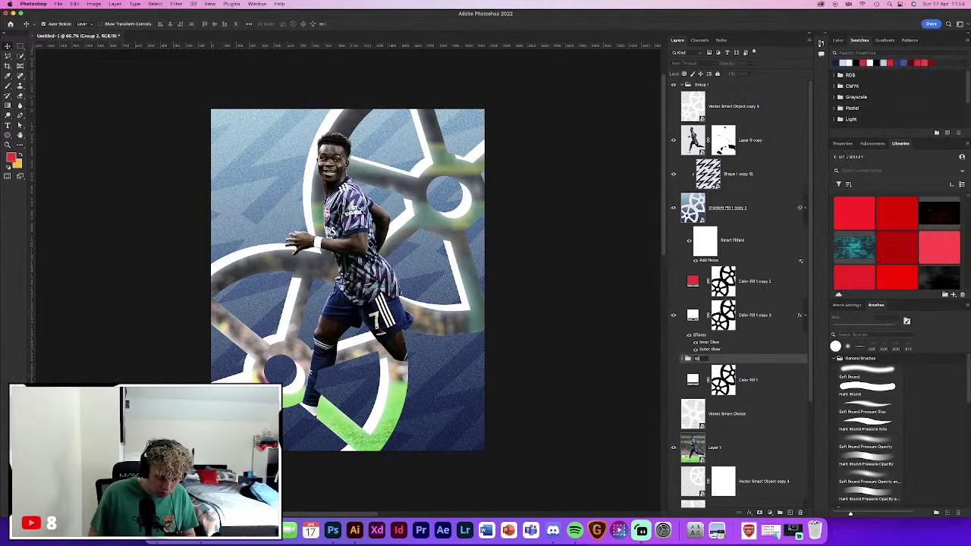
type("spare")
key("Return")
left_click_drag(701, 358, 735, 470)
Delete the unused Vector Smart Object layers
left_click(699, 372)
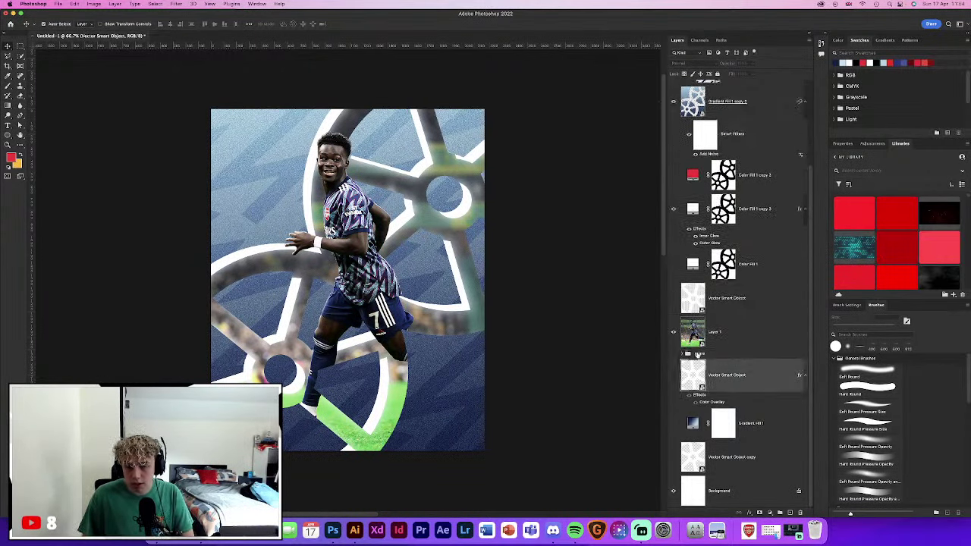
left_click_drag(698, 355, 699, 356)
left_click(726, 385)
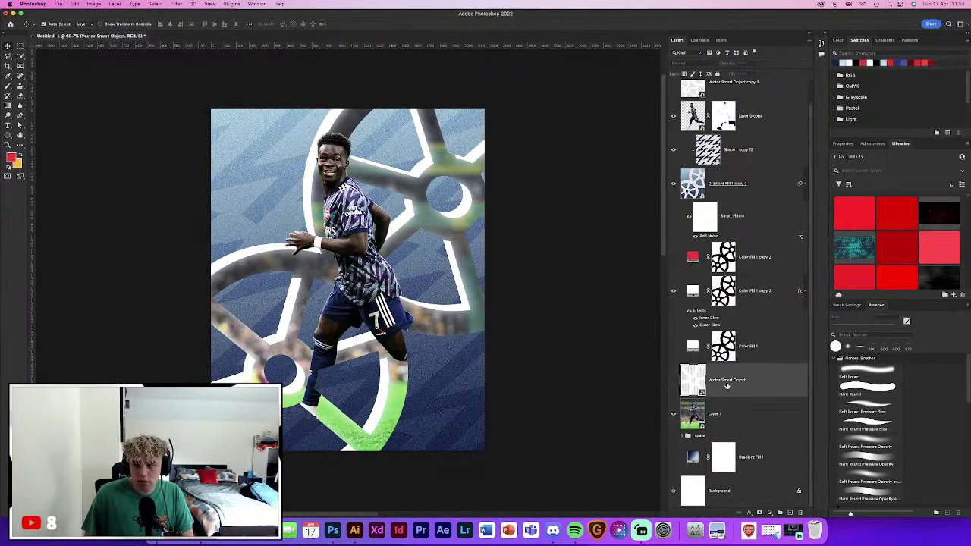
key("BackSpace")
Delete Color Fill 1 and toggle the red Color Fill 1 copy 2 outline's visibility to compare
left_click(680, 371)
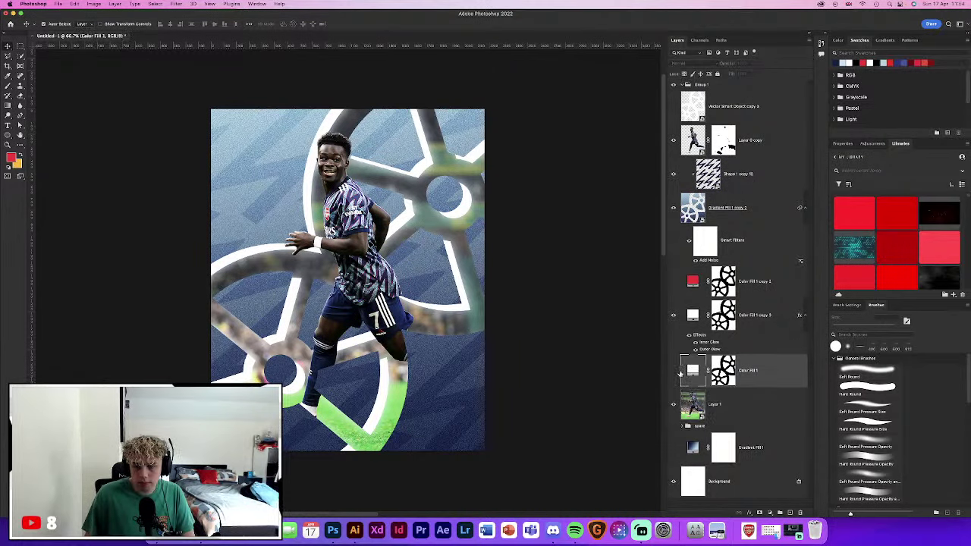
key("BackSpace")
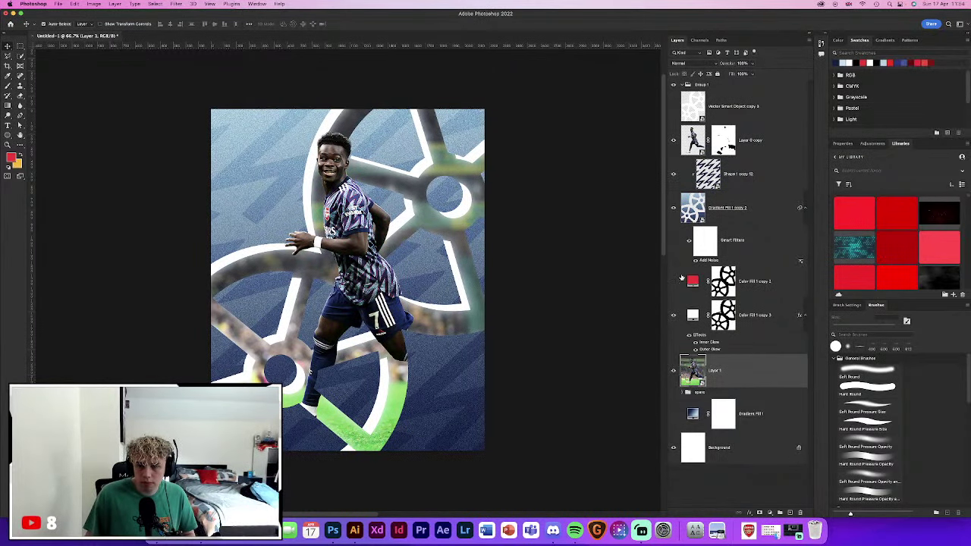
left_click(681, 279)
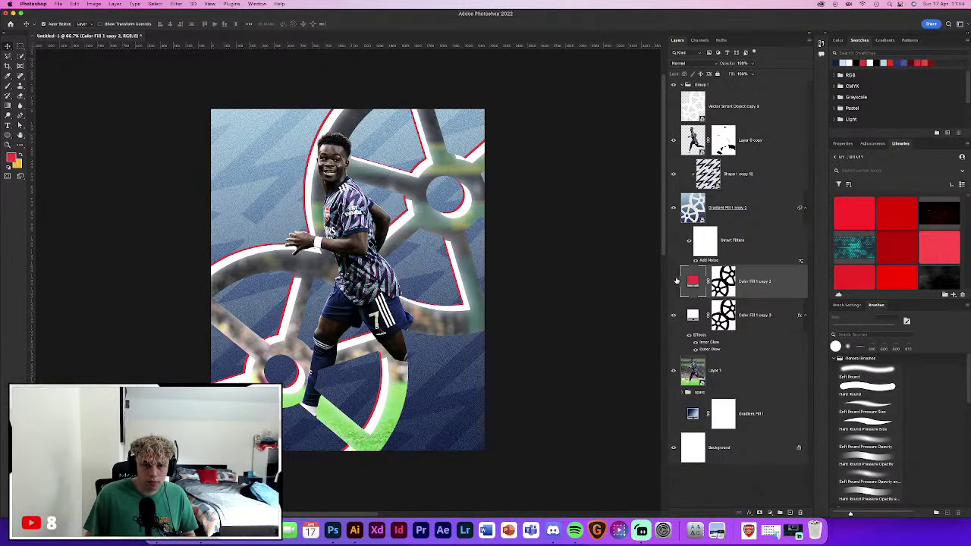
left_click(674, 280)
left_click(674, 281)
left_click(674, 280)
left_click(674, 281)
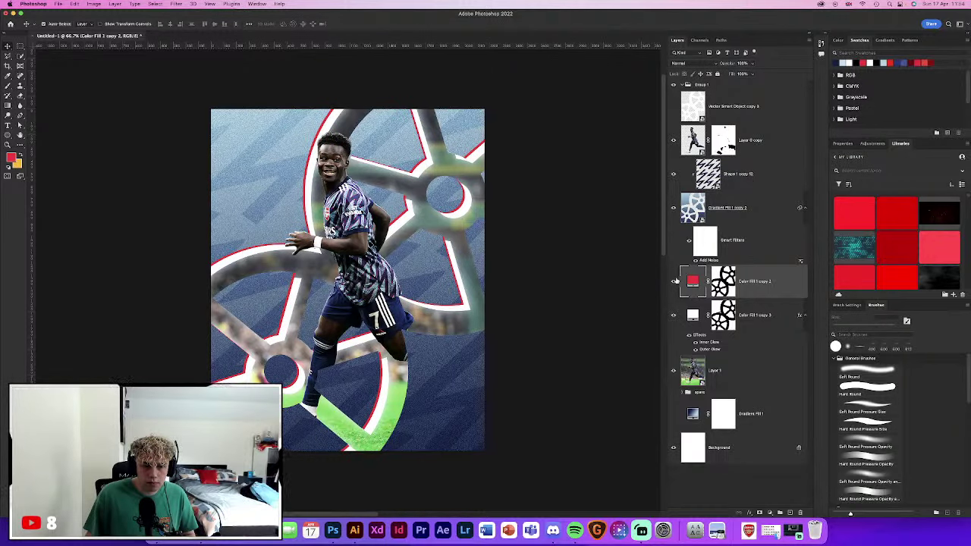
left_click(568, 292)
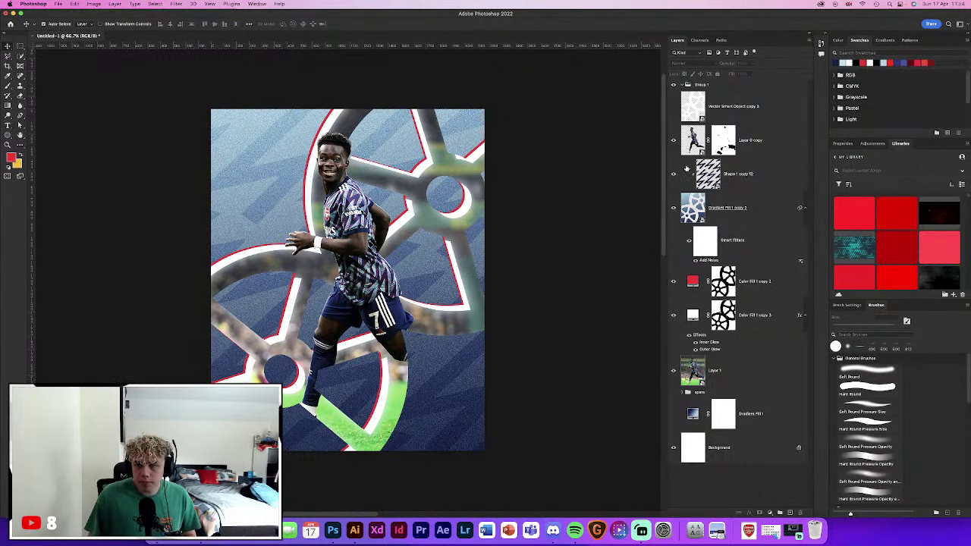
left_click(672, 105)
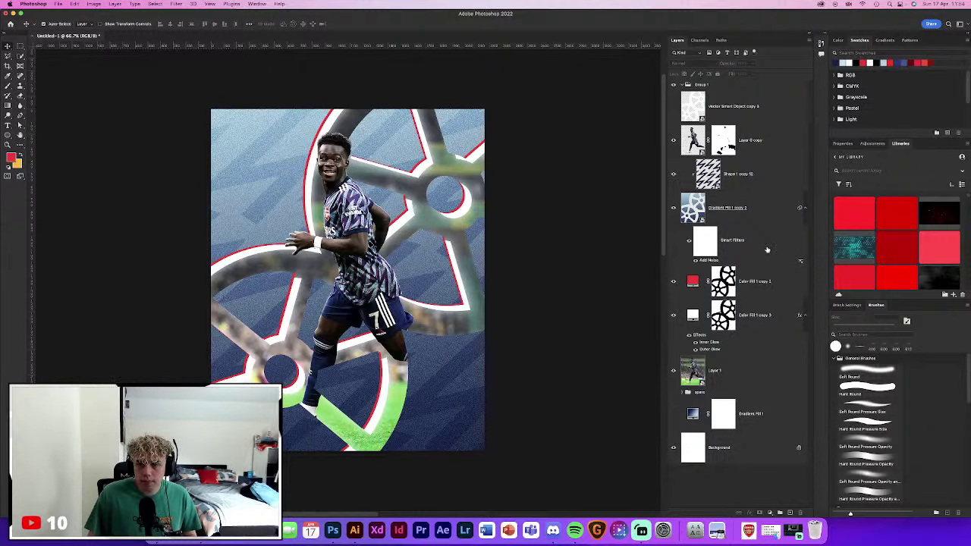
Try filters on the red and white outline layers, undoing the red layer's change
left_click(750, 285)
left_click(176, 5)
left_click(564, 206)
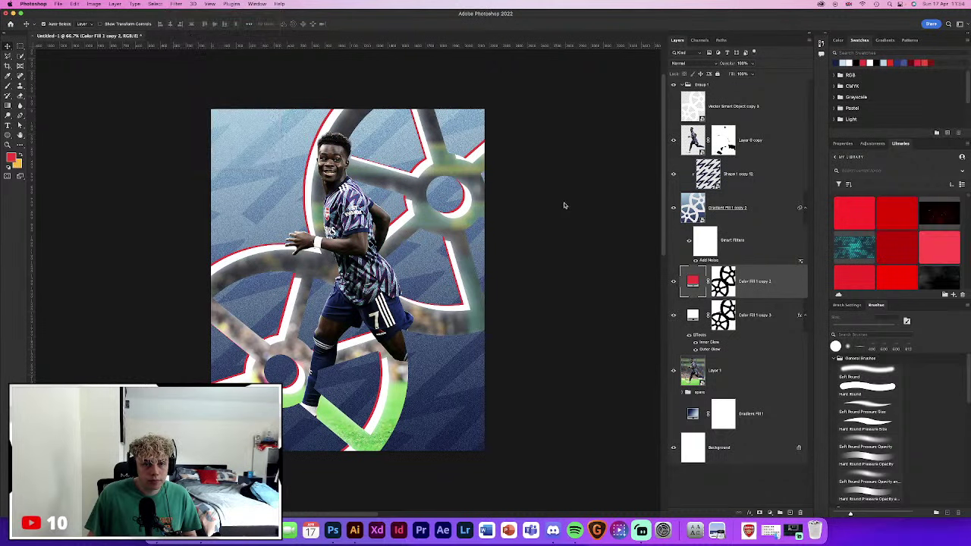
key("ctrl+z")
left_click(767, 326)
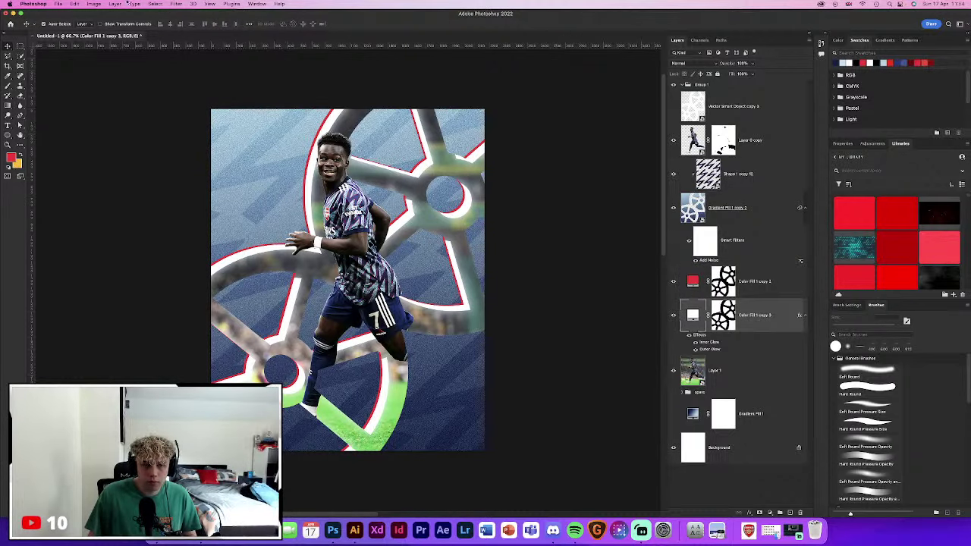
left_click(183, 3)
left_click(180, 18)
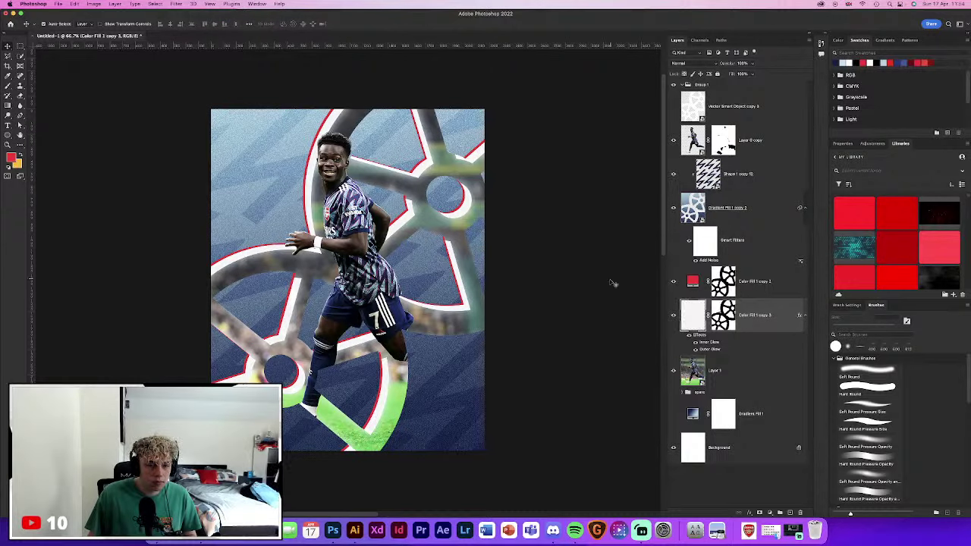
left_click(615, 284)
Apply Add Noise to Layer 1 with Gaussian and Monochromatic enabled
left_click(746, 384)
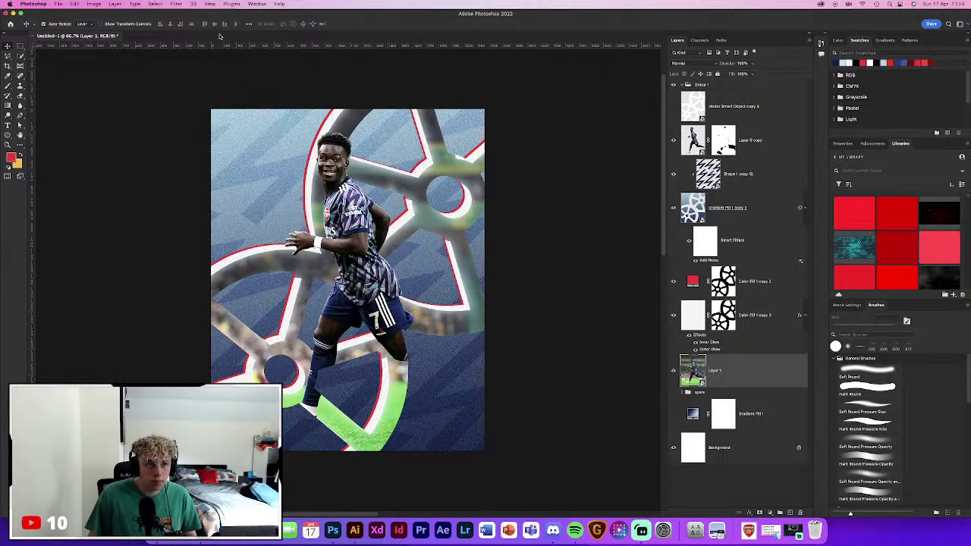
left_click(174, 4)
left_click(303, 117)
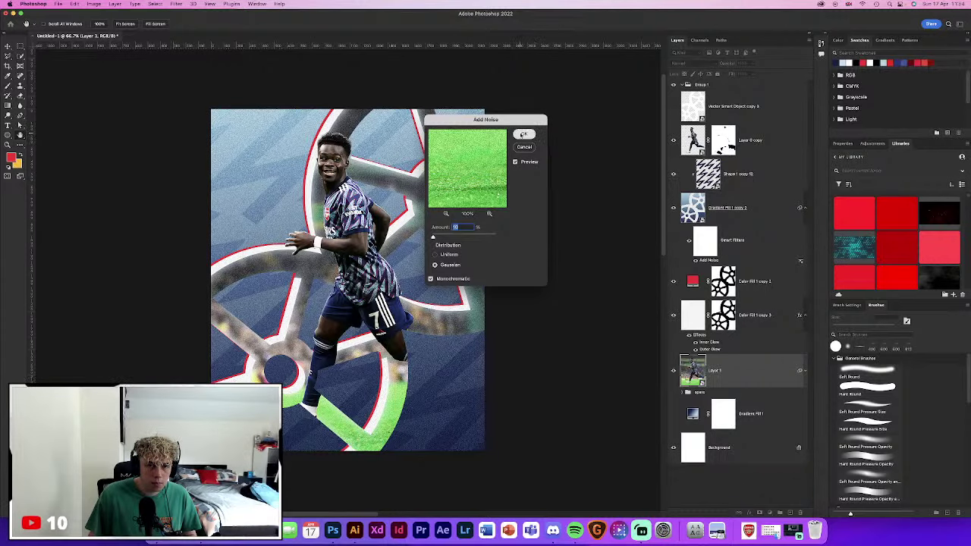
left_click(523, 135)
scroll(552, 273, "down", 1)
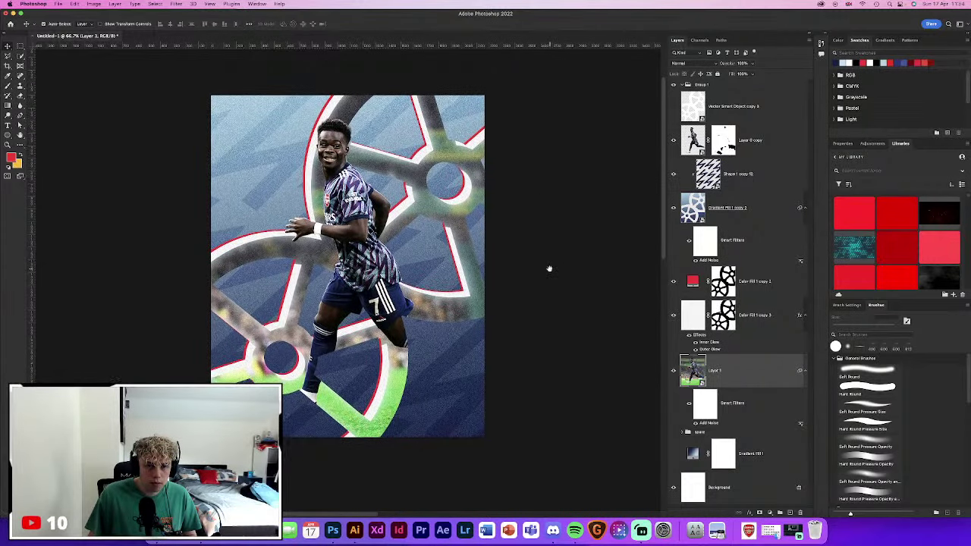
left_click(376, 207)
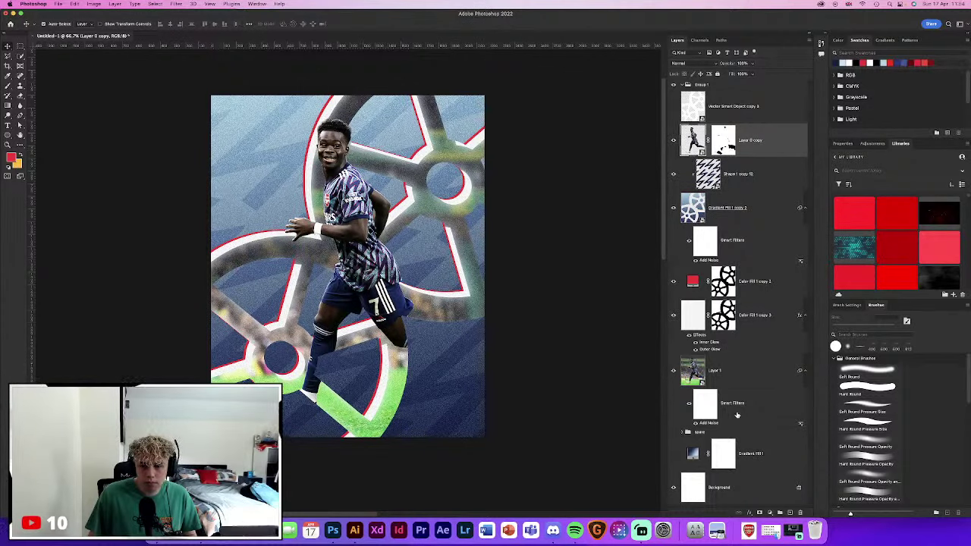
left_click(748, 378)
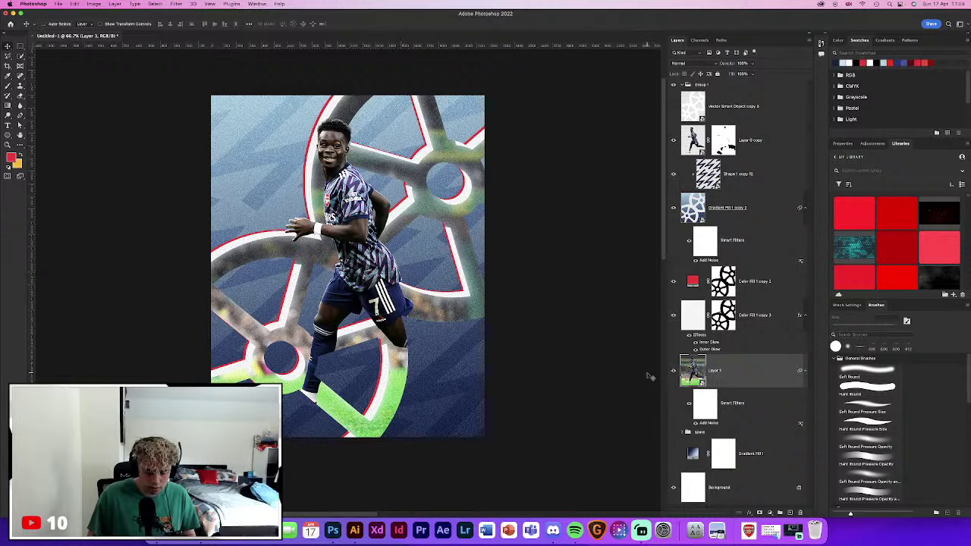
key("ctrl+plus")
key("ctrl+plus")
key("ctrl+plus")
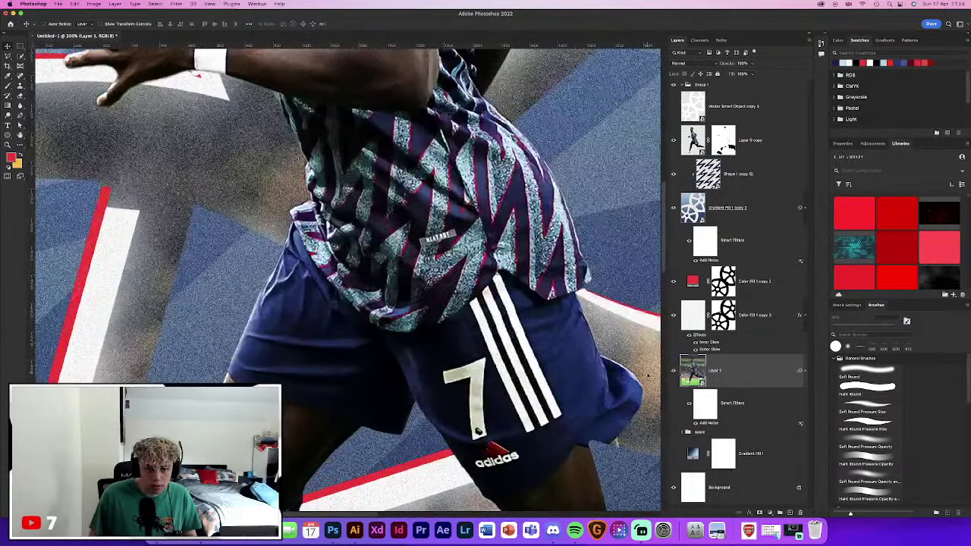
Paint black on the Color Fill 1 copy 3 mask over the player's upper shirt
left_click(723, 315)
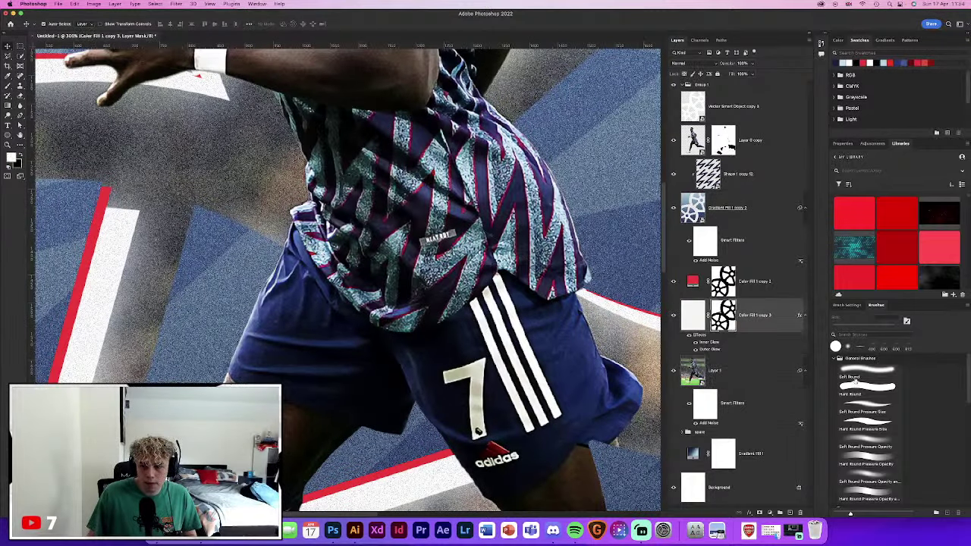
key("b")
key("x")
left_click_drag(496, 239, 459, 205)
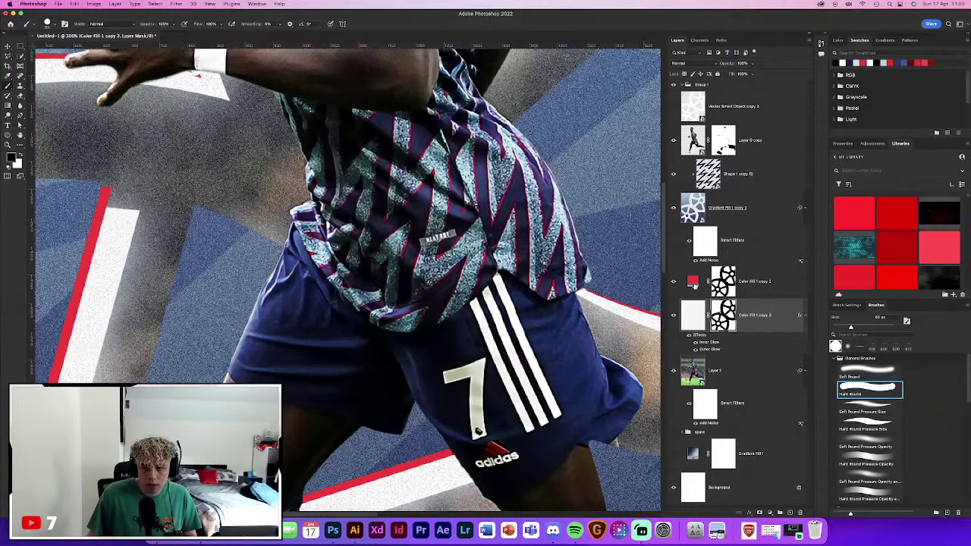
Target the Layer 0 copy cutout's mask and adjust the brush size for detail around the hand
left_click(693, 282)
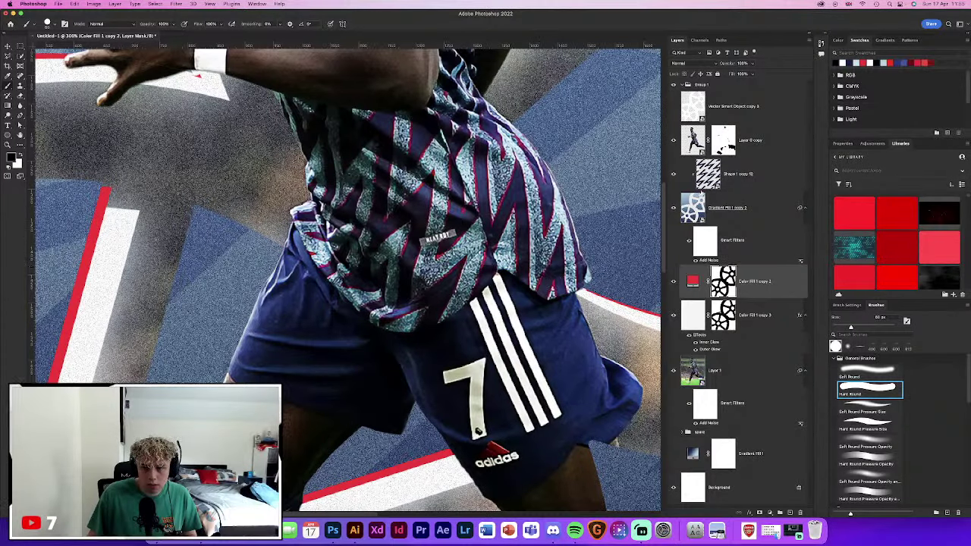
left_click(693, 208)
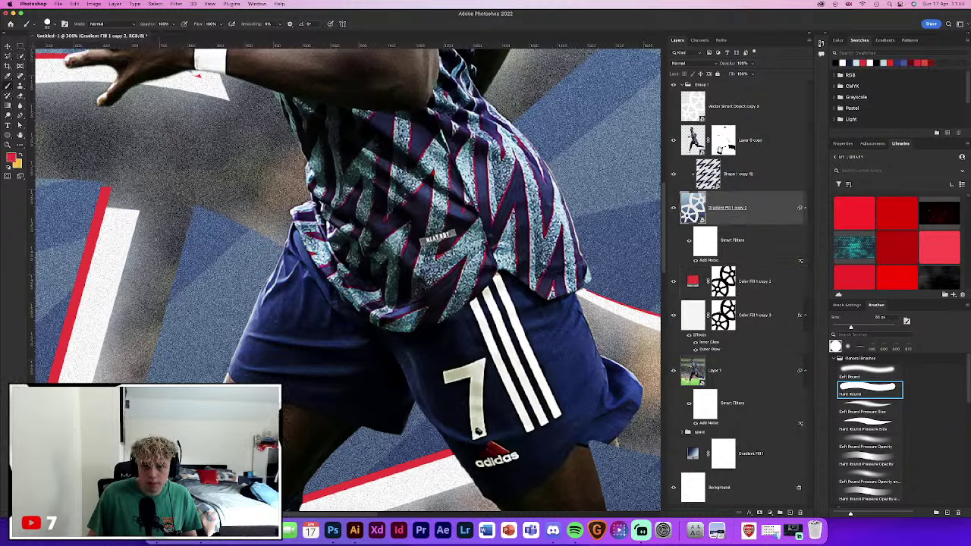
left_click(723, 141)
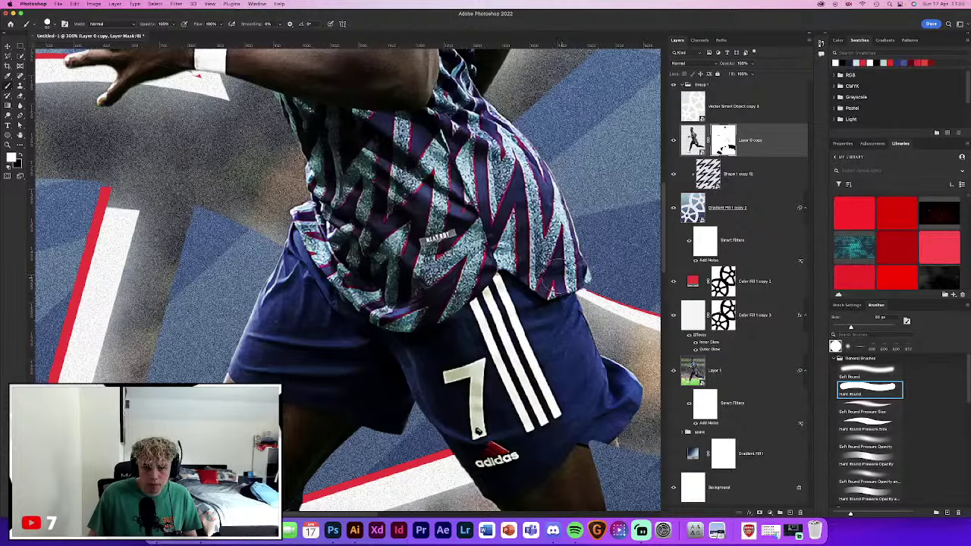
scroll(554, 273, "up", 5)
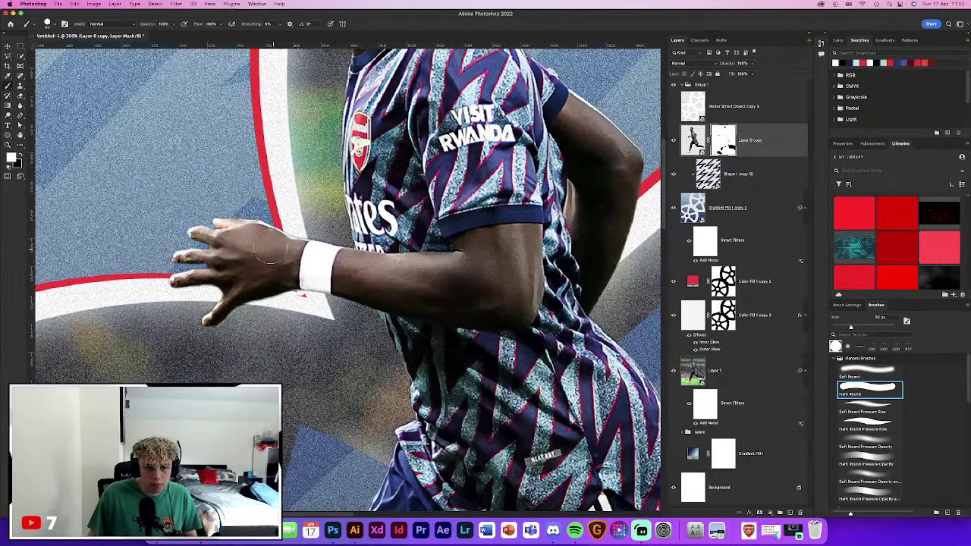
key("bracketleft")
key("bracketleft")
key("bracketleft")
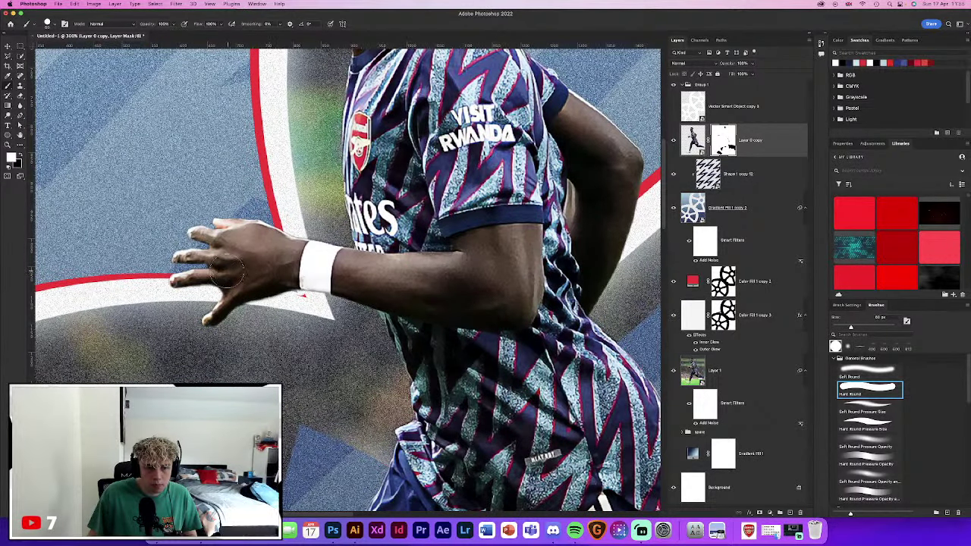
key("bracketleft")
key("bracketleft")
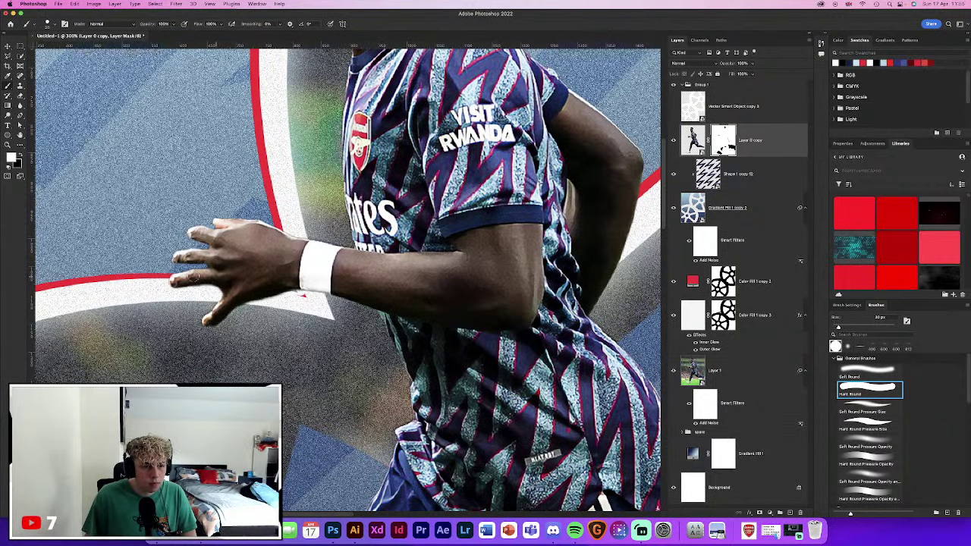
key("bracketright")
key("bracketright")
key("bracketright")
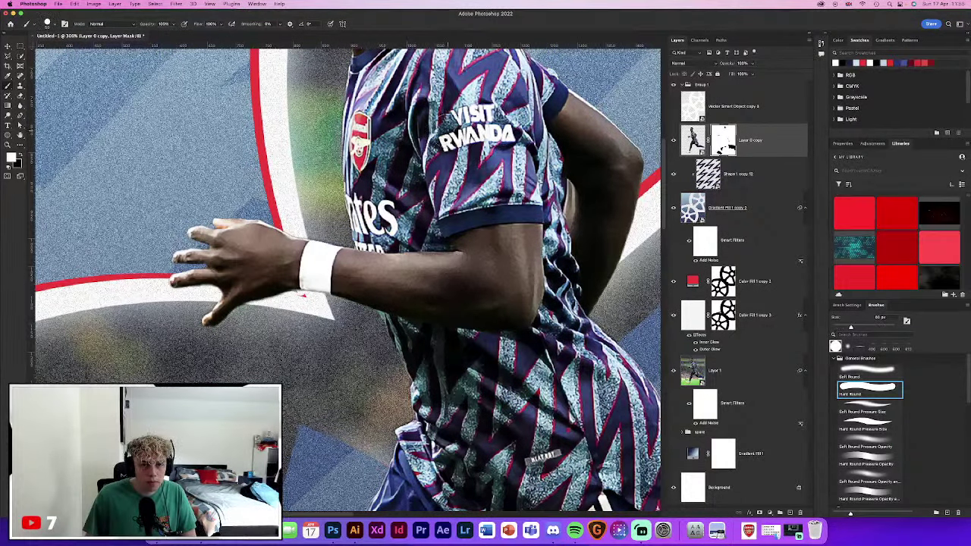
scroll(440, 241, "up", 5)
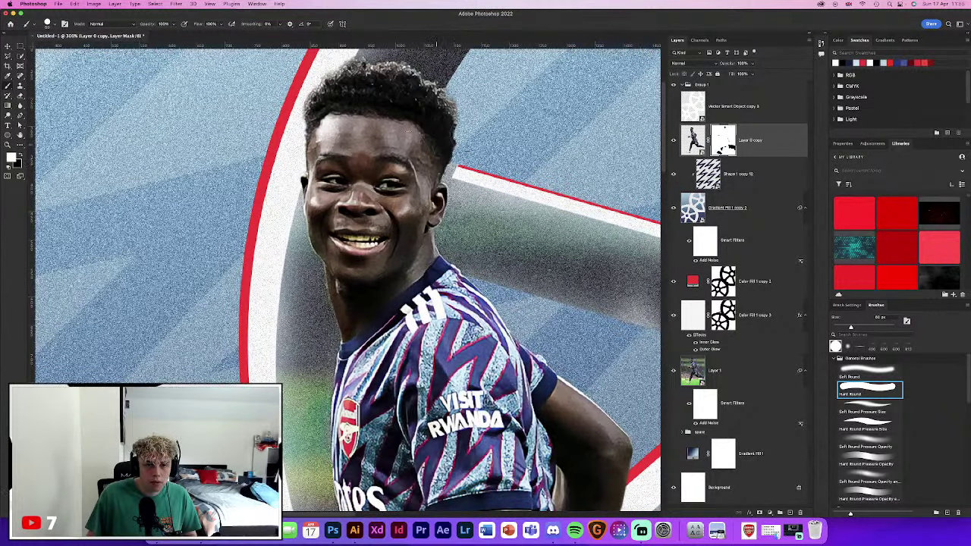
scroll(357, 216, "down", 3)
scroll(357, 216, "down", 5)
scroll(357, 216, "down", 3)
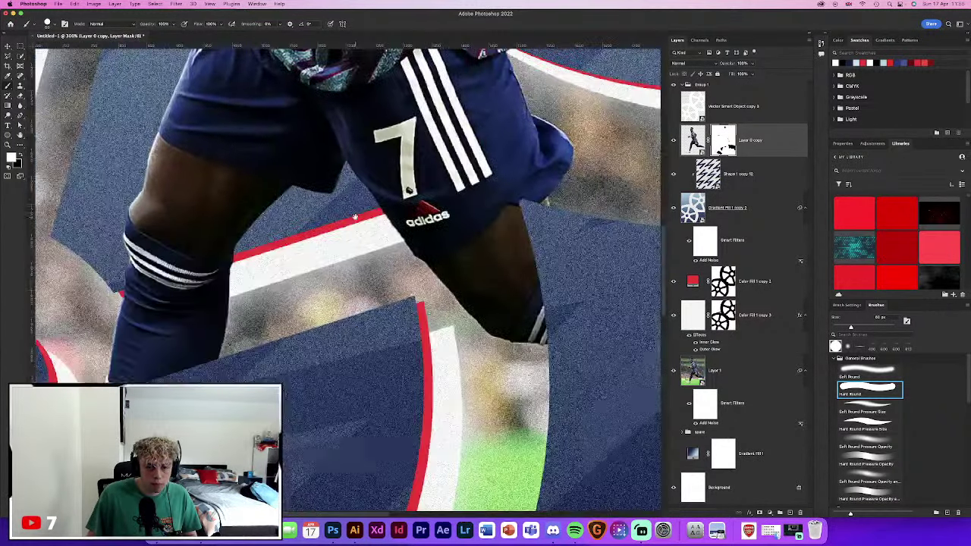
scroll(349, 225, "down", 3)
scroll(349, 225, "left", 2)
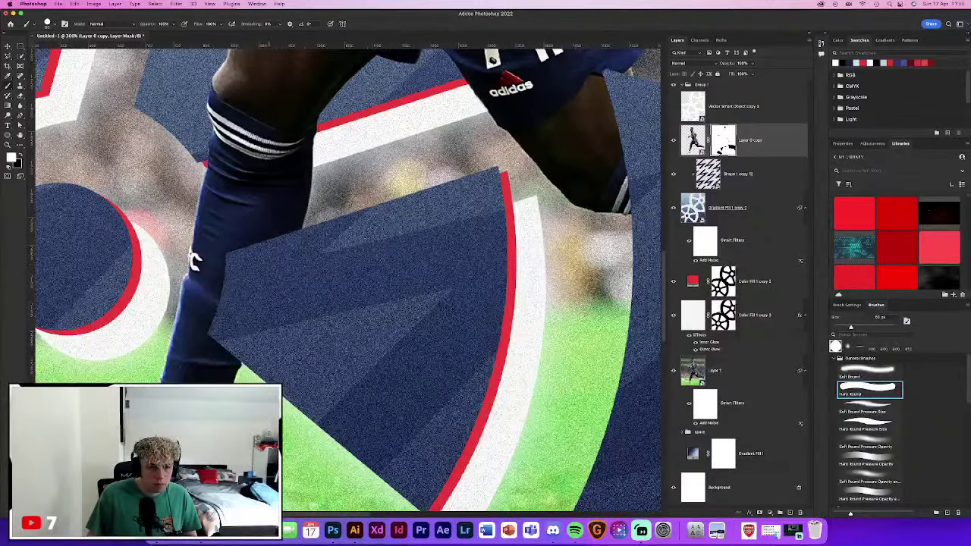
scroll(435, 281, "down", 3)
scroll(434, 281, "left", 4)
key("super+0")
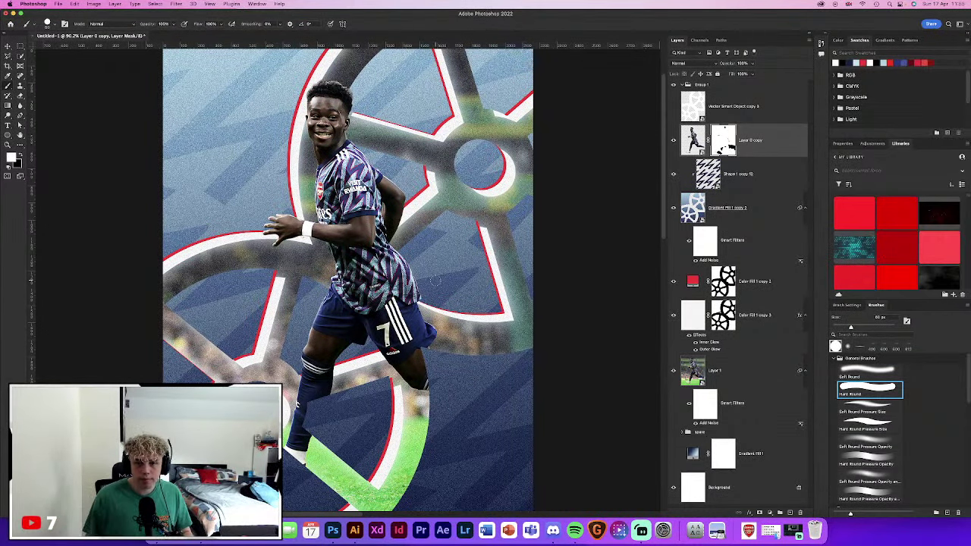
Zoom in to inspect the player, then hide the Gradient Fill 1 copy 2 layer
key("v")
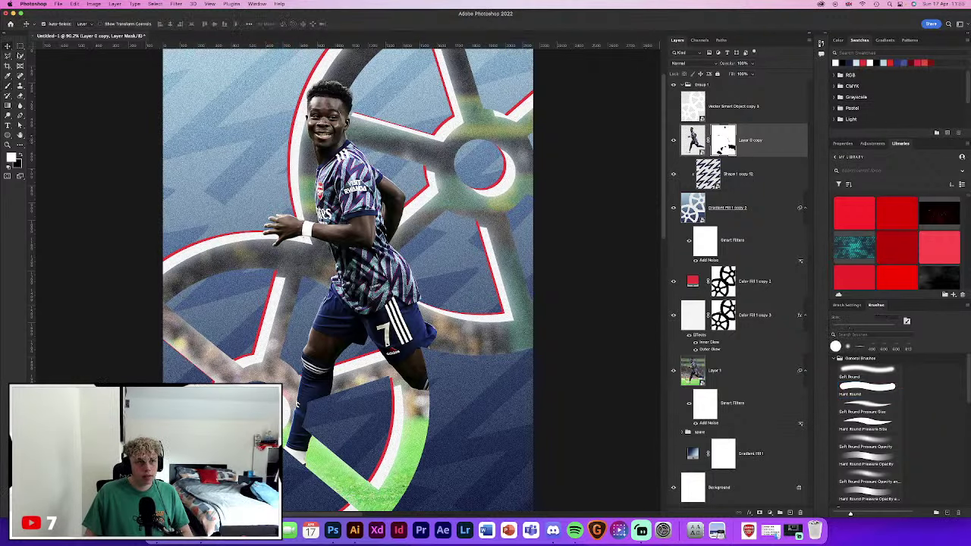
key("super+plus")
key("super+minus")
key("super+plus")
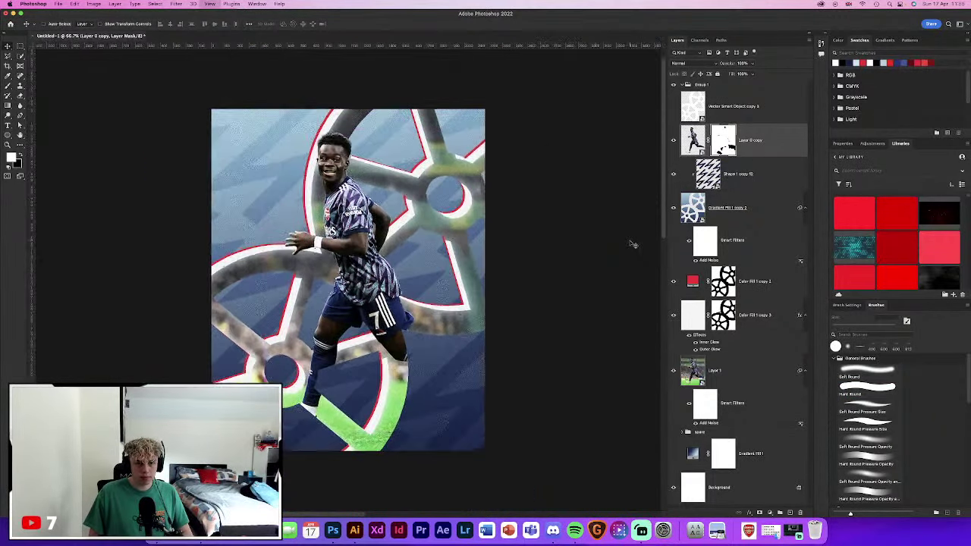
key("super+plus")
scroll(631, 244, "up", 5)
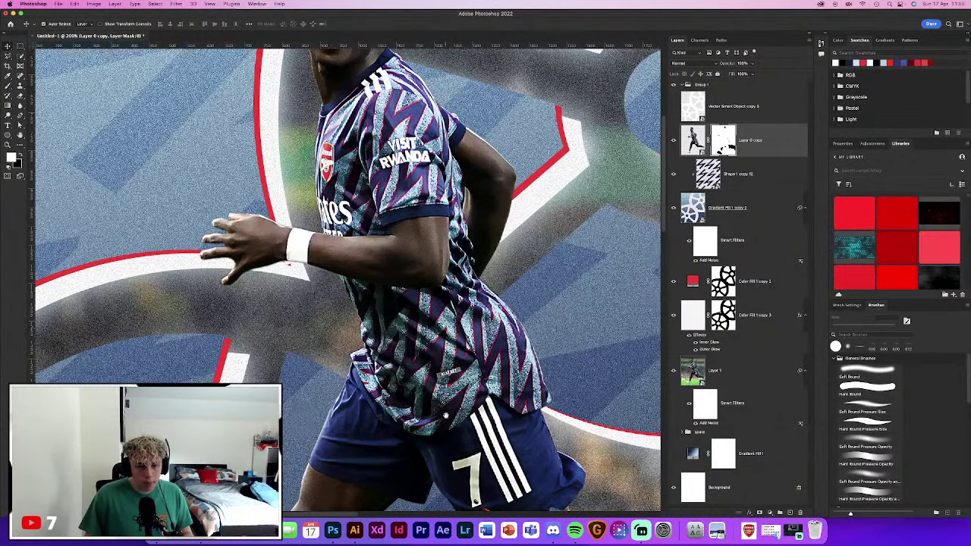
scroll(445, 416, "down", 5)
scroll(447, 419, "up", 4)
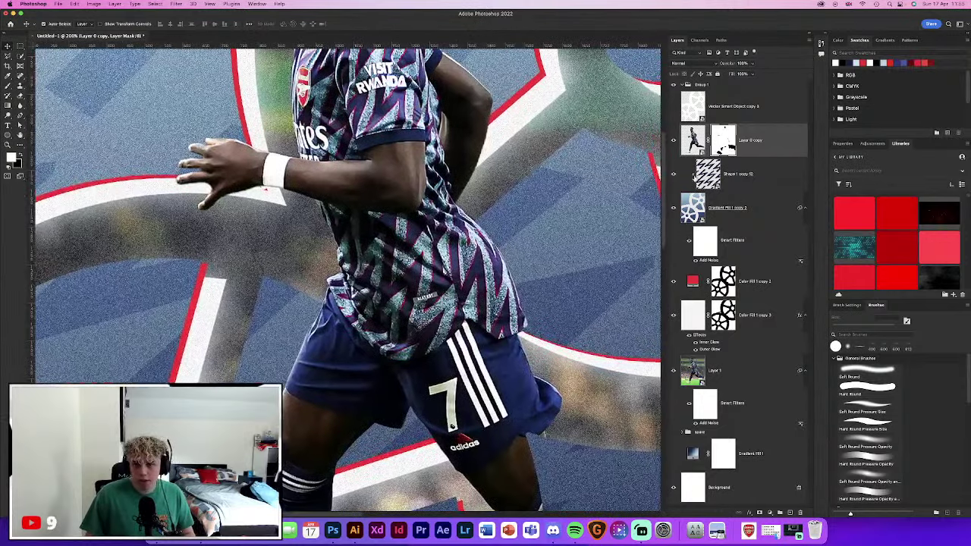
left_click(673, 209)
key("super+0")
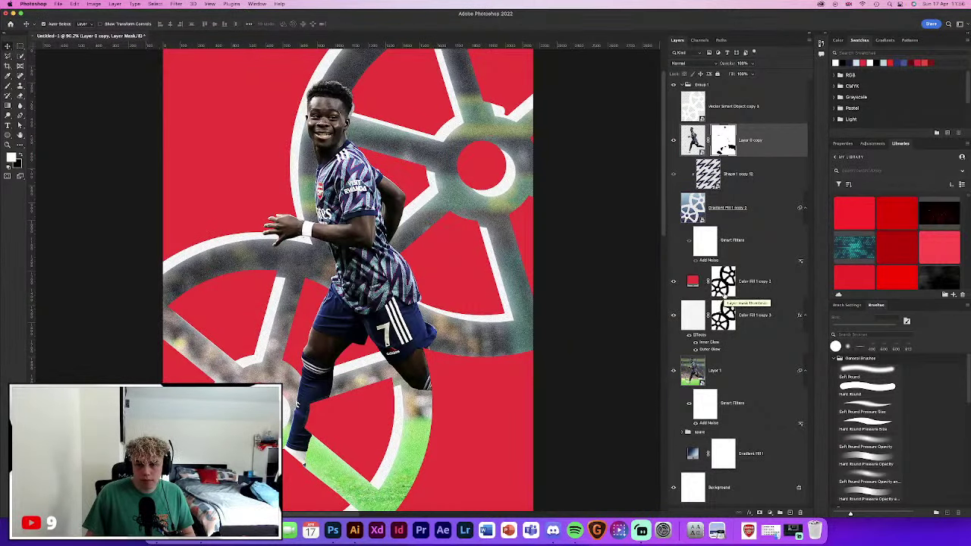
Select the red Color Fill 1 copy 2 layer and show the blue gradient background again
left_click(692, 283)
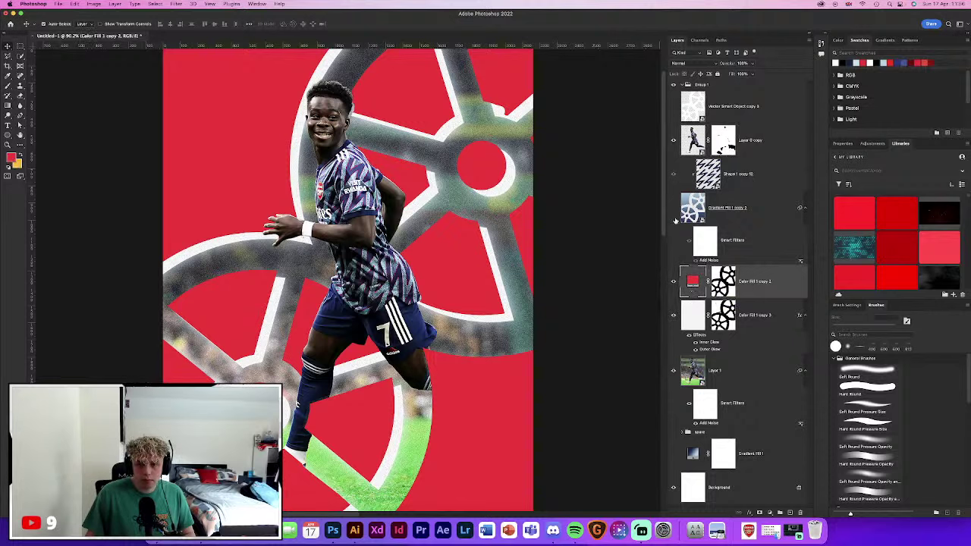
left_click(177, 3)
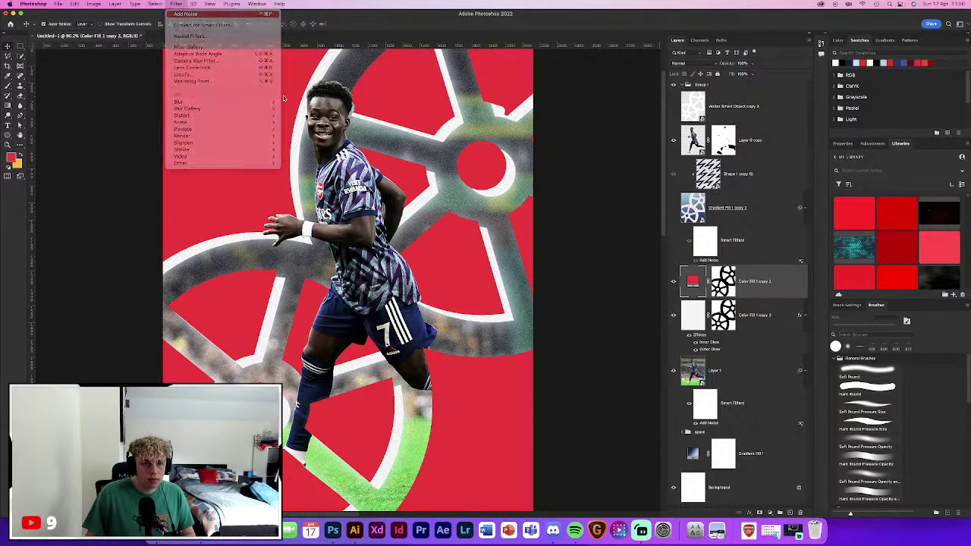
left_click(370, 242)
left_click(674, 208)
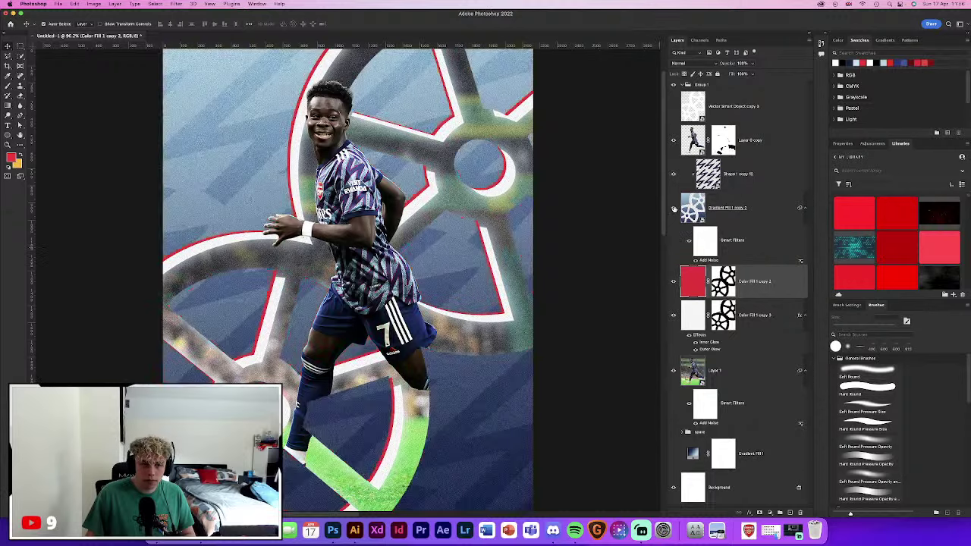
Nudge the red fill right and down so red edges outline the white wheel shapes
key("super+t")
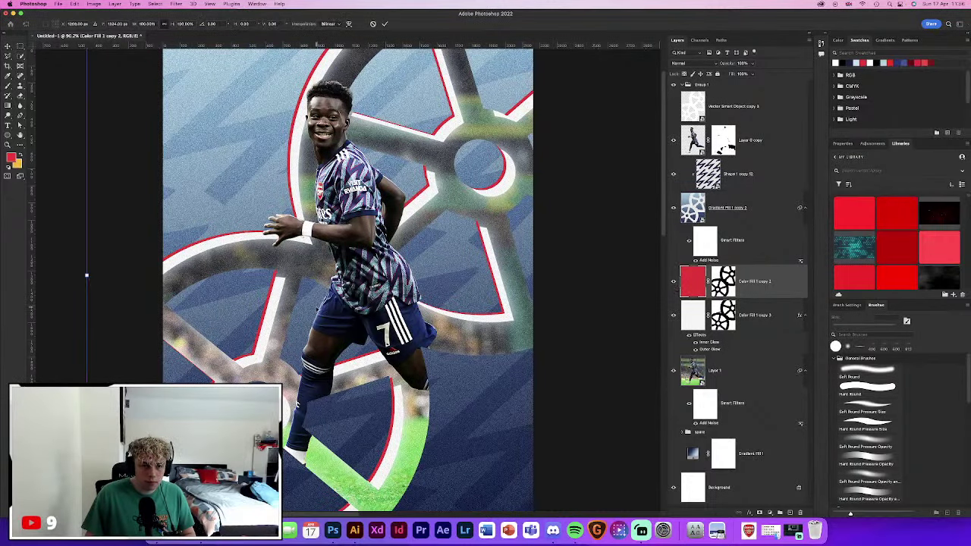
left_click_drag(319, 288, 323, 289)
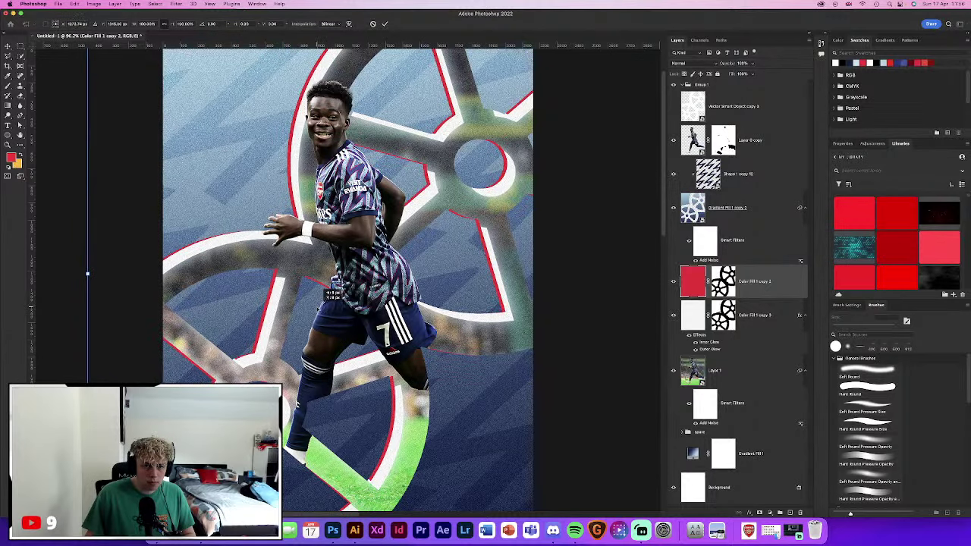
left_click_drag(327, 292, 328, 292)
key("shift+Right")
key("shift+Down")
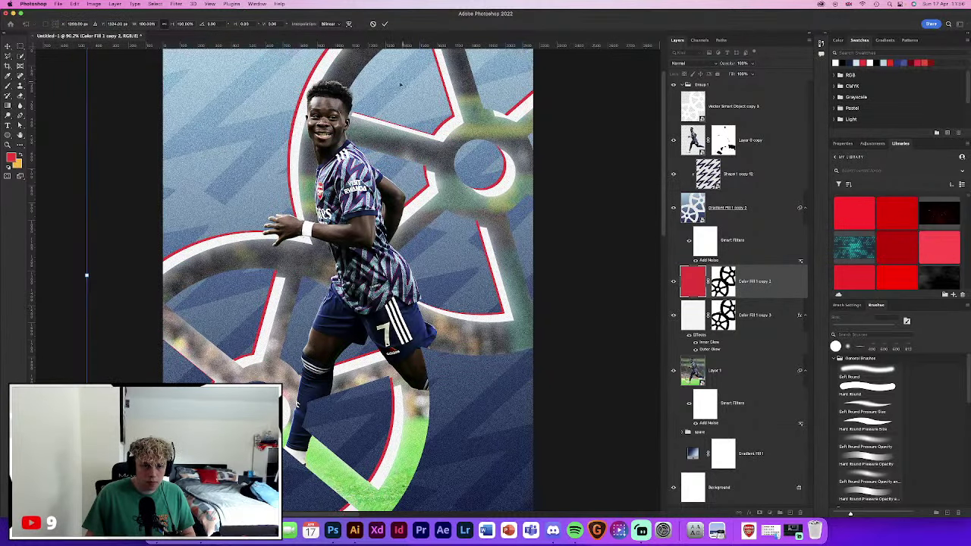
left_click(385, 25)
Move the top Vector Smart Object copy 3 layer into the spare group
scroll(521, 377, "down", 2)
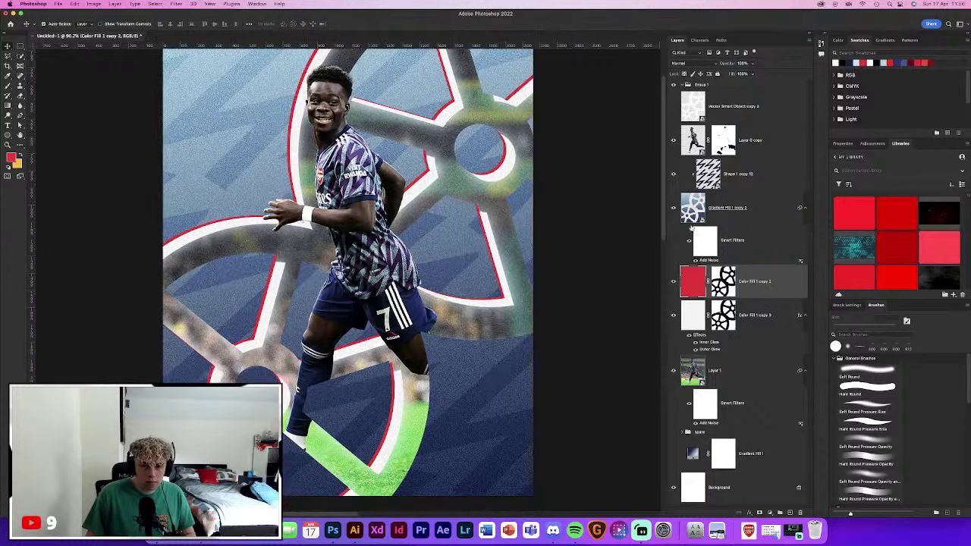
left_click(673, 109)
mouse_move(756, 110)
left_mouse_down()
mouse_move(744, 494)
mouse_move(760, 399)
left_mouse_up()
left_click(751, 337)
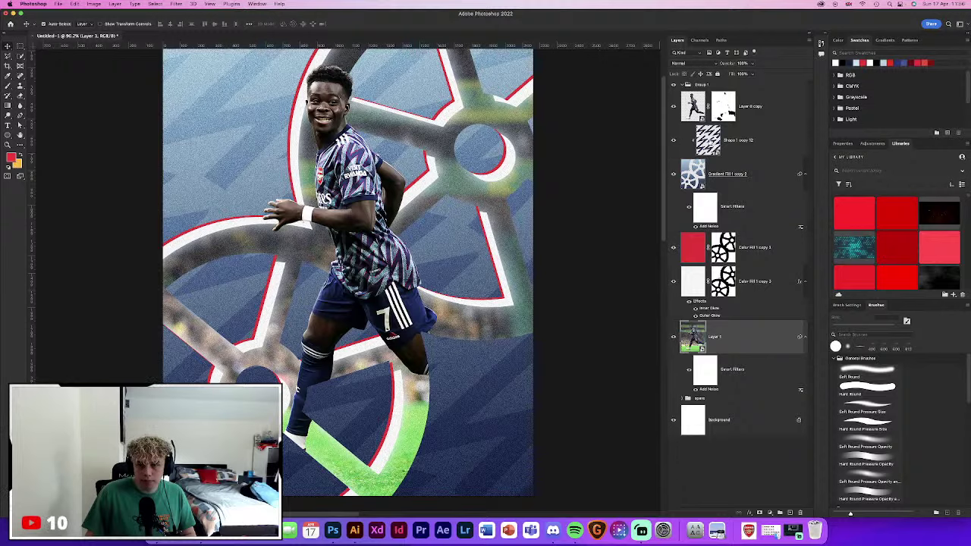
Group the cannon wheel shape layers as 'wheel' and hide the group
left_click(766, 142)
left_click(764, 286, "shift")
left_click(778, 513)
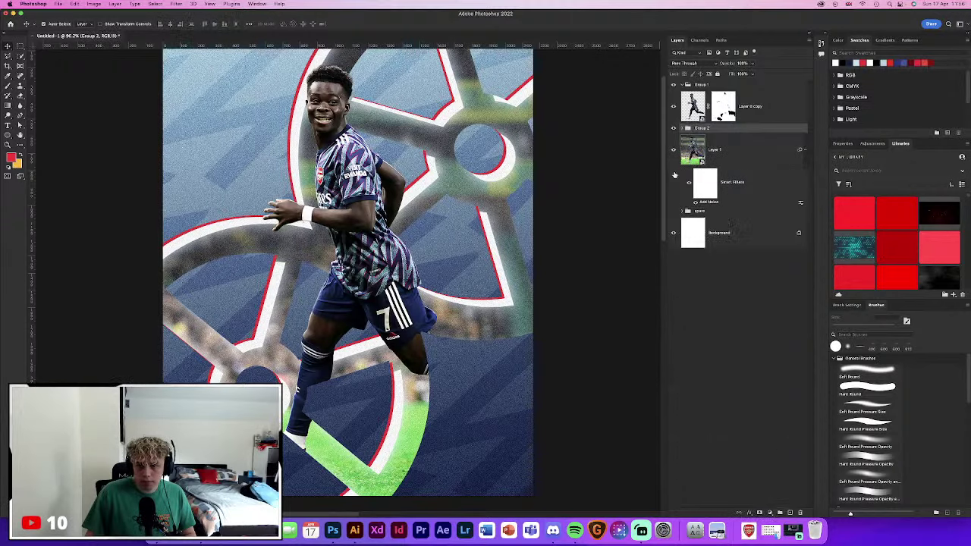
type("wheel")
key("Return")
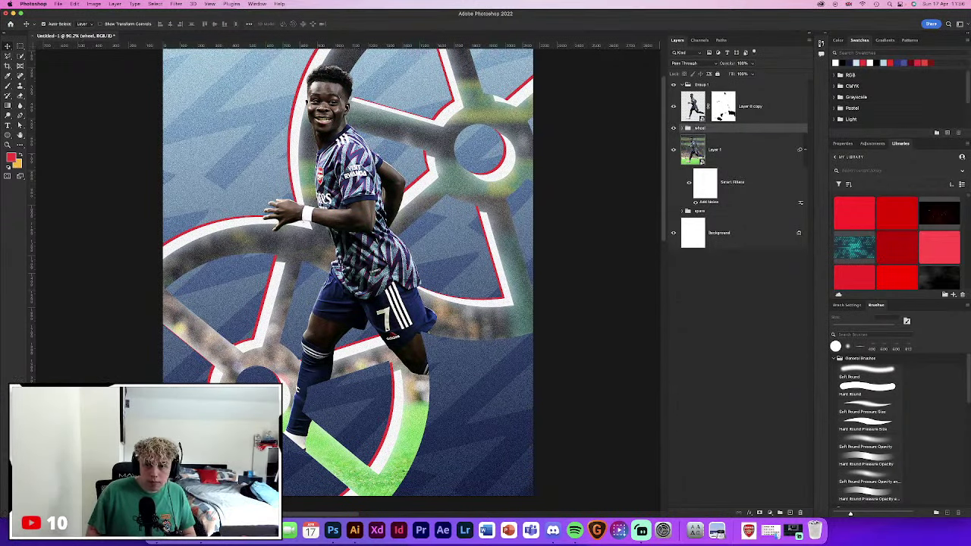
left_click(673, 128)
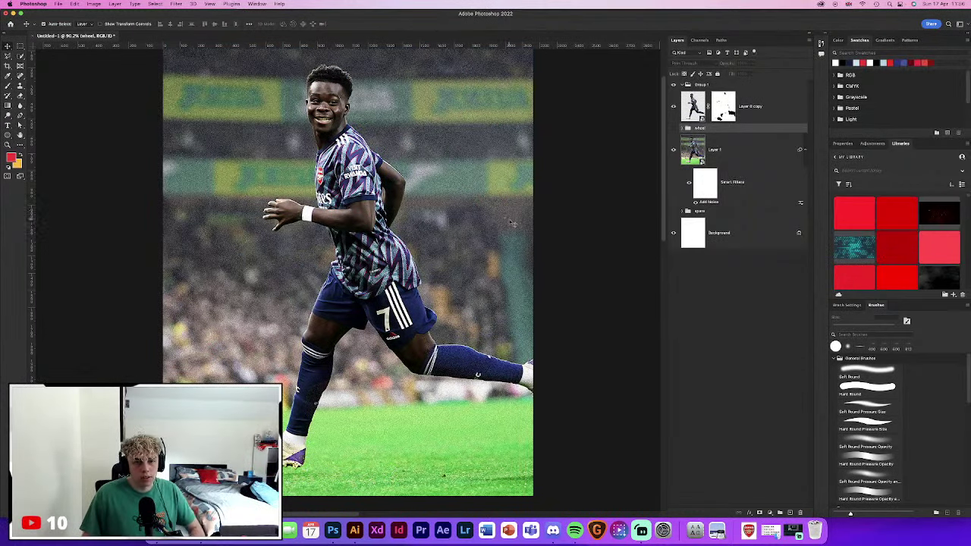
Add a brightening Curves layer above Layer 0 copy and invert its mask to black
left_click(372, 213)
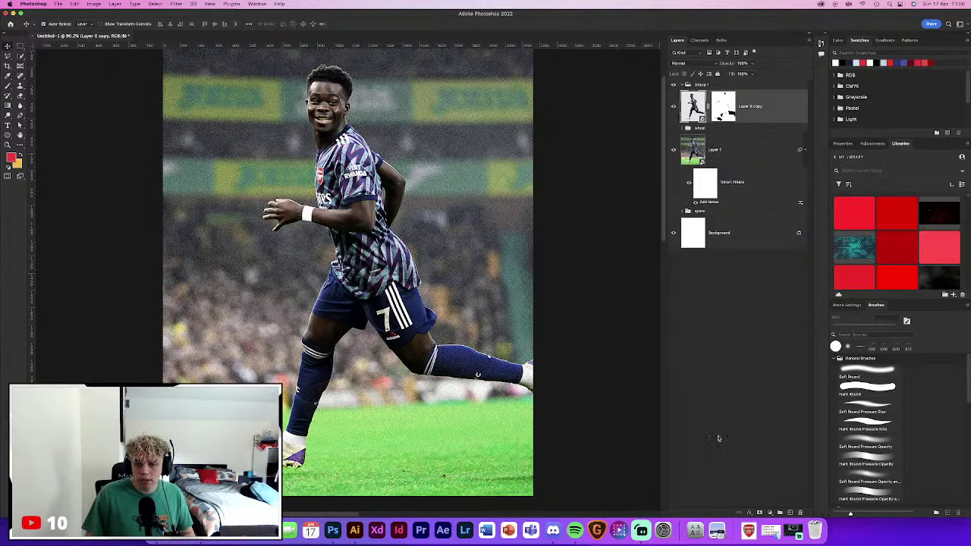
left_click(771, 511)
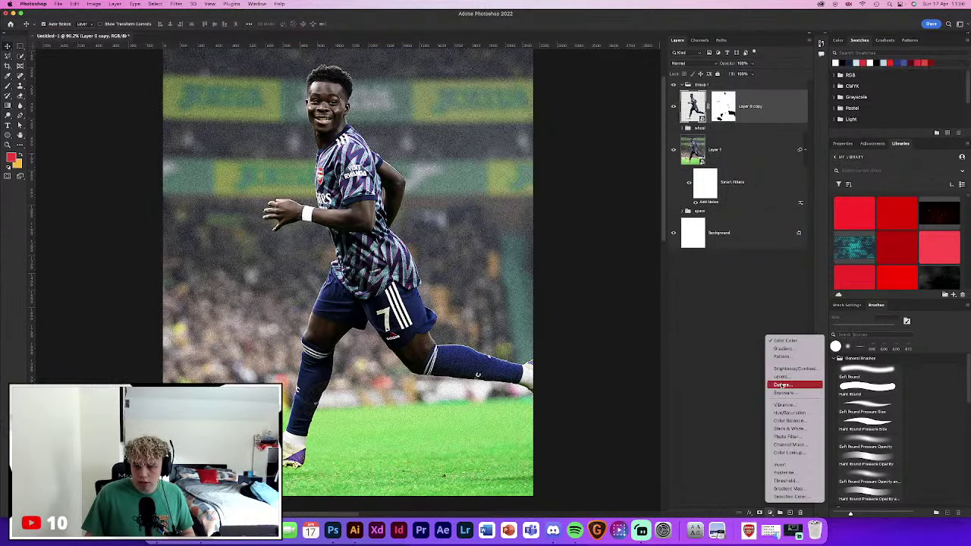
left_click(747, 89)
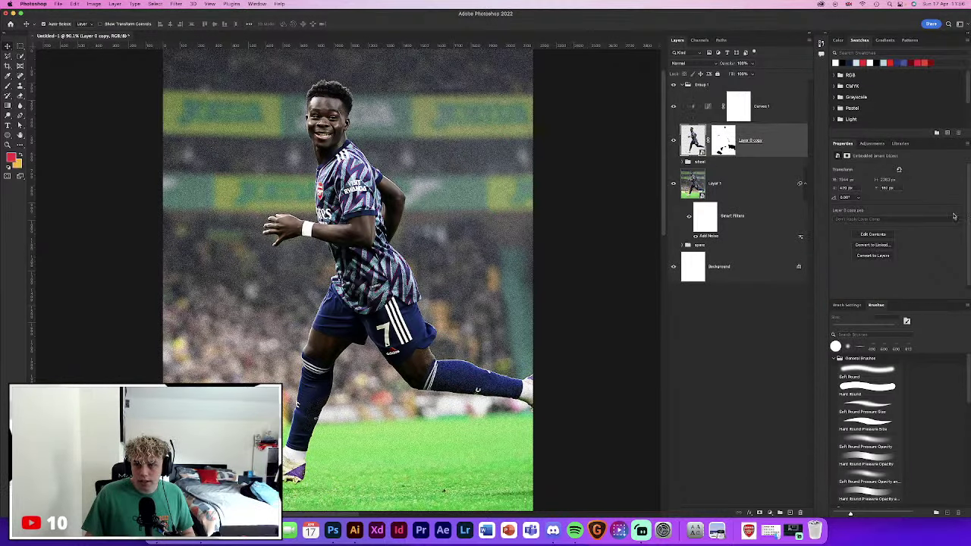
left_click(704, 112)
left_click_drag(943, 192, 937, 192)
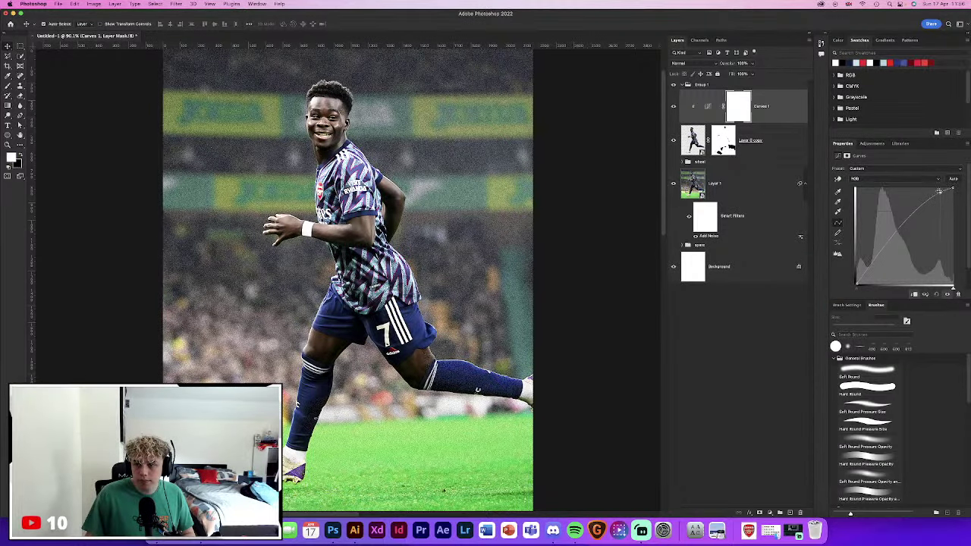
key("ctrl+i")
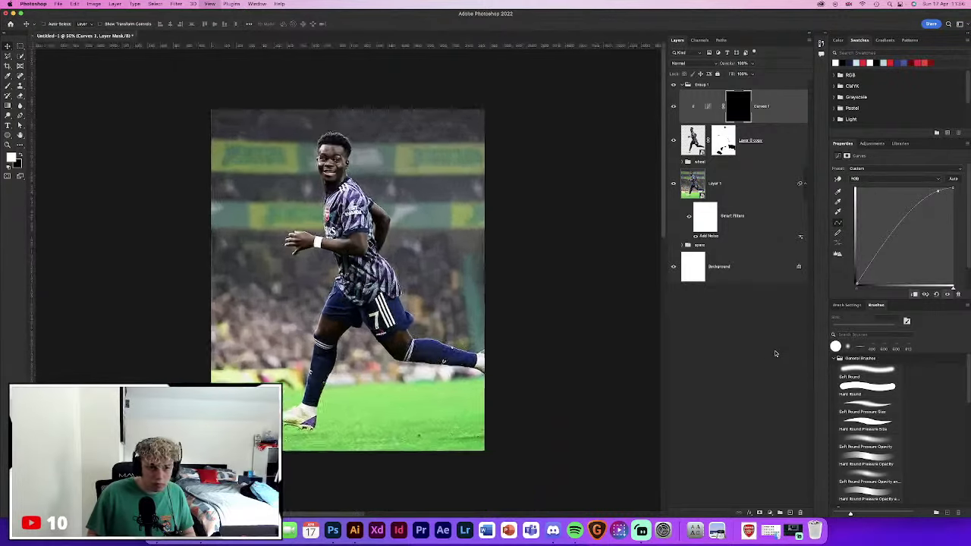
scroll(455, 349, "up", 5)
scroll(455, 349, "up", 5)
scroll(455, 349, "up", 2)
scroll(454, 349, "up", 10)
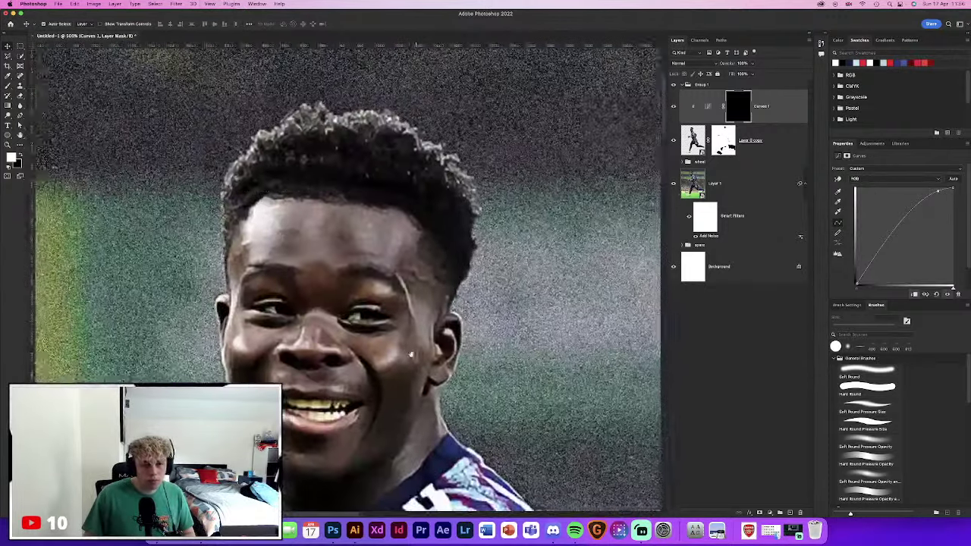
scroll(413, 358, "up", 1)
scroll(413, 358, "up", 2)
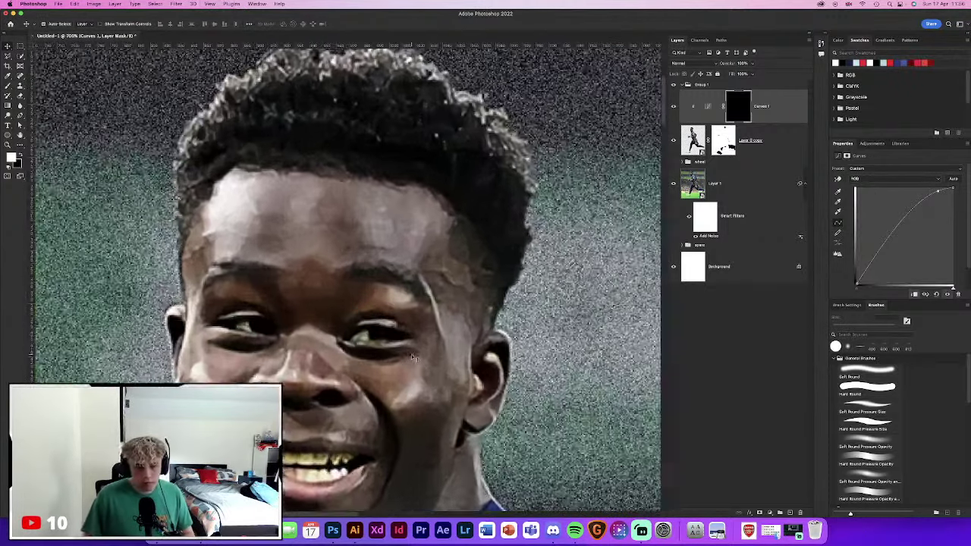
scroll(409, 355, "down", 1)
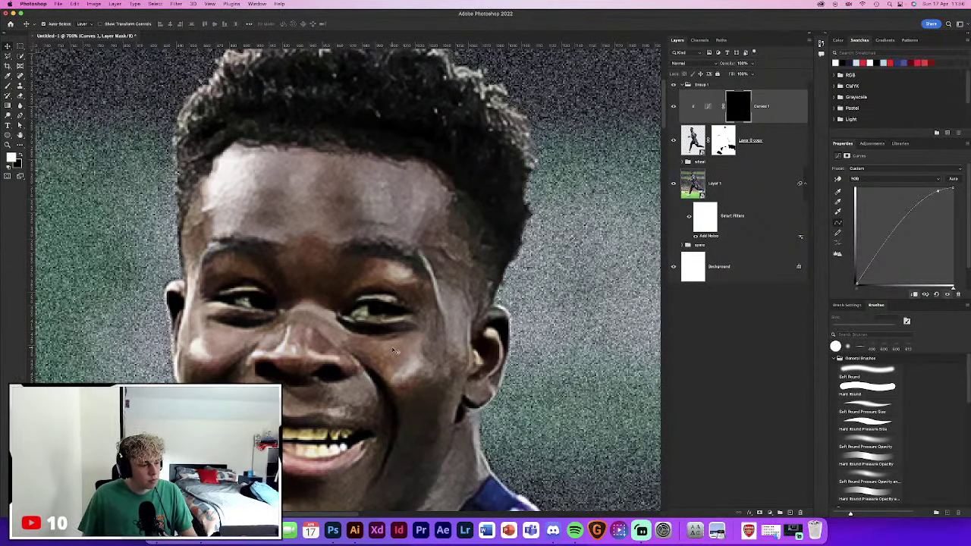
Paint white on the Curves mask with a small hard-round brush over both eye highlights
left_click(868, 388)
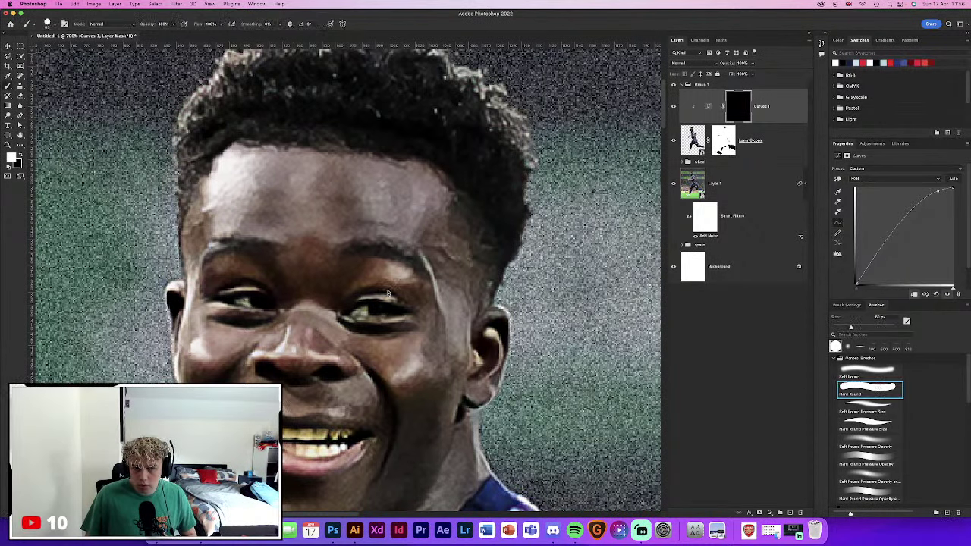
key("bracketleft")
key("bracketleft")
key("bracketleft")
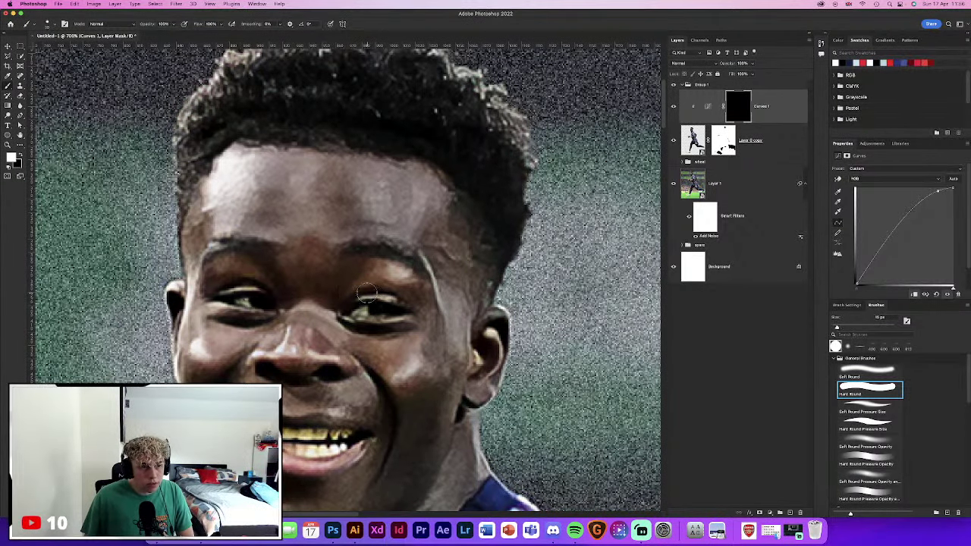
scroll(357, 304, "up", 3)
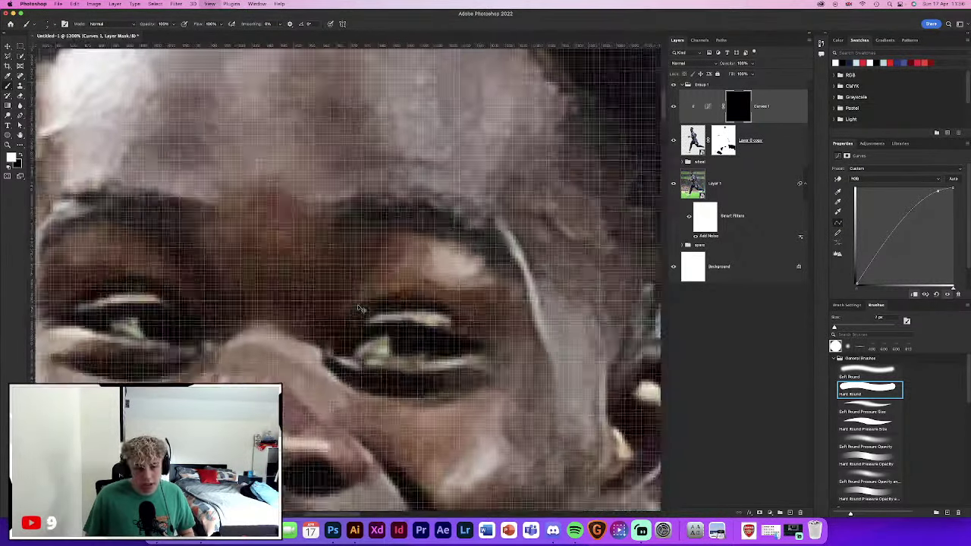
scroll(377, 317, "up", 2)
key("x")
left_click_drag(370, 332, 381, 319)
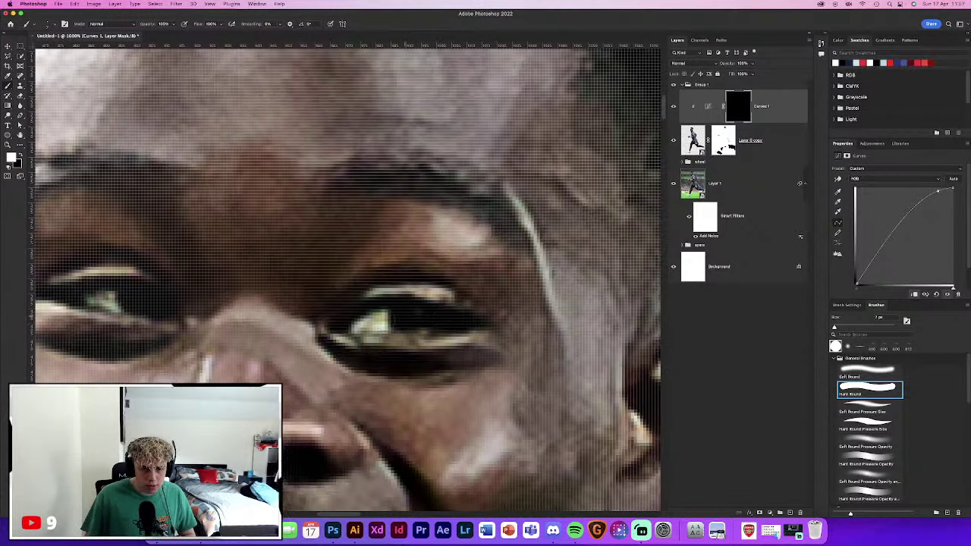
scroll(346, 277, "left", 5)
left_click_drag(425, 287, 391, 292)
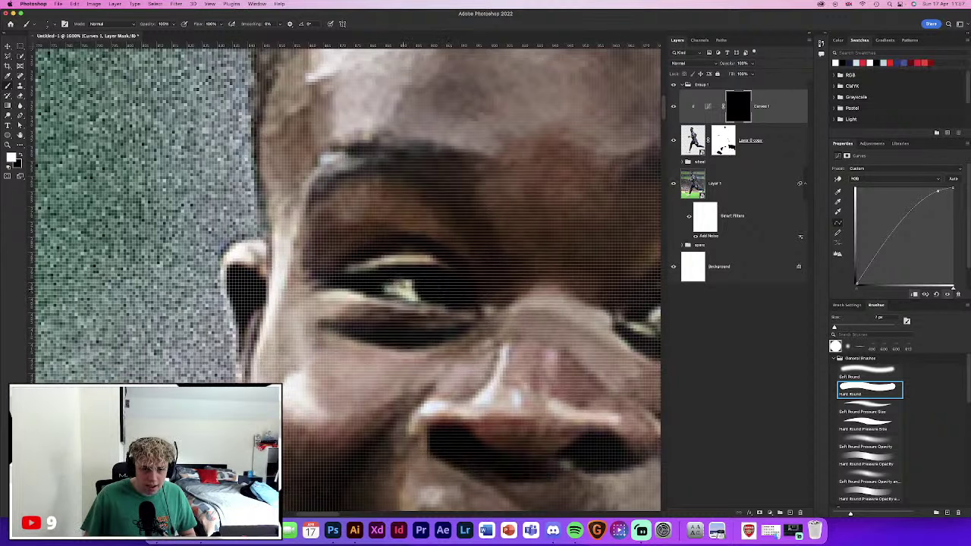
Brighten the teeth through the Curves mask and start a new adjustment layer
scroll(389, 206, "up", 2)
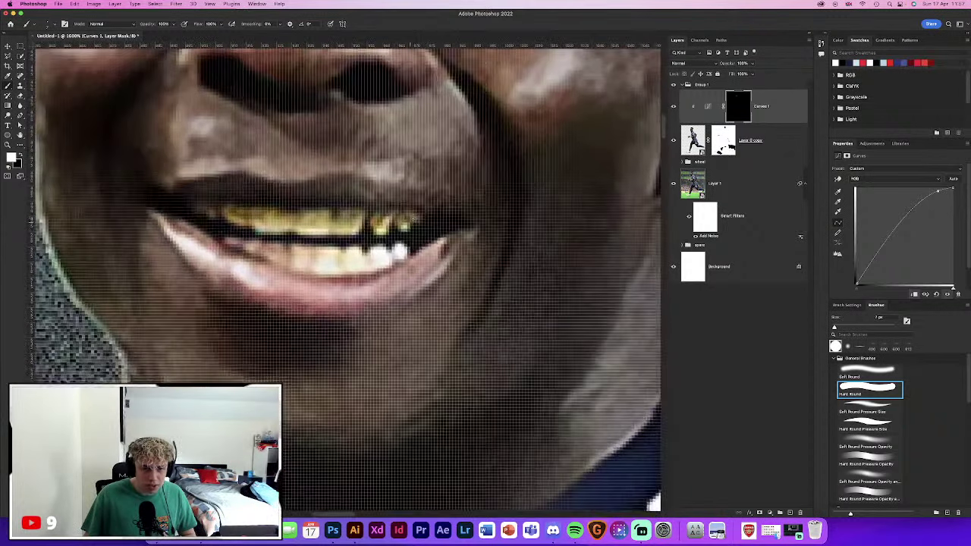
mouse_move(416, 222)
left_mouse_down()
mouse_move(352, 222)
mouse_move(351, 234)
mouse_move(316, 227)
mouse_move(326, 214)
mouse_move(301, 224)
mouse_move(199, 217)
mouse_move(294, 261)
mouse_move(402, 250)
mouse_move(298, 242)
left_mouse_up()
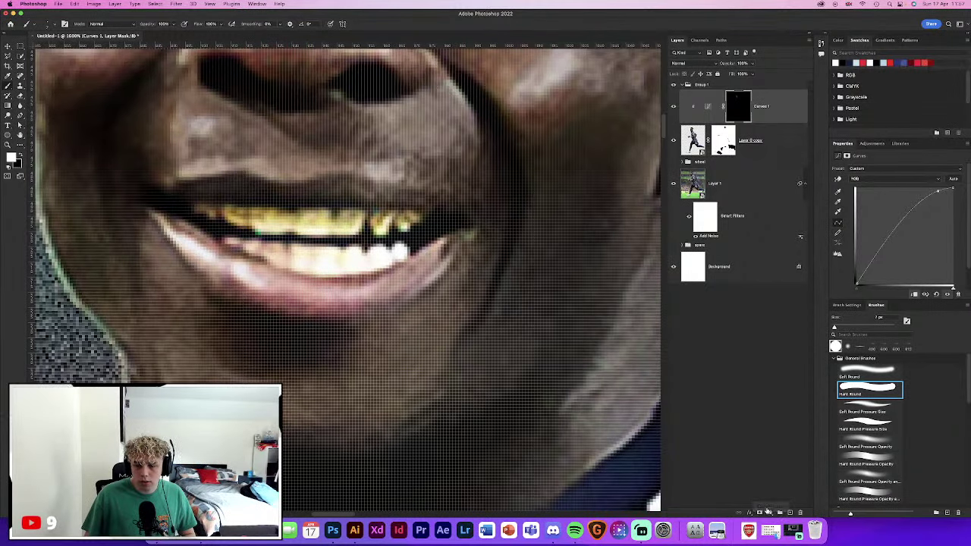
left_click(769, 512)
Add a Hue/Saturation layer clipped to Curves, saturation -100, with an inverted black mask
left_click(789, 412)
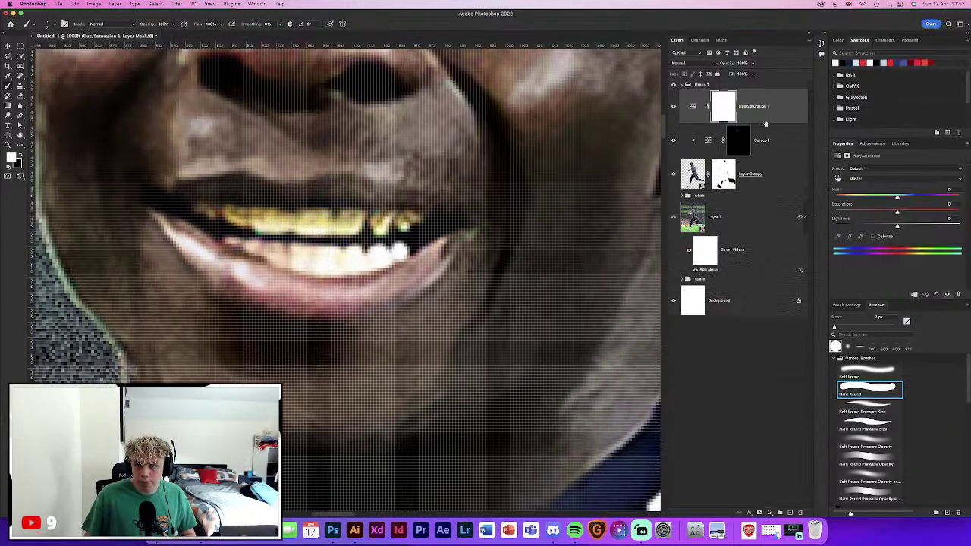
left_click(769, 119, "alt")
left_click_drag(897, 212, 834, 212)
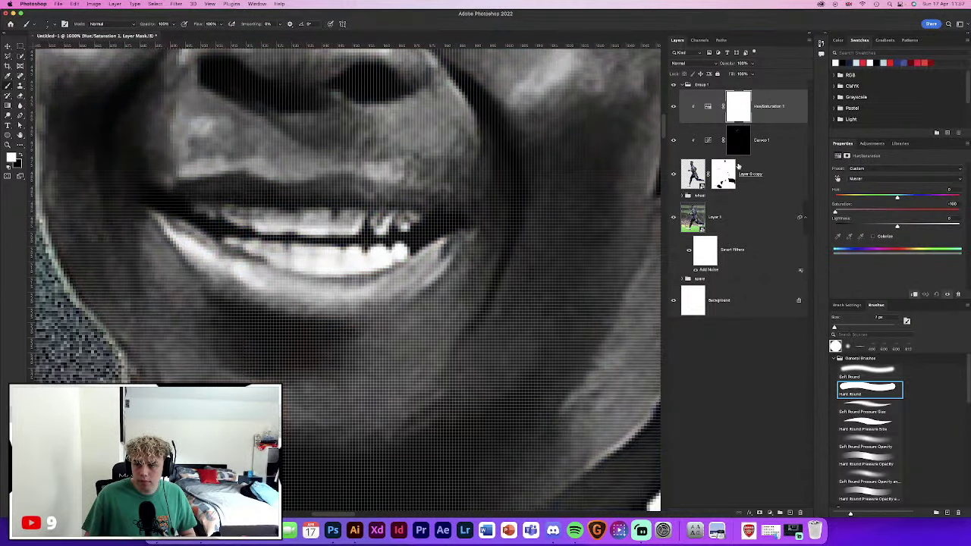
left_click(739, 106)
key("ctrl+i")
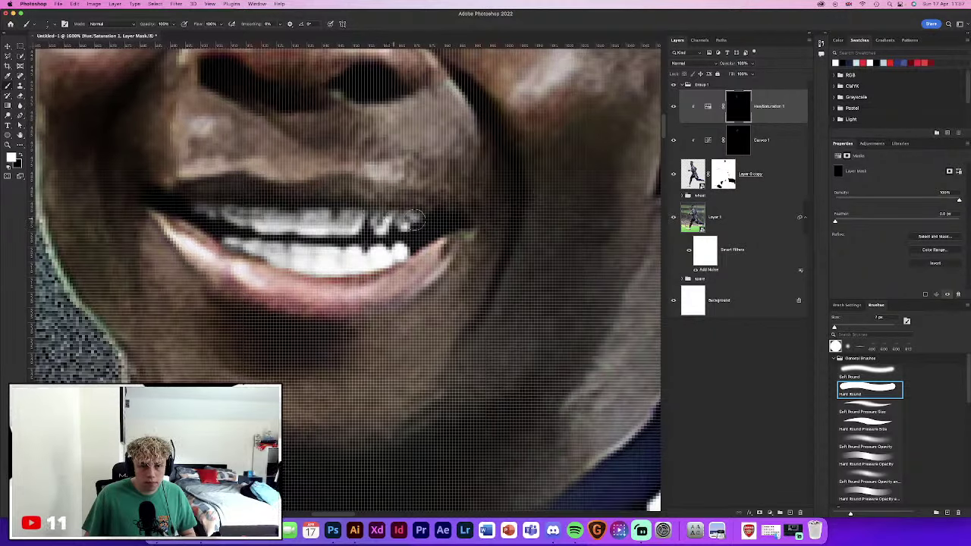
Add a brightened Brightness/Contrast layer above Layer 0 copy, inverted mask painted back over the eye
scroll(433, 288, "up", 10)
scroll(422, 329, "up", 1)
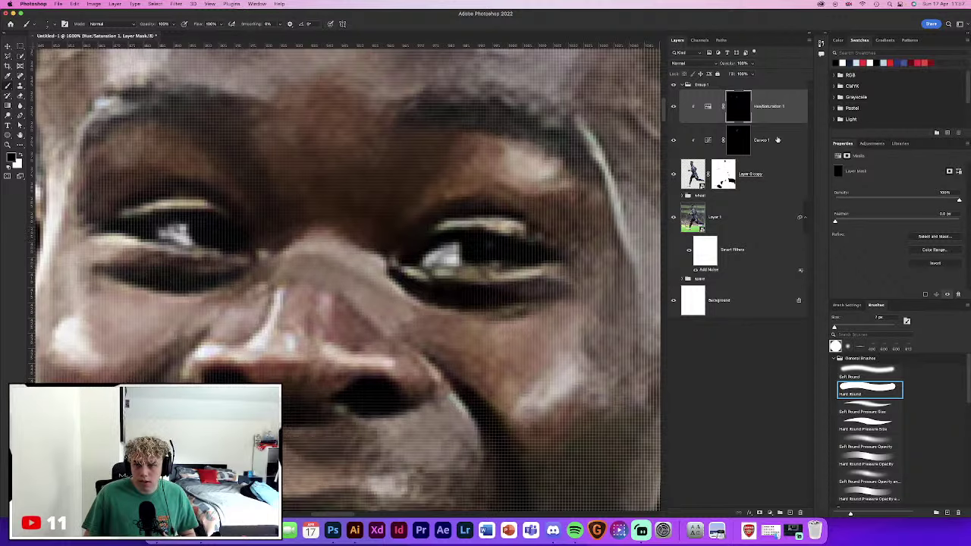
left_click(772, 182)
left_click(770, 513)
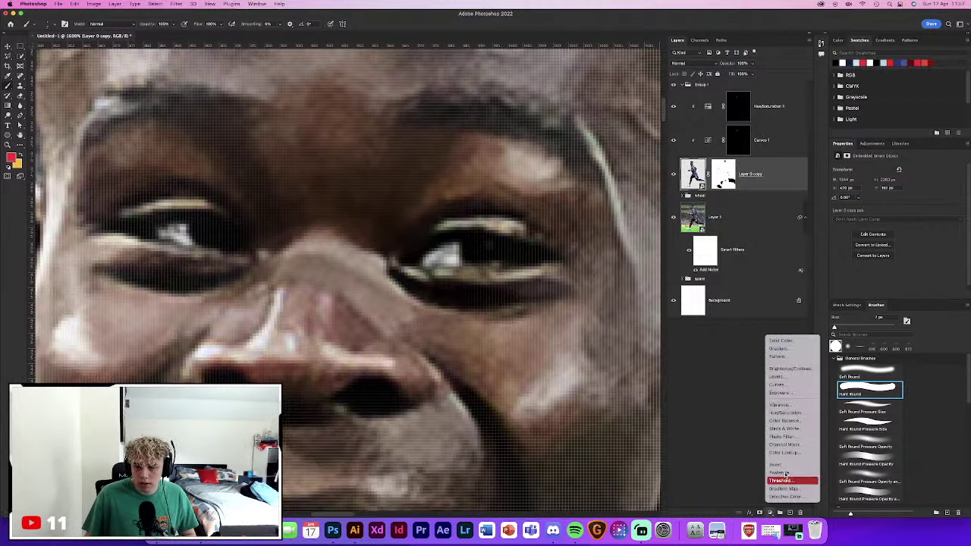
left_click(789, 368)
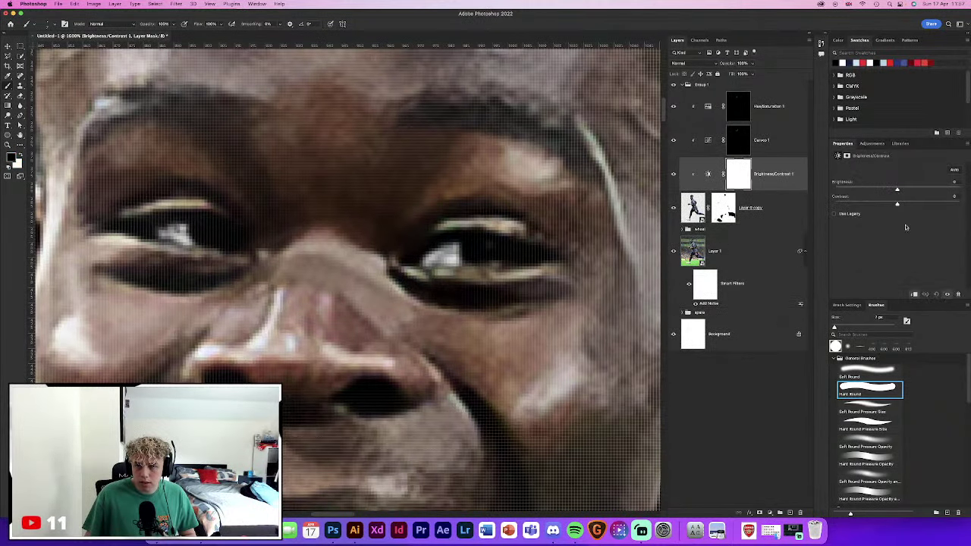
left_click_drag(898, 190, 960, 188)
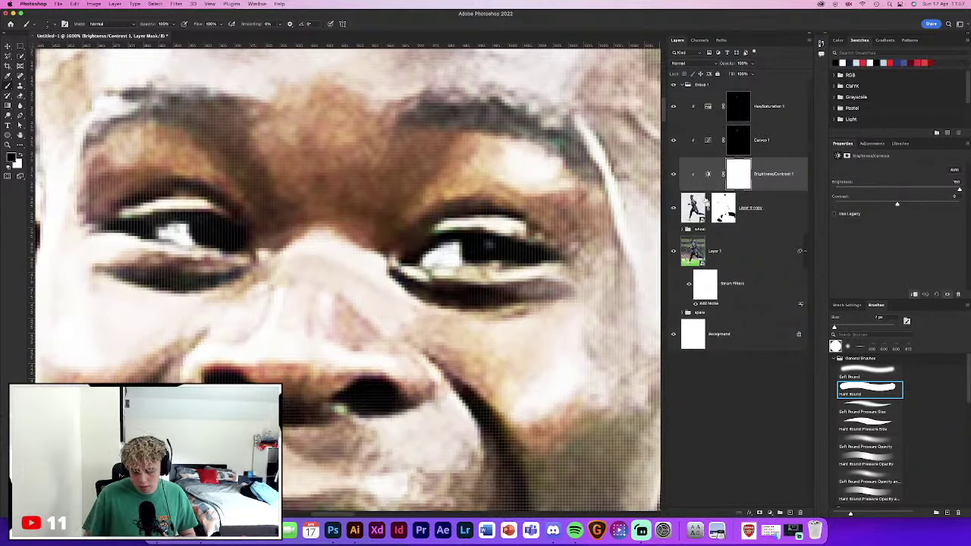
key("ctrl+i")
mouse_move(464, 250)
left_mouse_down()
mouse_move(501, 250)
mouse_move(477, 247)
left_mouse_up()
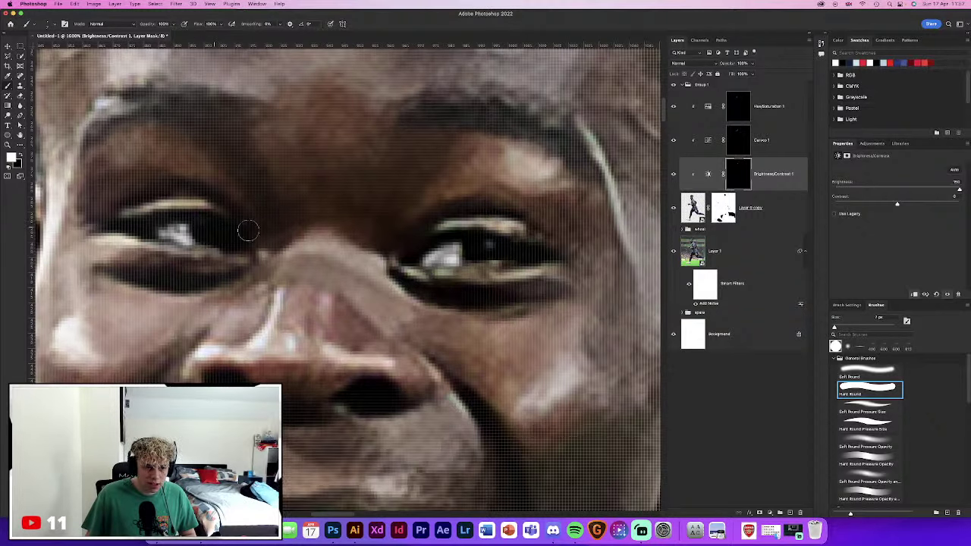
Set black as the paint colour, fit the poster on screen and target the Hue/Saturation 1 adjustment
key("x")
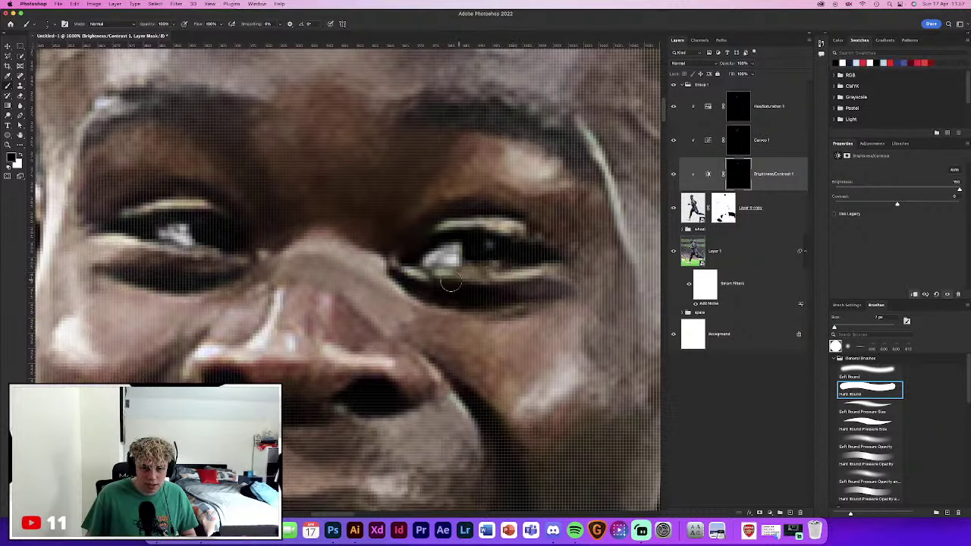
key("super+0")
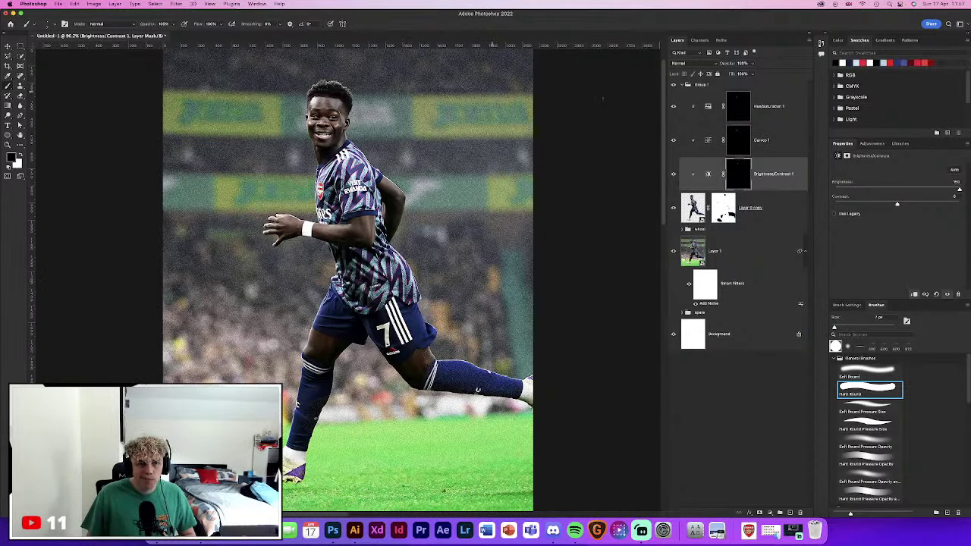
left_click(781, 114)
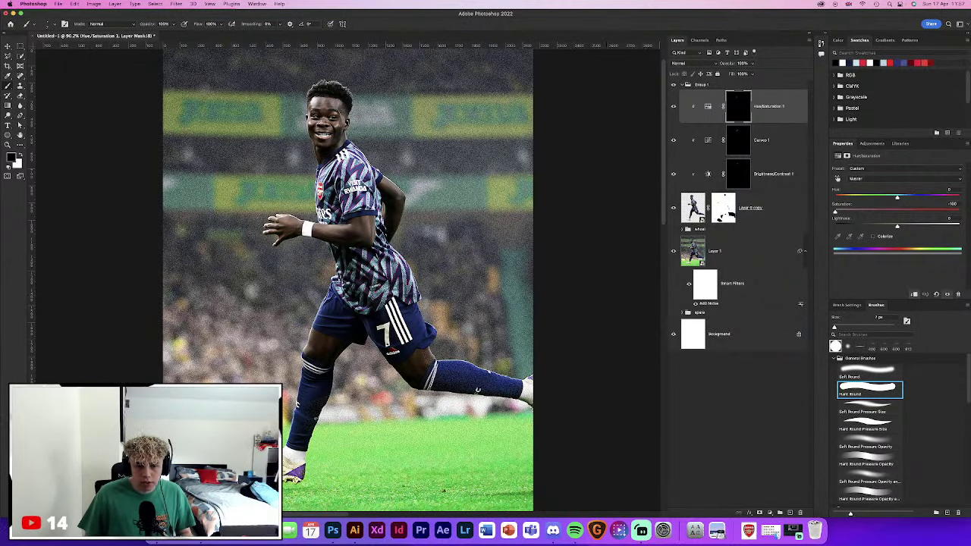
key("ctrl+2")
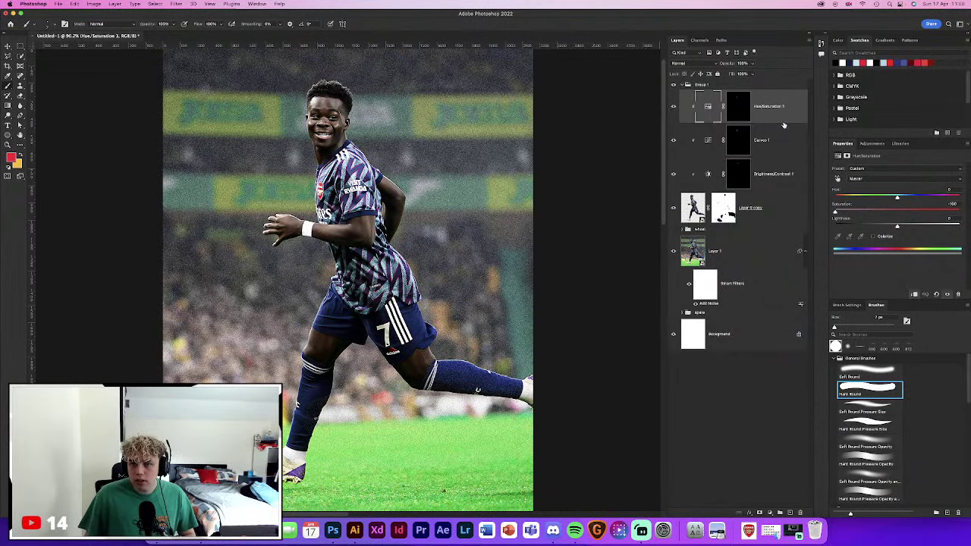
left_click(770, 512)
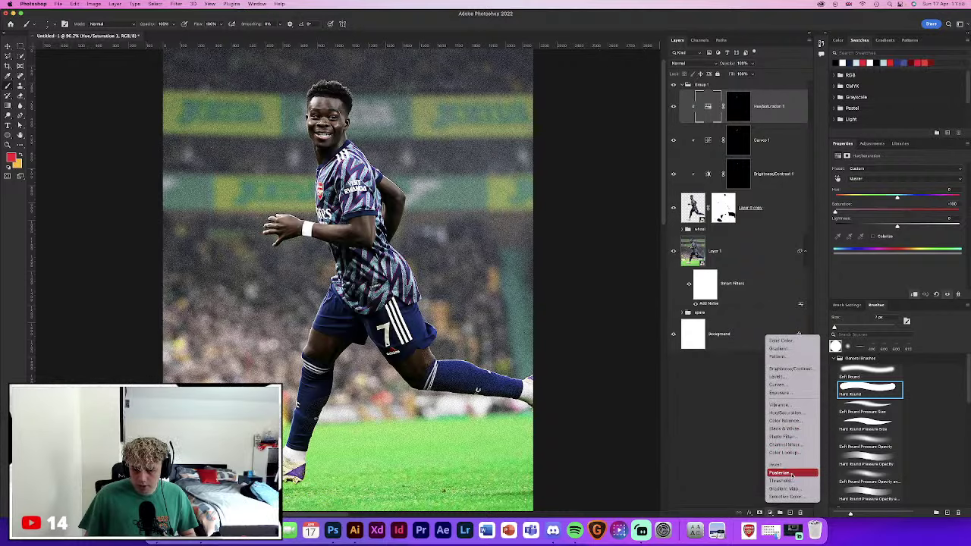
Add a clipped Selective Color layer shifting Reds: less black, magenta about +15, cyan about -25
left_click(795, 496)
left_click(786, 118, "alt")
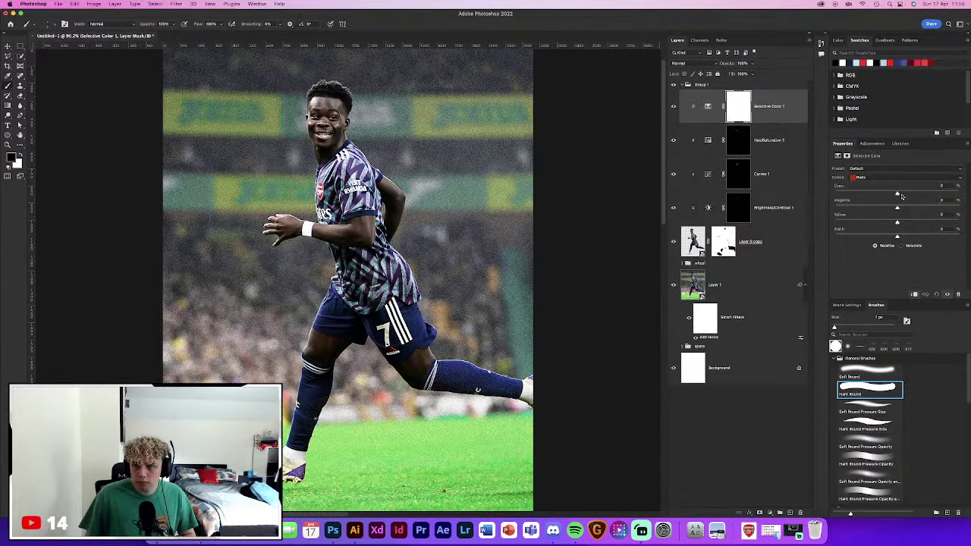
left_click(864, 177)
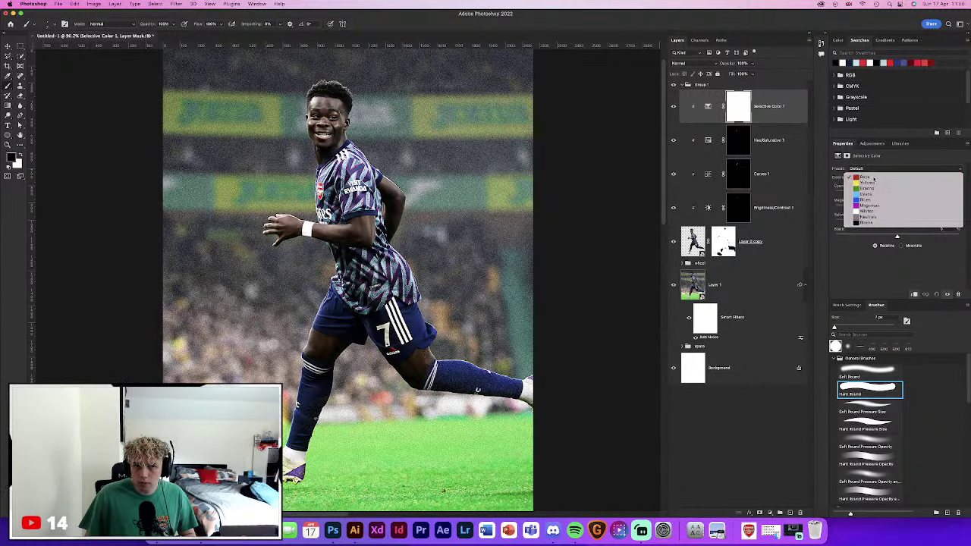
left_click(864, 177)
mouse_move(898, 237)
left_mouse_down()
mouse_move(885, 237)
mouse_move(924, 223)
left_mouse_up()
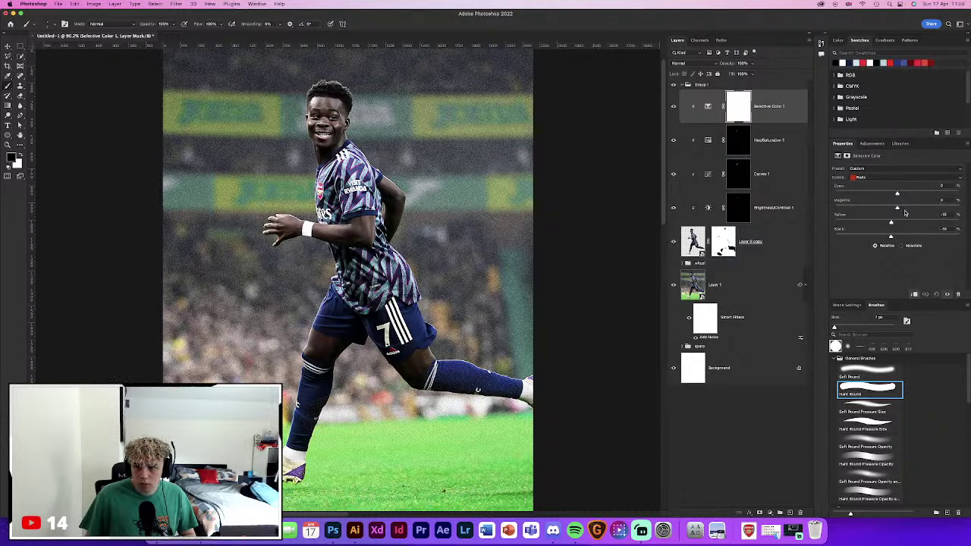
left_click_drag(898, 207, 923, 207)
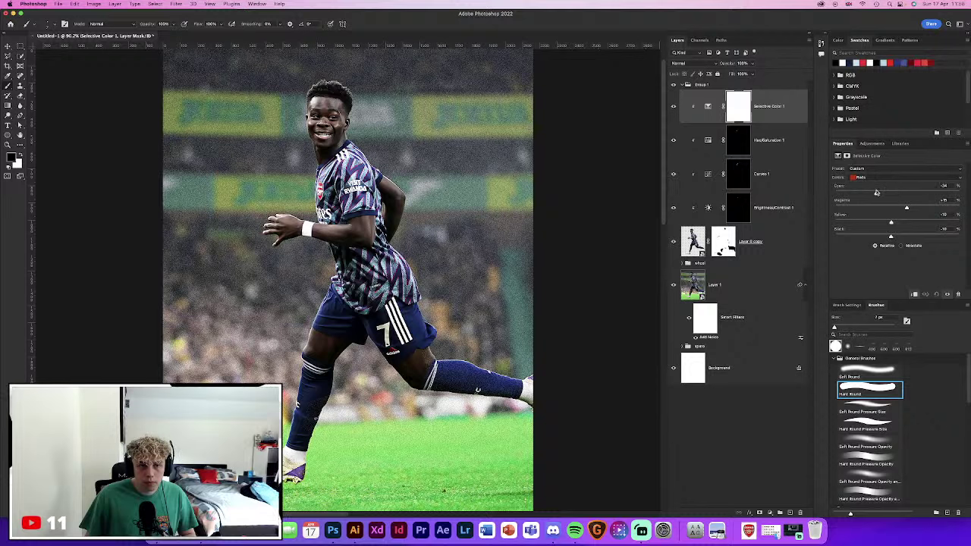
left_click_drag(876, 192, 883, 192)
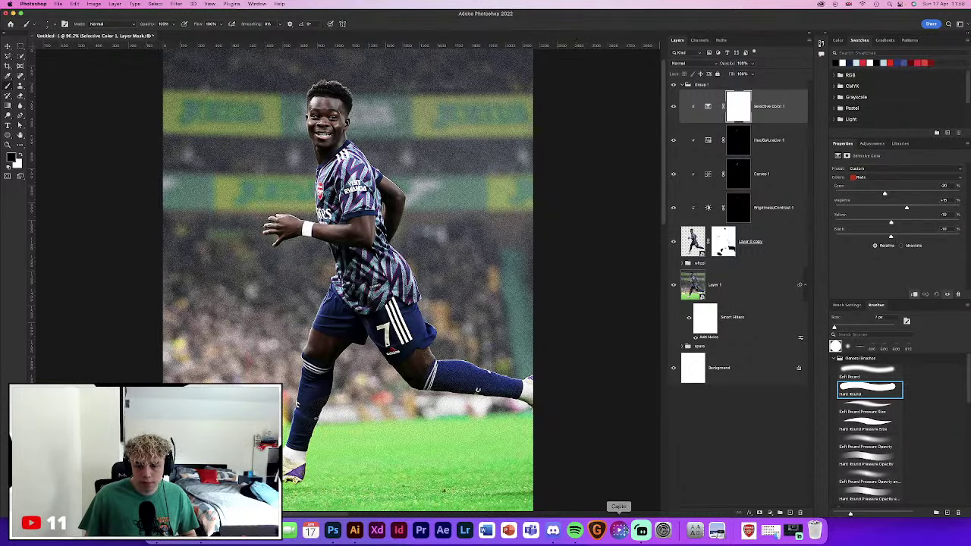
left_click(552, 517)
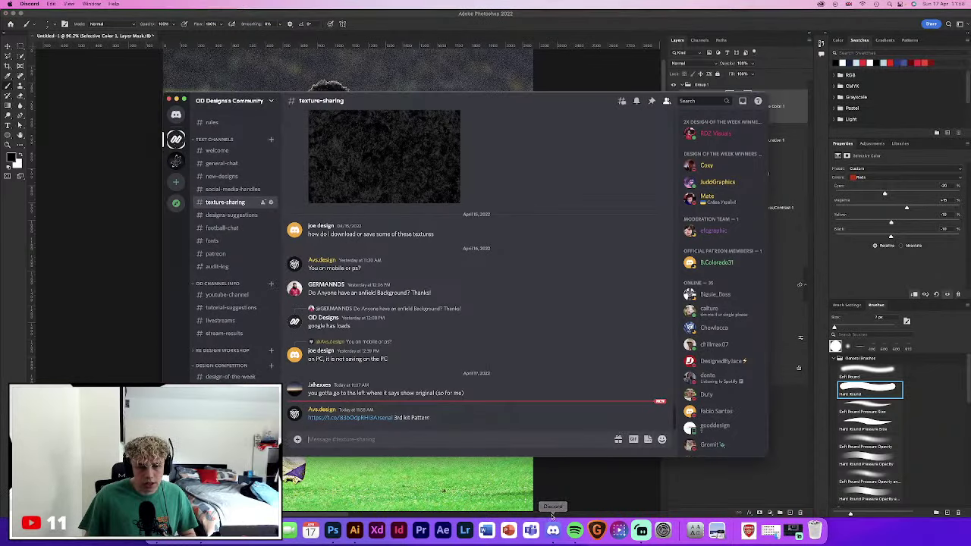
left_click(378, 418)
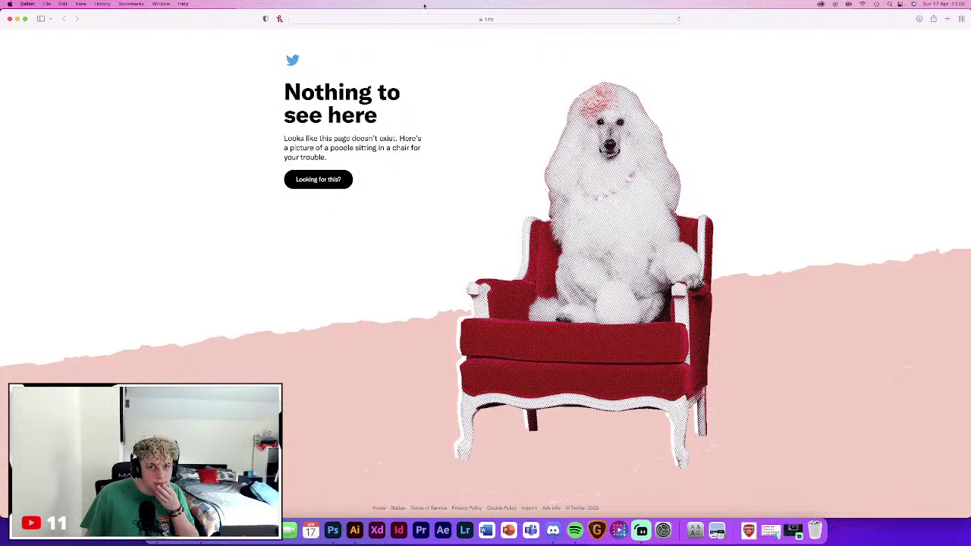
left_click(10, 19)
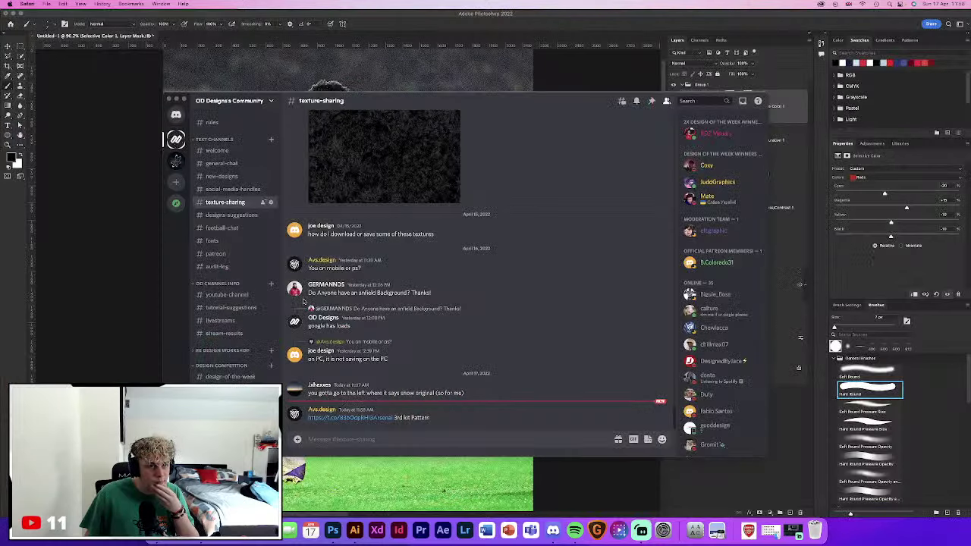
left_click(342, 418)
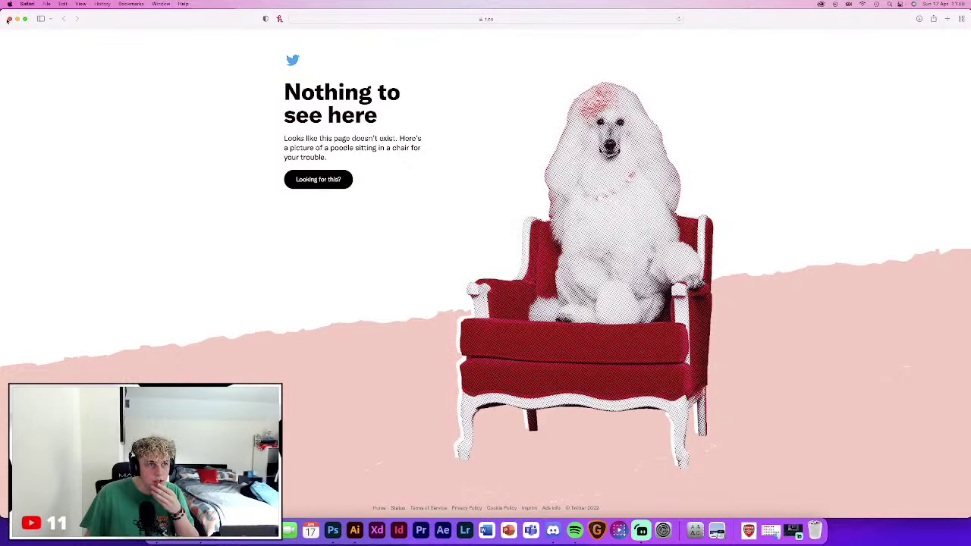
left_click(10, 19)
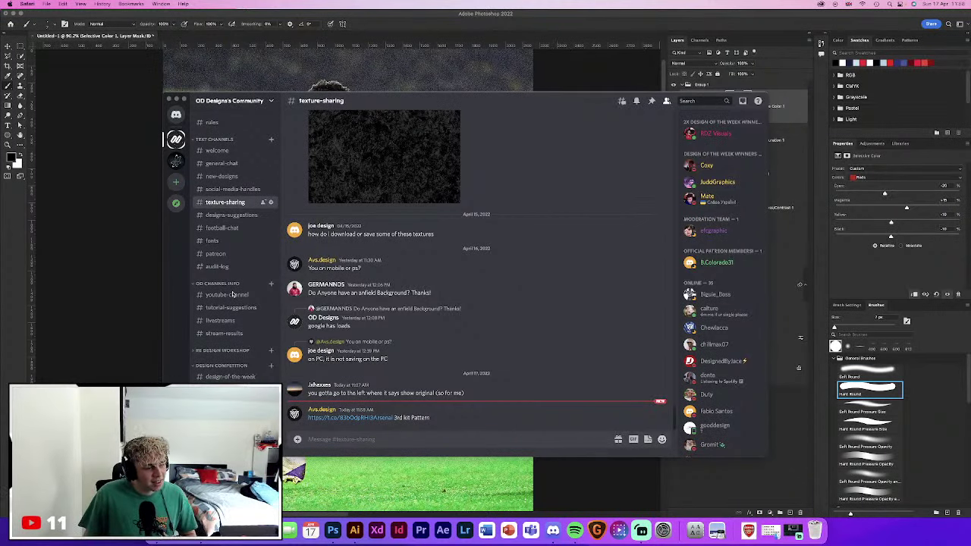
Set Selective Color Yellows to roughly black +20, magenta +10 and cyan about -17
key("super+h")
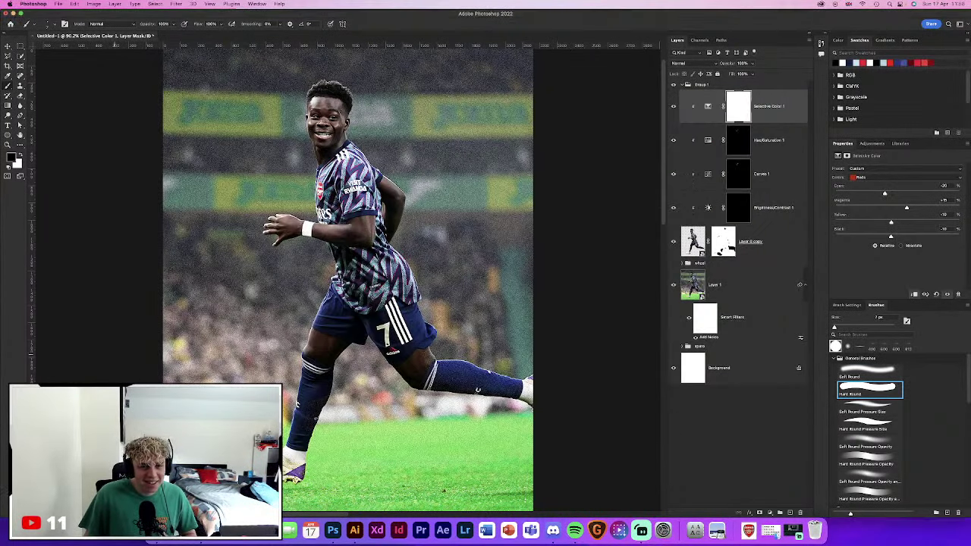
scroll(597, 210, "up", 2)
left_click(870, 177)
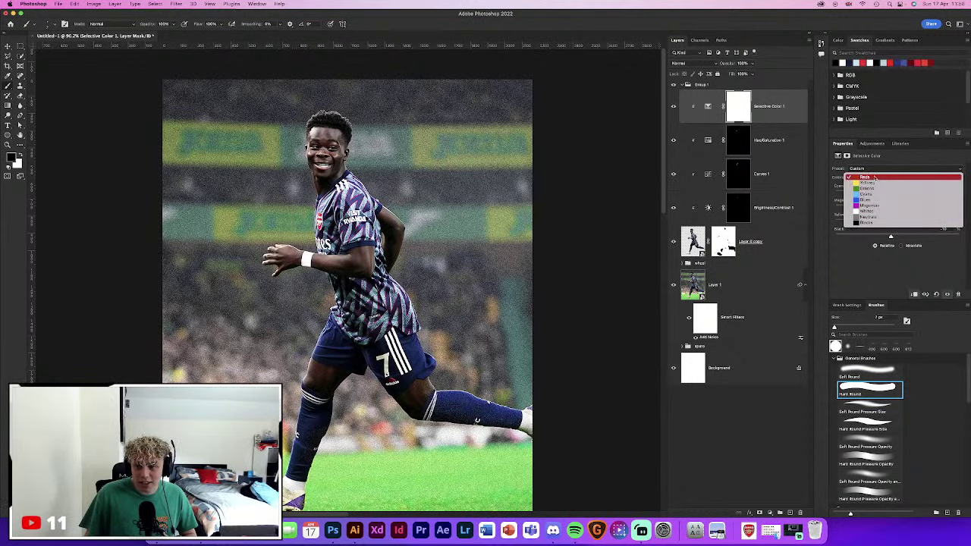
left_click(872, 186)
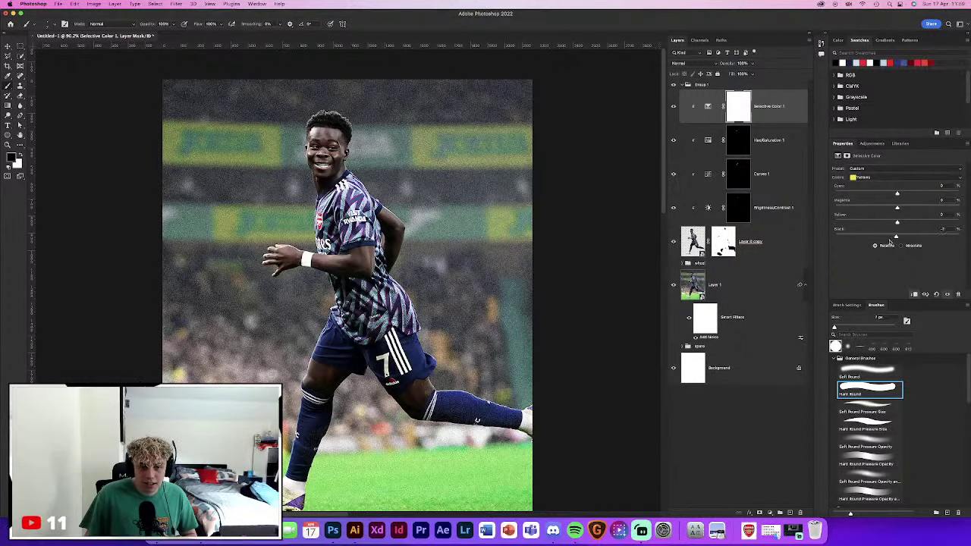
mouse_move(857, 236)
left_mouse_down()
mouse_move(959, 236)
mouse_move(909, 238)
left_mouse_up()
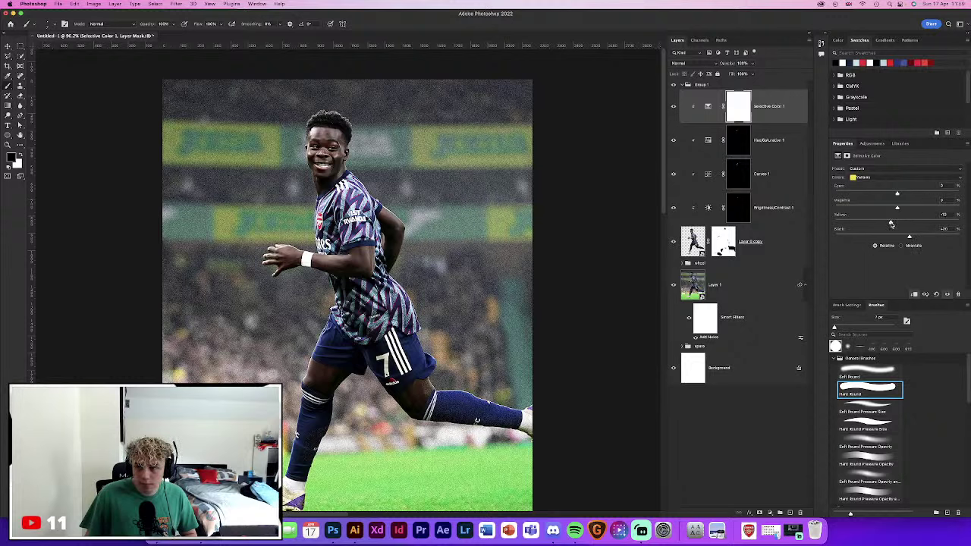
left_click_drag(896, 210, 918, 209)
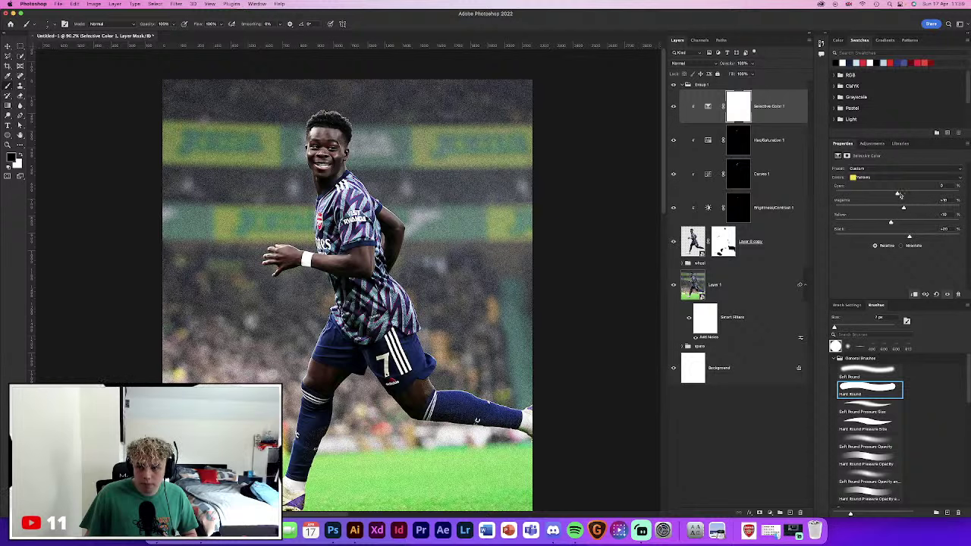
mouse_move(894, 195)
left_mouse_down()
mouse_move(883, 193)
mouse_move(908, 194)
left_mouse_up()
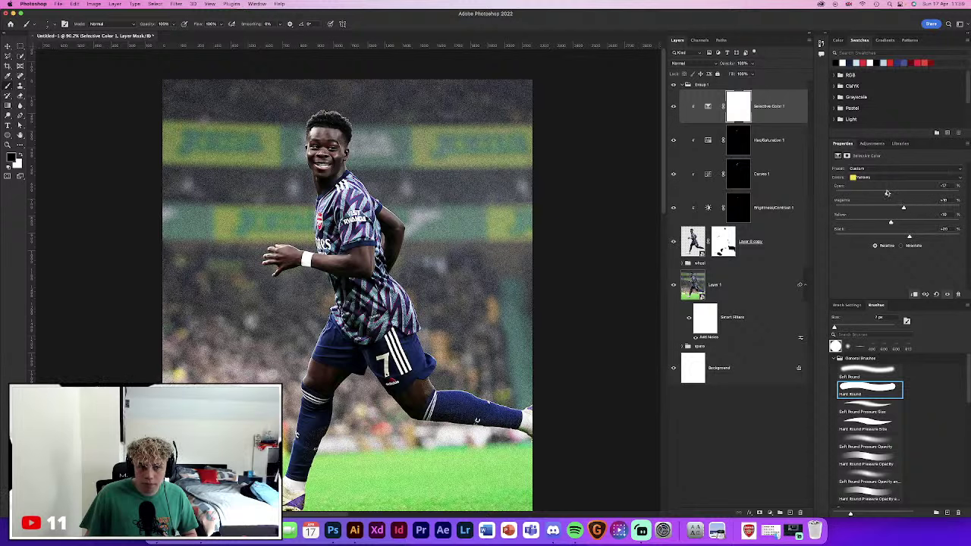
Set Selective Color Cyans to roughly cyan +20, magenta +15, yellow +27 and black +18
left_click(884, 177)
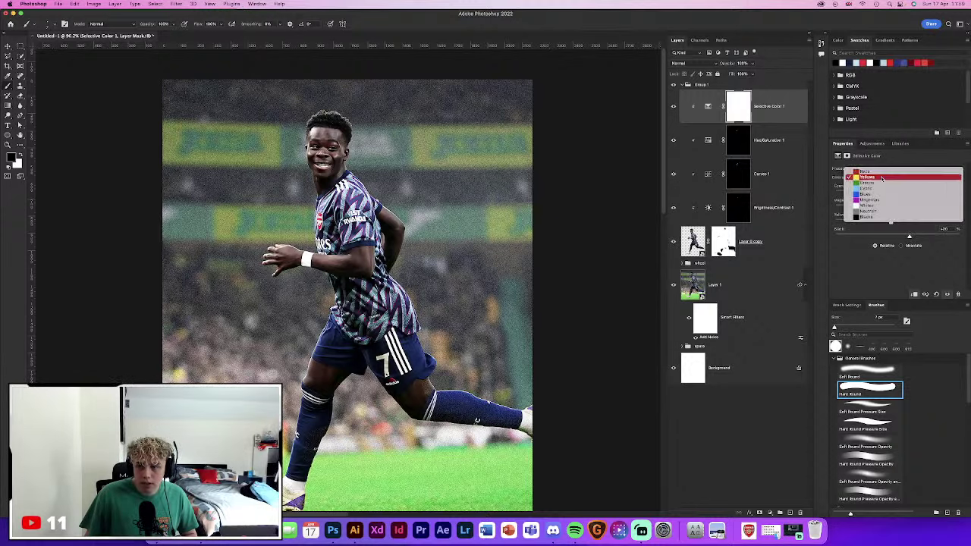
left_click(887, 194)
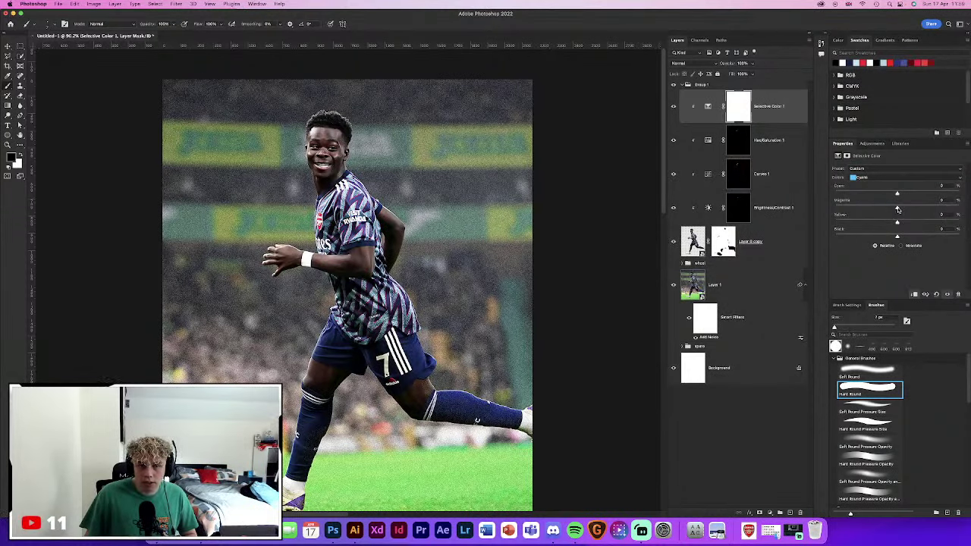
left_click_drag(928, 208, 834, 208)
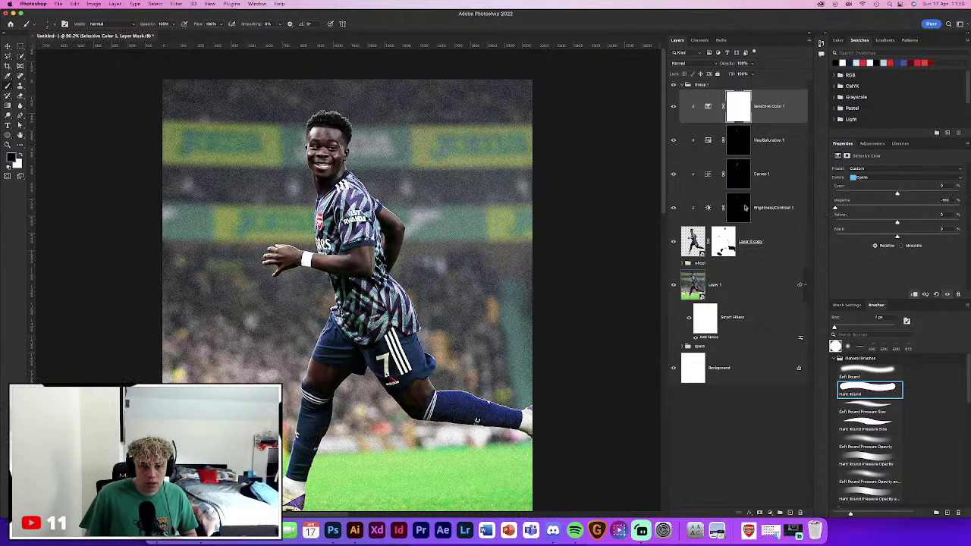
mouse_move(745, 207)
left_mouse_down()
mouse_move(968, 219)
mouse_move(905, 209)
left_mouse_up()
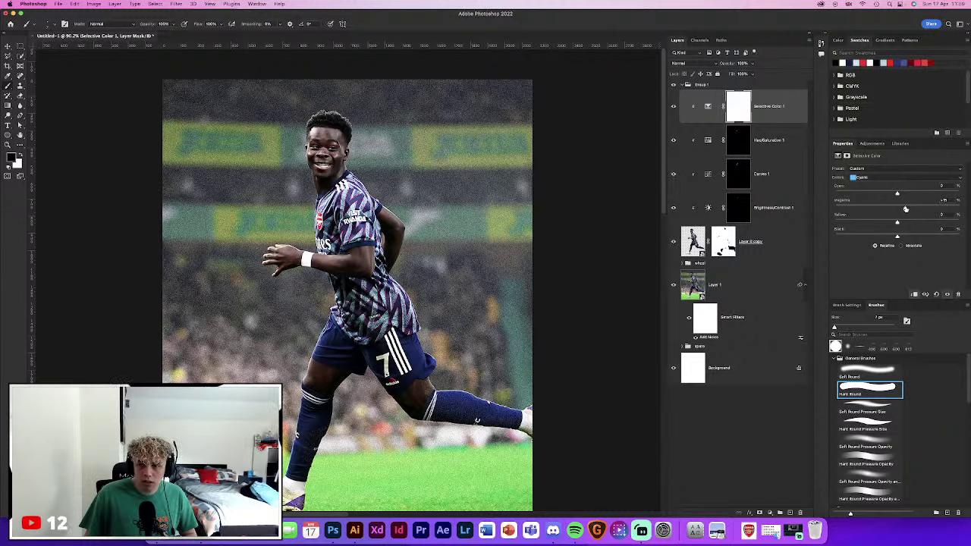
left_click_drag(896, 222, 954, 222)
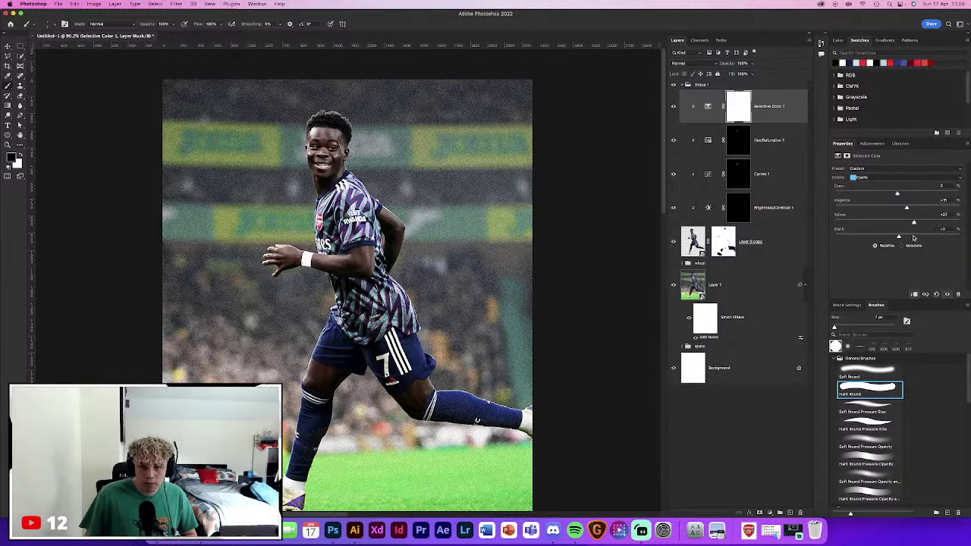
mouse_move(914, 237)
left_mouse_down()
mouse_move(883, 238)
mouse_move(907, 238)
left_mouse_up()
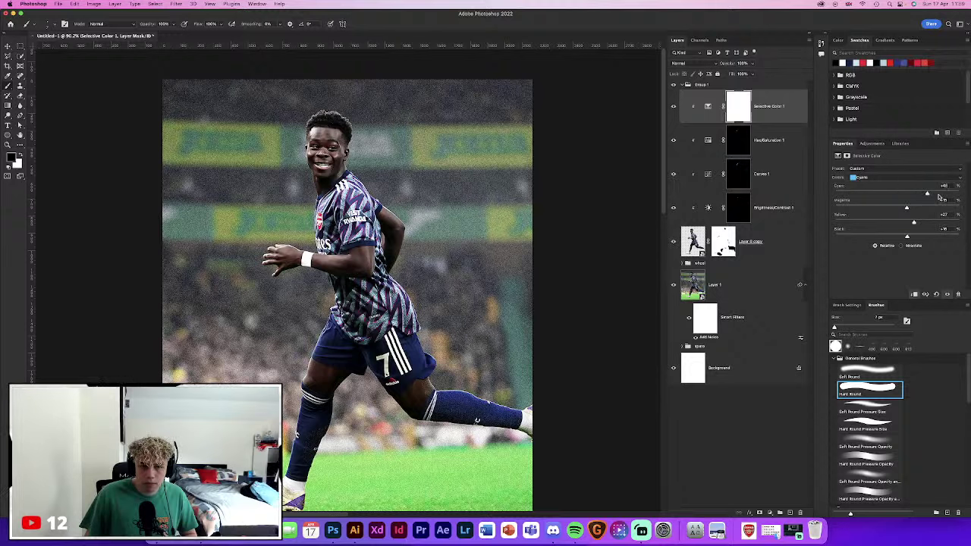
left_click_drag(939, 195, 962, 200)
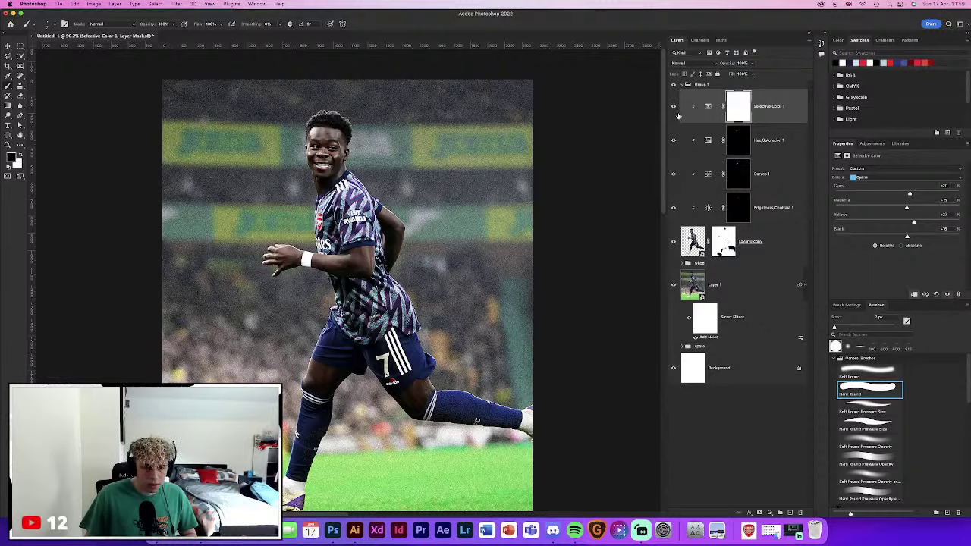
left_click(759, 512)
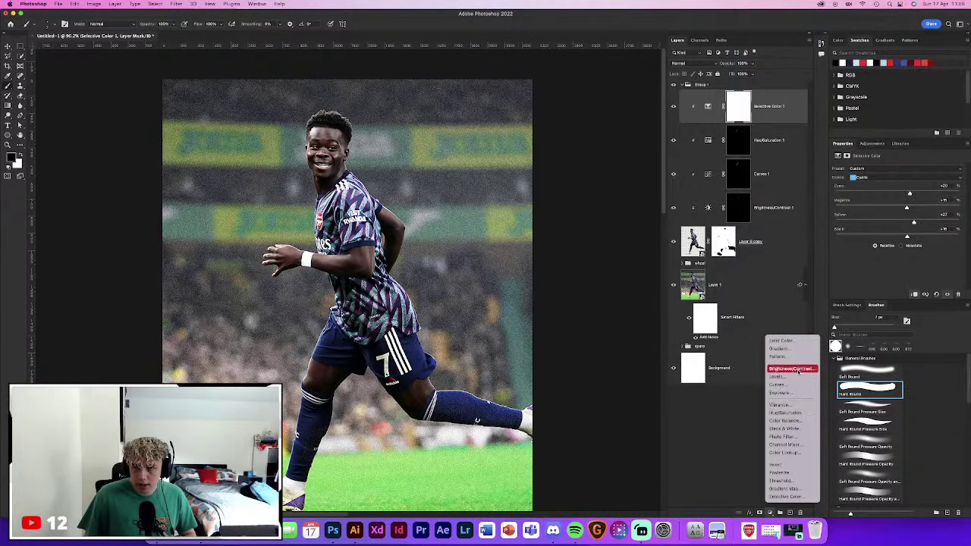
Try a Color Range Highlights selection (range 200, fuzziness 25), then revert the Selective Color mask to white
left_click(798, 369)
key("BackSpace")
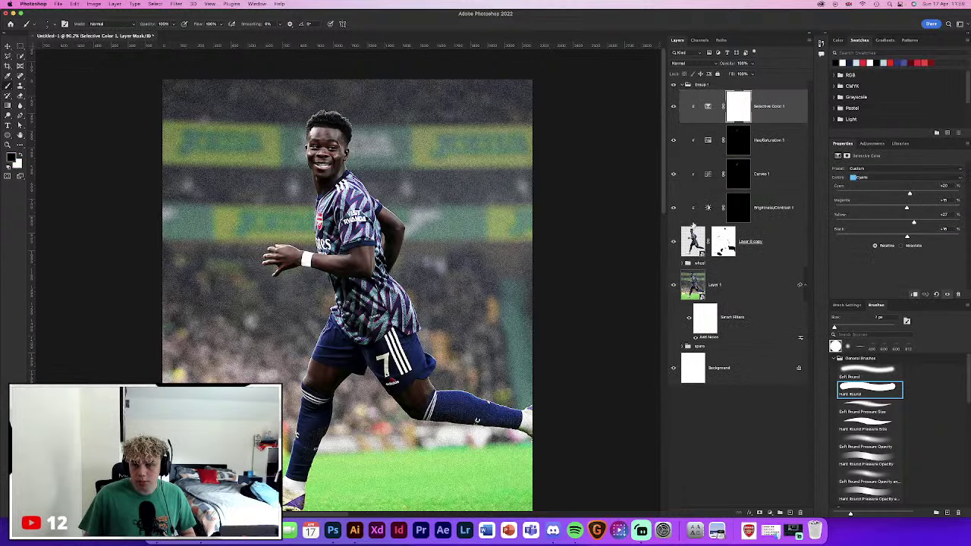
left_click(176, 3)
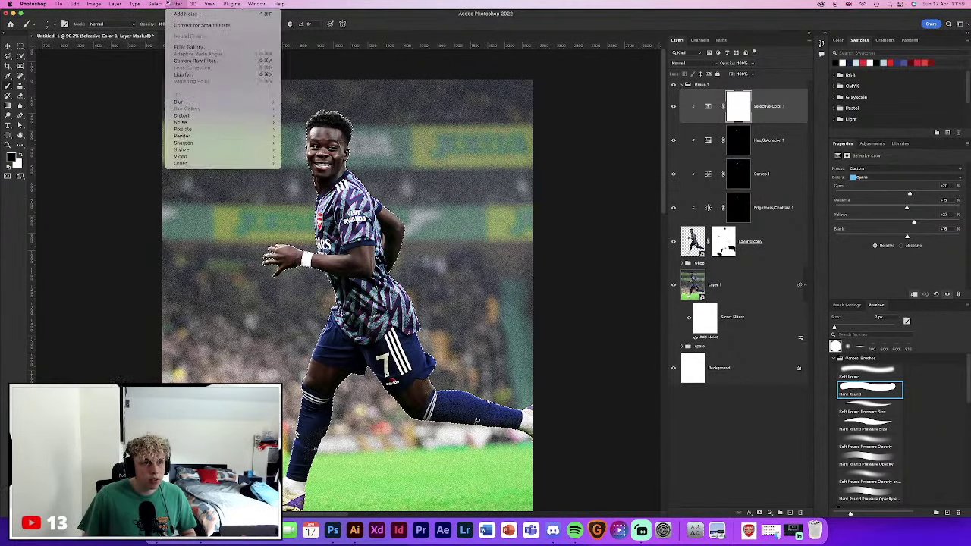
left_click(167, 77)
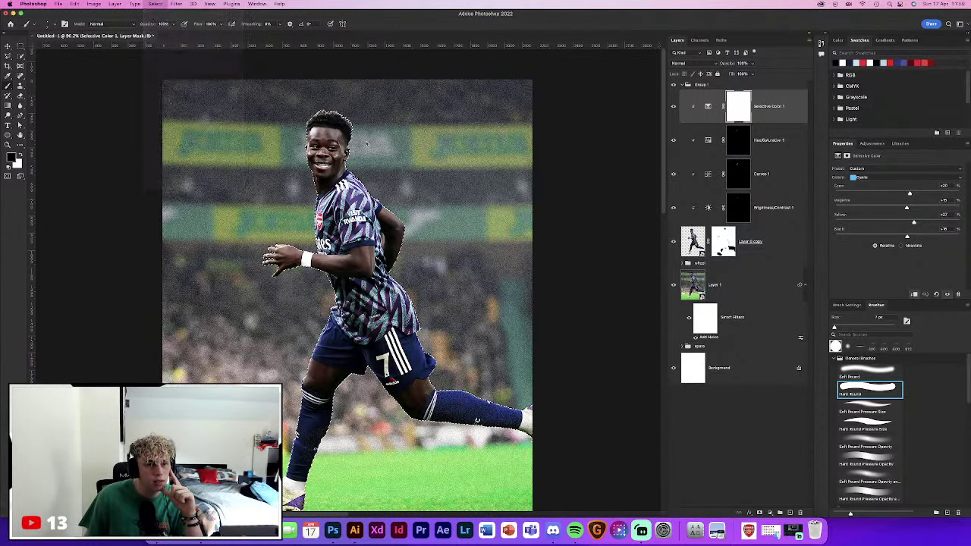
left_click(459, 114)
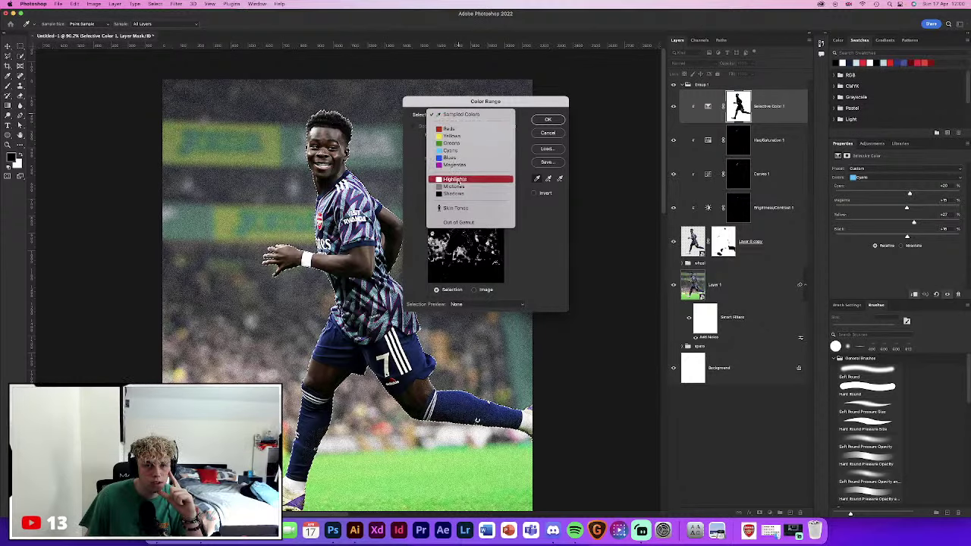
left_click(490, 179)
left_click_drag(484, 172, 489, 169)
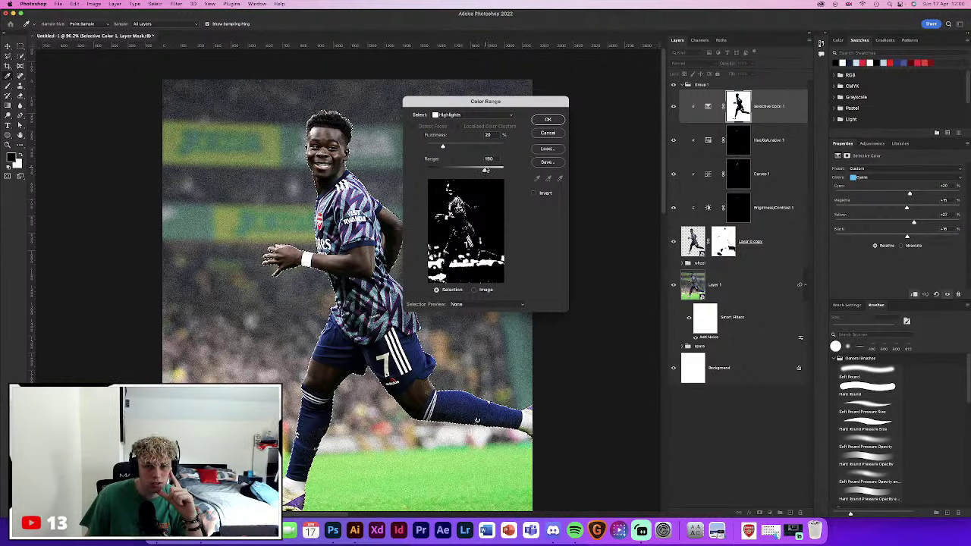
left_click_drag(442, 146, 447, 145)
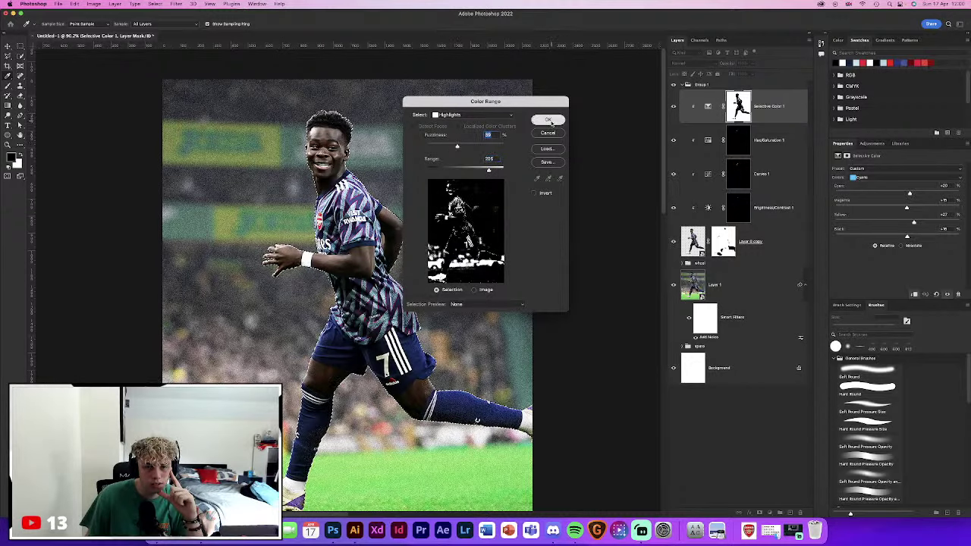
left_click(548, 120)
key("ctrl+BackSpace")
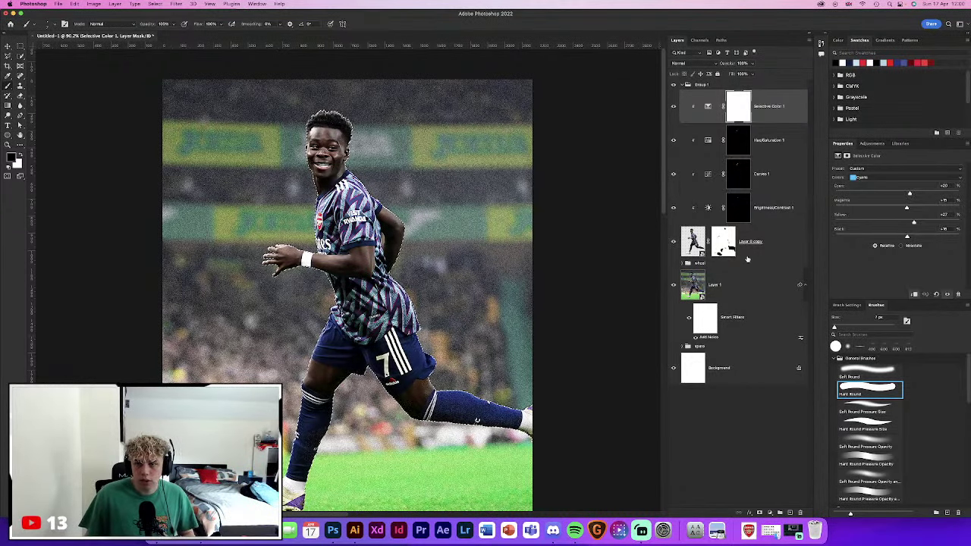
Load a Color Range Highlights selection on the Layer 0 copy player layer
left_click(766, 245)
left_click(154, 4)
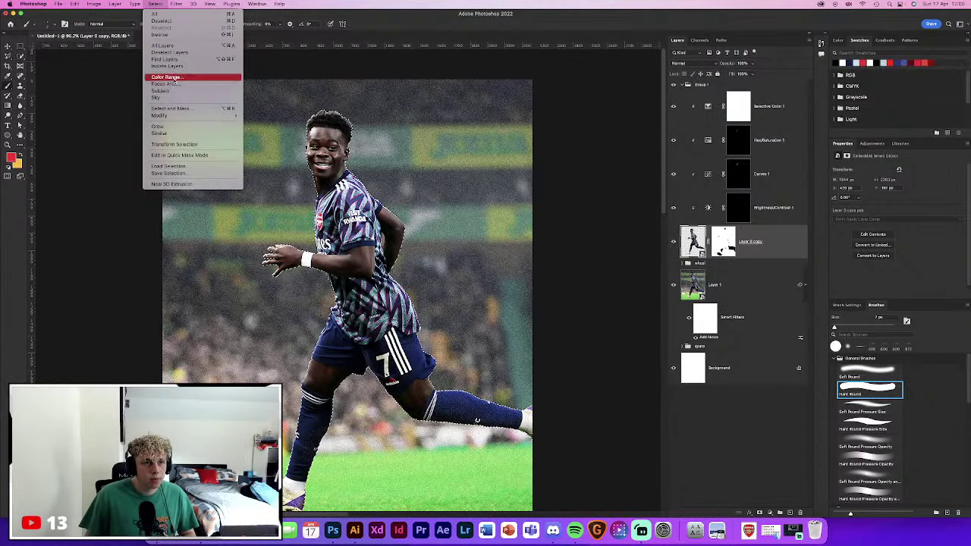
left_click(168, 76)
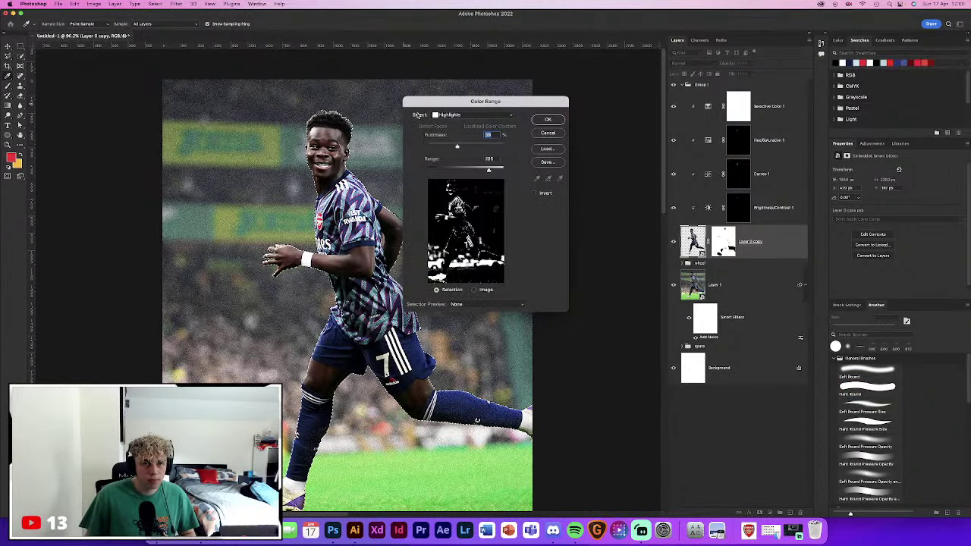
left_click(554, 121)
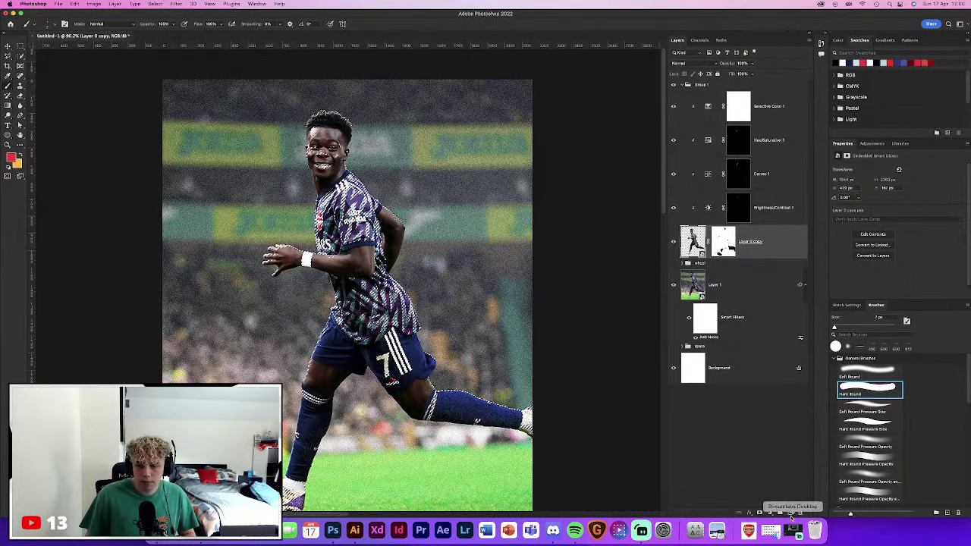
left_click(771, 514)
Add Brightness/Contrast 2 at the top of the group with strongly raised brightness
left_click(788, 369)
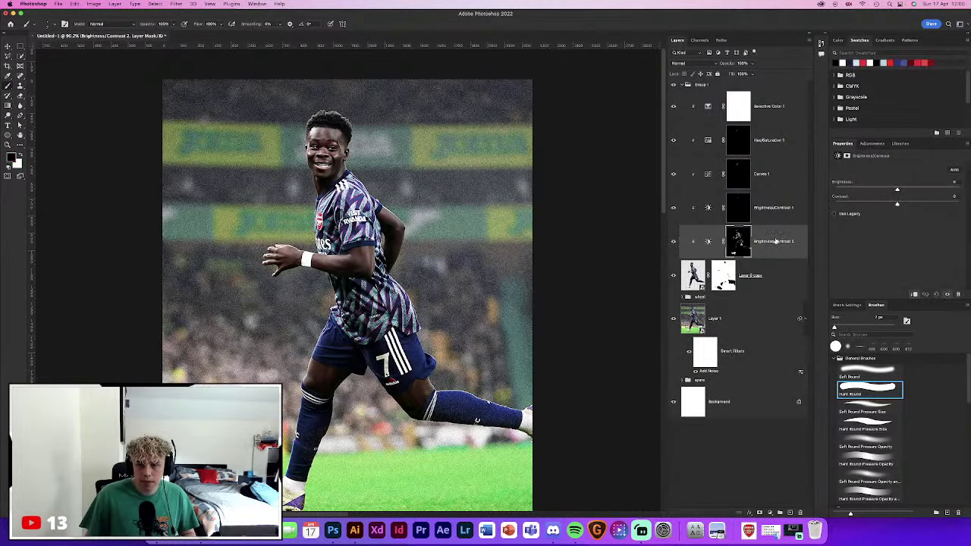
left_click_drag(777, 243, 766, 121)
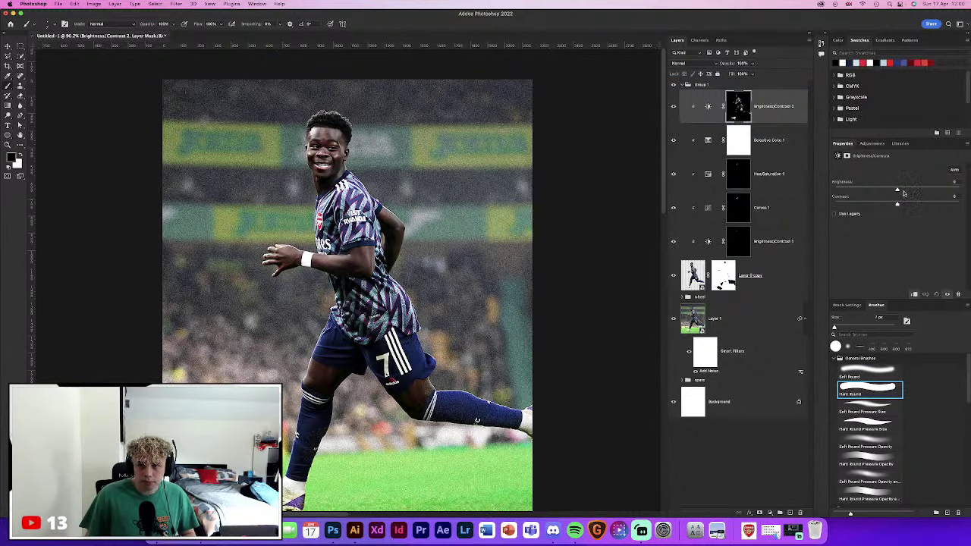
left_click_drag(897, 189, 959, 189)
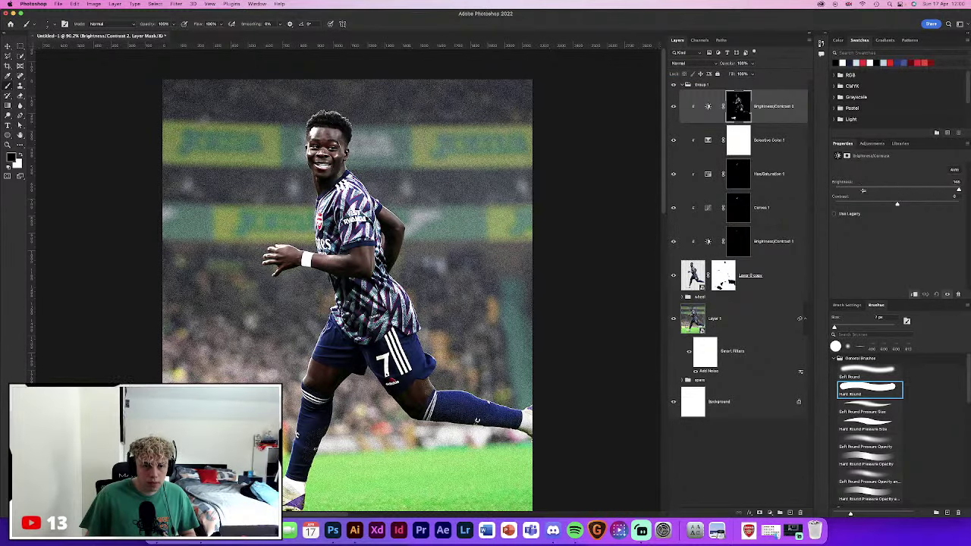
left_click_drag(863, 190, 934, 190)
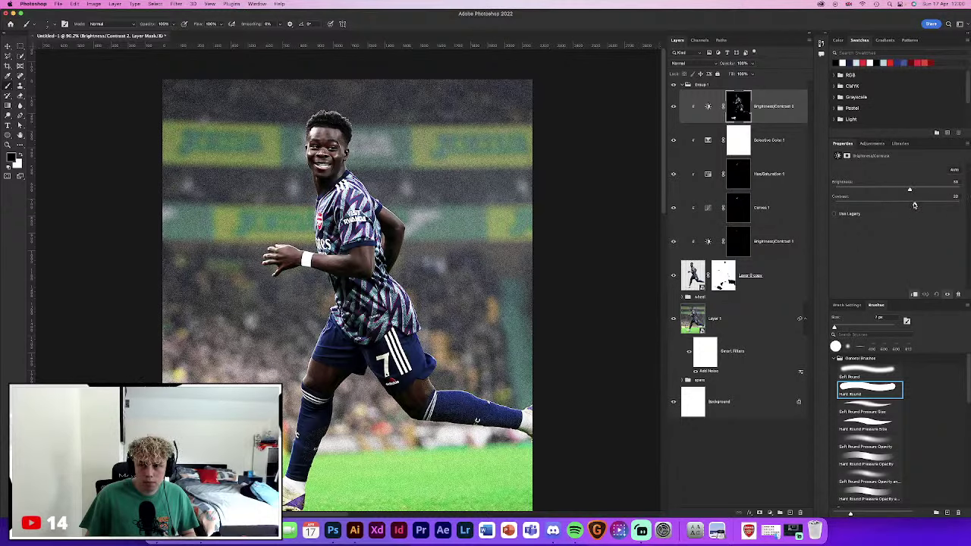
left_click(846, 156)
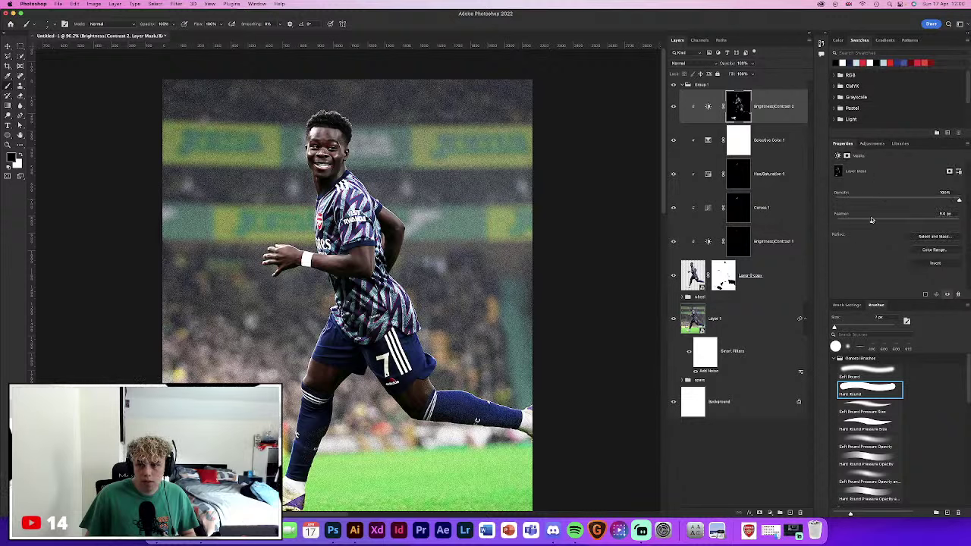
Toggle Brightness/Contrast 2 off and on to compare the jersey and face
left_click(672, 106)
left_click(673, 107)
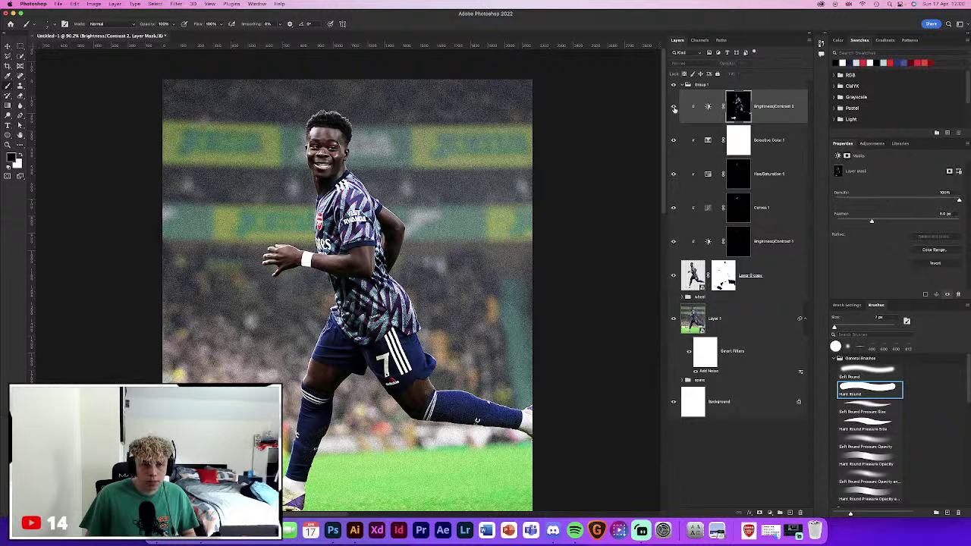
key("super+plus")
key("super+plus")
key("super+plus")
key("super+plus")
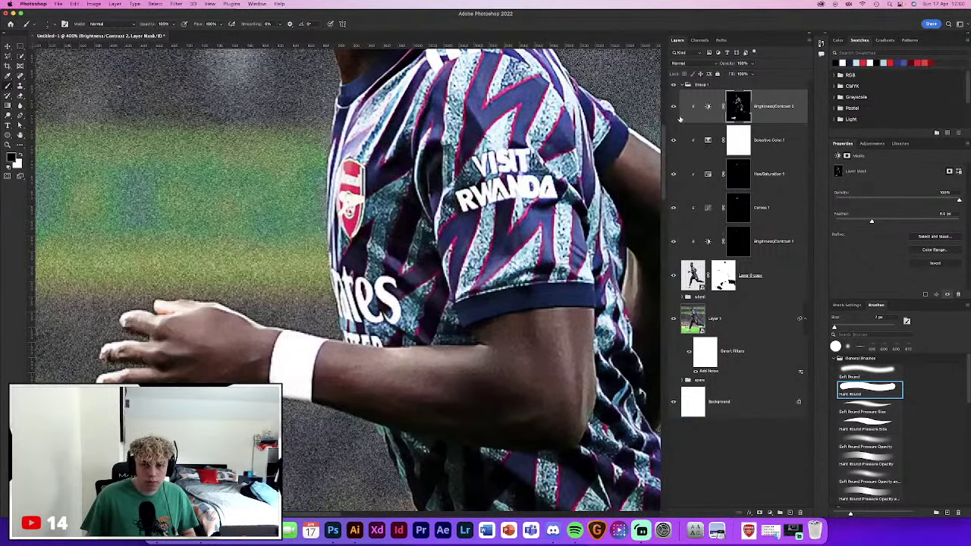
left_click(674, 107)
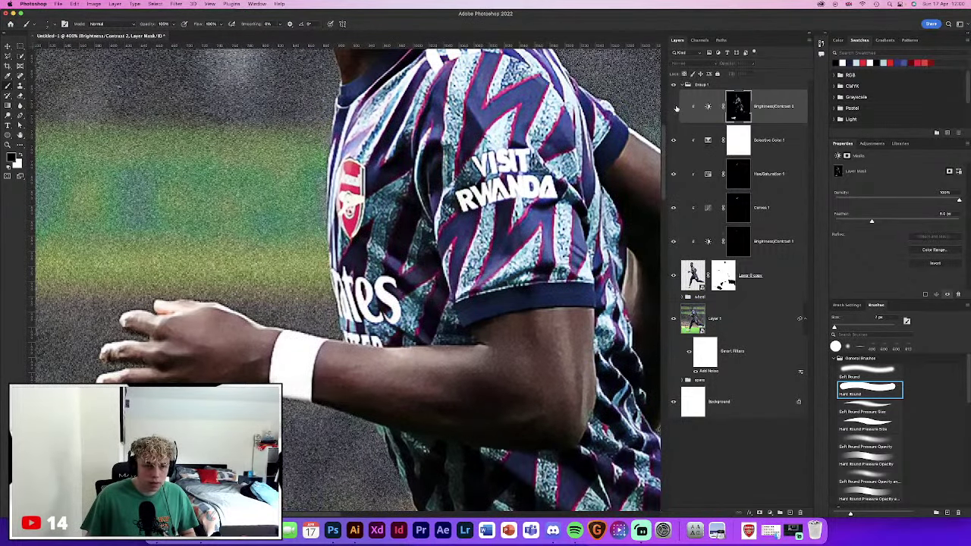
left_click(674, 107)
left_click(674, 107)
scroll(675, 99, "up", 5)
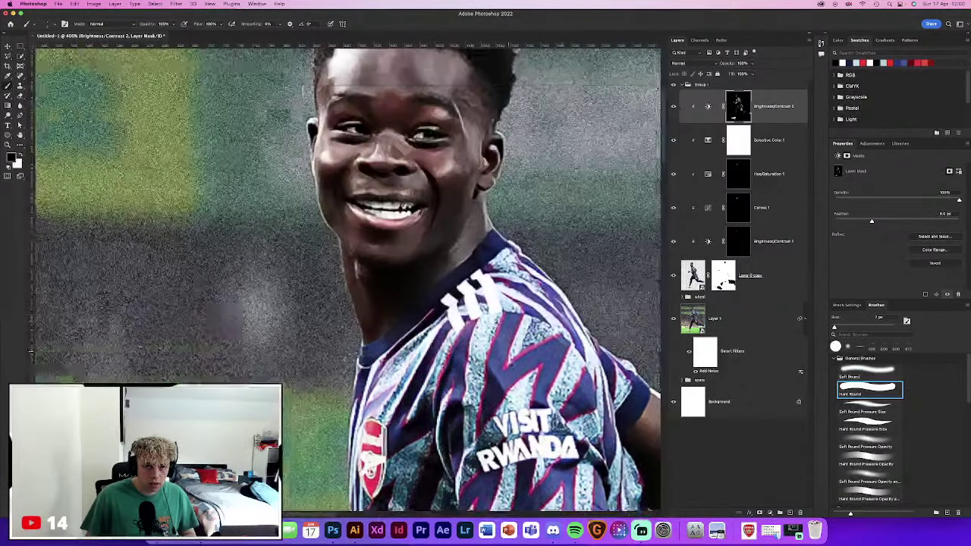
left_click(673, 107)
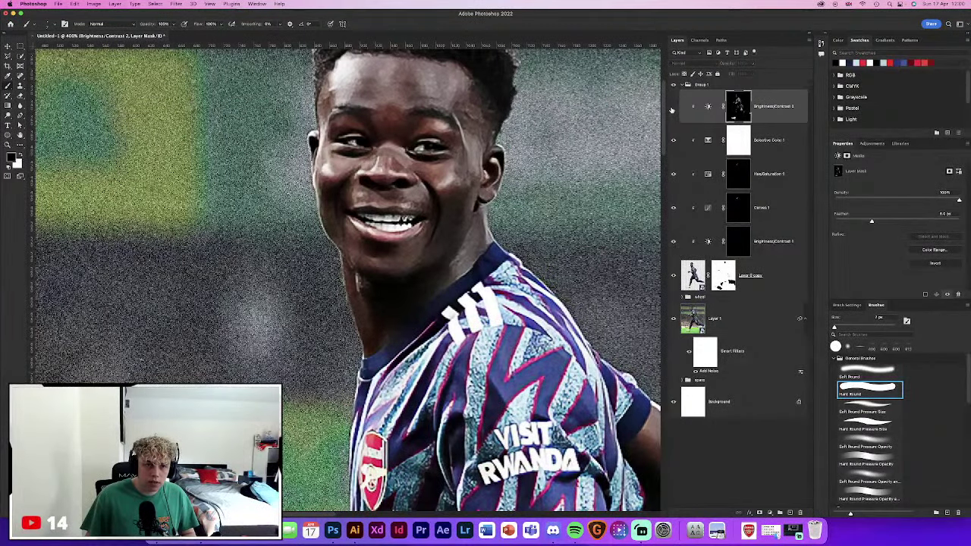
left_click(673, 107)
left_click(672, 107)
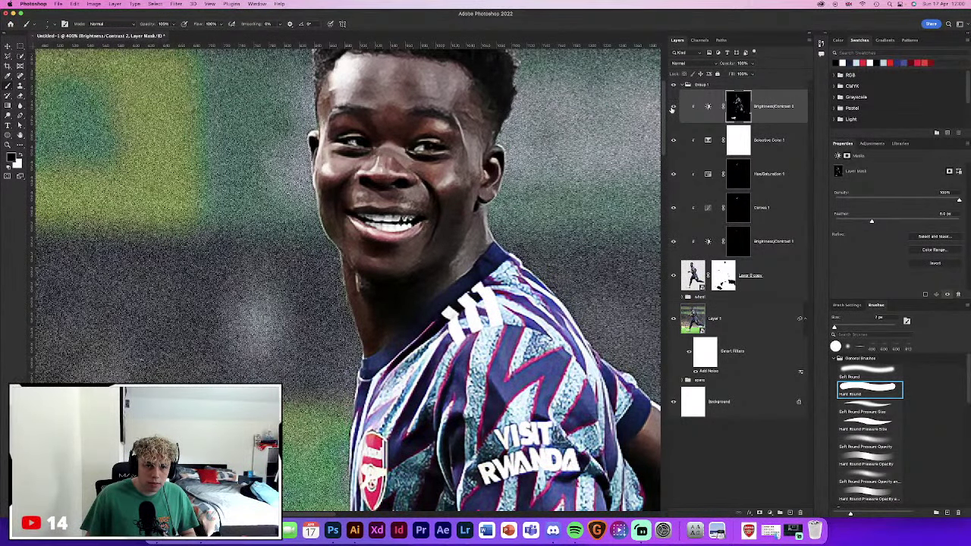
left_click(673, 106)
left_click(672, 107)
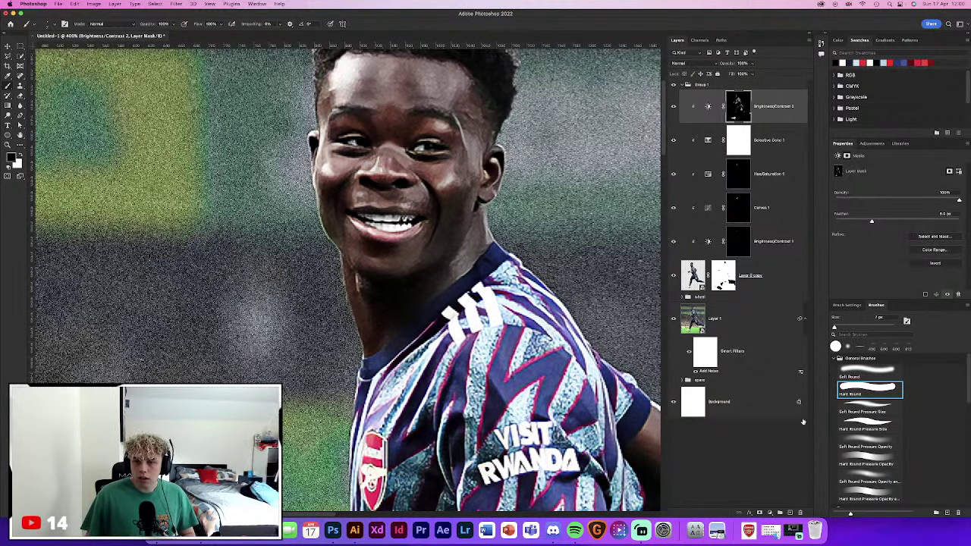
left_click(747, 280)
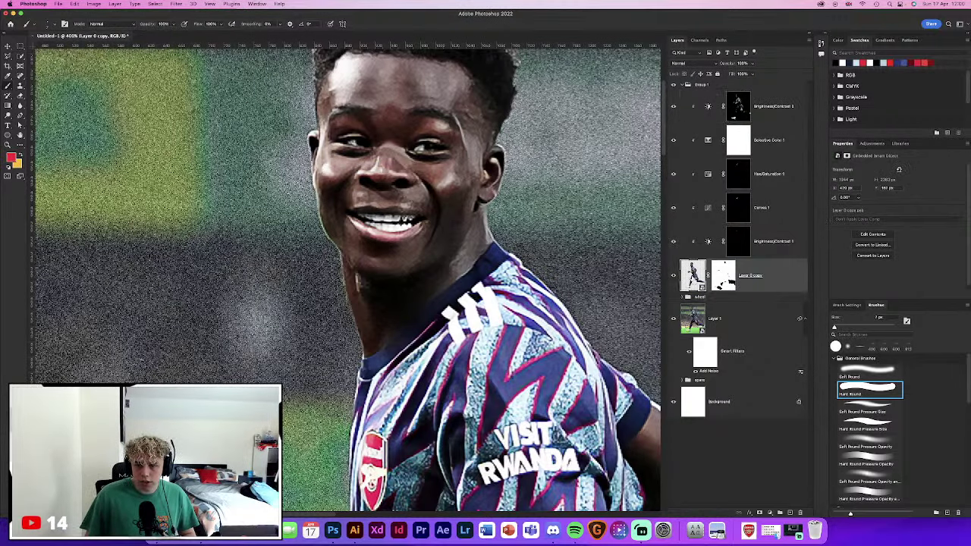
Select the player's highlights via Color Range with the range lowered to about 86
left_click(154, 4)
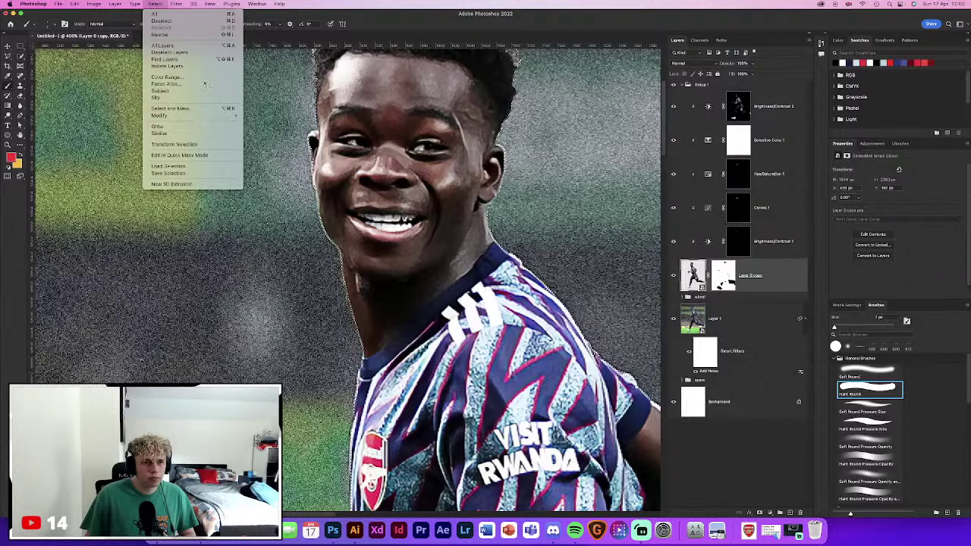
left_click(165, 77)
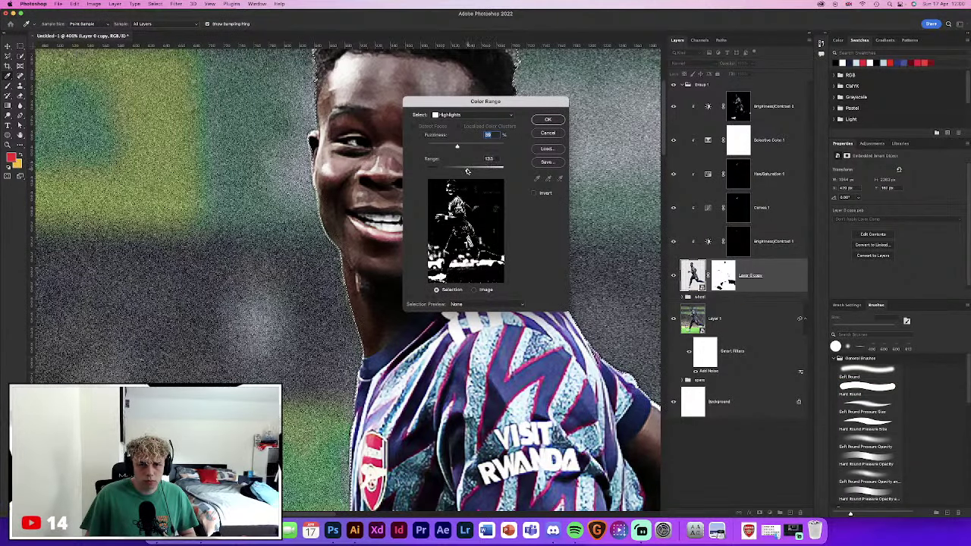
left_click_drag(466, 171, 455, 170)
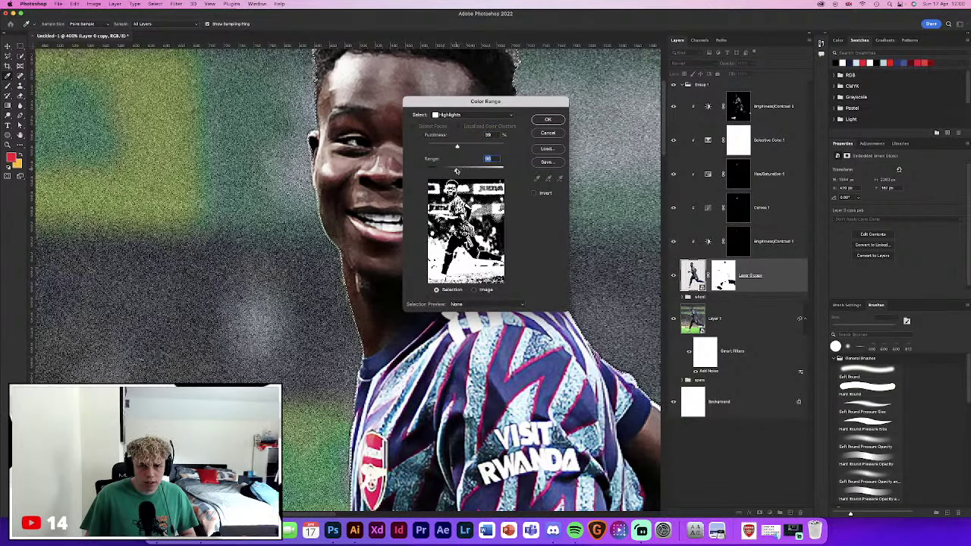
left_click_drag(455, 170, 453, 171)
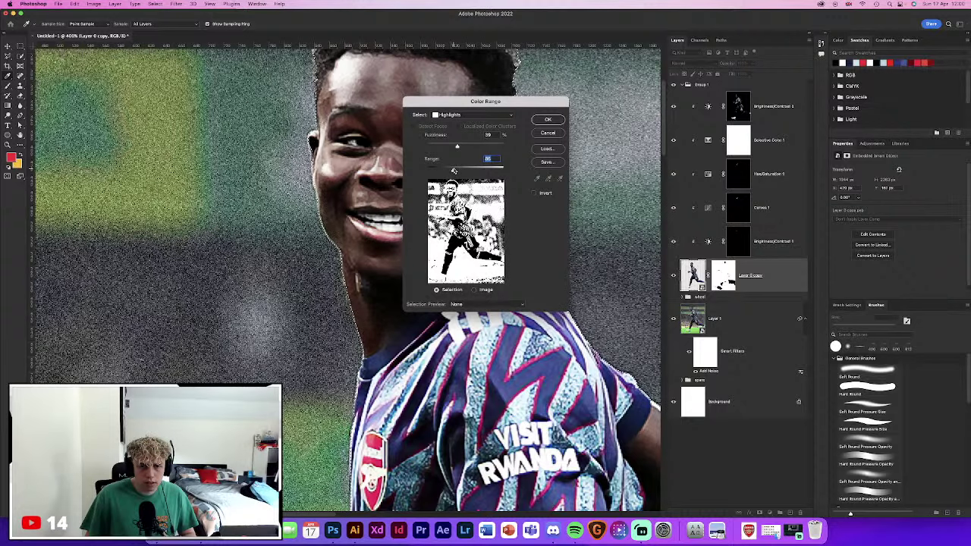
left_click(547, 121)
key("b")
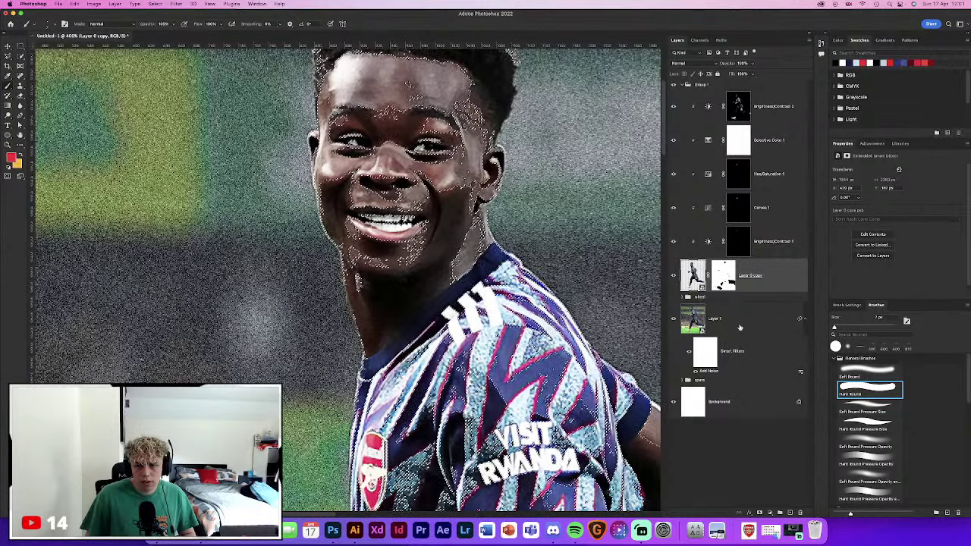
Add Brightness/Contrast 3 on that selection, slightly darker with contrast about +30
left_click(769, 512)
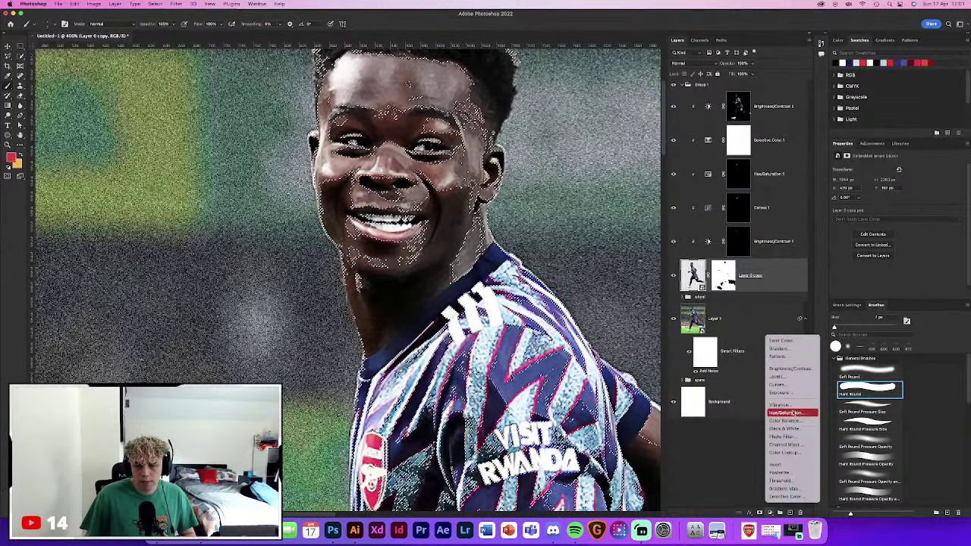
left_click(792, 368)
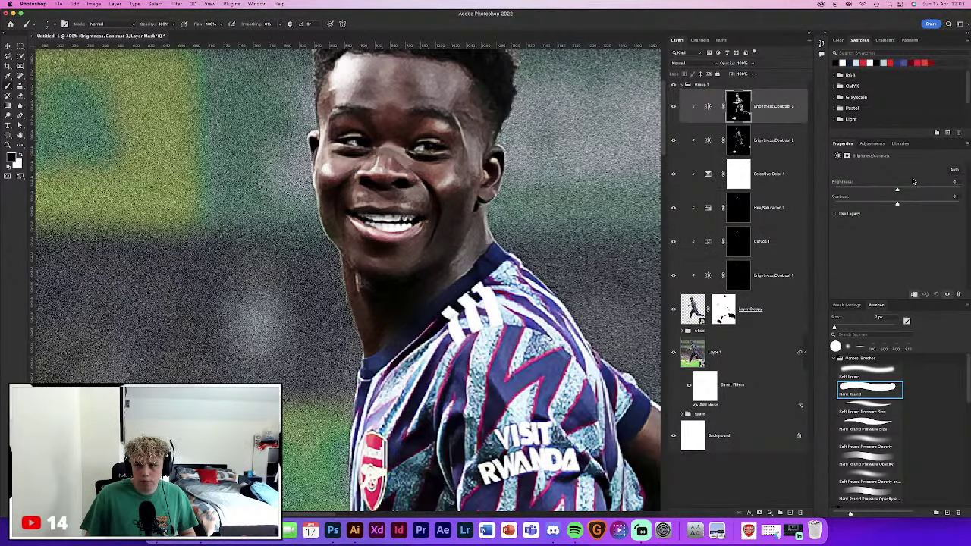
mouse_move(896, 191)
left_mouse_down()
mouse_move(872, 191)
mouse_move(934, 205)
left_mouse_up()
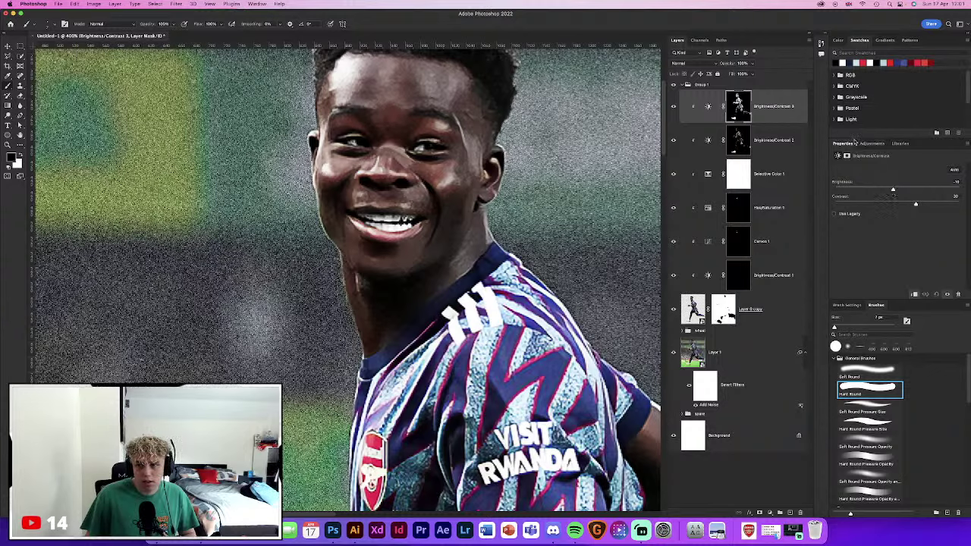
left_click(847, 155)
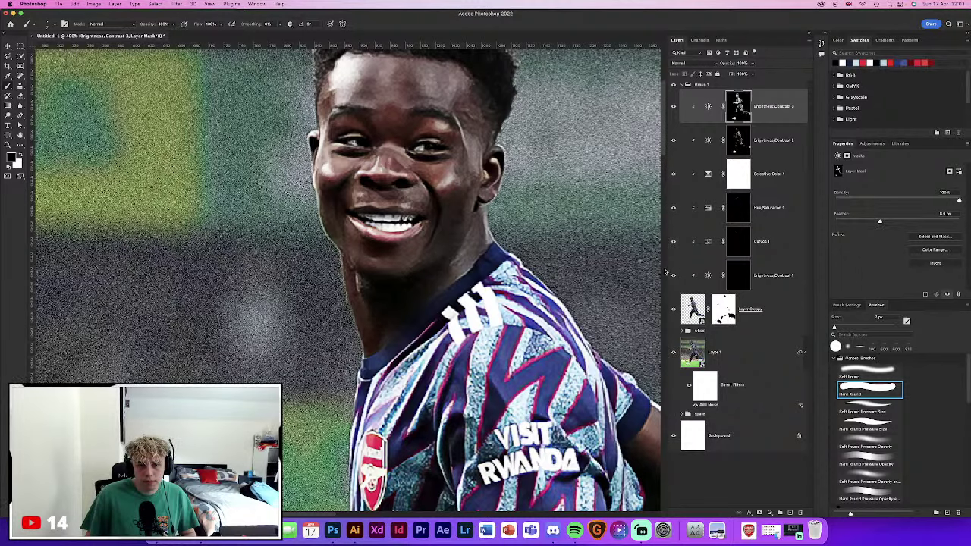
Fit the poster on screen and toggle the top adjustment to compare before and after
key("super+0")
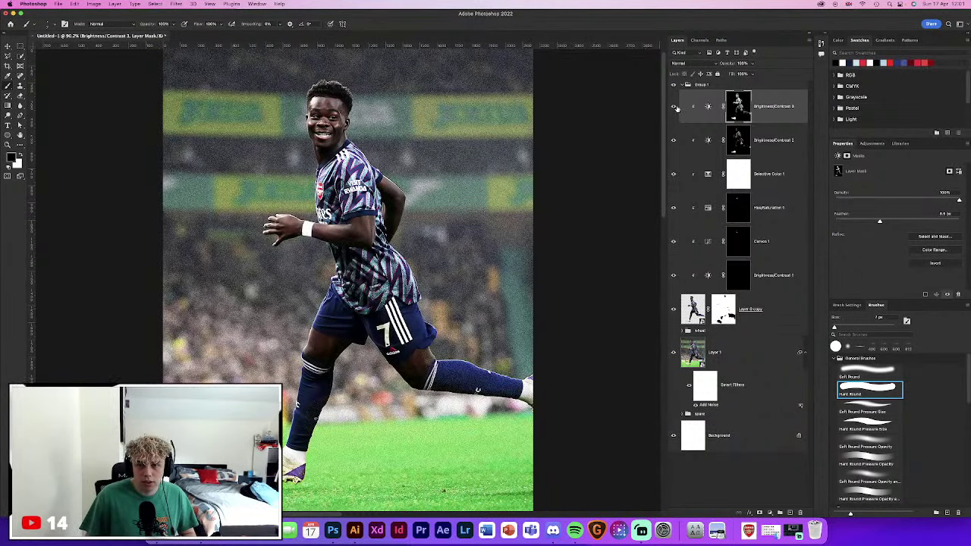
left_click(673, 107)
double_click(673, 106)
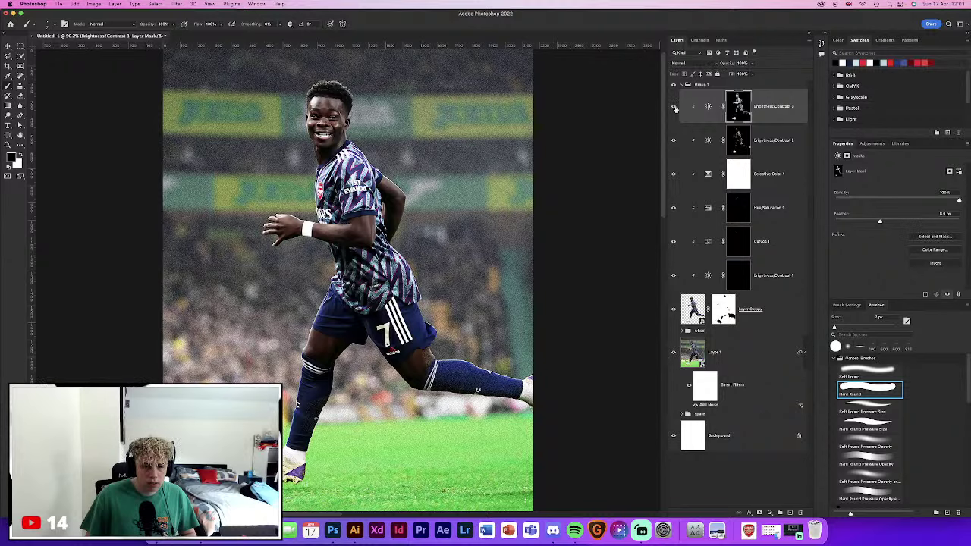
left_click(673, 107)
double_click(674, 107)
left_click(673, 107)
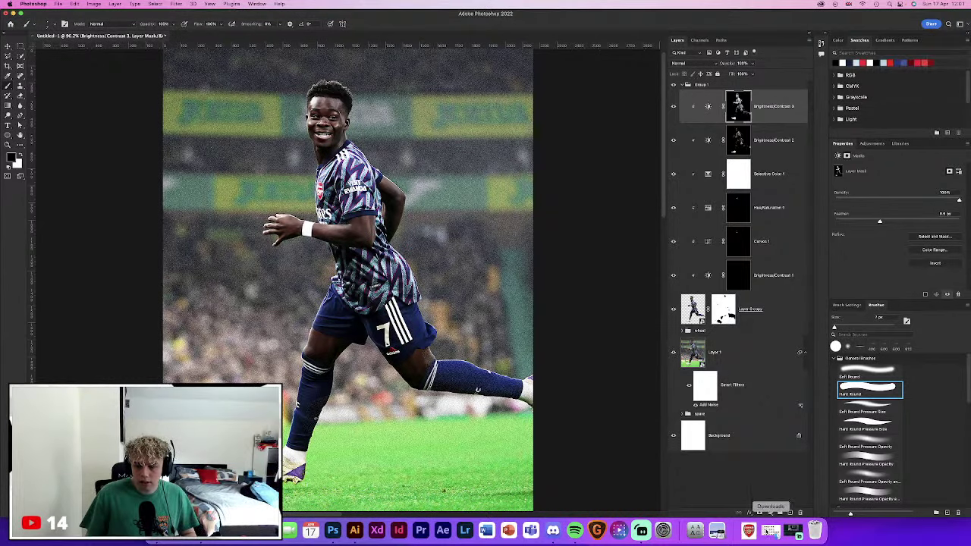
Add a Hue/Saturation layer clipped to the player, Lightness +100
left_click(770, 513)
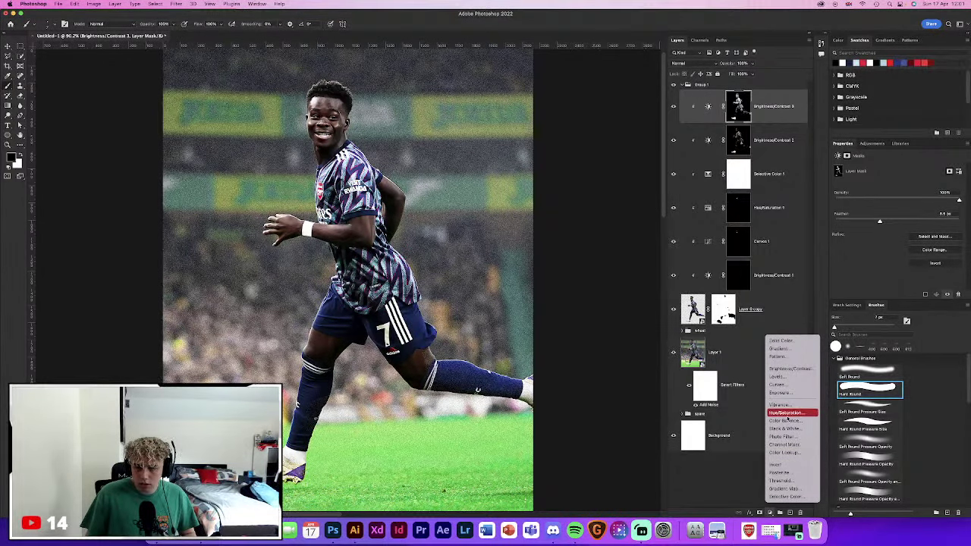
left_click(781, 412)
left_click(783, 122, "alt")
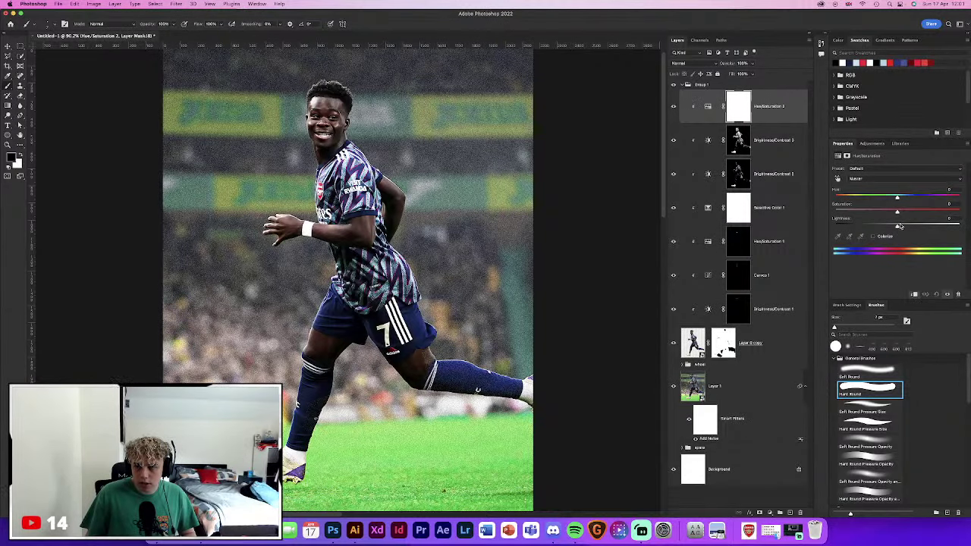
left_click_drag(898, 225, 959, 225)
Split the Underlying Layer Blend If black slider and invert the layer's mask to black
double_click(766, 118)
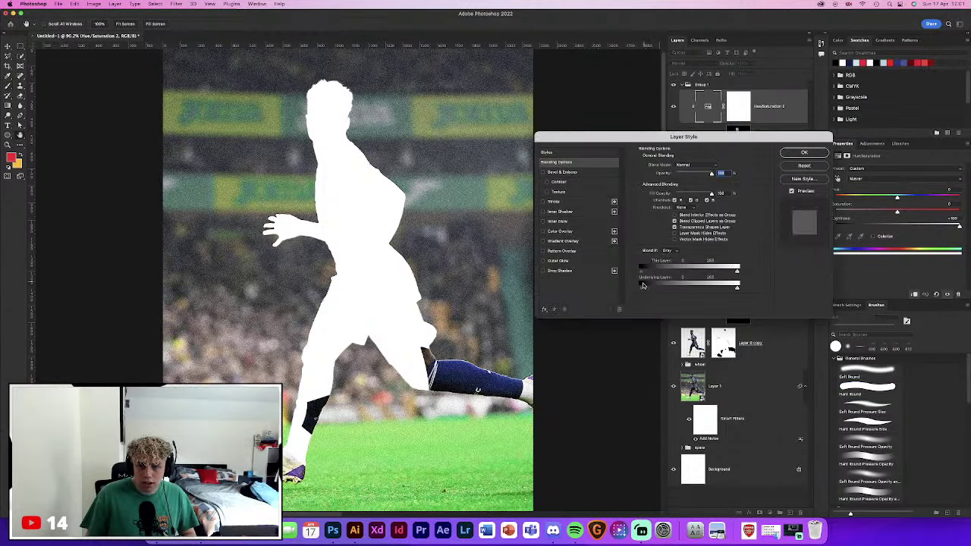
left_click_drag(642, 285, 652, 287)
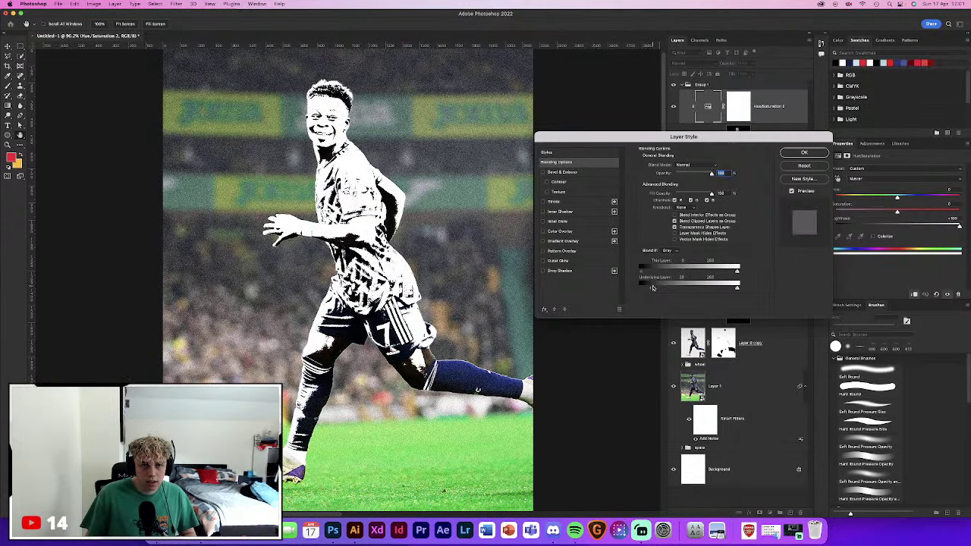
left_click_drag(652, 287, 671, 288)
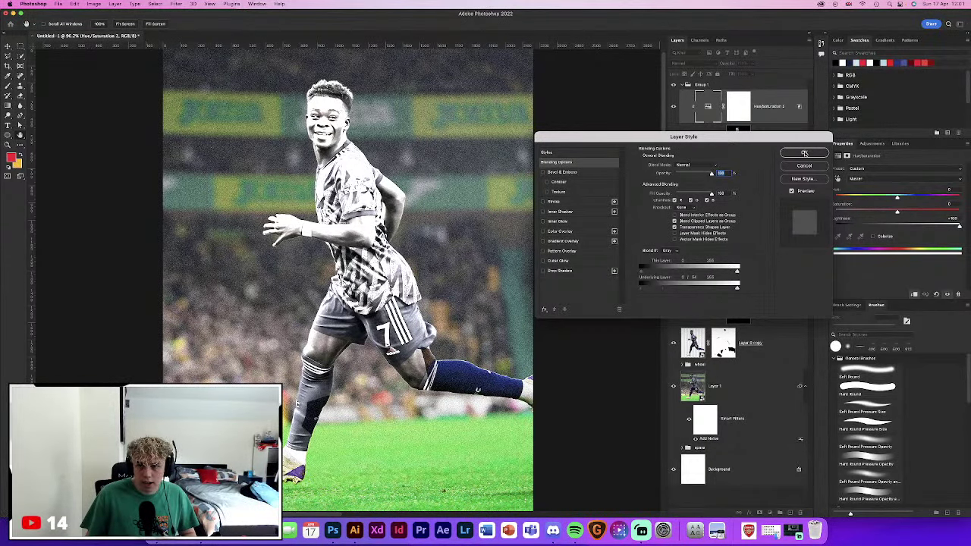
left_click(804, 153)
left_click(739, 112)
key("ctrl+i")
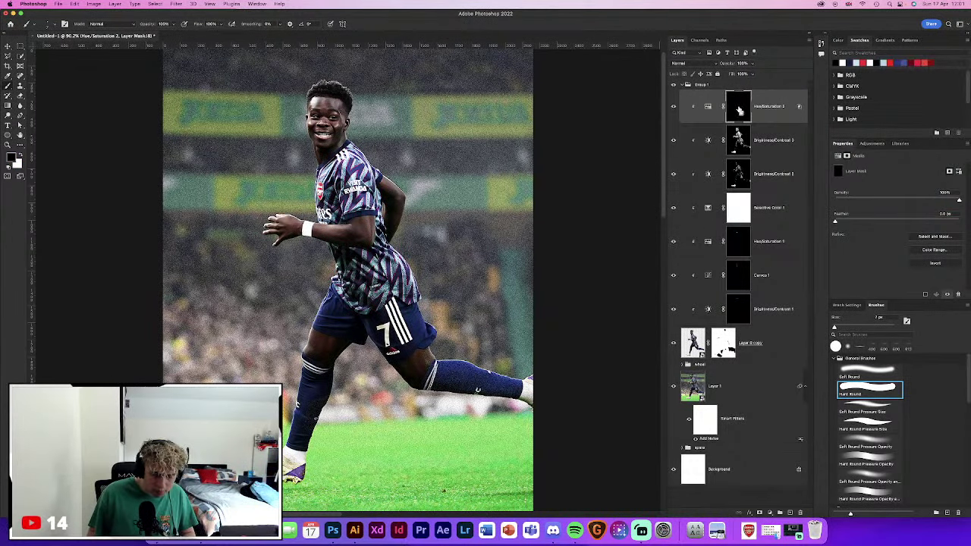
Zoom in on the player's face, hide Layer 1 and choose a soft round brush
key("ctrl+plus")
key("ctrl+plus")
key("ctrl+plus")
key("ctrl+plus")
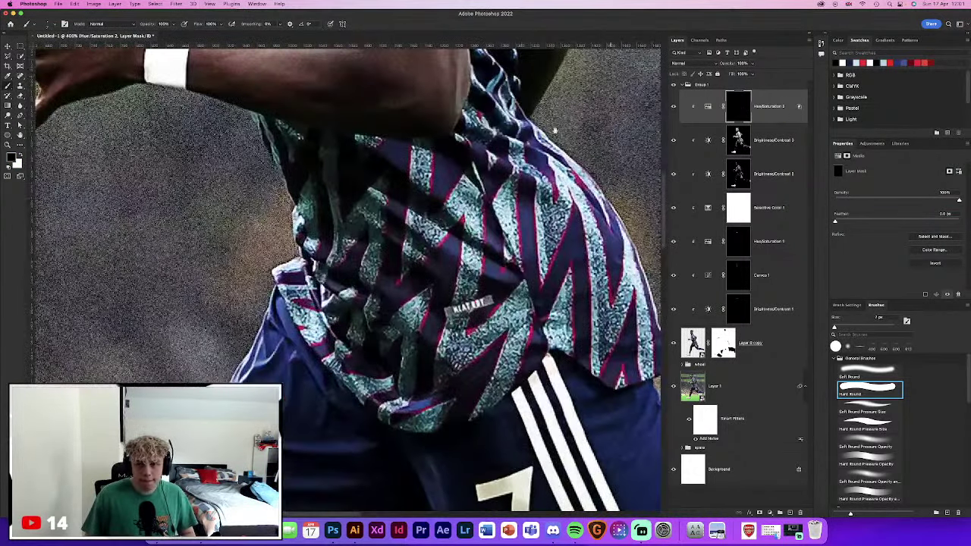
scroll(530, 189, "up", 10)
scroll(515, 251, "up", 10)
scroll(485, 303, "up", 3)
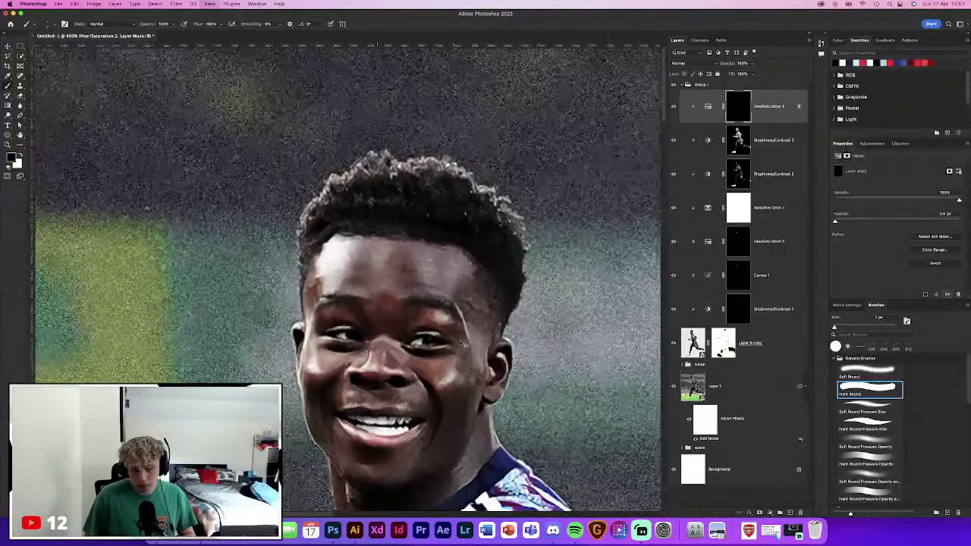
key("ctrl+plus")
key("ctrl+plus")
key("ctrl+plus")
left_click(672, 387)
scroll(440, 243, "up", 3)
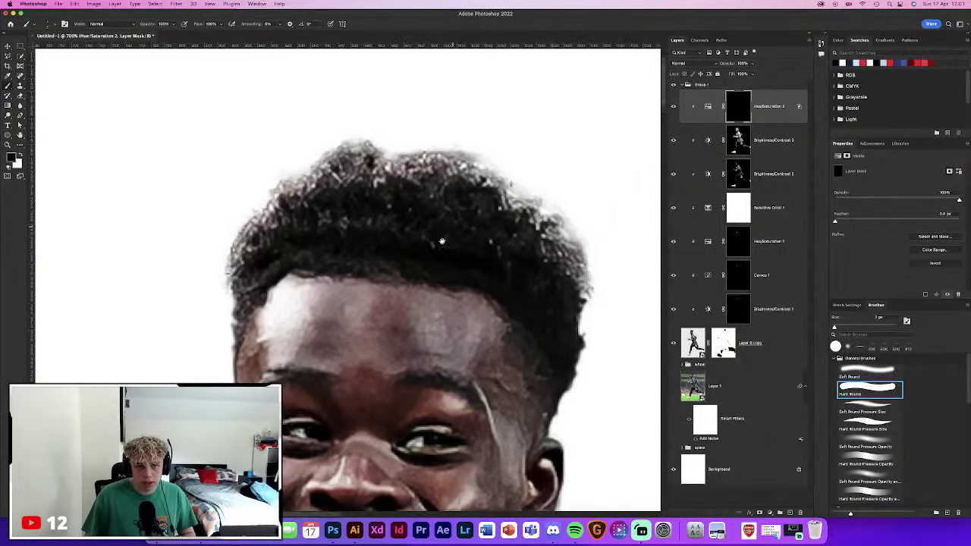
left_click(866, 374)
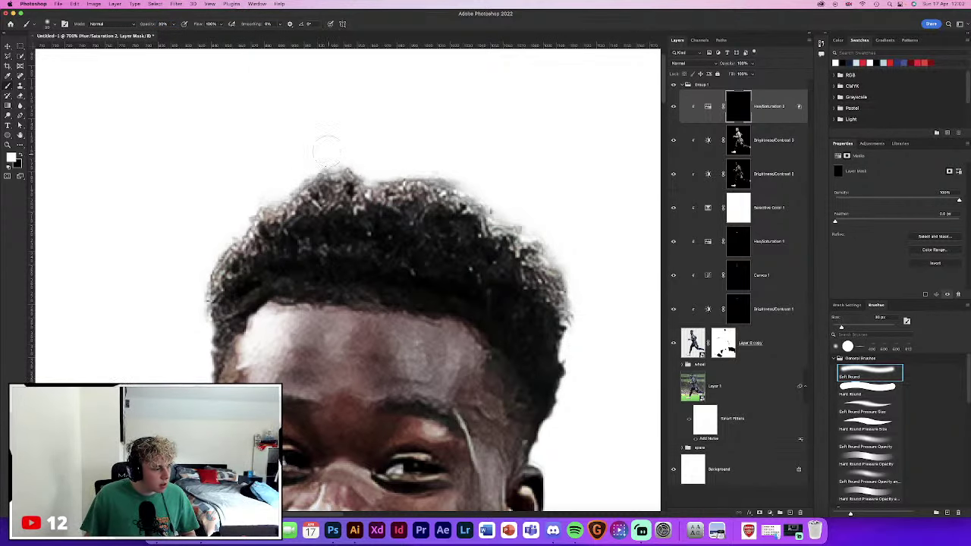
Paint white on the Hue/Saturation mask along the hair's top, hairline and left edges
left_click_drag(417, 248, 364, 250)
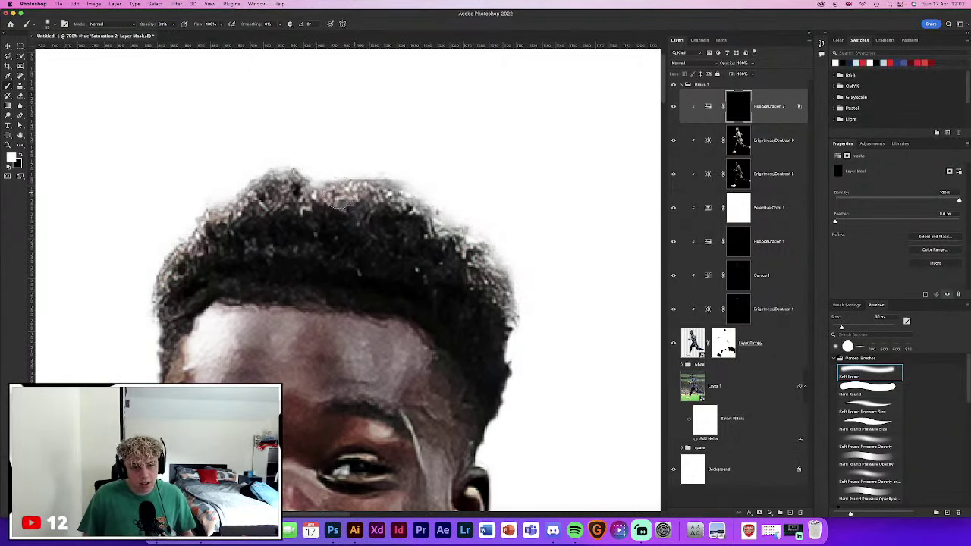
mouse_move(298, 165)
left_mouse_down()
mouse_move(217, 196)
mouse_move(162, 258)
mouse_move(165, 375)
left_mouse_up()
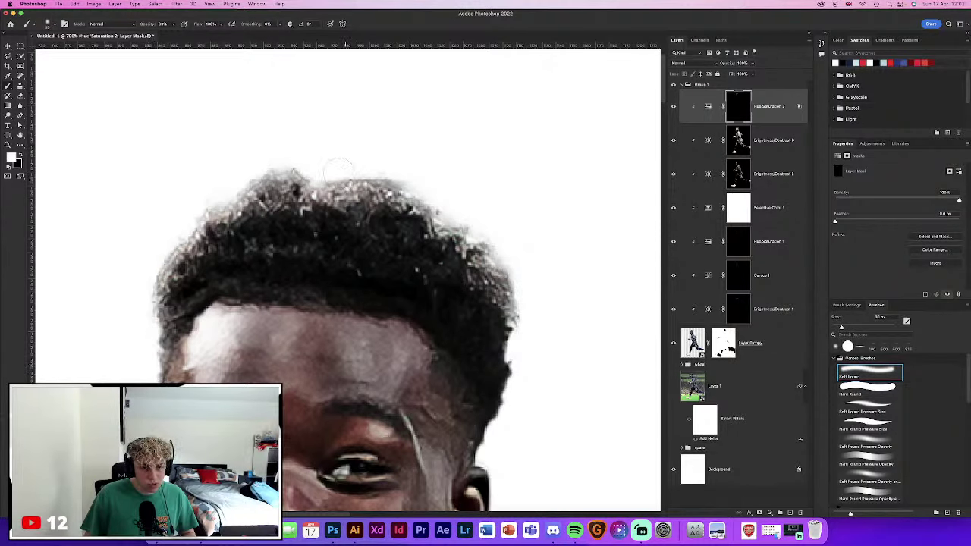
mouse_move(340, 168)
left_mouse_down()
mouse_move(406, 190)
mouse_move(463, 235)
mouse_move(516, 260)
mouse_move(493, 429)
left_mouse_up()
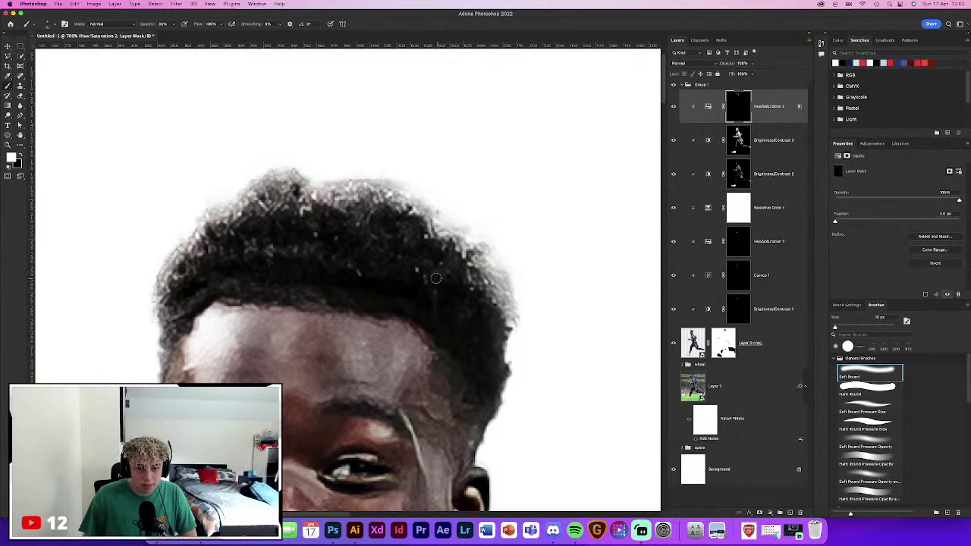
mouse_move(407, 267)
left_mouse_down()
mouse_move(384, 223)
mouse_move(334, 249)
mouse_move(247, 248)
mouse_move(200, 267)
mouse_move(182, 300)
mouse_move(265, 222)
mouse_move(377, 240)
left_mouse_up()
mouse_move(296, 281)
left_mouse_down()
mouse_move(228, 289)
mouse_move(178, 326)
mouse_move(445, 295)
mouse_move(461, 328)
mouse_move(478, 311)
mouse_move(495, 371)
mouse_move(449, 260)
mouse_move(412, 249)
mouse_move(379, 255)
mouse_move(386, 293)
mouse_move(261, 178)
mouse_move(392, 179)
left_mouse_up()
mouse_move(227, 200)
left_mouse_down()
mouse_move(174, 273)
mouse_move(163, 323)
left_mouse_up()
Lighten the face, chin and shirt's left edge through the Hue/Saturation mask
scroll(163, 322, "down", 5)
left_click_drag(286, 144, 258, 228)
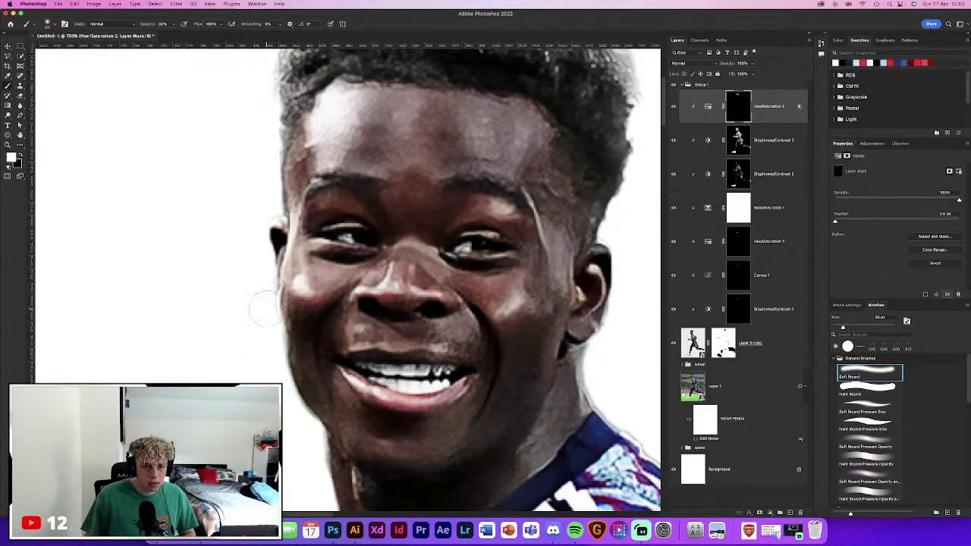
left_click_drag(265, 307, 315, 420)
scroll(372, 269, "down", 5)
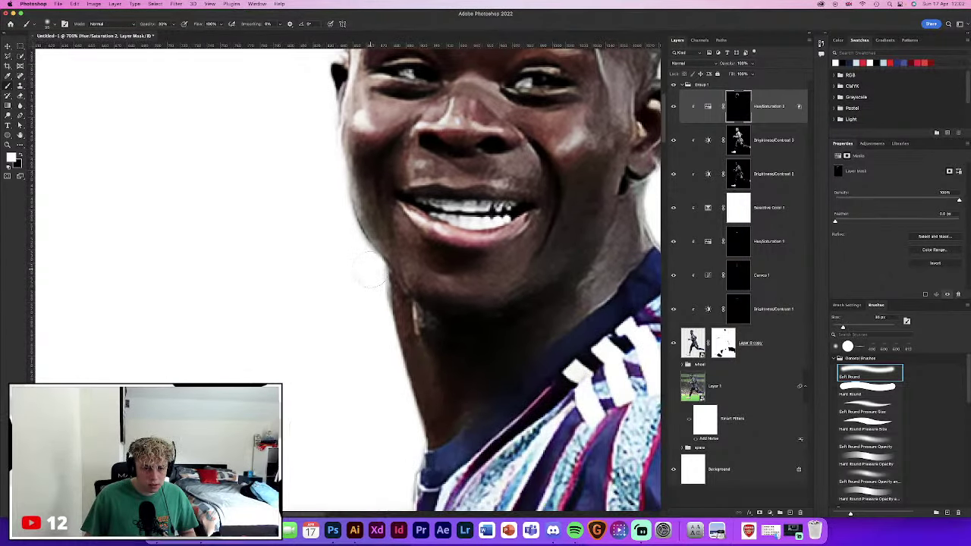
left_click_drag(372, 269, 440, 489)
scroll(452, 279, "down", 5)
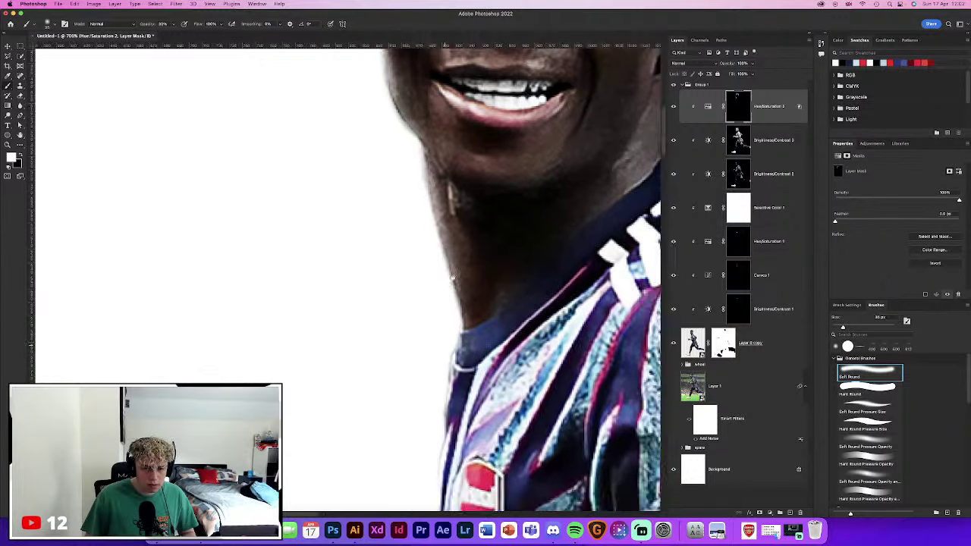
scroll(453, 278, "down", 5)
left_click_drag(466, 243, 447, 379)
left_click_drag(455, 273, 454, 413)
scroll(449, 260, "down", 5)
mouse_move(470, 227)
left_mouse_down()
mouse_move(450, 353)
mouse_move(473, 501)
left_mouse_up()
scroll(471, 455, "down", 5)
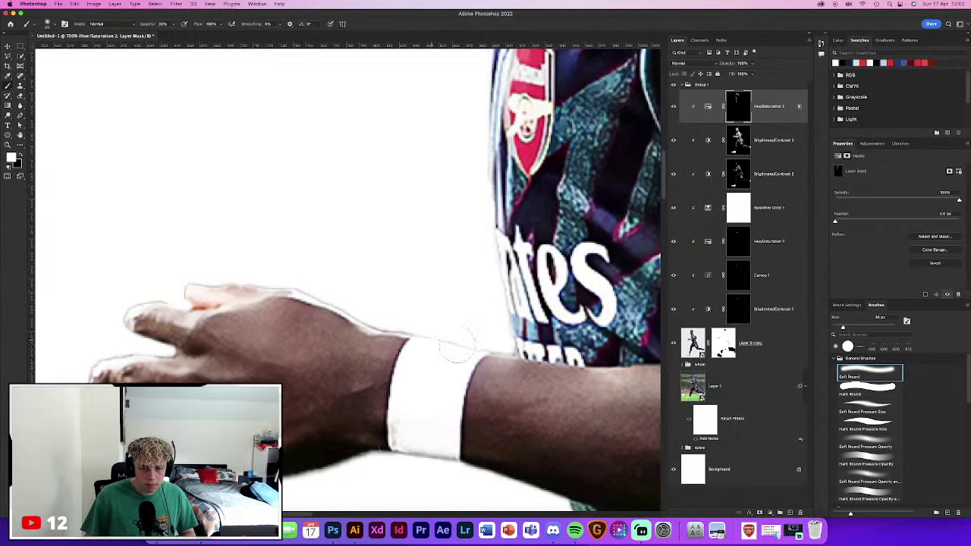
Soft-brush the mask along the forearm top, fingertips and the shirt's left edge
mouse_move(458, 350)
left_mouse_down()
mouse_move(412, 322)
mouse_move(273, 292)
left_mouse_up()
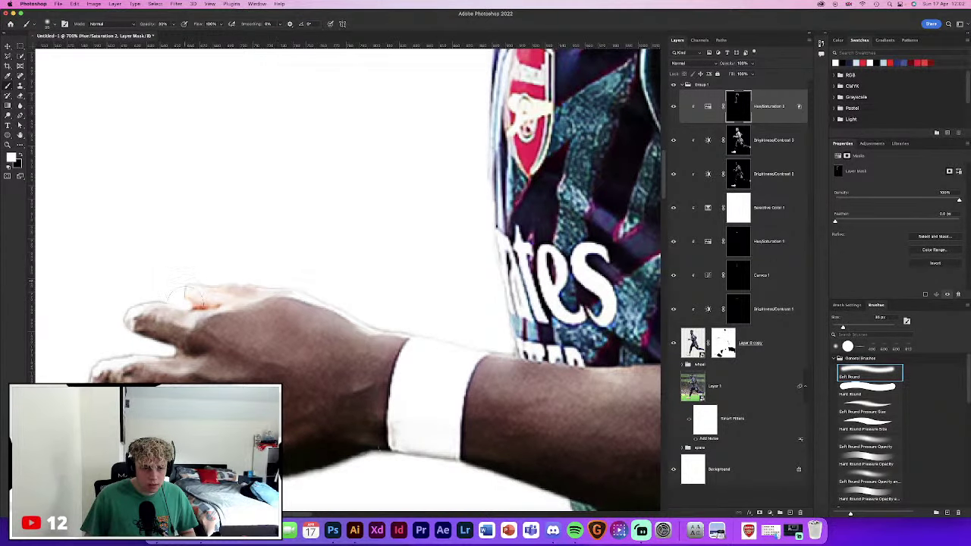
left_click_drag(144, 337, 132, 379)
scroll(144, 342, "down", 5)
scroll(144, 341, "left", 4)
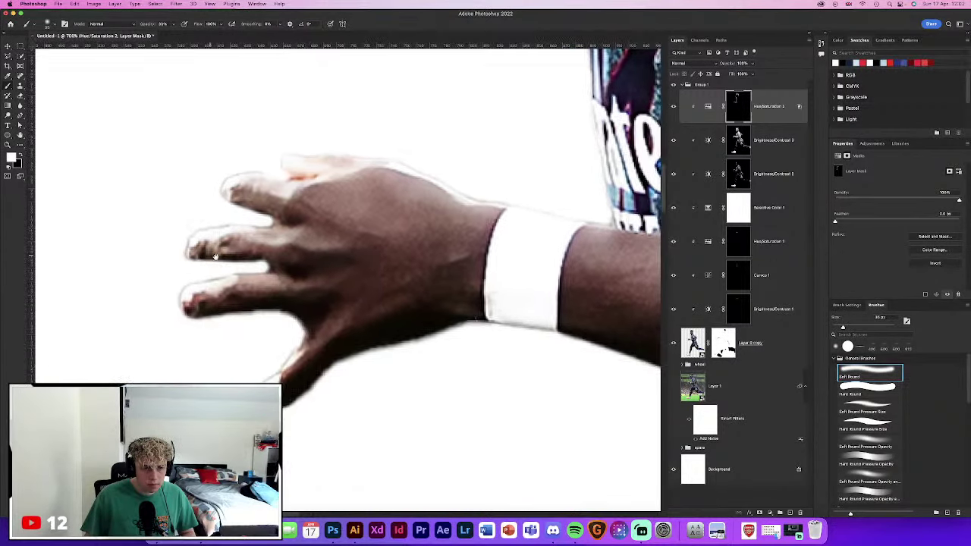
scroll(289, 348, "down", 2)
scroll(254, 273, "right", 5)
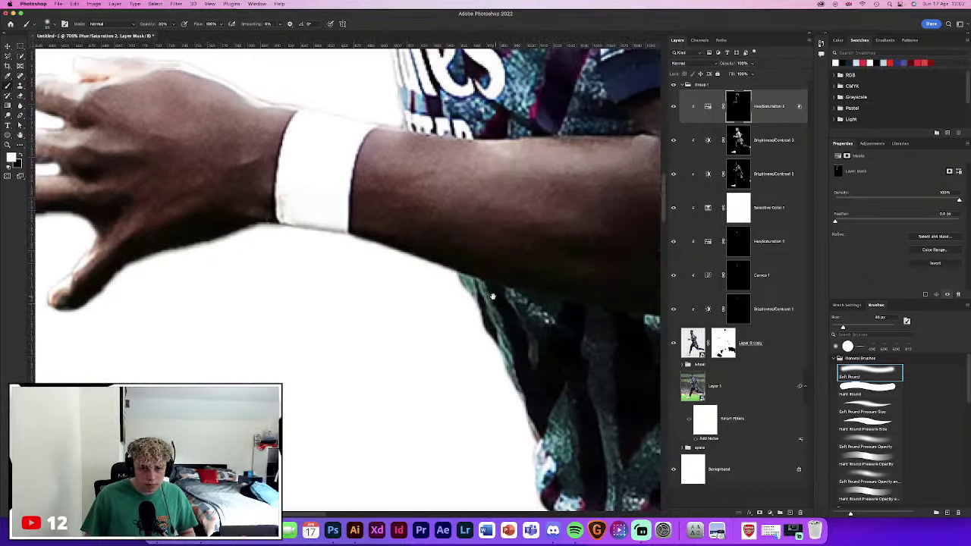
left_click_drag(455, 271, 554, 461)
scroll(492, 346, "down", 4)
mouse_move(492, 295)
left_mouse_down()
mouse_move(481, 360)
mouse_move(436, 409)
mouse_move(428, 454)
left_mouse_up()
scroll(492, 213, "down", 3)
left_click_drag(492, 216, 421, 402)
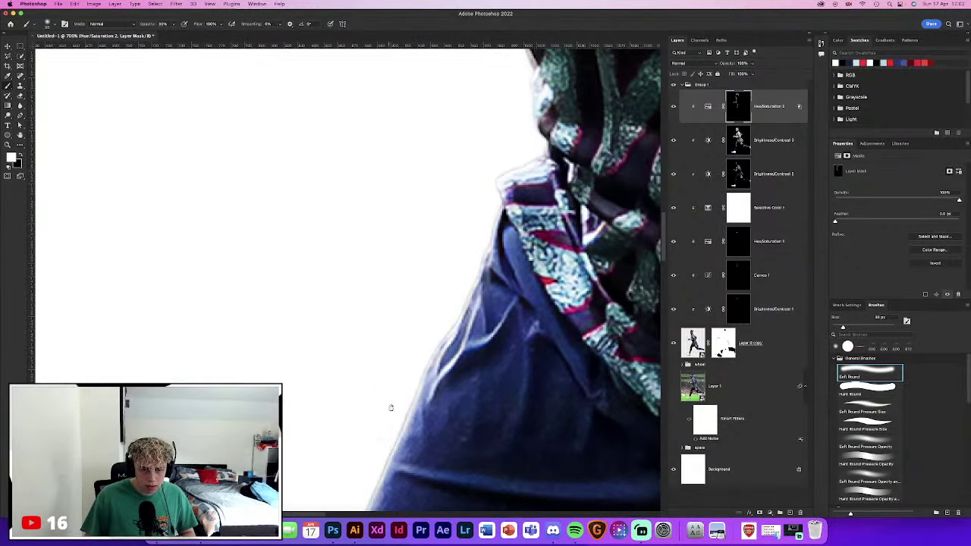
scroll(455, 303, "down", 3)
mouse_move(474, 345)
left_mouse_down()
mouse_move(499, 249)
mouse_move(418, 405)
left_mouse_up()
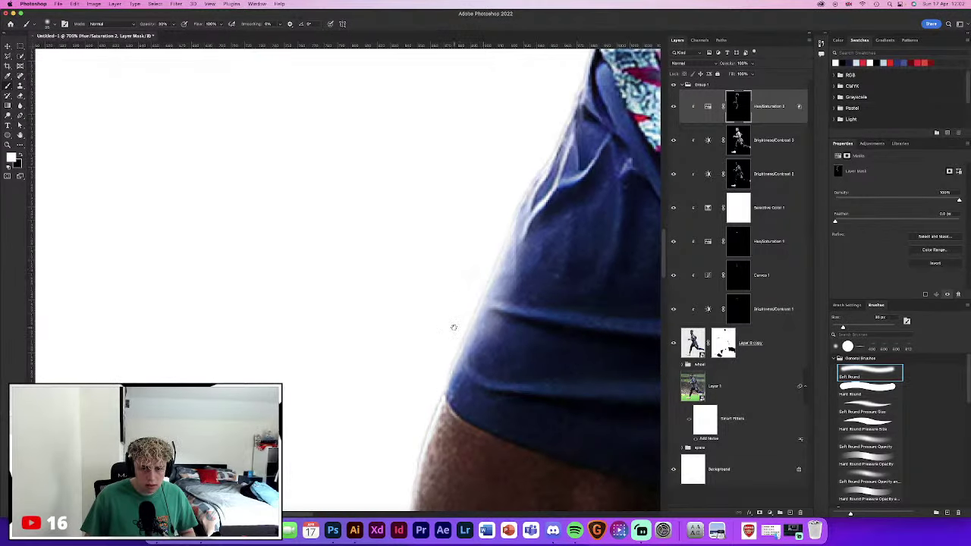
scroll(454, 327, "down", 3)
left_click_drag(485, 182, 424, 361)
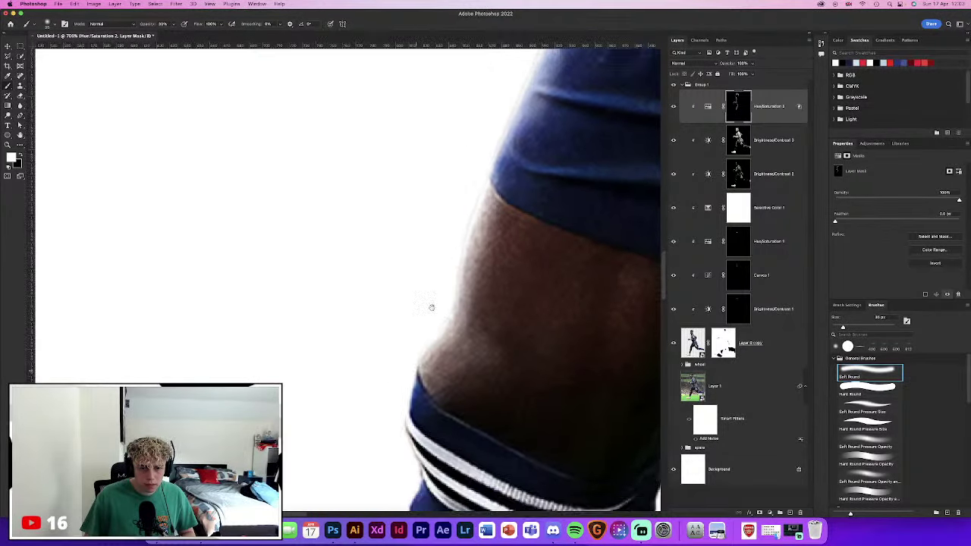
Continue lightening the mask down along the sleeve's left edge
scroll(443, 292, "down", 3)
scroll(461, 278, "down", 1)
scroll(467, 304, "down", 2)
left_click_drag(472, 321, 485, 220)
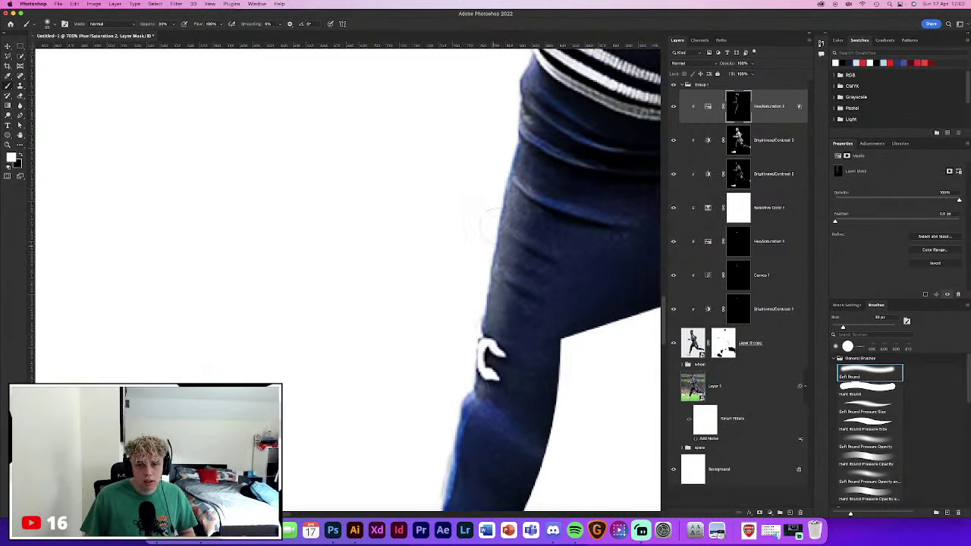
scroll(480, 219, "down", 3)
left_click_drag(510, 169, 462, 364)
scroll(470, 348, "down", 3)
mouse_move(523, 197)
left_mouse_down()
mouse_move(488, 268)
mouse_move(486, 334)
left_mouse_up()
left_click_drag(411, 412, 522, 243)
scroll(80, 341, "up", 3)
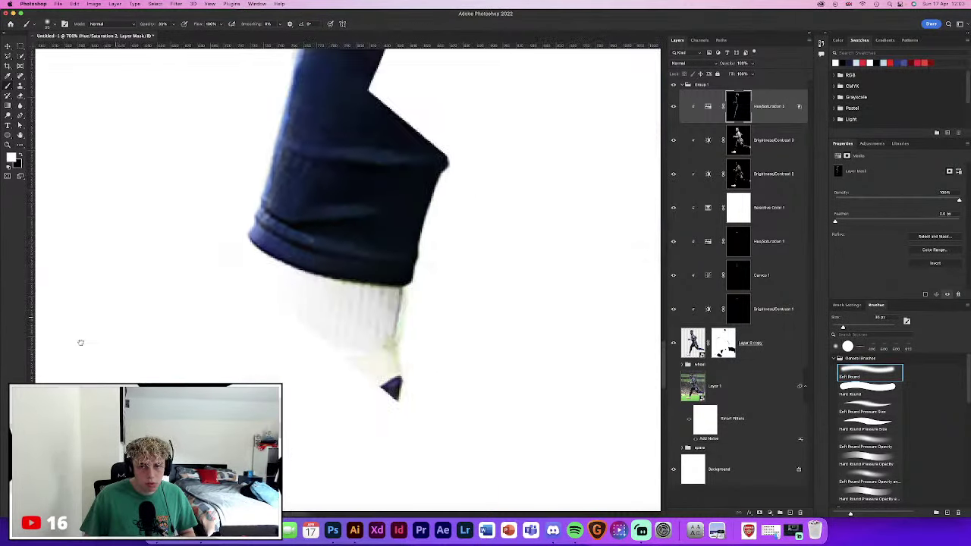
scroll(344, 338, "up", 3)
scroll(344, 338, "up", 2)
scroll(382, 362, "up", 3)
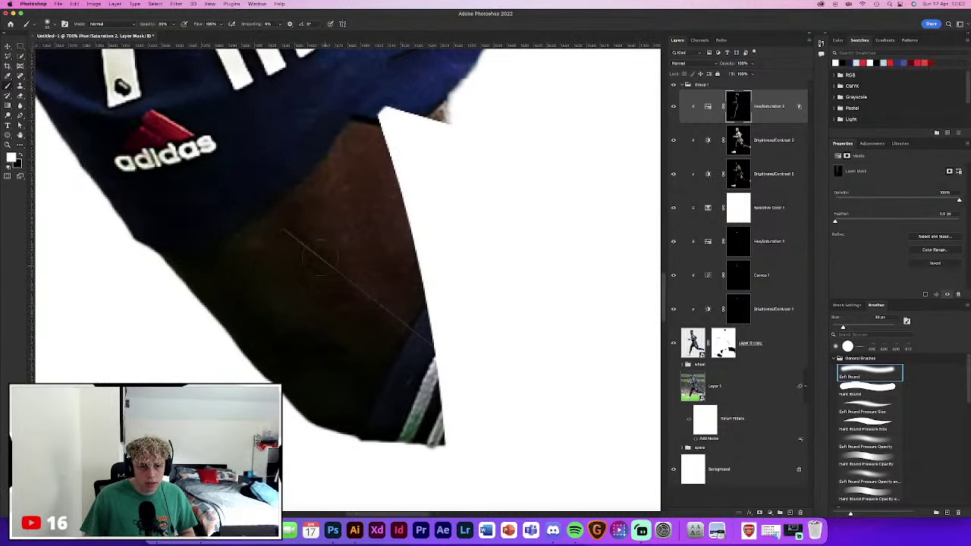
Try a hard brush on Layer 0 copy, then paint out the sleeve-edge halo with a soft brush
left_click(765, 342)
left_click(864, 391)
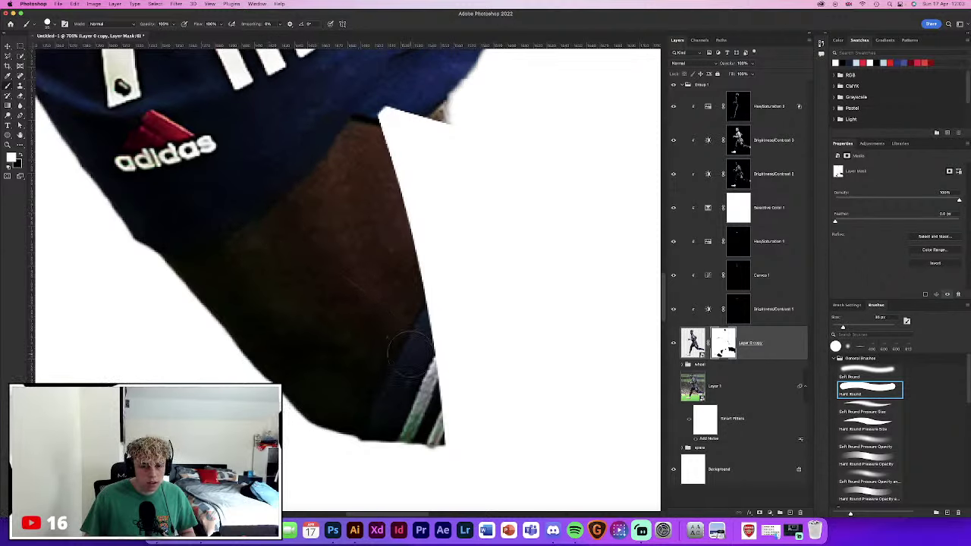
left_click(701, 95)
type("30")
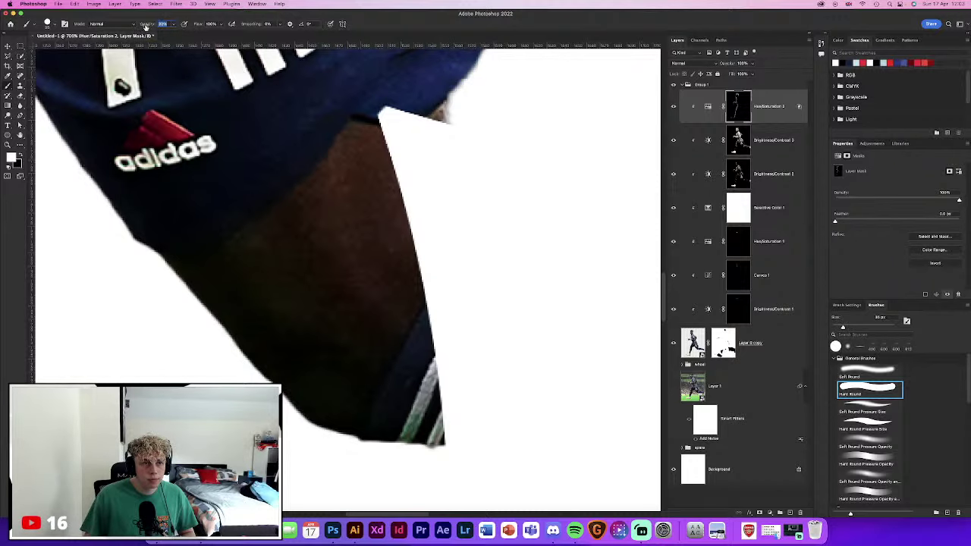
left_click(844, 371)
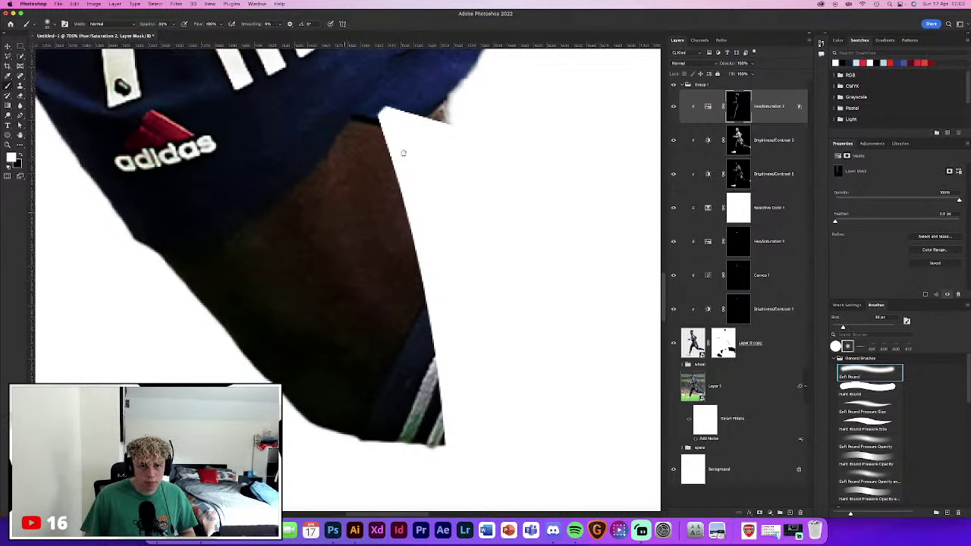
scroll(402, 153, "up", 10)
scroll(403, 182, "up", 1)
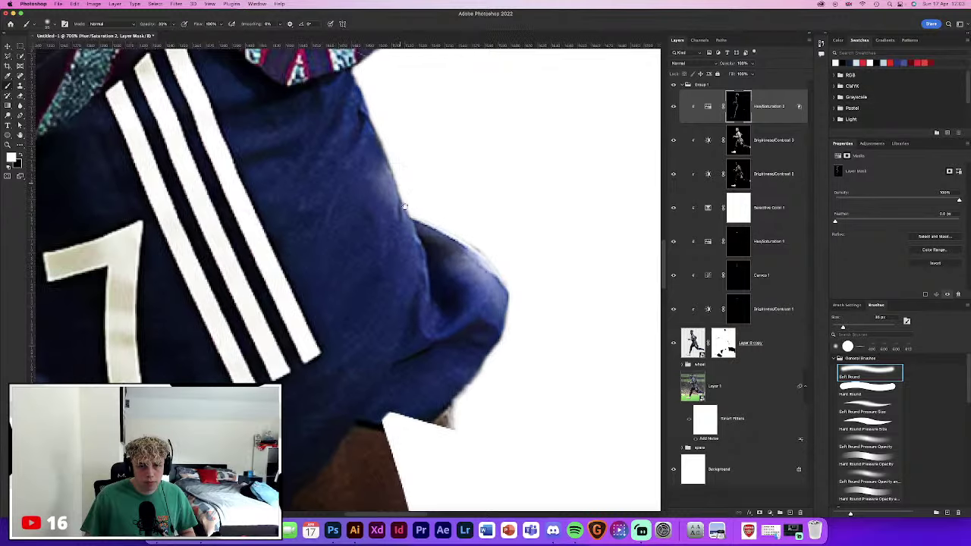
scroll(404, 206, "up", 6)
scroll(425, 227, "up", 6)
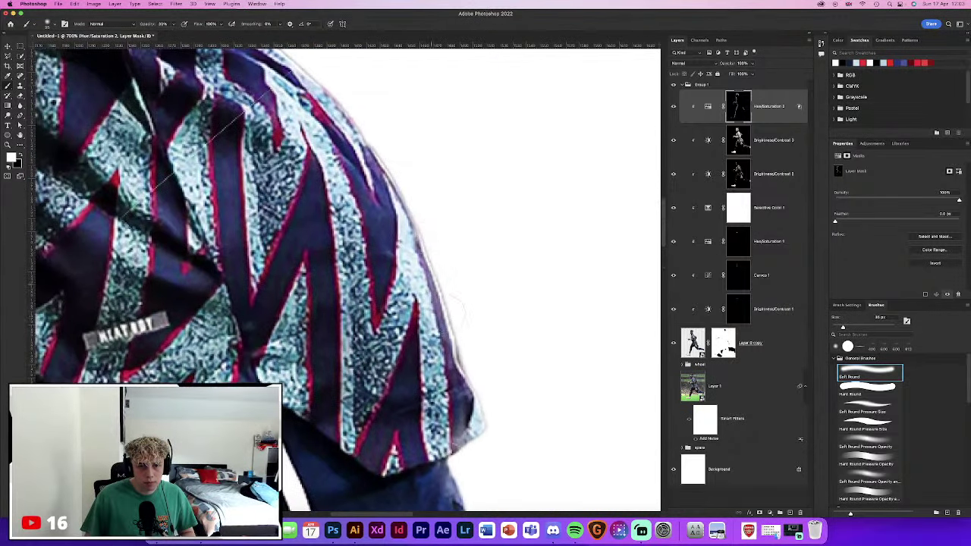
left_click_drag(454, 304, 329, 83)
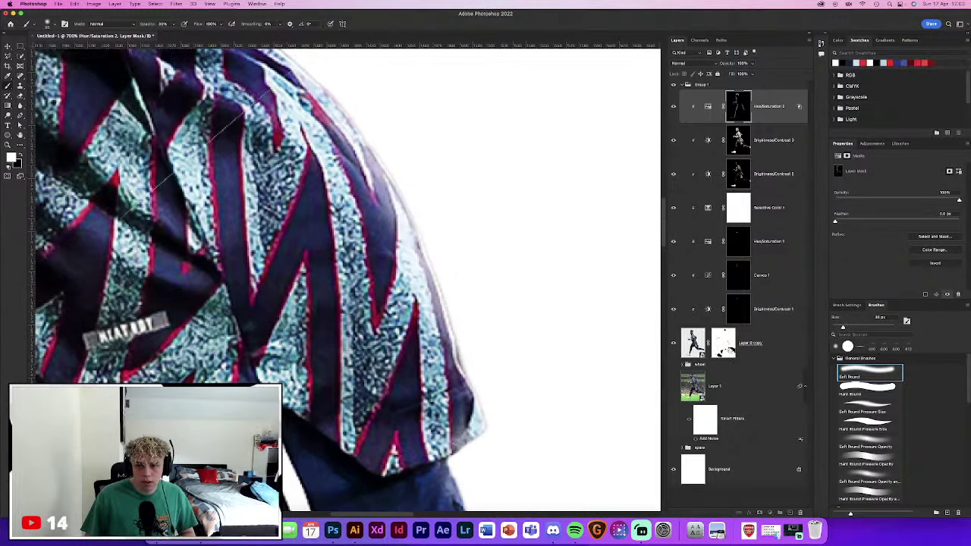
Touch up the Layer 0 copy mask around the jersey front with a hard round brush
left_click(722, 342)
left_click(867, 389)
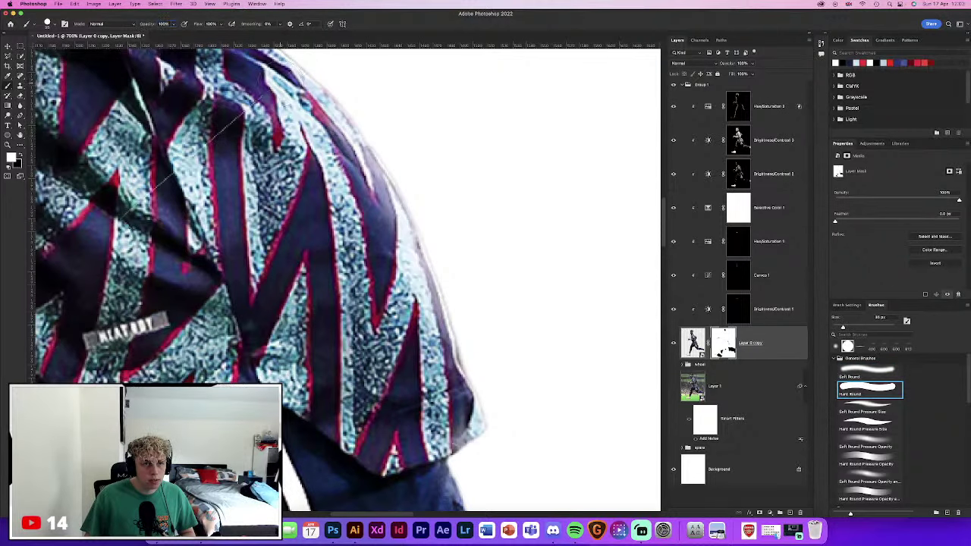
mouse_move(147, 285)
left_mouse_down()
mouse_move(364, 157)
mouse_move(110, 282)
left_mouse_up()
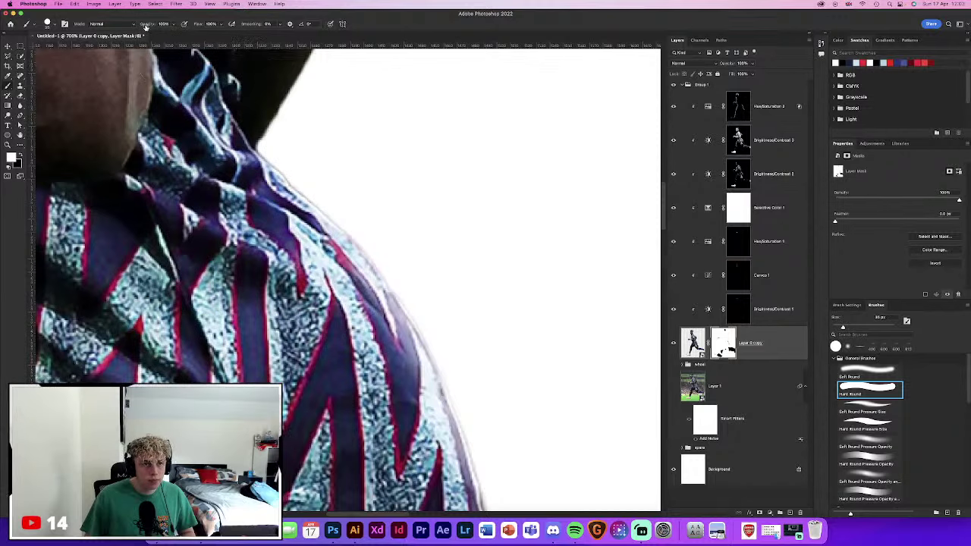
left_click(864, 371)
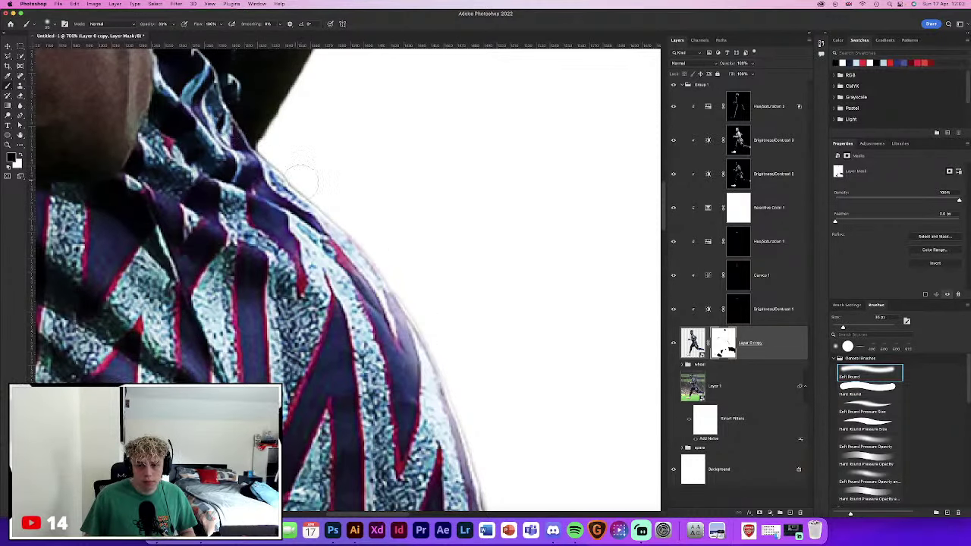
On the Hue/Saturation 2 mask, paint out the halo along the shoulder, arm, neck, ear and head
left_click(776, 124)
left_click_drag(402, 301, 248, 126)
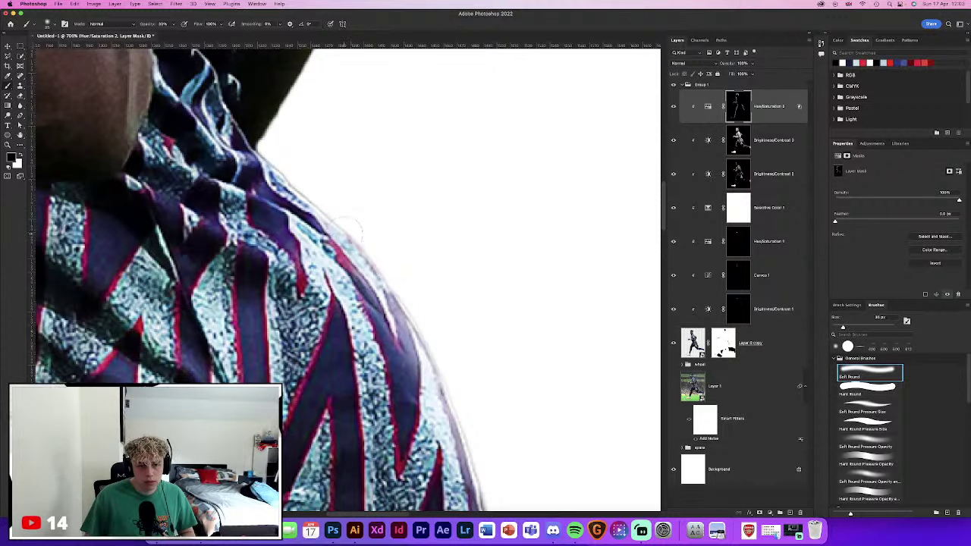
scroll(248, 127, "down", 5)
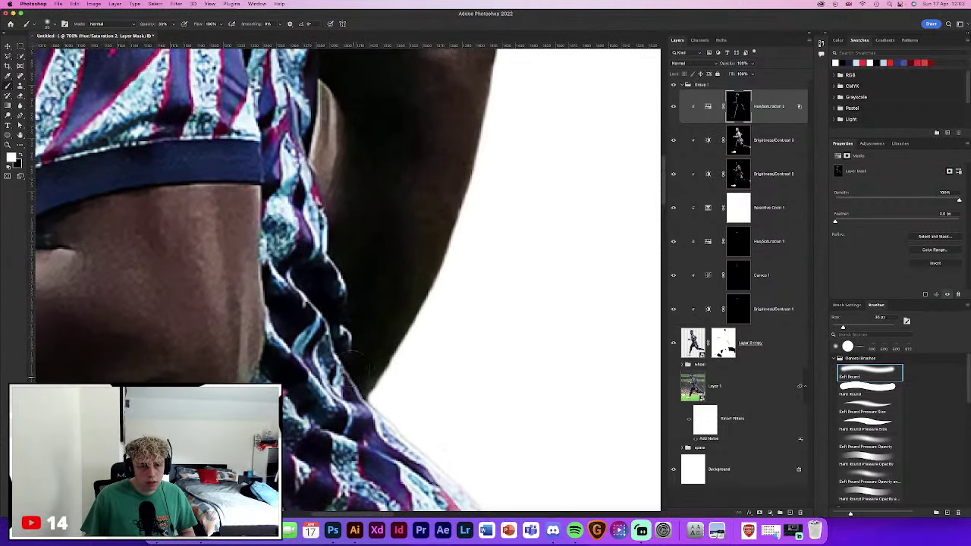
left_click_drag(455, 221, 486, 114)
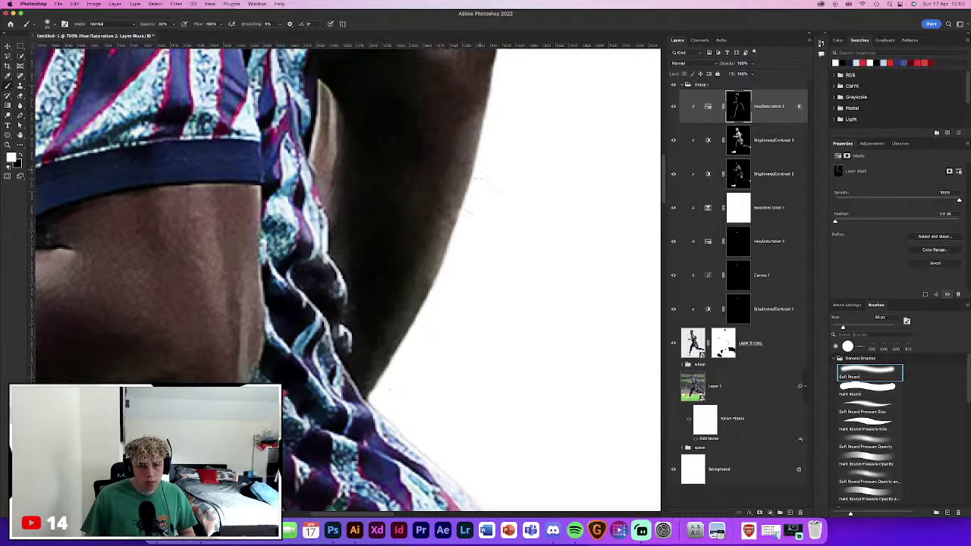
scroll(490, 251, "up", 4)
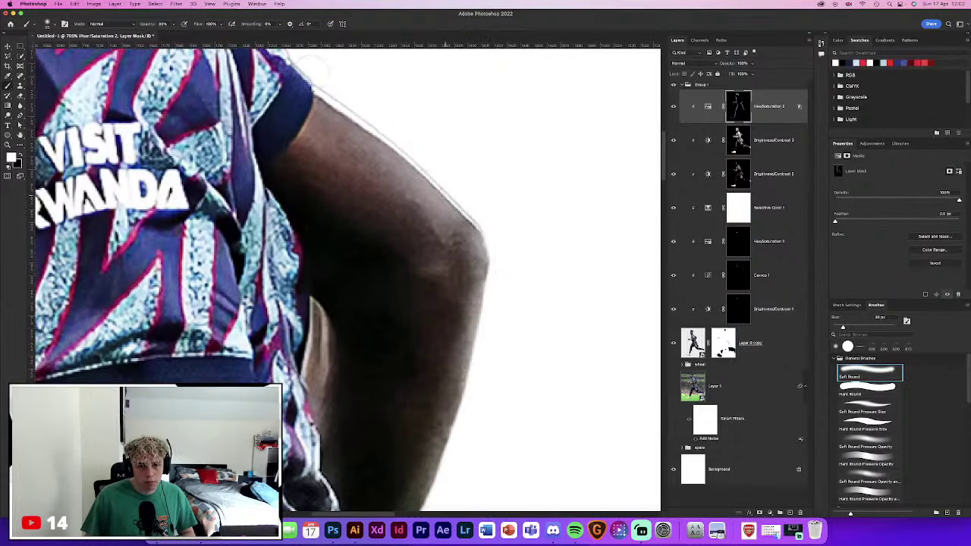
scroll(483, 282, "up", 5)
scroll(482, 282, "left", 5)
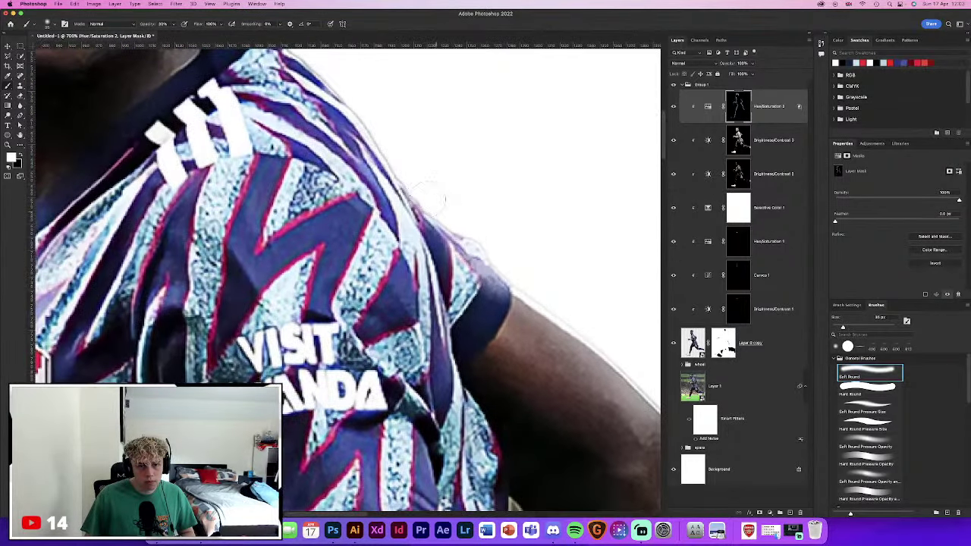
scroll(470, 283, "up", 5)
scroll(470, 283, "left", 3)
left_click_drag(464, 284, 372, 191)
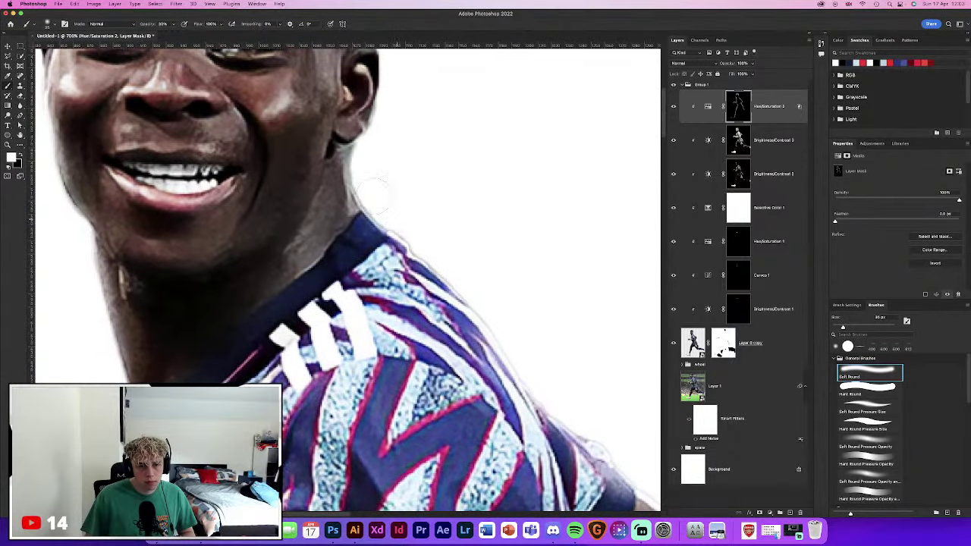
mouse_move(379, 228)
left_mouse_down()
mouse_move(424, 269)
mouse_move(334, 133)
left_mouse_up()
scroll(406, 119, "up", 5)
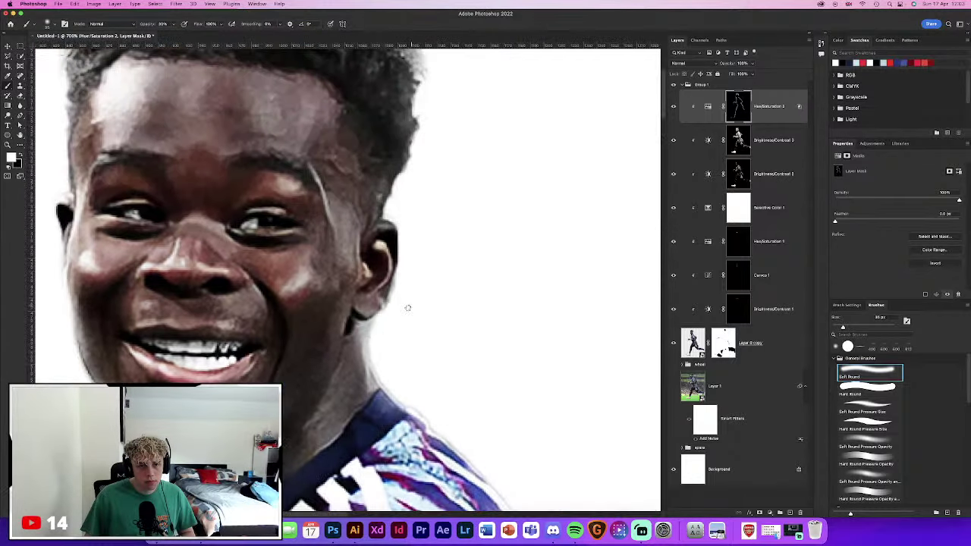
left_click_drag(402, 307, 419, 152)
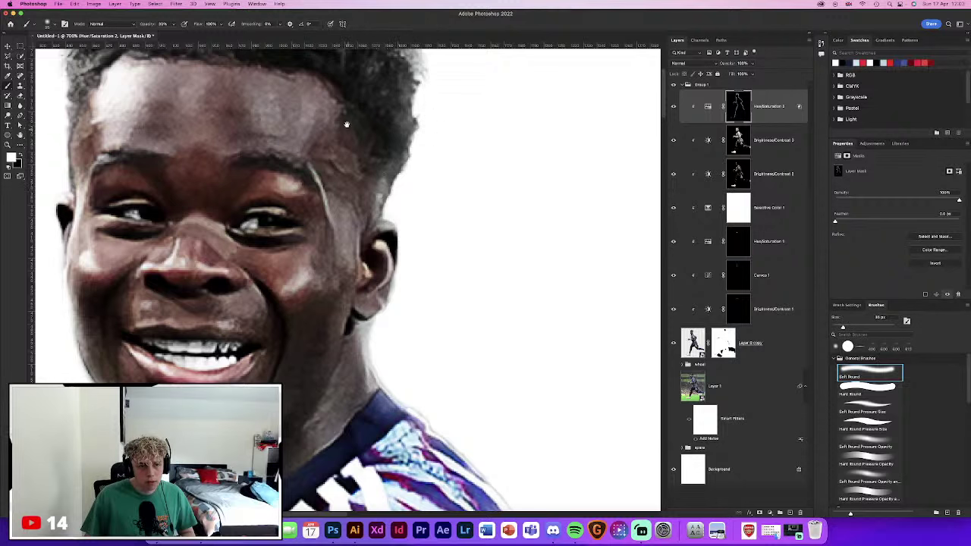
Brighten the cheeks, forehead and eye area, then touch up the hair edges on the mask
left_click_drag(262, 186, 307, 201)
left_click_drag(296, 299, 307, 269)
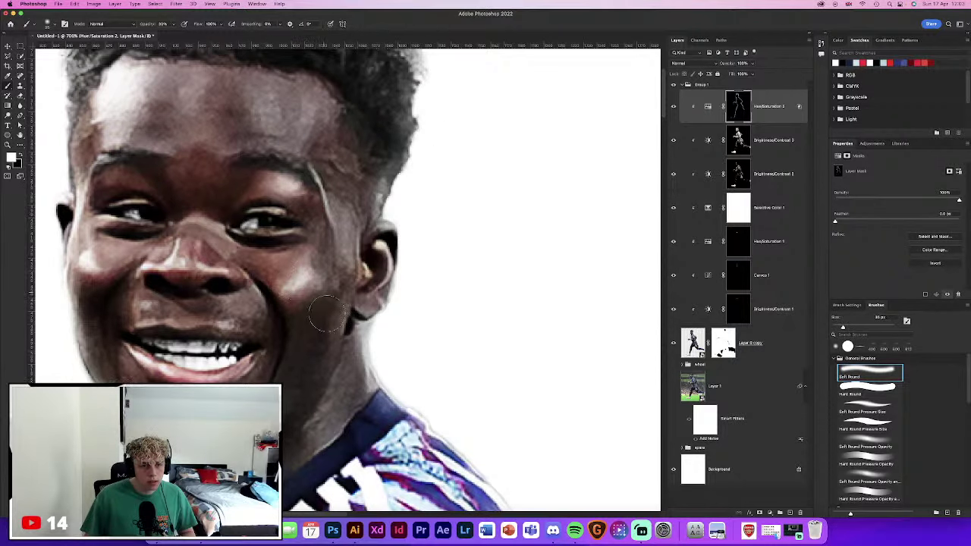
left_click_drag(121, 258, 90, 265)
left_click_drag(99, 224, 76, 159)
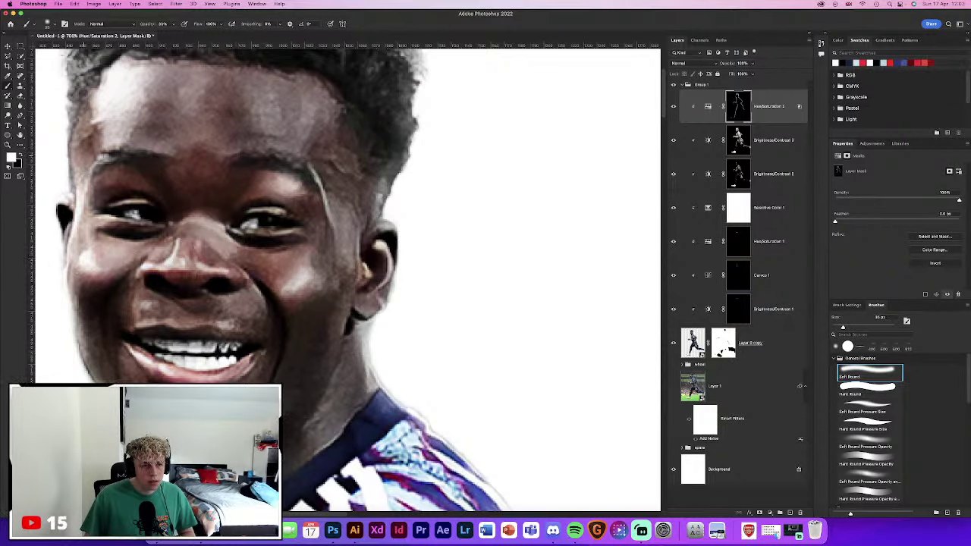
left_click(143, 74)
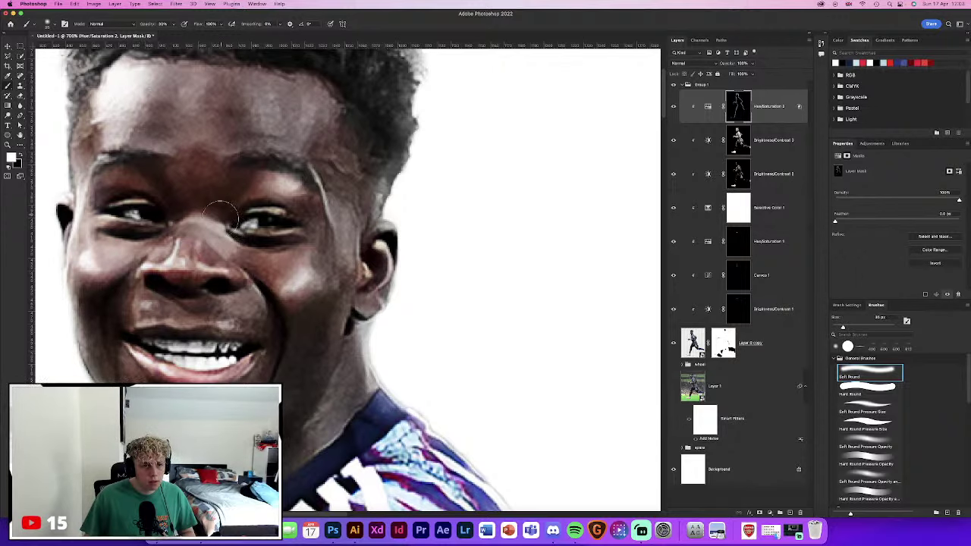
left_click_drag(243, 220, 273, 243)
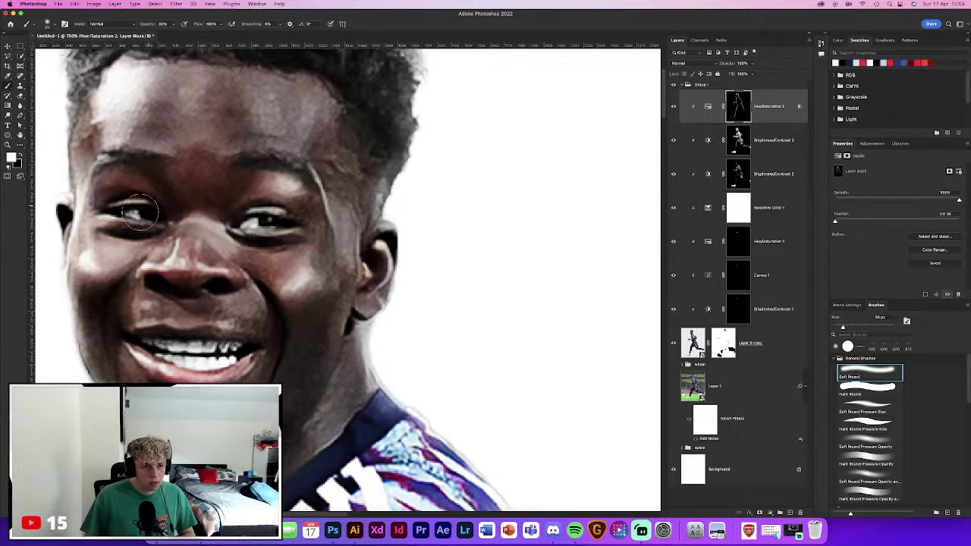
left_click_drag(288, 381, 292, 357)
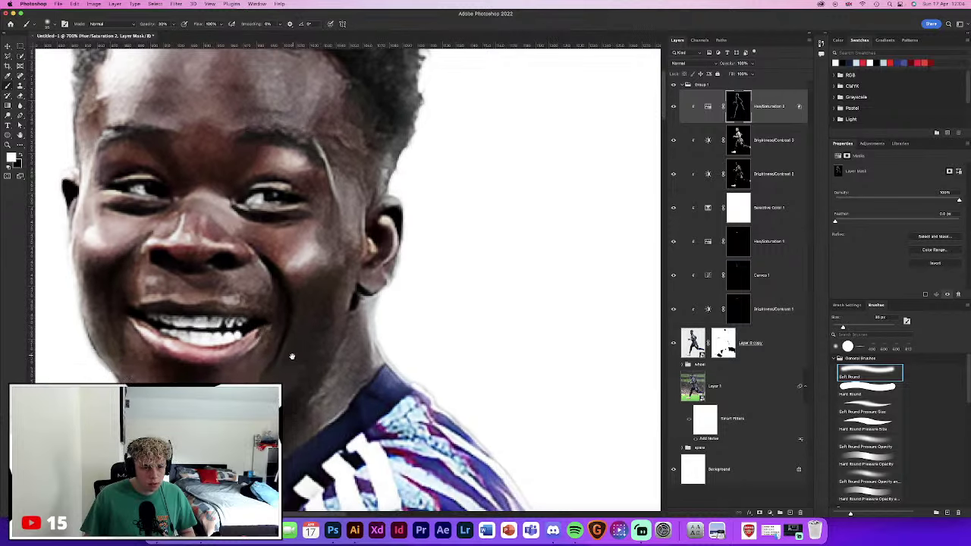
scroll(460, 351, "up", 5)
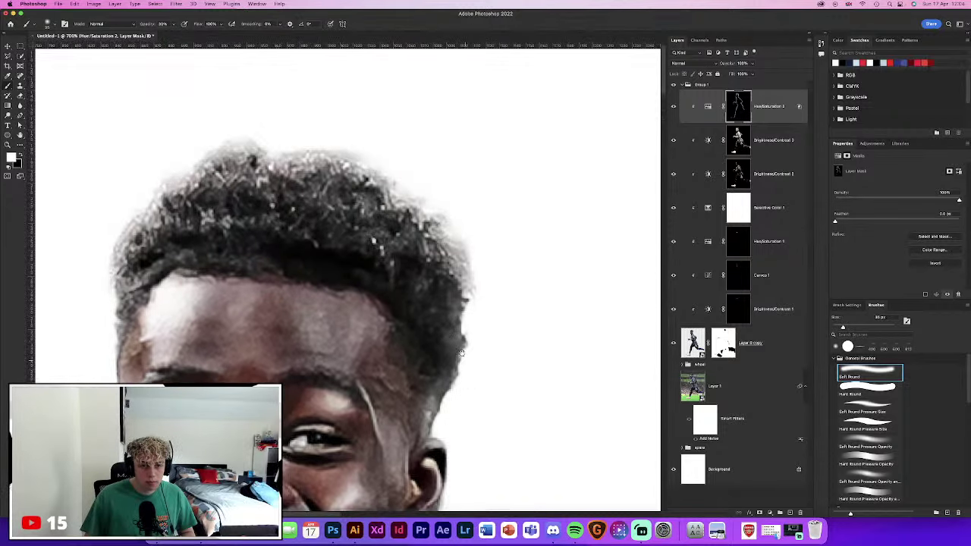
mouse_move(460, 352)
left_mouse_down()
mouse_move(353, 250)
mouse_move(303, 241)
mouse_move(288, 228)
mouse_move(151, 242)
mouse_move(126, 325)
left_mouse_up()
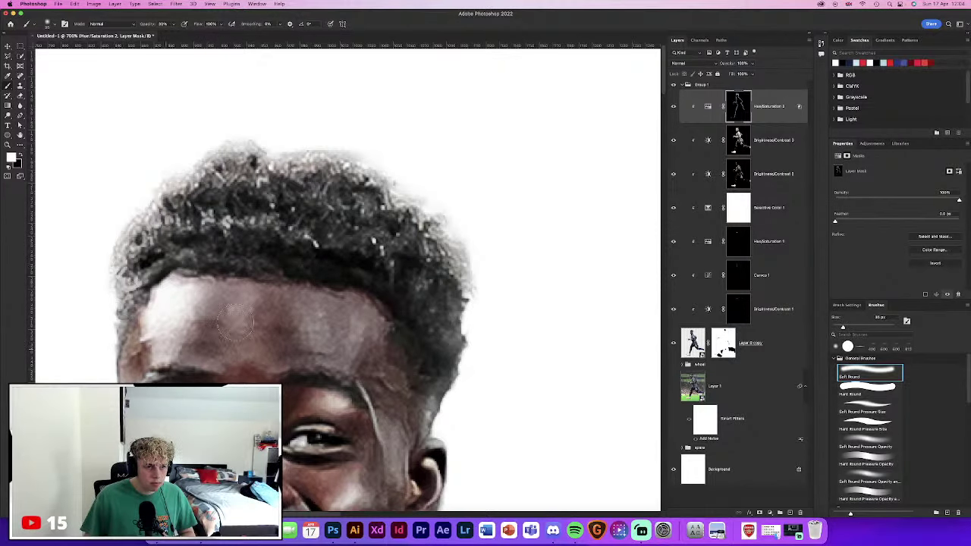
Fit the poster on screen, show the stadium photo and crest wheel, and ungroup Group 1
key("super+0")
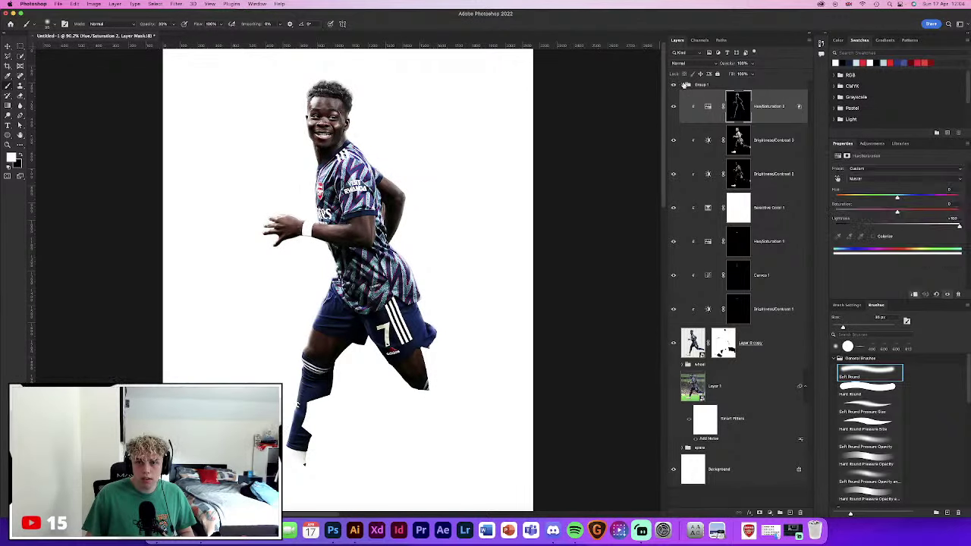
left_click(672, 386)
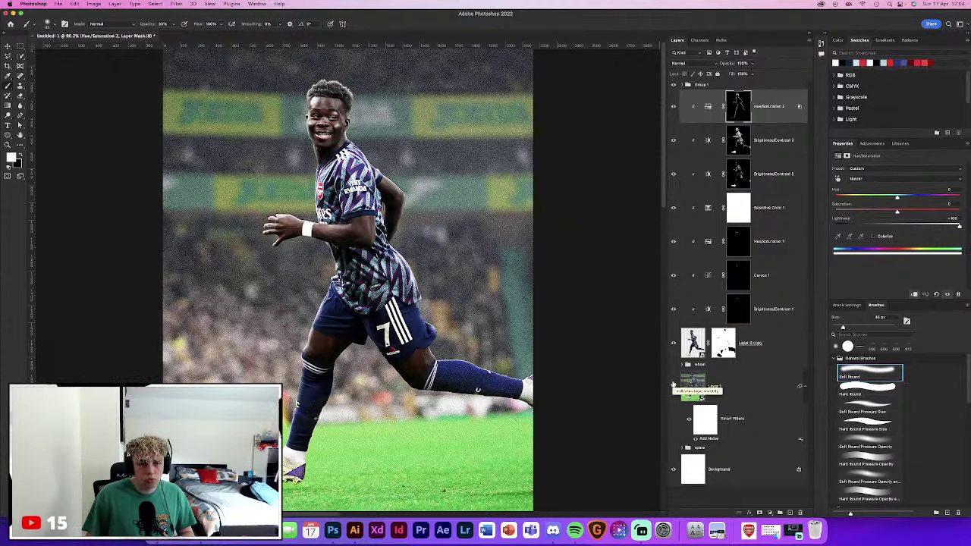
left_click(673, 366)
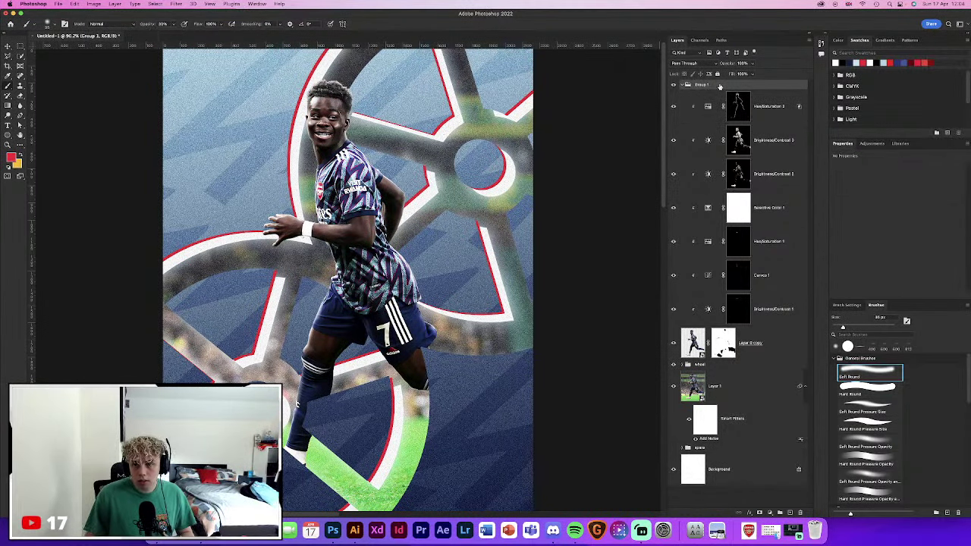
key("ctrl+shift+g")
key("v")
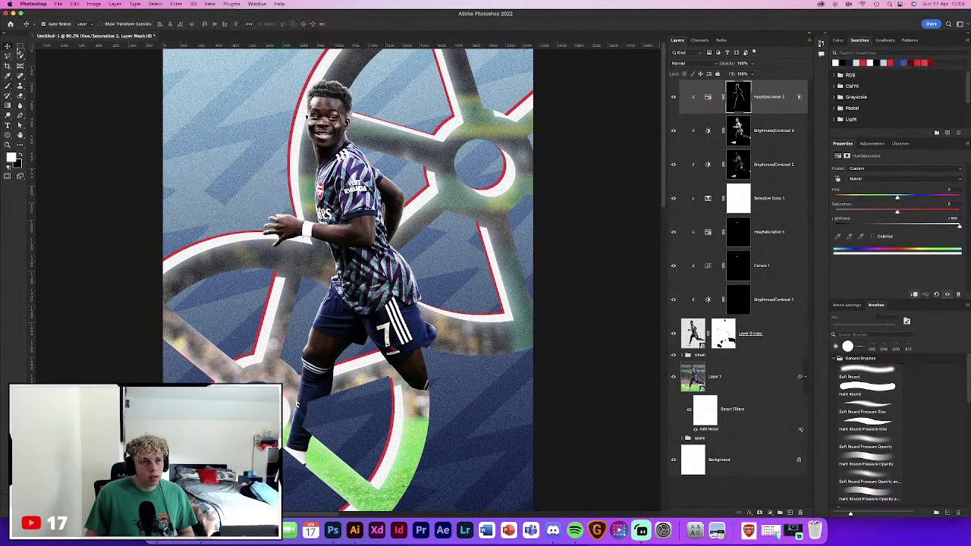
left_click(581, 157)
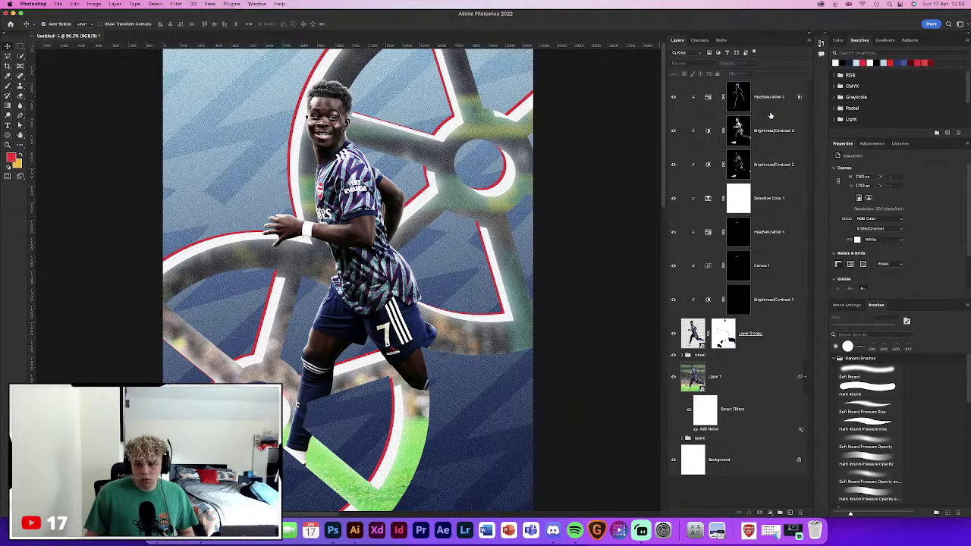
Add a Levels layer clipped above Hue/Saturation 2, with the white input pulled to about 228
left_click(771, 115)
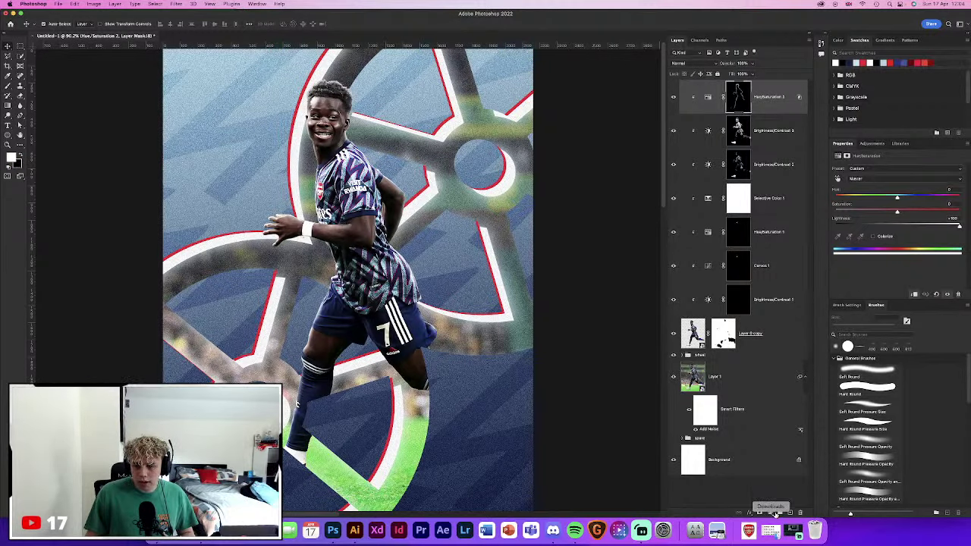
left_click(769, 514)
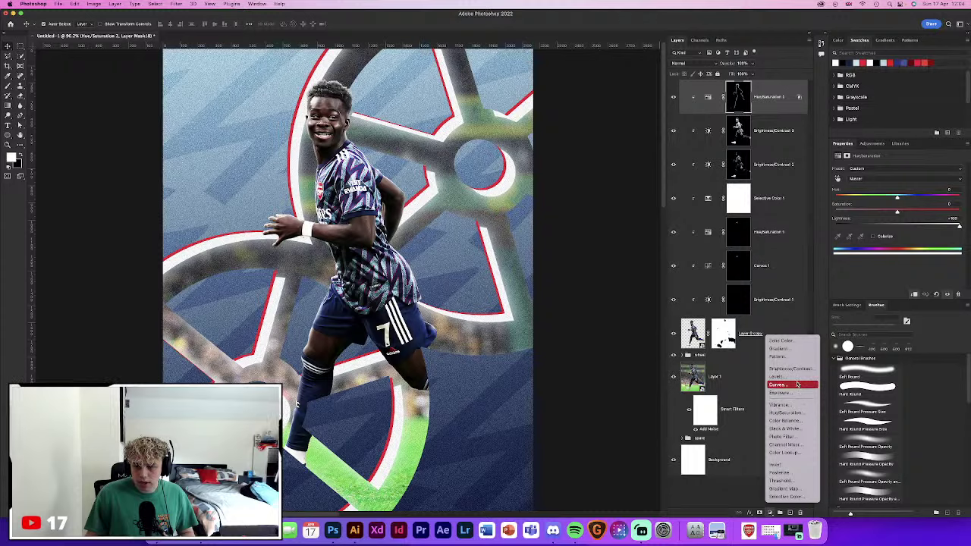
left_click(796, 382)
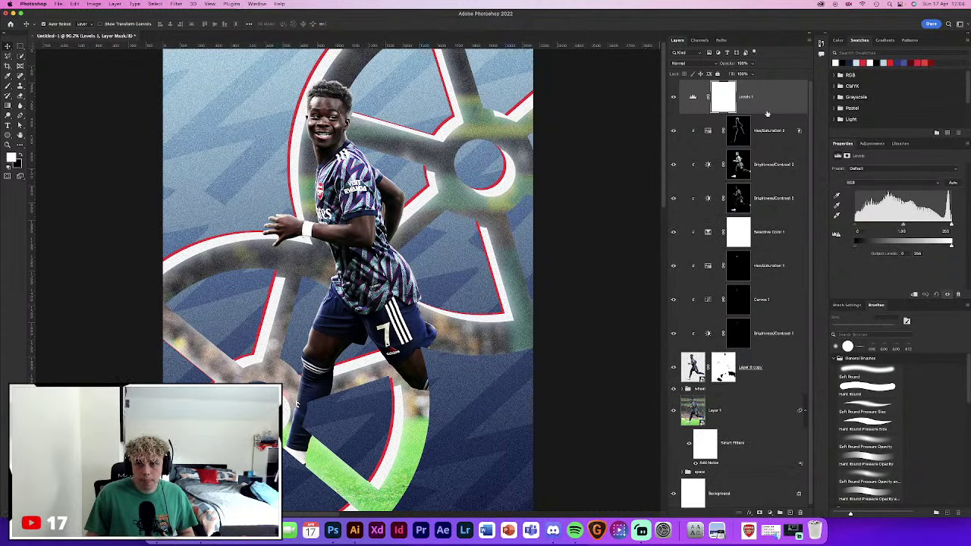
left_click(770, 109, "alt")
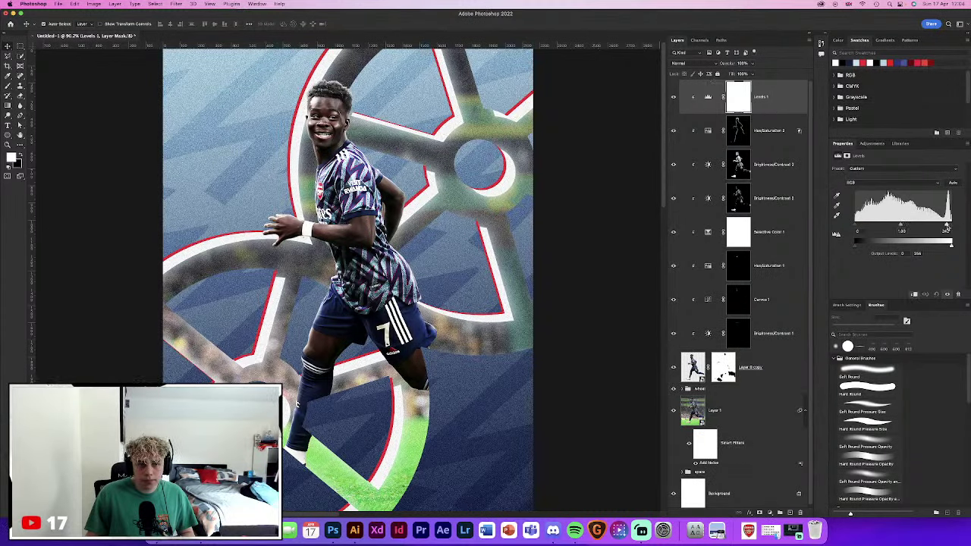
left_click_drag(946, 226, 941, 227)
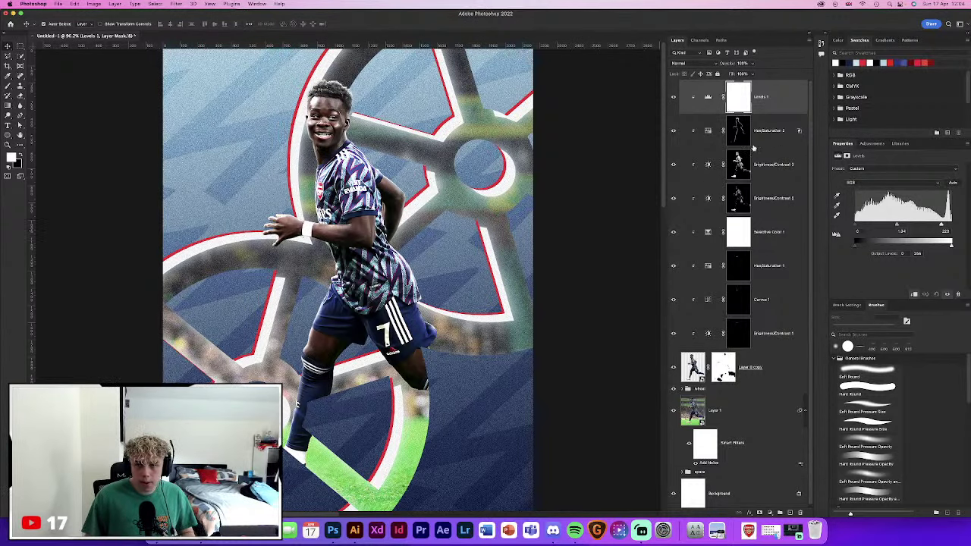
left_click(746, 175)
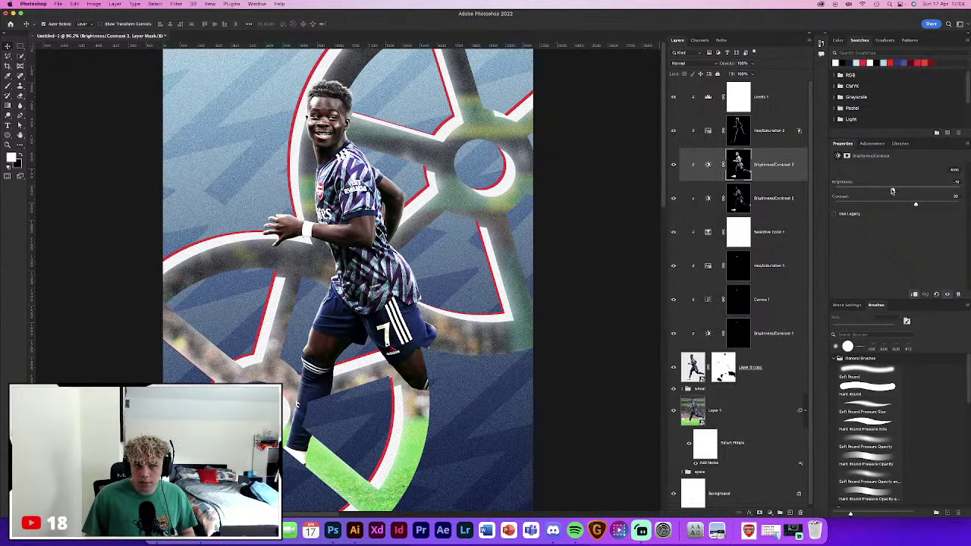
left_click_drag(892, 191, 886, 190)
scroll(548, 269, "down", 3)
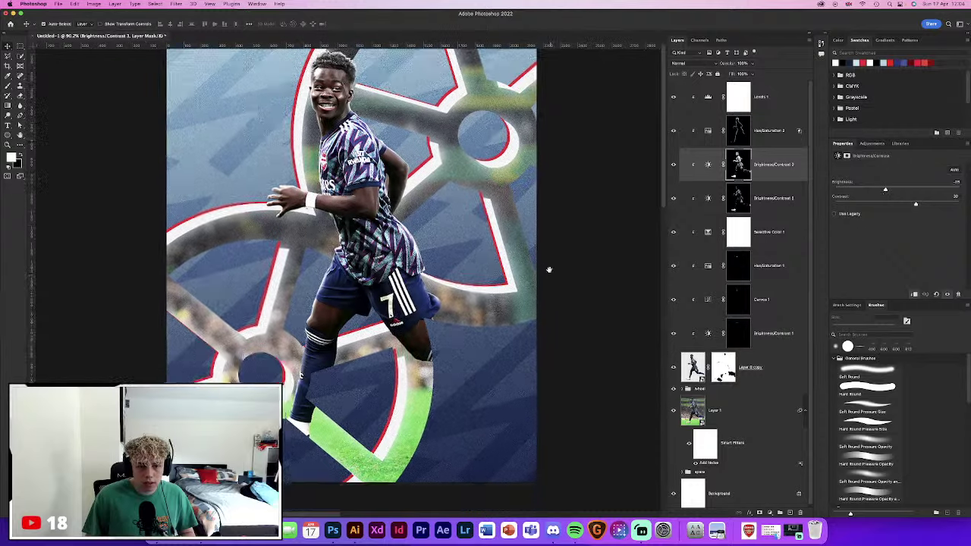
scroll(522, 277, "down", 1)
scroll(533, 266, "up", 1)
scroll(542, 279, "up", 4)
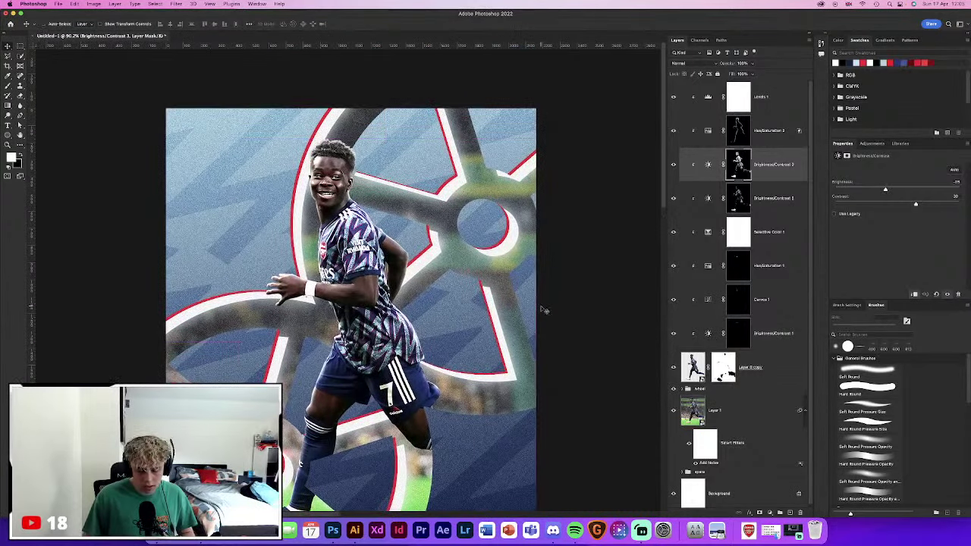
key("super+minus")
left_click_drag(540, 307, 540, 282)
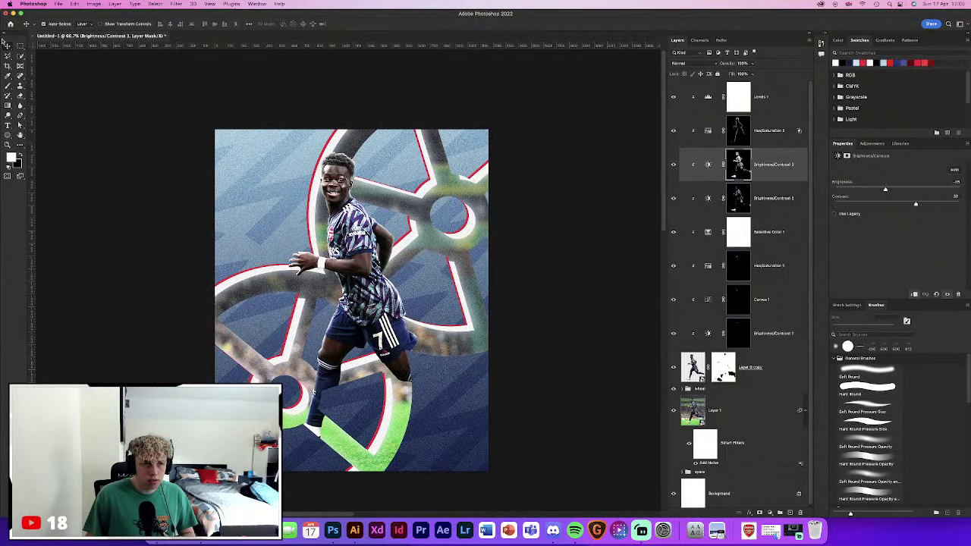
left_click(118, 127)
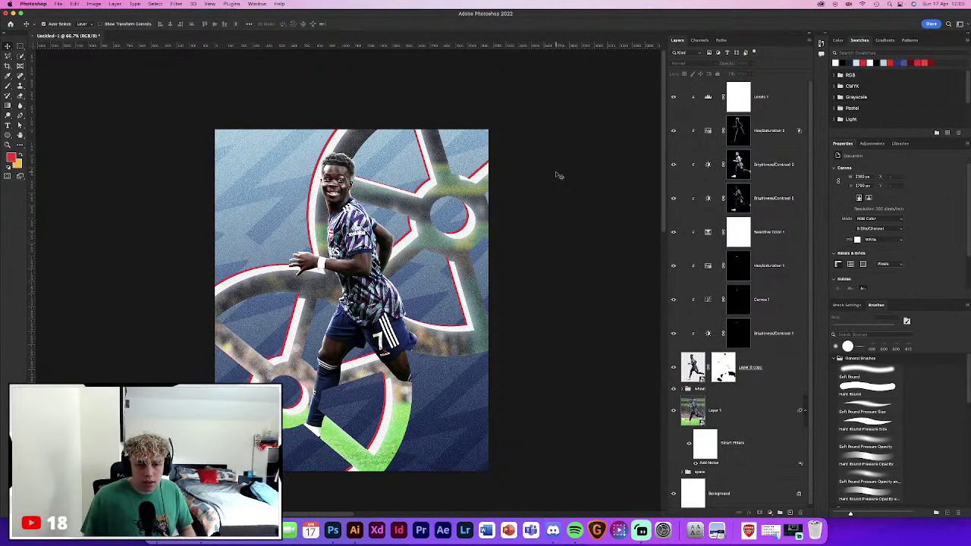
scroll(554, 190, "down", 2)
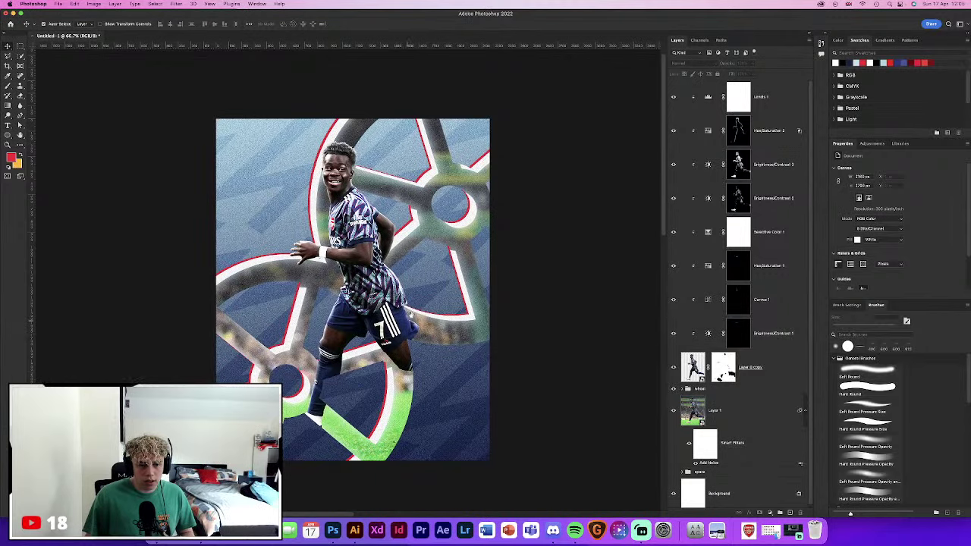
scroll(512, 298, "down", 2)
scroll(527, 269, "up", 1)
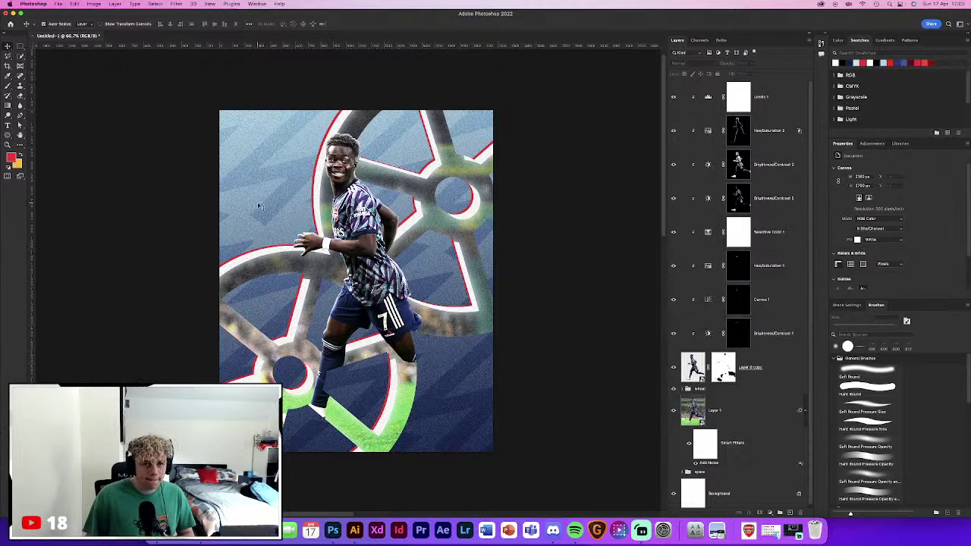
Open the wheel group and select only the Gradient Fill 1 copy 2 pattern layer
left_click(778, 106)
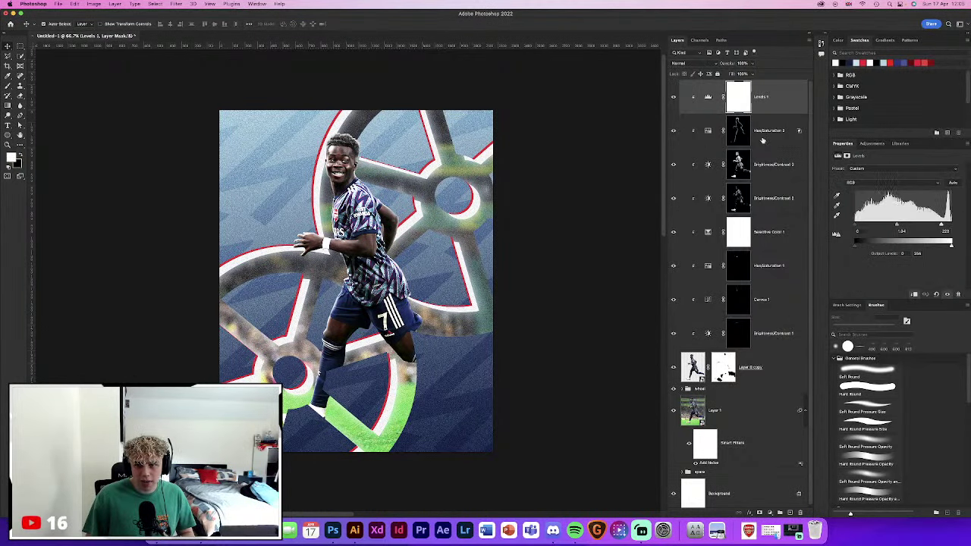
left_click(785, 356)
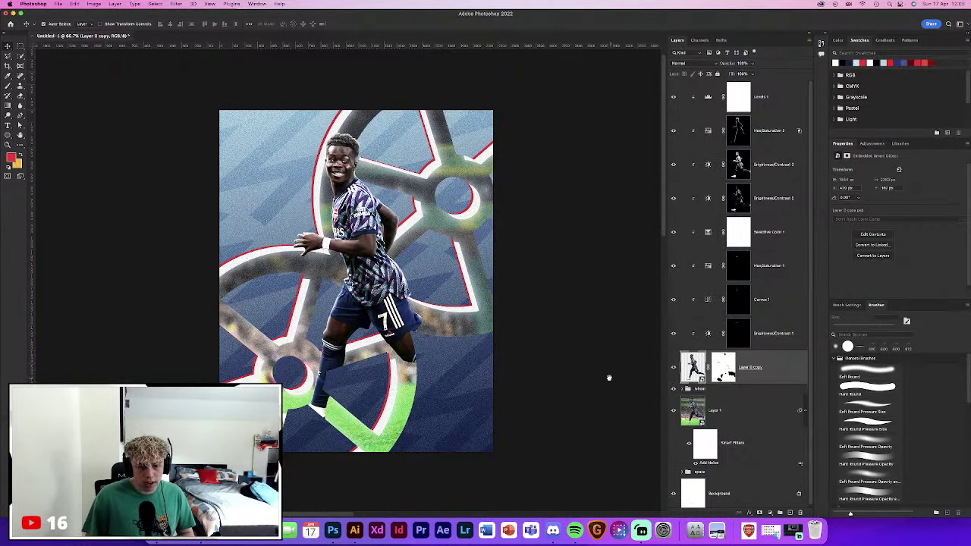
scroll(608, 376, "down", 2)
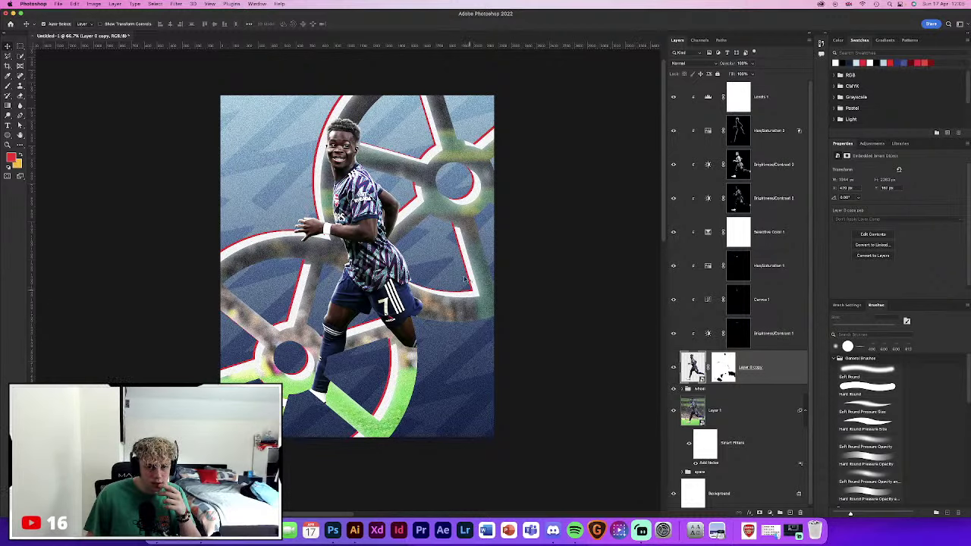
left_click(454, 244)
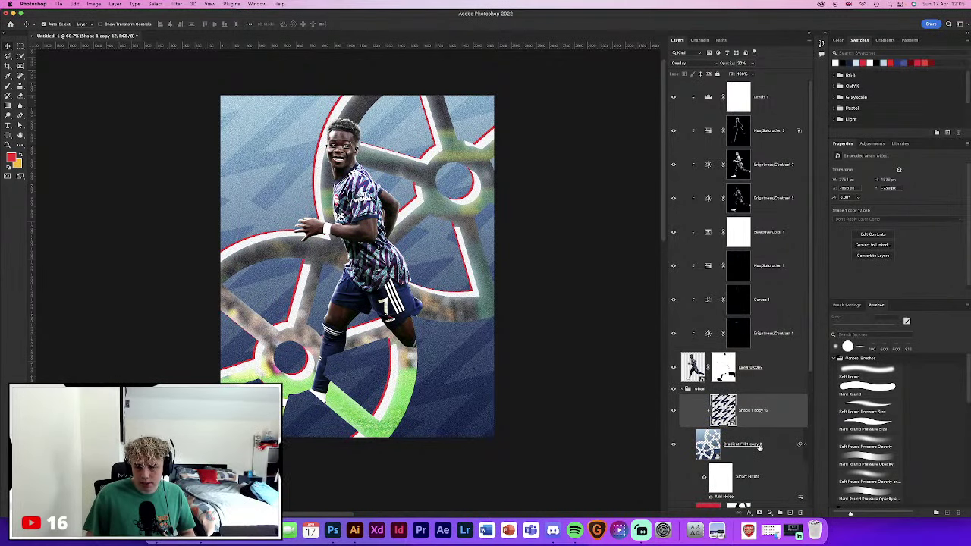
left_click(759, 447)
left_click(775, 417, "shift")
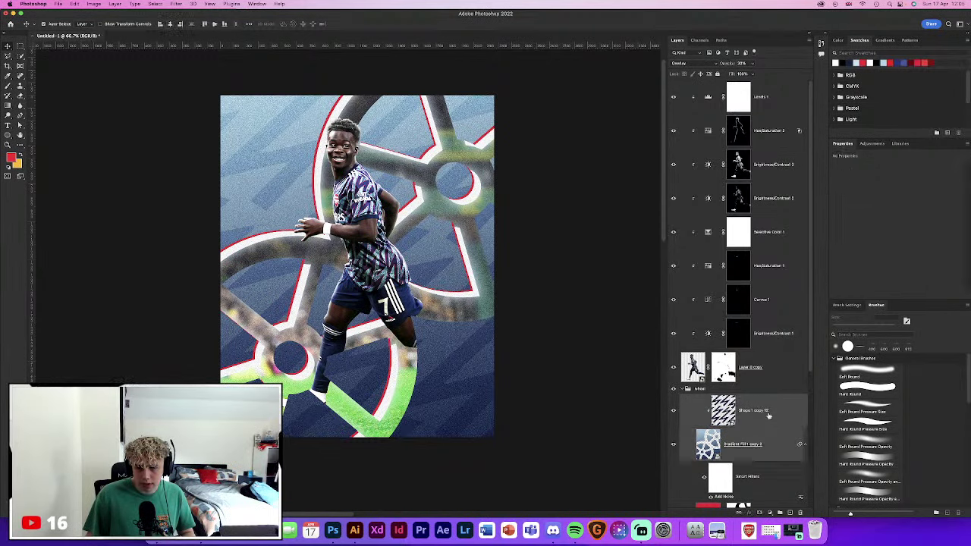
left_click(797, 441)
Duplicate the pattern layer, move the copy up the stack, and commit a Free Transform
key("super+j")
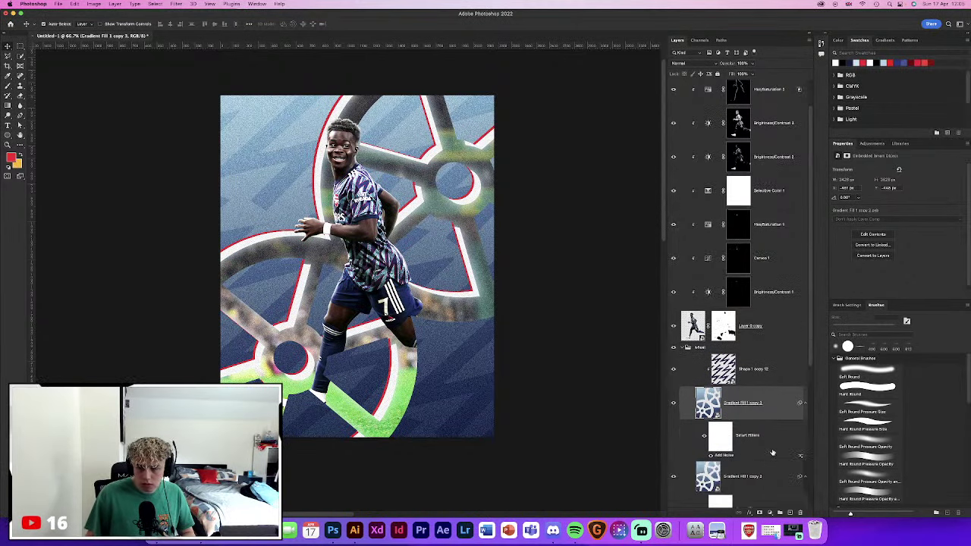
mouse_move(770, 479)
left_mouse_down()
mouse_move(766, 352)
mouse_move(761, 466)
left_mouse_up()
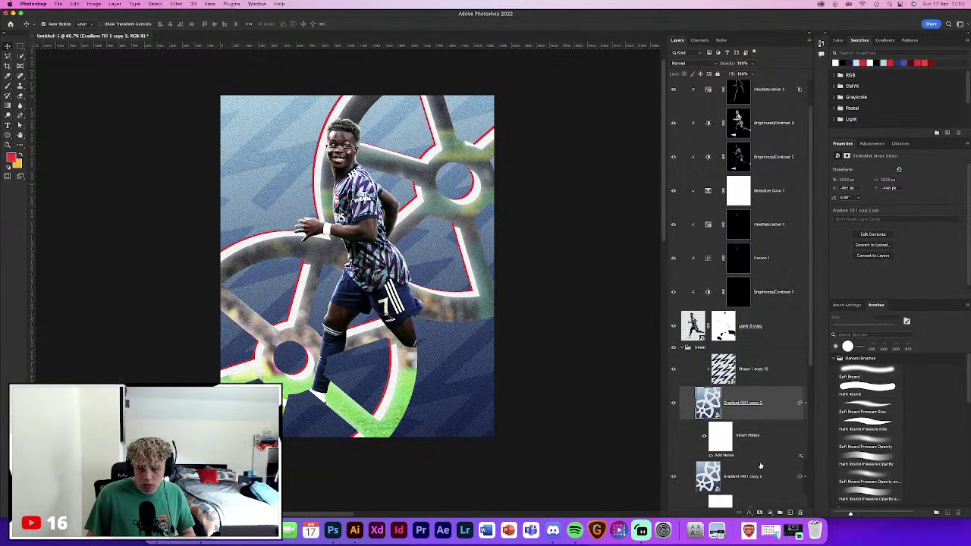
key("super+t")
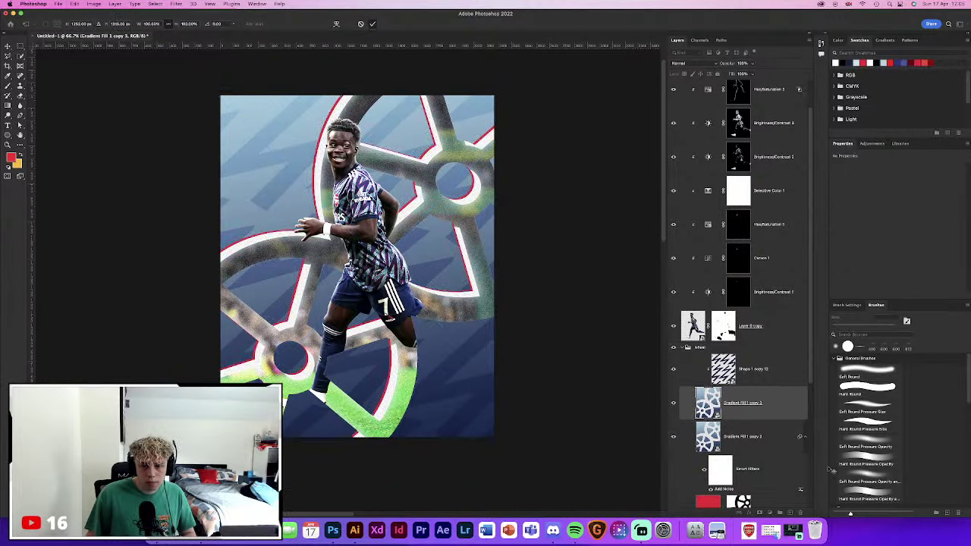
key("Return")
Cancel the Layer Style dialog and hide the Gradient Fill 1 copy 3 layer
double_click(774, 413)
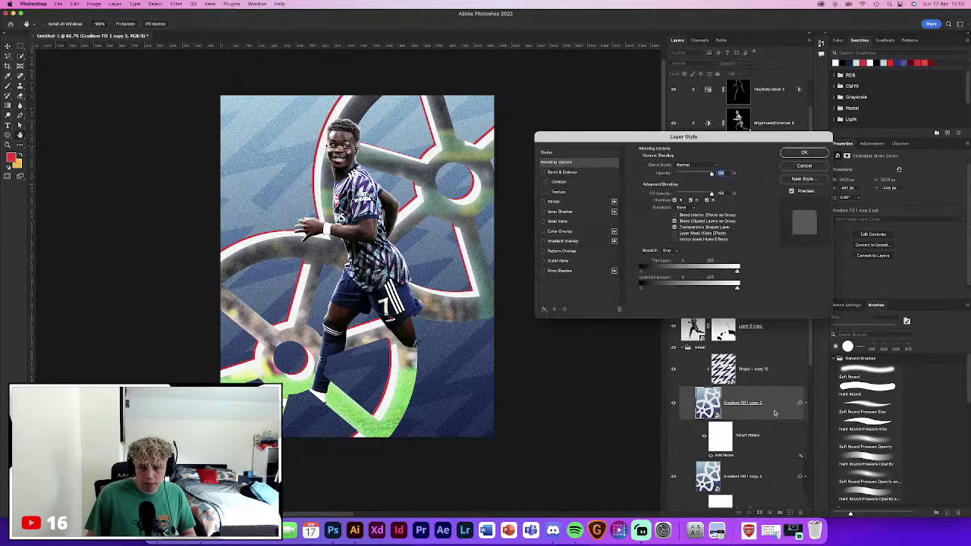
left_click(805, 169)
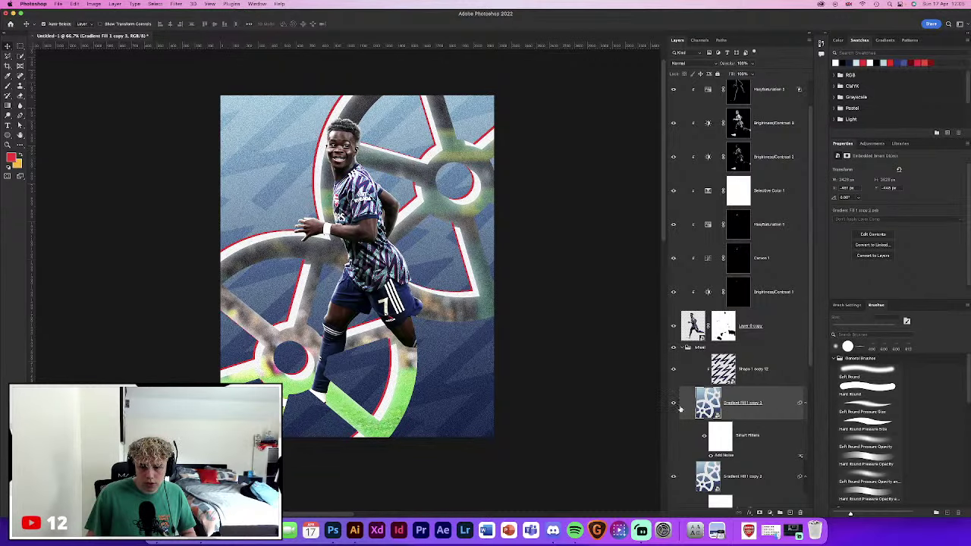
left_click(673, 402)
scroll(804, 417, "down", 3)
Enable Bevel & Emboss on Gradient Fill 1 copy 2 and view the canvas at 100%
double_click(774, 425)
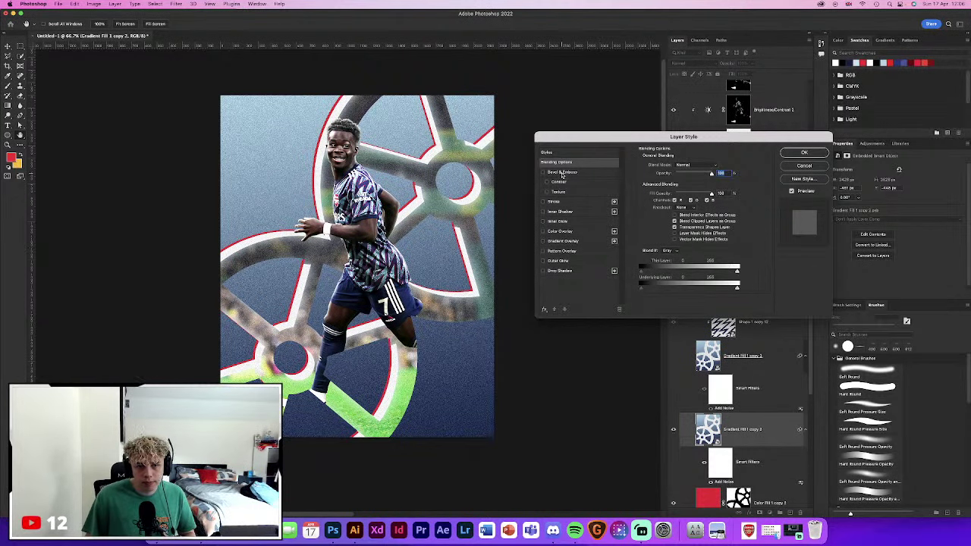
left_click(562, 173)
scroll(327, 257, "up", 2)
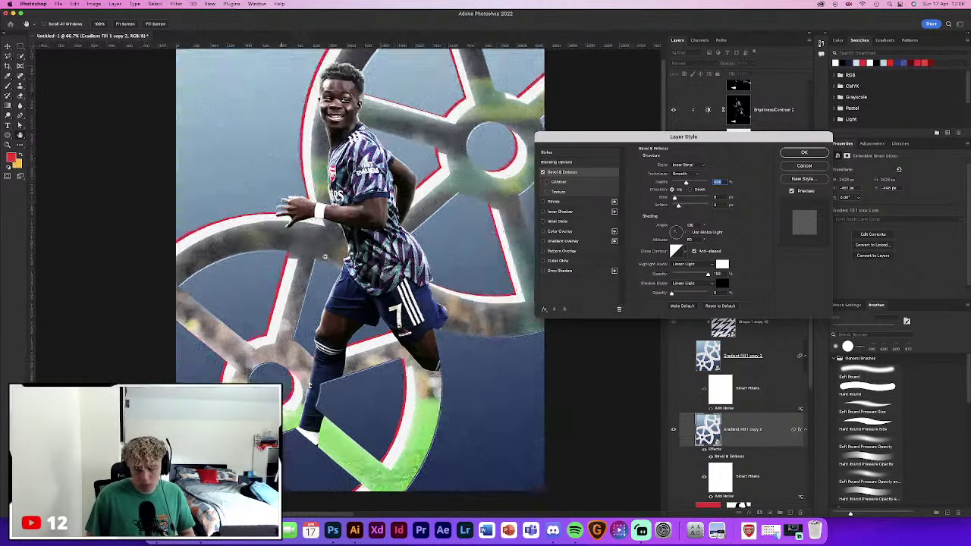
scroll(326, 258, "up", 3)
scroll(60, 258, "up", 5)
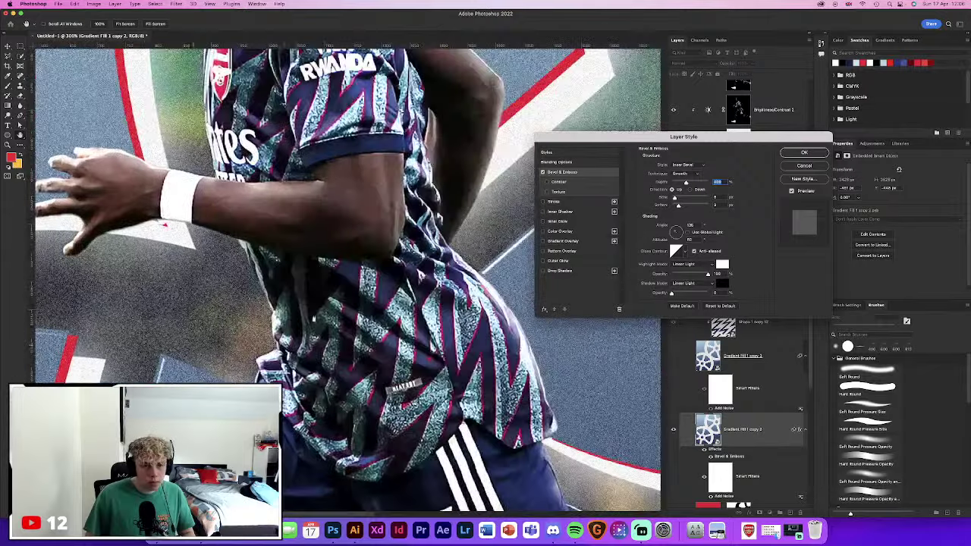
scroll(315, 285, "left", 3)
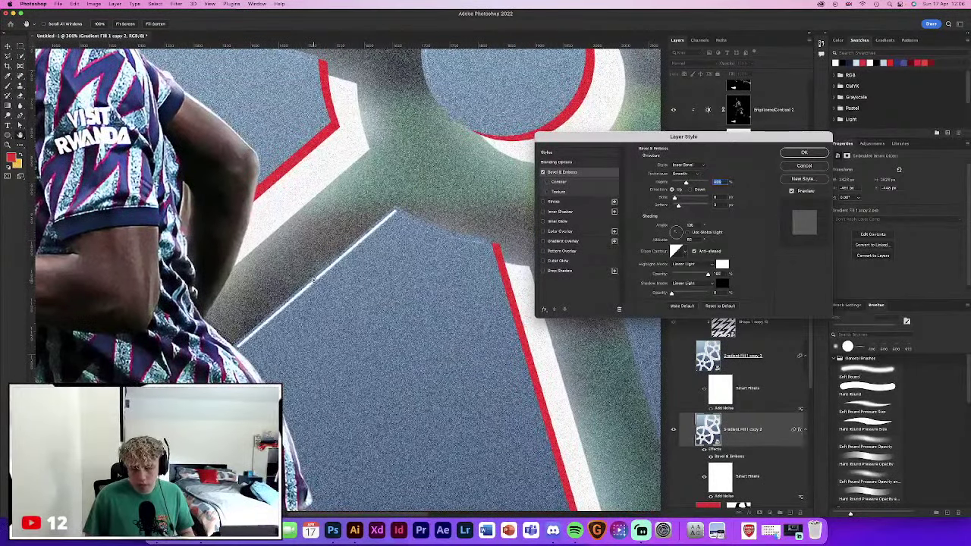
left_click(553, 201)
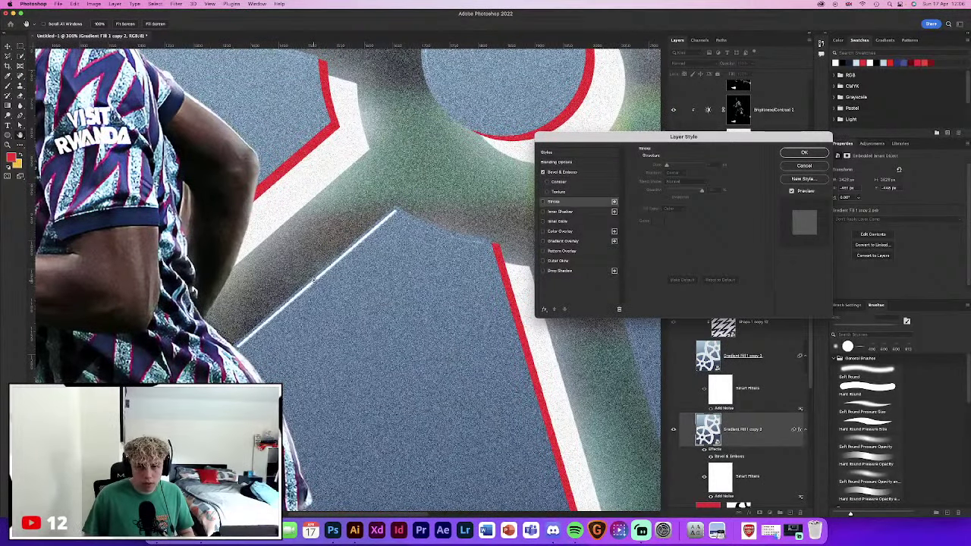
left_click(604, 175)
key("ctrl+1")
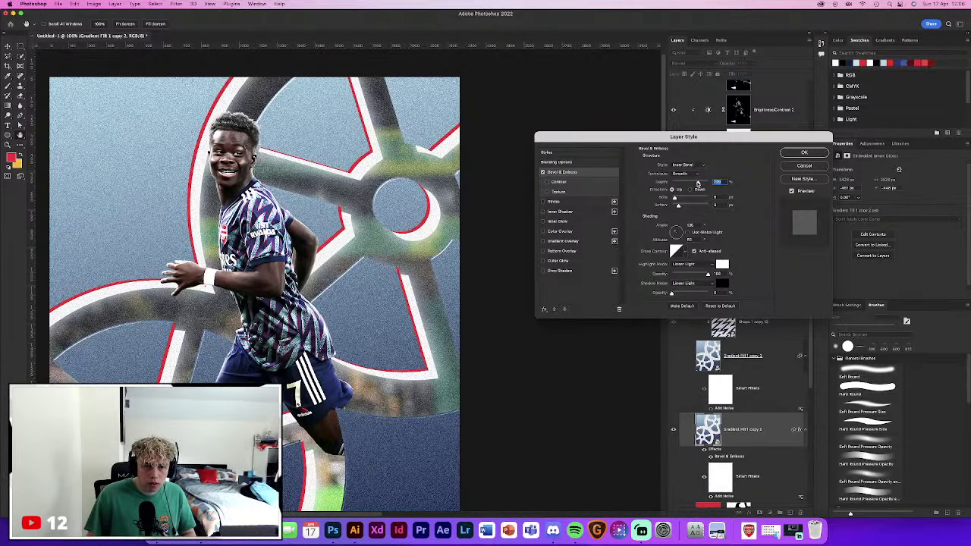
Increase the bevel's Soften and Size and rotate its lighting angle
mouse_move(677, 207)
left_mouse_down()
mouse_move(689, 207)
mouse_move(565, 200)
left_mouse_up()
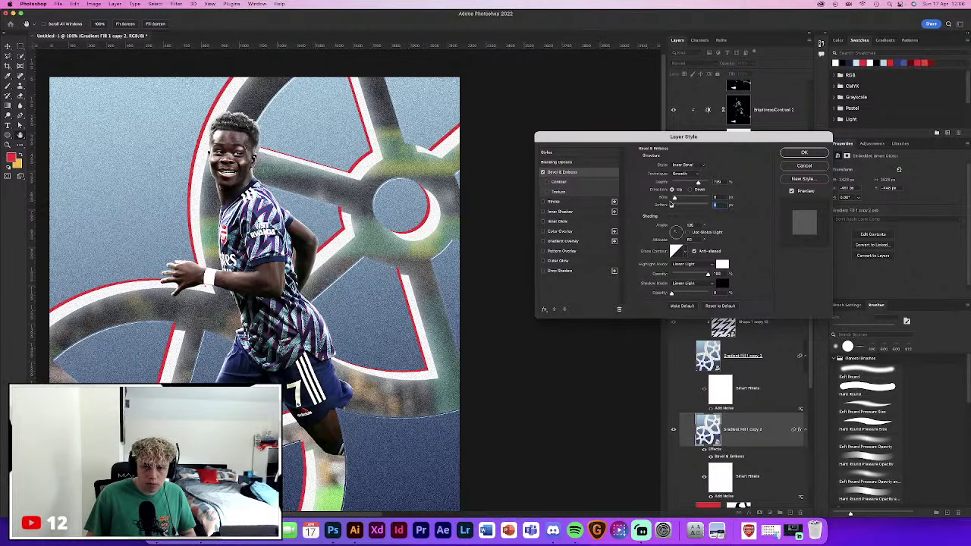
left_click_drag(681, 199, 678, 199)
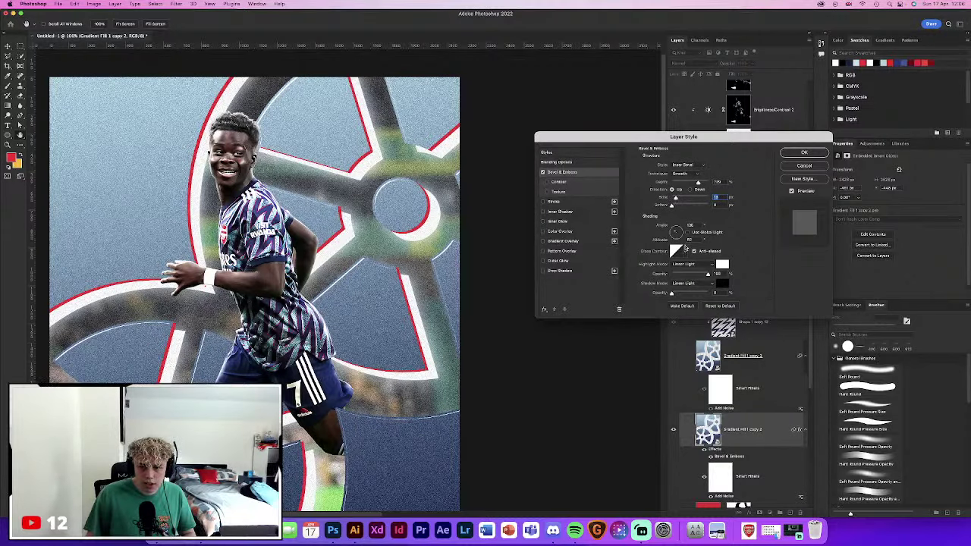
left_click(679, 231)
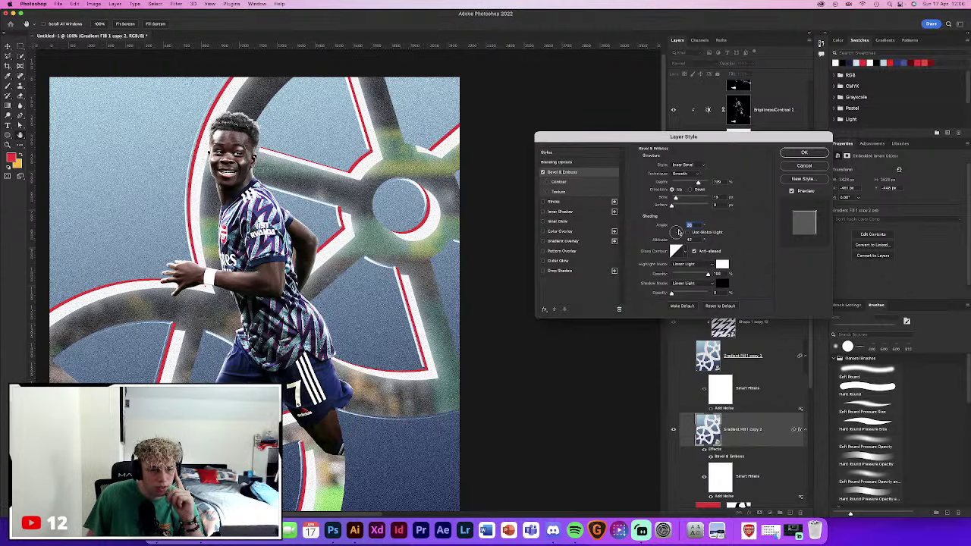
left_click(675, 233)
left_click_drag(675, 233, 680, 229)
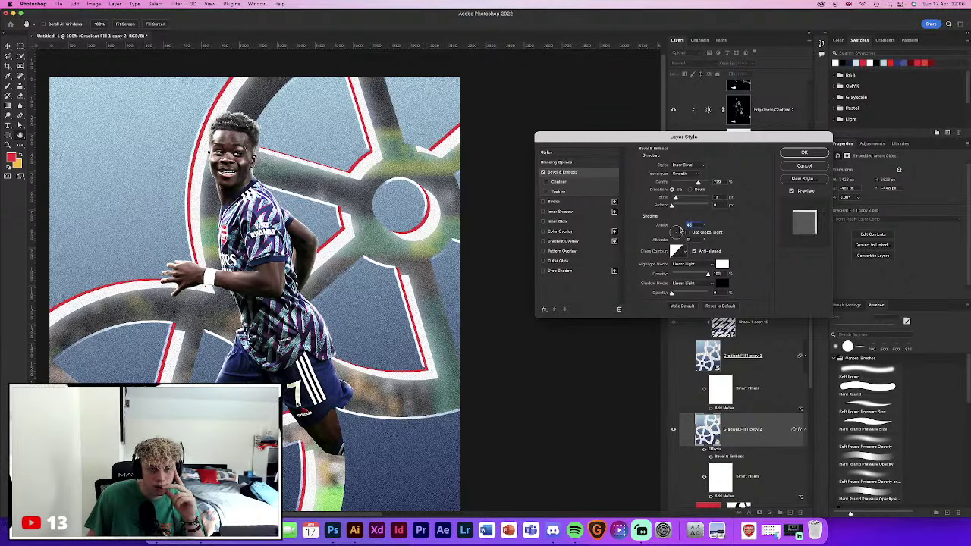
scroll(422, 167, "down", 5)
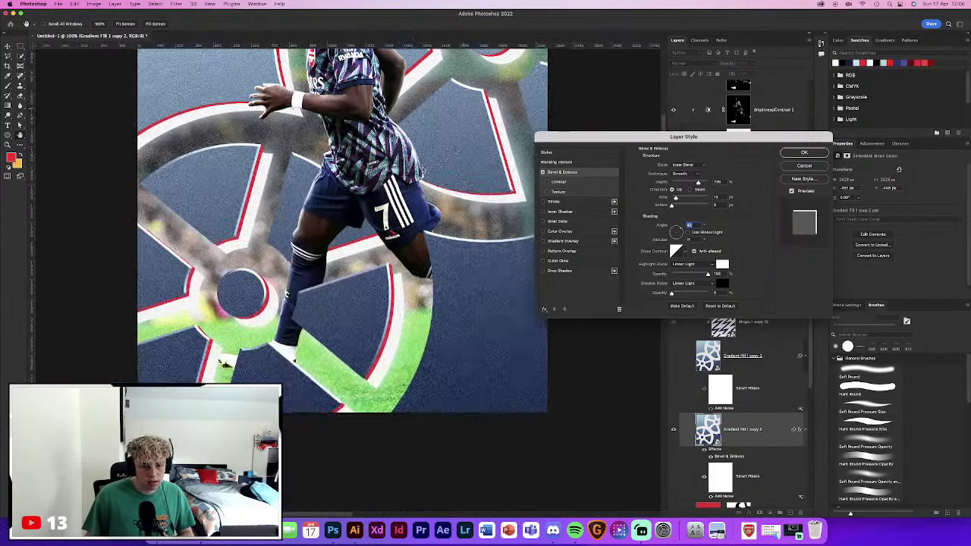
key("super+minus")
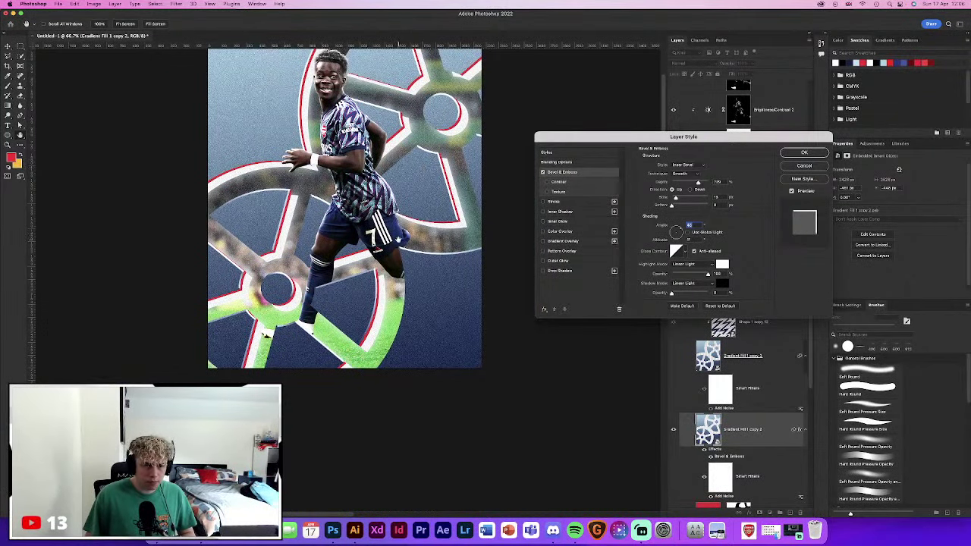
scroll(416, 182, "up", 4)
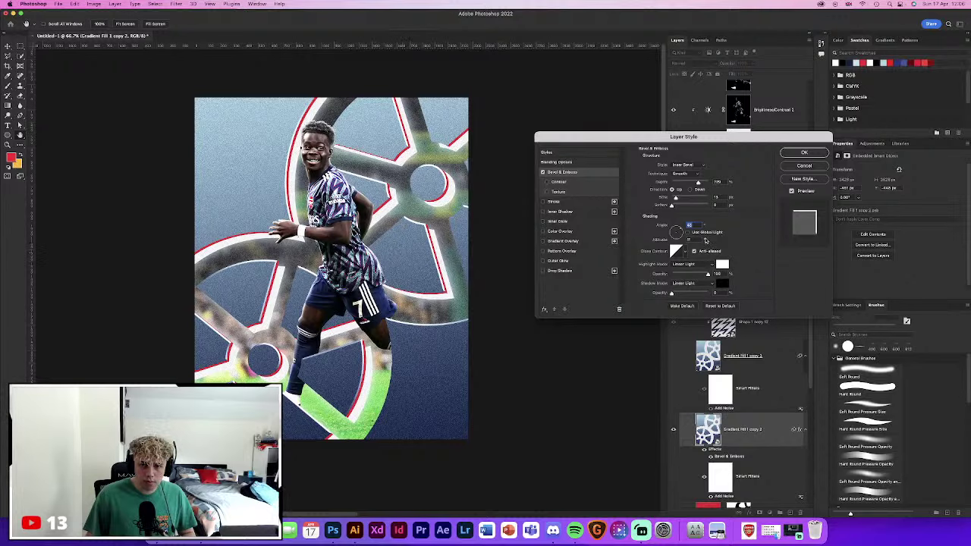
Try Chisel Hard, Emboss and Outer Bevel options and toggle the bevel direction down and up
left_click(680, 174)
left_click(686, 181)
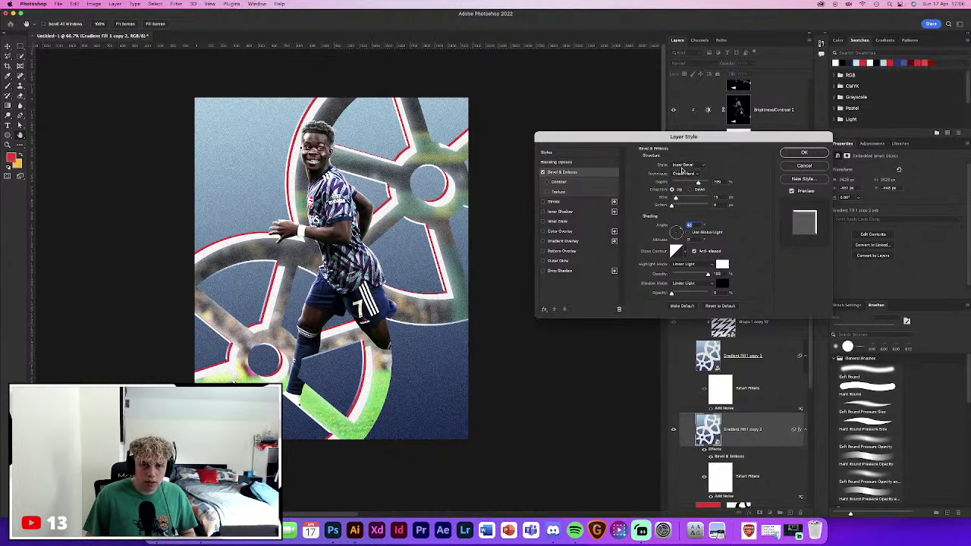
left_click(681, 166)
left_click(683, 175)
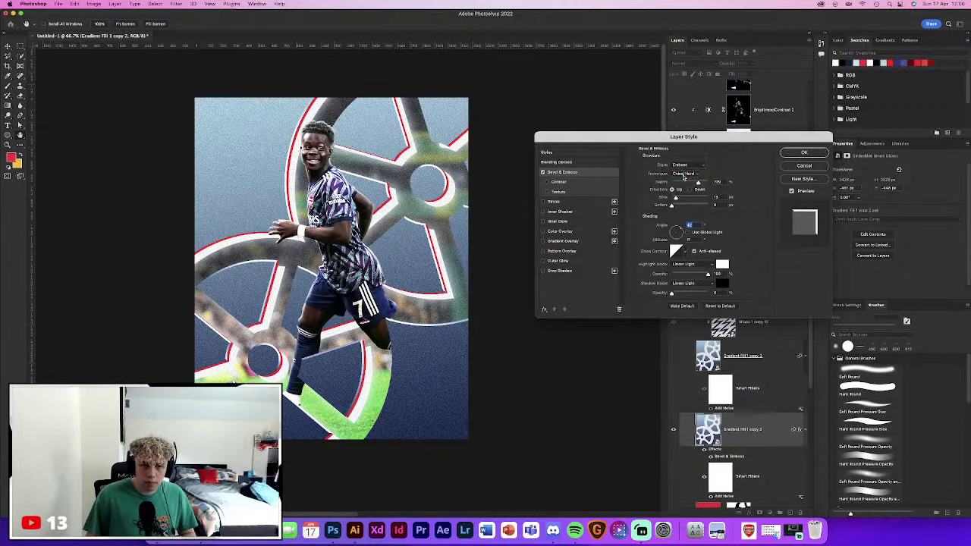
left_click(683, 174)
left_click(684, 168)
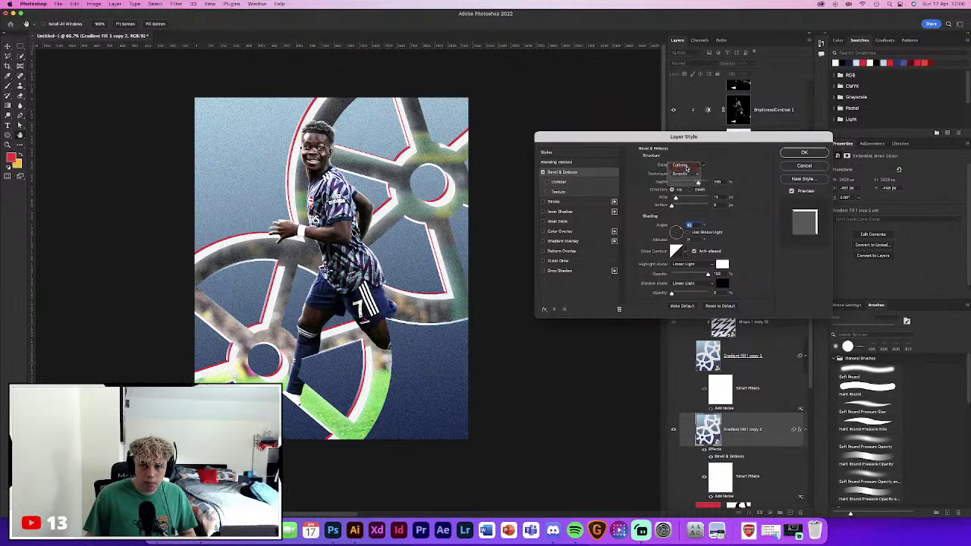
left_click(687, 165)
left_click(686, 164)
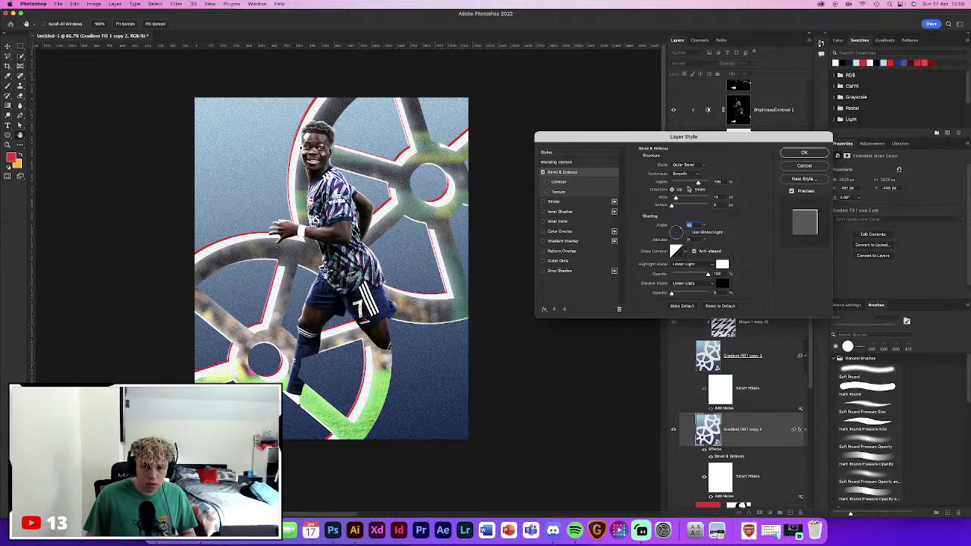
left_click_drag(676, 199, 676, 198)
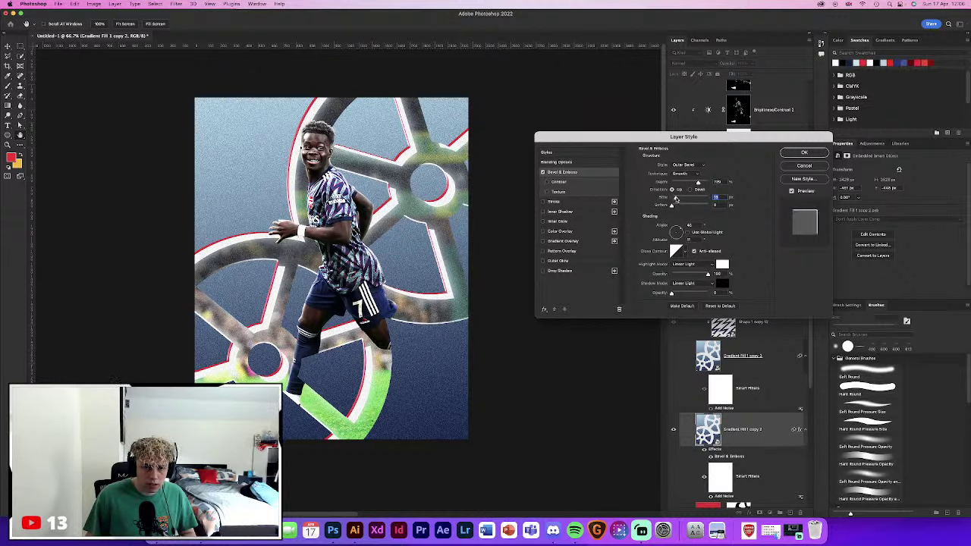
left_click(680, 205)
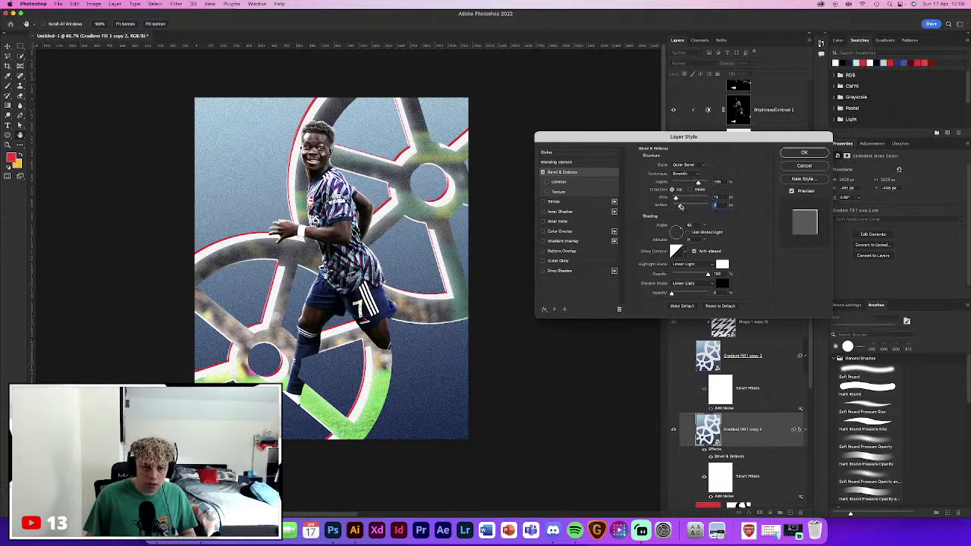
left_click(690, 190)
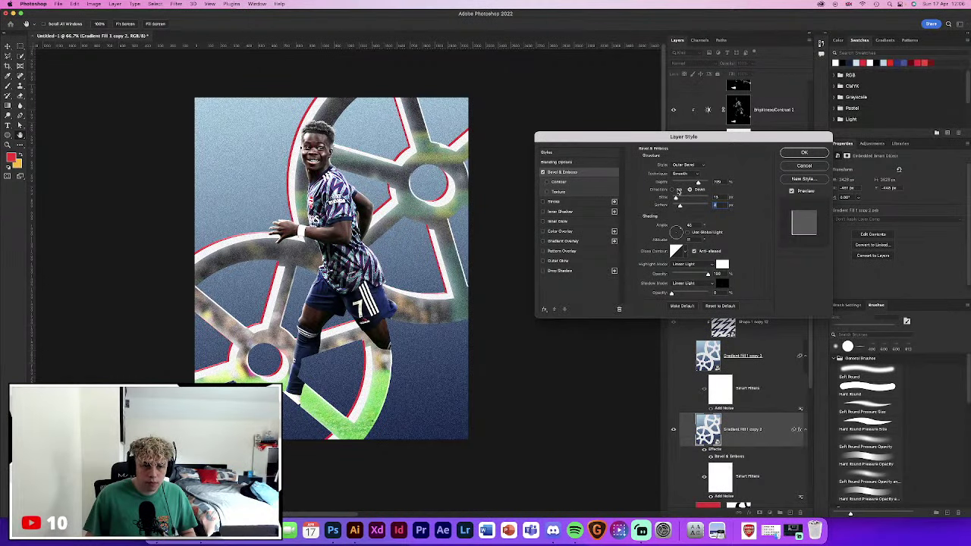
left_click(677, 190)
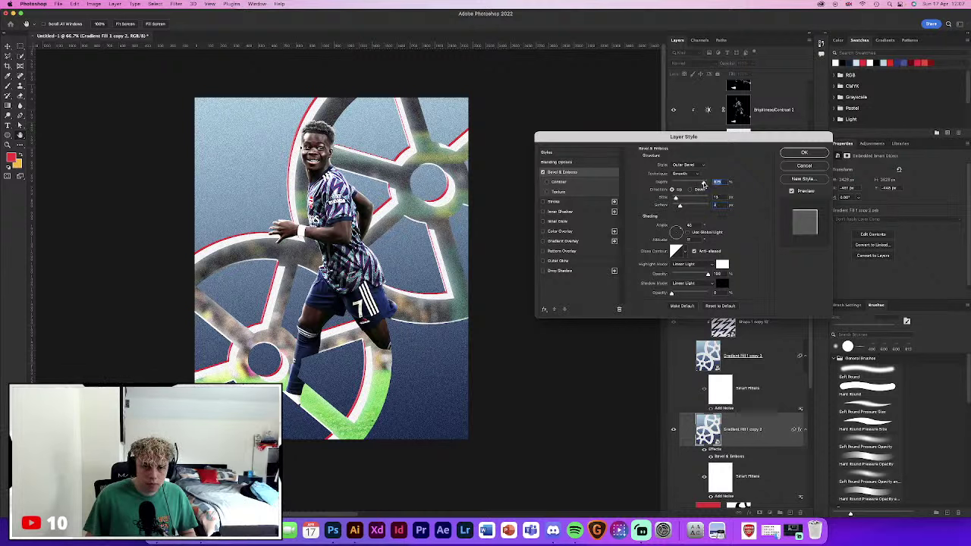
Raise the bevel depth and settle on Chisel Hard technique with Pillow Emboss style
type("1")
left_click_drag(670, 183, 684, 184)
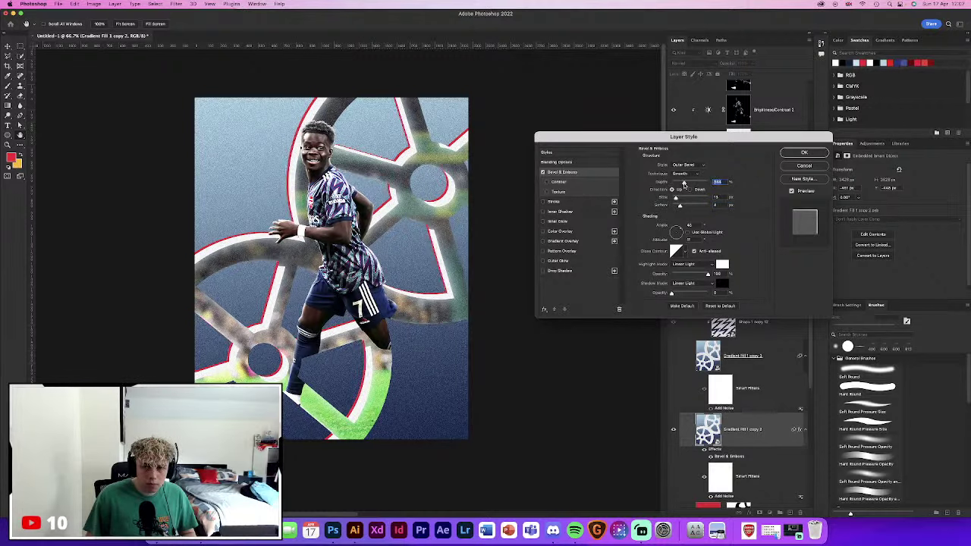
left_click(679, 176)
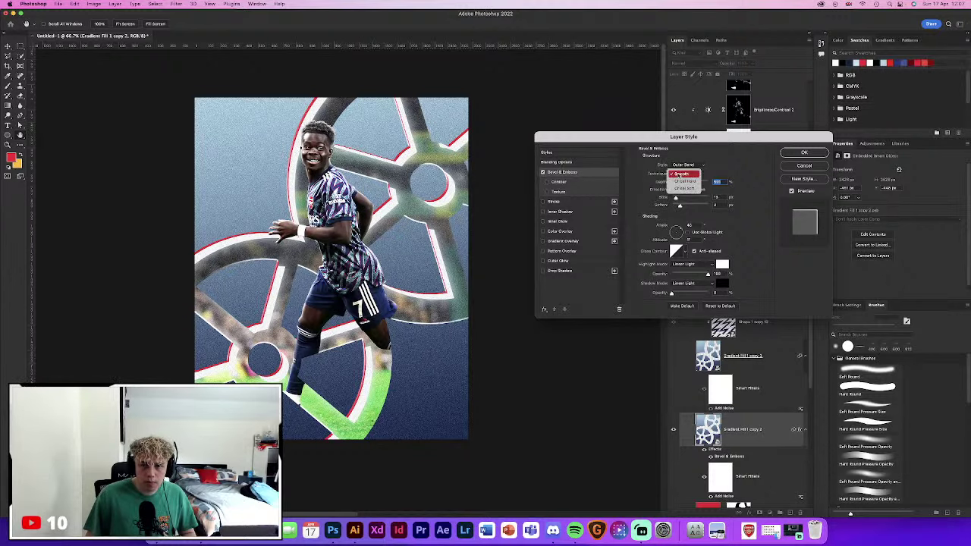
left_click(679, 191)
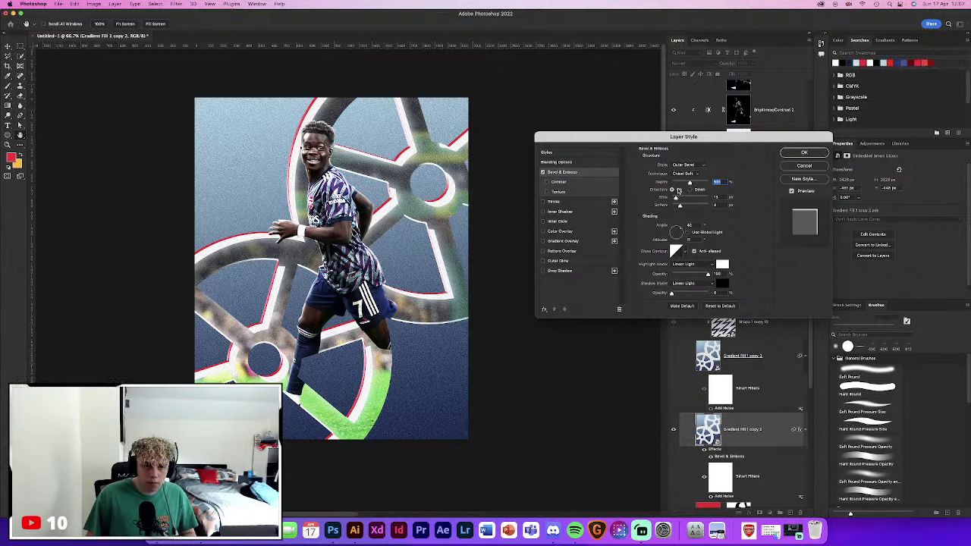
left_click(686, 177)
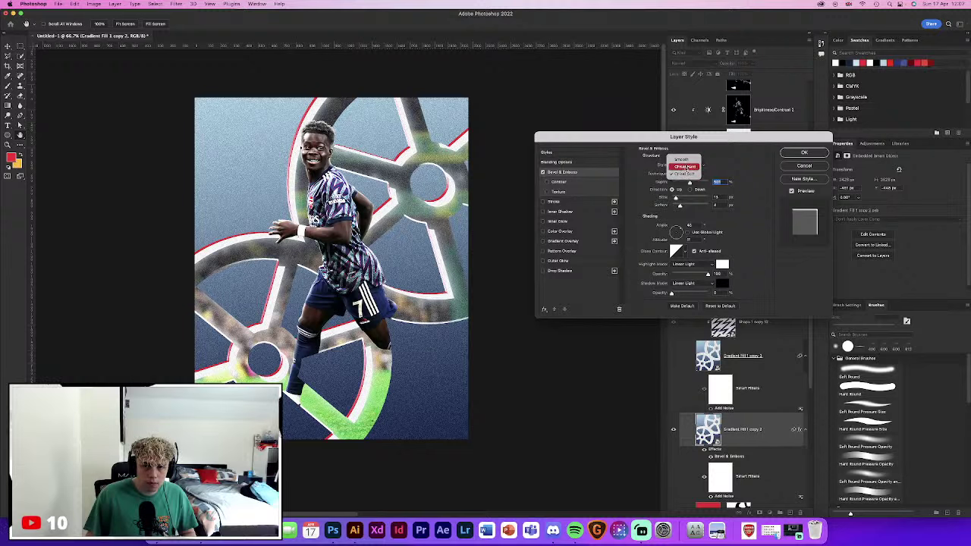
left_click(683, 166)
left_click(688, 188)
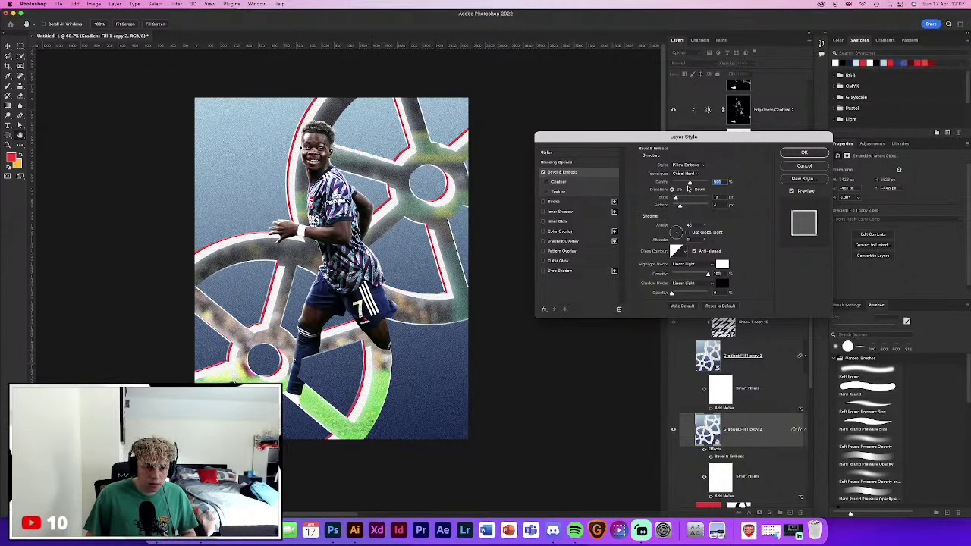
left_click(689, 165)
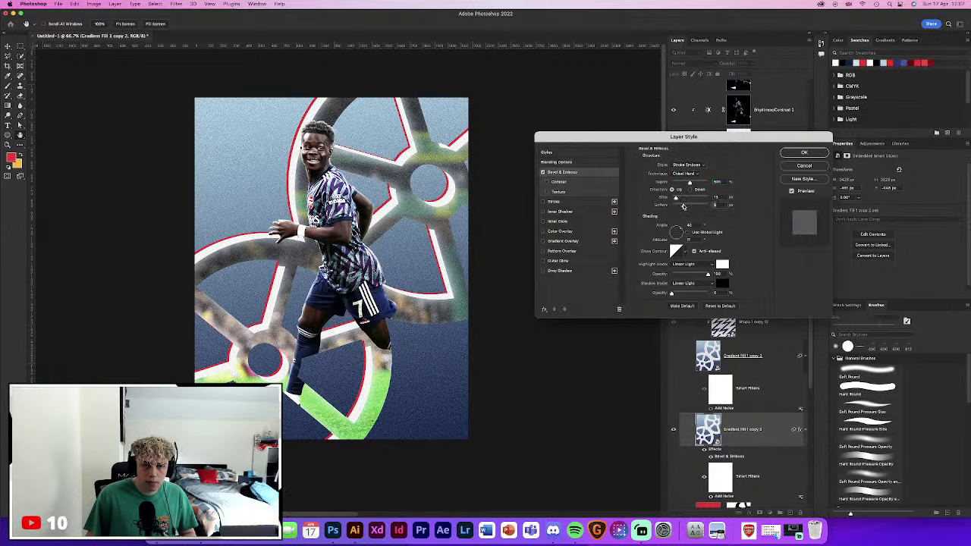
left_click(688, 165)
left_click(687, 157)
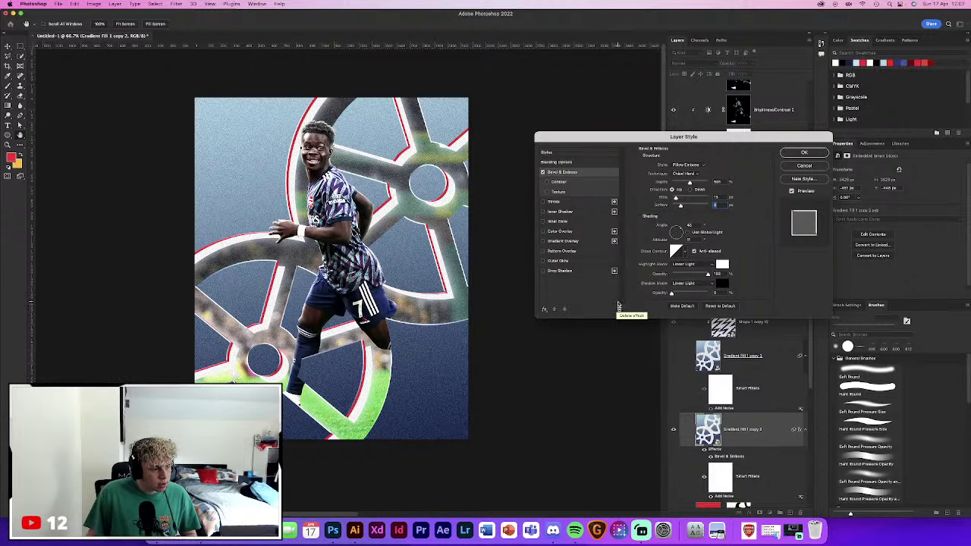
left_click(552, 530)
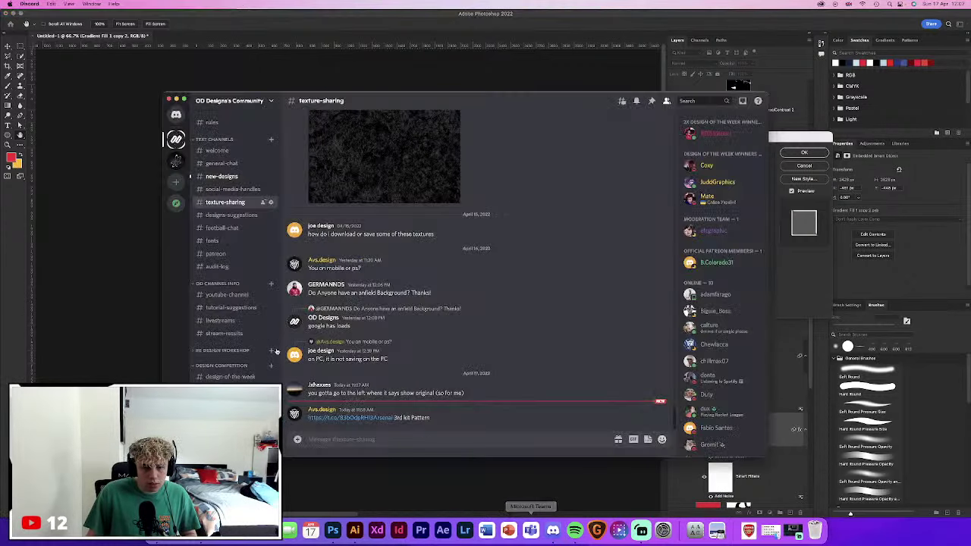
left_click(369, 418)
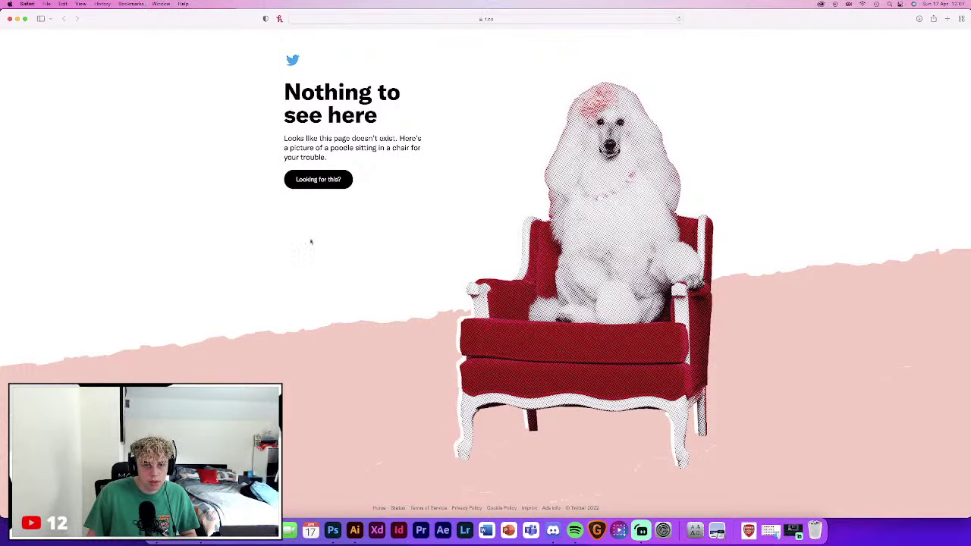
left_click(10, 19)
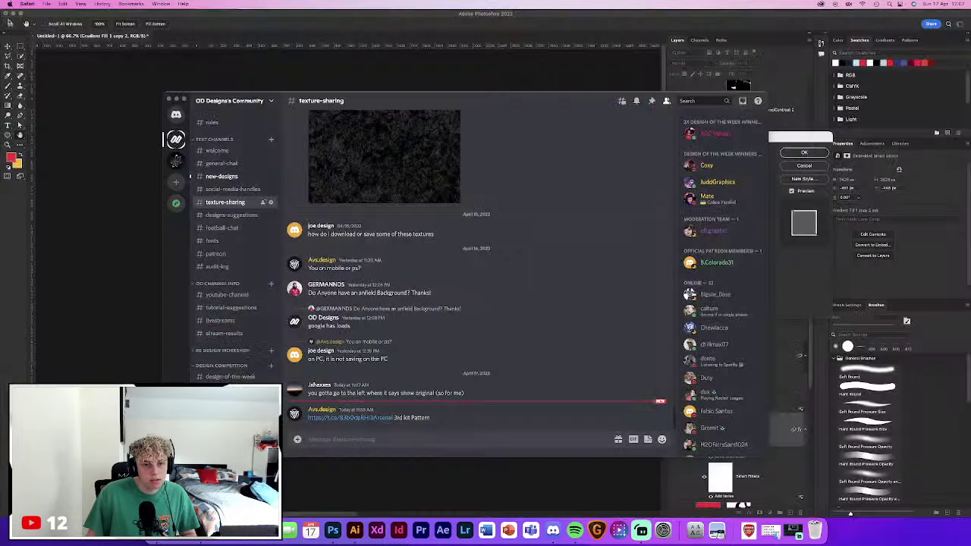
left_click(150, 373)
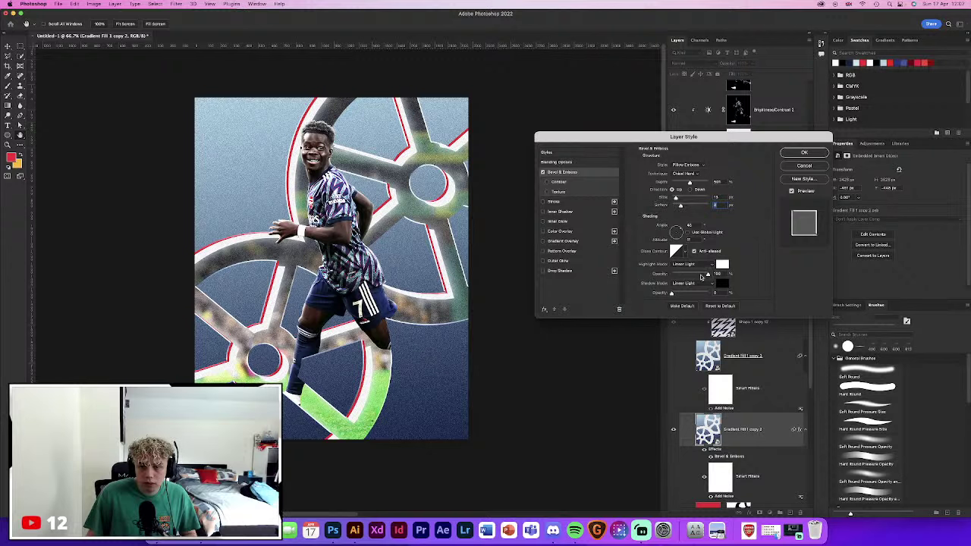
Try Contour and Texture on the cannon pattern's bevel, then turn both off
left_click(582, 184)
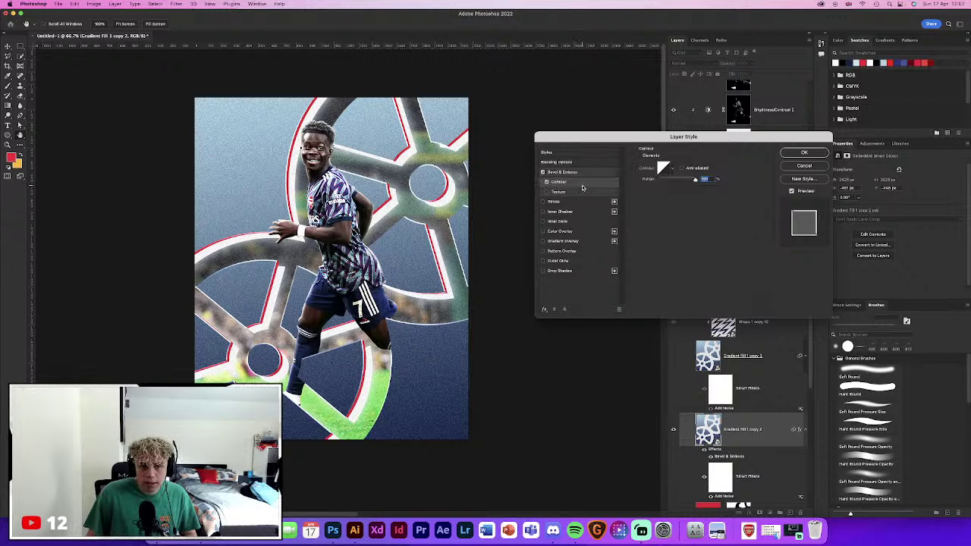
left_click(547, 182)
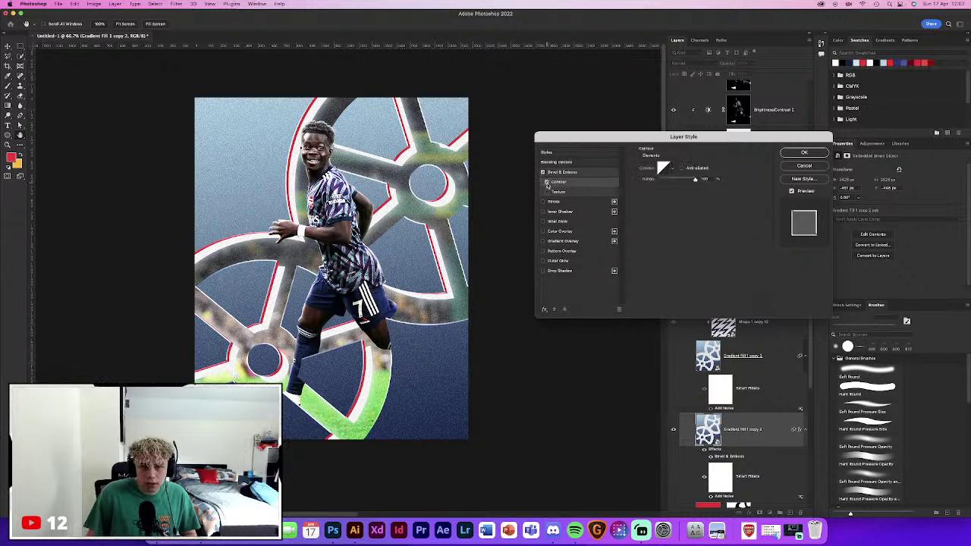
left_click(547, 193)
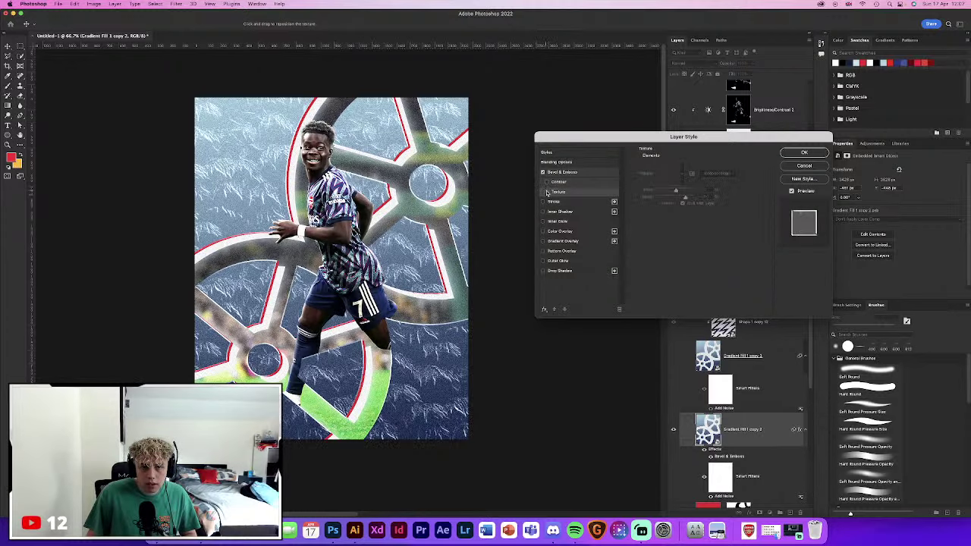
left_click(547, 192)
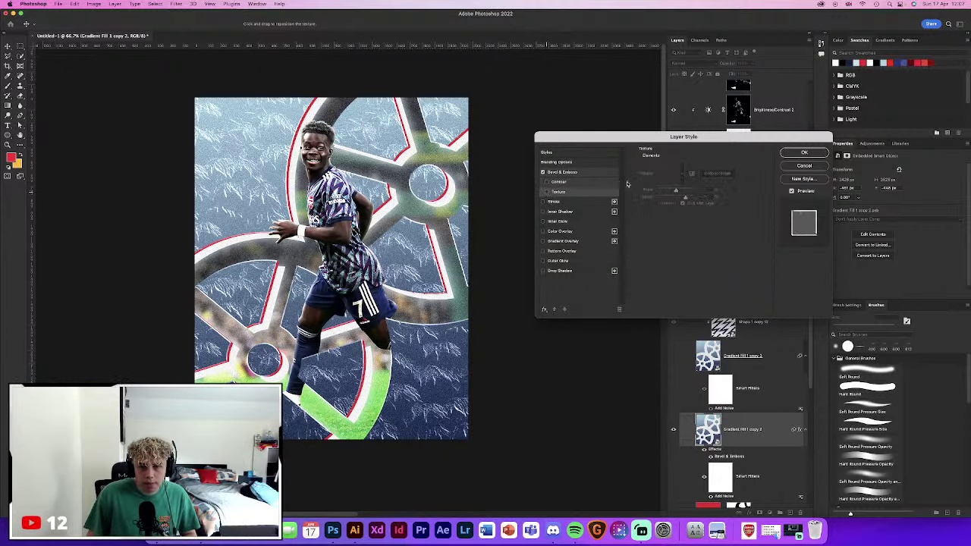
left_click(578, 173)
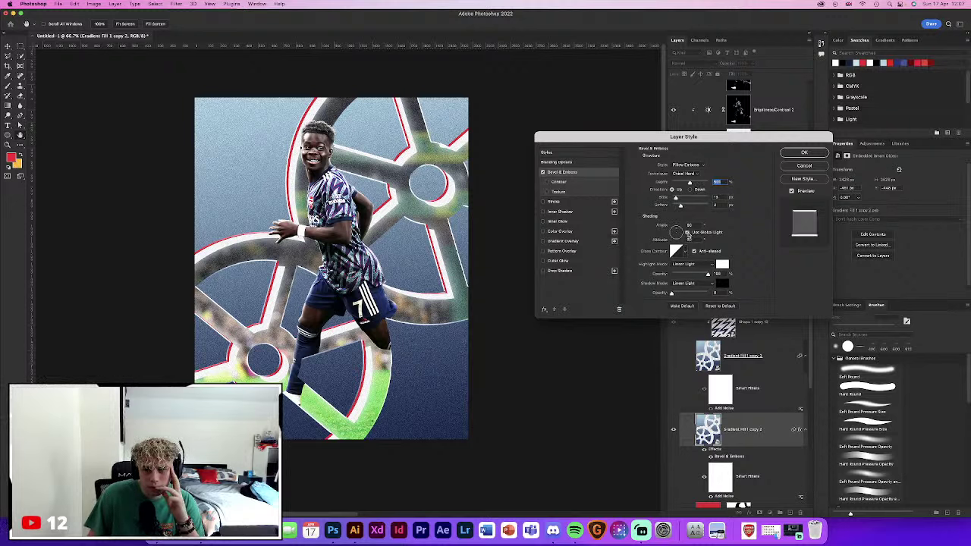
Adjust the bevel lighting angle, enlarge the bevel size, and set Soften to about 8
left_click(687, 232)
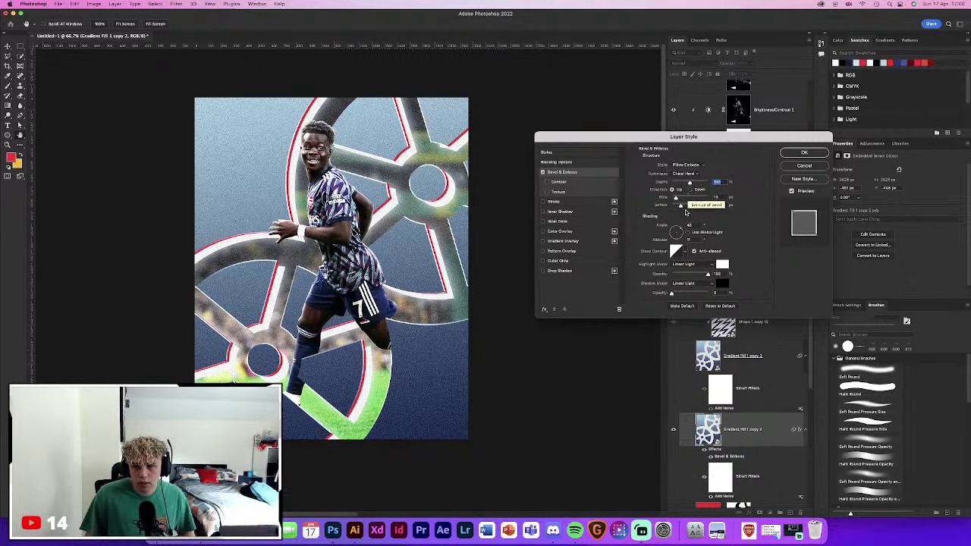
mouse_move(675, 199)
left_mouse_down()
mouse_move(685, 198)
mouse_move(677, 199)
left_mouse_up()
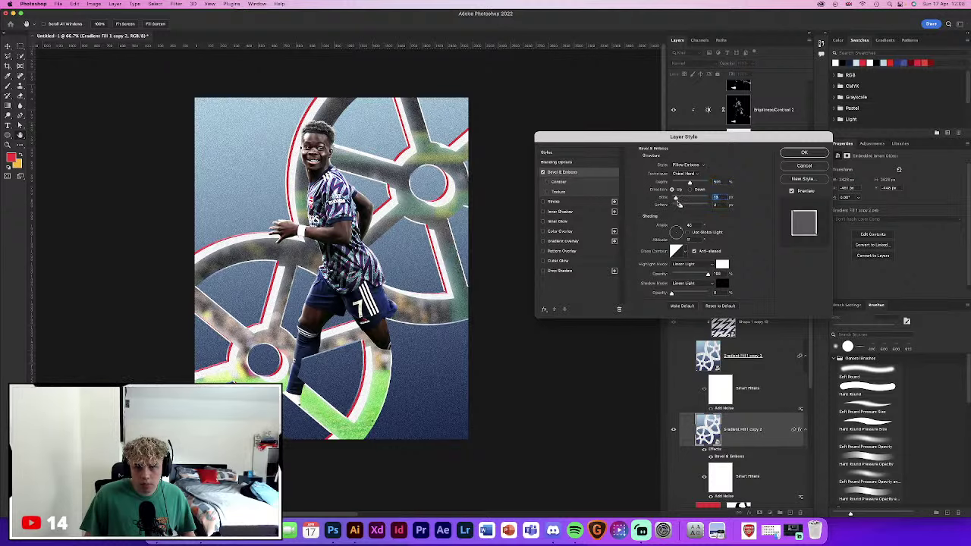
left_click_drag(680, 206, 692, 207)
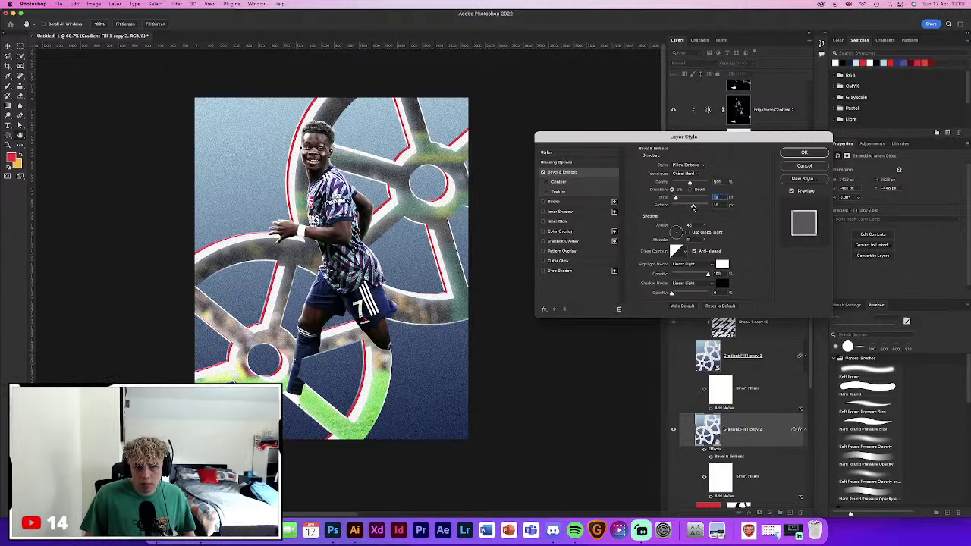
left_click_drag(691, 207, 676, 198)
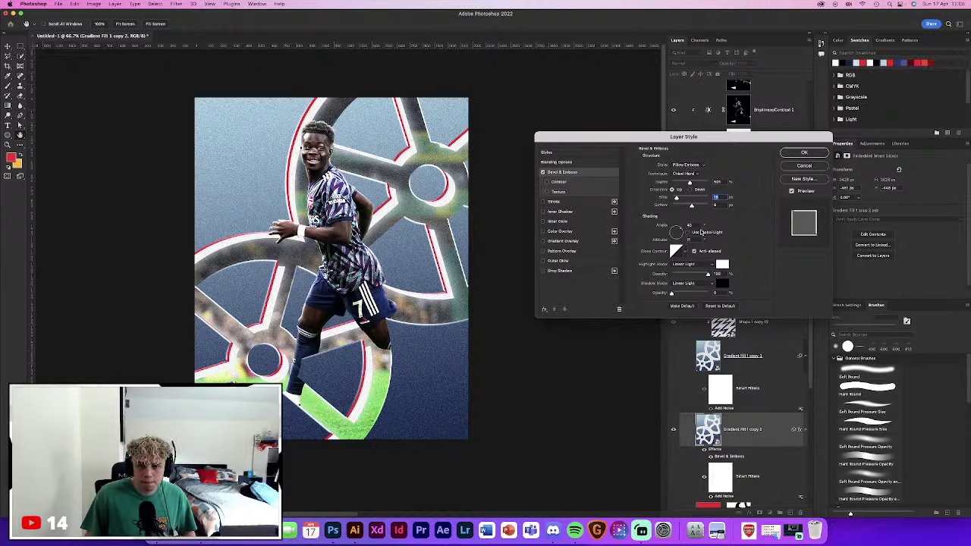
Try a Stroke, remove it, and commit the Bevel & Emboss-only layer style
left_click(543, 201)
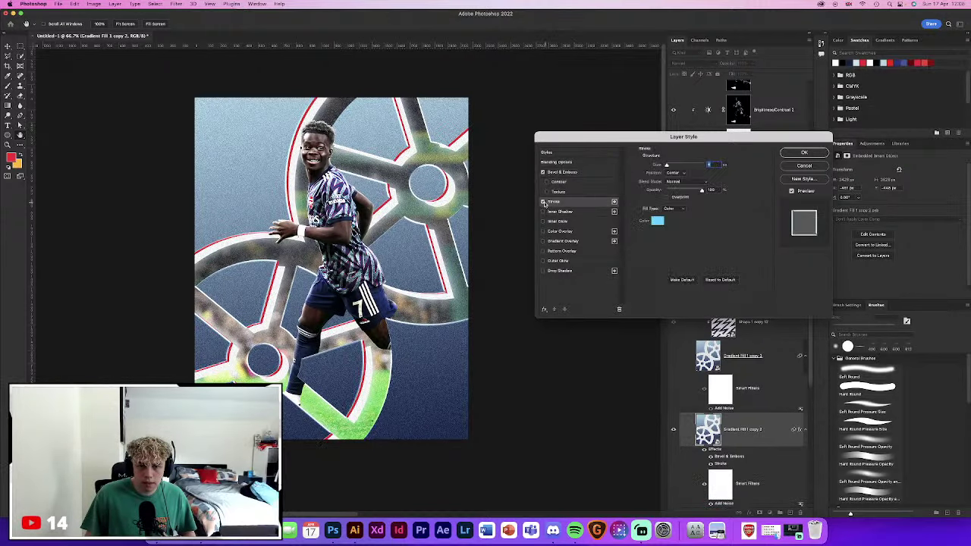
left_click(543, 203)
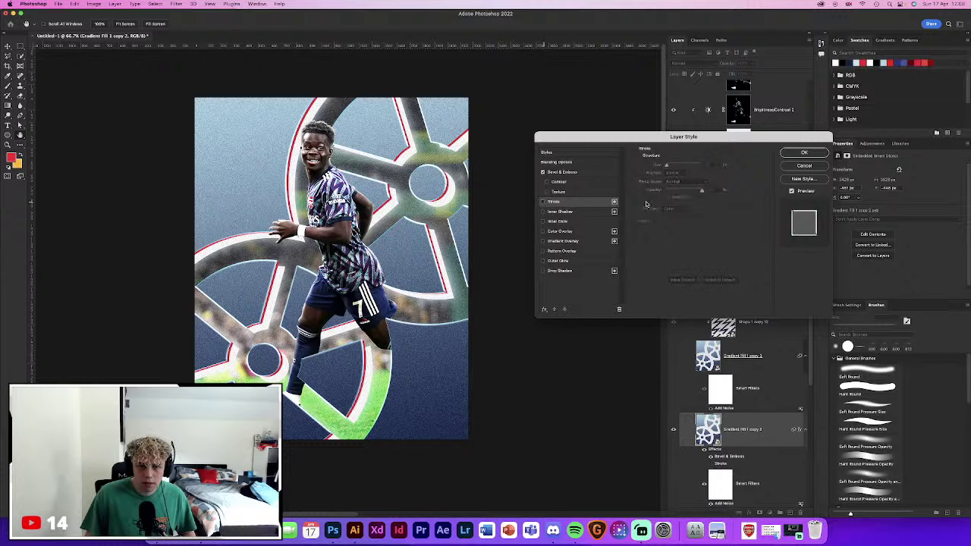
left_click(577, 173)
left_click(805, 152)
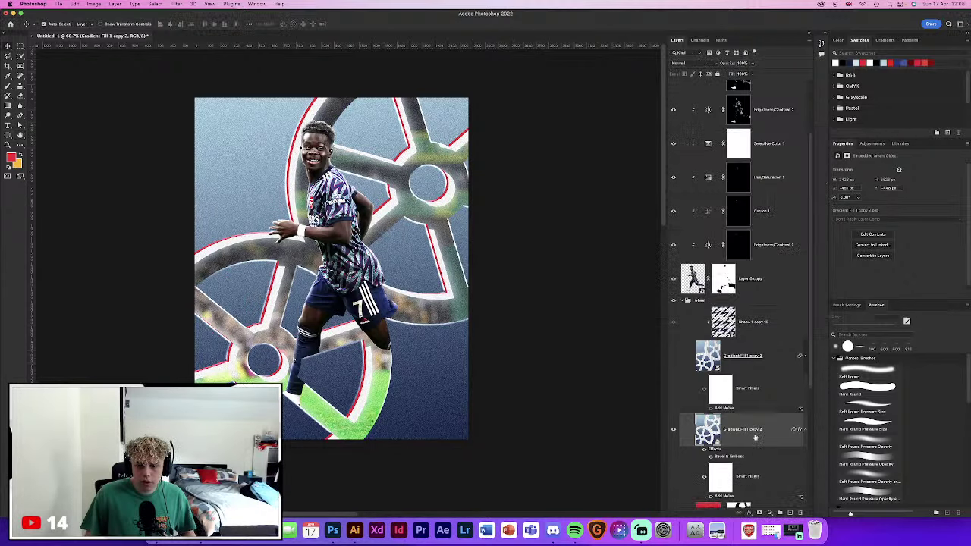
left_click(687, 63)
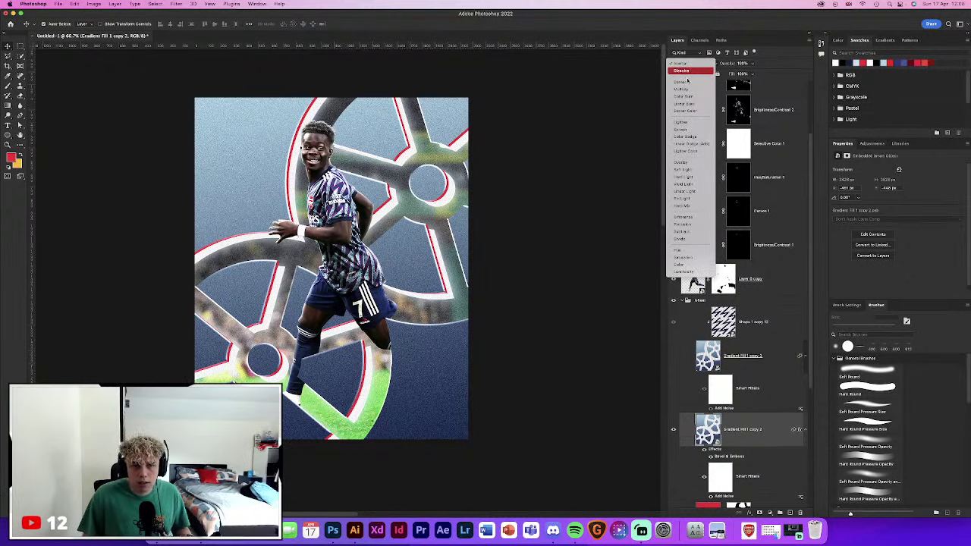
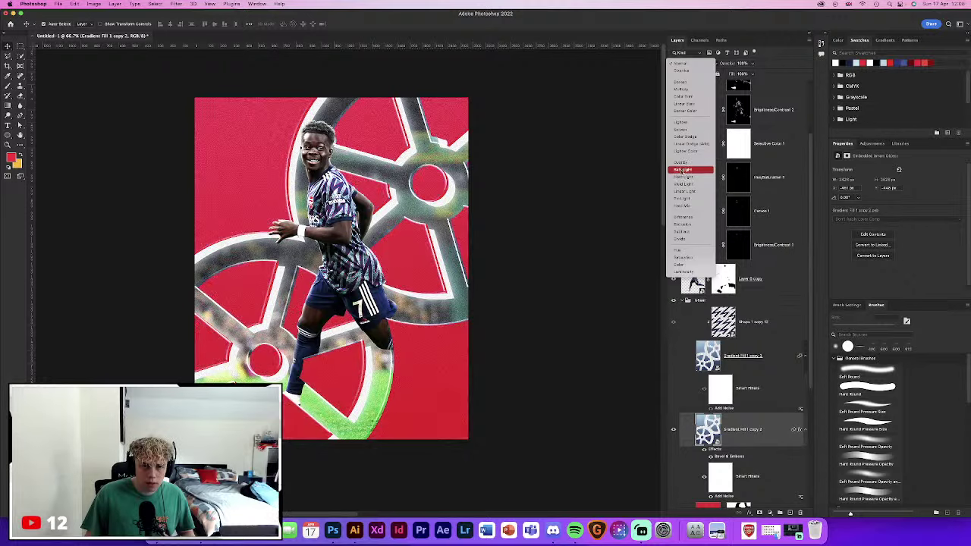
Set the wheel texture to Soft Light, show the blue background, and move the Gradient Fill layer up
left_click(682, 171)
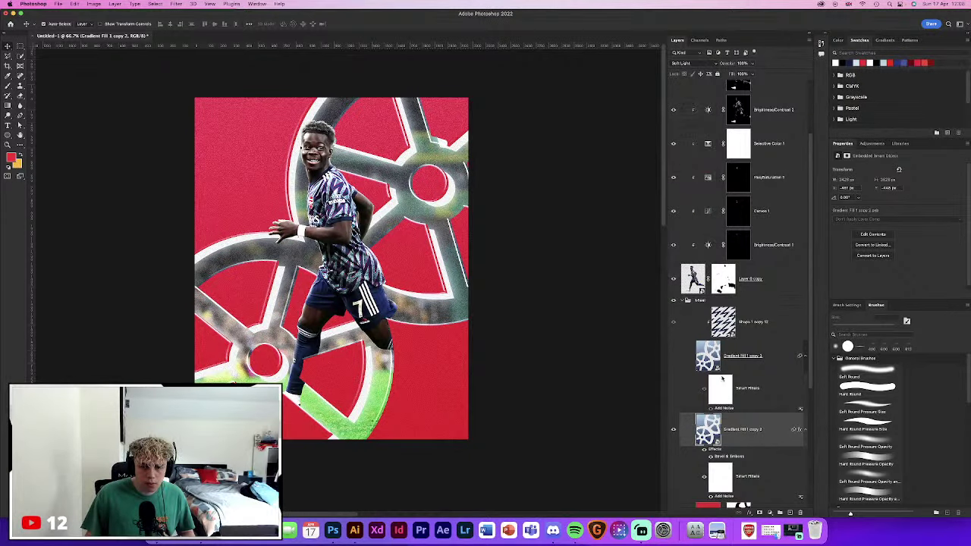
left_click(673, 357)
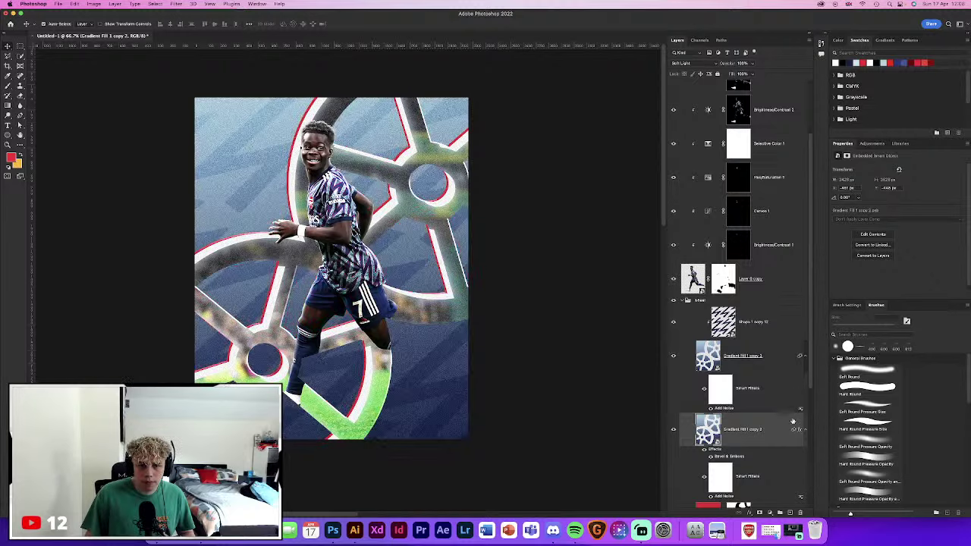
left_click_drag(739, 357, 749, 318)
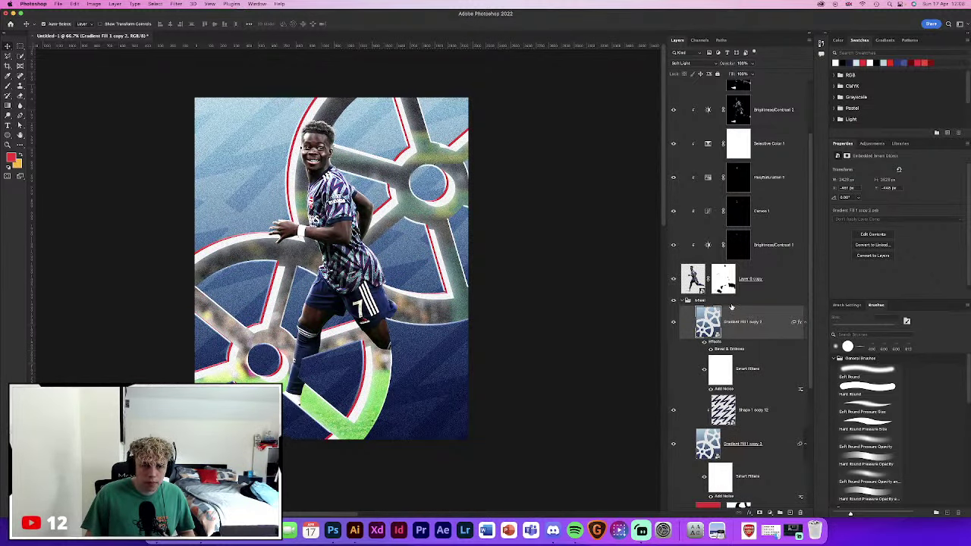
left_click(673, 325)
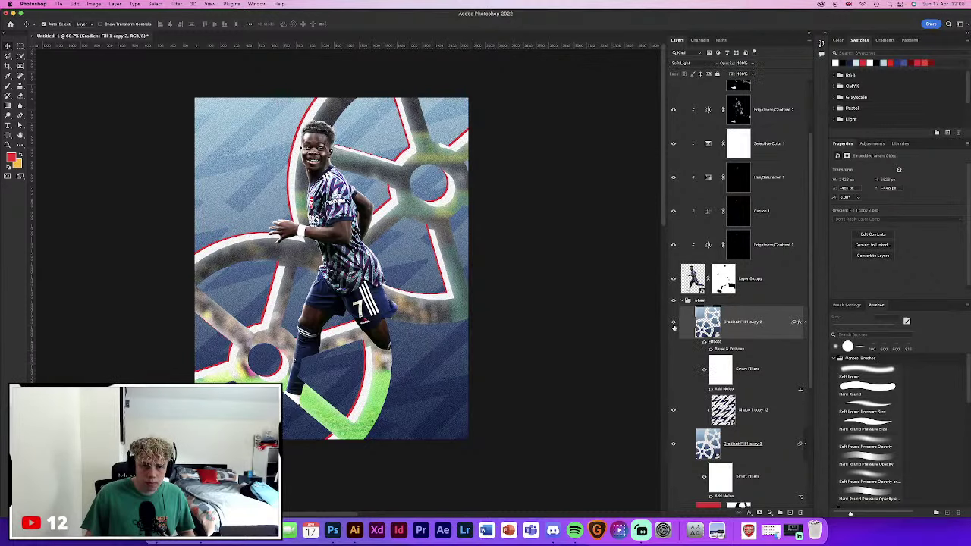
left_click(674, 325)
left_click(674, 324)
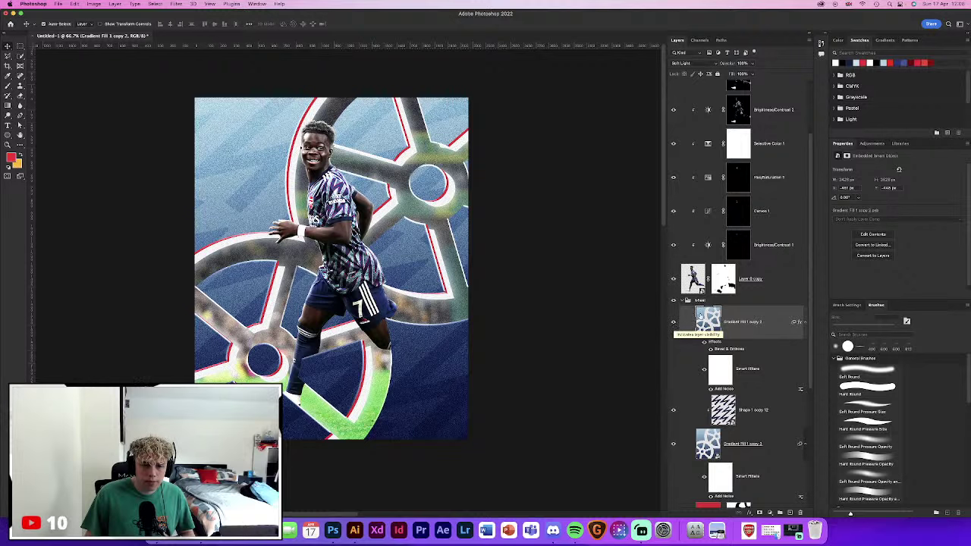
Add a layer mask to the texture layer and ready a hard round brush in black
left_click(759, 512)
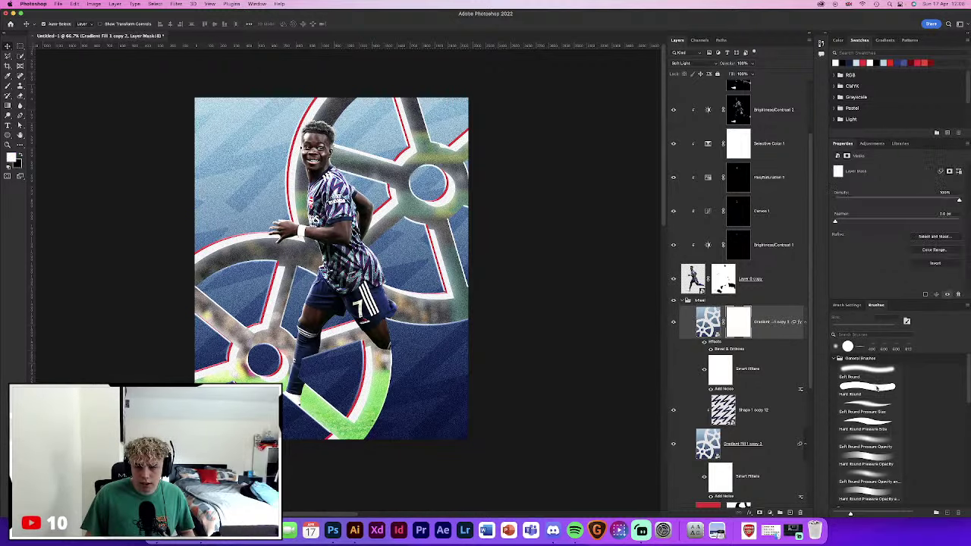
left_click(870, 389)
key("x")
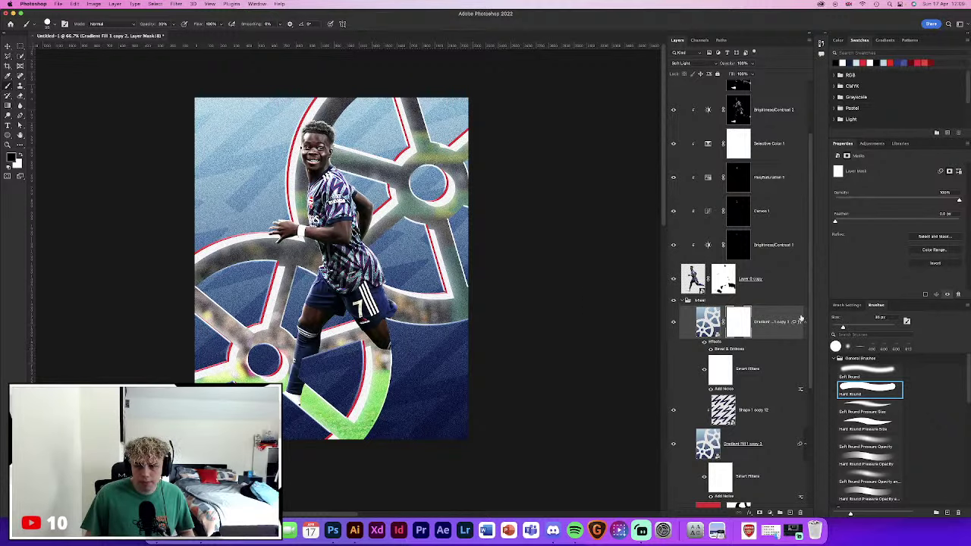
Tune the Bevel & Emboss depth, light angle/altitude and a lower Soften value
double_click(760, 336)
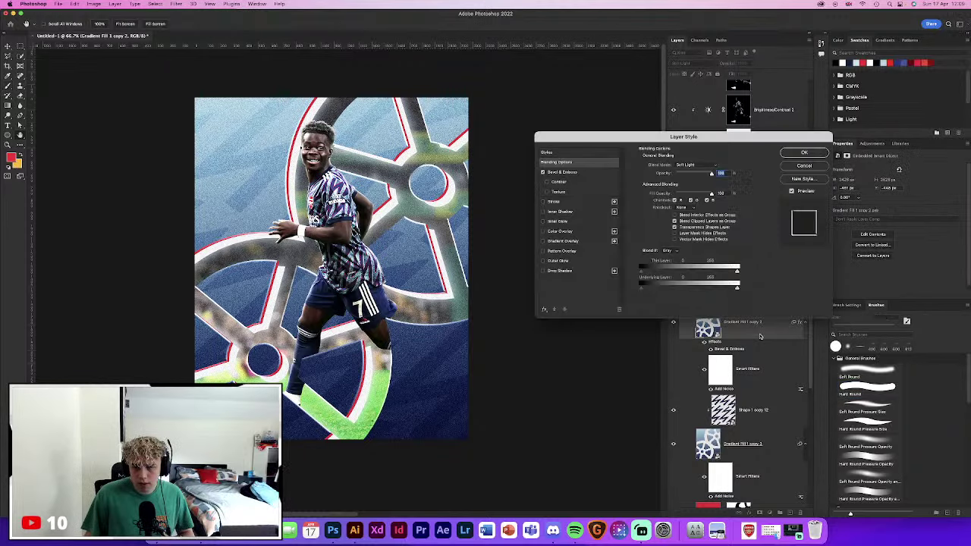
left_click(562, 172)
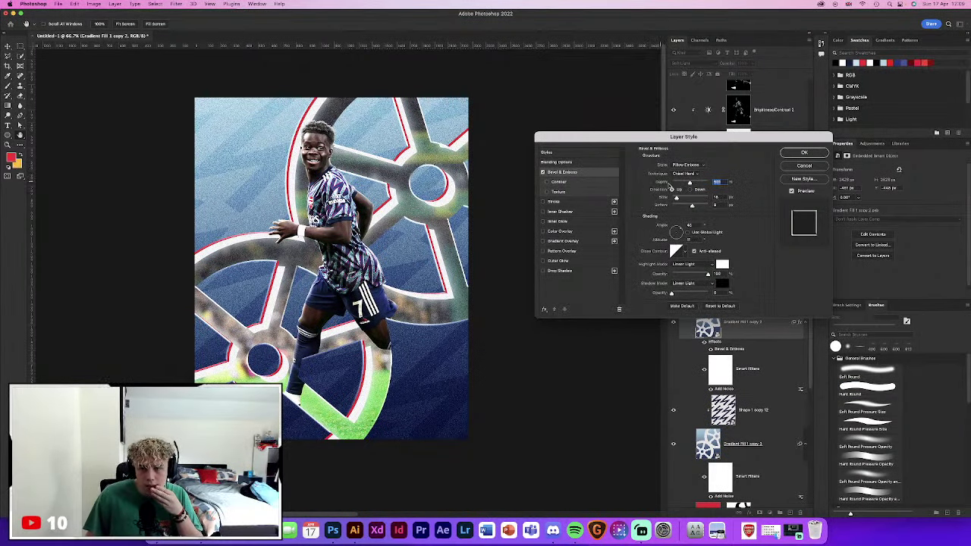
left_click_drag(688, 184, 692, 184)
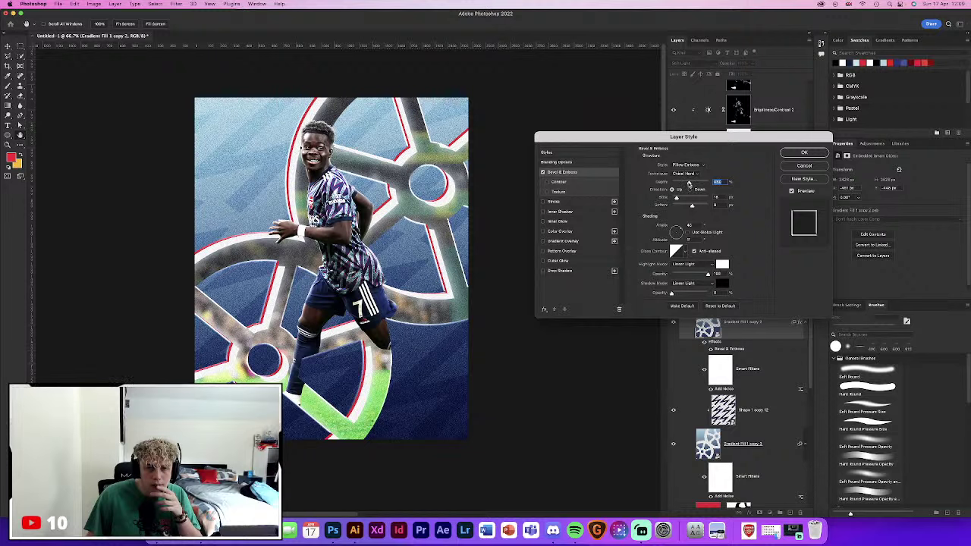
mouse_move(688, 184)
left_mouse_down()
mouse_move(660, 184)
mouse_move(681, 185)
left_mouse_up()
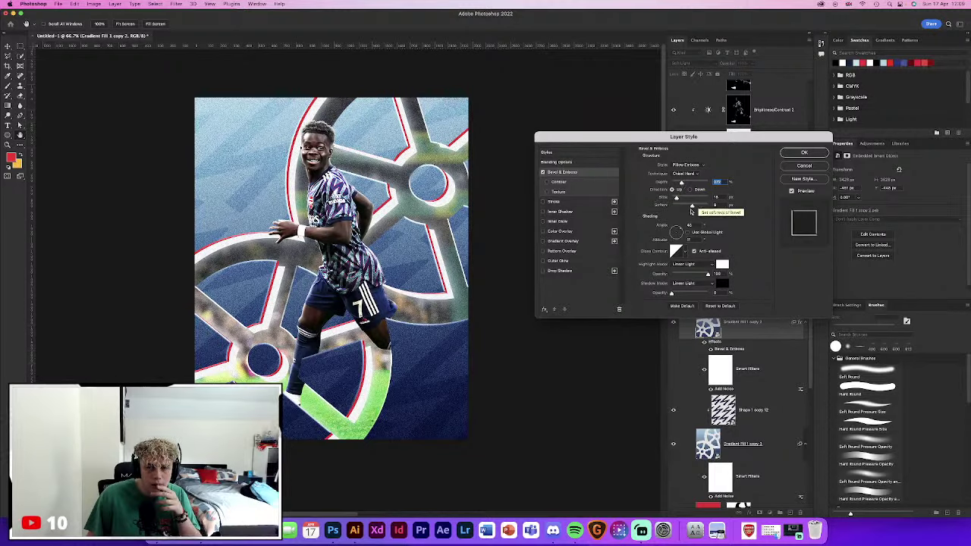
mouse_move(677, 233)
left_mouse_down()
mouse_move(696, 205)
mouse_move(678, 197)
left_mouse_up()
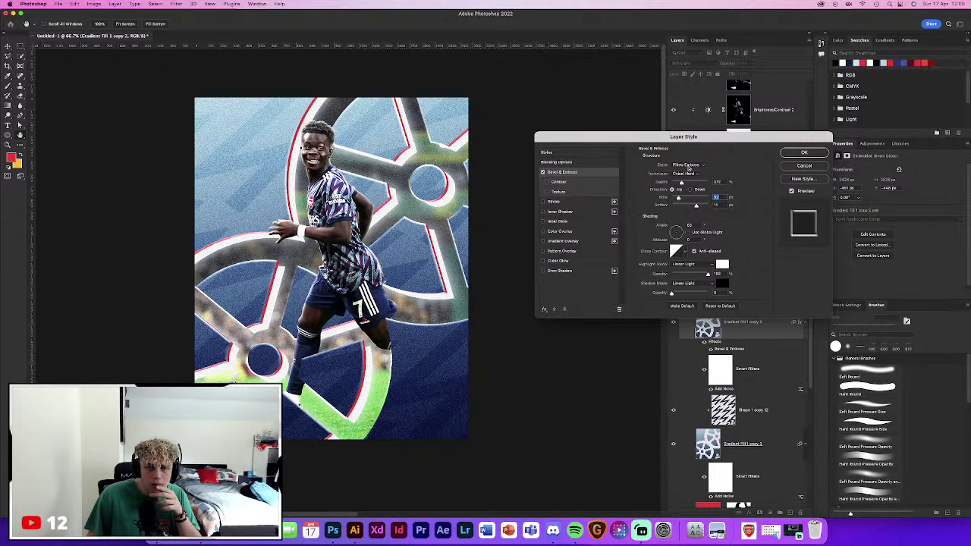
left_click(689, 165)
left_click(686, 156)
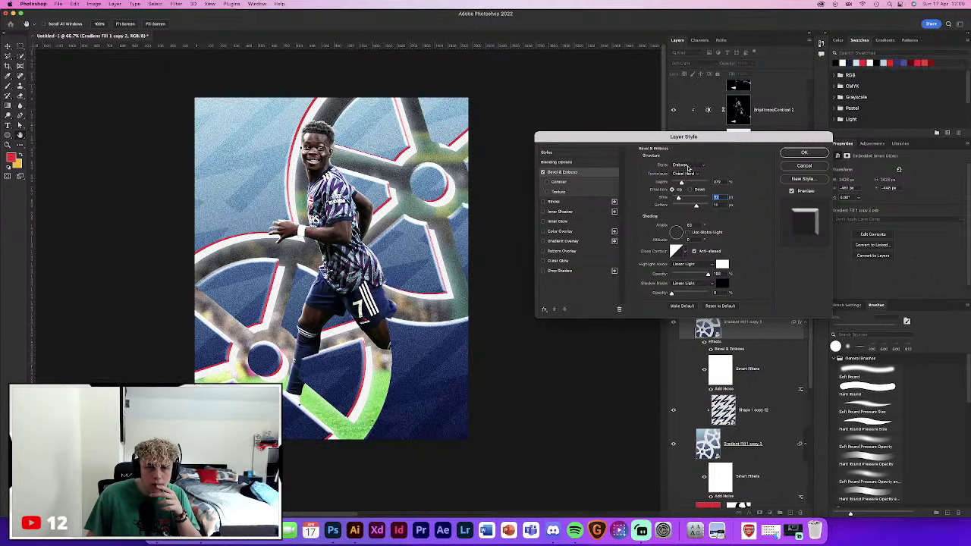
left_click_drag(681, 182, 676, 199)
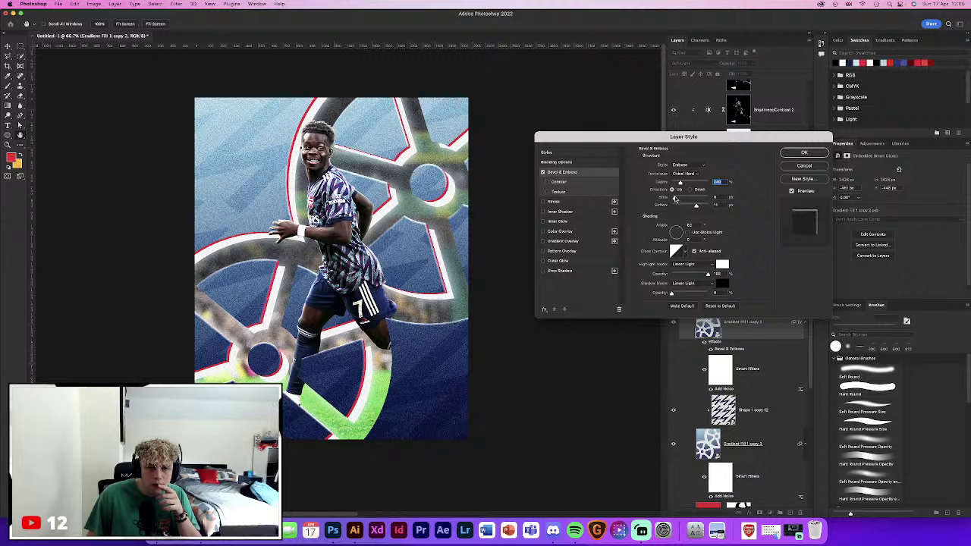
key("Tab")
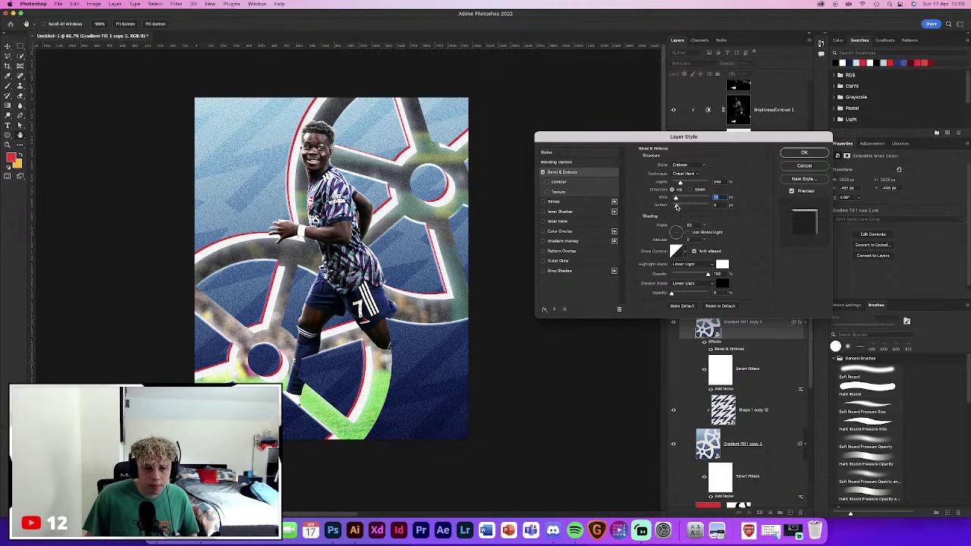
left_click_drag(695, 206, 682, 206)
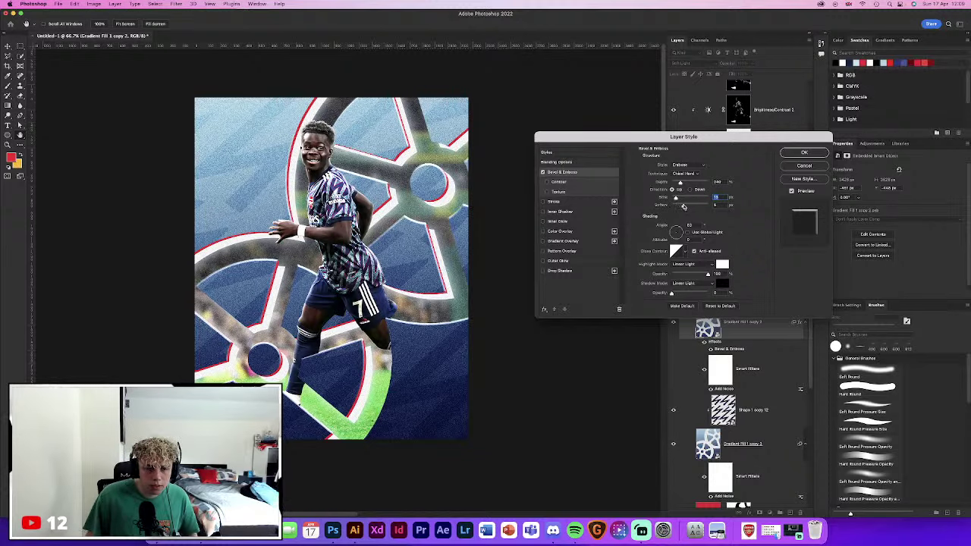
left_click(688, 205)
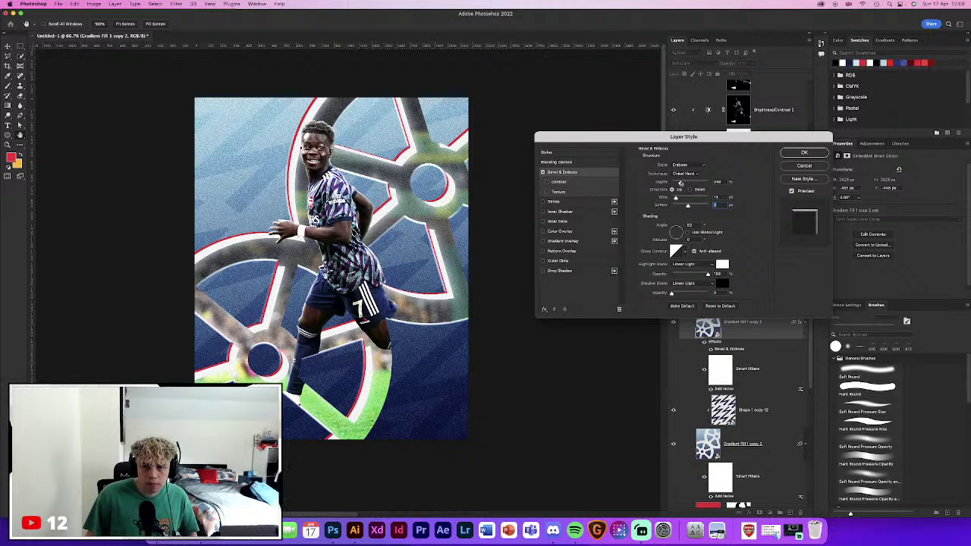
Set the bevel technique to Chisel Hard and the style to Inner Bevel
left_click(684, 166)
left_click(684, 166)
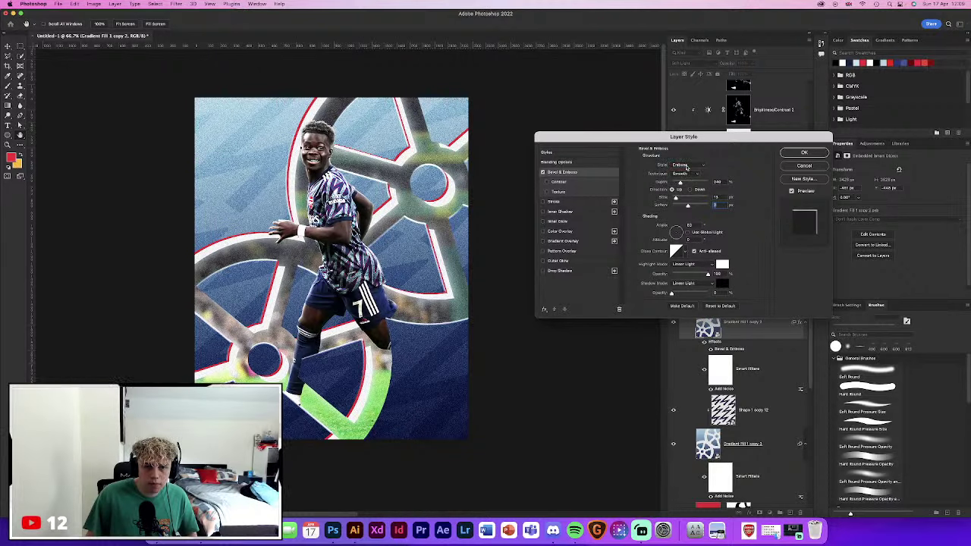
left_click(681, 174)
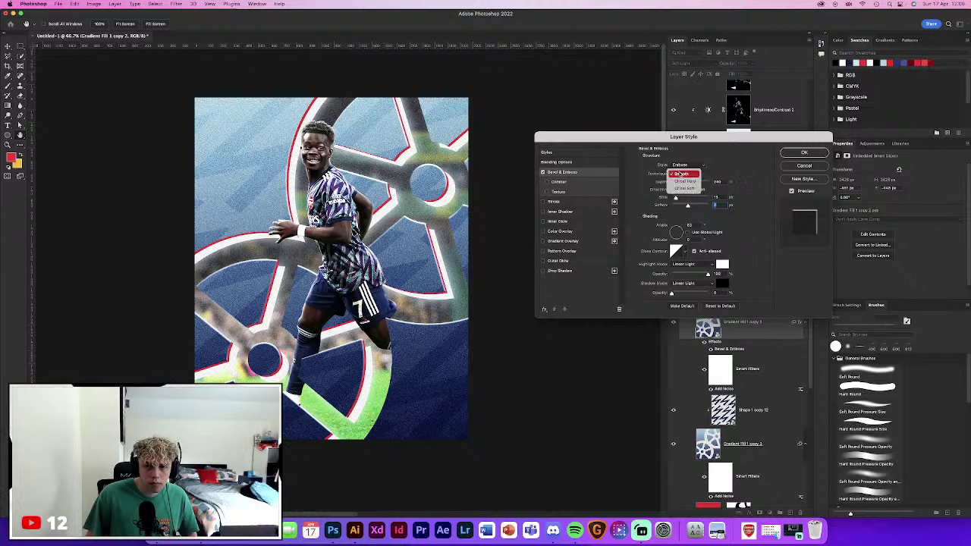
left_click(685, 188)
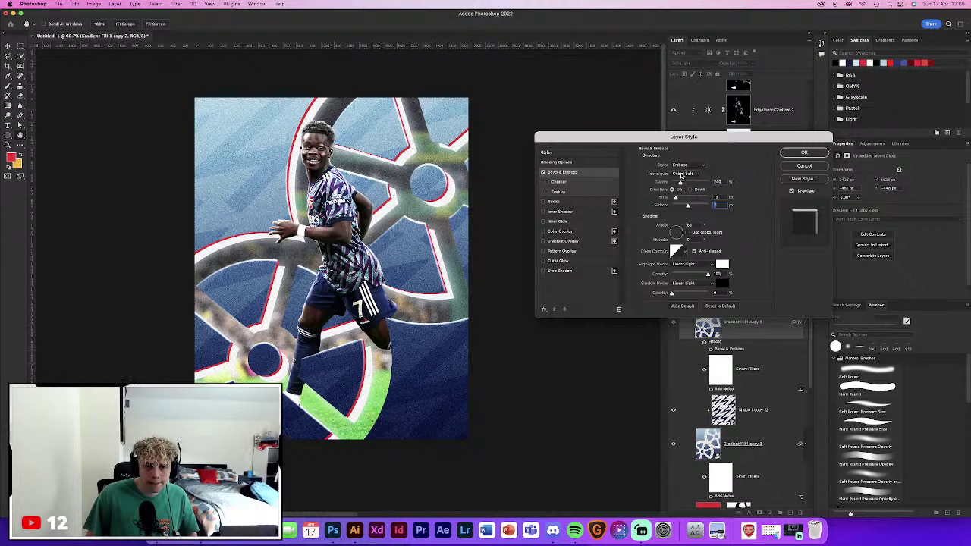
left_click(681, 174)
left_click(683, 167)
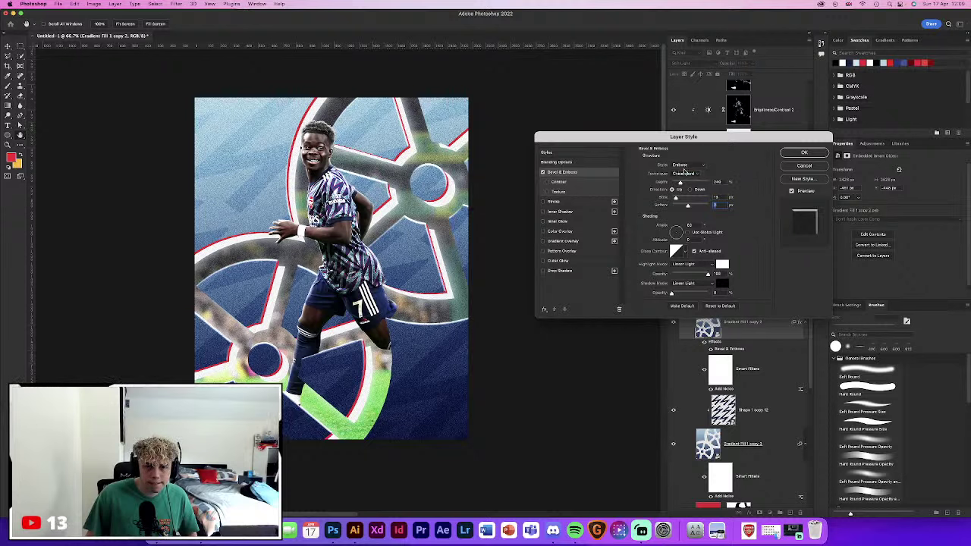
left_click(685, 165)
left_click(687, 159)
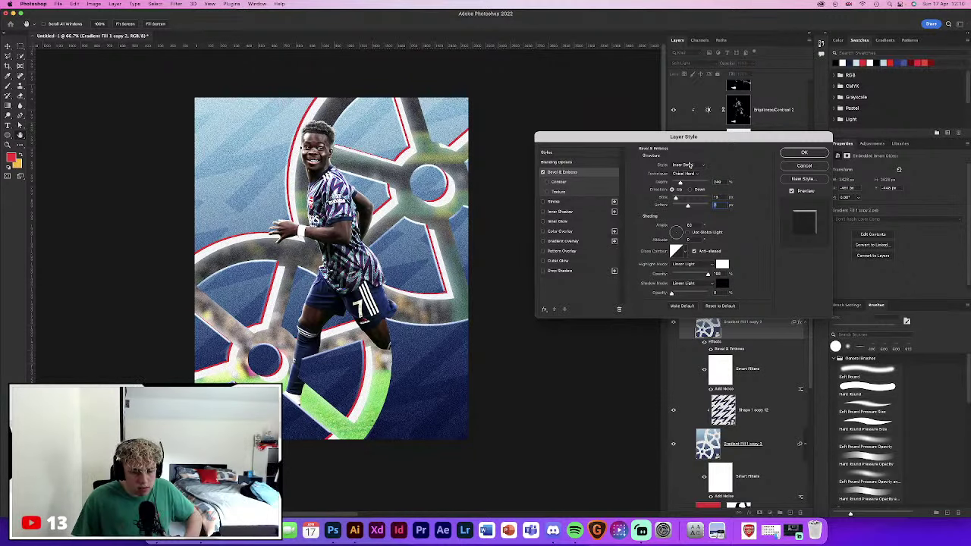
Open the Google Drive link posted in Discord's #texture-sharing channel
left_click(552, 530)
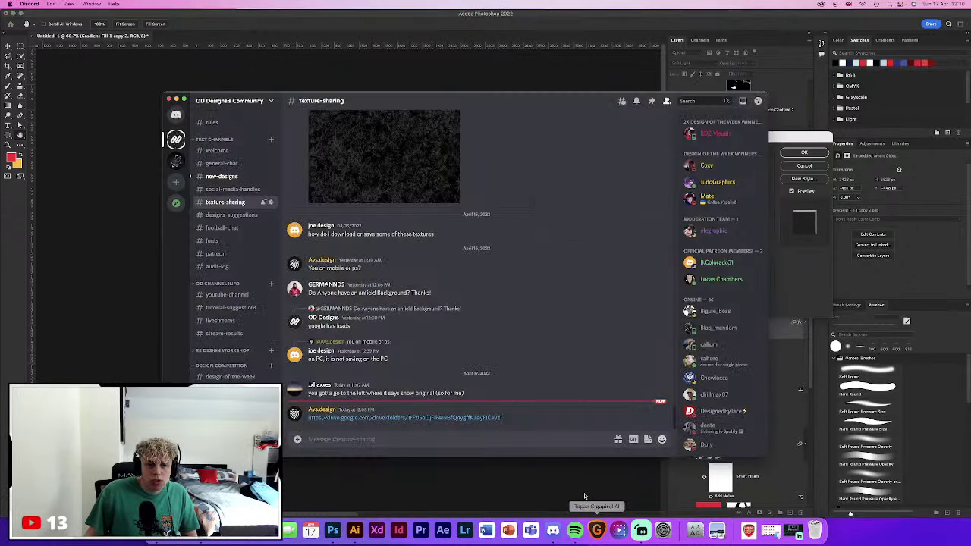
left_click(390, 417)
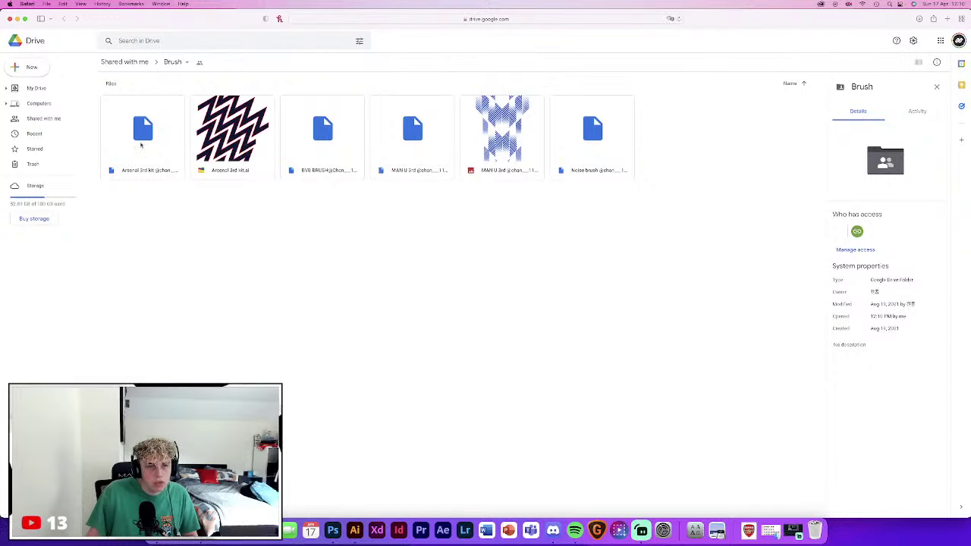
Download the Arsenal 3rd kit .abr brush file from the shared Brush folder
left_click(143, 143)
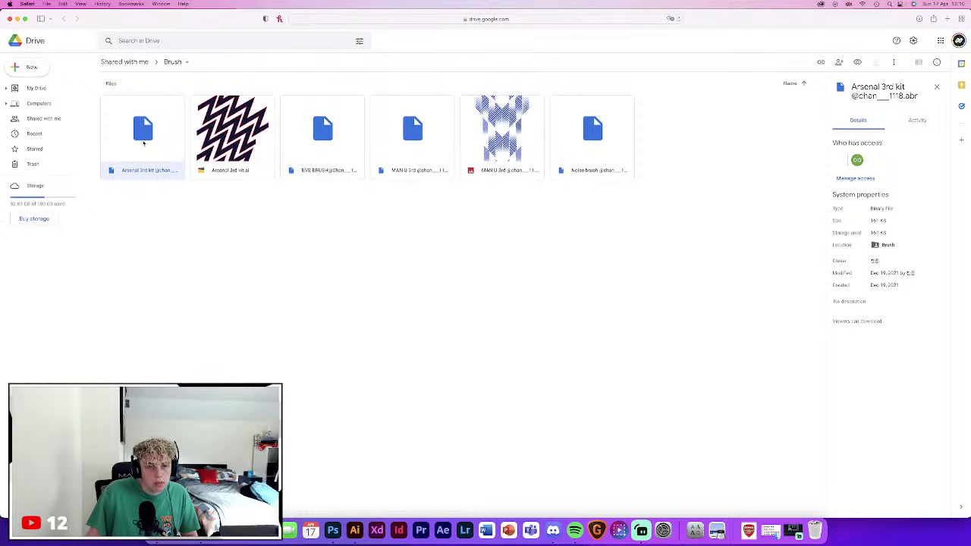
double_click(144, 142)
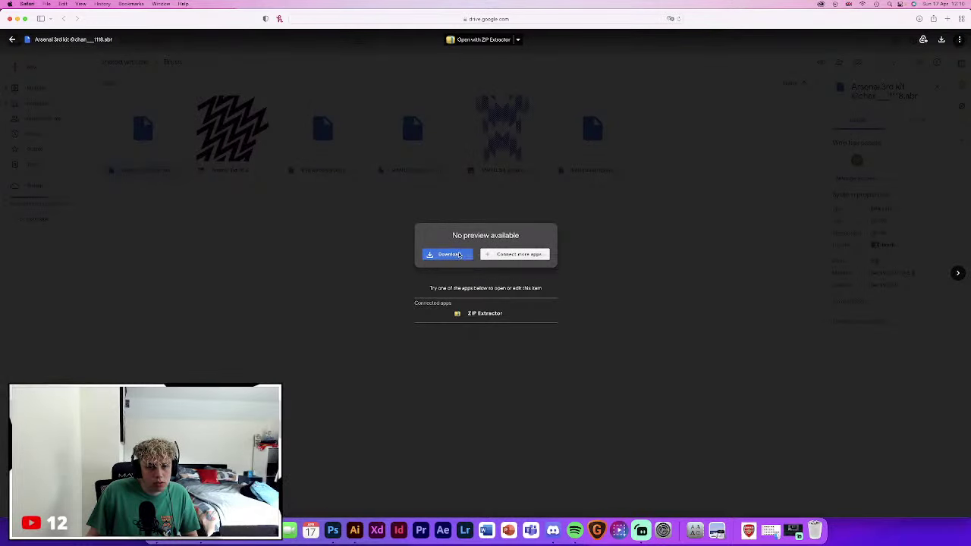
left_click(460, 255)
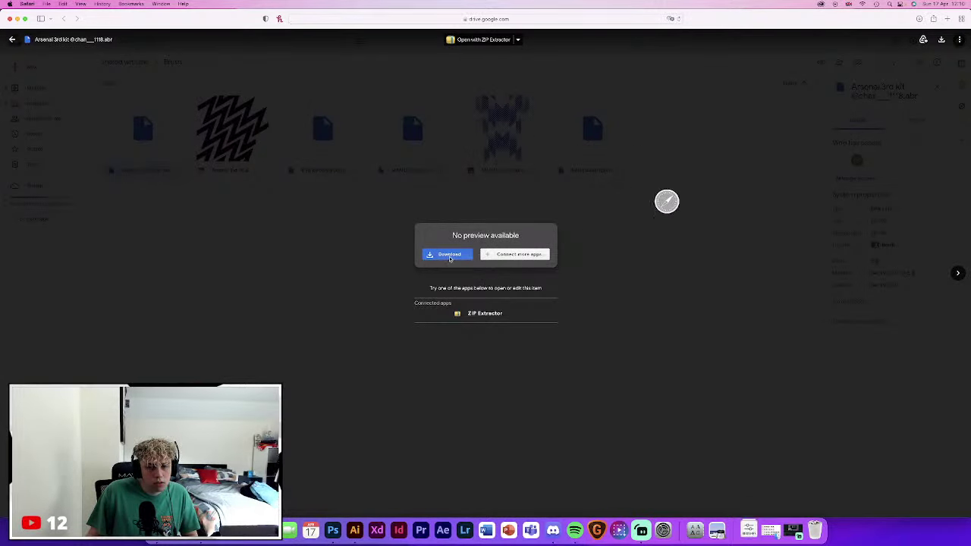
left_click(346, 329)
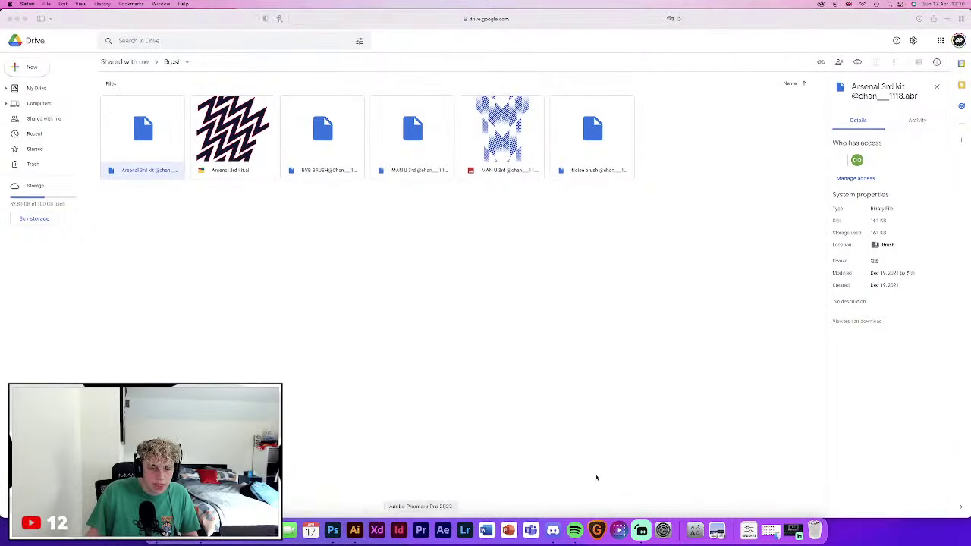
left_click(332, 529)
left_click(748, 529)
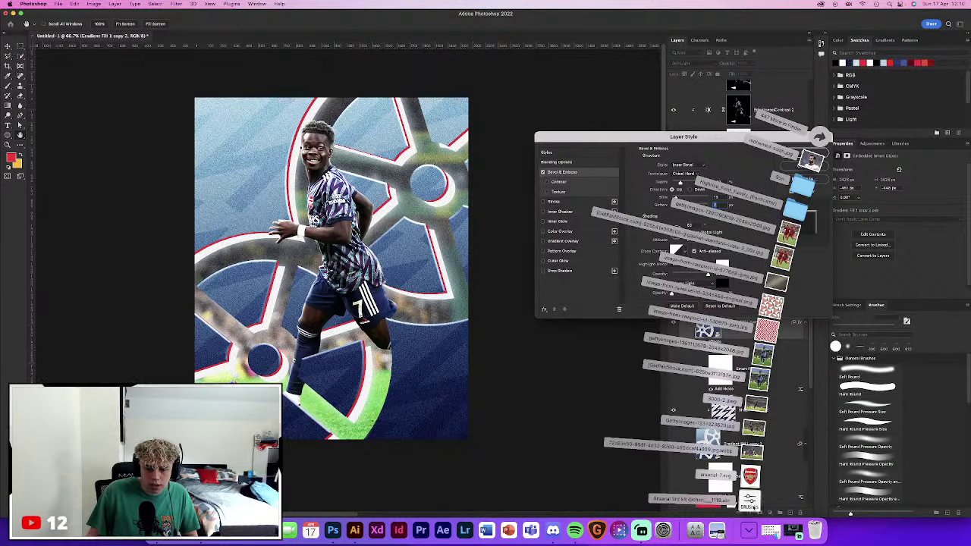
Confirm the Layer Style with OK and import the downloaded Arsenal brushes file into Photoshop
left_click(749, 499)
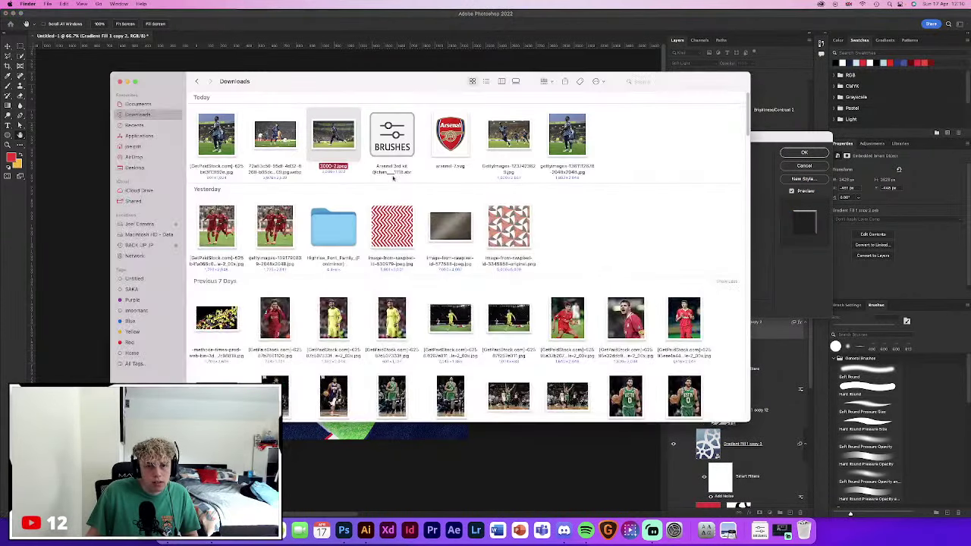
left_click(390, 135)
right_click(390, 134)
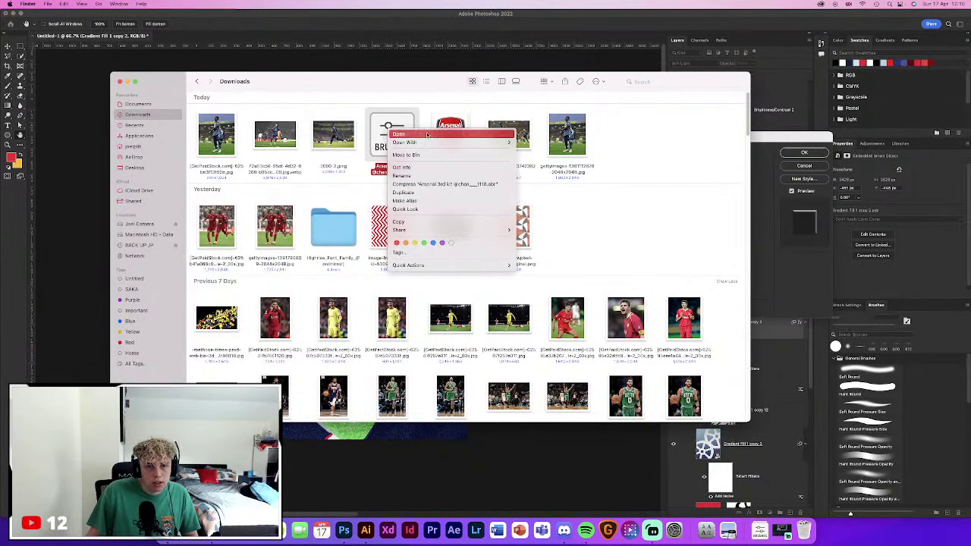
left_click(428, 136)
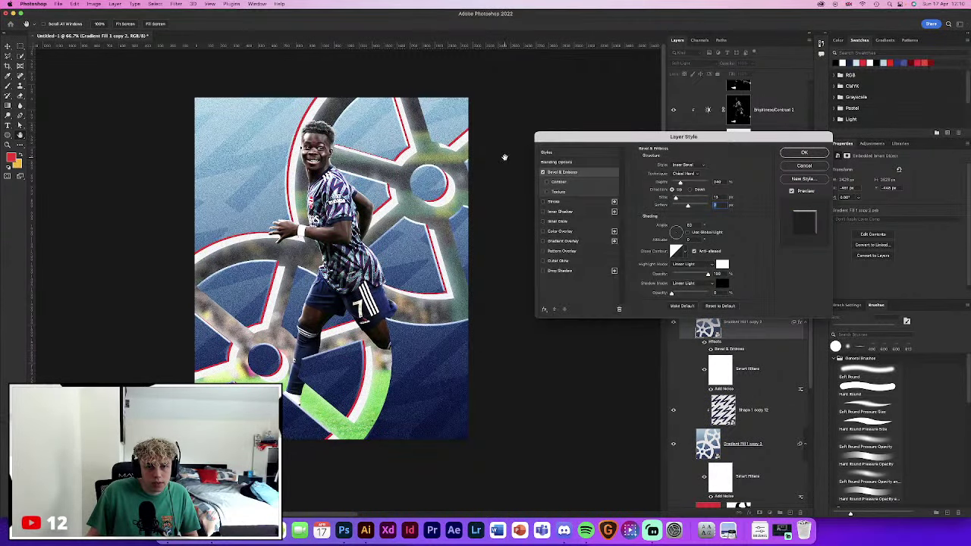
scroll(910, 426, "down", 5)
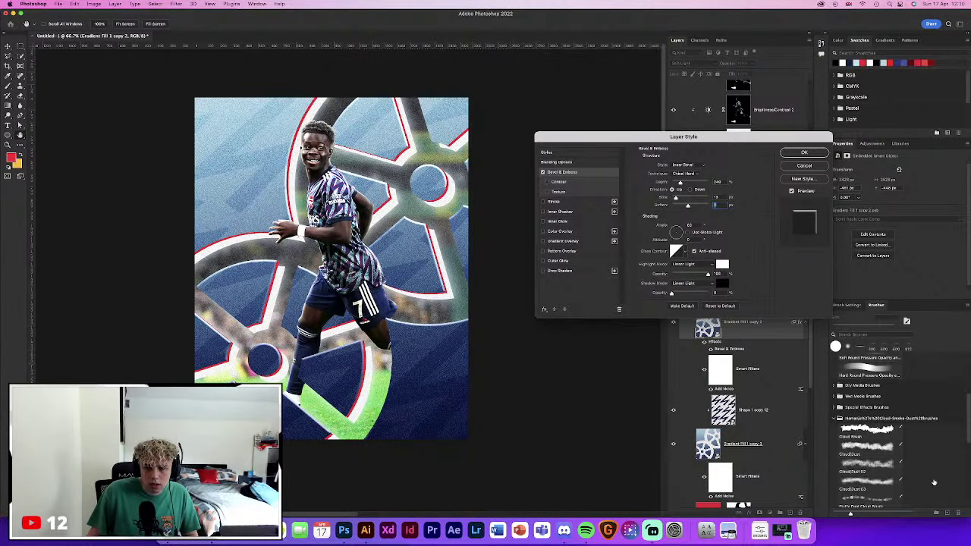
scroll(933, 482, "down", 5)
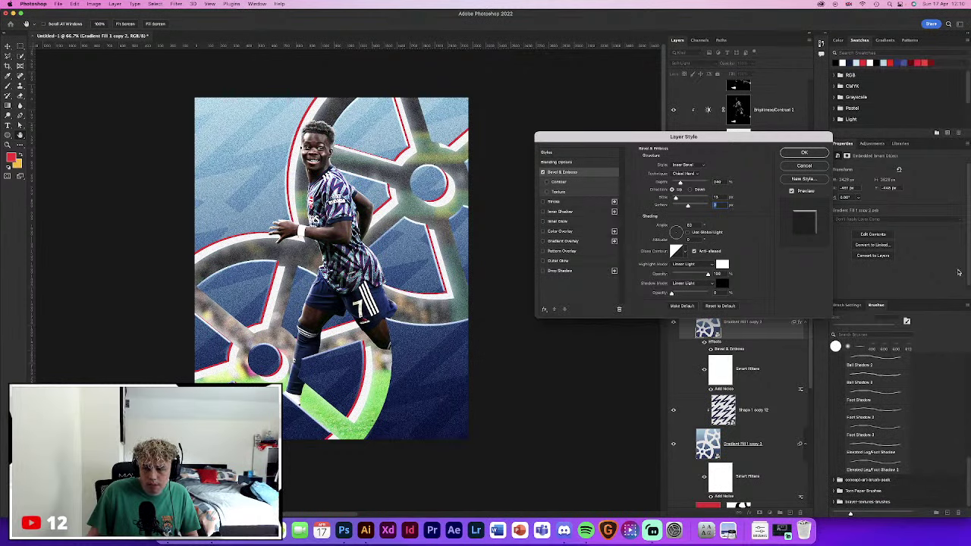
left_click(967, 306)
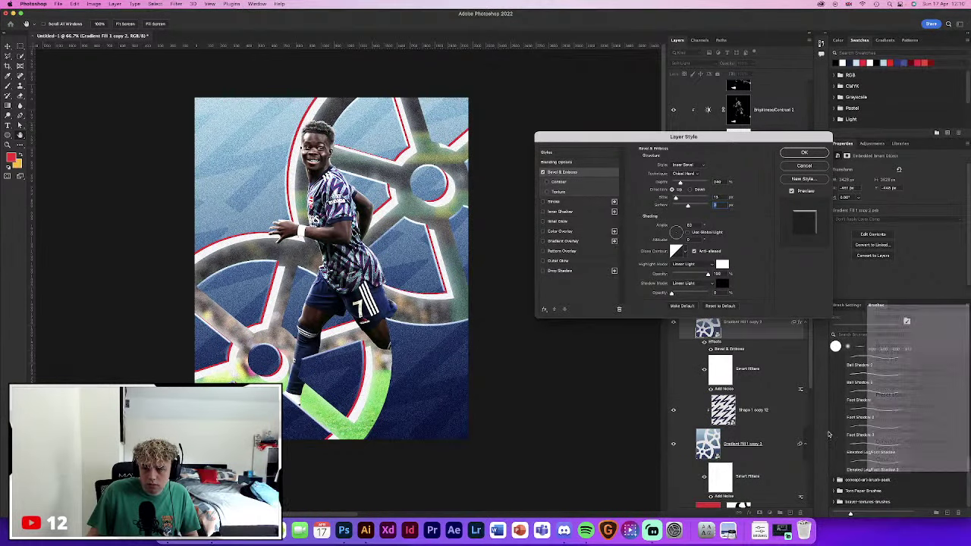
left_click(803, 154)
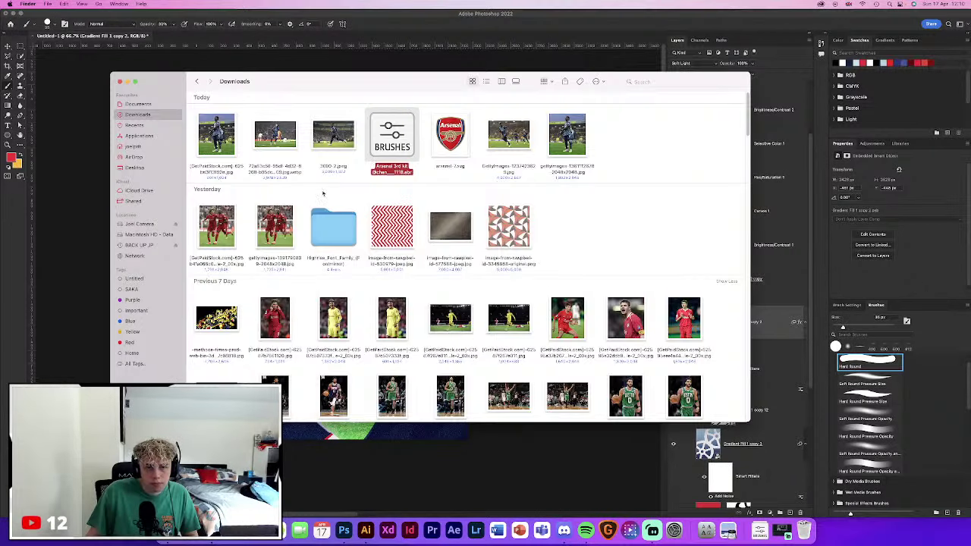
right_click(404, 137)
mouse_move(421, 148)
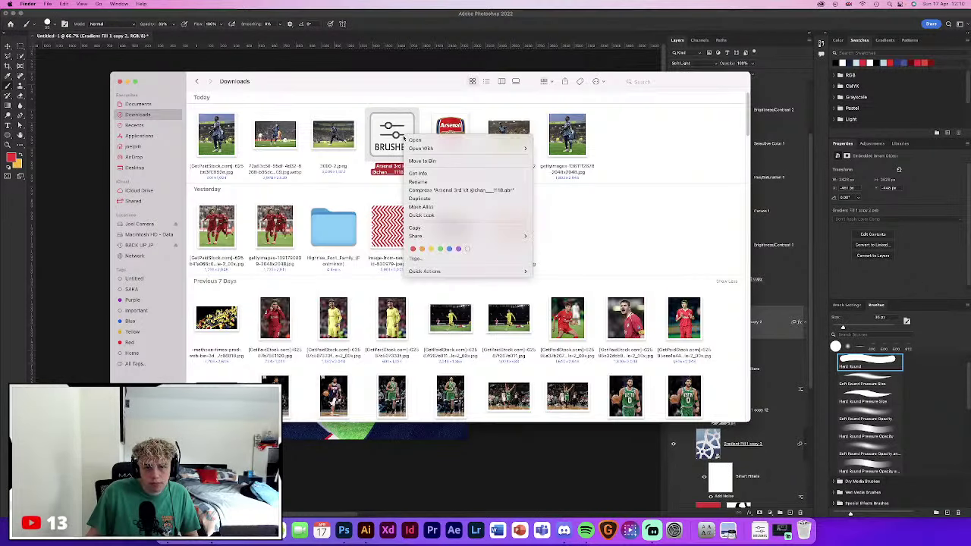
left_click(561, 149)
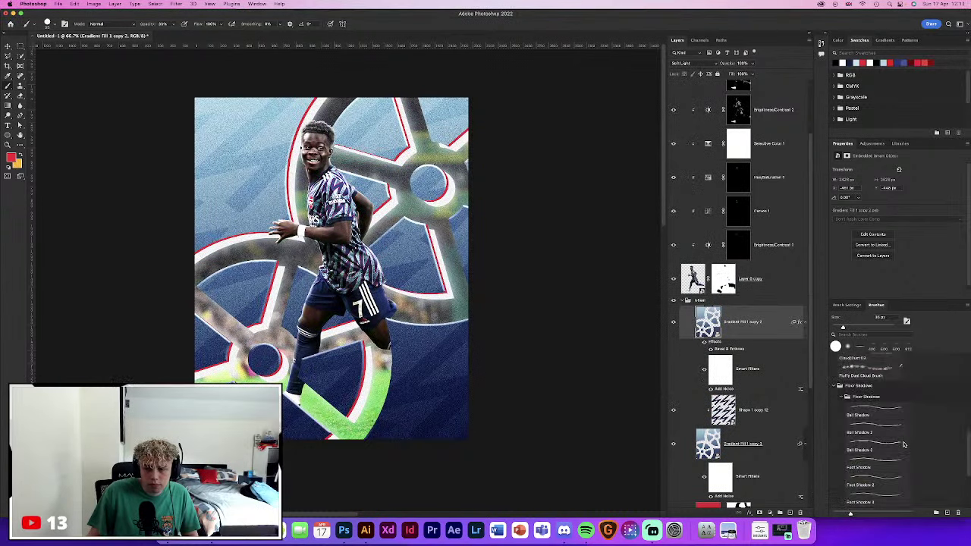
Delete the two duplicate Arsenal brush groups from the Brushes panel
left_click(879, 490)
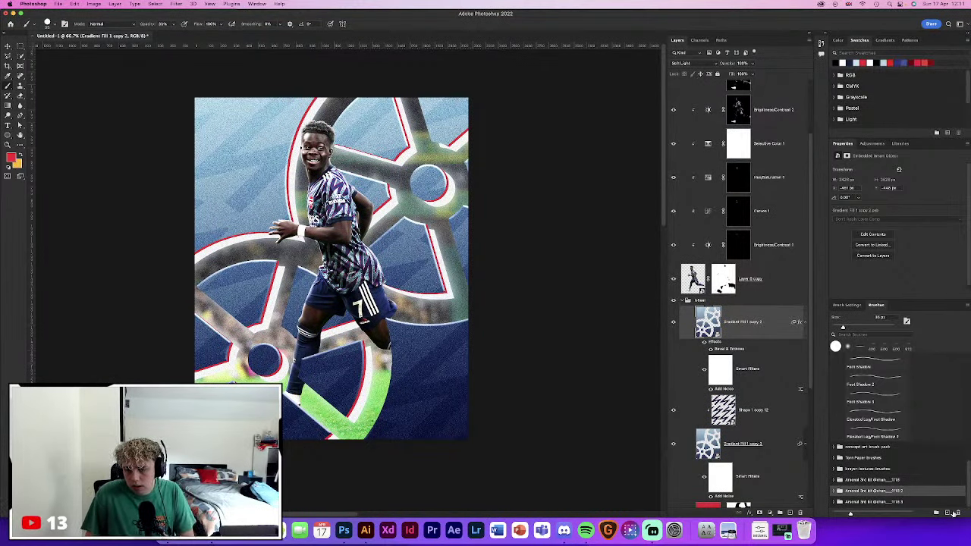
left_click(958, 513)
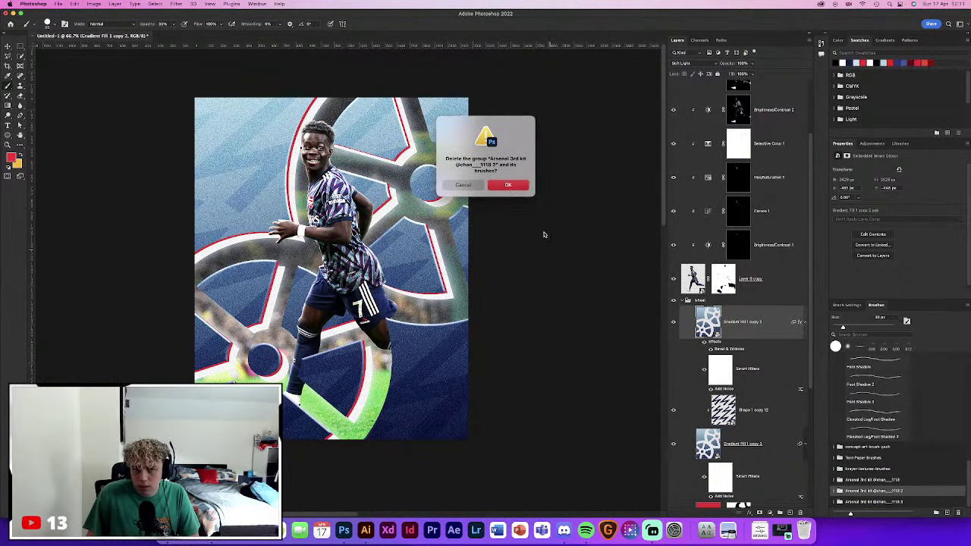
key("Return")
left_click(926, 501)
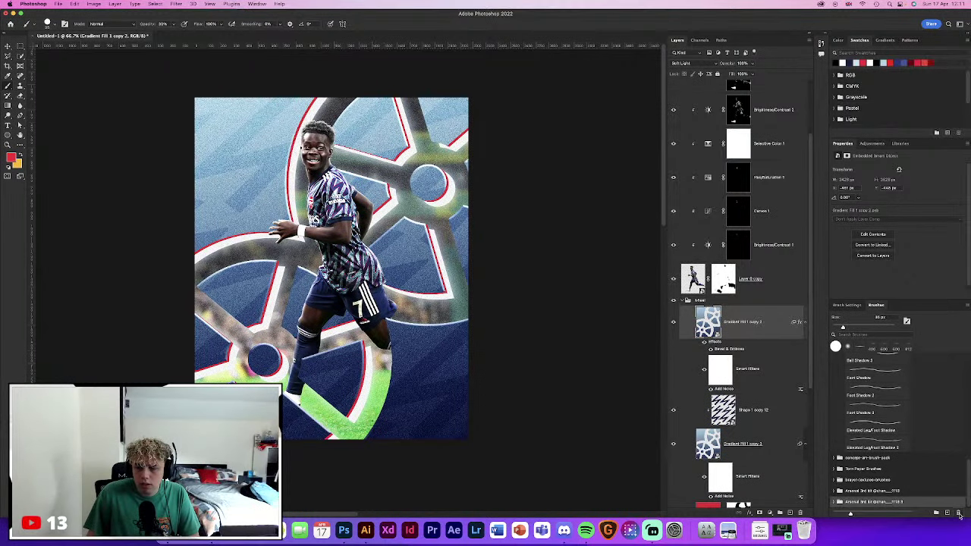
left_click(958, 514)
left_click(507, 184)
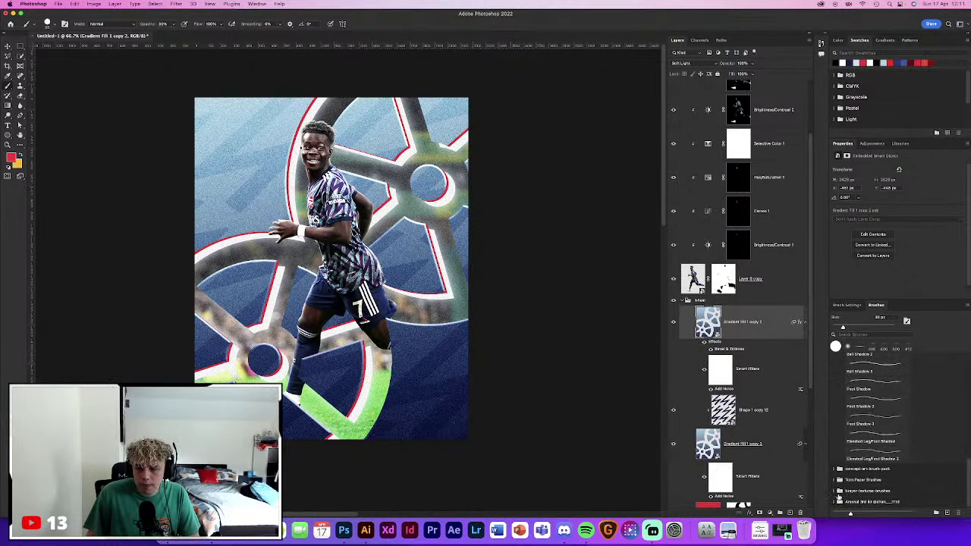
Pick the Arsenal 2nd kit brush and stamp it on a new layer above Levels 1
left_click(837, 498)
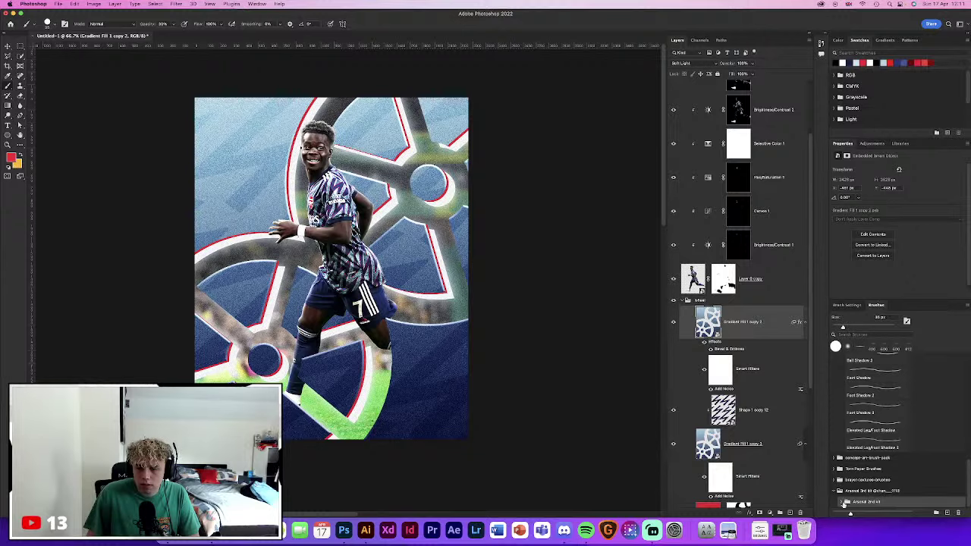
left_click(846, 502)
left_click(881, 495)
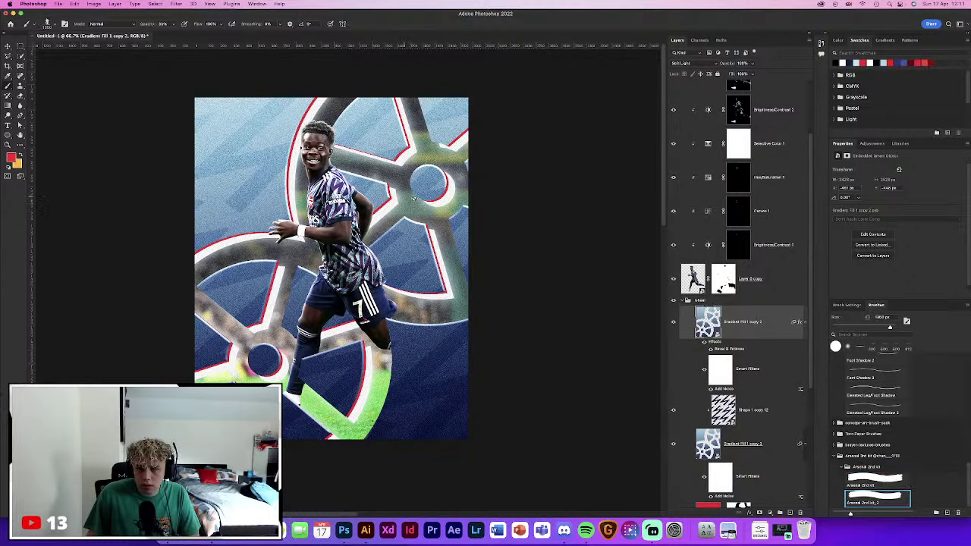
scroll(710, 221, "up", 3)
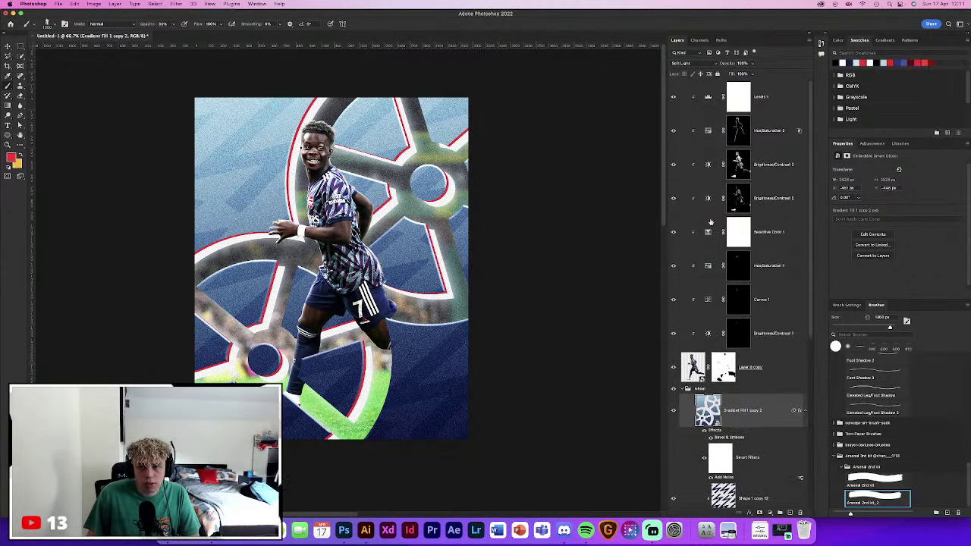
left_click(778, 108)
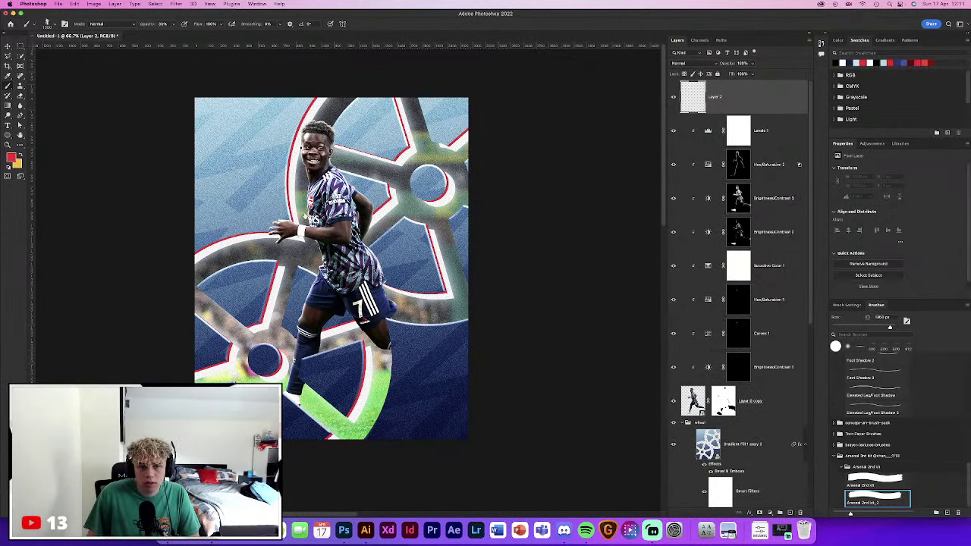
left_click(790, 513)
left_click(362, 232)
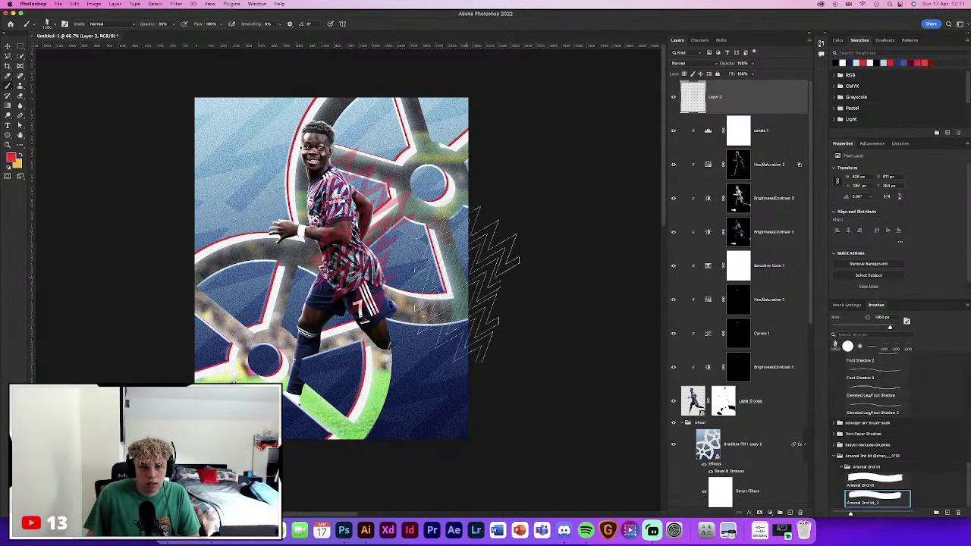
Restamp the zigzag in dark at 100% opacity, then move Layer 2 above Shape 1 copy 12
key("ctrl+z")
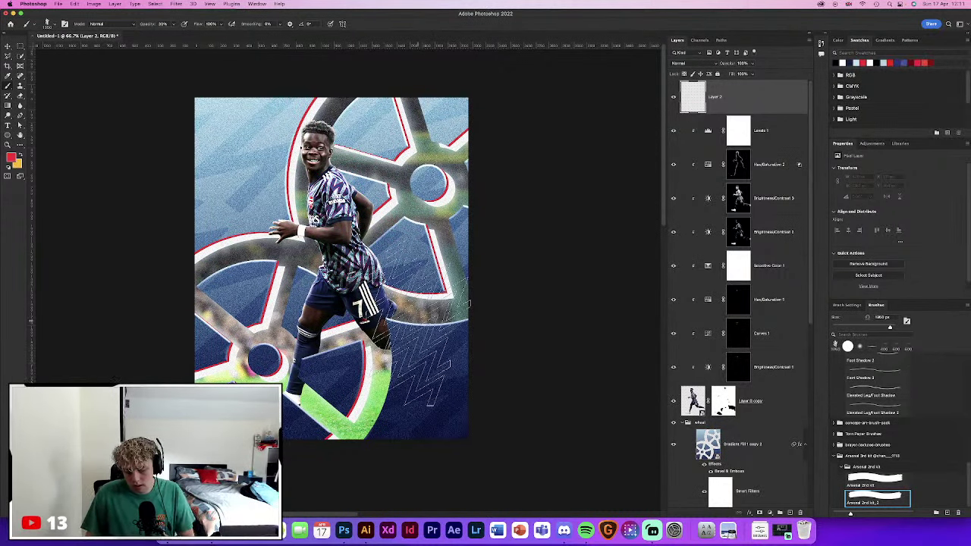
left_click(239, 258, "alt")
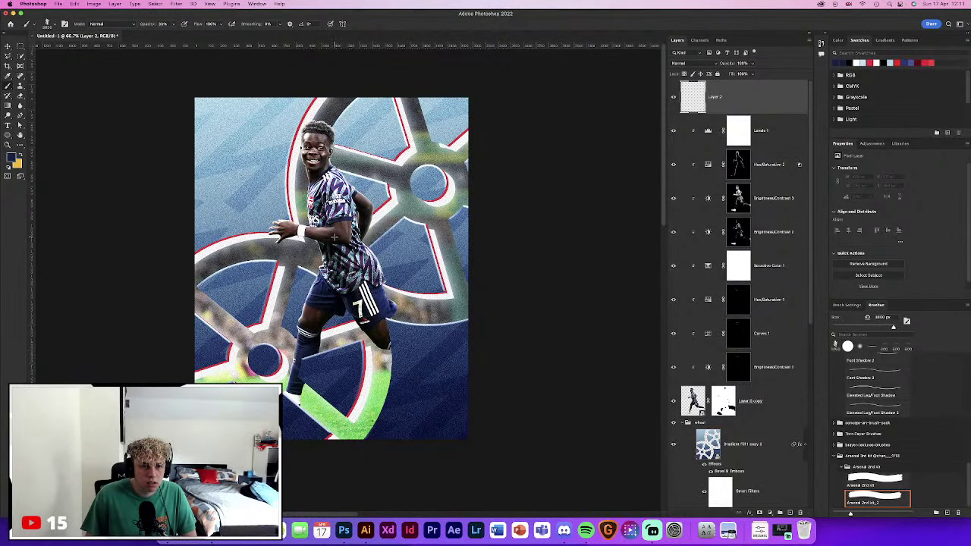
key("super+minus")
key("super+minus")
key("super+minus")
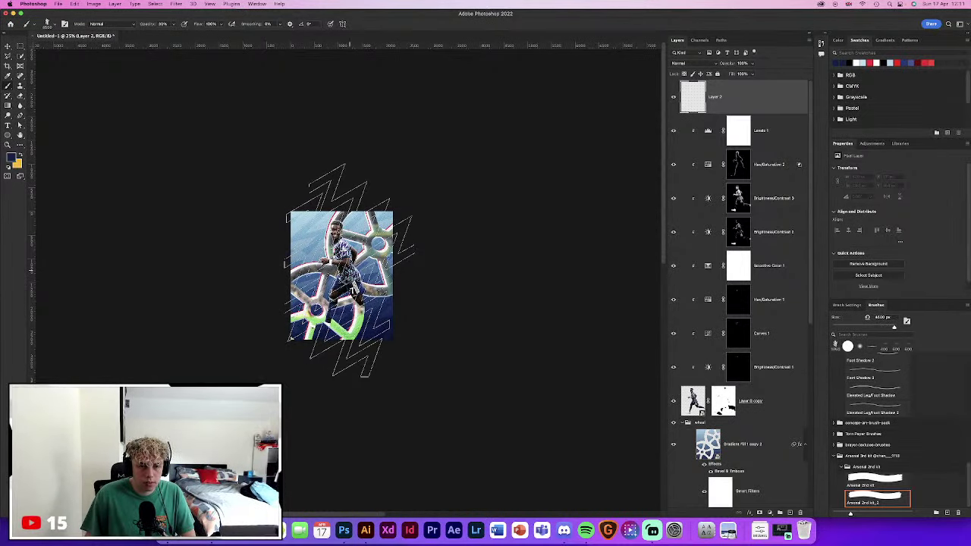
left_click(349, 270)
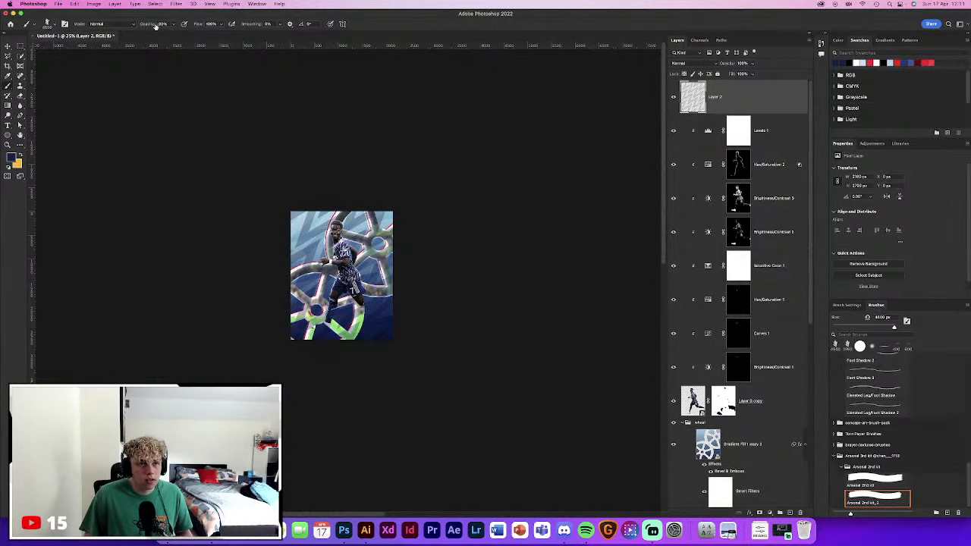
key("super+z")
left_click_drag(155, 25, 175, 25)
left_click(349, 271)
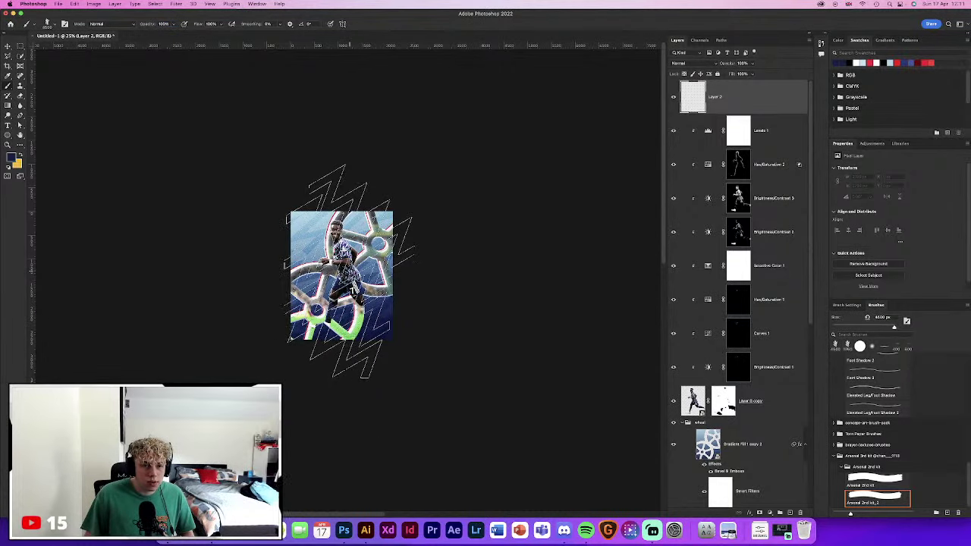
mouse_move(741, 99)
left_mouse_down()
mouse_move(771, 276)
mouse_move(758, 367)
left_mouse_up()
left_click(722, 63)
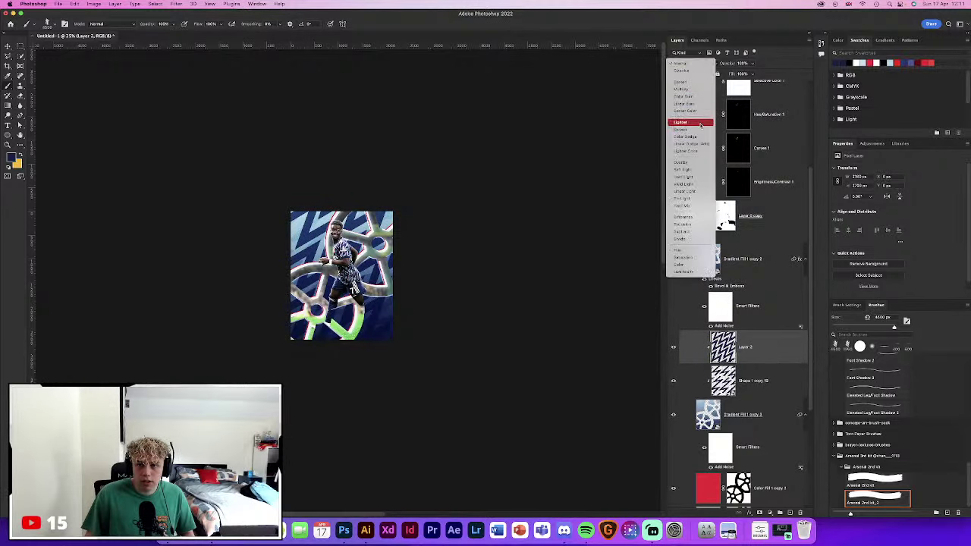
Blend the Layer 2 zigzag in Overlay mode at 30% opacity
left_click(695, 170)
left_click(756, 384)
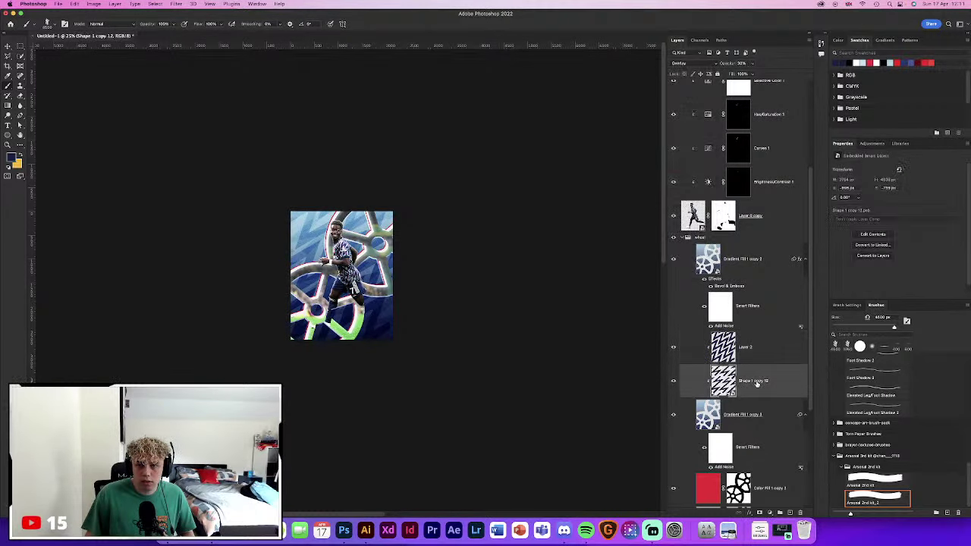
left_click(767, 357)
left_click(686, 63)
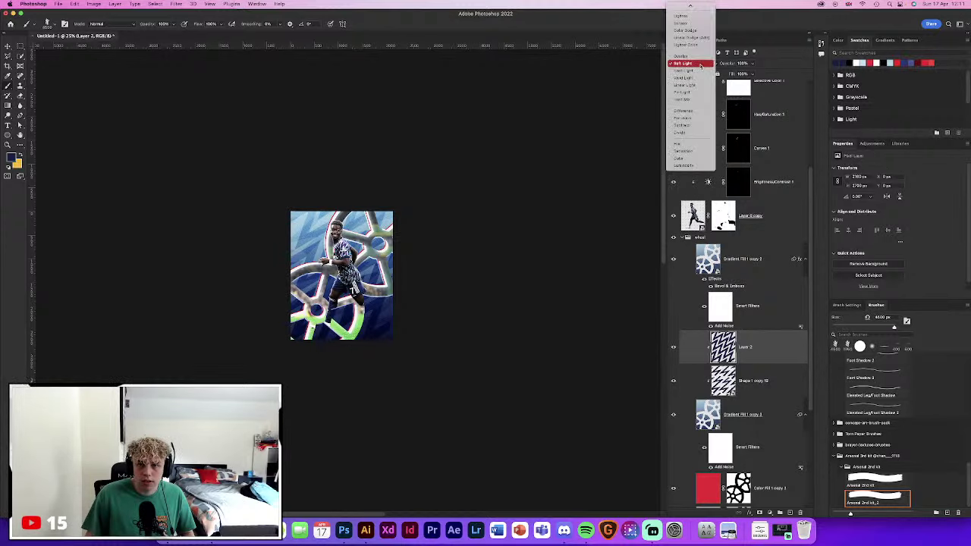
left_click(690, 55)
left_click_drag(733, 63, 728, 65)
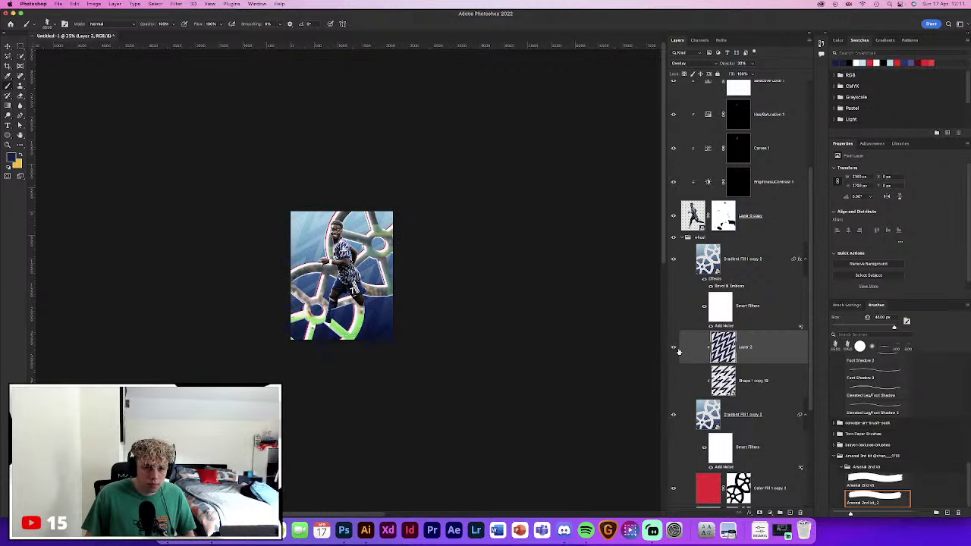
Scale up the zigzag pattern slightly and nudge it higher with Free Transform
key("super+equal")
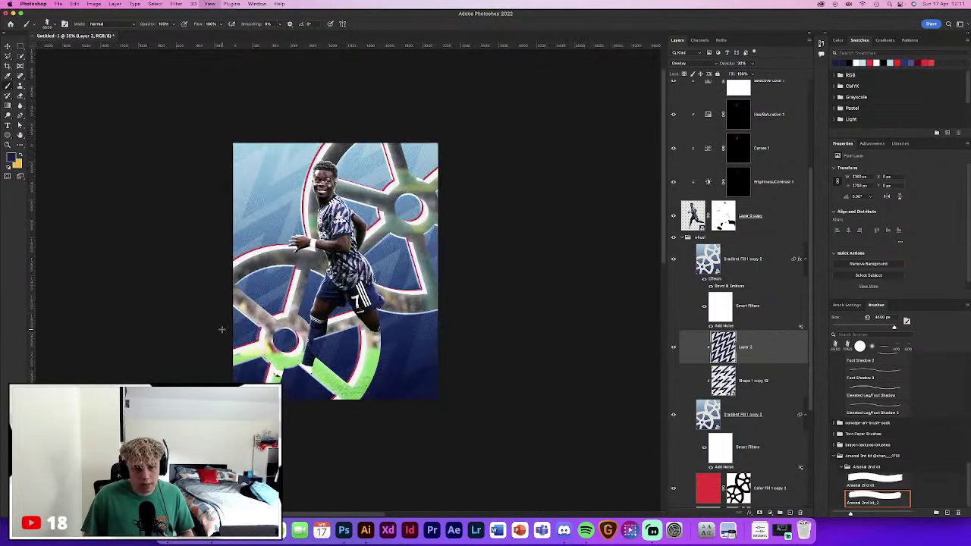
key("super+t")
left_click_drag(438, 399, 455, 420)
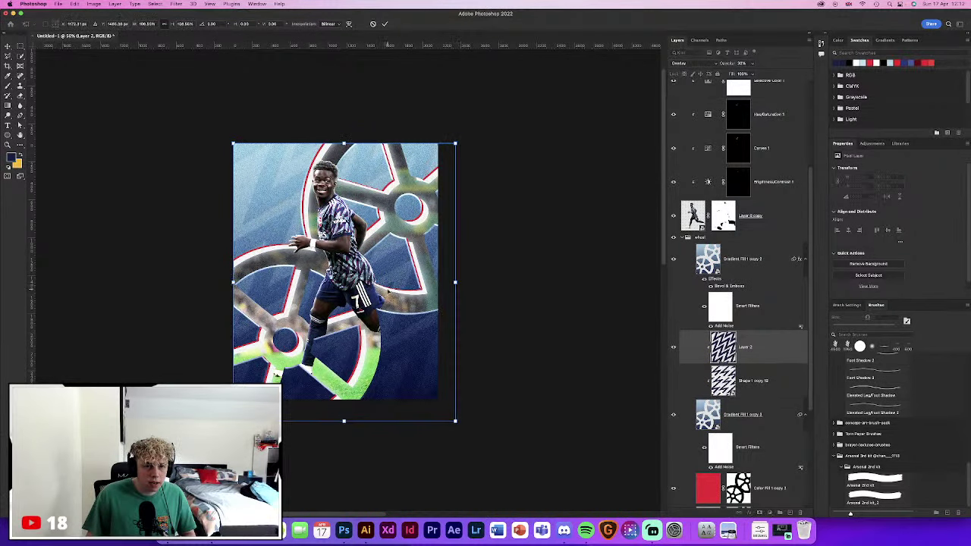
left_click_drag(388, 291, 394, 284)
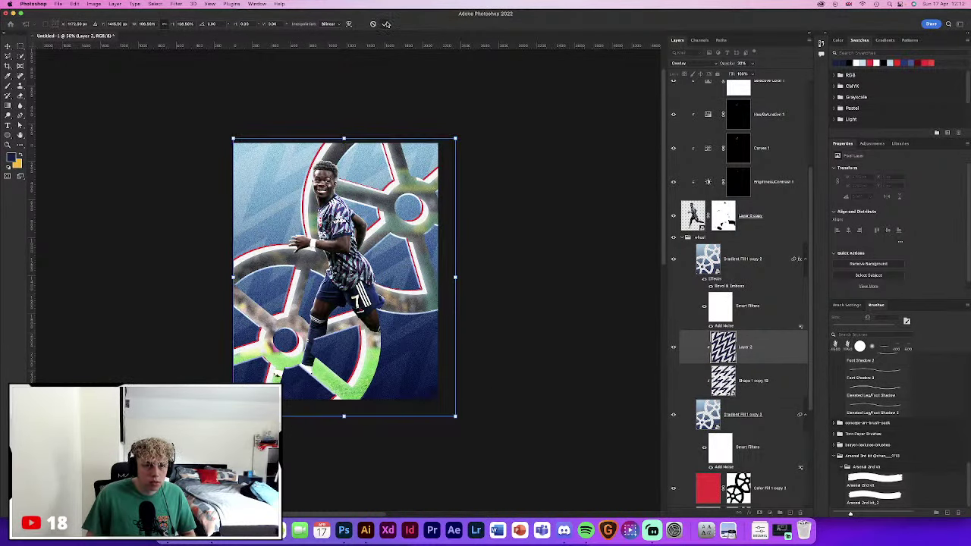
left_click(386, 24)
Toggle Layer 2's visibility and zoom between 100% and 66.7% to compare the poster
left_click_drag(673, 348, 671, 370)
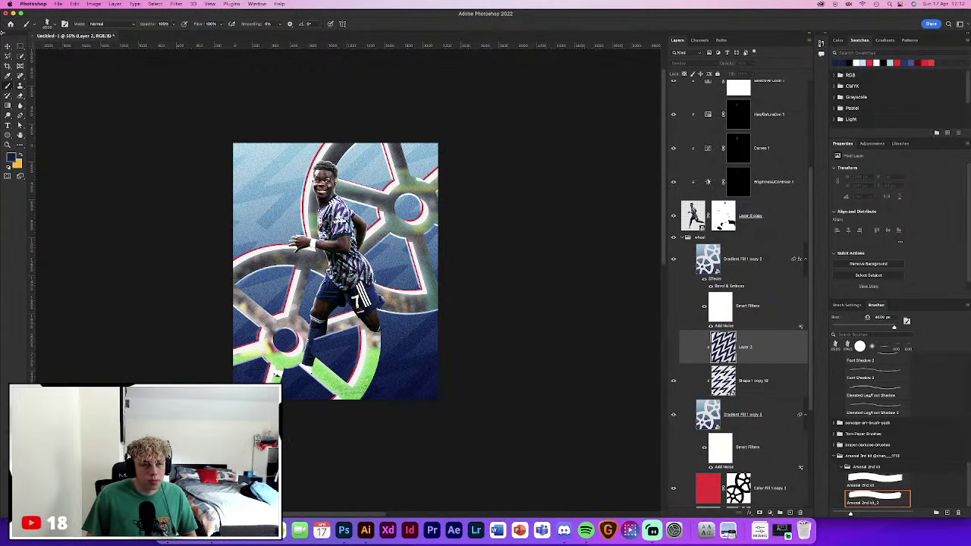
key("v")
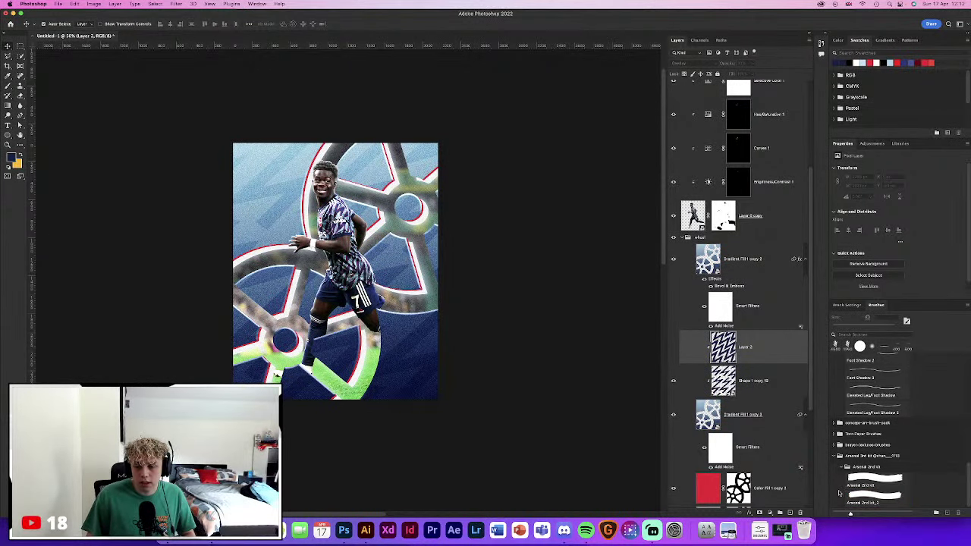
scroll(872, 463, "up", 10)
scroll(911, 430, "up", 10)
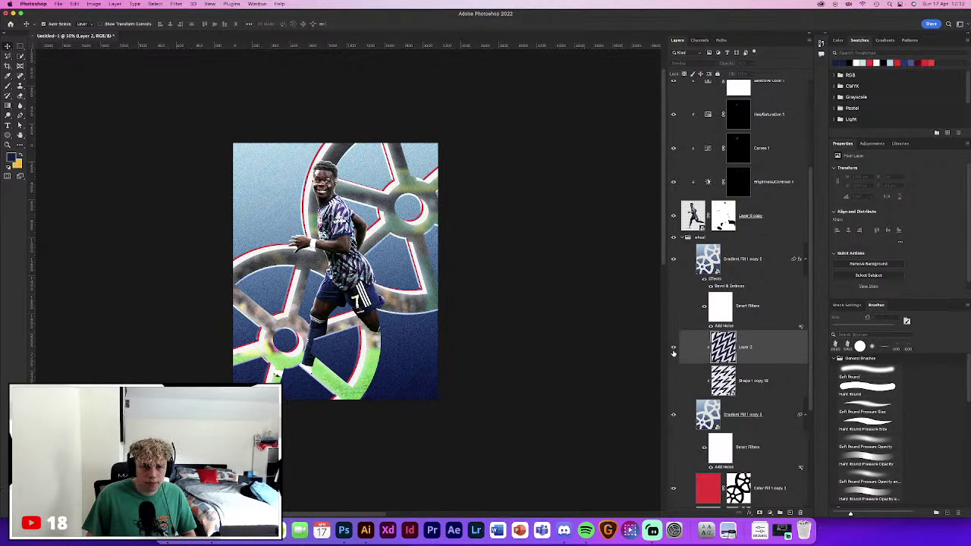
left_click(672, 349)
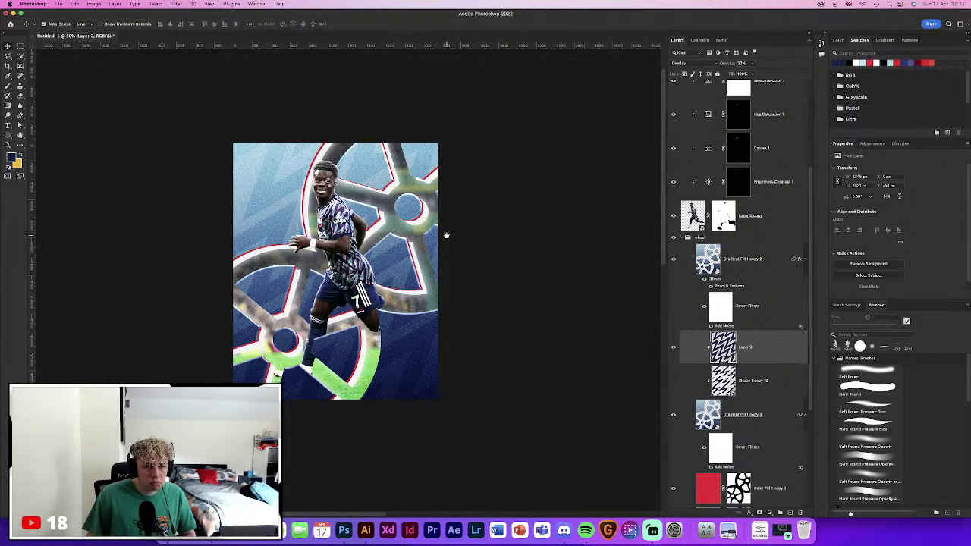
key("ctrl+plus")
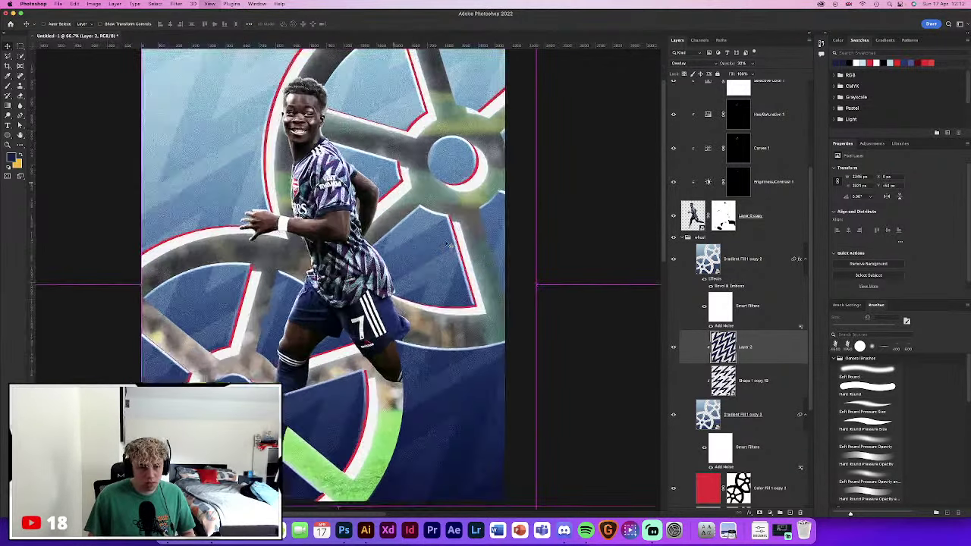
key("ctrl+plus")
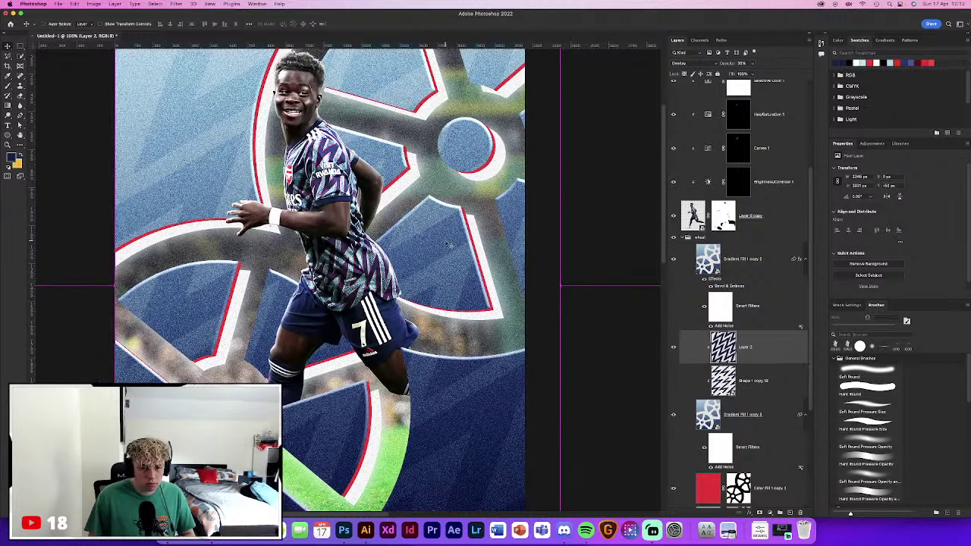
key("ctrl+minus")
key("ctrl+minus")
key("ctrl+plus")
key("ctrl+plus")
key("ctrl+minus")
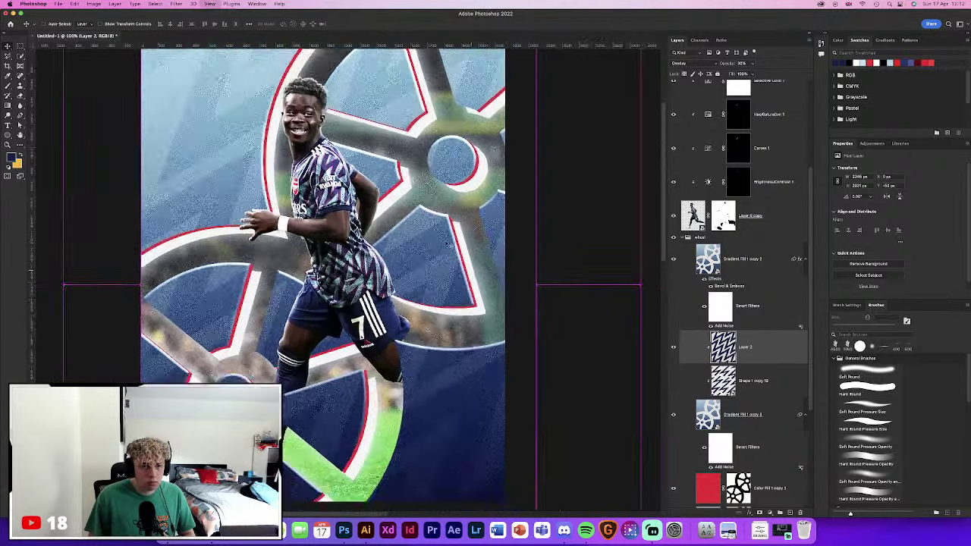
key("ctrl+minus")
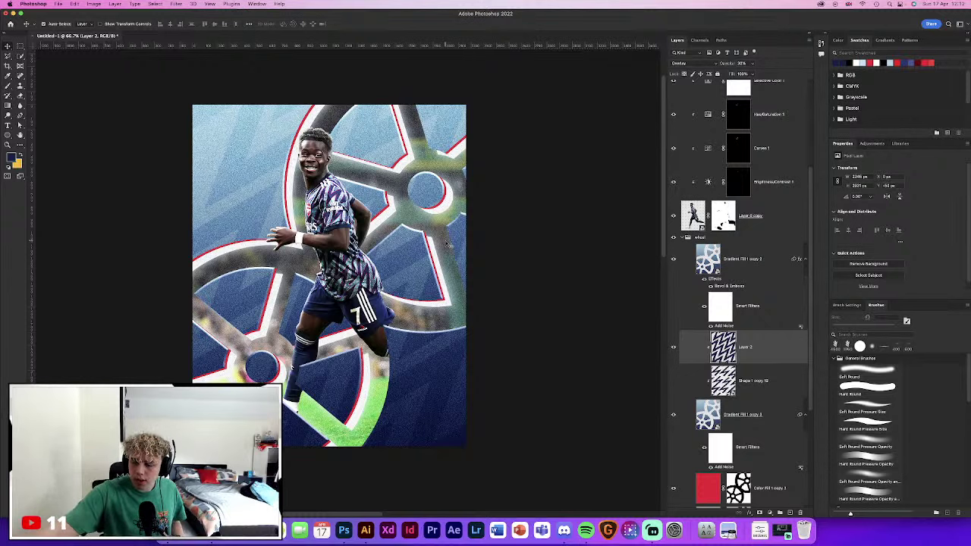
Delete the Shape 1 copy 12 layer
left_click(520, 217)
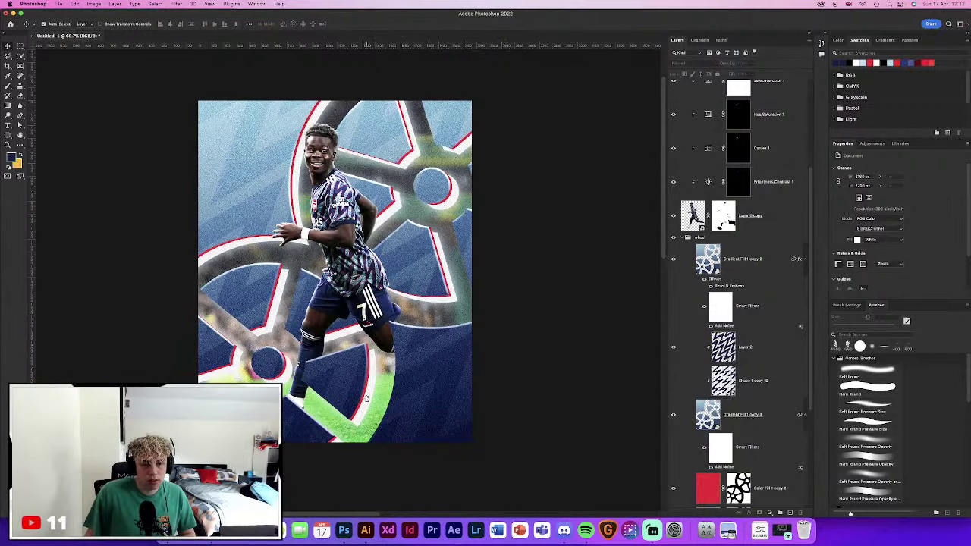
left_click(766, 354)
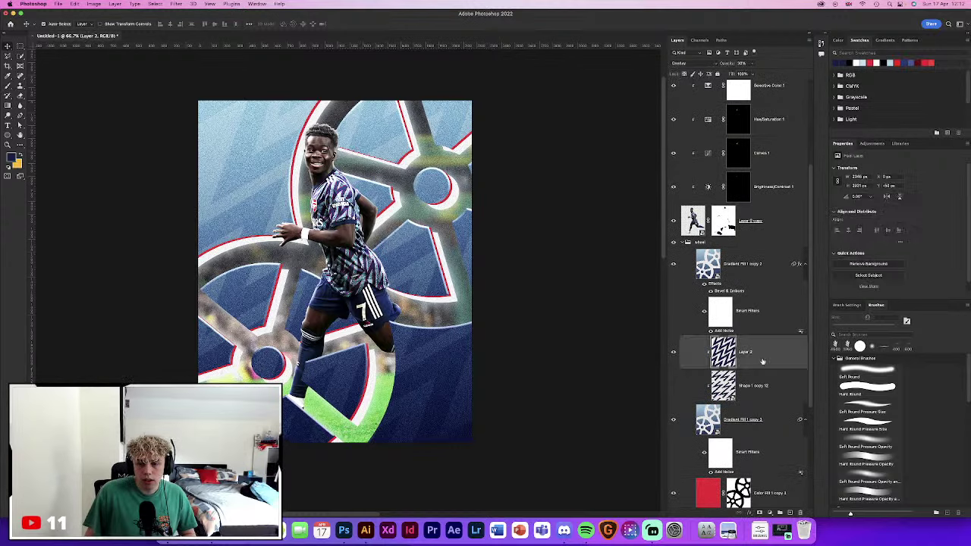
left_click(749, 394)
key("Delete")
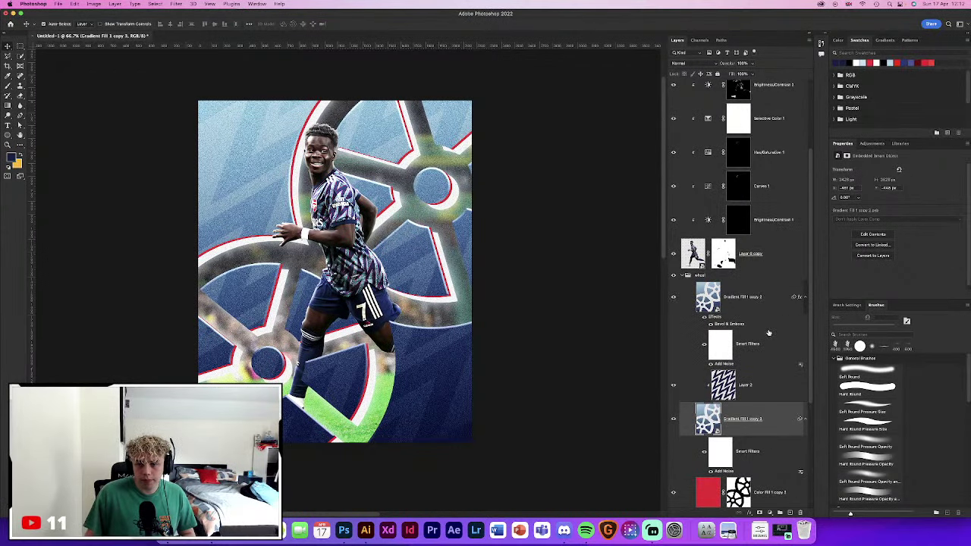
Open the Gradient Fill 1 copy 2 Bevel & Emboss settings and try several gloss contour presets
left_click(765, 303)
double_click(734, 324)
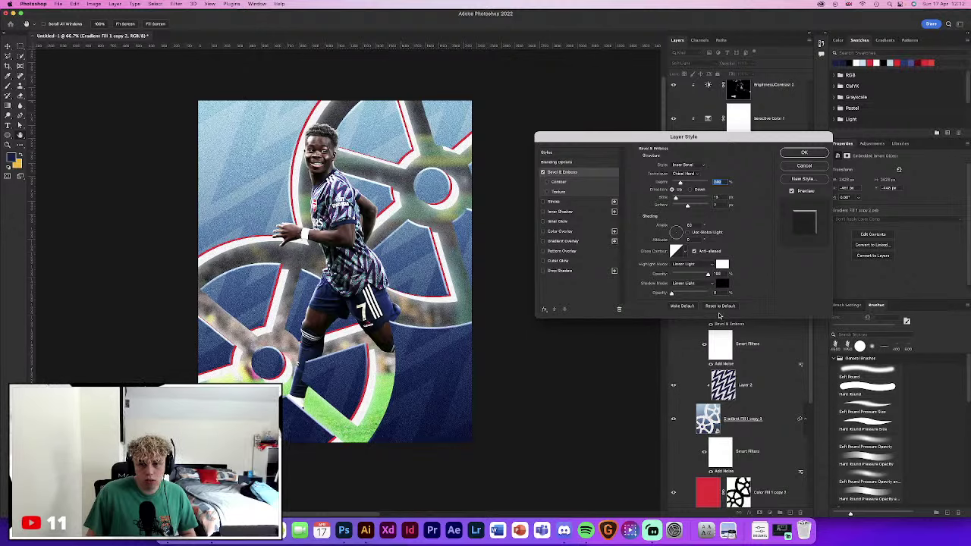
left_click(690, 294)
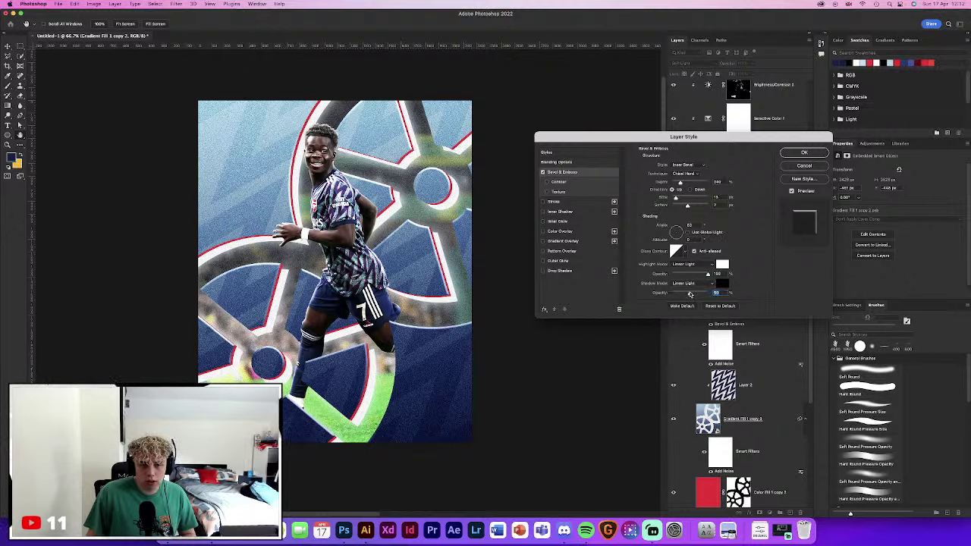
left_click(686, 255)
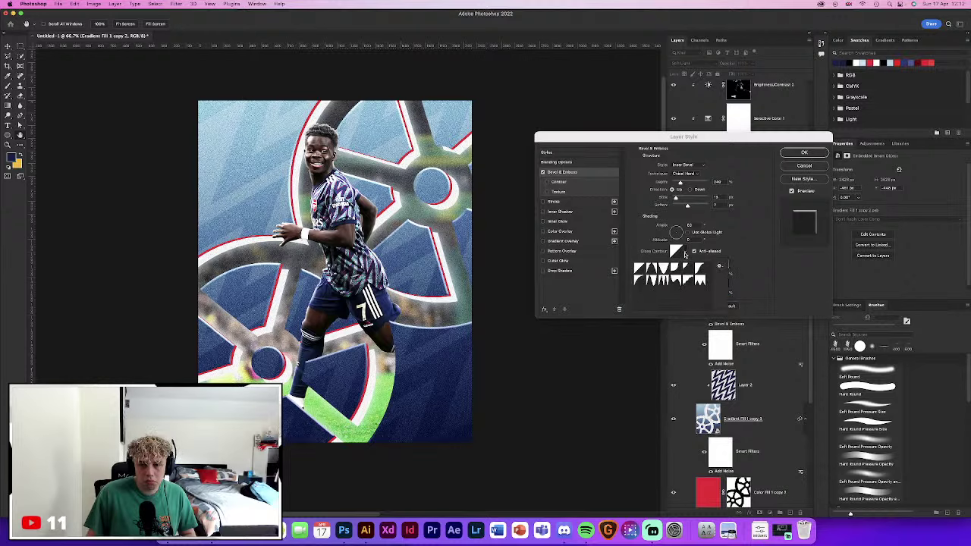
left_click(654, 269)
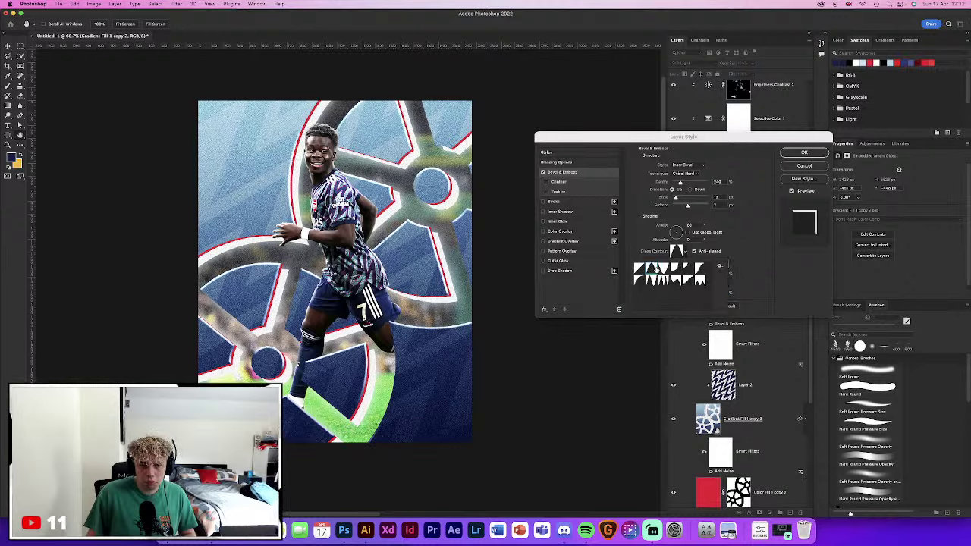
left_click(662, 269)
left_click(675, 269)
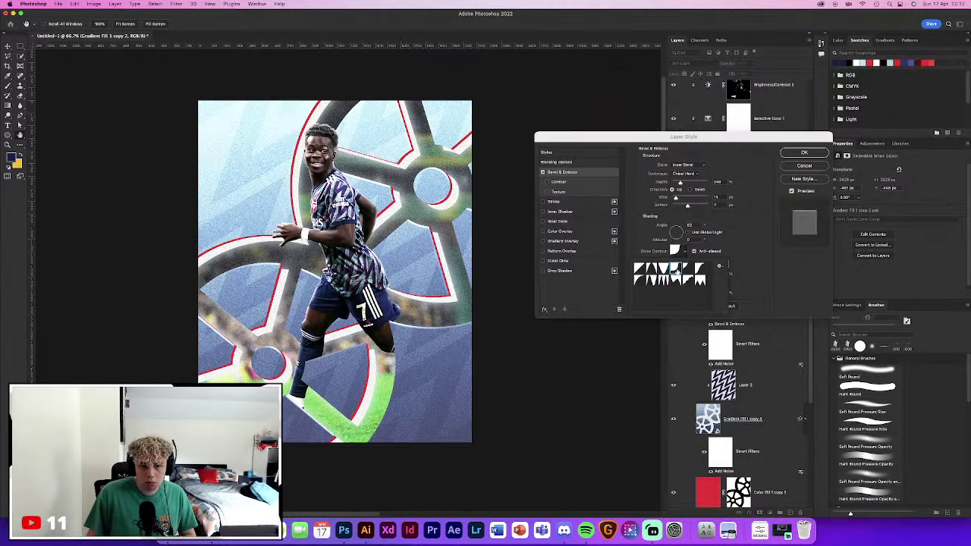
left_click(687, 269)
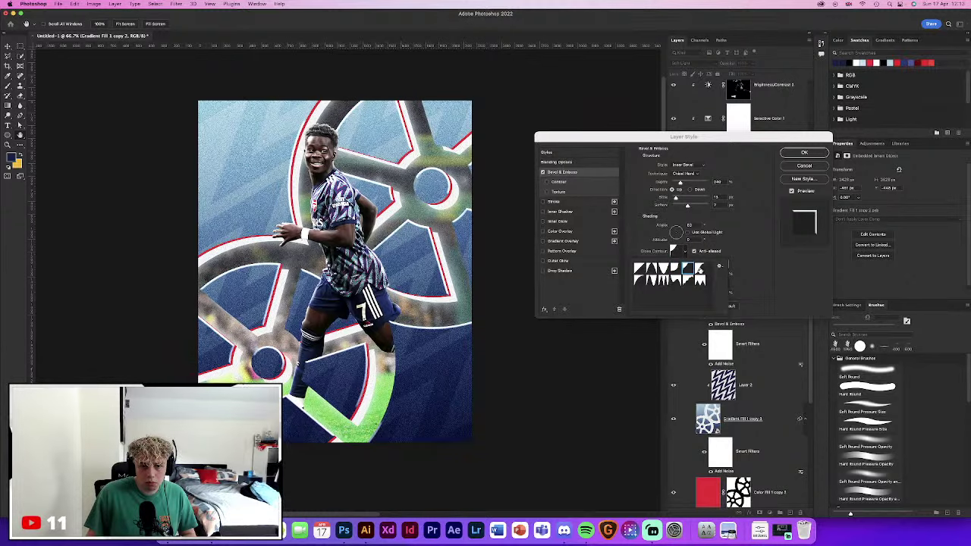
left_click(699, 270)
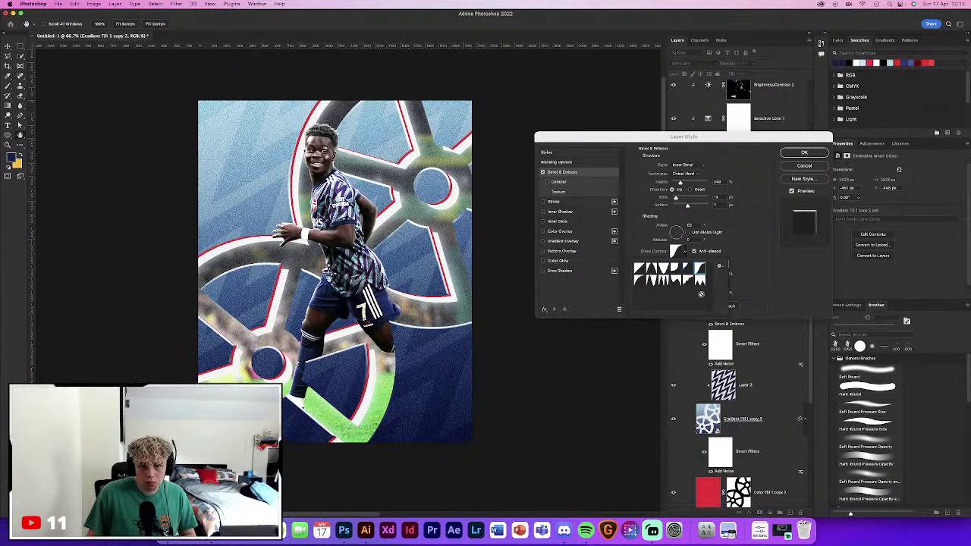
left_click(699, 280)
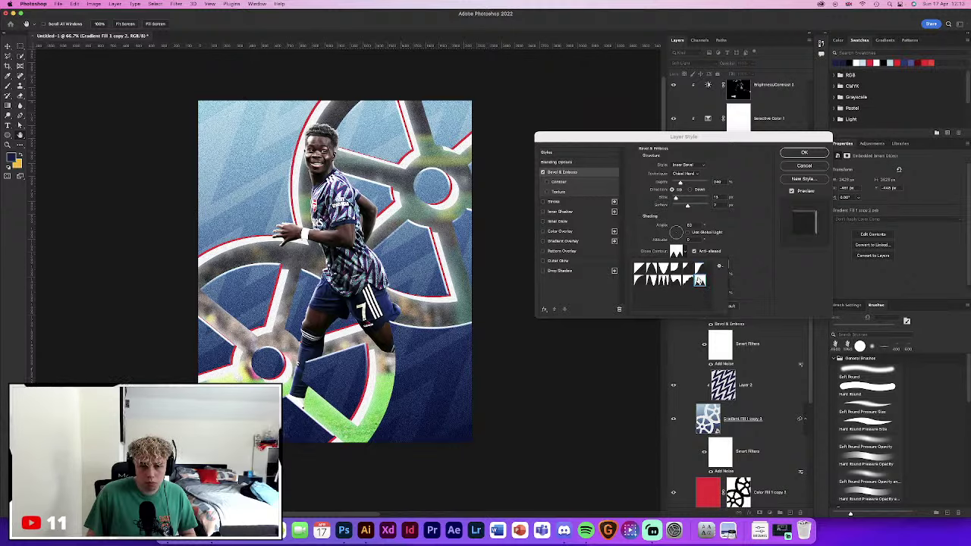
left_click(686, 272)
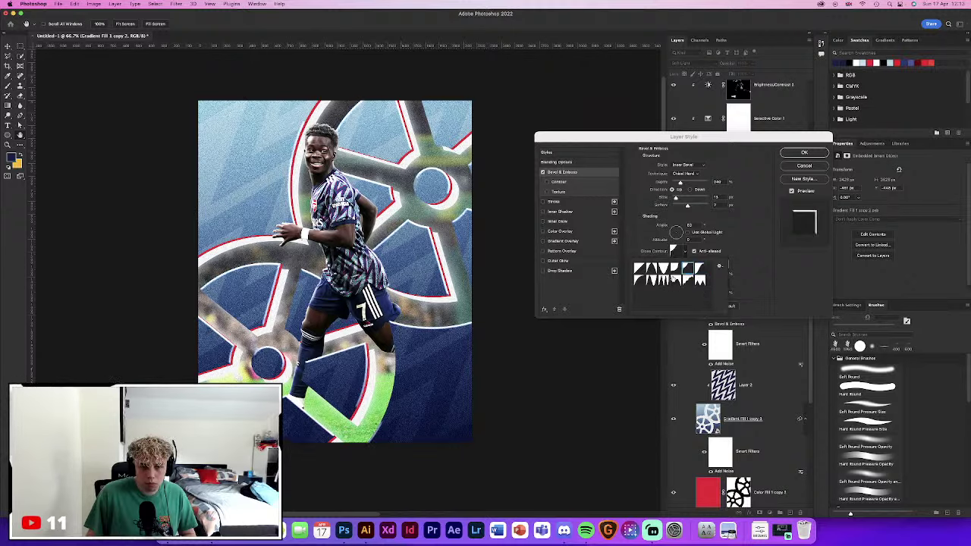
Settle on a final gloss contour preset and confirm the Layer Style
left_click(674, 281)
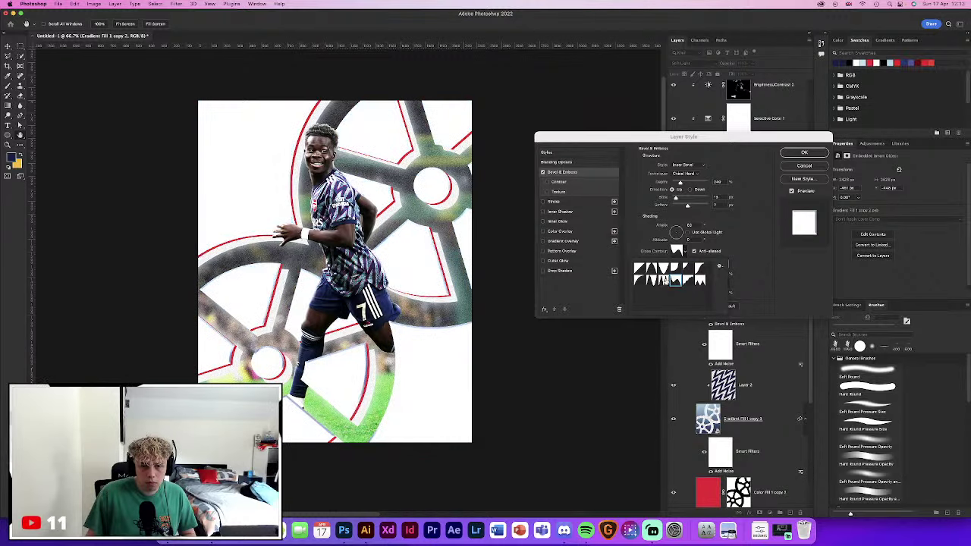
left_click(660, 281)
left_click(649, 281)
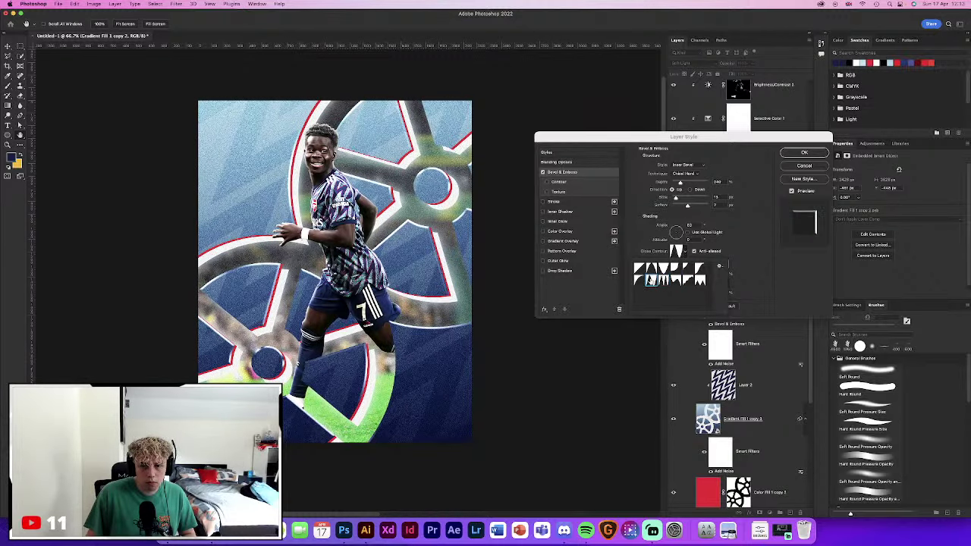
left_click(638, 281)
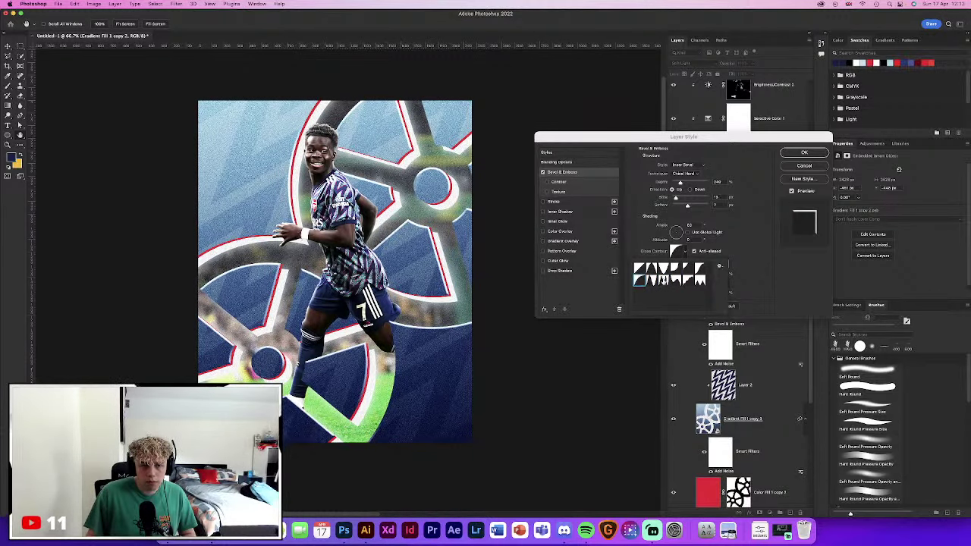
left_click(662, 281)
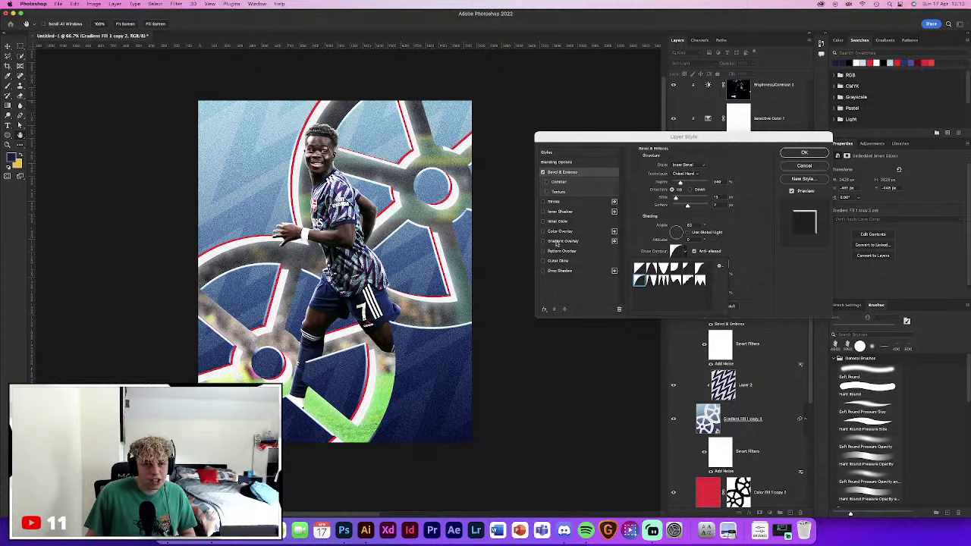
left_click(699, 268)
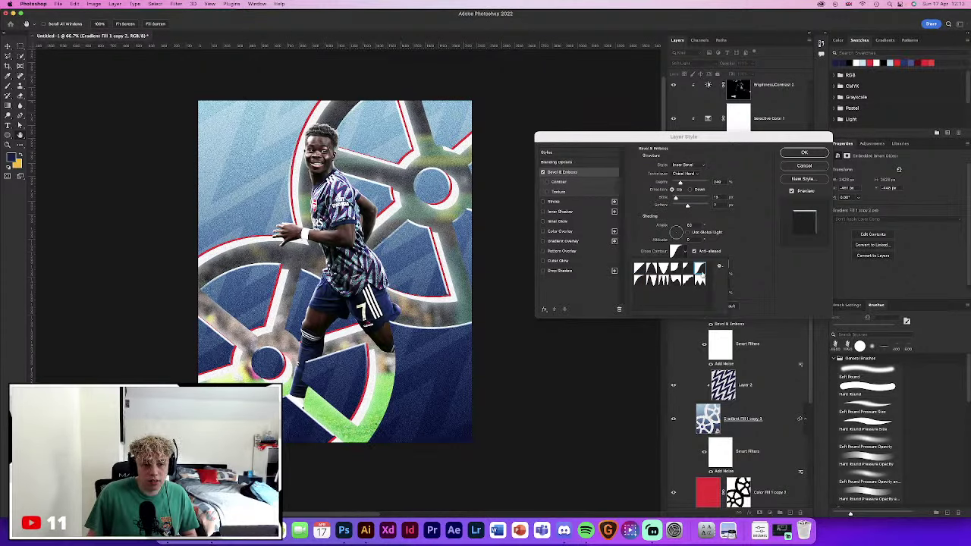
left_click(686, 268)
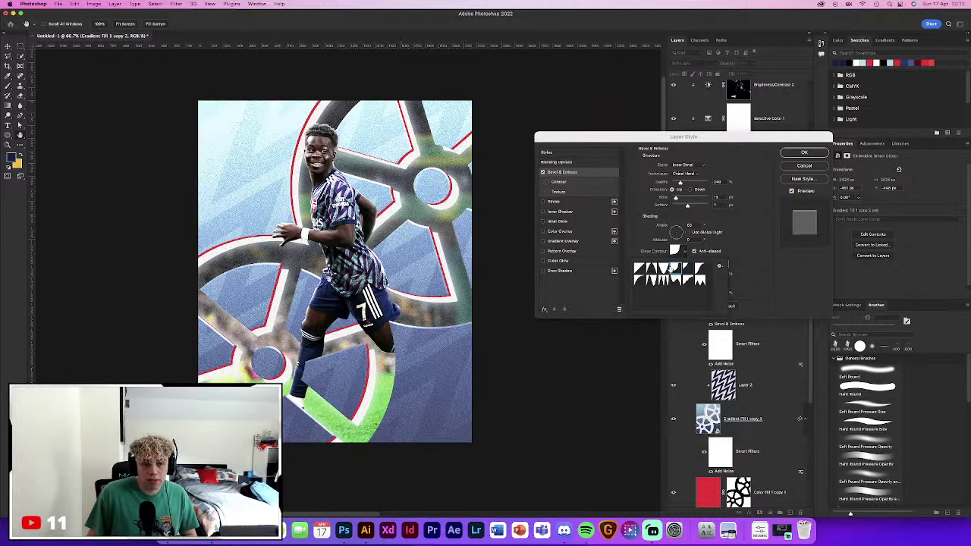
left_click(663, 268)
left_click(650, 269)
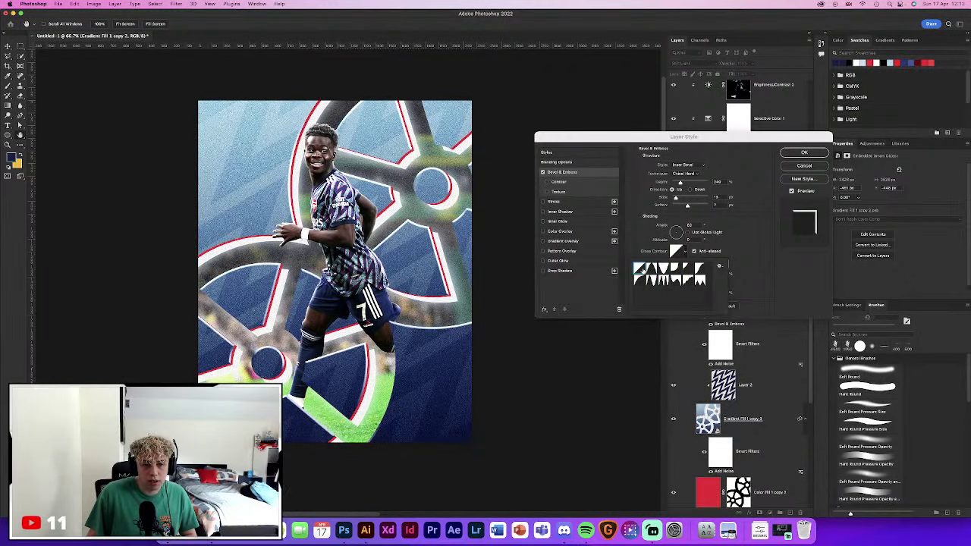
left_click(640, 281)
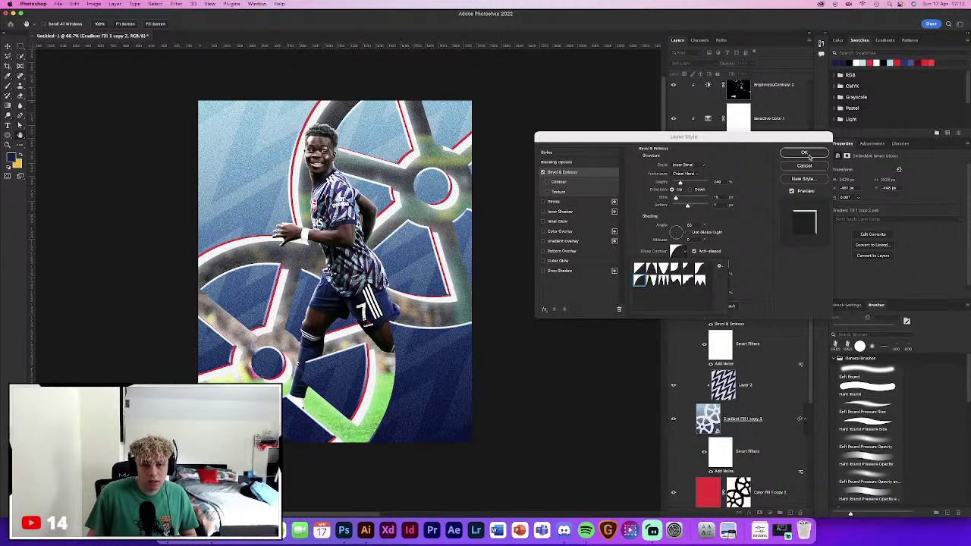
left_click(699, 267)
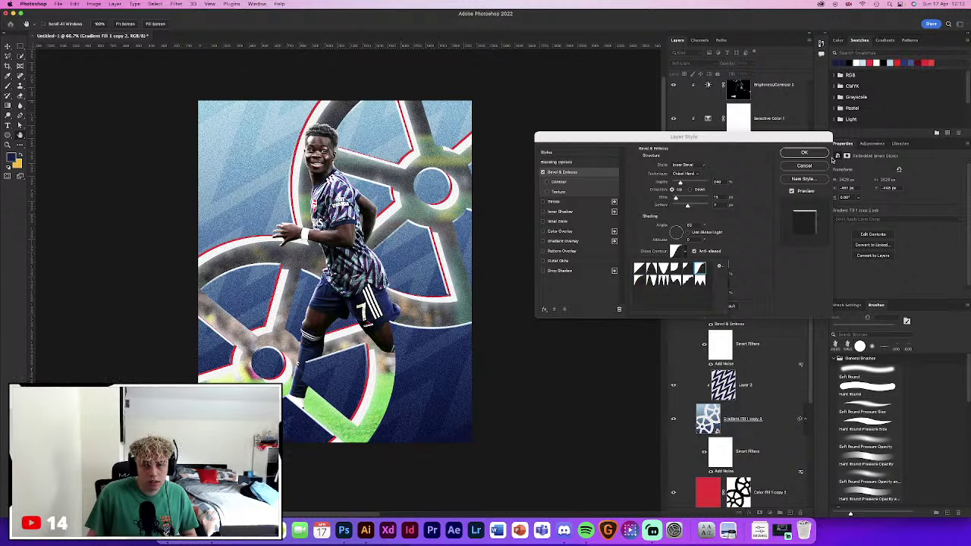
left_click(804, 152)
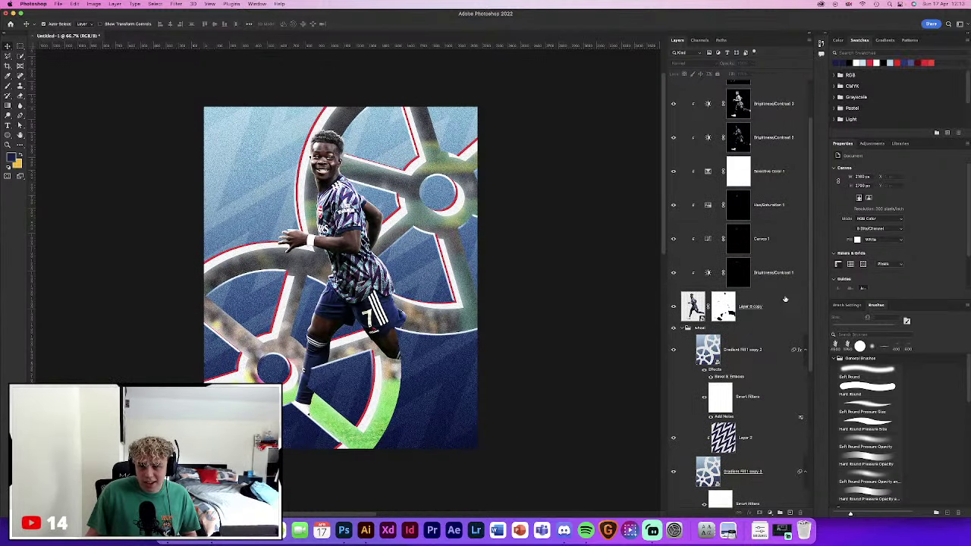
Convert Layer 0 copy through Levels 1 into a single smart object
left_click(785, 300)
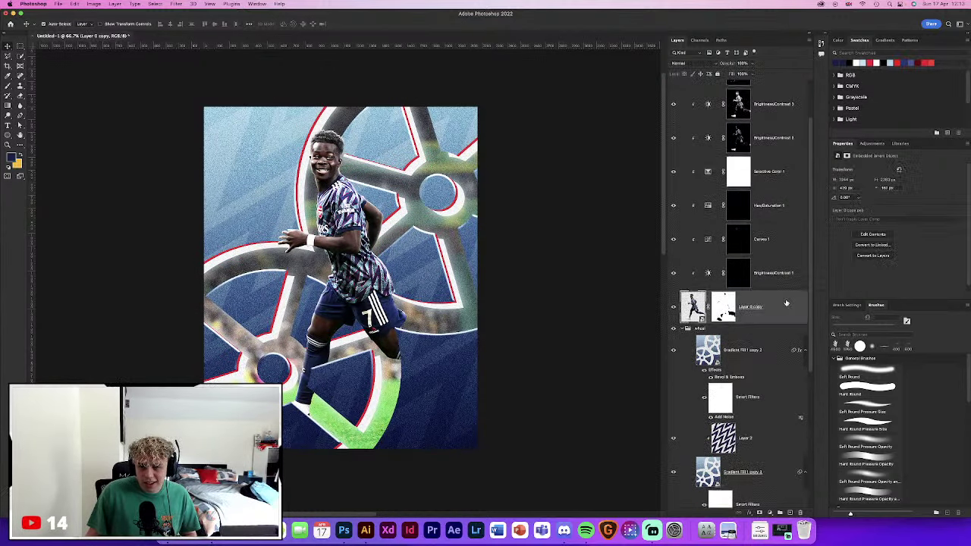
left_click(776, 100, "shift")
right_click(785, 106)
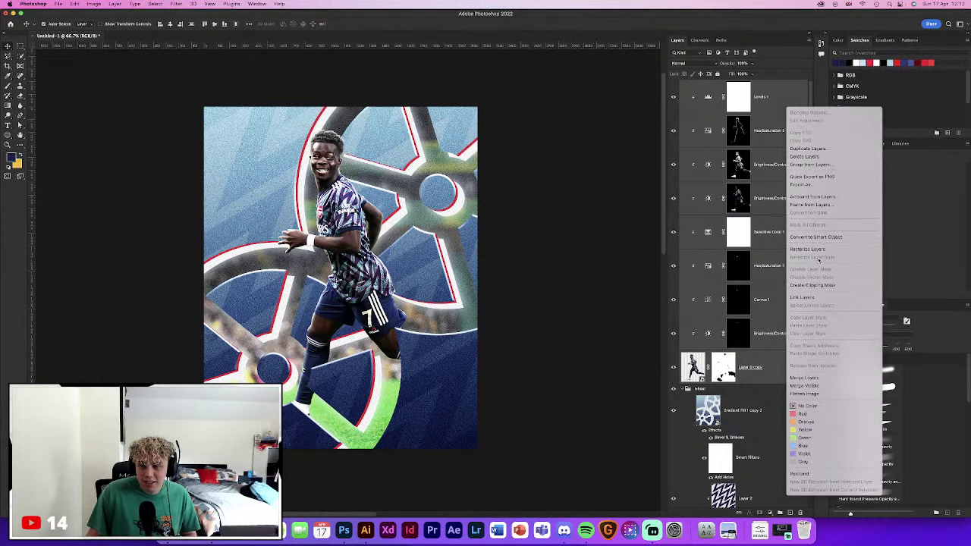
left_click(818, 237)
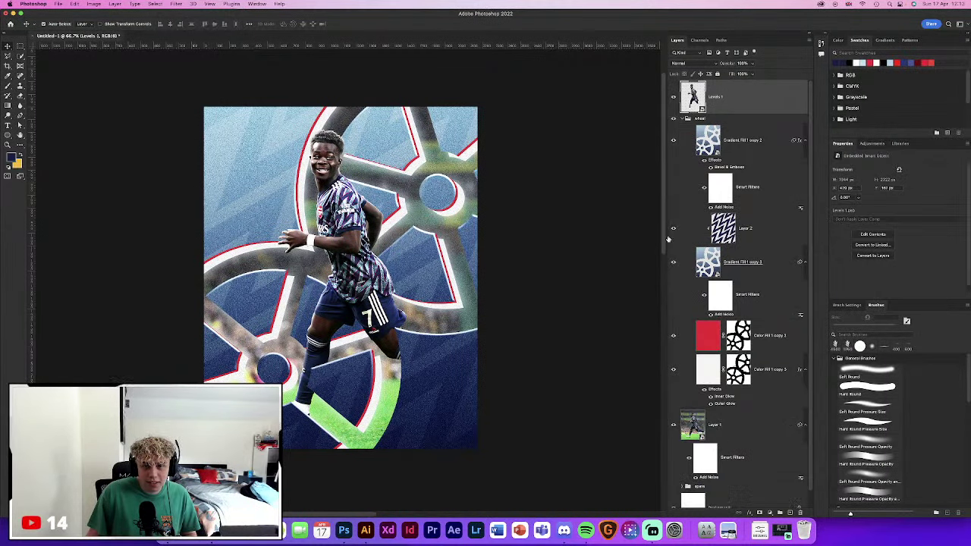
Collapse the wheel group and hide Layer 1
left_click(683, 119)
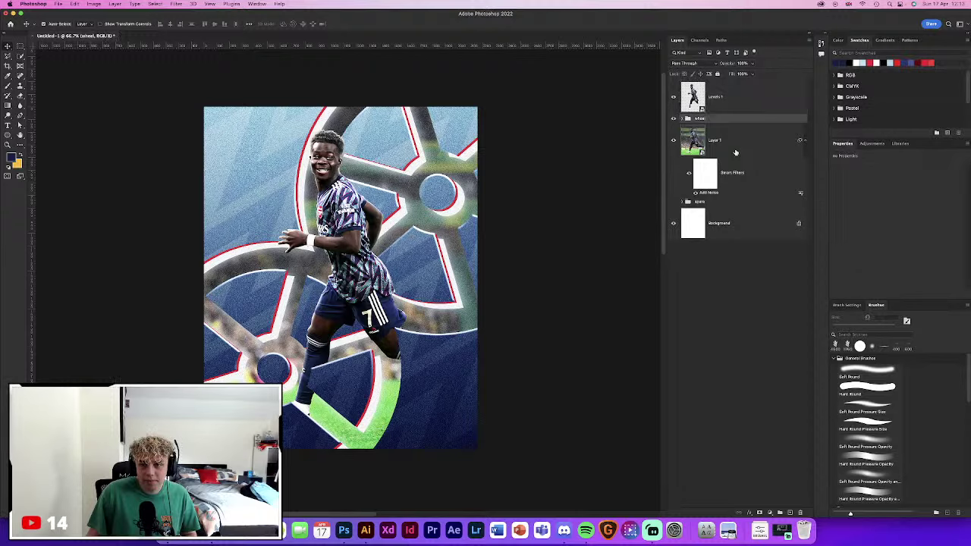
left_click(686, 142)
left_click(674, 142)
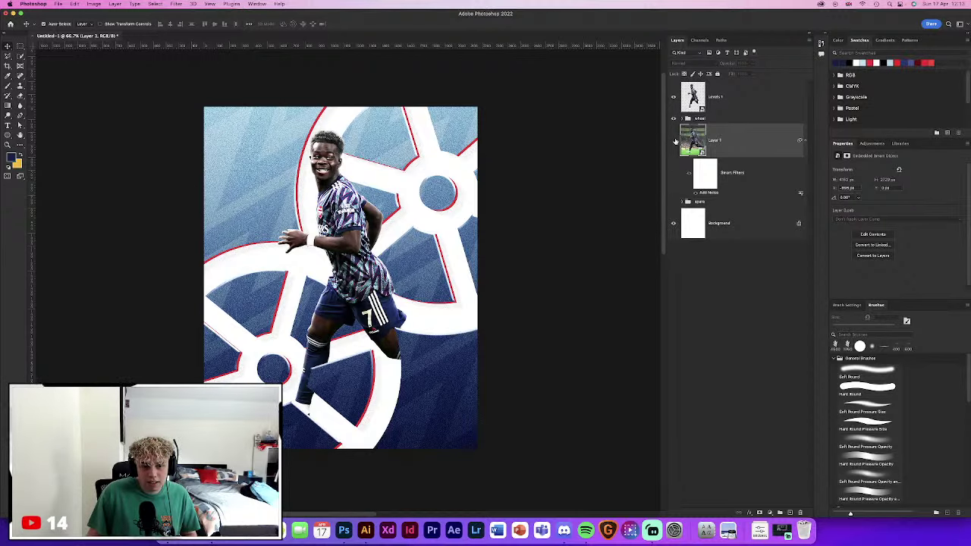
Show Layer 1 again and give the Levels 1 player smart object an Add Noise smart filter
left_click(674, 141)
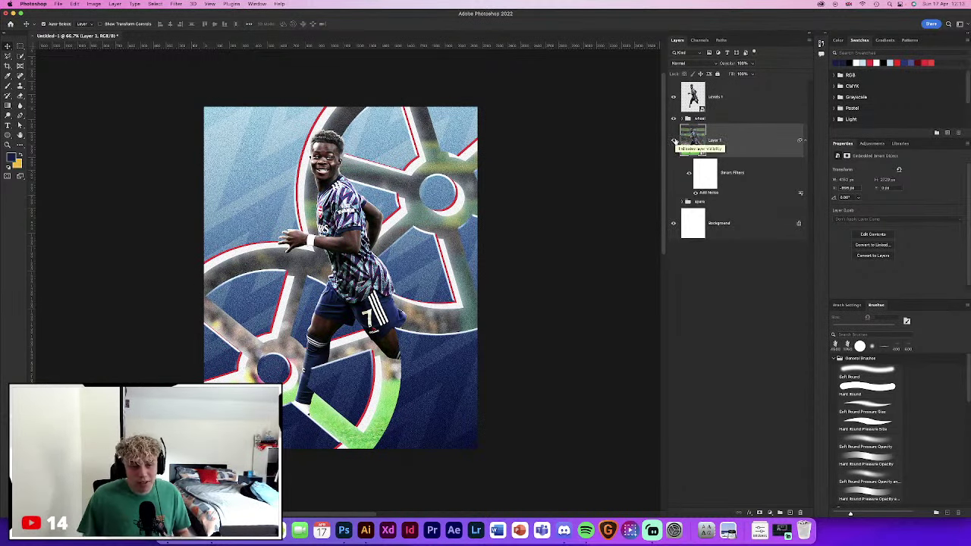
left_click(732, 101)
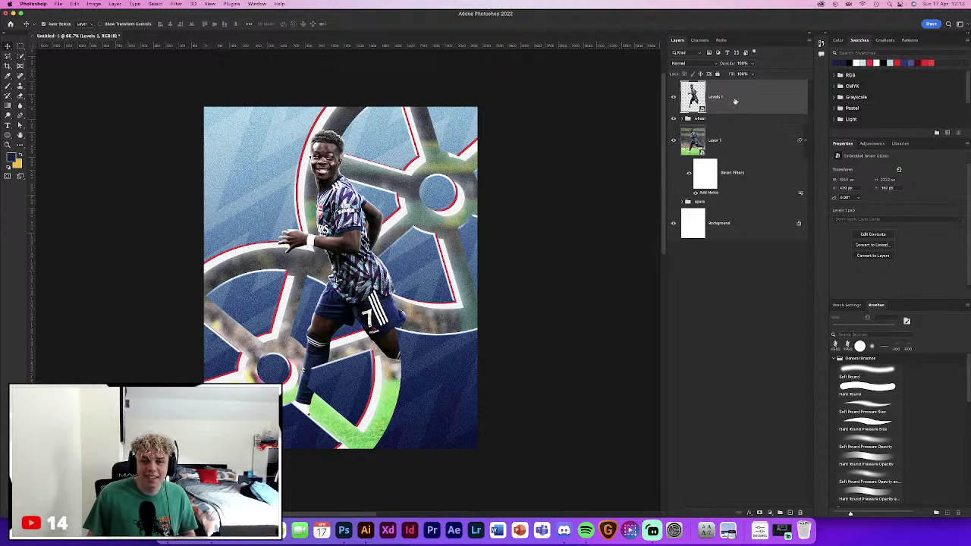
left_click(176, 4)
left_click(201, 14)
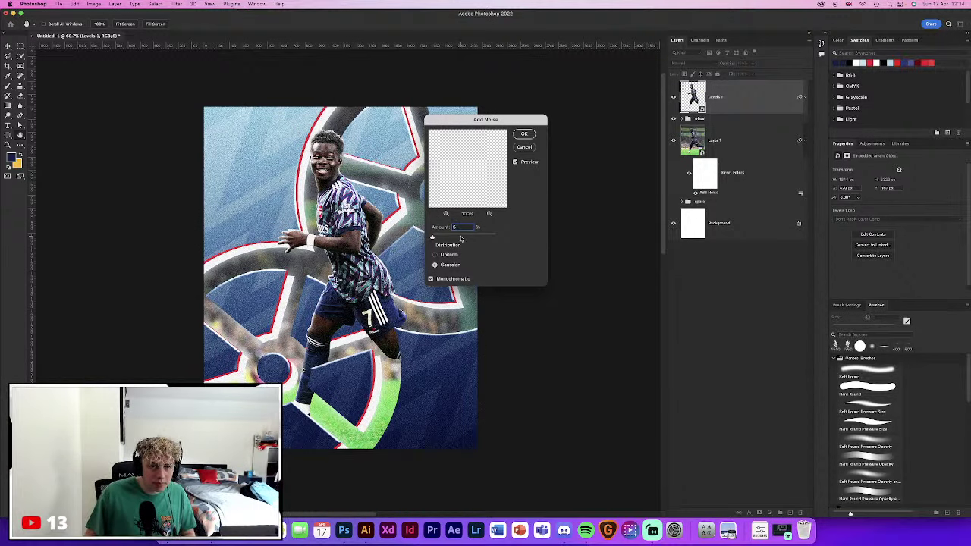
left_click(524, 136)
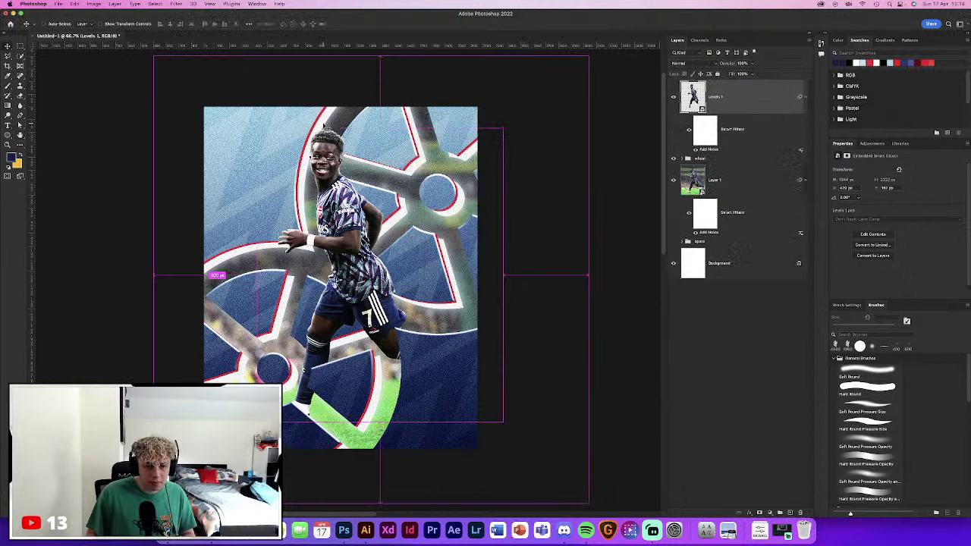
key("ctrl+plus")
key("ctrl+plus")
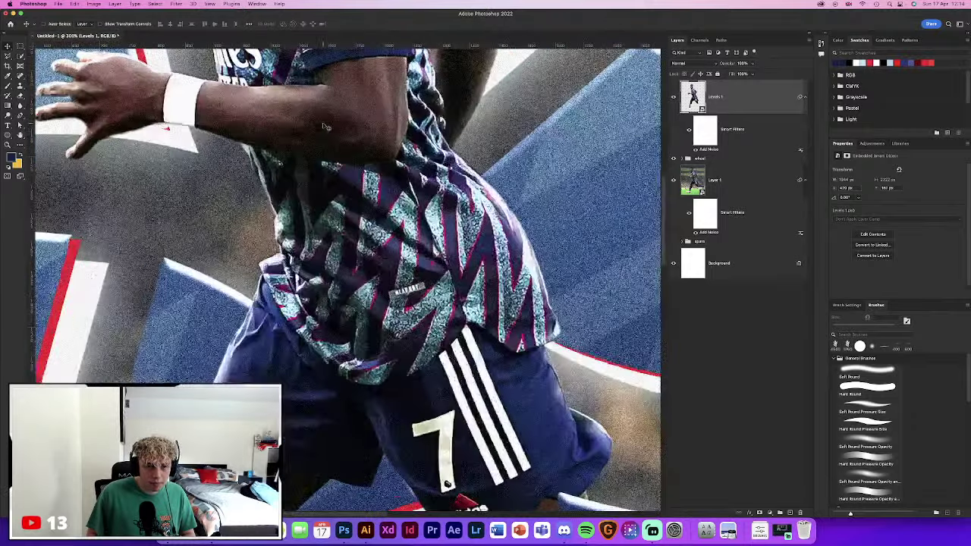
key("ctrl+0")
scroll(349, 273, "right", 1)
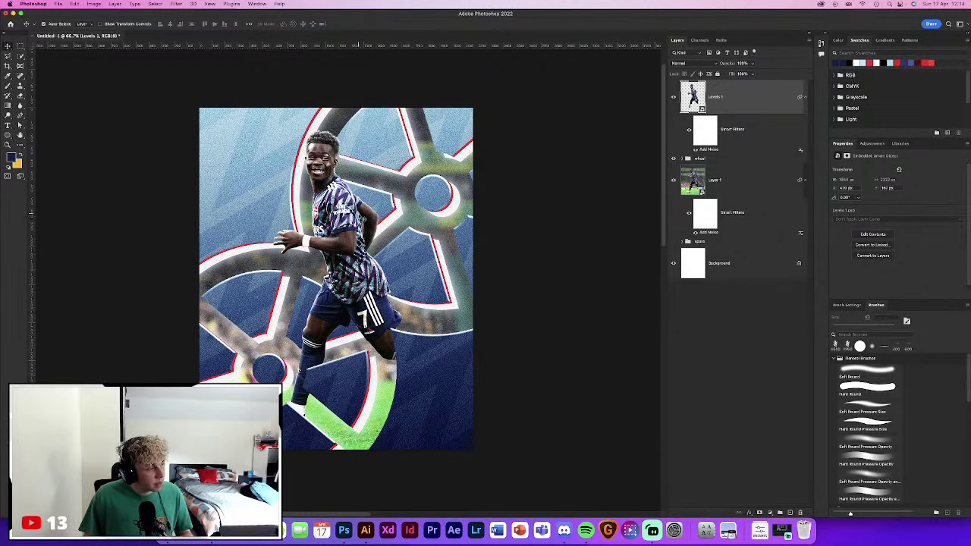
left_click_drag(543, 291, 547, 302)
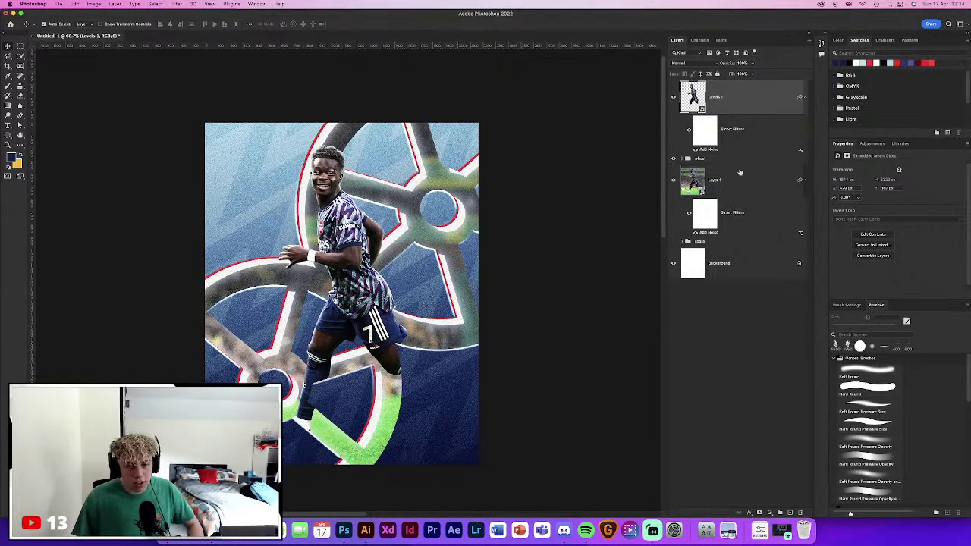
Add a very light blue Solid Color fill layer above Layer 1
left_click(685, 243)
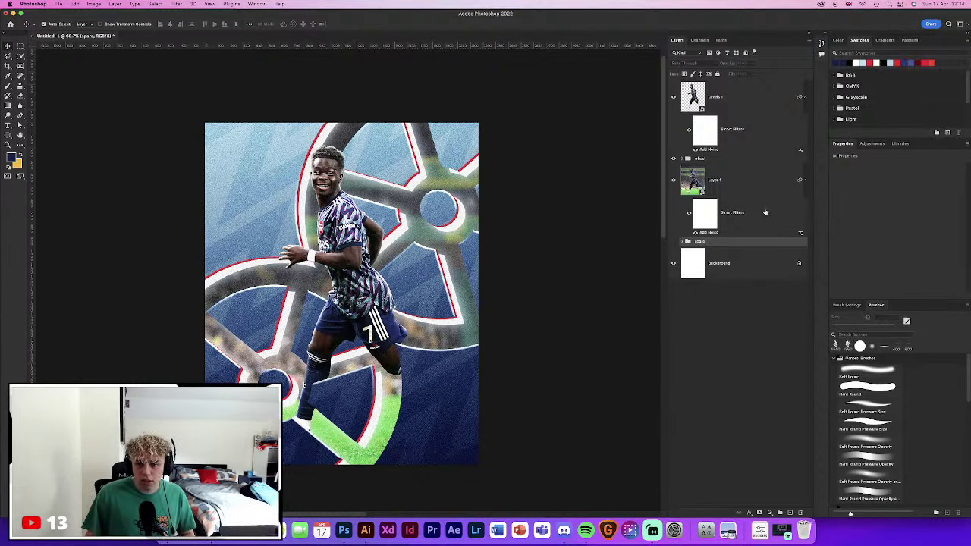
left_click(759, 180)
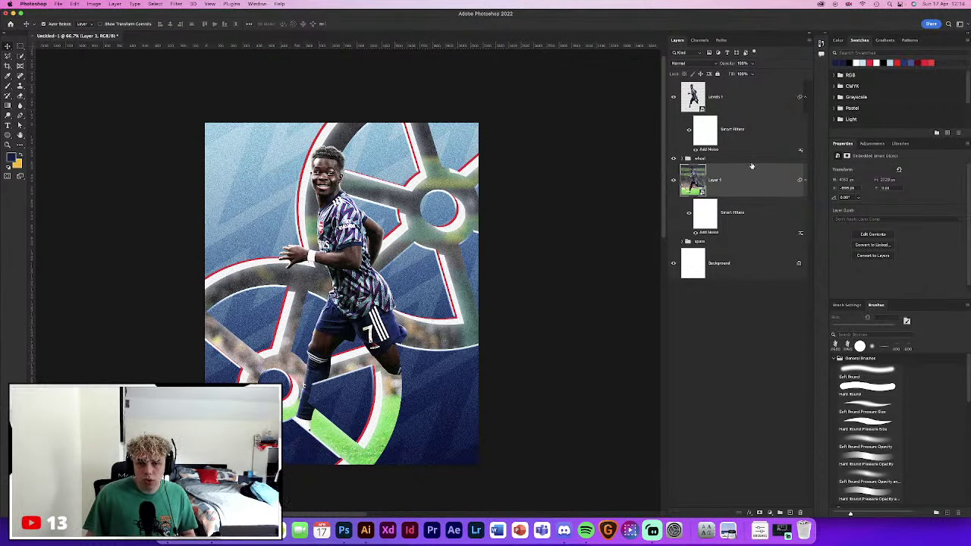
left_click(768, 513)
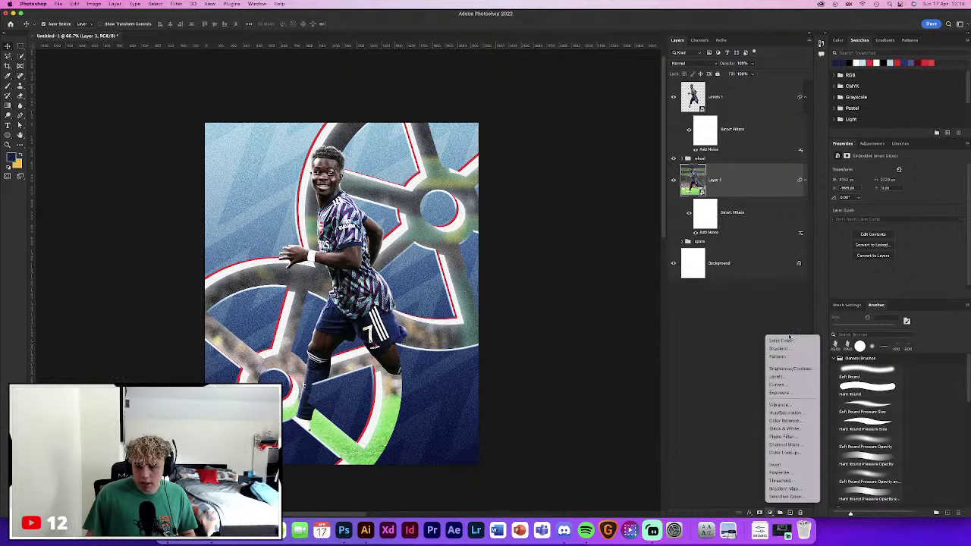
left_click(348, 185)
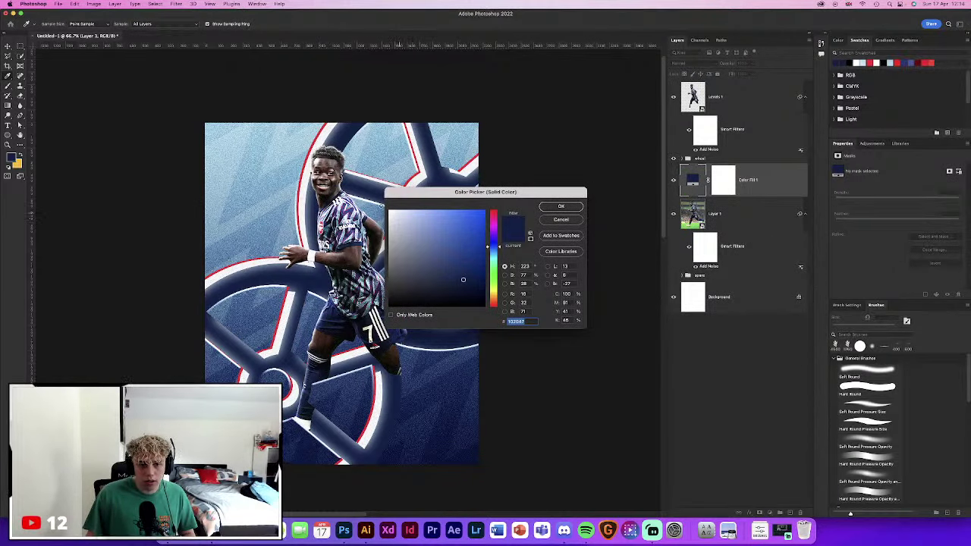
left_click_drag(462, 279, 399, 214)
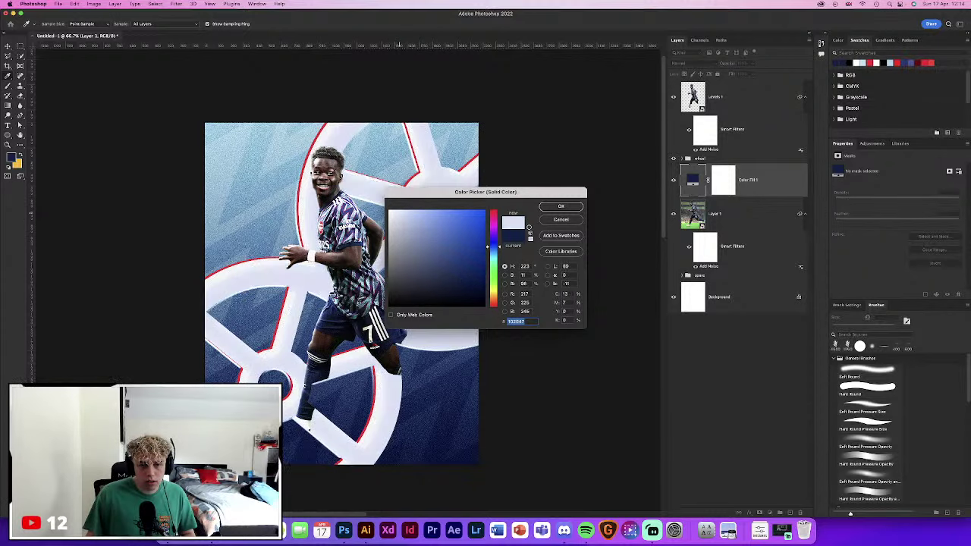
left_click(569, 207)
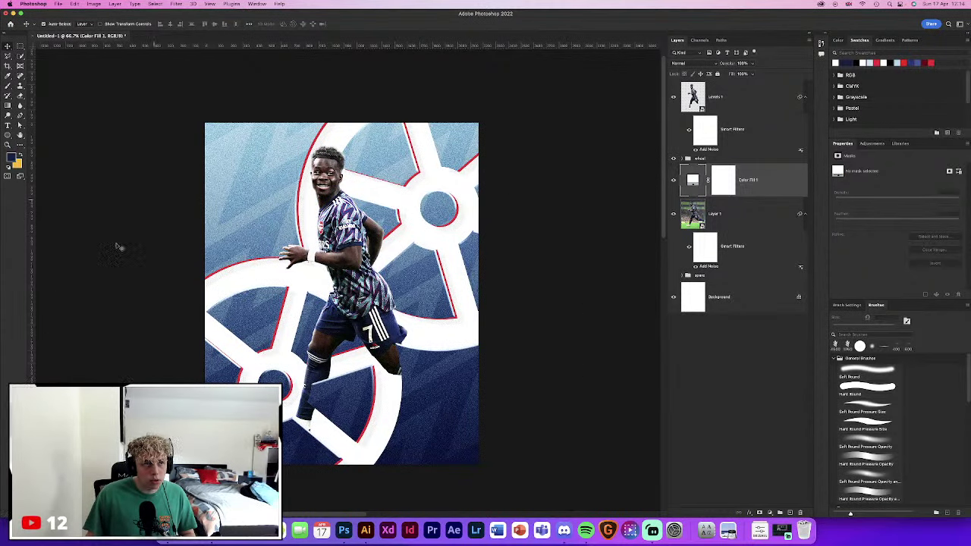
Set Color Fill 1 to Screen blending and invert its mask to black
left_click(694, 62)
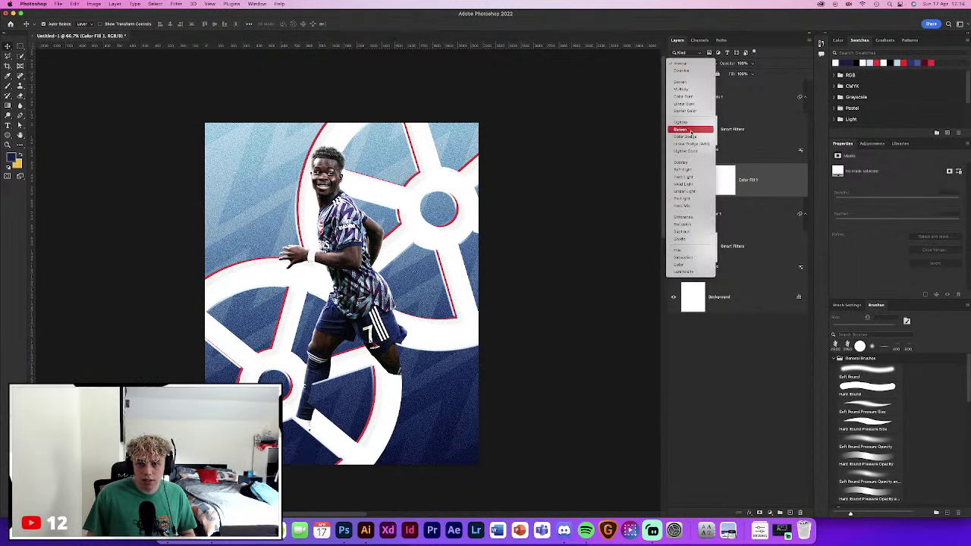
left_click(692, 131)
left_click(720, 182)
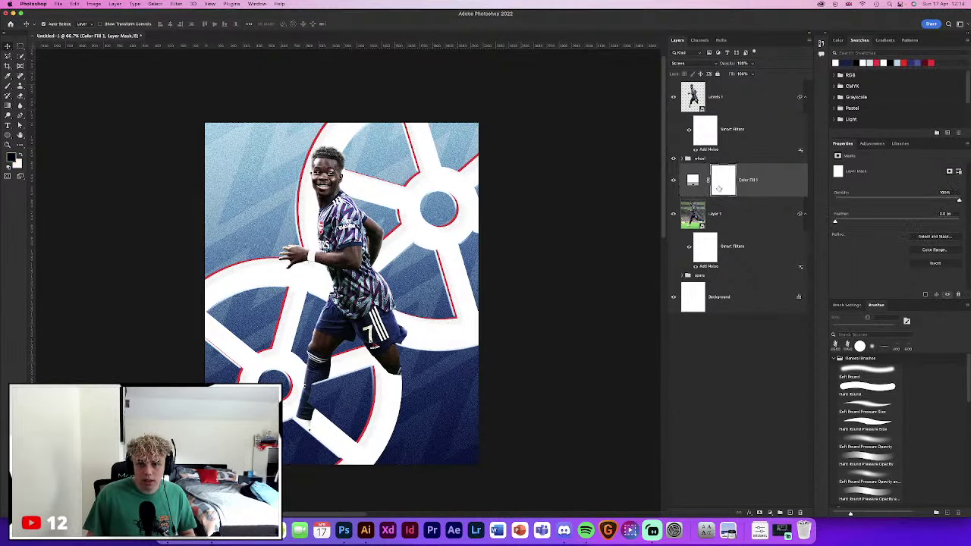
key("ctrl+i")
left_click(585, 223)
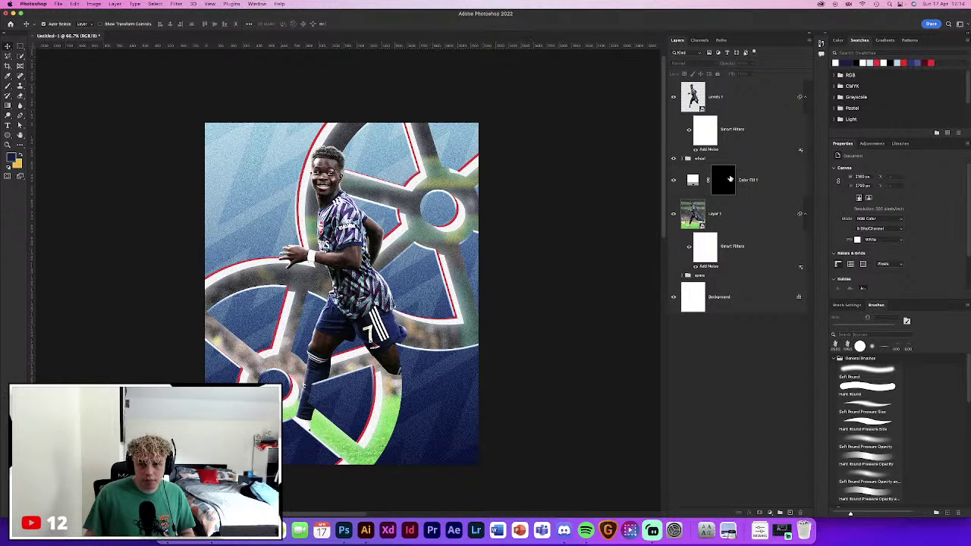
Prepare an 800 px white Soft Round brush on the Color Fill 1 mask
left_click(729, 179)
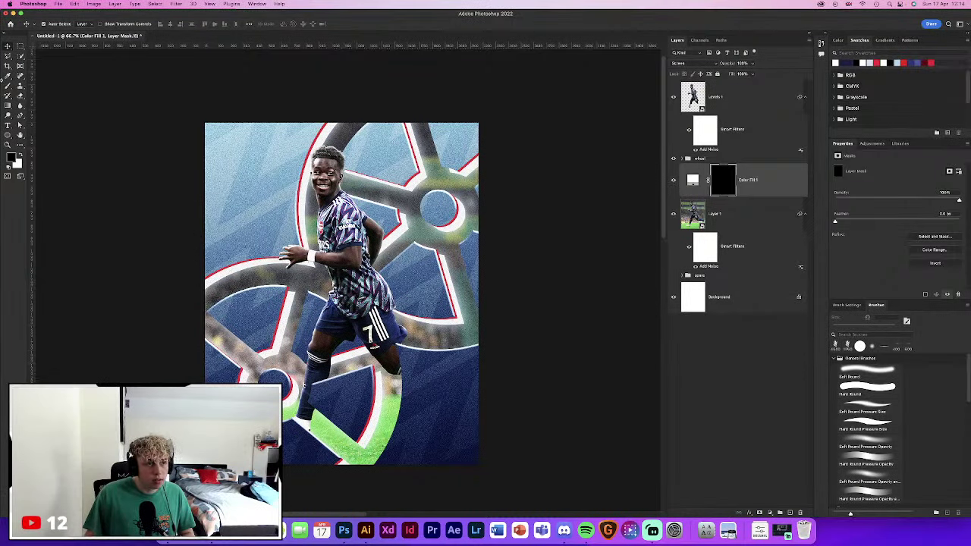
left_click(8, 88)
left_click(47, 25)
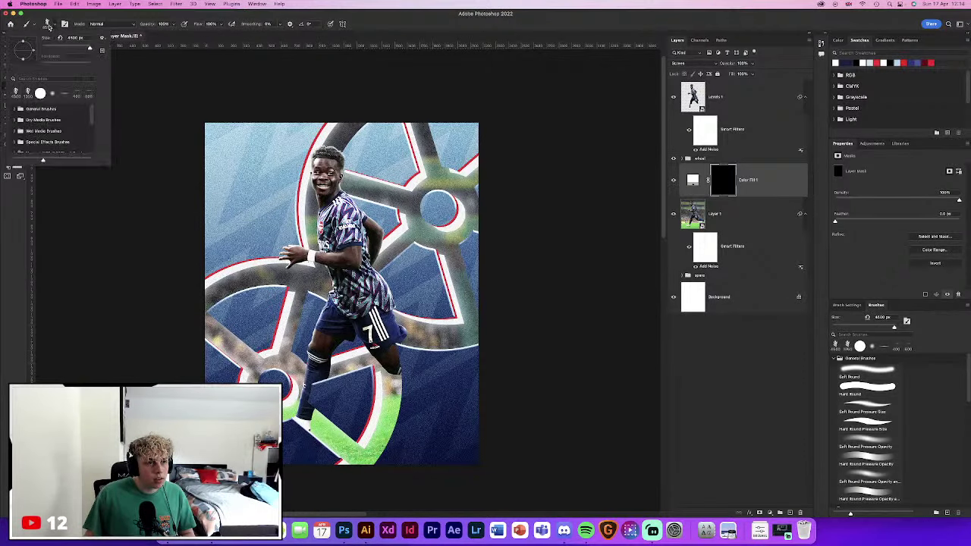
left_click(52, 94)
left_click(57, 23)
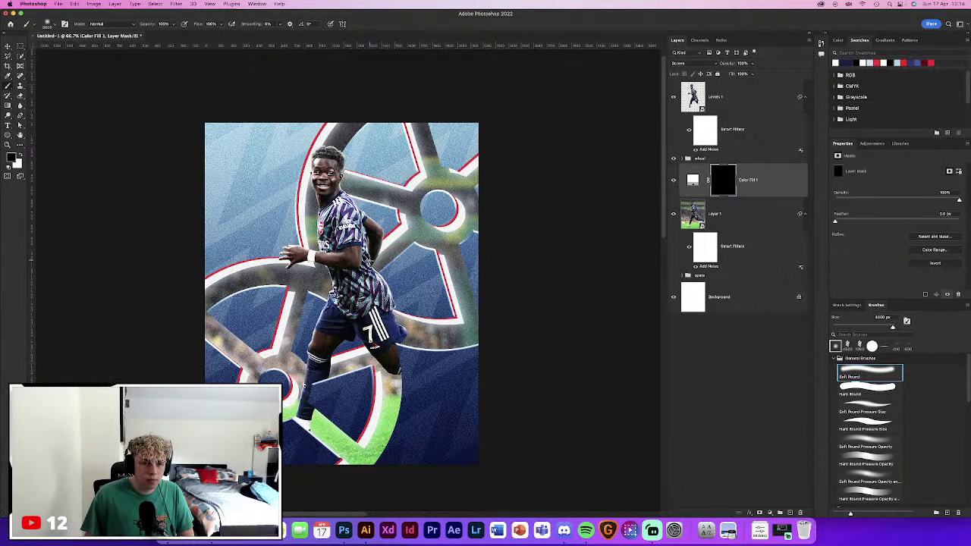
key("bracketright")
key("bracketright")
key("bracketright")
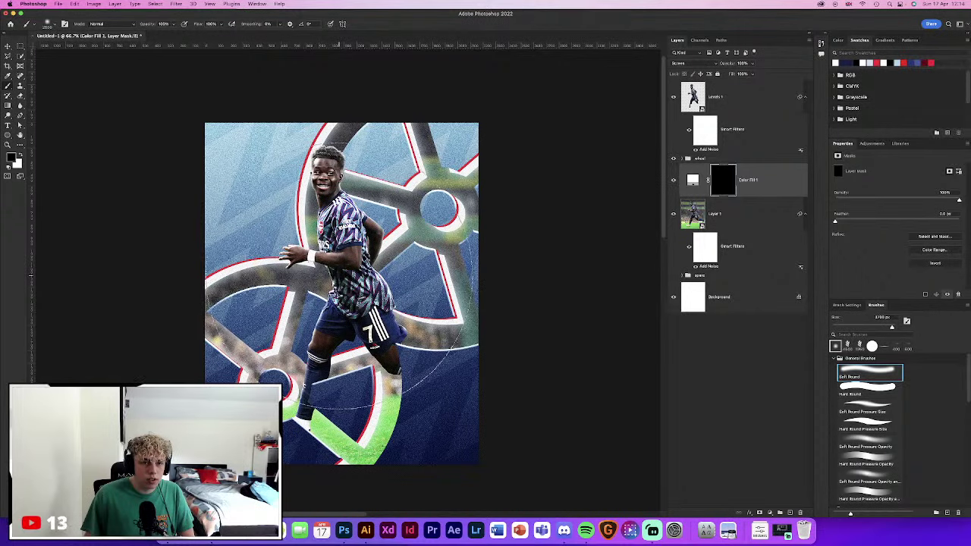
key("bracketleft")
key("bracketleft")
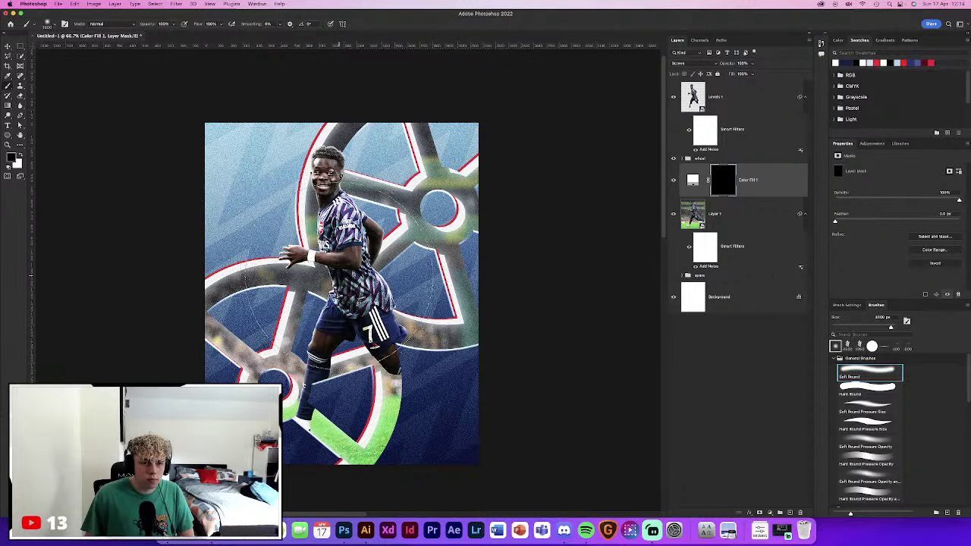
key("bracketleft")
key("bracketleft")
key("bracketleft")
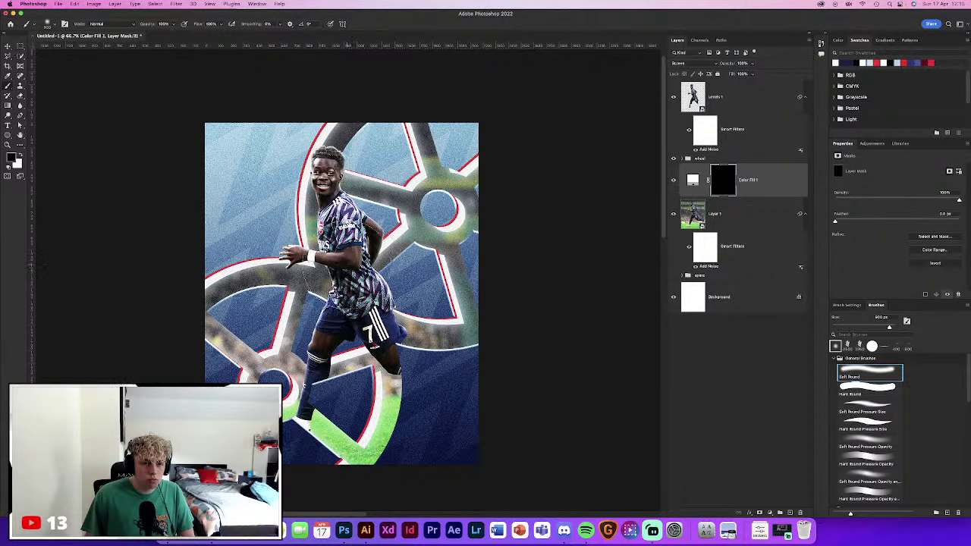
left_click(701, 179)
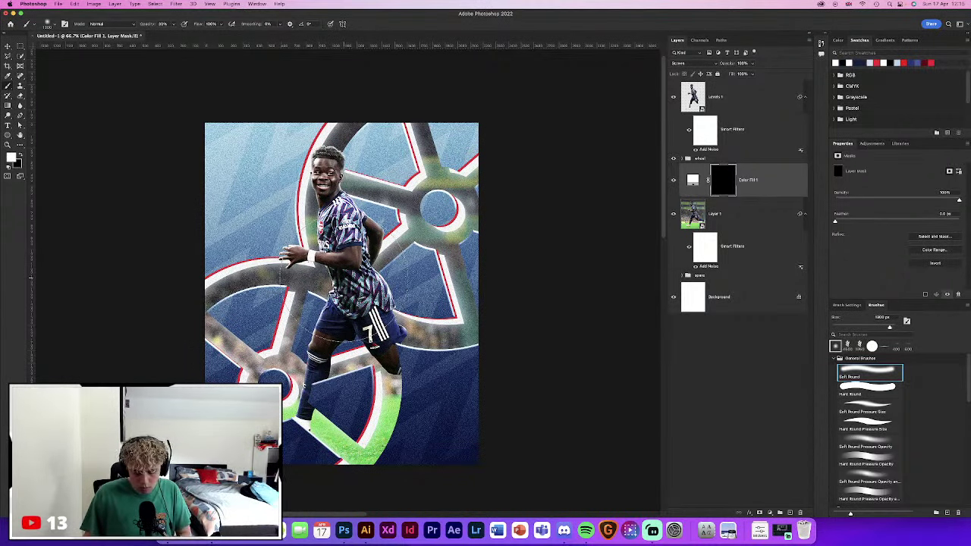
Paint soft glow dabs near the player's head, shoulder and lower body, then compare the effect
left_click(334, 291)
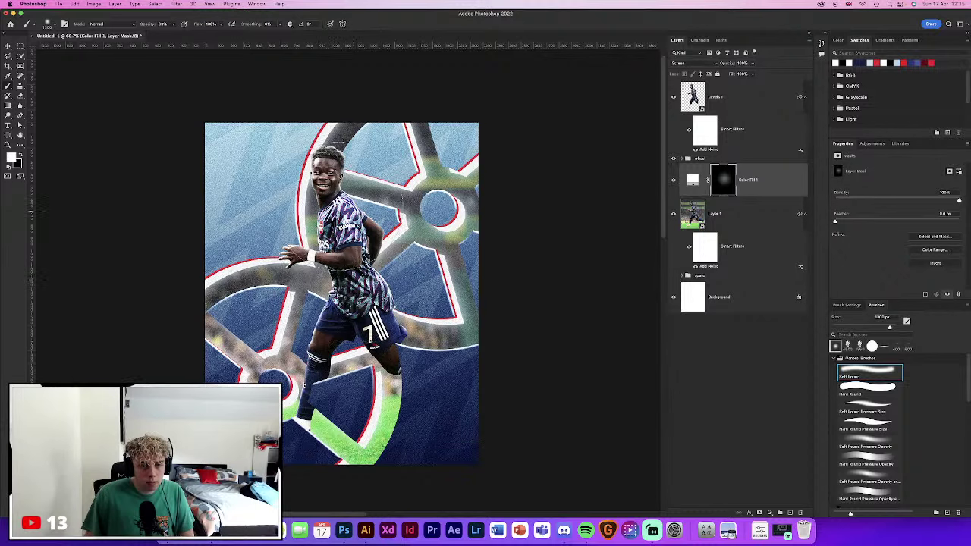
left_click(345, 193)
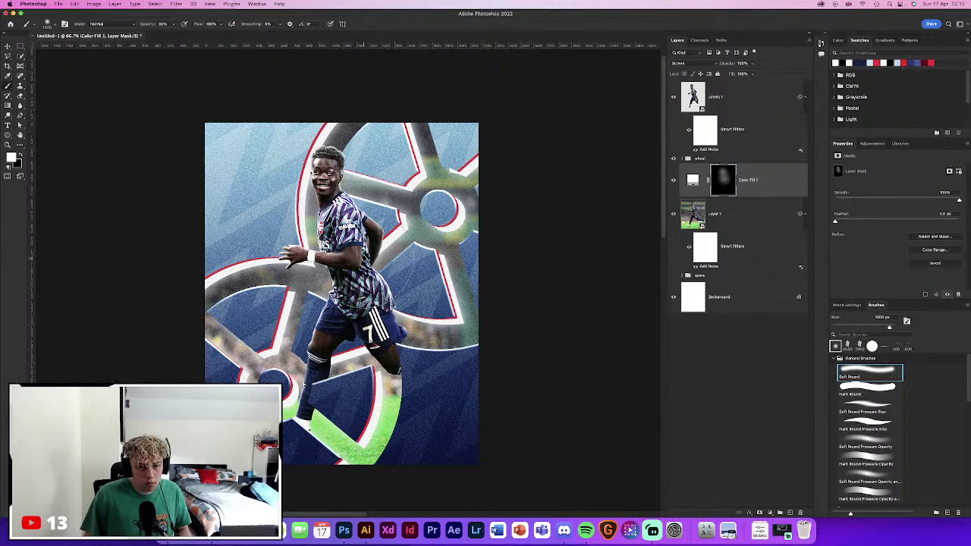
key("bracketleft")
key("bracketleft")
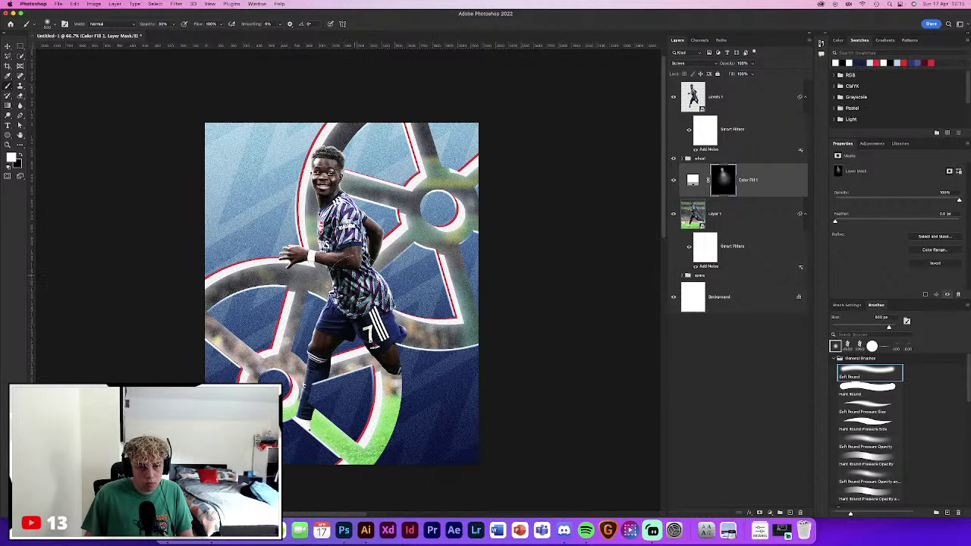
key("bracketright")
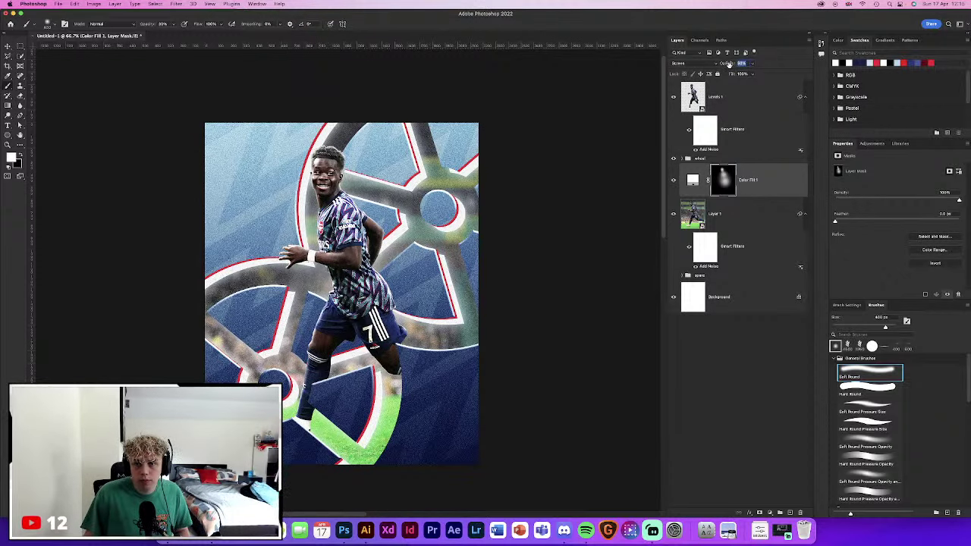
left_click(7, 46)
left_click(592, 210)
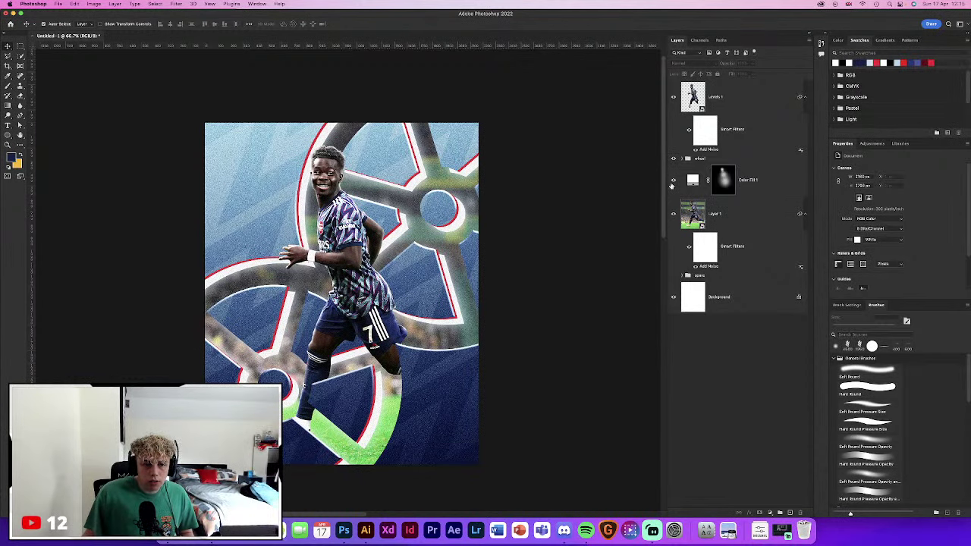
left_click(671, 182)
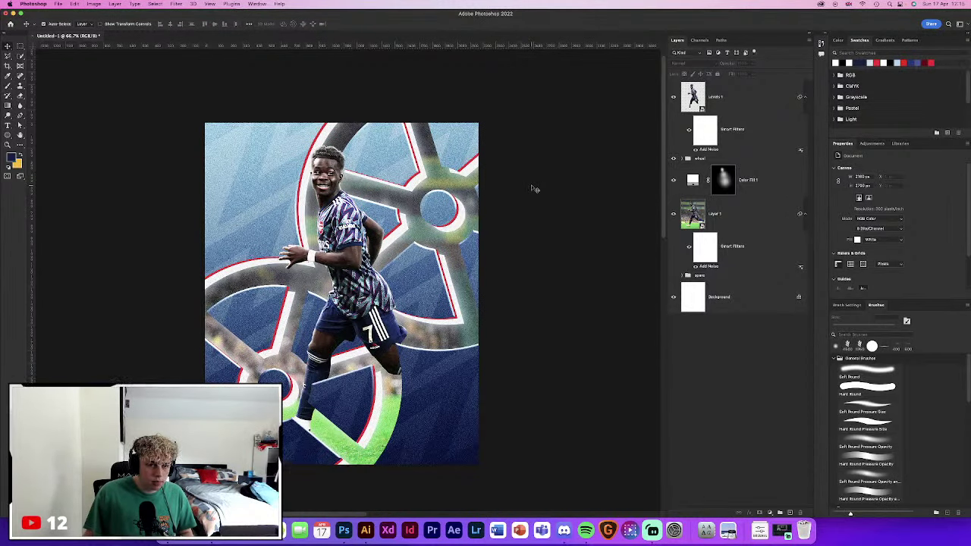
left_click(152, 540)
Navigate from Documents through EJD Mega Bundle and EJD Lens Flares Pack into the Flares folder
left_click(162, 103)
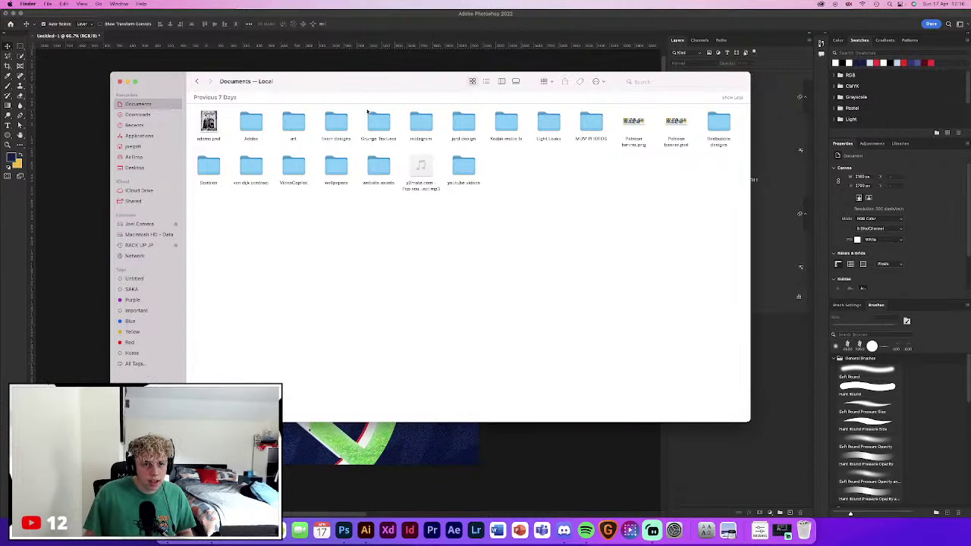
left_click(379, 125)
double_click(381, 129)
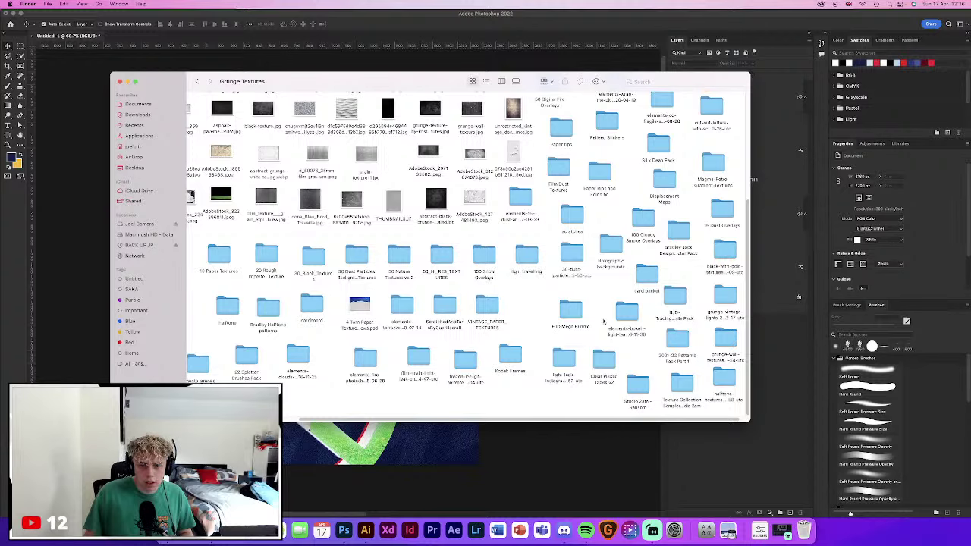
double_click(573, 308)
double_click(217, 128)
left_click(216, 109)
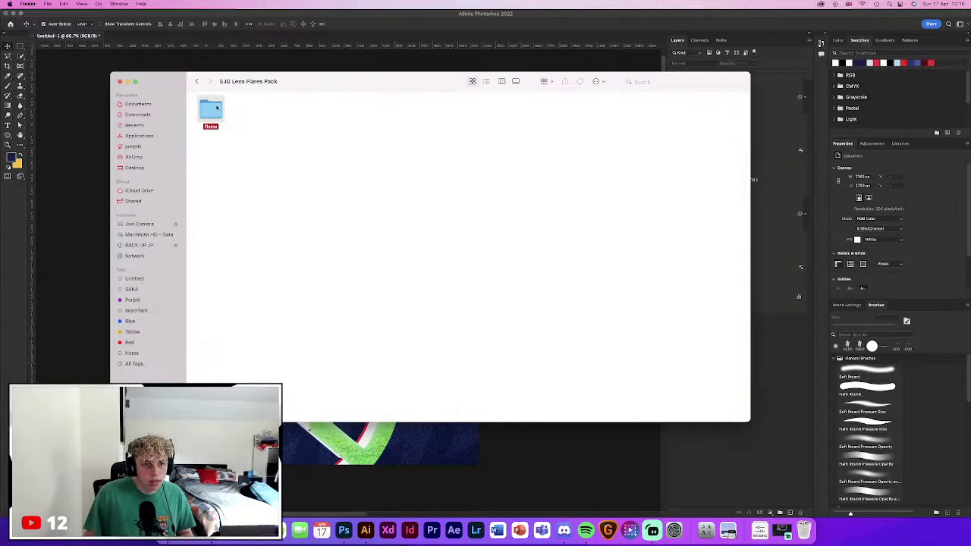
double_click(216, 108)
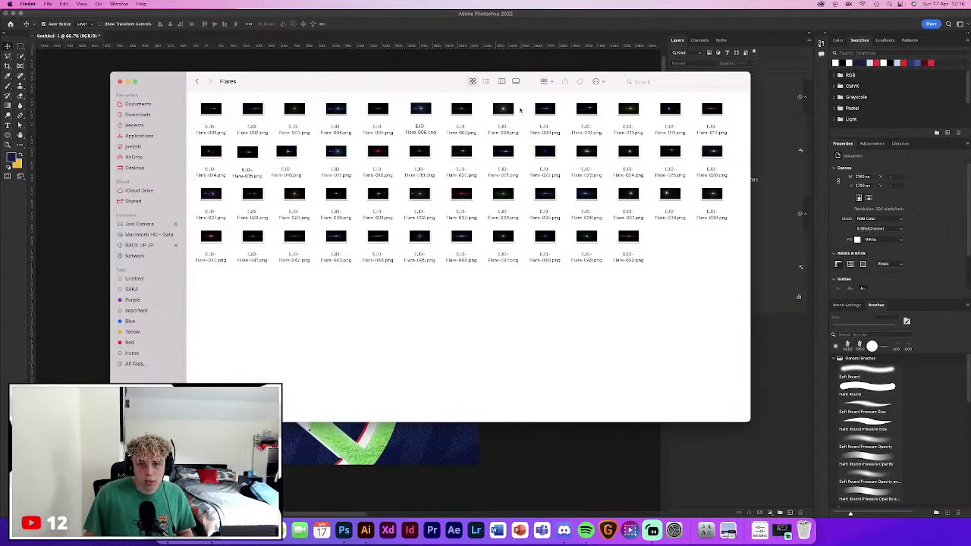
Quick Look preview Flare-008, 037, 031, 049, 038, 039 and 029
left_click(503, 108)
key("space")
key("space")
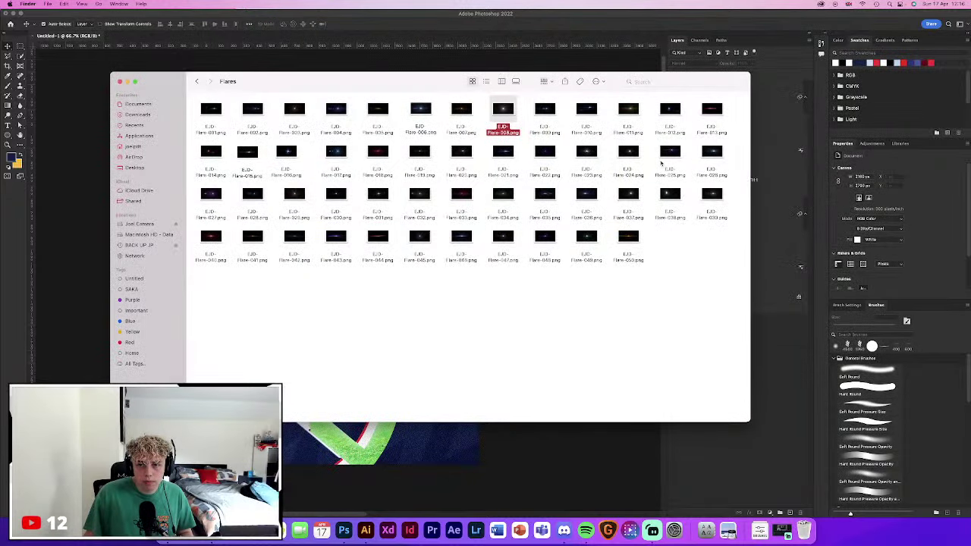
left_click(629, 194)
key("space")
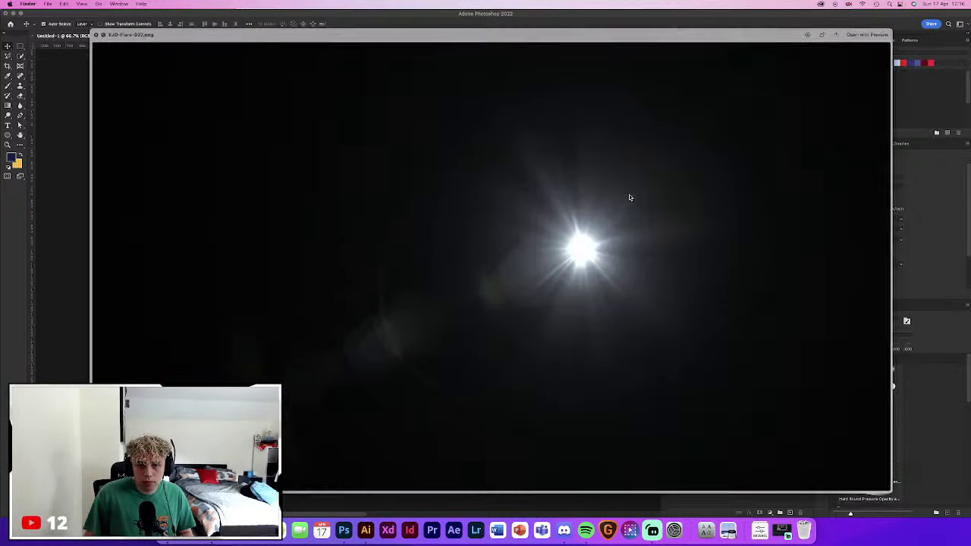
key("space")
left_click(378, 194)
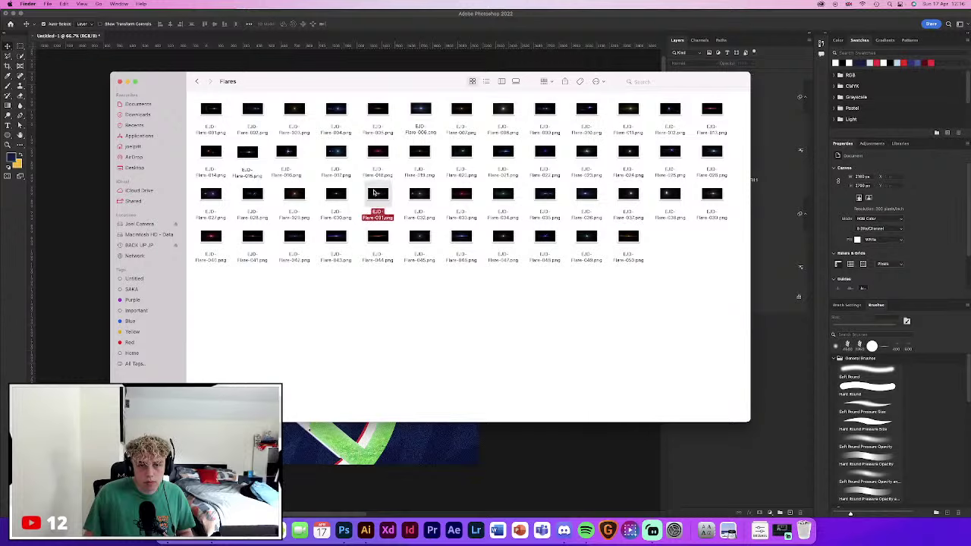
key("space")
key("space")
left_click(582, 239)
key("space")
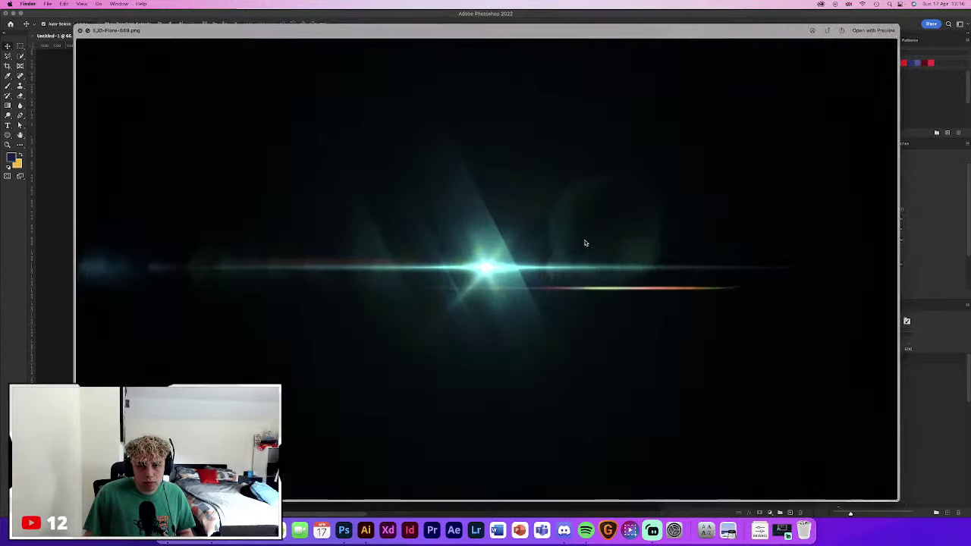
key("space")
left_click(668, 196)
key("space")
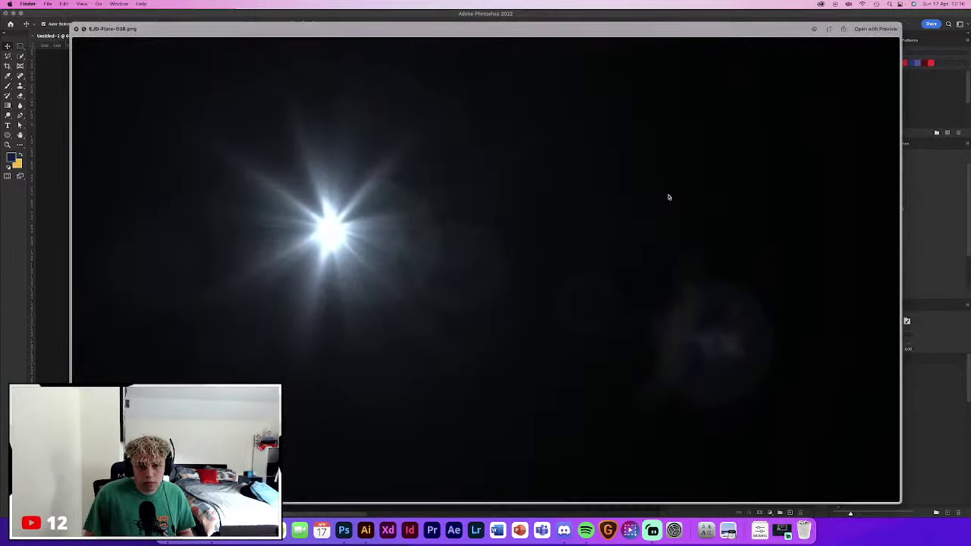
key("space")
left_click(720, 197)
key("space")
key("space")
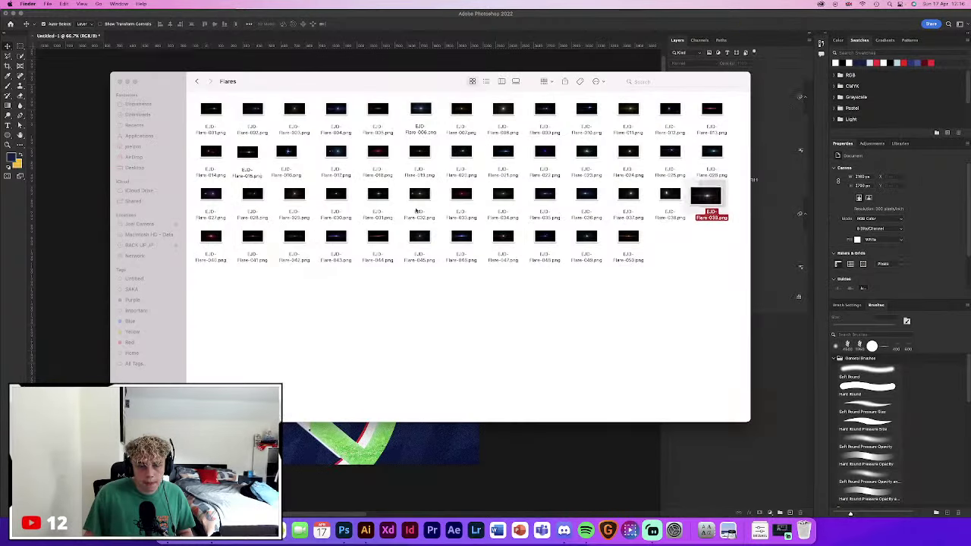
left_click(302, 201)
key("space")
key("space")
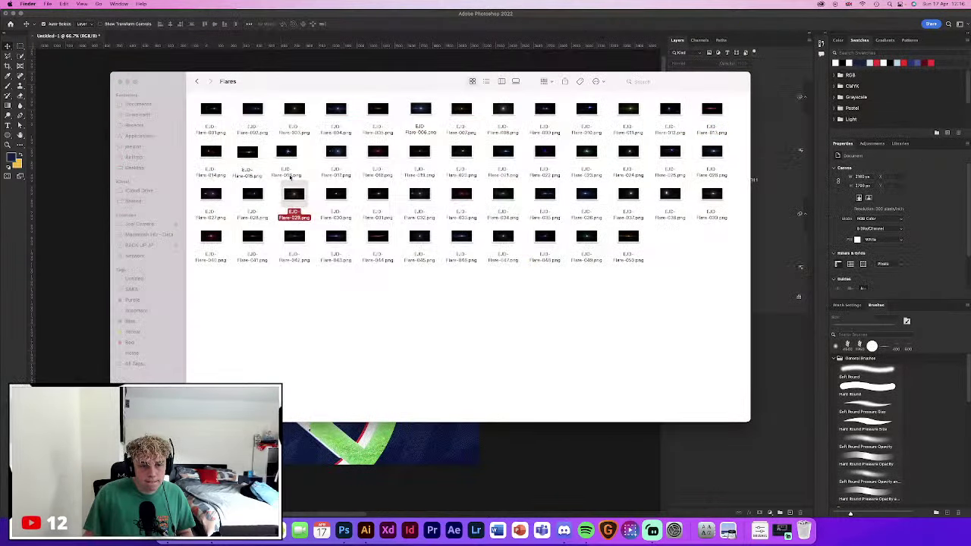
left_click(243, 154)
key("space")
key("space")
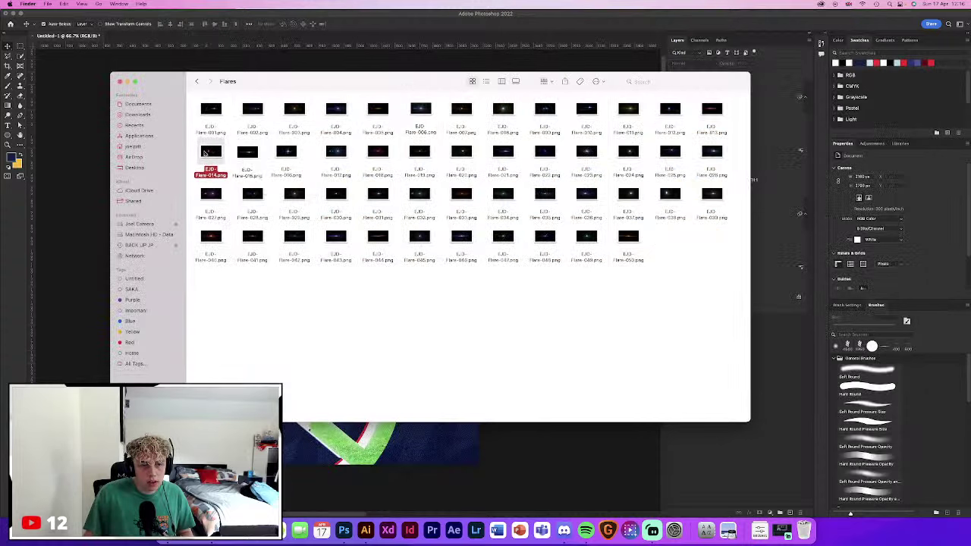
Compare Flare-031, 030, 003, 007, 008 and 015, then drag Flare-037.png onto the poster
left_click(374, 198)
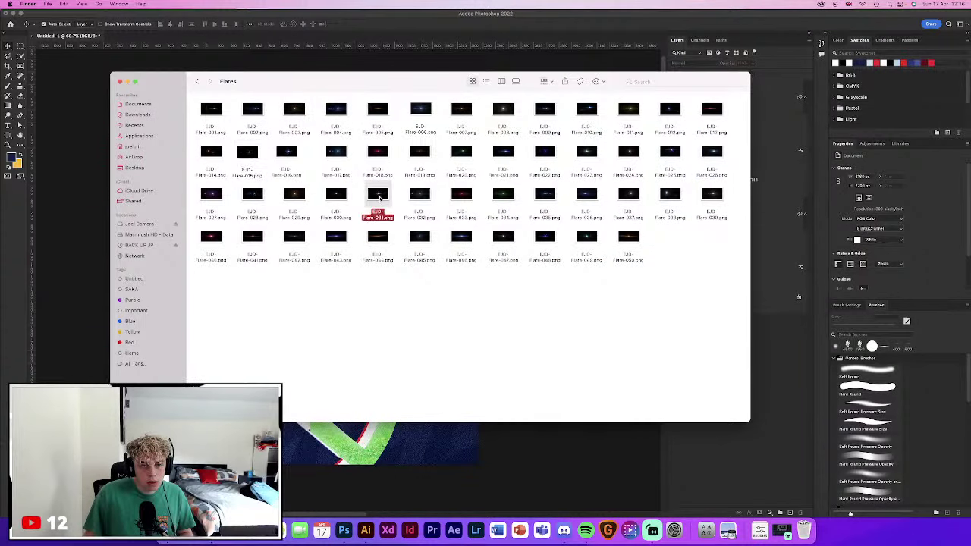
key("space")
key("space")
left_click(333, 199)
key("space")
key("space")
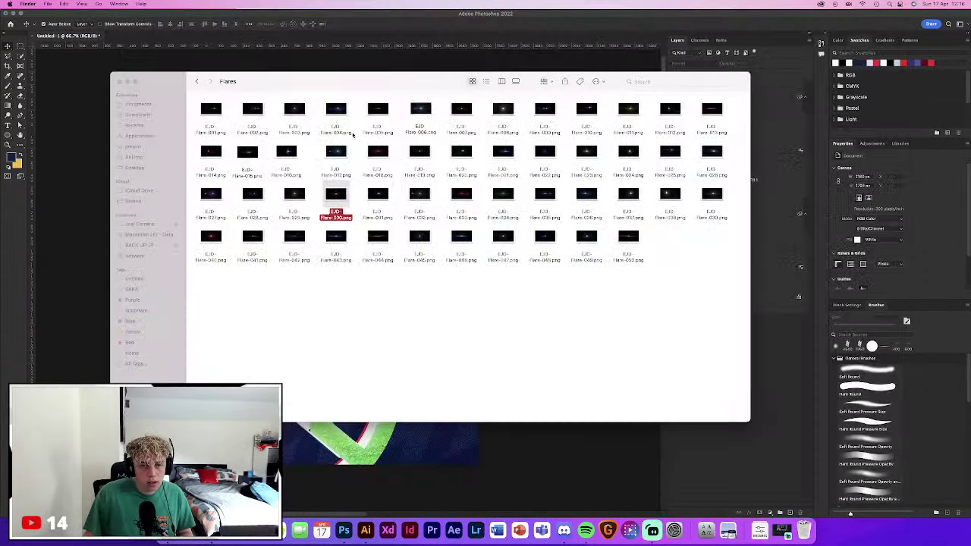
left_click(299, 119)
key("space")
key("space")
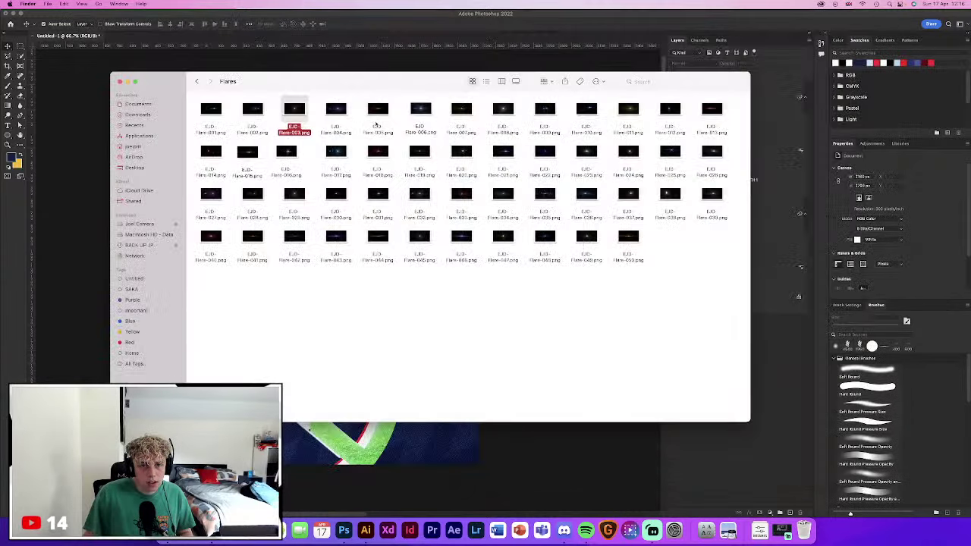
left_click(387, 115)
key("space")
key("space")
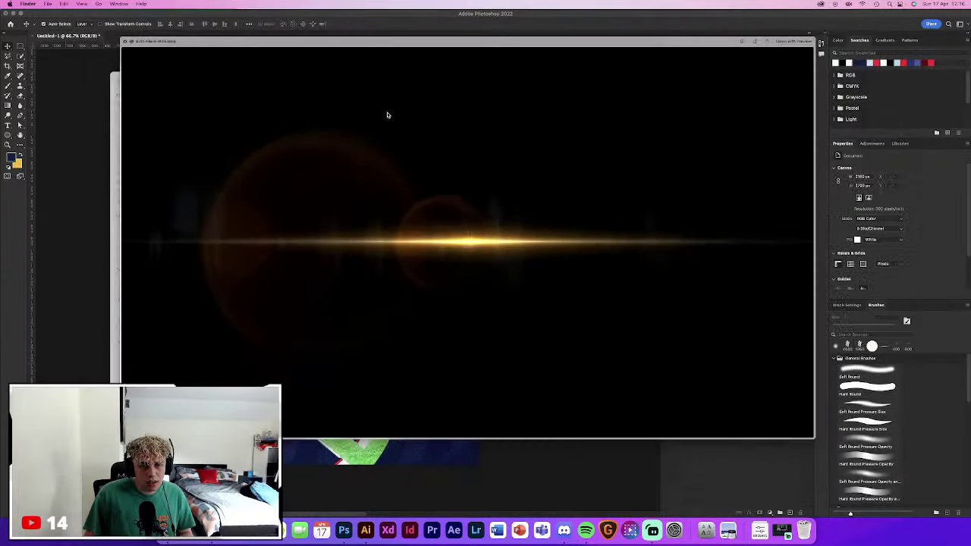
left_click(454, 112)
key("space")
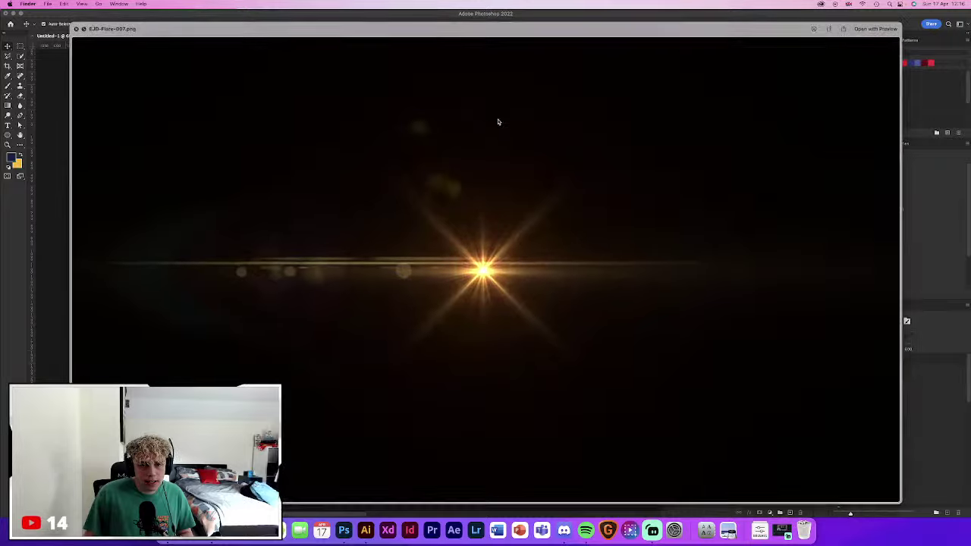
key("space")
left_click(509, 111)
key("space")
key("space")
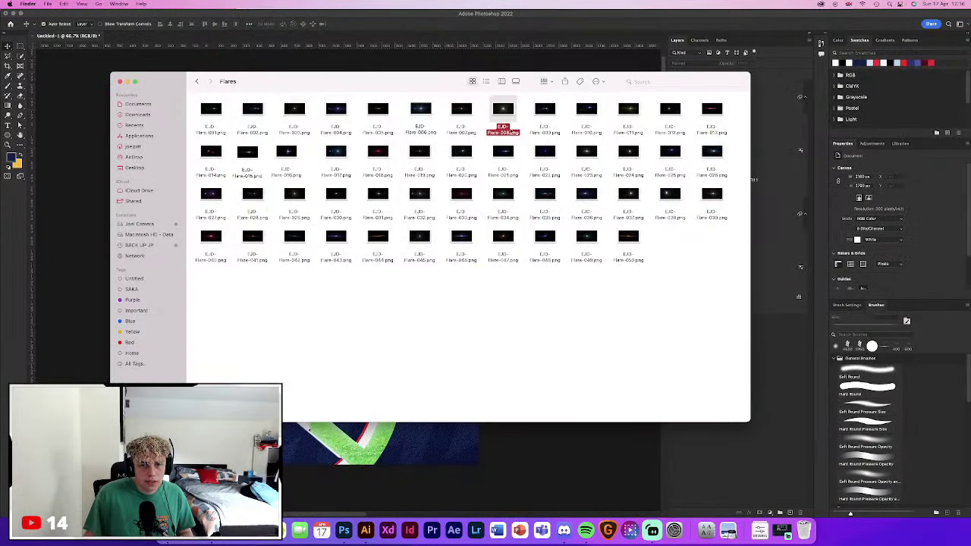
left_click(245, 155)
key("space")
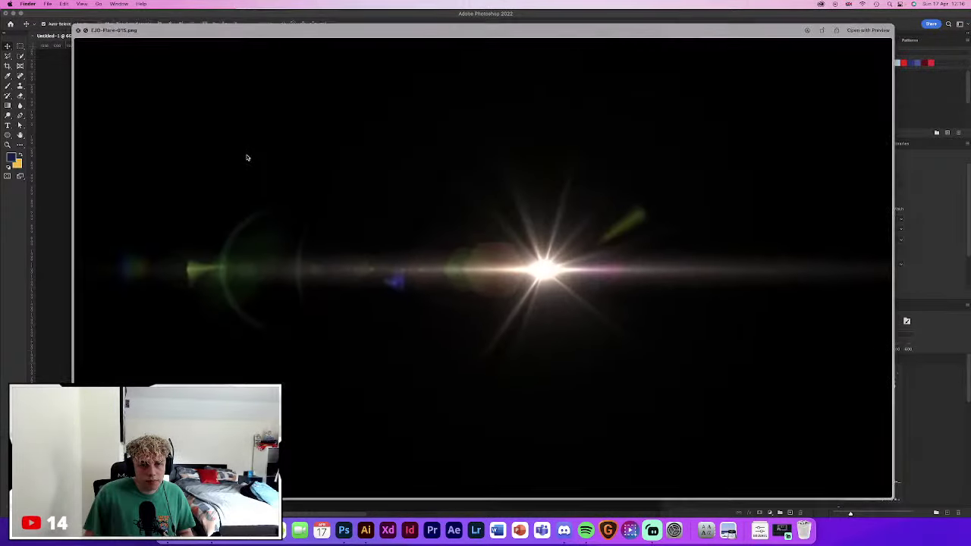
key("space")
left_click(629, 195)
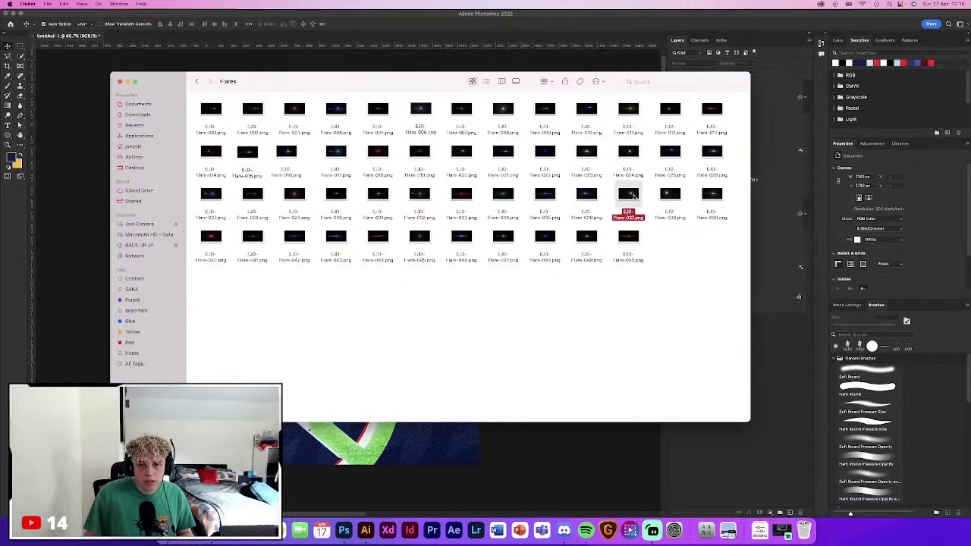
key("space")
key("space")
left_click_drag(630, 195, 64, 278)
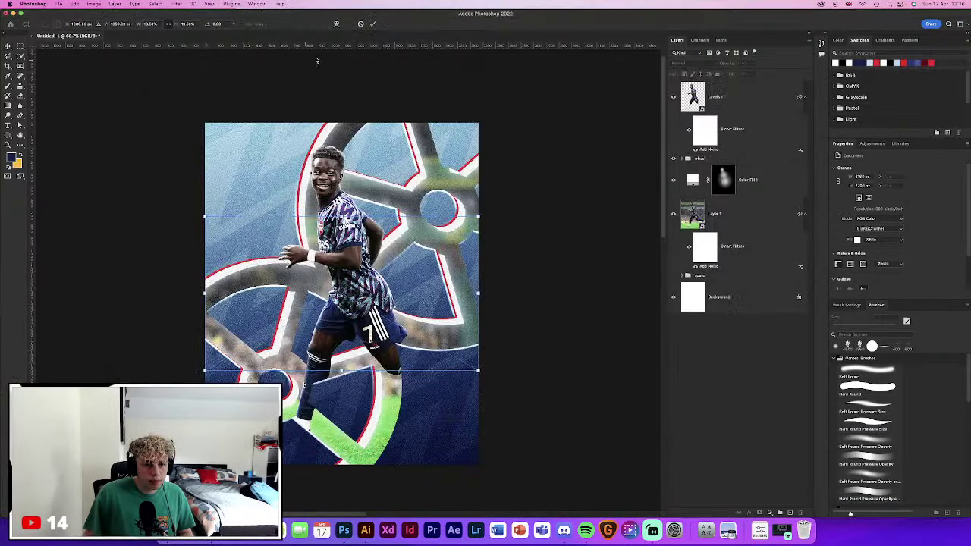
Place the flare, set it to Screen blending and scale it down to a small highlight
left_click(372, 24)
left_click(687, 62)
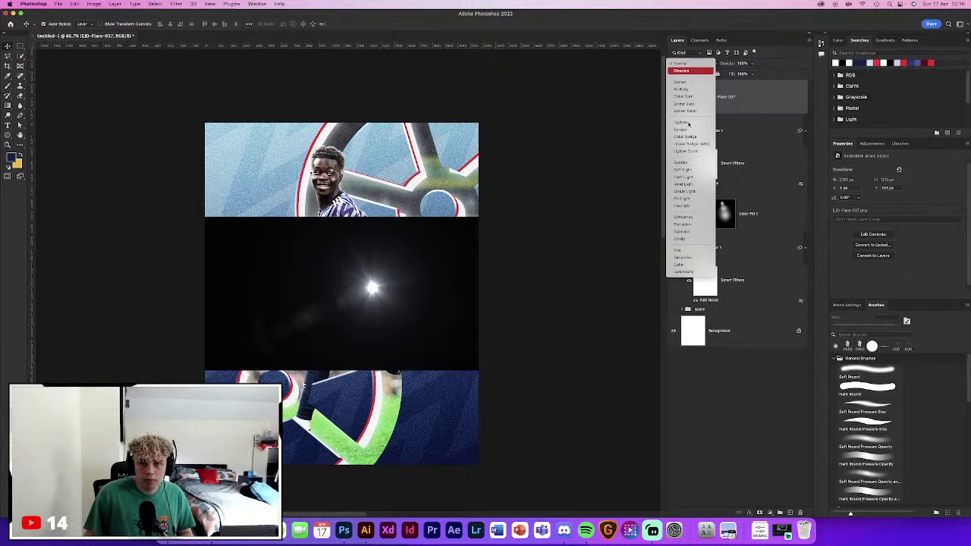
left_click(688, 130)
key("ctrl+t")
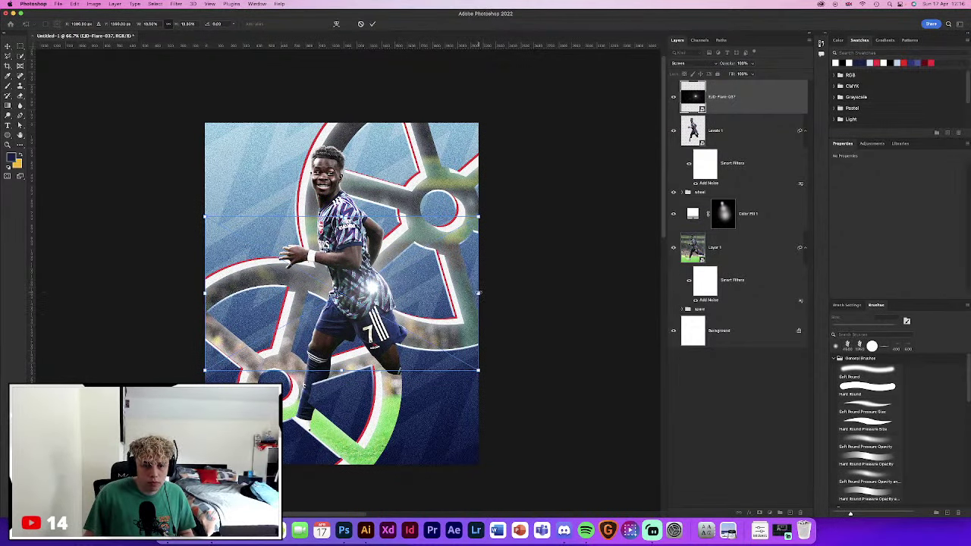
mouse_move(479, 294)
left_mouse_down()
mouse_move(395, 282)
mouse_move(401, 205)
mouse_move(395, 209)
left_mouse_up()
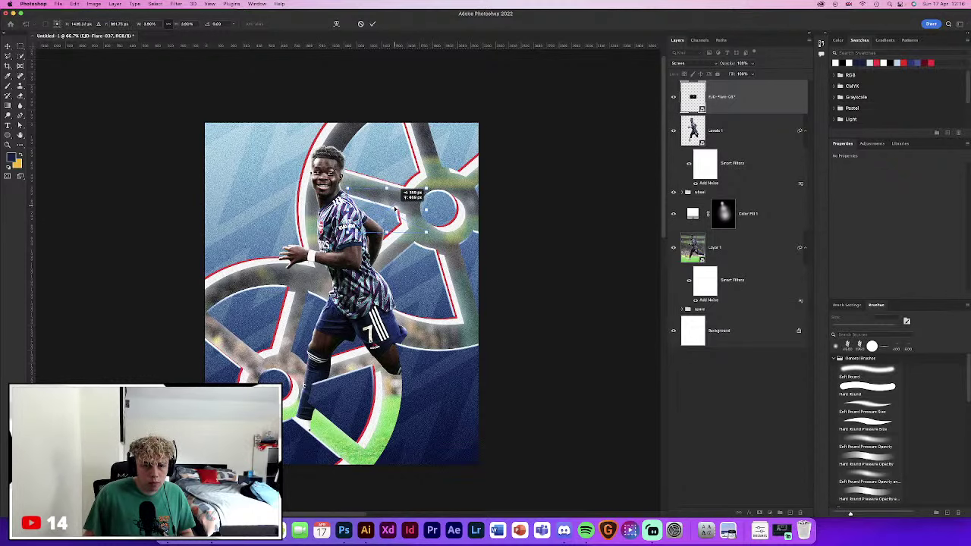
scroll(394, 208, "up", 2)
scroll(393, 206, "up", 3)
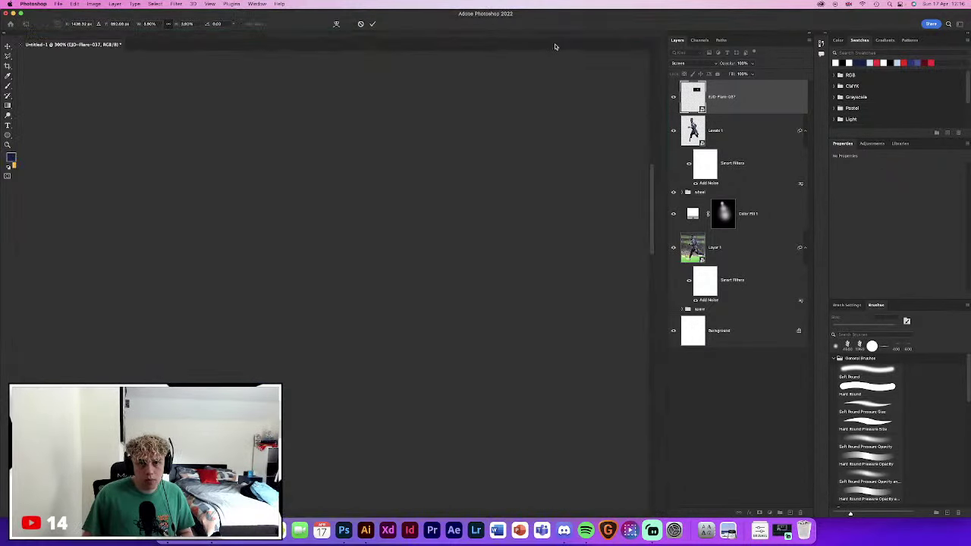
scroll(493, 53, "up", 5)
scroll(485, 45, "up", 2)
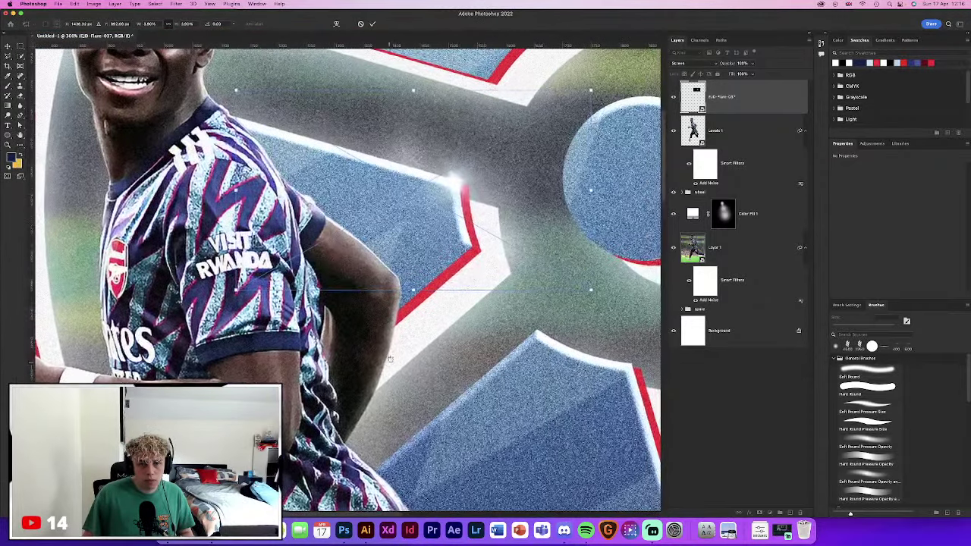
left_click(372, 24)
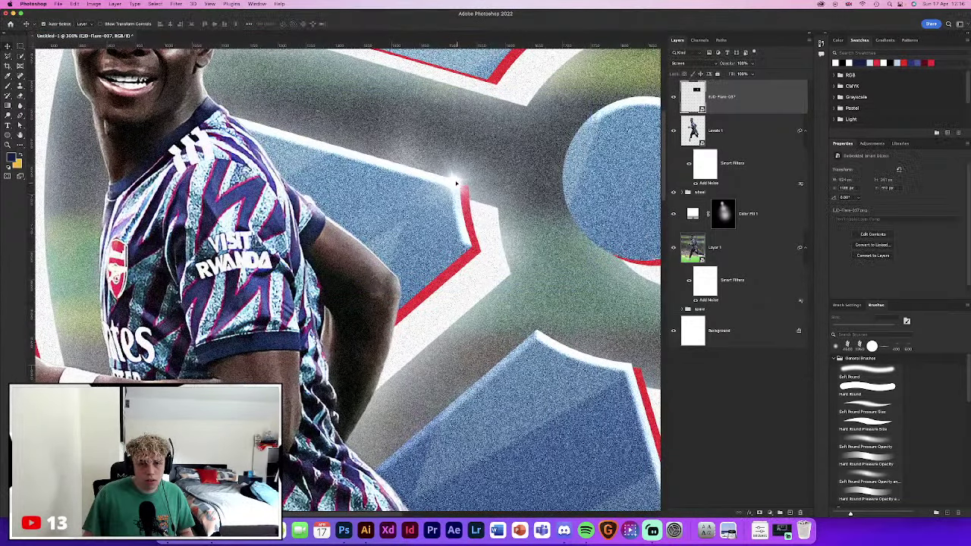
Reposition the flare onto the wheel's red edge beside the player's shoulder
left_click_drag(456, 183, 453, 179)
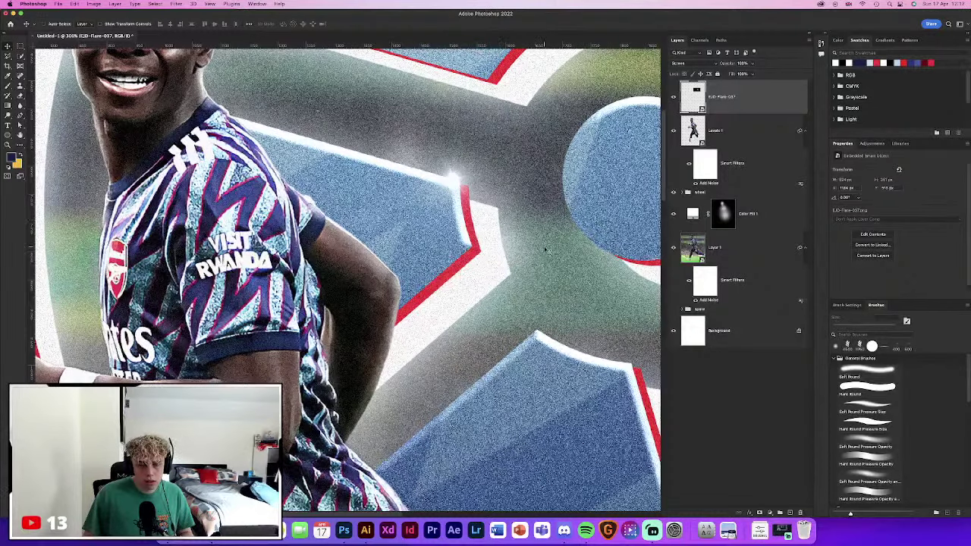
key("ctrl+0")
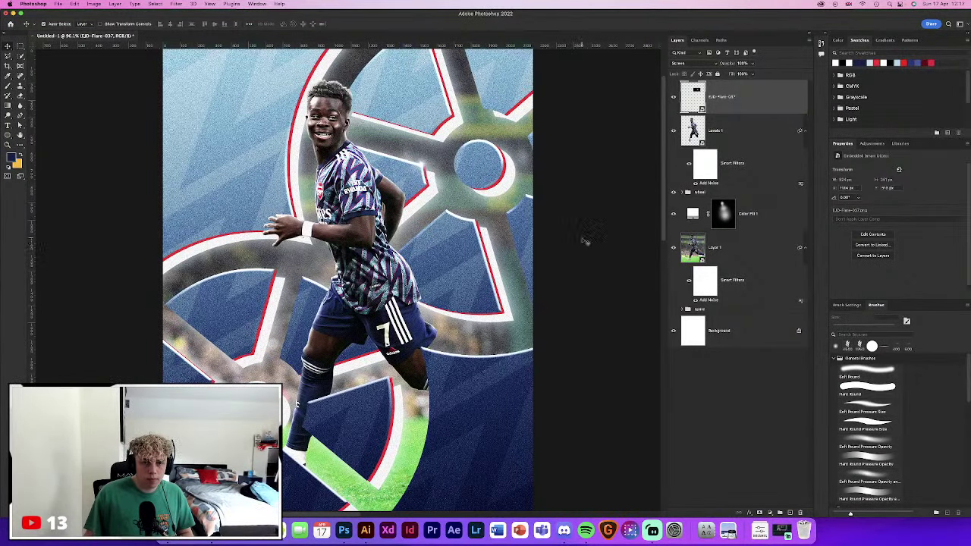
left_click(584, 241)
left_click(763, 110)
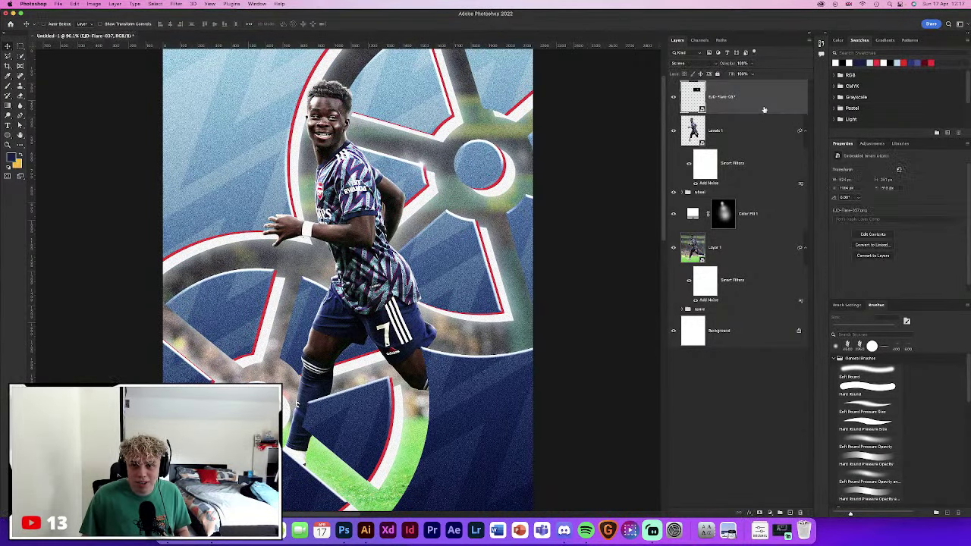
key("ctrl+t")
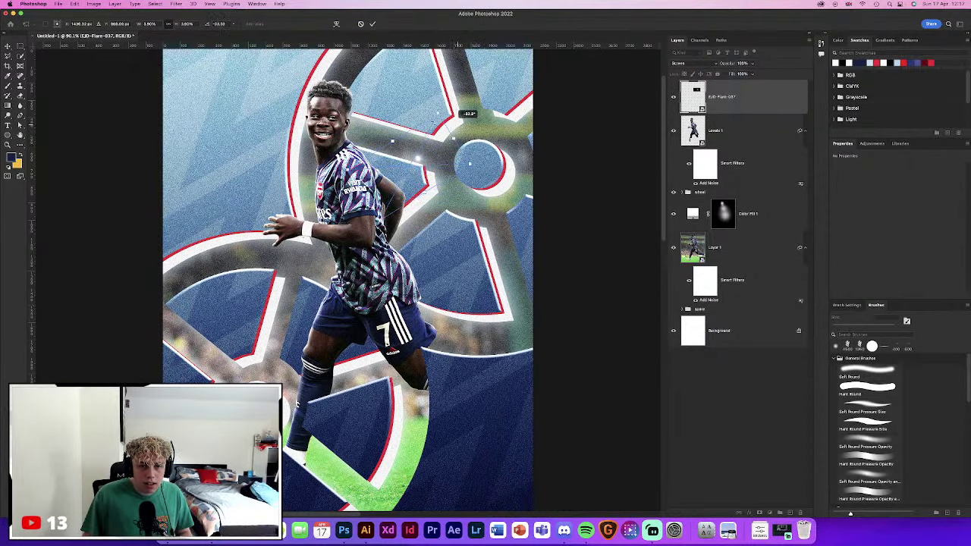
left_click_drag(415, 167, 415, 173)
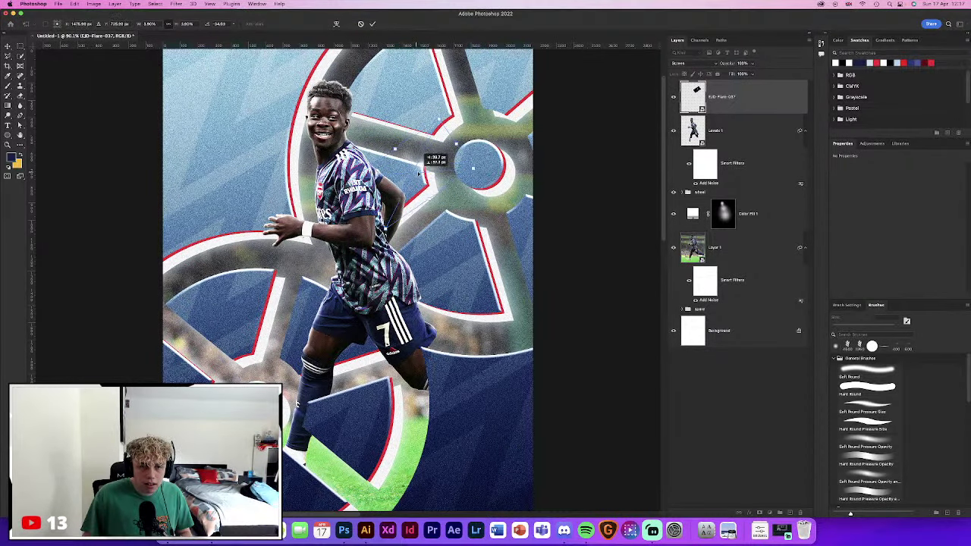
mouse_move(415, 173)
left_mouse_down()
mouse_move(437, 177)
mouse_move(433, 157)
mouse_move(429, 170)
left_mouse_up()
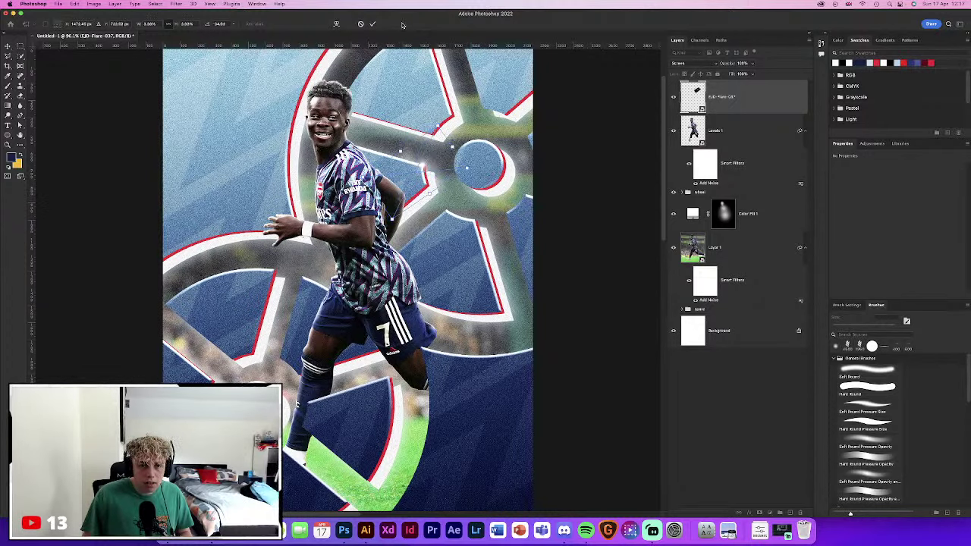
left_click(372, 24)
scroll(603, 230, "down", 1)
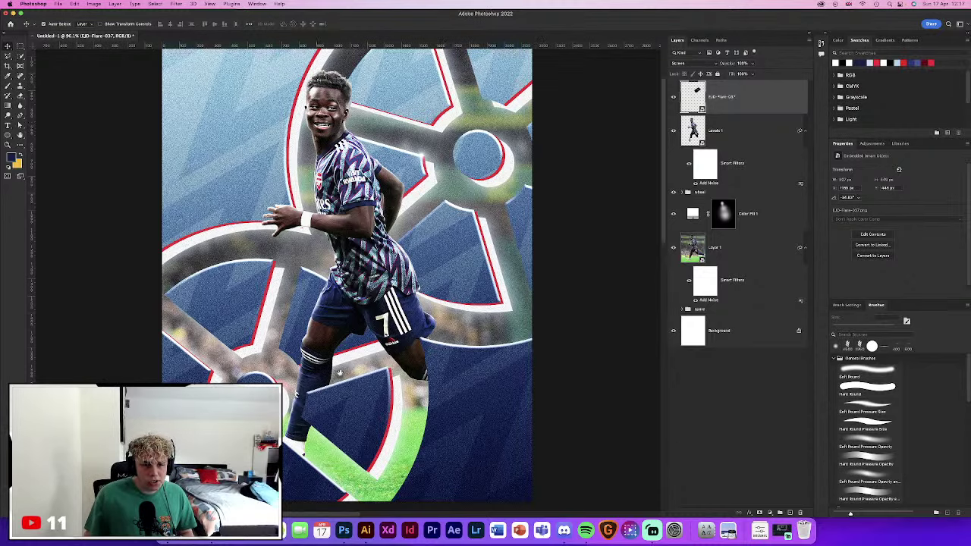
scroll(601, 229, "down", 2)
Quick Look preview Flare-038, 037 and 045 in the Flares folder, then select EJD-Flare-032
key("super+Tab")
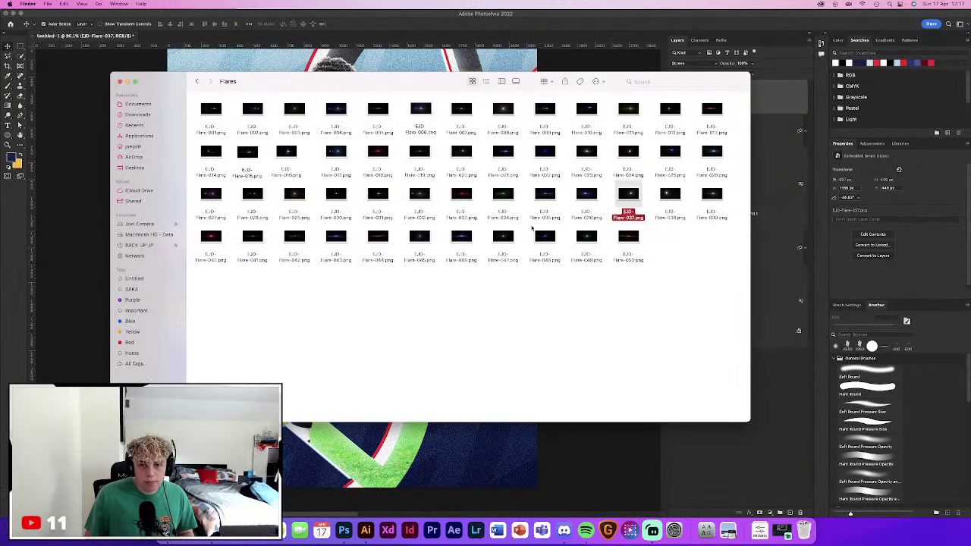
left_click(669, 193)
key("space")
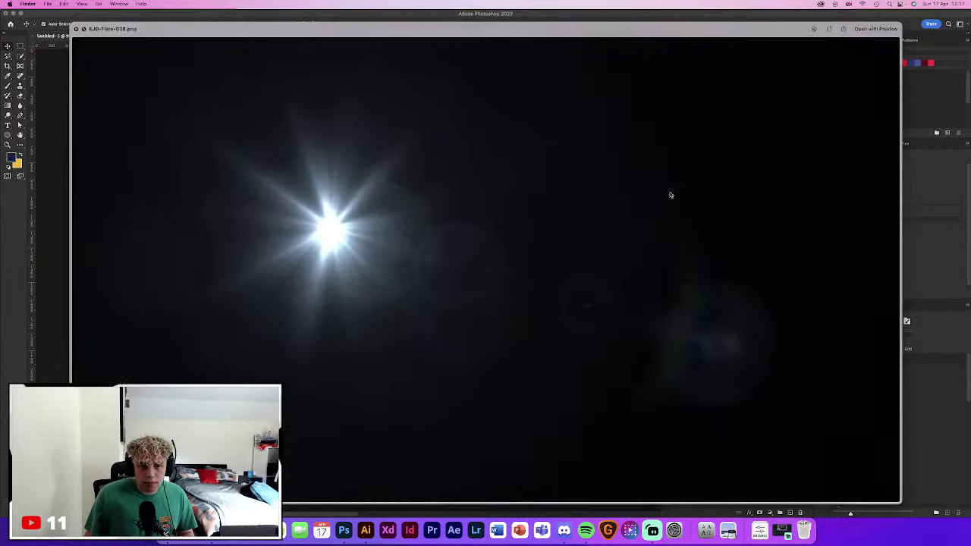
key("space")
left_click(596, 196)
left_click(621, 195)
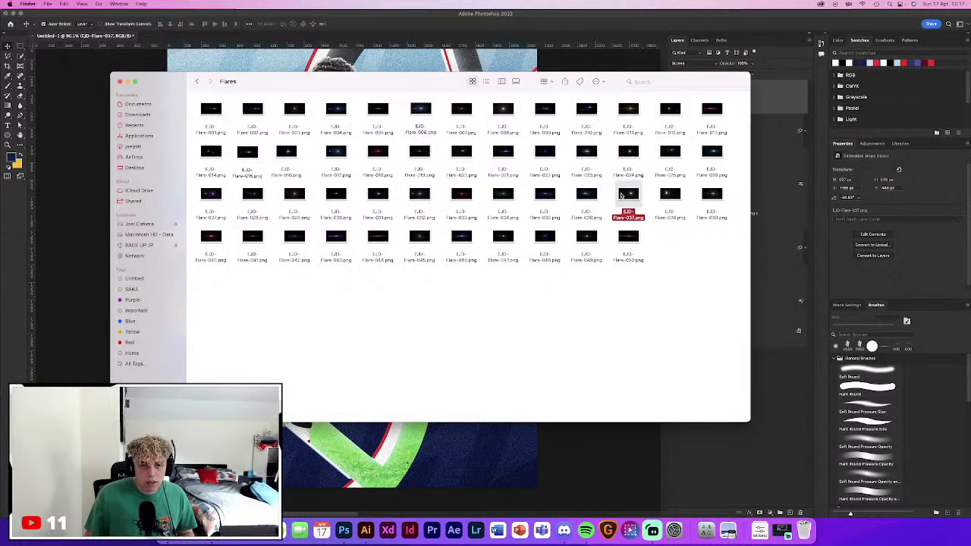
key("space")
key("space")
left_click(417, 242)
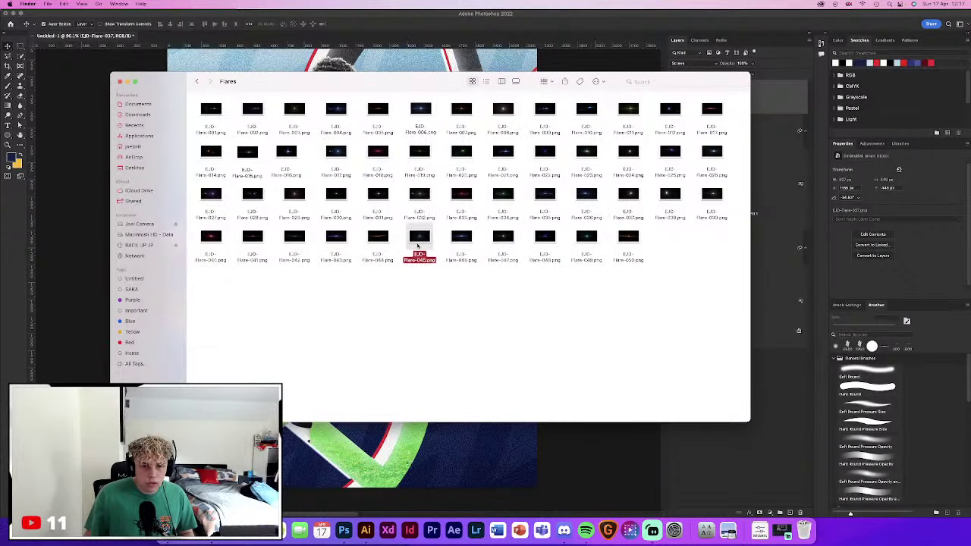
key("space")
key("space")
left_click(420, 195)
key("space")
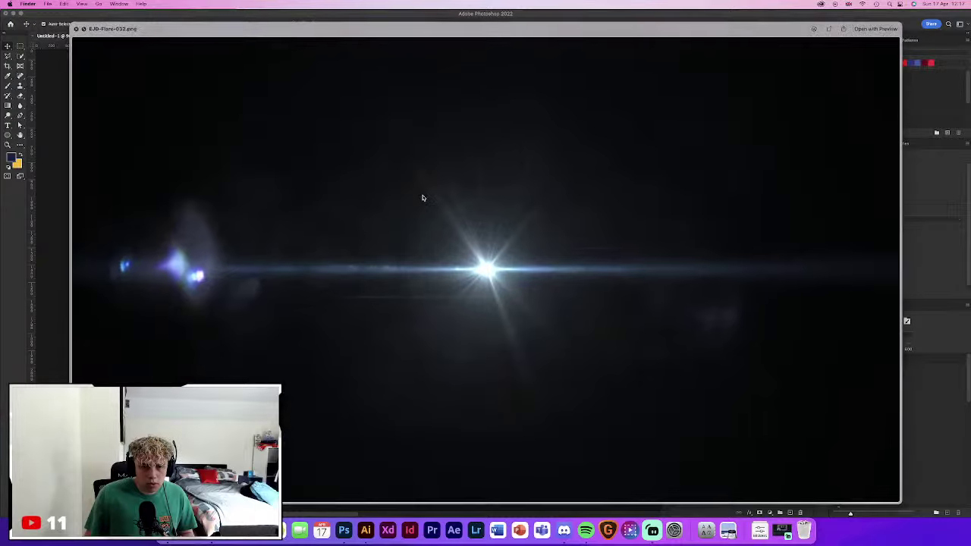
key("space")
left_click(390, 24)
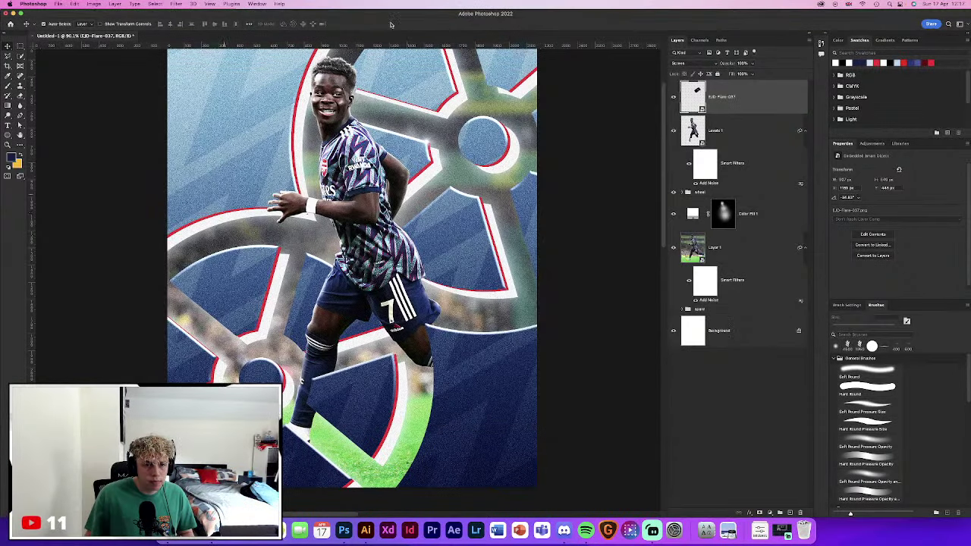
left_click(371, 25)
left_click(690, 63)
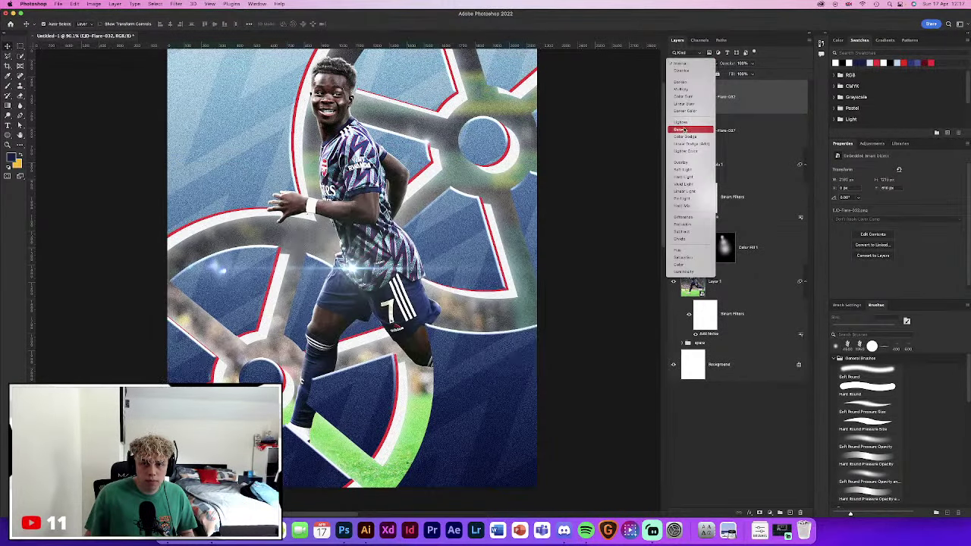
left_click(683, 130)
key("ctrl+t")
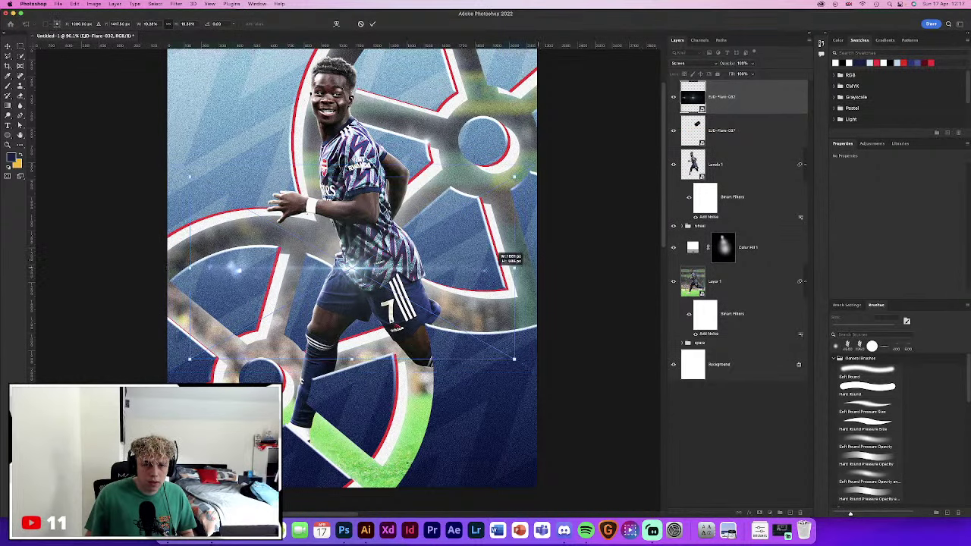
left_click_drag(502, 255, 325, 253)
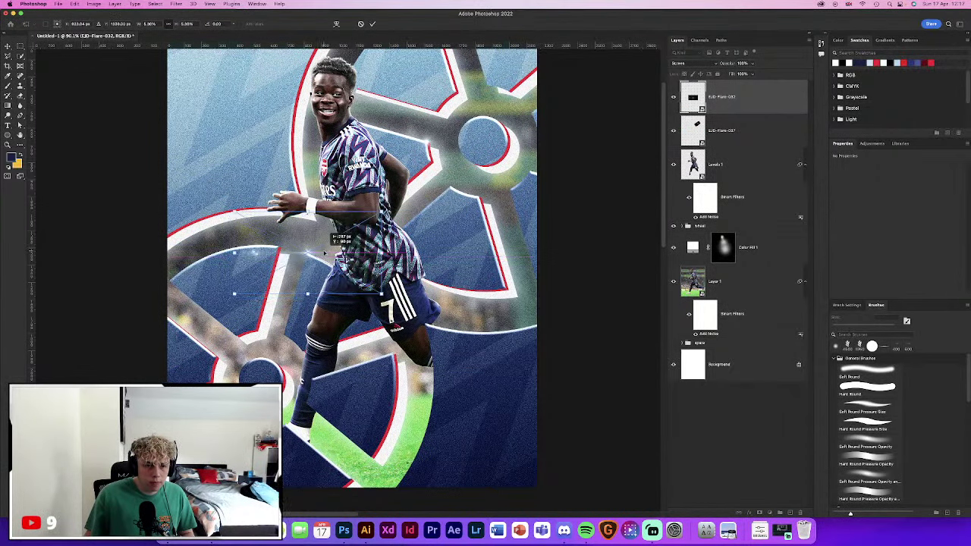
left_click(371, 23)
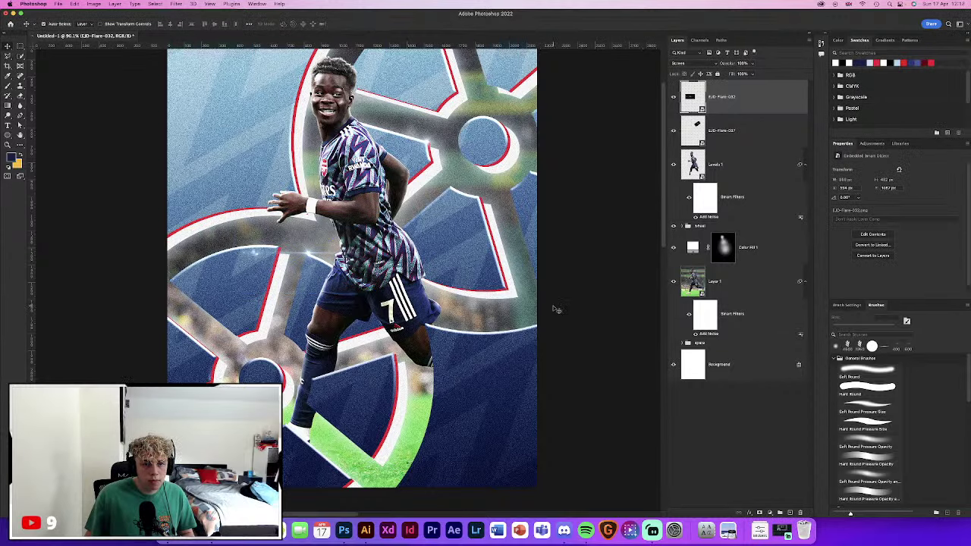
key("BackSpace")
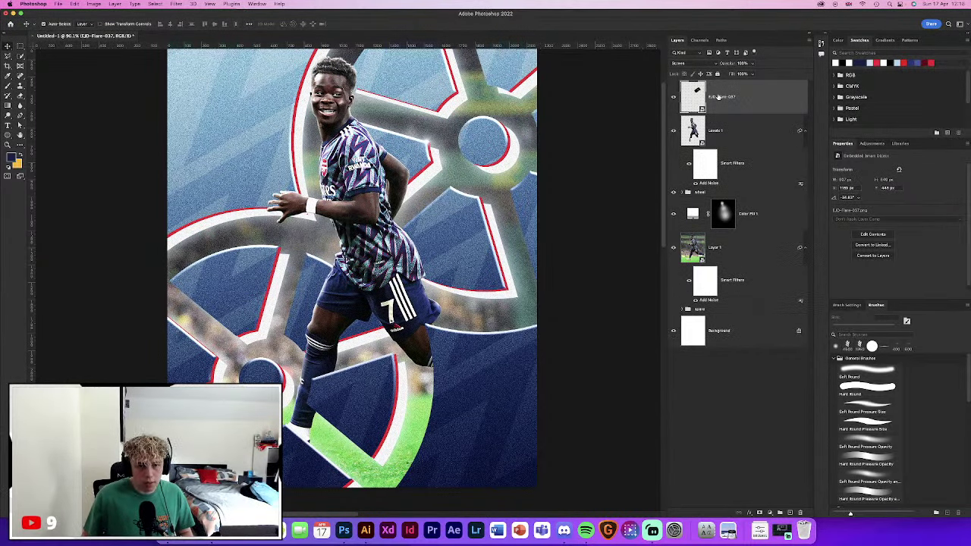
key("ctrl+minus")
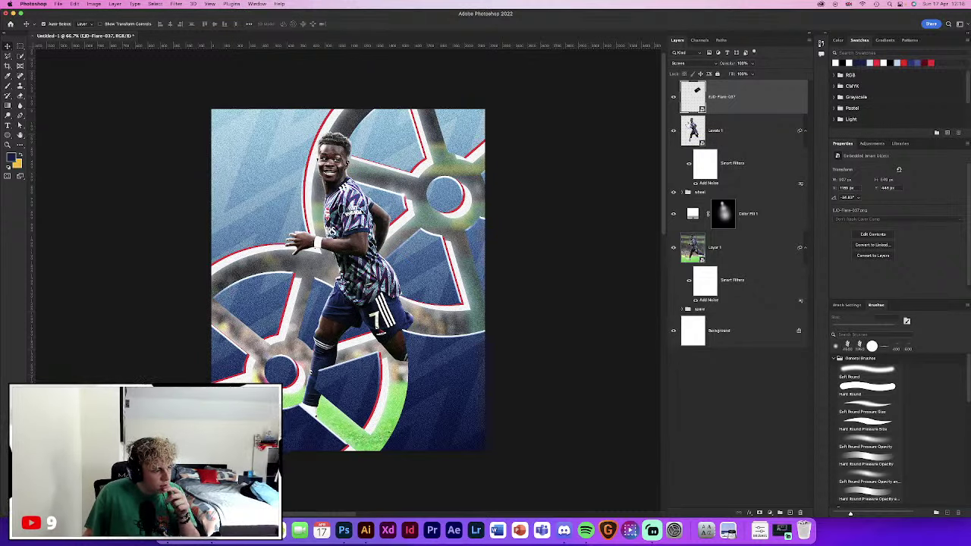
Duplicate the EJD-Flare-037 layer and enlarge the copy over the player's mouth
left_click(578, 175)
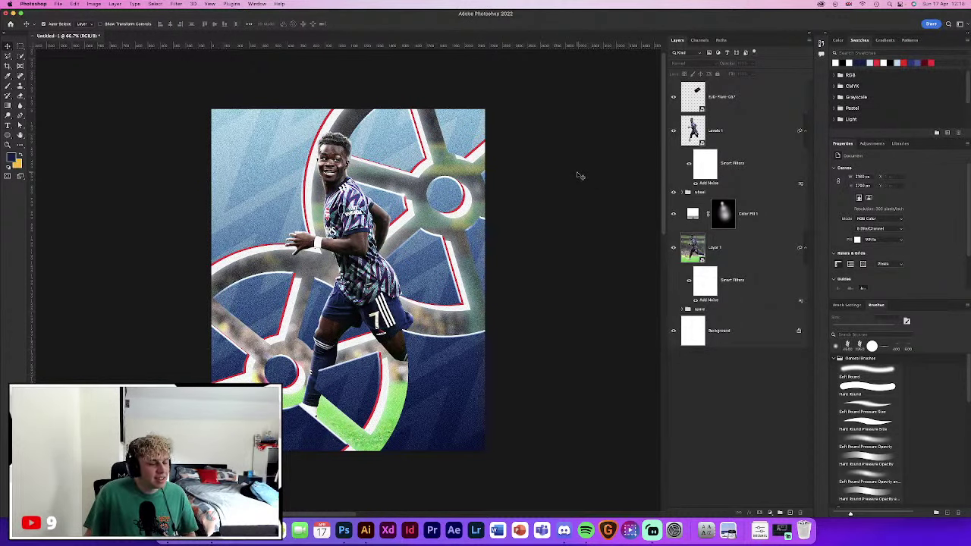
key("super+equal")
key("super+equal")
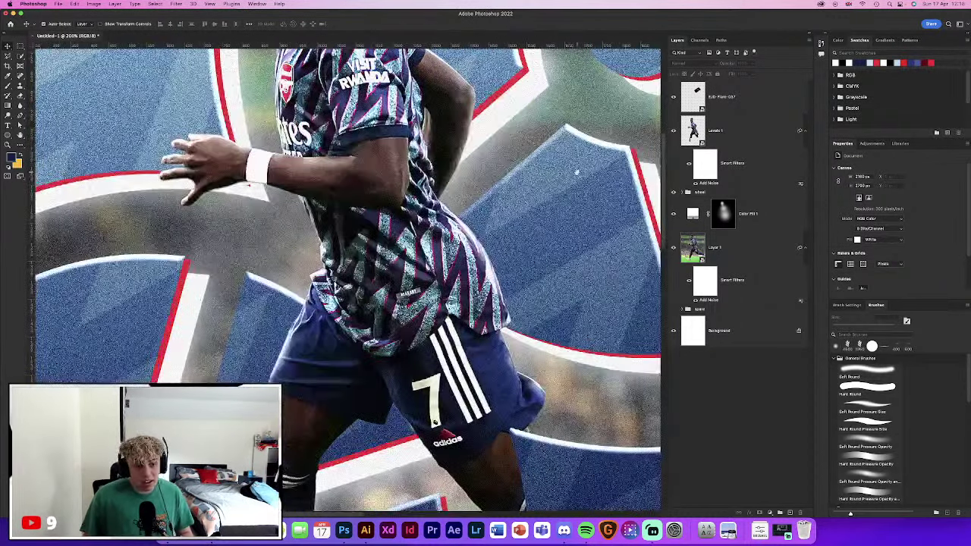
scroll(576, 173, "up", 5)
left_click(753, 89)
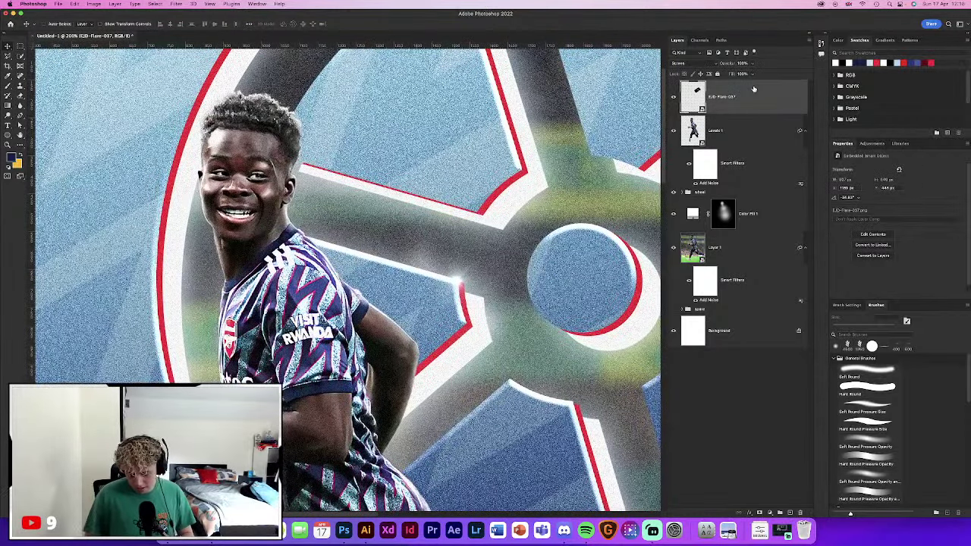
key("super+j")
key("super+t")
mouse_move(463, 282)
left_mouse_down()
mouse_move(345, 226)
mouse_move(250, 203)
left_mouse_up()
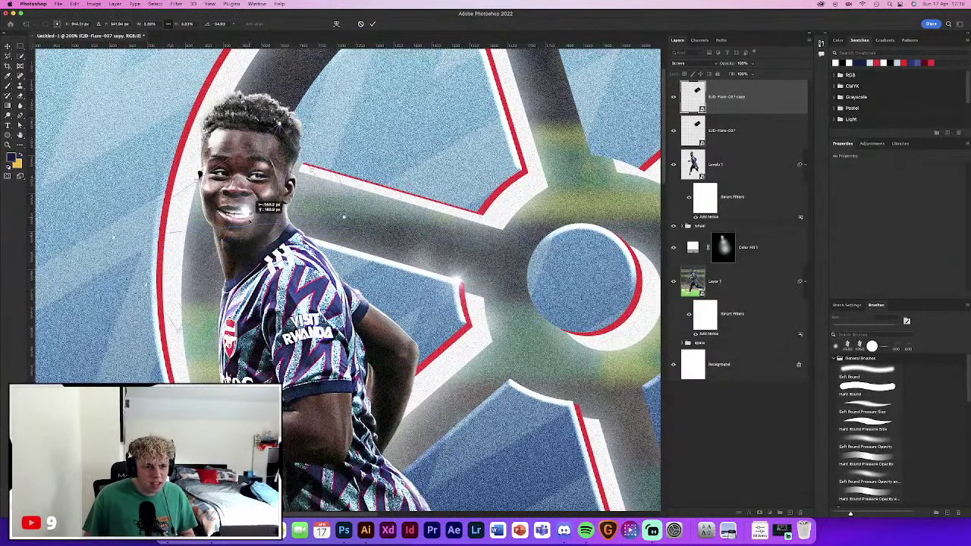
left_click_drag(300, 173, 249, 215)
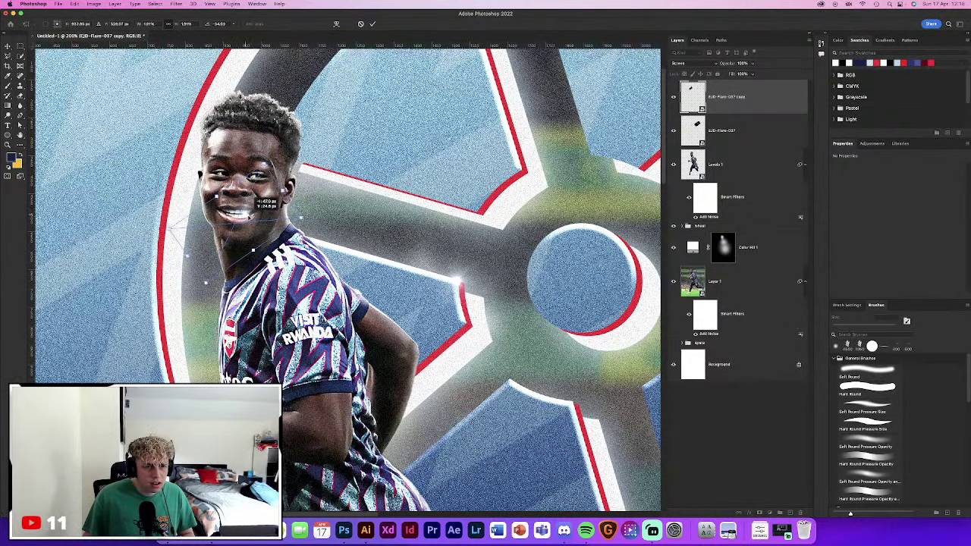
mouse_move(249, 215)
left_mouse_down()
mouse_move(220, 210)
mouse_move(244, 199)
left_mouse_up()
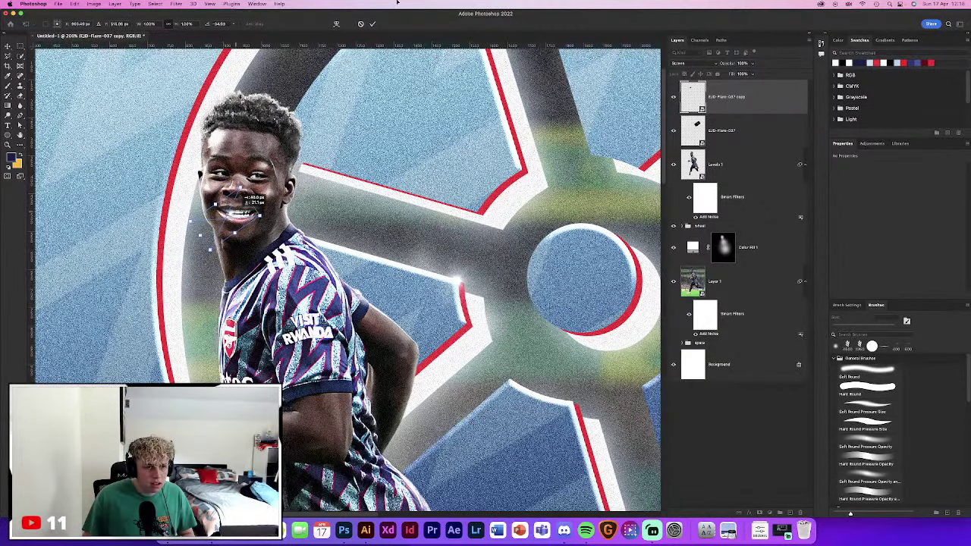
left_click_drag(244, 198, 237, 215)
Fine-tune the flare copy on the mouth, commit it, then delete the copy
key("super+equal")
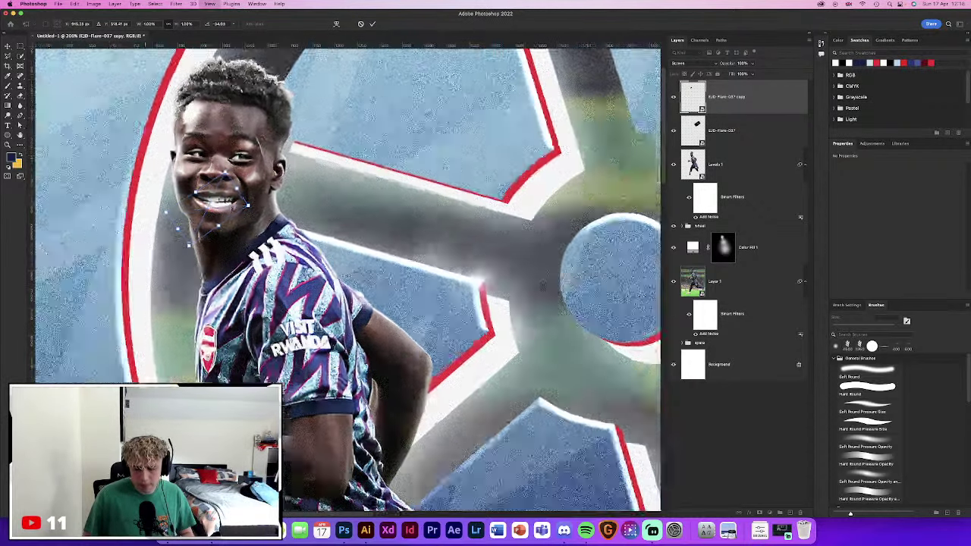
key("super+equal")
key("super+equal")
key("super+equal")
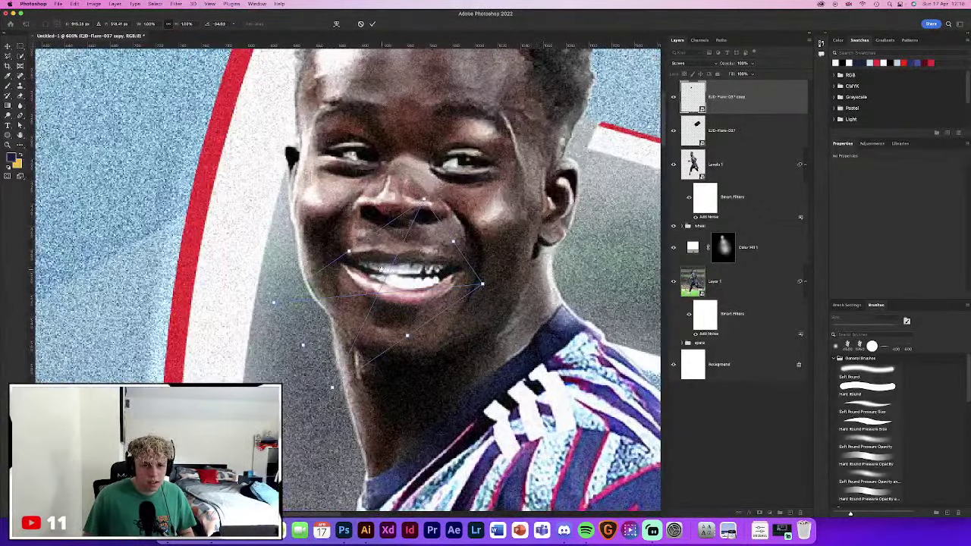
mouse_move(326, 243)
left_mouse_down()
mouse_move(383, 279)
mouse_move(437, 282)
left_mouse_up()
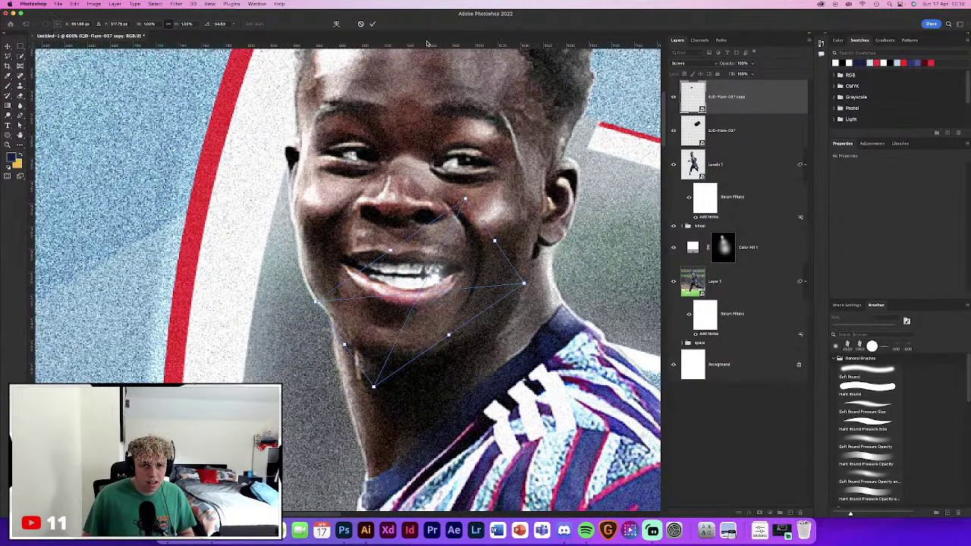
left_click(371, 23)
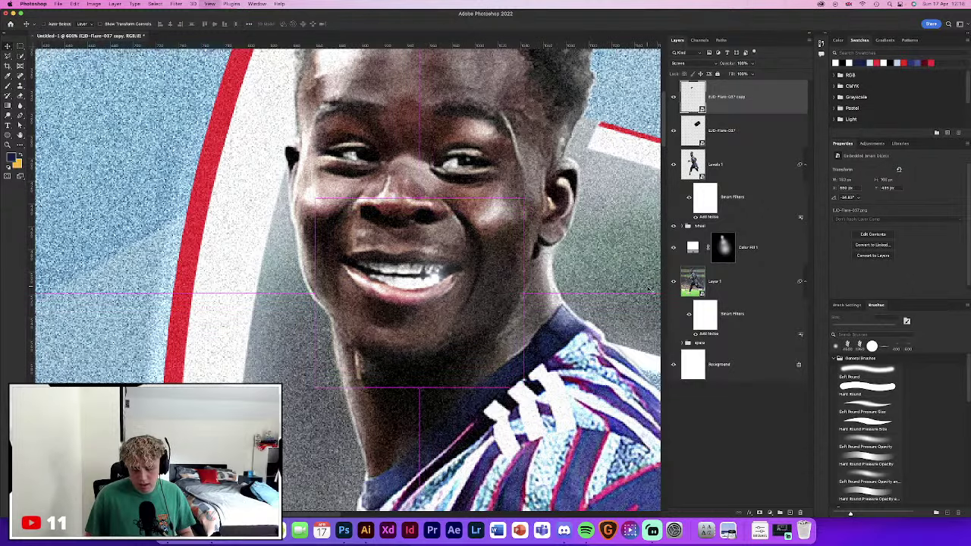
key("ctrl+0")
key("Delete")
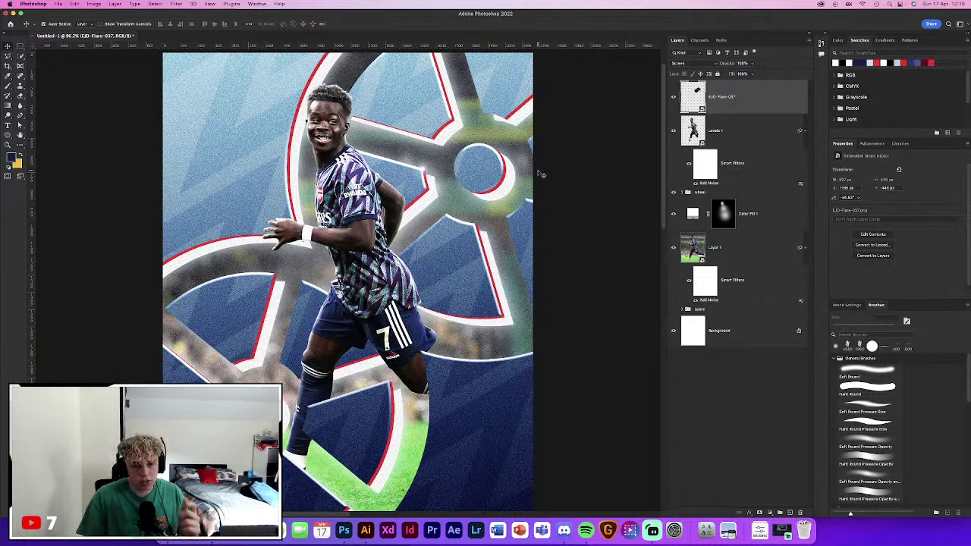
key("ctrl+minus")
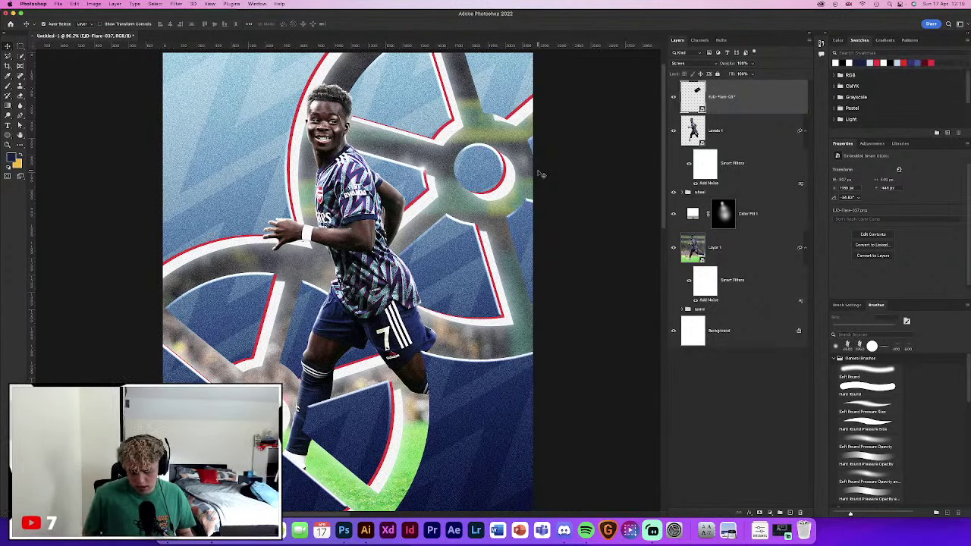
key("ctrl+t")
key("Return")
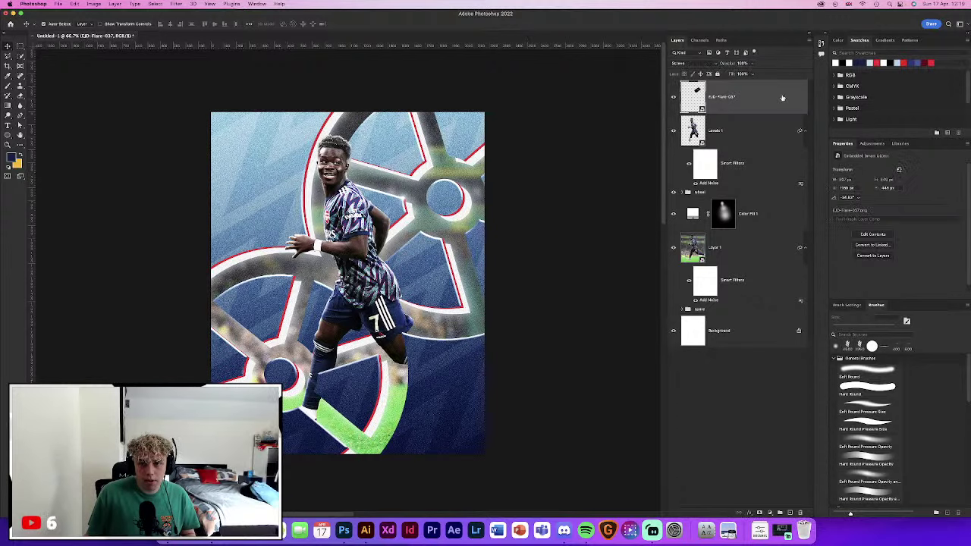
left_click(739, 132)
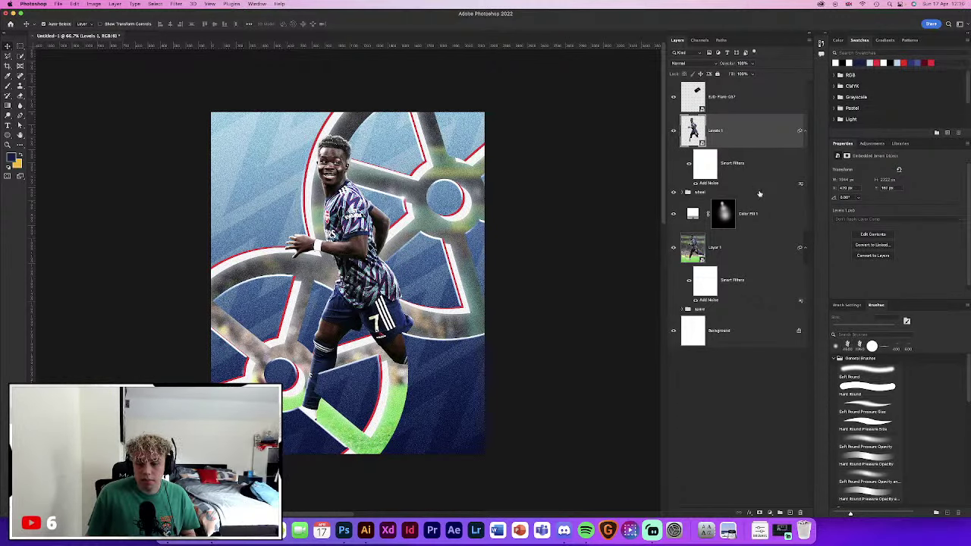
left_click(509, 250)
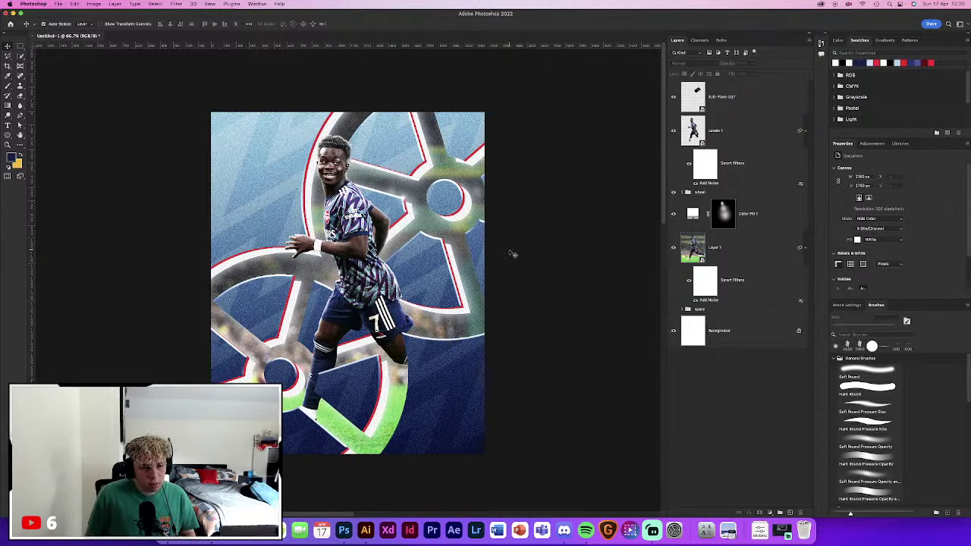
scroll(524, 240, "up", 2)
left_click_drag(524, 240, 526, 222)
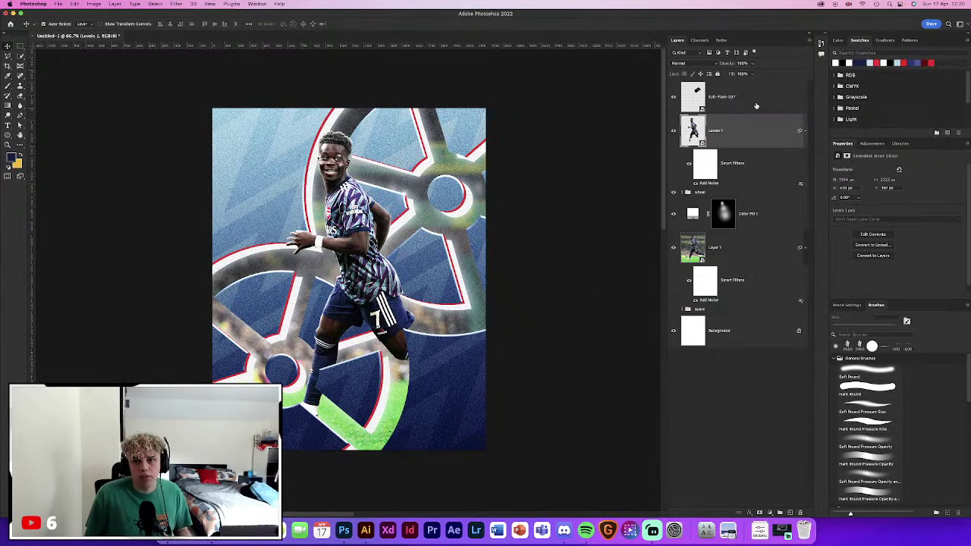
left_click(739, 97)
Add a Levels 2 adjustment on top and drag in its black and white input points
left_click(768, 511)
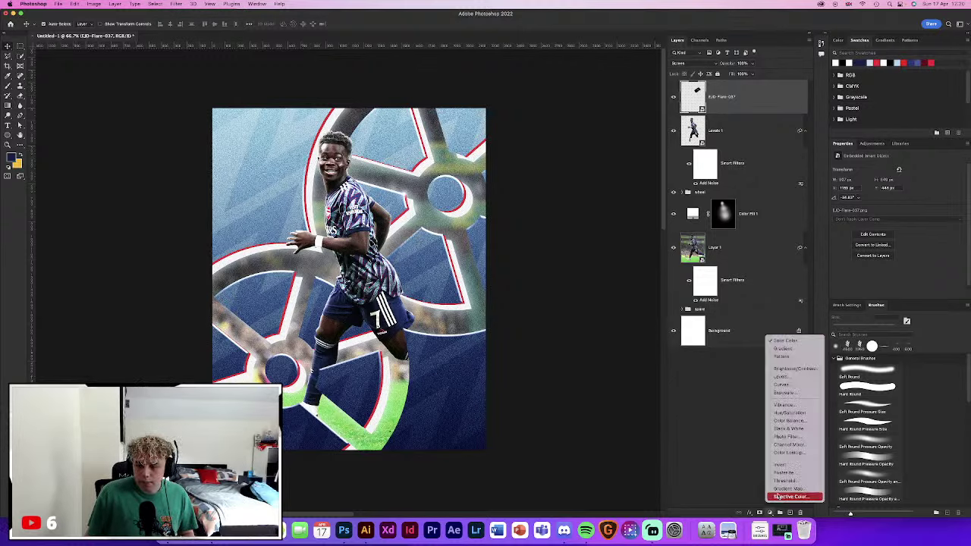
left_click(780, 376)
left_click_drag(856, 227, 857, 226)
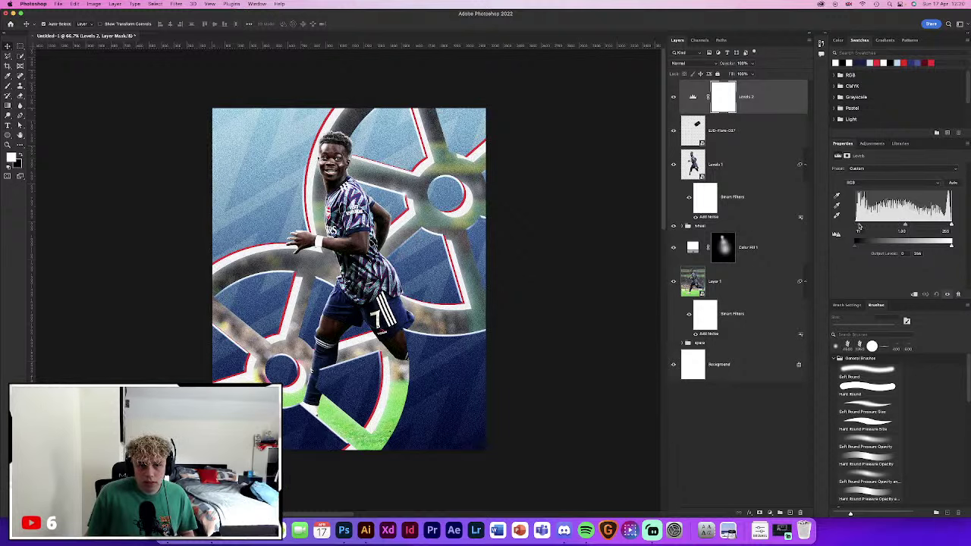
left_click_drag(945, 228, 946, 226)
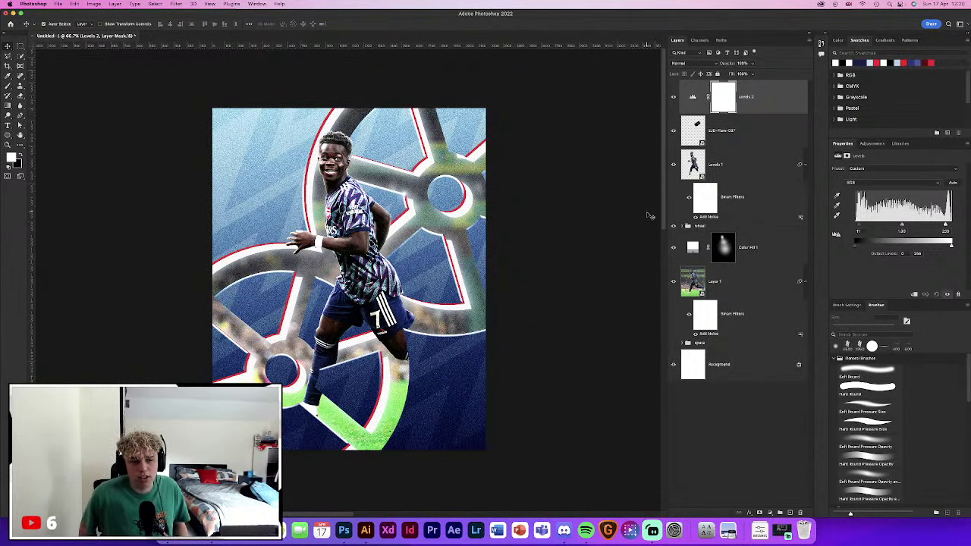
left_click(576, 258)
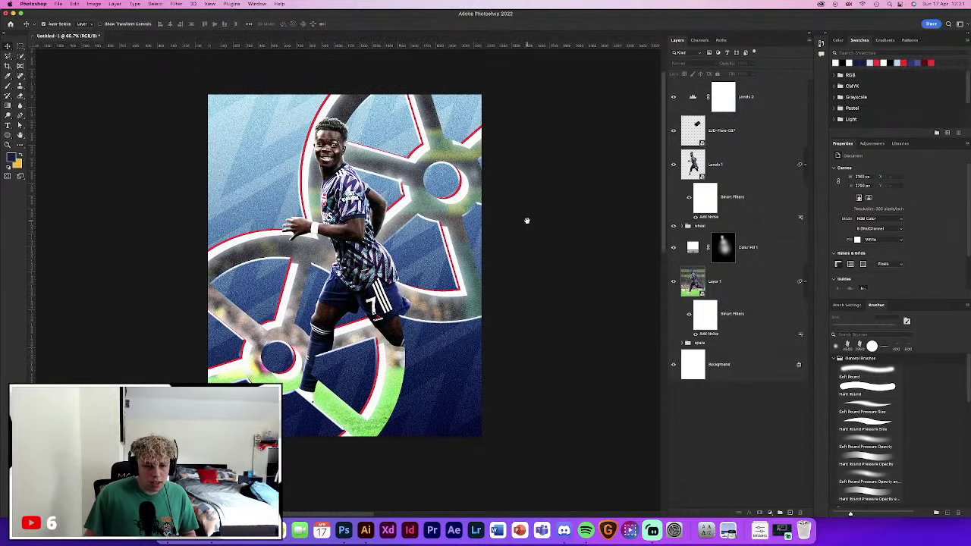
Duplicate the EJD-Flare-037 layer and position the copy on the lower-left wheel hub
left_click(747, 130)
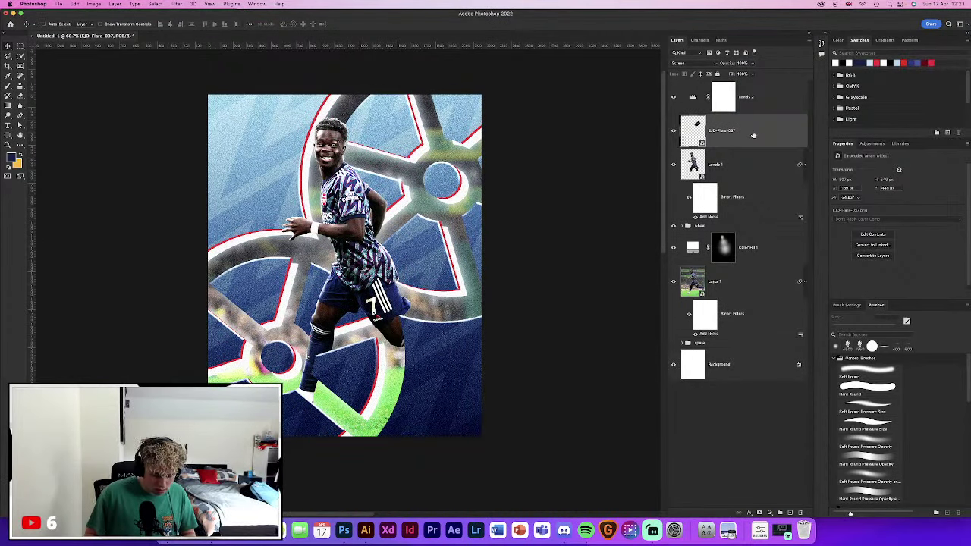
key("super+j")
key("super+t")
mouse_move(379, 227)
left_mouse_down()
mouse_move(324, 342)
mouse_move(277, 326)
left_mouse_up()
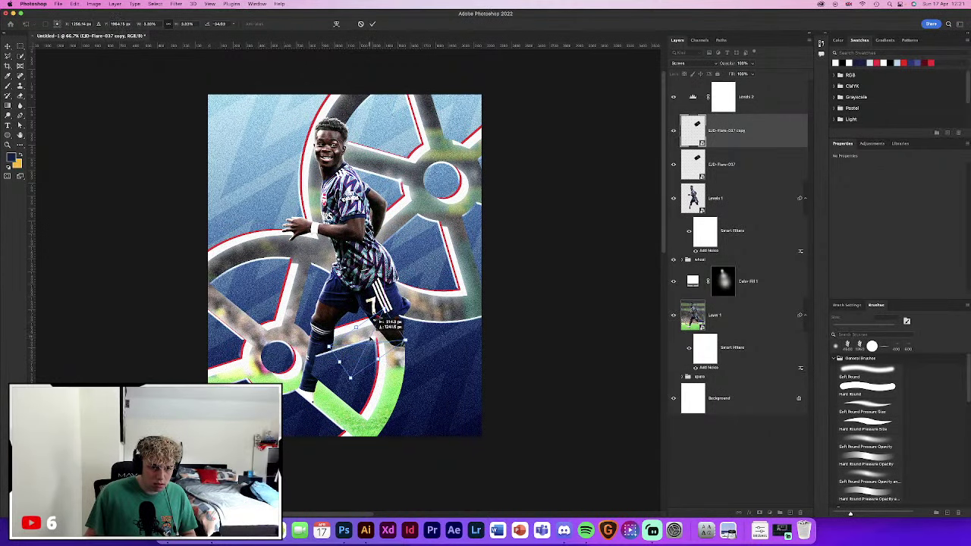
left_click_drag(278, 326, 282, 325)
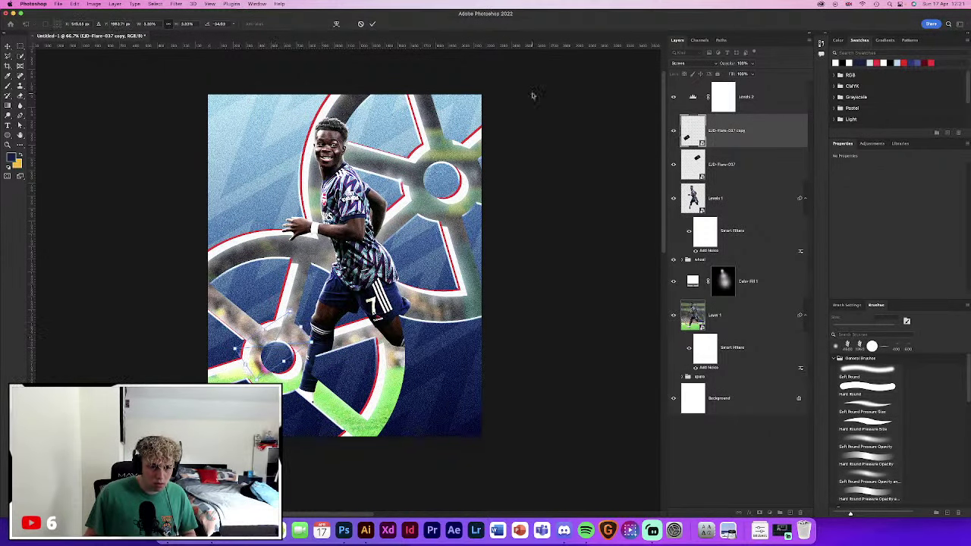
left_click(372, 24)
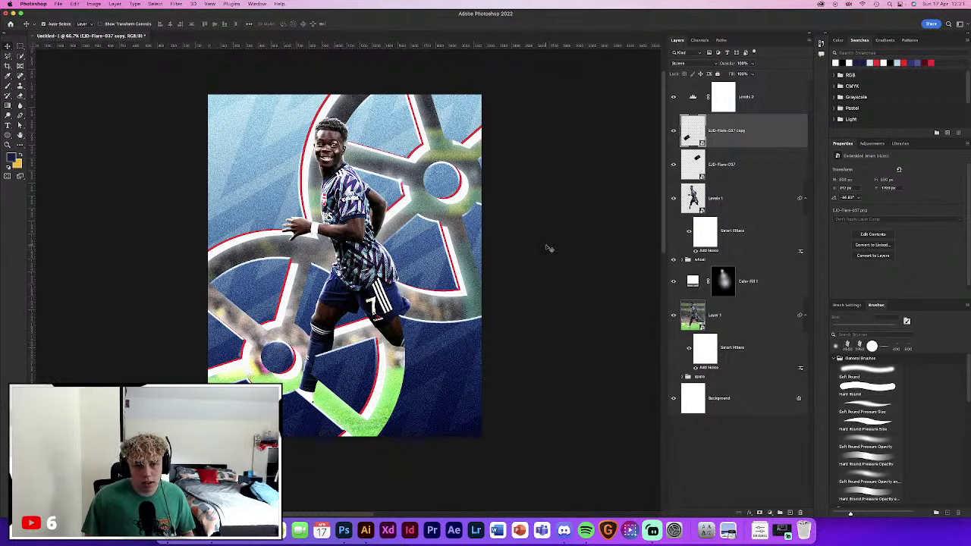
Toggle the flare copy's visibility to compare the hub with and without the glint
left_click(673, 130)
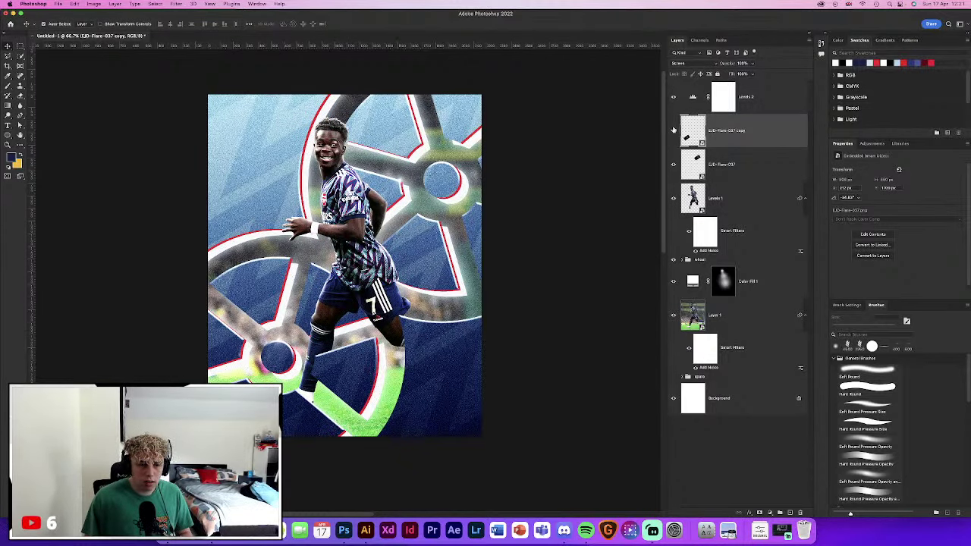
left_click(673, 130)
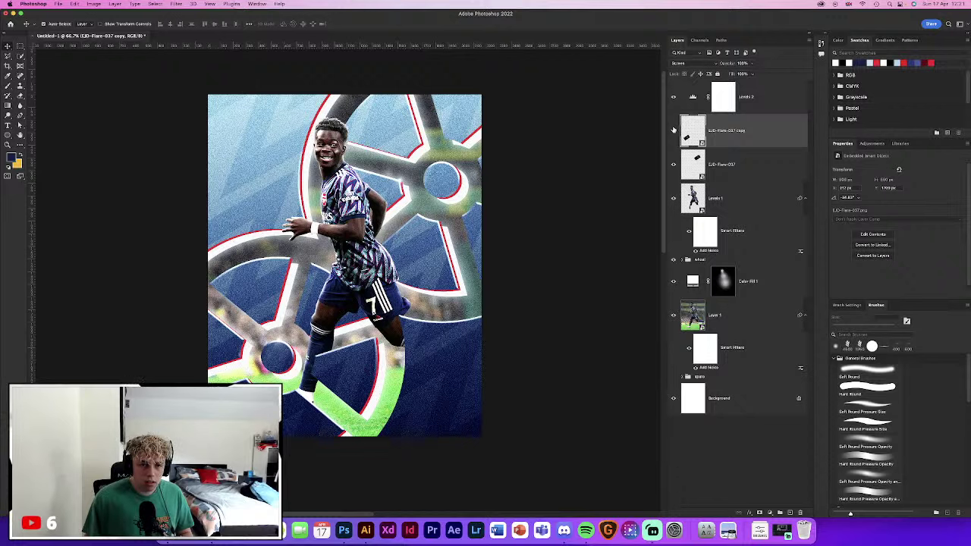
left_click(673, 130)
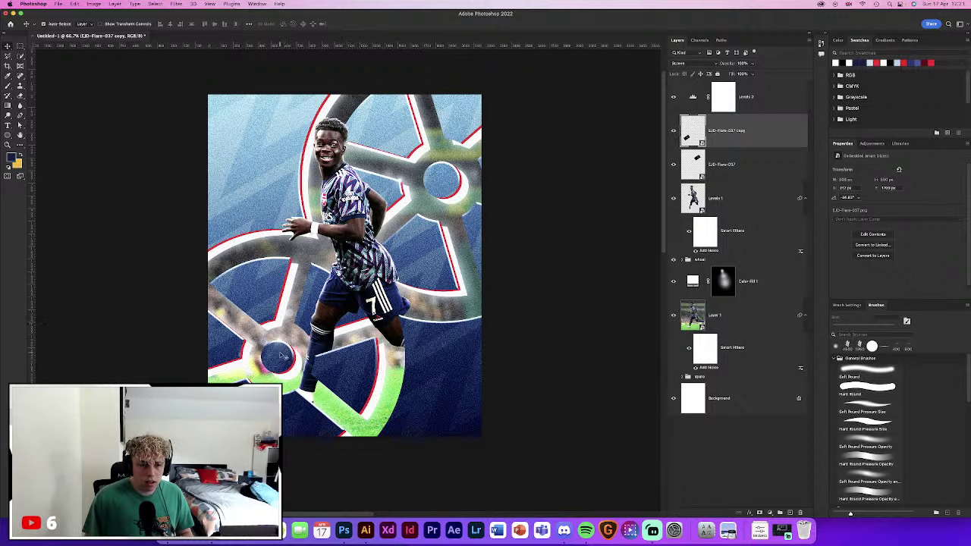
left_click(536, 286)
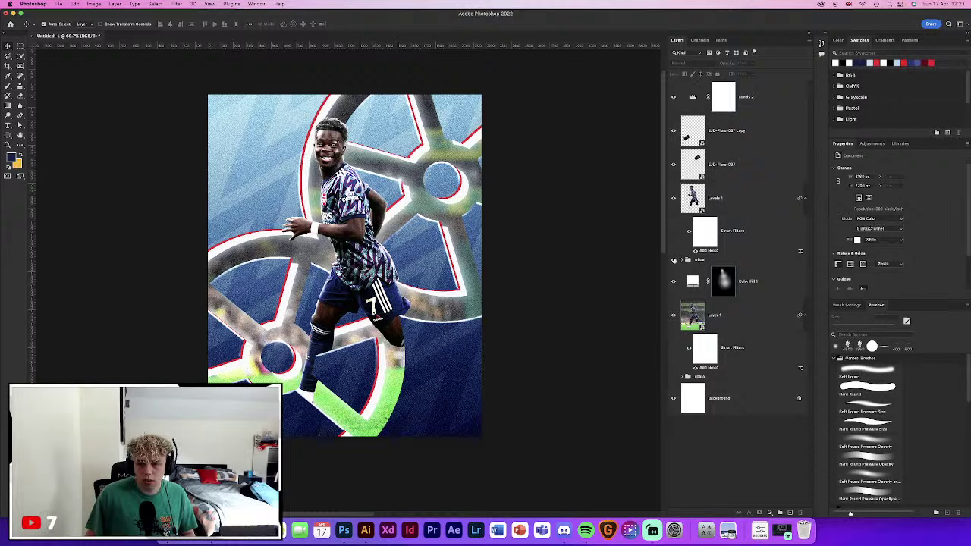
left_click(685, 260)
left_click(743, 403)
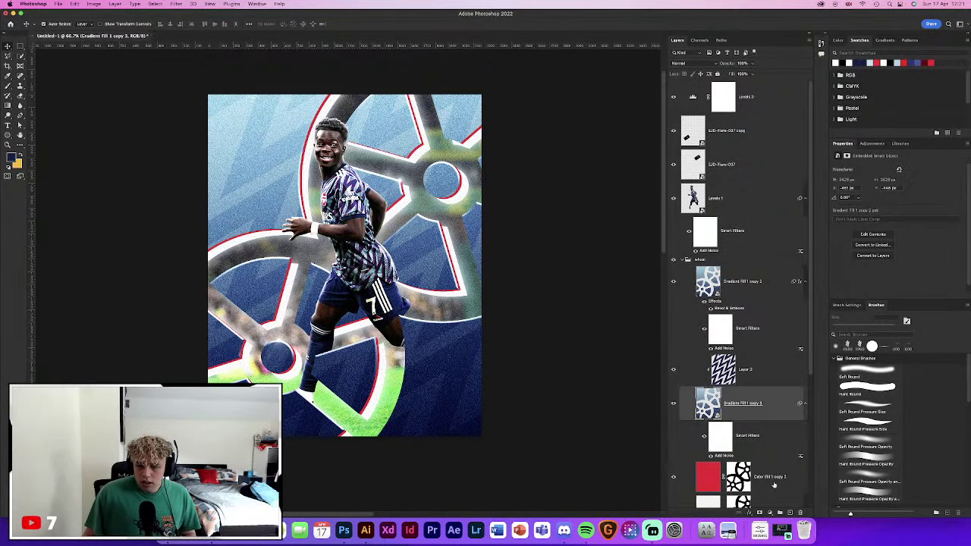
left_click(759, 476)
scroll(776, 419, "down", 1)
scroll(776, 419, "down", 1)
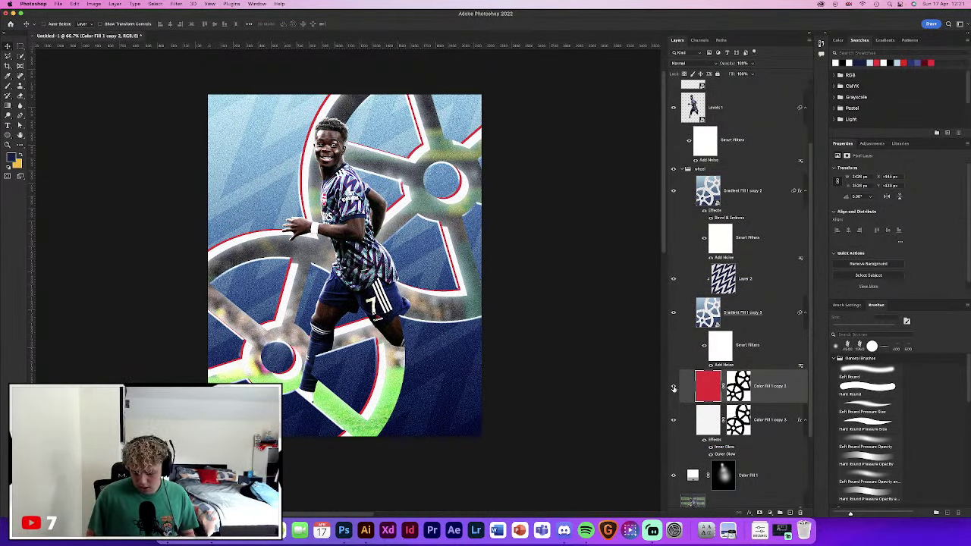
key("super+1")
key("super+plus")
scroll(501, 300, "left", 10)
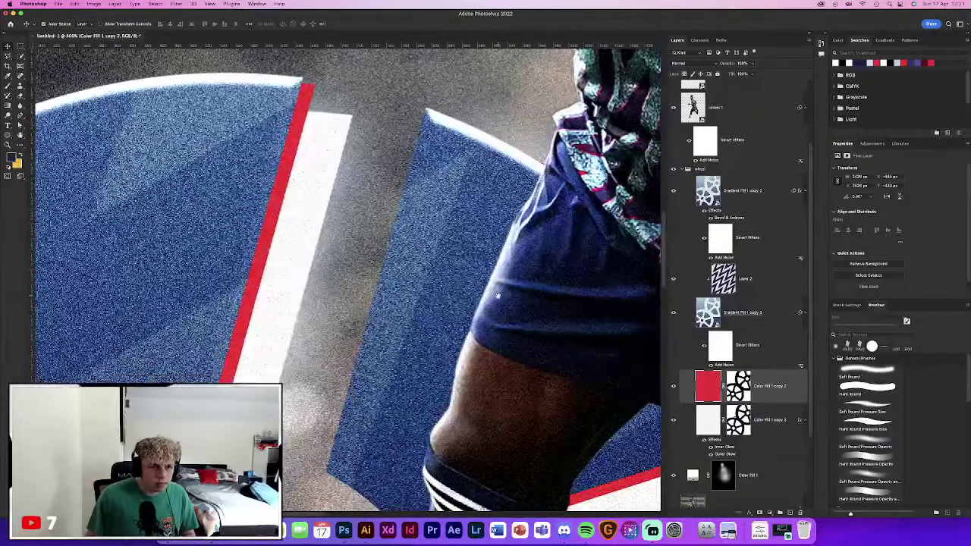
key("super+0")
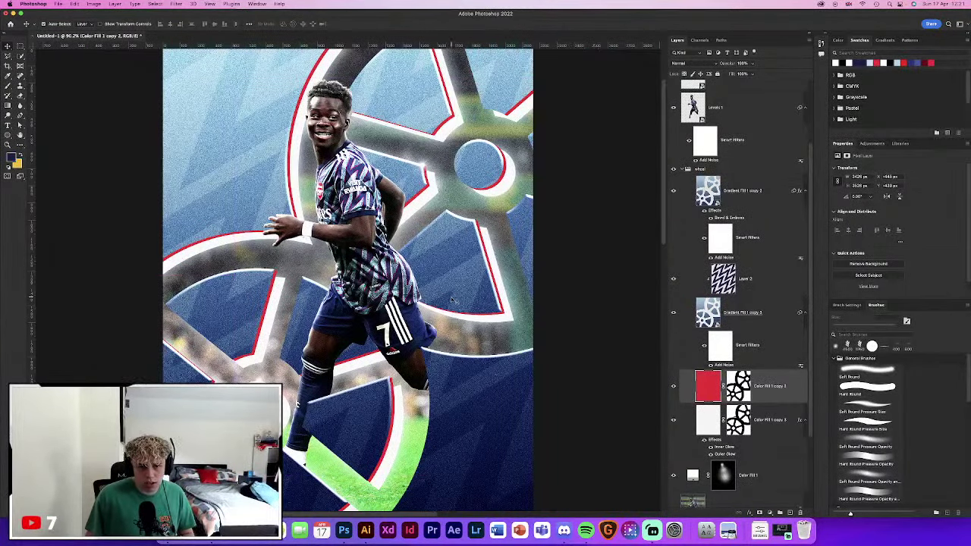
key("super+minus")
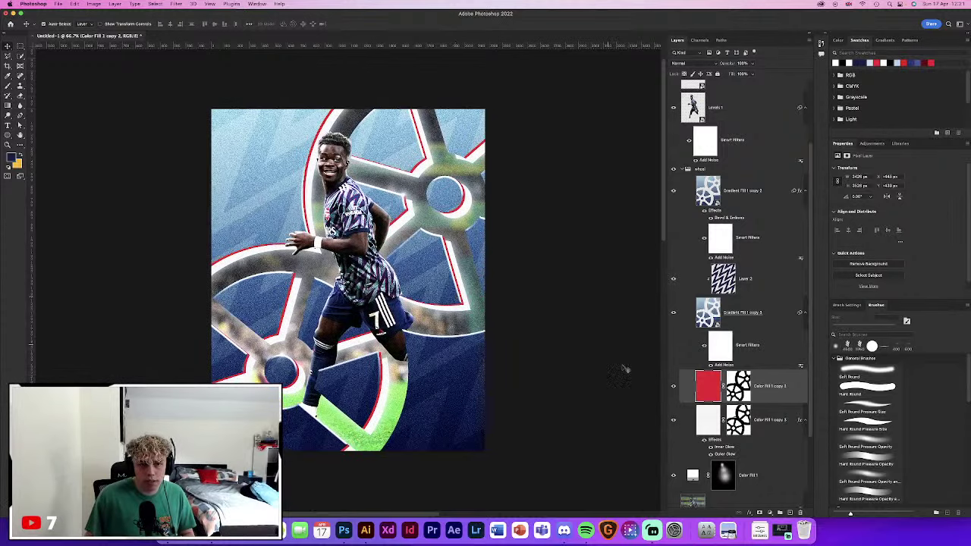
left_click(673, 420)
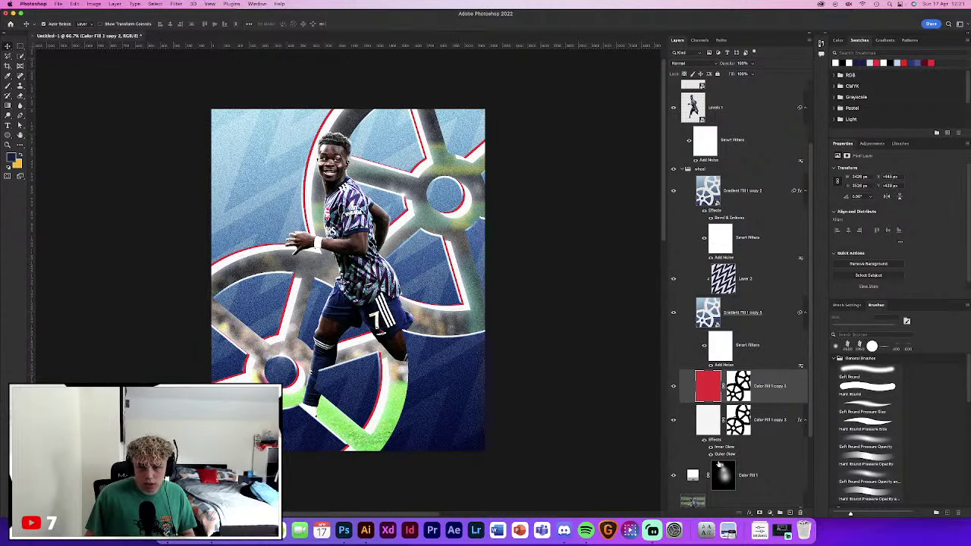
scroll(738, 447, "down", 3)
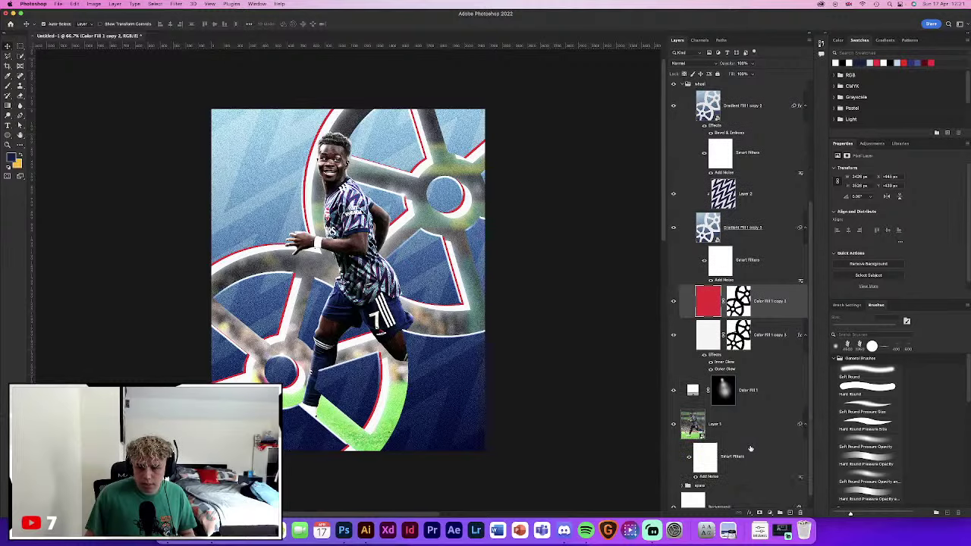
left_click(677, 390)
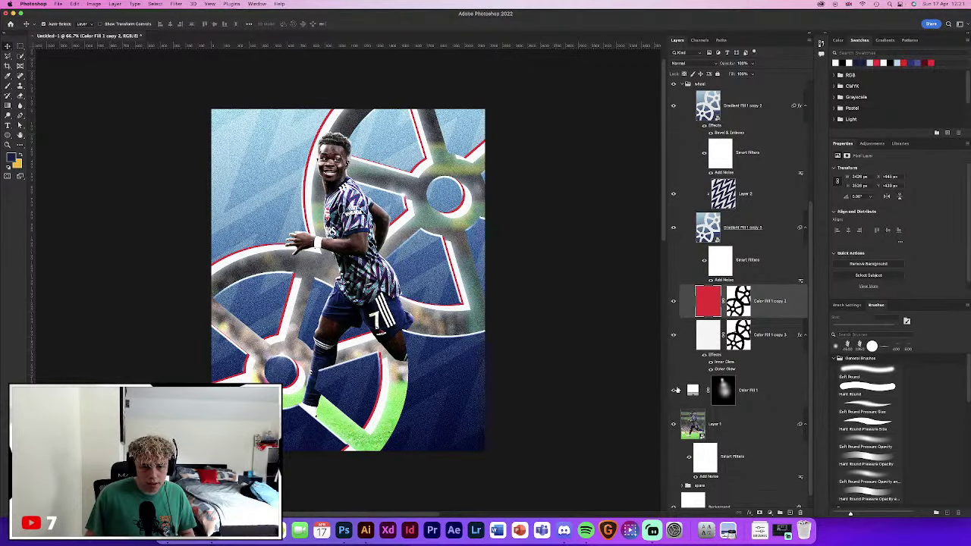
left_click_drag(552, 381, 561, 357)
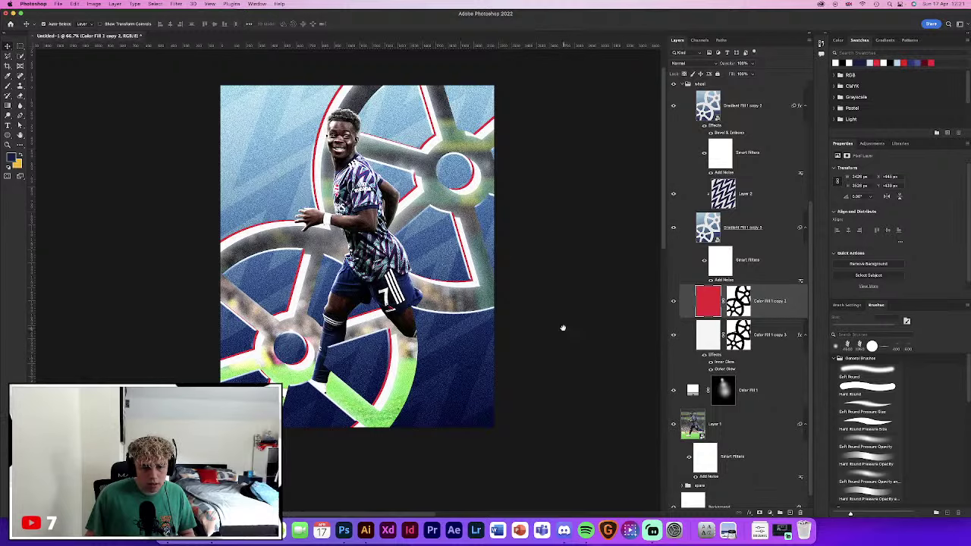
scroll(561, 315, "up", 2)
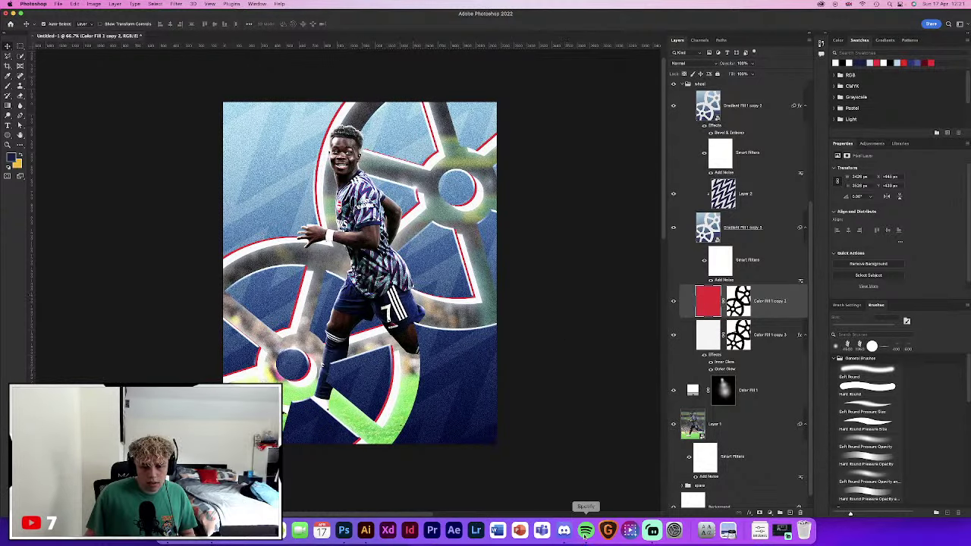
left_click(563, 530)
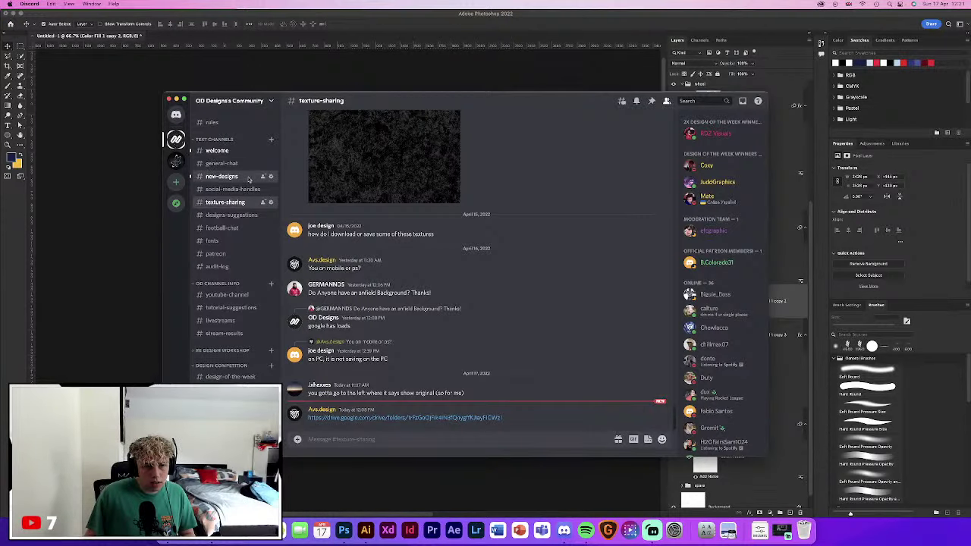
left_click(220, 176)
left_click(104, 270)
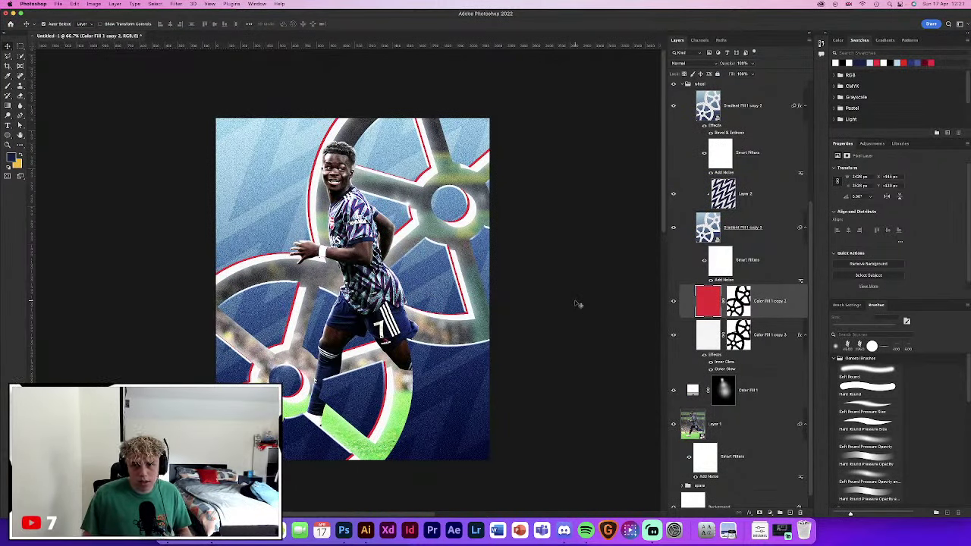
Collapse the wheel group and stamp all visible layers above Levels 2 into a smart object
left_click(682, 84)
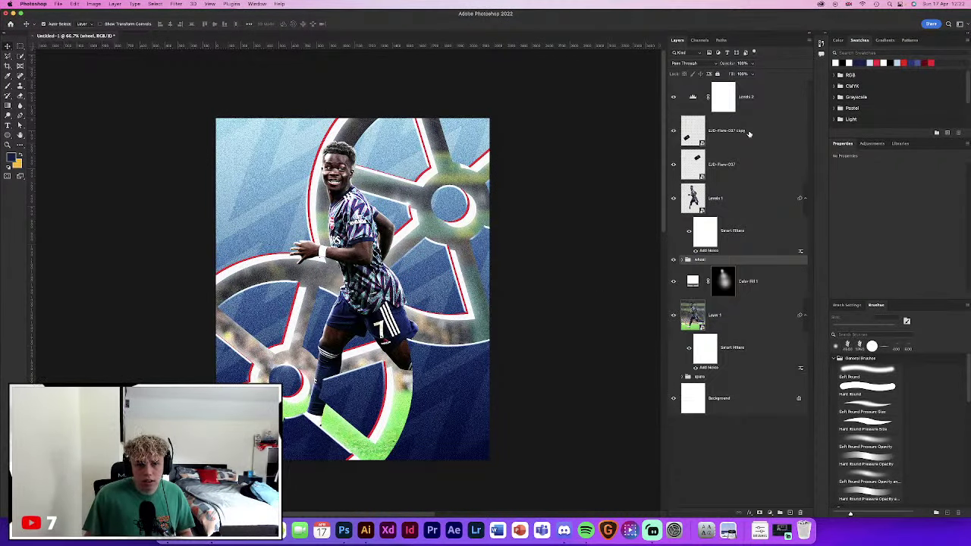
left_click(762, 110)
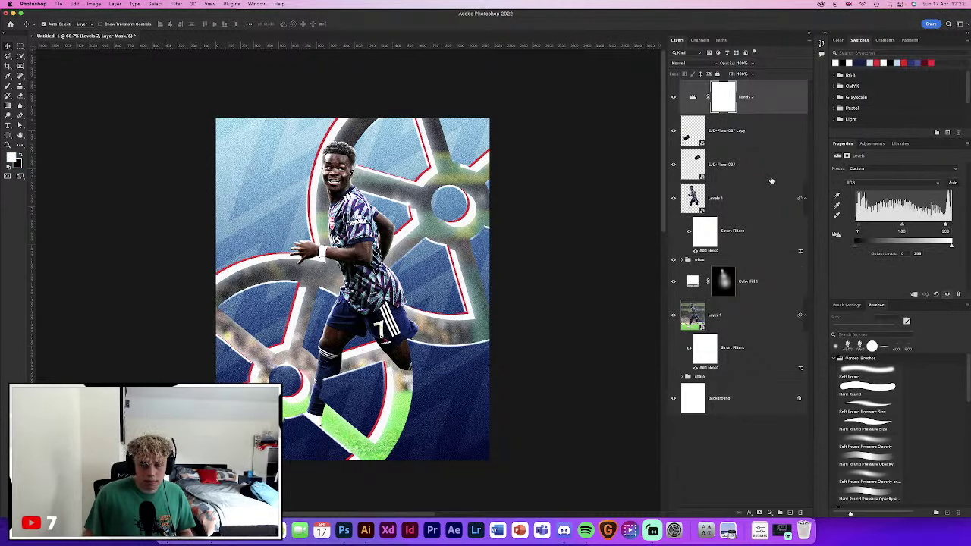
key("ctrl+alt+shift+e")
right_click(773, 95)
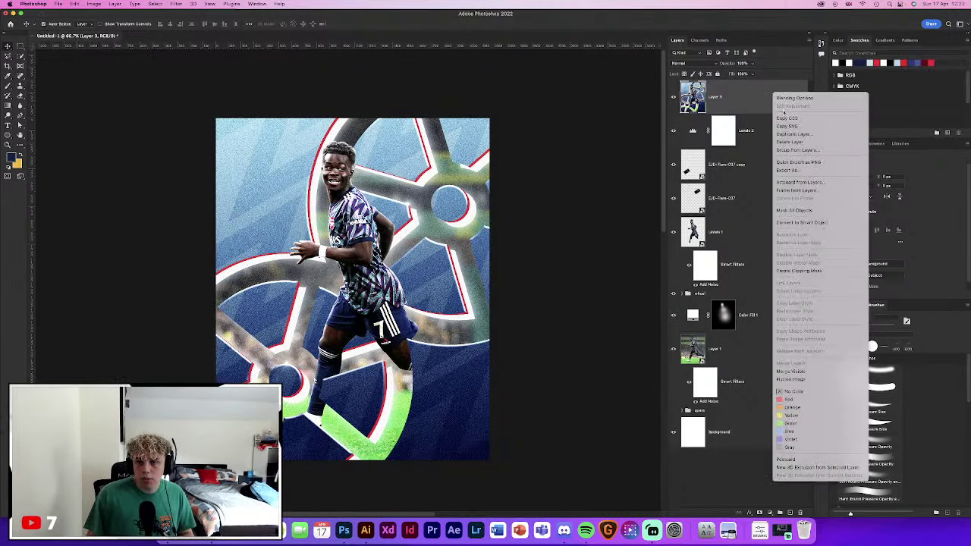
left_click(832, 223)
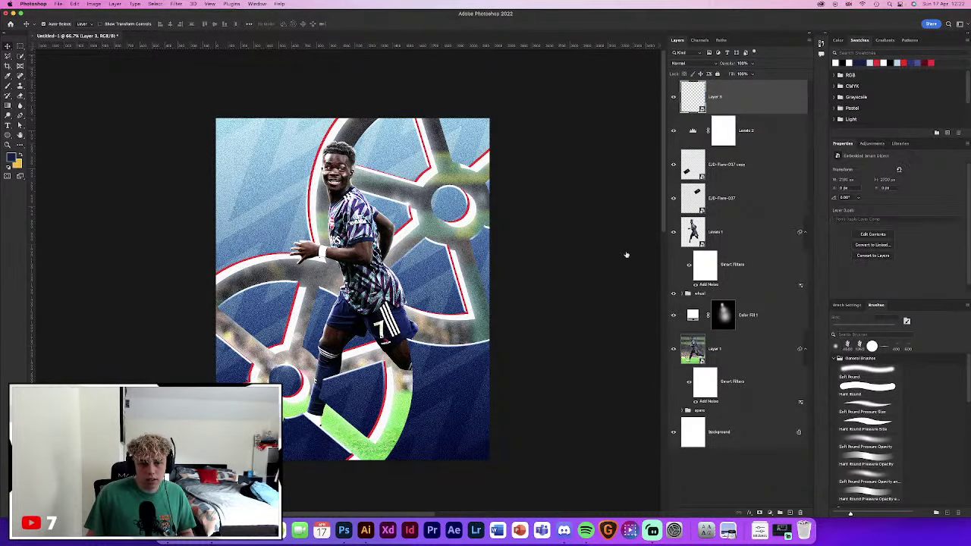
left_click(176, 4)
Apply the Camera Raw Filter to the merged Layer 3
left_click(208, 60)
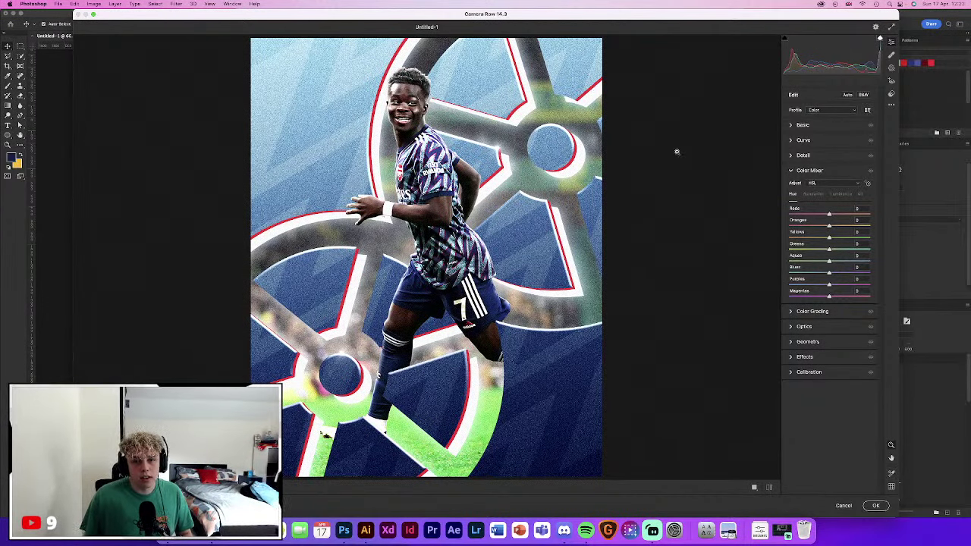
Expand the Basic section in Camera Raw's Edit panel
left_click(801, 125)
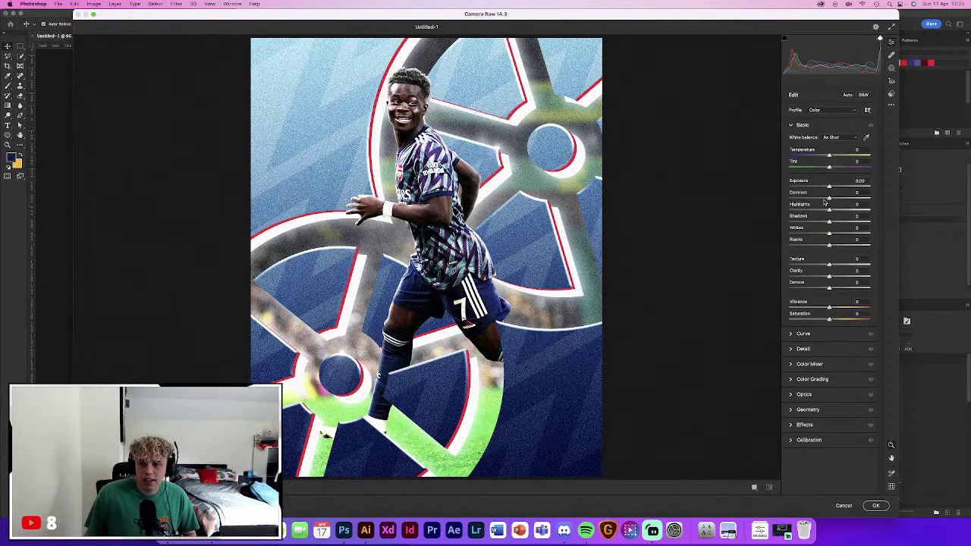
Set Contrast to about +12, Highlights +9, Shadows slightly down, Clarity +10 and Vibrance +5
left_click_drag(828, 198, 838, 199)
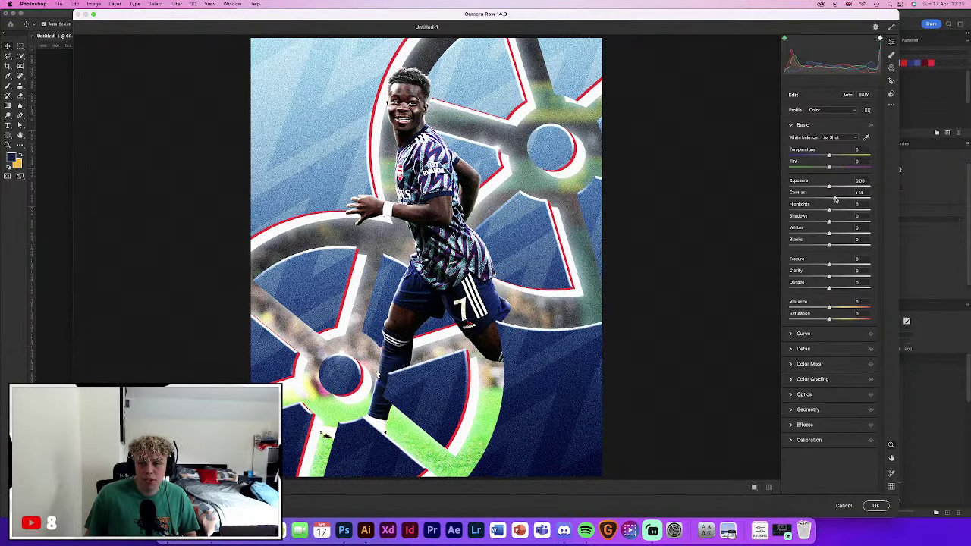
left_click_drag(829, 210, 834, 213)
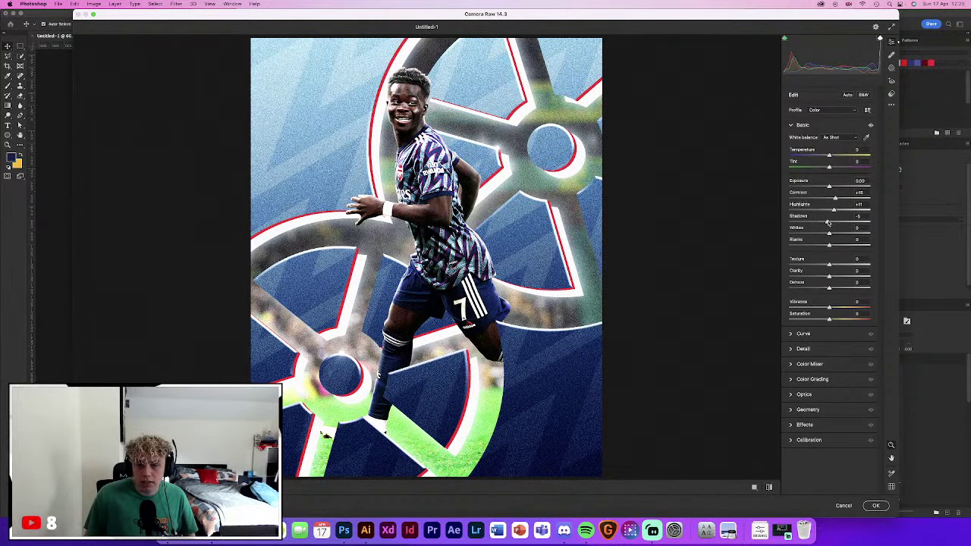
left_click_drag(827, 222, 825, 222)
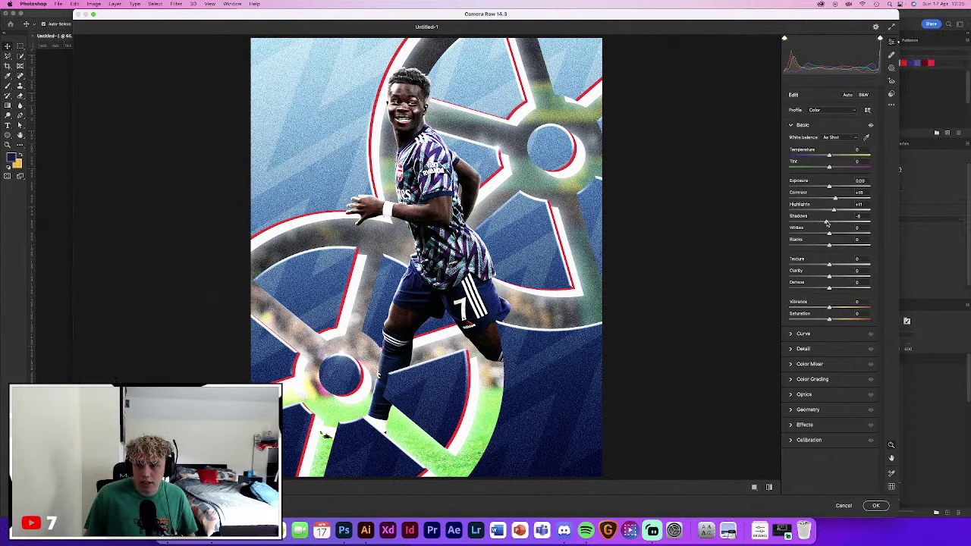
mouse_move(830, 276)
left_mouse_down()
mouse_move(835, 266)
mouse_move(834, 320)
left_mouse_up()
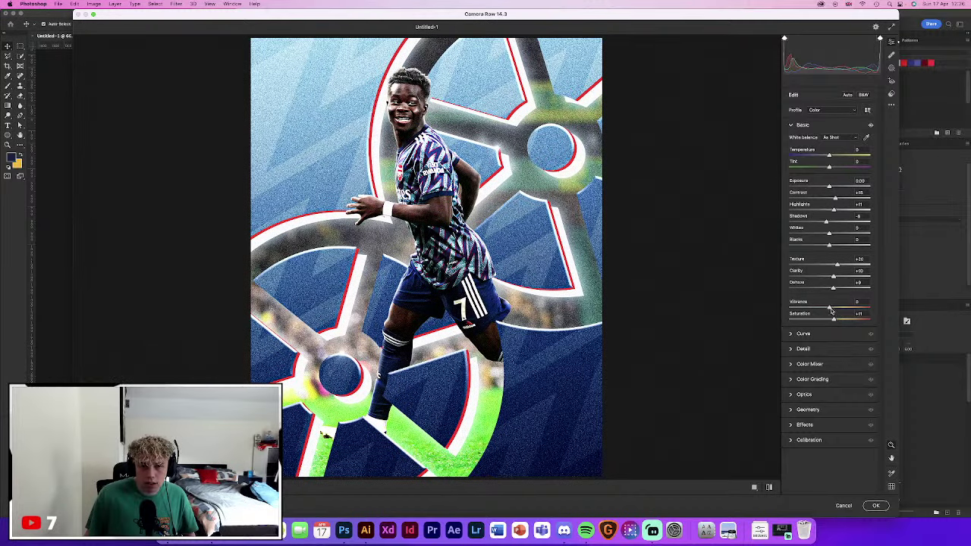
left_click_drag(829, 308, 832, 309)
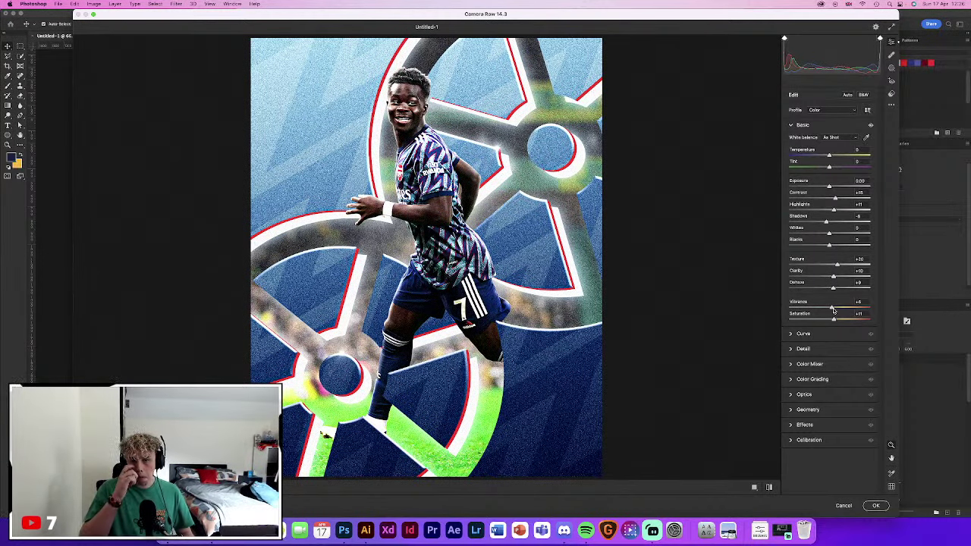
Lift the tone curve's top point, add a shadow point, and slightly increase sharpening
left_click(803, 333)
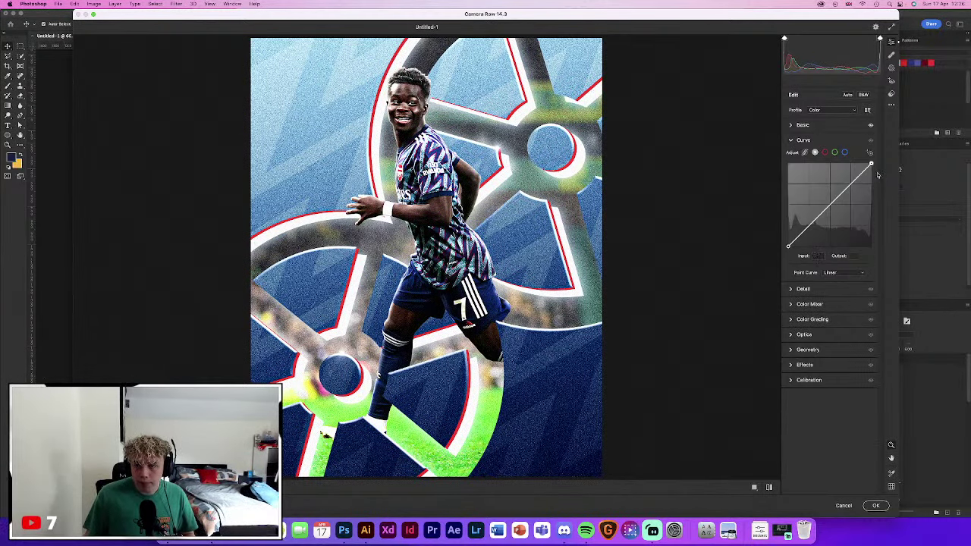
left_click_drag(865, 169, 866, 166)
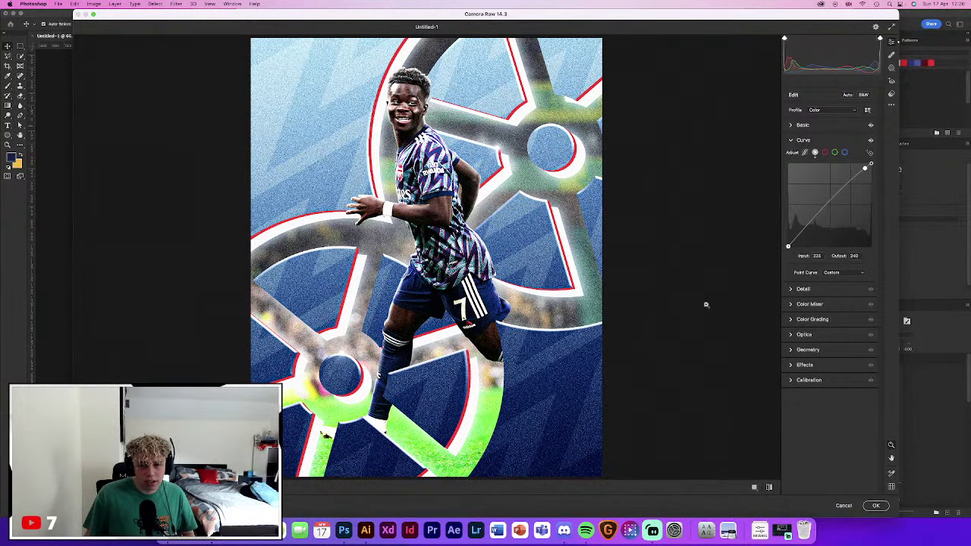
left_click(801, 232)
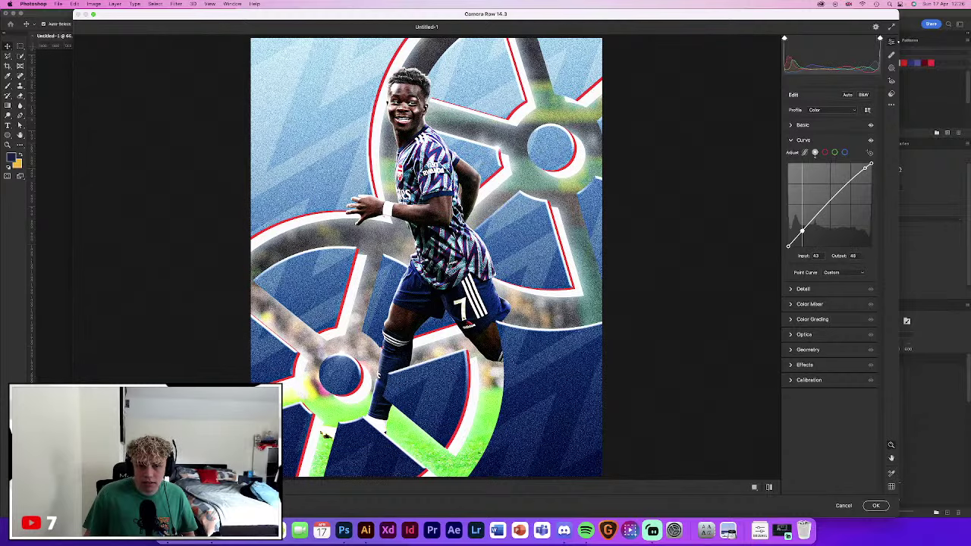
left_click_drag(801, 230, 803, 231)
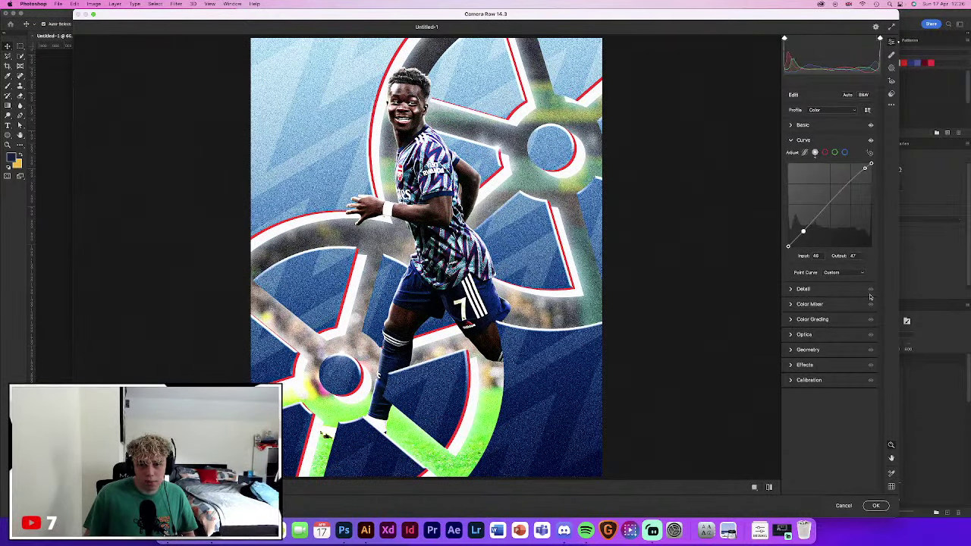
left_click(869, 293)
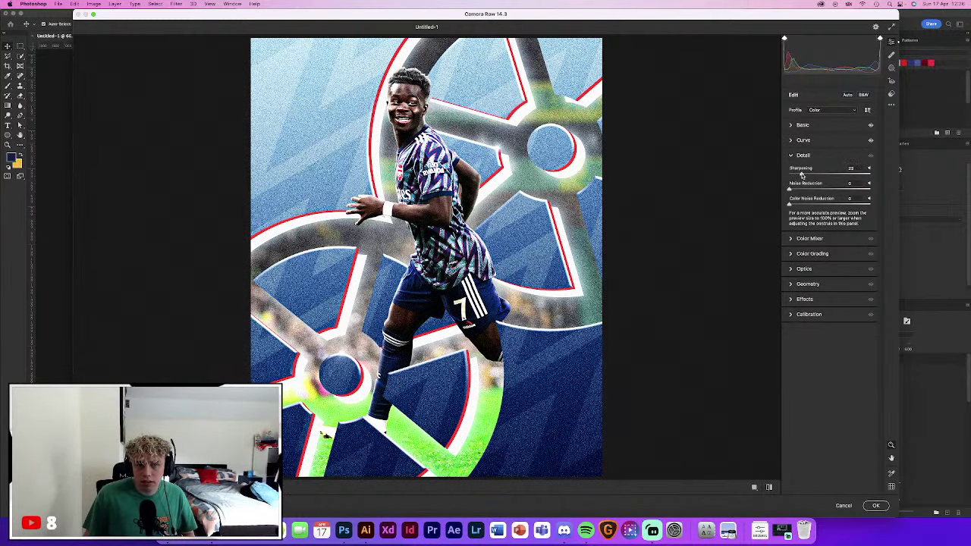
left_click_drag(801, 175, 805, 191)
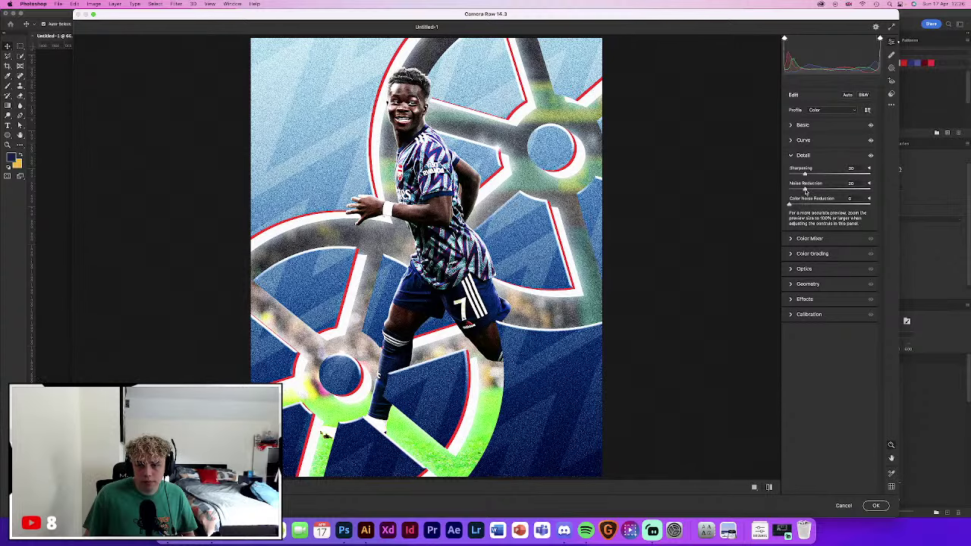
In Color Mixer, set Blues hue to -2 and Aquas saturation to +5
left_click(806, 238)
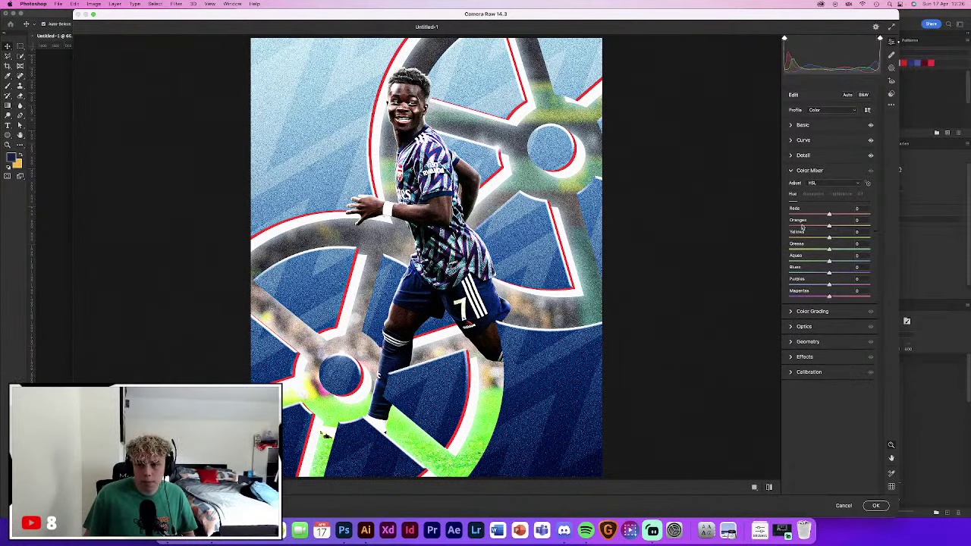
left_click_drag(829, 272, 828, 274)
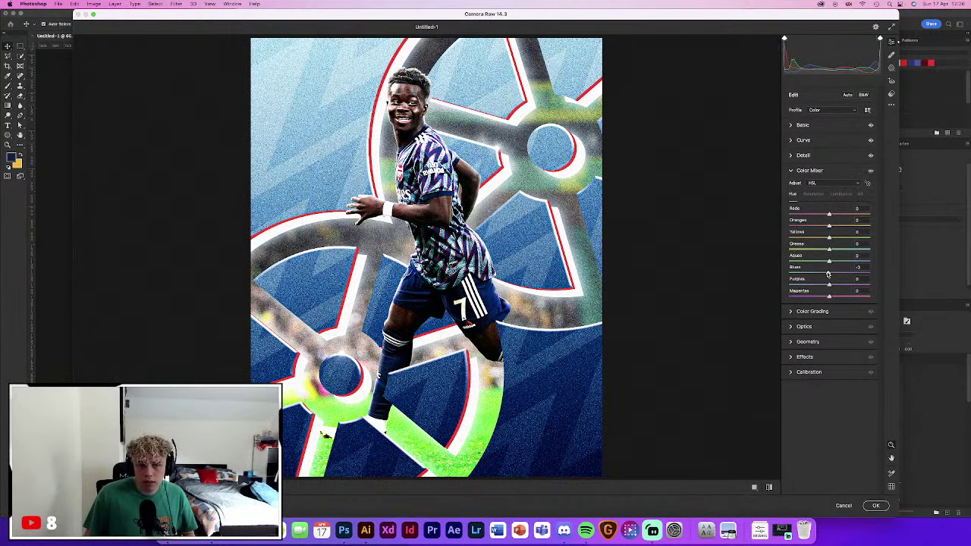
left_click(813, 194)
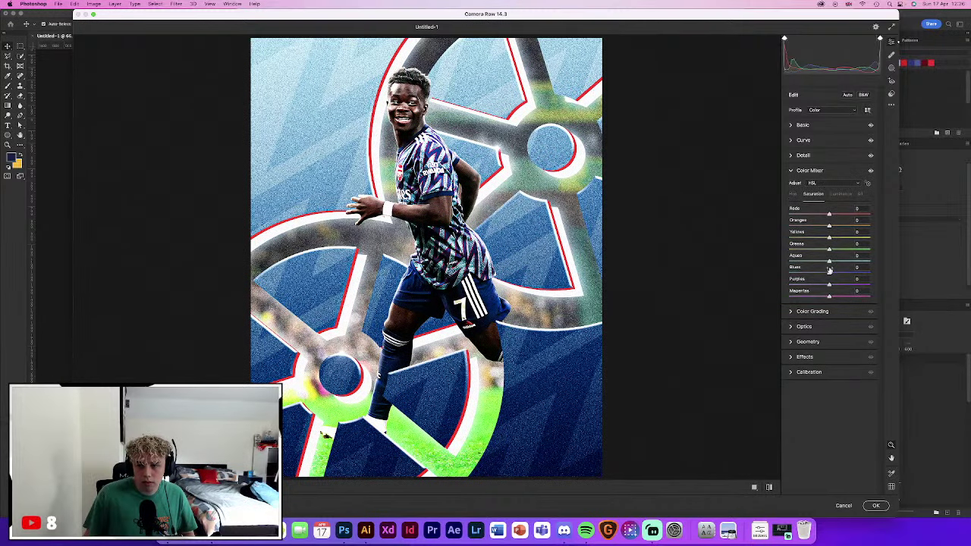
left_click_drag(828, 261, 830, 272)
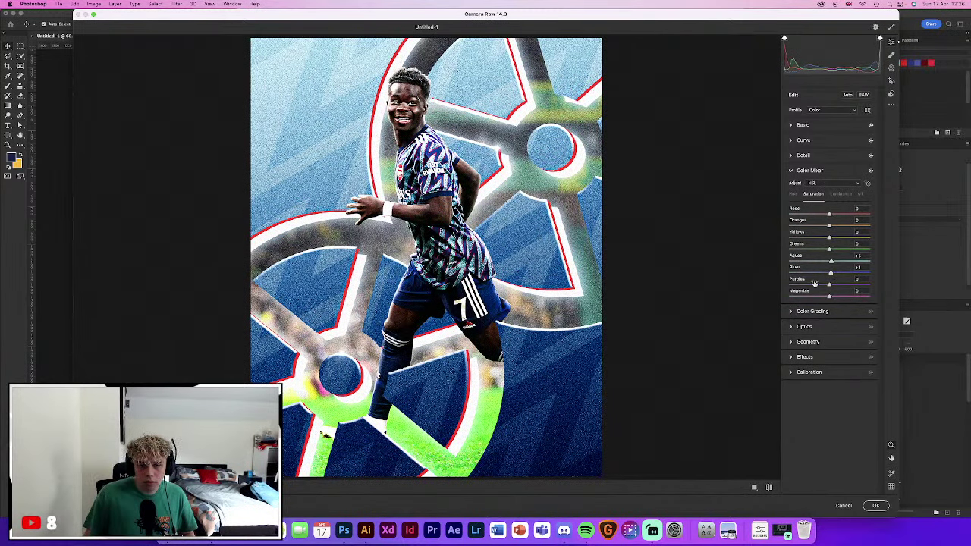
left_click(808, 312)
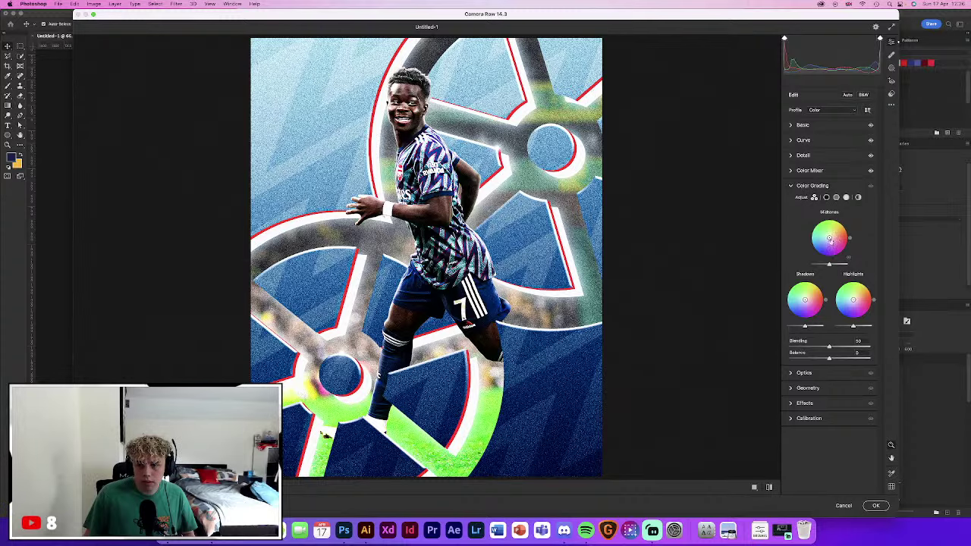
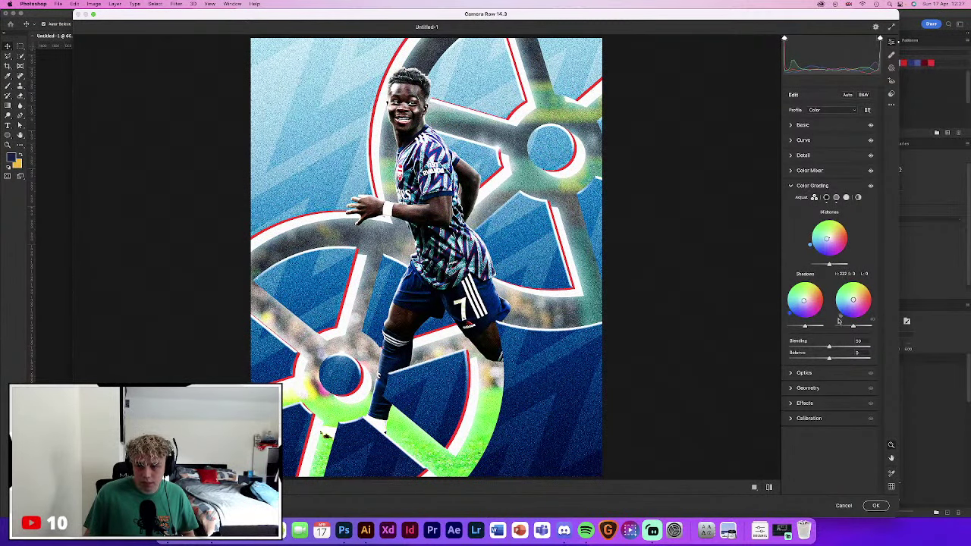
Tint the highlights slightly blue, then add film grain and a faint -5 vignette
left_click_drag(852, 300, 850, 302)
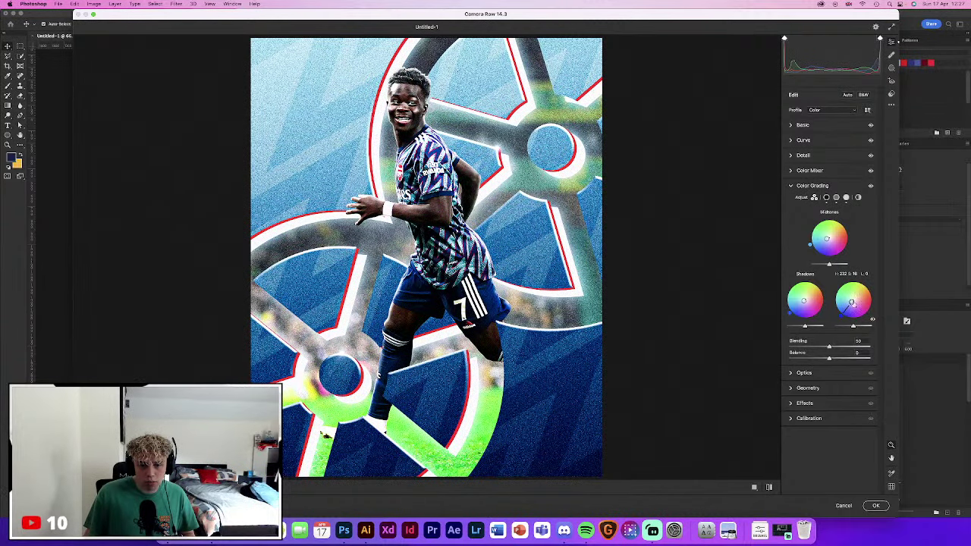
left_click(801, 372)
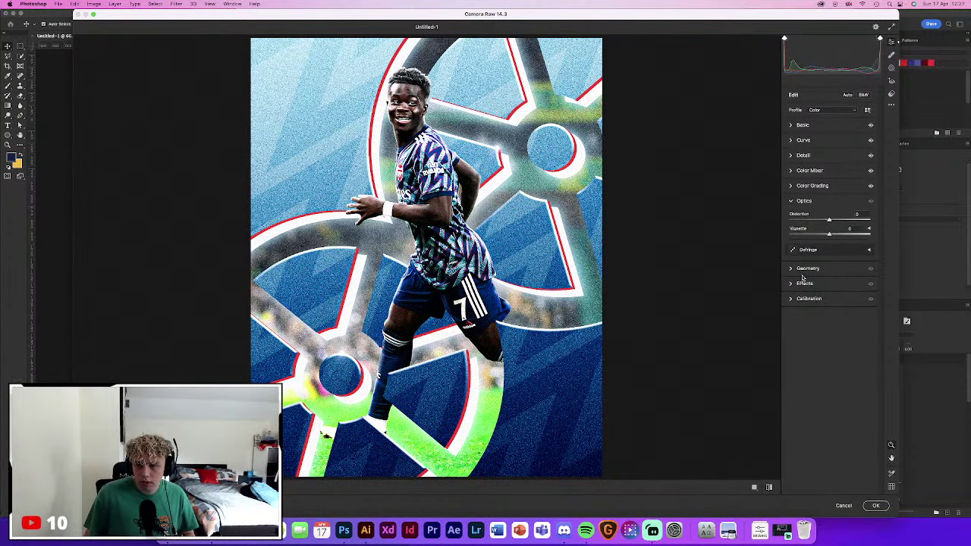
left_click(803, 282)
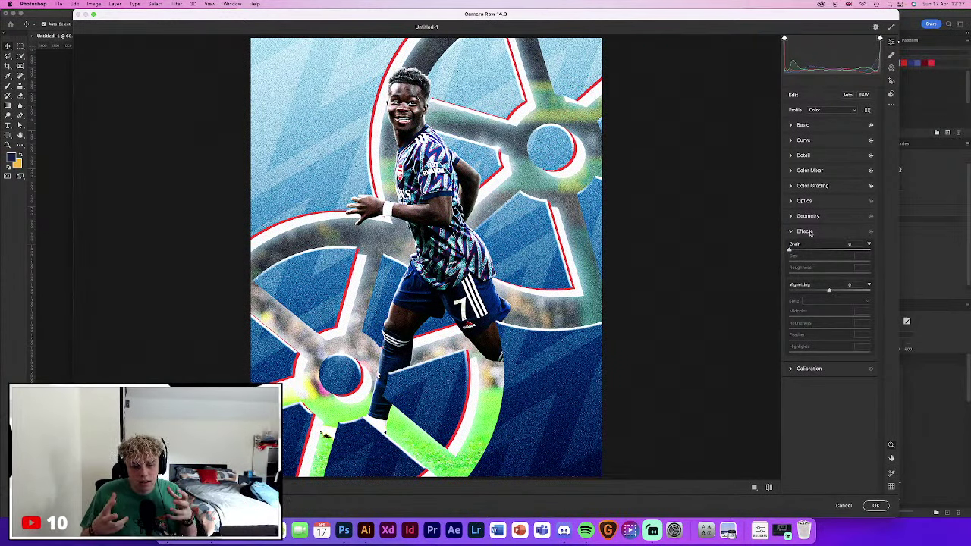
left_click_drag(790, 249, 810, 251)
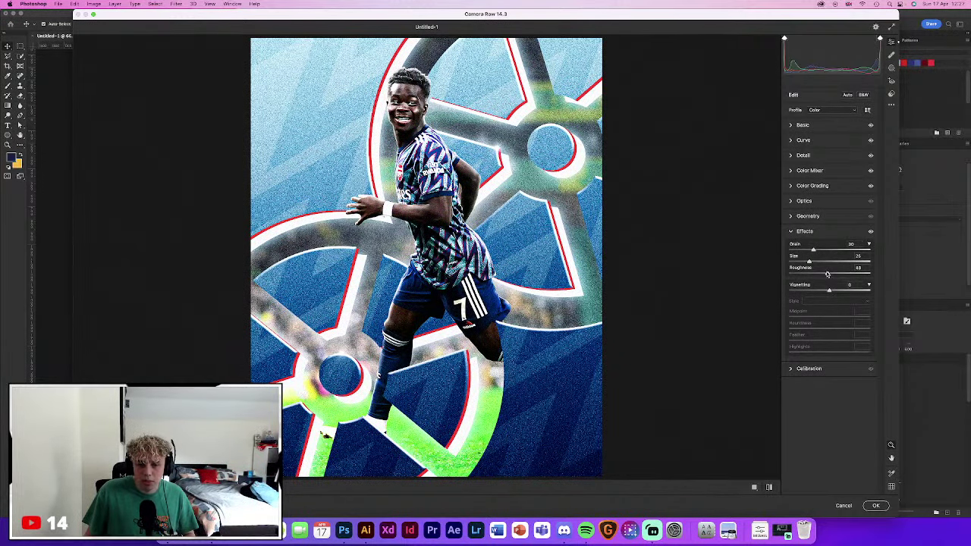
left_click_drag(831, 290, 828, 292)
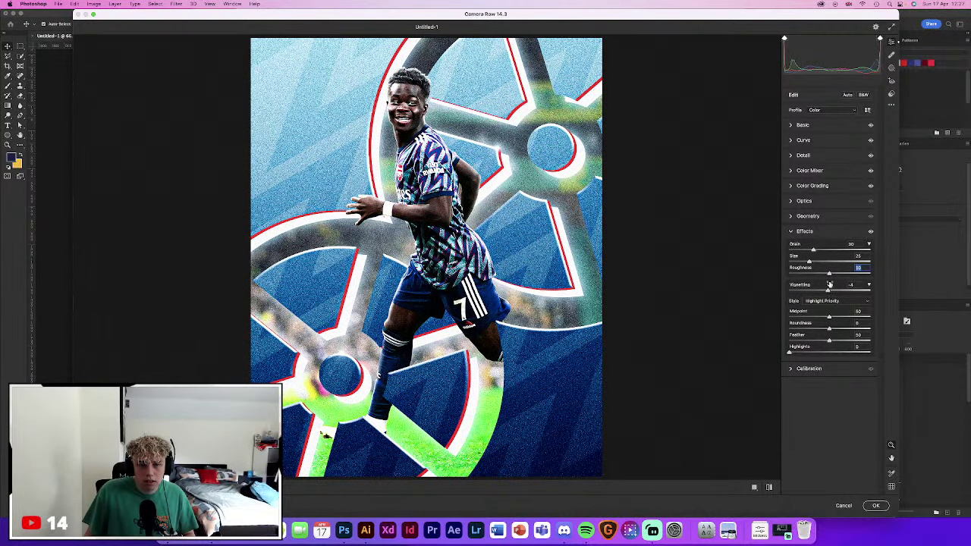
Shift the Aquas hue to +4, and lower Exposure to -0.05 and Blacks to -7
left_click(805, 173)
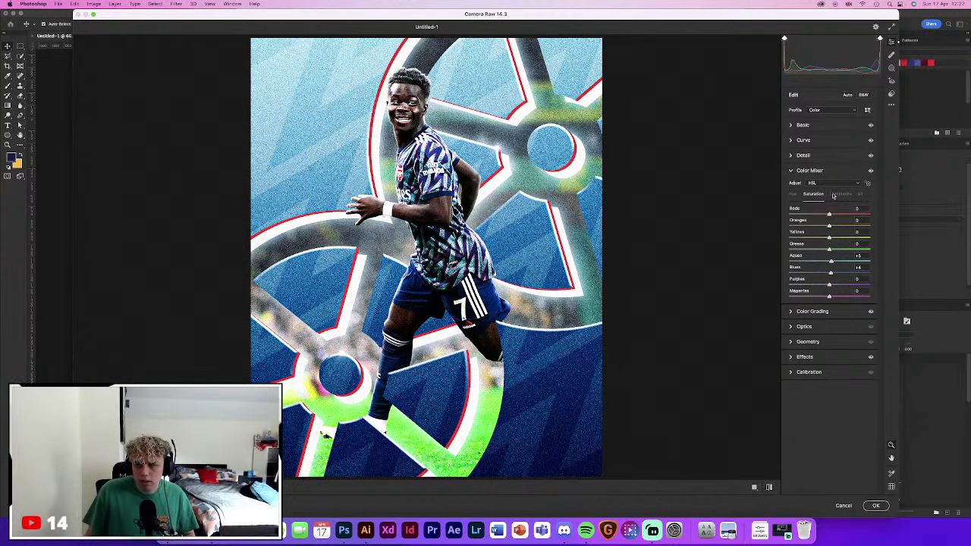
left_click(793, 194)
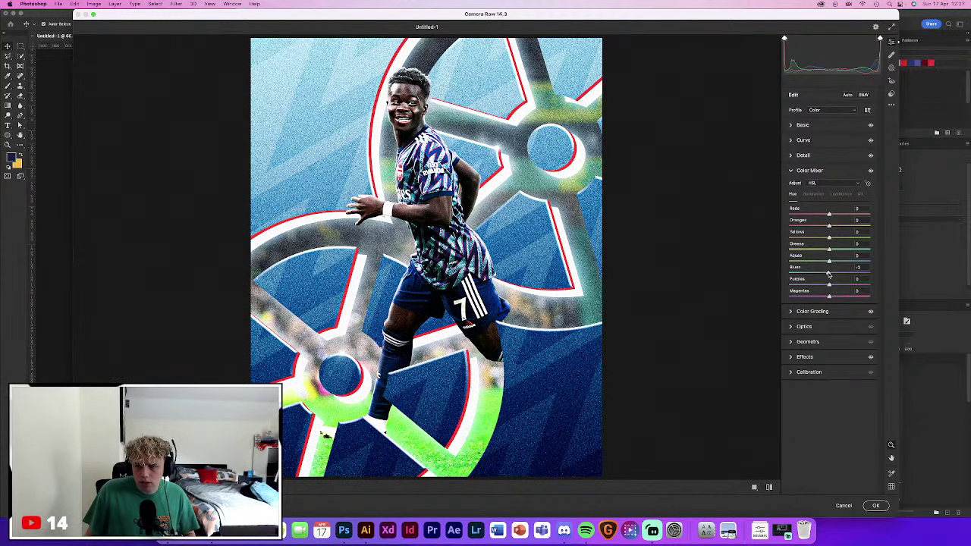
left_click_drag(832, 263, 834, 248)
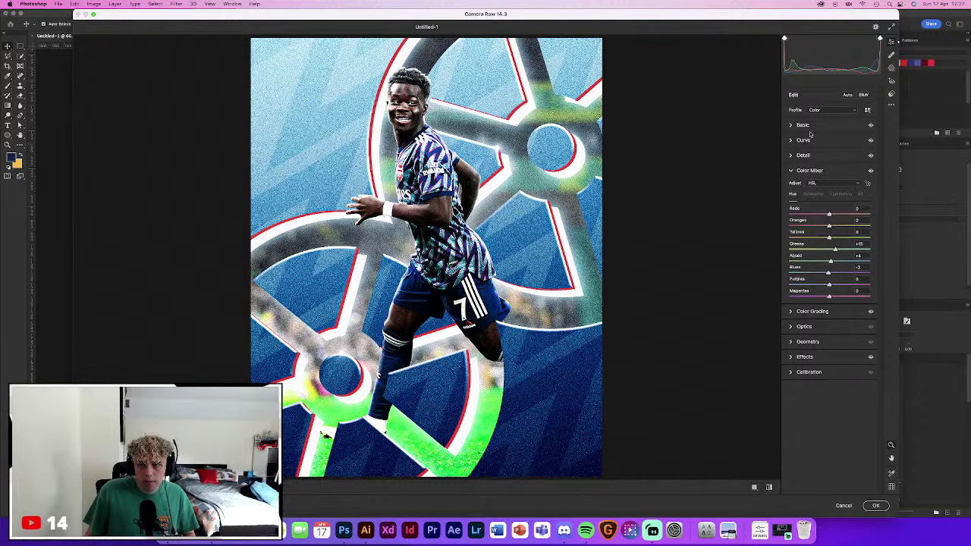
left_click(807, 126)
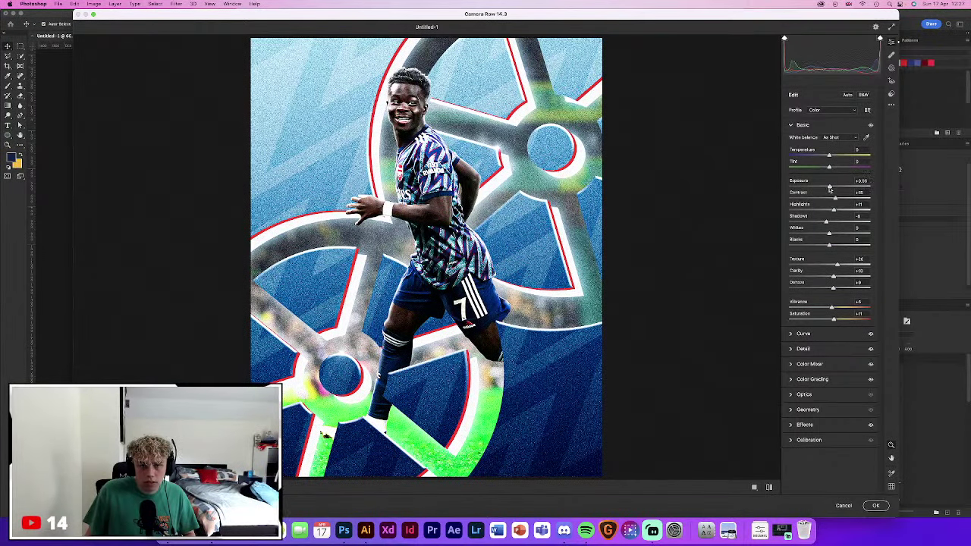
left_click_drag(829, 188, 828, 189)
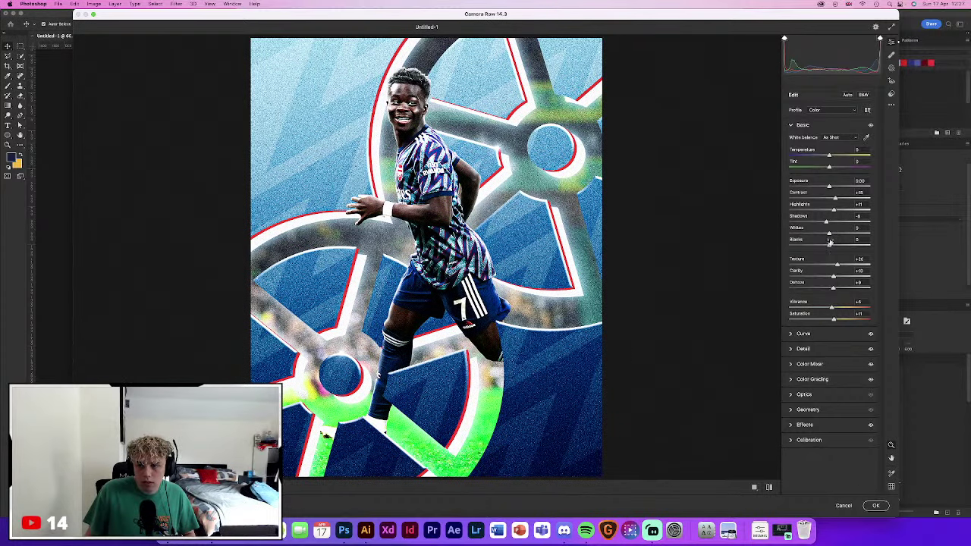
left_click_drag(830, 242, 827, 246)
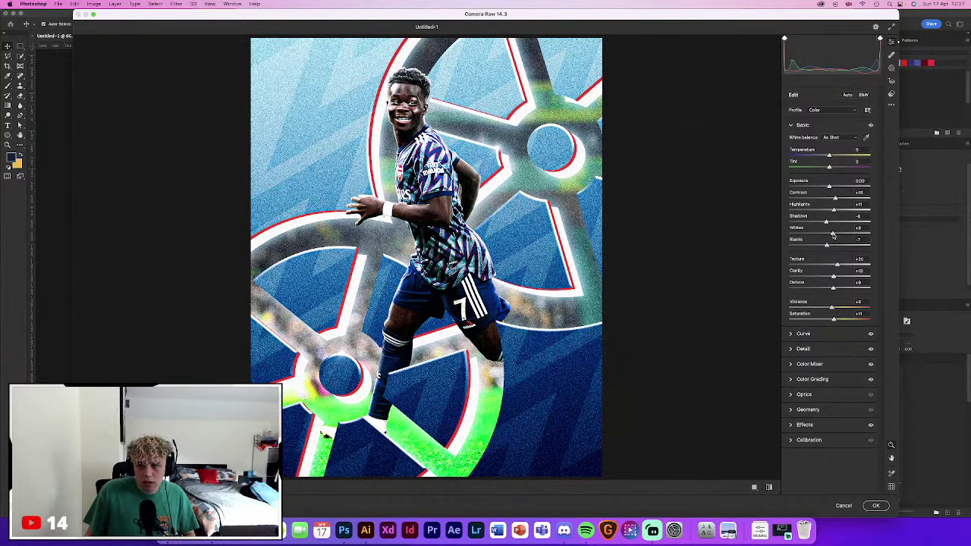
Shift the Blues hue to -8 in the Color Mixer
left_click(798, 335)
left_click(806, 294)
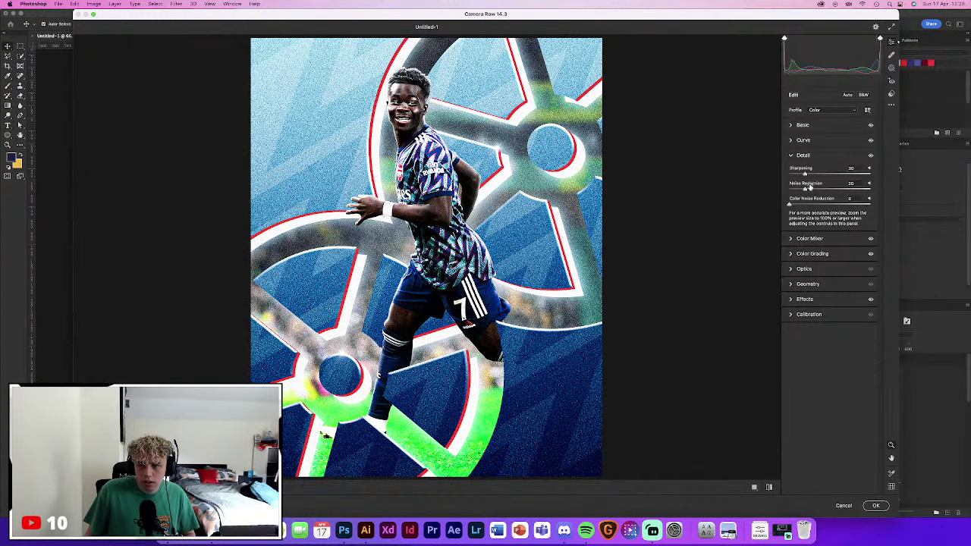
left_click(797, 238)
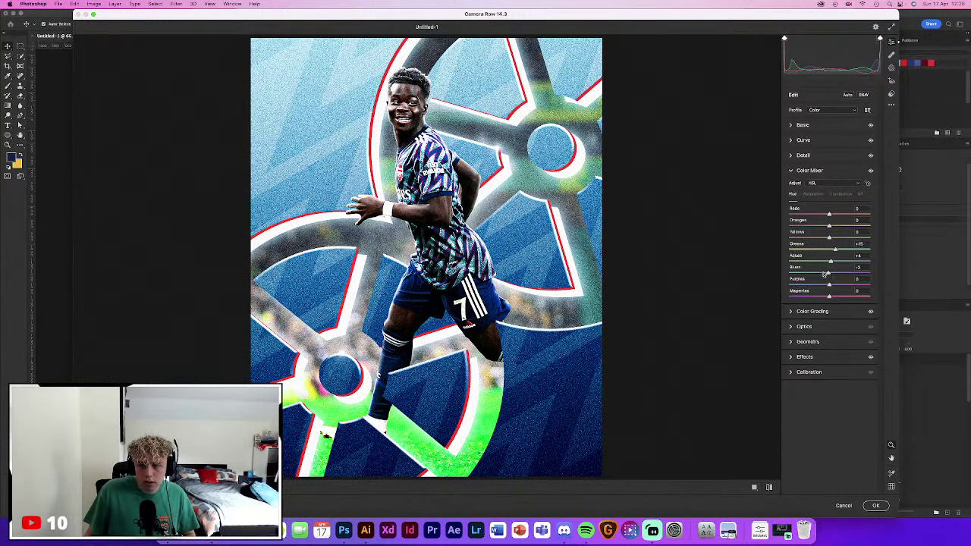
left_click_drag(827, 274, 827, 276)
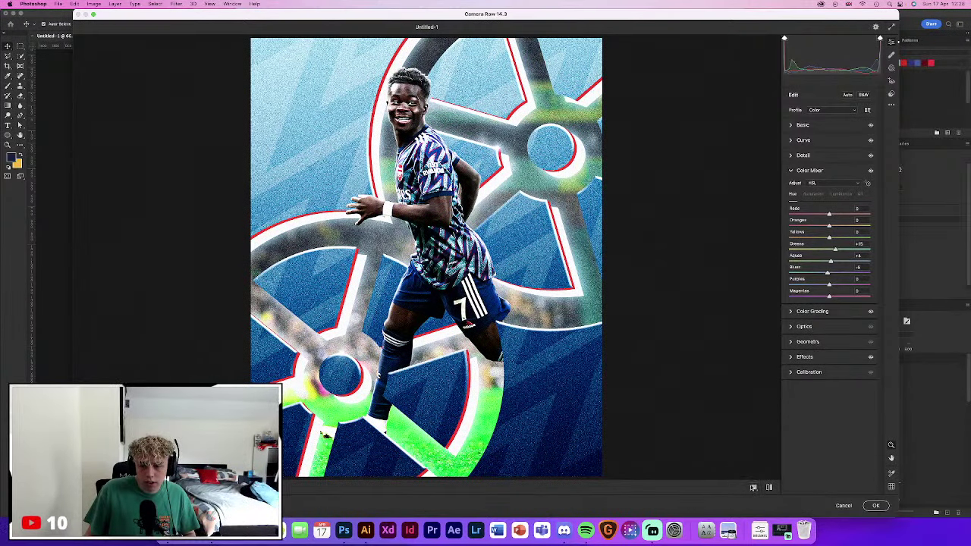
Compare the Before/After view, then apply the Camera Raw Filter to the top layer
left_click(754, 487)
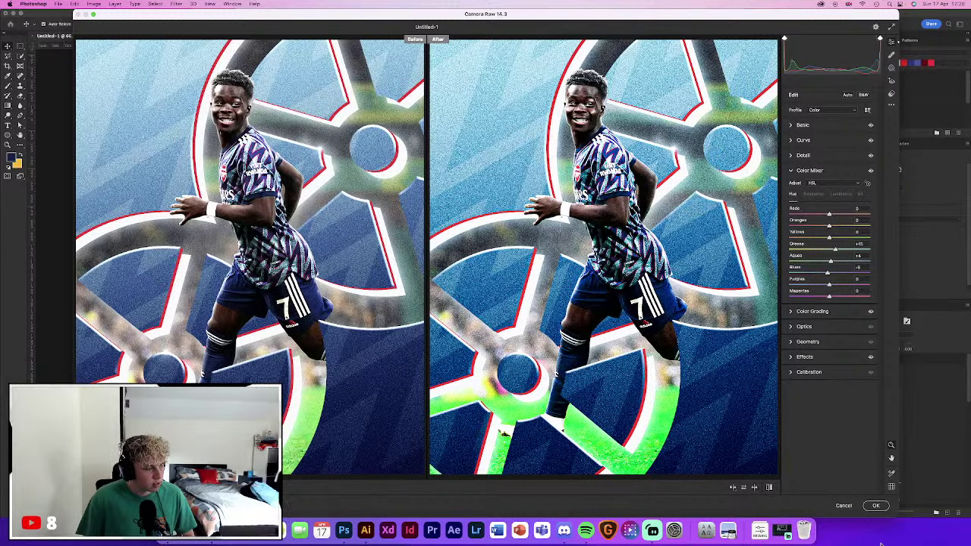
left_click(875, 506)
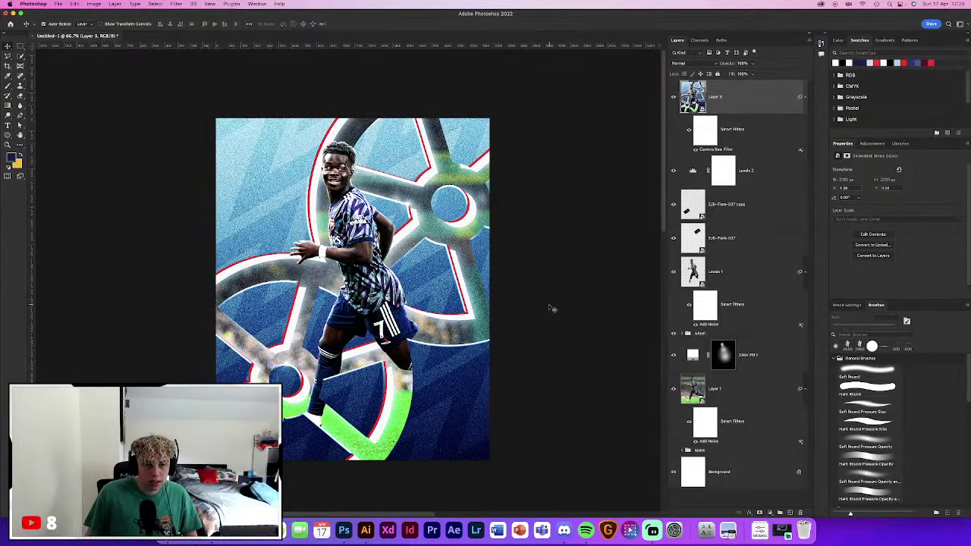
Add a Color Lookup layer using EJD Make It Pop 1.3DL at 30% opacity, and duplicate it
left_click(771, 513)
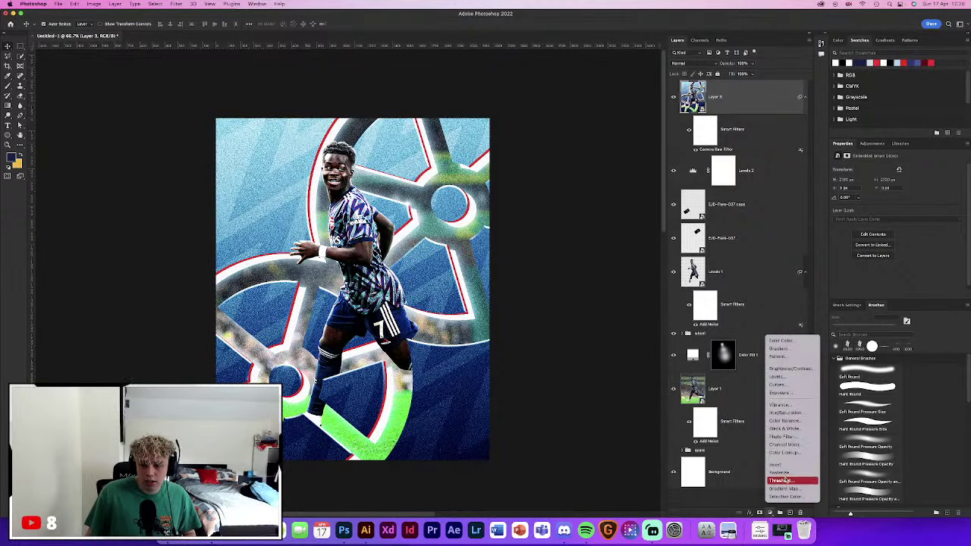
left_click(781, 453)
left_click(884, 168)
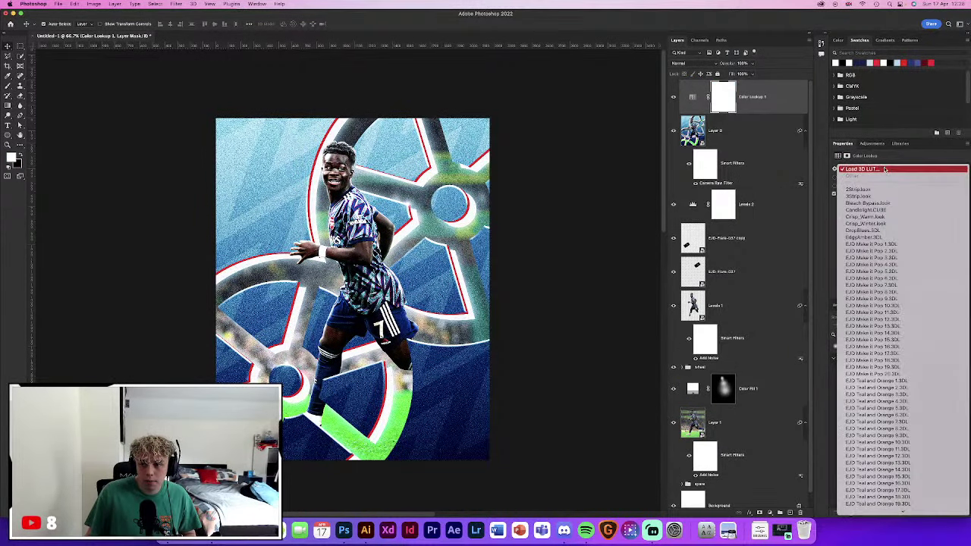
left_click(872, 245)
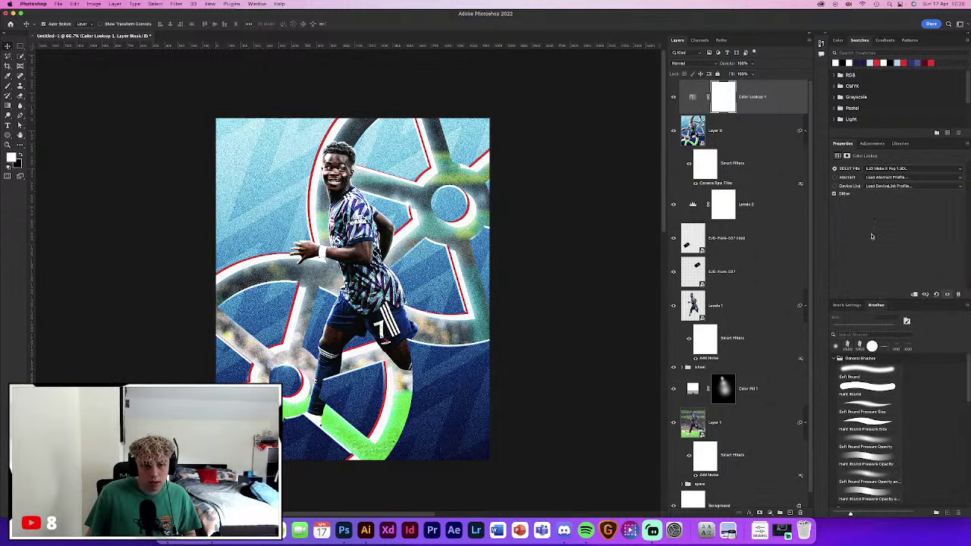
left_click(870, 170)
left_click(871, 175)
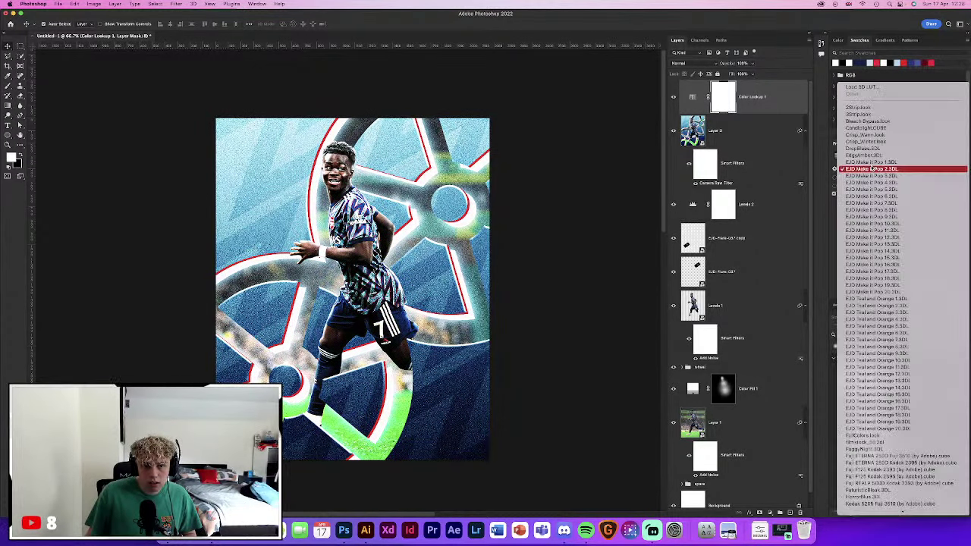
left_click(872, 162)
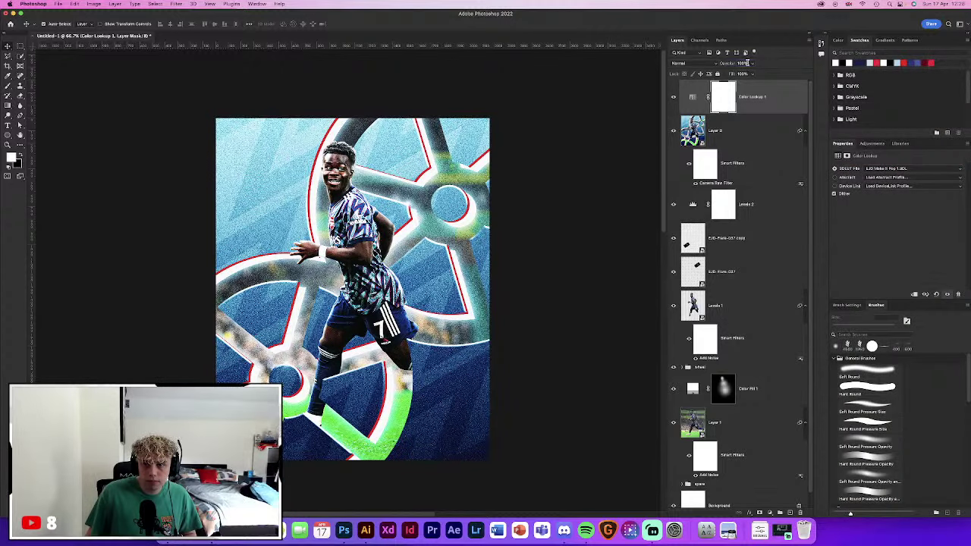
key("3")
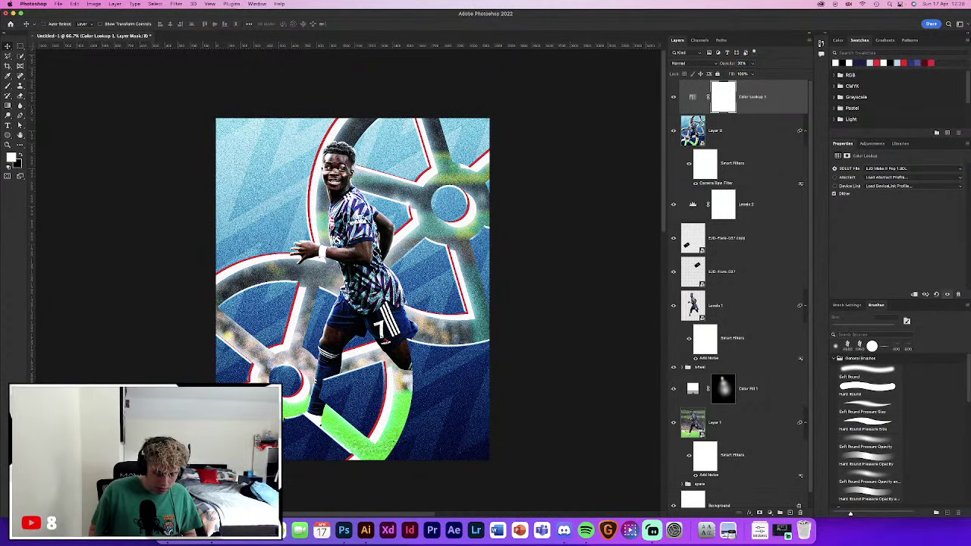
key("ctrl+j")
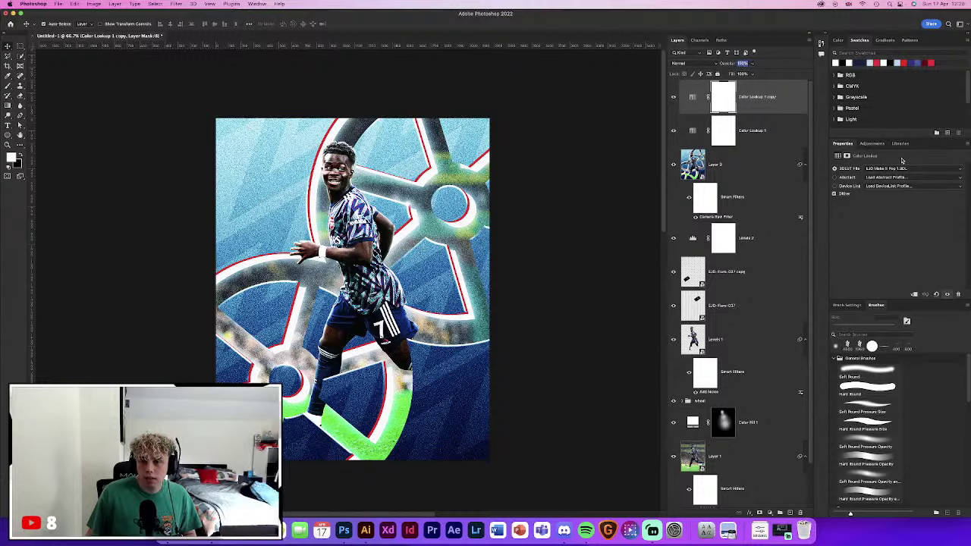
Switch the first copy to the Make It Pop 19 LUT at 30% opacity
left_click(898, 167)
left_click(877, 159)
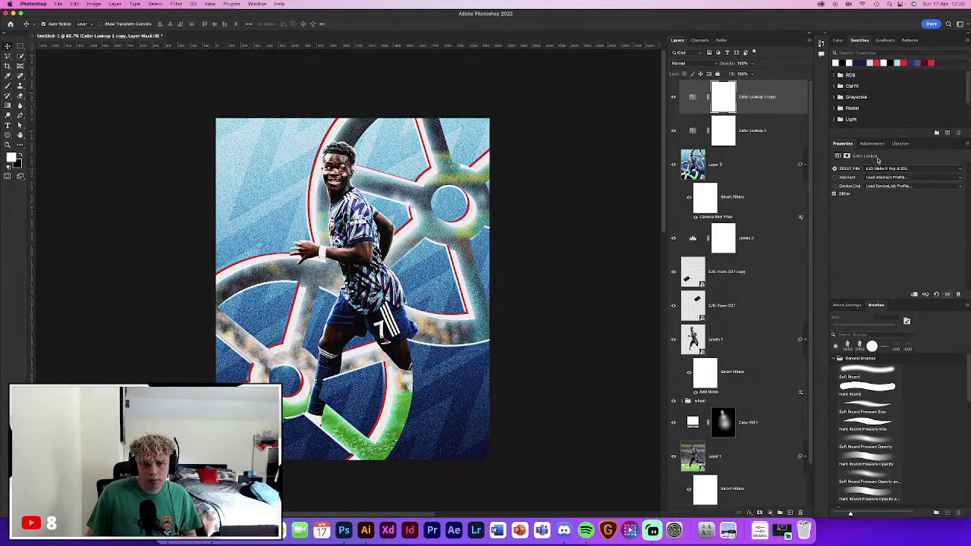
left_click(877, 166)
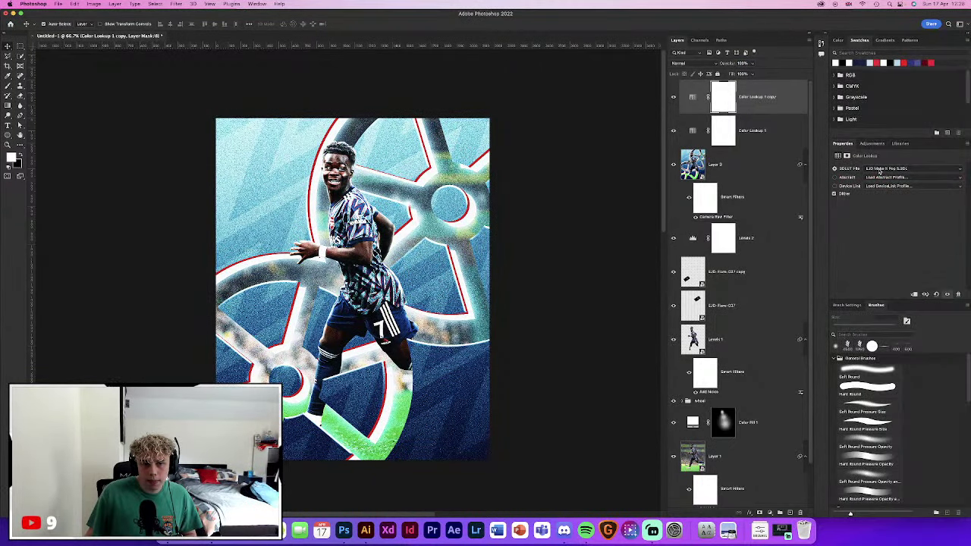
left_click(877, 169)
left_click(878, 176)
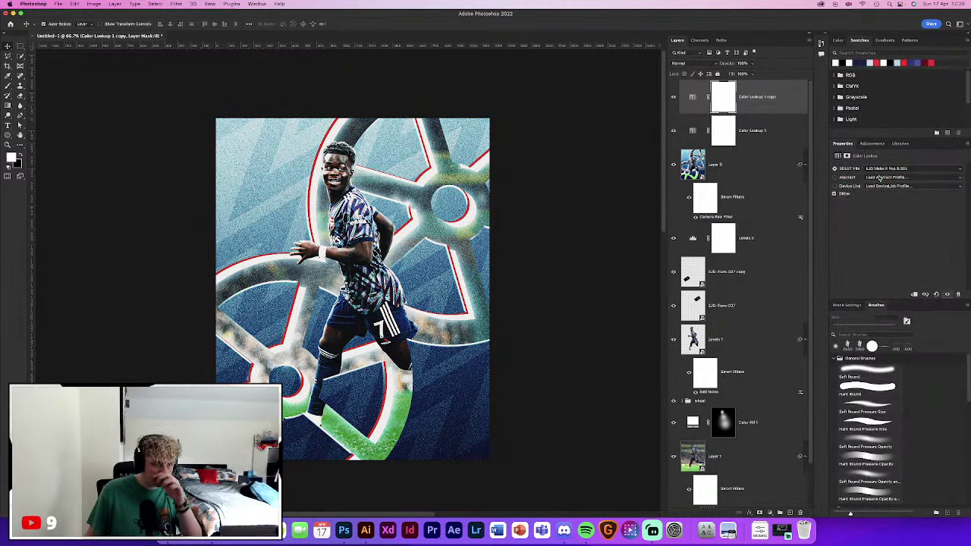
left_click(877, 168)
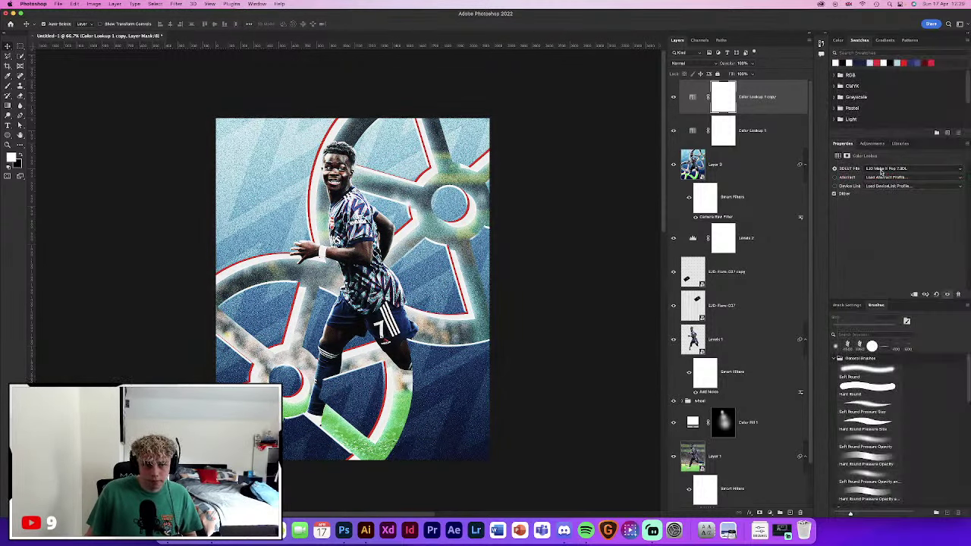
left_click(877, 168)
left_click(878, 175)
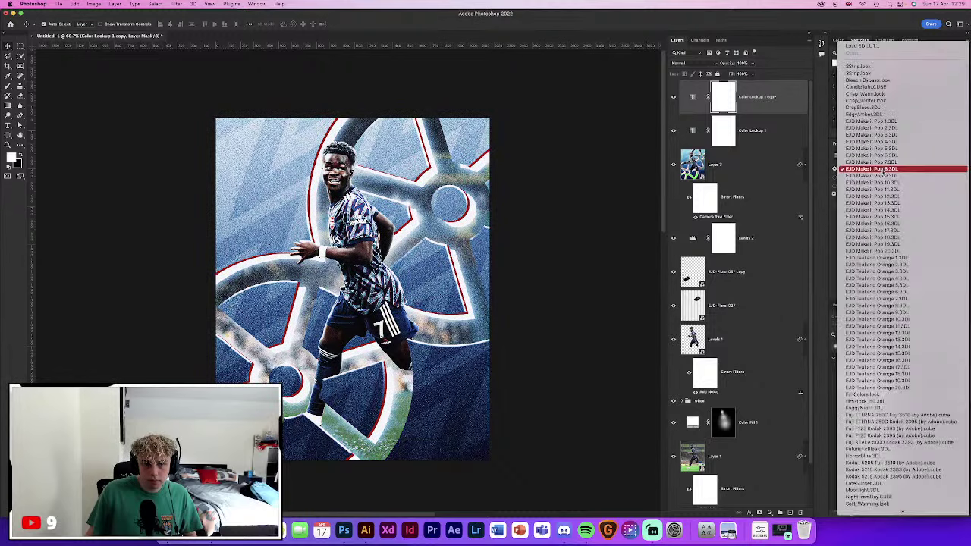
left_click(884, 175)
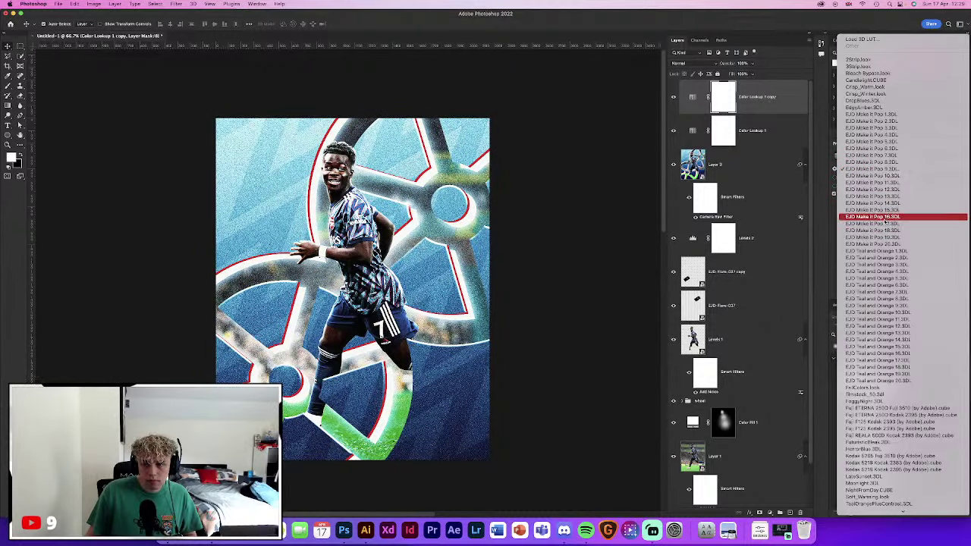
left_click(884, 244)
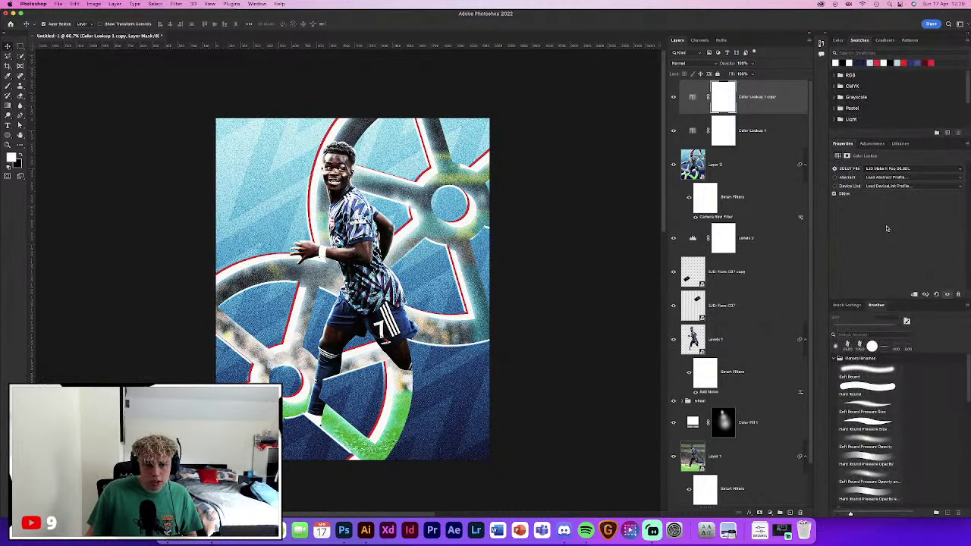
left_click(878, 168)
left_click(877, 168)
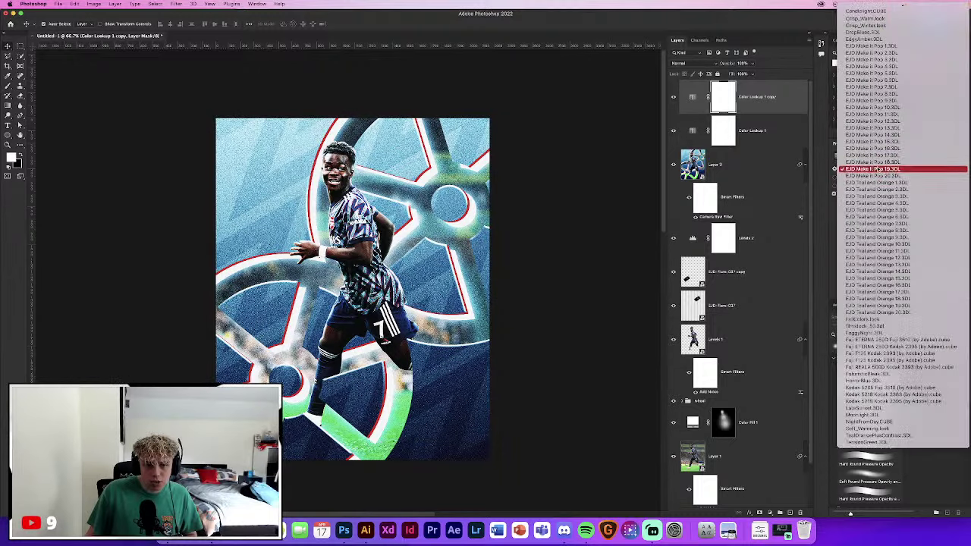
left_click(698, 108)
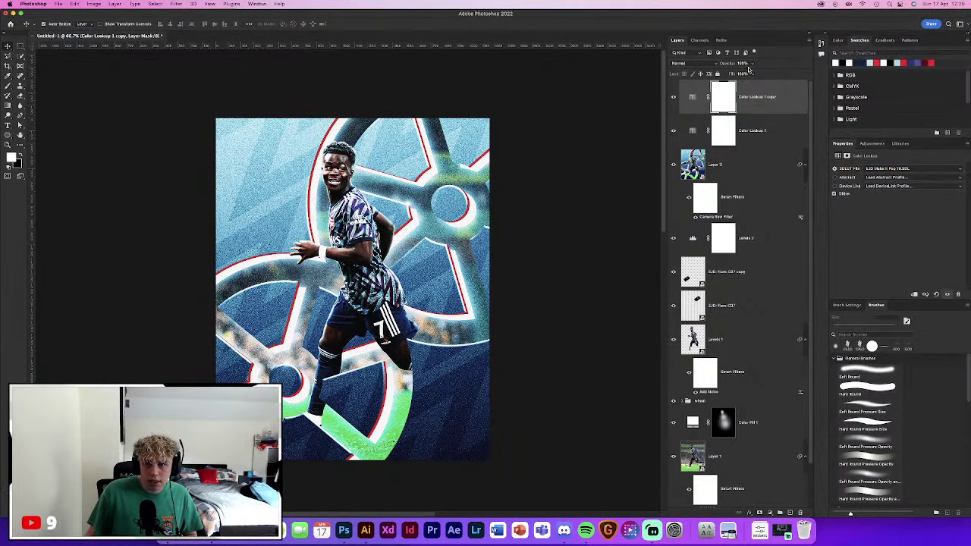
key("3")
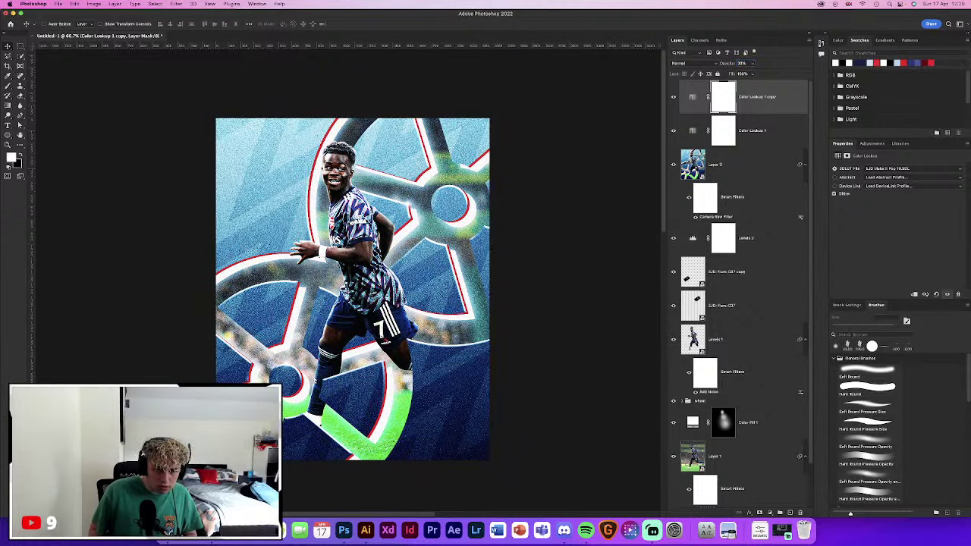
Duplicate that layer and give the new copy the Make It Pop 16 LUT
key("ctrl+j")
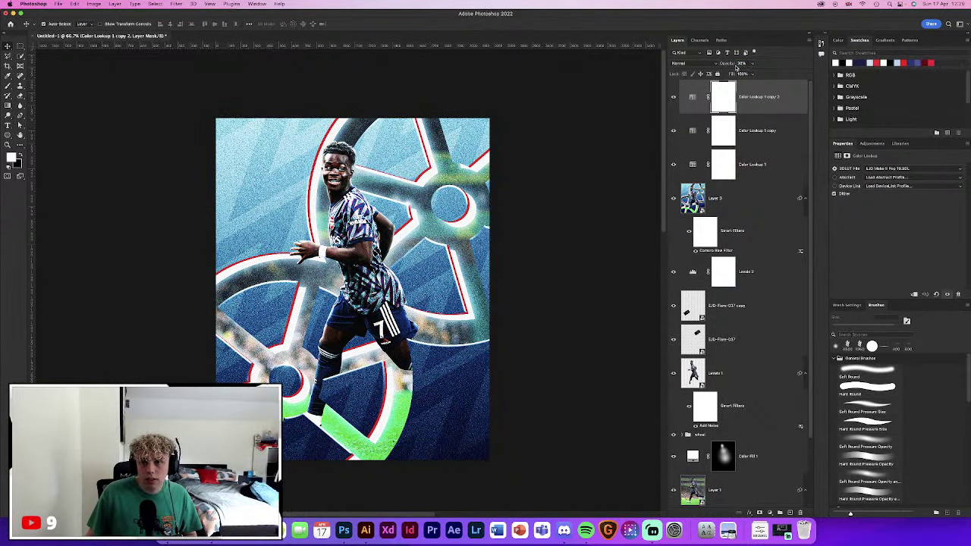
left_click(879, 170)
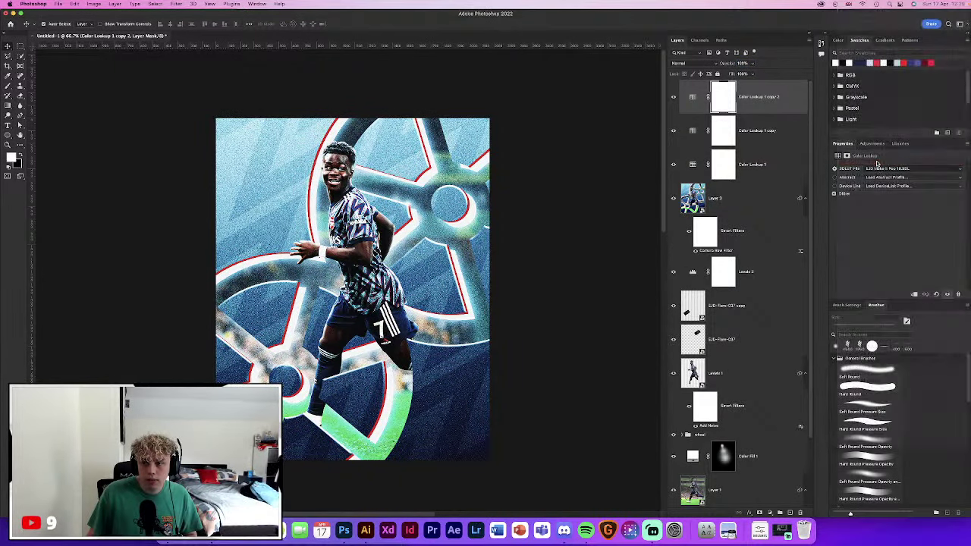
left_click(878, 163)
left_click(878, 168)
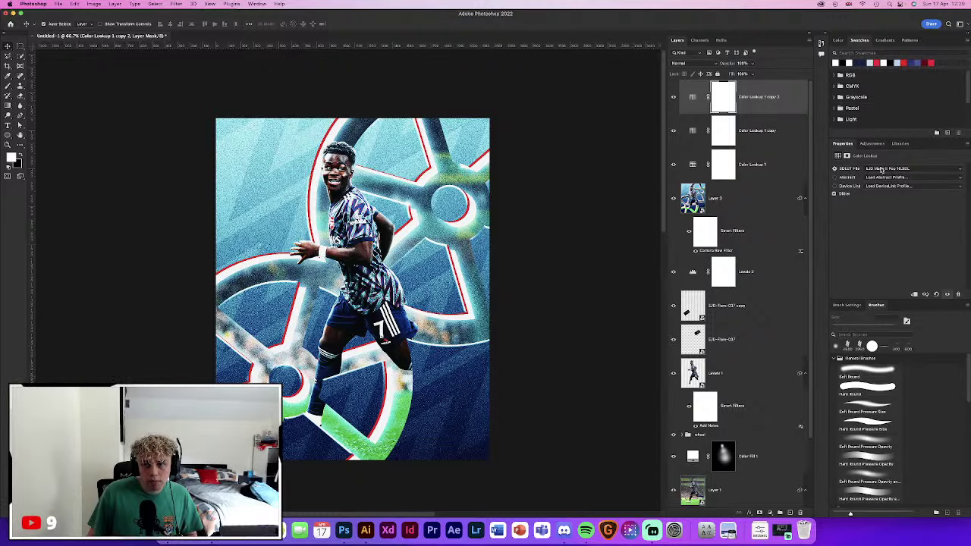
left_click(881, 170)
left_click(881, 162)
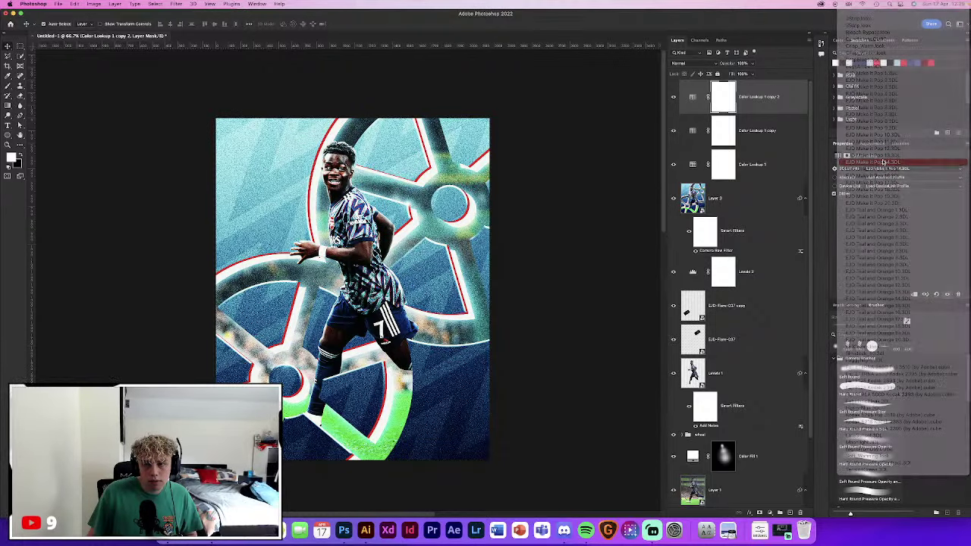
left_click(884, 169)
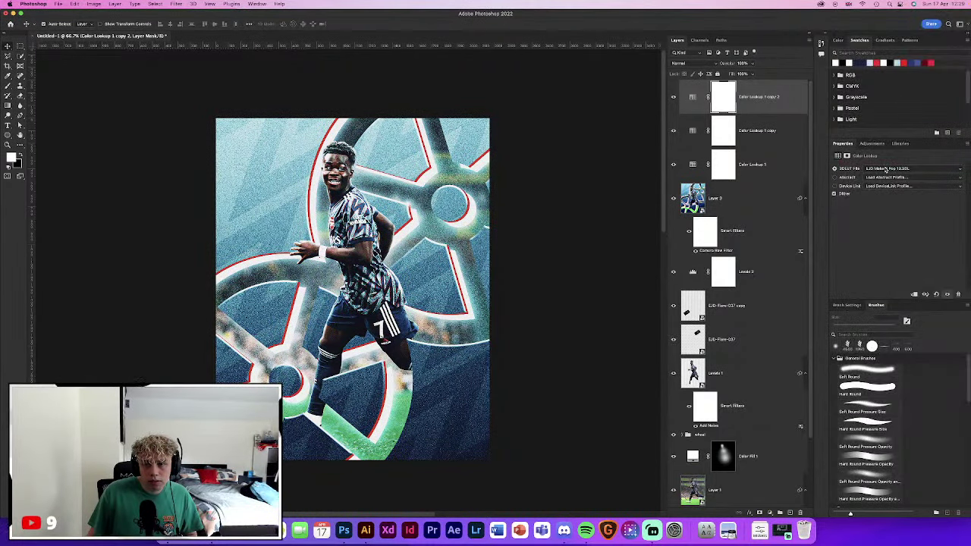
left_click(886, 169)
left_click(885, 169)
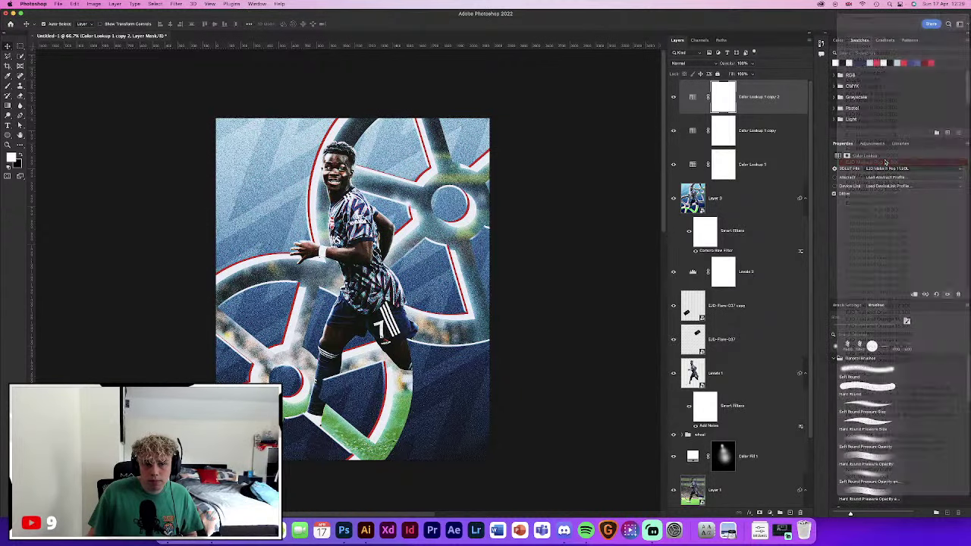
left_click(884, 165)
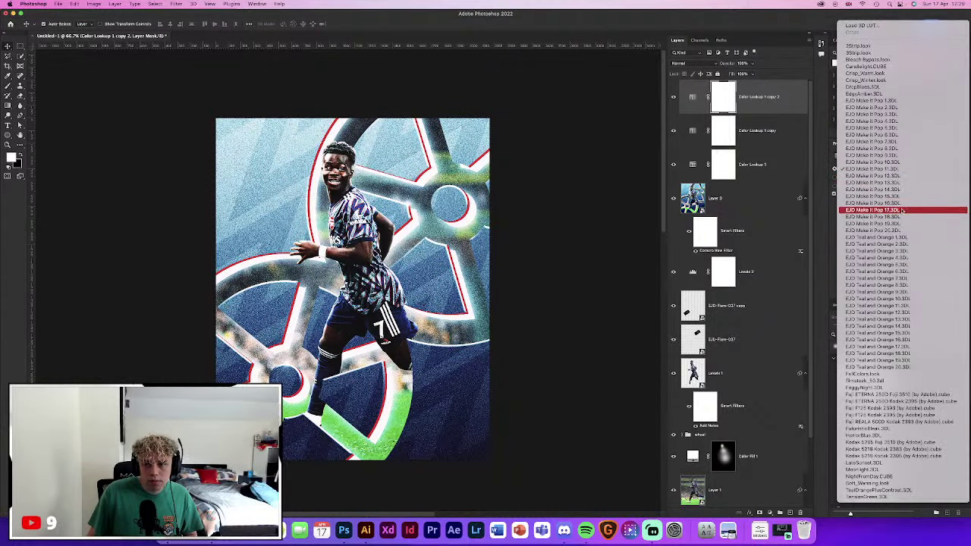
left_click(887, 202)
Set the Make It Pop 16 copy to 20% opacity and duplicate it again
left_click(744, 64)
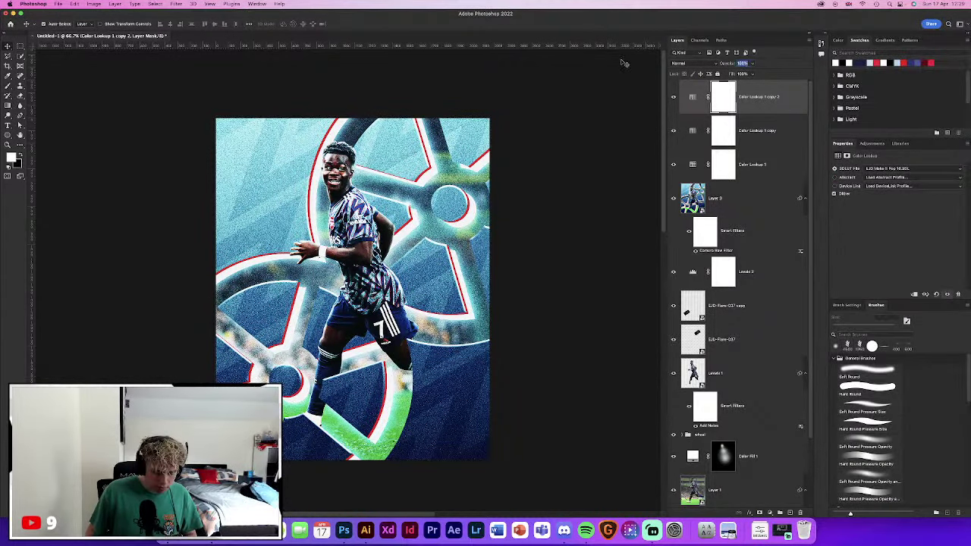
type("20")
key("Return")
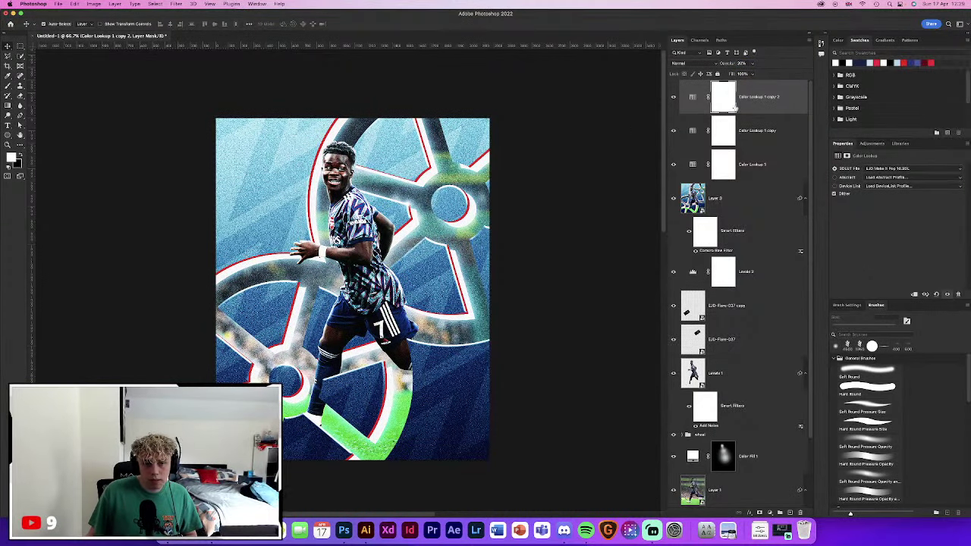
key("ctrl+j")
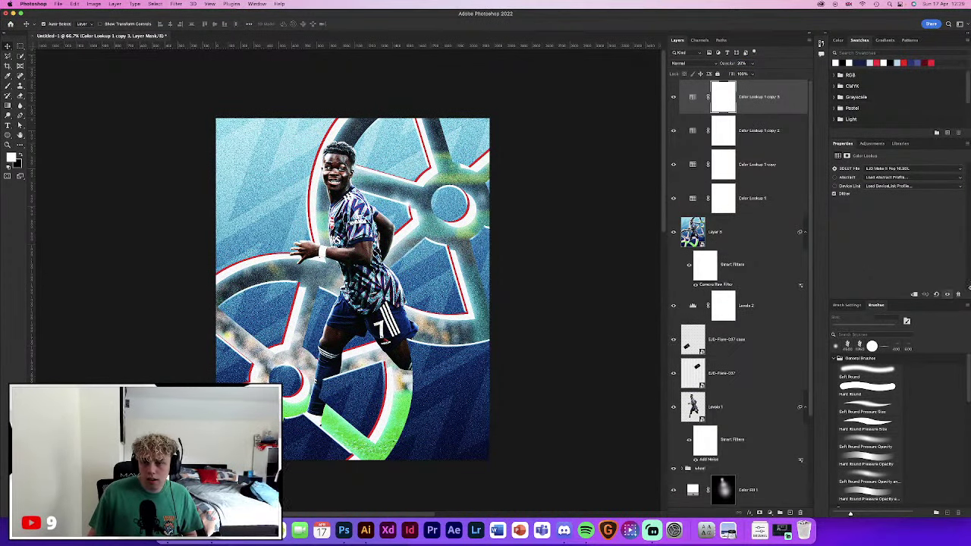
Give the top Color Lookup copy the EJD Teal and Orange 6.3DL LUT
left_click(896, 170)
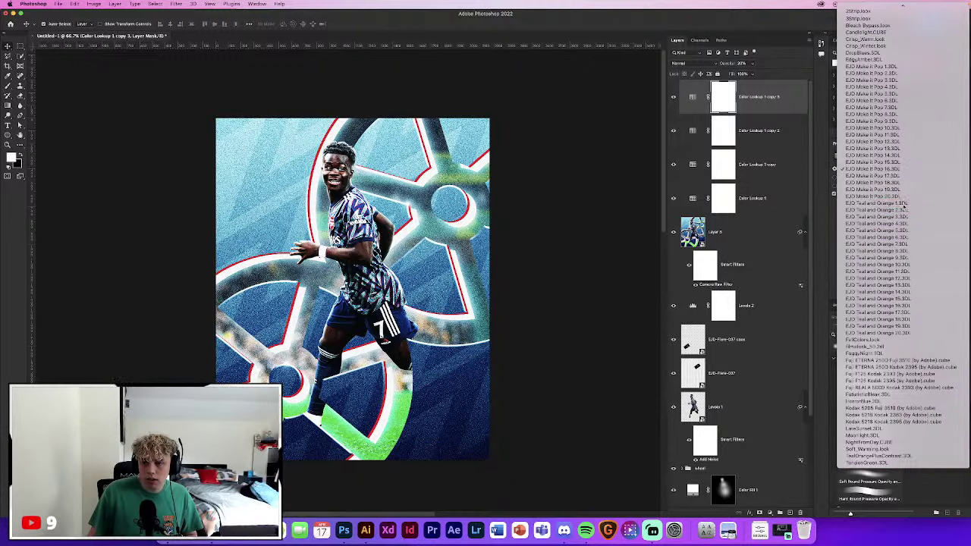
left_click(903, 217)
left_click_drag(732, 63, 946, 117)
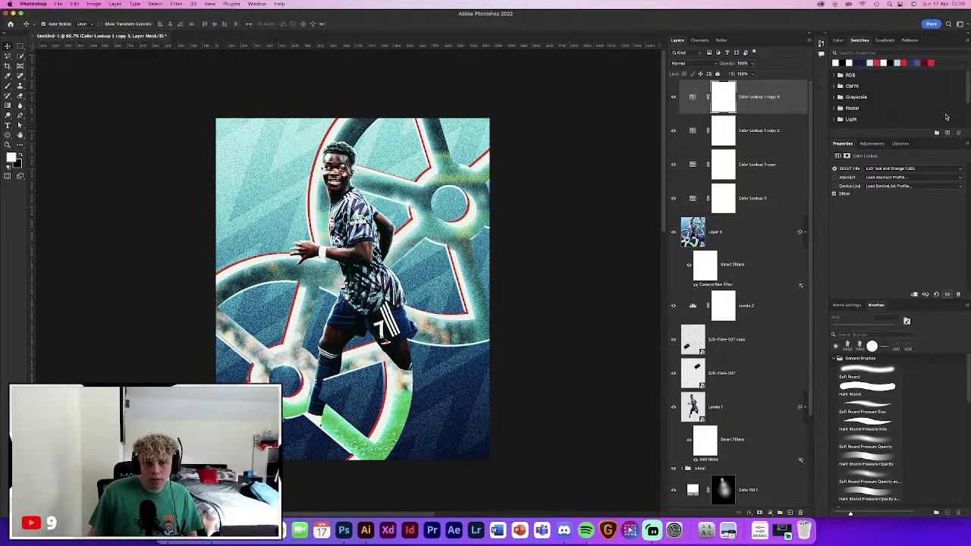
left_click(912, 176)
left_click(905, 176)
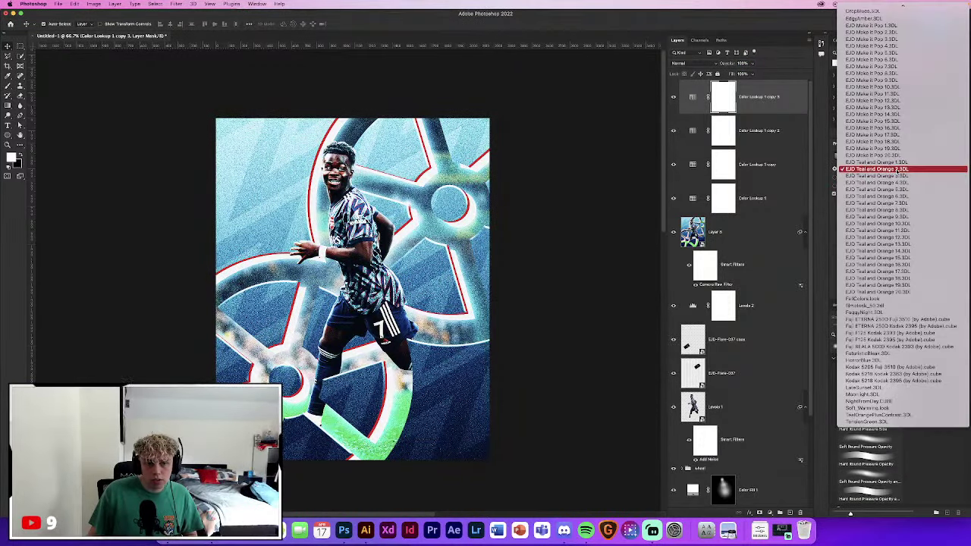
left_click(883, 175)
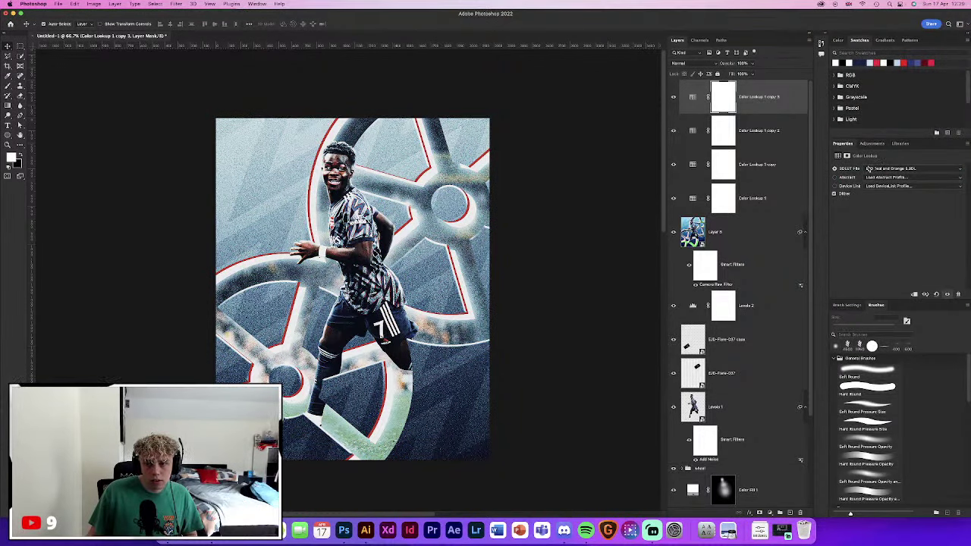
left_click(868, 169)
left_click(872, 169)
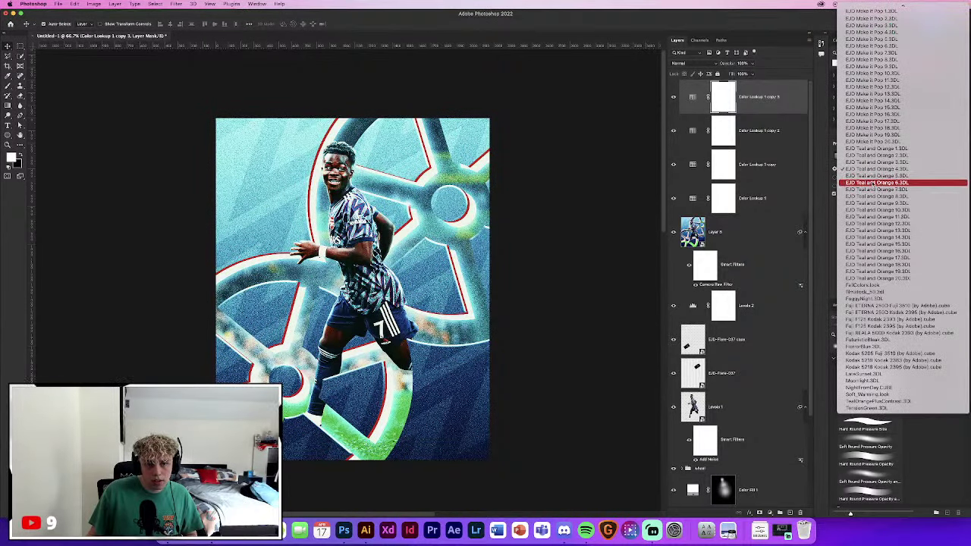
left_click(874, 183)
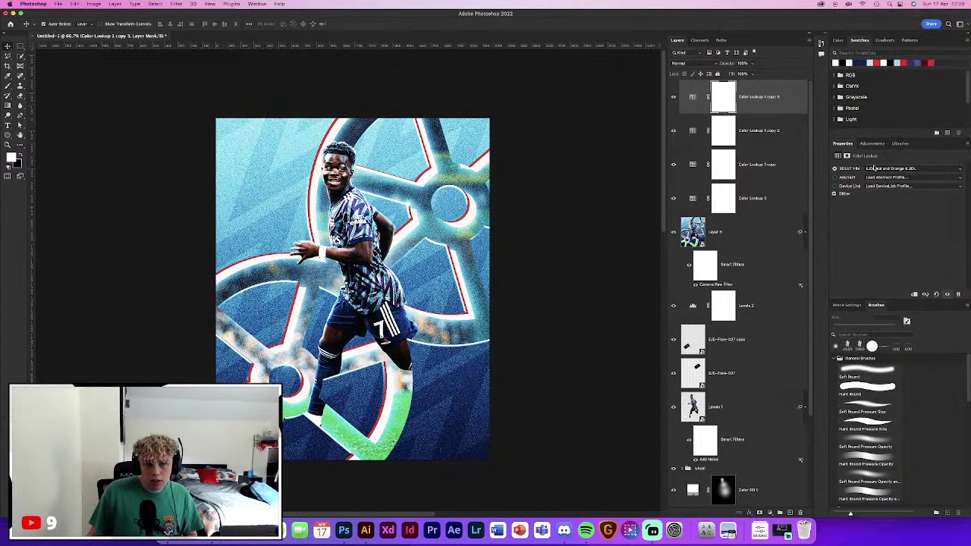
Set the top grade to 30% opacity and select all four Color Lookup layers
left_click(743, 63)
type("30")
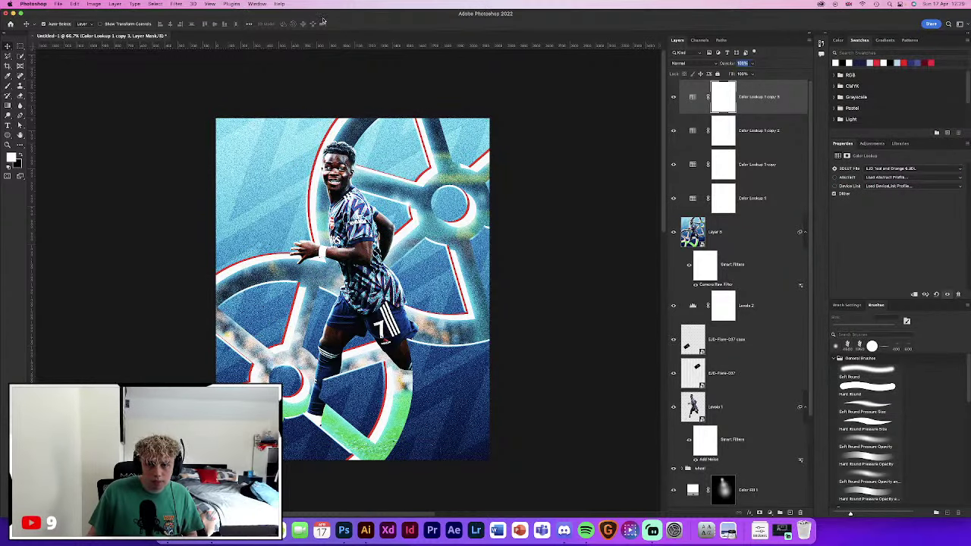
key("Return")
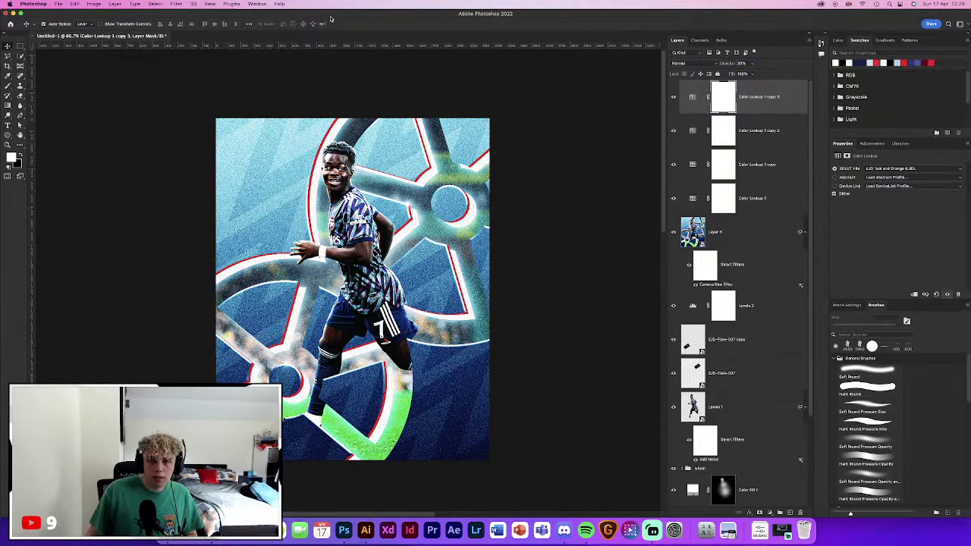
left_click(742, 209, "shift")
Group the four Color Lookup layers into Group 1 and set each to 20% opacity
left_click(780, 512)
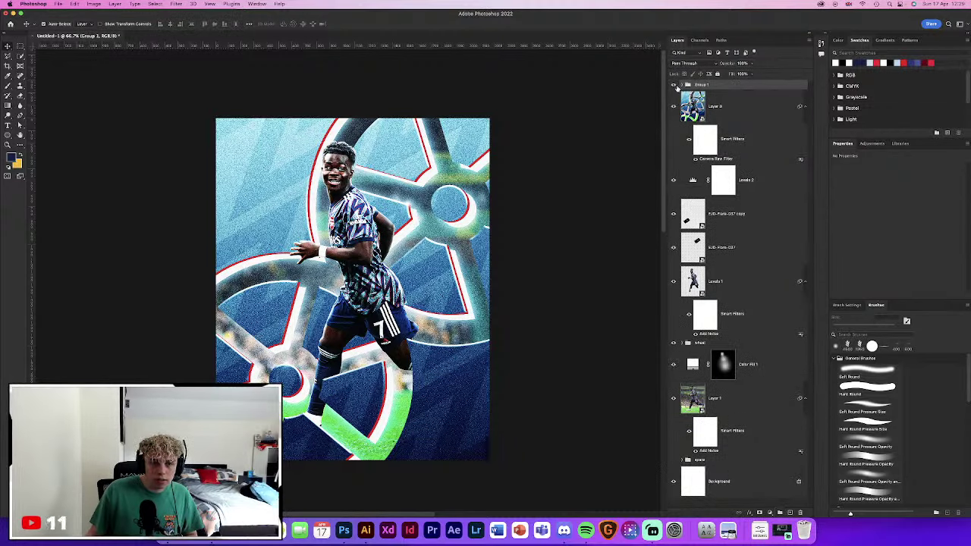
left_click(675, 85)
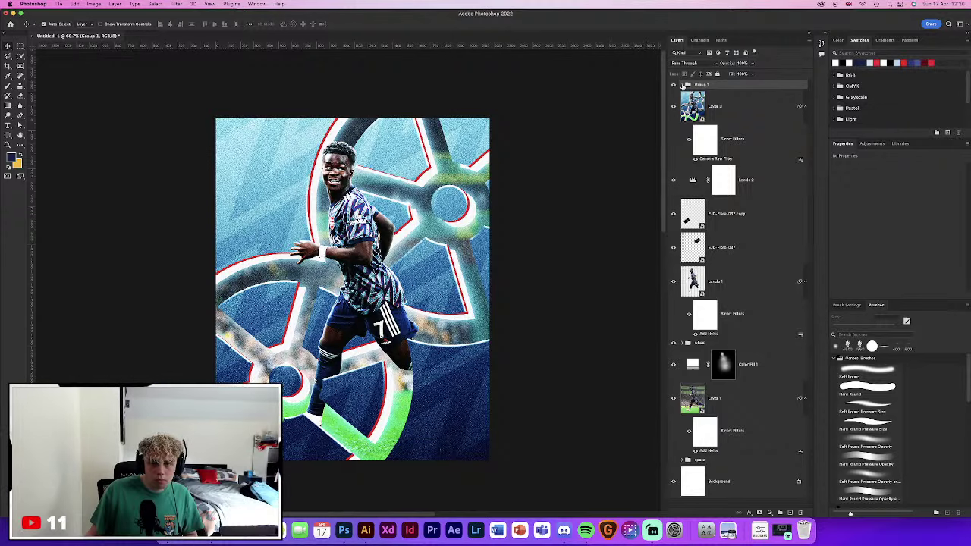
left_click(682, 85)
left_click(766, 106)
left_click(766, 207, "shift")
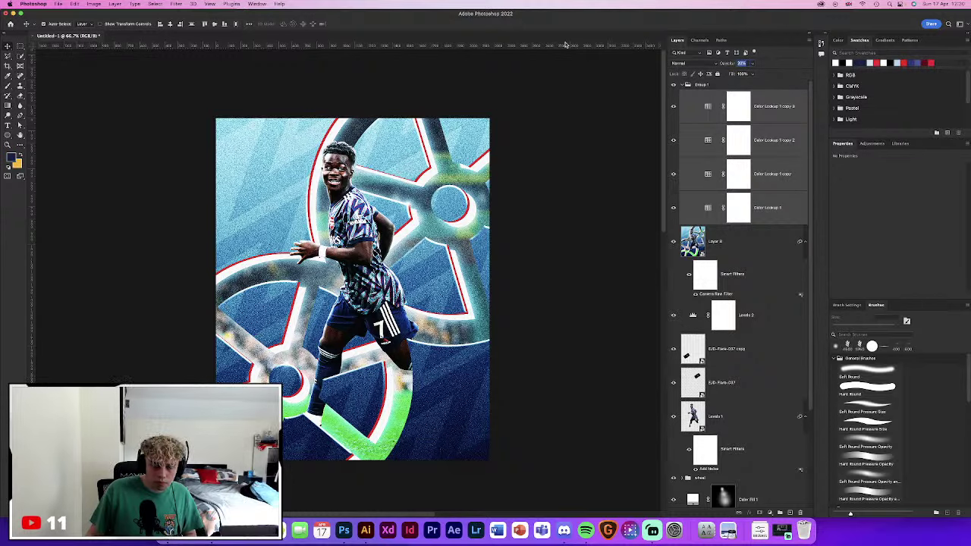
key("2")
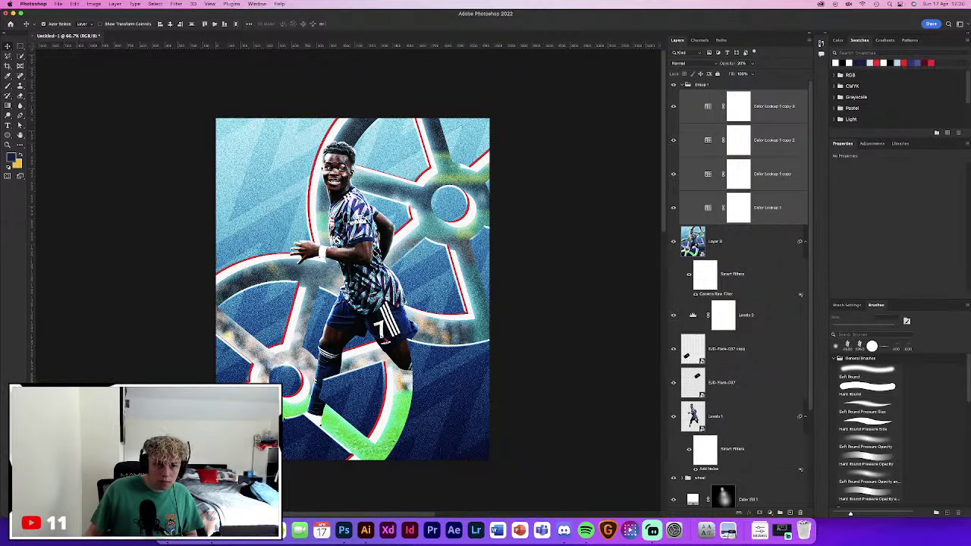
Collapse Group 1 and toggle its visibility to compare the grade, leaving it on
left_click(681, 85)
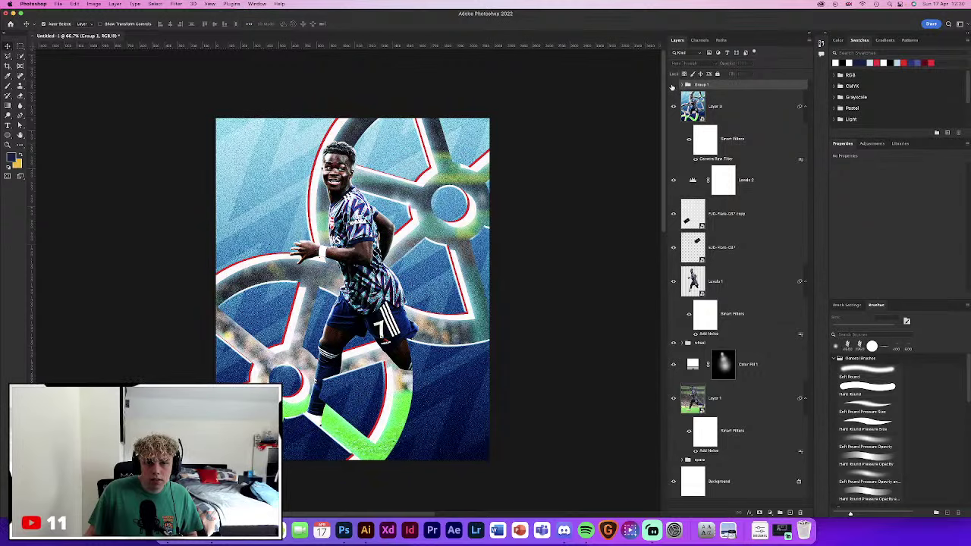
left_click(672, 85)
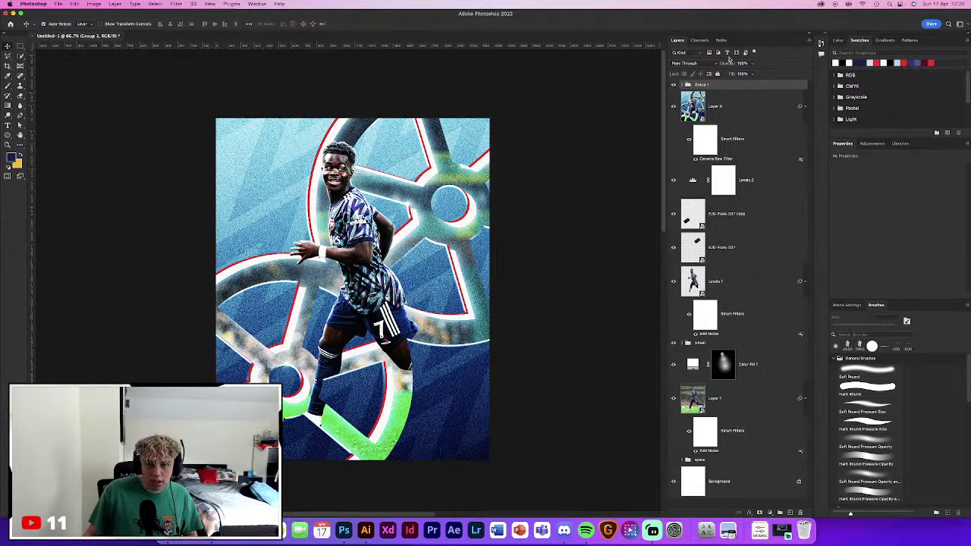
left_click(675, 85)
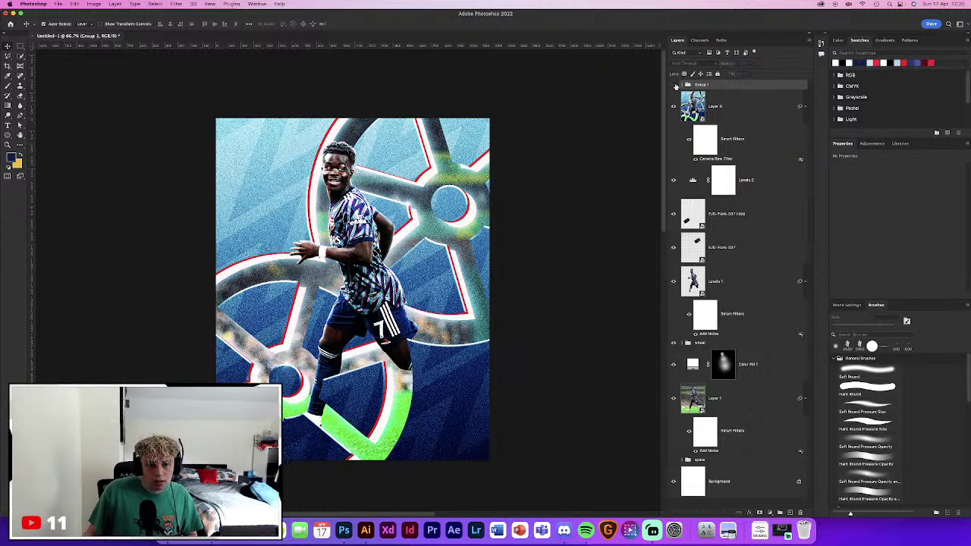
left_click(674, 85)
left_click(674, 86)
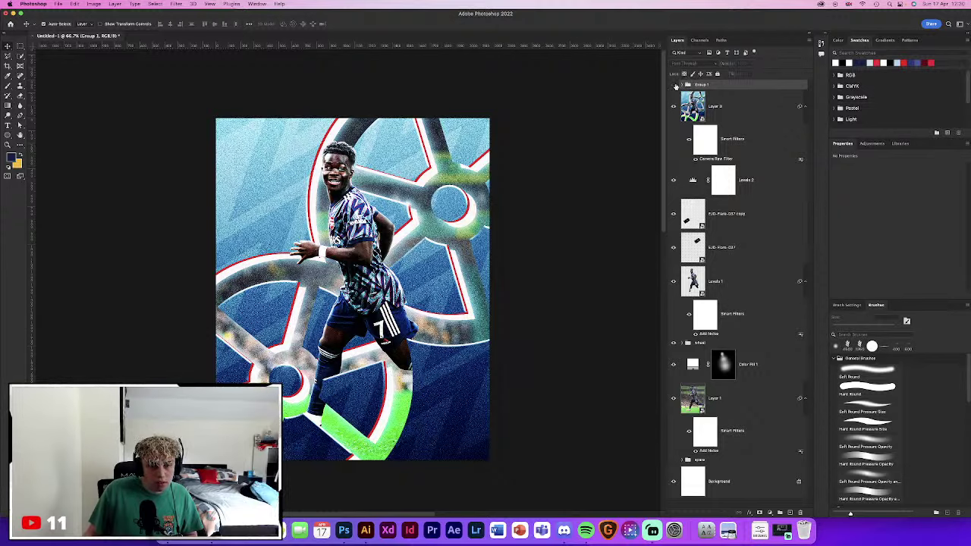
left_click(675, 85)
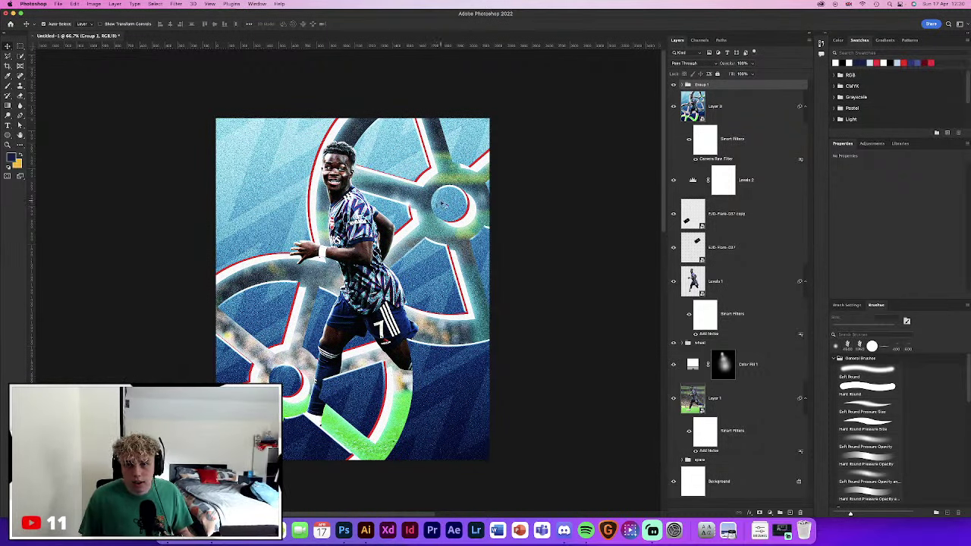
Stamp all visible layers into Layer 4 and convert it to a smart object
left_click(673, 86)
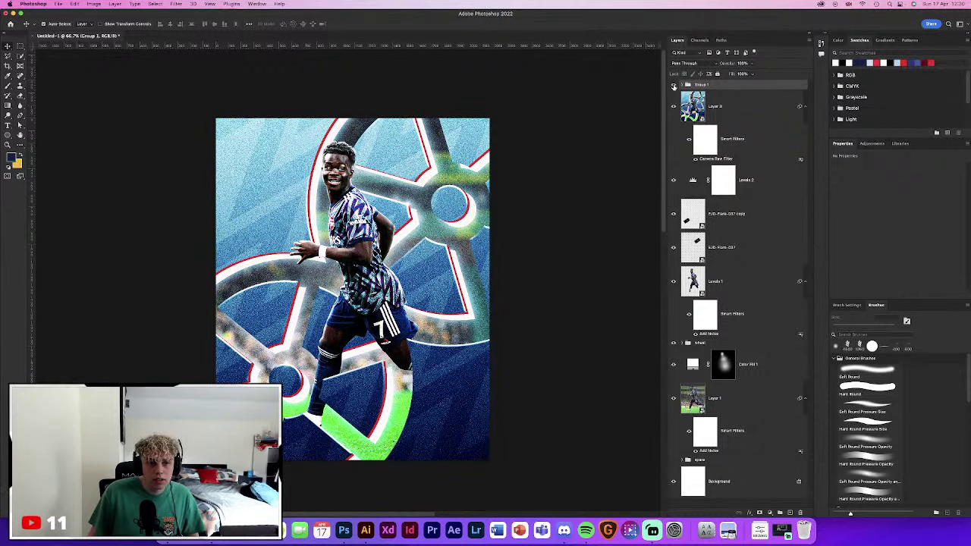
key("super+alt+shift+e")
right_click(761, 94)
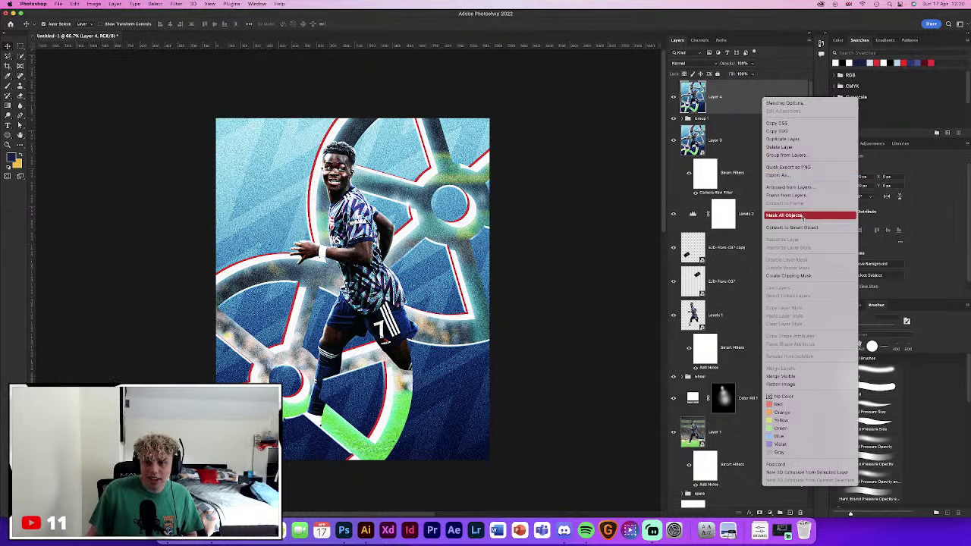
left_click(791, 227)
Start a Save As to the computer with youtube videos as the location
left_click(58, 4)
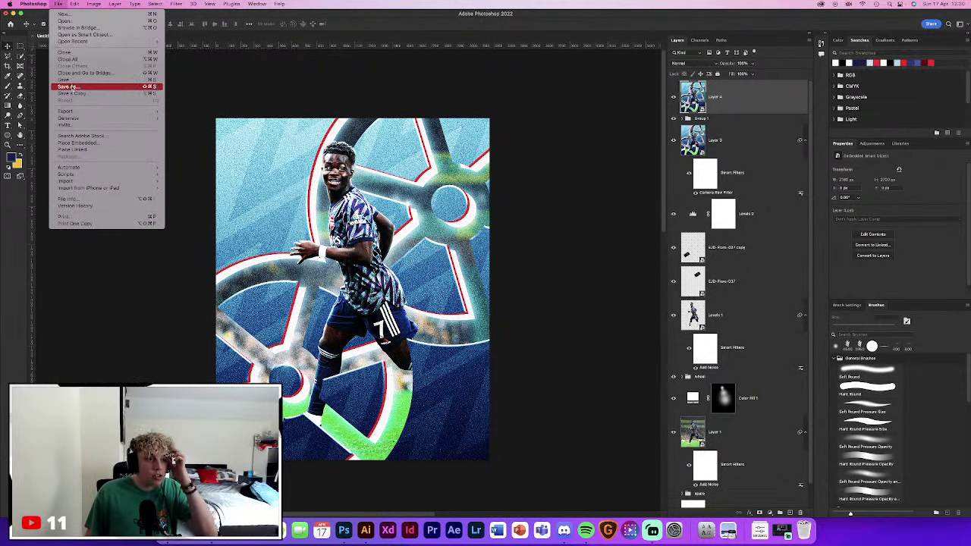
left_click(69, 87)
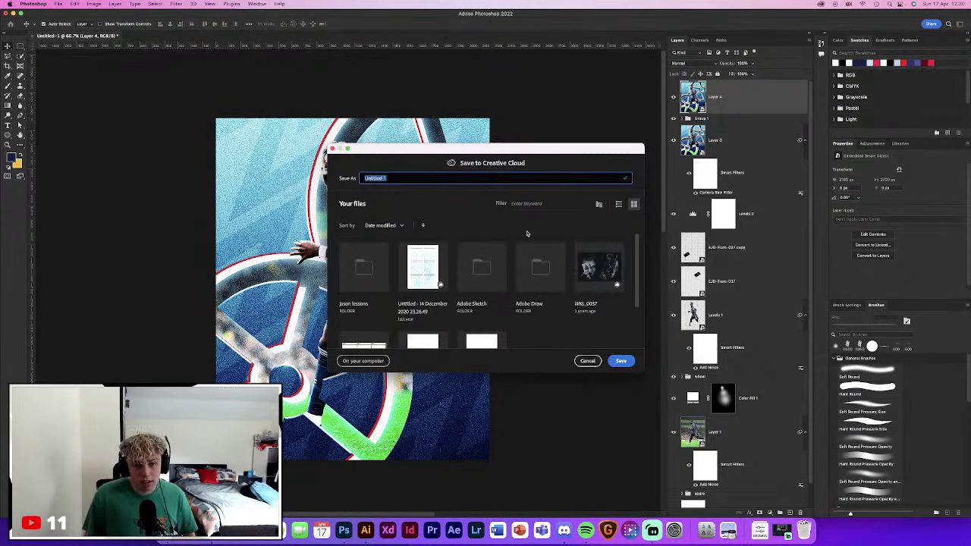
left_click(363, 360)
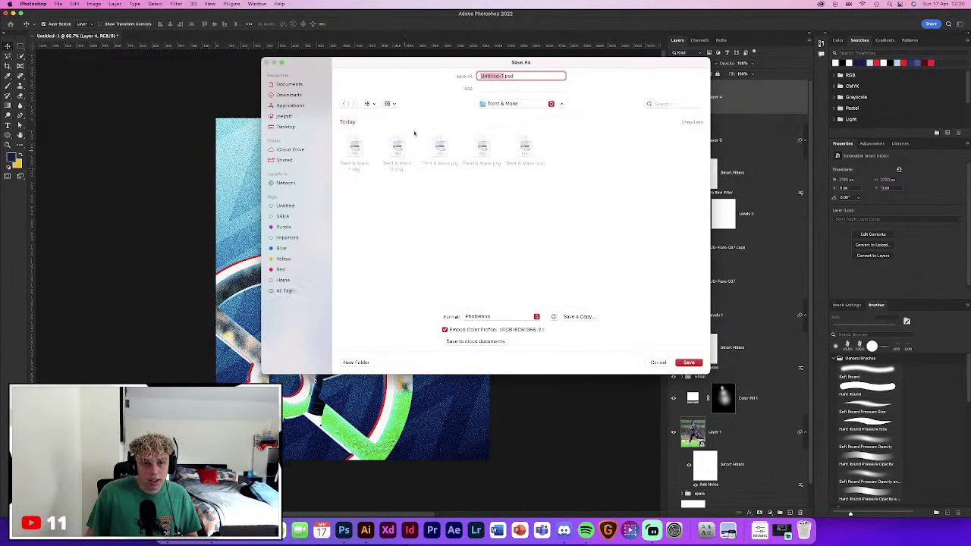
left_click(515, 103)
left_click(502, 118)
Create a 'Saka & Wheel' folder there and save the poster as Saka & Wheel.psd
left_click(356, 362)
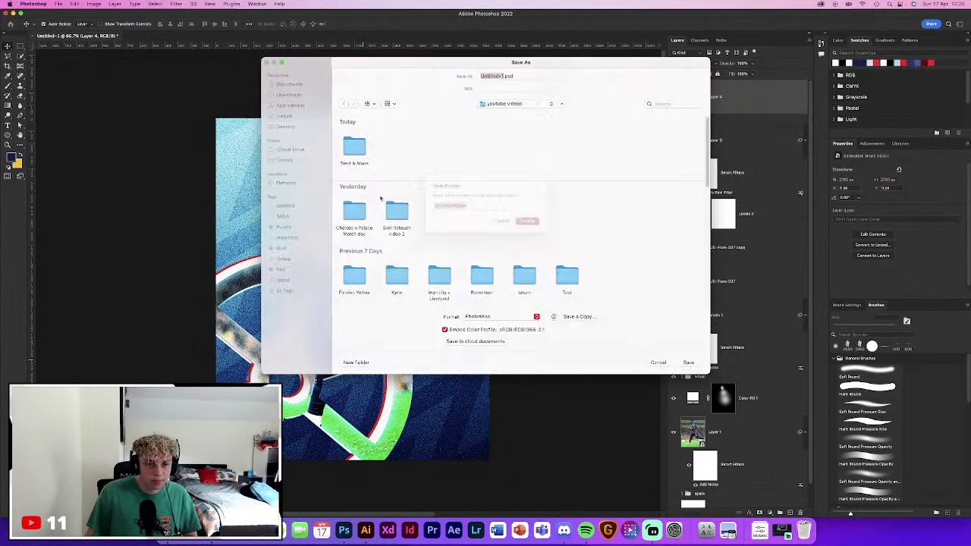
type("Sixio")
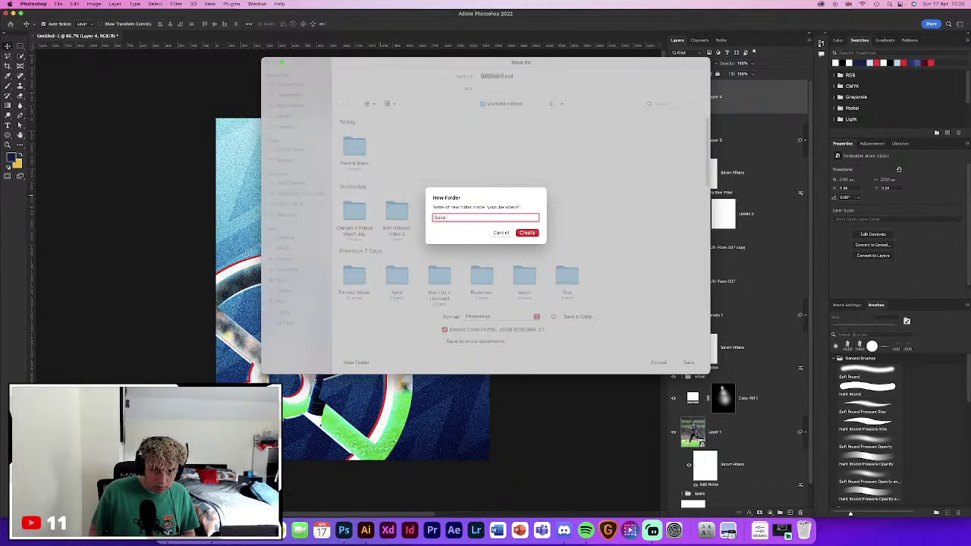
type(" & W")
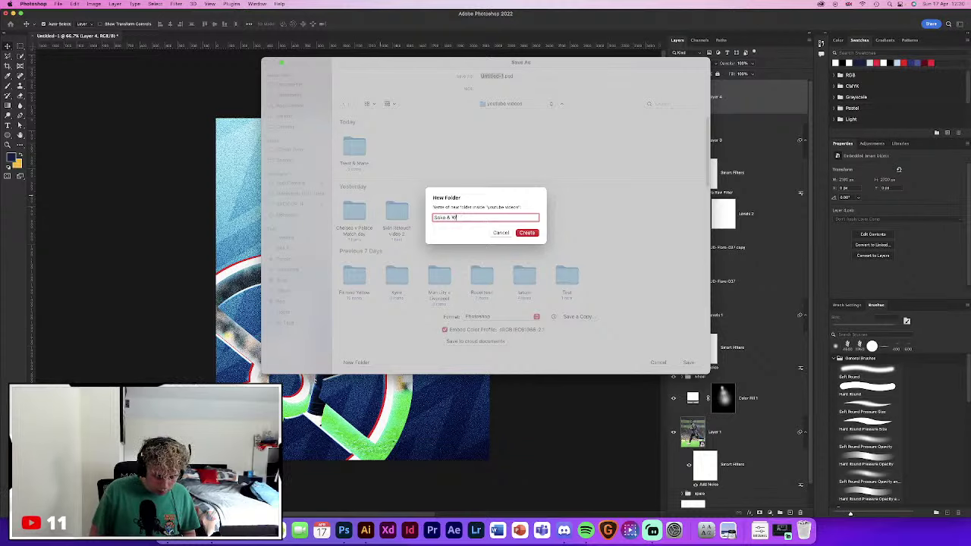
type("heel")
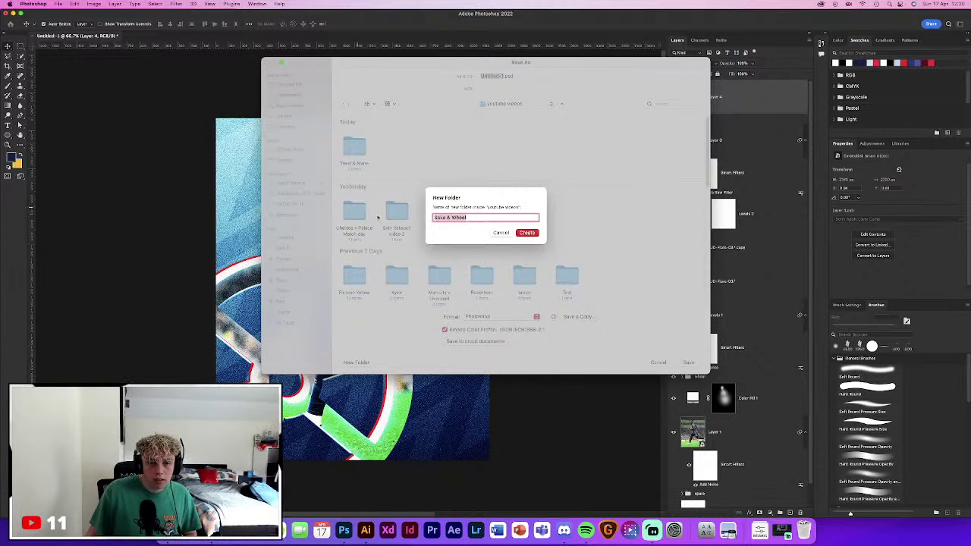
left_click(528, 233)
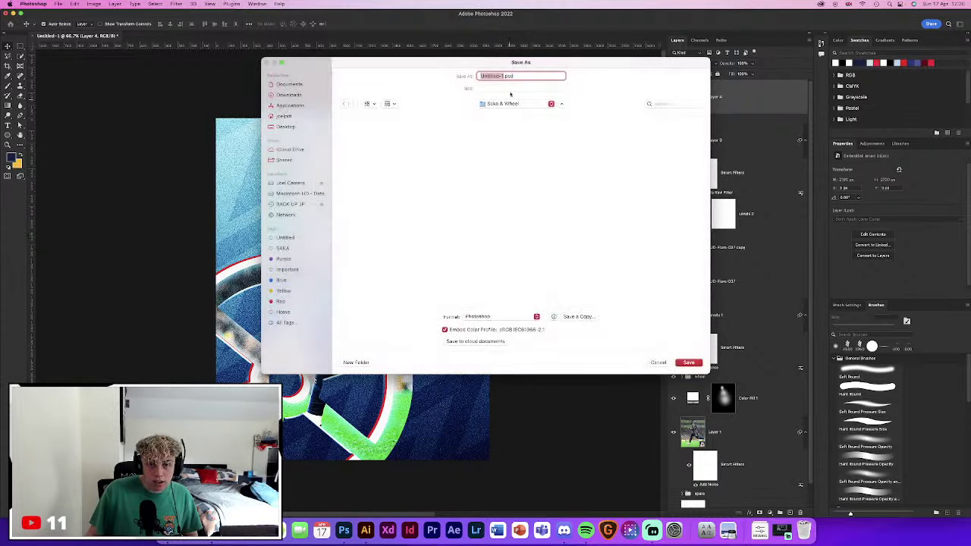
type("Saka & Wheel")
left_click(688, 362)
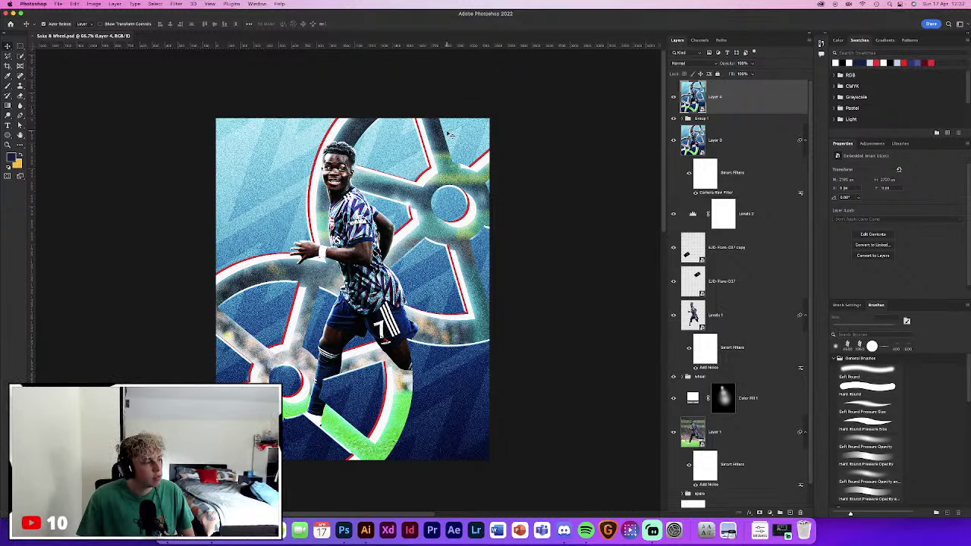
Quick-export the poster into the Saka & Wheel folder
left_click(60, 4)
left_click(236, 116)
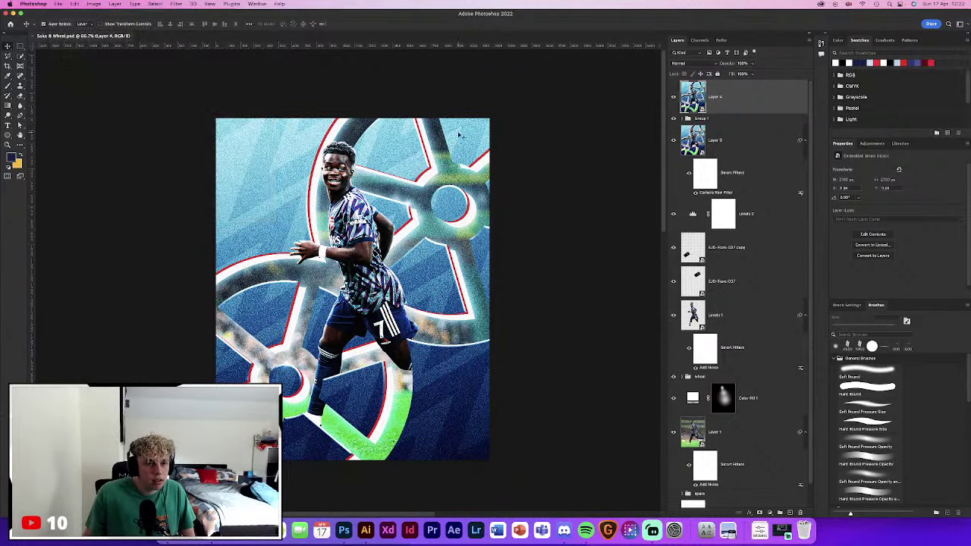
left_click(545, 107)
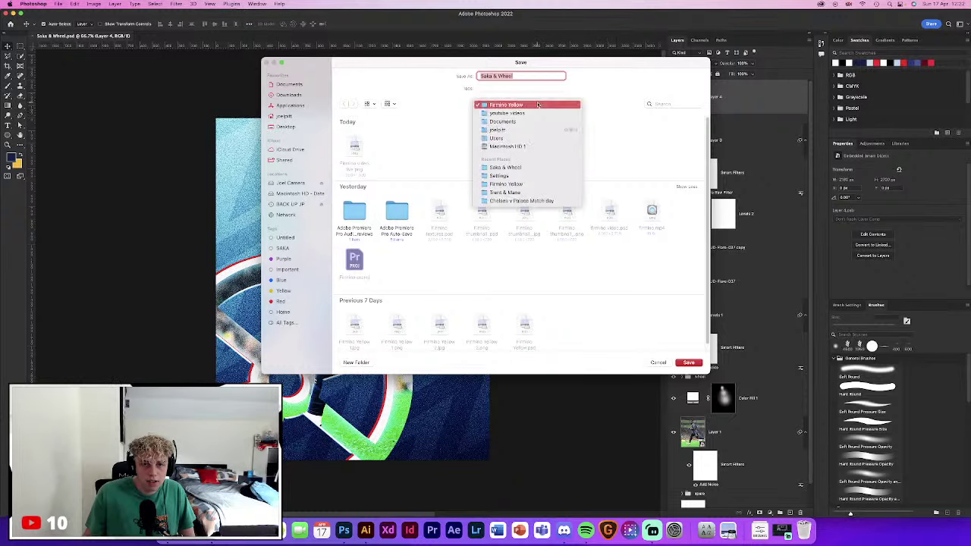
left_click(505, 167)
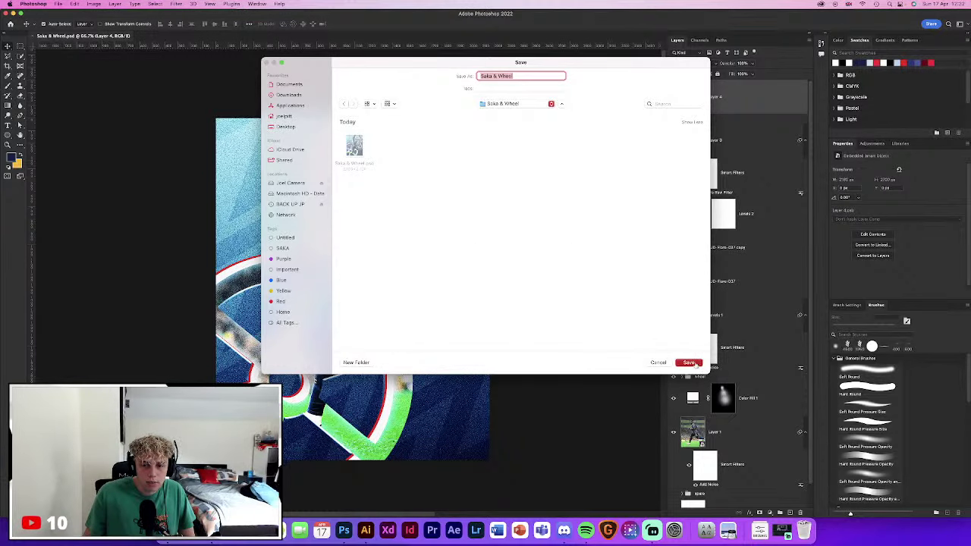
left_click(688, 362)
Export the poster as a JPG named Saka & Wheel into the Saka & Wheel folder
left_click(59, 3)
mouse_move(106, 111)
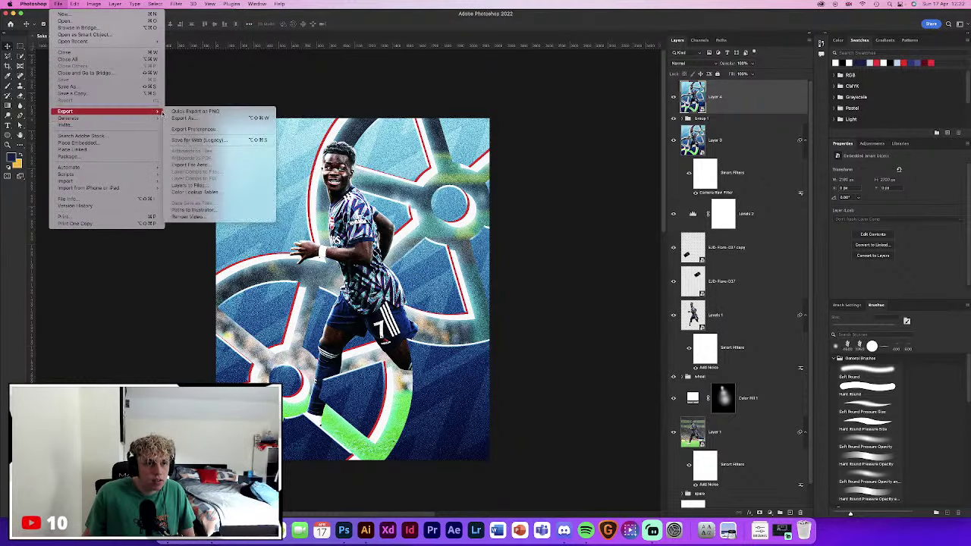
left_click(190, 118)
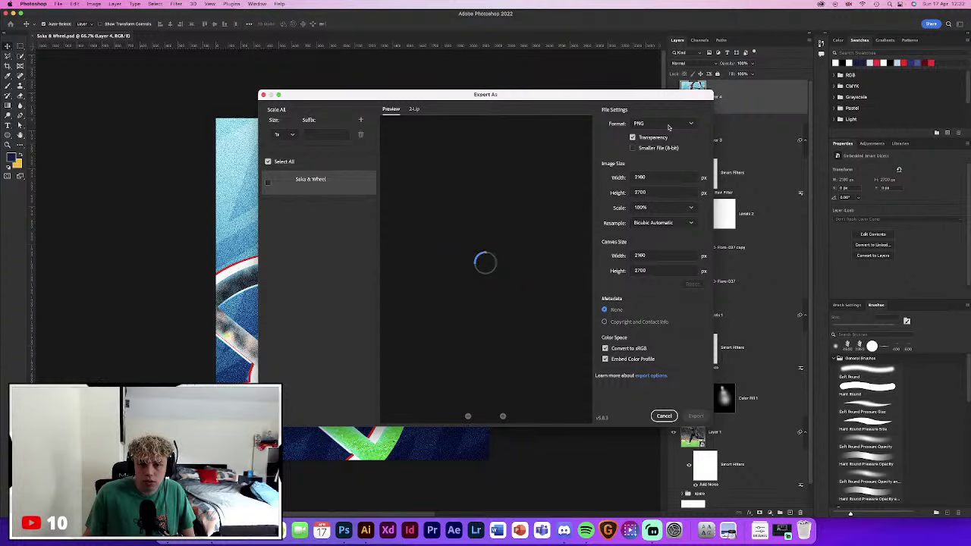
left_click(668, 126)
left_click(657, 138)
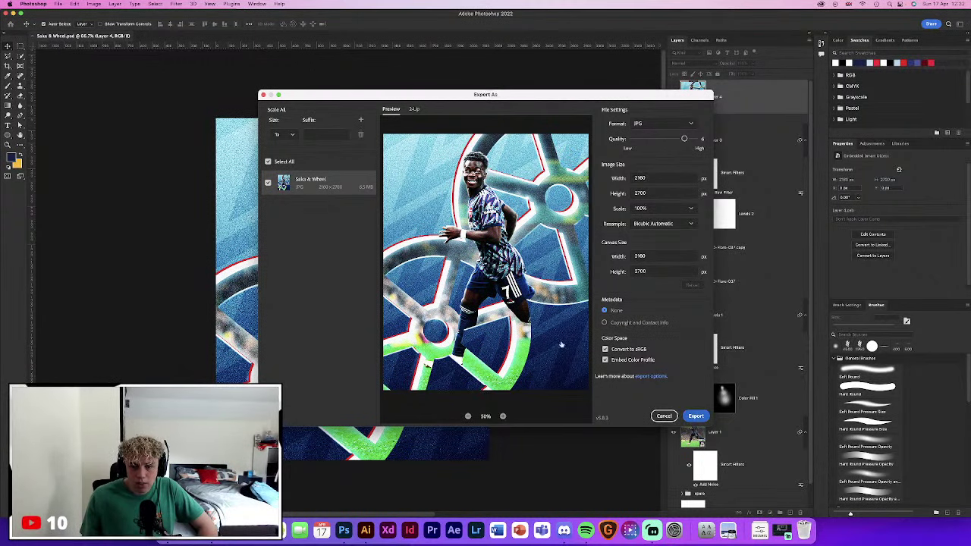
key("Return")
left_click(516, 107)
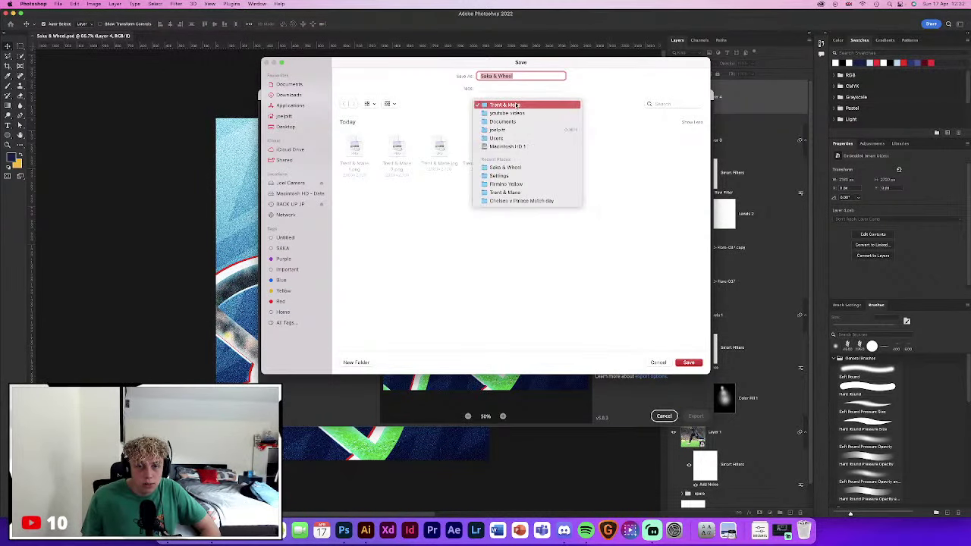
left_click(524, 166)
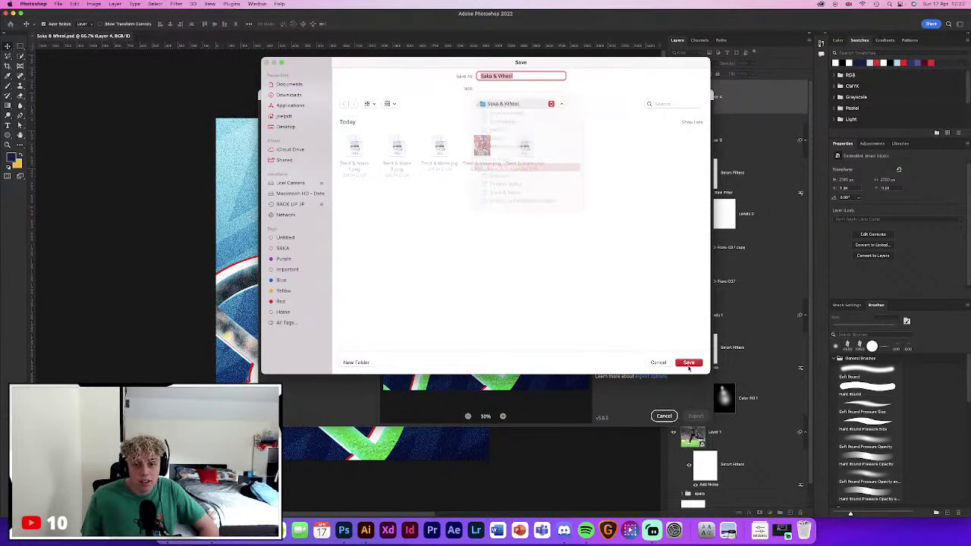
left_click(688, 363)
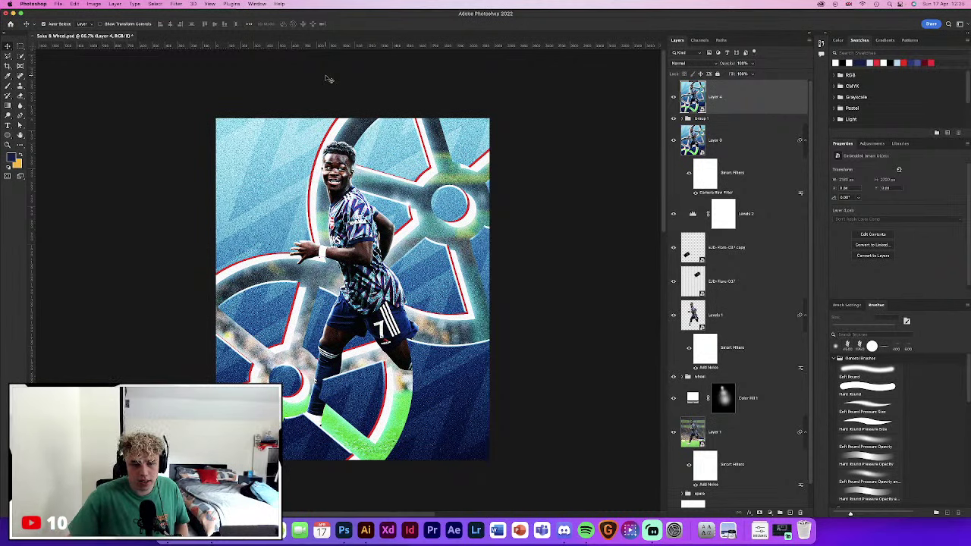
Delete the Manchester United poster message from Discord's #design-of-the-week channel
left_click(564, 529)
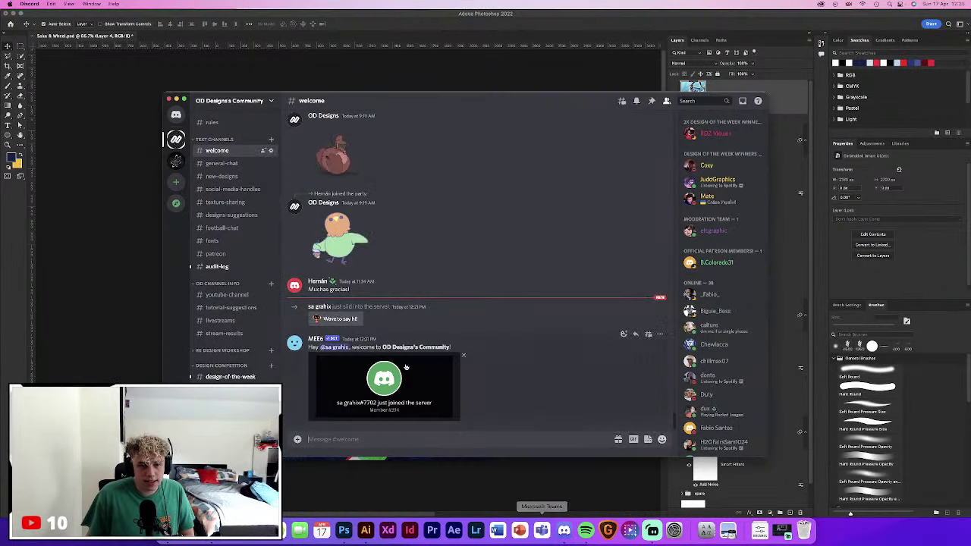
left_click(221, 176)
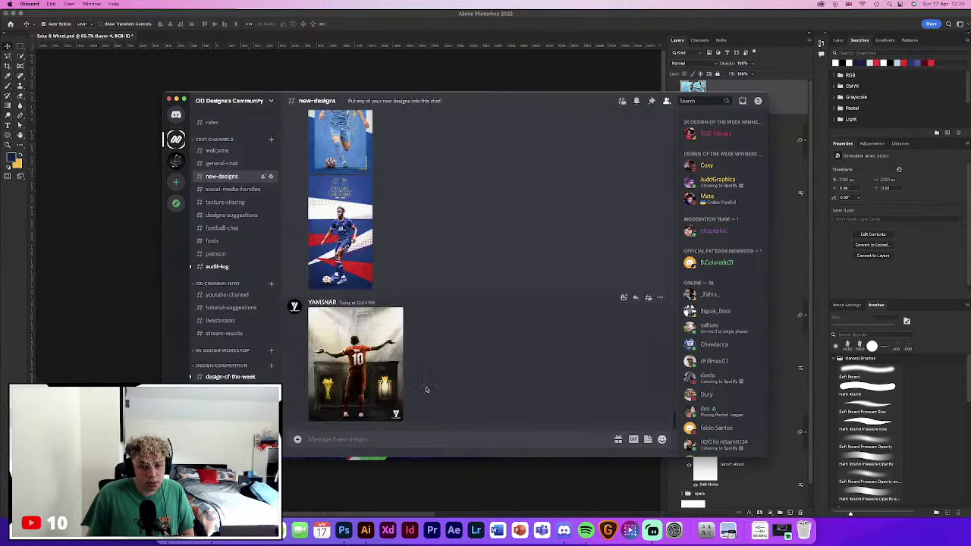
left_click(228, 376)
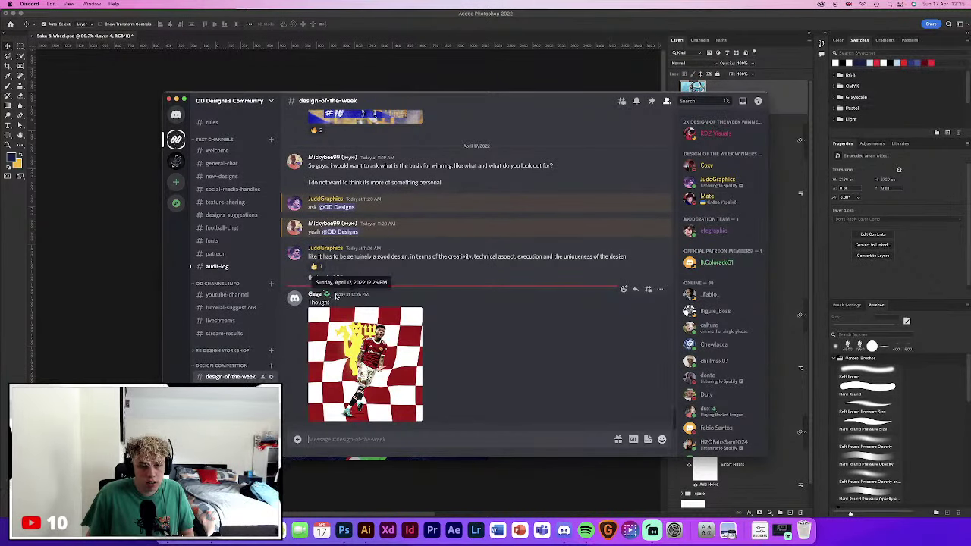
left_click(659, 289)
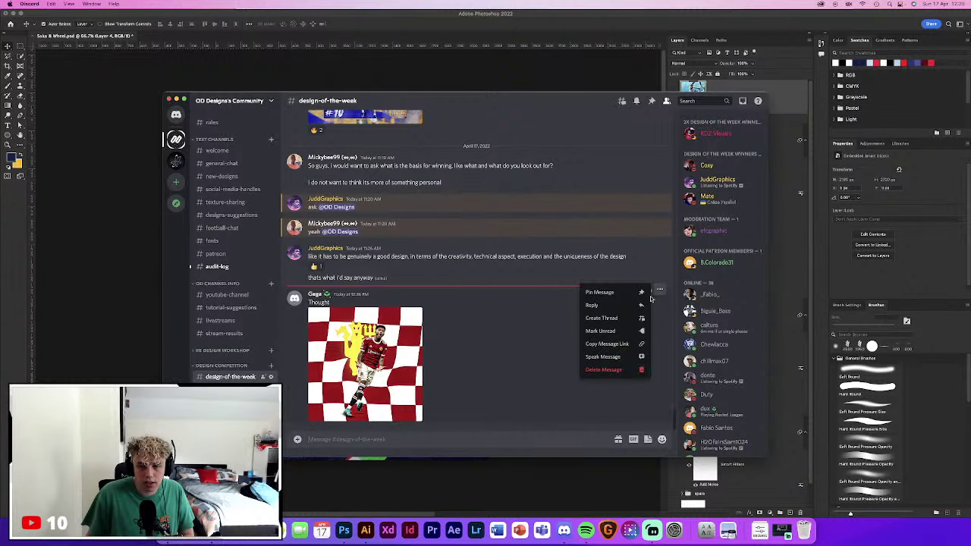
left_click(605, 371)
left_click(526, 379)
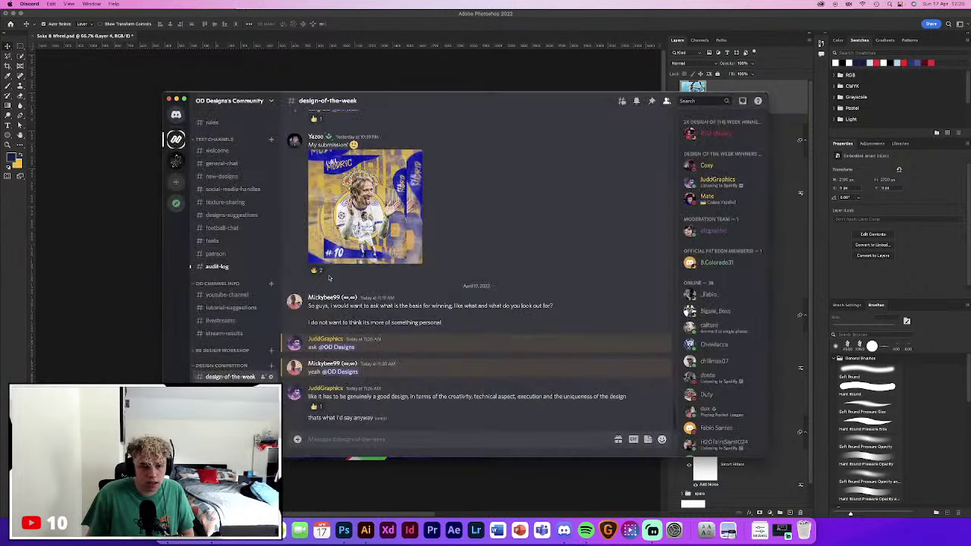
Check #audit-log, then browse the members' posters in #new-designs
left_click(251, 267)
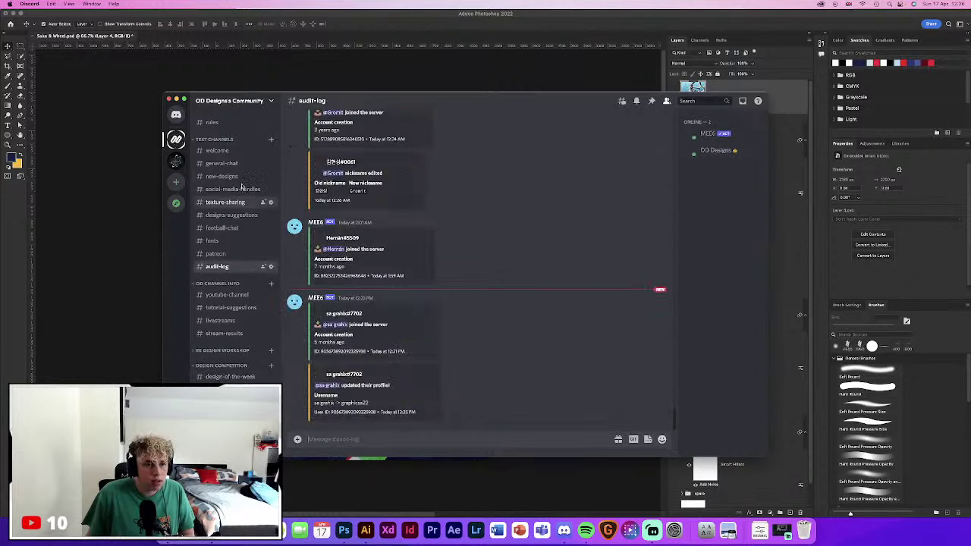
left_click(251, 179)
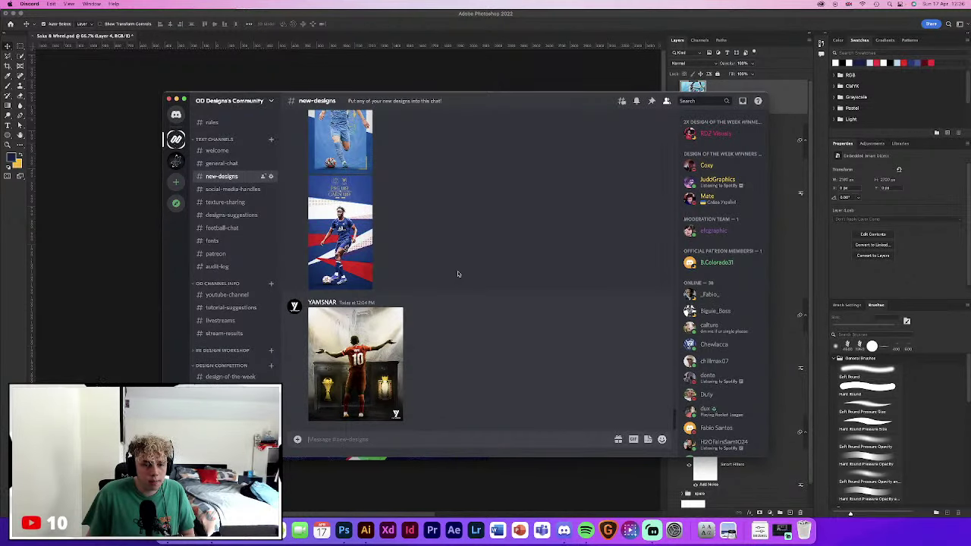
scroll(458, 274, "up", 5)
scroll(438, 271, "up", 5)
scroll(488, 281, "up", 3)
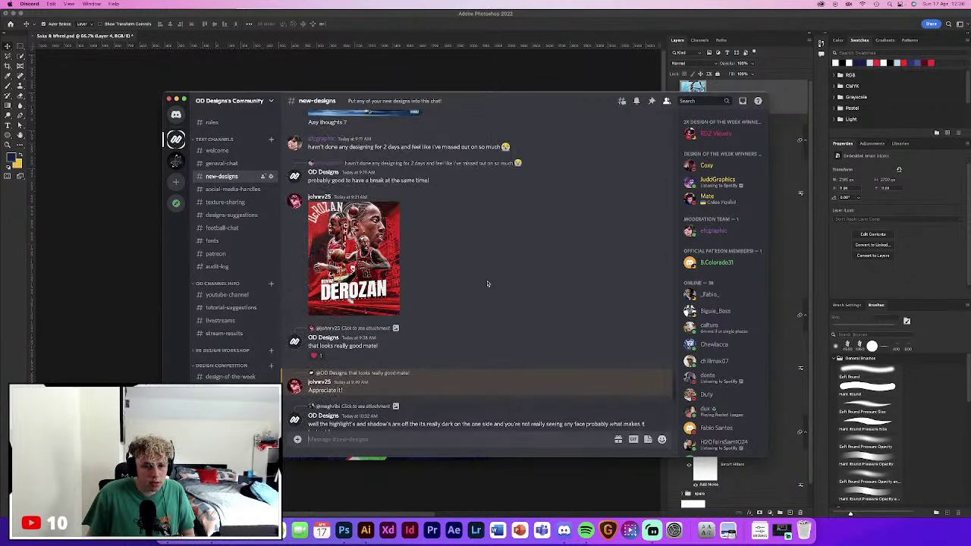
scroll(342, 374, "down", 10)
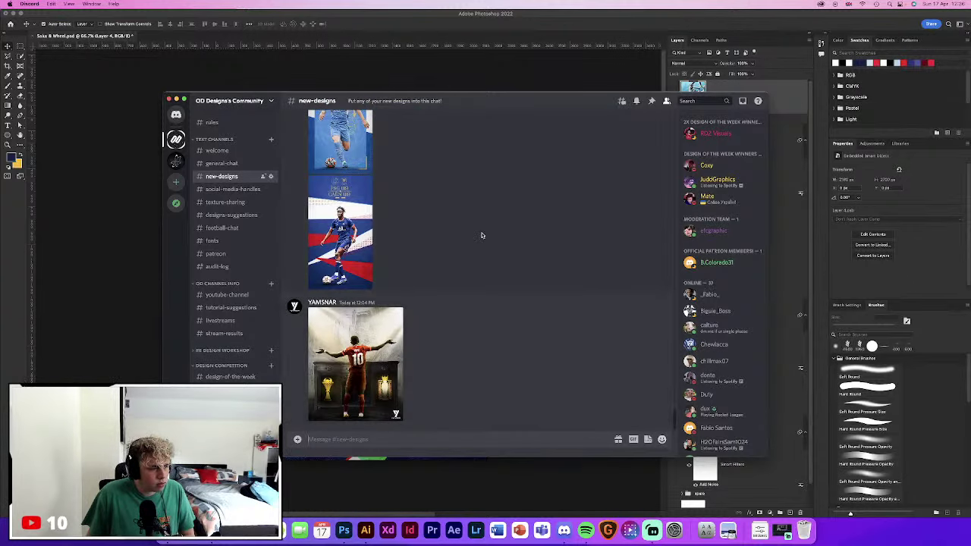